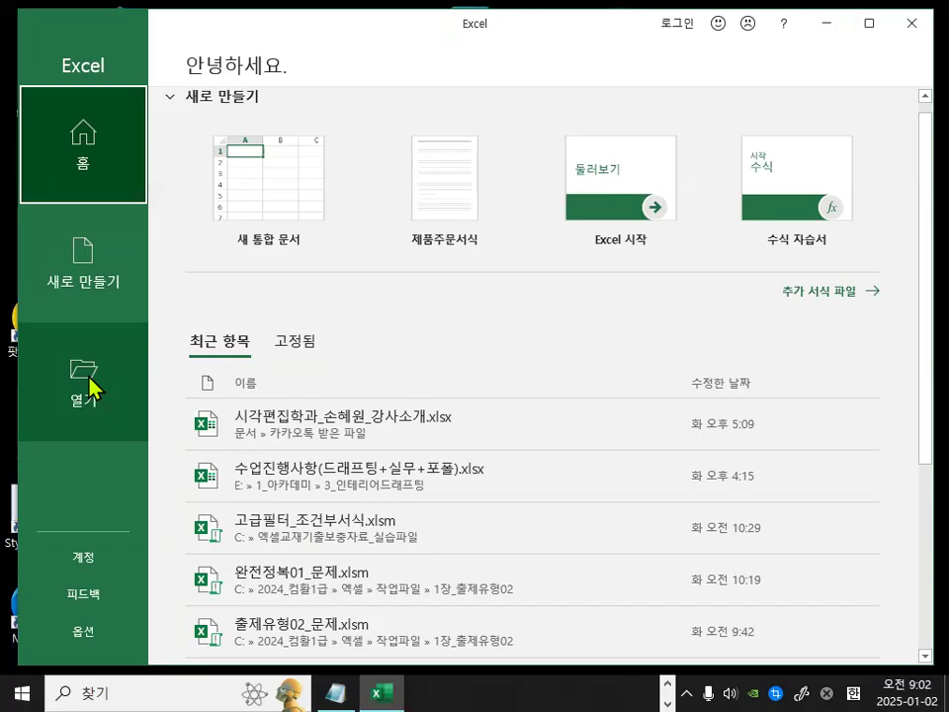
# Open the workbook 고급필터_조건부서식.xlsm from the 엑셀교재기출보충자료_실습파일 folder on drive C.
pyautogui.click(85, 381)
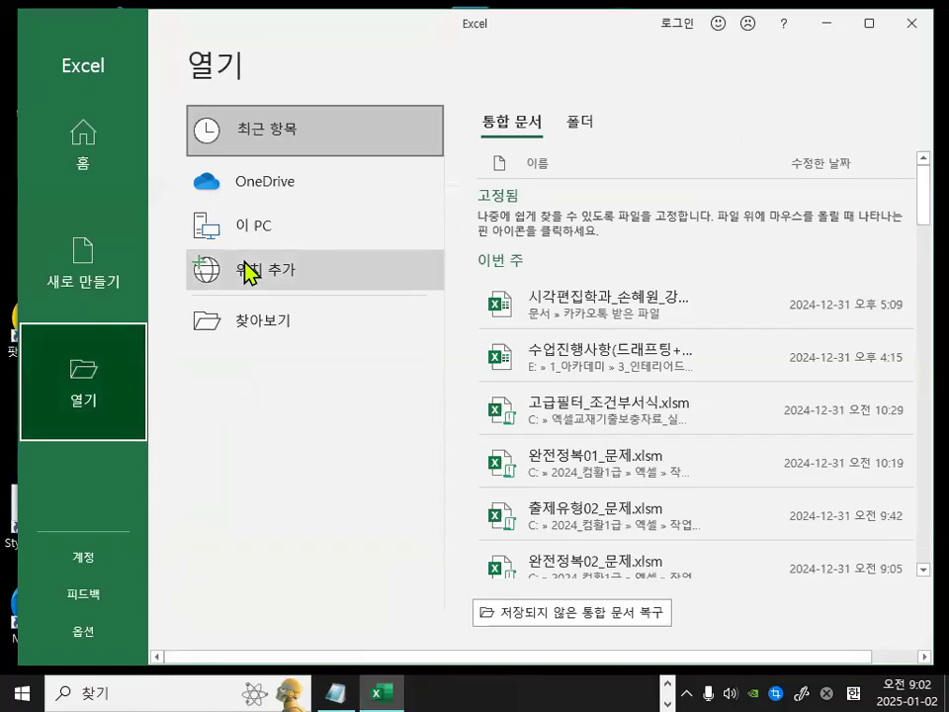
pyautogui.click(240, 326)
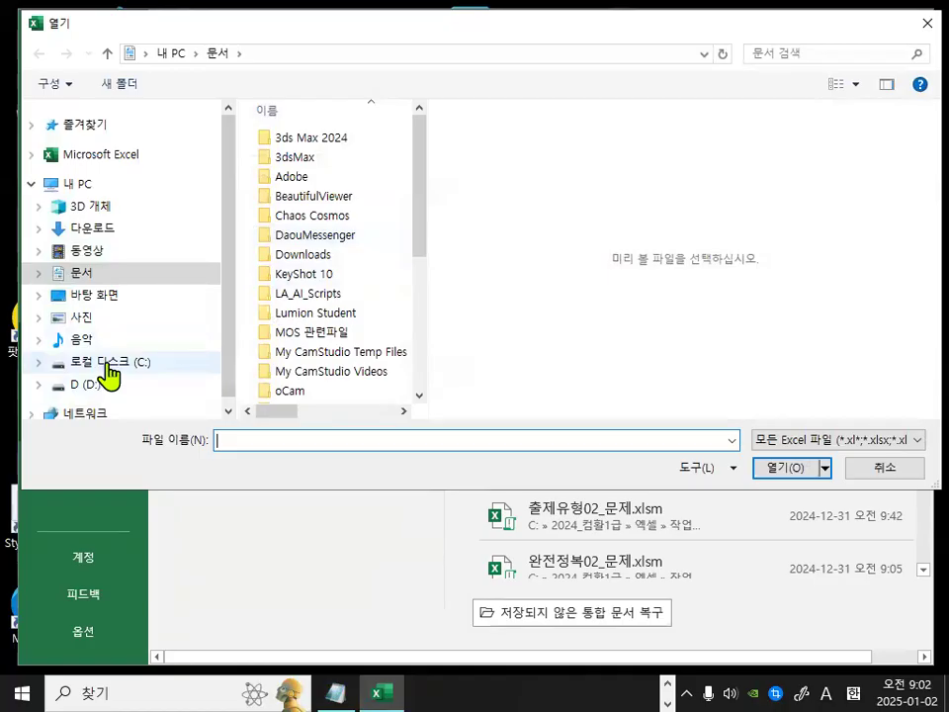
pyautogui.click(106, 364)
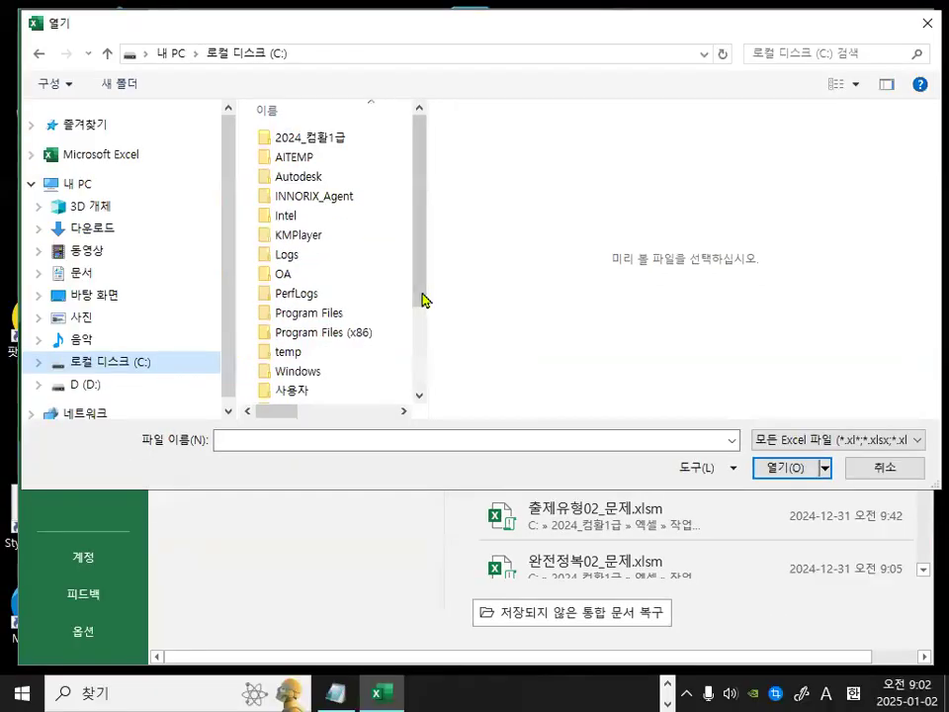
pyautogui.moveTo(422, 299); pyautogui.dragTo(419, 382)
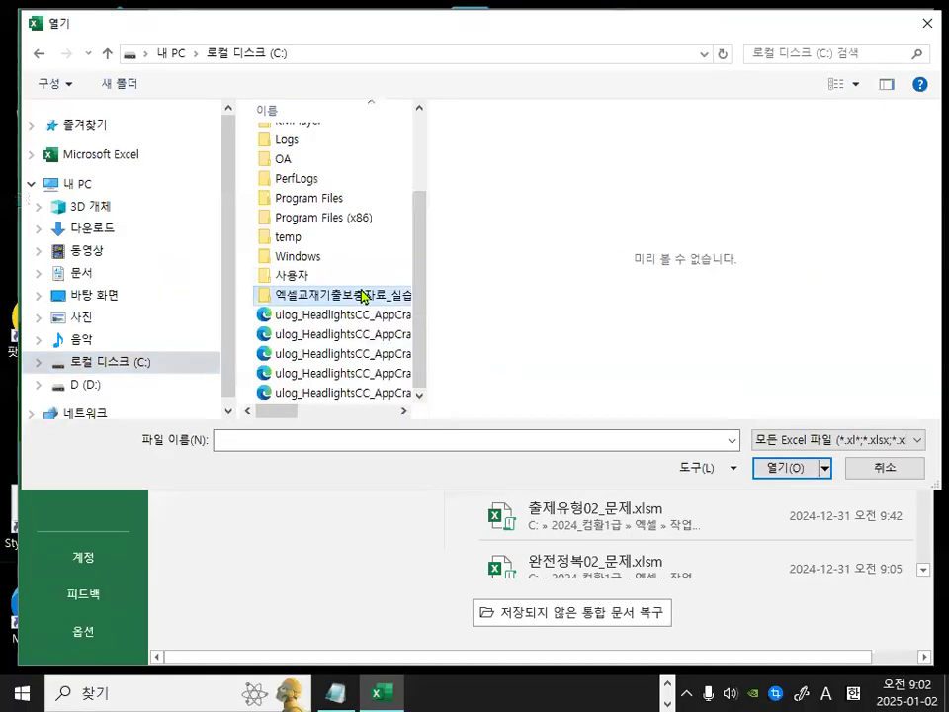
pyautogui.doubleClick(361, 297)
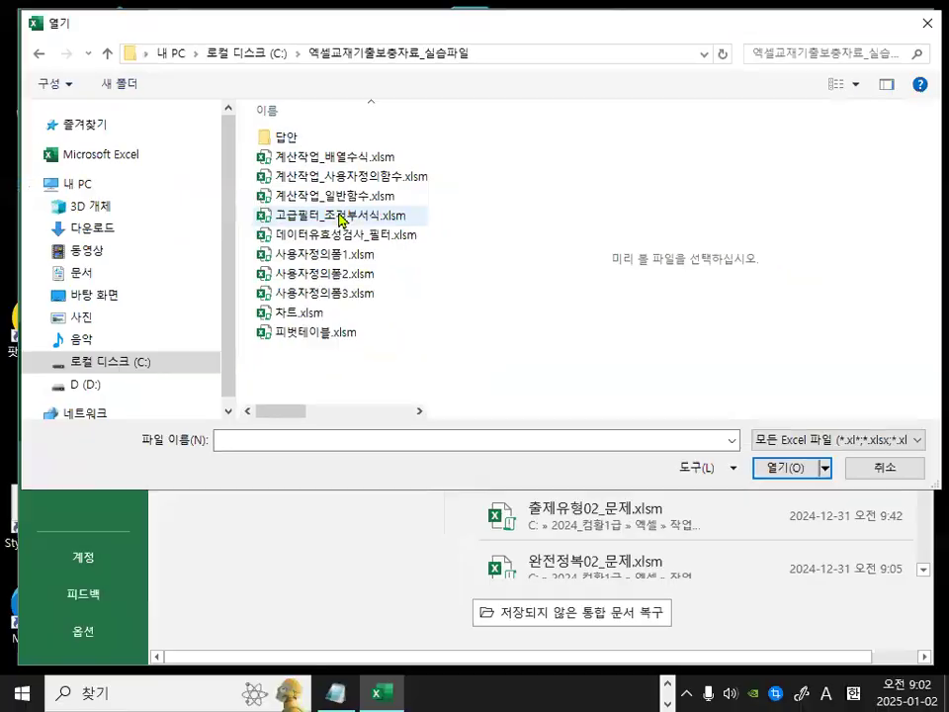
pyautogui.doubleClick(402, 214)
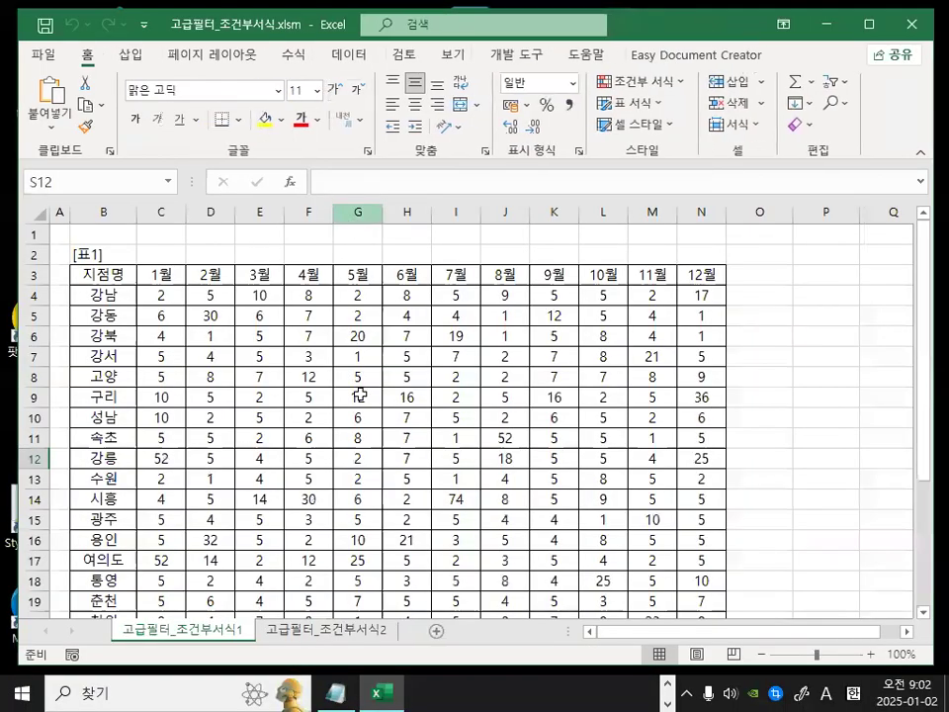
# Switch to the 고급필터_조건부서식2 sheet and review its sales table.
pyautogui.click(332, 632)
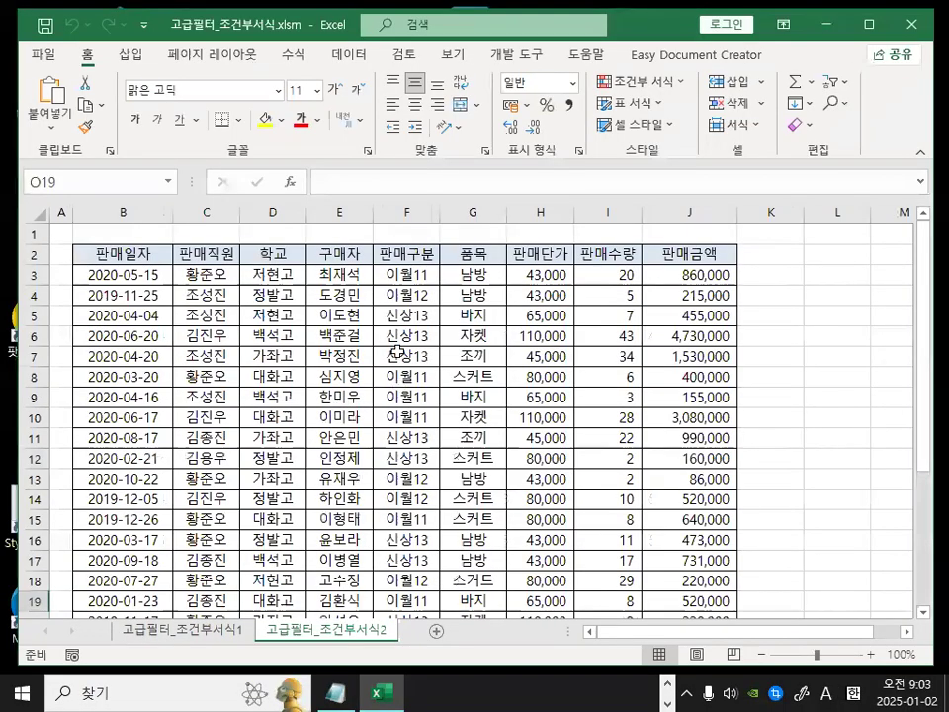
pyautogui.scroll(-1, 293, 372)
pyautogui.scroll(1, 287, 329)
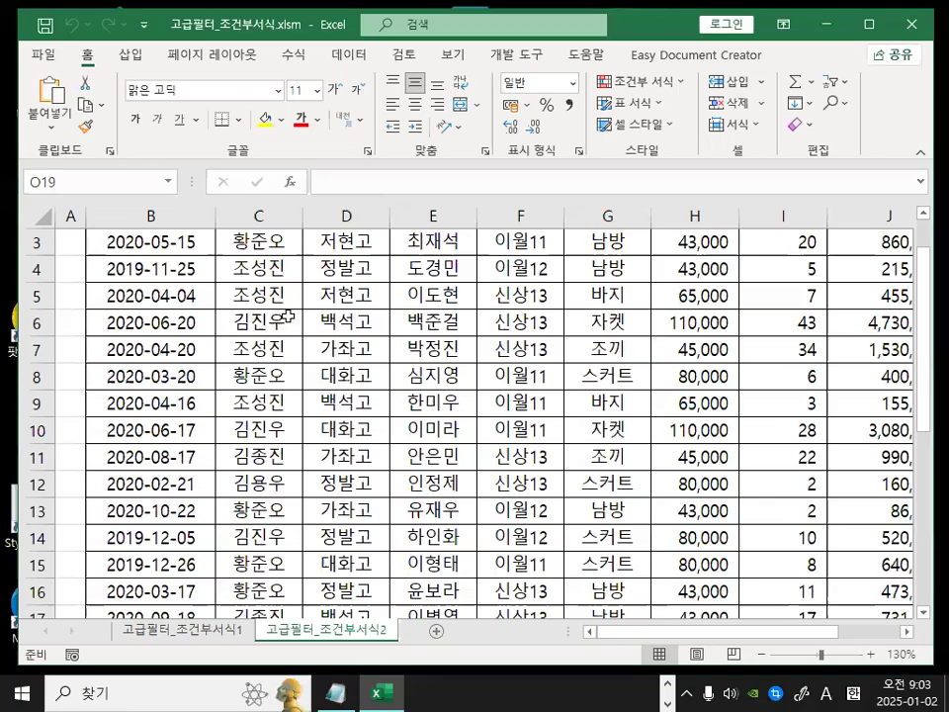
pyautogui.moveTo(376, 236)
pyautogui.mouseDown()
pyautogui.moveTo(368, 415)
pyautogui.moveTo(396, 373)
pyautogui.mouseUp()
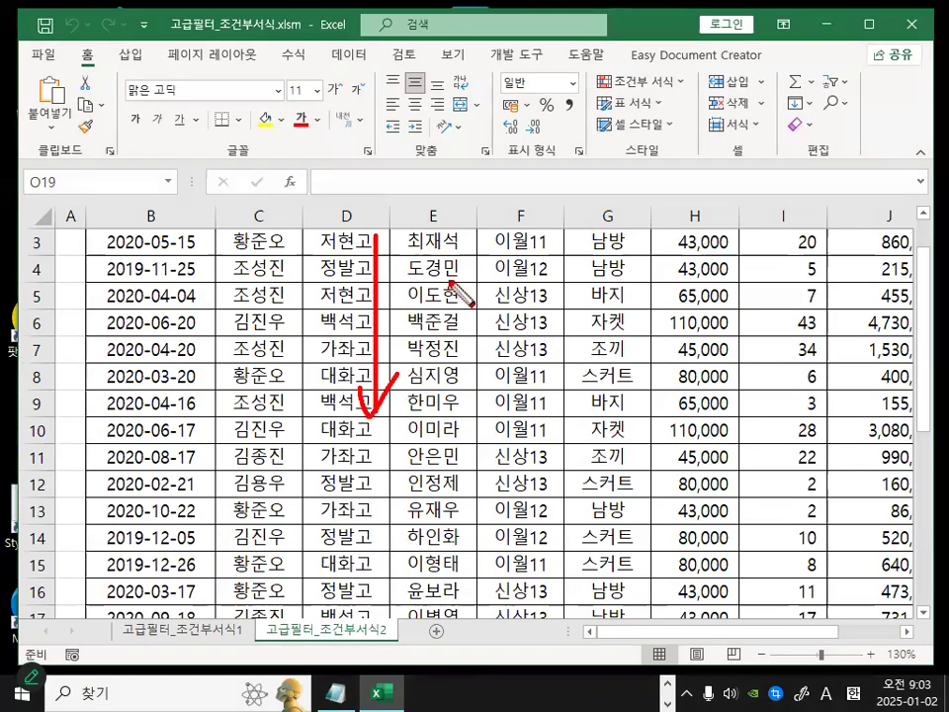
pyautogui.press('Escape')
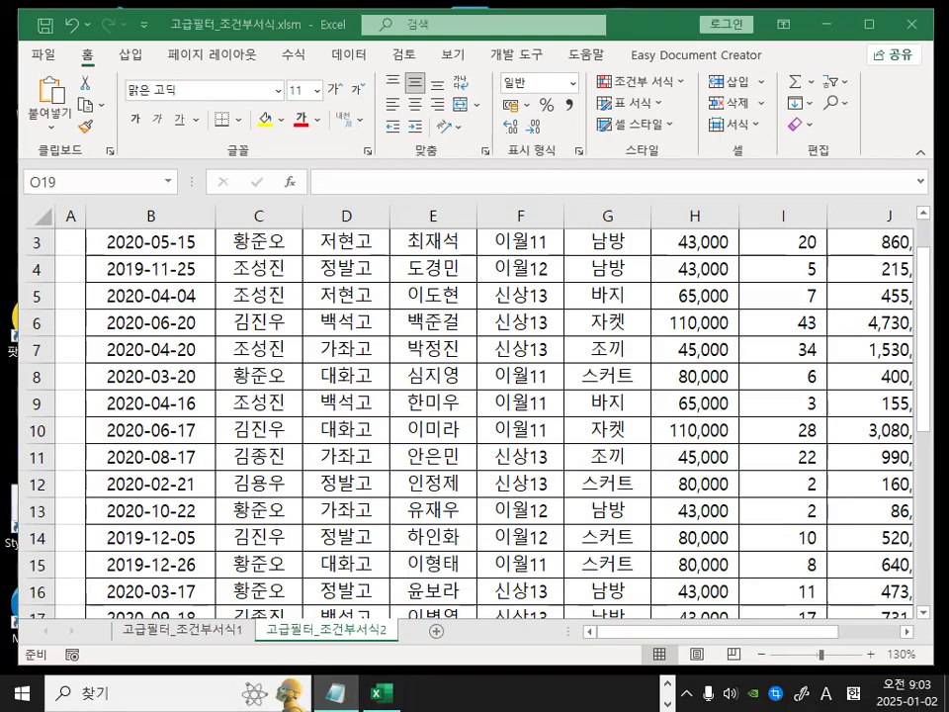
# Review the ROW function notes in the Notepad memo, then return to the workbook.
pyautogui.moveTo(948, 45); pyautogui.dragTo(727, 44)
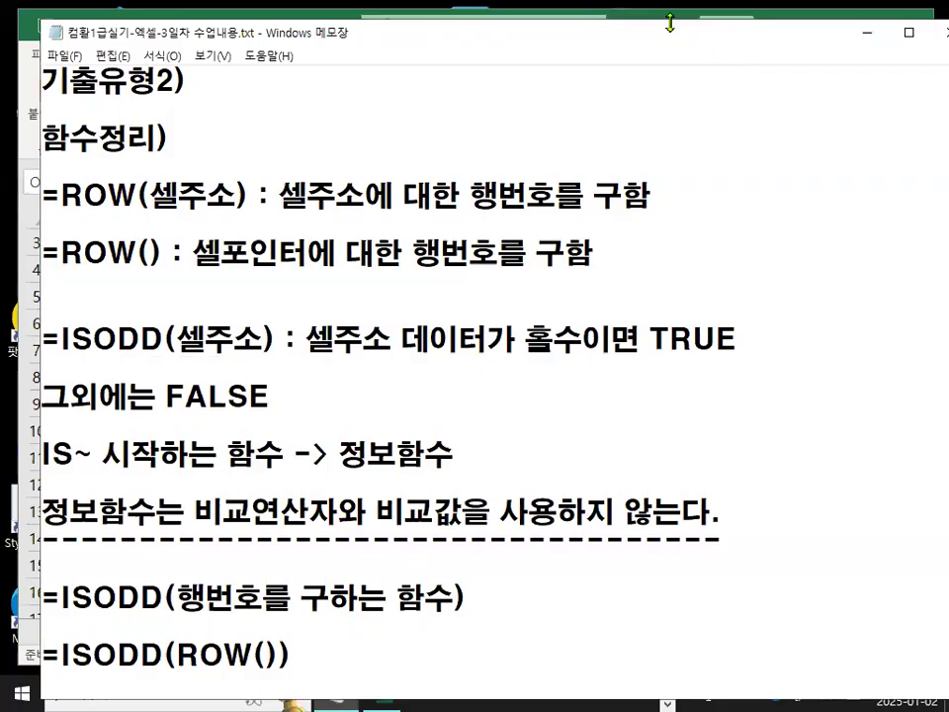
pyautogui.moveTo(669, 22); pyautogui.dragTo(669, 63)
pyautogui.hotkey('ctrl', '2')
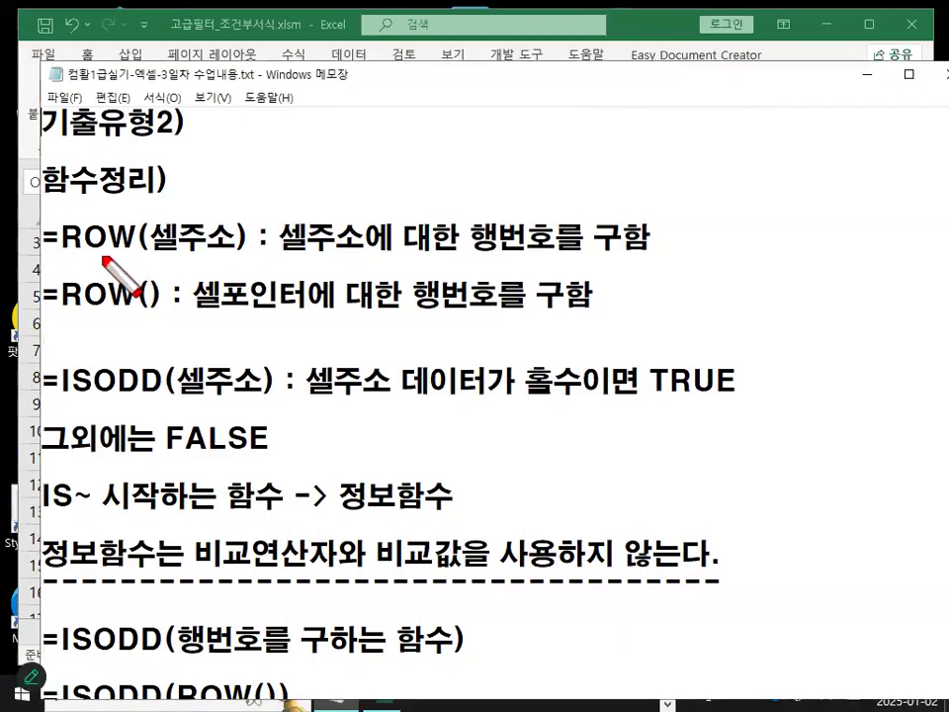
pyautogui.moveTo(65, 255); pyautogui.dragTo(341, 254)
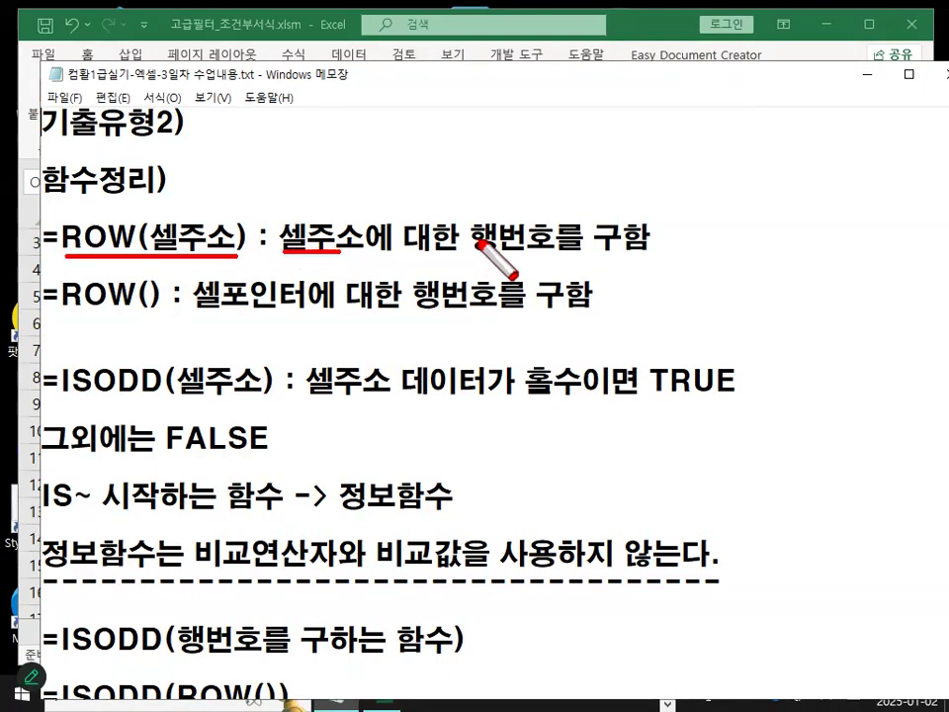
pyautogui.moveTo(477, 195); pyautogui.dragTo(526, 204)
pyautogui.moveTo(67, 212); pyautogui.dragTo(87, 203)
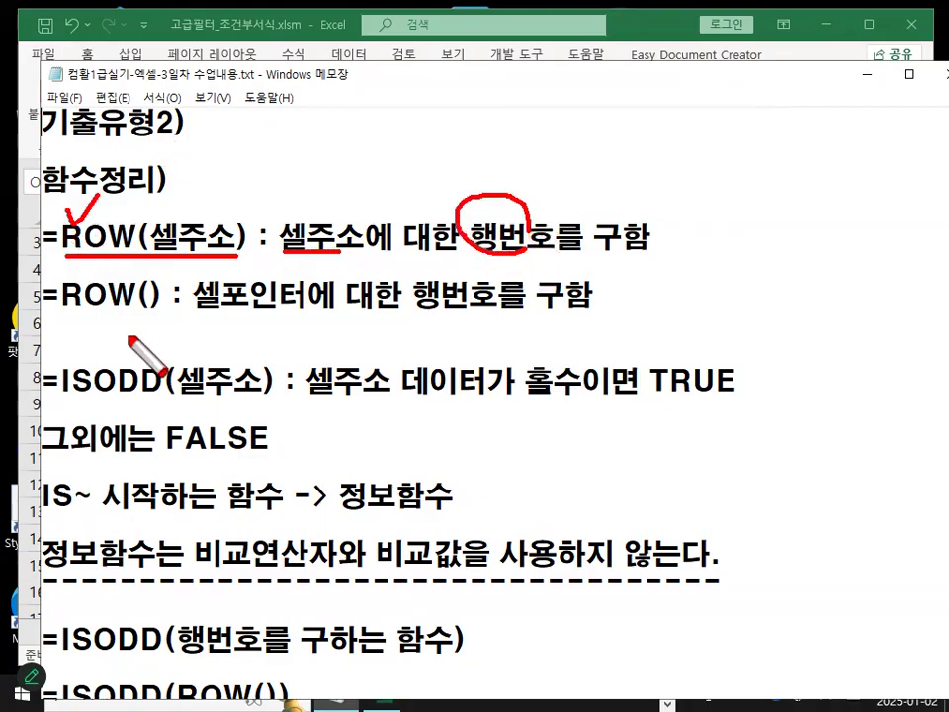
pyautogui.moveTo(157, 279)
pyautogui.mouseDown()
pyautogui.moveTo(135, 287)
pyautogui.moveTo(144, 306)
pyautogui.moveTo(161, 295)
pyautogui.moveTo(302, 317)
pyautogui.mouseUp()
pyautogui.moveTo(403, 314); pyautogui.dragTo(495, 313)
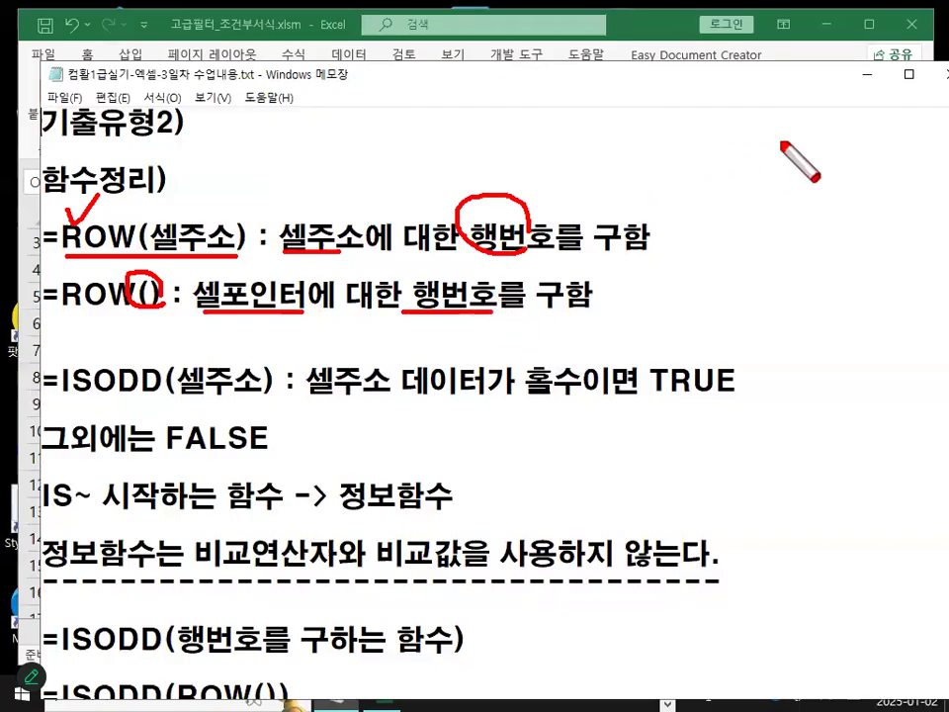
pyautogui.press('Escape')
pyautogui.click(868, 74)
# Enter the formula =ROW(B35) in cell D36.
pyautogui.scroll(-10, 425, 381)
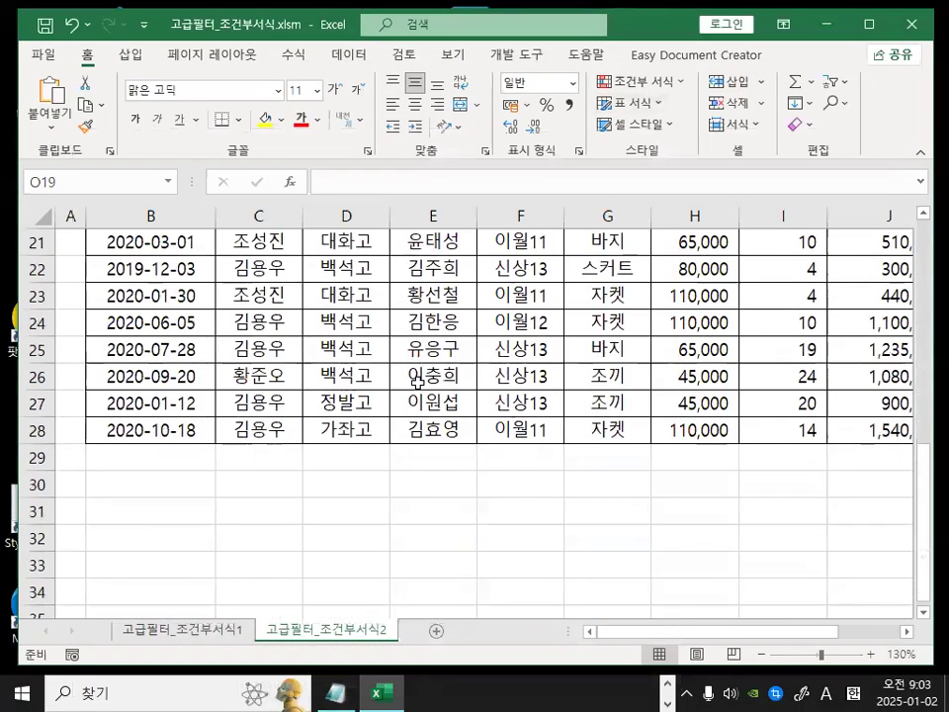
pyautogui.click(342, 317)
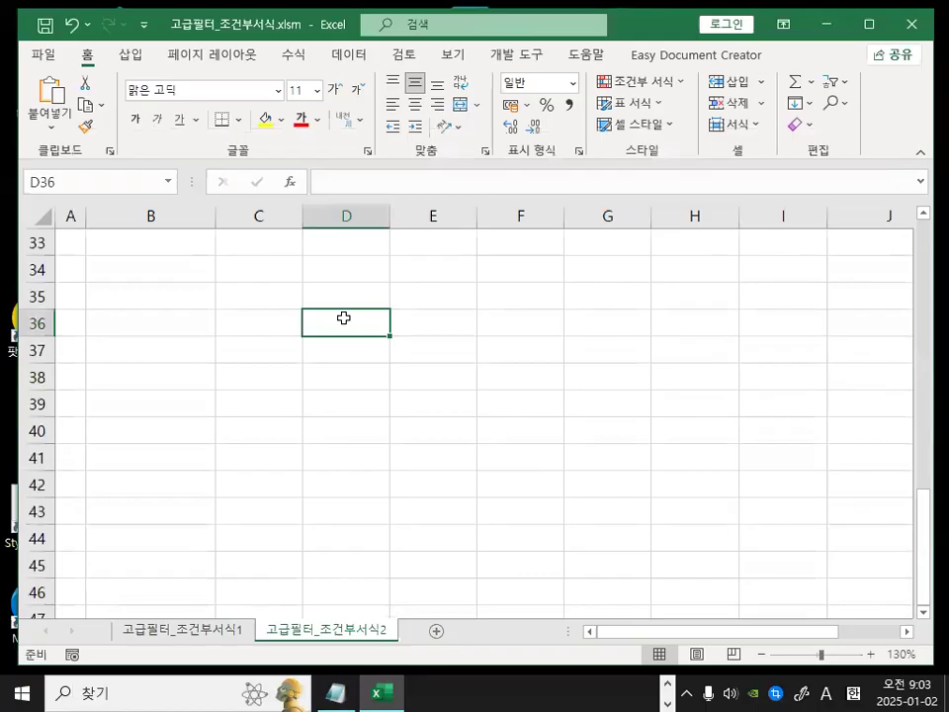
pyautogui.write('=')
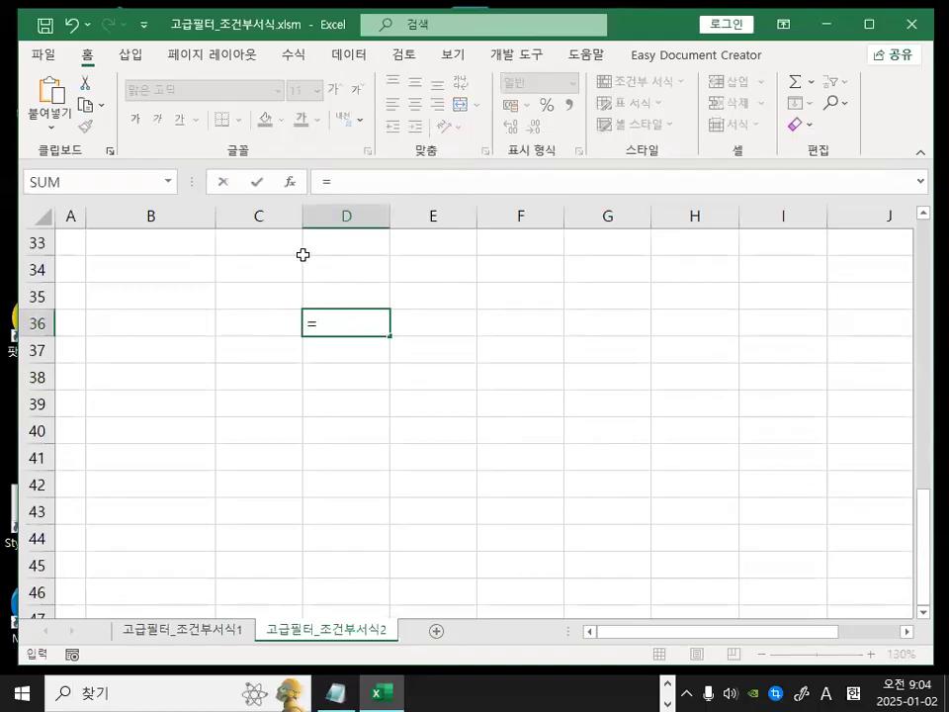
pyautogui.write('개')
pyautogui.press('BackSpace')
pyautogui.press('BackSpace')
pyautogui.write('row(')
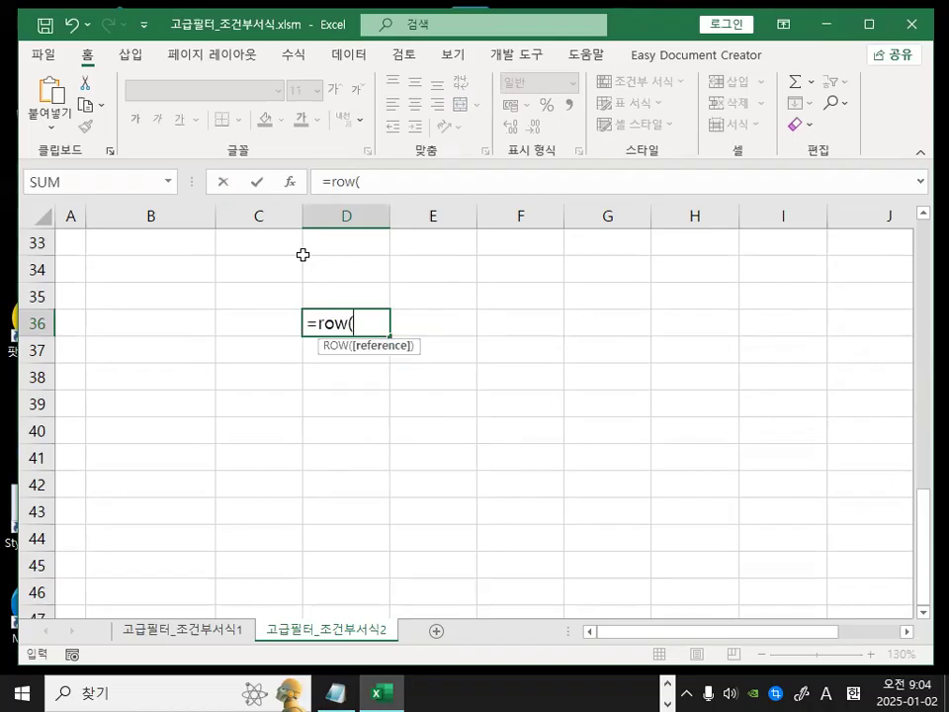
pyautogui.click(133, 299)
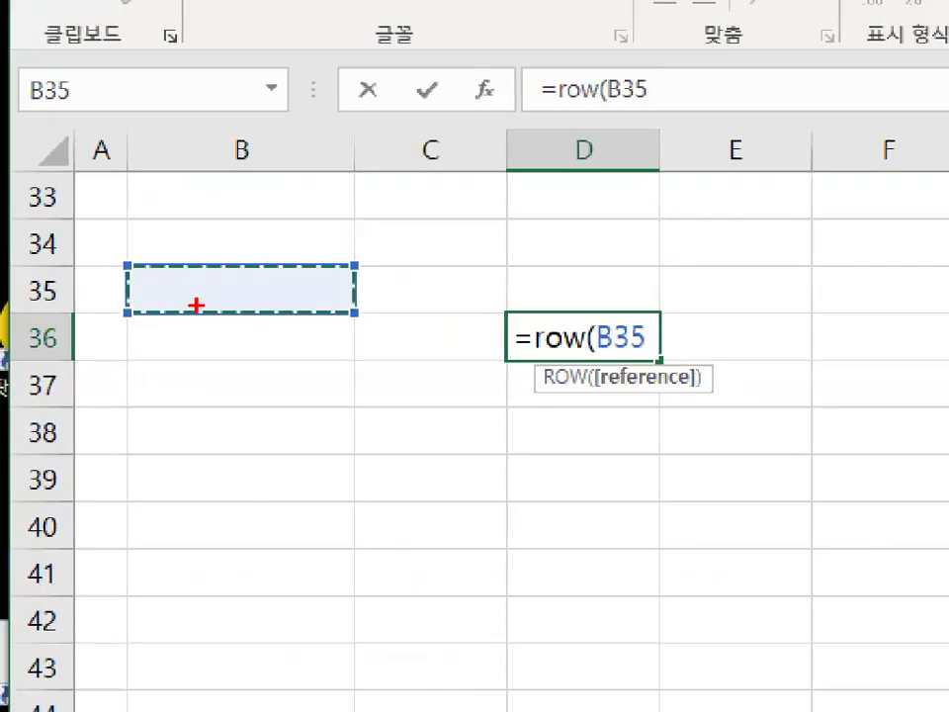
pyautogui.moveTo(106, 280); pyautogui.dragTo(146, 309)
pyautogui.moveTo(197, 246); pyautogui.dragTo(210, 290)
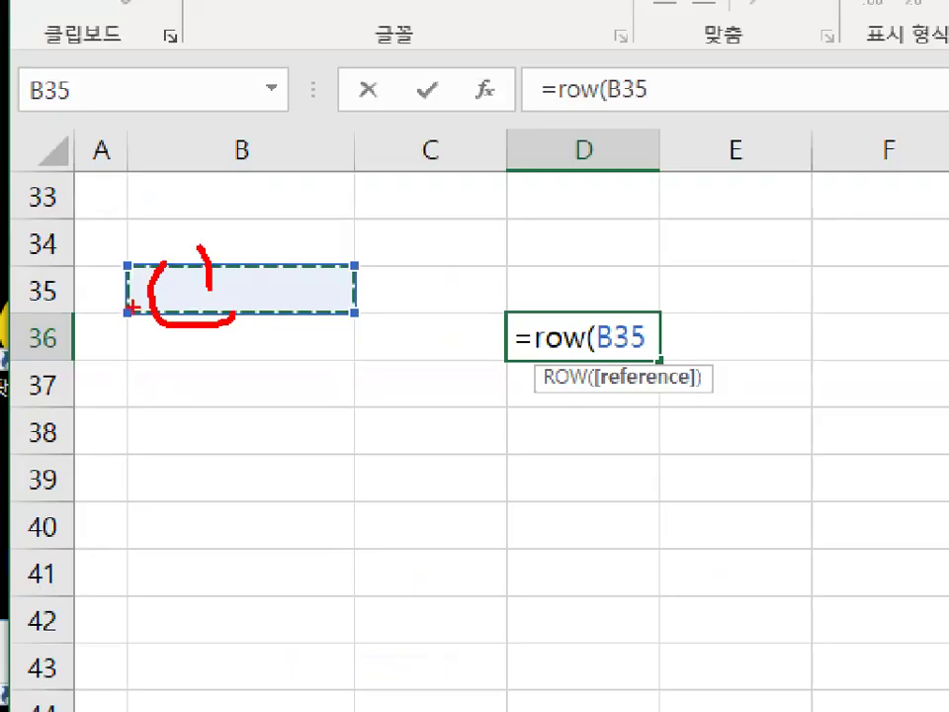
pyautogui.moveTo(583, 314); pyautogui.dragTo(674, 336)
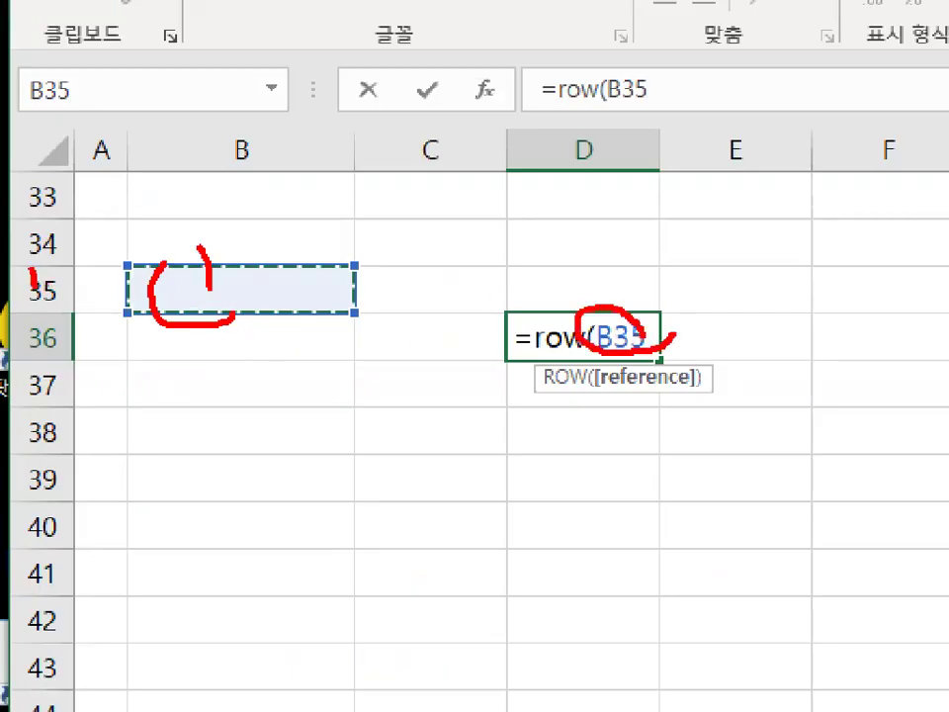
pyautogui.moveTo(33, 279); pyautogui.dragTo(116, 196)
pyautogui.press('Escape')
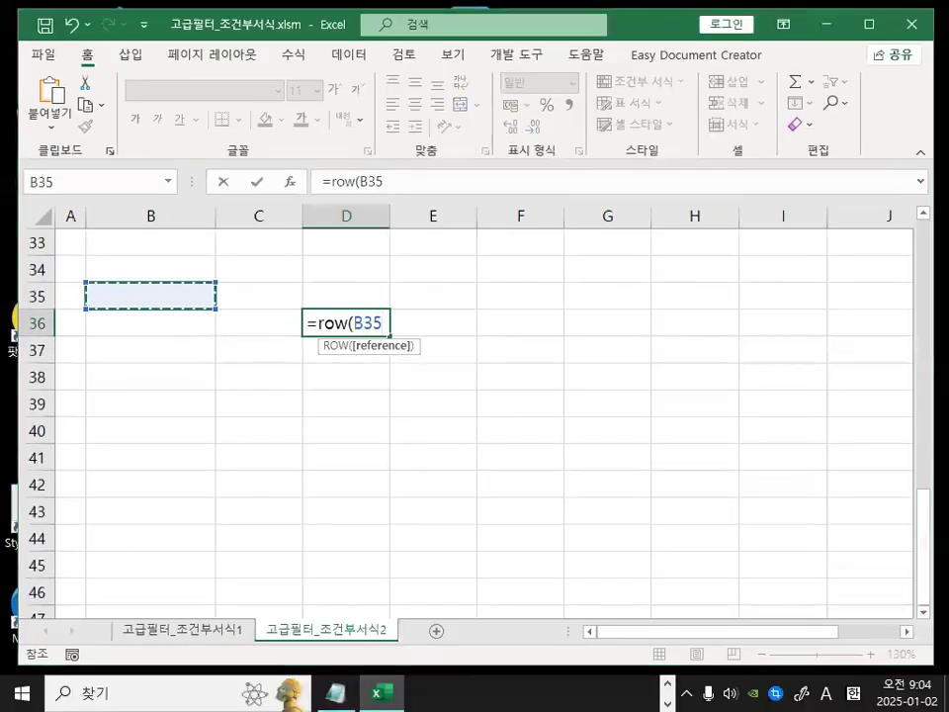
pyautogui.hotkey('ctrl', '1')
pyautogui.click(372, 334)
pyautogui.press('Escape')
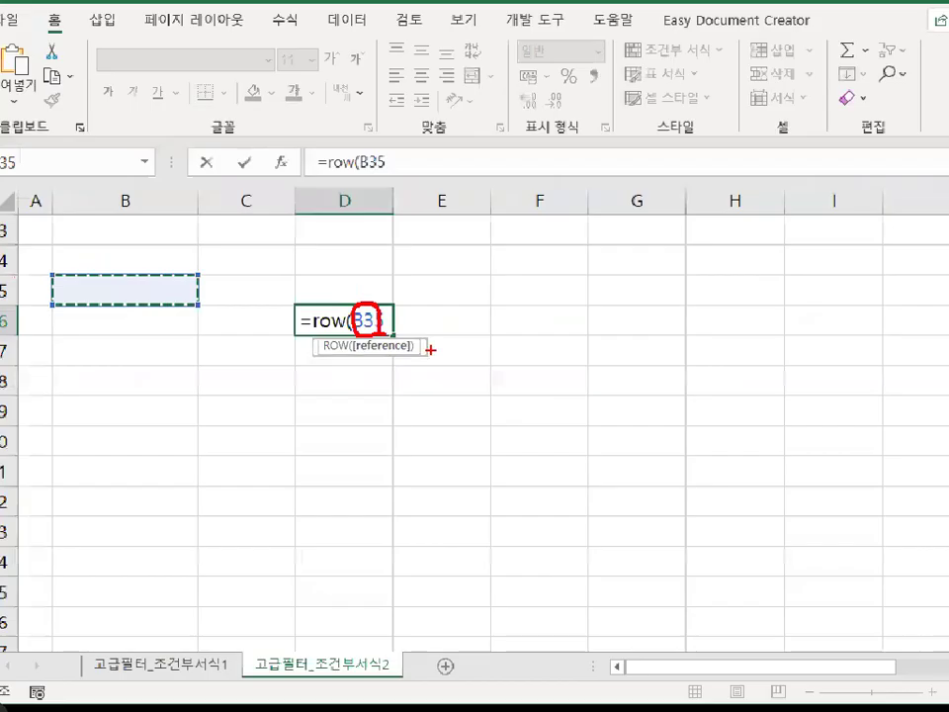
pyautogui.write(')')
pyautogui.press('Return')
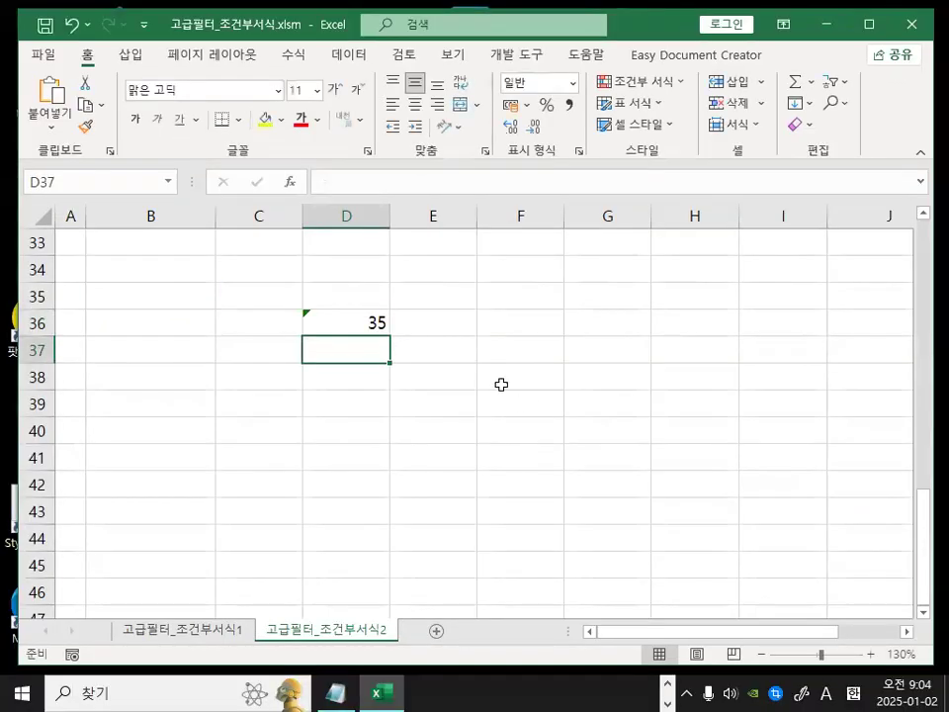
# Enter the formula =ROW() in cell D37.
pyautogui.keyDown('ctrl'); pyautogui.scroll(3, 501, 384); pyautogui.keyUp('ctrl')
pyautogui.moveTo(719, 633); pyautogui.dragTo(690, 632)
pyautogui.scroll(-1, 421, 557)
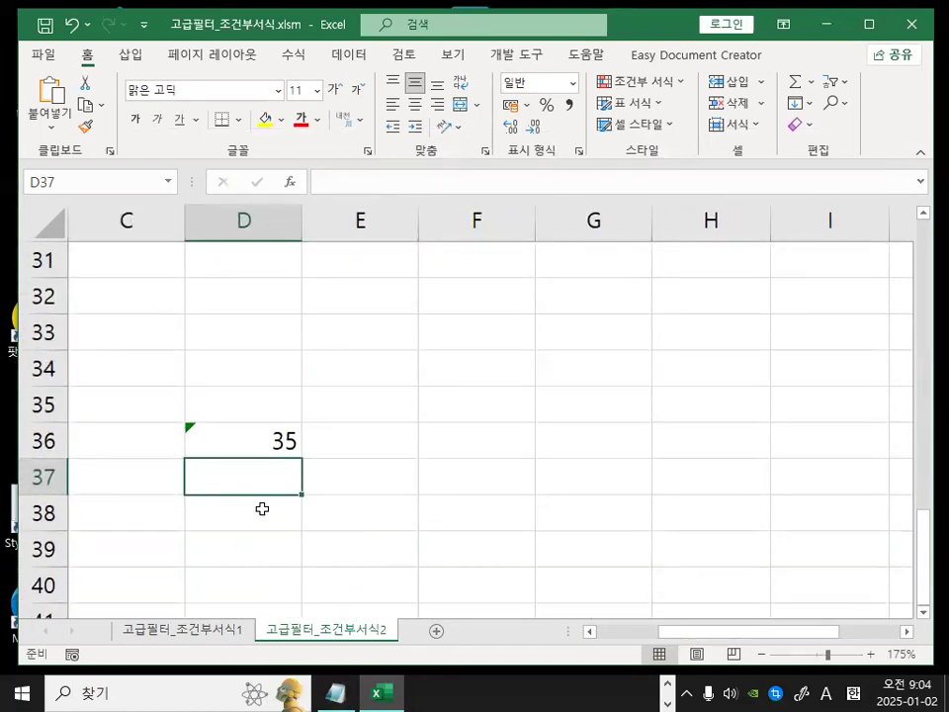
pyautogui.write('=')
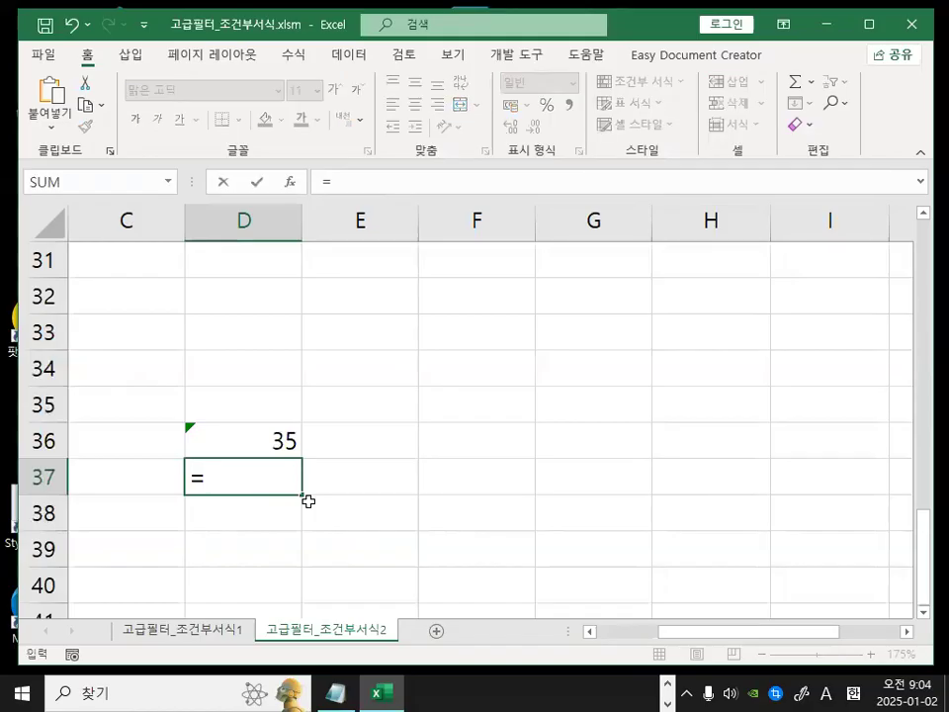
pyautogui.write('r')
pyautogui.press('BackSpace')
pyautogui.write('ROW()')
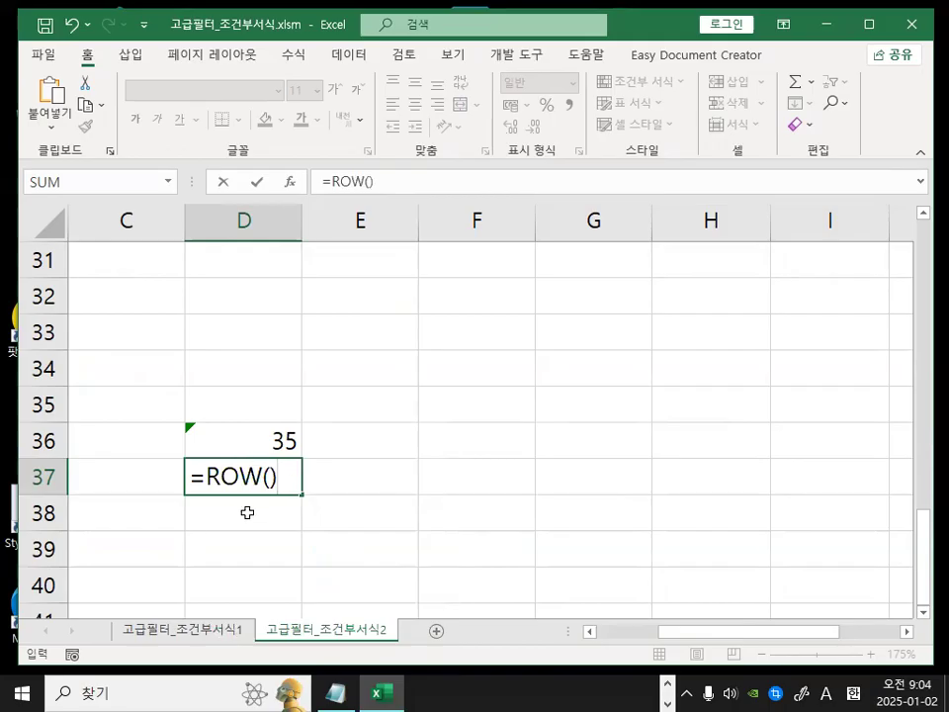
pyautogui.hotkey('ctrl', '2')
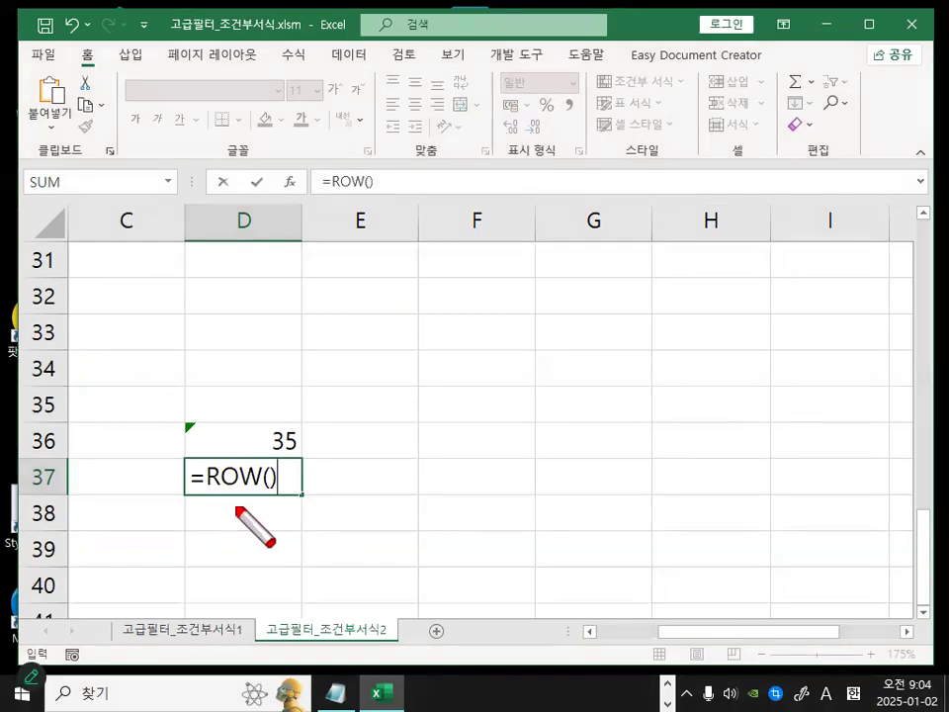
pyautogui.moveTo(195, 492); pyautogui.dragTo(287, 492)
pyautogui.moveTo(259, 228); pyautogui.dragTo(230, 201)
pyautogui.moveTo(54, 460)
pyautogui.mouseDown()
pyautogui.moveTo(33, 494)
pyautogui.moveTo(57, 484)
pyautogui.mouseUp()
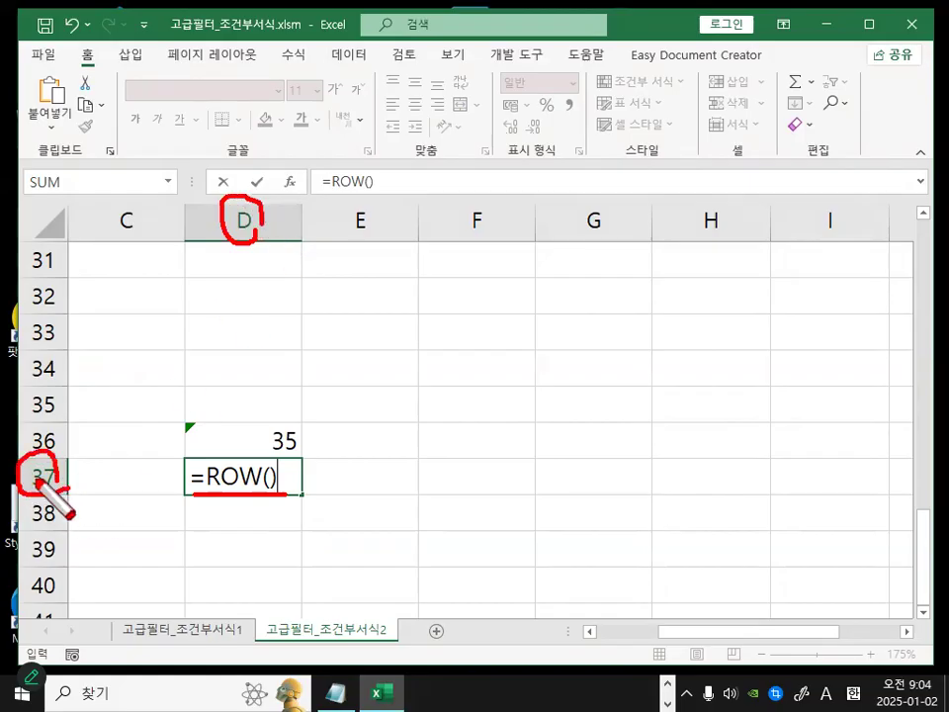
pyautogui.moveTo(23, 449); pyautogui.dragTo(96, 401)
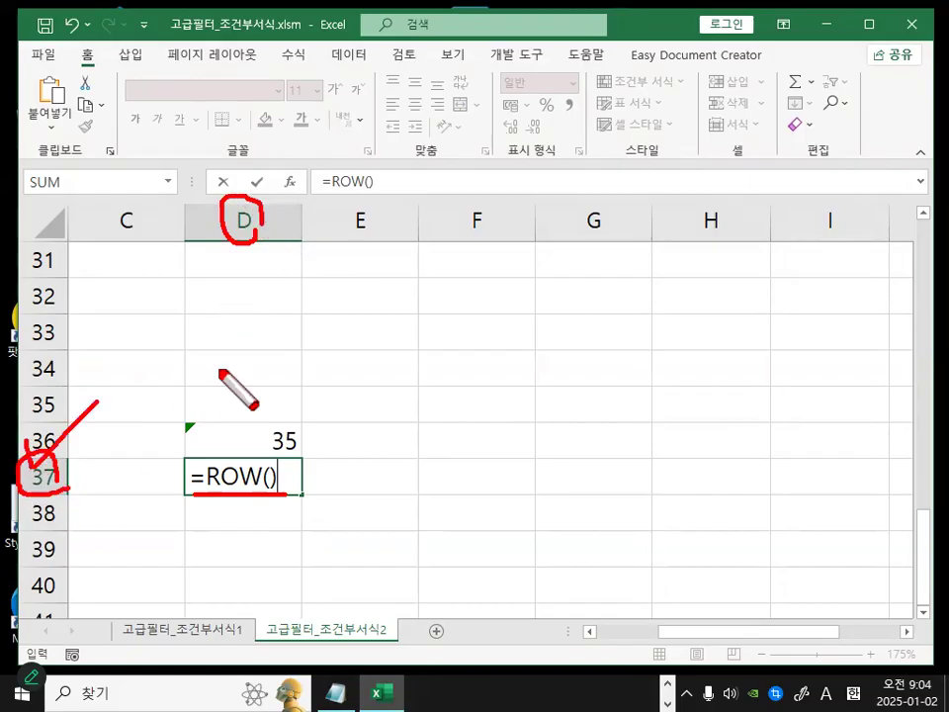
pyautogui.press('Escape')
pyautogui.press('Return')
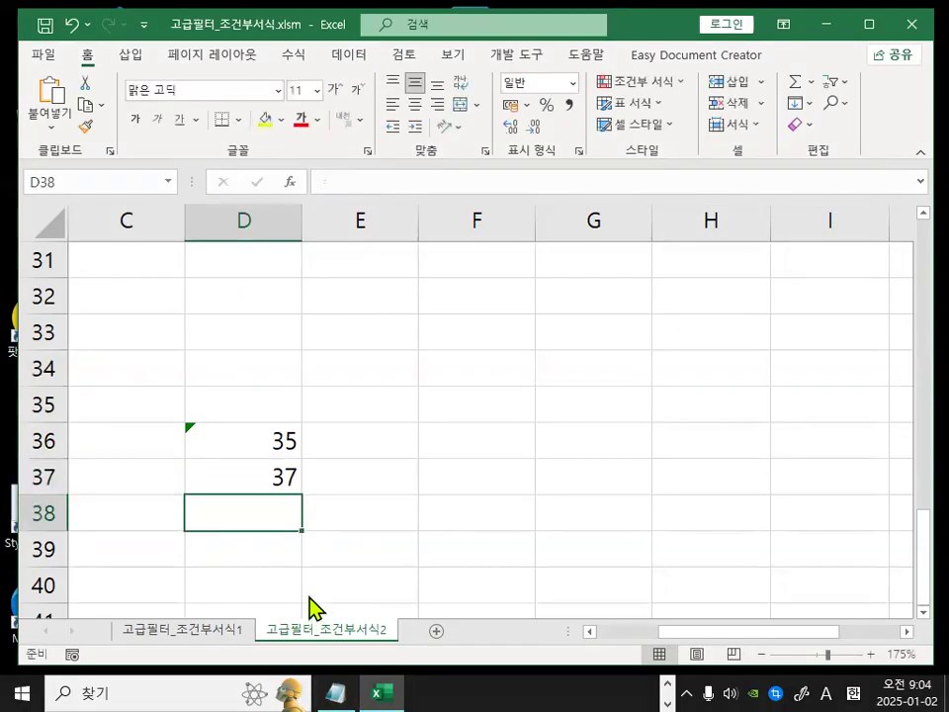
# Switch to the Notepad memo and highlight the ROW() and ISODD explanations.
pyautogui.click(336, 692)
pyautogui.moveTo(194, 293); pyautogui.dragTo(317, 294)
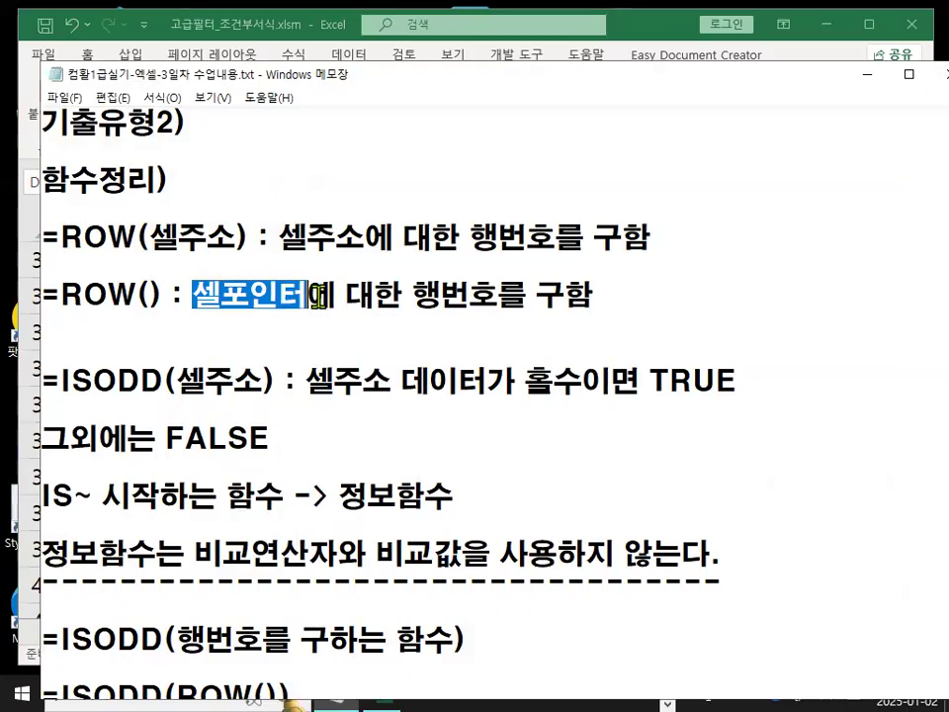
pyautogui.moveTo(403, 293); pyautogui.dragTo(585, 295)
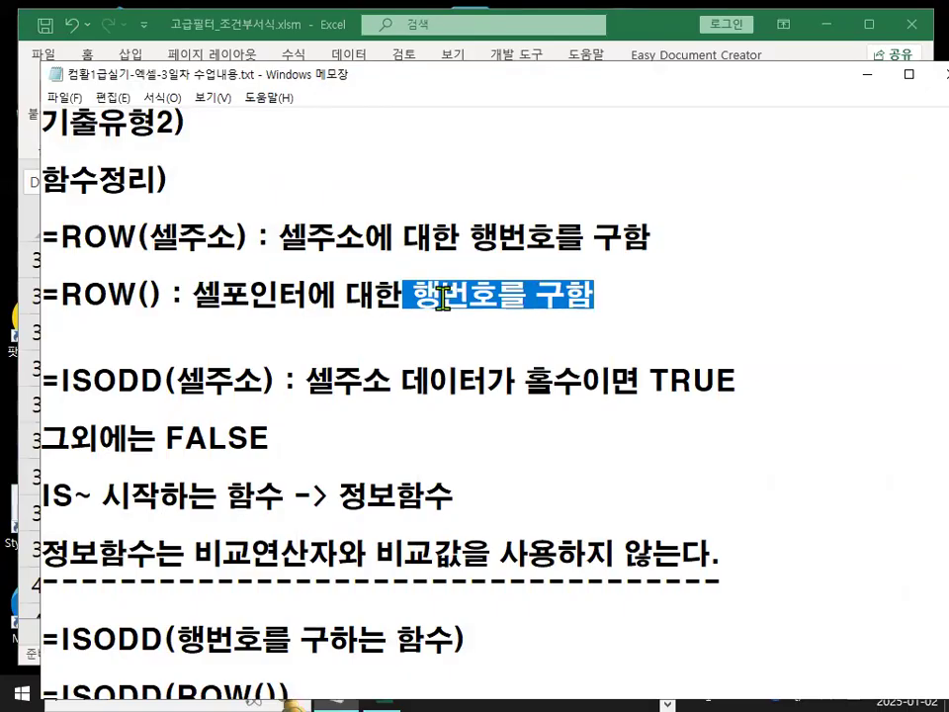
pyautogui.click(61, 384)
pyautogui.moveTo(61, 383); pyautogui.dragTo(156, 381)
pyautogui.moveTo(61, 379); pyautogui.dragTo(92, 376)
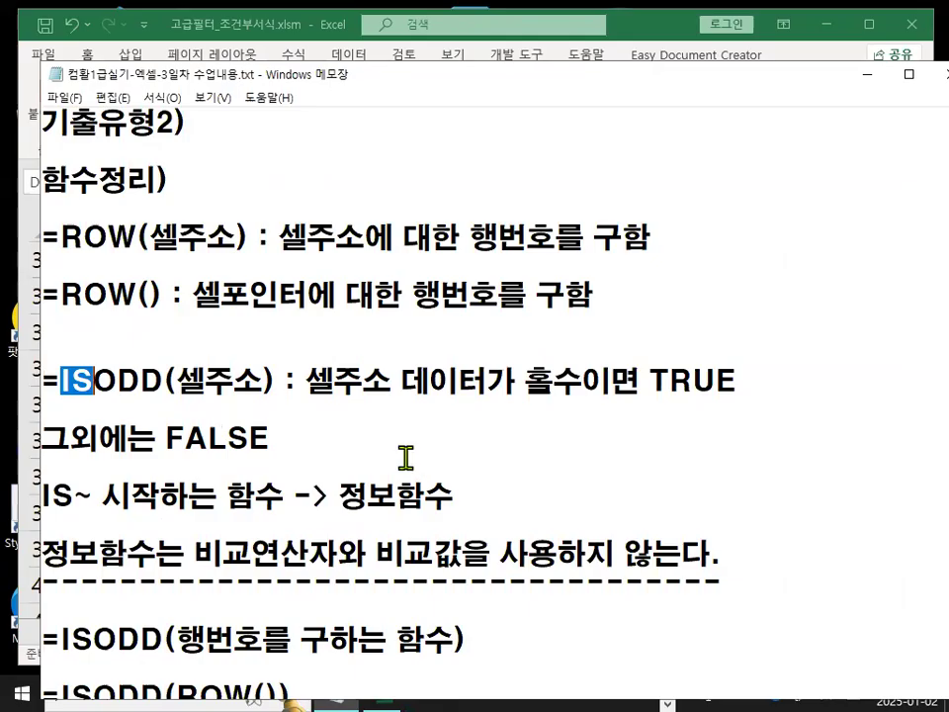
# Switch to the Notepad memo and read through the ISODD function explanation and the information-function notes.
pyautogui.moveTo(94, 381); pyautogui.dragTo(164, 381)
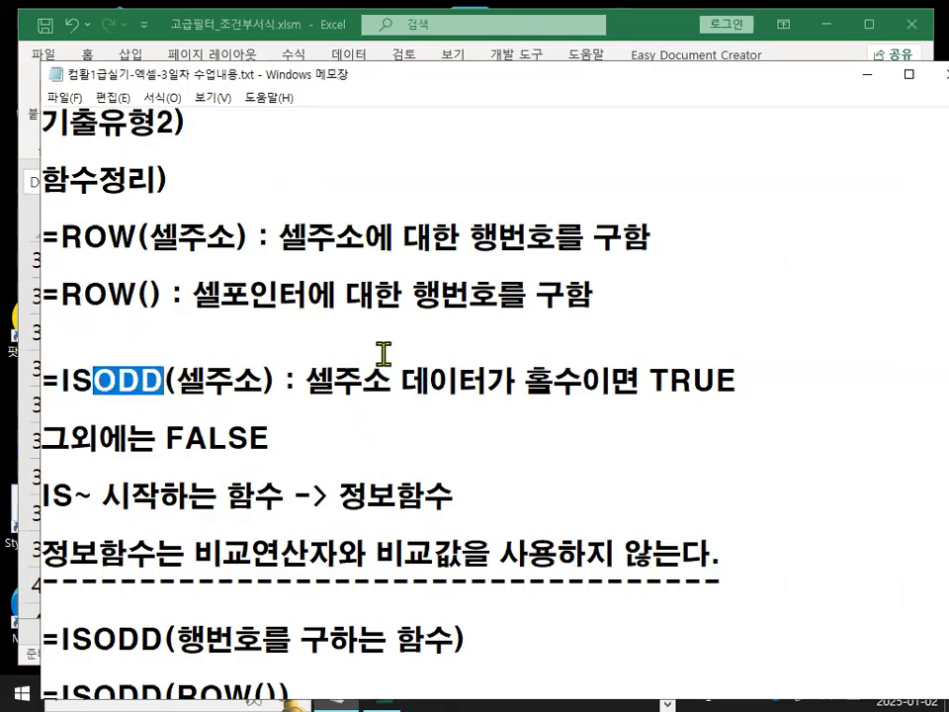
pyautogui.click(188, 380)
pyautogui.moveTo(187, 381); pyautogui.dragTo(241, 379)
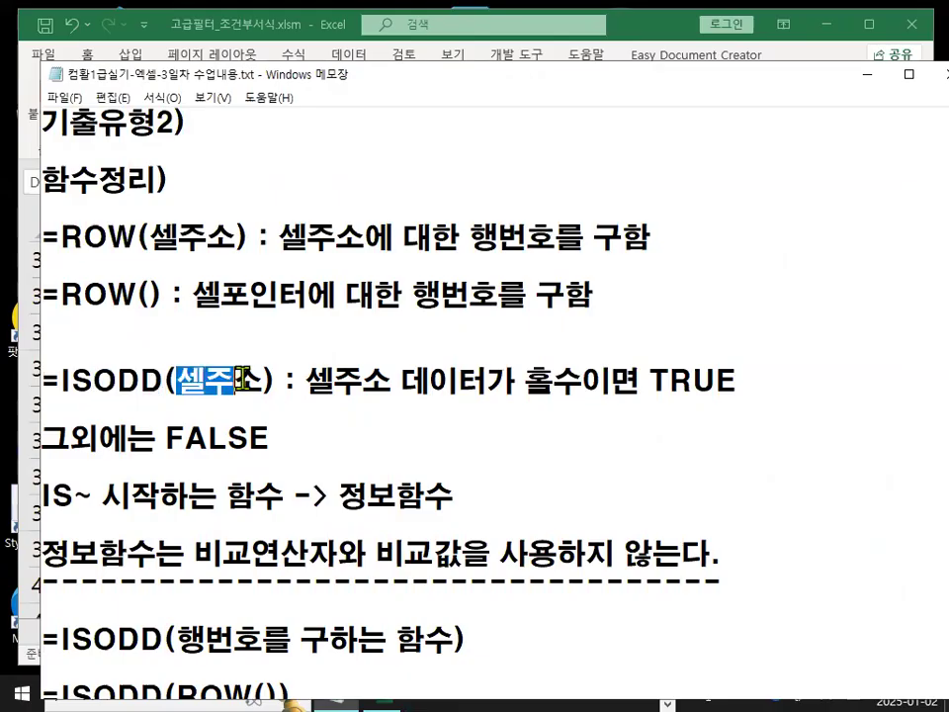
pyautogui.doubleClick(187, 373)
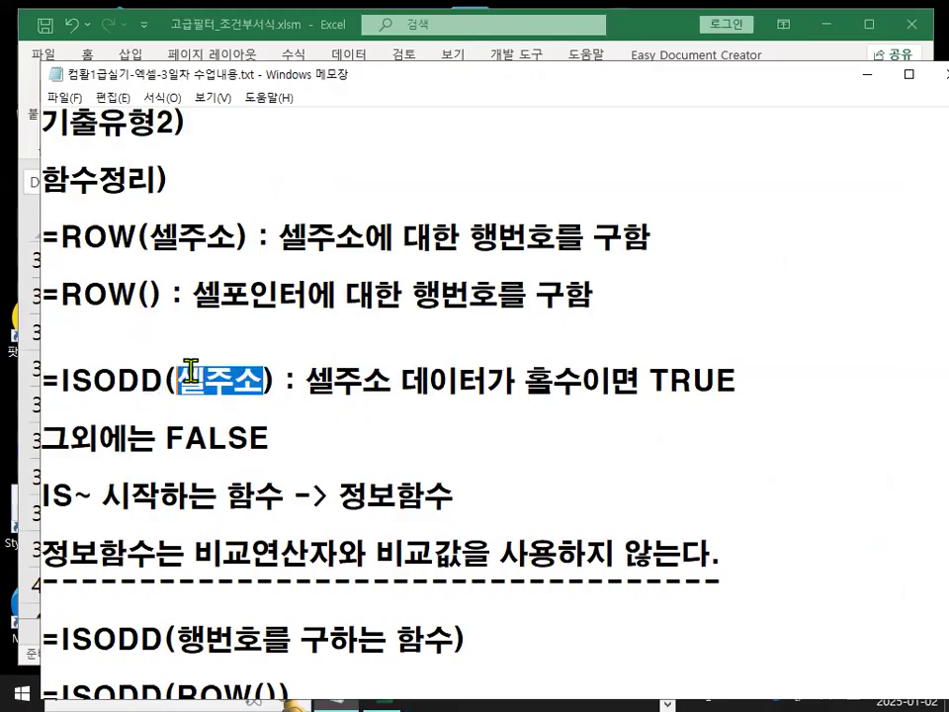
pyautogui.moveTo(307, 379); pyautogui.dragTo(736, 382)
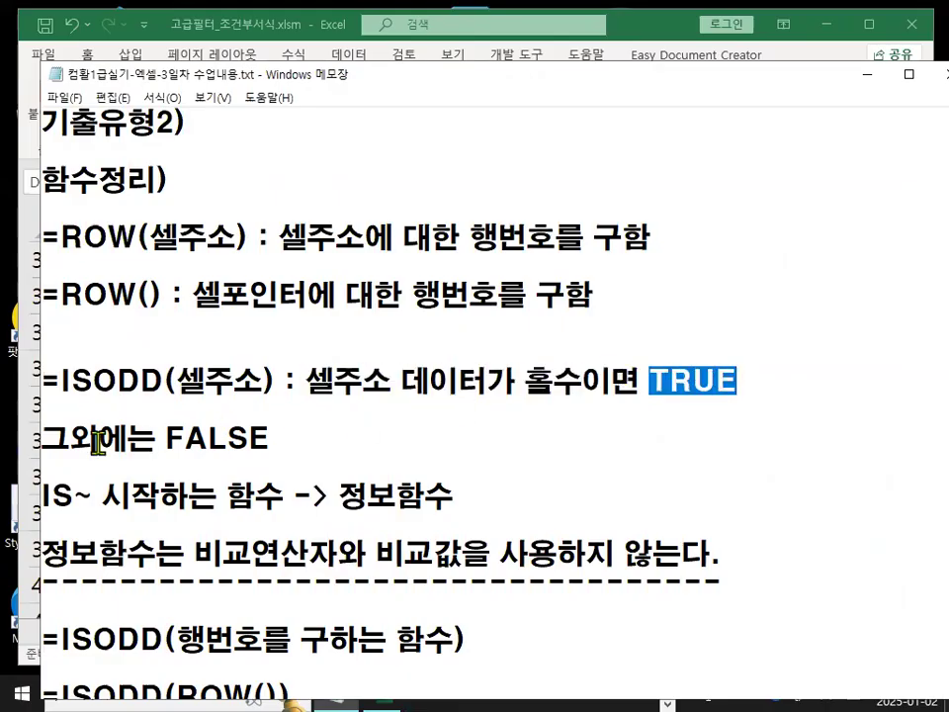
pyautogui.click(52, 435)
pyautogui.moveTo(52, 434); pyautogui.dragTo(269, 442)
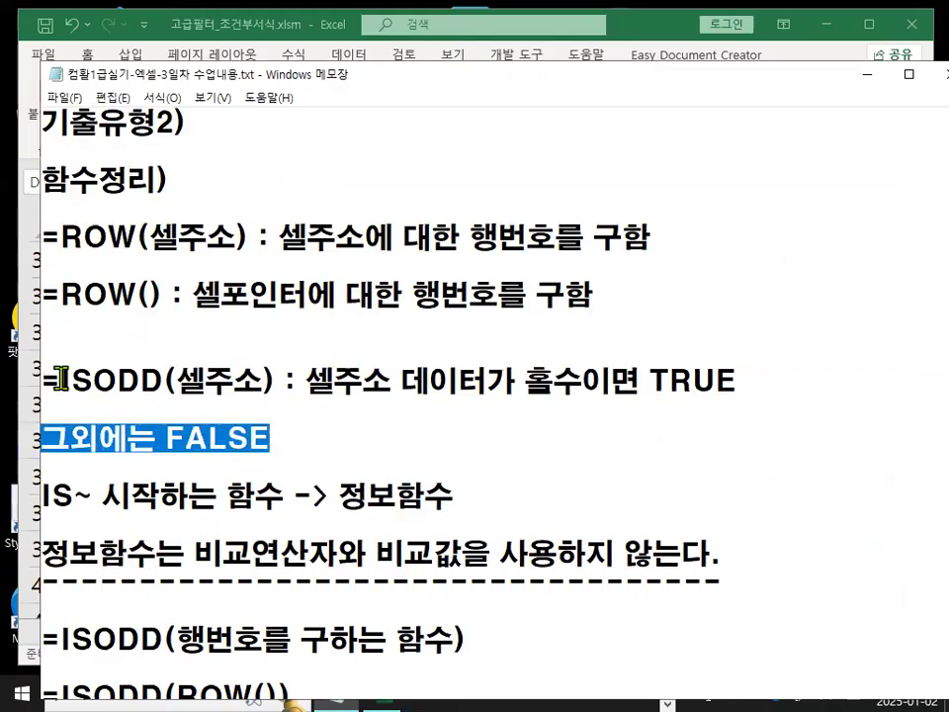
pyautogui.moveTo(62, 381); pyautogui.dragTo(163, 381)
pyautogui.scroll(-1, 180, 469)
pyautogui.hotkey('ctrl', '2')
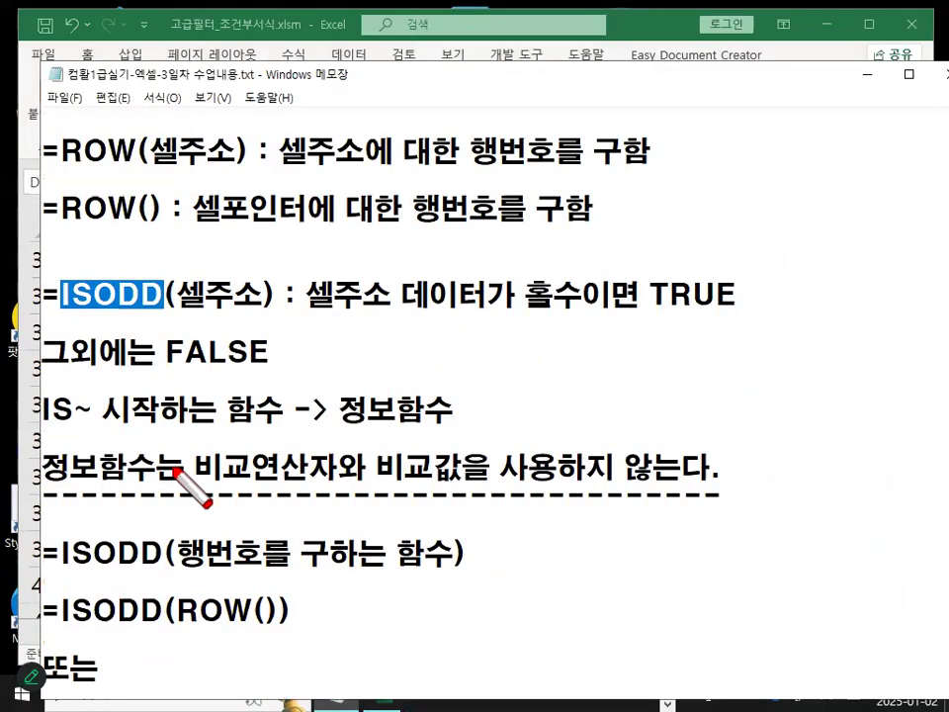
pyautogui.moveTo(48, 482); pyautogui.dragTo(137, 485)
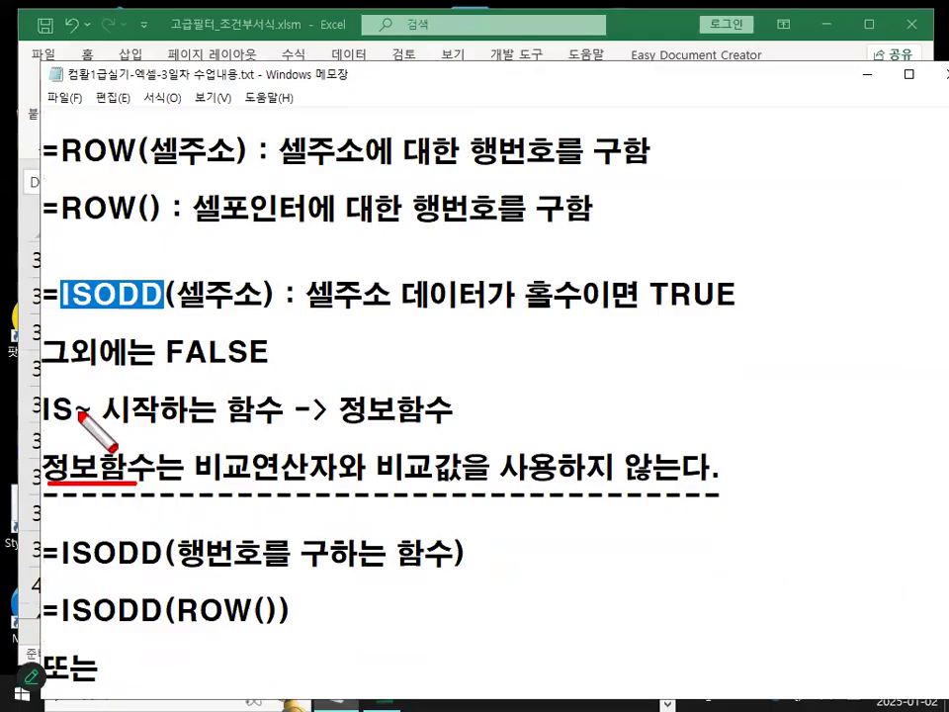
pyautogui.moveTo(65, 394)
pyautogui.mouseDown()
pyautogui.moveTo(46, 388)
pyautogui.moveTo(77, 397)
pyautogui.mouseUp()
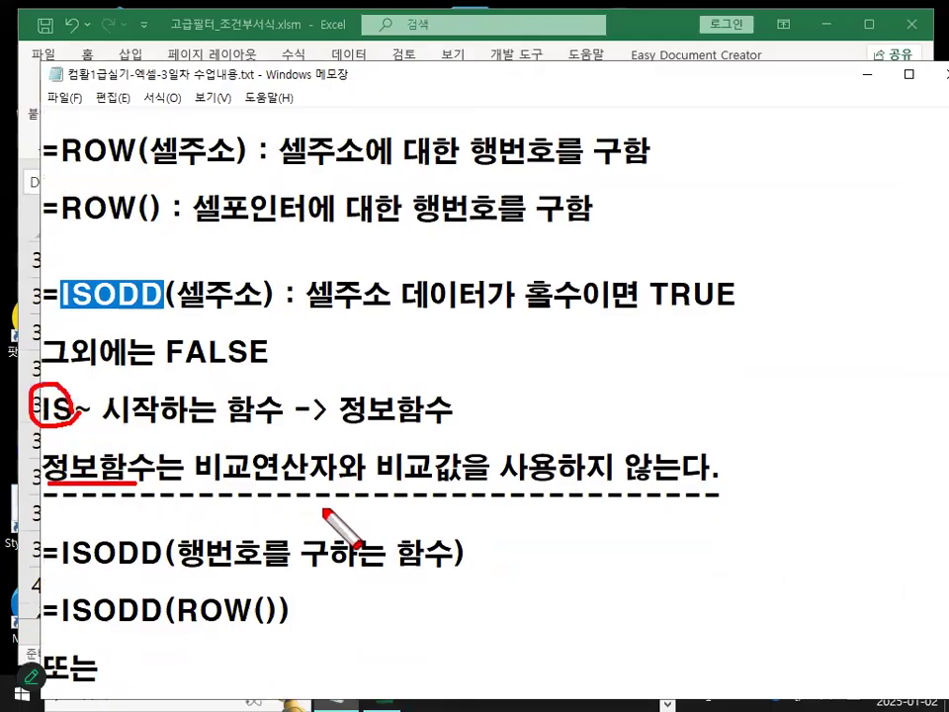
pyautogui.moveTo(209, 485); pyautogui.dragTo(461, 487)
pyautogui.moveTo(623, 446); pyautogui.dragTo(658, 492)
pyautogui.moveTo(666, 442); pyautogui.dragTo(627, 493)
pyautogui.moveTo(267, 301)
pyautogui.mouseDown()
pyautogui.moveTo(47, 287)
pyautogui.moveTo(99, 267)
pyautogui.moveTo(273, 304)
pyautogui.moveTo(295, 269)
pyautogui.moveTo(329, 311)
pyautogui.mouseUp()
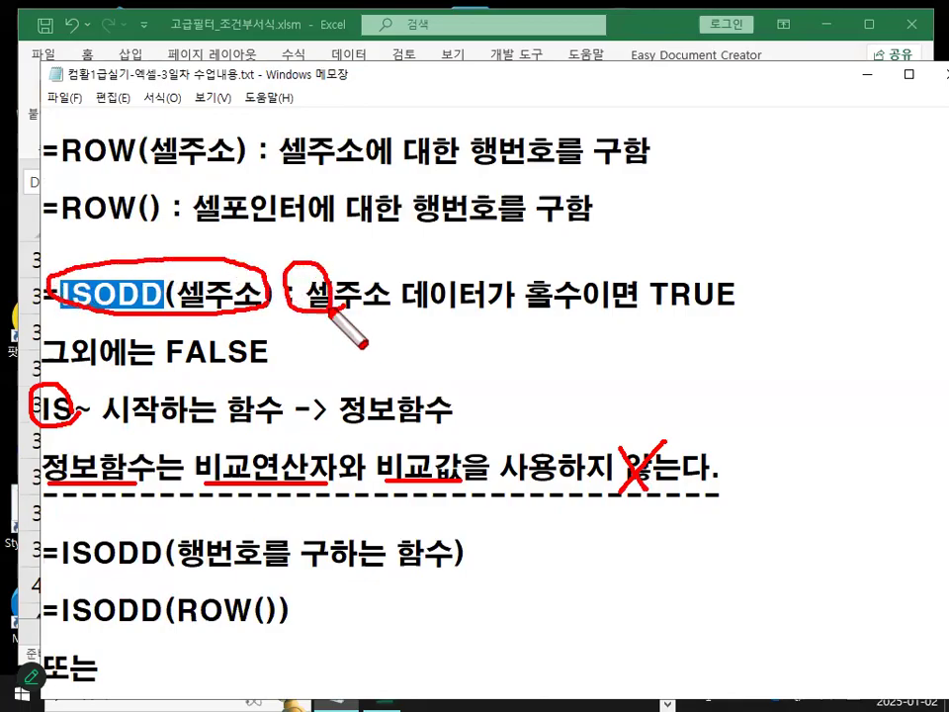
pyautogui.moveTo(387, 296); pyautogui.dragTo(409, 313)
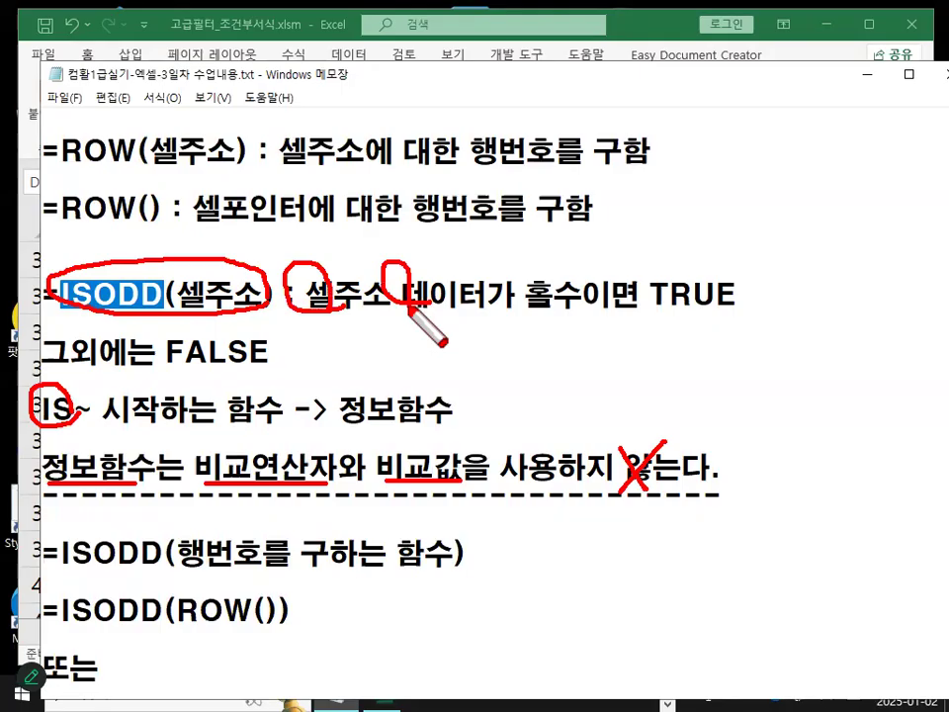
pyautogui.press('Escape')
pyautogui.moveTo(176, 293); pyautogui.dragTo(257, 294)
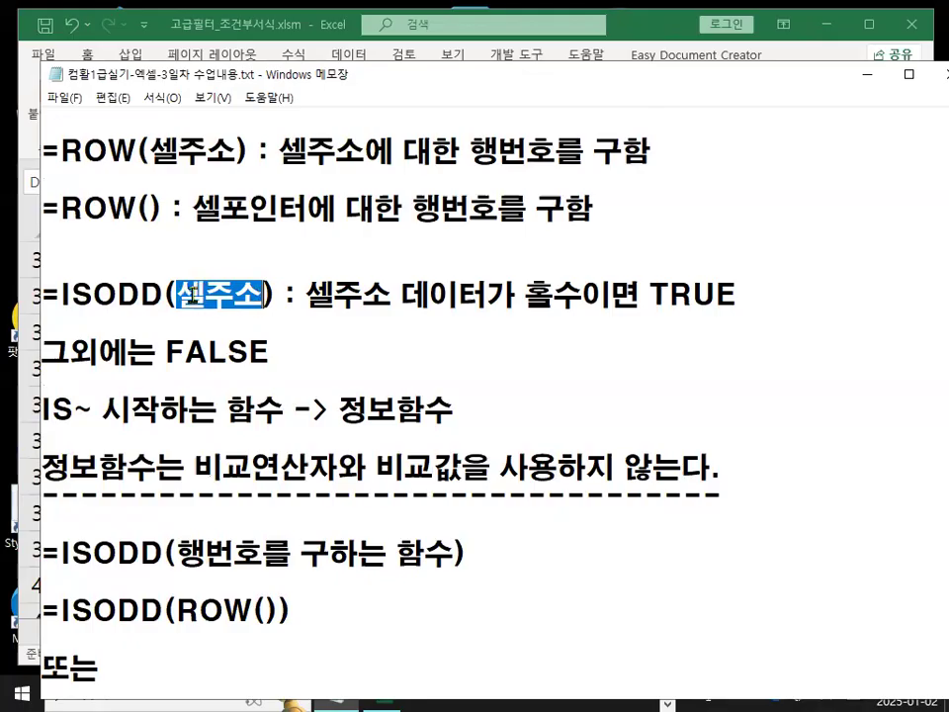
pyautogui.moveTo(184, 291); pyautogui.dragTo(260, 294)
pyautogui.moveTo(516, 294); pyautogui.dragTo(579, 297)
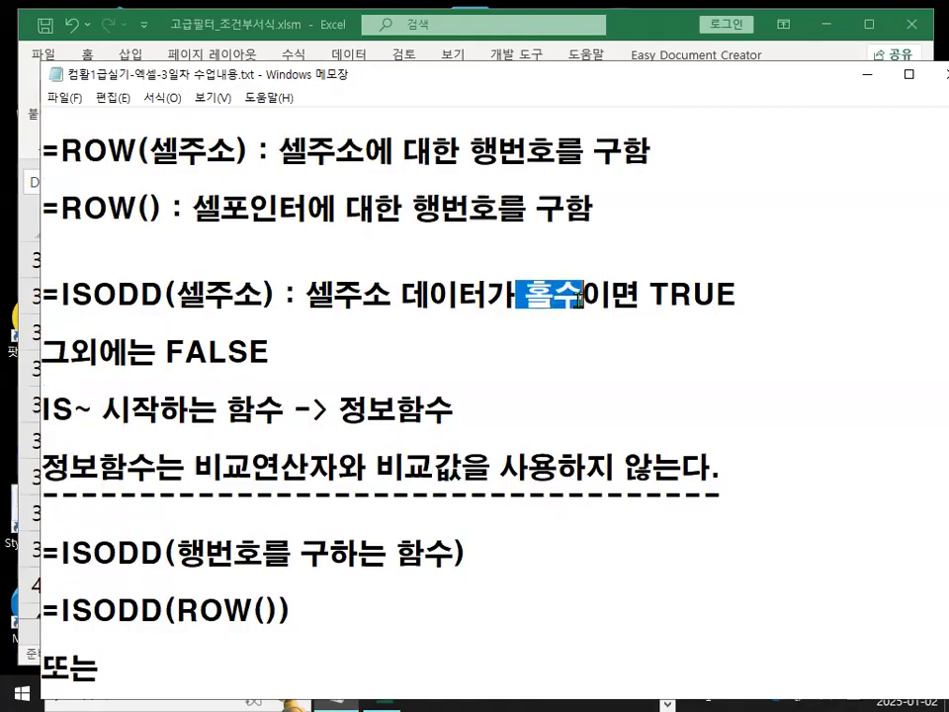
pyautogui.click(198, 293)
pyautogui.click(206, 294)
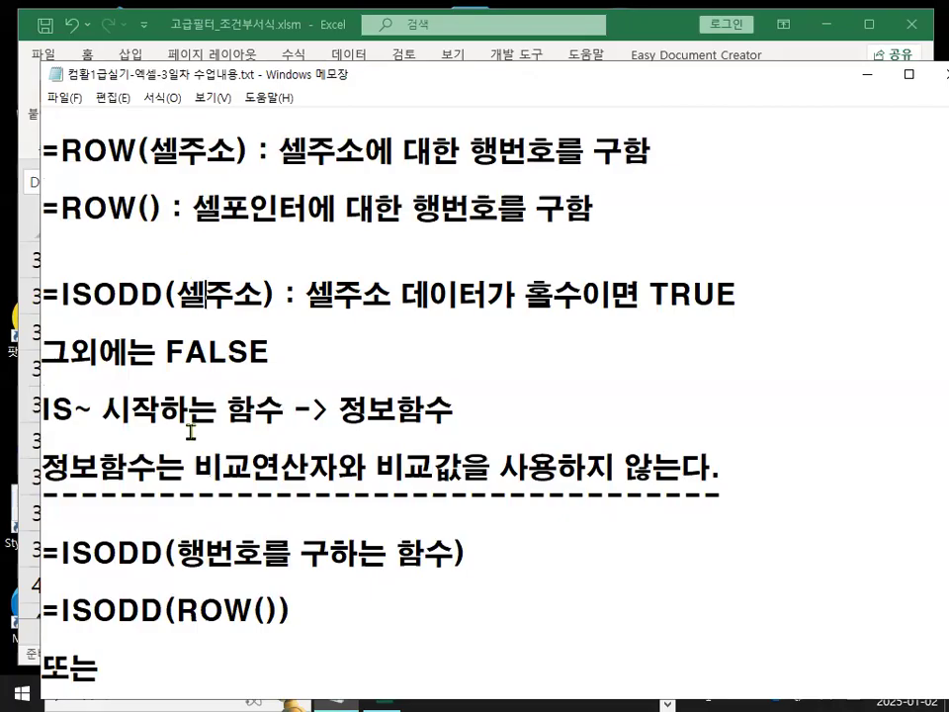
# Review the =ISODD(ROW()) and =ISODD(ROW($B3)) examples in the memo, then return to the workbook.
pyautogui.scroll(-1, 185, 422)
pyautogui.hotkey('ctrl', '2')
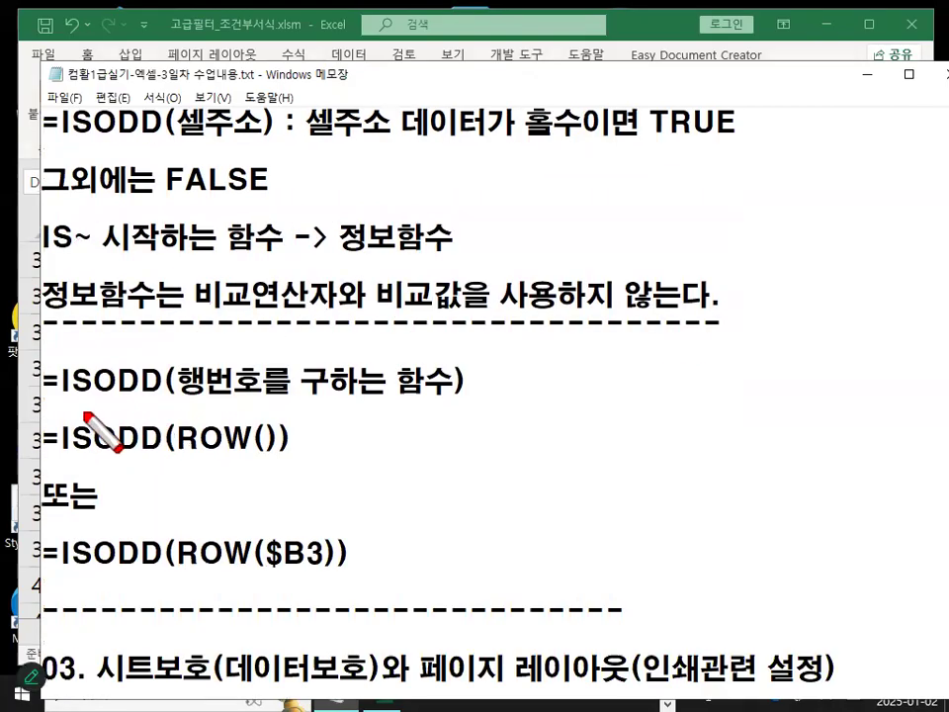
pyautogui.moveTo(59, 398); pyautogui.dragTo(440, 399)
pyautogui.moveTo(317, 352); pyautogui.dragTo(347, 343)
pyautogui.moveTo(181, 456); pyautogui.dragTo(271, 456)
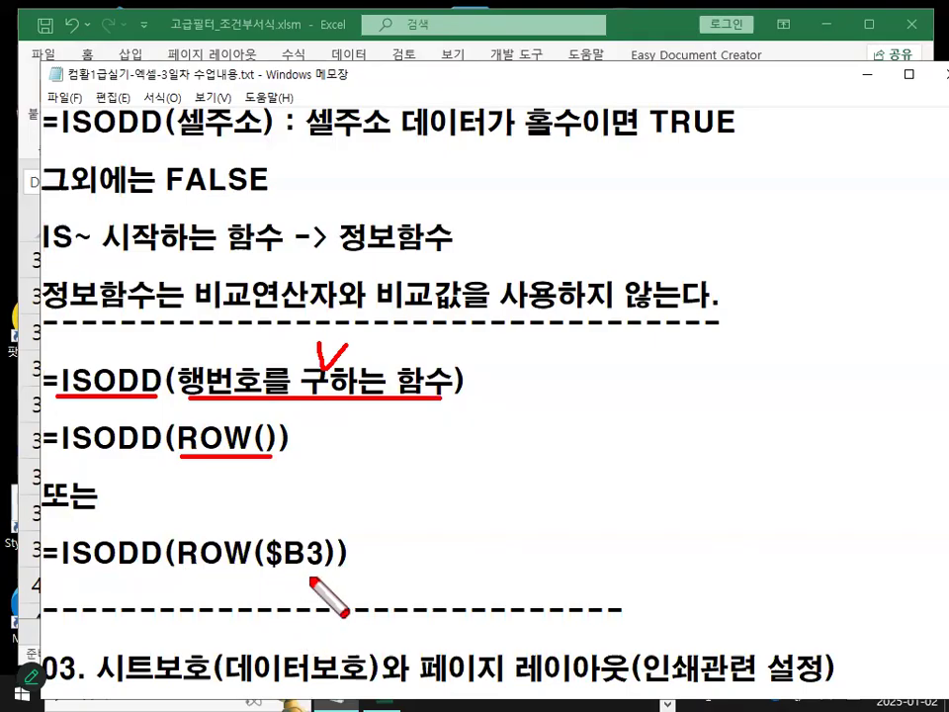
pyautogui.moveTo(318, 568)
pyautogui.mouseDown()
pyautogui.moveTo(261, 555)
pyautogui.moveTo(323, 542)
pyautogui.mouseUp()
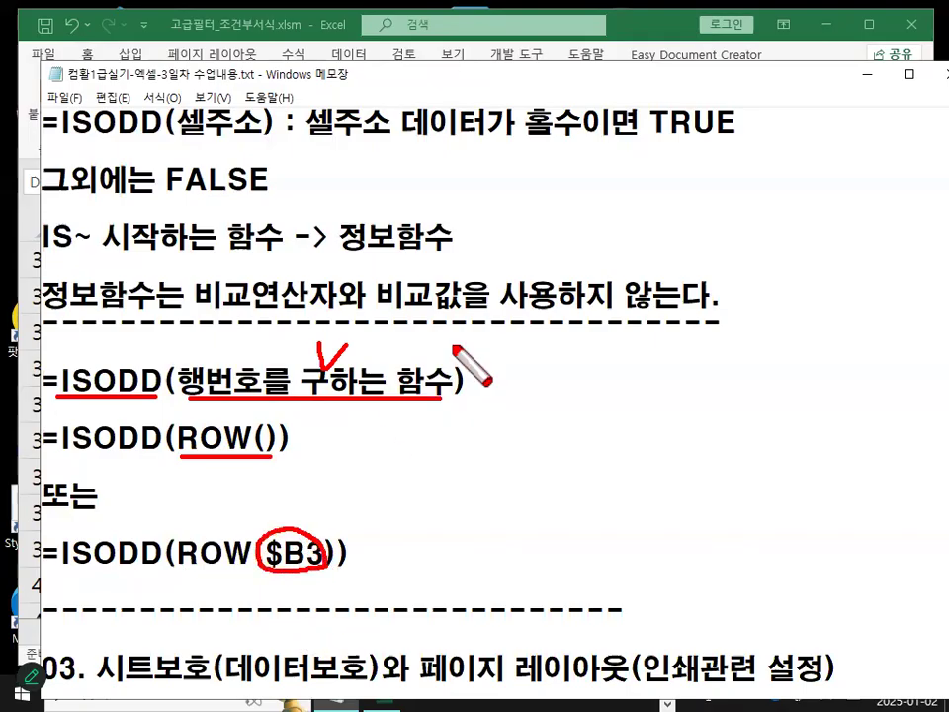
pyautogui.press('Escape')
pyautogui.click(858, 74)
pyautogui.scroll(10, 233, 484)
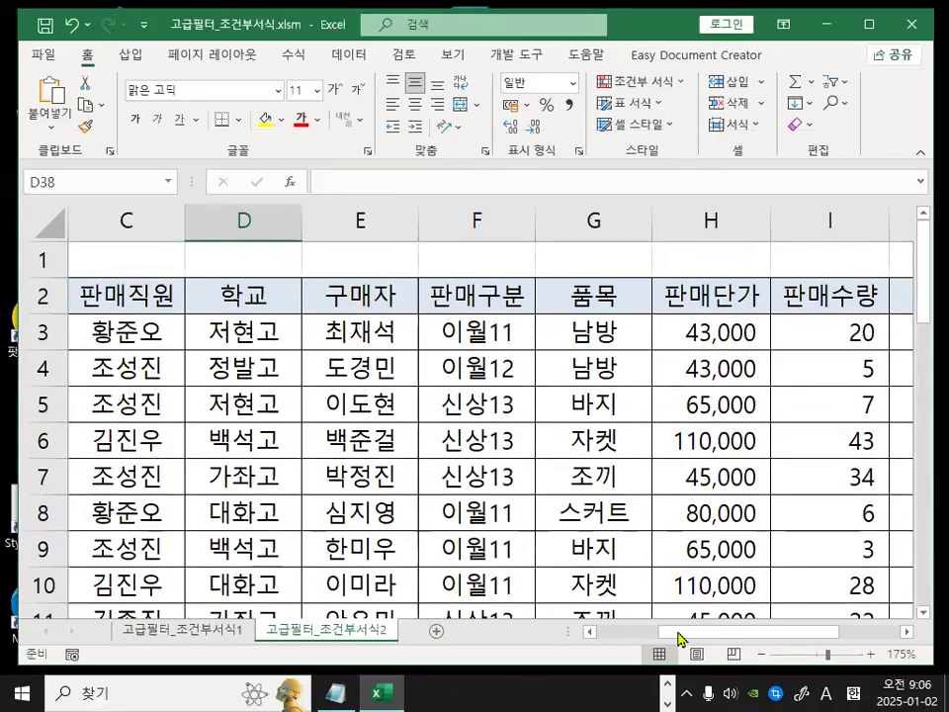
# Select cell B3 and the sales data range below it to examine where the formatting applies.
pyautogui.click(645, 632)
pyautogui.click(178, 334)
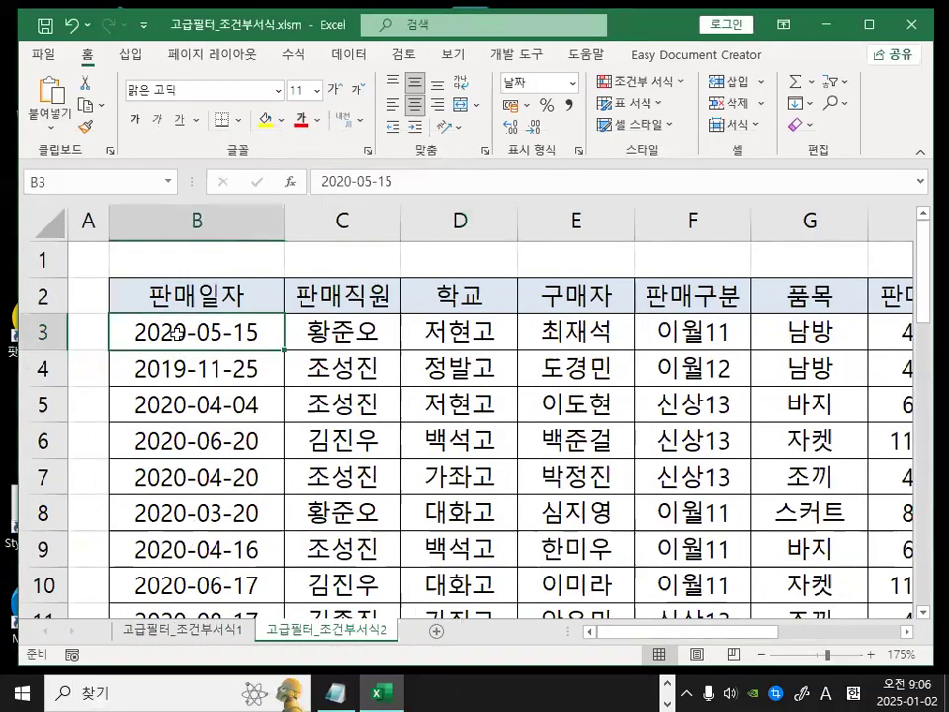
pyautogui.click(338, 328)
pyautogui.hotkey('ctrl', '2')
pyautogui.moveTo(66, 345)
pyautogui.mouseDown()
pyautogui.moveTo(26, 333)
pyautogui.moveTo(65, 343)
pyautogui.mouseUp()
pyautogui.moveTo(162, 317); pyautogui.dragTo(195, 319)
pyautogui.moveTo(358, 316)
pyautogui.mouseDown()
pyautogui.moveTo(363, 324)
pyautogui.moveTo(381, 315)
pyautogui.mouseUp()
pyautogui.moveTo(436, 317)
pyautogui.mouseDown()
pyautogui.moveTo(449, 329)
pyautogui.moveTo(481, 312)
pyautogui.mouseUp()
pyautogui.moveTo(530, 301); pyautogui.dragTo(561, 300)
pyautogui.moveTo(640, 315)
pyautogui.mouseDown()
pyautogui.moveTo(654, 317)
pyautogui.moveTo(657, 305)
pyautogui.mouseUp()
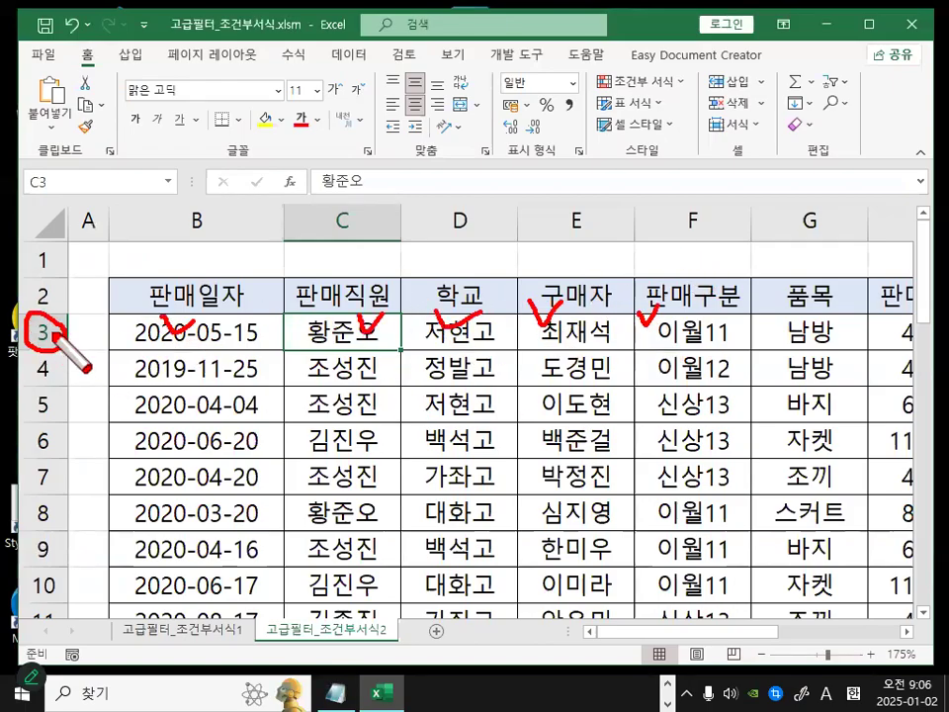
pyautogui.moveTo(24, 348); pyautogui.dragTo(57, 333)
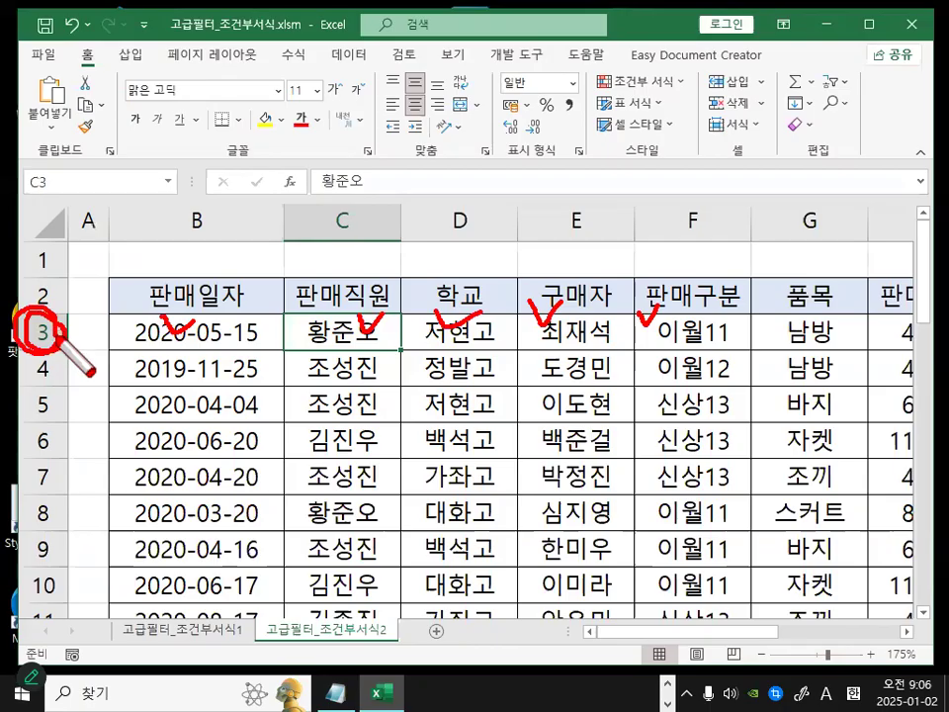
pyautogui.moveTo(193, 334)
pyautogui.mouseDown()
pyautogui.moveTo(165, 330)
pyautogui.moveTo(277, 393)
pyautogui.moveTo(805, 586)
pyautogui.mouseUp()
pyautogui.press('Escape')
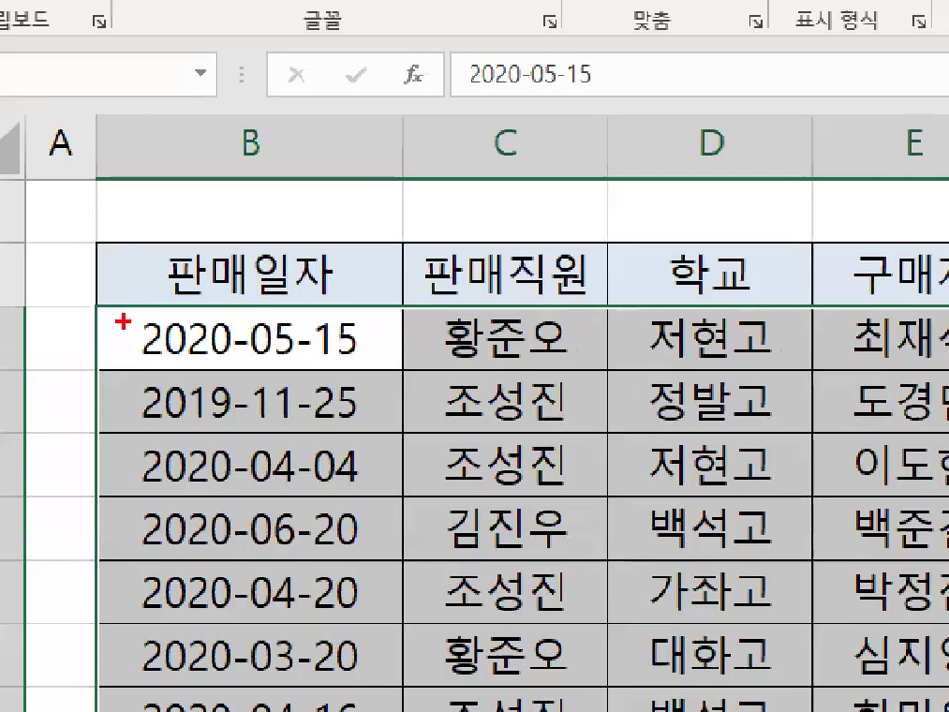
pyautogui.moveTo(129, 309)
pyautogui.mouseDown()
pyautogui.moveTo(144, 343)
pyautogui.moveTo(180, 287)
pyautogui.mouseUp()
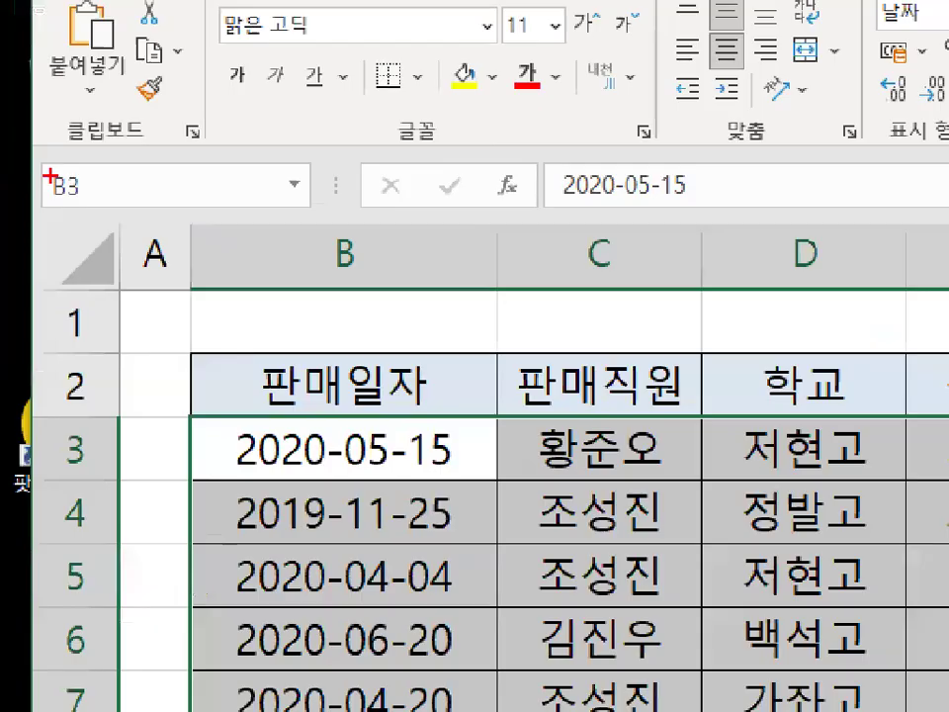
pyautogui.moveTo(43, 150)
pyautogui.mouseDown()
pyautogui.moveTo(46, 170)
pyautogui.moveTo(16, 158)
pyautogui.moveTo(39, 148)
pyautogui.mouseUp()
pyautogui.moveTo(65, 428); pyautogui.dragTo(168, 328)
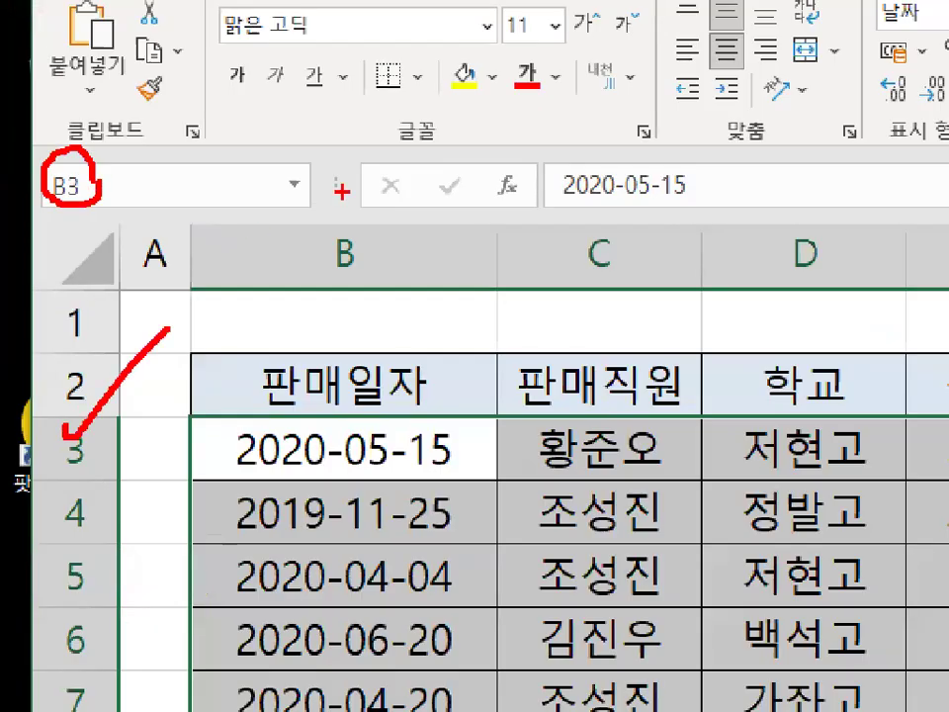
pyautogui.press('Escape')
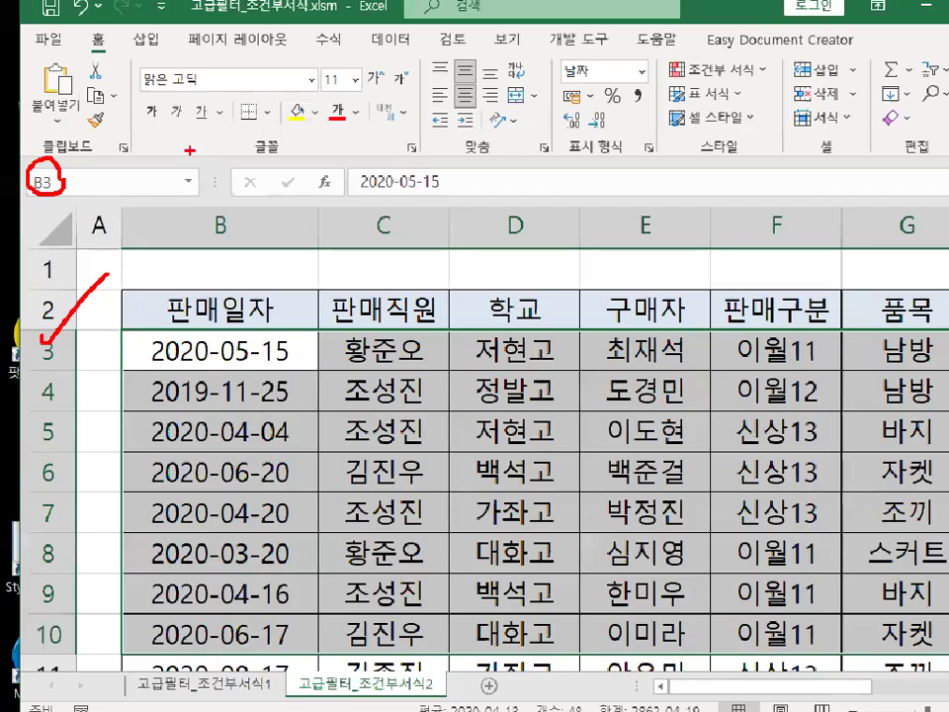
# Switch to the memo to review the =ISODD(ROW()) formula, then minimize it.
pyautogui.click(600, 639)
pyautogui.click(336, 691)
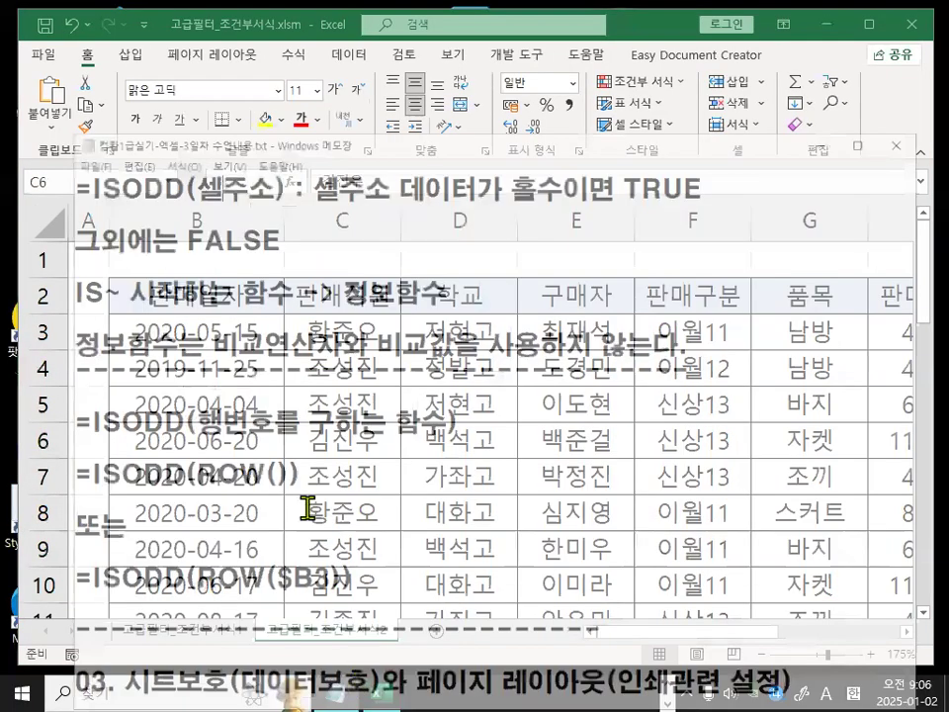
pyautogui.moveTo(167, 436); pyautogui.dragTo(291, 441)
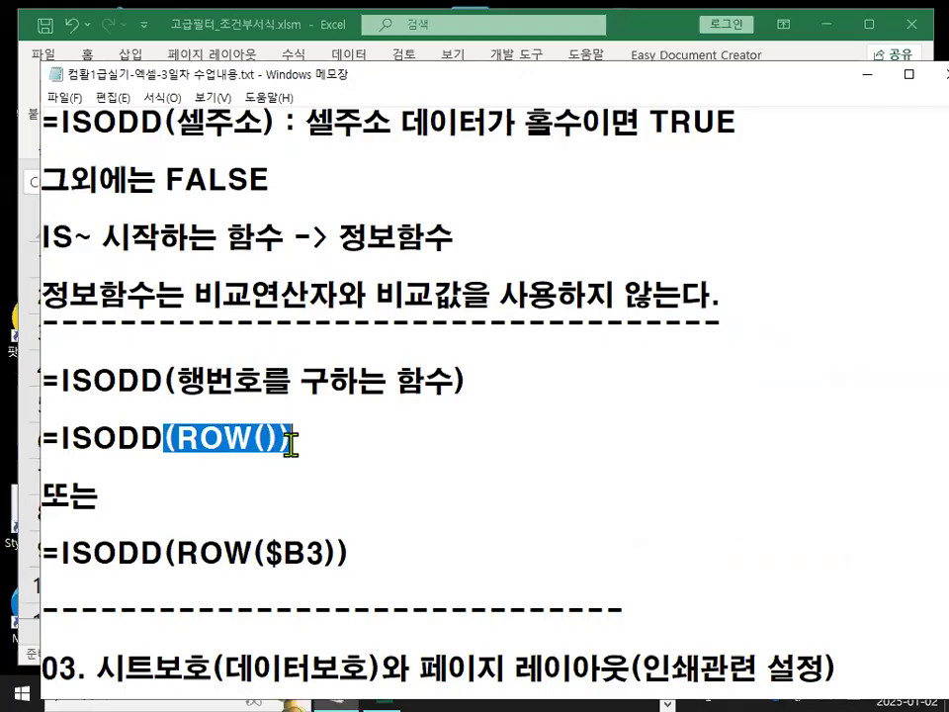
pyautogui.moveTo(265, 553); pyautogui.dragTo(321, 554)
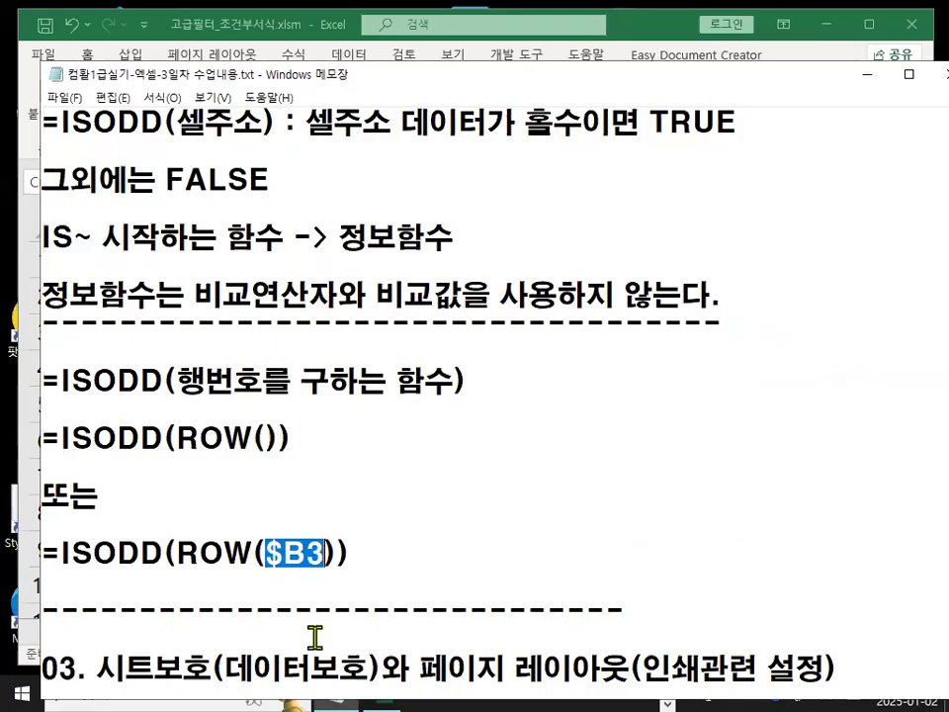
pyautogui.moveTo(57, 441); pyautogui.dragTo(254, 437)
pyautogui.click(246, 442)
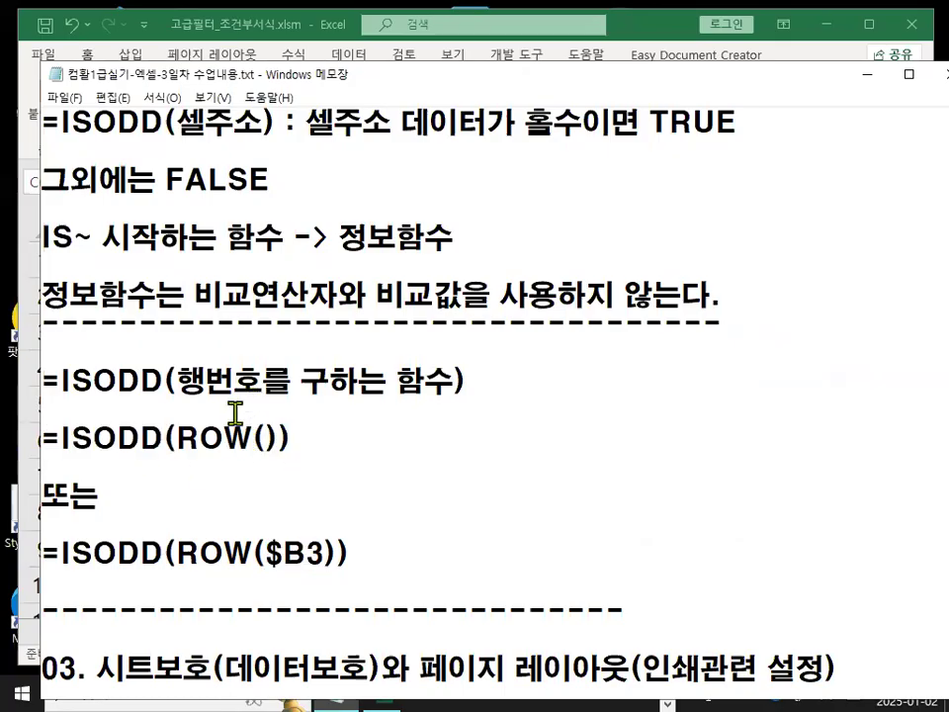
pyautogui.moveTo(50, 441); pyautogui.dragTo(318, 445)
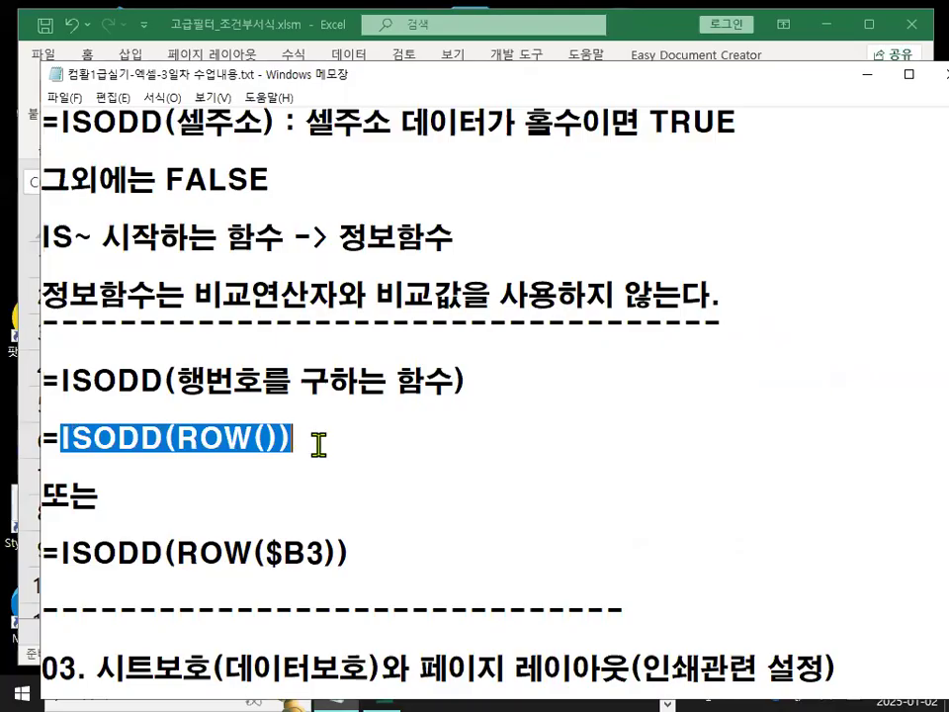
pyautogui.click(318, 445)
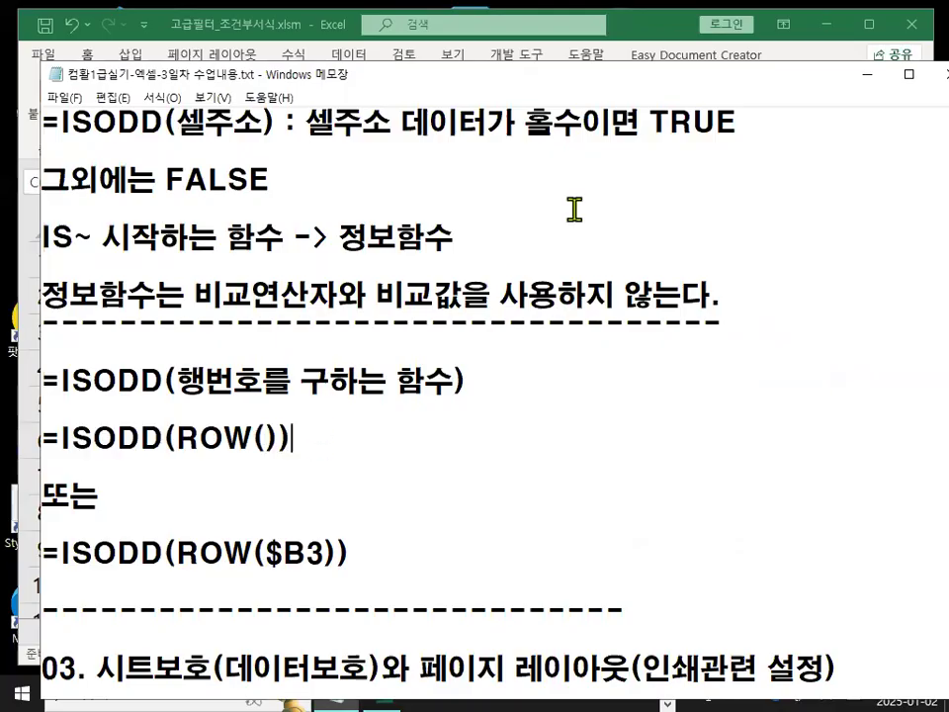
pyautogui.click(866, 79)
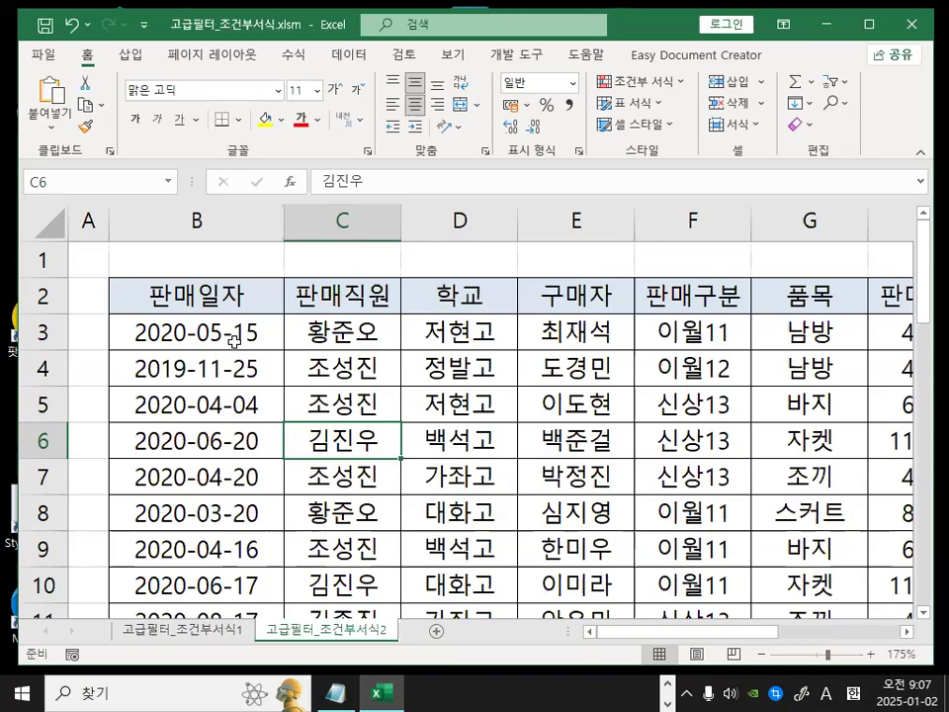
# Select the sales data range starting at B3 and start a new conditional formatting rule.
pyautogui.moveTo(181, 331); pyautogui.dragTo(728, 551)
pyautogui.moveTo(805, 633); pyautogui.dragTo(622, 629)
pyautogui.scroll(2, 302, 518)
pyautogui.scroll(5, 302, 518)
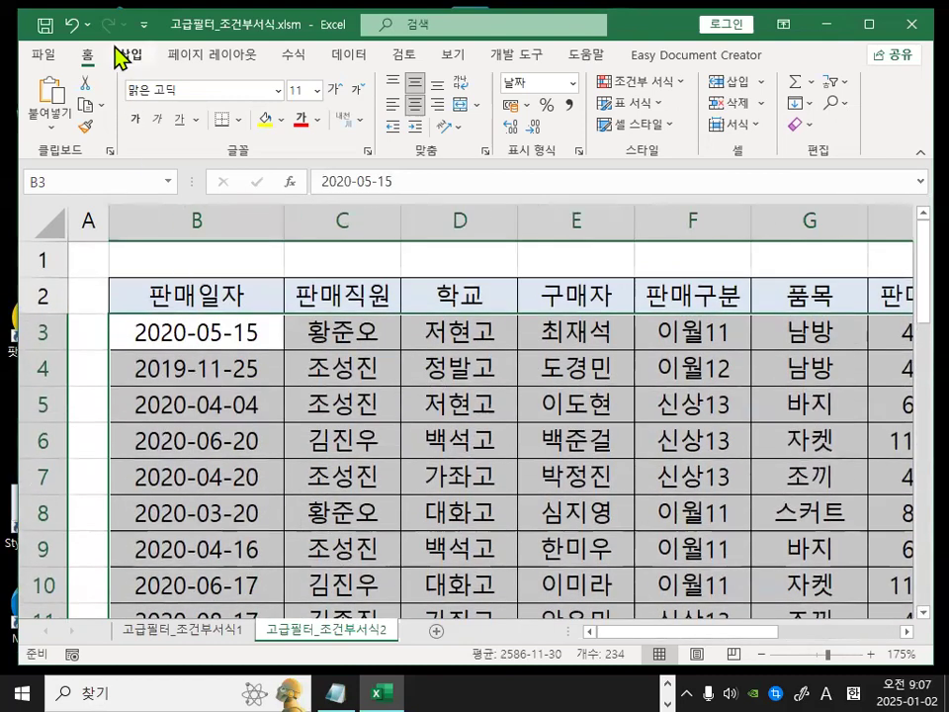
pyautogui.hotkey('ctrl', '1')
pyautogui.click(98, 98)
pyautogui.moveTo(91, 118)
pyautogui.mouseDown()
pyautogui.moveTo(85, 126)
pyautogui.moveTo(79, 62)
pyautogui.moveTo(93, 107)
pyautogui.mouseUp()
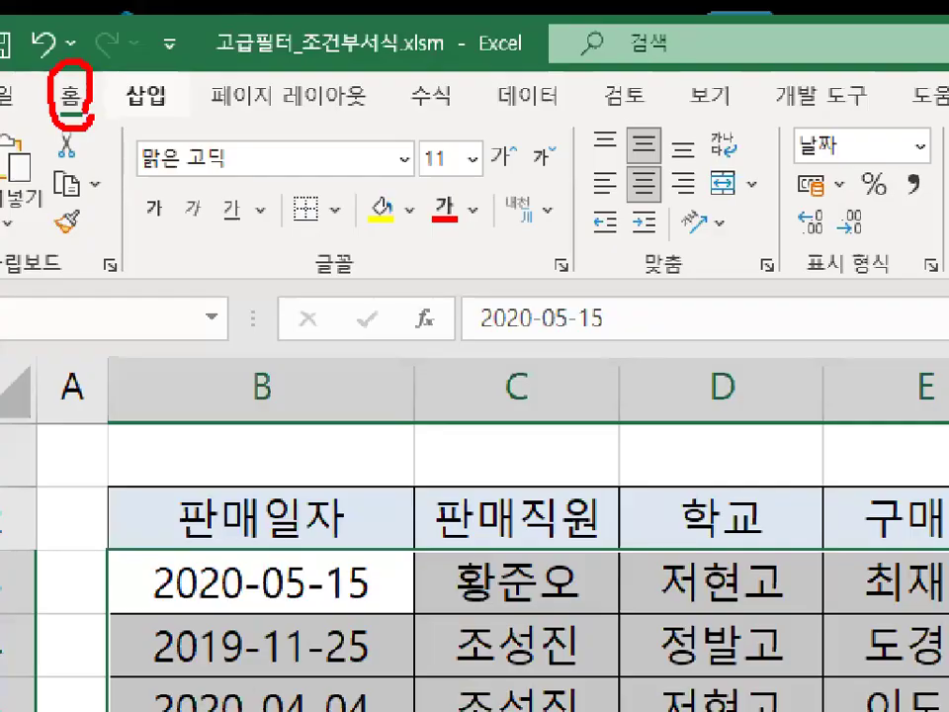
pyautogui.press('Escape')
pyautogui.hotkey('ctrl', '1')
pyautogui.click(628, 259)
pyautogui.moveTo(594, 247)
pyautogui.mouseDown()
pyautogui.moveTo(605, 277)
pyautogui.moveTo(636, 261)
pyautogui.mouseUp()
pyautogui.moveTo(614, 154)
pyautogui.mouseDown()
pyautogui.moveTo(674, 148)
pyautogui.moveTo(549, 139)
pyautogui.mouseUp()
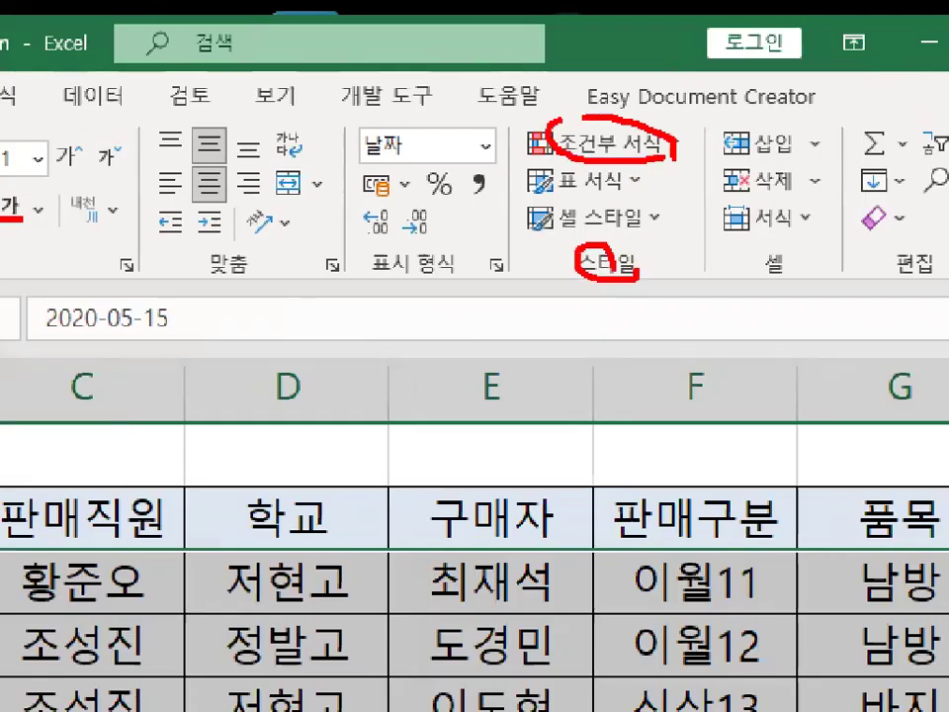
pyautogui.press('Escape')
pyautogui.click(680, 85)
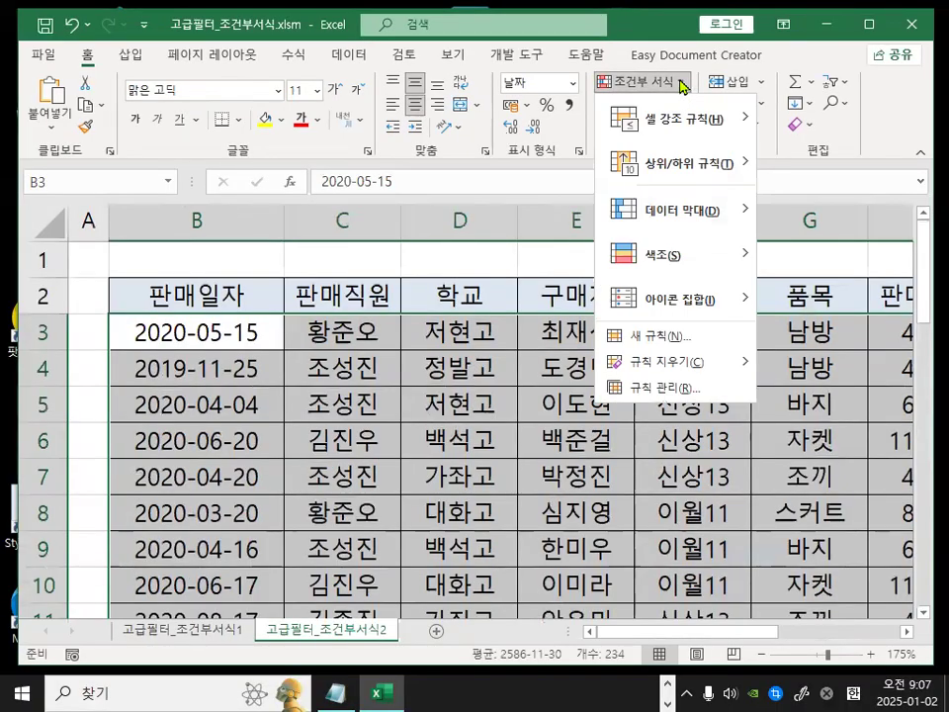
pyautogui.click(644, 339)
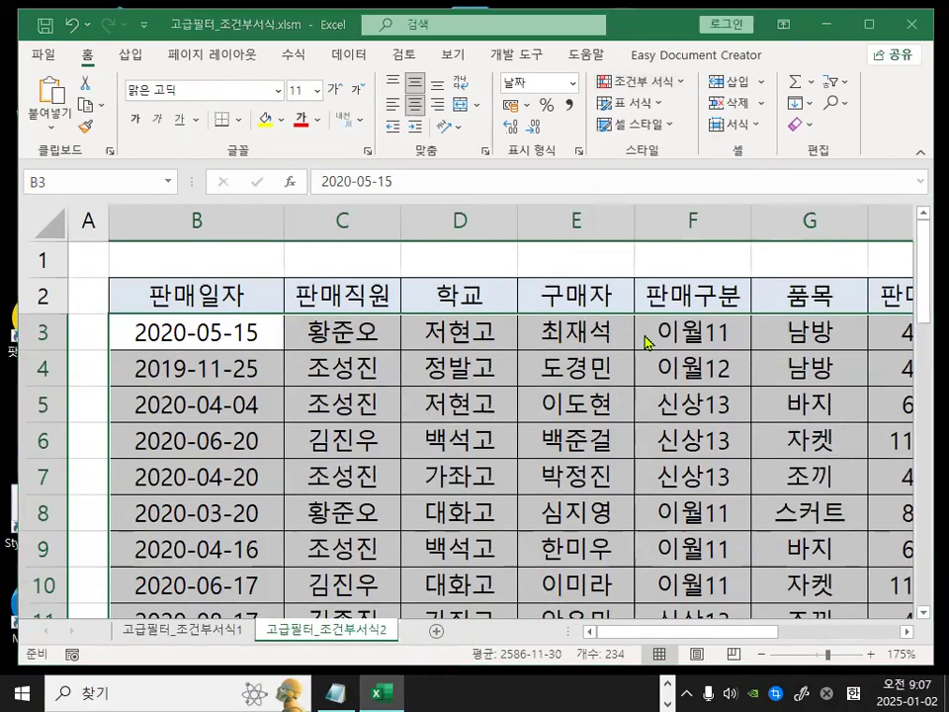
# Choose the formula-based rule type and enter =ISODD(ROW()) as the rule formula.
pyautogui.click(252, 278)
pyautogui.hotkey('ctrl', '1')
pyautogui.moveTo(233, 293)
pyautogui.mouseDown()
pyautogui.moveTo(281, 277)
pyautogui.moveTo(237, 251)
pyautogui.mouseUp()
pyautogui.press('Escape')
pyautogui.click(230, 365)
pyautogui.hotkey('ctrl', '1')
pyautogui.click(199, 354)
pyautogui.moveTo(198, 353); pyautogui.dragTo(241, 325)
pyautogui.press('Escape')
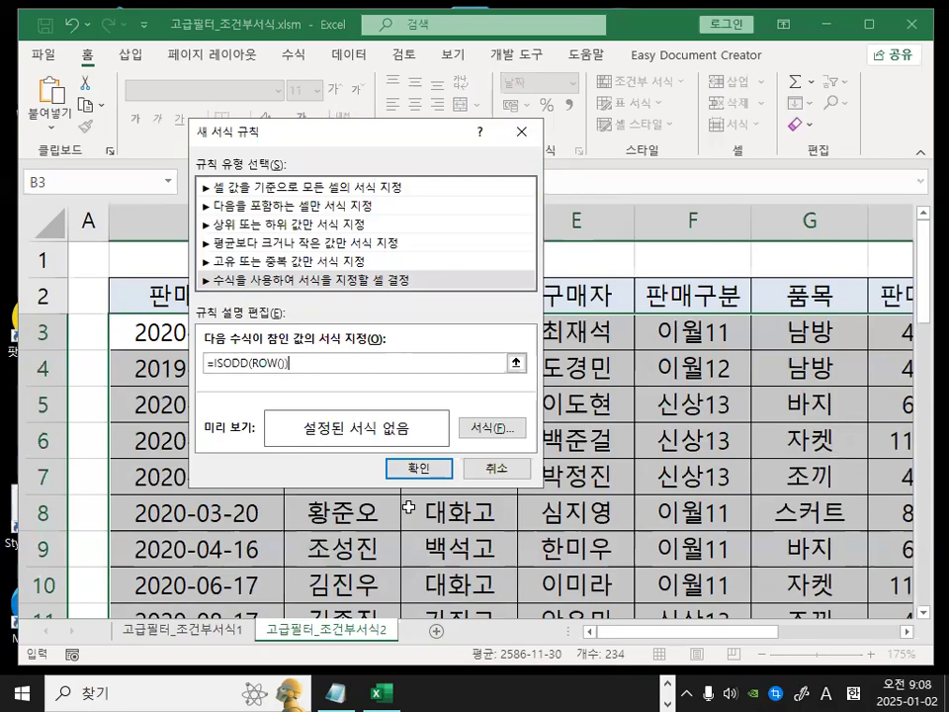
# Switch to the memo and highlight the =ISODD(ROW()) formula and the $B3 reference in the examples.
pyautogui.click(338, 692)
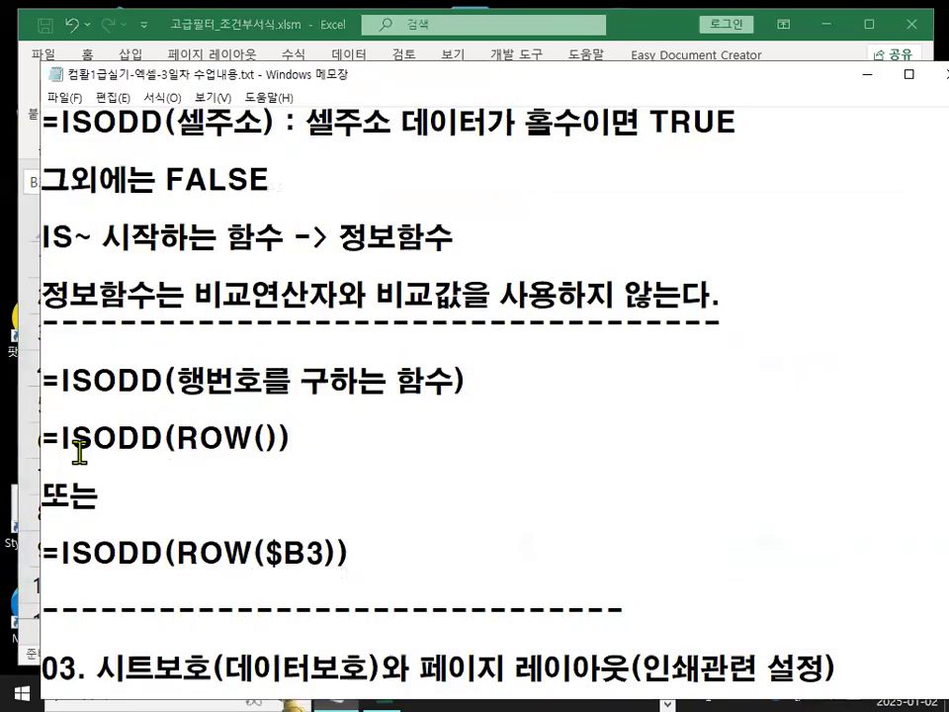
pyautogui.moveTo(57, 441); pyautogui.dragTo(314, 440)
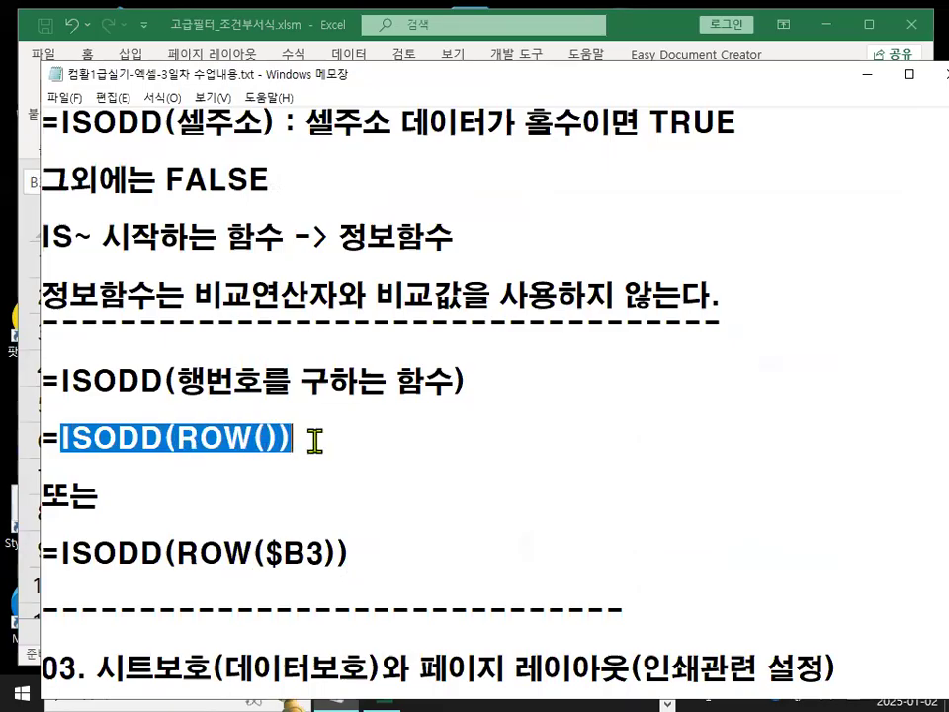
pyautogui.moveTo(270, 551); pyautogui.dragTo(324, 568)
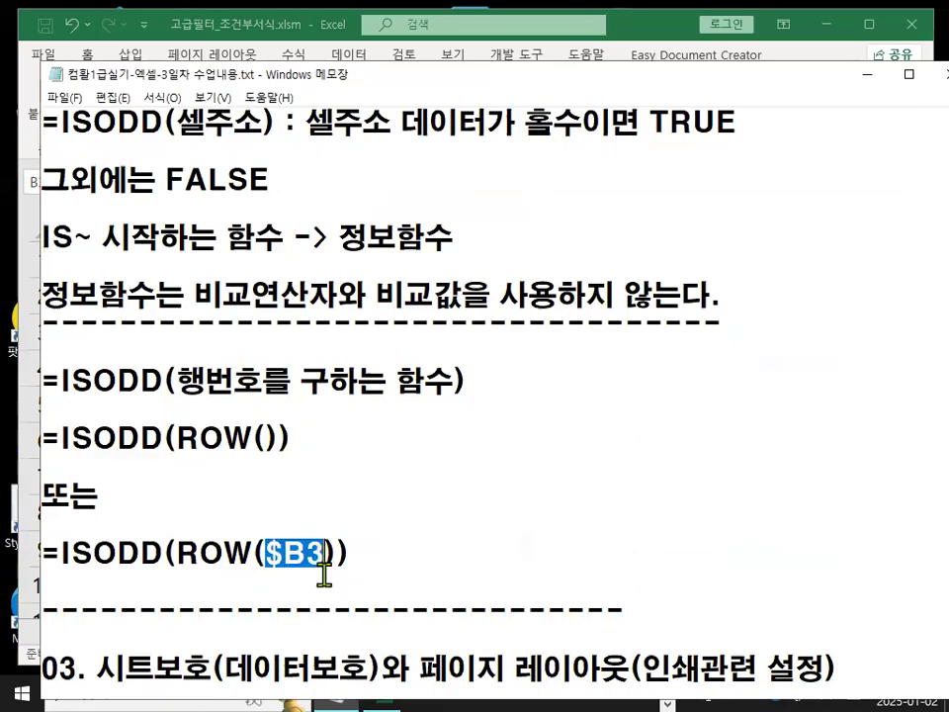
pyautogui.scroll(-1, 317, 614)
# Insert three blank lines below the =ISODD(ROW($B3)) example in the memo, then minimize the memo.
pyautogui.click(195, 550)
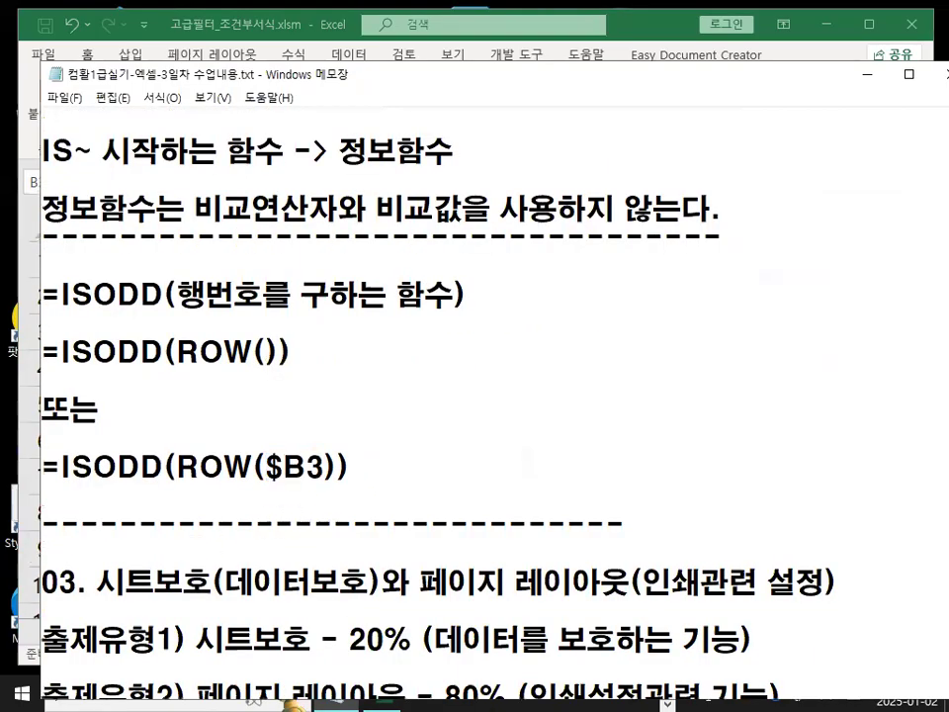
pyautogui.press('Return')
pyautogui.press('Return')
pyautogui.press('Return')
pyautogui.press('Return')
pyautogui.press('Return')
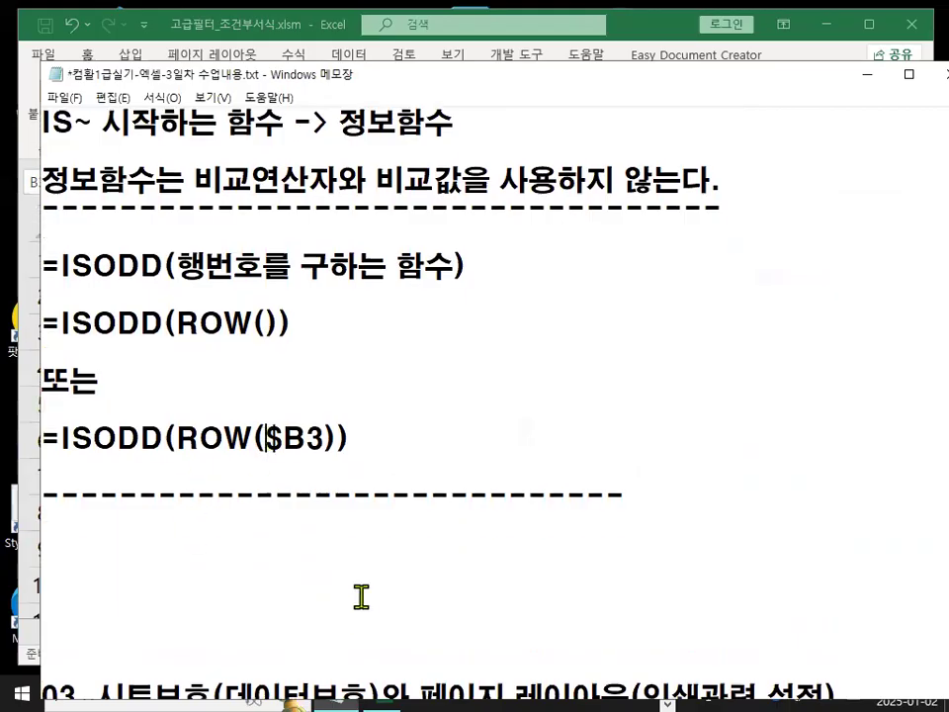
pyautogui.moveTo(306, 437); pyautogui.dragTo(323, 437)
pyautogui.click(272, 411)
pyautogui.click(864, 79)
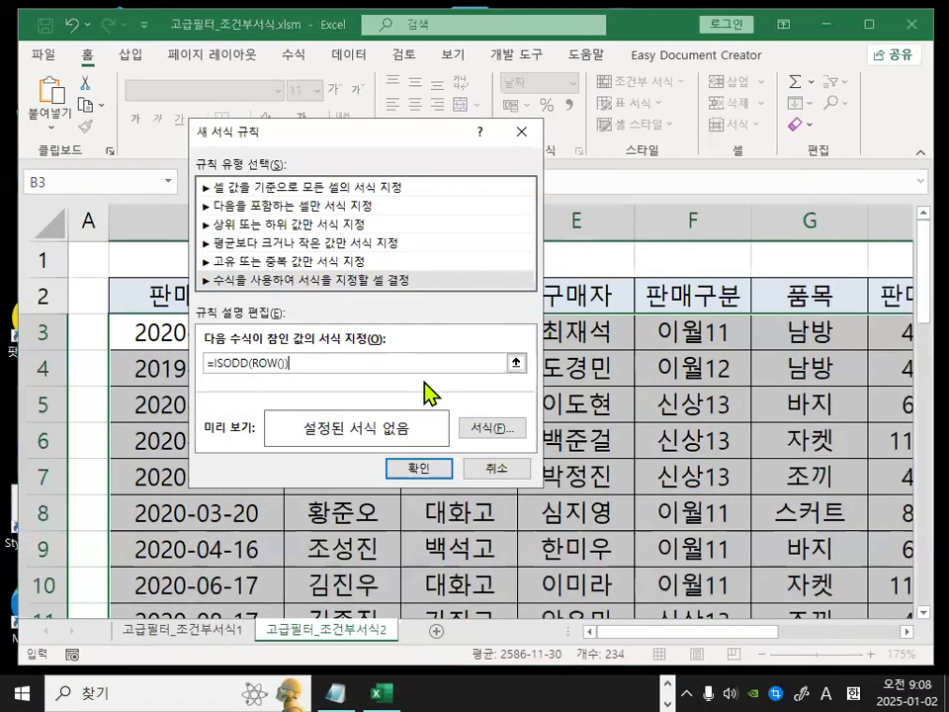
# Open the rule's format settings and set the font style to bold (굵게).
pyautogui.click(492, 431)
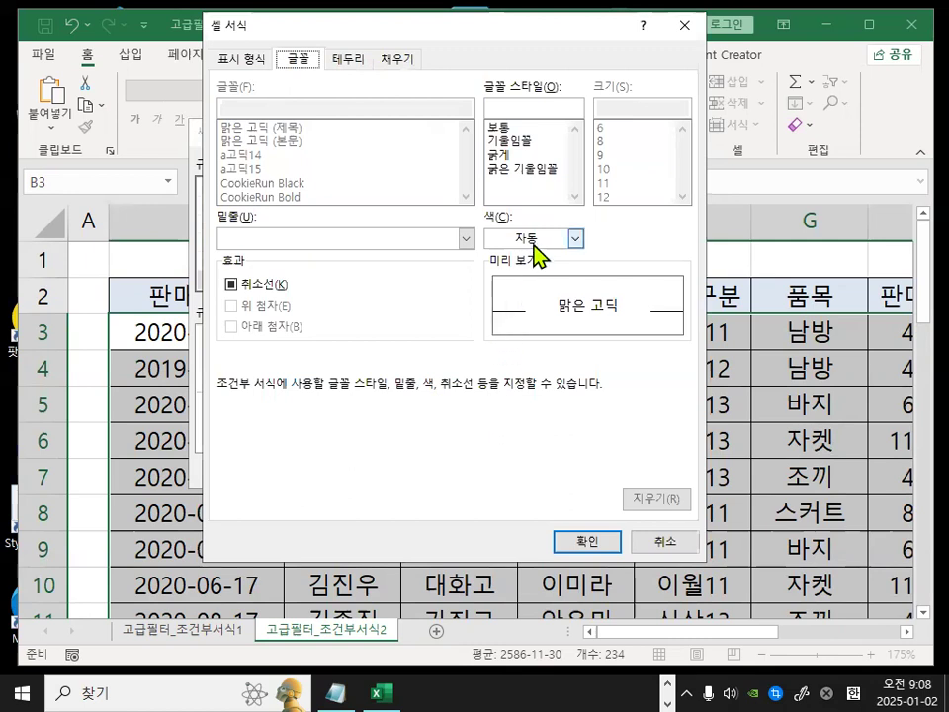
pyautogui.click(574, 238)
pyautogui.click(506, 168)
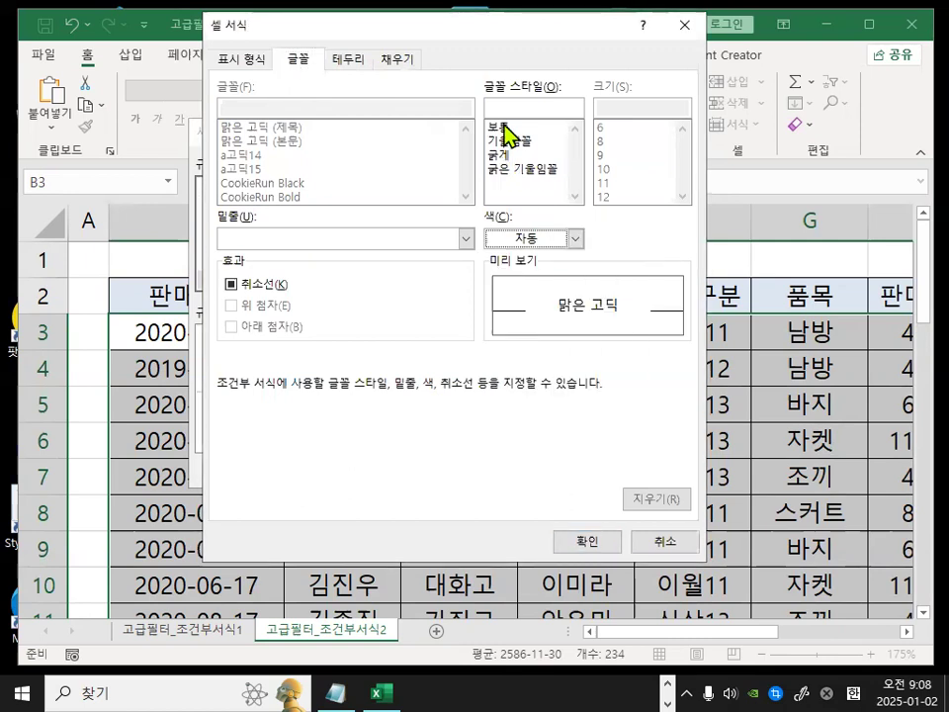
pyautogui.moveTo(490, 168); pyautogui.dragTo(517, 156)
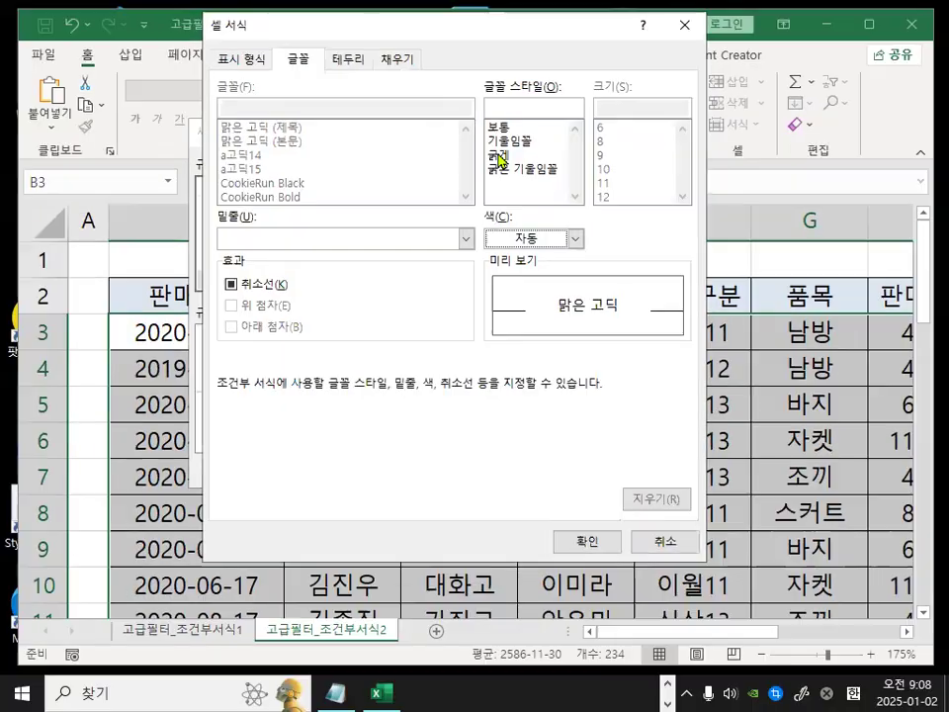
pyautogui.click(502, 182)
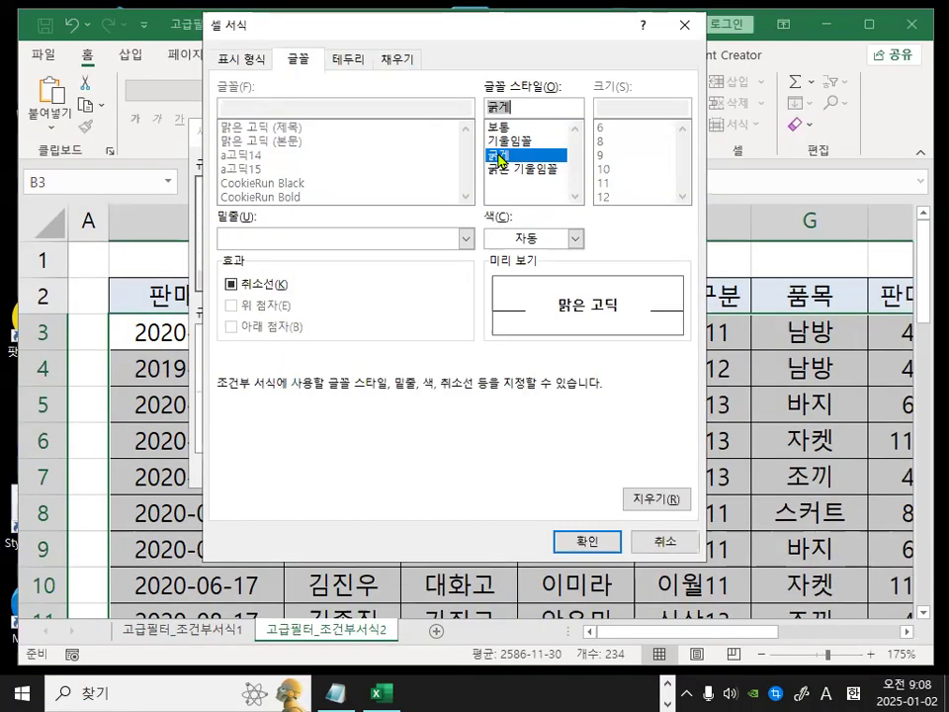
# Set the rule's font color to red.
pyautogui.click(514, 241)
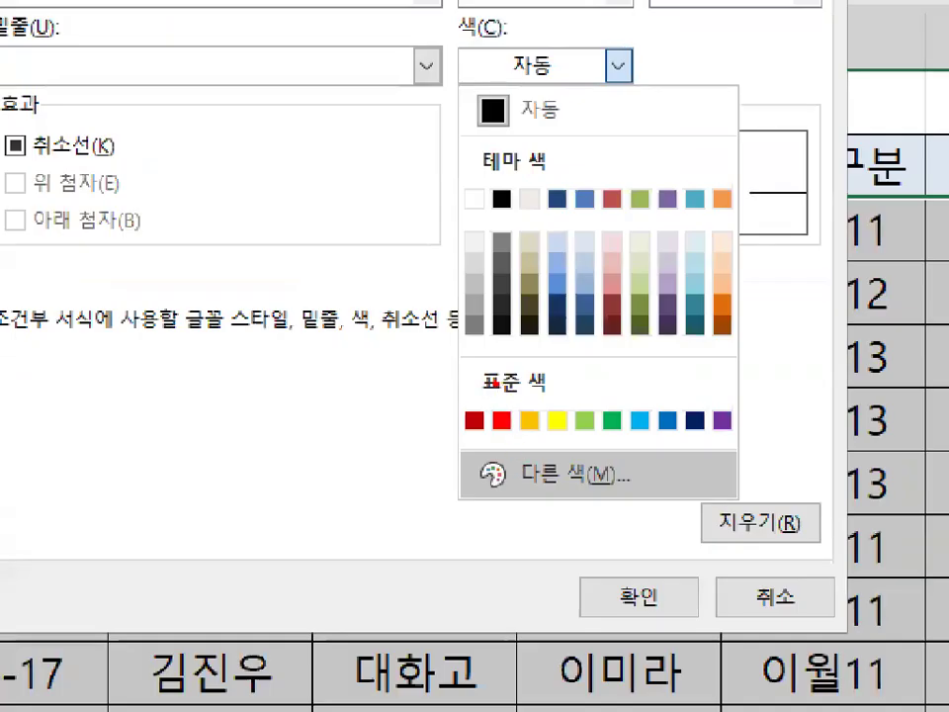
pyautogui.moveTo(504, 424); pyautogui.dragTo(518, 422)
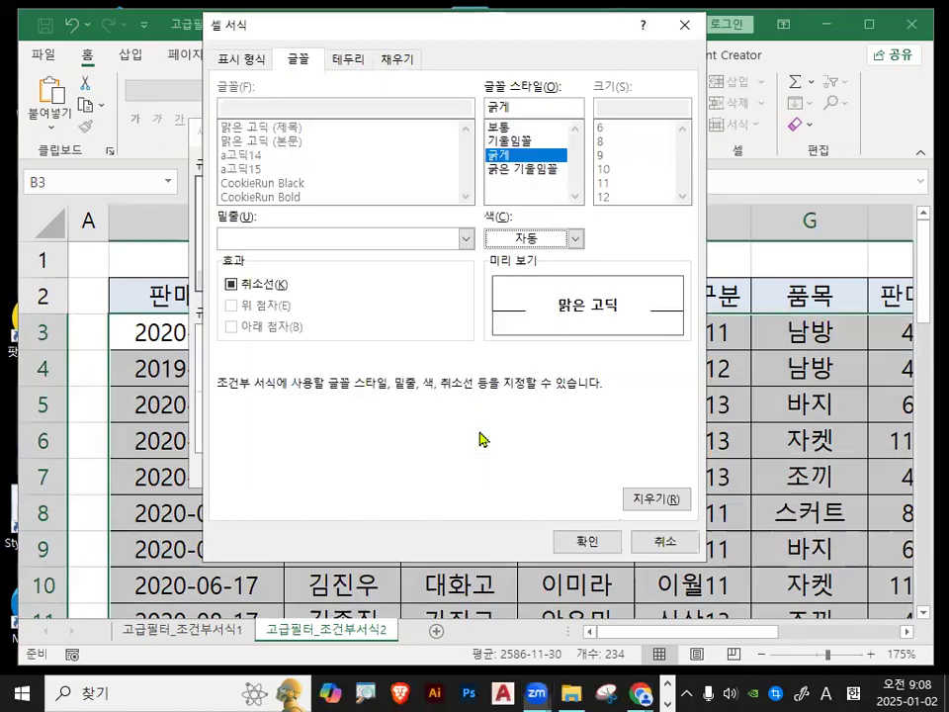
pyautogui.click(551, 210)
pyautogui.click(508, 441)
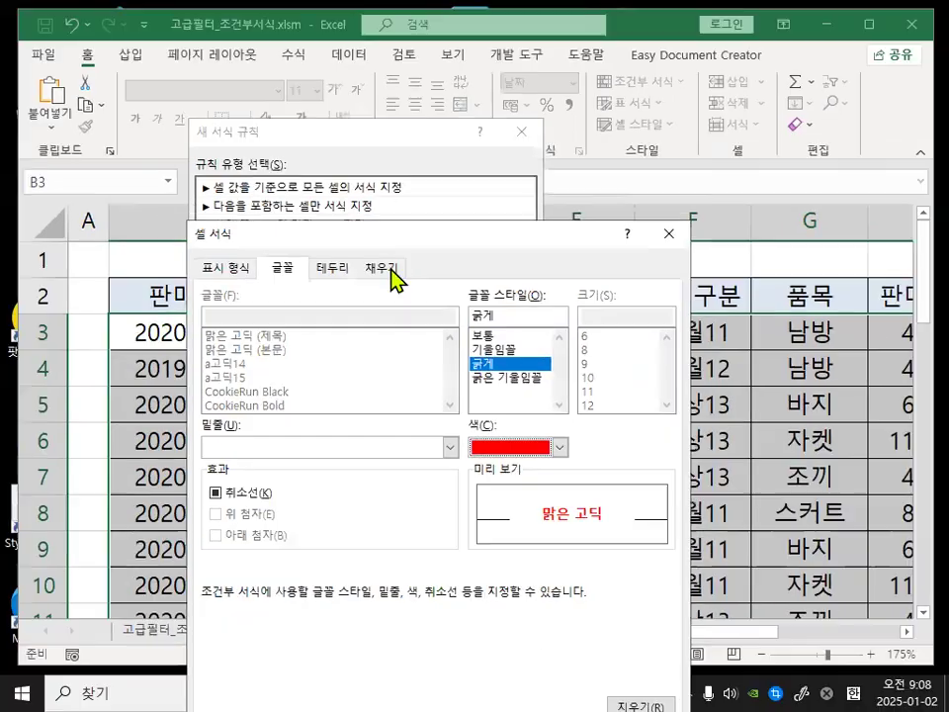
# Open the fill settings and review the background color and pattern color palettes.
pyautogui.click(373, 267)
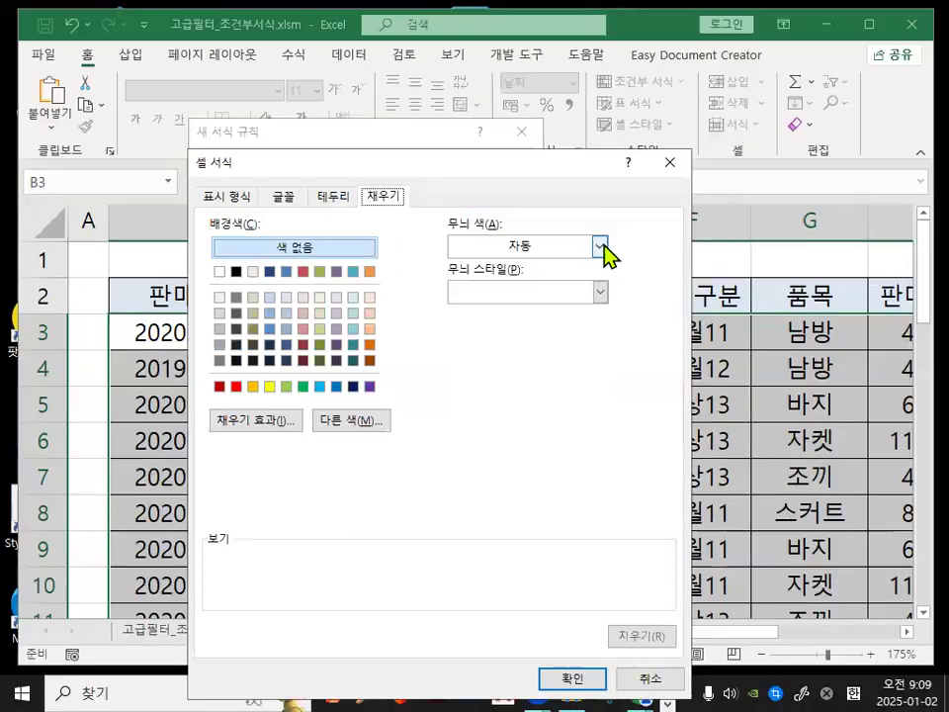
pyautogui.click(679, 263)
pyautogui.moveTo(292, 373); pyautogui.dragTo(325, 349)
pyautogui.moveTo(494, 379); pyautogui.dragTo(544, 334)
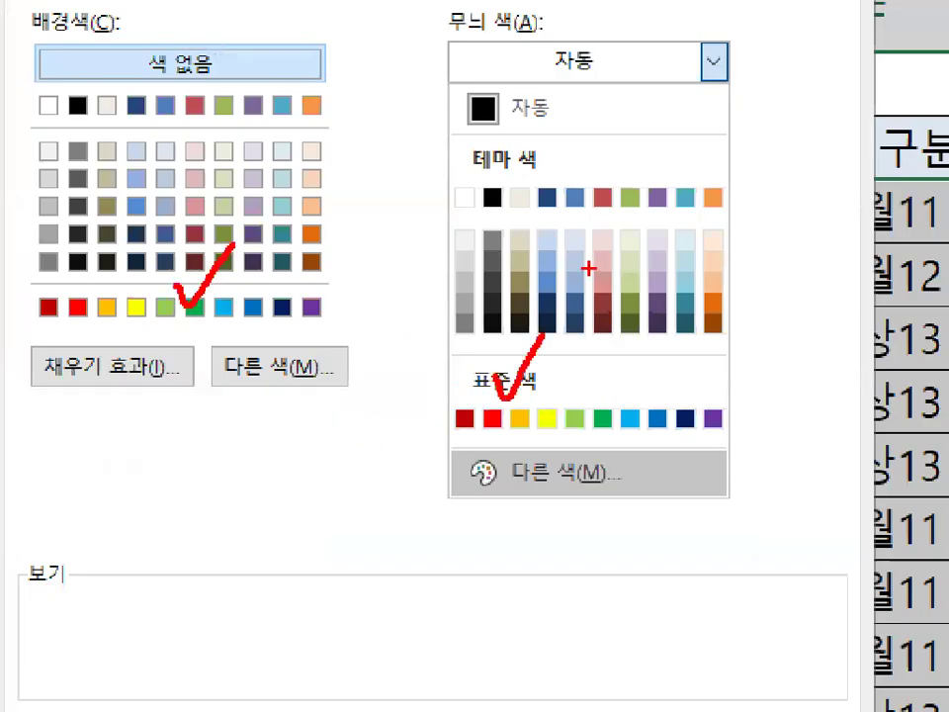
pyautogui.moveTo(722, 440)
pyautogui.mouseDown()
pyautogui.moveTo(508, 434)
pyautogui.moveTo(715, 413)
pyautogui.mouseUp()
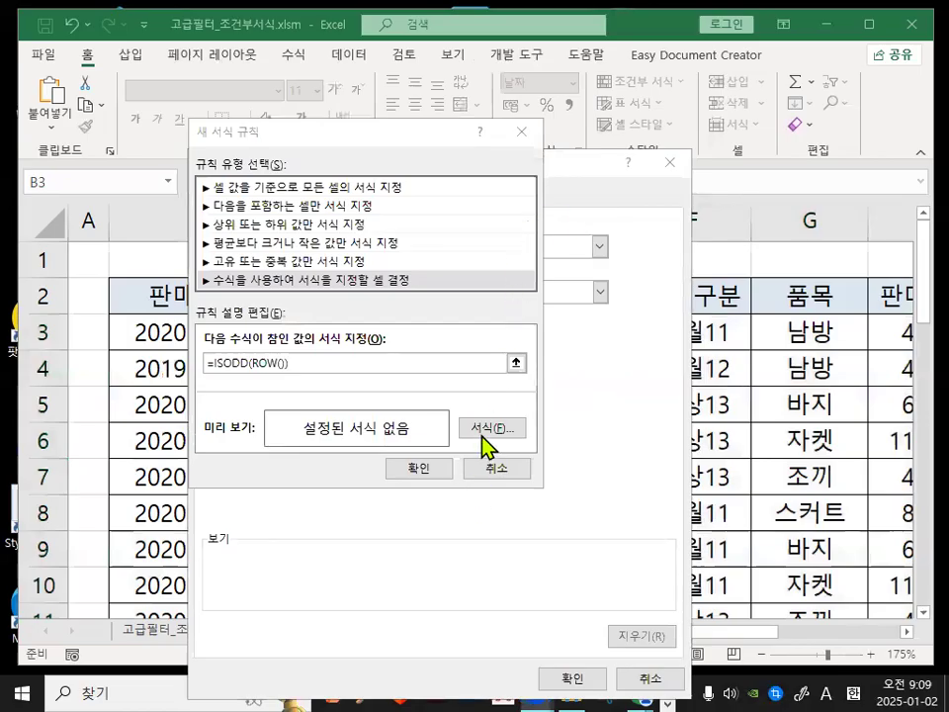
pyautogui.click(487, 432)
pyautogui.click(593, 247)
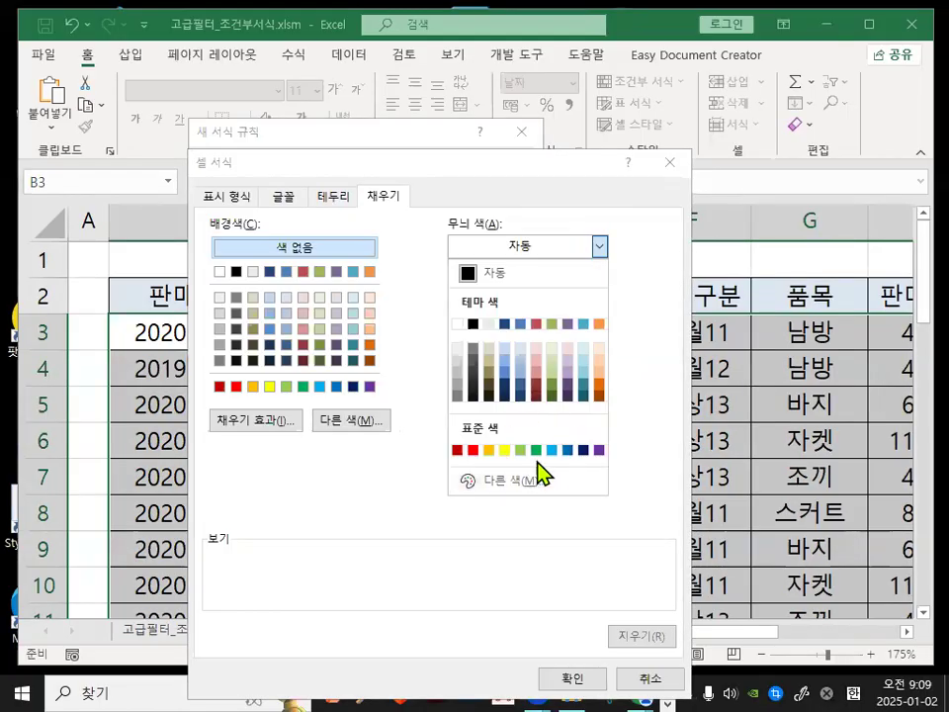
pyautogui.hotkey('ctrl', '1')
pyautogui.click(423, 371)
pyautogui.moveTo(427, 382)
pyautogui.mouseDown()
pyautogui.moveTo(107, 356)
pyautogui.moveTo(389, 344)
pyautogui.mouseUp()
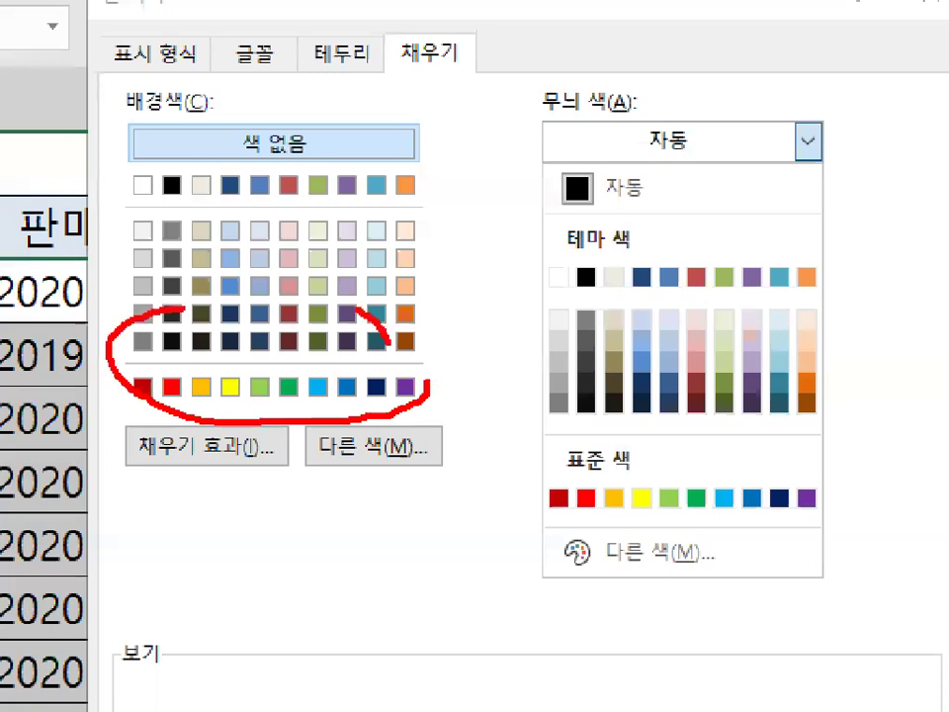
pyautogui.moveTo(826, 513)
pyautogui.mouseDown()
pyautogui.moveTo(552, 486)
pyautogui.moveTo(731, 476)
pyautogui.mouseUp()
pyautogui.moveTo(405, 351); pyautogui.dragTo(338, 427)
pyautogui.moveTo(338, 366); pyautogui.dragTo(396, 450)
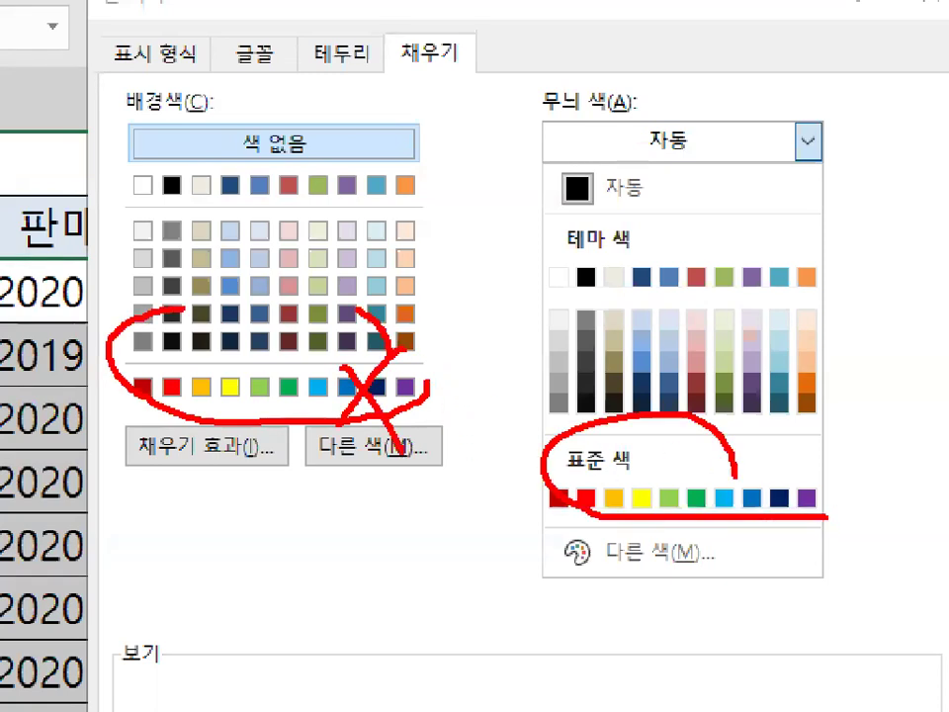
pyautogui.moveTo(828, 539); pyautogui.dragTo(781, 519)
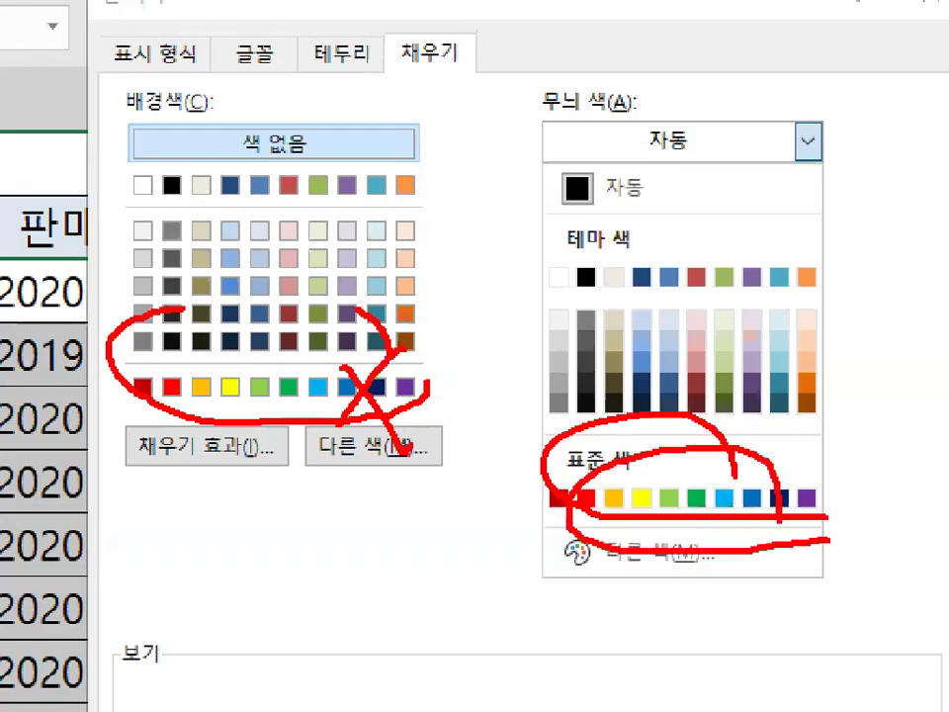
pyautogui.press('Escape')
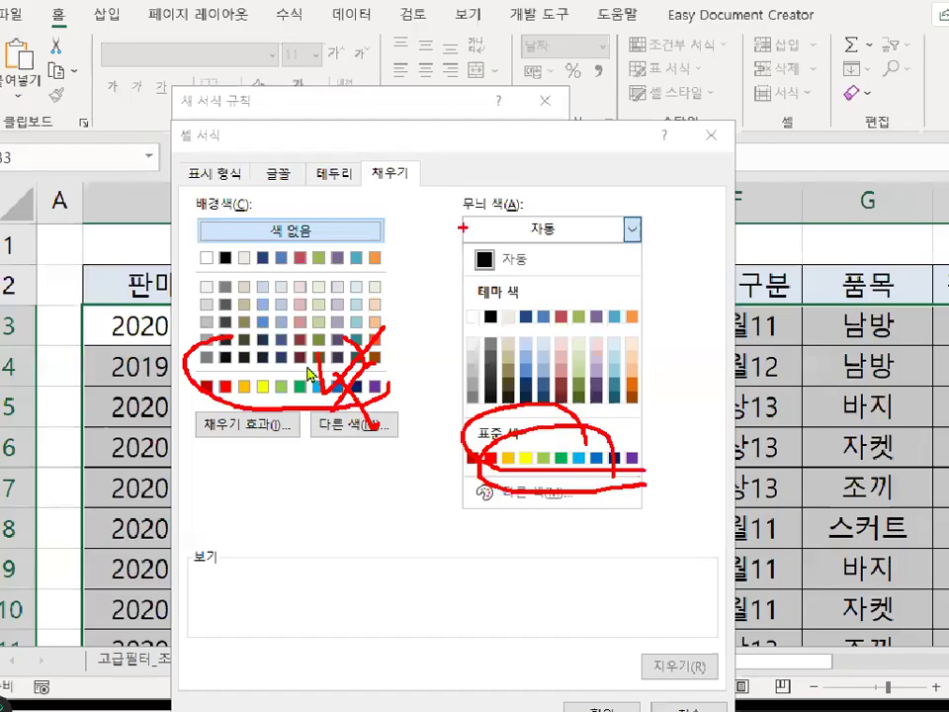
pyautogui.click(483, 428)
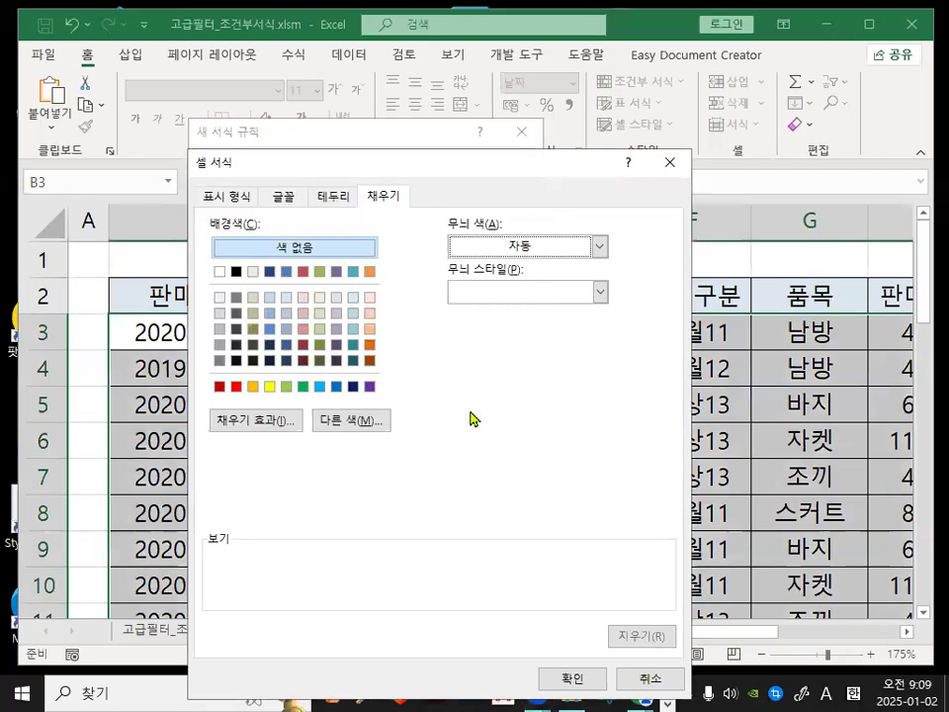
# Choose yellow as the background fill and confirm both the cell format and the new rule.
pyautogui.click(268, 392)
pyautogui.hotkey('ctrl', '1')
pyautogui.moveTo(284, 393)
pyautogui.mouseDown()
pyautogui.moveTo(261, 391)
pyautogui.moveTo(289, 392)
pyautogui.mouseUp()
pyautogui.press('Escape')
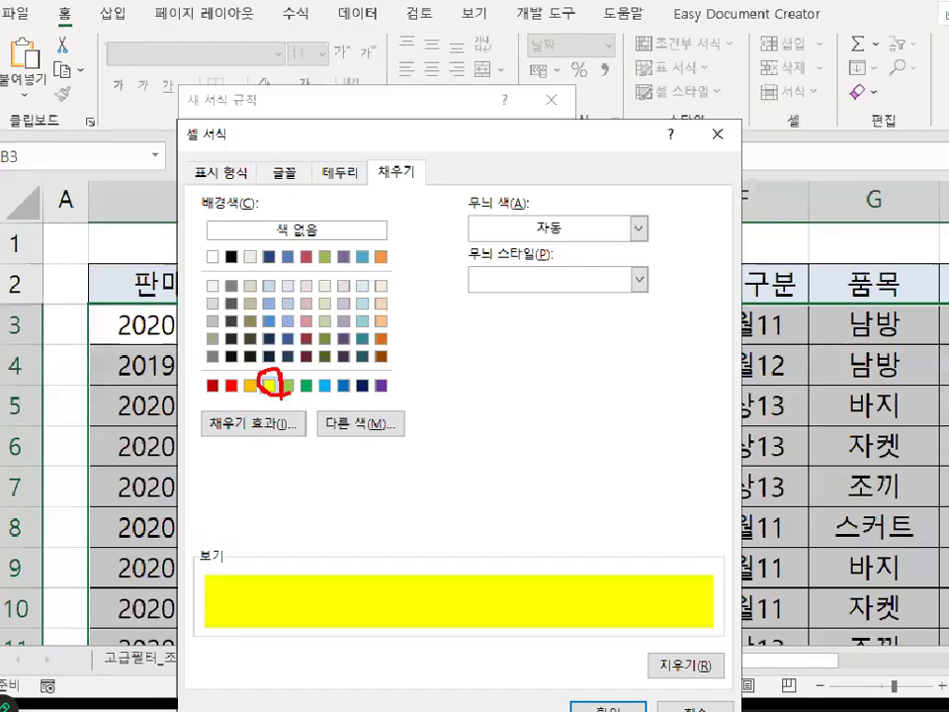
pyautogui.click(550, 681)
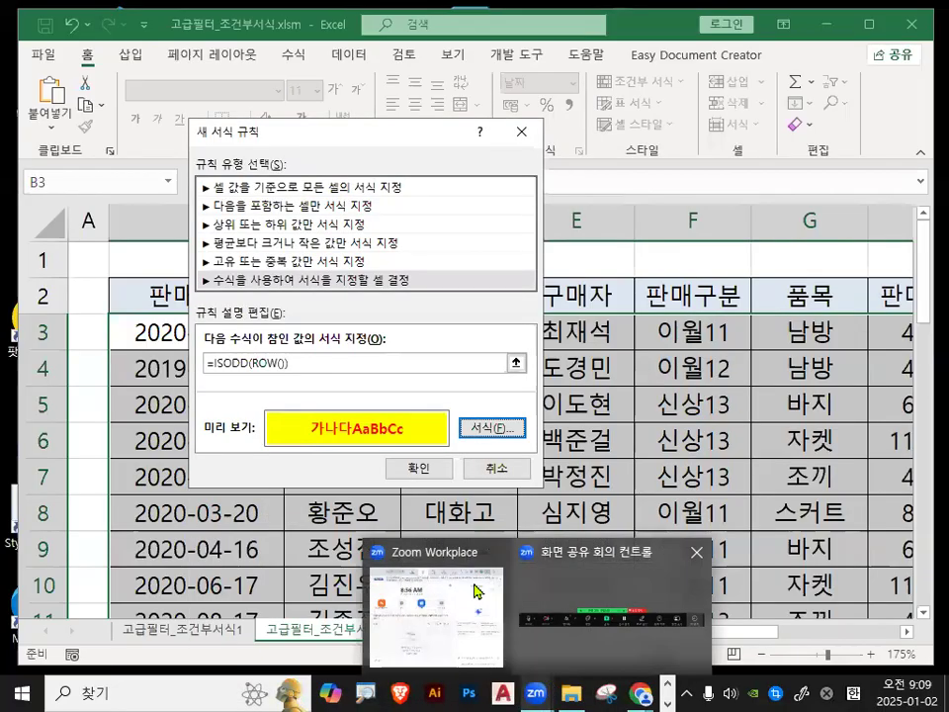
pyautogui.click(418, 467)
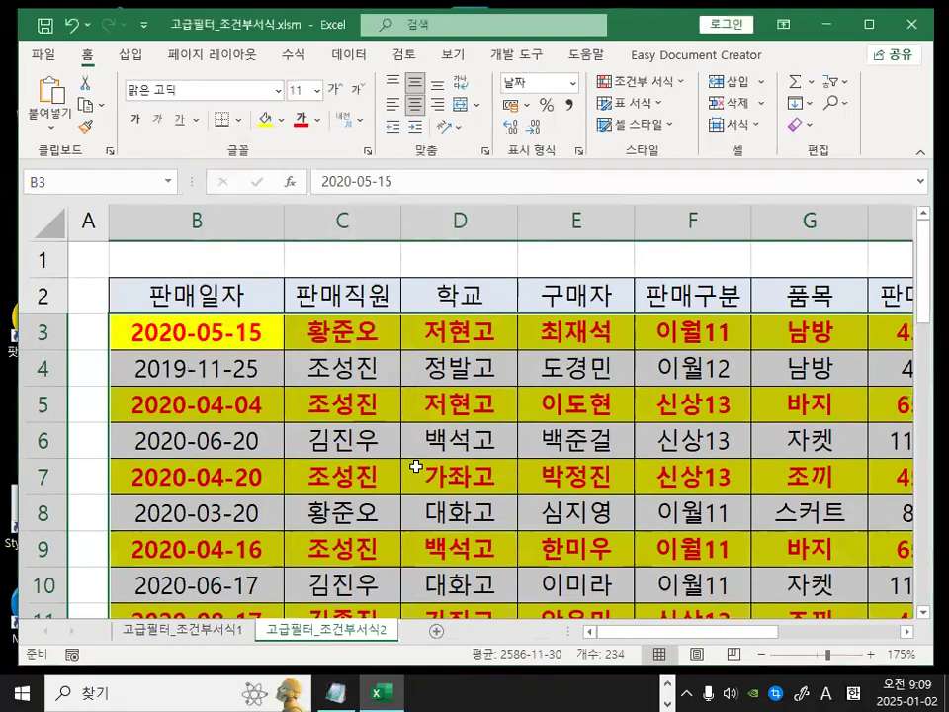
# Deselect the data to examine the highlighted odd rows, then switch to the memo and highlight =ISODD(ROW()).
pyautogui.click(416, 466)
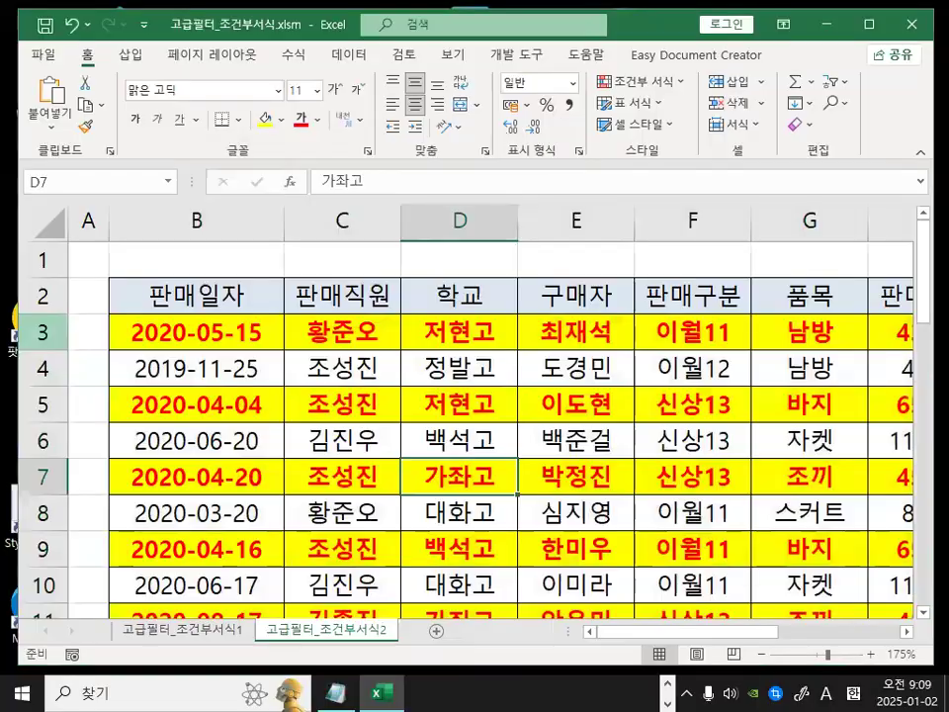
pyautogui.hotkey('ctrl', '1')
pyautogui.moveTo(87, 309)
pyautogui.mouseDown()
pyautogui.moveTo(52, 334)
pyautogui.moveTo(102, 346)
pyautogui.mouseUp()
pyautogui.moveTo(56, 454)
pyautogui.mouseDown()
pyautogui.moveTo(102, 456)
pyautogui.moveTo(61, 466)
pyautogui.mouseUp()
pyautogui.moveTo(81, 554)
pyautogui.mouseDown()
pyautogui.moveTo(84, 605)
pyautogui.moveTo(123, 563)
pyautogui.moveTo(118, 570)
pyautogui.mouseUp()
pyautogui.press('Escape')
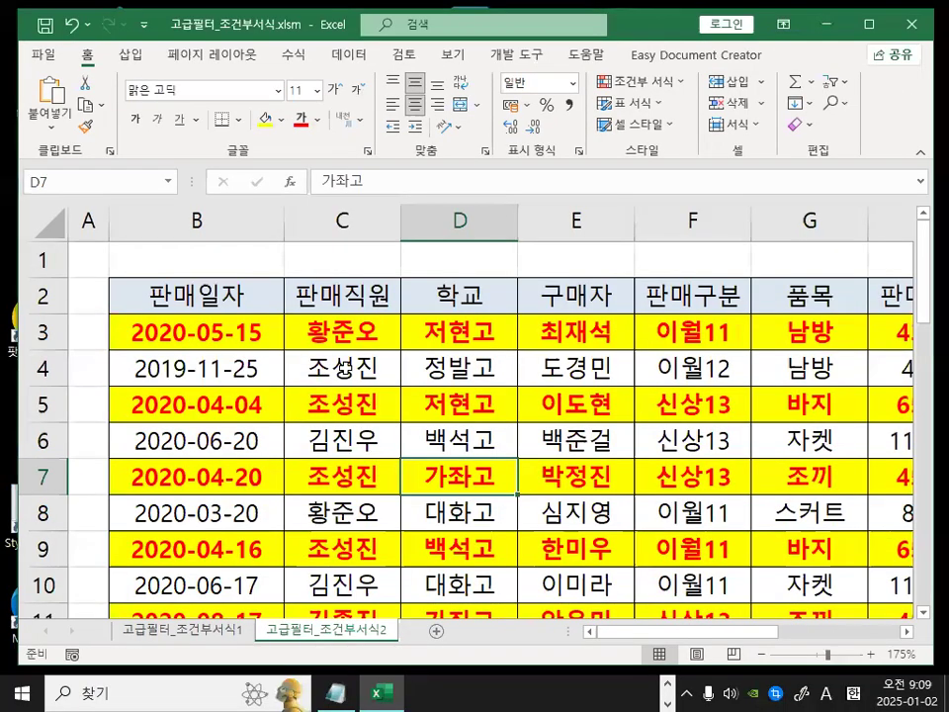
pyautogui.click(337, 692)
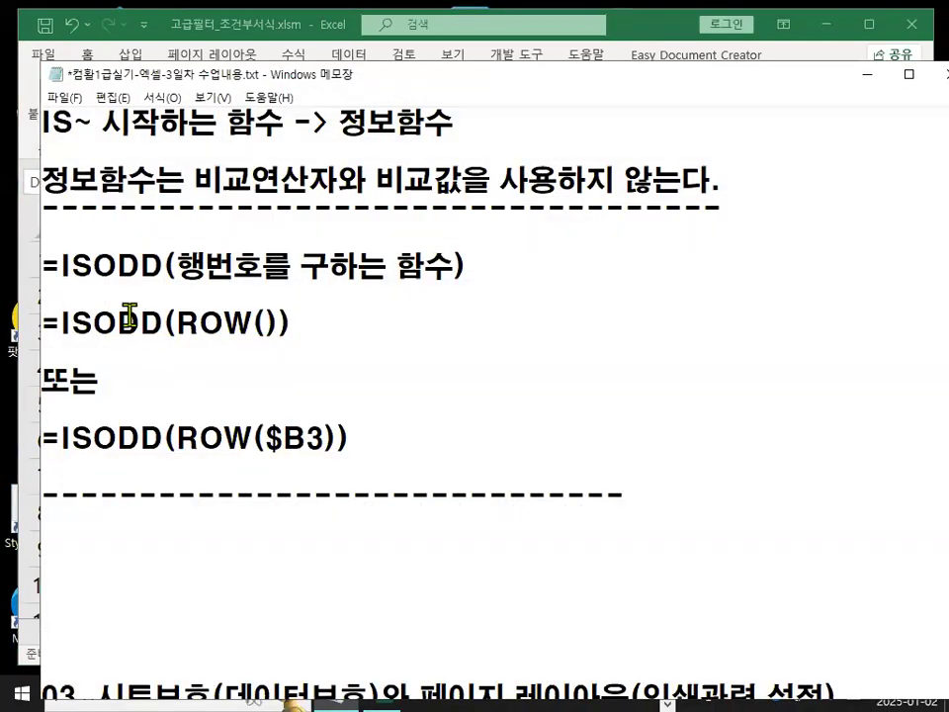
pyautogui.moveTo(61, 324); pyautogui.dragTo(289, 324)
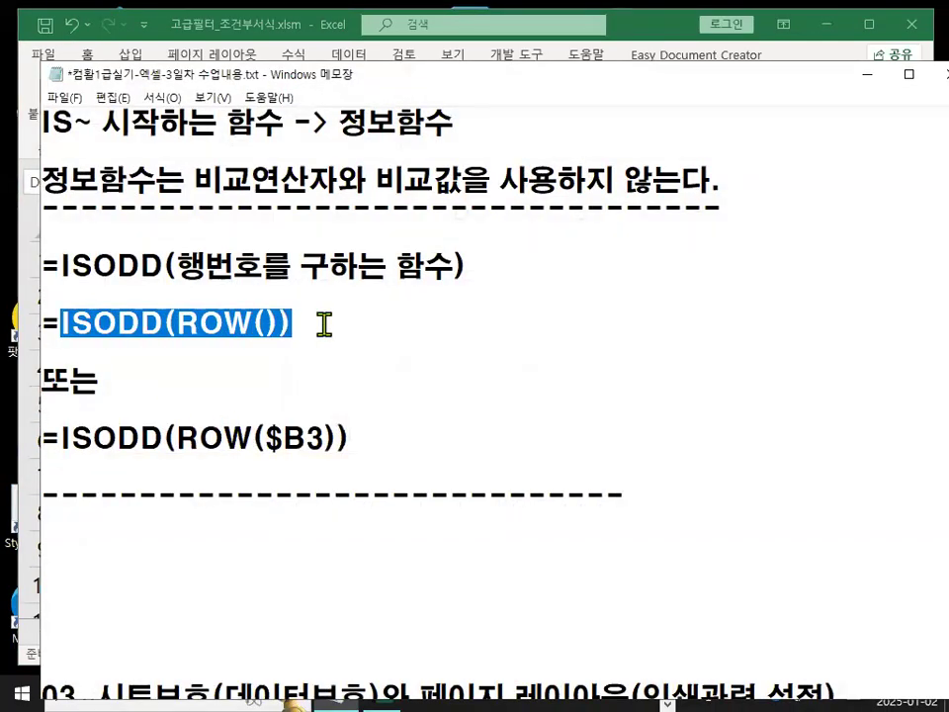
# Add a new heading "반대함수)" a few lines below the existing notes in the memo.
pyautogui.click(326, 319)
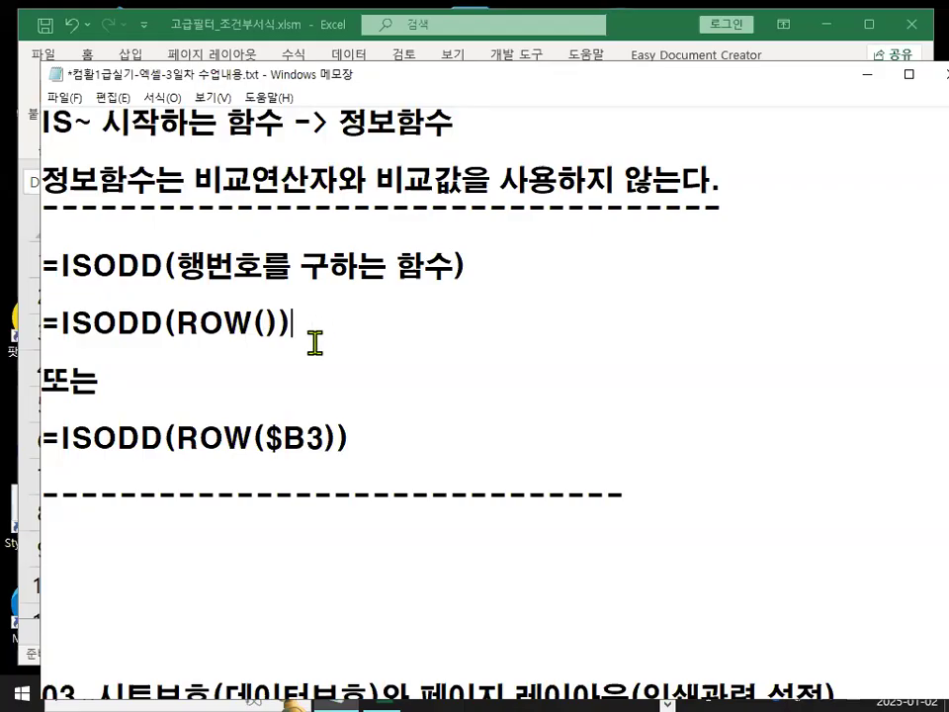
pyautogui.click(242, 540)
pyautogui.press('Return')
pyautogui.press('Return')
pyautogui.press('Return')
pyautogui.press('Return')
pyautogui.press('Return')
pyautogui.press('Return')
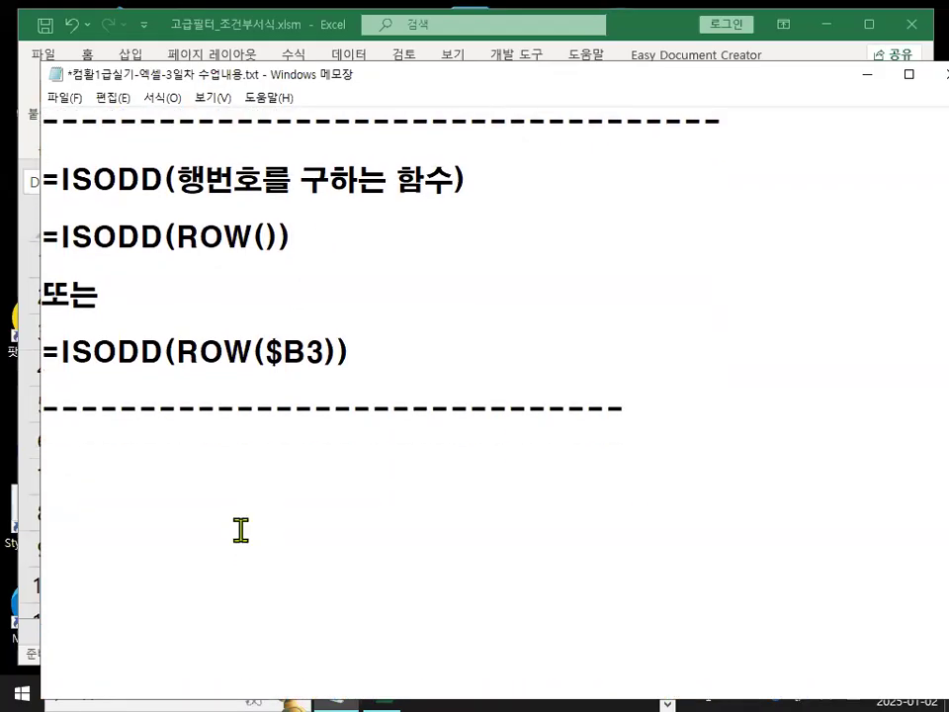
pyautogui.write('QKS')
pyautogui.press('BackSpace')
pyautogui.press('BackSpace')
pyautogui.press('BackSpace')
pyautogui.press('Hangul')
pyautogui.write('반')
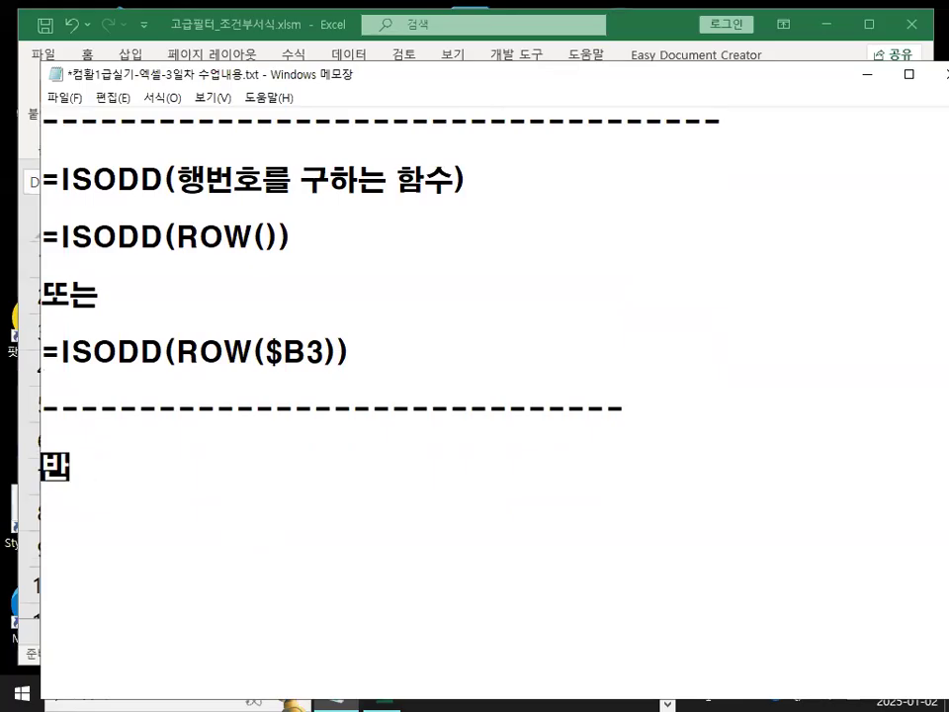
pyautogui.write('대함수)')
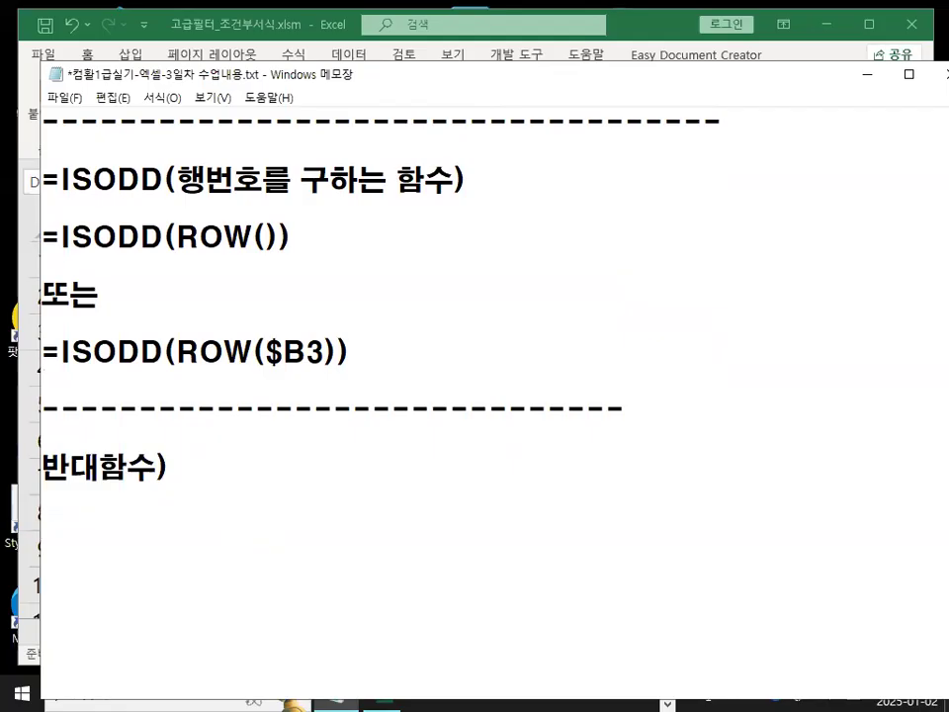
# Copy the ISODD definition lines and paste them below the new heading.
pyautogui.scroll(2, 237, 450)
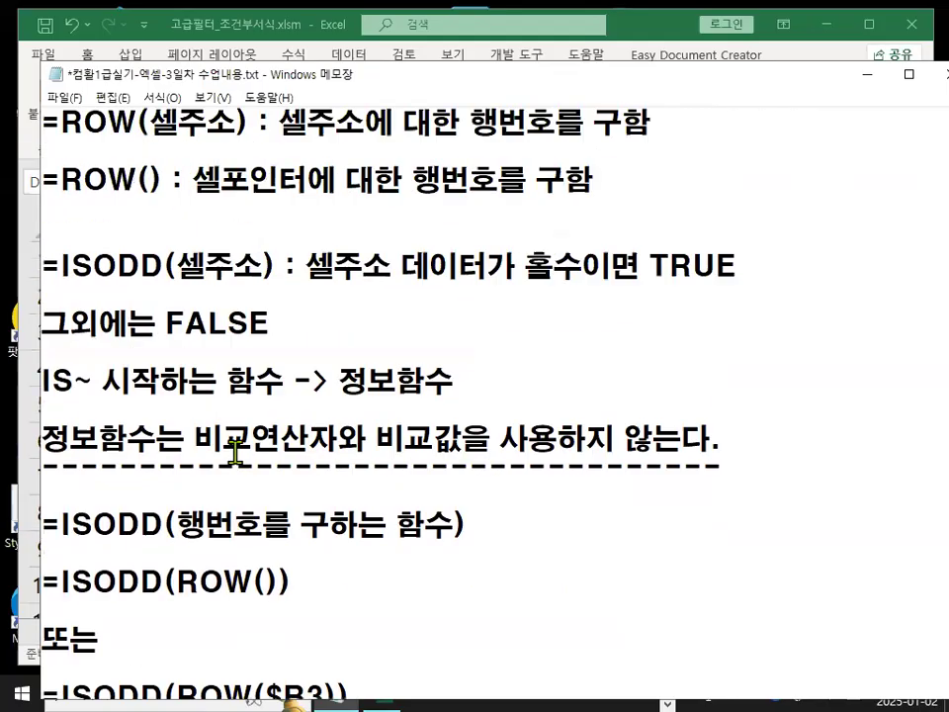
pyautogui.moveTo(42, 264); pyautogui.dragTo(327, 314)
pyautogui.hotkey('ctrl', 'c')
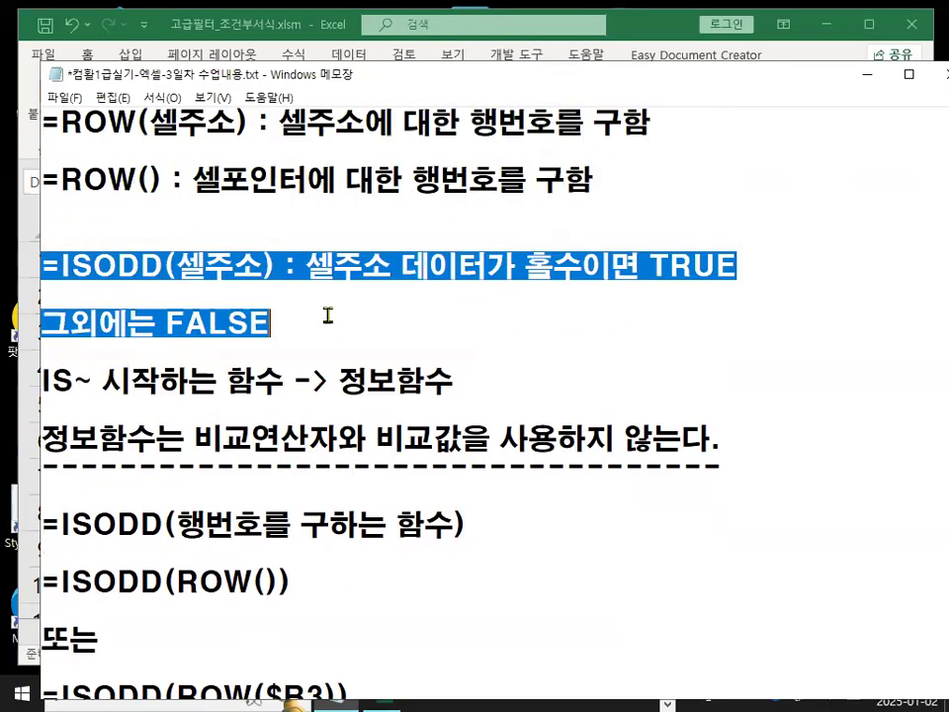
pyautogui.scroll(-3, 257, 356)
pyautogui.click(168, 432)
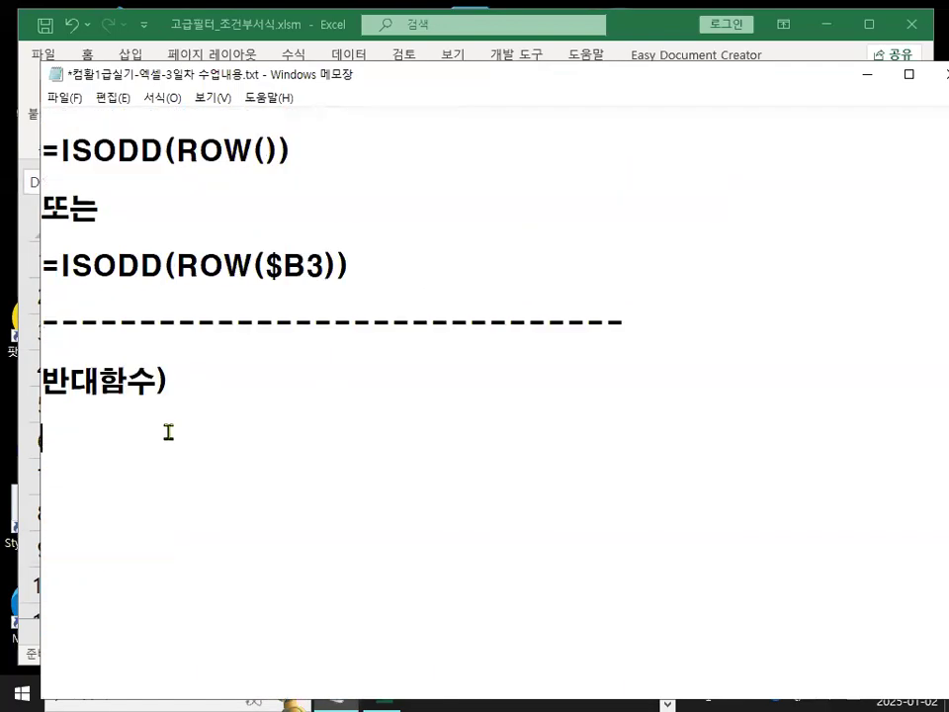
pyautogui.hotkey('ctrl', 'v')
# Change the pasted definition to ISEVEN, replacing 홀수 with 짝수.
pyautogui.moveTo(92, 437); pyautogui.dragTo(151, 440)
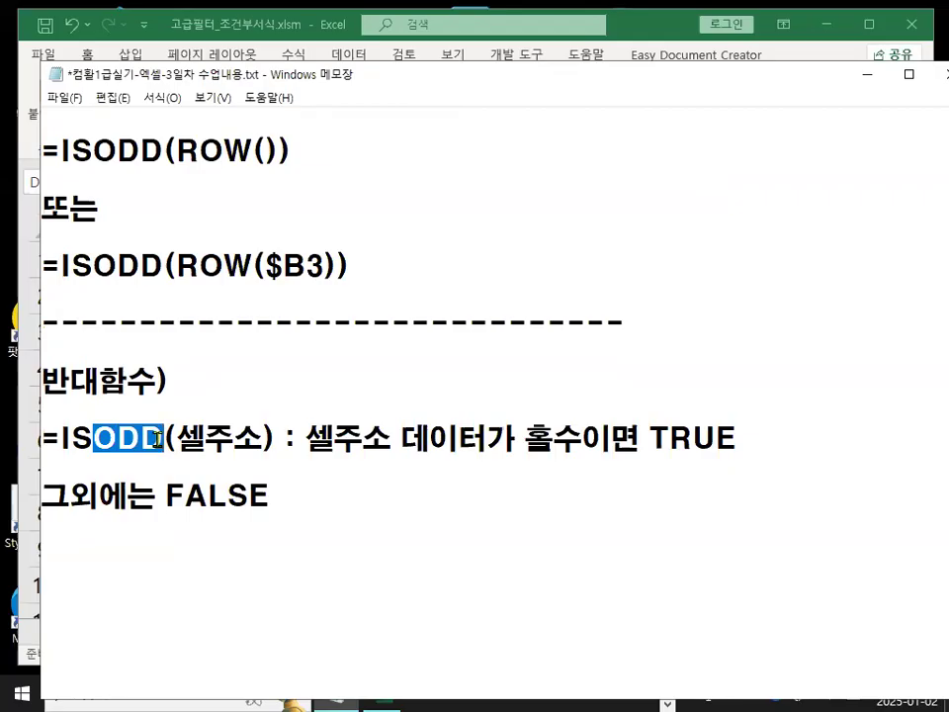
pyautogui.write('EVEN')
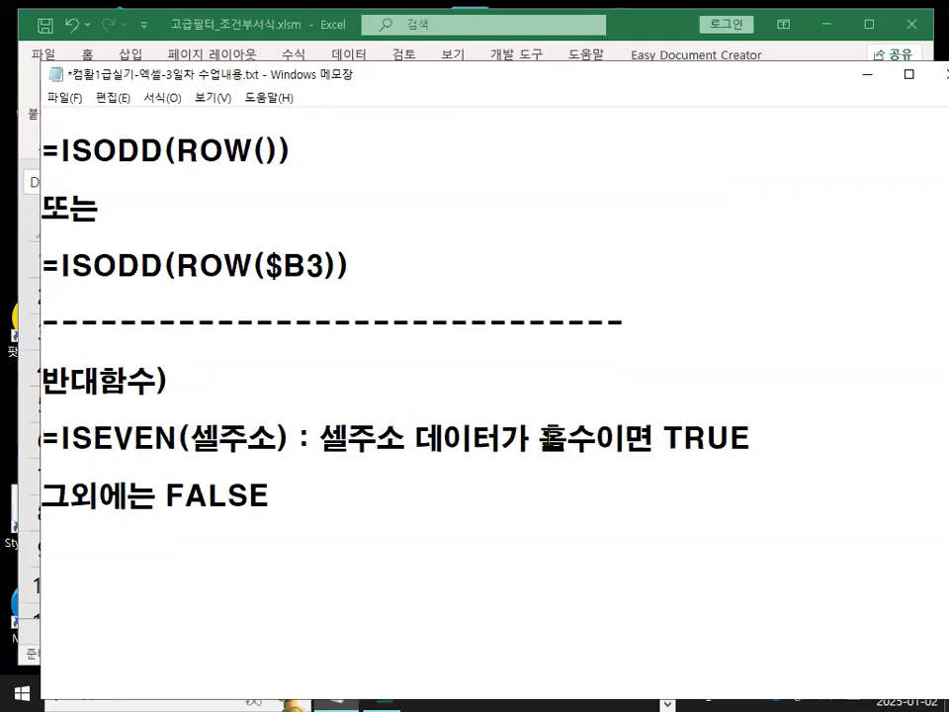
pyautogui.moveTo(546, 438); pyautogui.dragTo(560, 435)
pyautogui.write('짝')
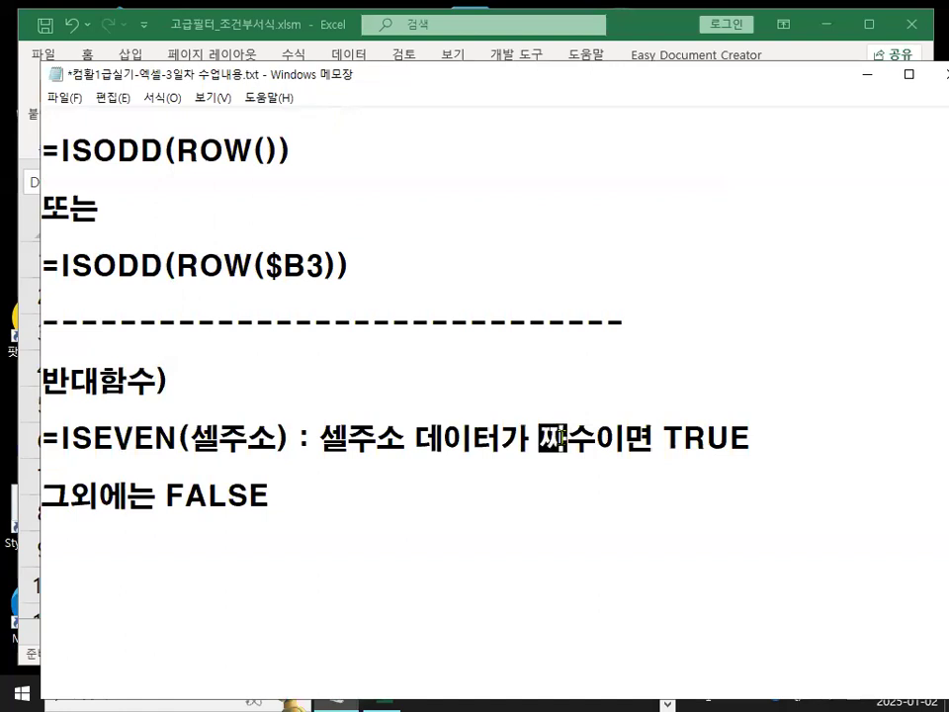
# Copy the two ROW definition lines and paste them below the ISEVEN note.
pyautogui.click(312, 555)
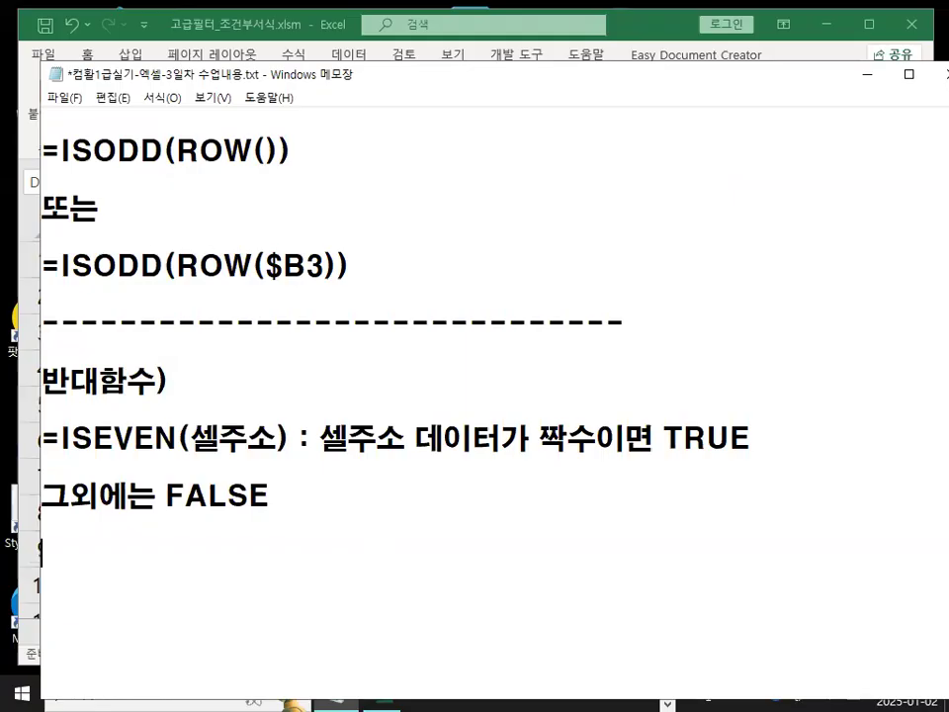
pyautogui.press('Return')
pyautogui.write('=')
pyautogui.press('BackSpace')
pyautogui.scroll(3, 214, 489)
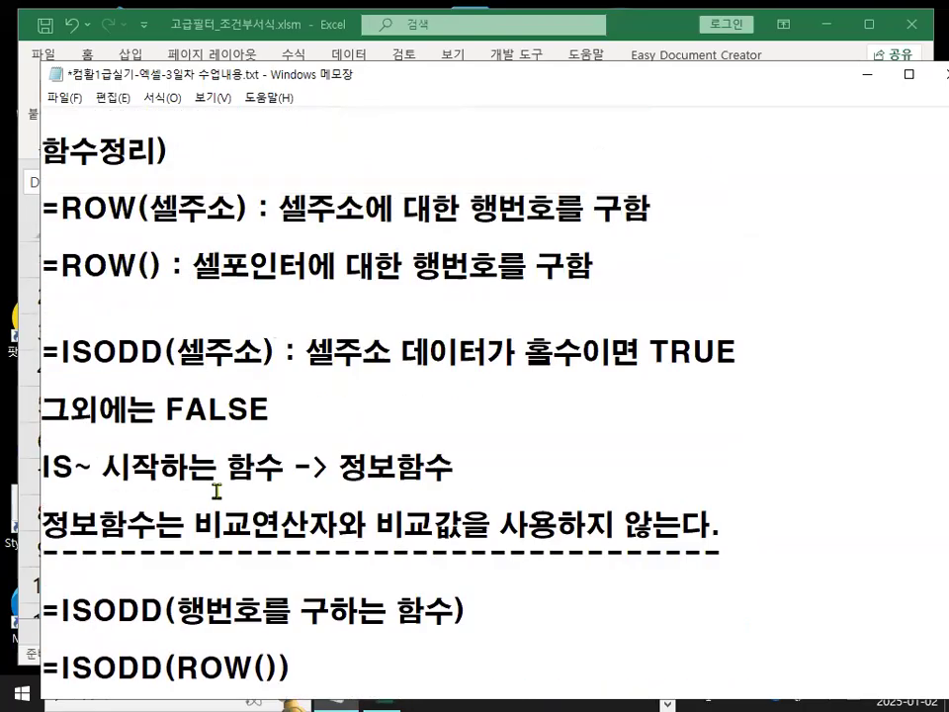
pyautogui.moveTo(51, 203); pyautogui.dragTo(688, 291)
pyautogui.hotkey('ctrl', 'c')
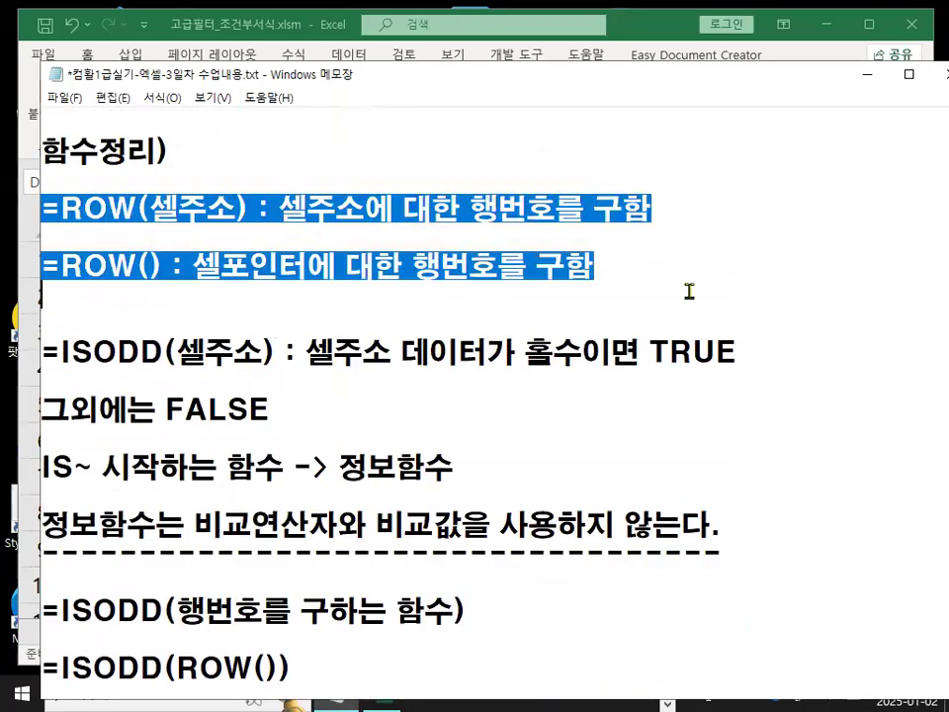
pyautogui.scroll(-3, 211, 343)
pyautogui.scroll(-1, 210, 343)
pyautogui.click(158, 387)
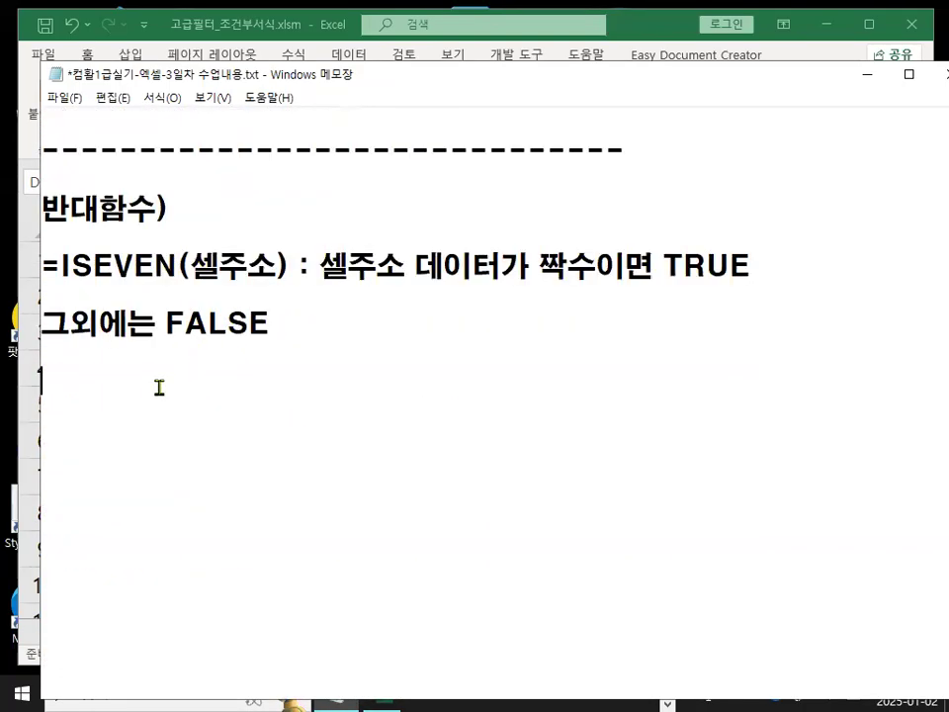
pyautogui.hotkey('ctrl', 'v')
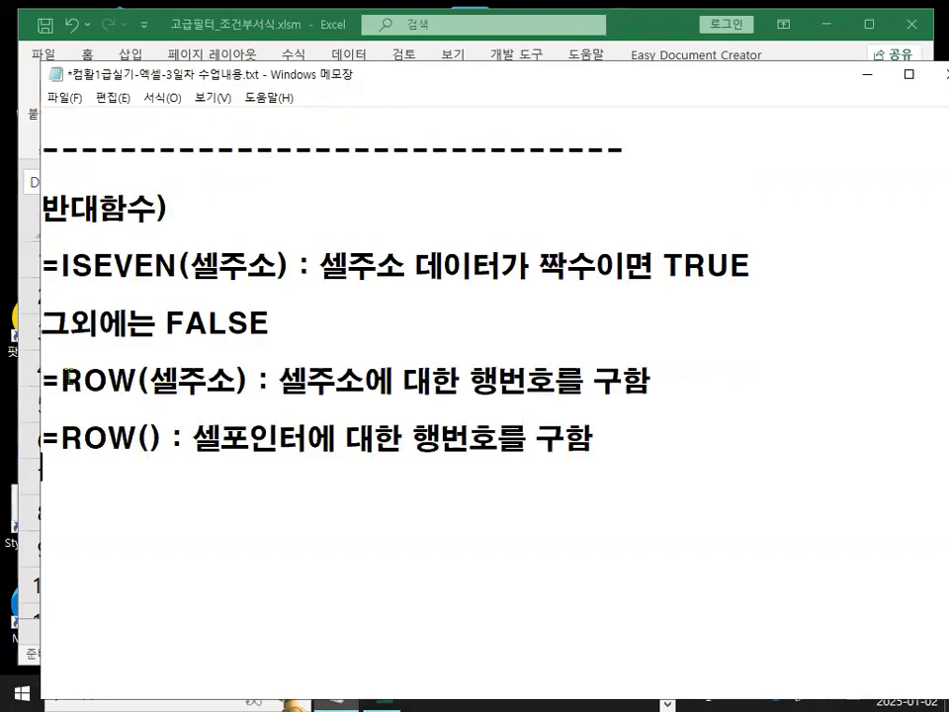
# Rewrite the first pasted line as =COLUMN(셀주소) returning the 열번호.
pyautogui.moveTo(62, 378); pyautogui.dragTo(131, 376)
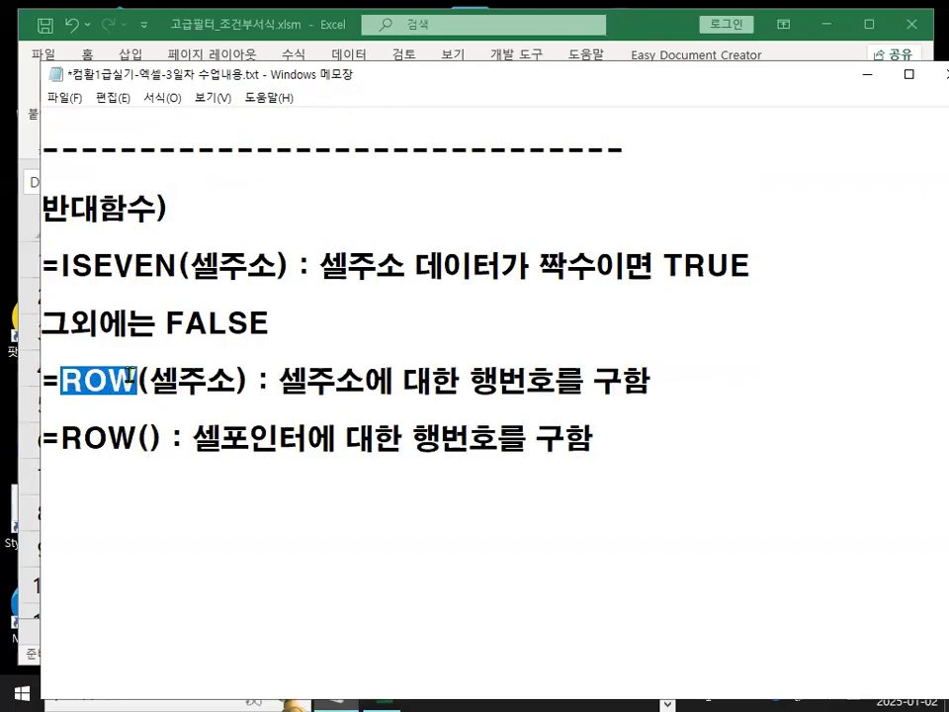
pyautogui.write('COL')
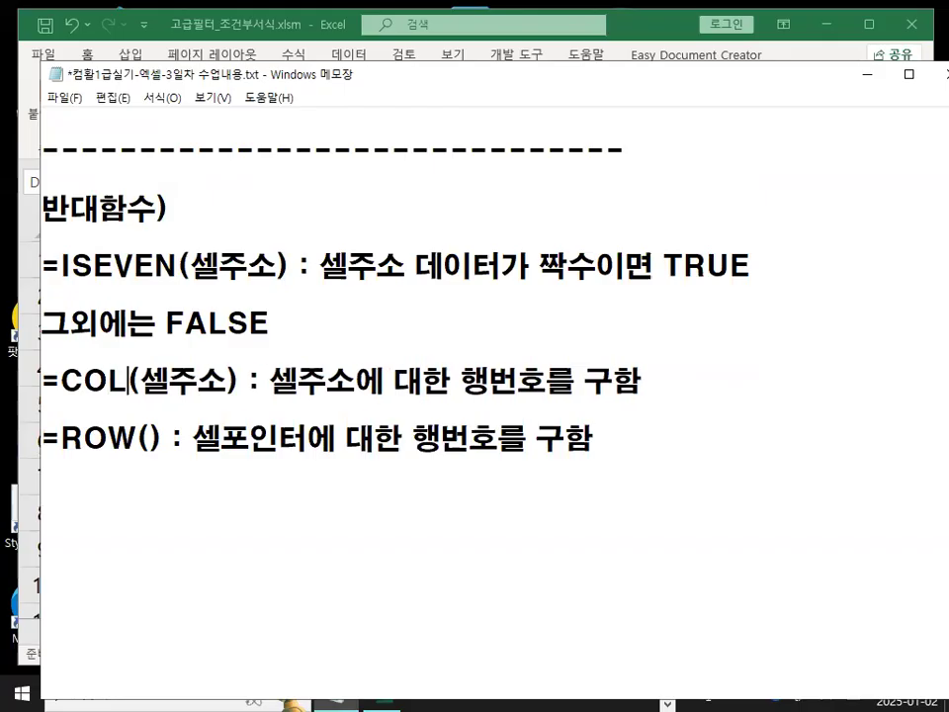
pyautogui.write('UMN')
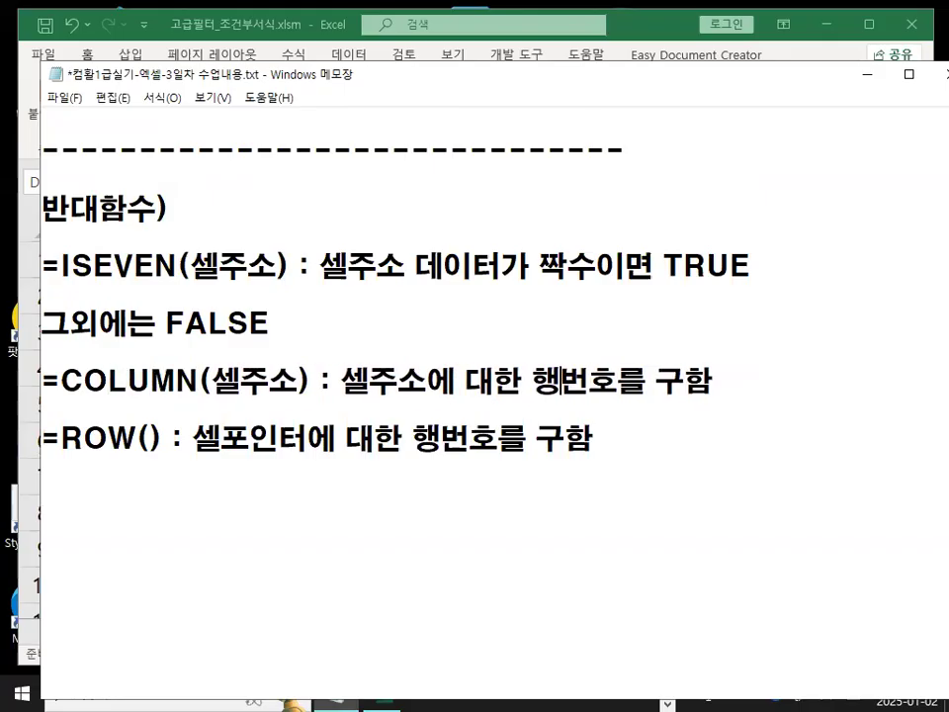
pyautogui.press('BackSpace')
pyautogui.write('열')
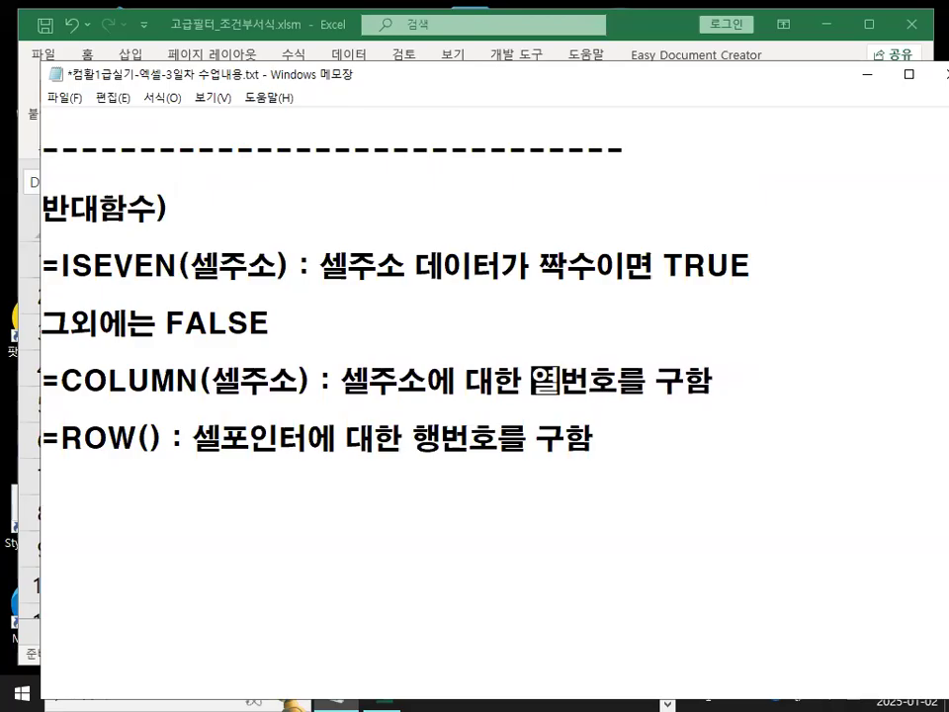
# Rewrite the second pasted line as =COLUMN() returning the 열번호 of the cell pointer.
pyautogui.hotkey('shift', 'Right')
pyautogui.hotkey('shift', 'Right')
pyautogui.hotkey('shift', 'Right')
pyautogui.hotkey('shift', 'Right')
pyautogui.hotkey('shift', 'Right')
pyautogui.hotkey('shift', 'Right')
pyautogui.hotkey('ctrl', 'c')
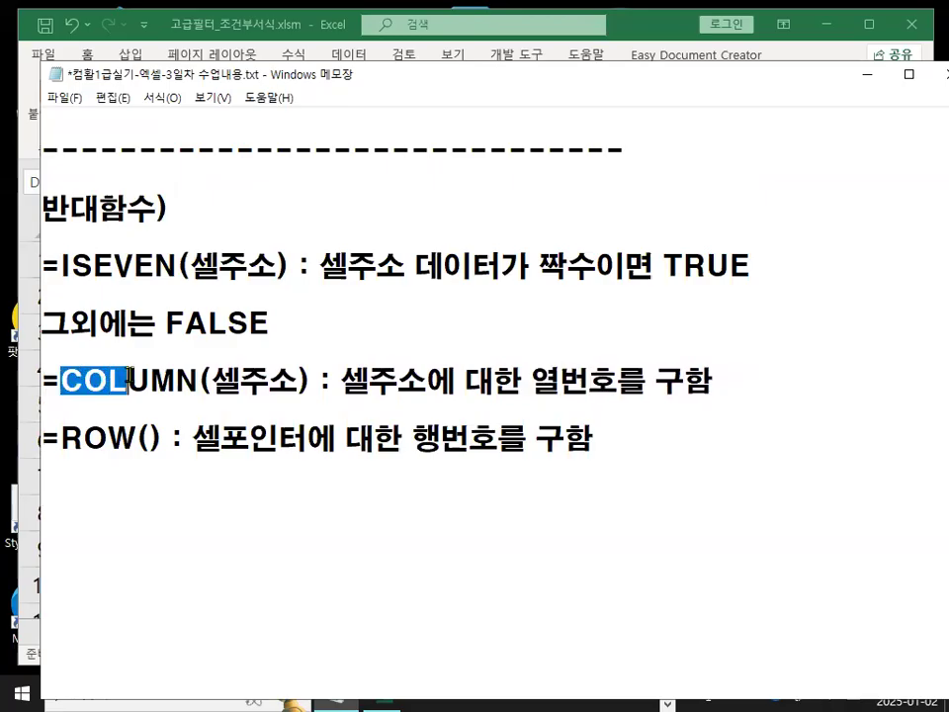
pyautogui.press('Left')
pyautogui.press('Down')
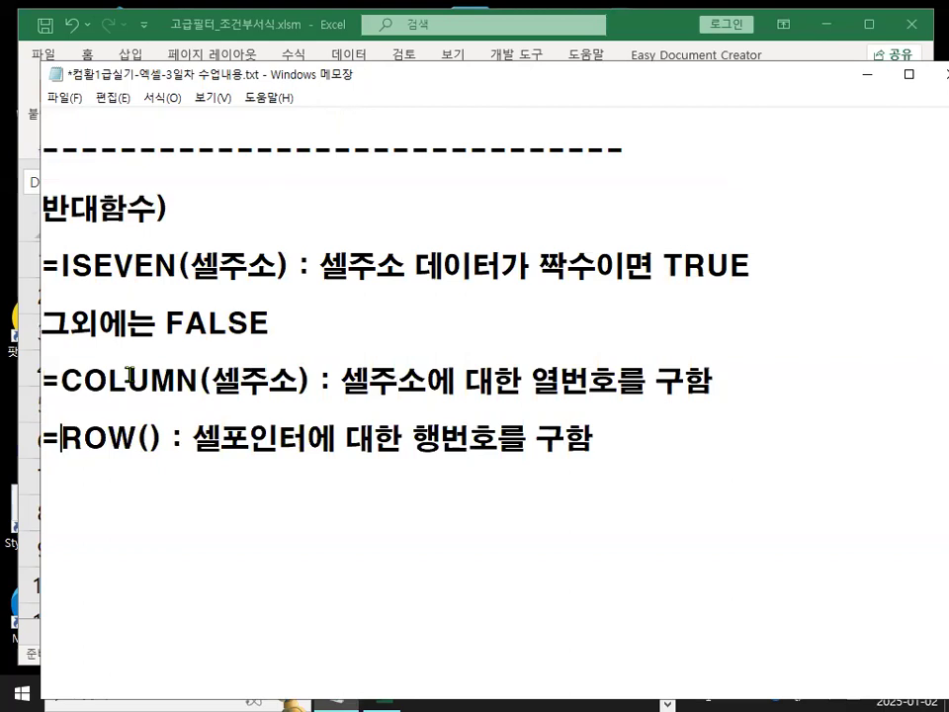
pyautogui.press('Delete')
pyautogui.press('Delete')
pyautogui.press('Delete')
pyautogui.hotkey('ctrl', 'v')
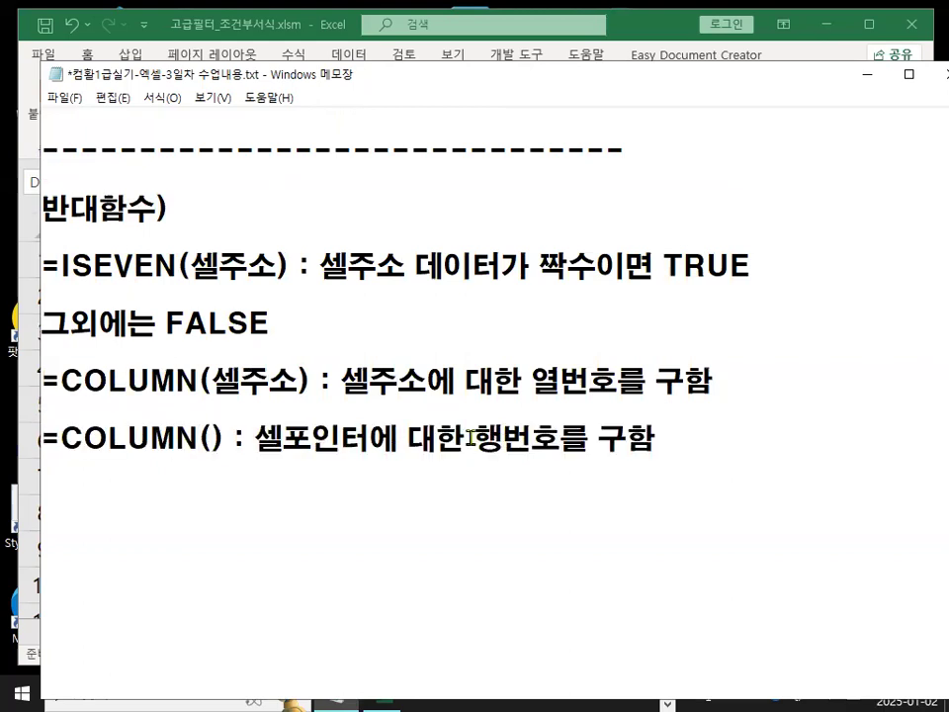
pyautogui.moveTo(474, 436); pyautogui.dragTo(502, 436)
pyautogui.write('열')
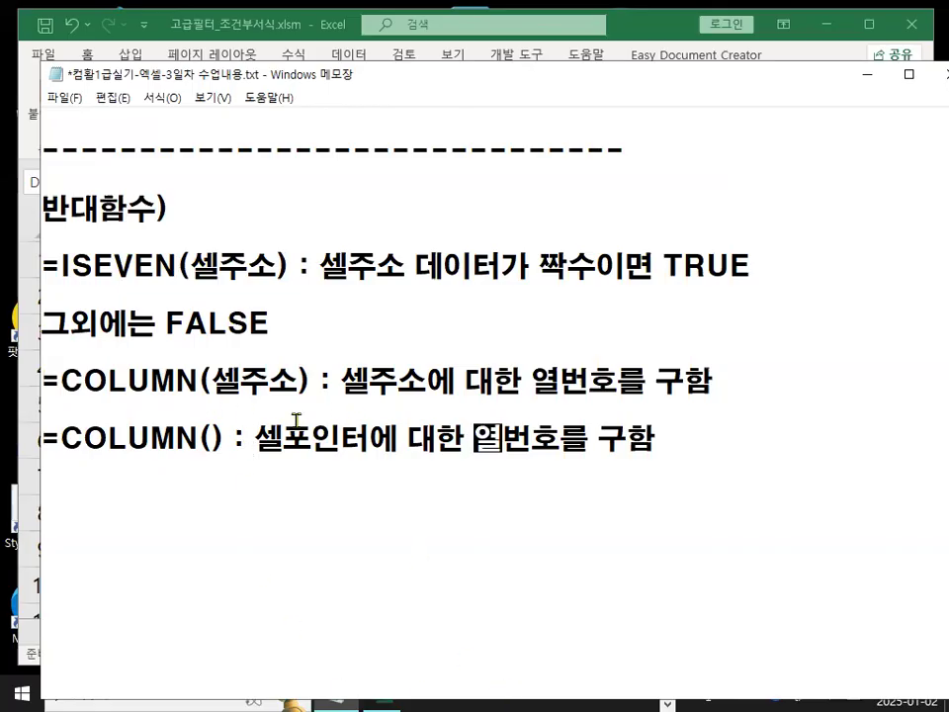
# Back in the workbook, enter =COLUMN(B39) in cell C42.
pyautogui.click(640, 37)
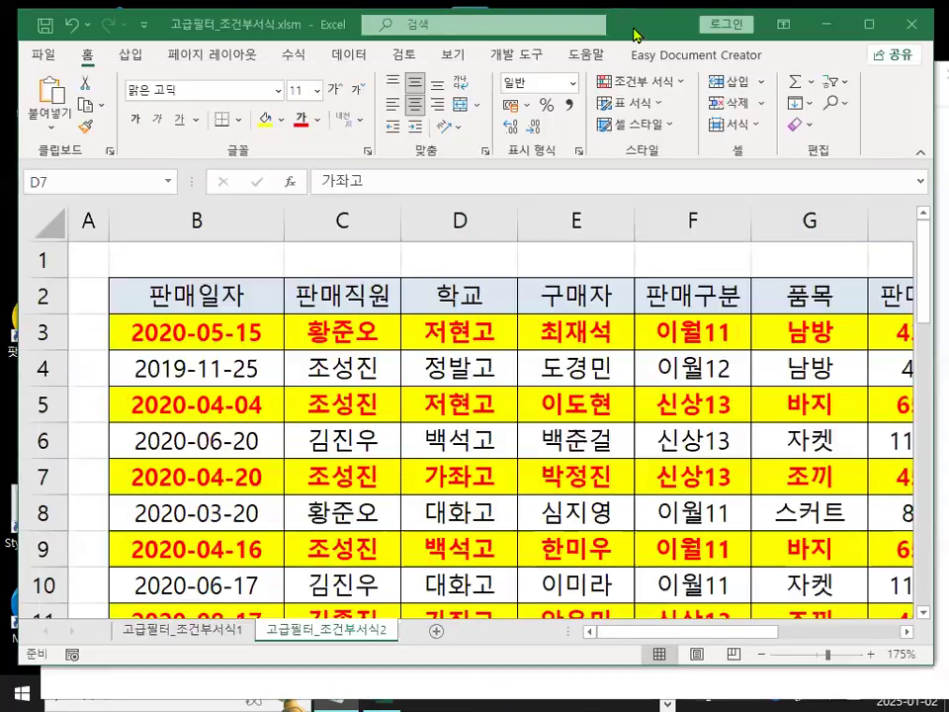
pyautogui.scroll(-12, 353, 455)
pyautogui.click(345, 435)
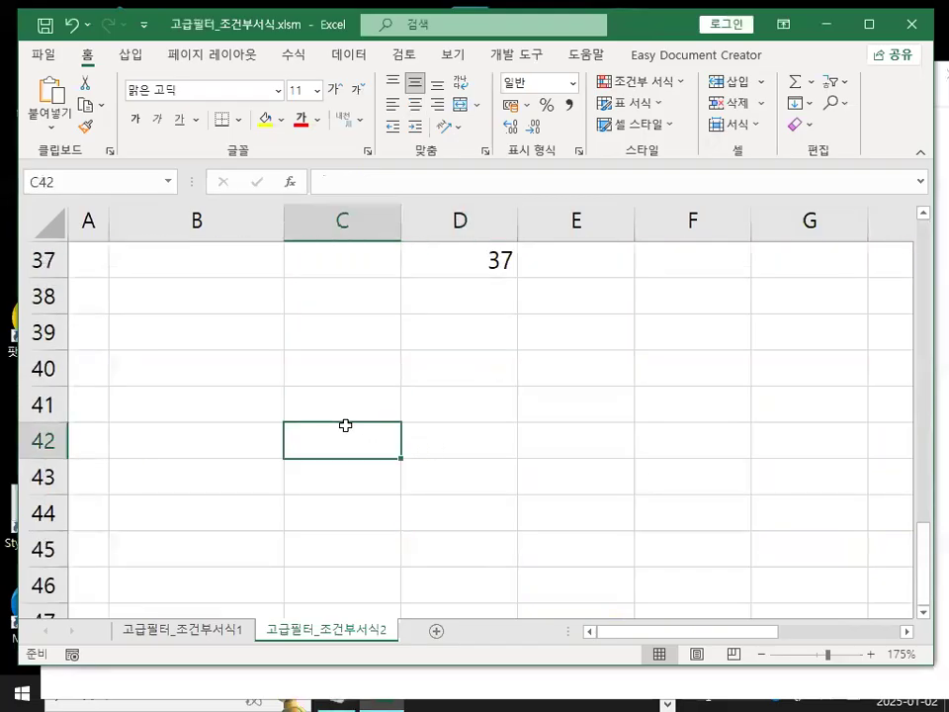
pyautogui.write('=CO')
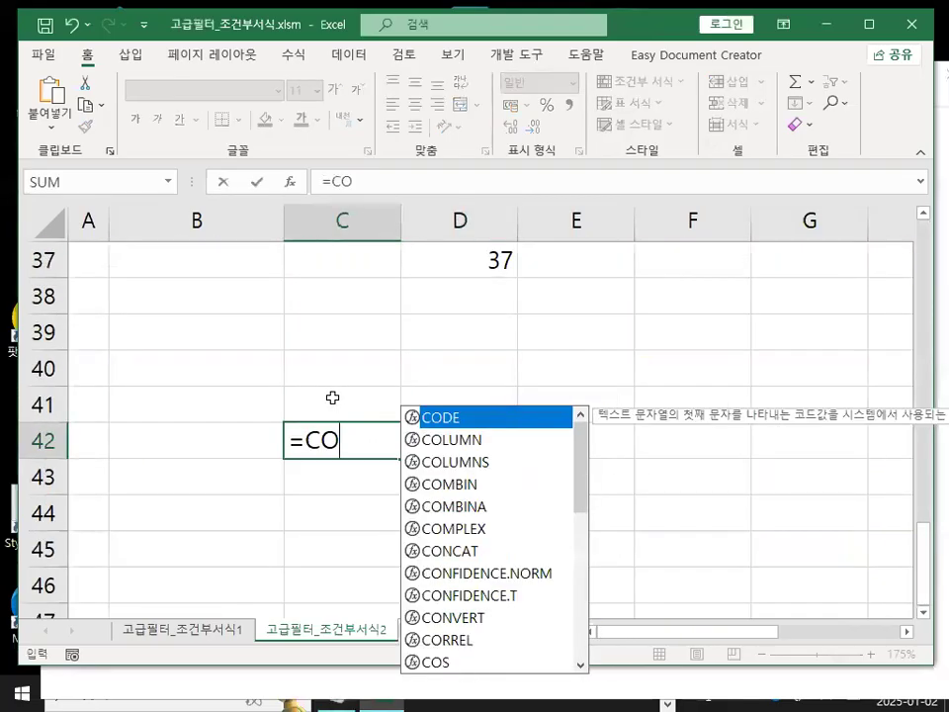
pyautogui.doubleClick(432, 441)
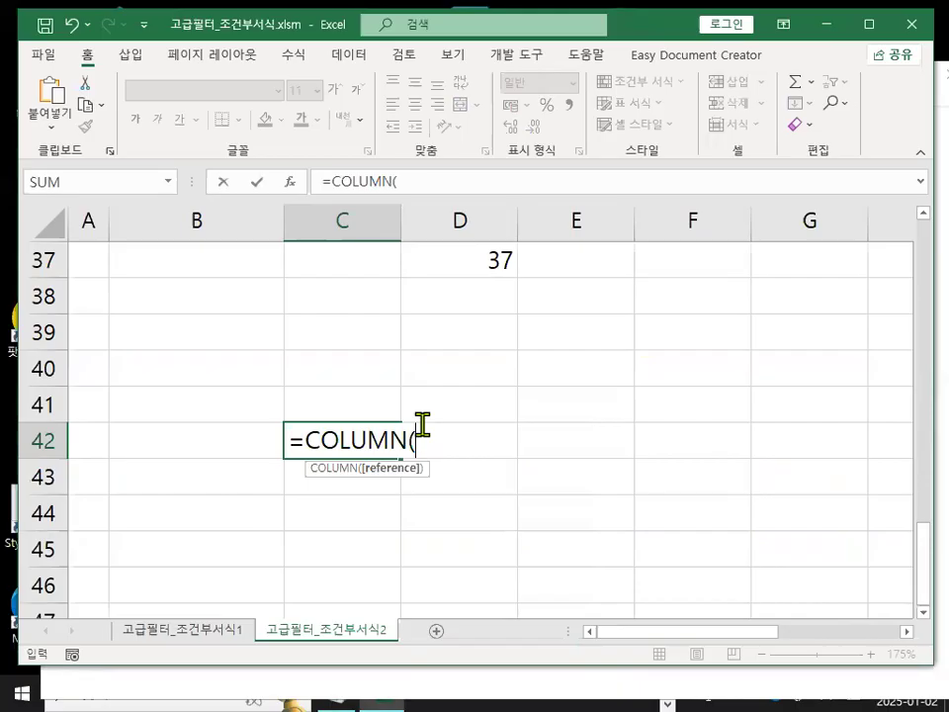
pyautogui.click(171, 325)
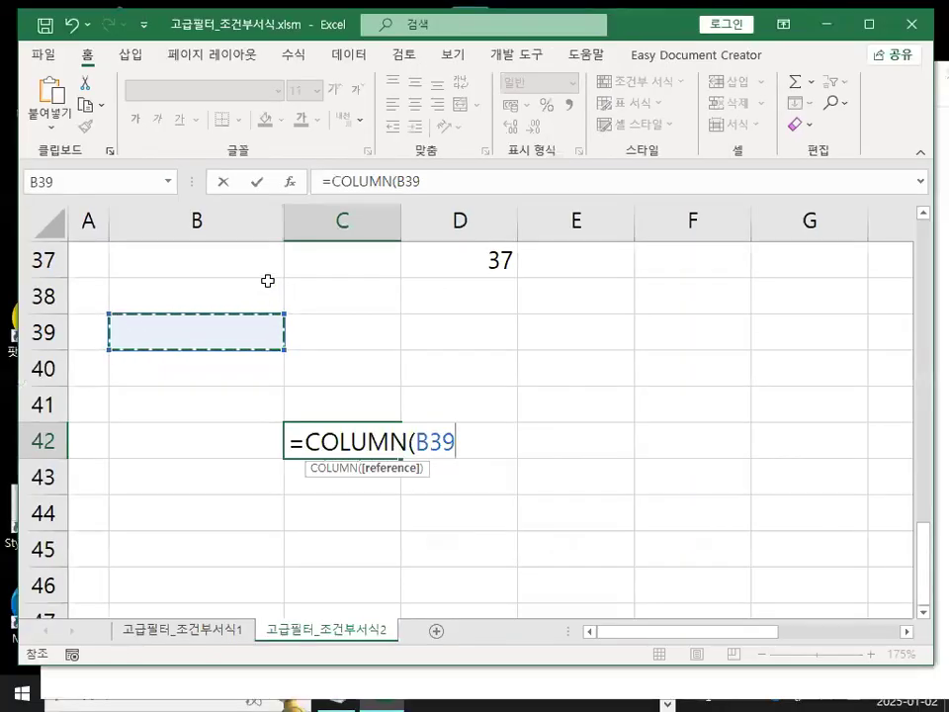
pyautogui.write(')')
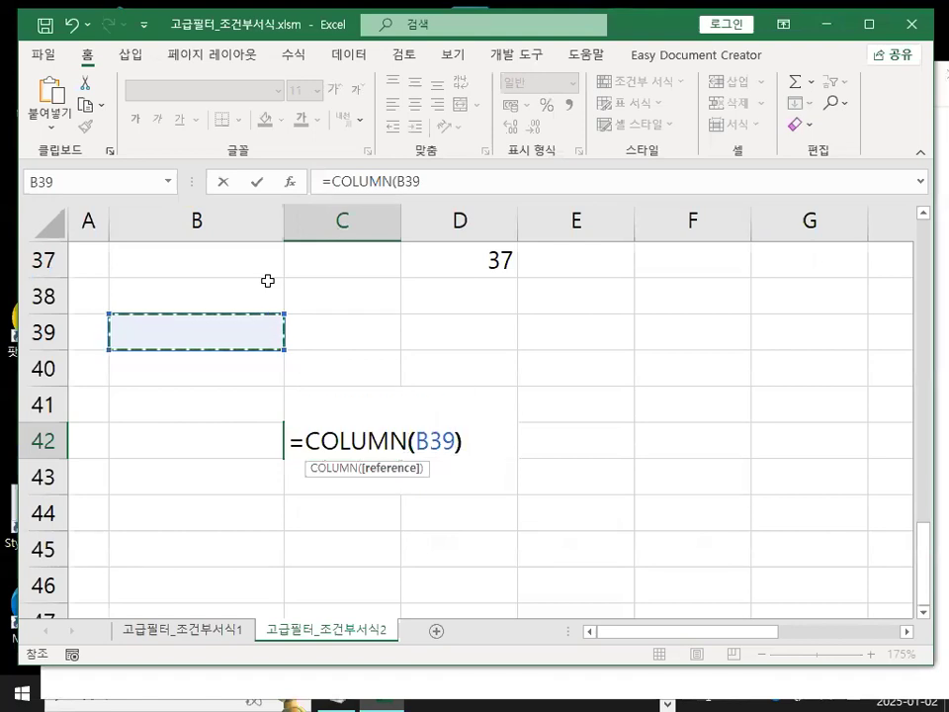
pyautogui.press('Return')
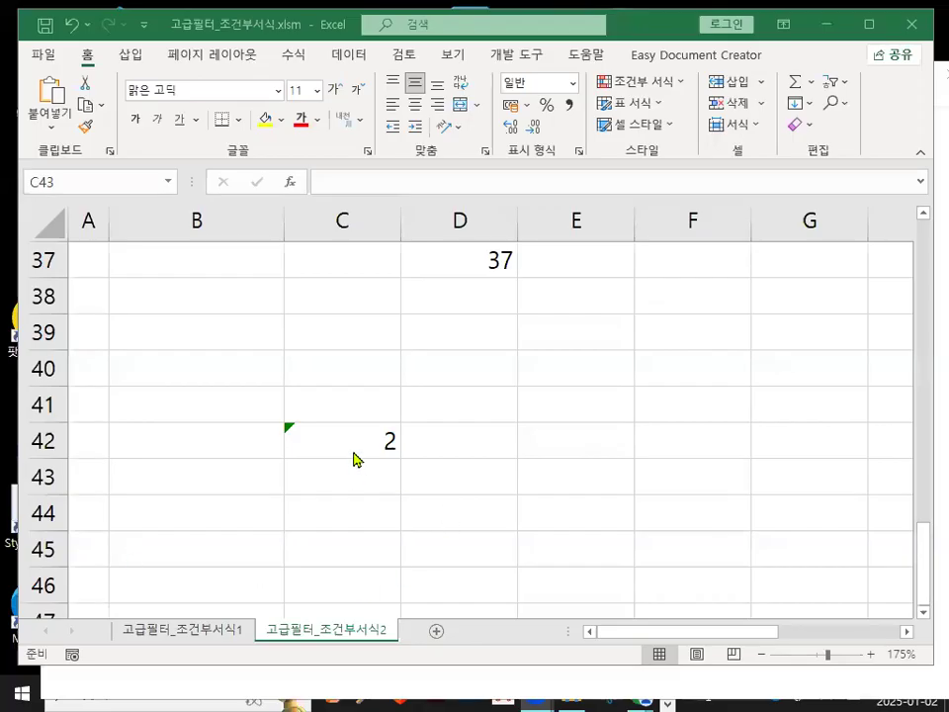
# Reopen the formula in C42 and the format dialog for review, then cancel both.
pyautogui.click(349, 441)
pyautogui.doubleClick(348, 440)
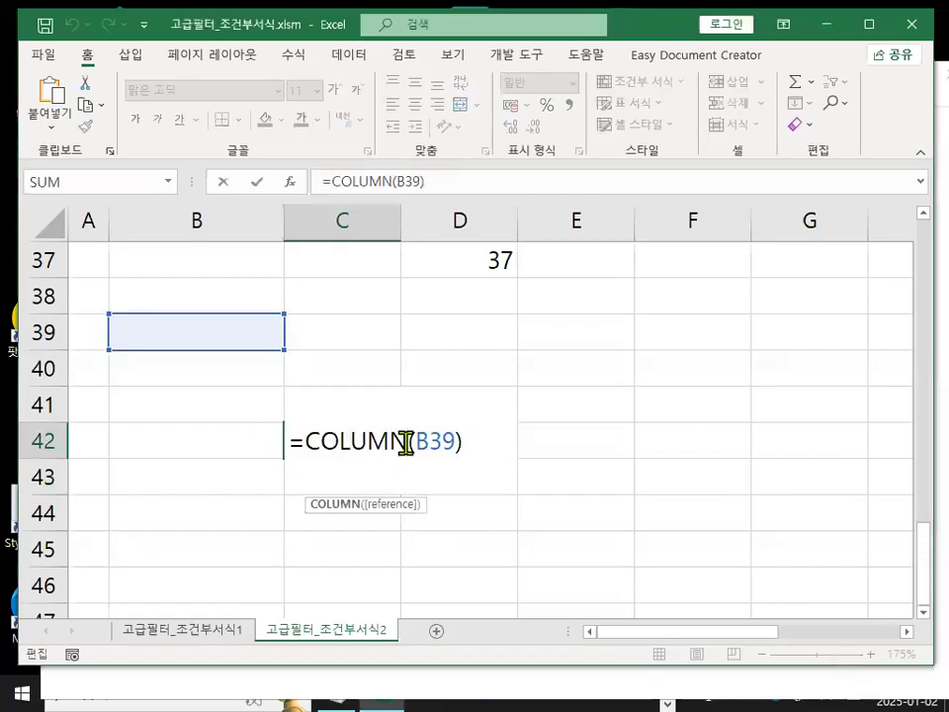
pyautogui.hotkey('ctrl', '1')
pyautogui.click(196, 234)
pyautogui.moveTo(219, 228)
pyautogui.mouseDown()
pyautogui.moveTo(194, 249)
pyautogui.moveTo(217, 187)
pyautogui.moveTo(219, 225)
pyautogui.mouseUp()
pyautogui.press('Escape')
pyautogui.press('Escape')
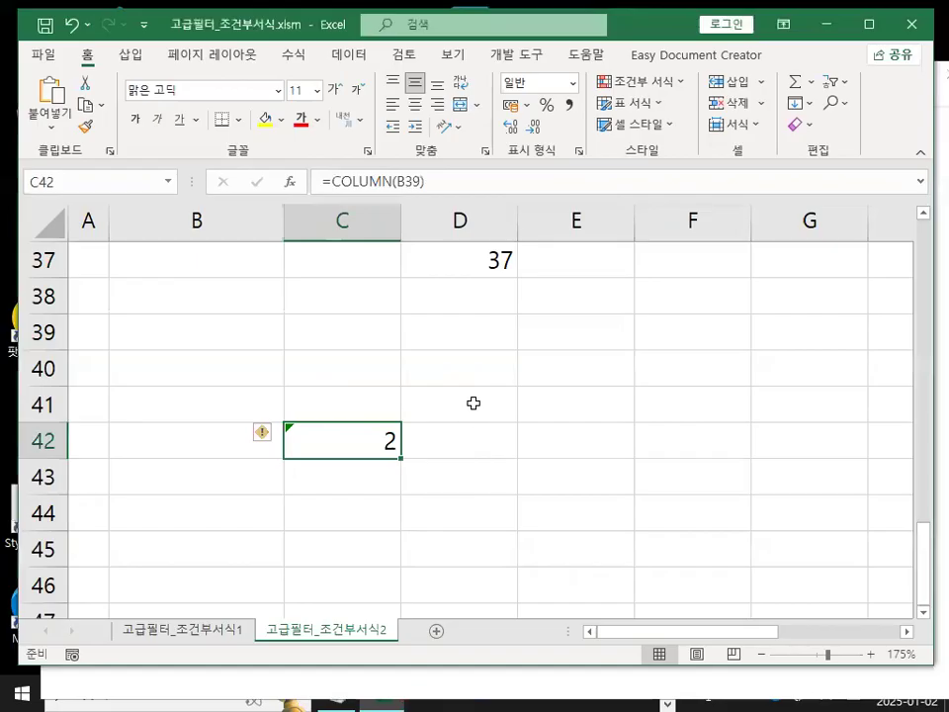
# Enter =COLUMN() in cell D41.
pyautogui.click(473, 403)
pyautogui.write('=CO')
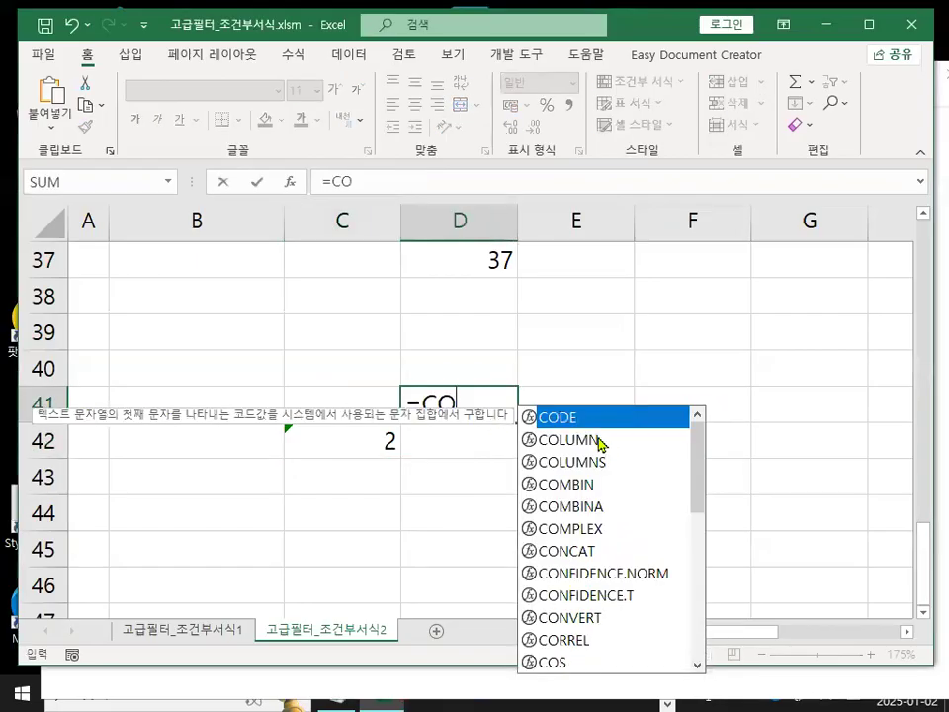
pyautogui.doubleClick(599, 440)
pyautogui.write(')')
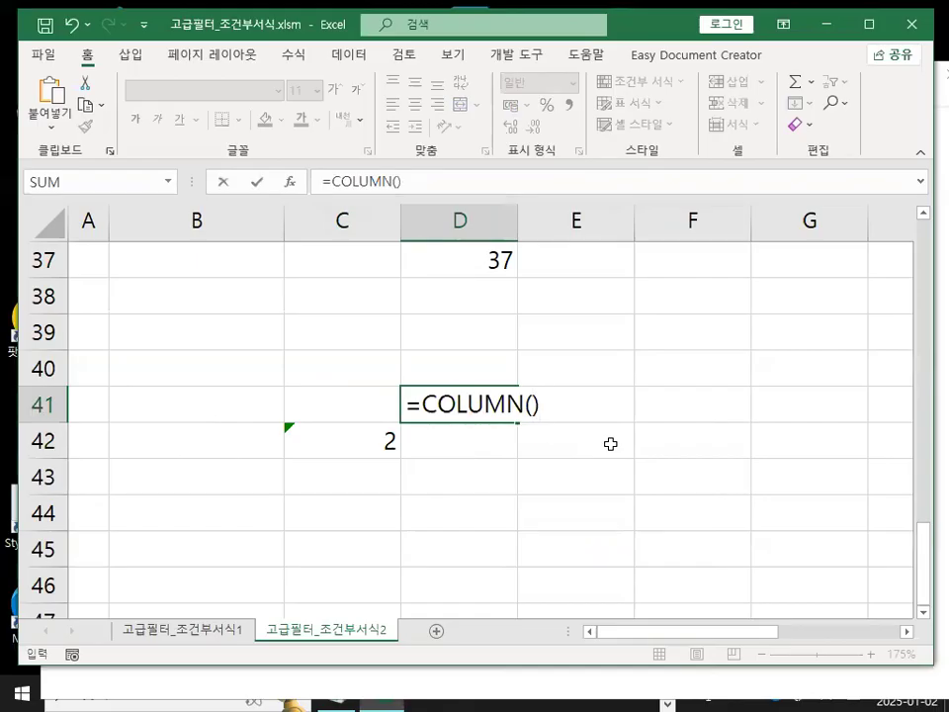
pyautogui.press('Return')
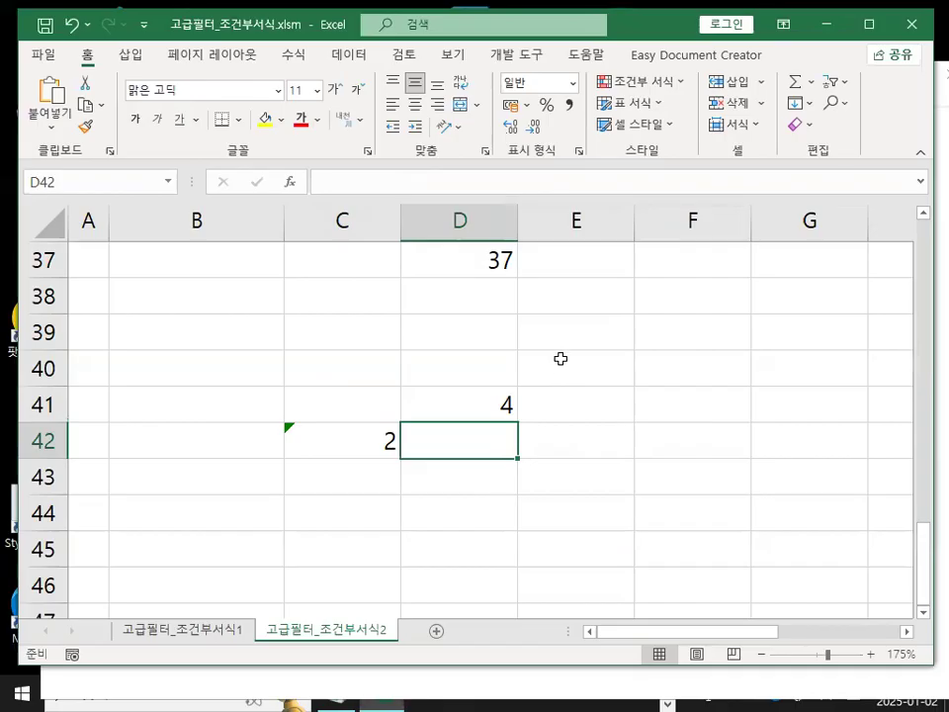
# In the notes file, add a dashed separator line after the COLUMN entries and paste the 03. 시트보호 section text.
pyautogui.click(421, 398)
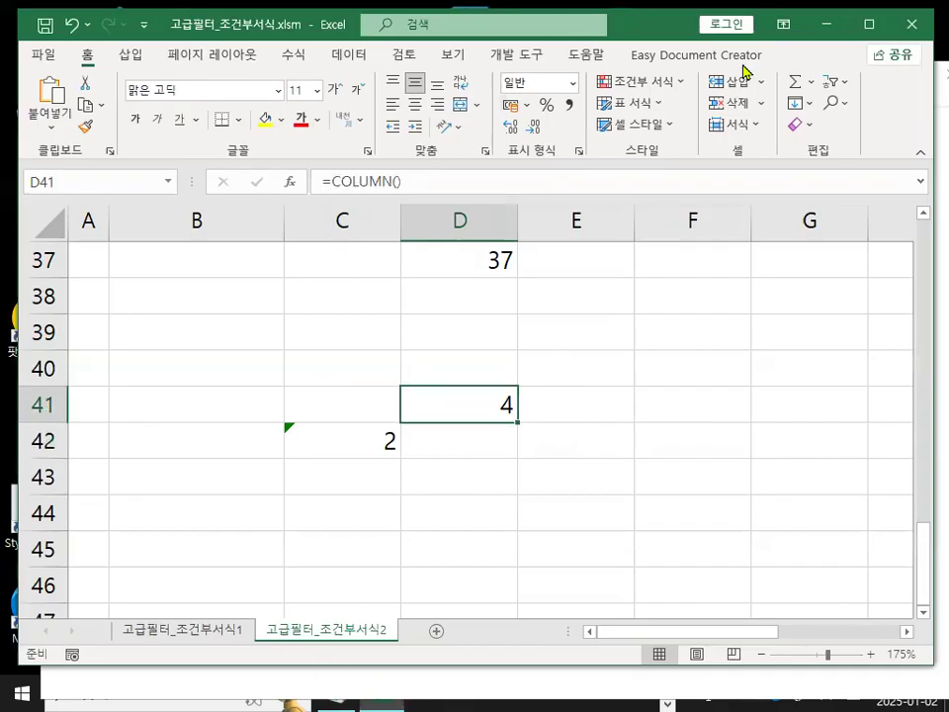
pyautogui.click(824, 28)
pyautogui.moveTo(71, 267); pyautogui.dragTo(181, 271)
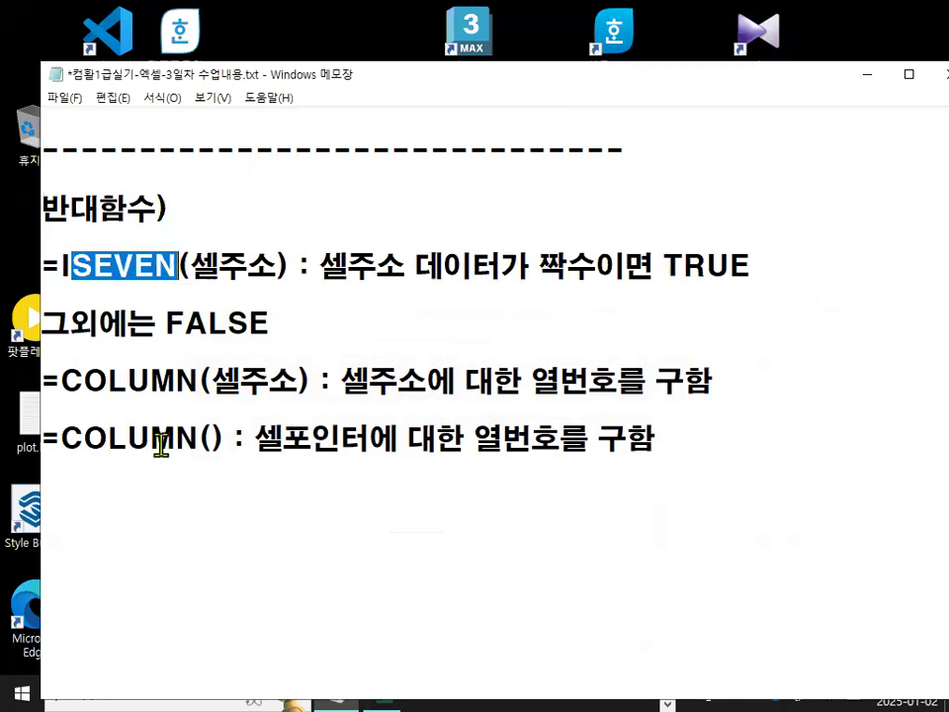
pyautogui.click(181, 541)
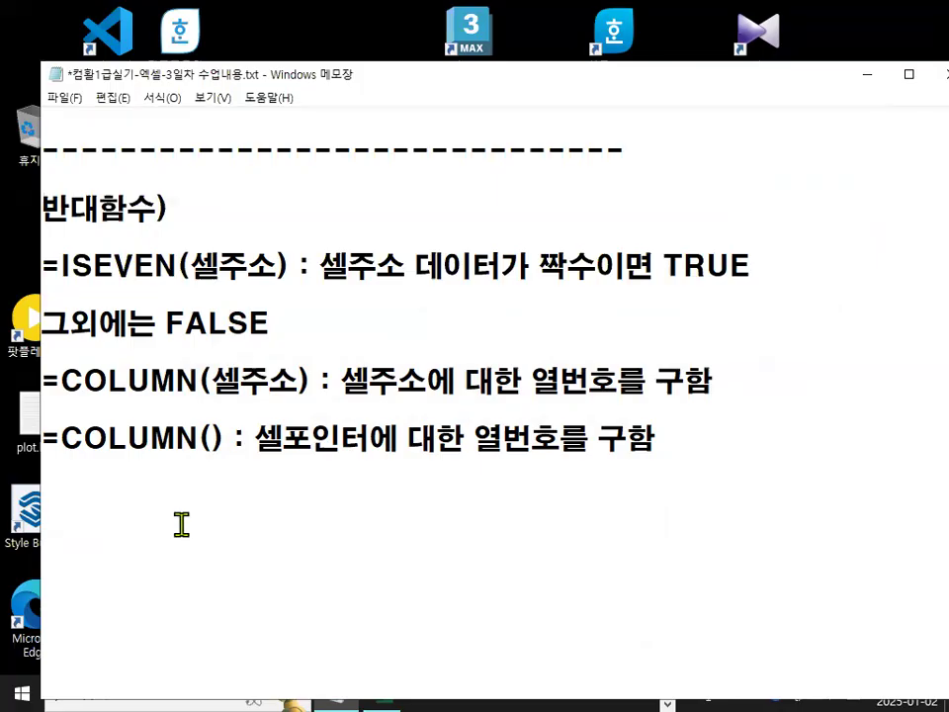
pyautogui.write('------------------------------------')
pyautogui.write('03. 시트보호(데이터보호)와 페이지 레이아웃(인쇄관련 설정) 출제유형1) 시트보호 - 20% (데이터를 보호하는 기능)')
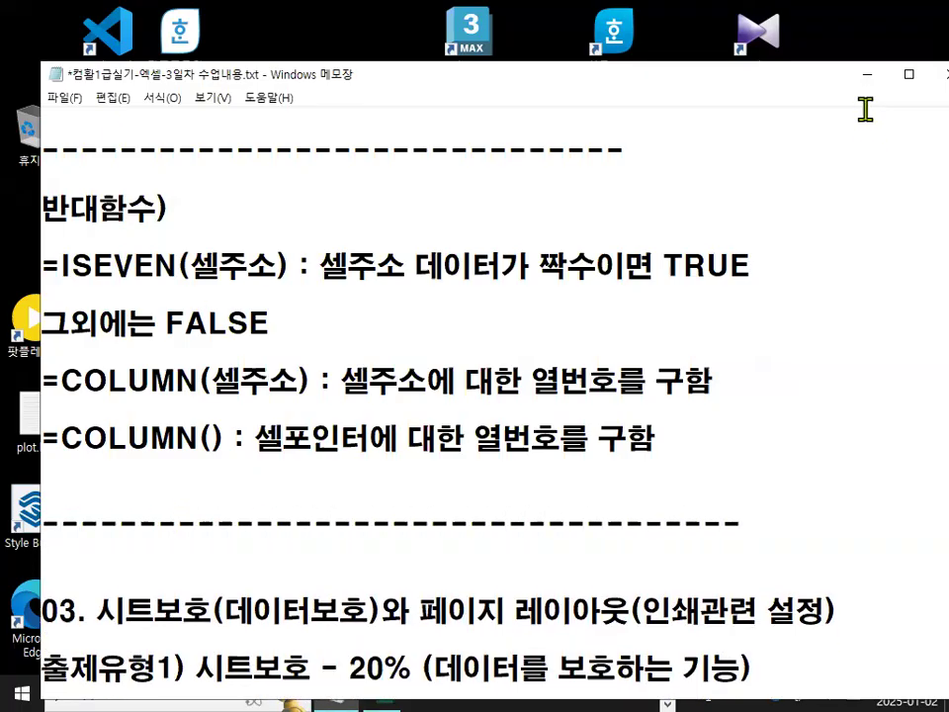
# Return to the workbook and close 고급필터_조건부서식.xlsm.
pyautogui.click(863, 76)
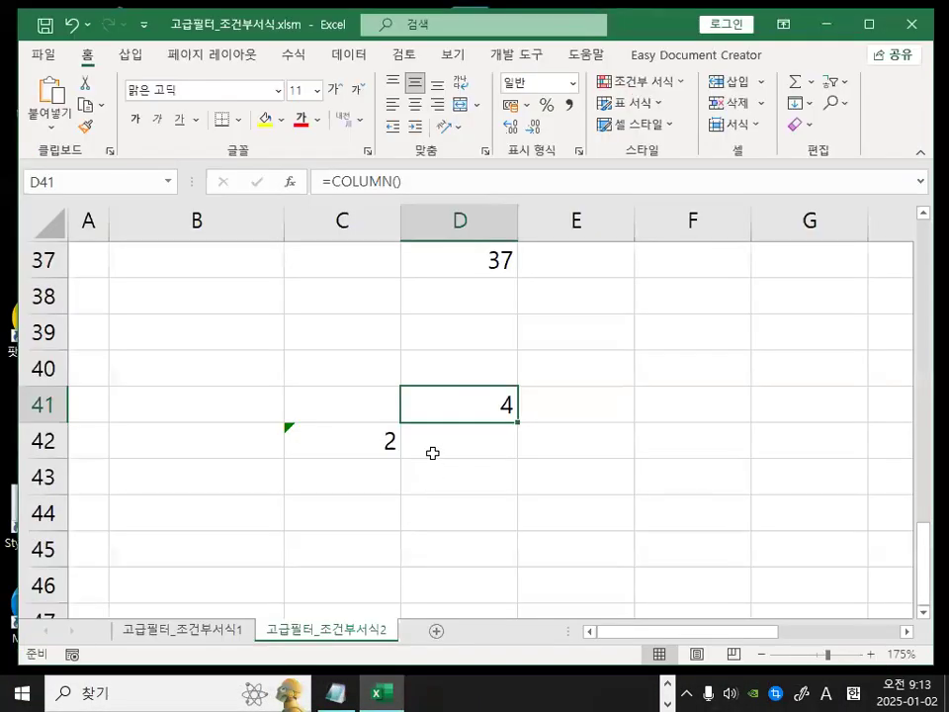
pyautogui.click(432, 451)
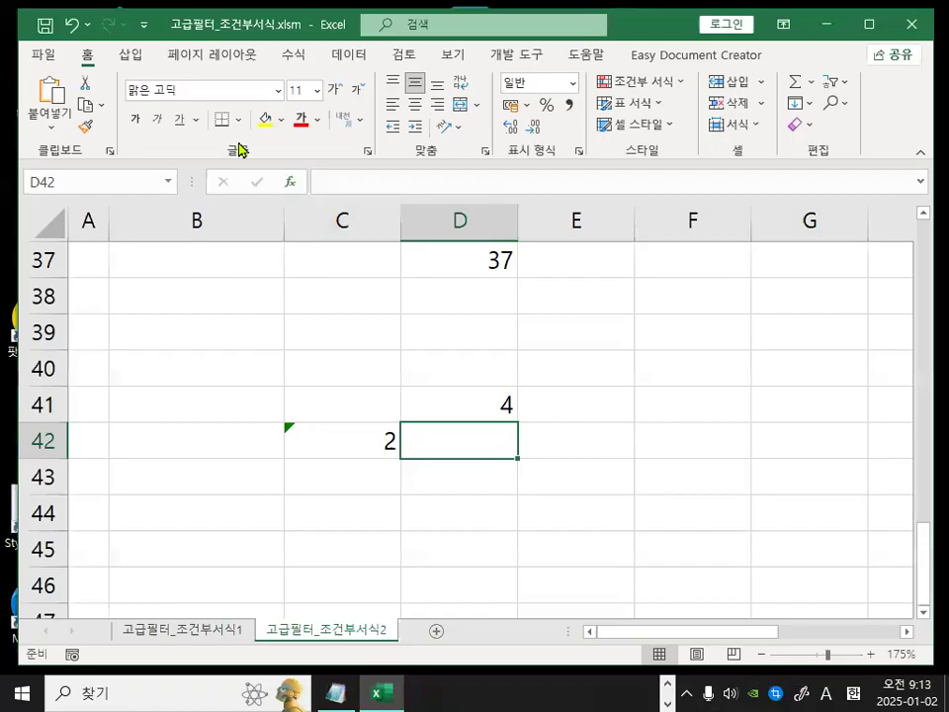
pyautogui.click(40, 56)
pyautogui.click(87, 539)
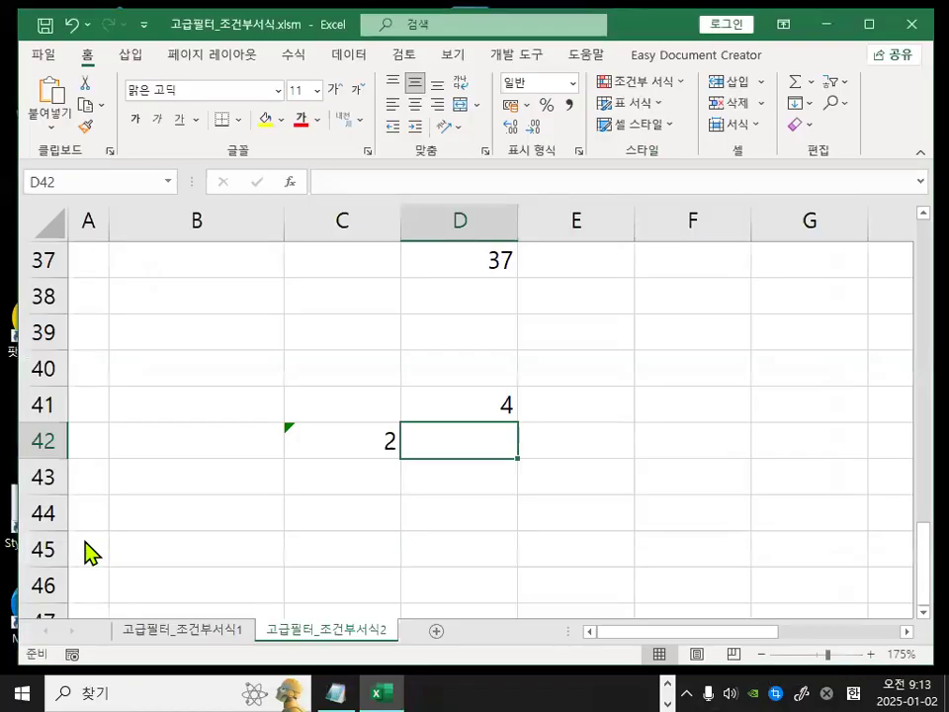
pyautogui.click(477, 374)
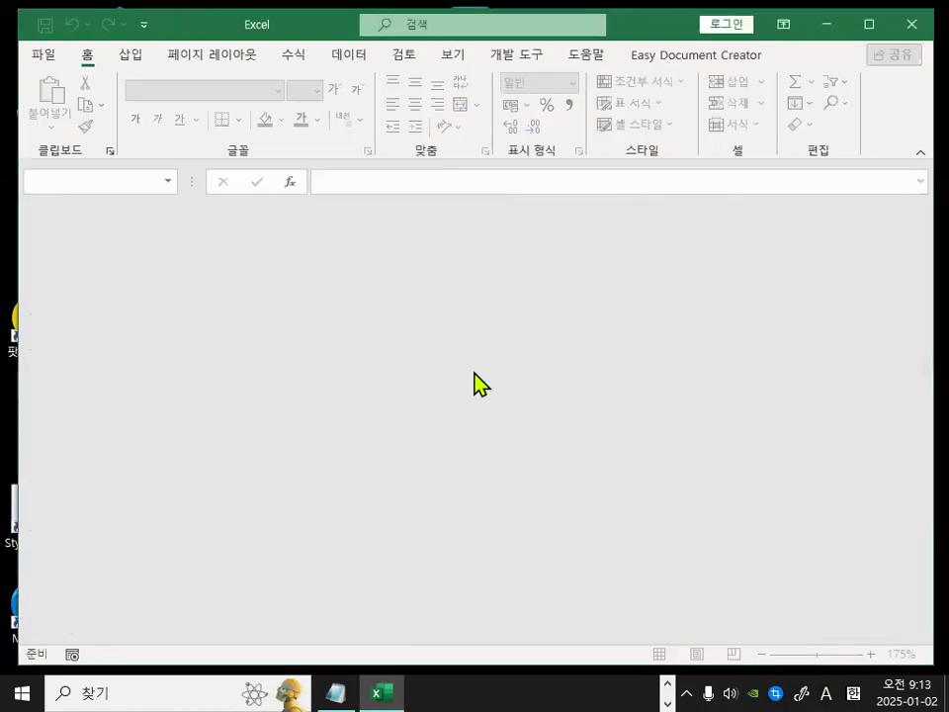
# Start opening a file and browse the Open dialog to the local disk C: drive.
pyautogui.click(47, 57)
pyautogui.click(85, 197)
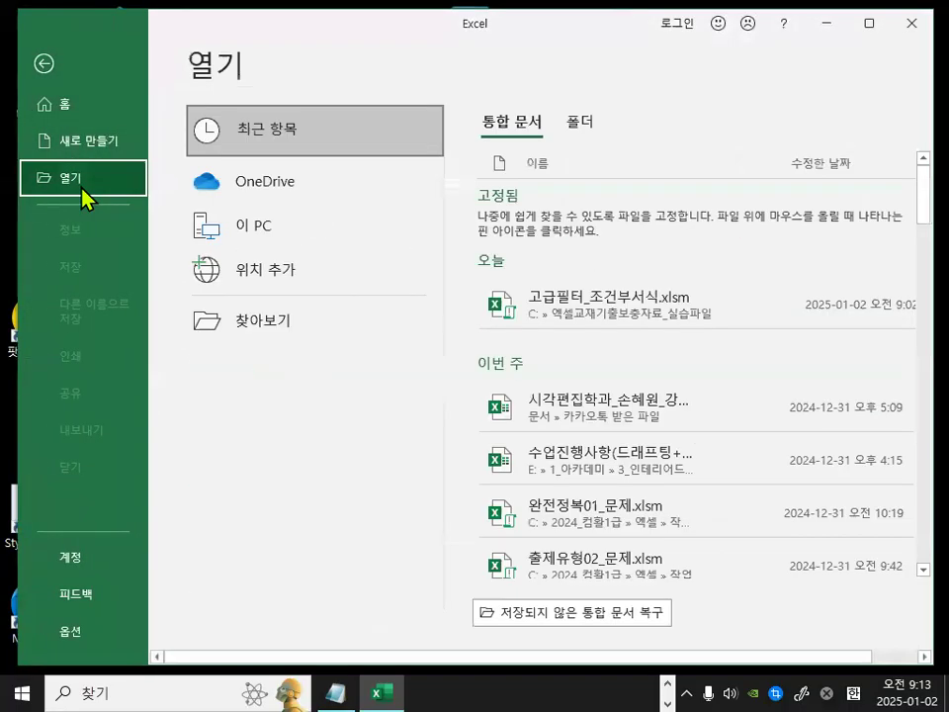
pyautogui.click(275, 334)
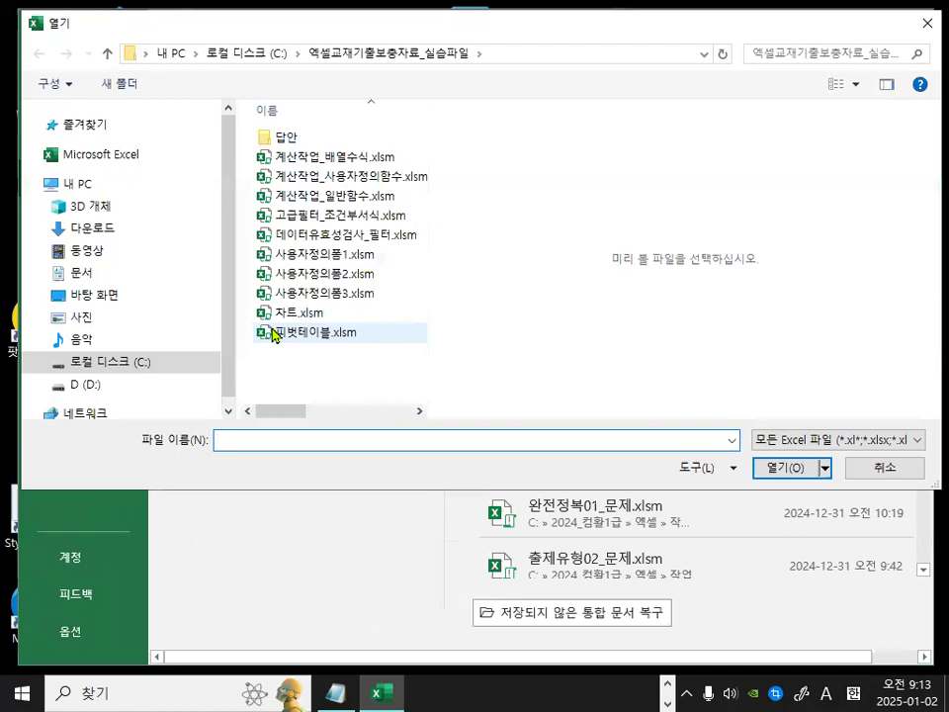
pyautogui.hotkey('ctrl', '1')
pyautogui.click(101, 362)
pyautogui.moveTo(178, 362)
pyautogui.mouseDown()
pyautogui.moveTo(123, 365)
pyautogui.moveTo(176, 363)
pyautogui.mouseUp()
pyautogui.press('Escape')
pyautogui.click(111, 364)
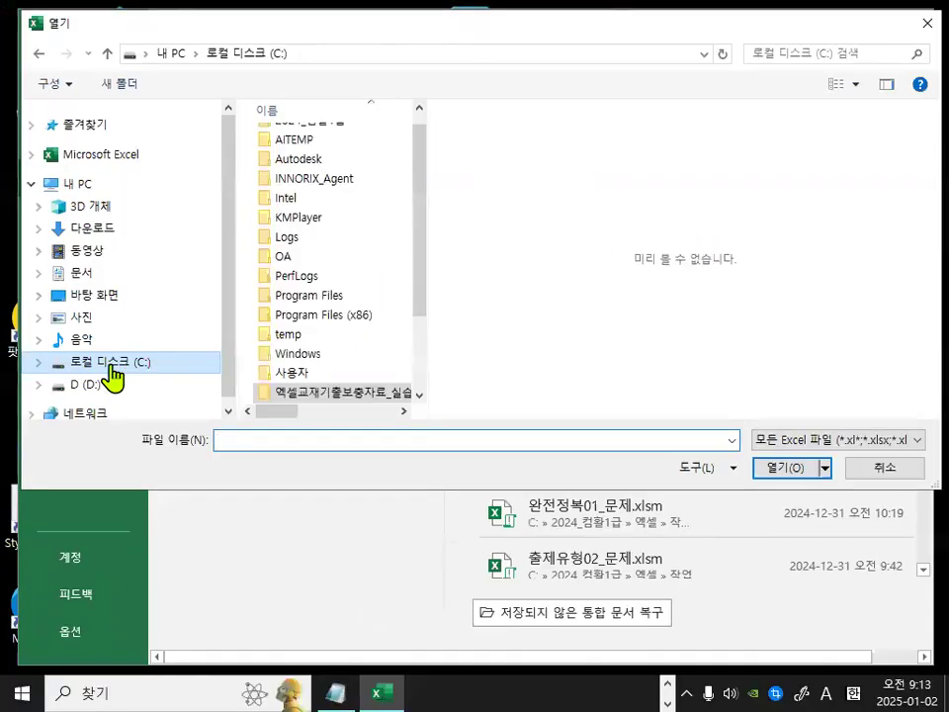
pyautogui.moveTo(419, 273); pyautogui.dragTo(419, 229)
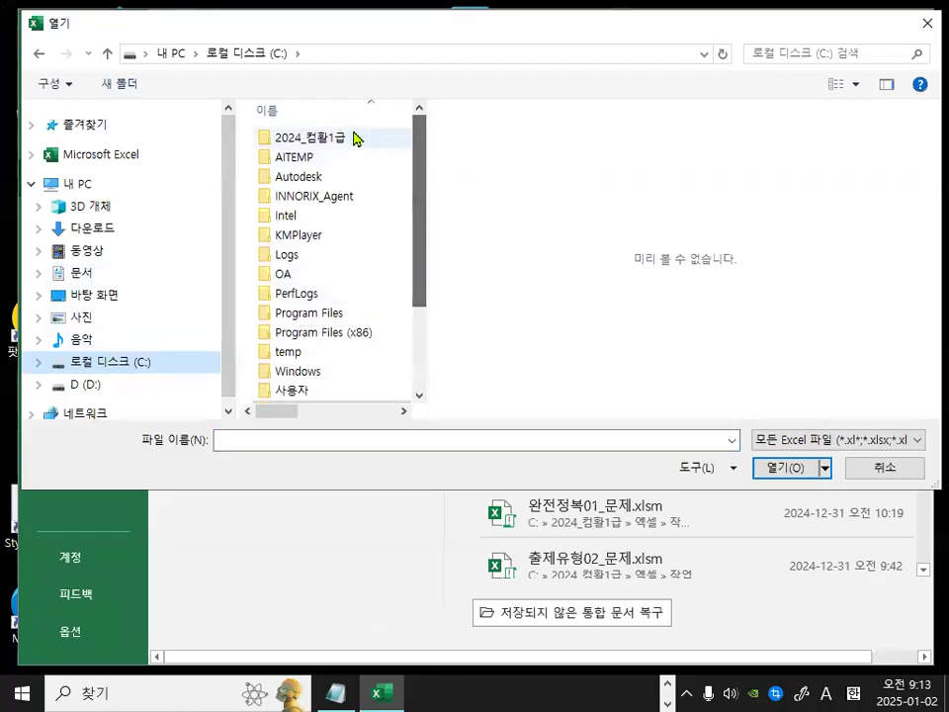
pyautogui.hotkey('ctrl', '1')
pyautogui.click(351, 135)
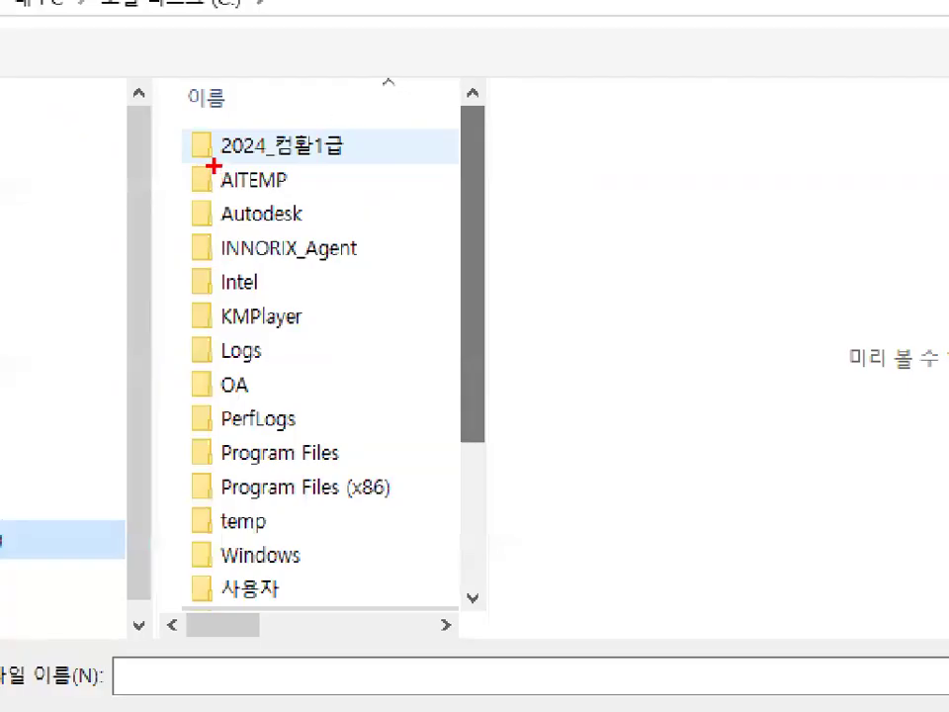
pyautogui.moveTo(213, 166); pyautogui.dragTo(371, 165)
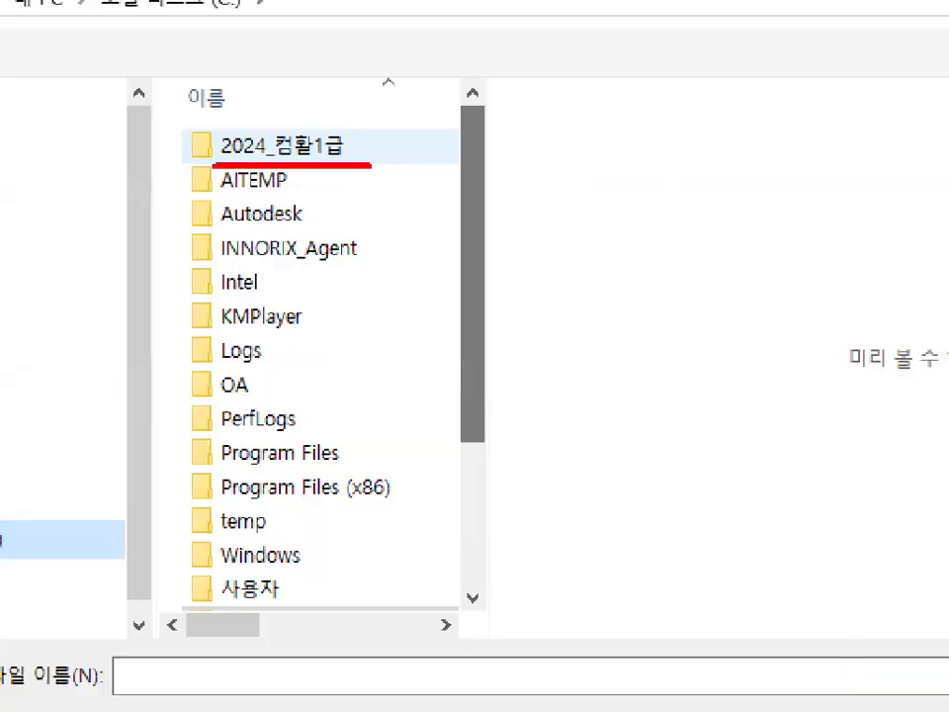
pyautogui.press('Escape')
# Open 출제유형03-1_문제.xlsm from the 2024_컴활1급 > 엑셀 > 작업파일 > 1장_출제유형03 folder.
pyautogui.doubleClick(318, 138)
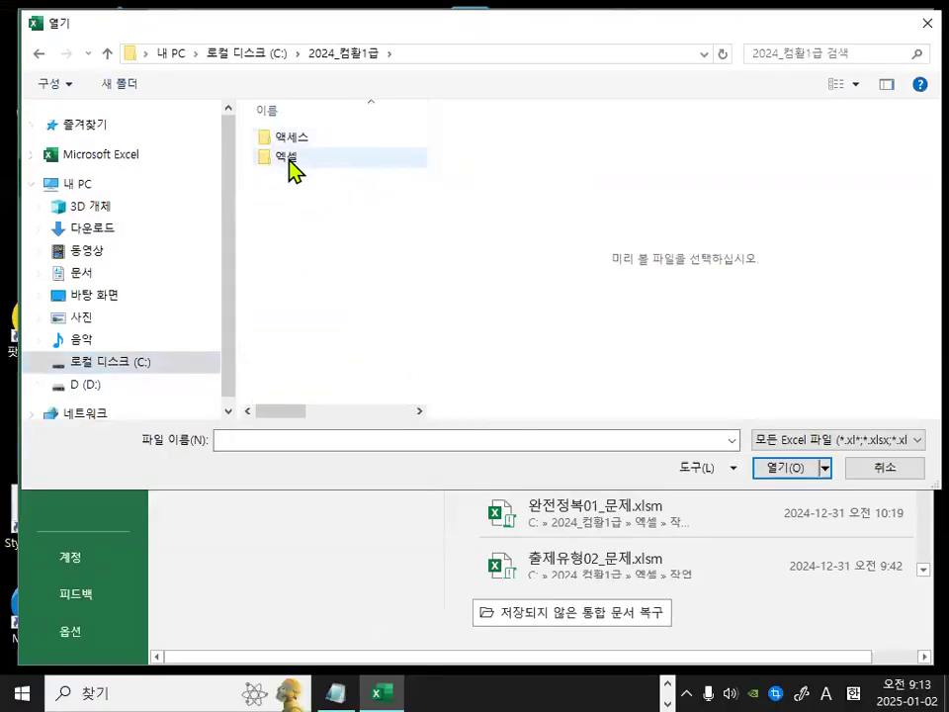
pyautogui.doubleClick(289, 158)
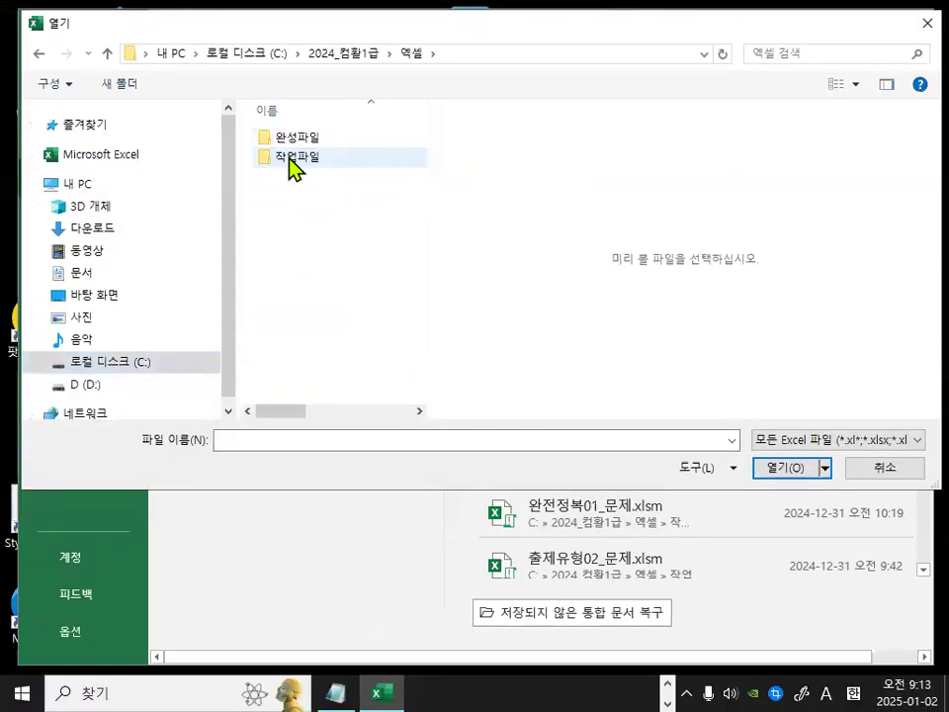
pyautogui.doubleClick(290, 158)
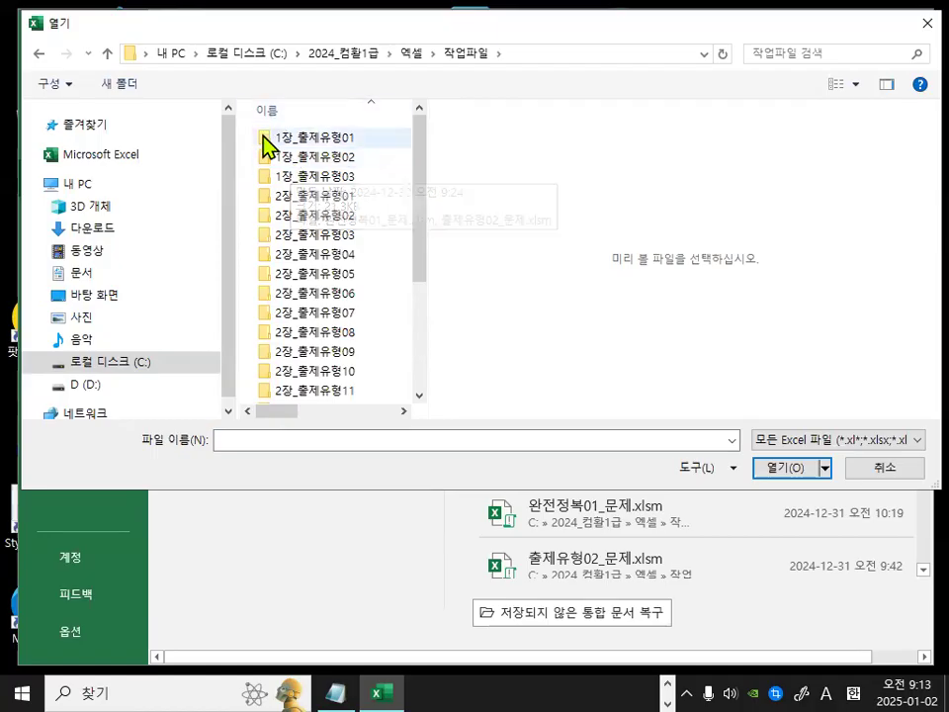
pyautogui.doubleClick(314, 178)
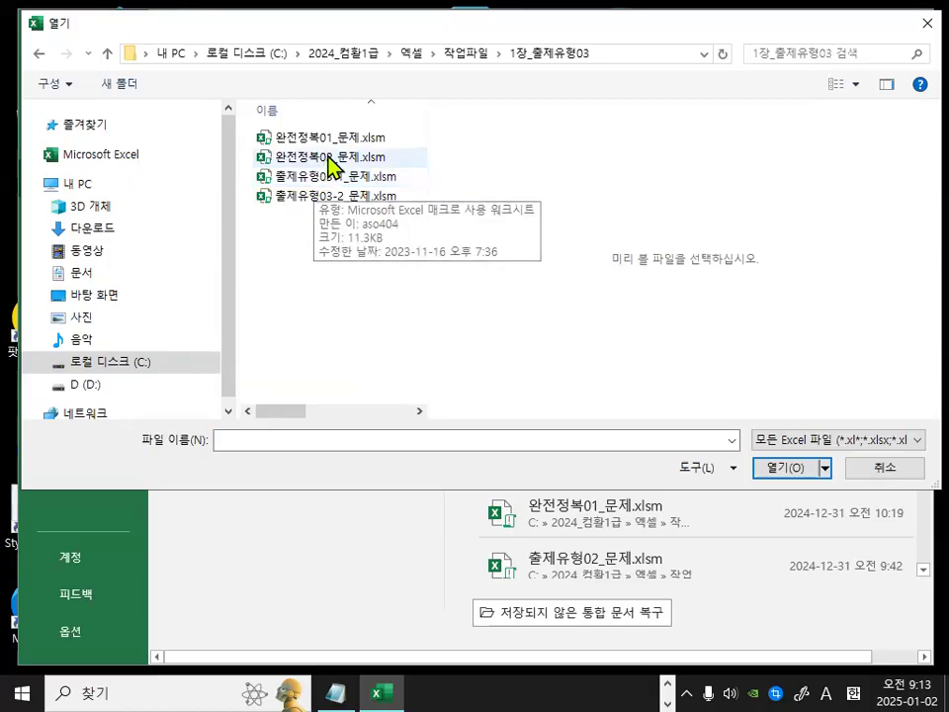
pyautogui.doubleClick(322, 179)
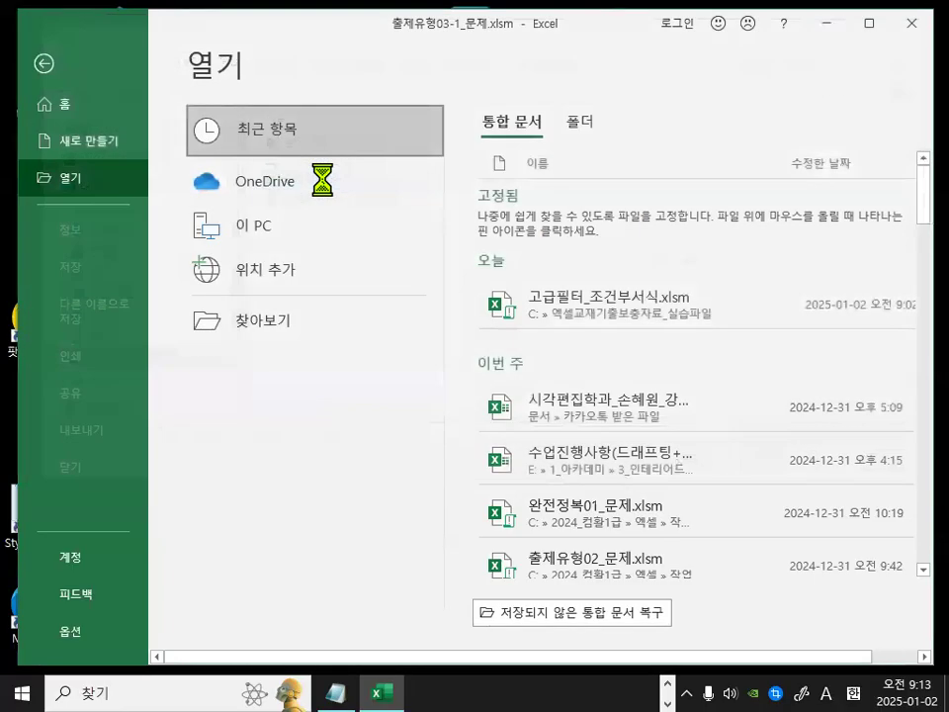
pyautogui.scroll(3, 247, 296)
pyautogui.scroll(2, 247, 297)
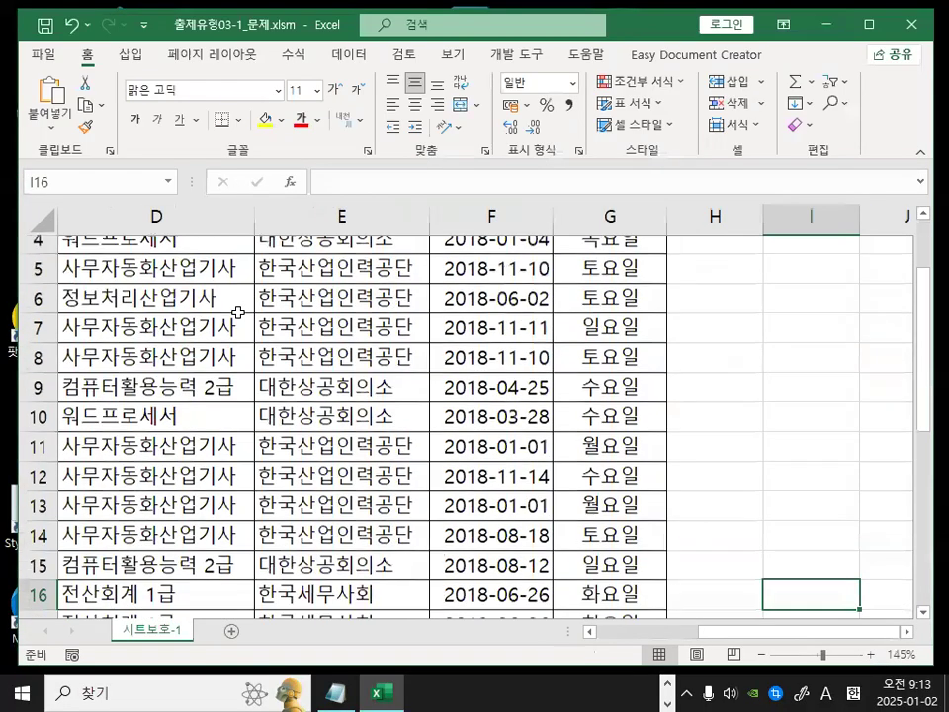
# Switch to the notes and review the 03 section on sheet protection and page layout question types.
pyautogui.click(336, 692)
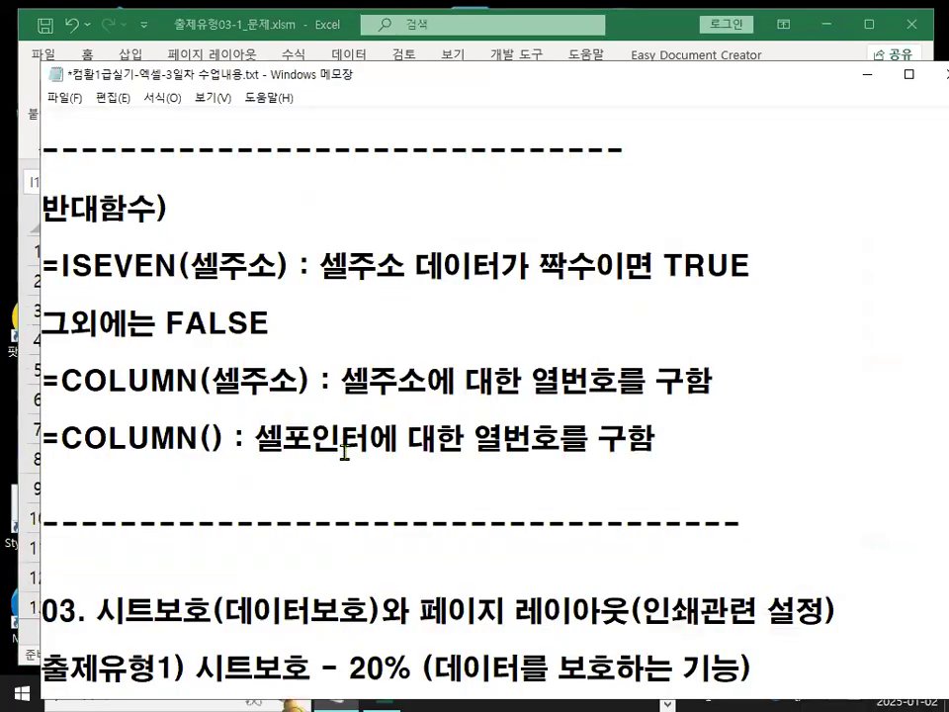
pyautogui.scroll(-2, 346, 450)
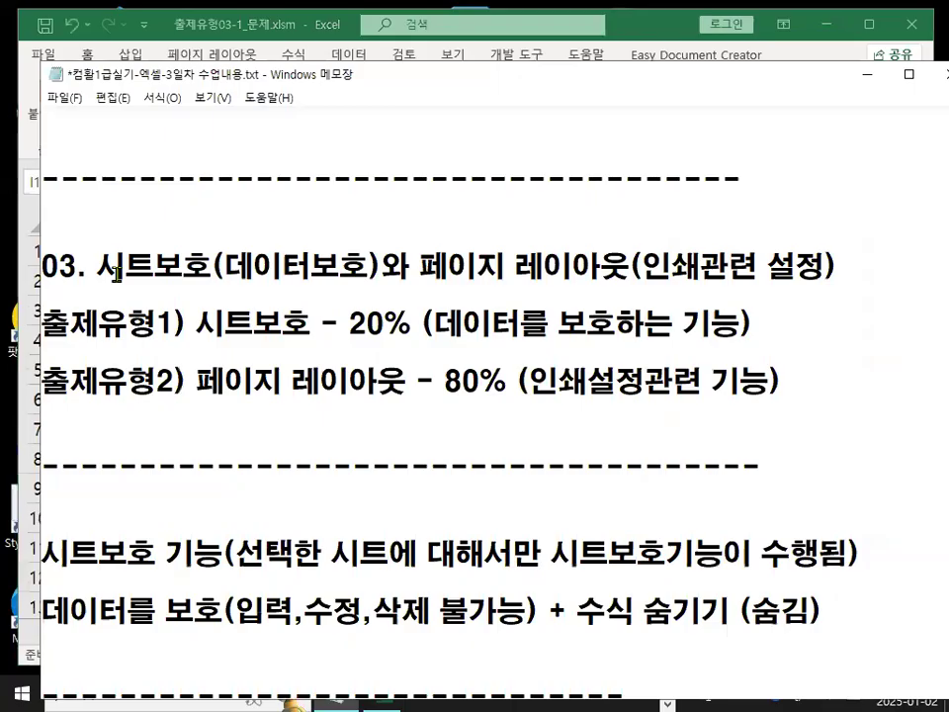
pyautogui.moveTo(106, 258); pyautogui.dragTo(200, 258)
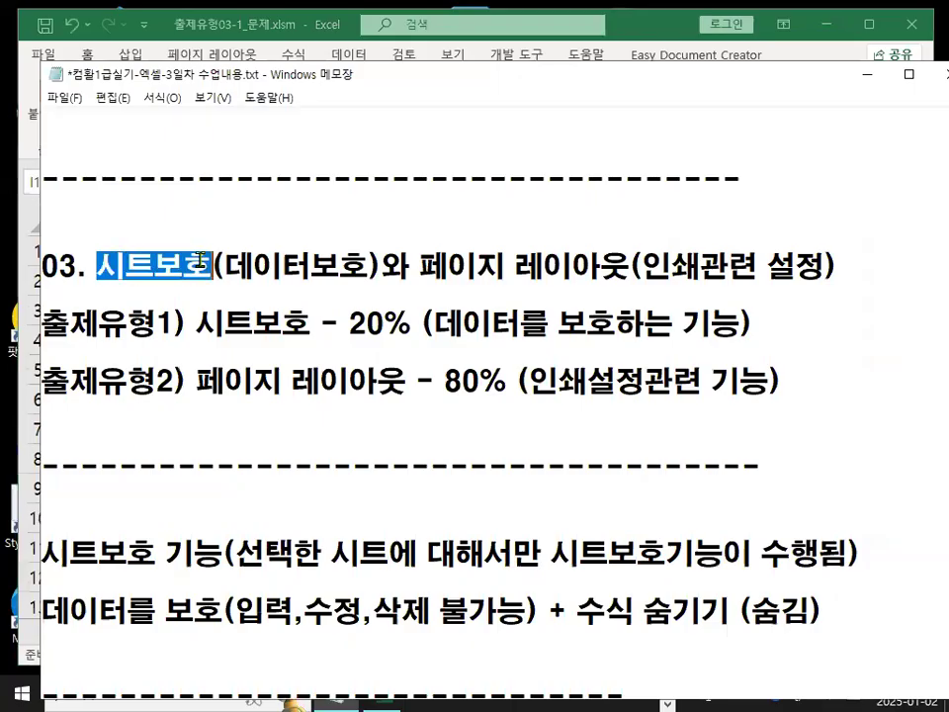
pyautogui.moveTo(420, 265); pyautogui.dragTo(614, 263)
pyautogui.click(418, 329)
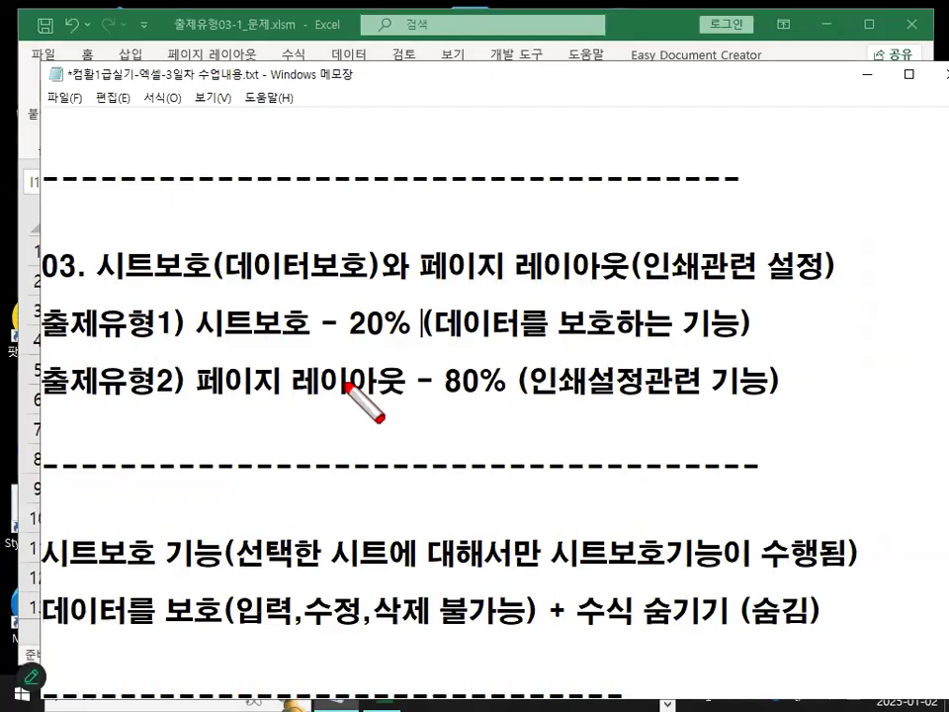
pyautogui.moveTo(187, 343); pyautogui.dragTo(408, 344)
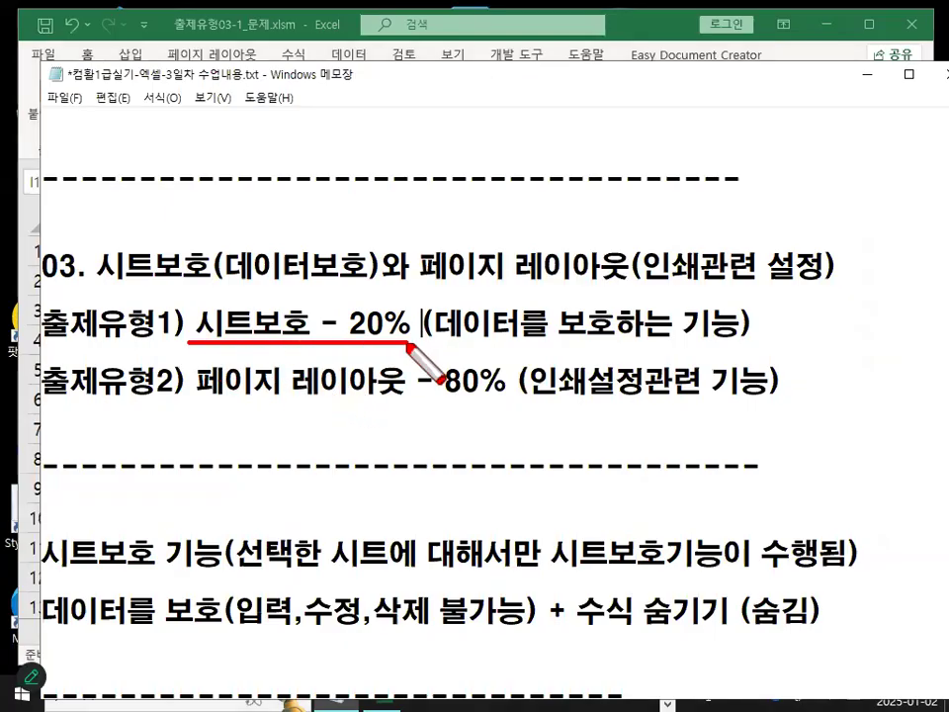
pyautogui.moveTo(187, 401); pyautogui.dragTo(536, 398)
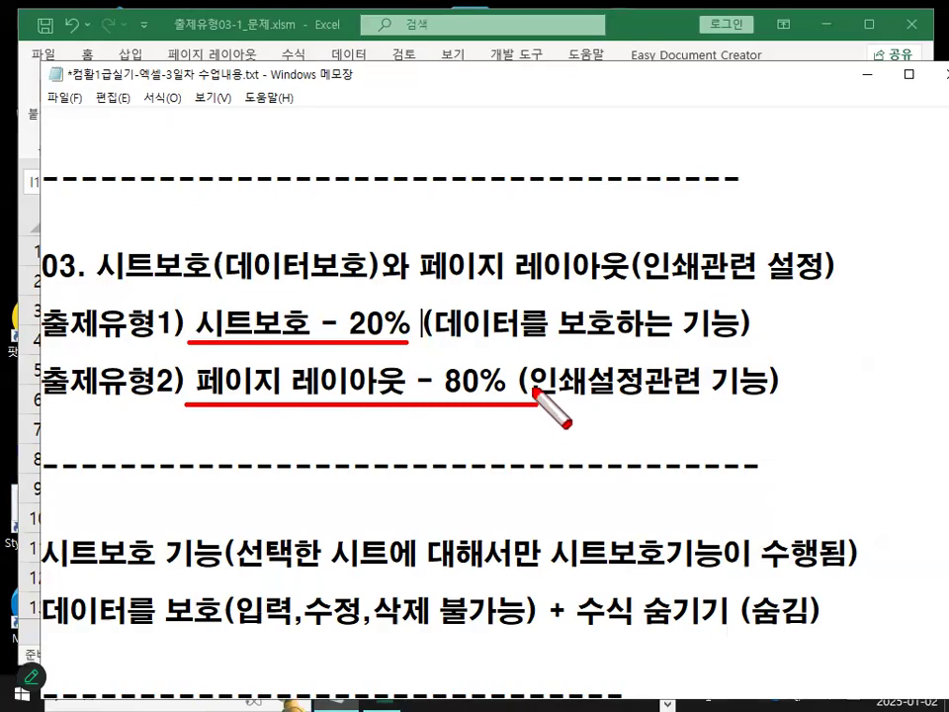
pyautogui.moveTo(114, 381); pyautogui.dragTo(134, 376)
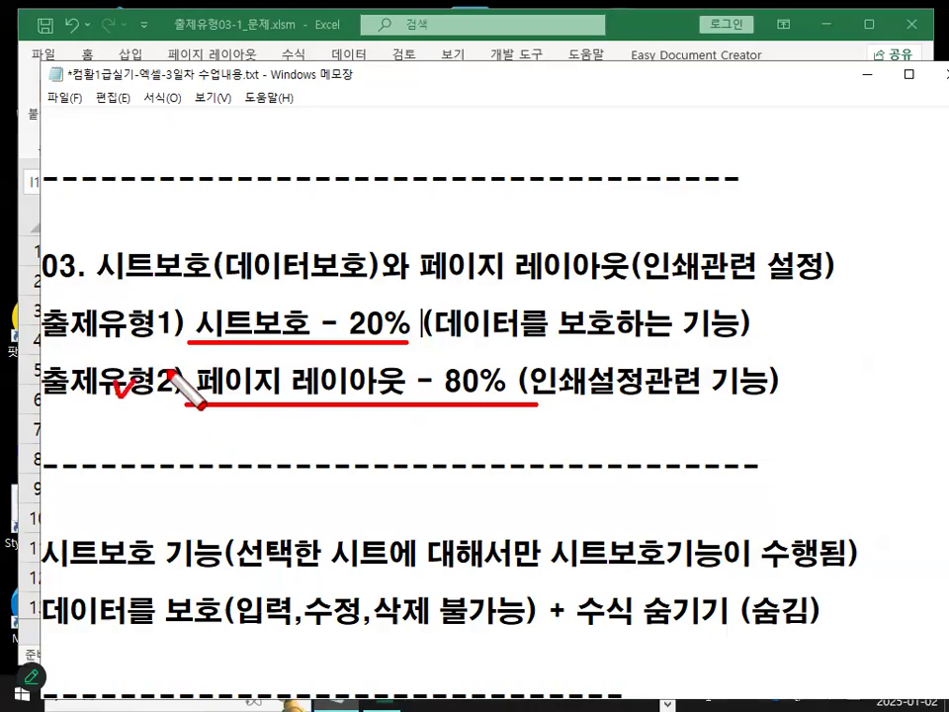
pyautogui.moveTo(211, 301); pyautogui.dragTo(241, 287)
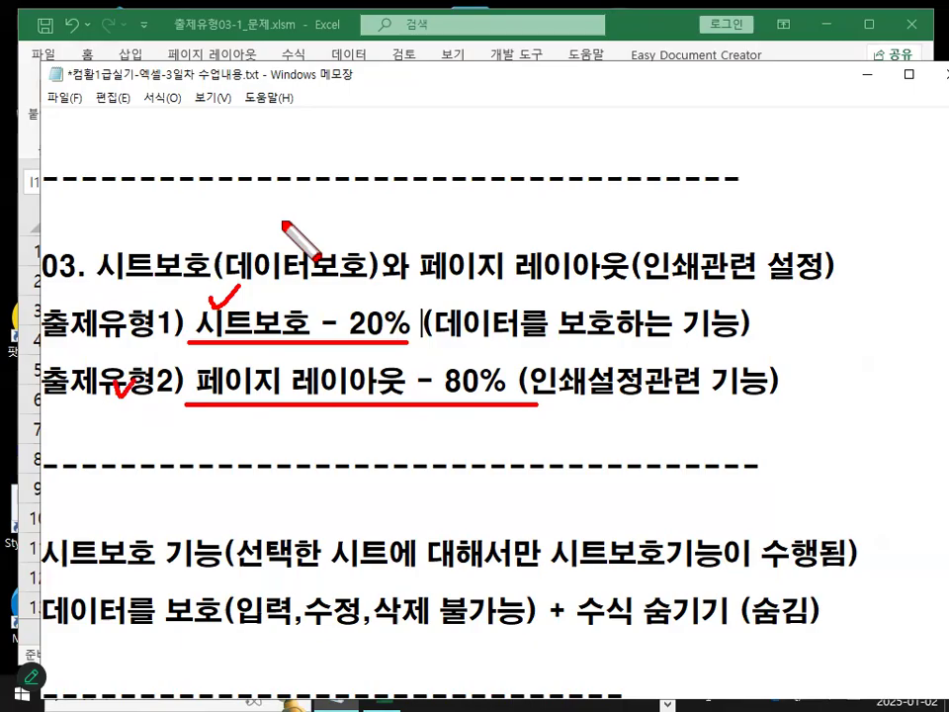
pyautogui.press('Escape')
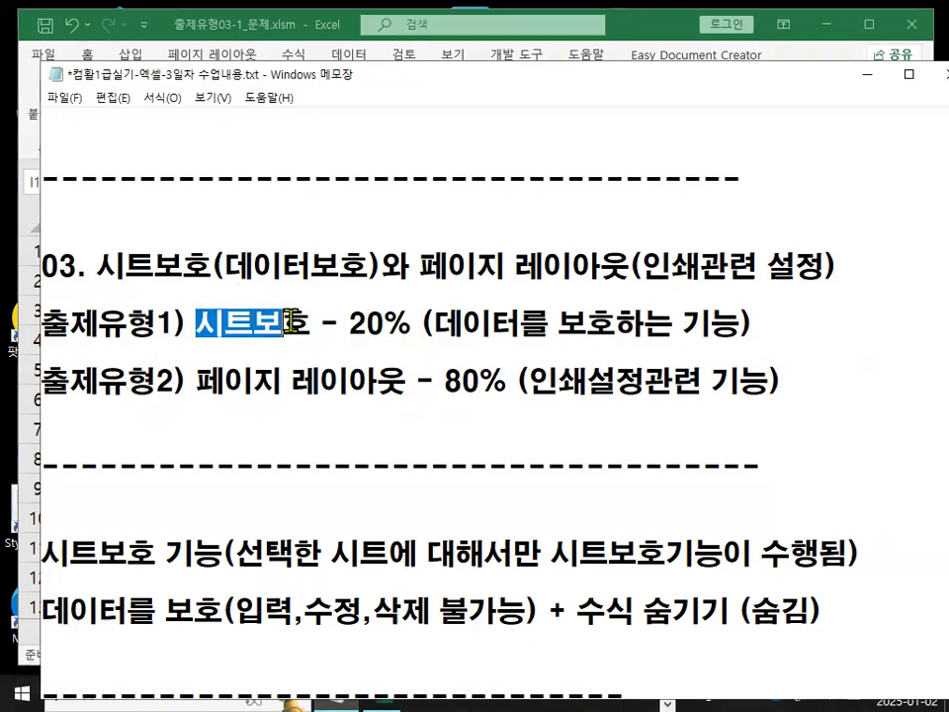
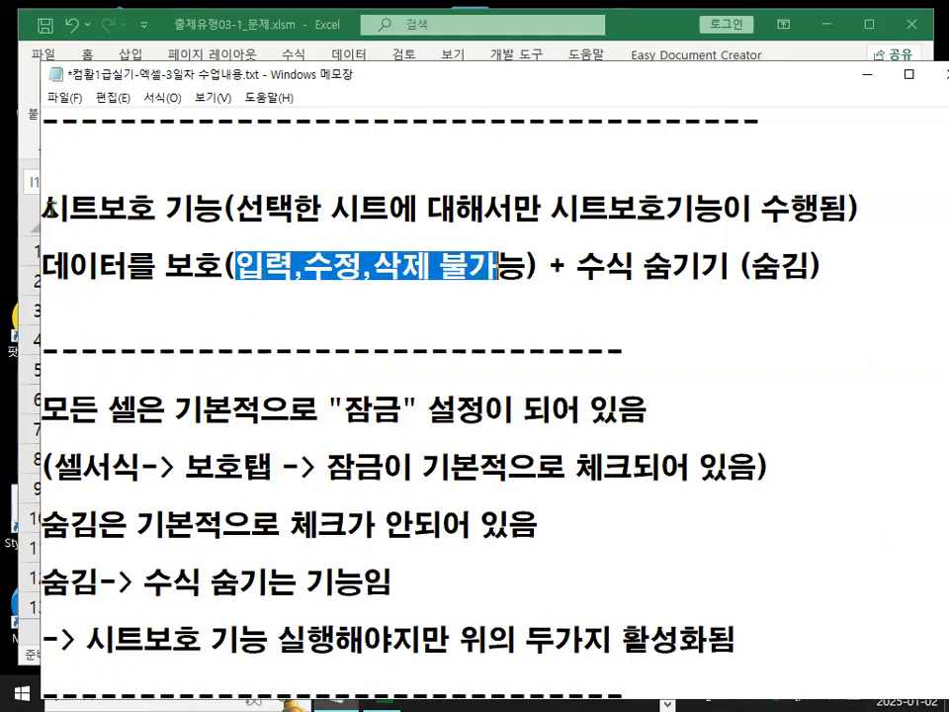
# Review the notes explaining what sheet protection does and the default Locked and Hidden cell settings.
pyautogui.moveTo(40, 209); pyautogui.dragTo(128, 208)
pyautogui.moveTo(340, 410); pyautogui.dragTo(399, 411)
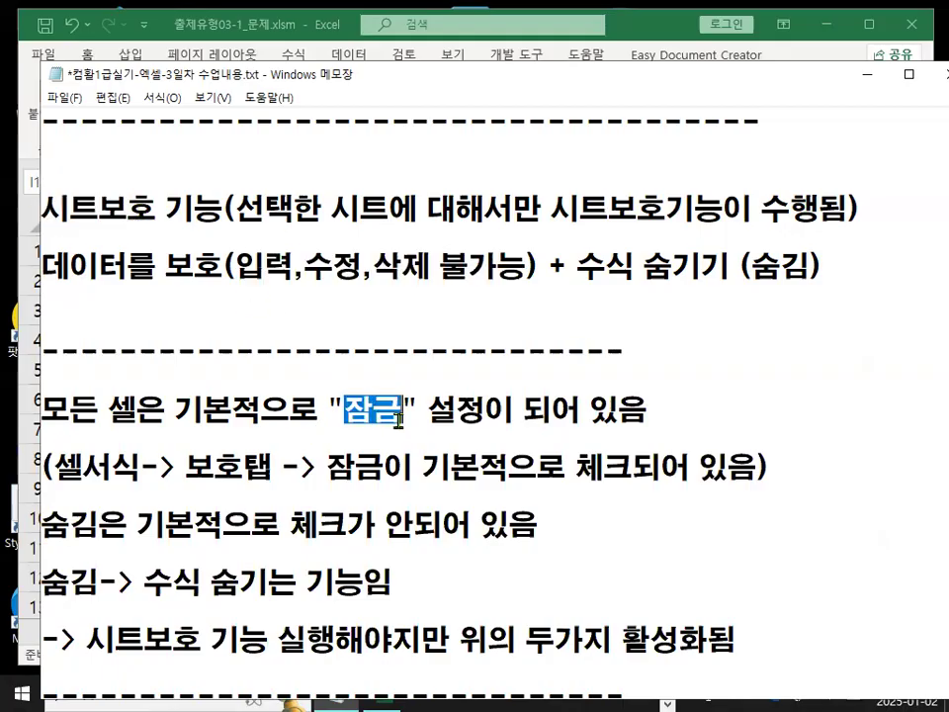
pyautogui.moveTo(194, 267); pyautogui.dragTo(512, 272)
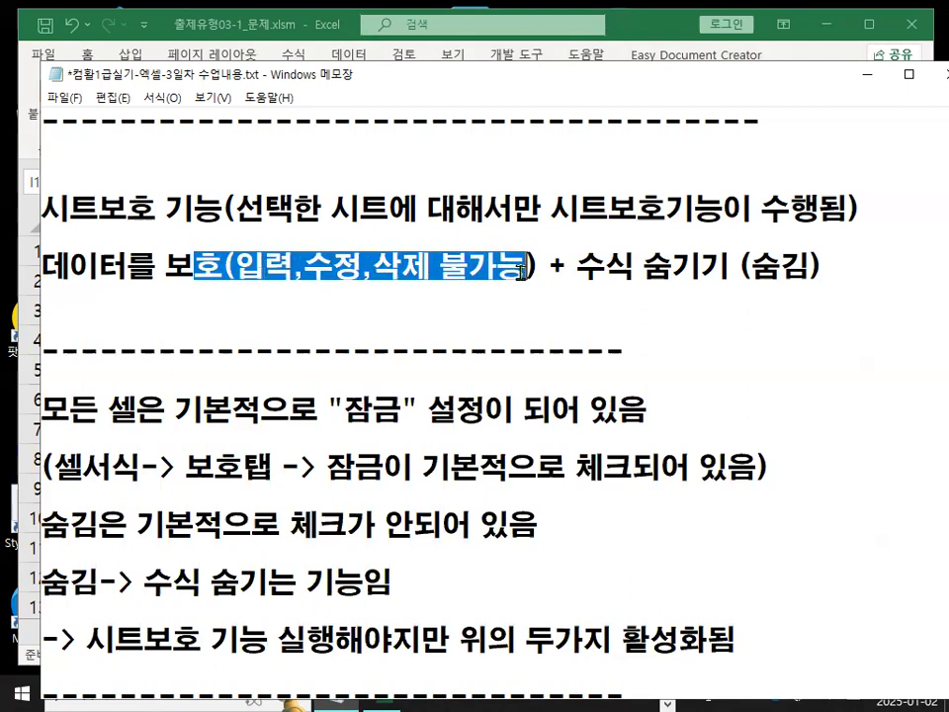
pyautogui.moveTo(344, 409); pyautogui.dragTo(393, 406)
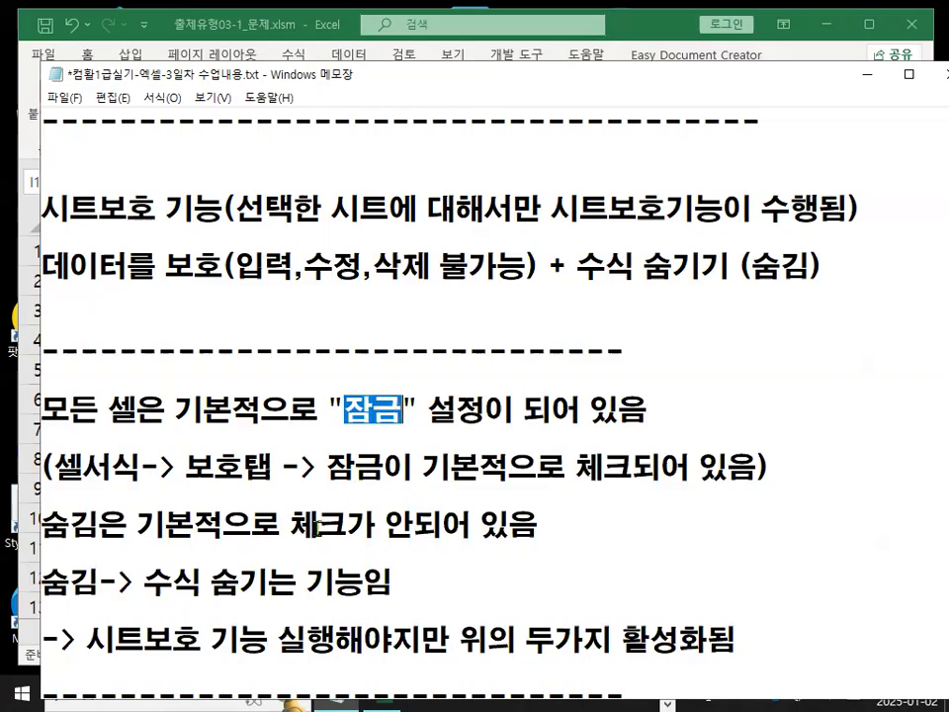
pyautogui.moveTo(579, 264); pyautogui.dragTo(824, 267)
pyautogui.moveTo(98, 265); pyautogui.dragTo(845, 265)
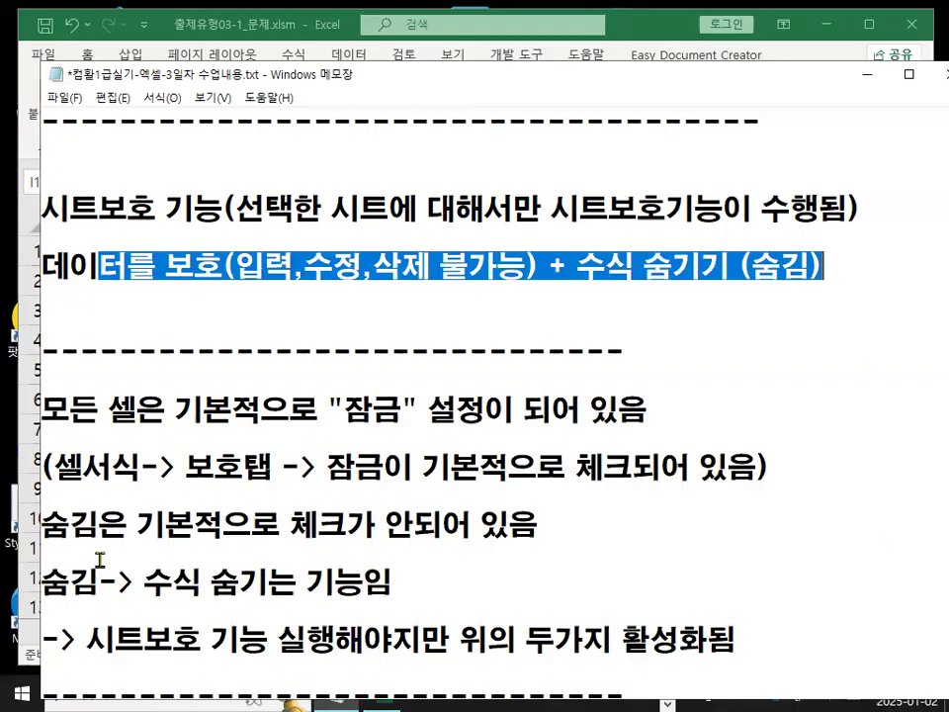
pyautogui.scroll(-1, 98, 559)
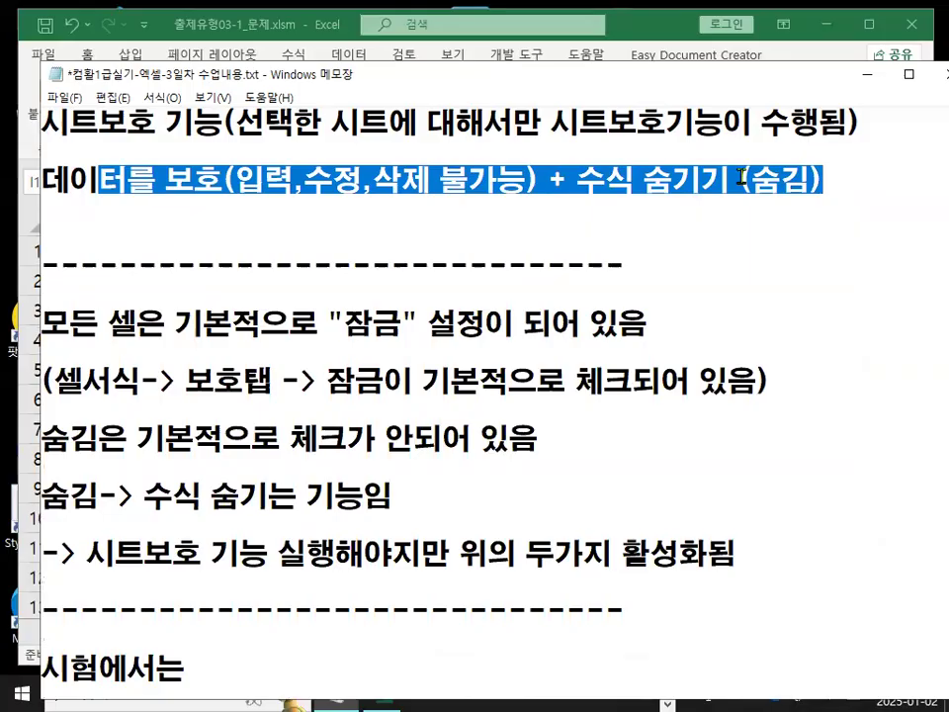
pyautogui.moveTo(741, 176); pyautogui.dragTo(810, 178)
pyautogui.moveTo(136, 442); pyautogui.dragTo(541, 439)
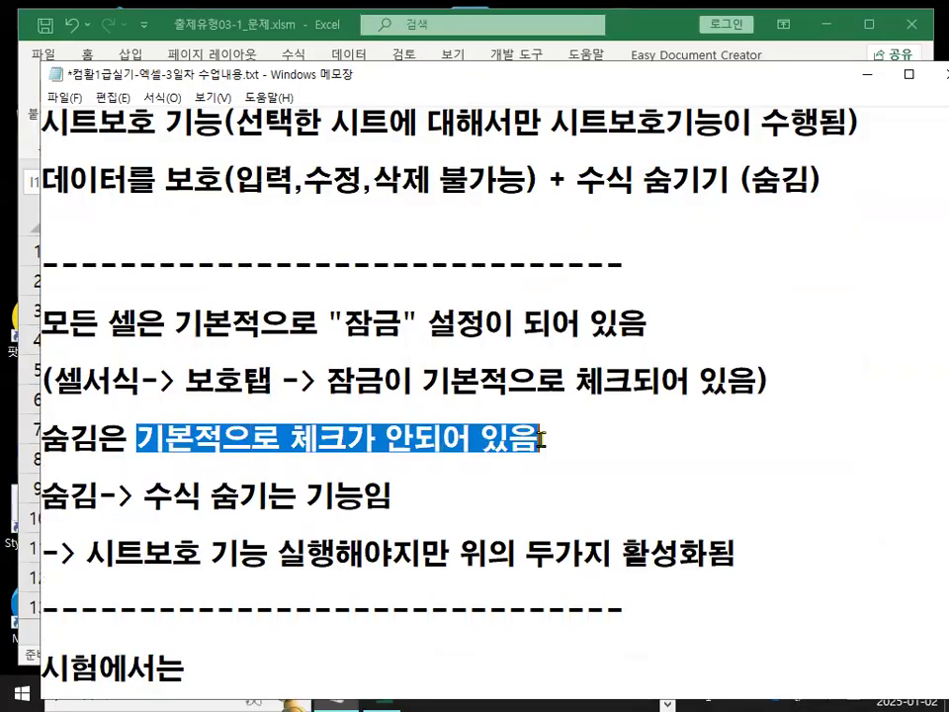
pyautogui.moveTo(327, 383); pyautogui.dragTo(630, 388)
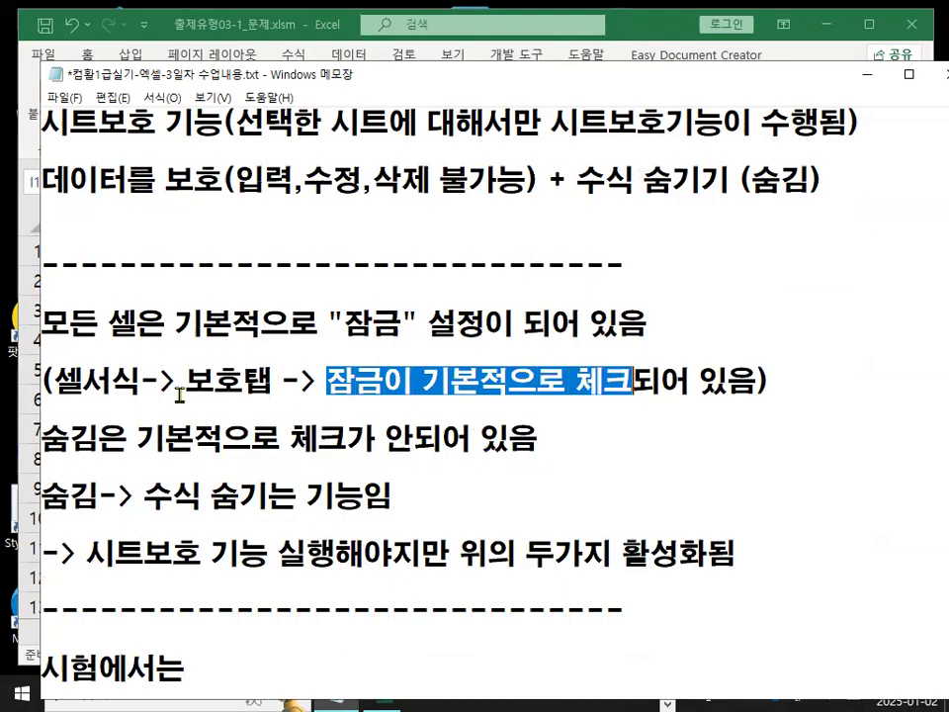
pyautogui.moveTo(46, 383); pyautogui.dragTo(87, 382)
pyautogui.moveTo(158, 382)
pyautogui.mouseDown()
pyautogui.moveTo(277, 381)
pyautogui.moveTo(197, 368)
pyautogui.moveTo(260, 373)
pyautogui.mouseUp()
pyautogui.click(280, 382)
pyautogui.hotkey('ctrl', '2')
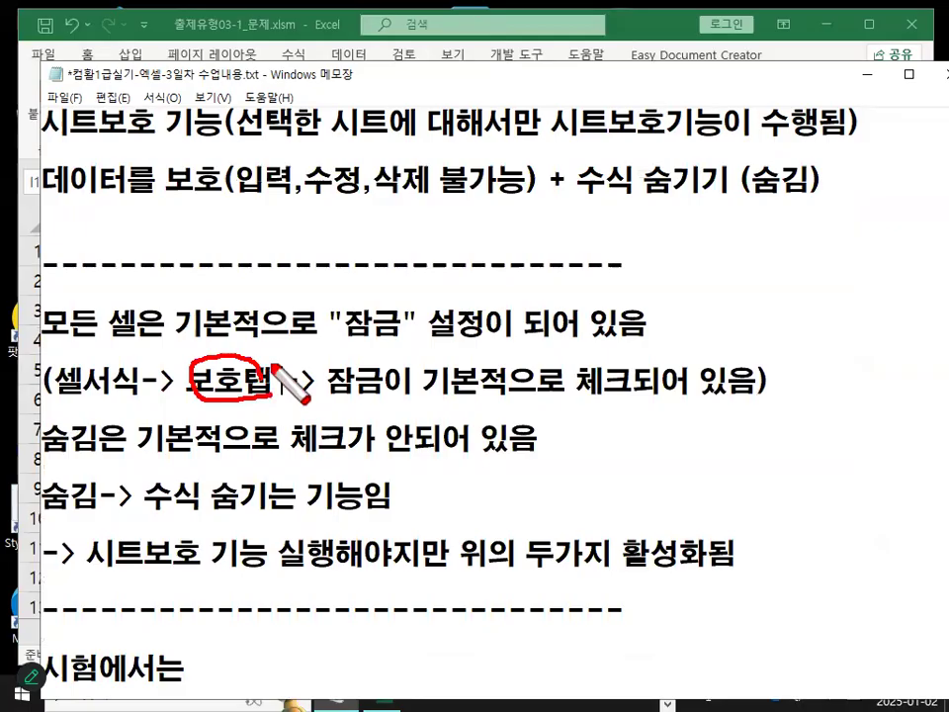
pyautogui.press('Escape')
pyautogui.moveTo(327, 381); pyautogui.dragTo(385, 382)
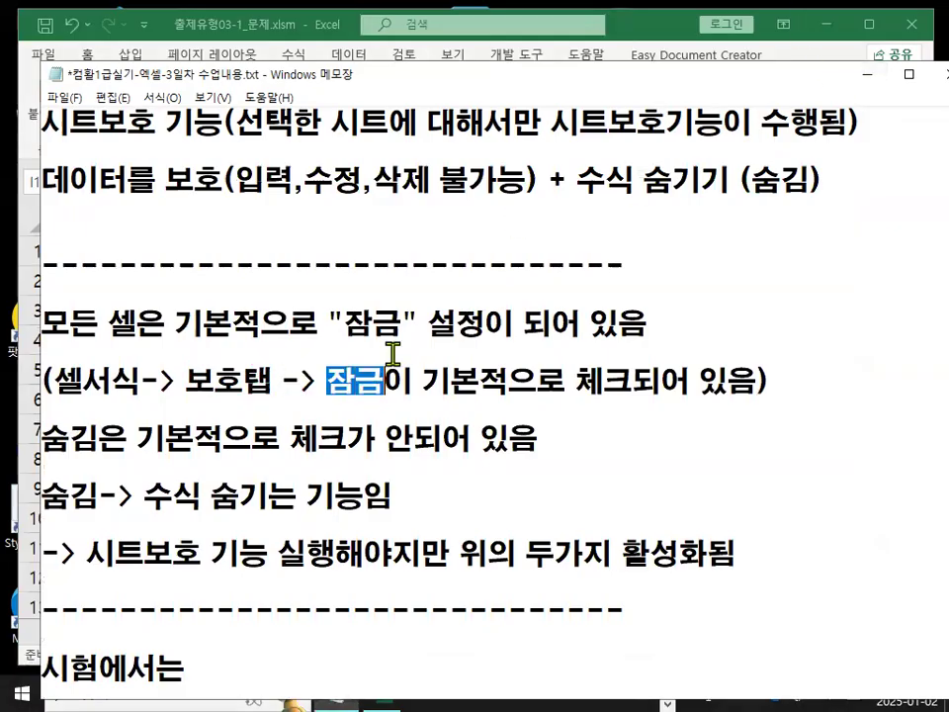
# Return to the workbook, select the whole sheet and open Format Cells to view its protection options.
pyautogui.click(863, 77)
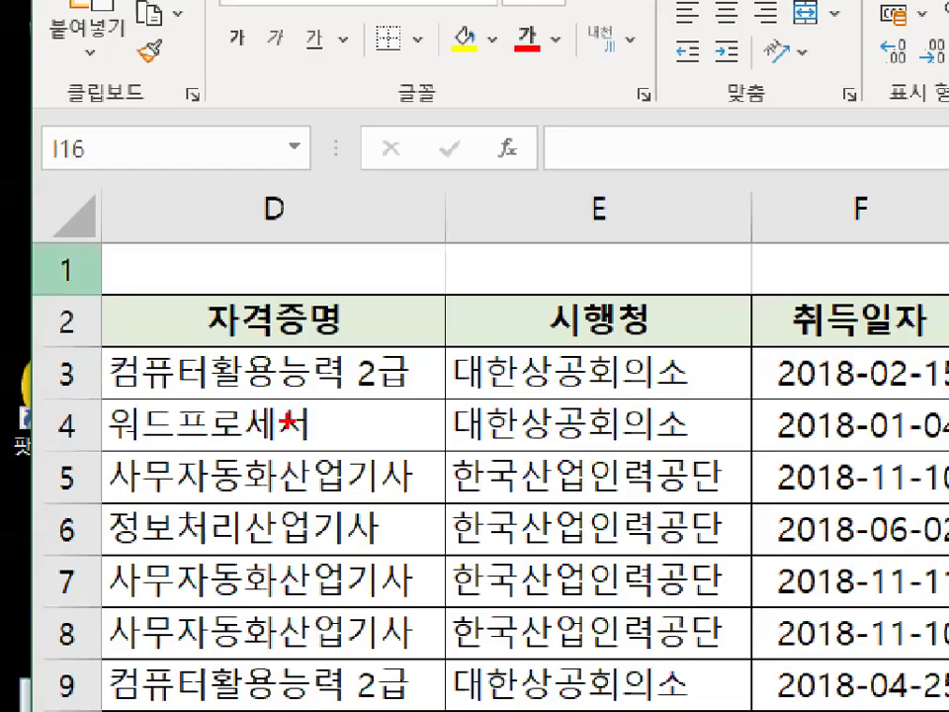
pyautogui.moveTo(288, 422); pyautogui.dragTo(346, 400)
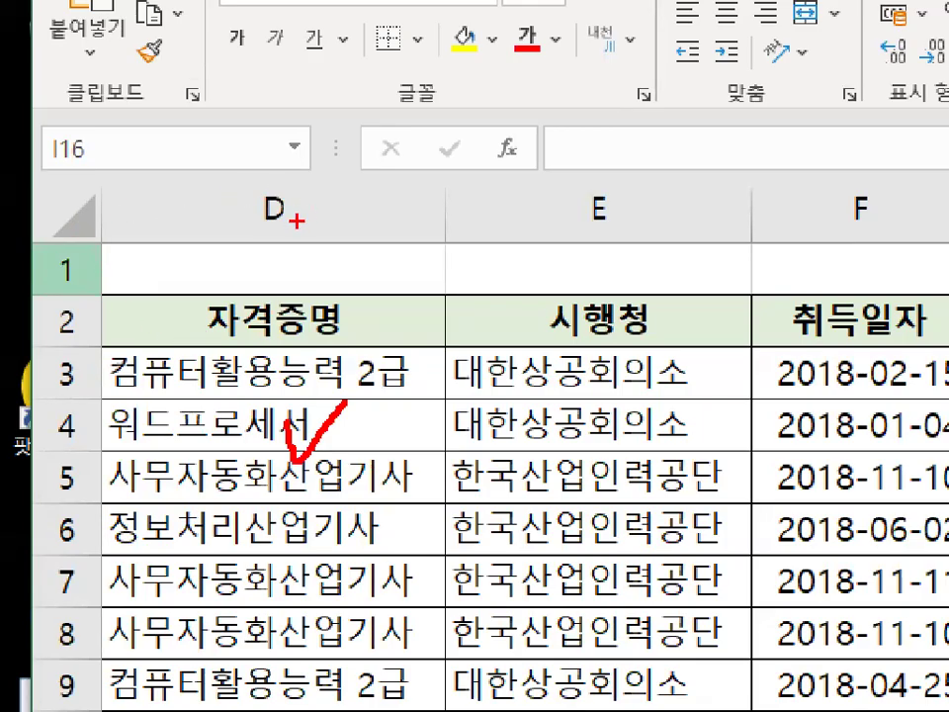
pyautogui.moveTo(292, 224); pyautogui.dragTo(282, 220)
pyautogui.moveTo(86, 287)
pyautogui.mouseDown()
pyautogui.moveTo(58, 286)
pyautogui.moveTo(81, 282)
pyautogui.mouseUp()
pyautogui.moveTo(98, 232)
pyautogui.mouseDown()
pyautogui.moveTo(54, 234)
pyautogui.moveTo(67, 175)
pyautogui.moveTo(97, 229)
pyautogui.mouseUp()
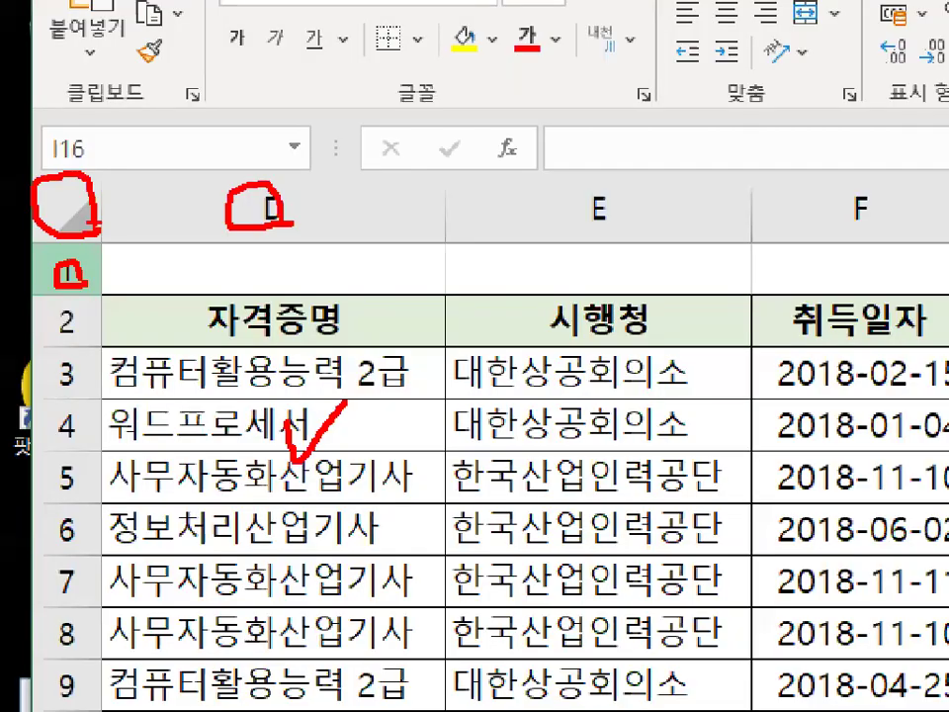
pyautogui.press('Escape')
pyautogui.click(75, 210)
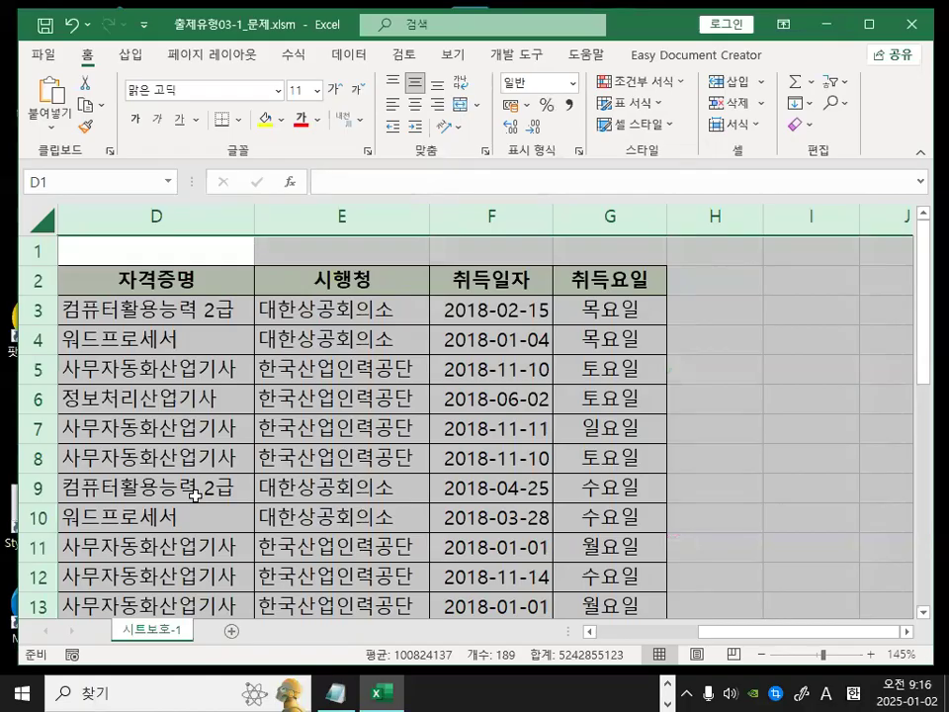
pyautogui.hotkey('ctrl', '1')
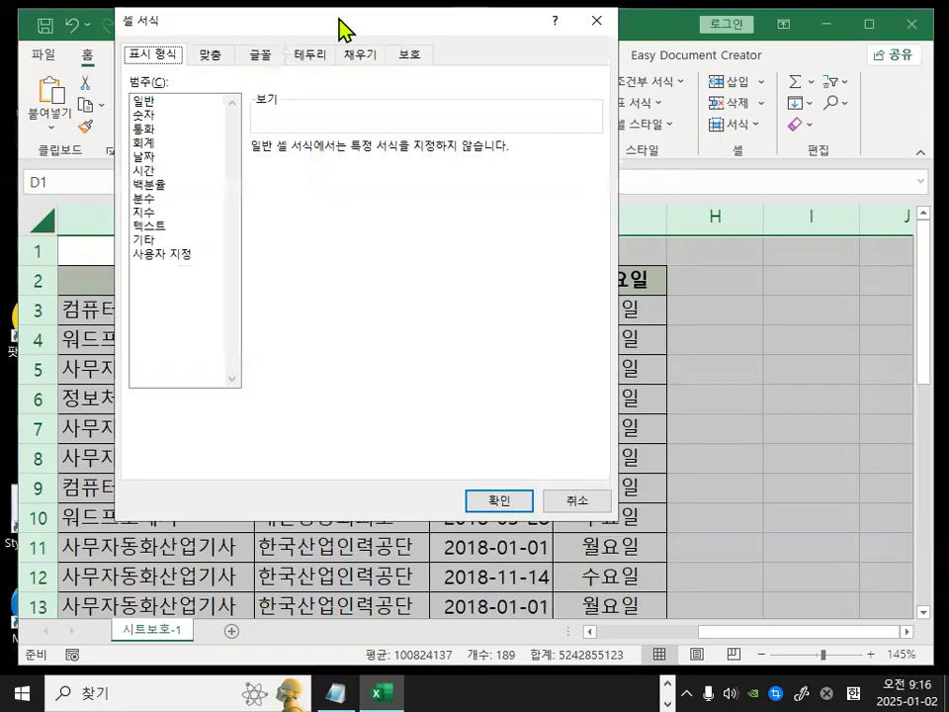
pyautogui.moveTo(341, 35); pyautogui.dragTo(406, 265)
pyautogui.click(483, 289)
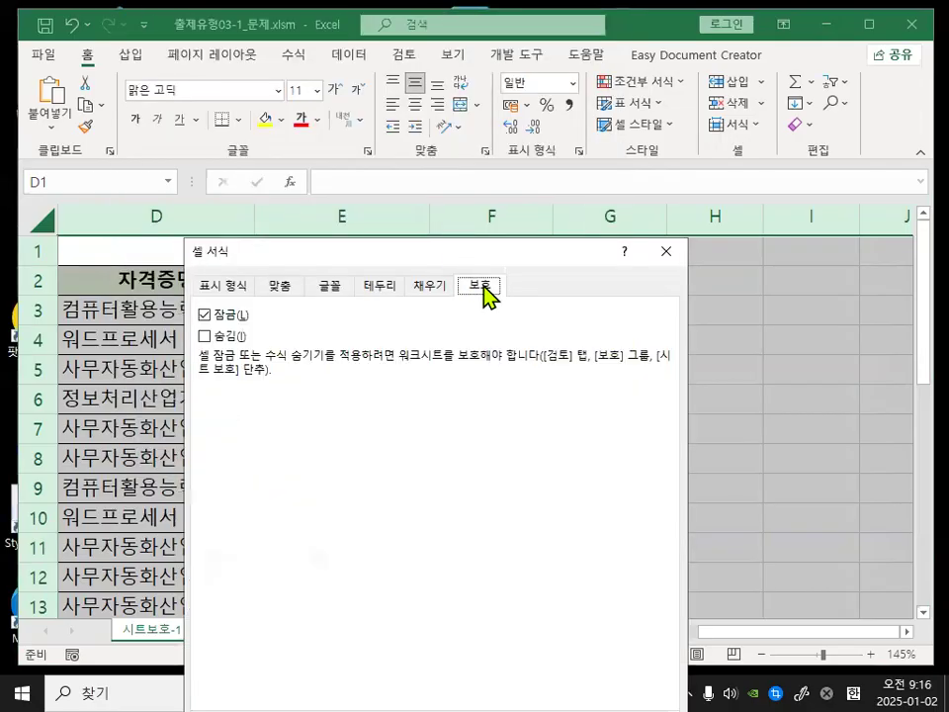
# Examine the Locked and Hidden options on the protection page, then close Format Cells without changes.
pyautogui.moveTo(499, 292)
pyautogui.mouseDown()
pyautogui.moveTo(510, 298)
pyautogui.moveTo(497, 253)
pyautogui.mouseUp()
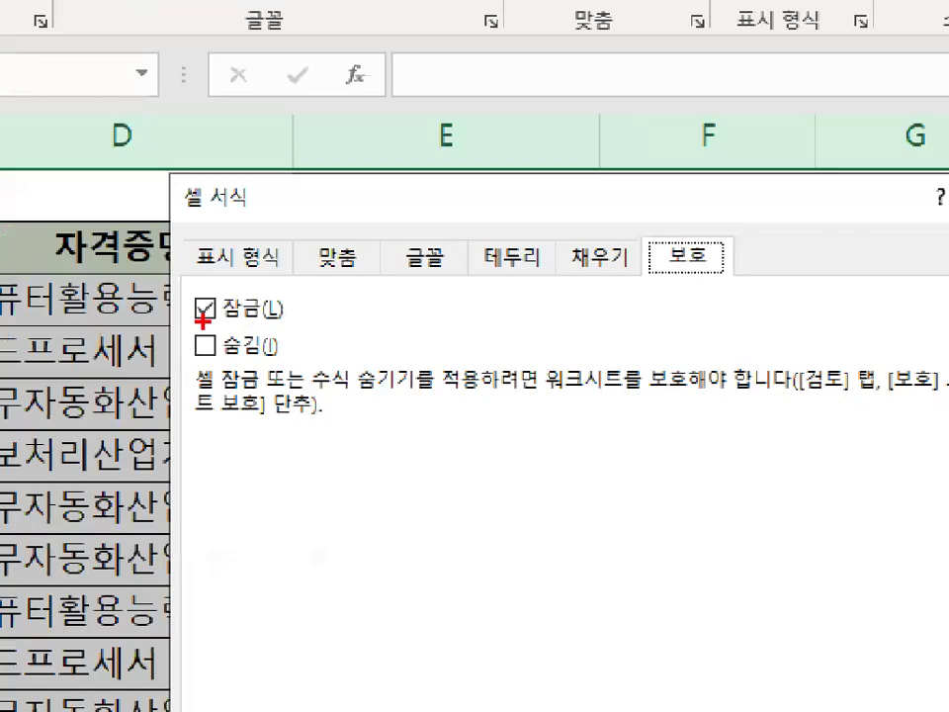
pyautogui.moveTo(17, 324)
pyautogui.mouseDown()
pyautogui.moveTo(2, 357)
pyautogui.moveTo(17, 314)
pyautogui.mouseUp()
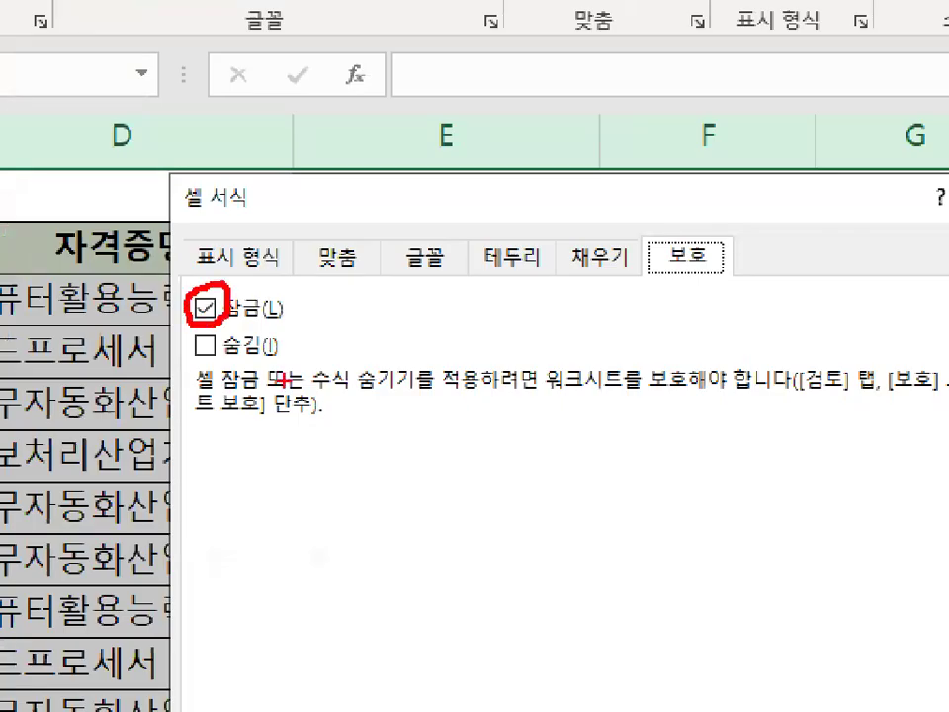
pyautogui.moveTo(196, 383); pyautogui.dragTo(400, 392)
pyautogui.moveTo(476, 381)
pyautogui.mouseDown()
pyautogui.moveTo(463, 397)
pyautogui.moveTo(484, 391)
pyautogui.mouseUp()
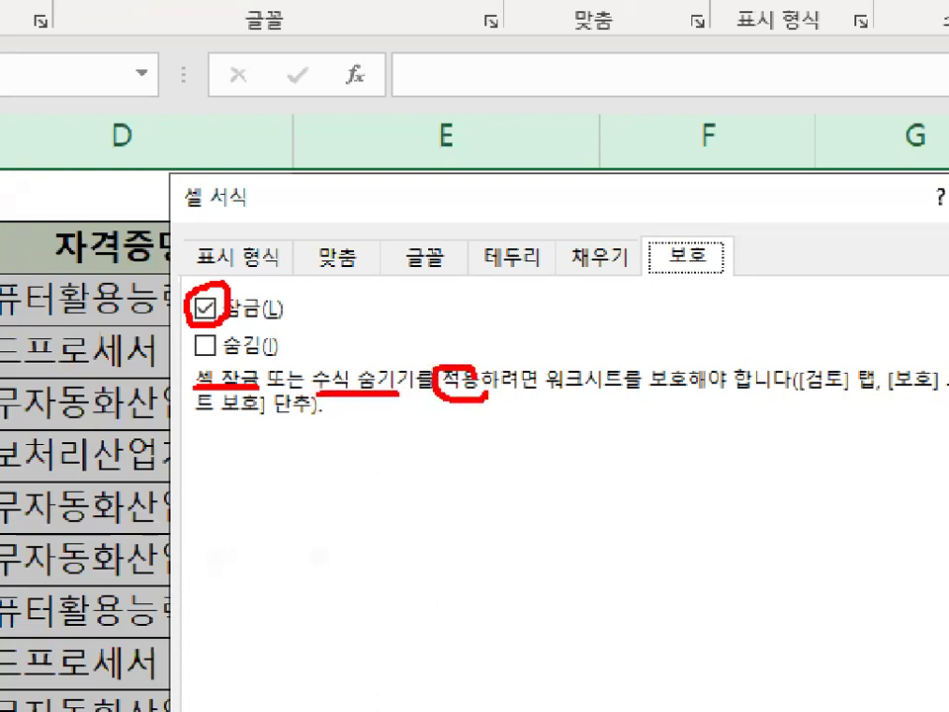
pyautogui.moveTo(855, 383)
pyautogui.mouseDown()
pyautogui.moveTo(789, 391)
pyautogui.moveTo(821, 389)
pyautogui.mouseUp()
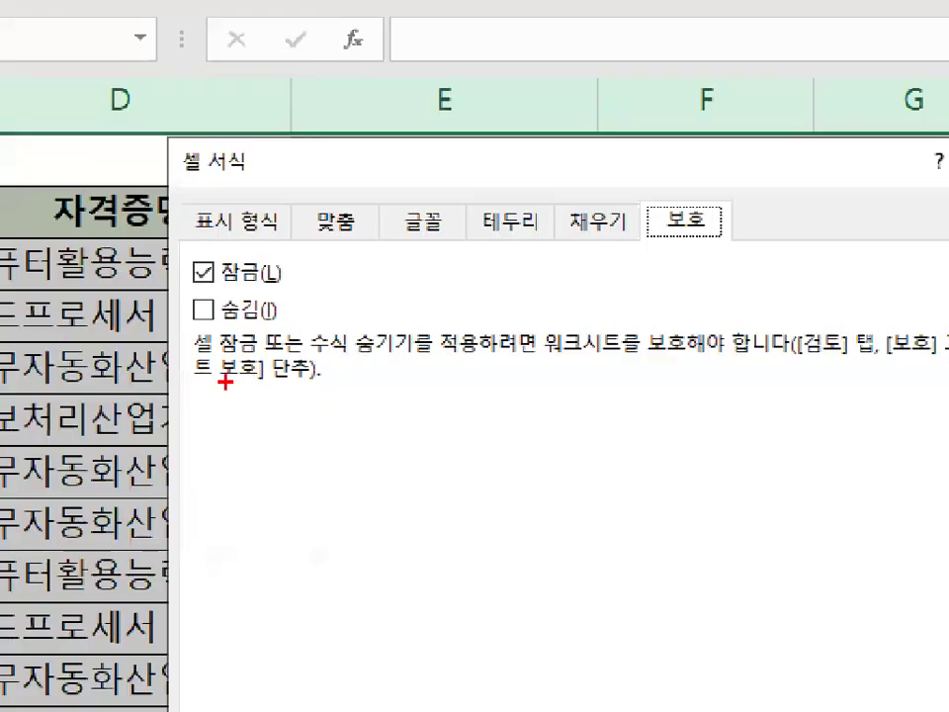
pyautogui.moveTo(209, 387); pyautogui.dragTo(283, 388)
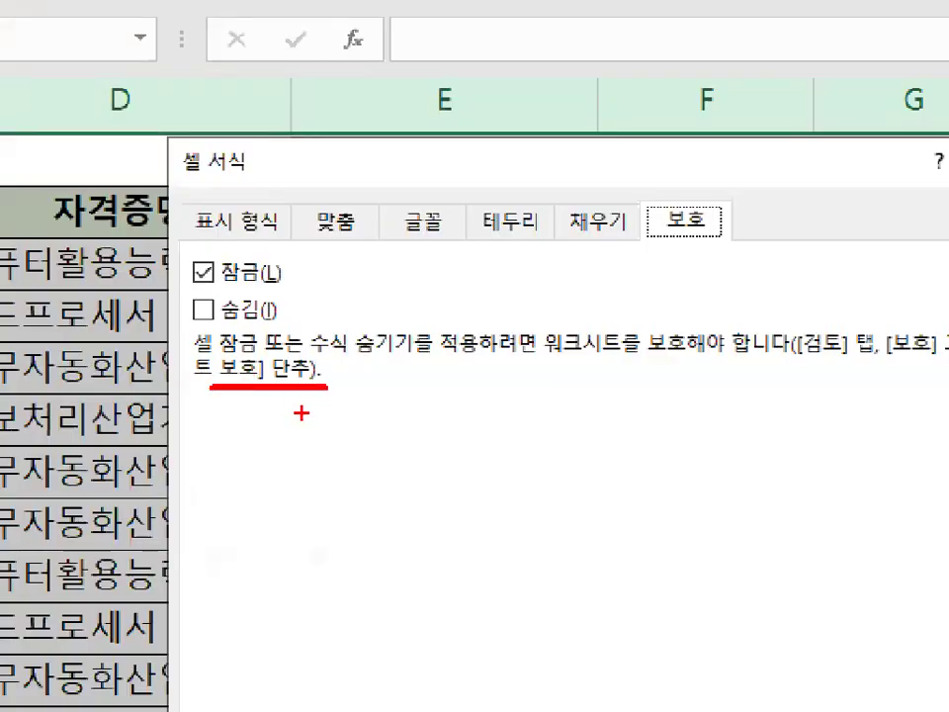
pyautogui.moveTo(250, 276)
pyautogui.mouseDown()
pyautogui.moveTo(194, 282)
pyautogui.moveTo(229, 271)
pyautogui.mouseUp()
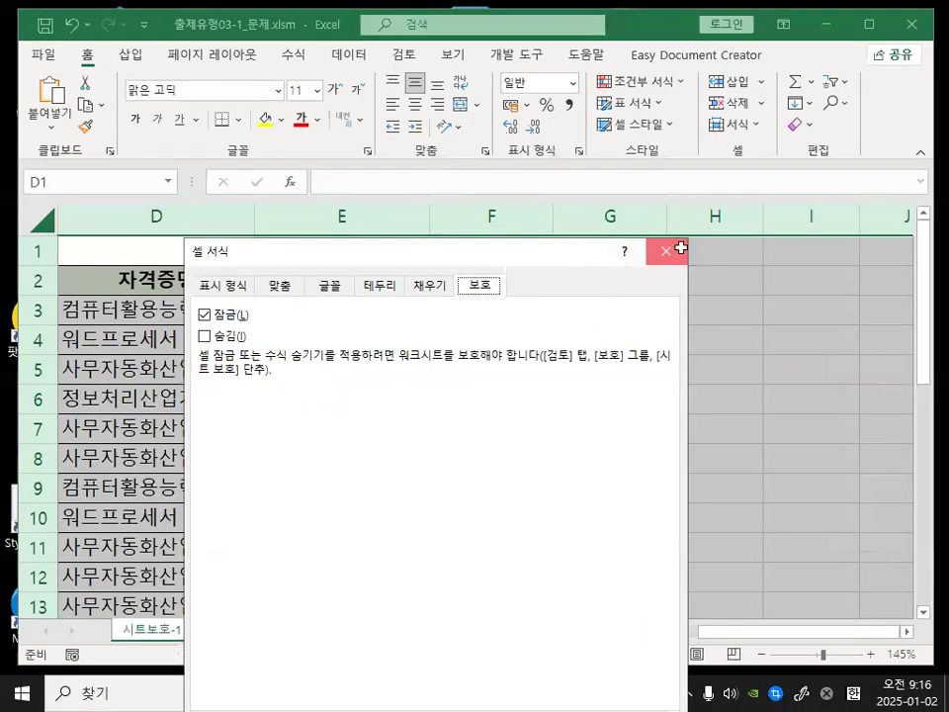
pyautogui.click(679, 248)
pyautogui.click(465, 522)
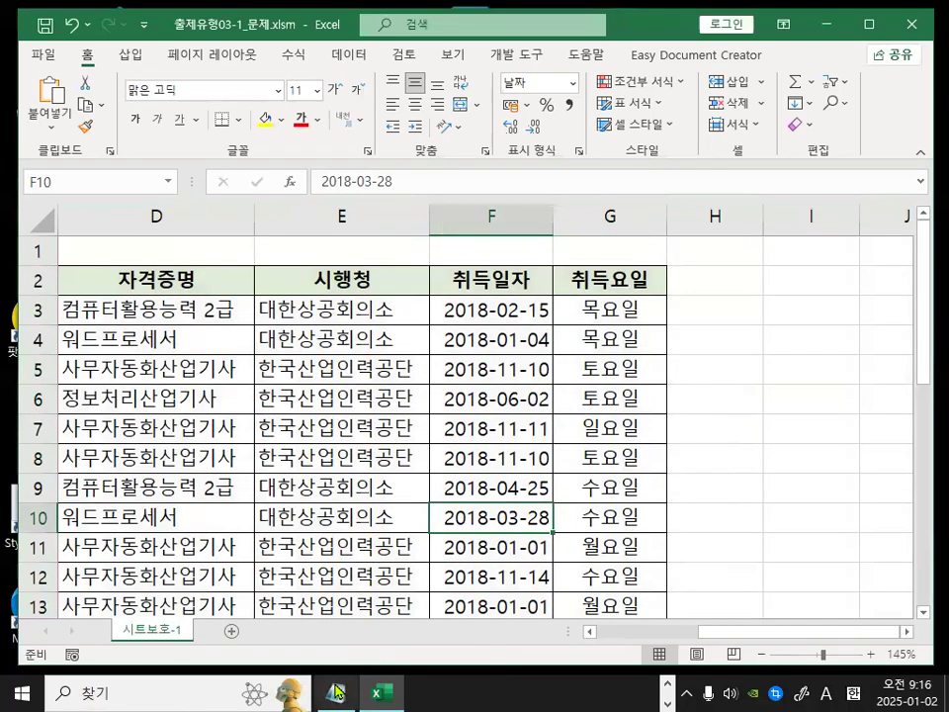
# Switch to the notes and review the exam steps for applying cell locking and formula hiding.
pyautogui.click(338, 692)
pyautogui.scroll(-2, 280, 478)
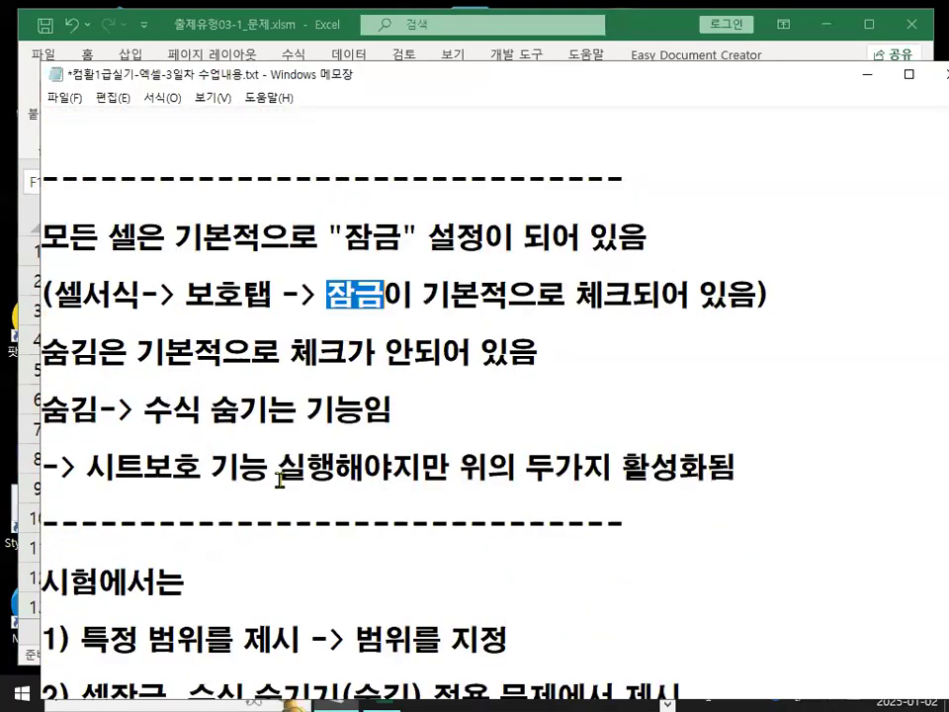
pyautogui.moveTo(81, 466); pyautogui.dragTo(509, 466)
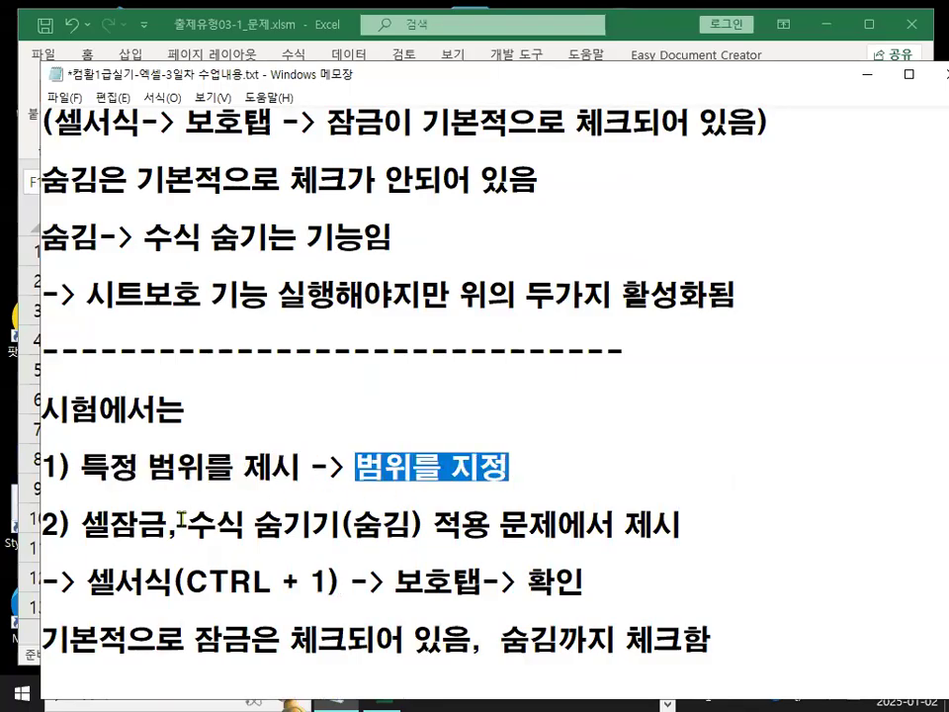
pyautogui.scroll(-1, 178, 538)
pyautogui.click(84, 353)
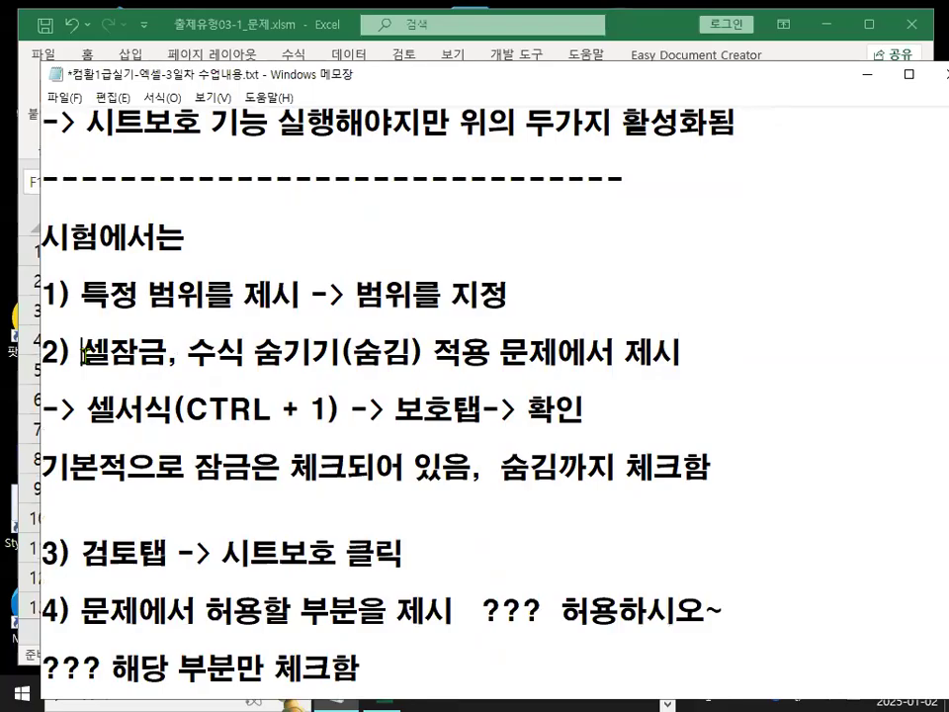
pyautogui.moveTo(96, 357); pyautogui.dragTo(263, 369)
pyautogui.moveTo(460, 355); pyautogui.dragTo(684, 354)
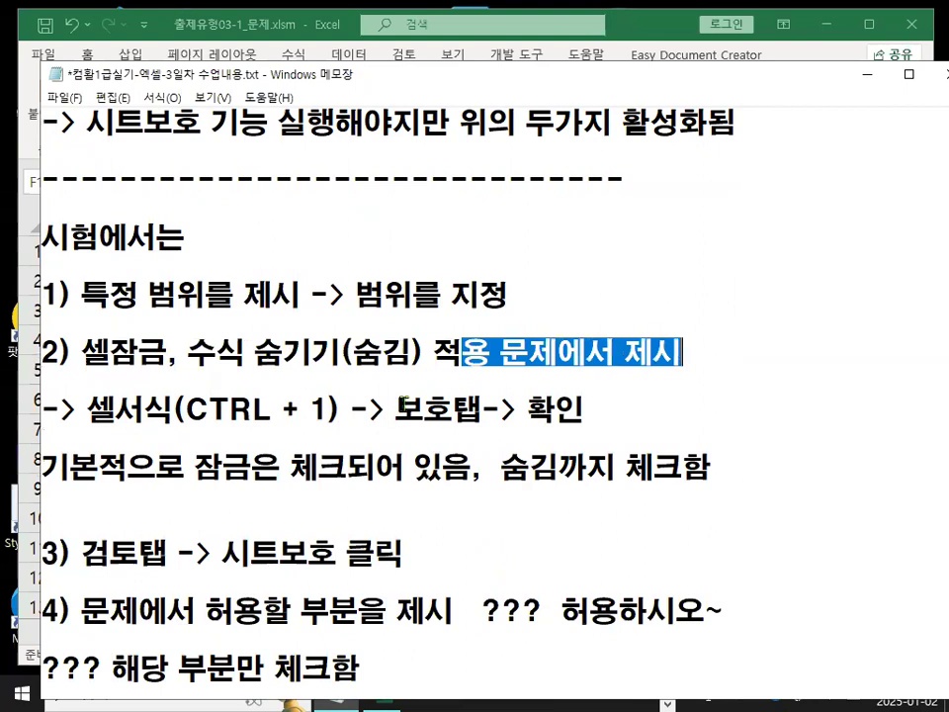
pyautogui.moveTo(395, 408); pyautogui.dragTo(481, 408)
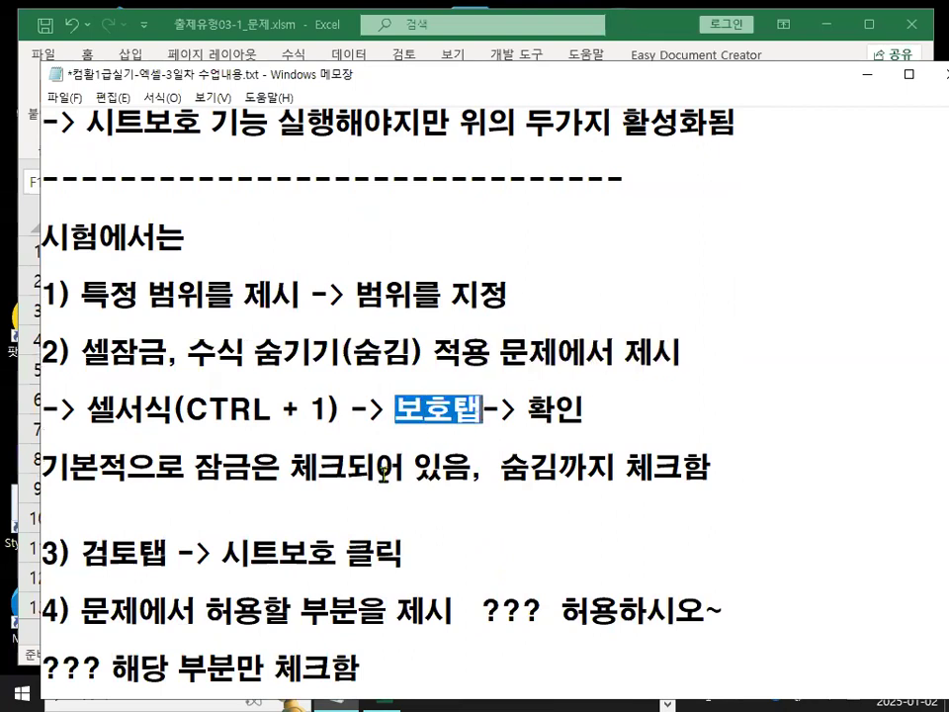
pyautogui.moveTo(625, 465); pyautogui.dragTo(682, 464)
pyautogui.moveTo(504, 467); pyautogui.dragTo(565, 469)
pyautogui.moveTo(71, 470); pyautogui.dragTo(485, 486)
# Review the remaining notes on starting Protect Sheet, allowing only the specified options, and confirming.
pyautogui.scroll(-1, 382, 528)
pyautogui.moveTo(80, 468); pyautogui.dragTo(405, 467)
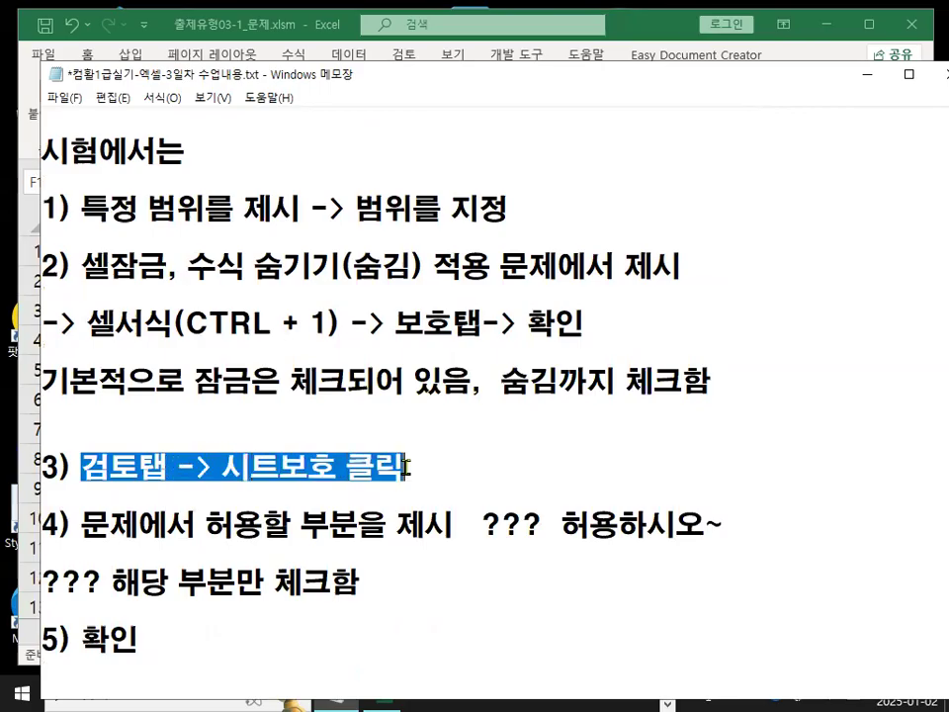
pyautogui.hotkey('ctrl', '2')
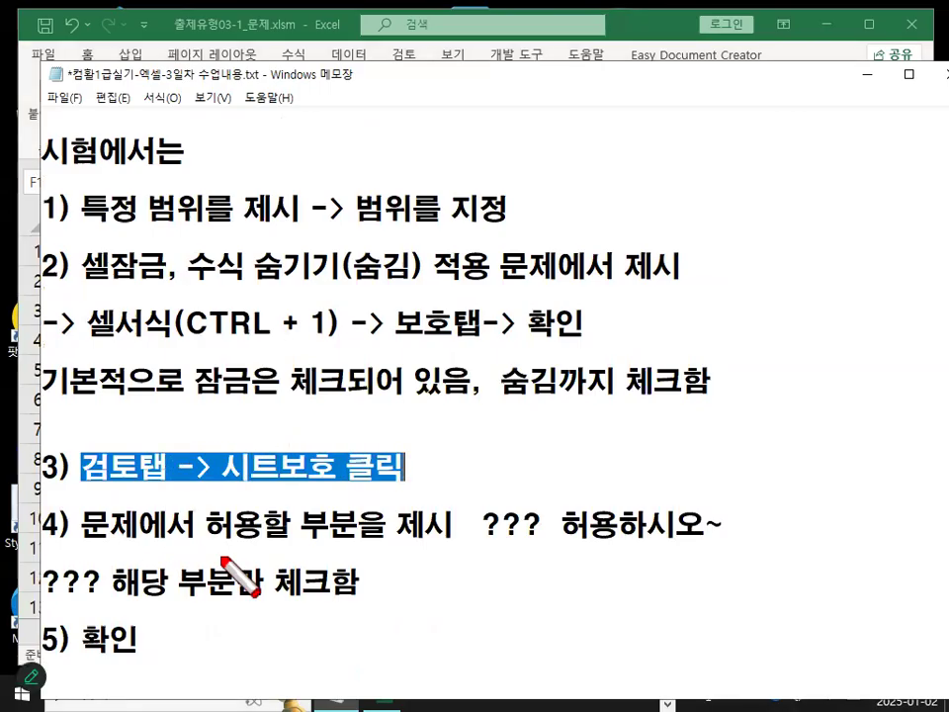
pyautogui.moveTo(208, 541); pyautogui.dragTo(425, 542)
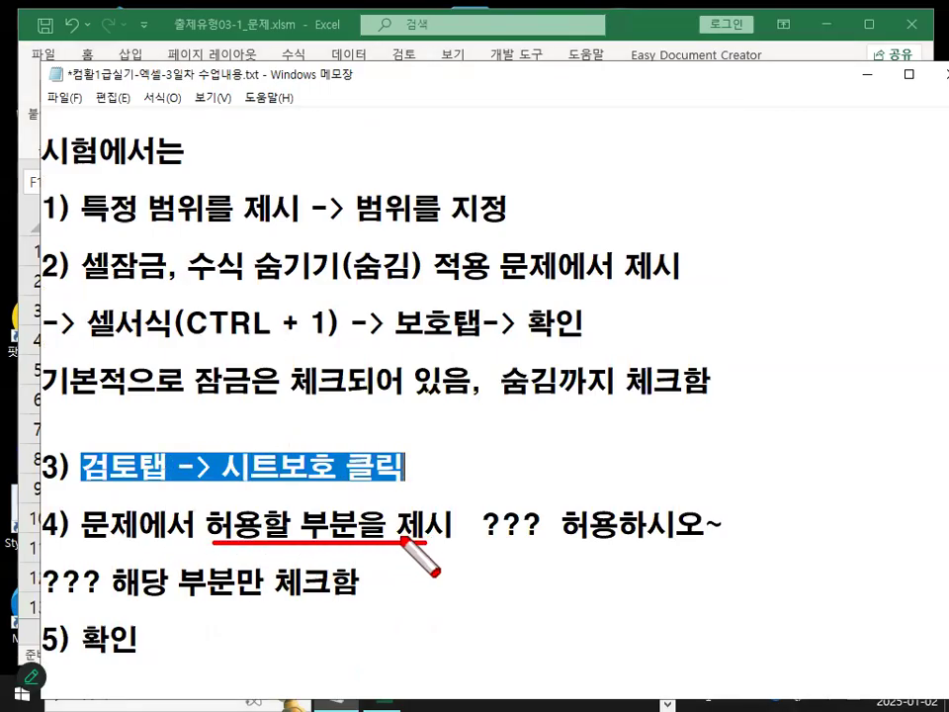
pyautogui.moveTo(337, 478)
pyautogui.mouseDown()
pyautogui.moveTo(274, 487)
pyautogui.moveTo(308, 438)
pyautogui.moveTo(317, 485)
pyautogui.mouseUp()
pyautogui.moveTo(208, 551)
pyautogui.mouseDown()
pyautogui.moveTo(209, 500)
pyautogui.moveTo(265, 502)
pyautogui.moveTo(365, 536)
pyautogui.mouseUp()
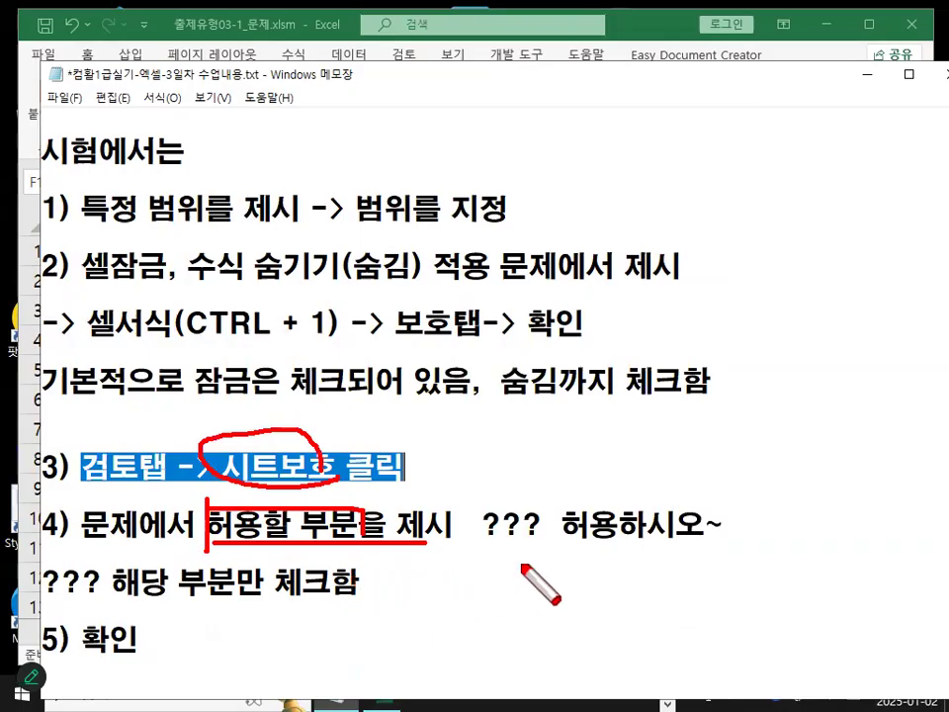
pyautogui.moveTo(592, 540)
pyautogui.mouseDown()
pyautogui.moveTo(583, 494)
pyautogui.moveTo(590, 550)
pyautogui.mouseUp()
pyautogui.press('Escape')
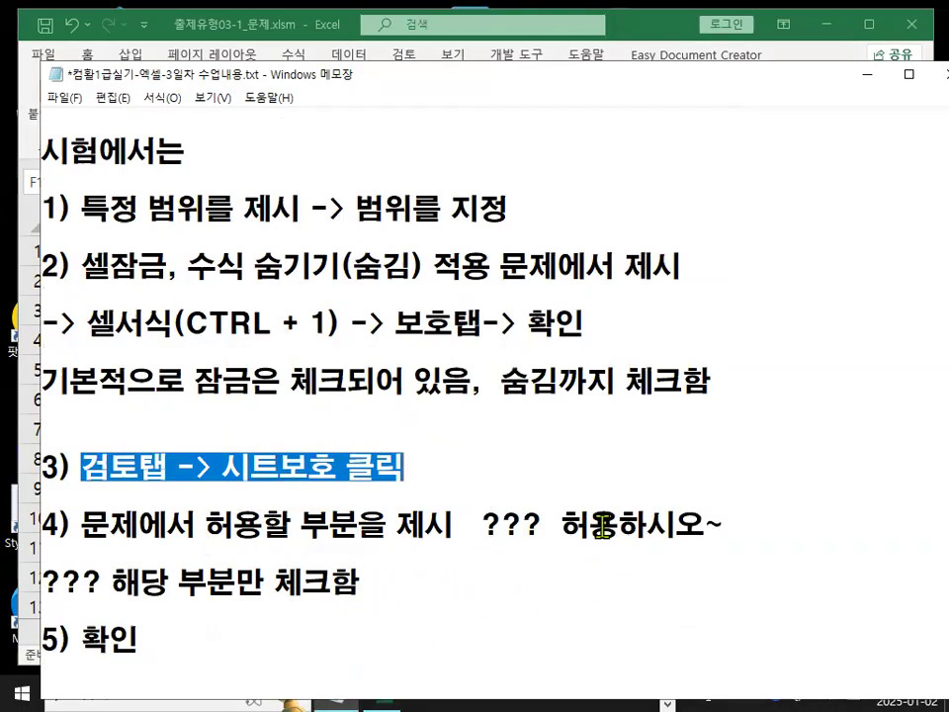
pyautogui.click(109, 576)
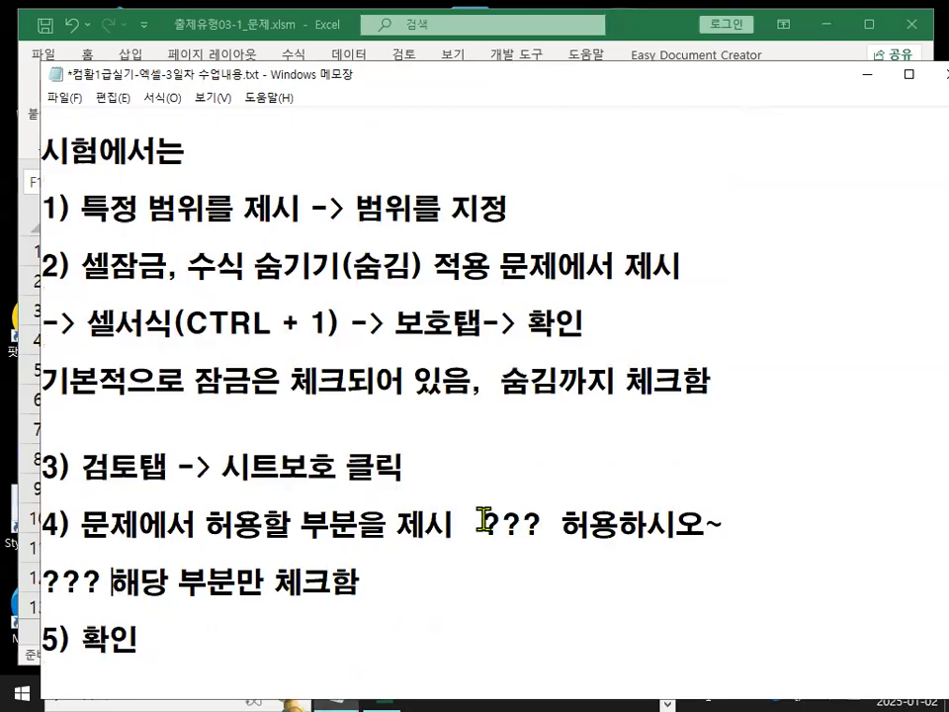
pyautogui.moveTo(114, 577); pyautogui.dragTo(374, 593)
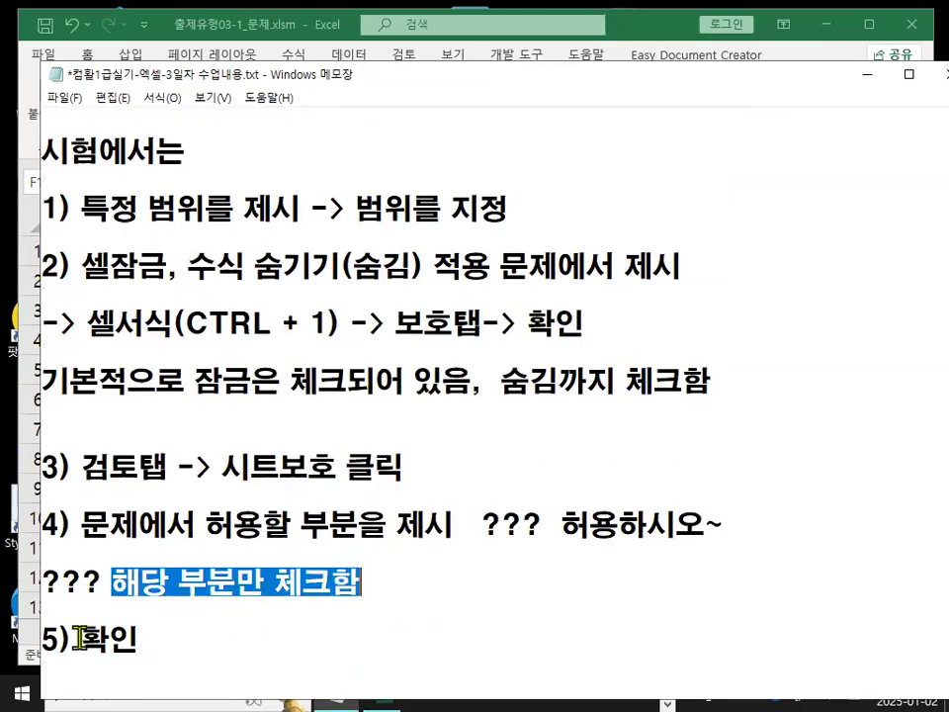
pyautogui.moveTo(79, 637); pyautogui.dragTo(138, 637)
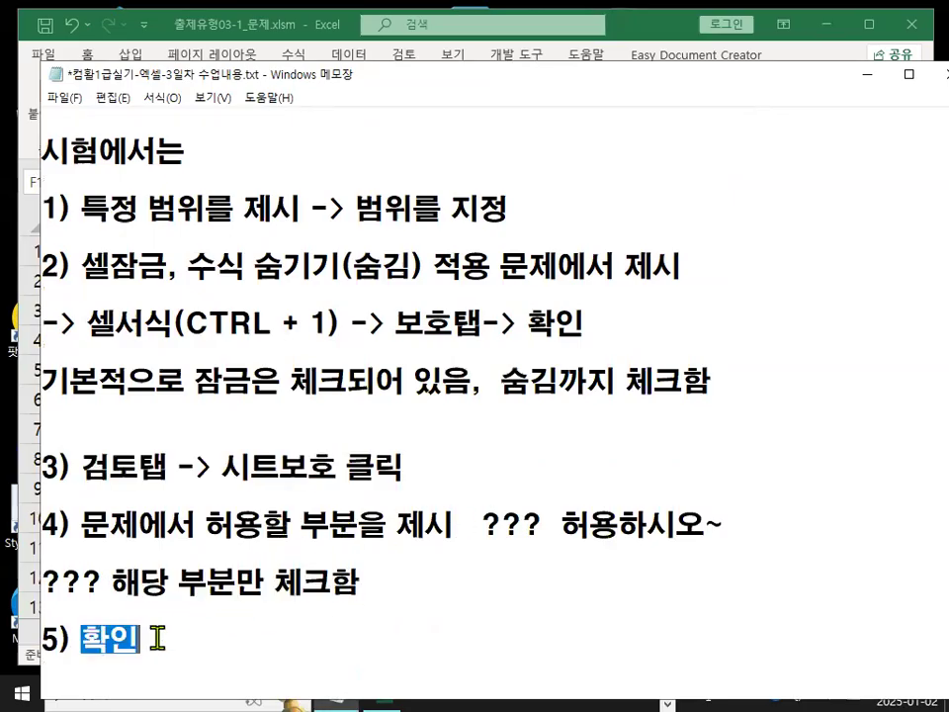
# Return to the workbook, select the weekday range G3:G28 and turn on both Locked and Hidden in Format Cells.
pyautogui.click(313, 338)
pyautogui.click(870, 75)
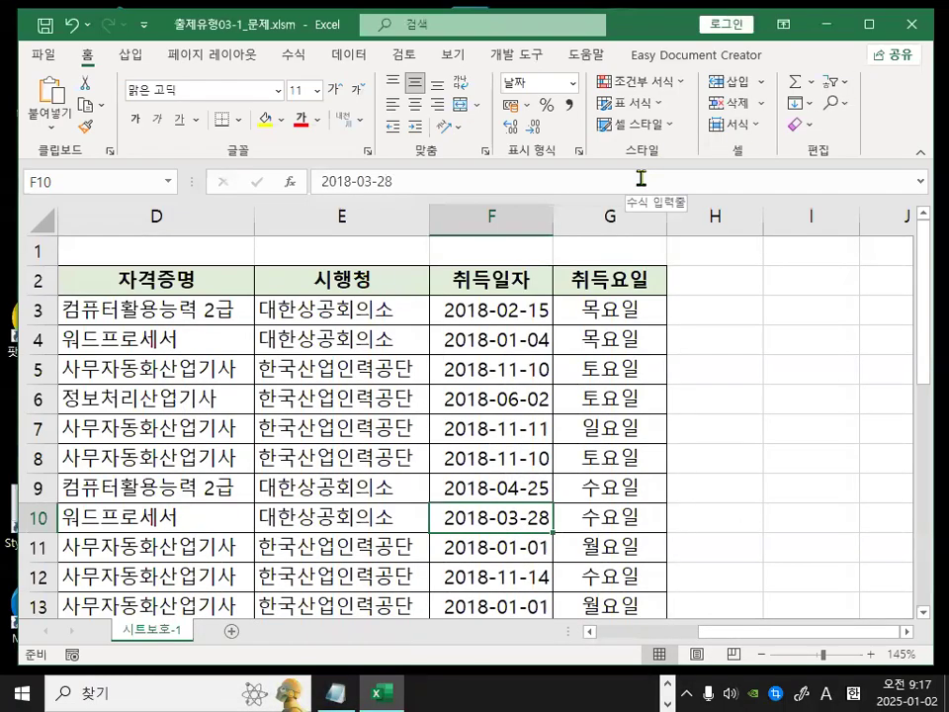
pyautogui.moveTo(621, 314); pyautogui.dragTo(616, 547)
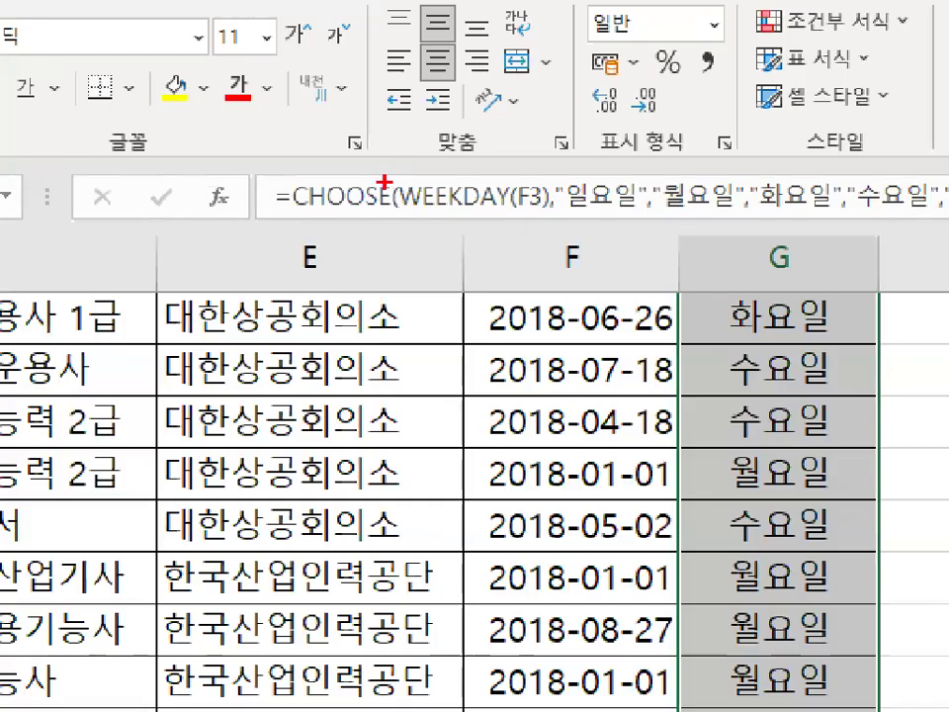
pyautogui.moveTo(453, 190)
pyautogui.mouseDown()
pyautogui.moveTo(419, 210)
pyautogui.moveTo(334, 170)
pyautogui.moveTo(427, 176)
pyautogui.mouseUp()
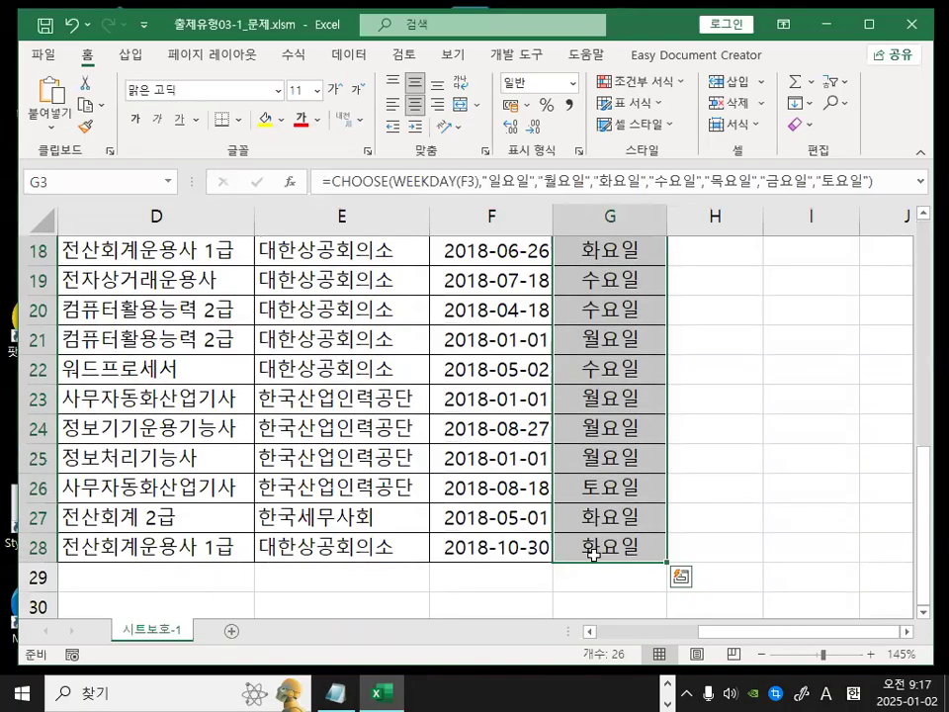
pyautogui.hotkey('ctrl', '1')
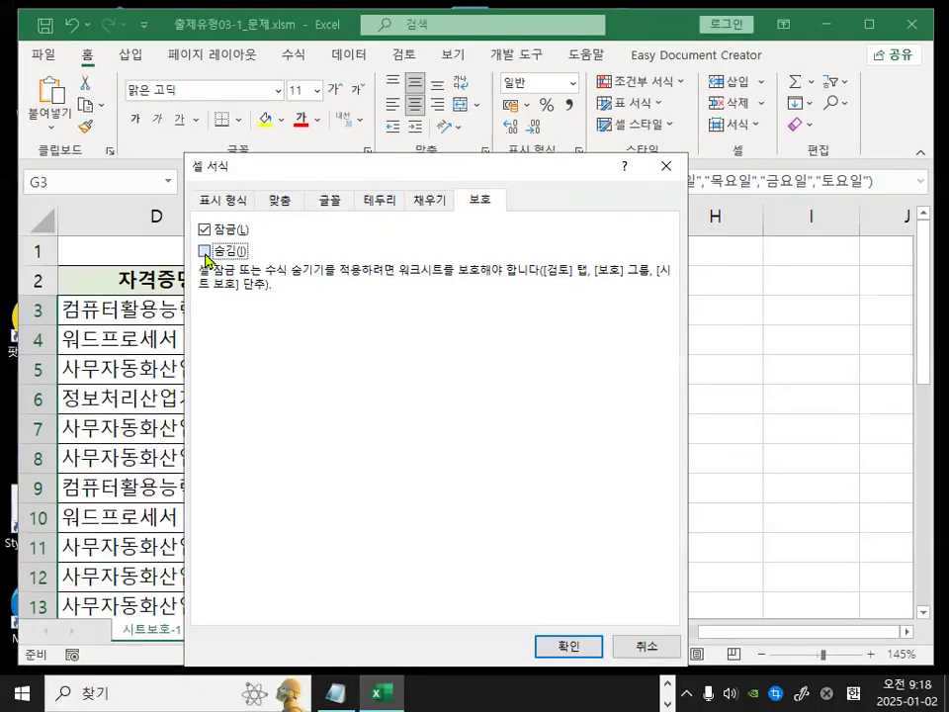
pyautogui.click(202, 254)
pyautogui.click(568, 646)
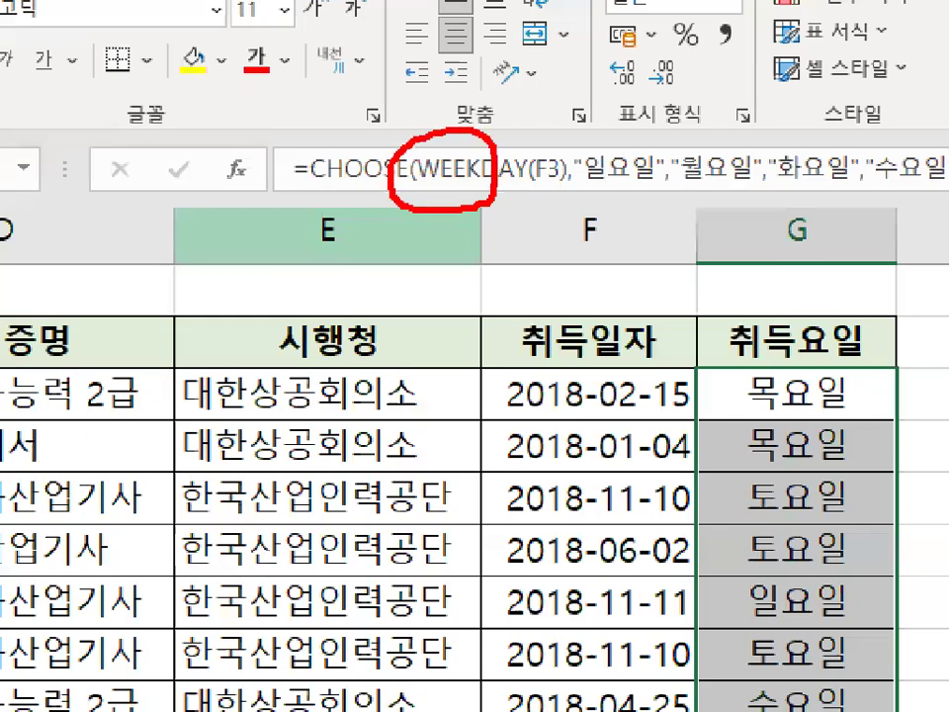
# Open Protect Sheet and examine its password field, locked-cell protection option and list of allowed actions.
pyautogui.moveTo(622, 117); pyautogui.dragTo(517, 245)
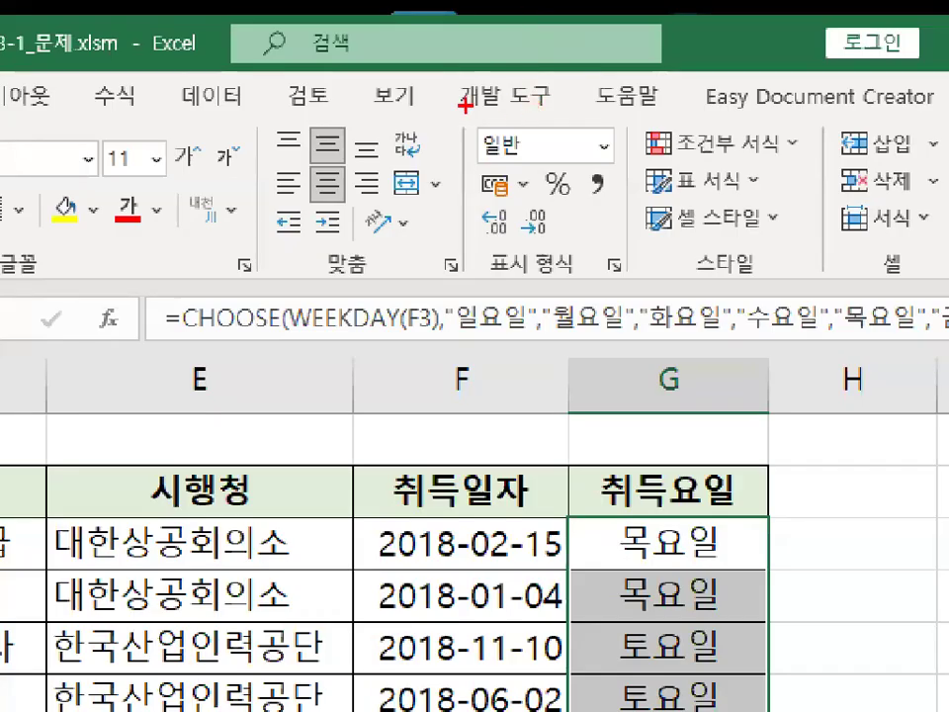
pyautogui.moveTo(353, 95)
pyautogui.mouseDown()
pyautogui.moveTo(316, 111)
pyautogui.moveTo(280, 77)
pyautogui.mouseUp()
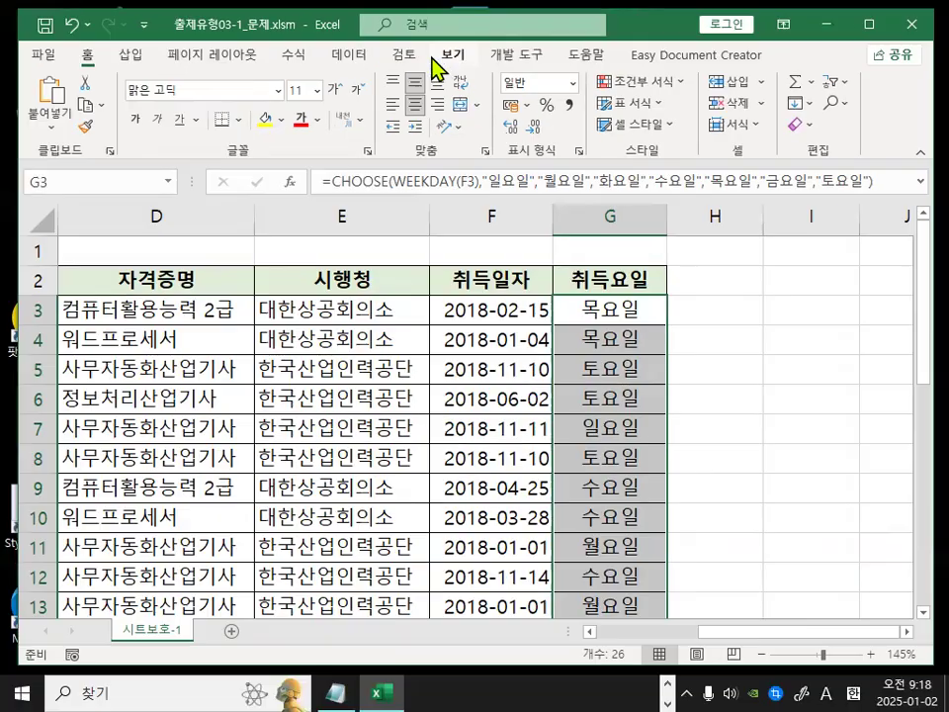
pyautogui.click(309, 96)
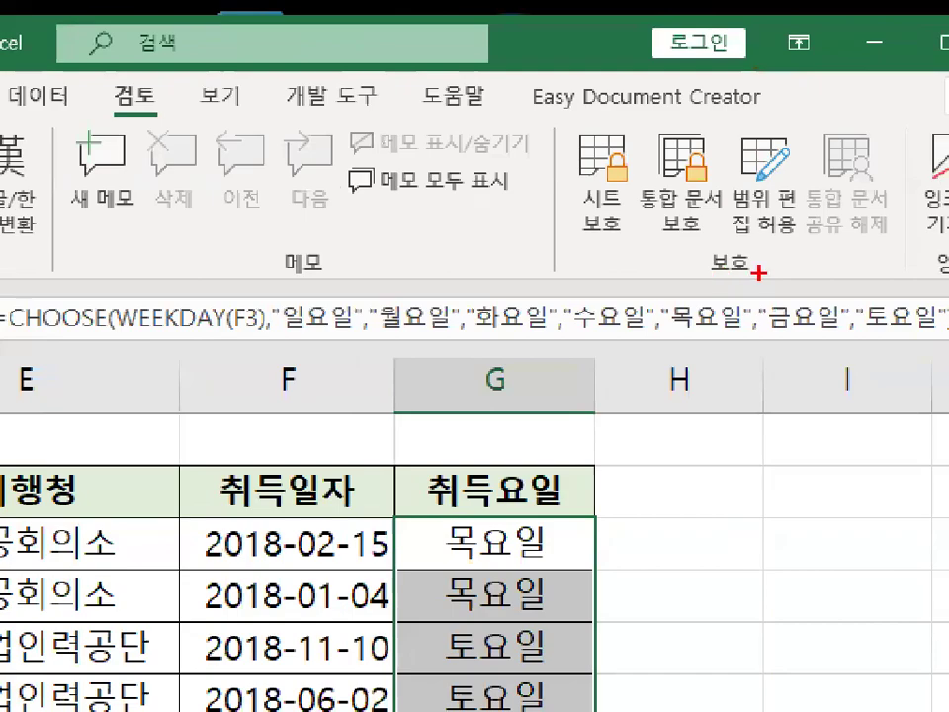
pyautogui.moveTo(758, 272)
pyautogui.mouseDown()
pyautogui.moveTo(695, 275)
pyautogui.moveTo(753, 252)
pyautogui.mouseUp()
pyautogui.moveTo(648, 224)
pyautogui.mouseDown()
pyautogui.moveTo(557, 188)
pyautogui.moveTo(629, 161)
pyautogui.moveTo(645, 188)
pyautogui.mouseUp()
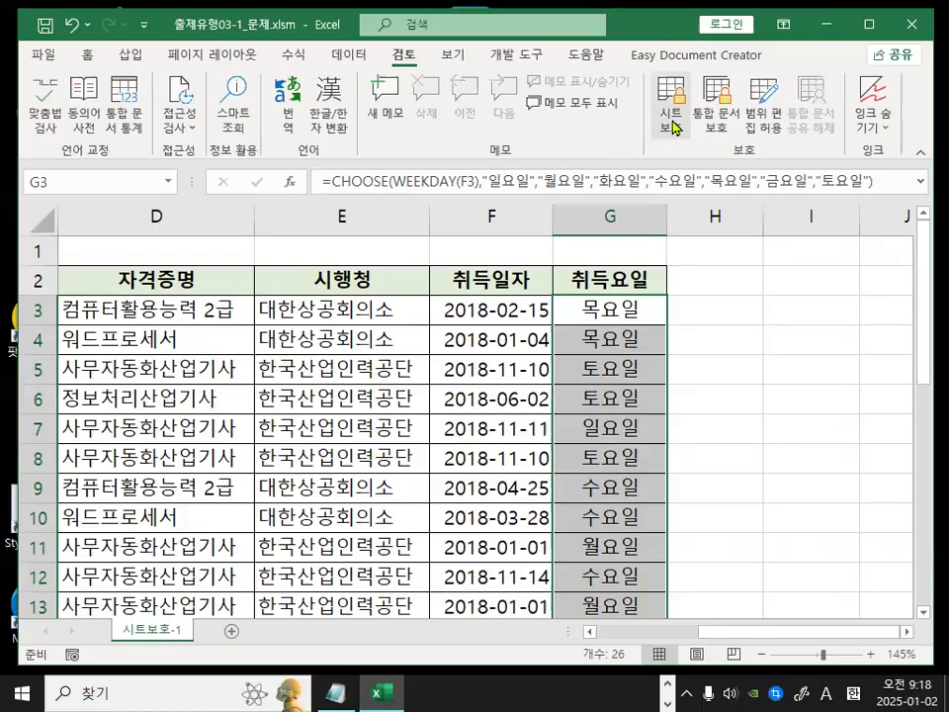
pyautogui.click(601, 186)
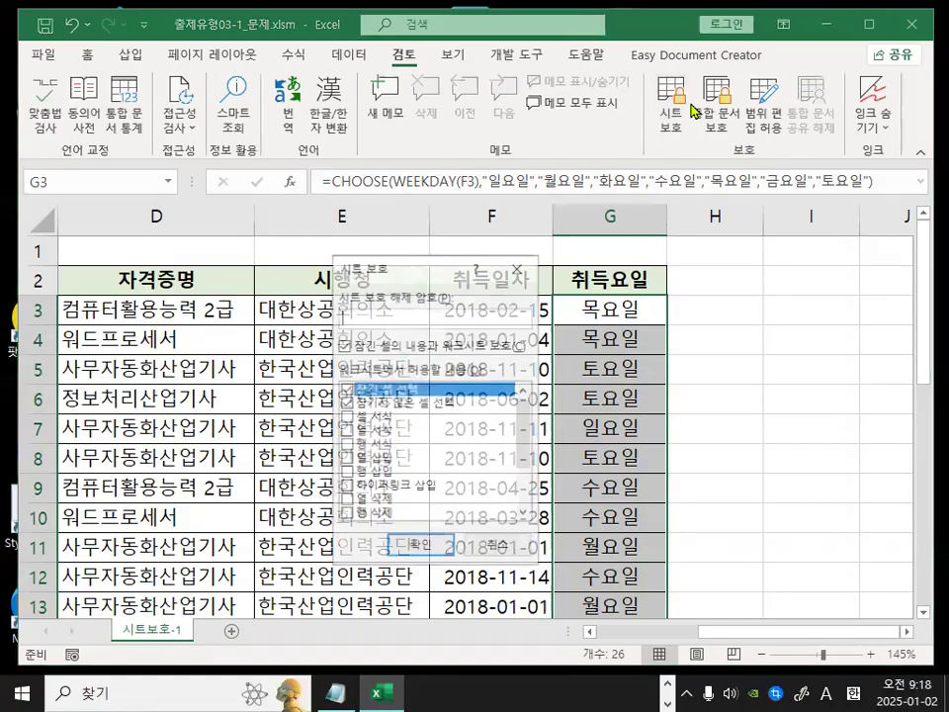
pyautogui.moveTo(380, 272); pyautogui.dragTo(382, 243)
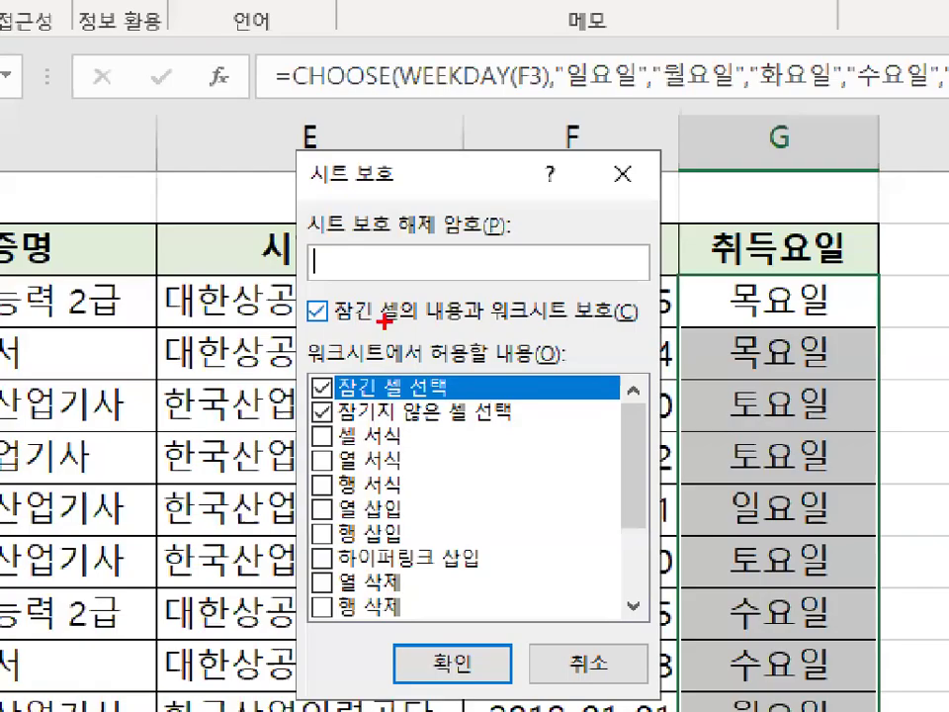
pyautogui.moveTo(340, 323)
pyautogui.mouseDown()
pyautogui.moveTo(554, 323)
pyautogui.moveTo(613, 333)
pyautogui.moveTo(633, 324)
pyautogui.mouseUp()
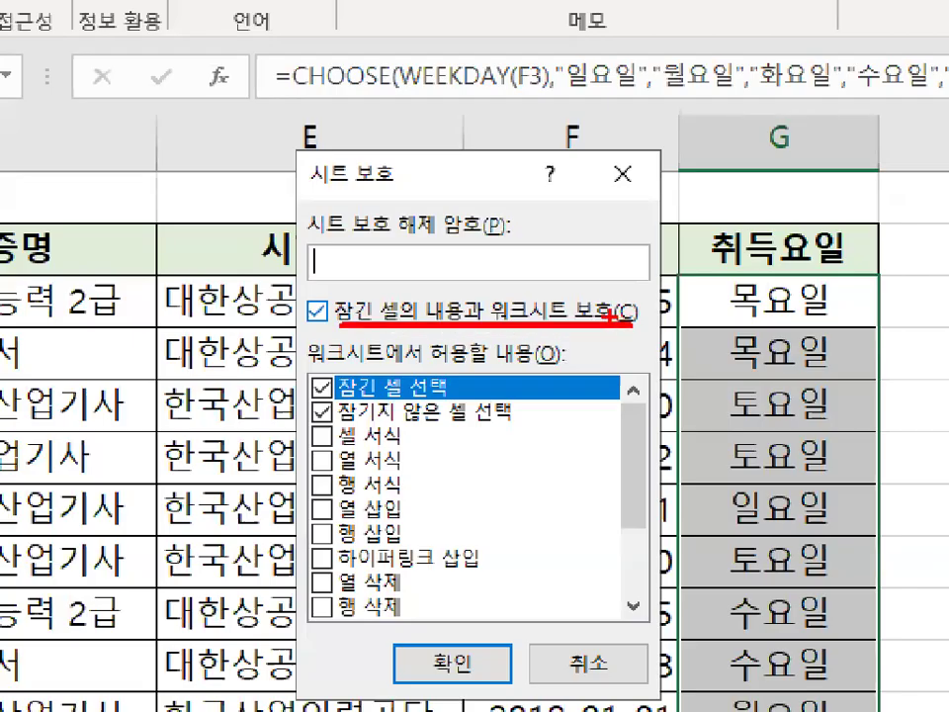
pyautogui.moveTo(338, 293)
pyautogui.mouseDown()
pyautogui.moveTo(314, 286)
pyautogui.moveTo(303, 325)
pyautogui.moveTo(340, 314)
pyautogui.mouseUp()
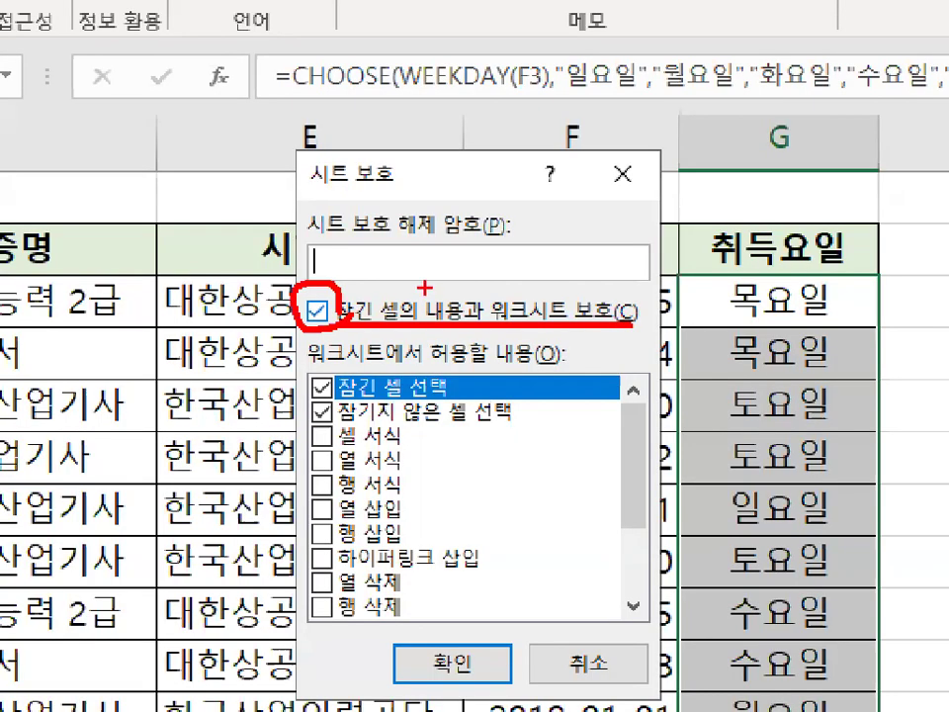
pyautogui.moveTo(419, 347); pyautogui.dragTo(497, 364)
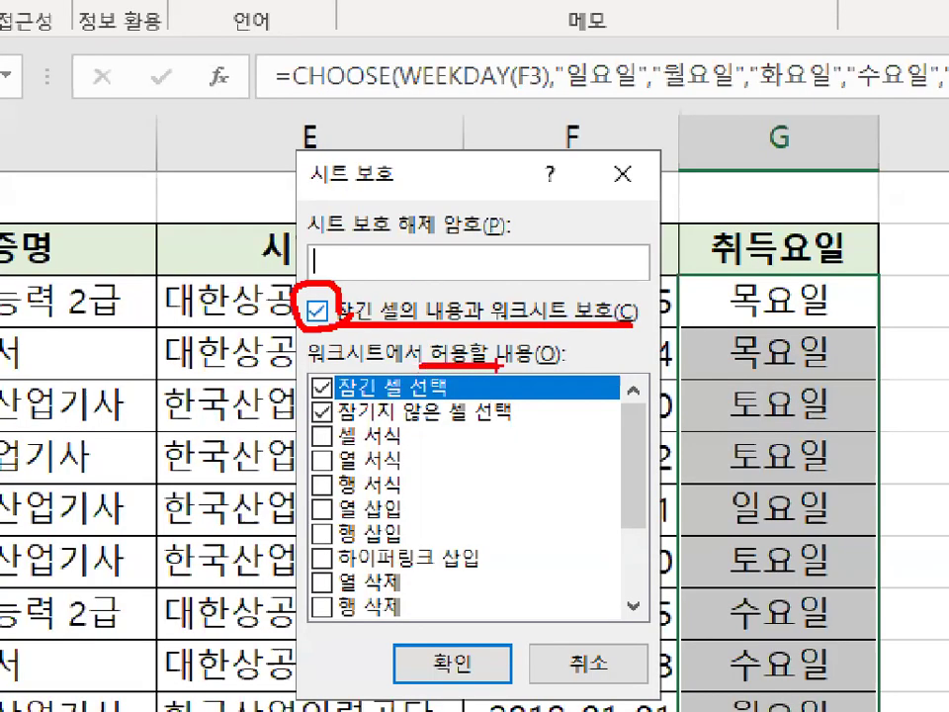
pyautogui.moveTo(313, 382)
pyautogui.mouseDown()
pyautogui.moveTo(290, 382)
pyautogui.moveTo(287, 402)
pyautogui.moveTo(310, 418)
pyautogui.mouseUp()
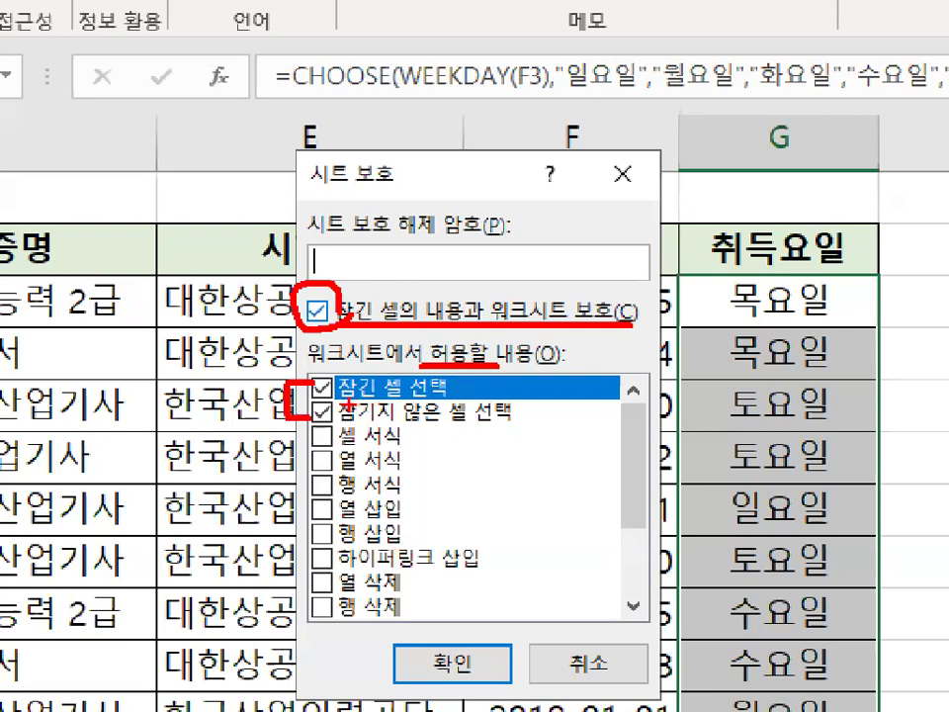
pyautogui.moveTo(343, 402); pyautogui.dragTo(406, 402)
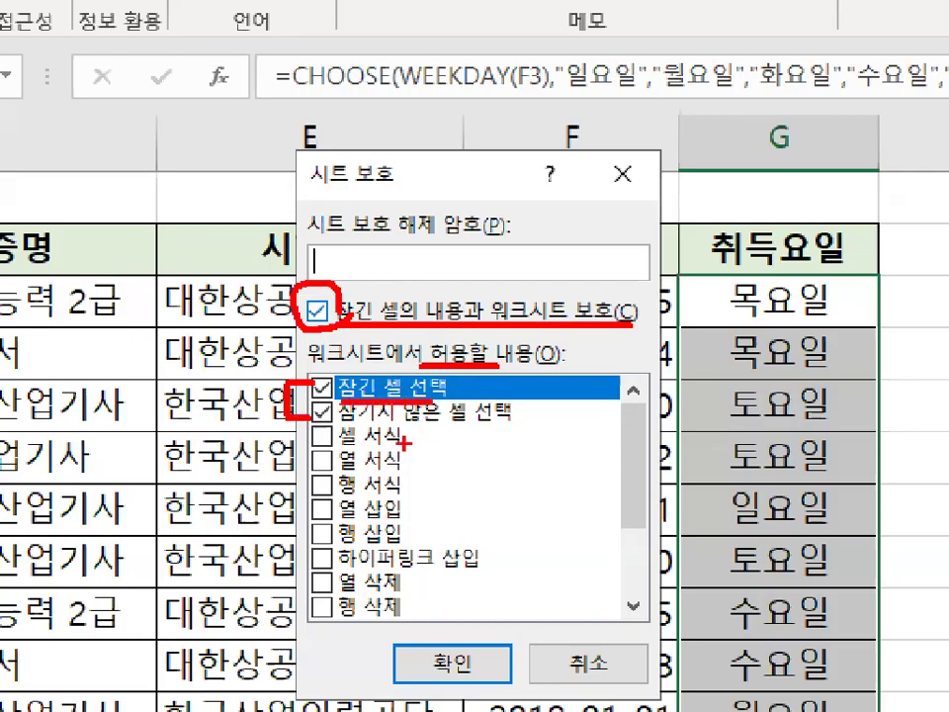
pyautogui.moveTo(339, 427); pyautogui.dragTo(521, 425)
pyautogui.moveTo(456, 409)
pyautogui.mouseDown()
pyautogui.moveTo(434, 409)
pyautogui.moveTo(439, 369)
pyautogui.moveTo(453, 390)
pyautogui.moveTo(464, 389)
pyautogui.mouseUp()
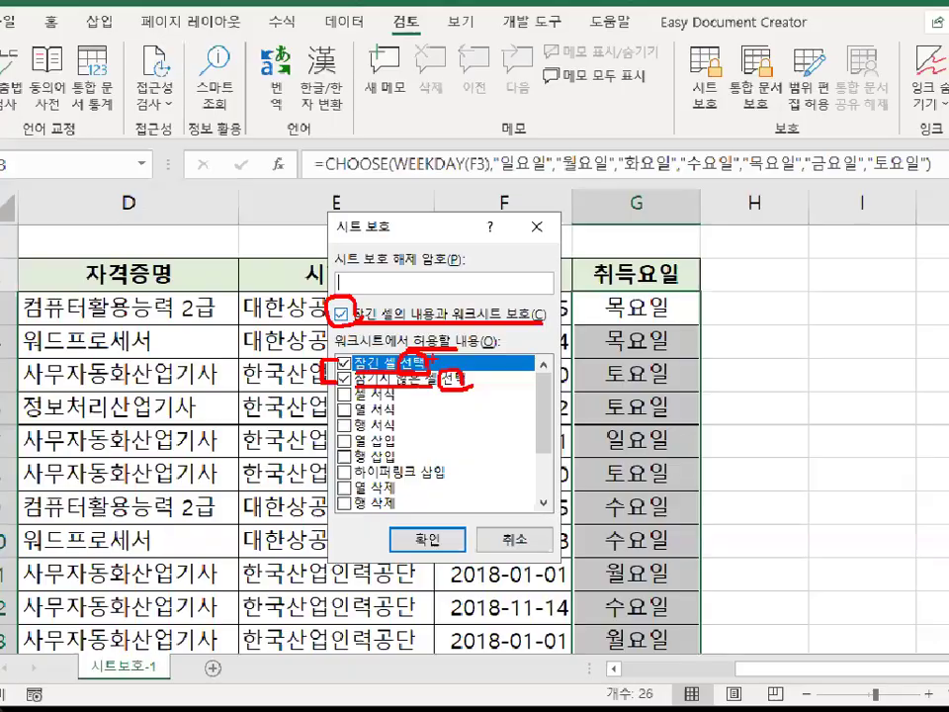
pyautogui.moveTo(433, 317)
pyautogui.mouseDown()
pyautogui.moveTo(411, 317)
pyautogui.moveTo(461, 293)
pyautogui.mouseUp()
pyautogui.moveTo(445, 376)
pyautogui.mouseDown()
pyautogui.moveTo(415, 383)
pyautogui.moveTo(413, 400)
pyautogui.moveTo(437, 405)
pyautogui.mouseUp()
pyautogui.moveTo(436, 332); pyautogui.dragTo(428, 346)
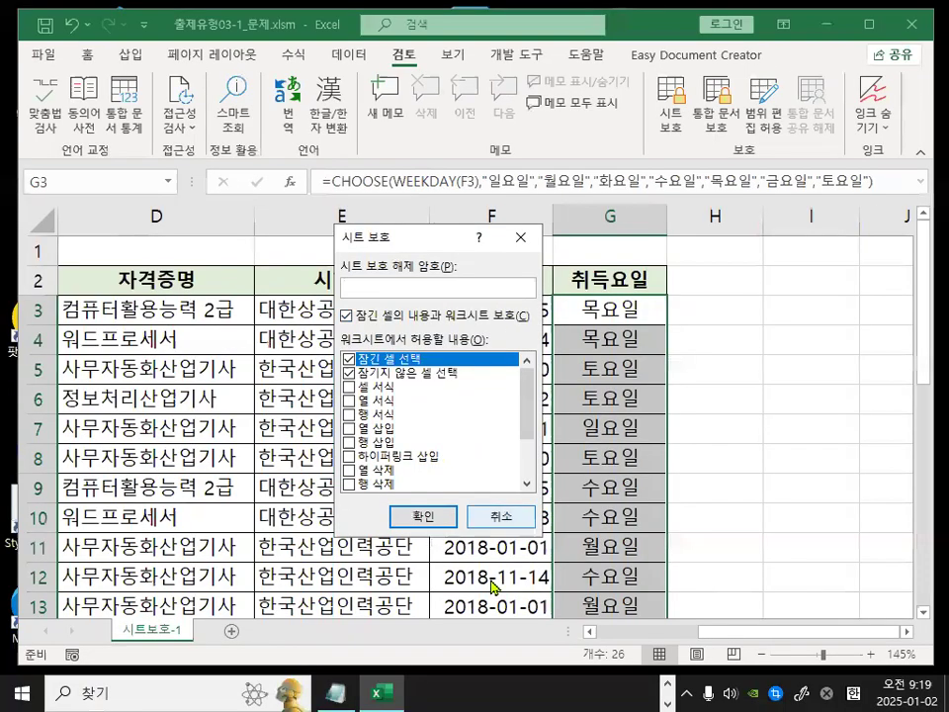
pyautogui.moveTo(746, 273); pyautogui.dragTo(748, 298)
pyautogui.moveTo(707, 259); pyautogui.dragTo(785, 184)
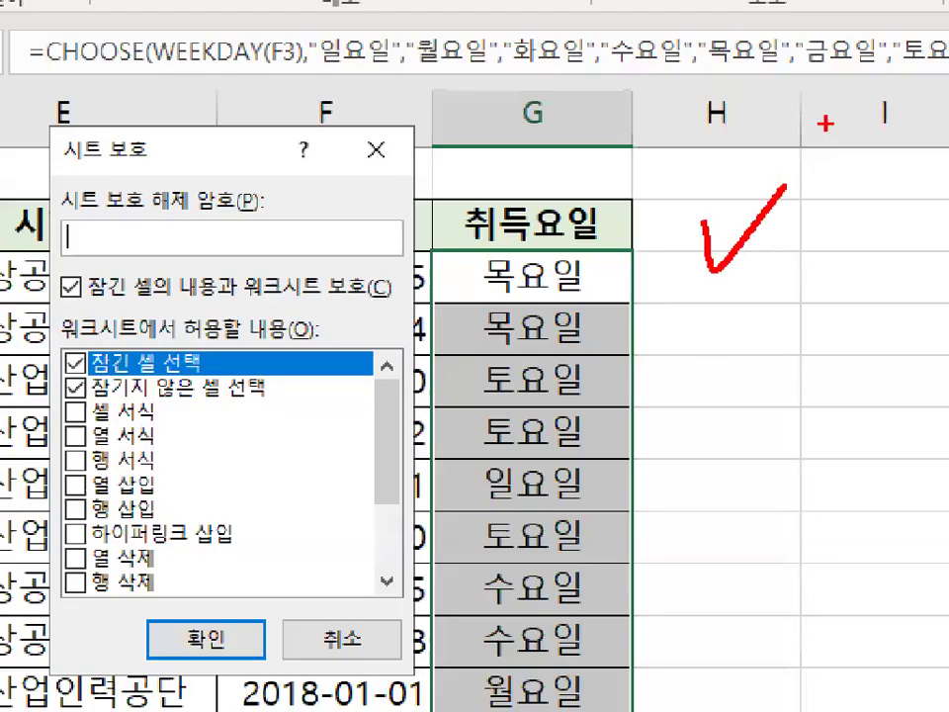
pyautogui.moveTo(687, 318); pyautogui.dragTo(743, 300)
pyautogui.moveTo(703, 373); pyautogui.dragTo(748, 348)
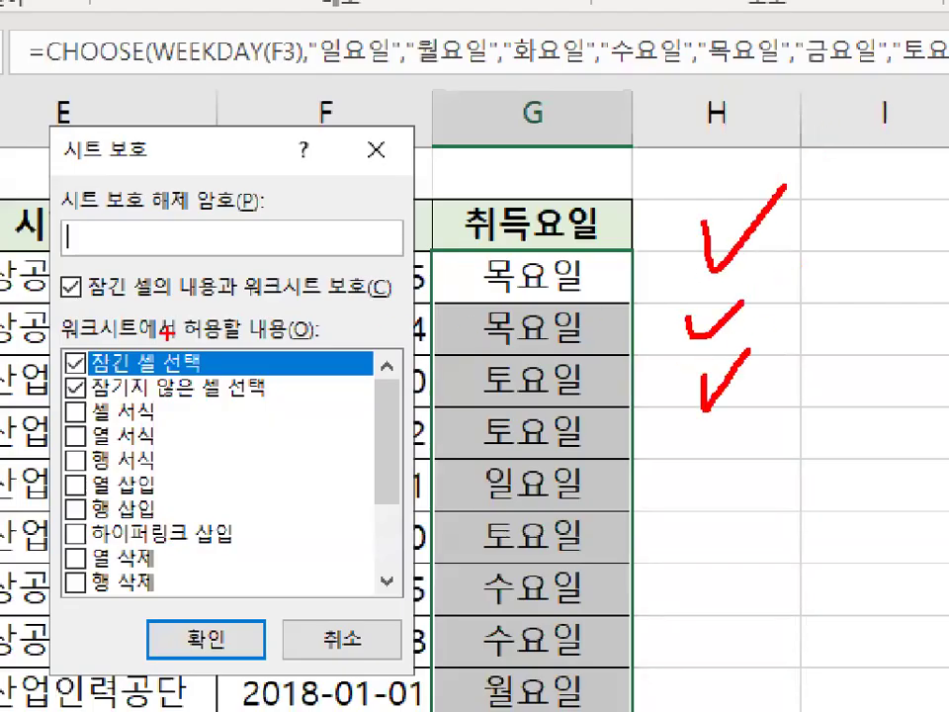
pyautogui.moveTo(231, 304)
pyautogui.mouseDown()
pyautogui.moveTo(187, 308)
pyautogui.moveTo(219, 264)
pyautogui.moveTo(227, 299)
pyautogui.mouseUp()
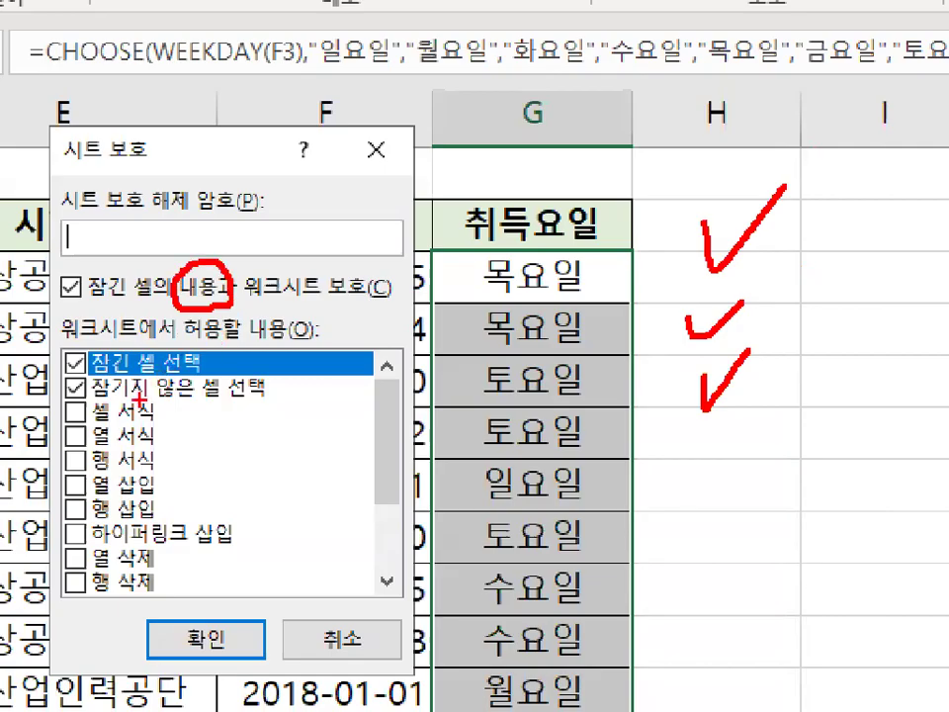
pyautogui.moveTo(94, 376); pyautogui.dragTo(174, 372)
pyautogui.moveTo(99, 299); pyautogui.dragTo(170, 297)
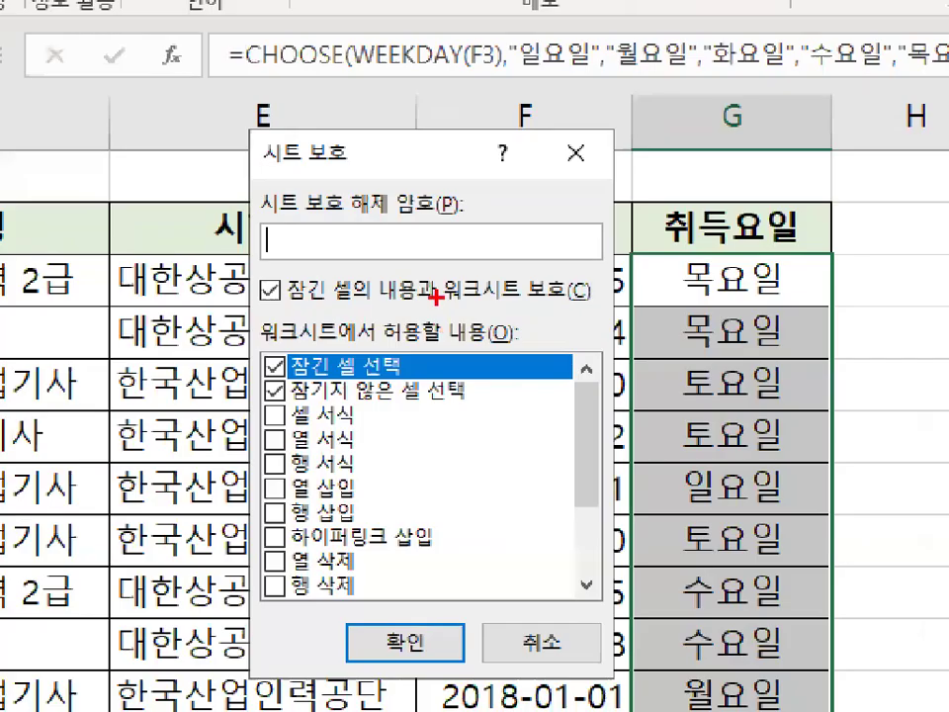
pyautogui.moveTo(434, 290); pyautogui.dragTo(435, 301)
pyautogui.moveTo(401, 348)
pyautogui.mouseDown()
pyautogui.moveTo(368, 367)
pyautogui.moveTo(415, 382)
pyautogui.mouseUp()
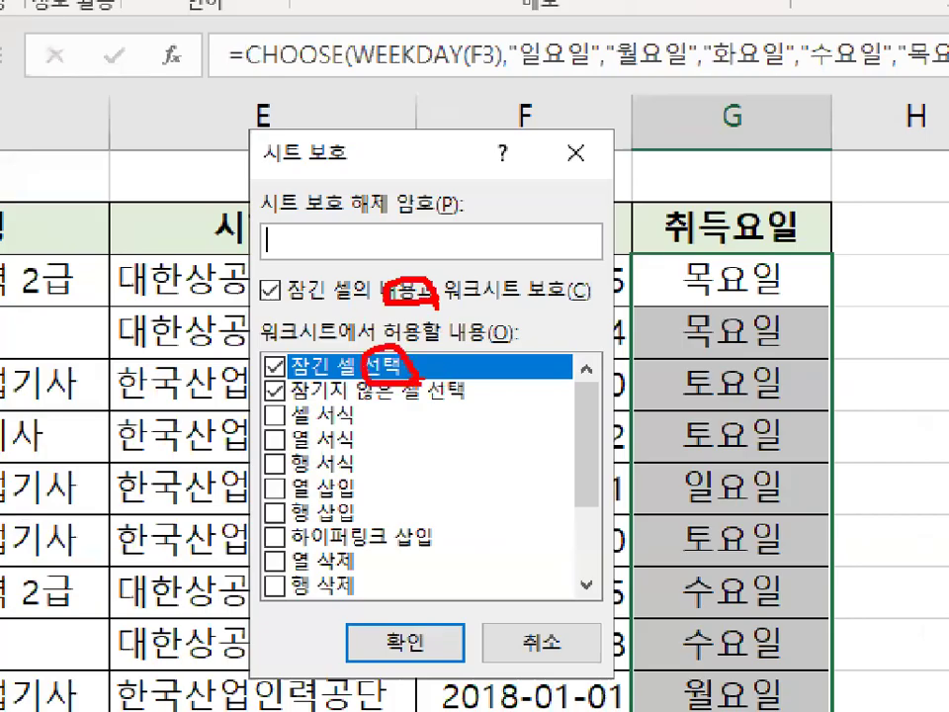
pyautogui.moveTo(469, 171); pyautogui.dragTo(415, 287)
pyautogui.moveTo(408, 260); pyautogui.dragTo(441, 267)
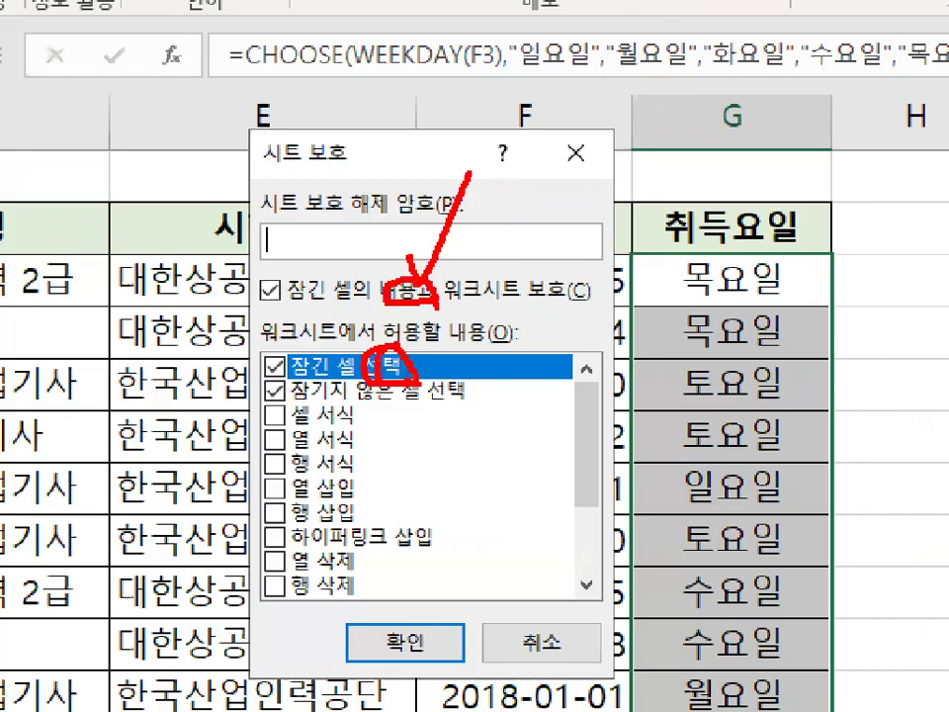
pyautogui.moveTo(761, 263); pyautogui.dragTo(786, 254)
pyautogui.moveTo(763, 328)
pyautogui.mouseDown()
pyautogui.moveTo(734, 367)
pyautogui.moveTo(805, 295)
pyautogui.mouseUp()
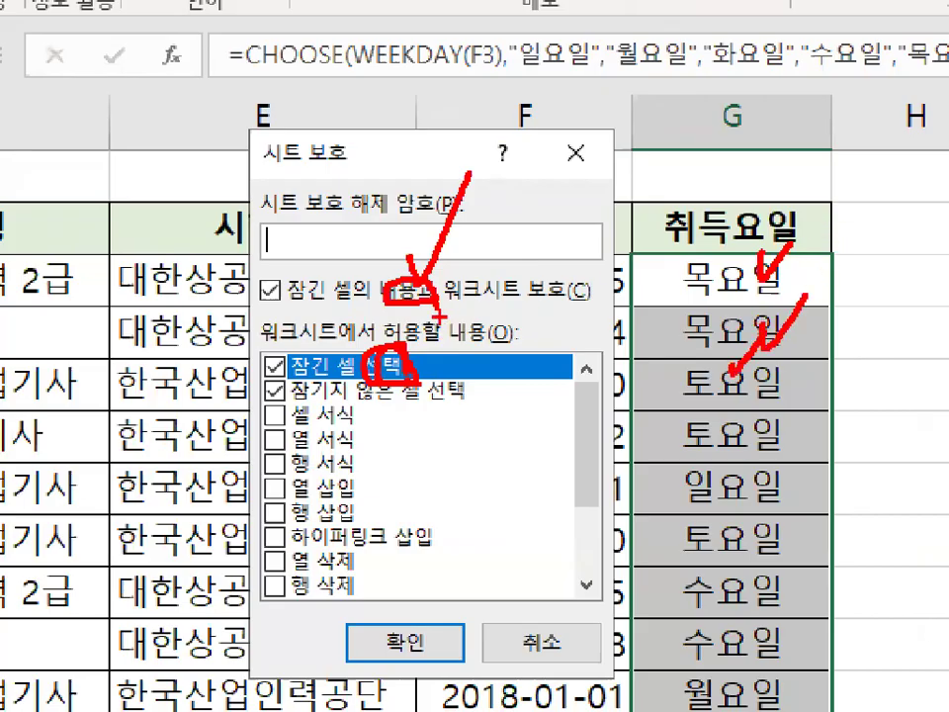
# Protect the sheet without a password, keeping only the two default cell-selection permissions allowed.
pyautogui.press('Escape')
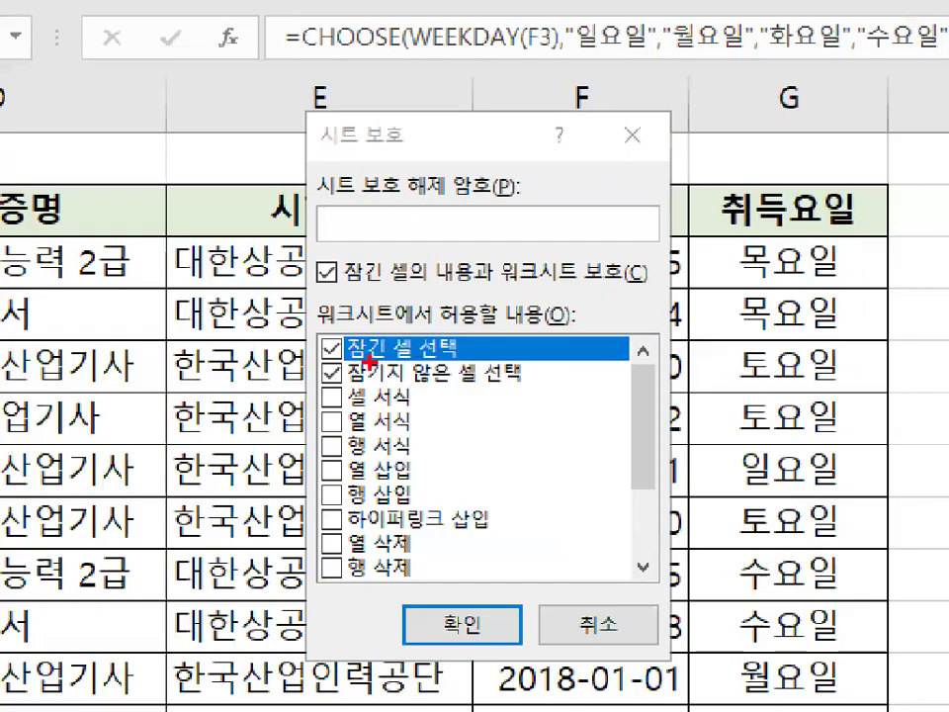
pyautogui.moveTo(372, 367)
pyautogui.mouseDown()
pyautogui.moveTo(346, 381)
pyautogui.moveTo(368, 343)
pyautogui.mouseUp()
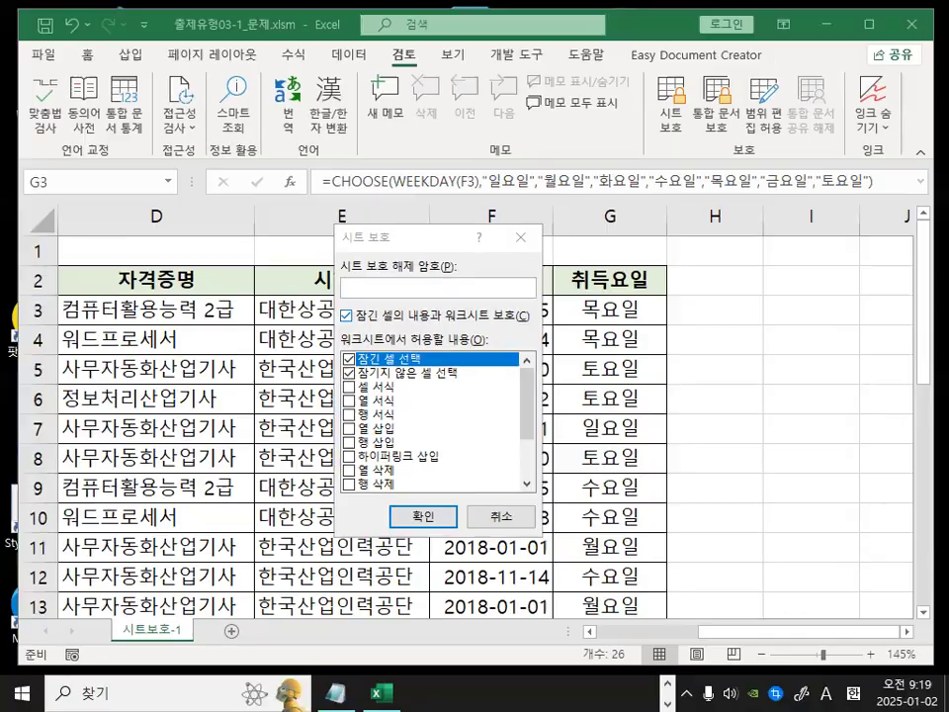
pyautogui.moveTo(445, 182)
pyautogui.mouseDown()
pyautogui.moveTo(434, 213)
pyautogui.moveTo(391, 265)
pyautogui.mouseUp()
pyautogui.moveTo(394, 206); pyautogui.dragTo(433, 260)
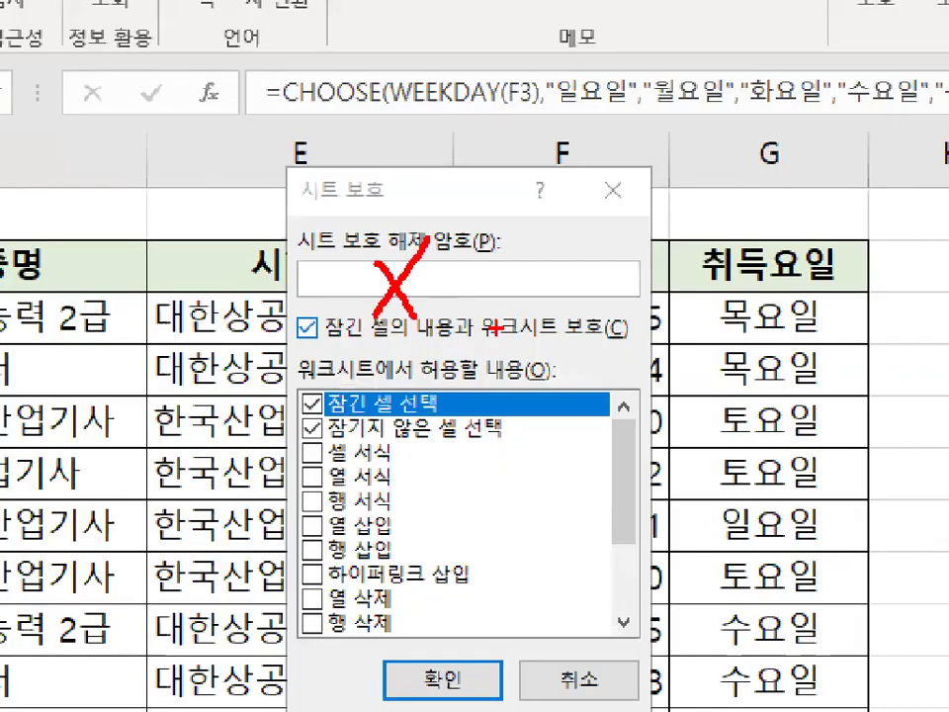
pyautogui.press('Escape')
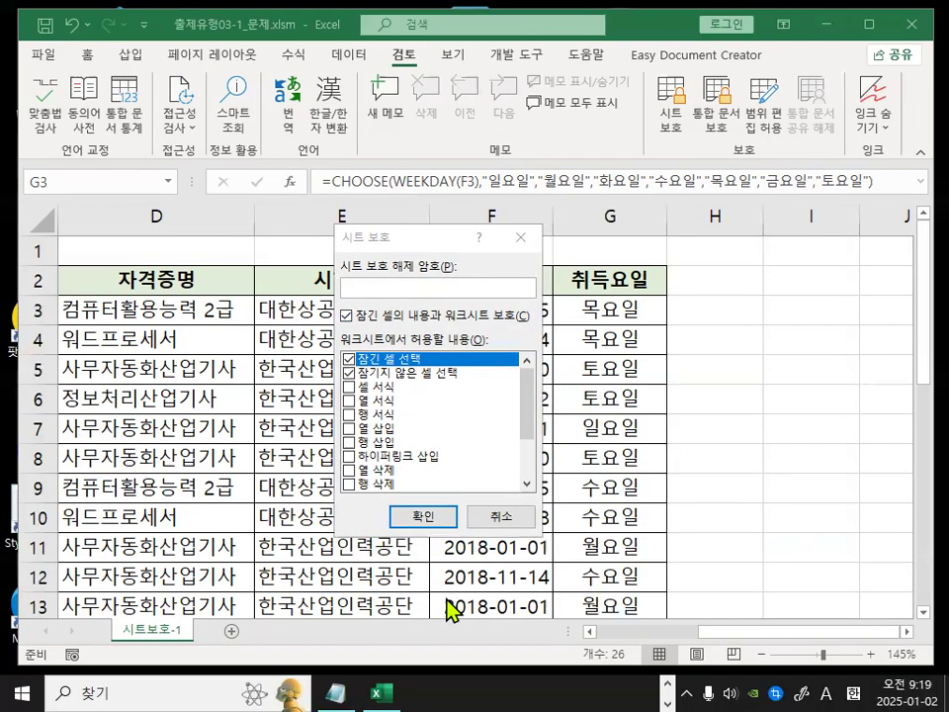
pyautogui.click(426, 515)
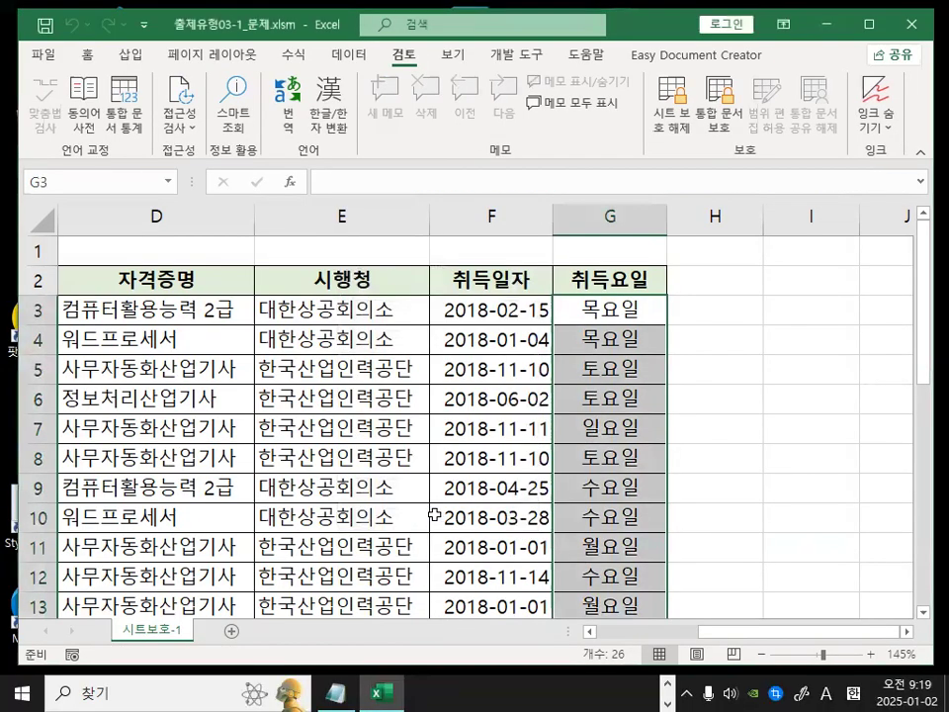
# Inspect the formula bar for a weekday cell in column G on the protected sheet.
pyautogui.hotkey('ctrl', '1')
pyautogui.click(623, 301)
pyautogui.moveTo(259, 49)
pyautogui.mouseDown()
pyautogui.moveTo(237, 106)
pyautogui.moveTo(275, 89)
pyautogui.mouseUp()
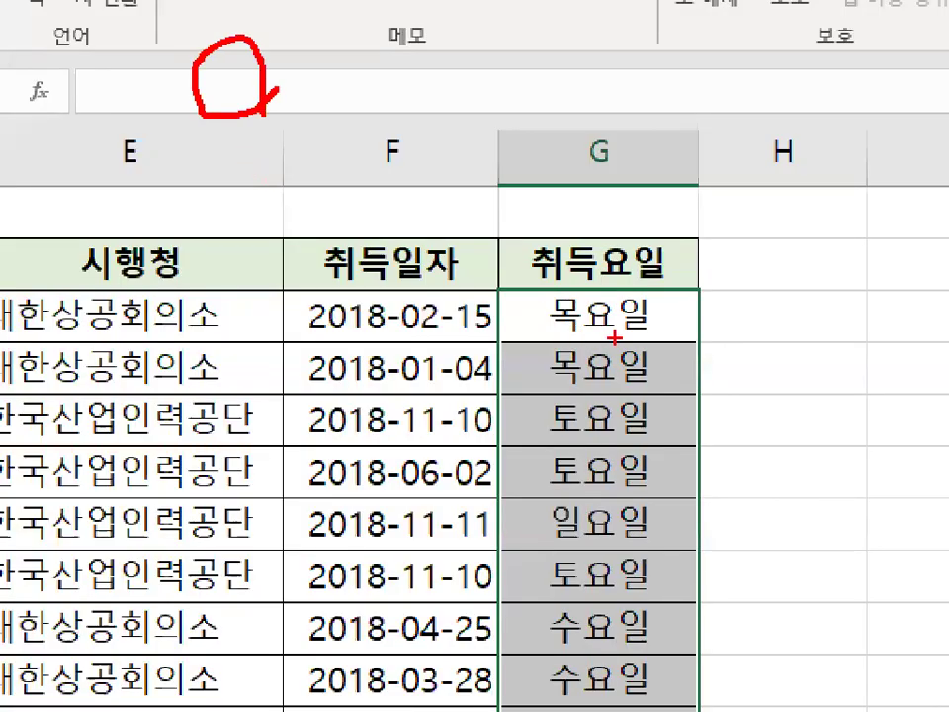
pyautogui.moveTo(630, 304); pyautogui.dragTo(640, 367)
pyautogui.moveTo(350, 73); pyautogui.dragTo(303, 153)
pyautogui.moveTo(286, 101); pyautogui.dragTo(341, 166)
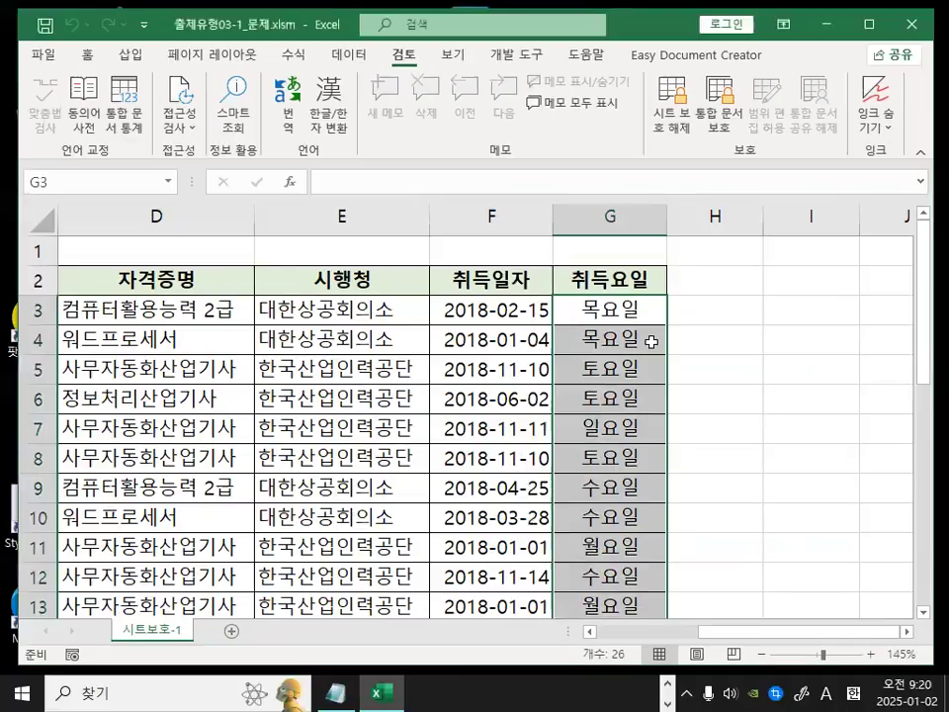
# Try to delete the contents of cell G5 on the protected sheet and dismiss the warning.
pyautogui.click(627, 311)
pyautogui.moveTo(604, 401); pyautogui.dragTo(601, 428)
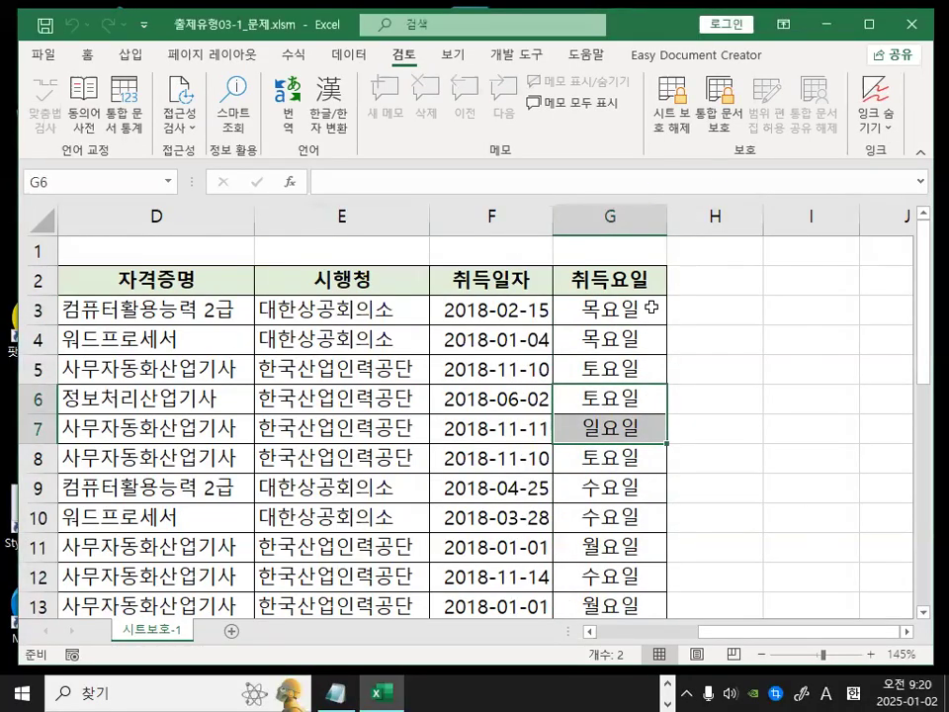
pyautogui.click(609, 315)
pyautogui.click(603, 364)
pyautogui.press('Delete')
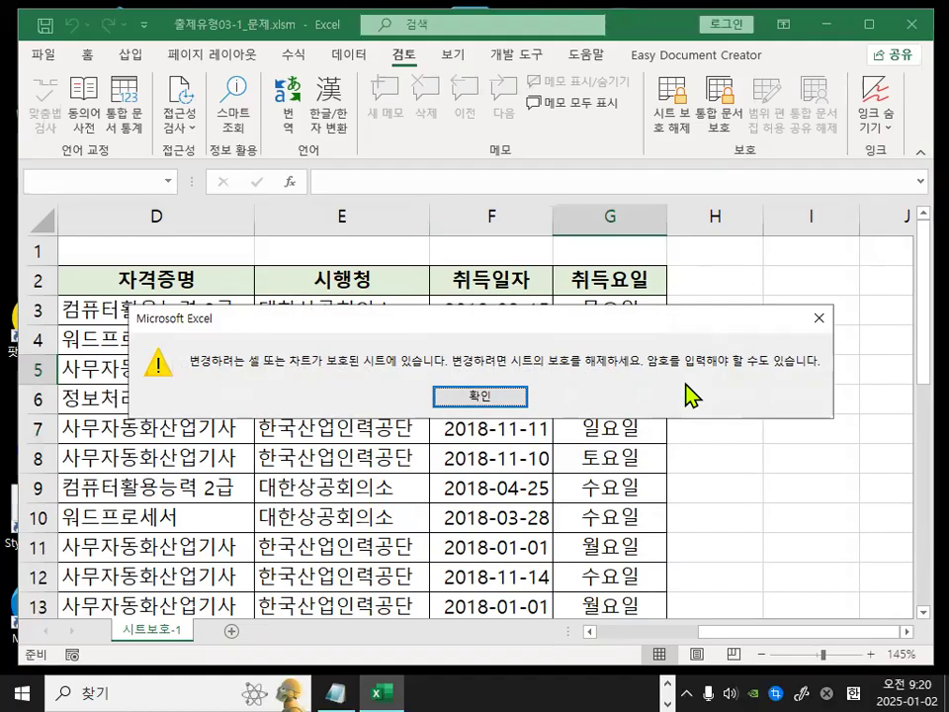
pyautogui.click(482, 394)
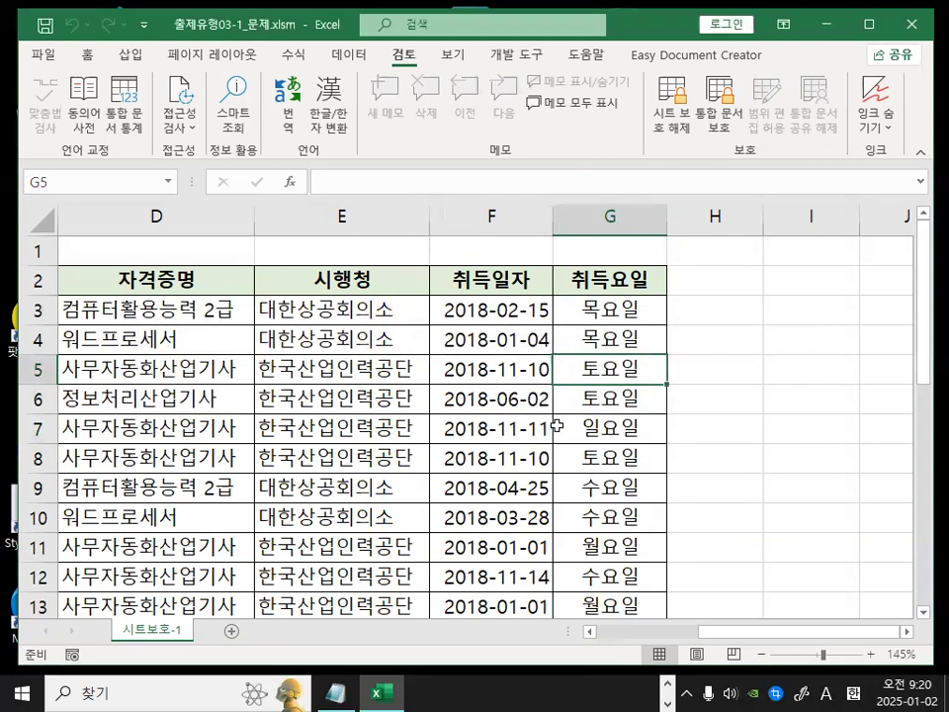
# Select cells in the 시행청, 취득일자 and 취득요일 columns to compare what the formula bar shows for each.
pyautogui.click(614, 312)
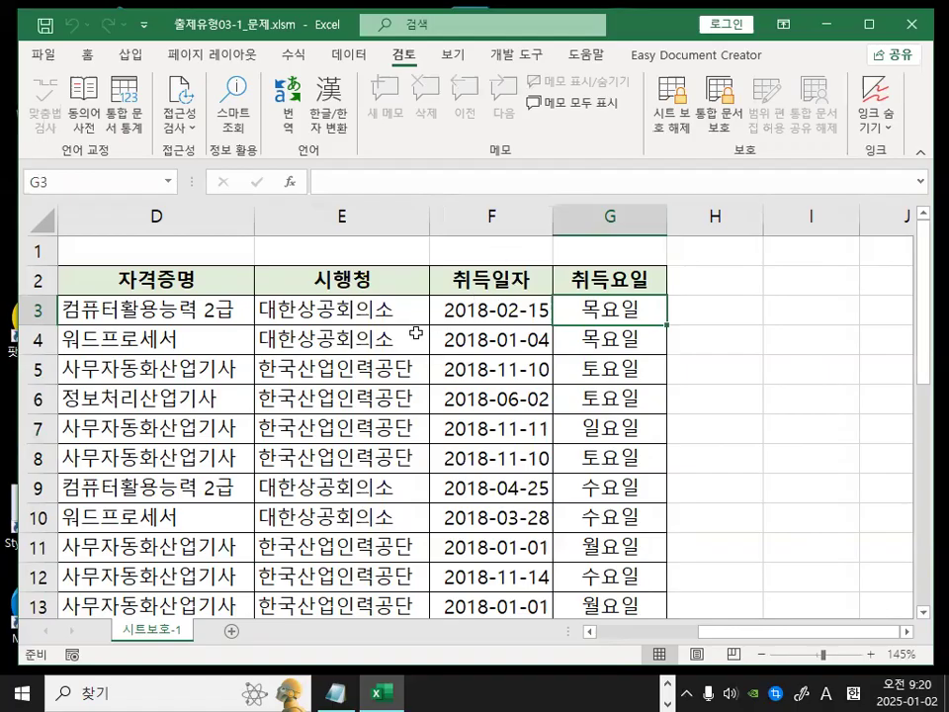
pyautogui.click(386, 303)
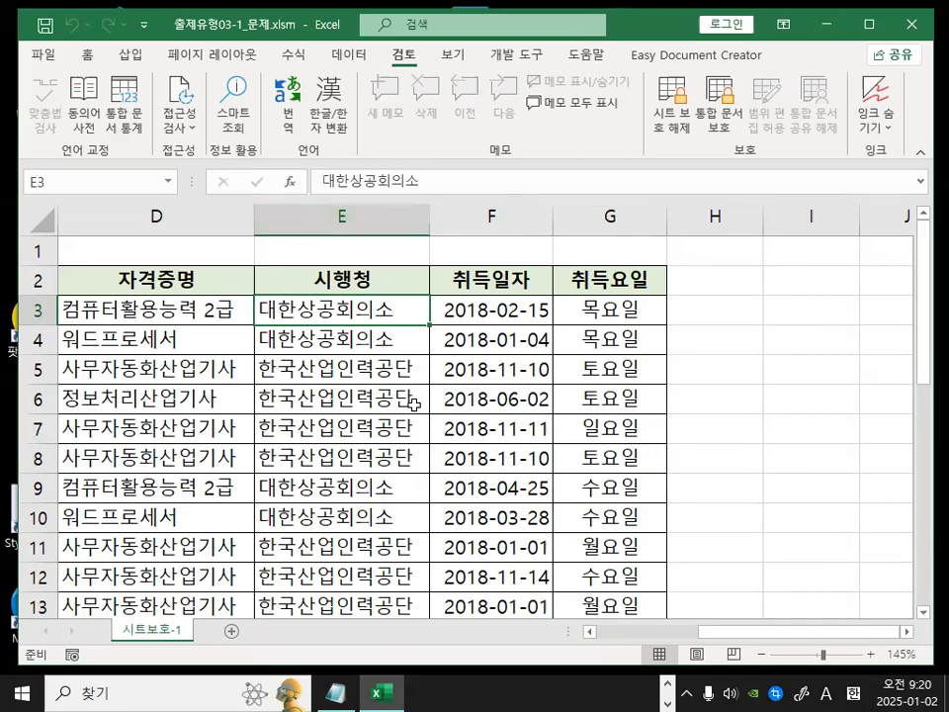
pyautogui.click(396, 364)
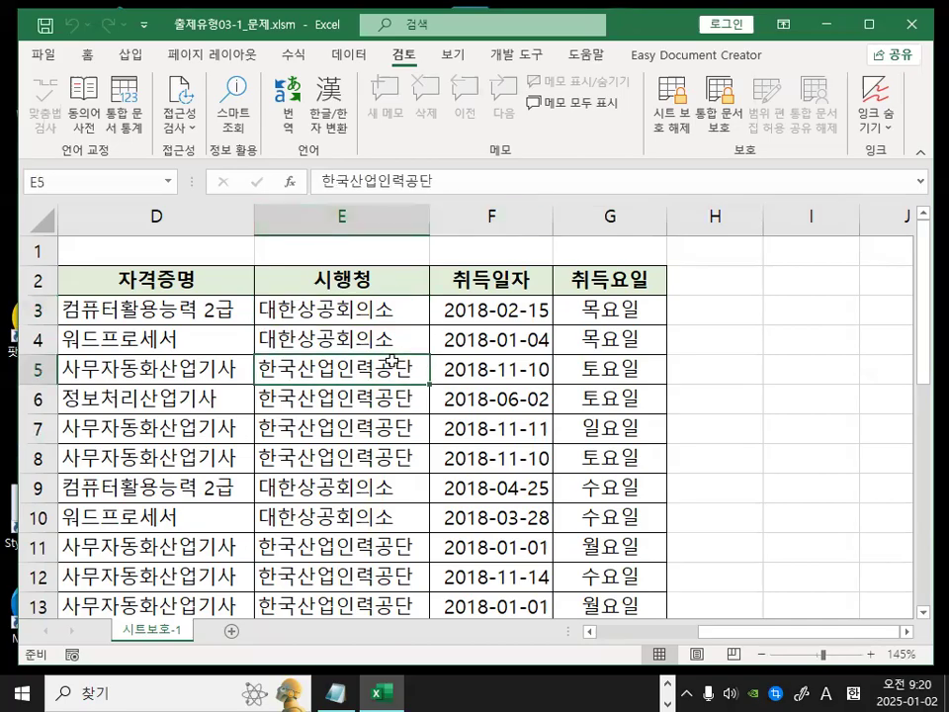
pyautogui.click(514, 311)
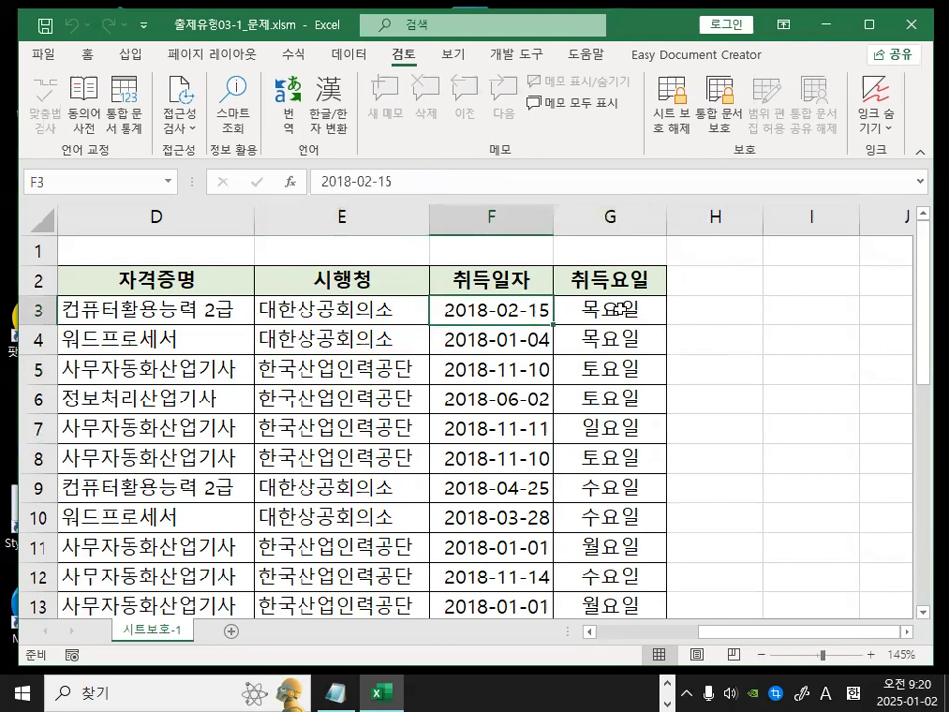
pyautogui.click(615, 308)
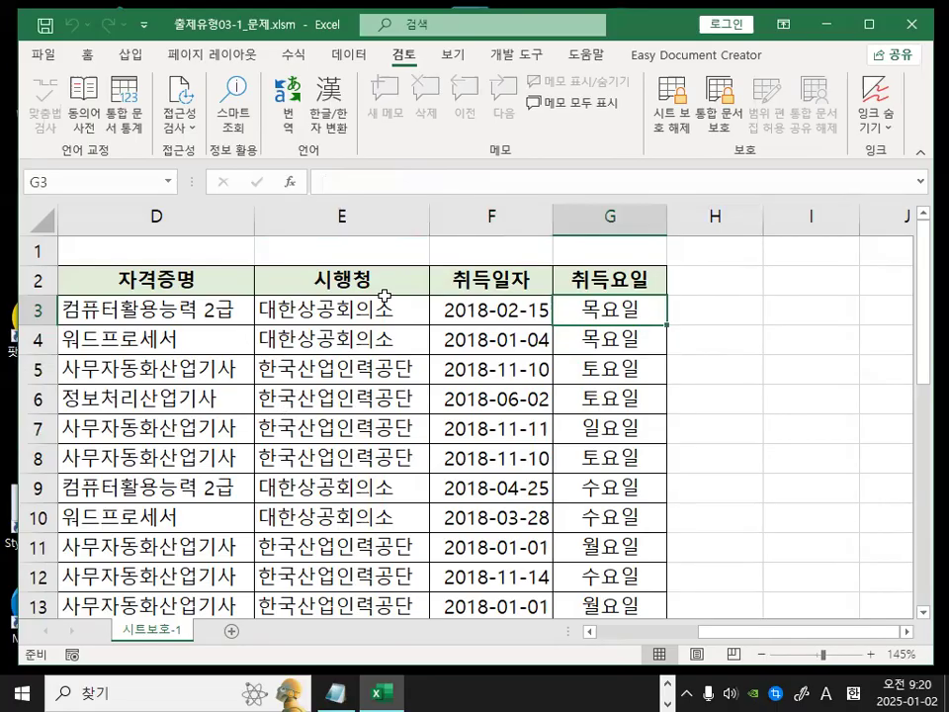
pyautogui.hotkey('ctrl', '1')
pyautogui.moveTo(375, 286); pyautogui.dragTo(574, 172)
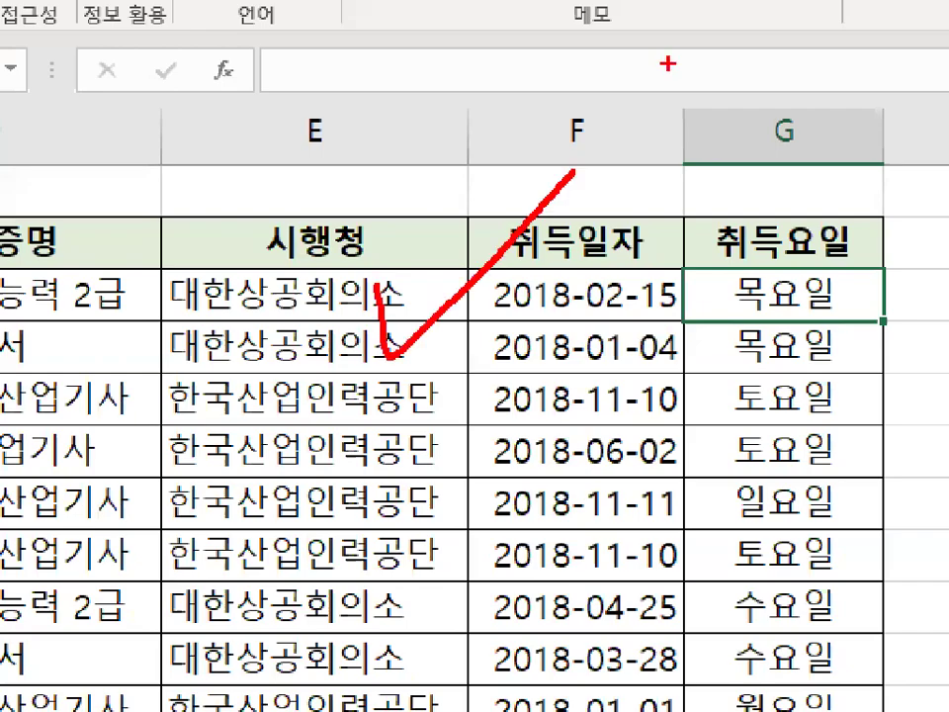
pyautogui.press('Escape')
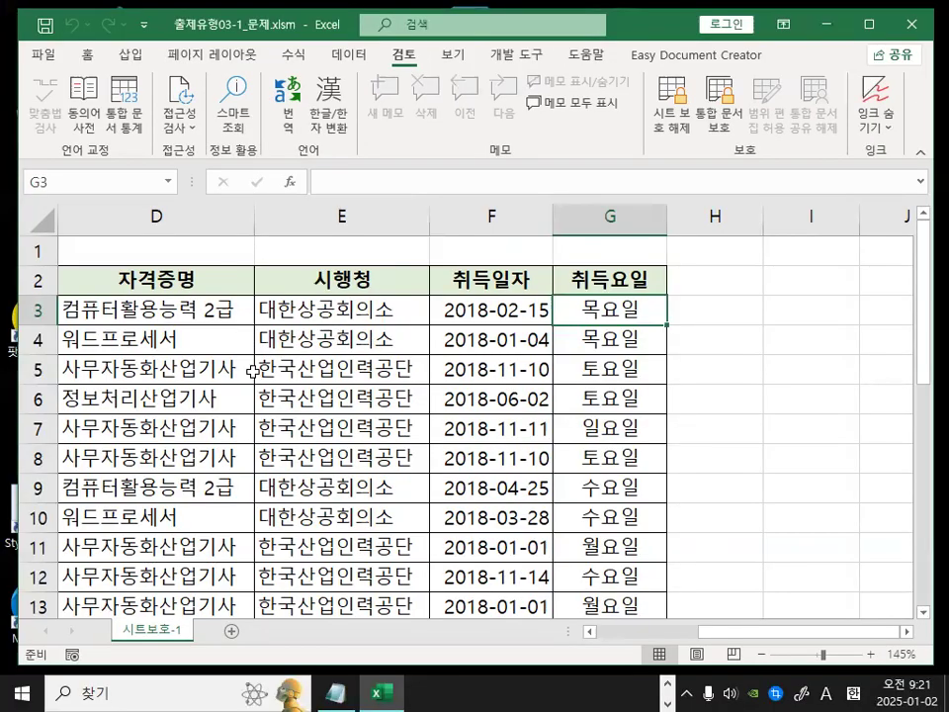
pyautogui.hotkey('ctrl', '2')
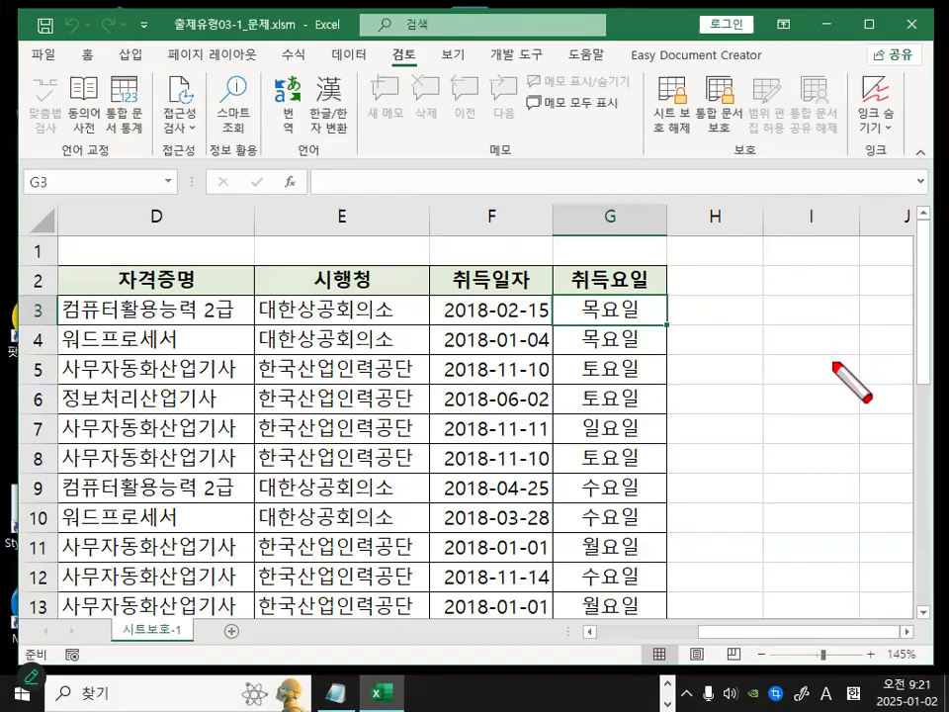
pyautogui.moveTo(385, 341)
pyautogui.mouseDown()
pyautogui.moveTo(391, 365)
pyautogui.moveTo(480, 299)
pyautogui.mouseUp()
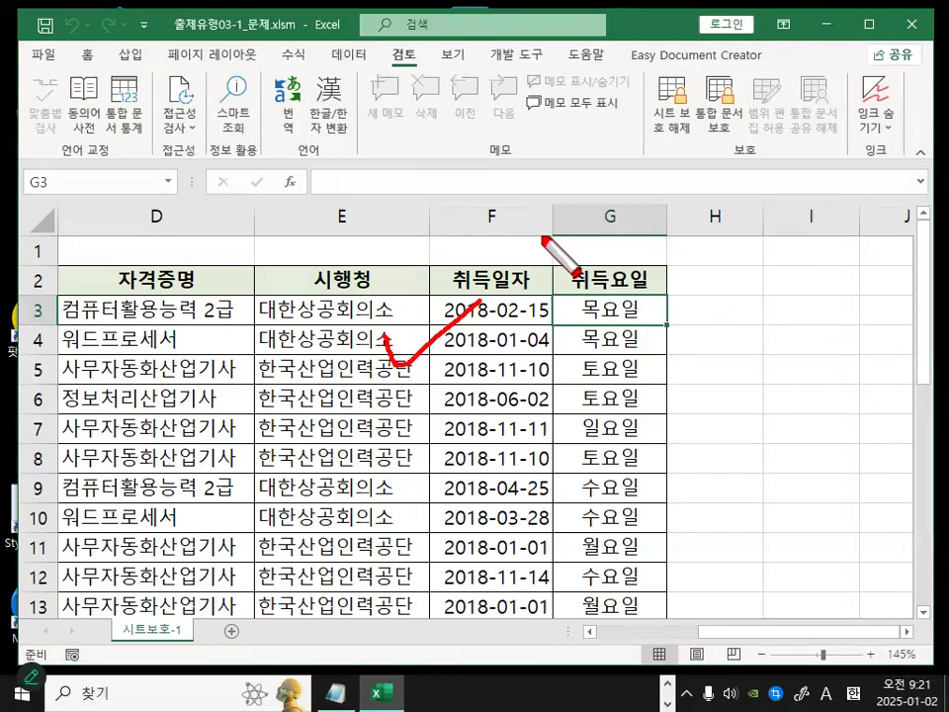
pyautogui.press('Escape')
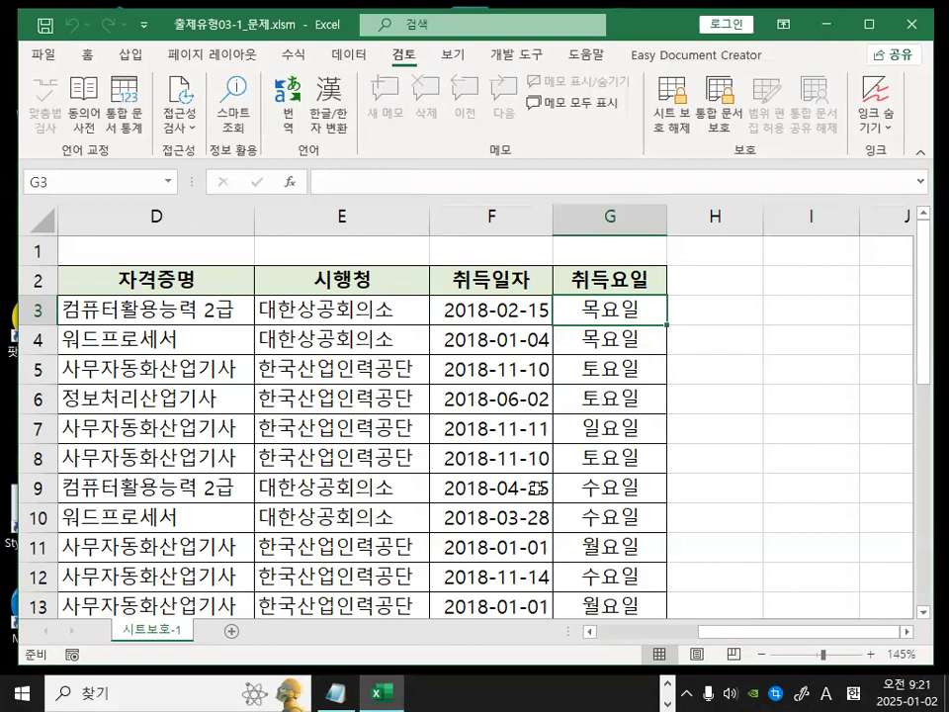
# Switch to the class notes and read the section on 통합문서구조보호, covering structure and window protection.
pyautogui.moveTo(336, 691)
pyautogui.click(339, 652)
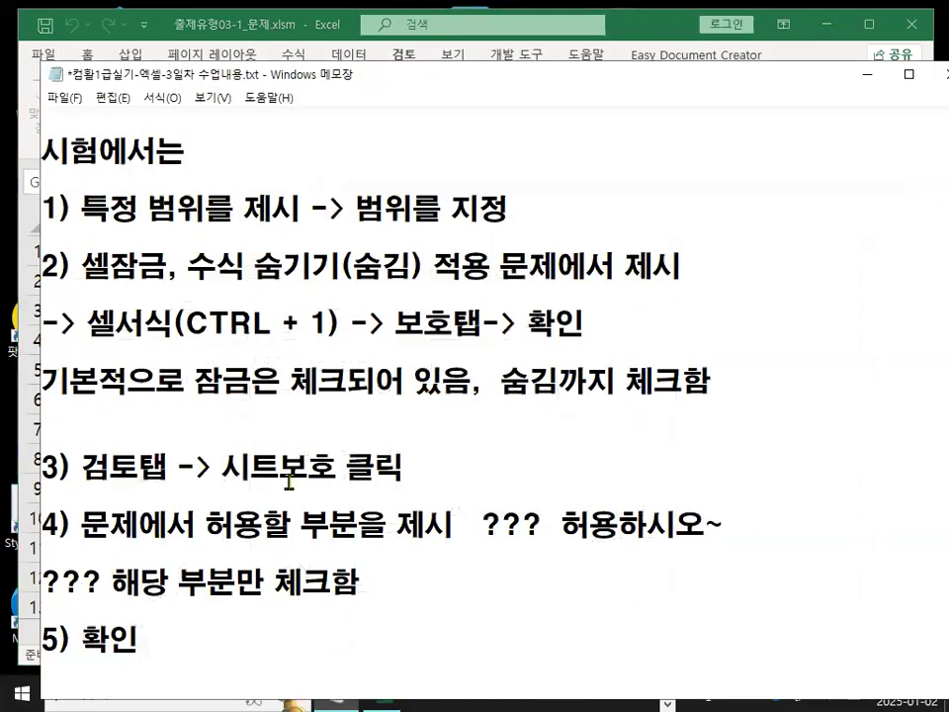
pyautogui.scroll(-2, 286, 484)
pyautogui.scroll(-1, 286, 482)
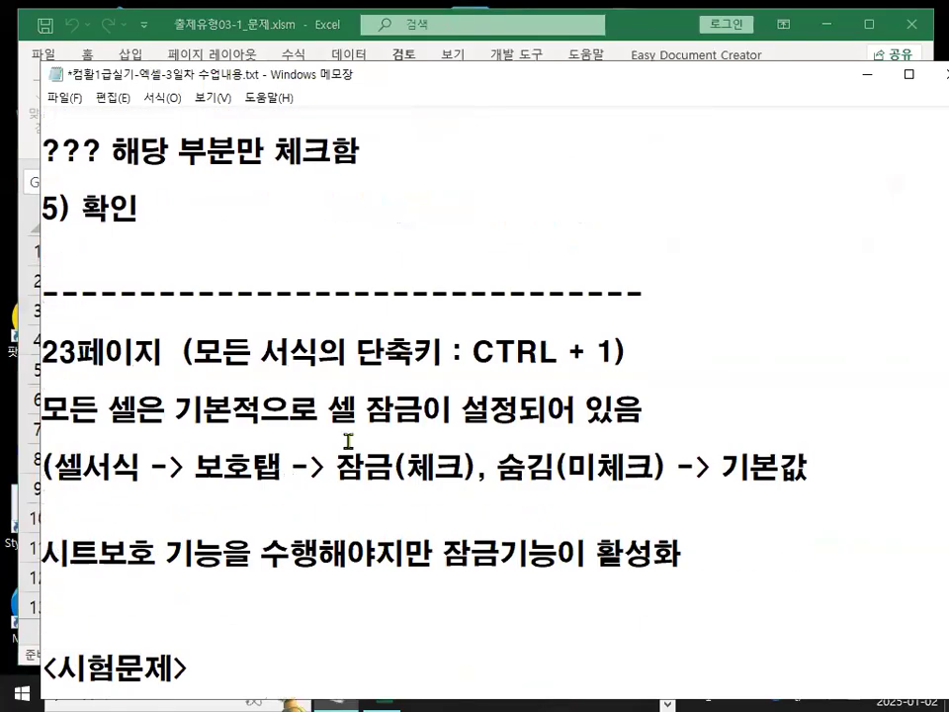
pyautogui.scroll(-3, 346, 445)
pyautogui.scroll(-3, 348, 444)
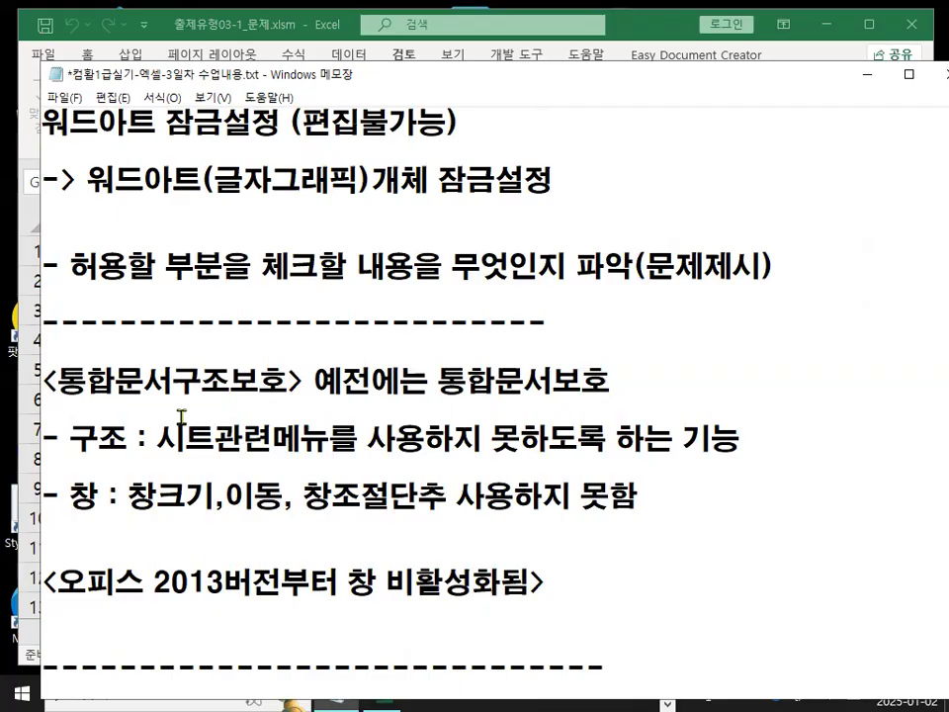
pyautogui.moveTo(60, 379); pyautogui.dragTo(285, 383)
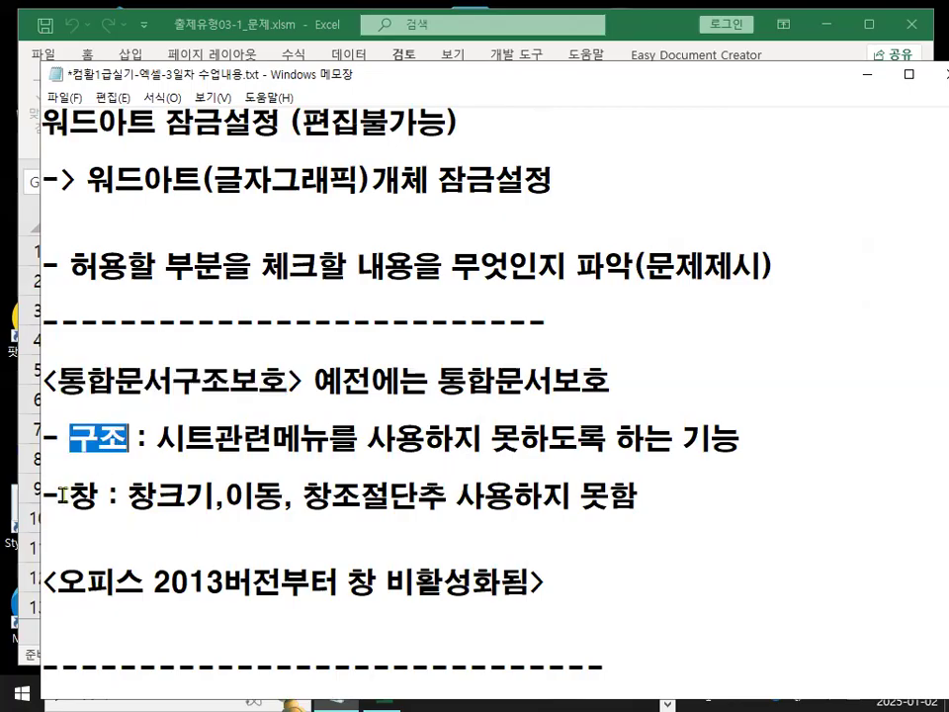
pyautogui.moveTo(62, 495); pyautogui.dragTo(110, 500)
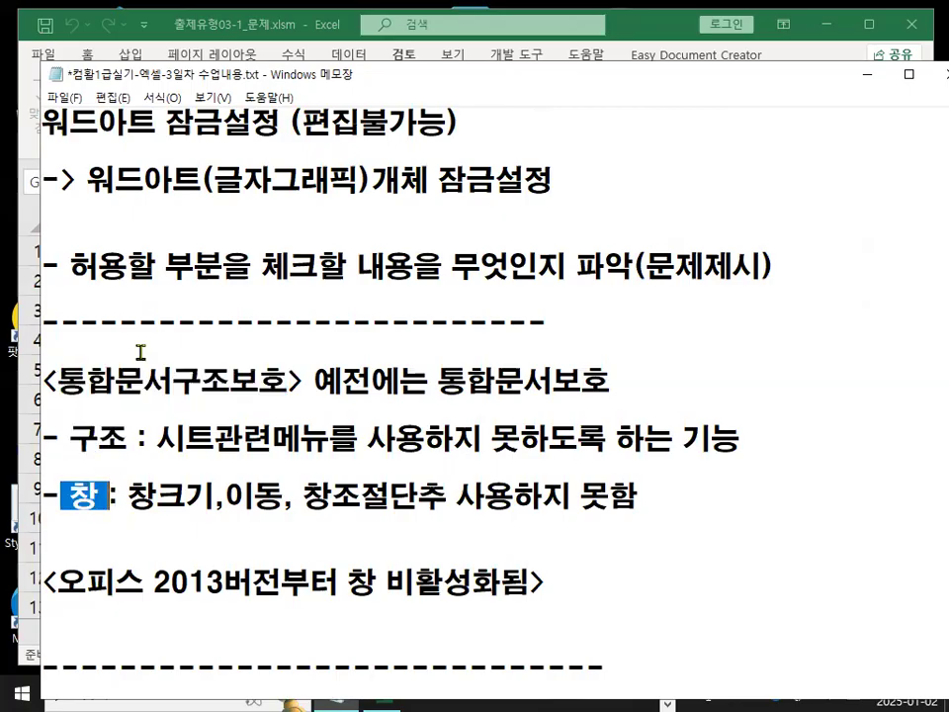
pyautogui.moveTo(75, 496)
pyautogui.mouseDown()
pyautogui.moveTo(95, 494)
pyautogui.moveTo(59, 517)
pyautogui.mouseUp()
pyautogui.hotkey('ctrl', '2')
pyautogui.moveTo(57, 470); pyautogui.dragTo(94, 529)
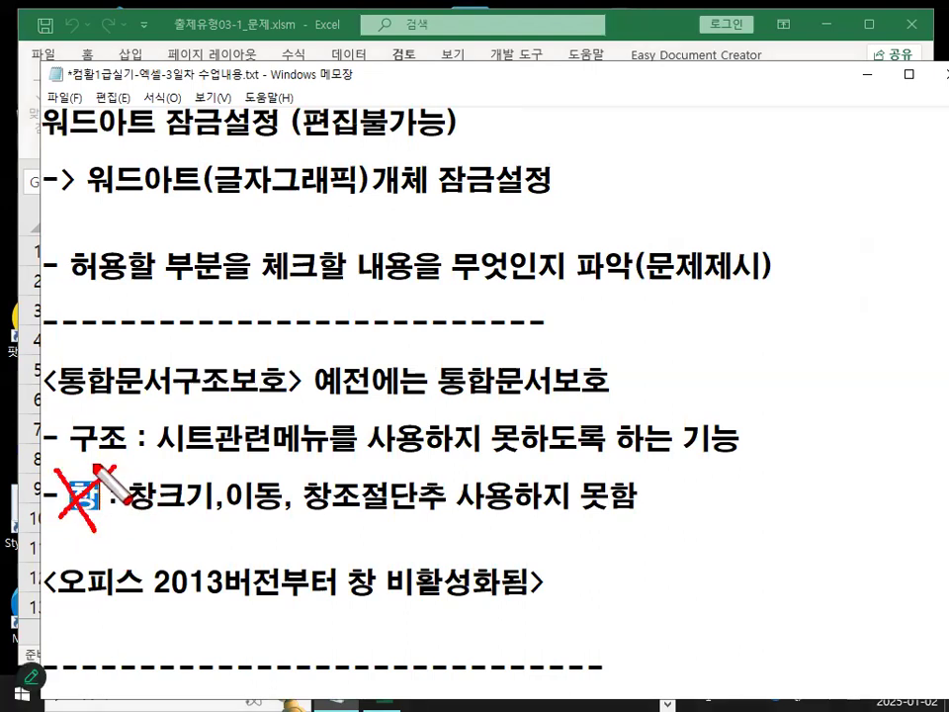
pyautogui.moveTo(67, 460); pyautogui.dragTo(323, 458)
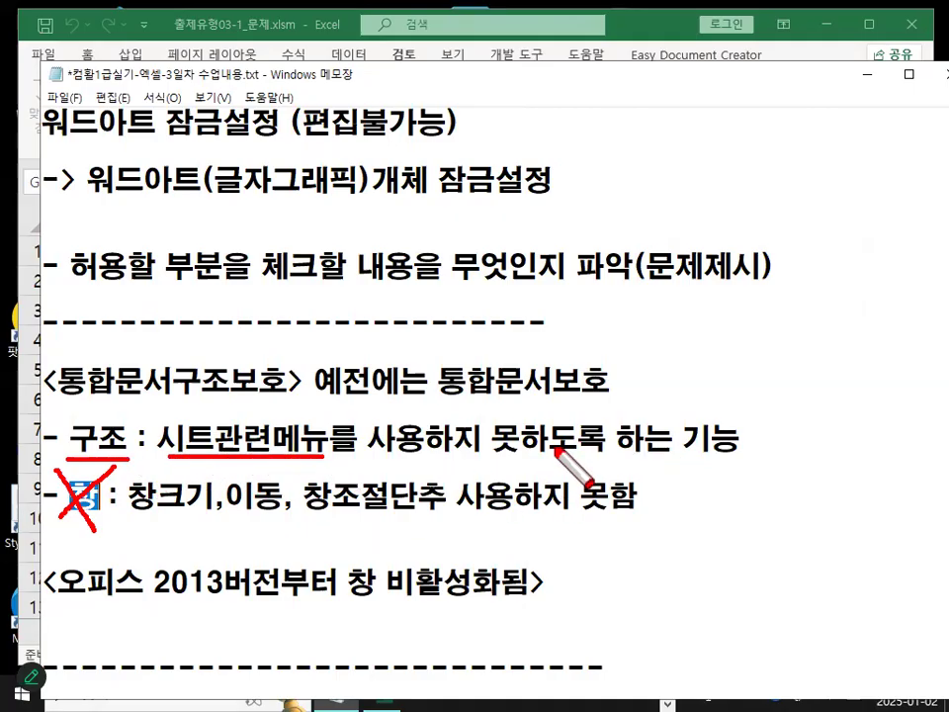
pyautogui.press('Escape')
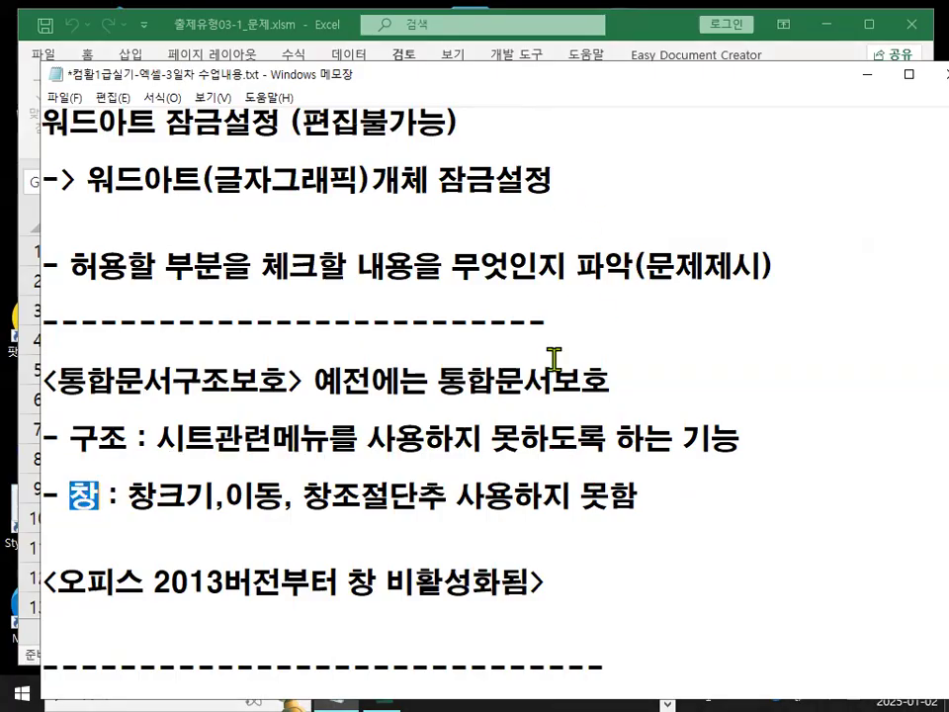
pyautogui.click(866, 81)
# Open the 시트보호-1 sheet tab's shortcut menu and examine its insert, delete, rename, move/copy and hide commands.
pyautogui.hotkey('ctrl', '1')
pyautogui.click(191, 598)
pyautogui.moveTo(191, 598)
pyautogui.mouseDown()
pyautogui.moveTo(170, 559)
pyautogui.moveTo(219, 591)
pyautogui.mouseUp()
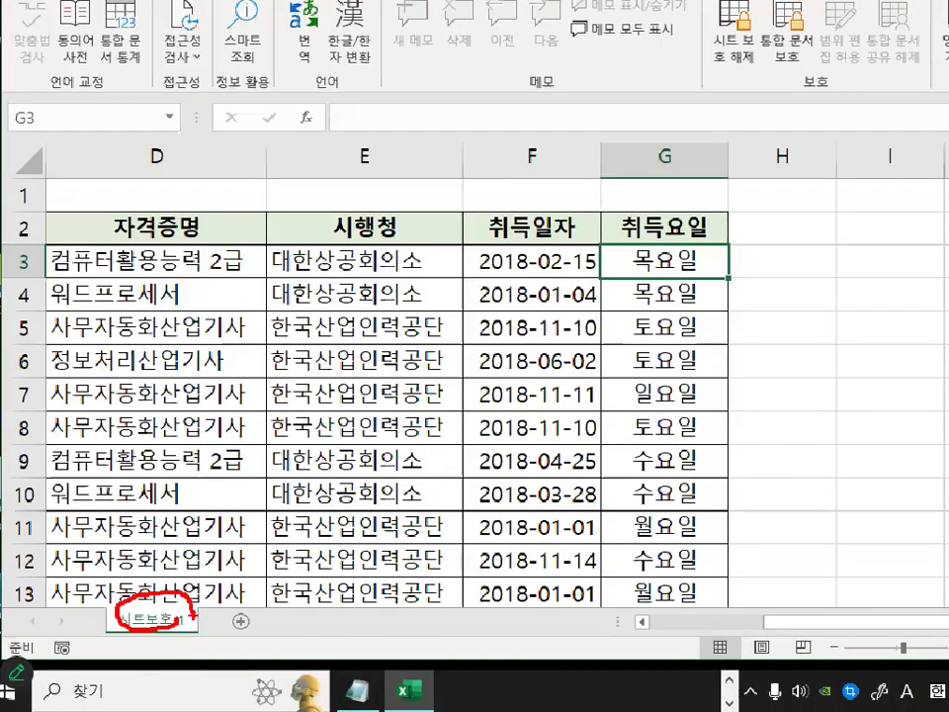
pyautogui.rightClick(156, 620)
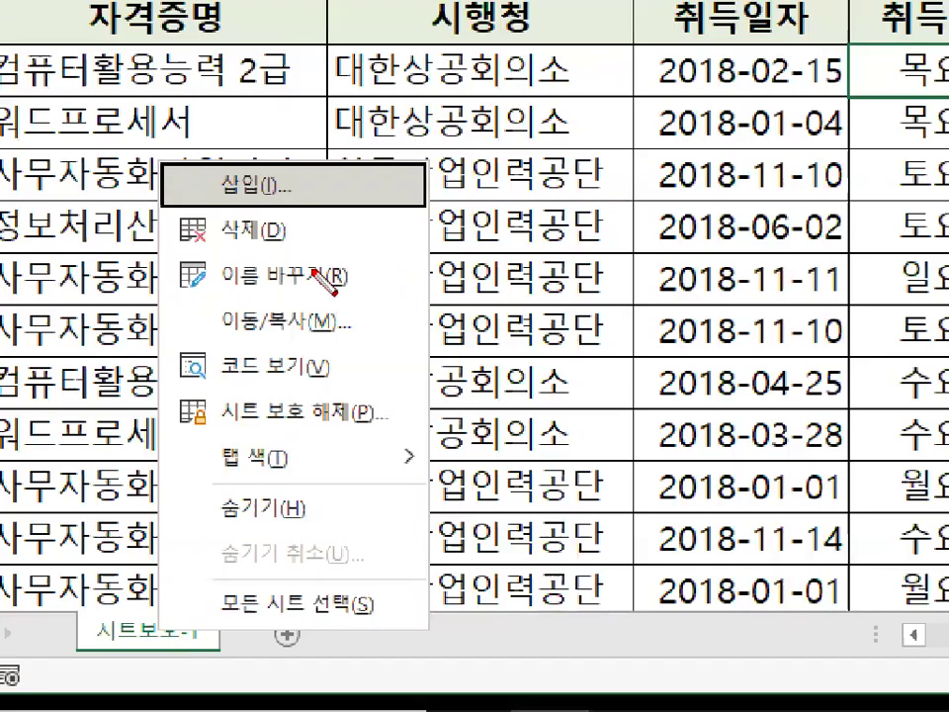
pyautogui.moveTo(215, 208); pyautogui.dragTo(288, 208)
pyautogui.moveTo(216, 244); pyautogui.dragTo(287, 244)
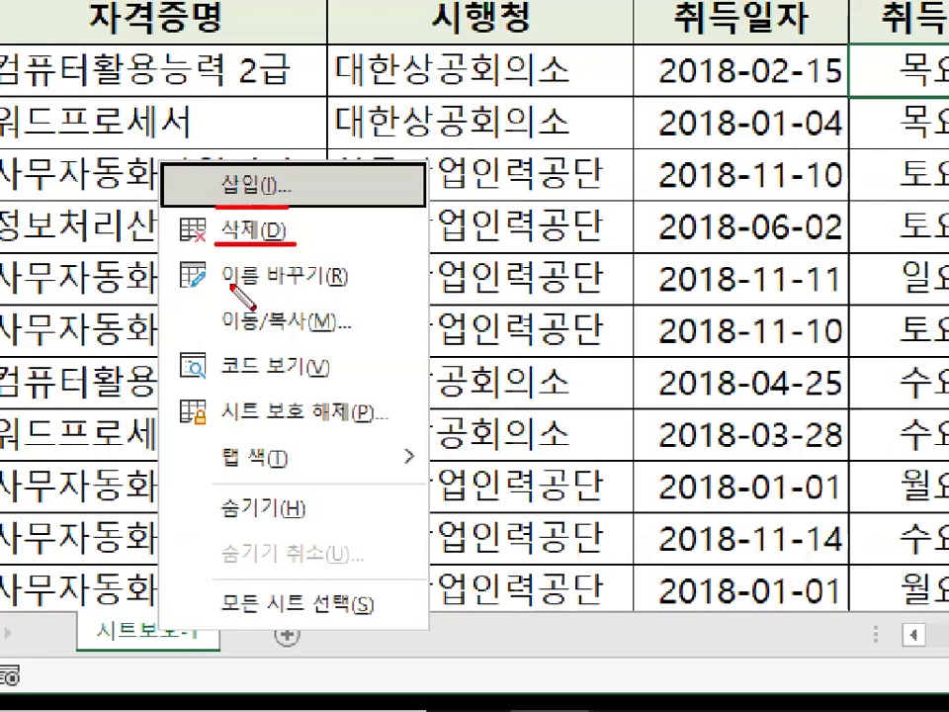
pyautogui.moveTo(223, 292); pyautogui.dragTo(327, 293)
pyautogui.moveTo(219, 340); pyautogui.dragTo(339, 341)
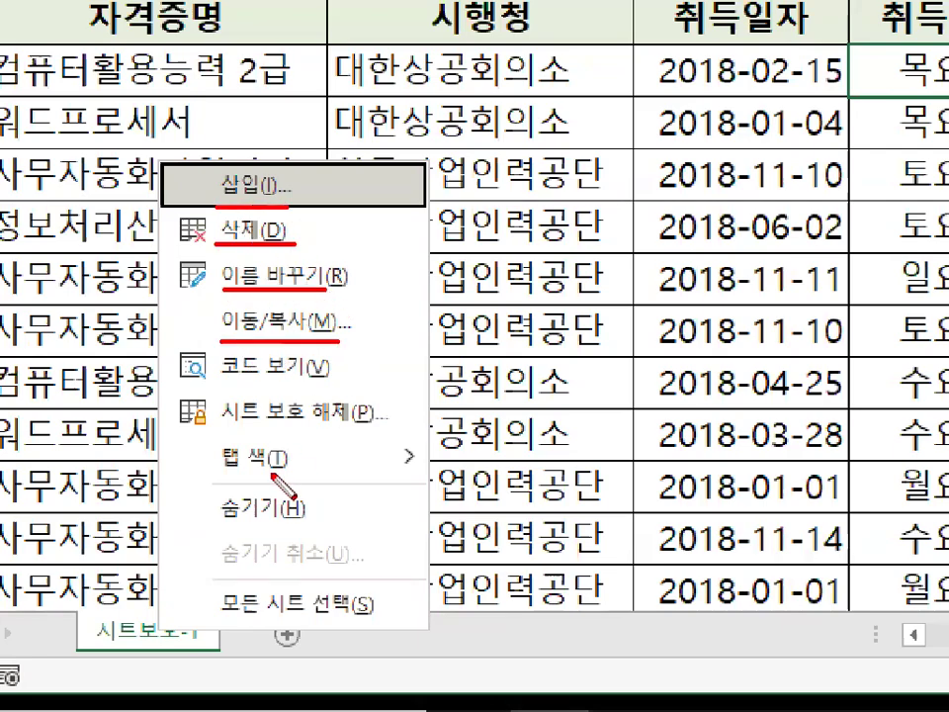
pyautogui.moveTo(212, 524); pyautogui.dragTo(302, 525)
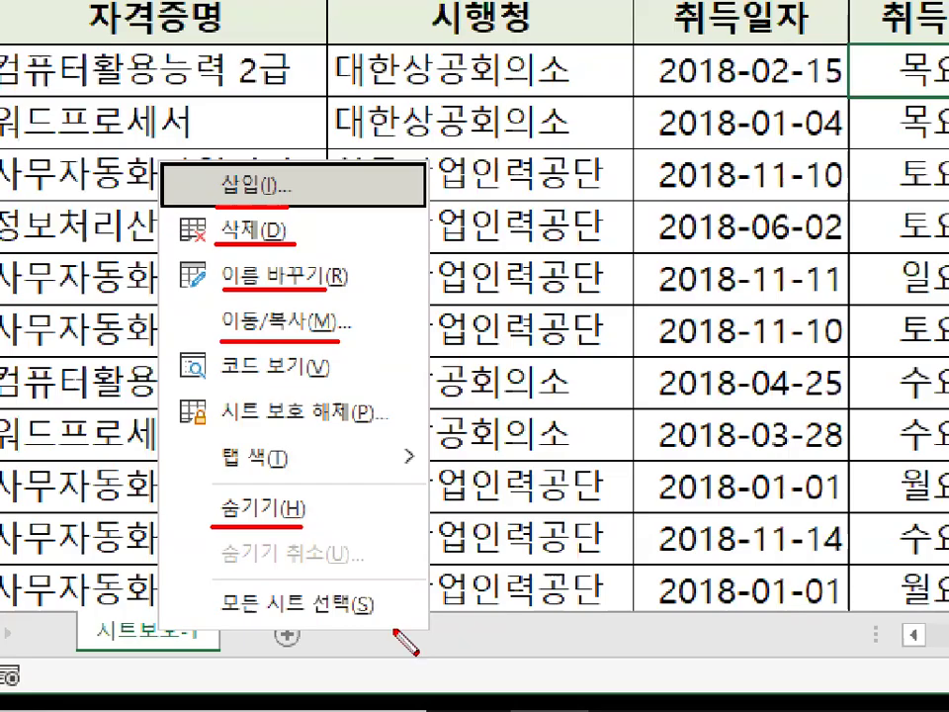
pyautogui.moveTo(351, 314)
pyautogui.mouseDown()
pyautogui.moveTo(183, 247)
pyautogui.moveTo(316, 238)
pyautogui.mouseUp()
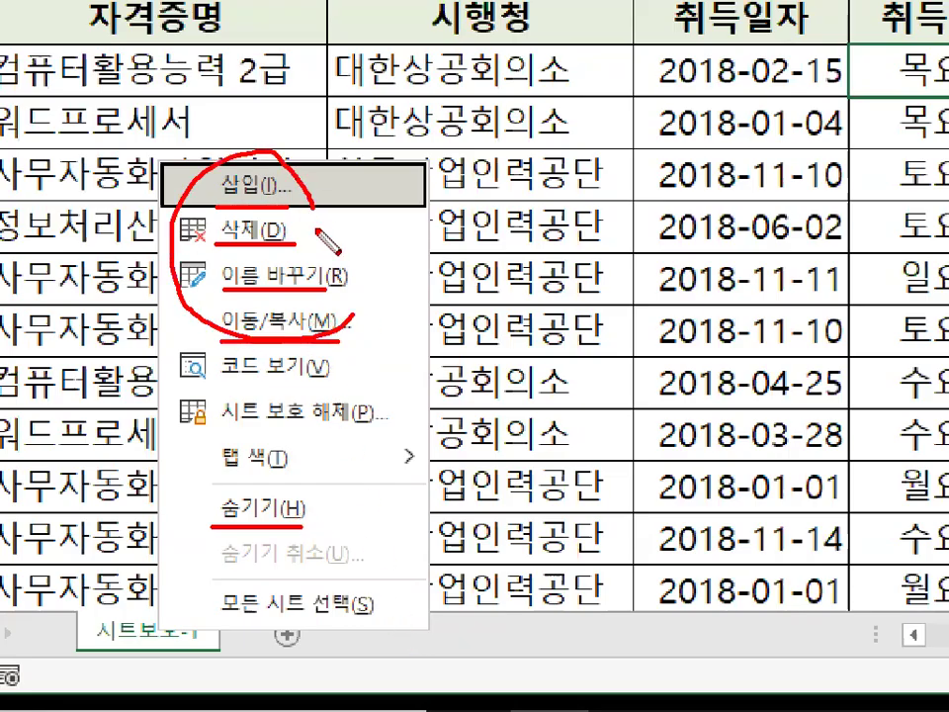
pyautogui.moveTo(294, 181); pyautogui.dragTo(318, 172)
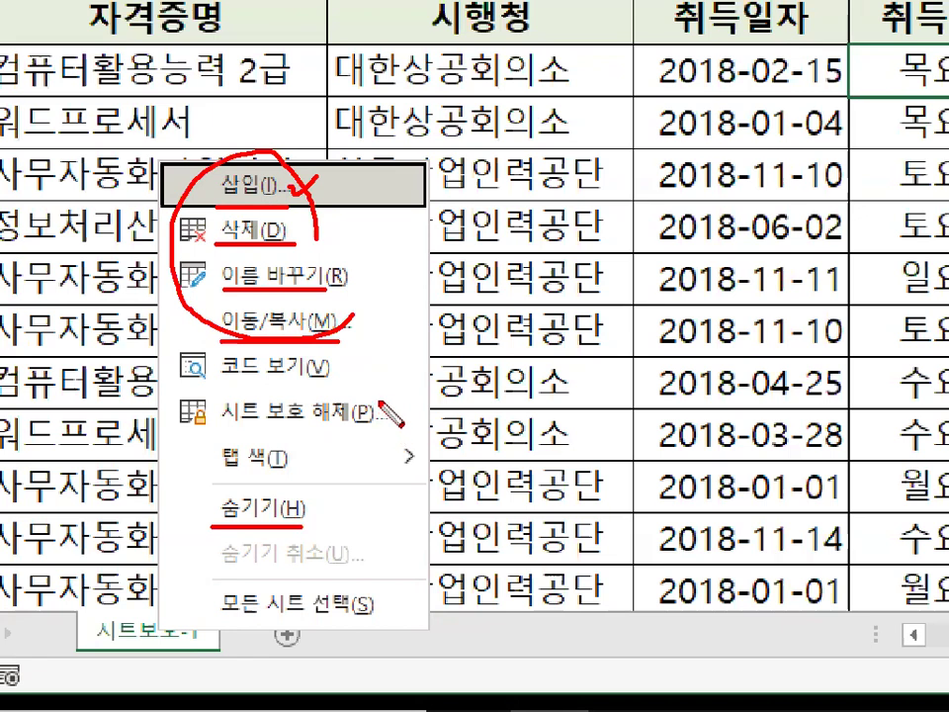
pyautogui.press('Escape')
pyautogui.hotkey('ctrl', '1')
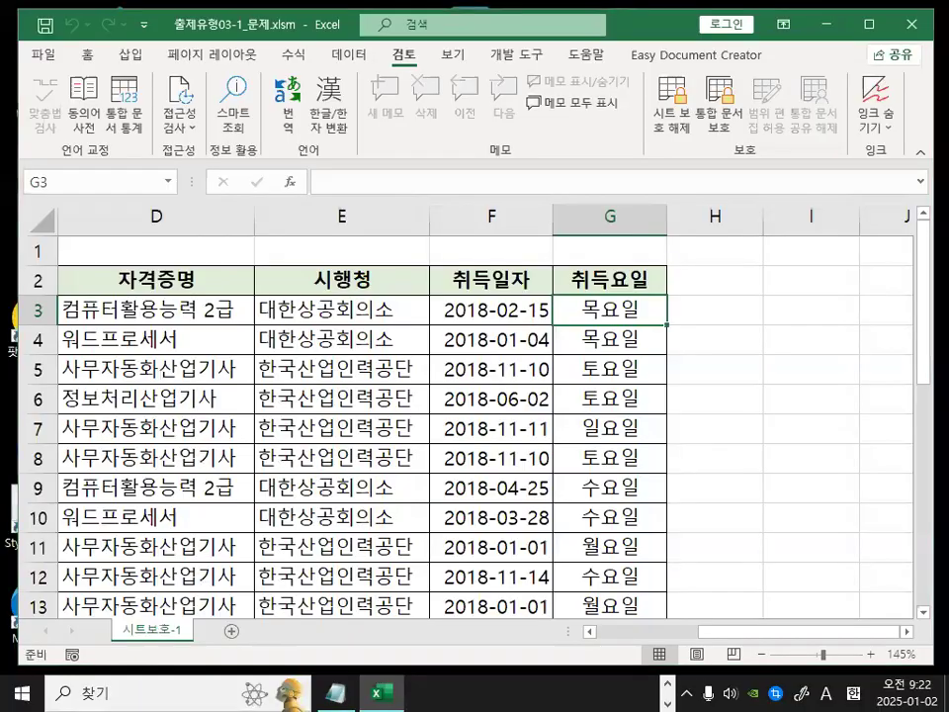
pyautogui.click(162, 673)
pyautogui.moveTo(195, 602)
pyautogui.mouseDown()
pyautogui.moveTo(91, 580)
pyautogui.moveTo(187, 598)
pyautogui.mouseUp()
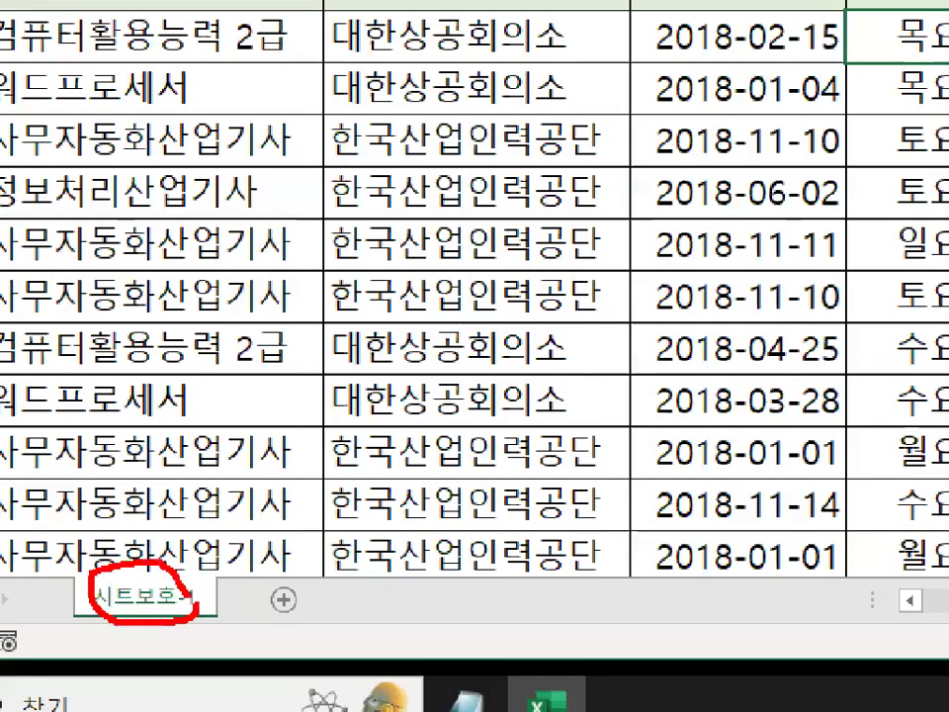
pyautogui.press('Escape')
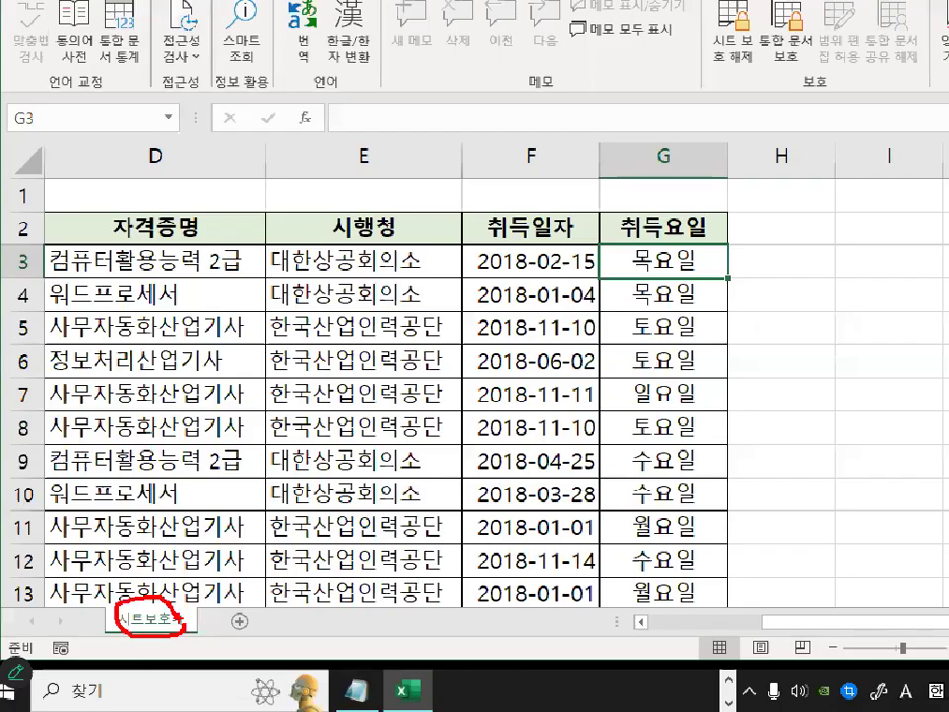
pyautogui.rightClick(163, 630)
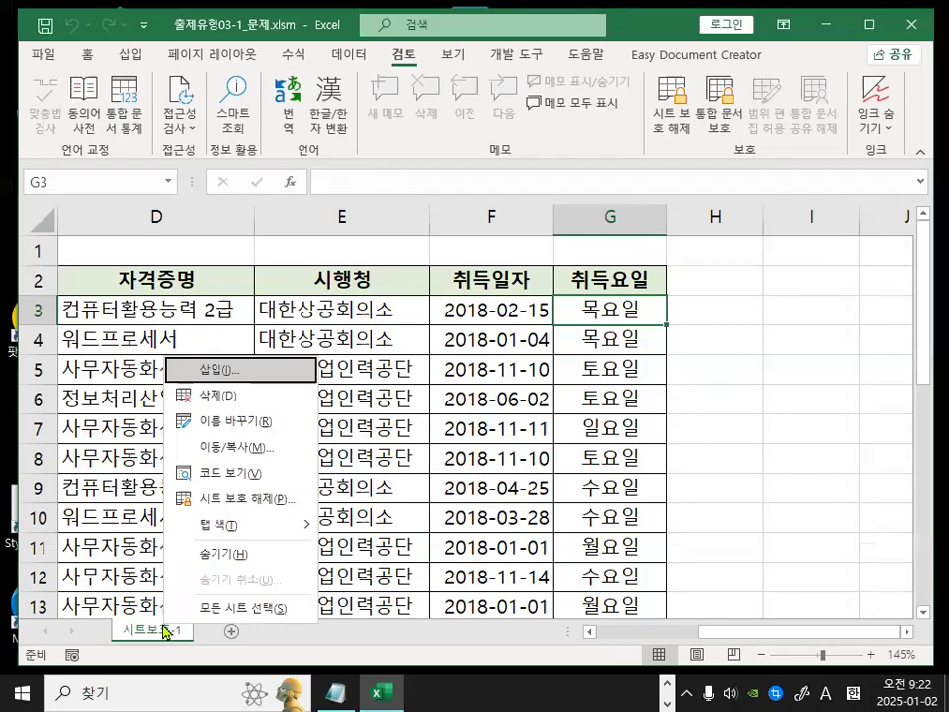
pyautogui.hotkey('ctrl', '1')
pyautogui.click(233, 404)
pyautogui.moveTo(240, 388); pyautogui.dragTo(241, 396)
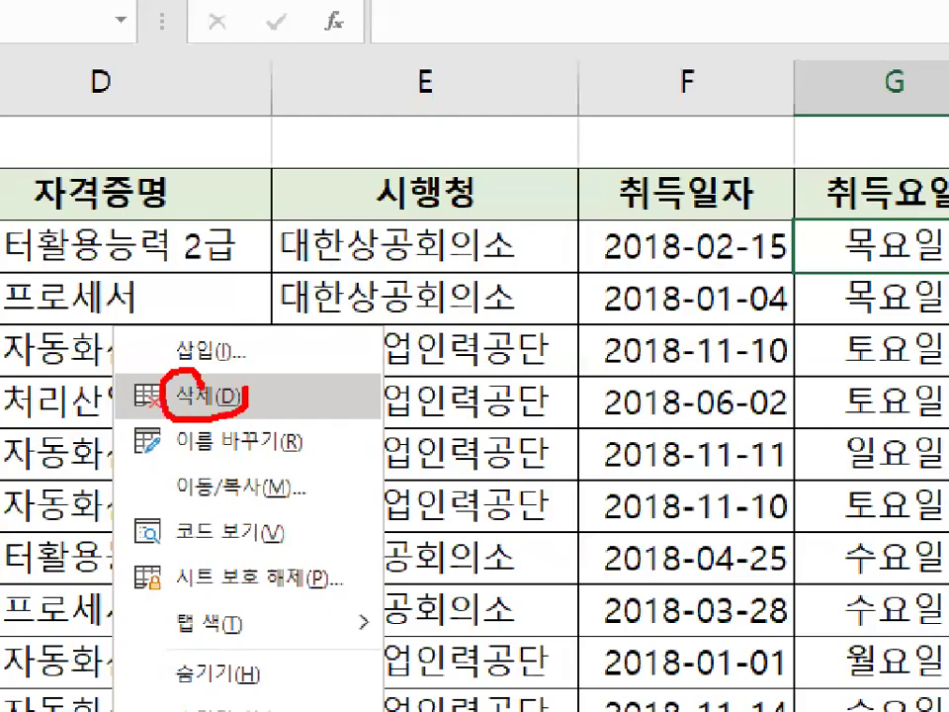
pyautogui.press('Escape')
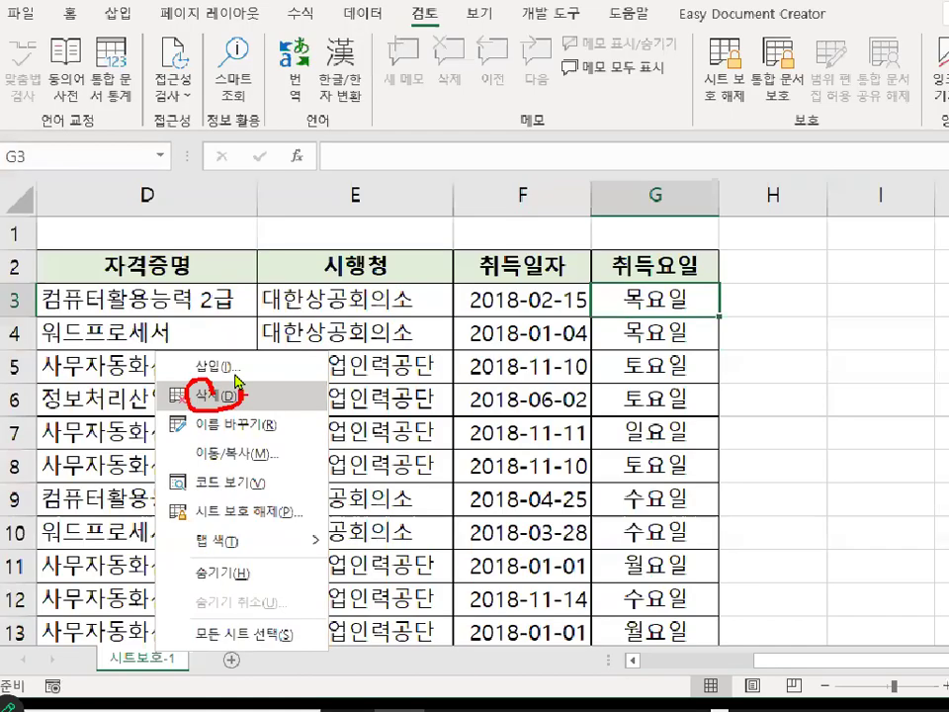
# Return to the class notes and review the 통합문서구조보호 heading and the window protection line again.
pyautogui.click(334, 690)
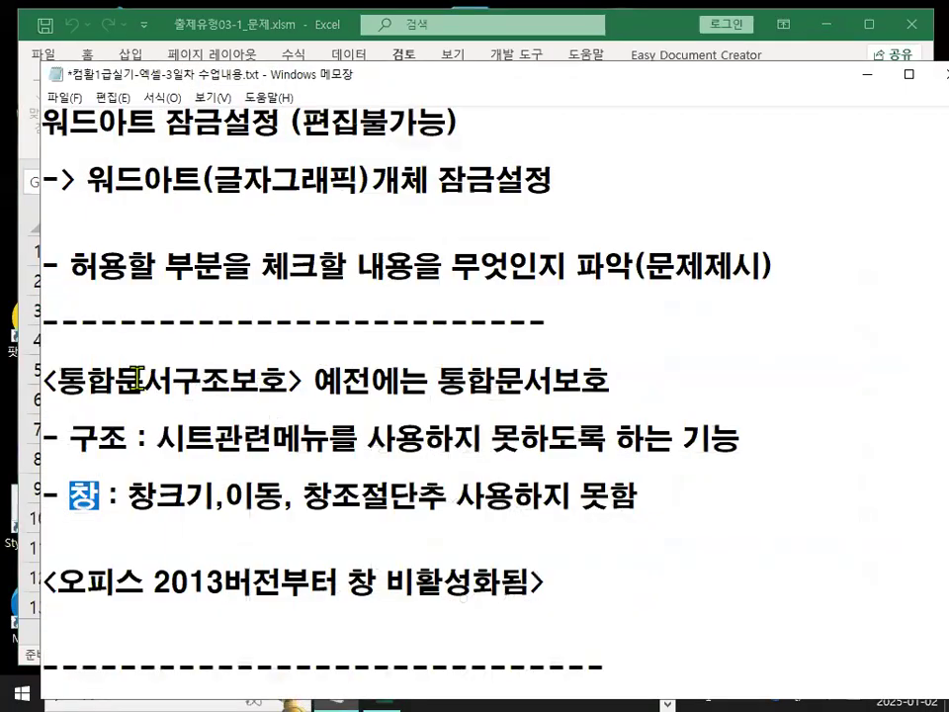
pyautogui.moveTo(55, 378); pyautogui.dragTo(265, 388)
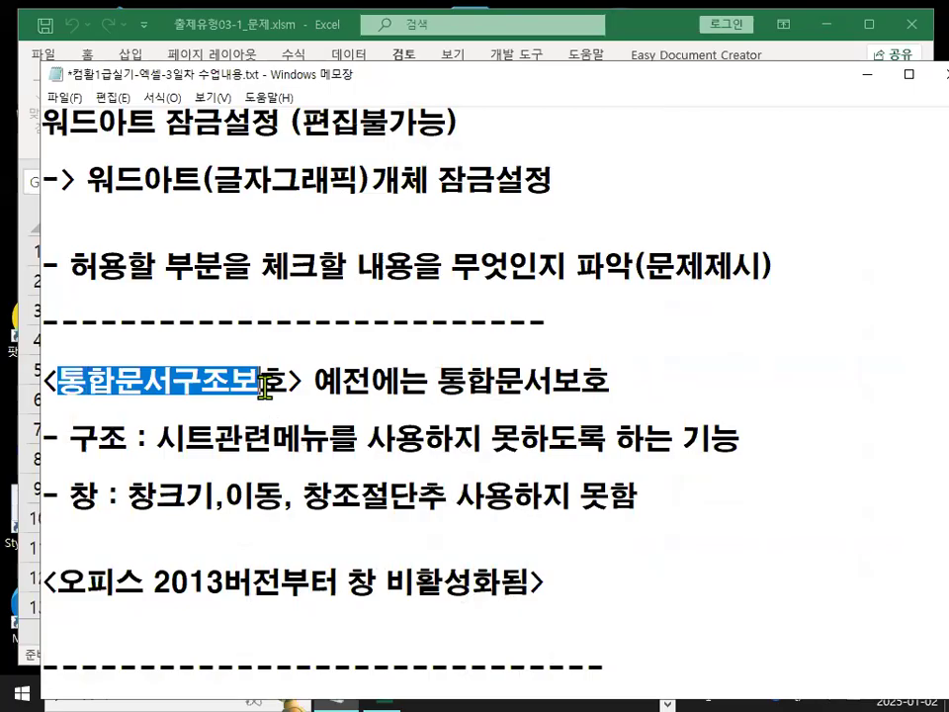
pyautogui.click(265, 389)
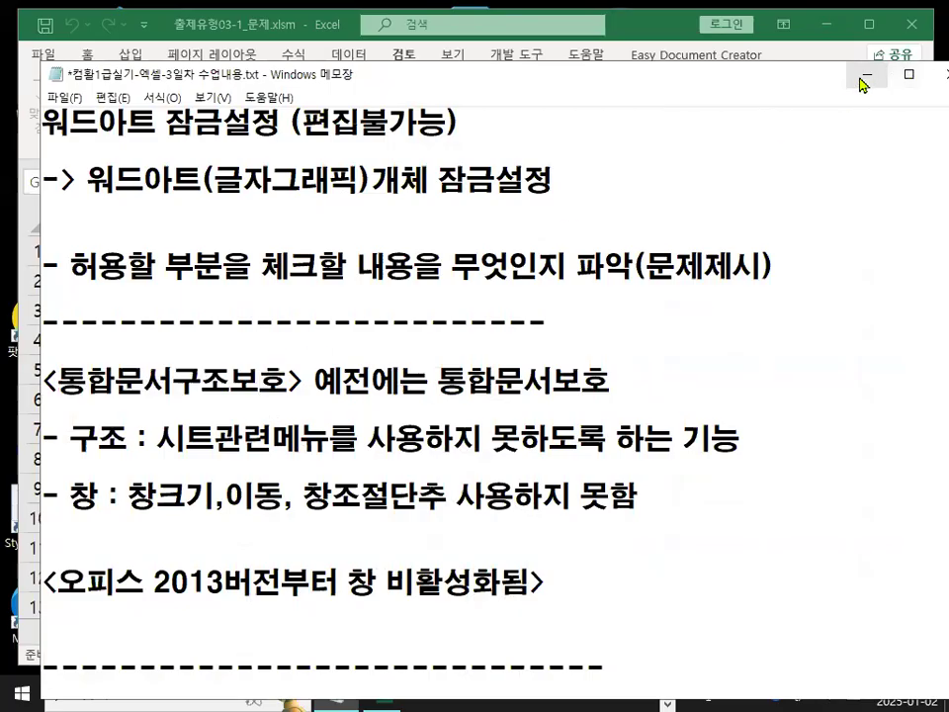
pyautogui.moveTo(68, 500); pyautogui.dragTo(216, 500)
pyautogui.moveTo(293, 500); pyautogui.dragTo(642, 500)
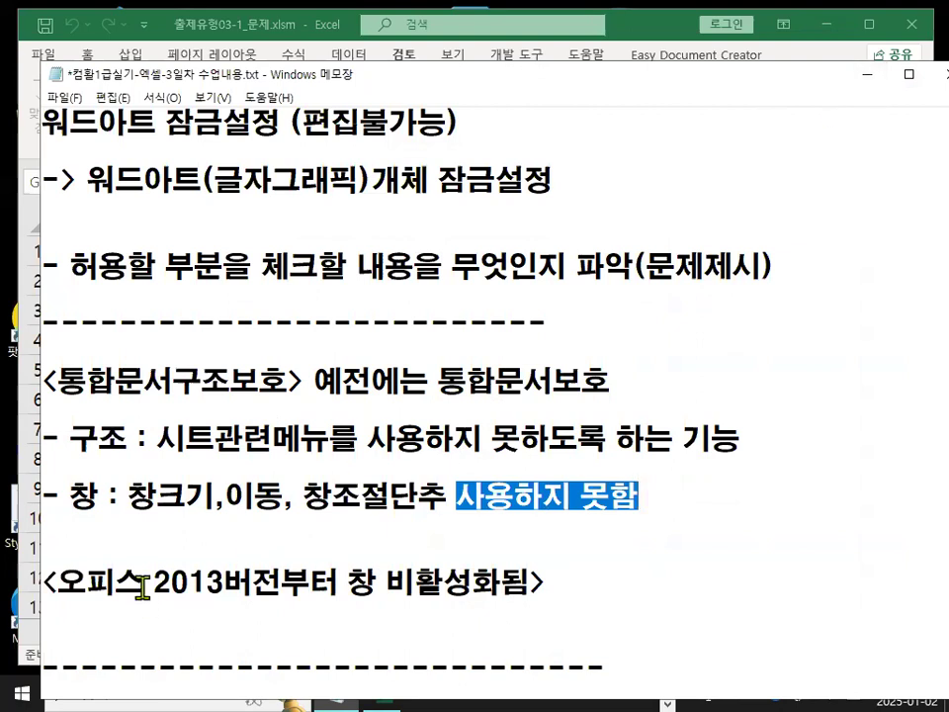
# Highlight the window-protection and Office 2013 lines in the class notes, then minimize the notes window.
pyautogui.moveTo(144, 578); pyautogui.dragTo(539, 578)
pyautogui.moveTo(73, 491); pyautogui.dragTo(119, 492)
pyautogui.click(865, 74)
# Move the restored workbook window around the desktop to point out its minimize, maximize and close controls.
pyautogui.moveTo(644, 31); pyautogui.dragTo(470, 299)
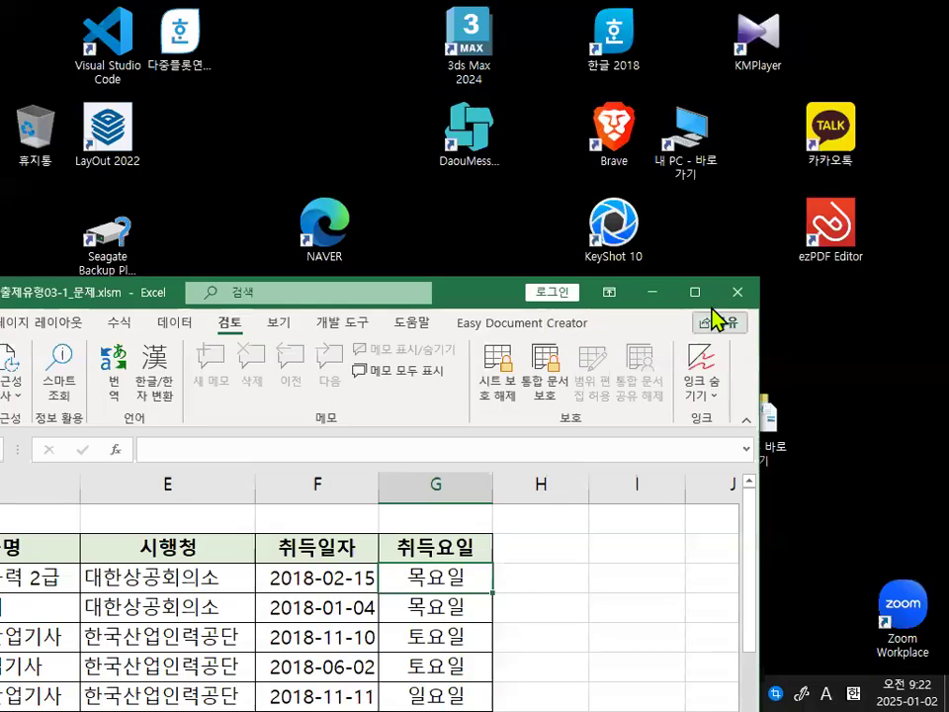
pyautogui.hotkey('ctrl', '1')
pyautogui.click(775, 291)
pyautogui.moveTo(778, 292)
pyautogui.mouseDown()
pyautogui.moveTo(568, 271)
pyautogui.moveTo(597, 296)
pyautogui.mouseUp()
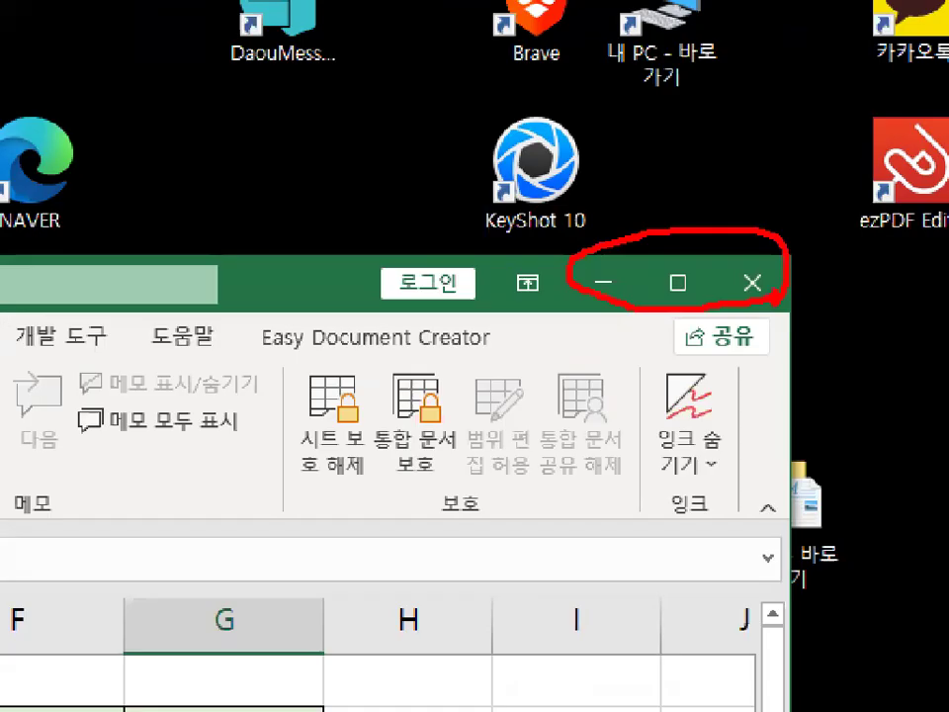
pyautogui.press('Escape')
pyautogui.moveTo(487, 283); pyautogui.dragTo(495, 109)
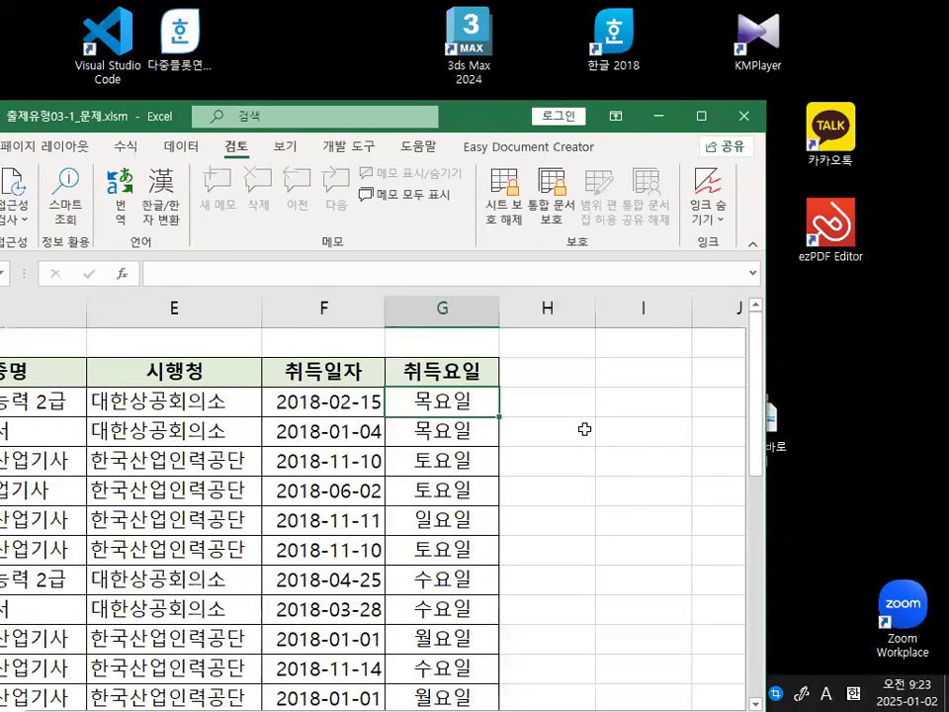
pyautogui.rightClick(561, 434)
pyautogui.moveTo(605, 478)
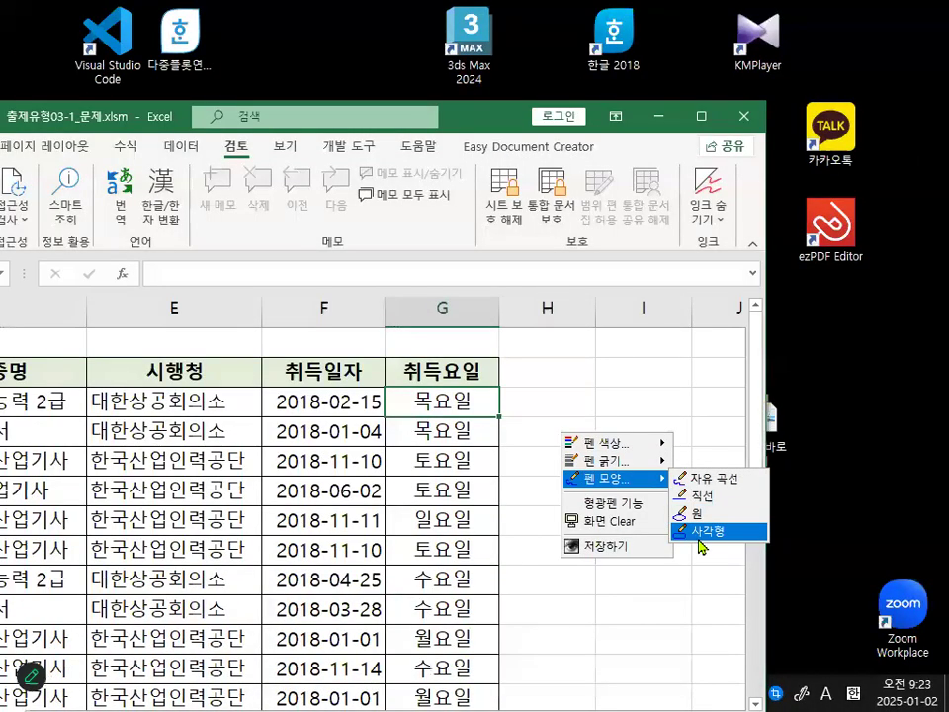
pyautogui.click(699, 534)
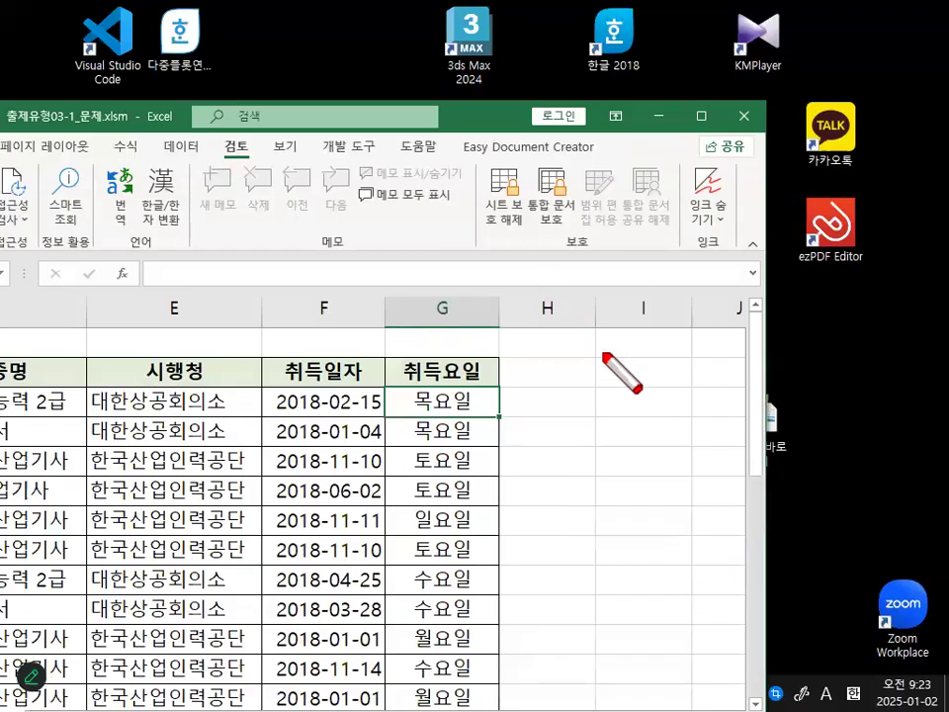
pyautogui.moveTo(522, 262)
pyautogui.mouseDown()
pyautogui.moveTo(600, 289)
pyautogui.moveTo(762, 293)
pyautogui.mouseUp()
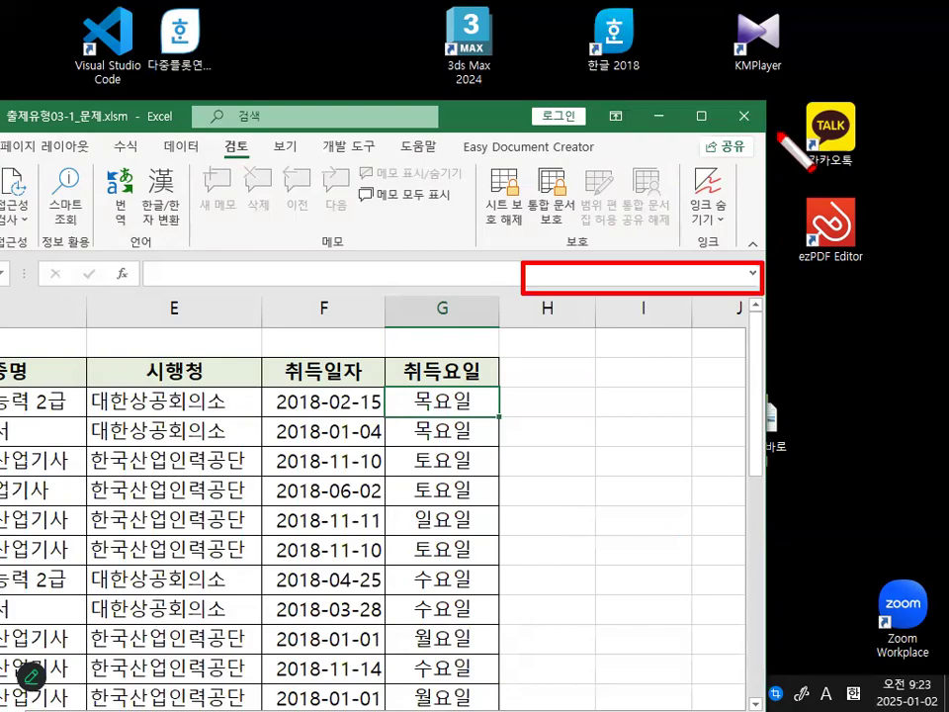
pyautogui.moveTo(778, 134); pyautogui.dragTo(625, 101)
pyautogui.rightClick(568, 379)
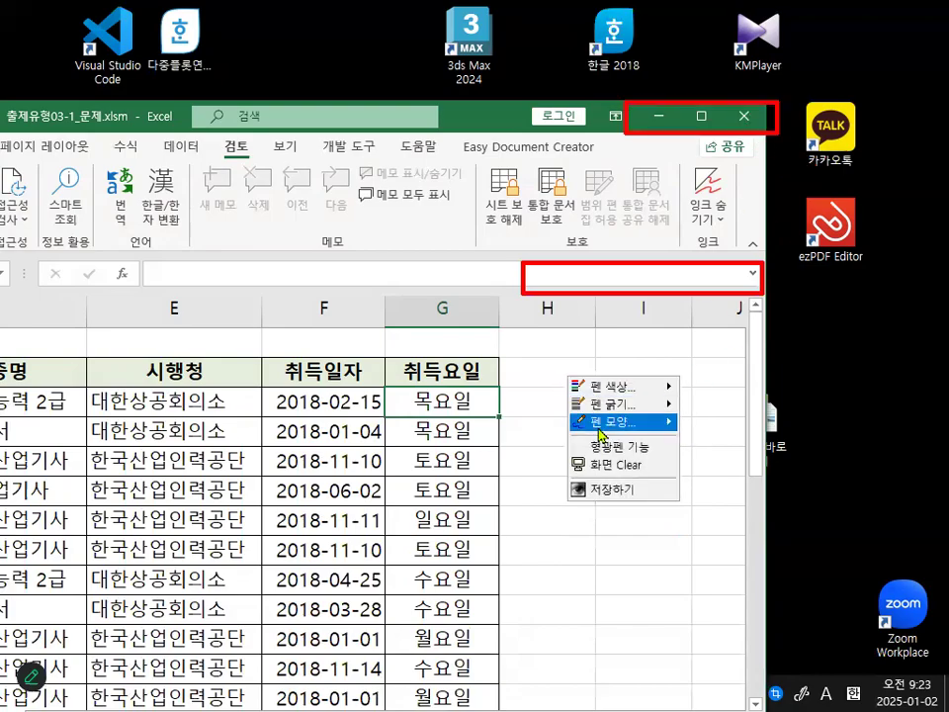
pyautogui.moveTo(623, 421)
pyautogui.click(731, 430)
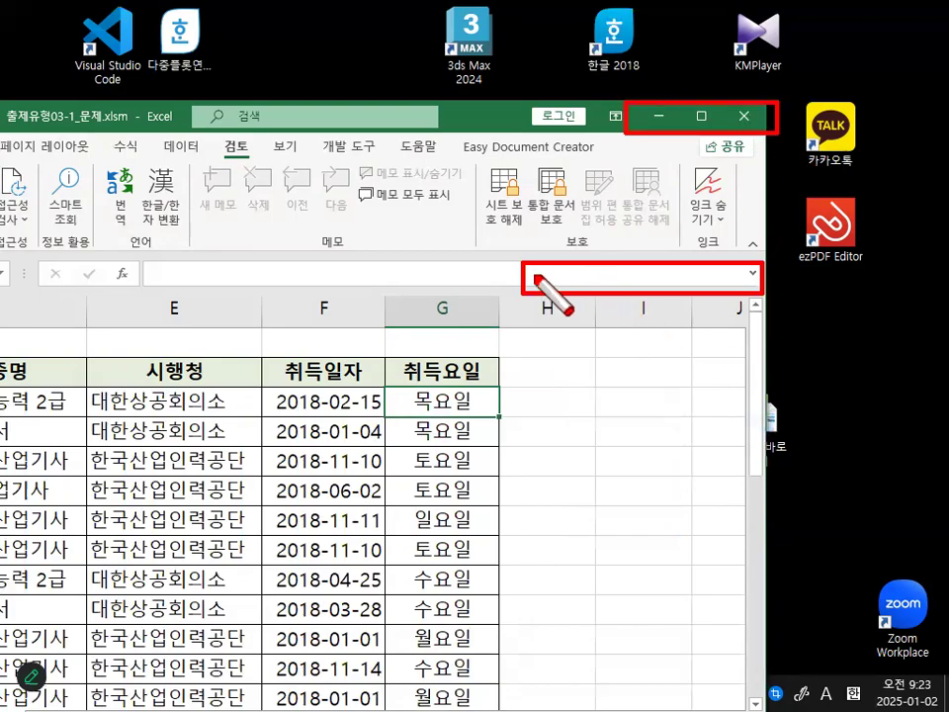
pyautogui.moveTo(533, 274)
pyautogui.mouseDown()
pyautogui.moveTo(609, 269)
pyautogui.moveTo(635, 282)
pyautogui.moveTo(608, 268)
pyautogui.mouseUp()
pyautogui.moveTo(707, 269); pyautogui.dragTo(691, 293)
pyautogui.moveTo(537, 277)
pyautogui.mouseDown()
pyautogui.moveTo(541, 435)
pyautogui.moveTo(583, 390)
pyautogui.mouseUp()
pyautogui.moveTo(683, 476); pyautogui.dragTo(614, 565)
pyautogui.moveTo(615, 480); pyautogui.dragTo(673, 565)
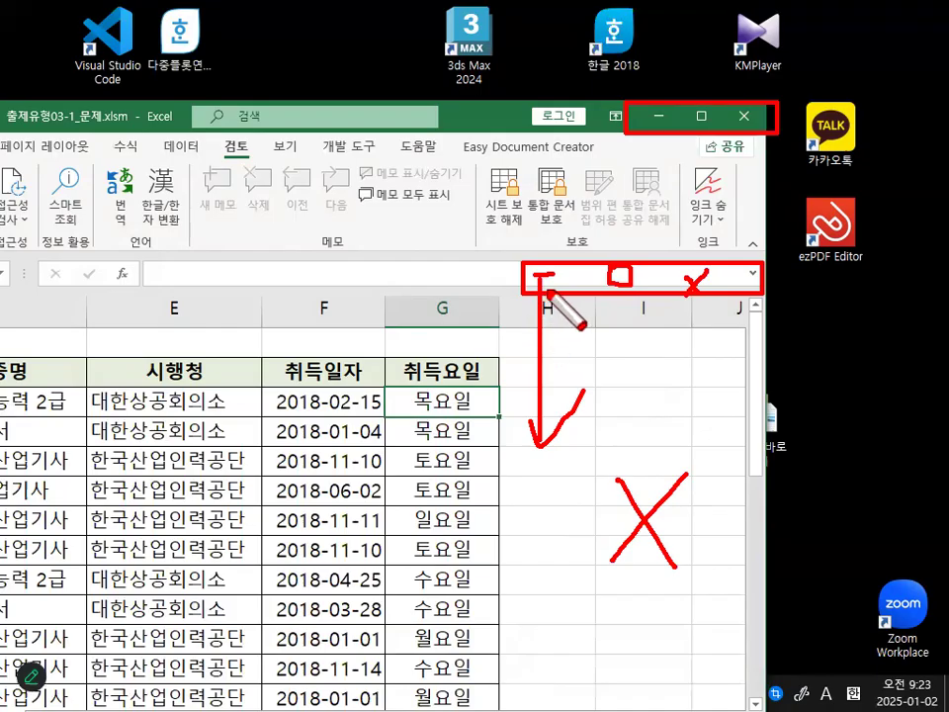
pyautogui.moveTo(585, 282)
pyautogui.mouseDown()
pyautogui.moveTo(533, 242)
pyautogui.moveTo(578, 283)
pyautogui.mouseUp()
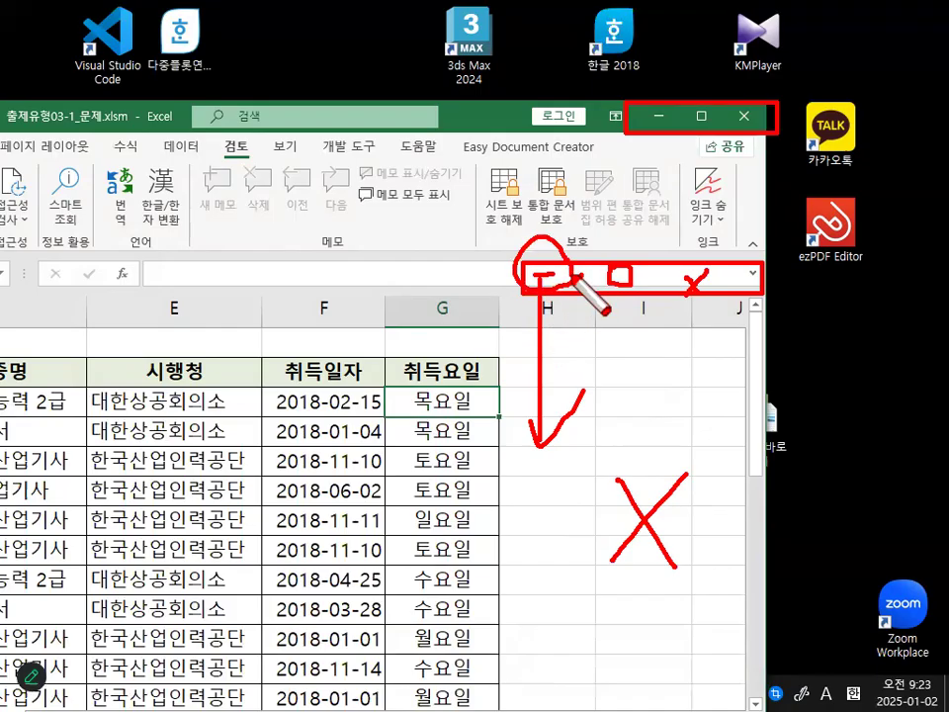
pyautogui.moveTo(707, 264); pyautogui.dragTo(774, 204)
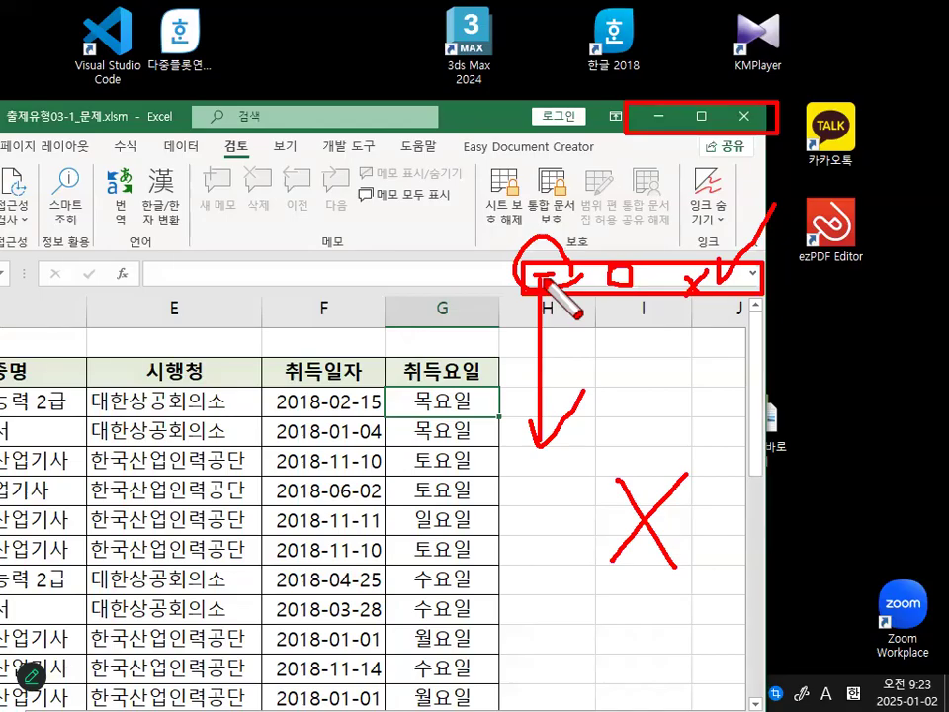
pyautogui.press('Escape')
pyautogui.moveTo(637, 118); pyautogui.dragTo(772, 116)
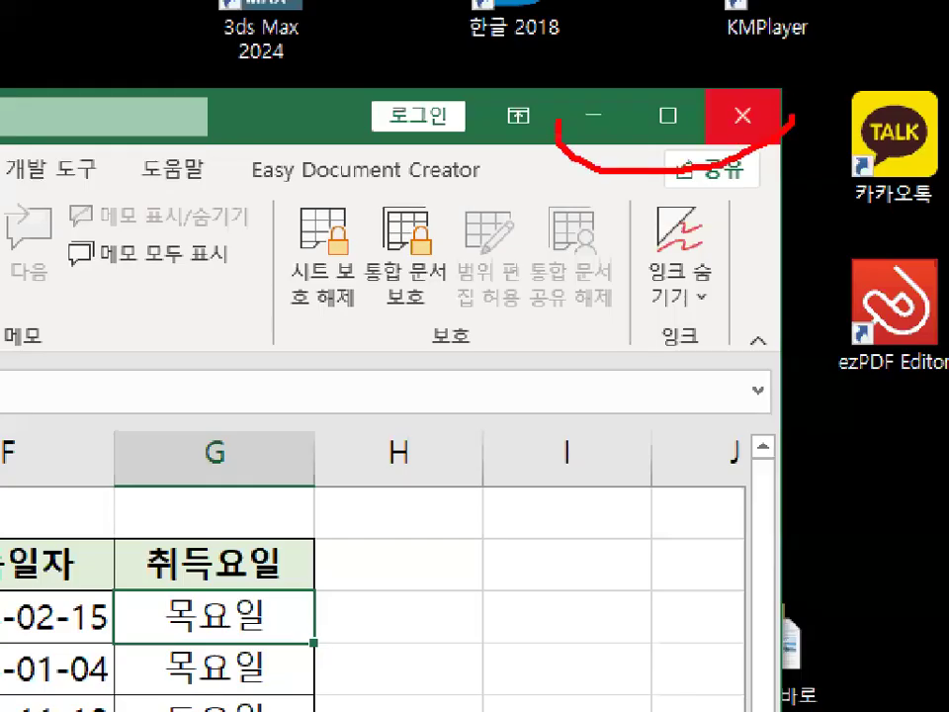
pyautogui.moveTo(558, 121); pyautogui.dragTo(705, 98)
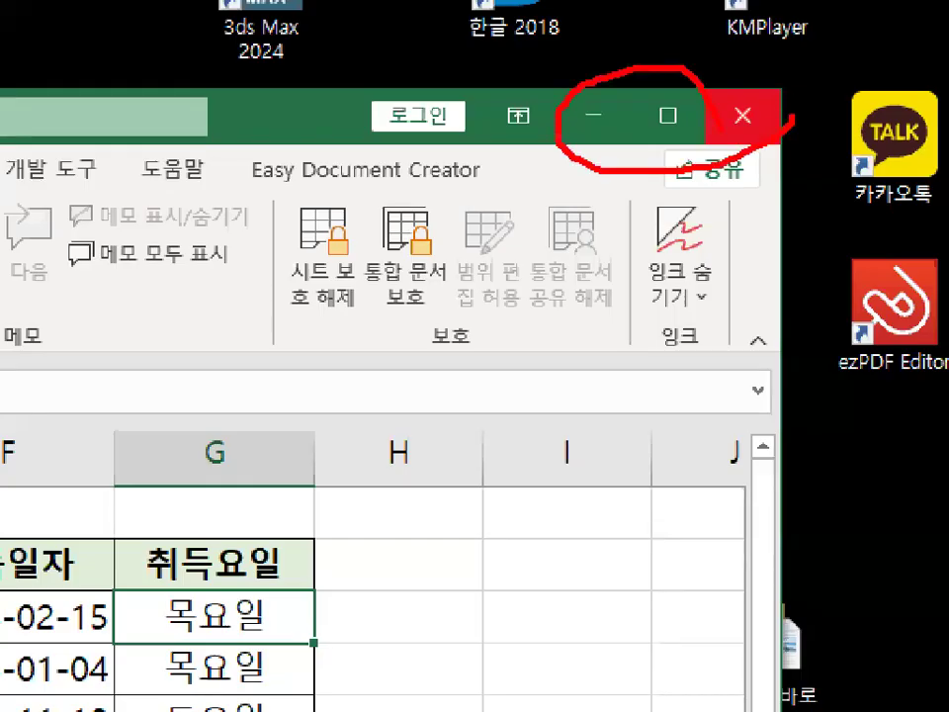
pyautogui.press('Escape')
# Maximize the workbook window and select cell F5 in the 취득일자 column.
pyautogui.click(667, 116)
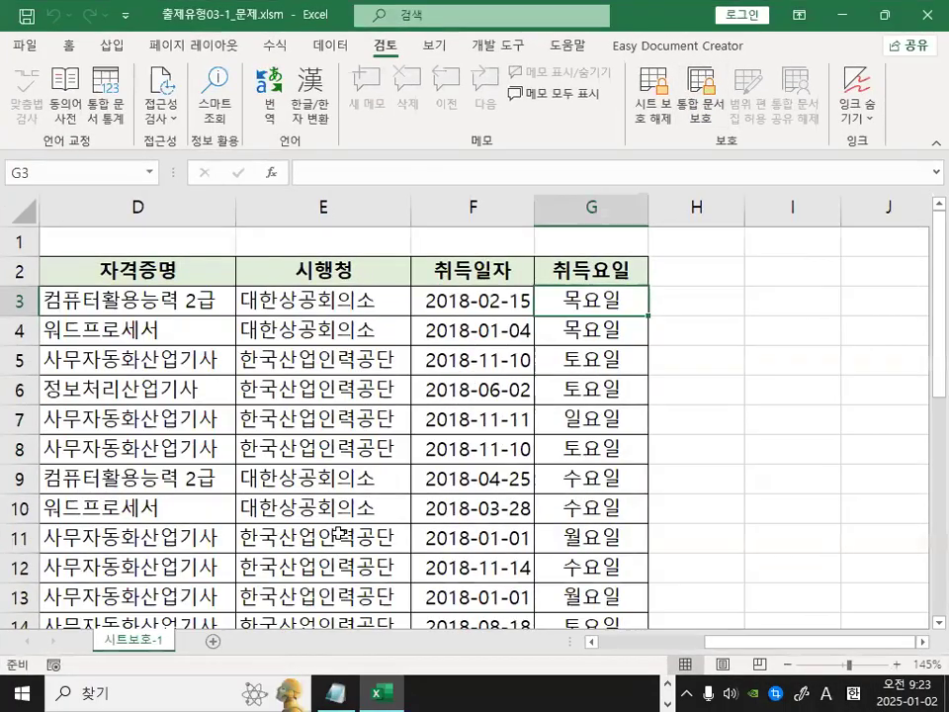
pyautogui.click(741, 351)
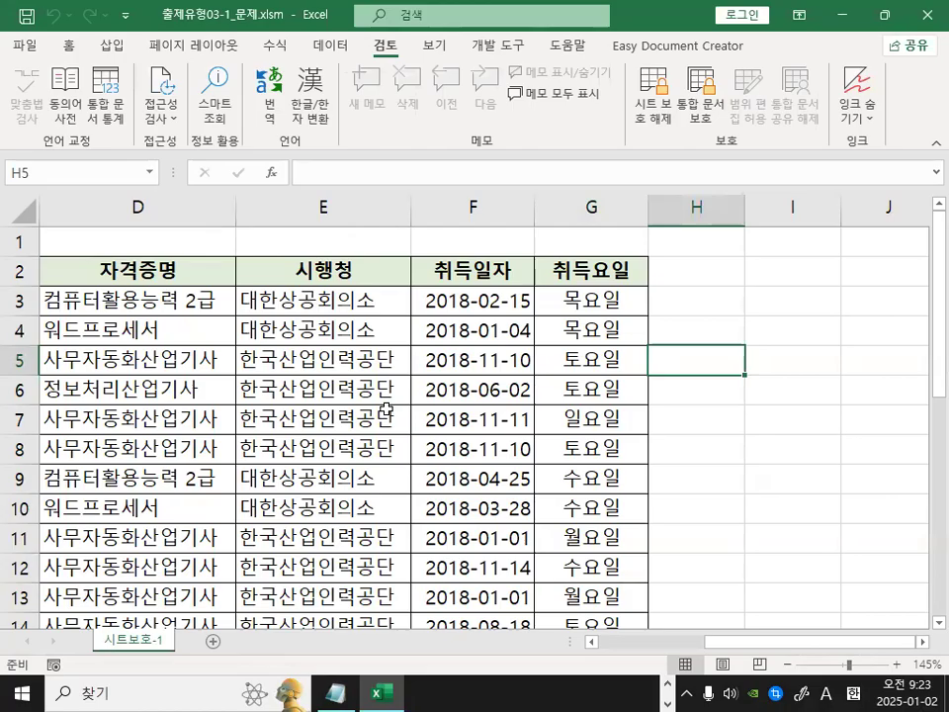
pyautogui.press('Left')
pyautogui.press('Left')
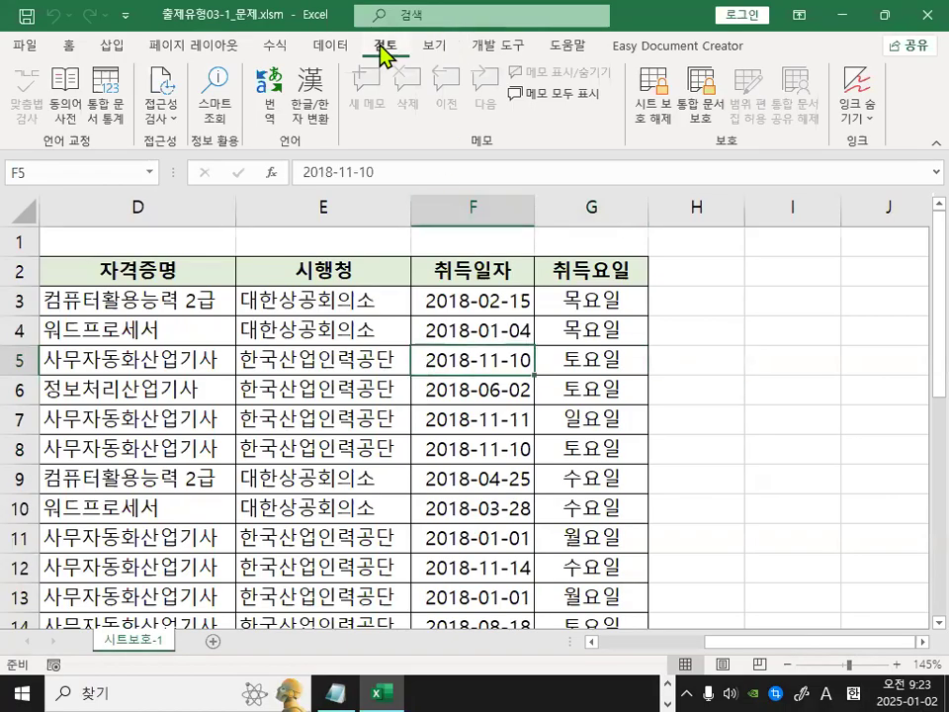
pyautogui.hotkey('ctrl', '1')
pyautogui.click(416, 53)
pyautogui.moveTo(416, 53); pyautogui.dragTo(366, 39)
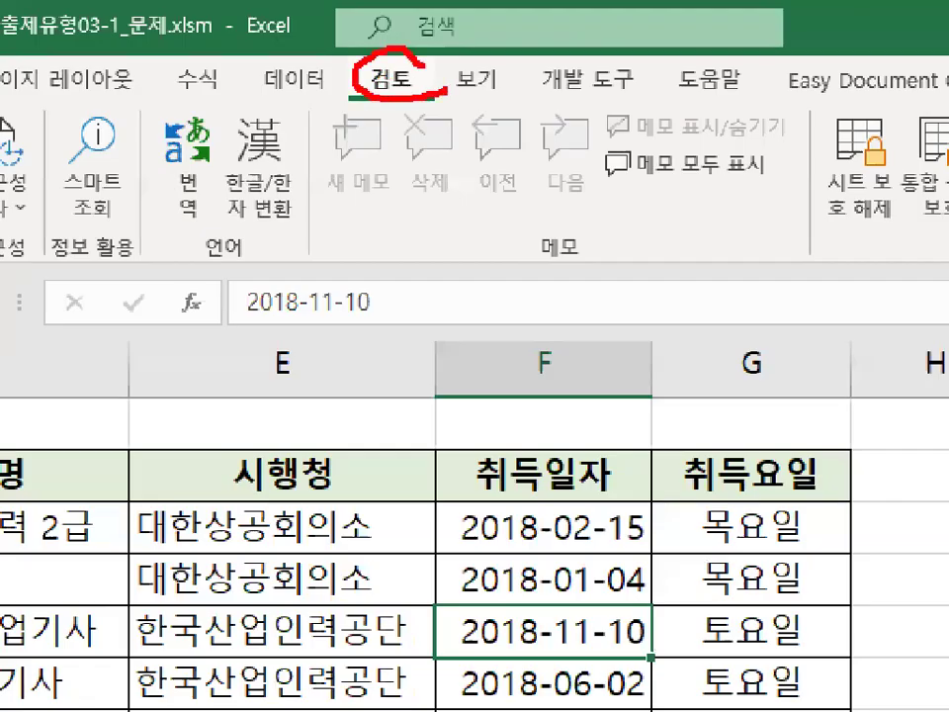
pyautogui.press('Escape')
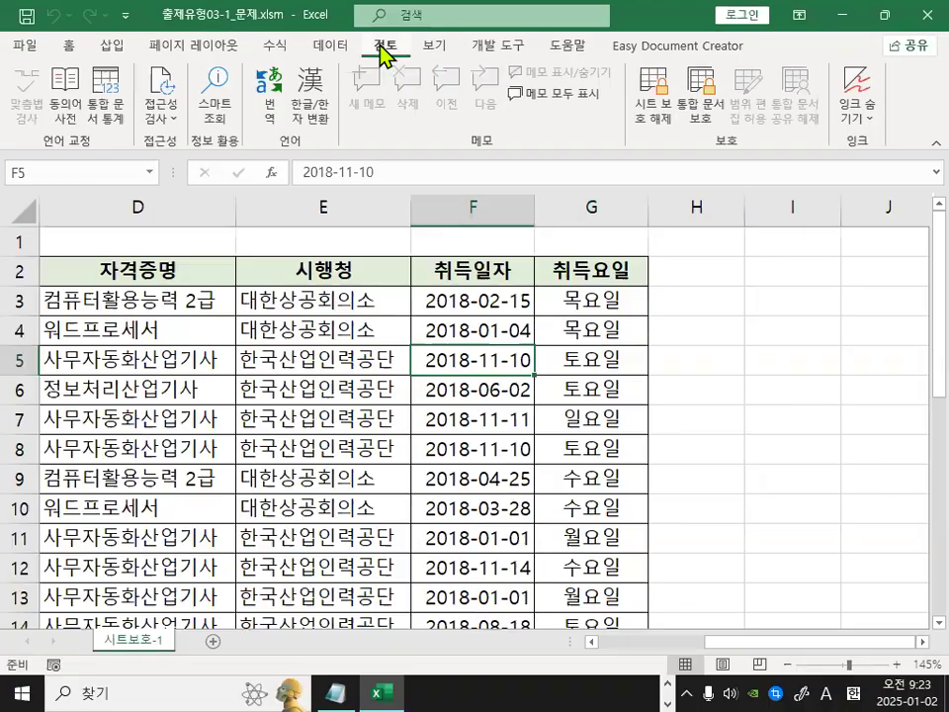
# Protect the workbook structure with 구조 checked and no password.
pyautogui.hotkey('ctrl', '1')
pyautogui.click(758, 98)
pyautogui.moveTo(742, 116)
pyautogui.mouseDown()
pyautogui.moveTo(695, 126)
pyautogui.moveTo(715, 57)
pyautogui.mouseUp()
pyautogui.moveTo(662, 78); pyautogui.dragTo(694, 178)
pyautogui.press('Escape')
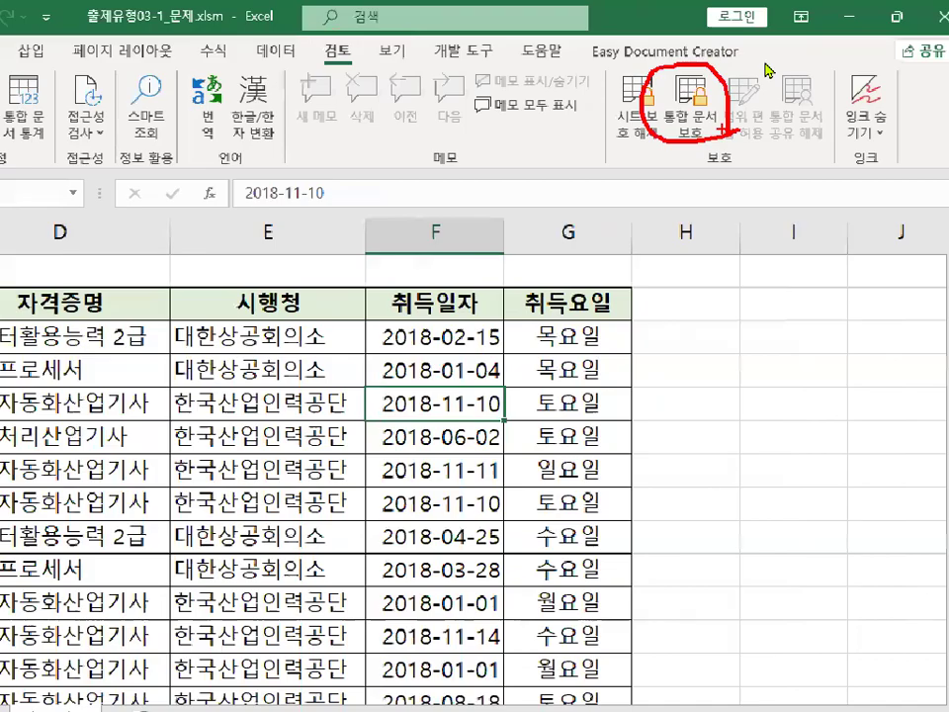
pyautogui.click(706, 94)
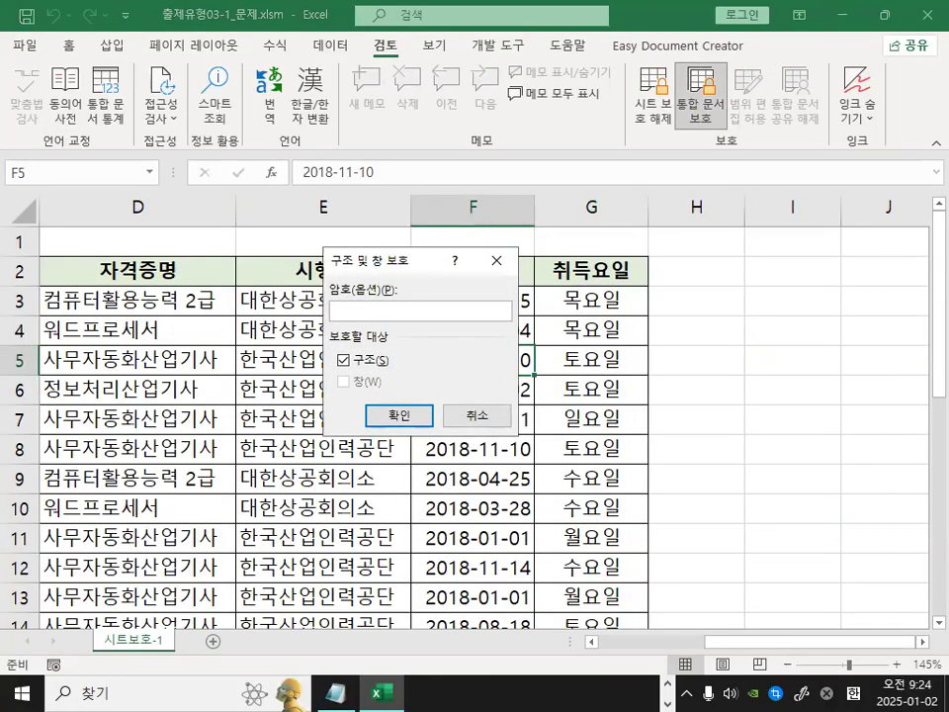
pyautogui.hotkey('ctrl', '1')
pyautogui.click(328, 293)
pyautogui.moveTo(328, 293); pyautogui.dragTo(418, 295)
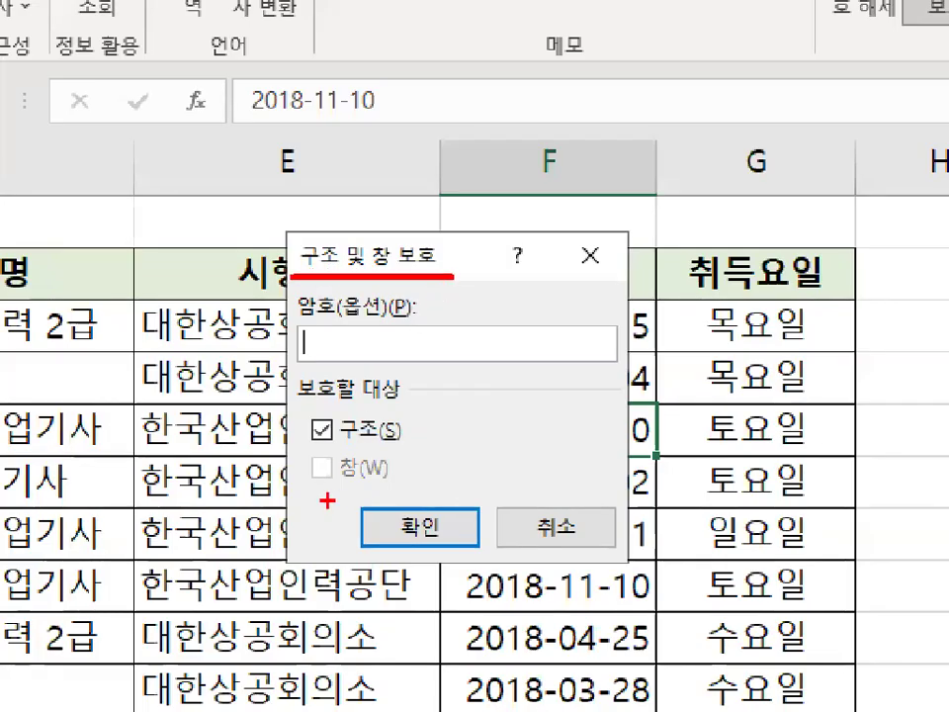
pyautogui.moveTo(341, 452)
pyautogui.mouseDown()
pyautogui.moveTo(344, 487)
pyautogui.moveTo(383, 484)
pyautogui.mouseUp()
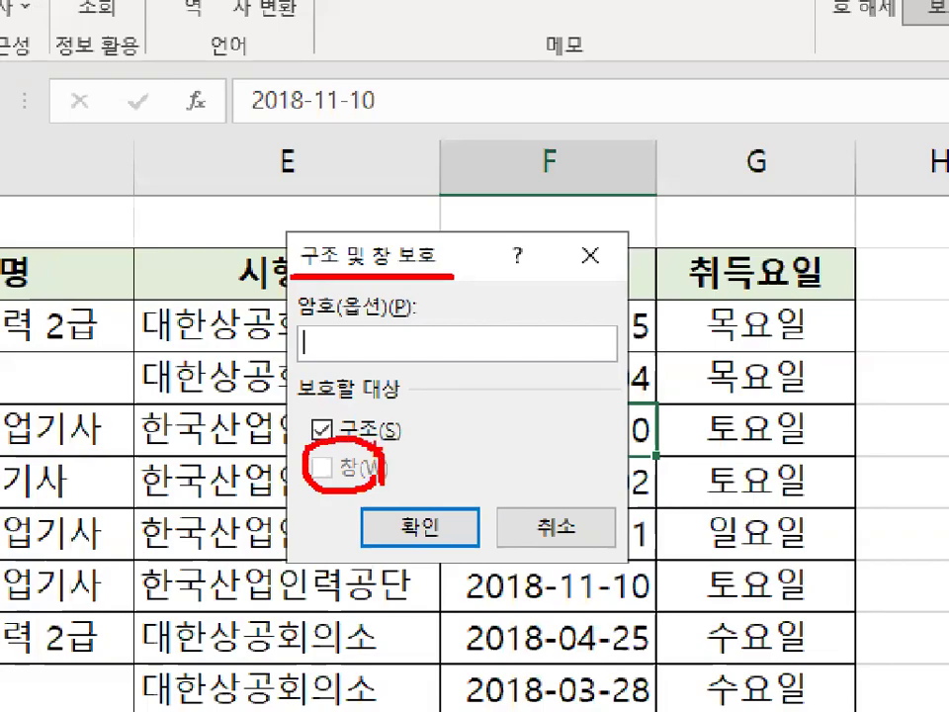
pyautogui.moveTo(336, 457); pyautogui.dragTo(371, 499)
pyautogui.moveTo(364, 452); pyautogui.dragTo(319, 512)
pyautogui.press('Escape')
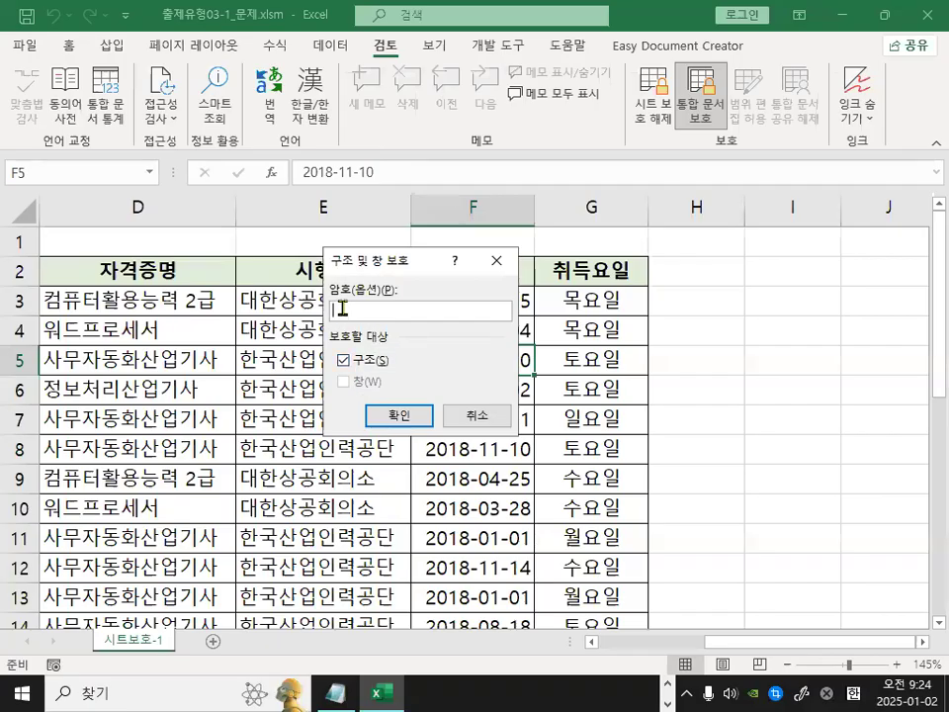
pyautogui.hotkey('ctrl', '1')
pyautogui.press('Escape')
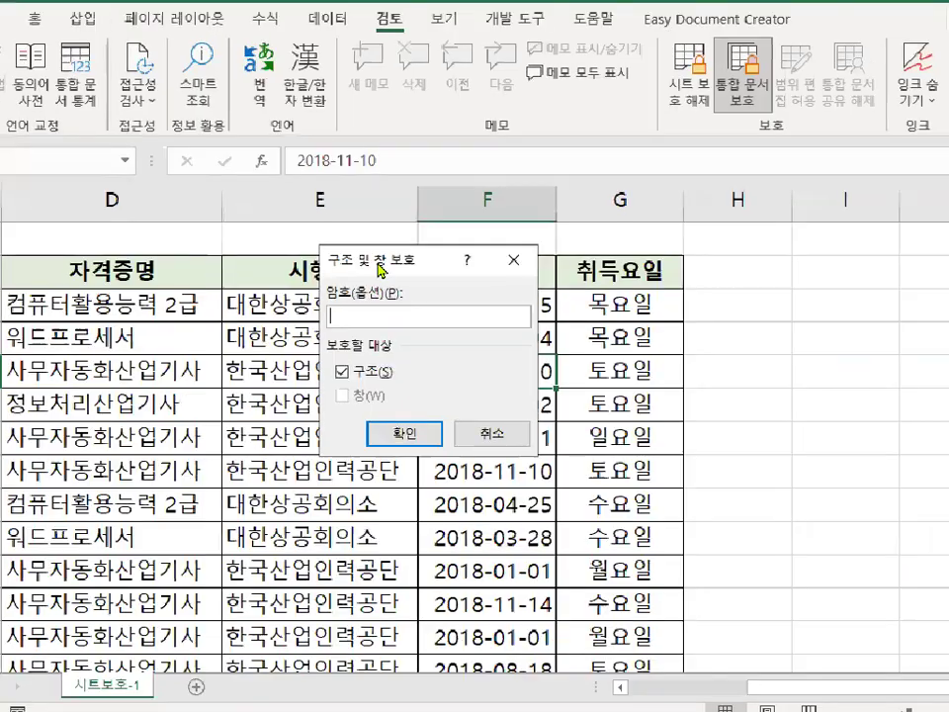
pyautogui.click(400, 415)
# Reopen the 시트보호-1 tab's shortcut menu to check its sheet commands under structure protection.
pyautogui.hotkey('ctrl', '1')
pyautogui.moveTo(153, 630)
pyautogui.mouseDown()
pyautogui.moveTo(161, 639)
pyautogui.moveTo(127, 654)
pyautogui.moveTo(159, 622)
pyautogui.mouseUp()
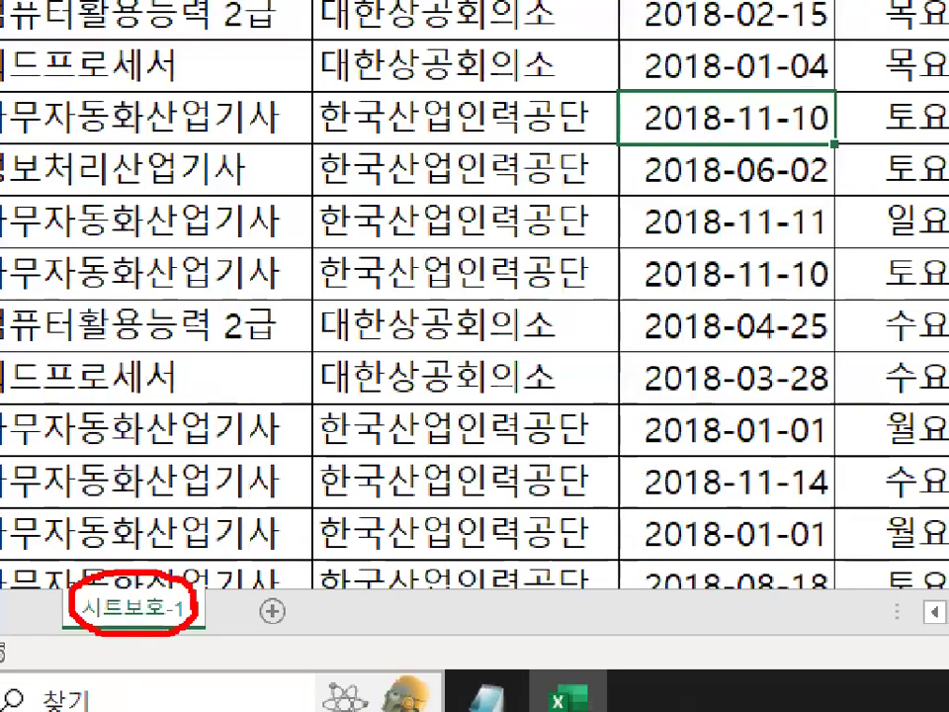
pyautogui.press('Escape')
pyautogui.rightClick(122, 614)
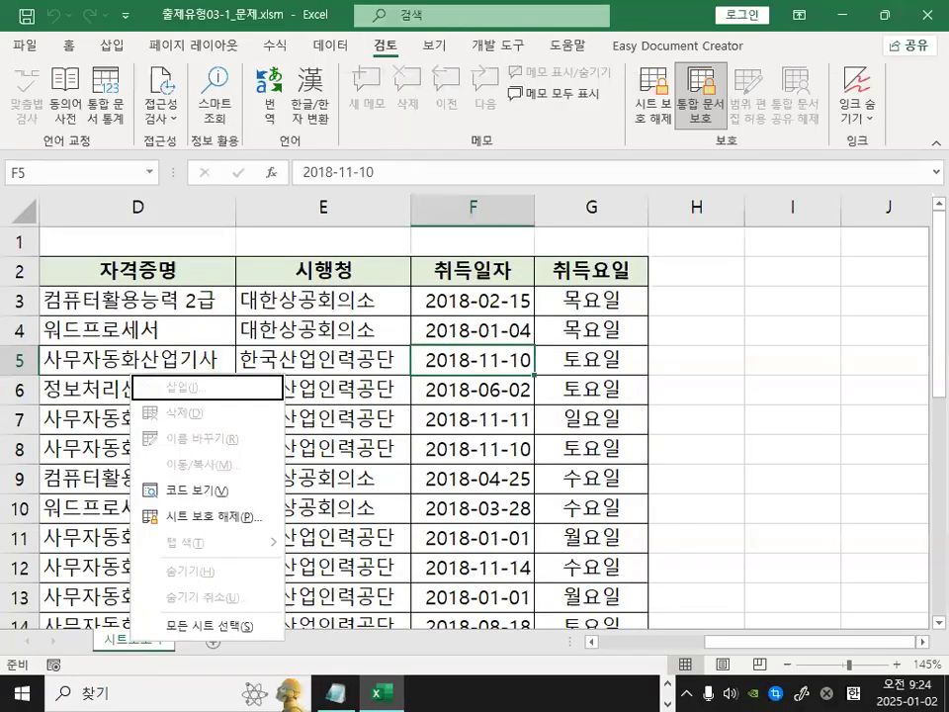
pyautogui.hotkey('ctrl', '1')
pyautogui.moveTo(250, 434)
pyautogui.mouseDown()
pyautogui.moveTo(247, 453)
pyautogui.moveTo(165, 397)
pyautogui.moveTo(234, 426)
pyautogui.mouseUp()
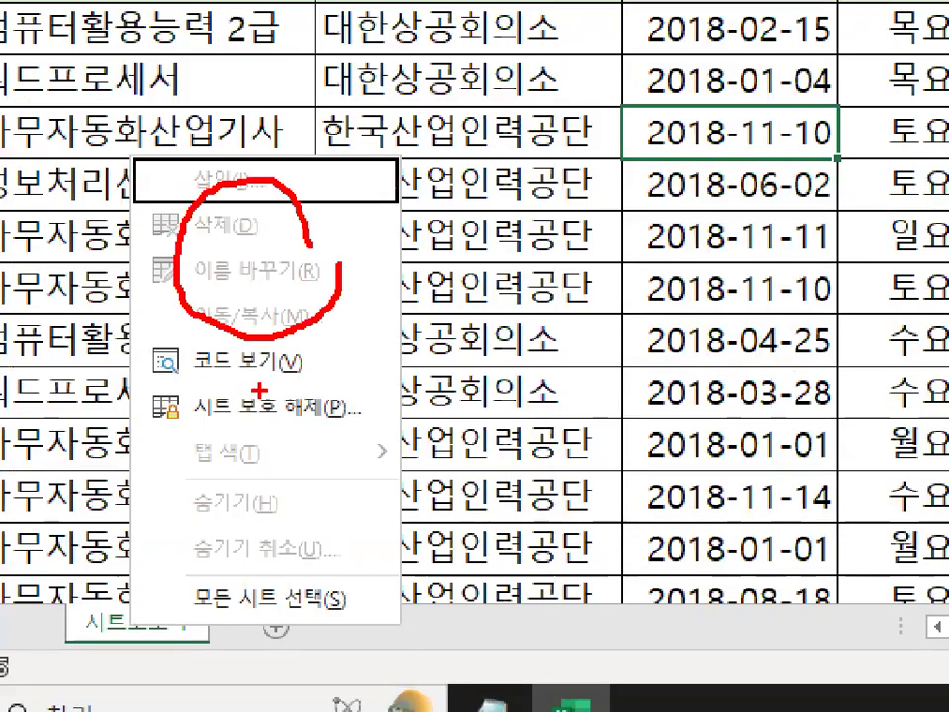
pyautogui.moveTo(287, 494)
pyautogui.mouseDown()
pyautogui.moveTo(247, 509)
pyautogui.moveTo(296, 504)
pyautogui.mouseUp()
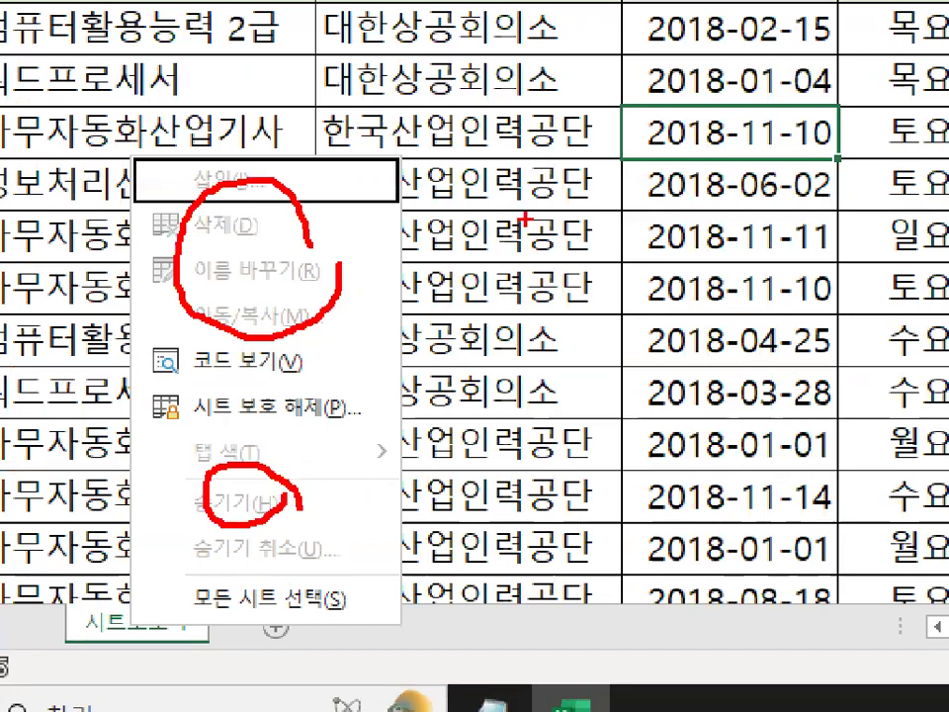
pyautogui.press('Escape')
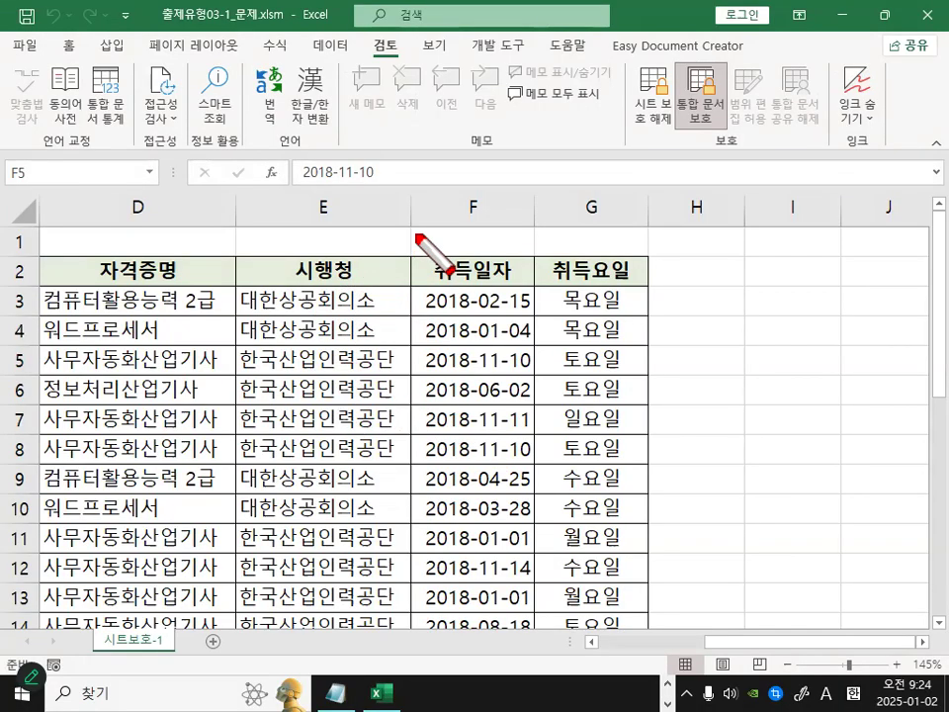
# Select cells in the 시행청 and 취득일자 columns of the protected sheet.
pyautogui.moveTo(685, 211)
pyautogui.mouseDown()
pyautogui.moveTo(714, 215)
pyautogui.moveTo(737, 324)
pyautogui.mouseUp()
pyautogui.press('Escape')
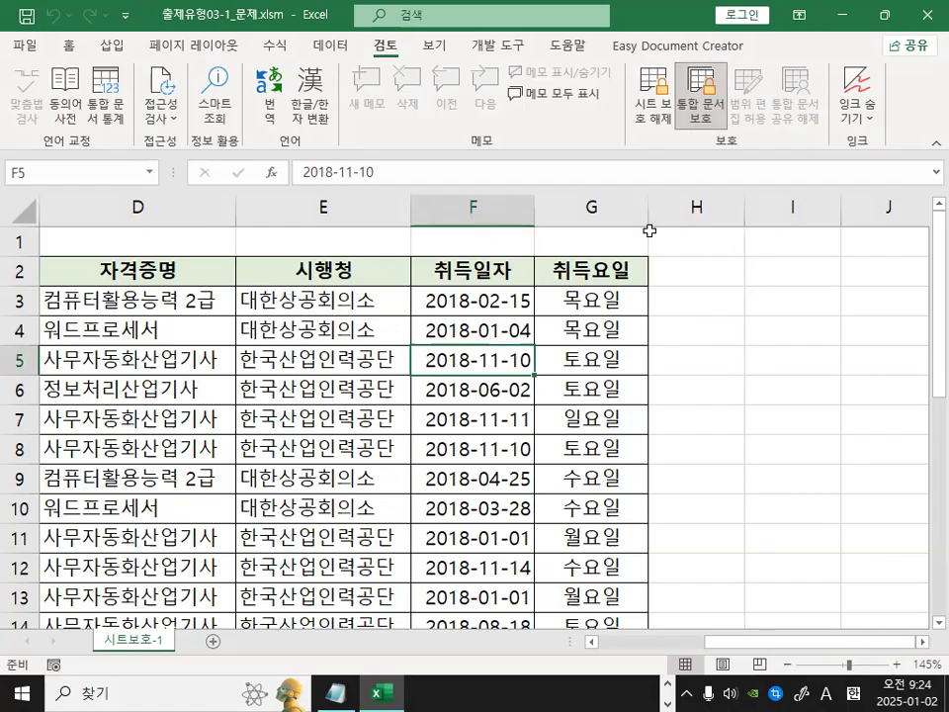
pyautogui.click(333, 326)
pyautogui.click(428, 339)
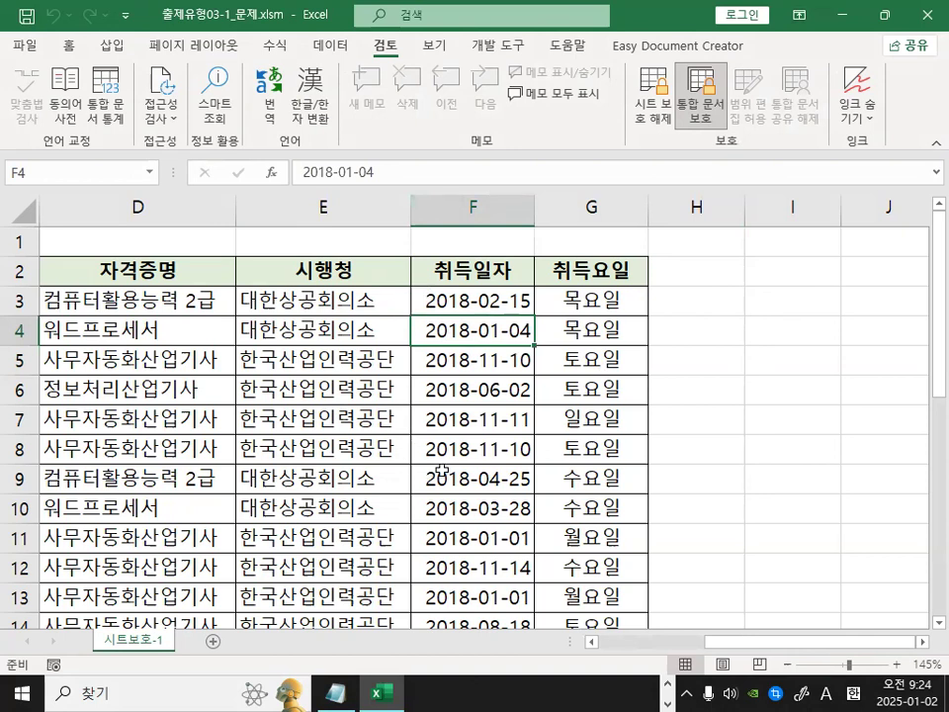
pyautogui.click(310, 390)
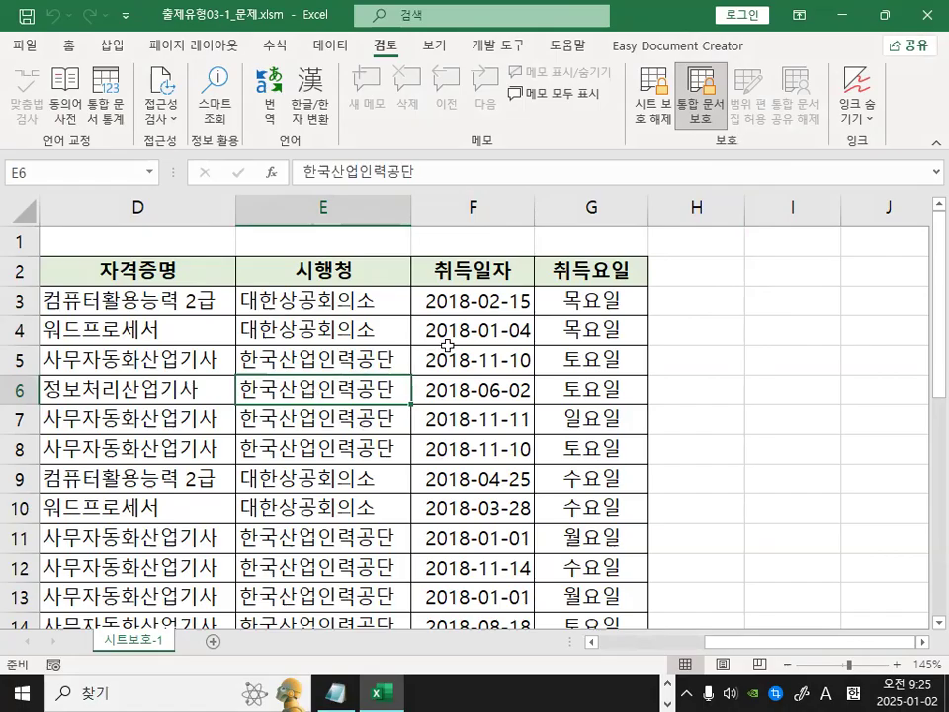
# Restore the workbook window from maximized, show the View ribbon and move the window across the desktop.
pyautogui.doubleClick(633, 25)
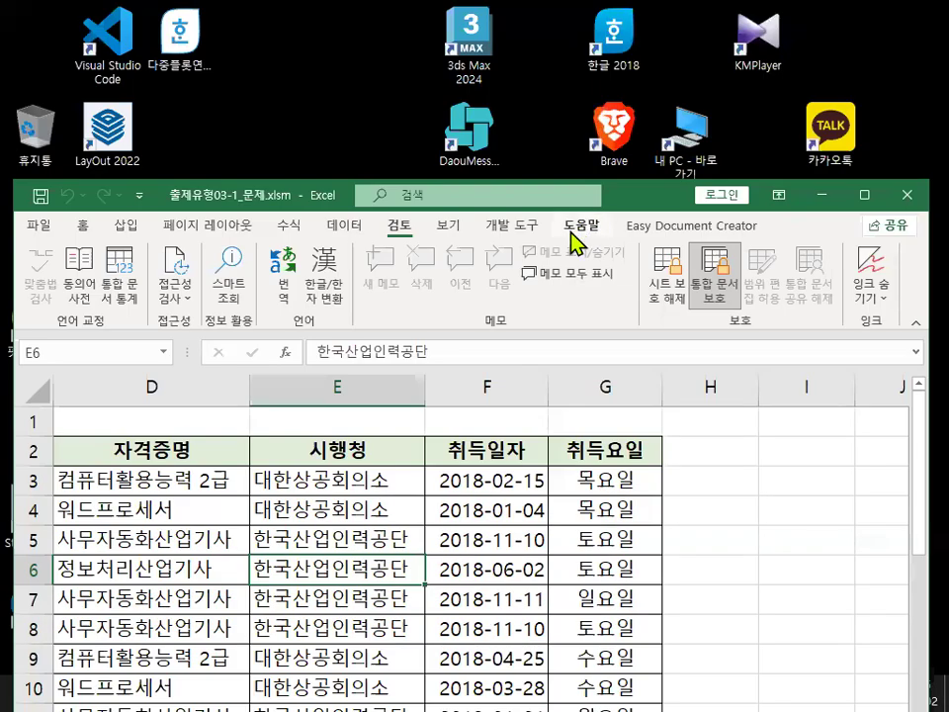
pyautogui.click(450, 226)
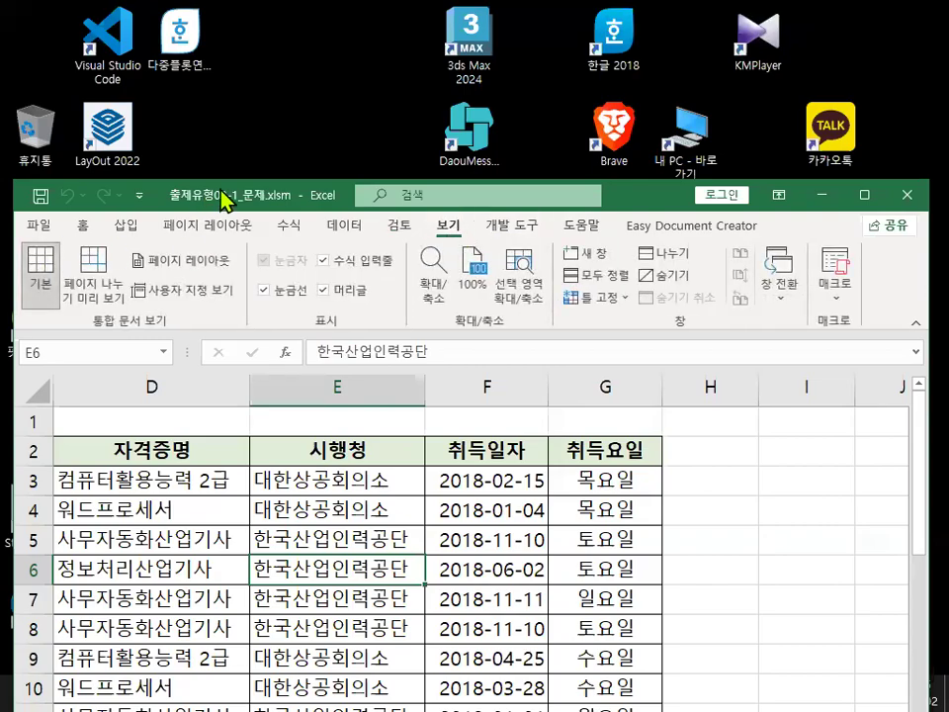
pyautogui.moveTo(226, 191); pyautogui.dragTo(481, 184)
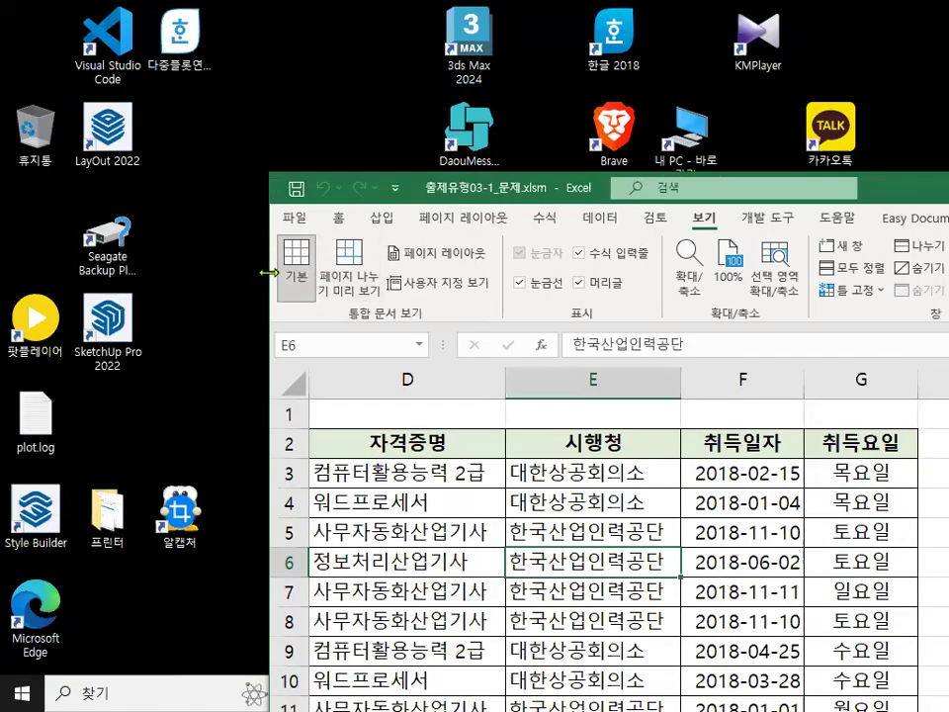
# Resize the workbook window wider and maximize it again.
pyautogui.moveTo(269, 272); pyautogui.dragTo(92, 273)
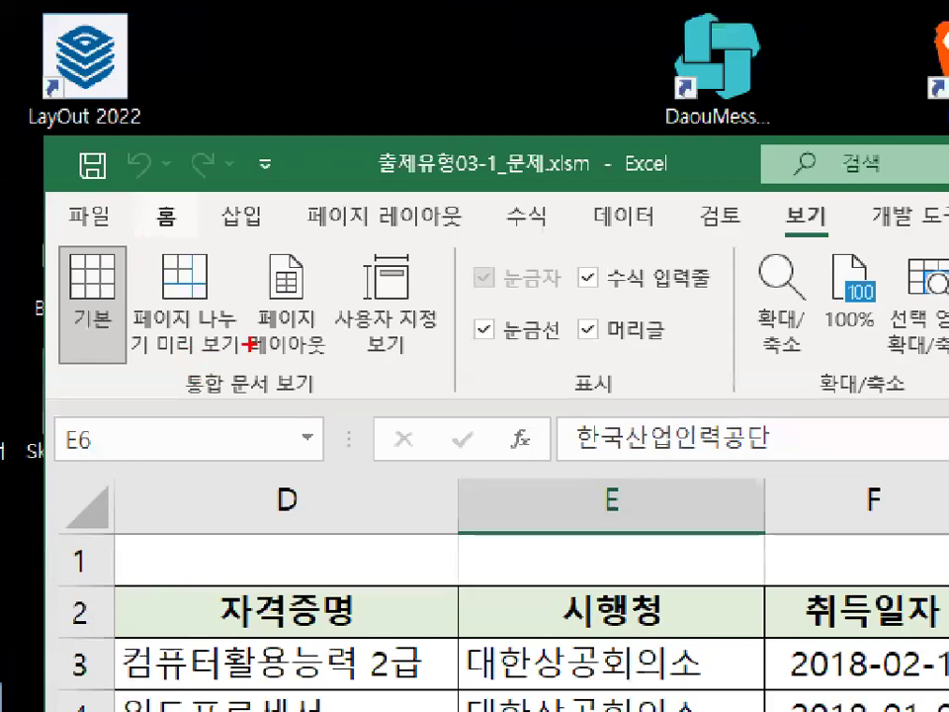
pyautogui.moveTo(249, 343)
pyautogui.mouseDown()
pyautogui.moveTo(159, 341)
pyautogui.moveTo(128, 287)
pyautogui.moveTo(163, 235)
pyautogui.moveTo(237, 272)
pyautogui.mouseUp()
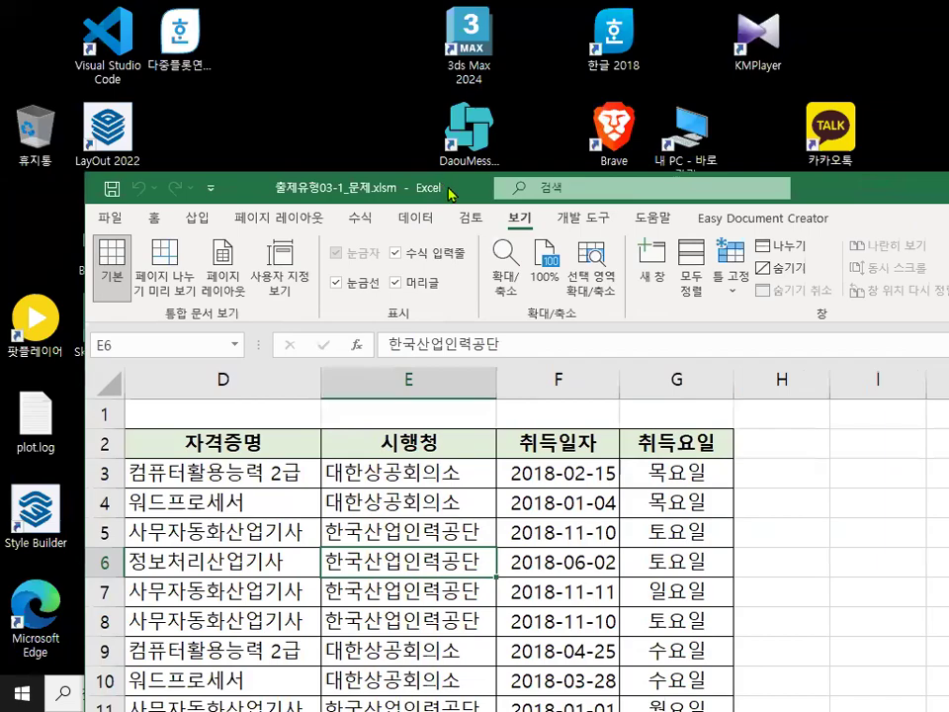
pyautogui.doubleClick(457, 188)
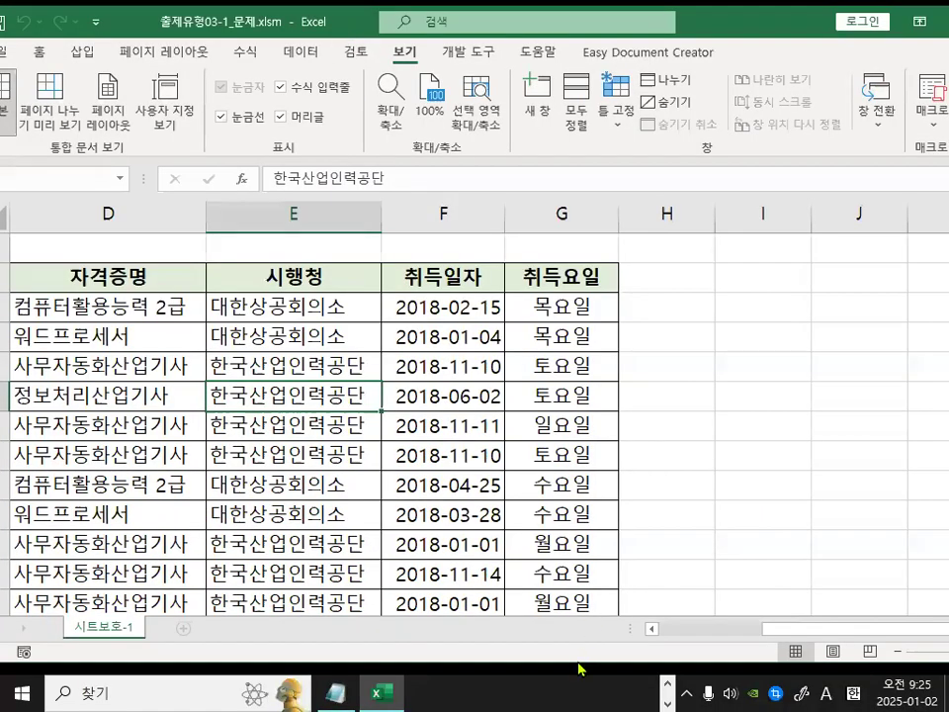
# Examine the Normal, Page Layout and Page Break Preview view buttons on the status bar.
pyautogui.moveTo(579, 667); pyautogui.dragTo(579, 465)
pyautogui.moveTo(854, 454)
pyautogui.mouseDown()
pyautogui.moveTo(677, 456)
pyautogui.moveTo(780, 389)
pyautogui.moveTo(844, 425)
pyautogui.mouseUp()
pyautogui.moveTo(744, 348)
pyautogui.mouseDown()
pyautogui.moveTo(788, 346)
pyautogui.moveTo(847, 269)
pyautogui.mouseUp()
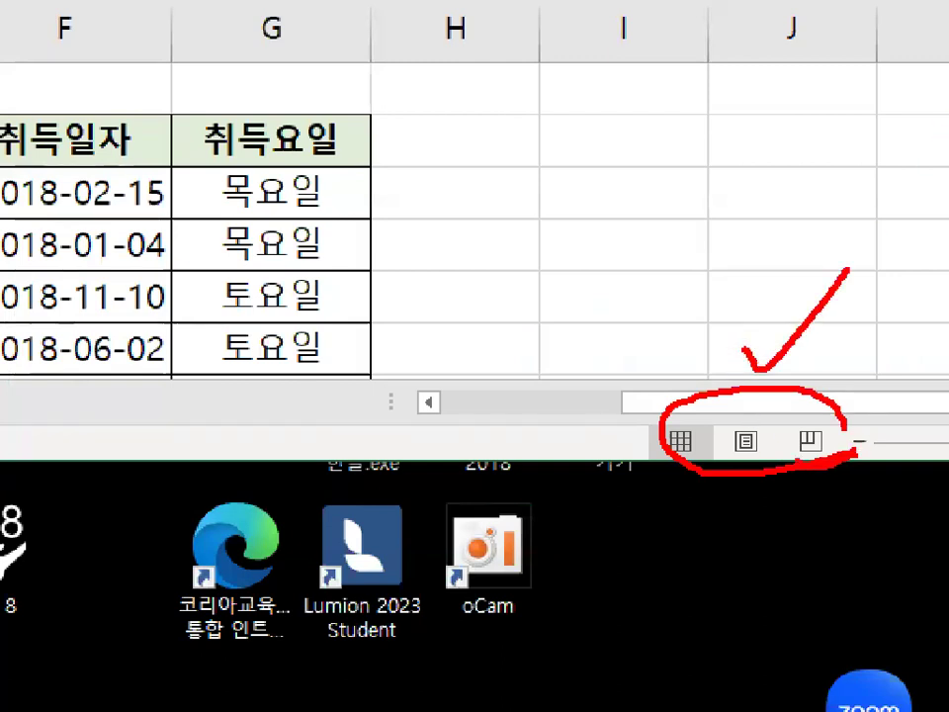
pyautogui.moveTo(830, 403); pyautogui.dragTo(842, 453)
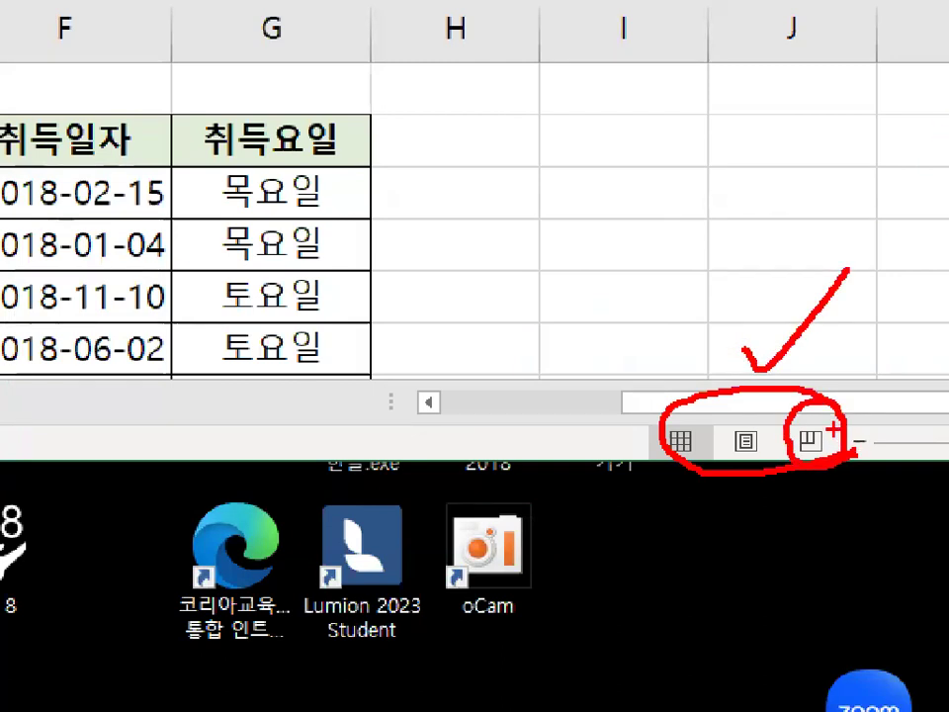
pyautogui.press('Escape')
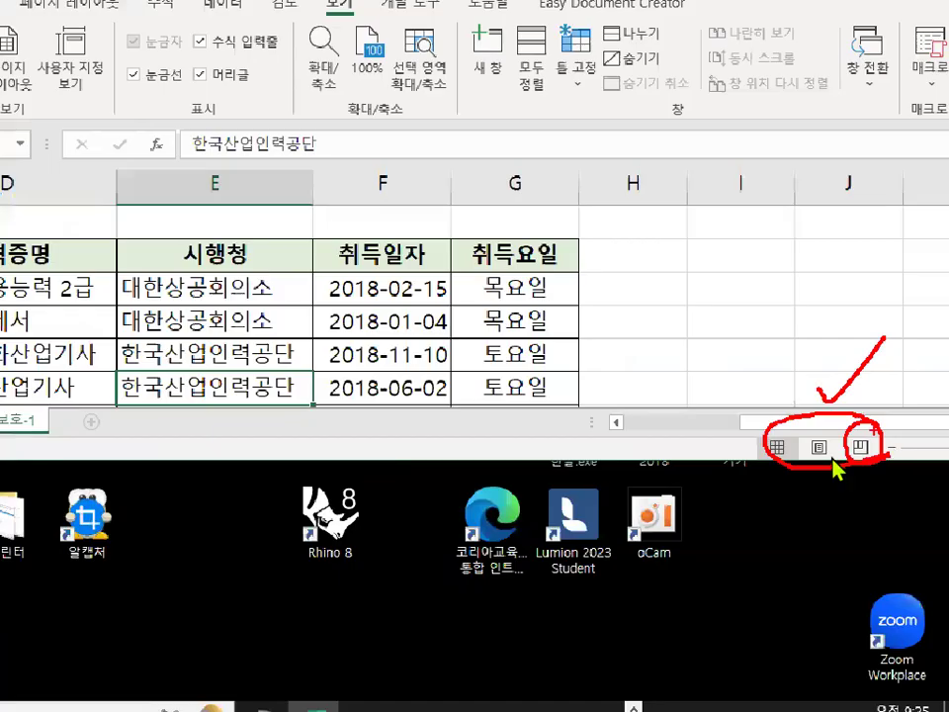
pyautogui.moveTo(810, 463)
pyautogui.mouseDown()
pyautogui.moveTo(778, 457)
pyautogui.moveTo(803, 434)
pyautogui.mouseUp()
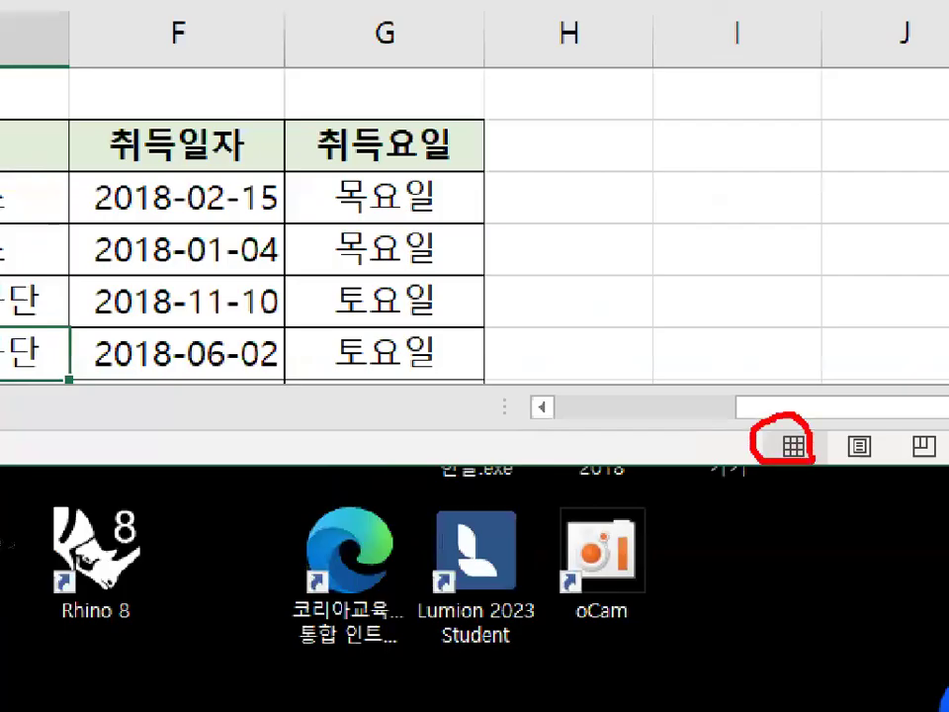
pyautogui.moveTo(728, 278); pyautogui.dragTo(788, 262)
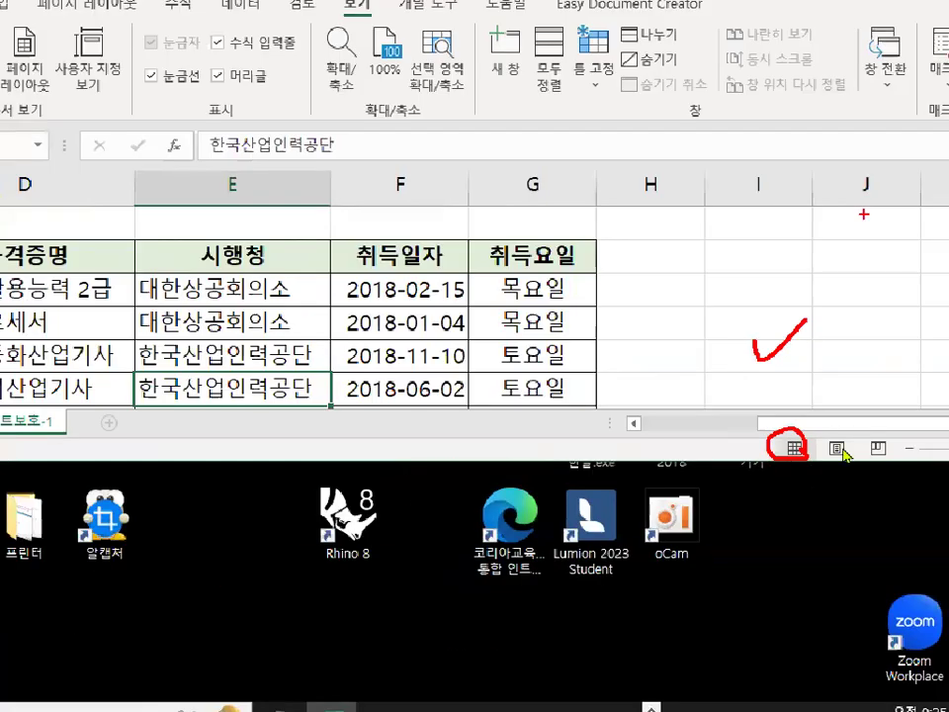
pyautogui.press('Escape')
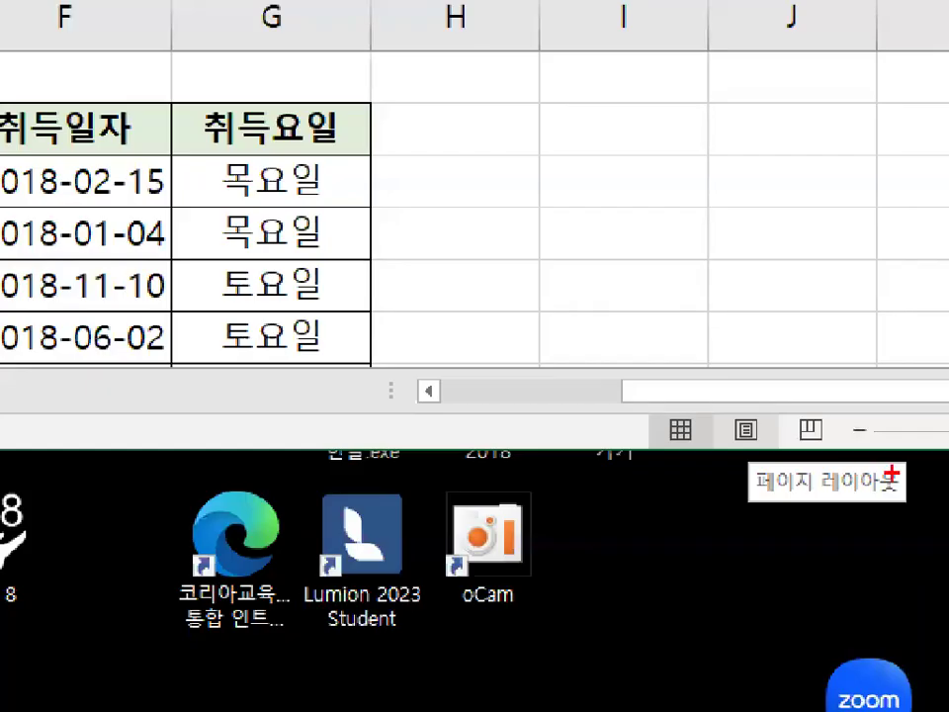
pyautogui.moveTo(891, 473); pyautogui.dragTo(893, 482)
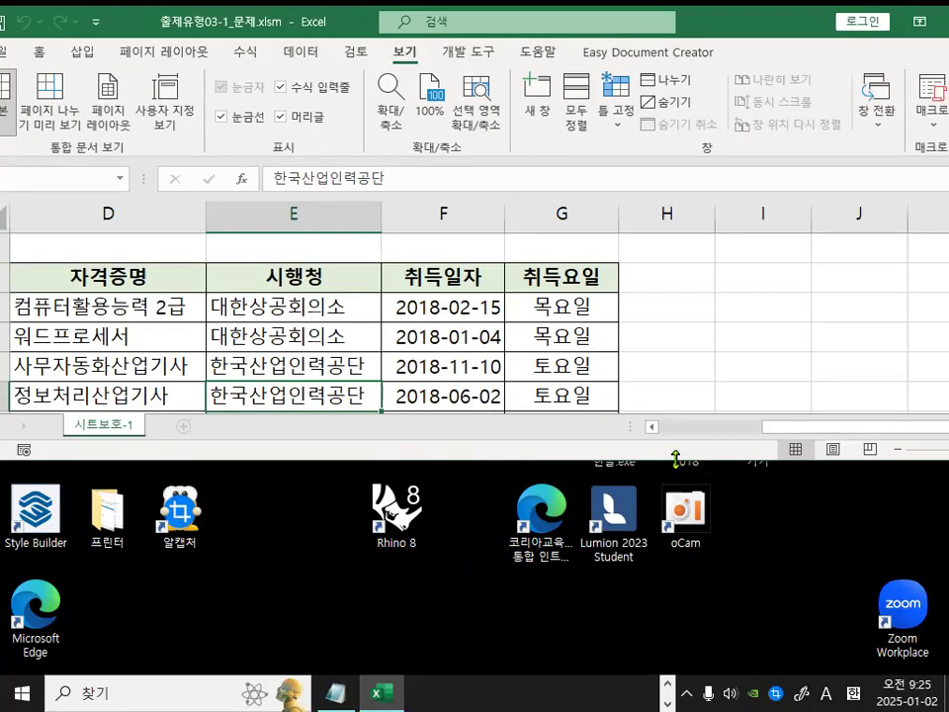
pyautogui.moveTo(675, 465); pyautogui.dragTo(788, 656)
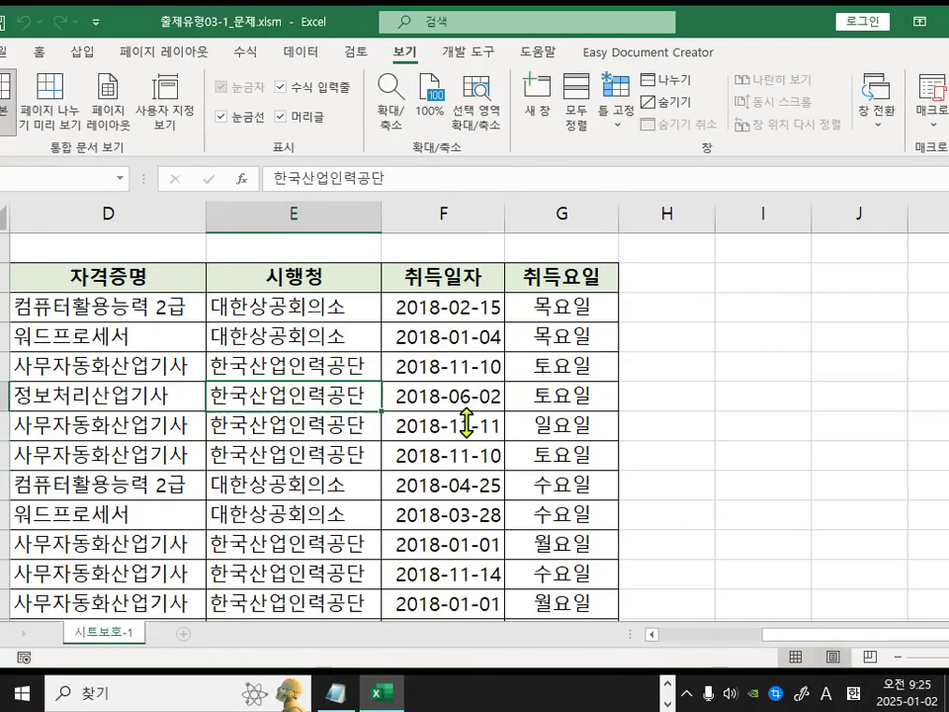
# Switch the sheet to Page Layout view and scroll back to the table's first columns.
pyautogui.click(834, 656)
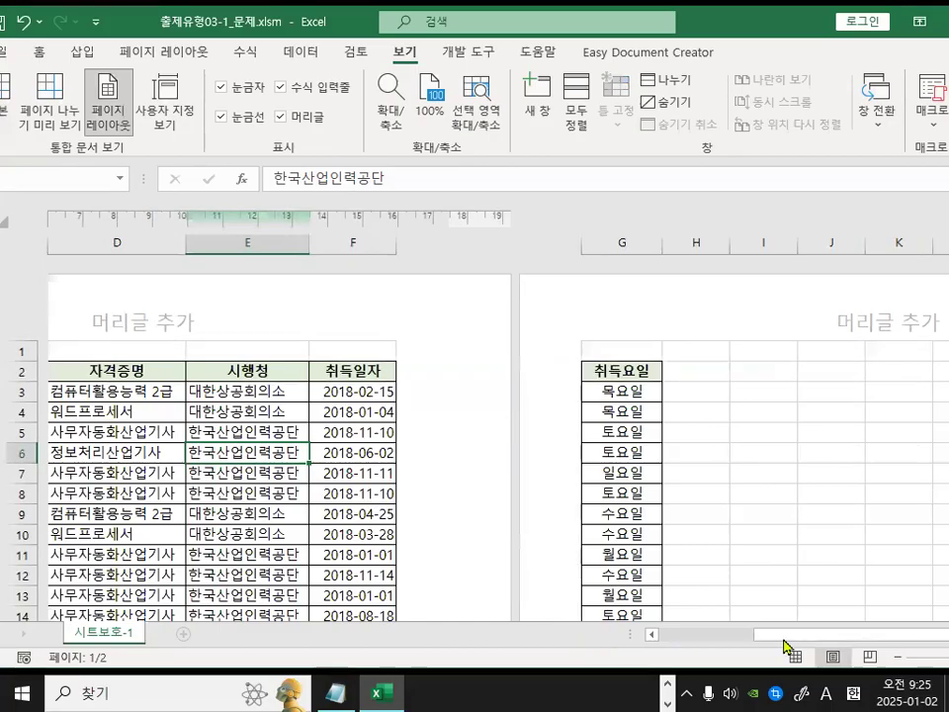
pyautogui.moveTo(781, 633); pyautogui.dragTo(628, 634)
pyautogui.click(450, 316)
pyautogui.click(400, 473)
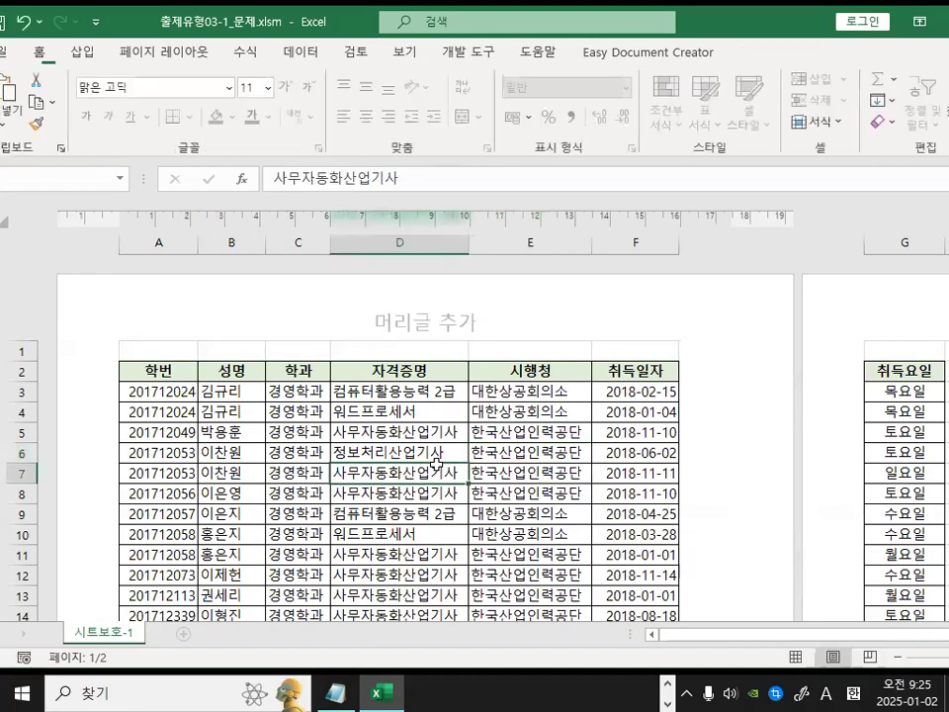
# Scroll to the first page's footer, enter its center section, and exit back to the sheet without typing.
pyautogui.scroll(-10, 436, 458)
pyautogui.scroll(-2, 436, 459)
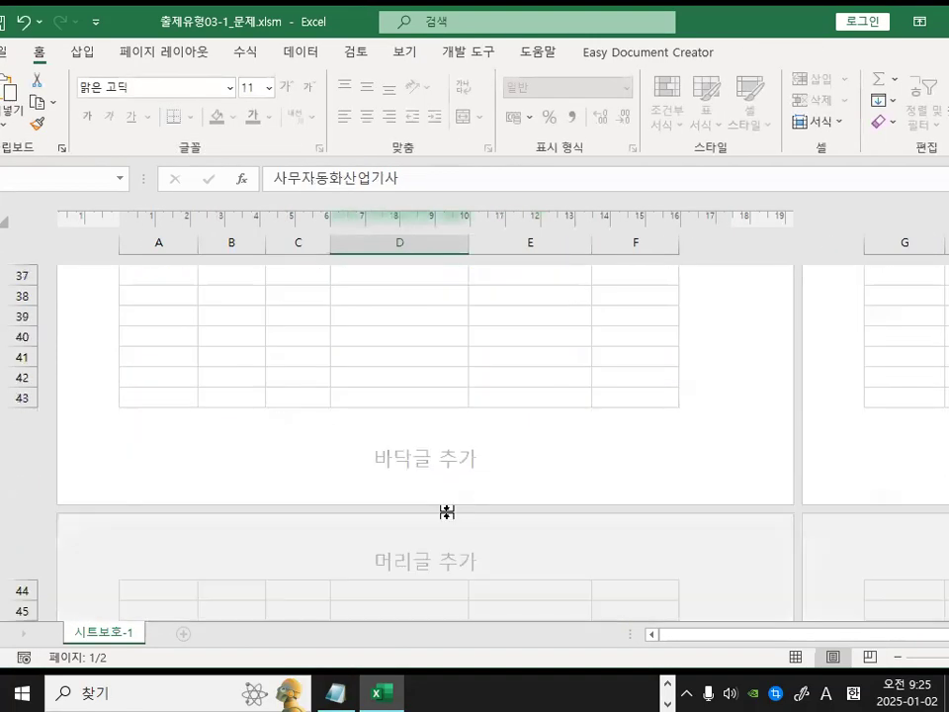
pyautogui.click(452, 453)
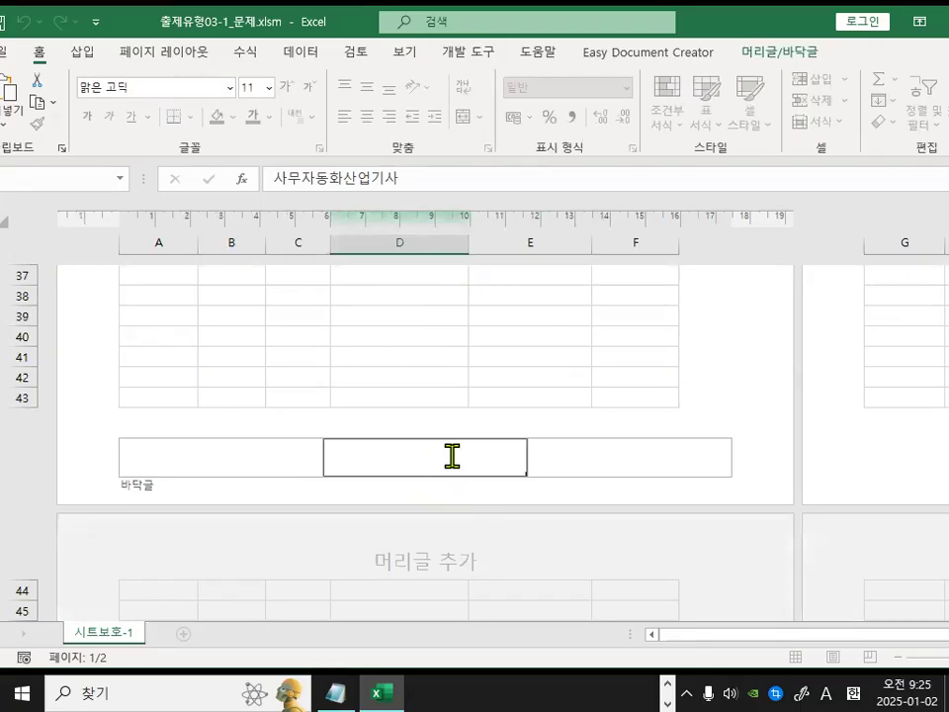
pyautogui.click(417, 358)
pyautogui.scroll(7, 417, 368)
pyautogui.scroll(6, 419, 377)
# Examine the header area above the table in Page Layout view.
pyautogui.moveTo(602, 388); pyautogui.dragTo(598, 510)
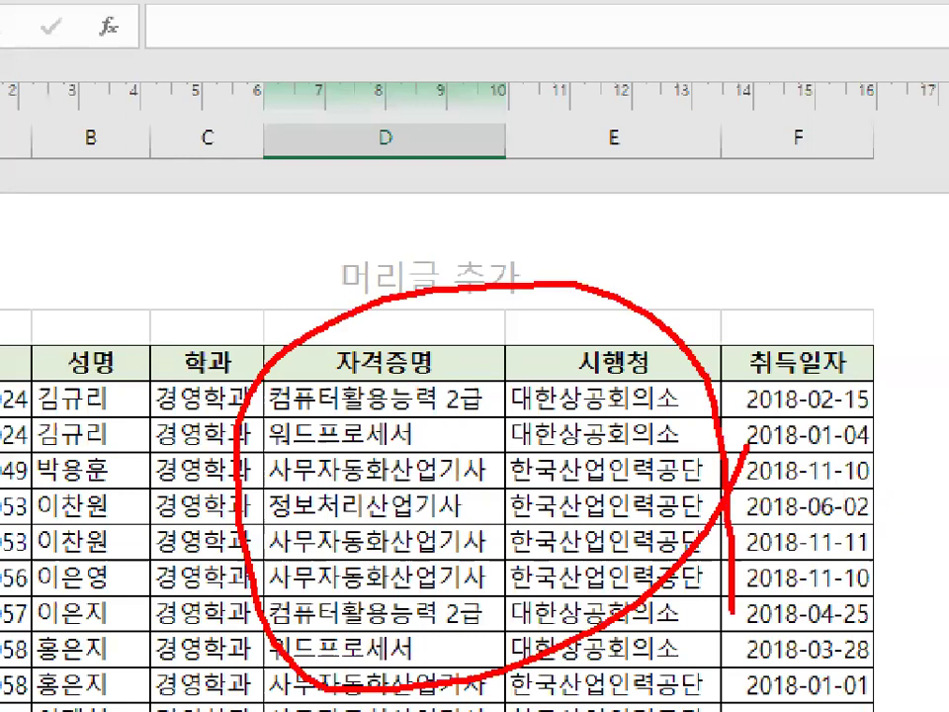
pyautogui.moveTo(398, 255); pyautogui.dragTo(461, 219)
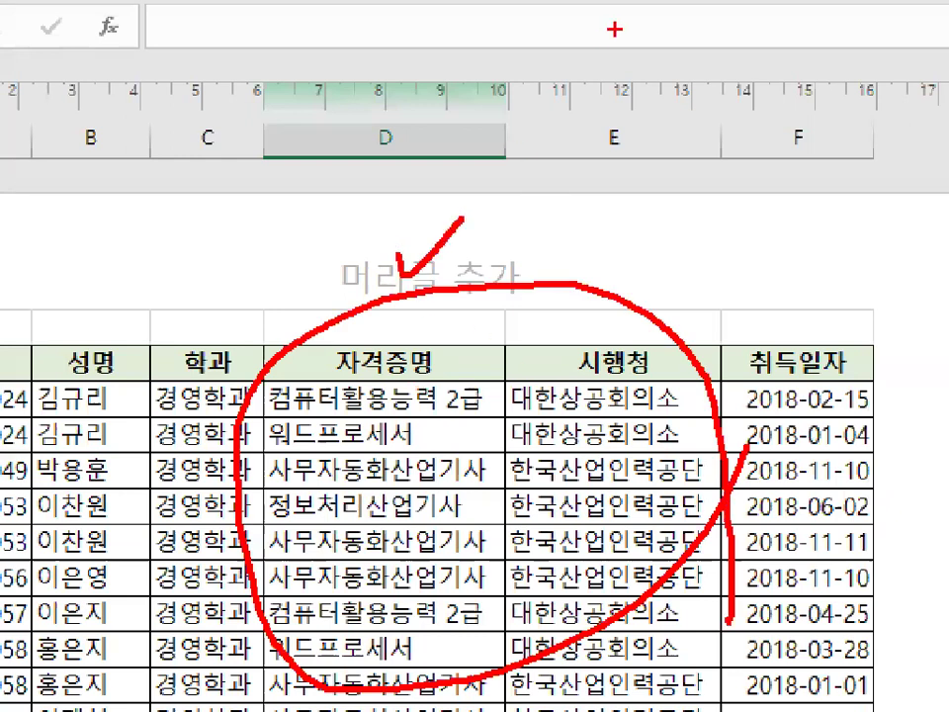
pyautogui.press('Escape')
pyautogui.moveTo(672, 426)
pyautogui.mouseDown()
pyautogui.moveTo(624, 624)
pyautogui.moveTo(598, 511)
pyautogui.mouseUp()
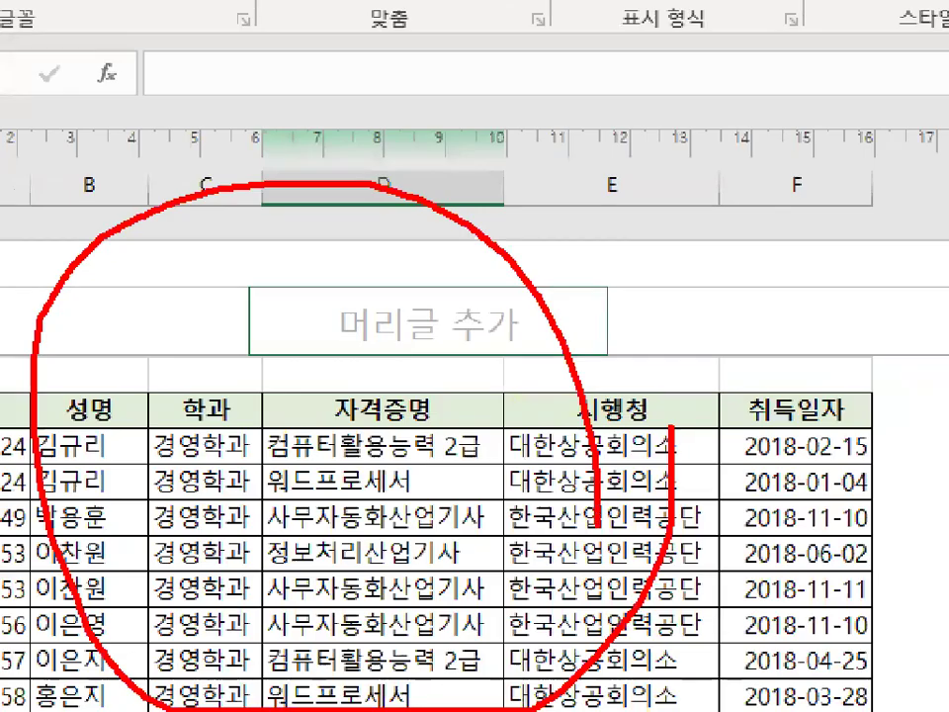
pyautogui.press('Escape')
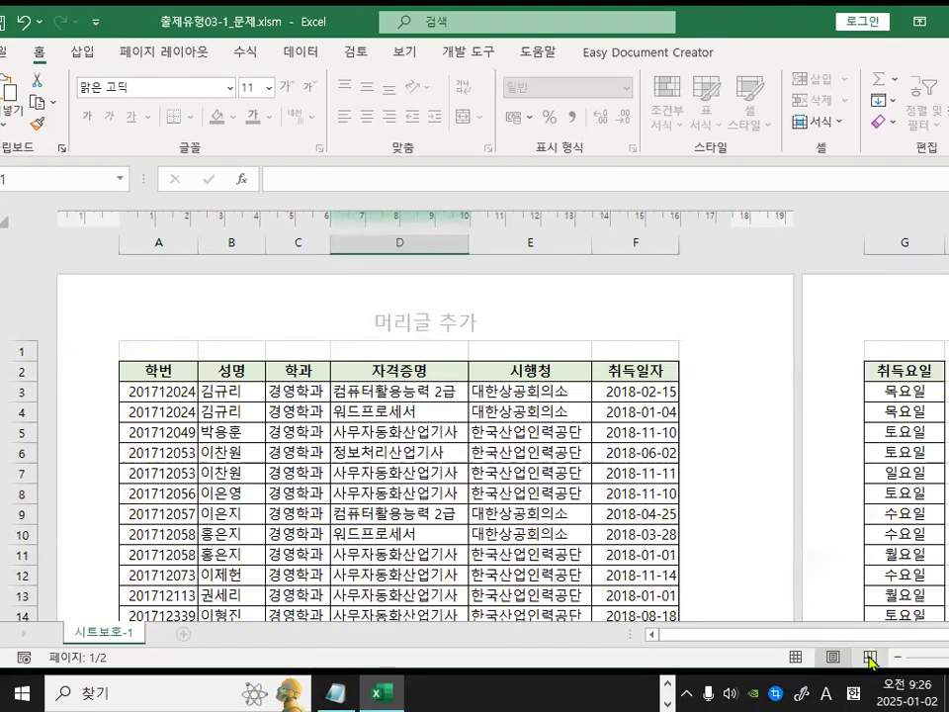
pyautogui.hotkey('ctrl', '1')
pyautogui.click(932, 604)
pyautogui.moveTo(932, 604); pyautogui.dragTo(790, 610)
pyautogui.moveTo(691, 545); pyautogui.dragTo(887, 559)
pyautogui.press('Escape')
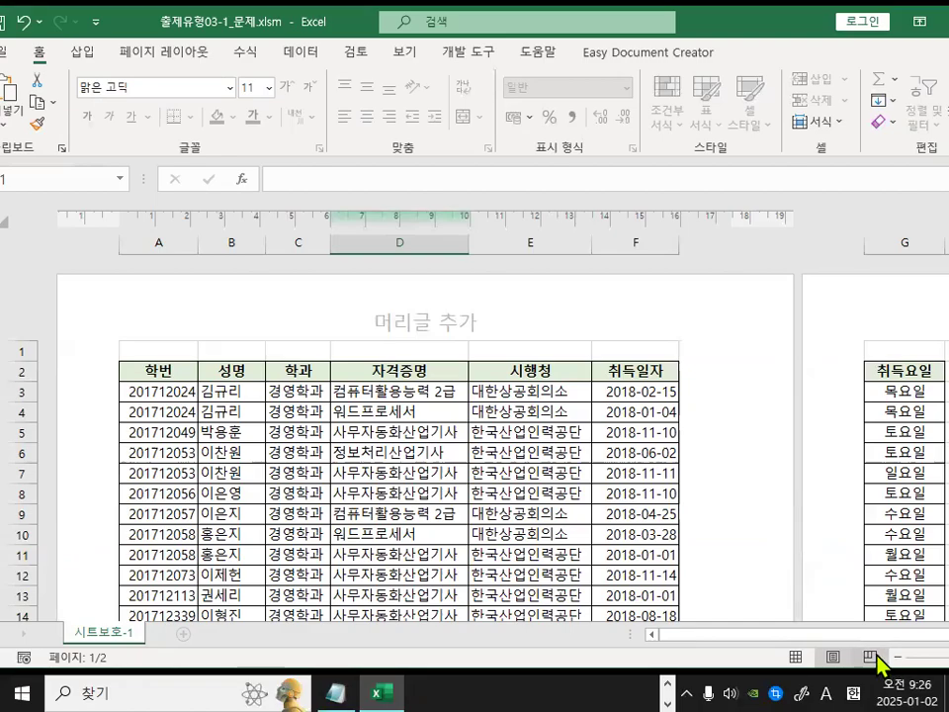
# Switch the sheet to Page Break Preview view.
pyautogui.click(874, 658)
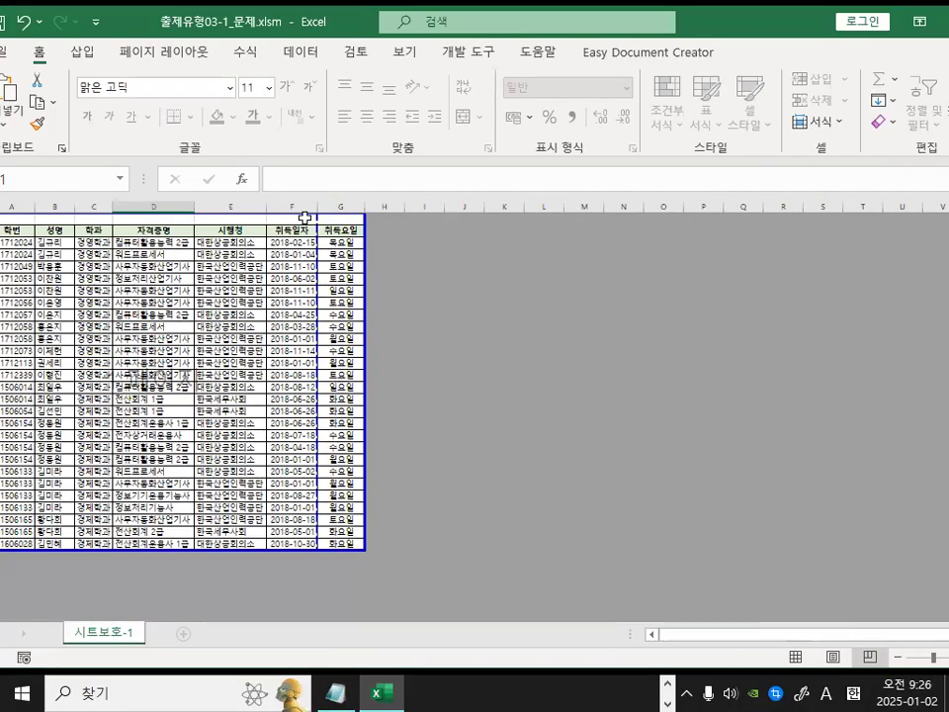
pyautogui.moveTo(342, 28); pyautogui.dragTo(403, 23)
pyautogui.hotkey('ctrl', '1')
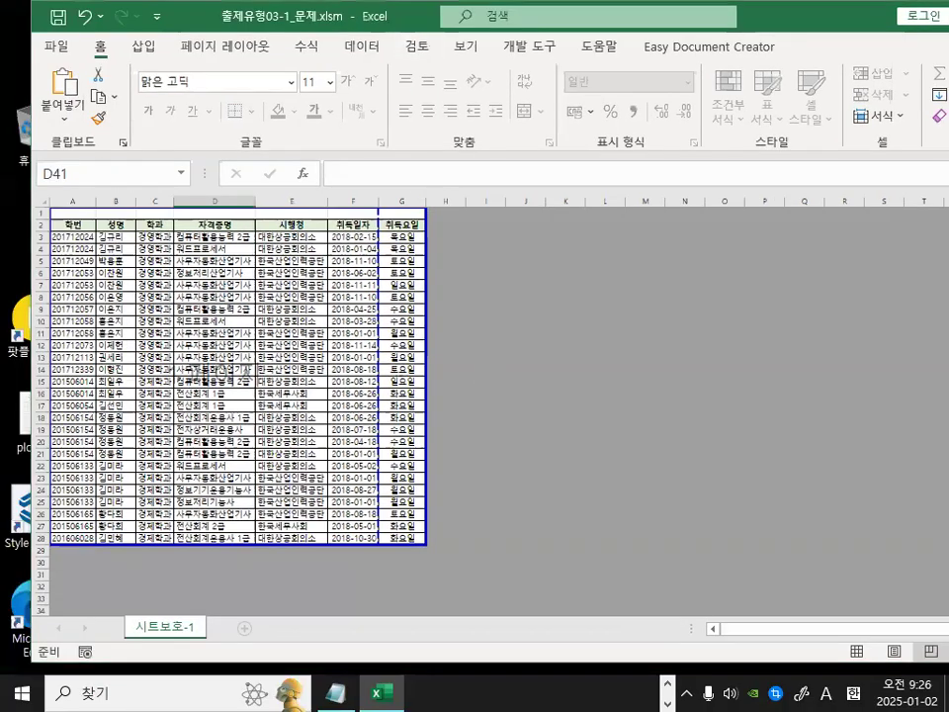
pyautogui.click(546, 389)
pyautogui.moveTo(633, 247); pyautogui.dragTo(713, 223)
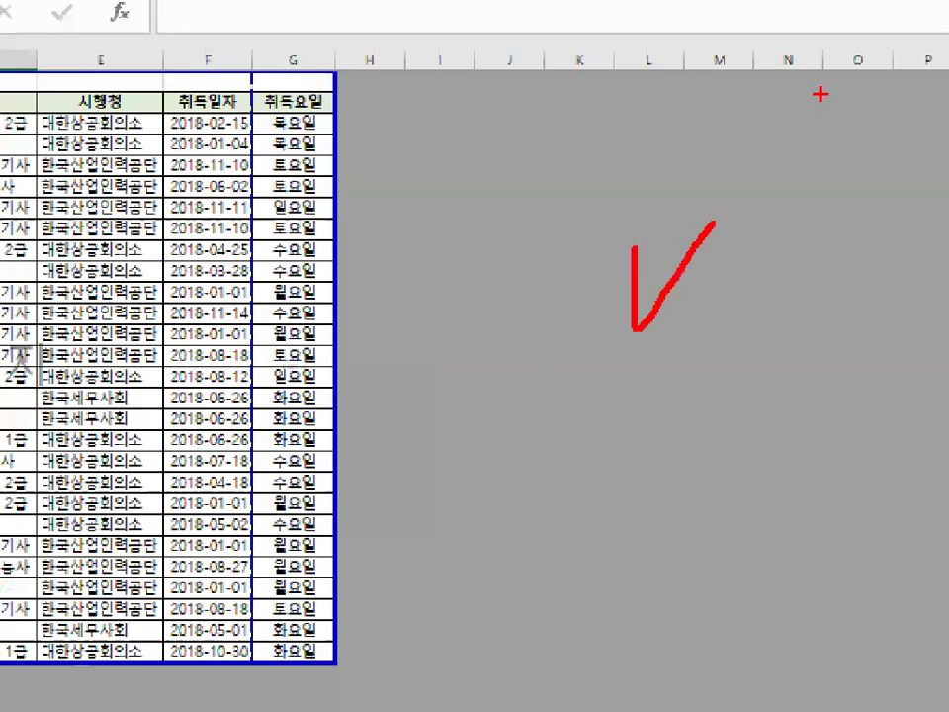
pyautogui.press('Escape')
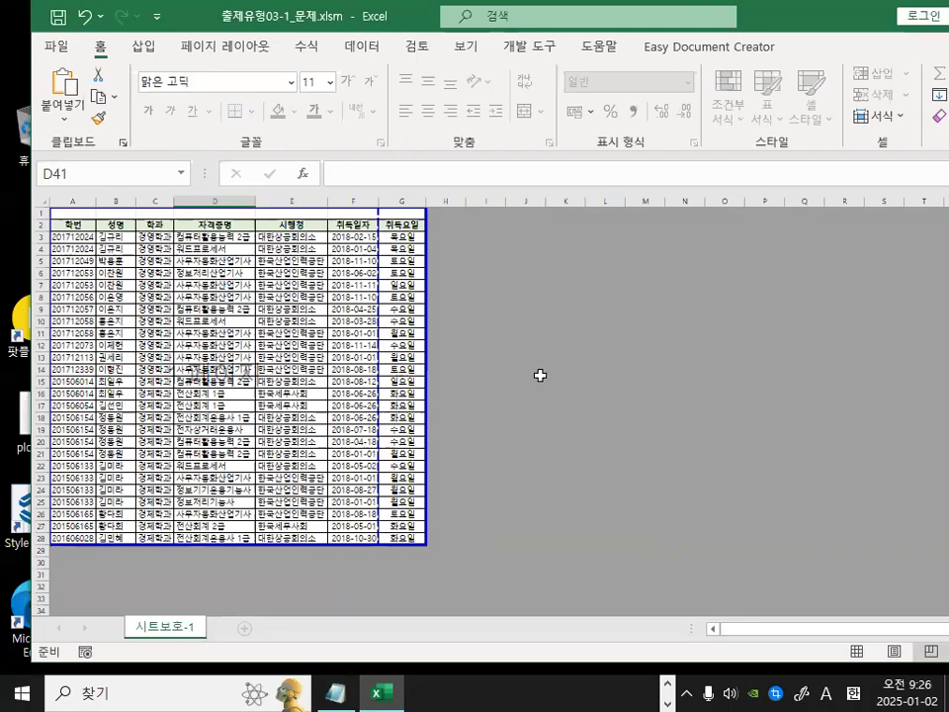
# Examine the outlined print area and gray non-printing area in Page Break Preview.
pyautogui.hotkey('ctrl', '2')
pyautogui.moveTo(506, 247)
pyautogui.mouseDown()
pyautogui.moveTo(559, 242)
pyautogui.moveTo(506, 249)
pyautogui.mouseUp()
pyautogui.moveTo(547, 284)
pyautogui.mouseDown()
pyautogui.moveTo(618, 283)
pyautogui.moveTo(532, 290)
pyautogui.mouseUp()
pyautogui.moveTo(597, 281)
pyautogui.mouseDown()
pyautogui.moveTo(523, 331)
pyautogui.moveTo(537, 345)
pyautogui.mouseUp()
pyautogui.moveTo(604, 309); pyautogui.dragTo(556, 359)
pyautogui.moveTo(610, 337); pyautogui.dragTo(576, 373)
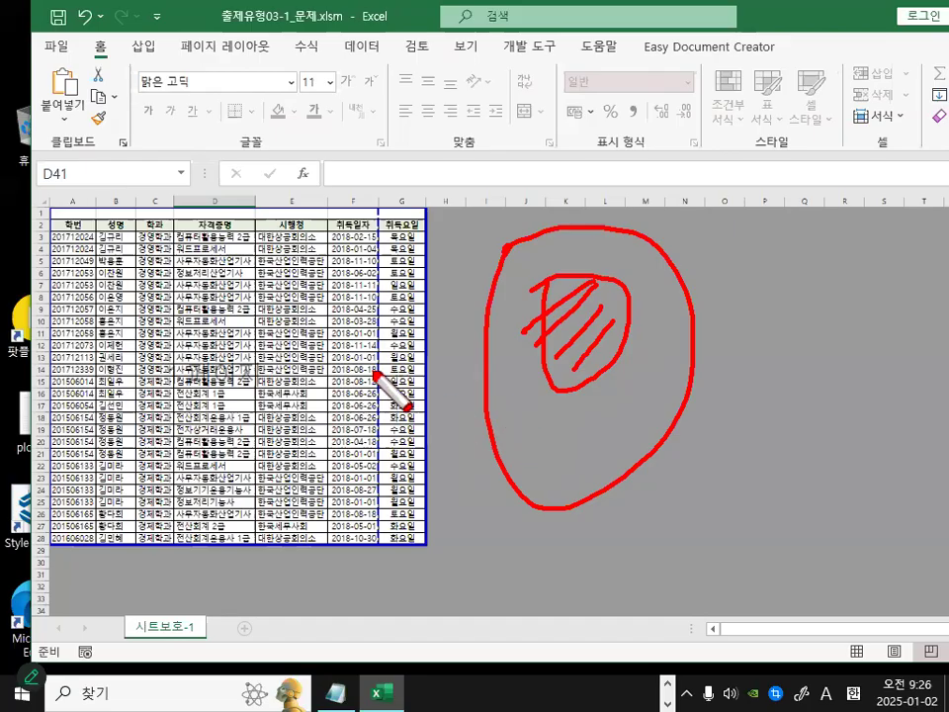
pyautogui.press('Escape')
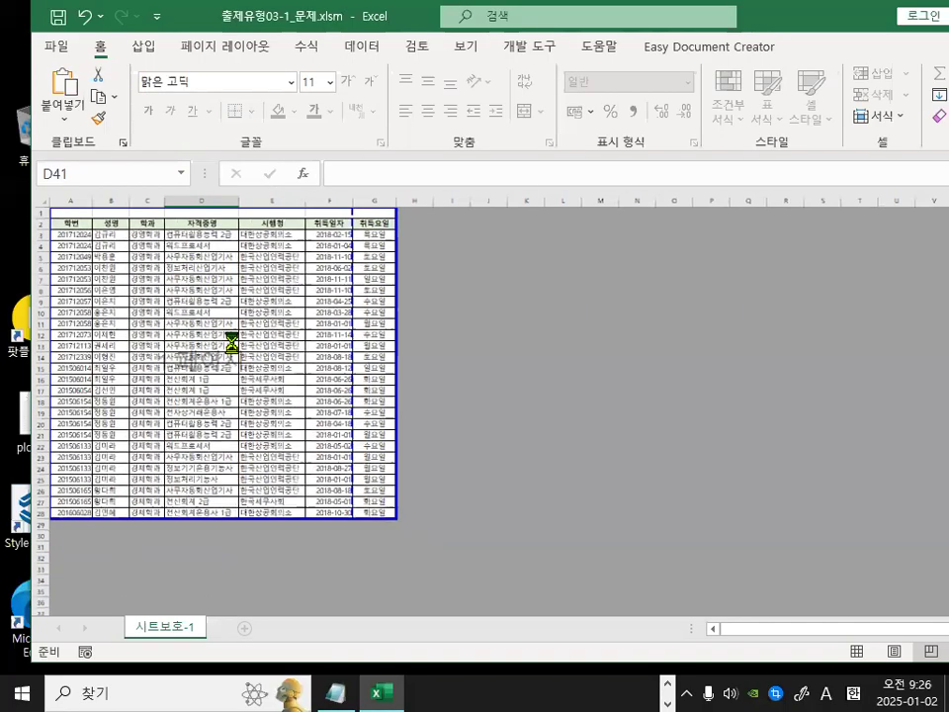
pyautogui.keyDown('ctrl'); pyautogui.scroll(4, 230, 341); pyautogui.keyUp('ctrl')
pyautogui.keyDown('ctrl'); pyautogui.scroll(2, 230, 341); pyautogui.keyUp('ctrl')
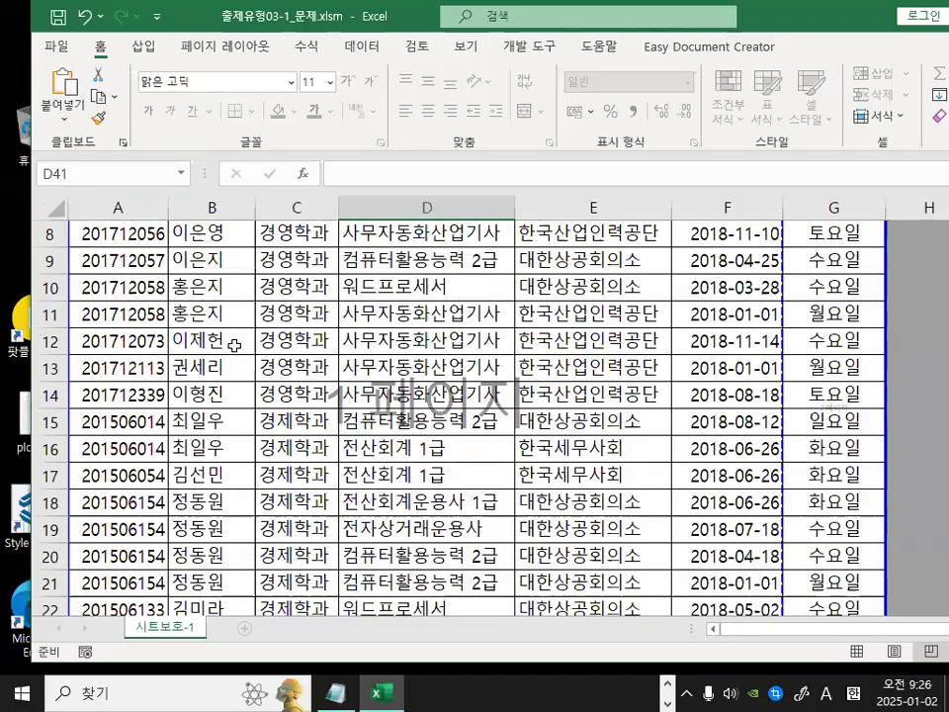
pyautogui.scroll(3, 472, 427)
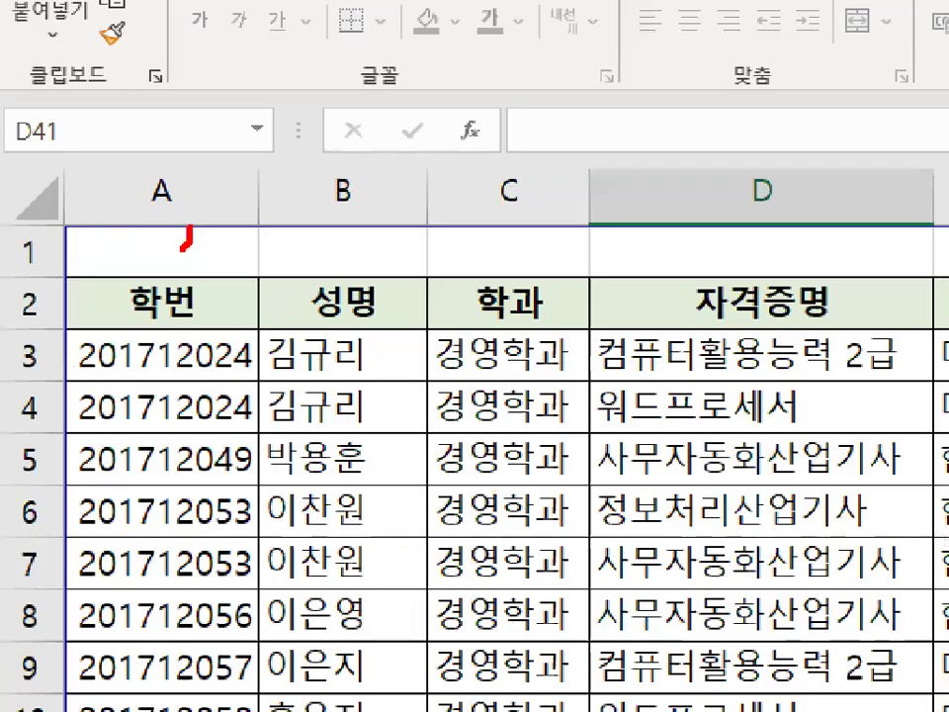
# Scroll through the Page Break Preview to inspect the dashed page break between the 취득일자 and 취득요일 columns.
pyautogui.moveTo(182, 249); pyautogui.dragTo(204, 212)
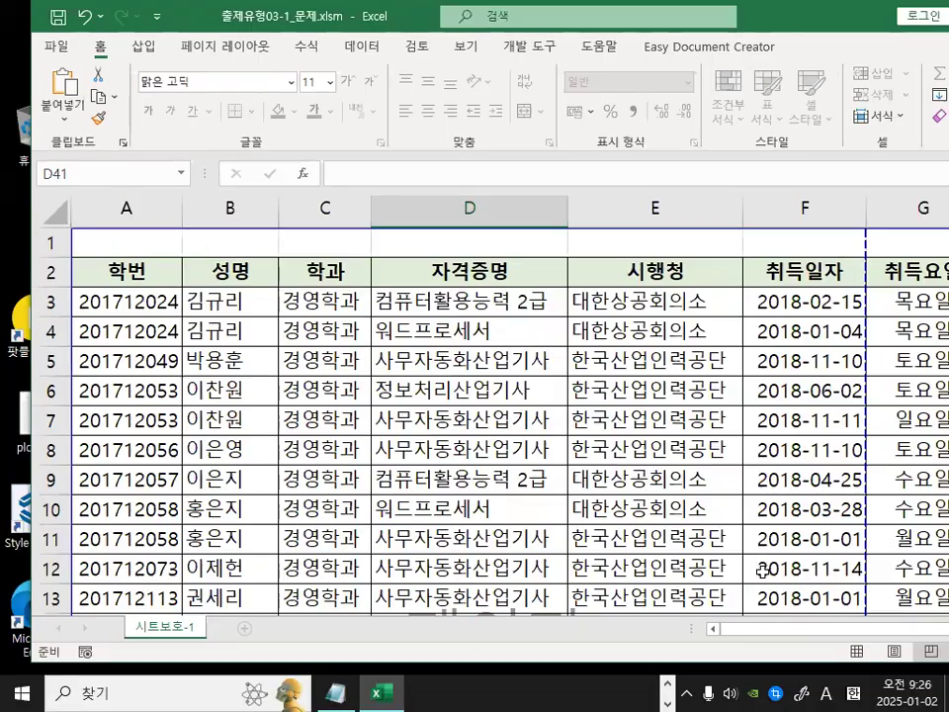
pyautogui.moveTo(756, 629); pyautogui.dragTo(892, 636)
pyautogui.moveTo(898, 441)
pyautogui.mouseDown()
pyautogui.moveTo(871, 452)
pyautogui.moveTo(898, 438)
pyautogui.mouseUp()
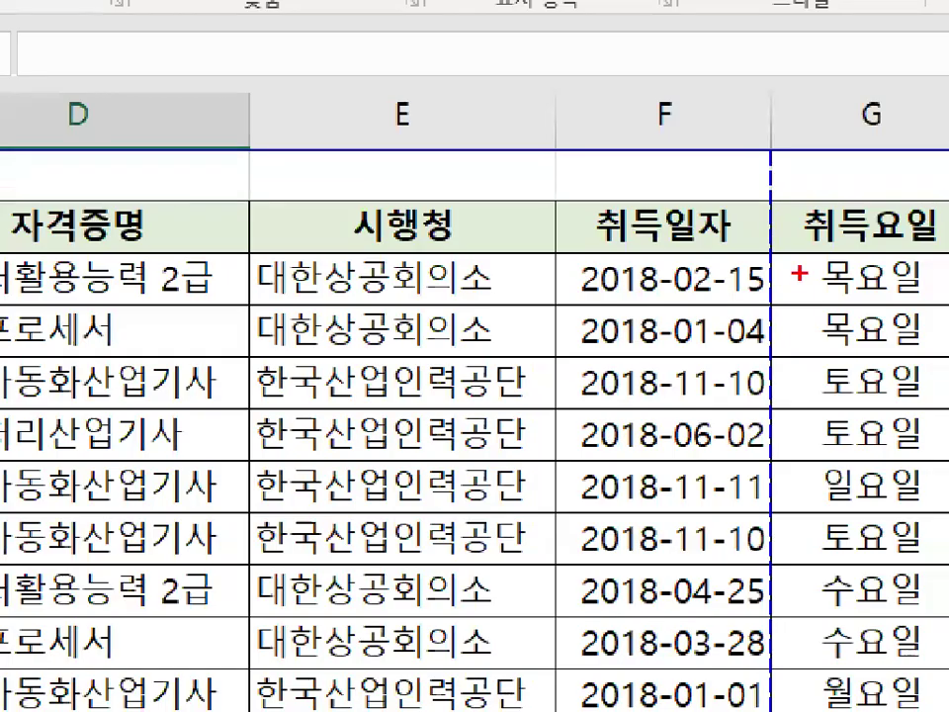
pyautogui.moveTo(805, 287)
pyautogui.mouseDown()
pyautogui.moveTo(743, 296)
pyautogui.moveTo(822, 255)
pyautogui.moveTo(807, 285)
pyautogui.mouseUp()
pyautogui.scroll(-2, 747, 488)
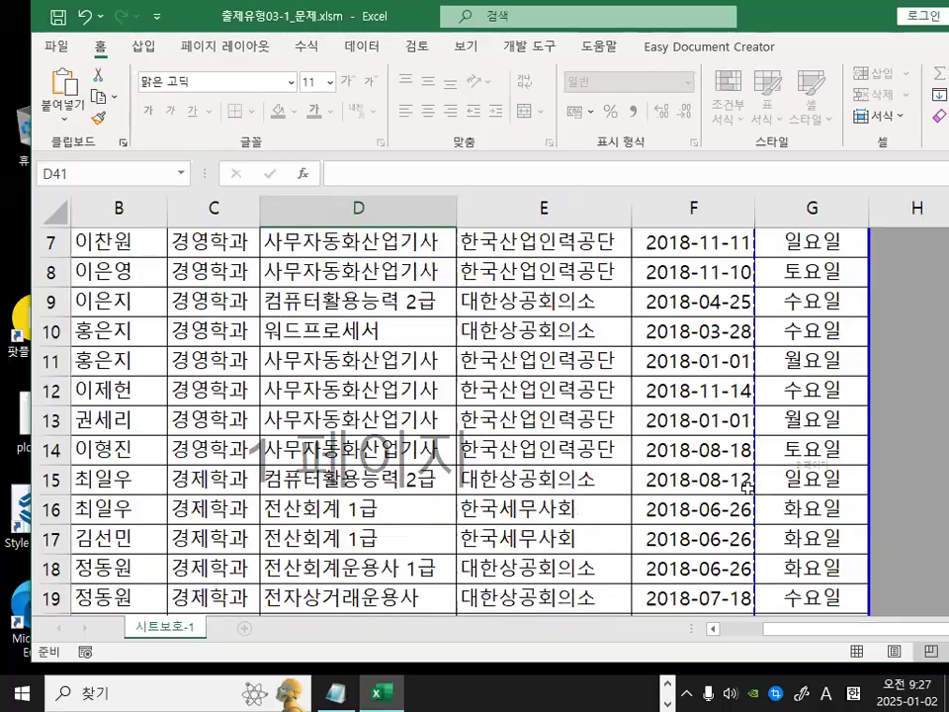
pyautogui.scroll(-6, 747, 488)
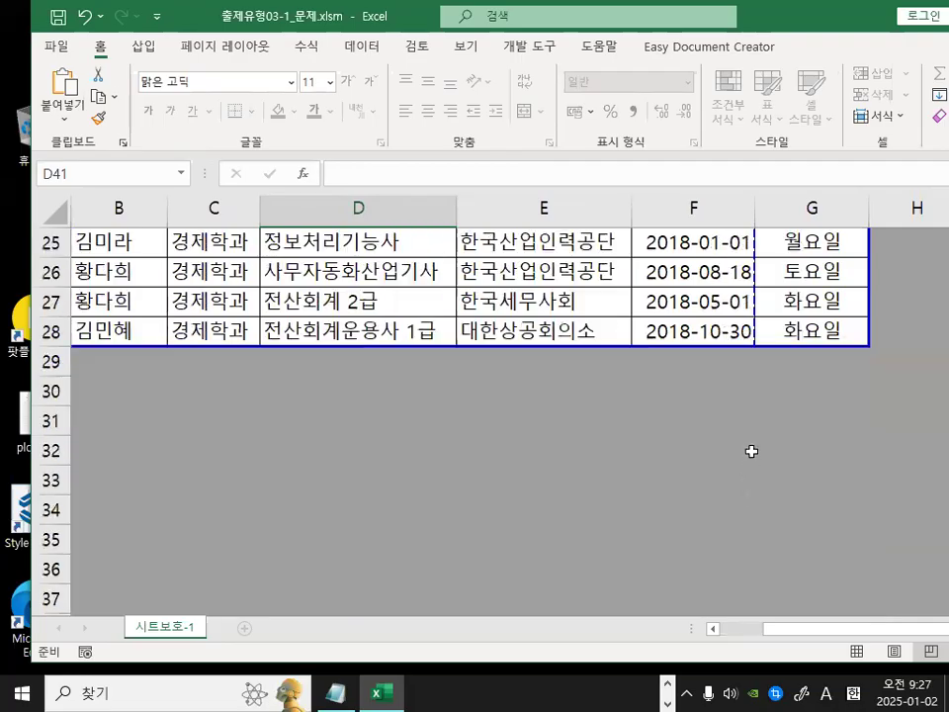
pyautogui.scroll(3, 749, 451)
pyautogui.moveTo(767, 337)
pyautogui.mouseDown()
pyautogui.moveTo(730, 365)
pyautogui.moveTo(713, 296)
pyautogui.moveTo(762, 281)
pyautogui.moveTo(796, 318)
pyautogui.moveTo(788, 357)
pyautogui.mouseUp()
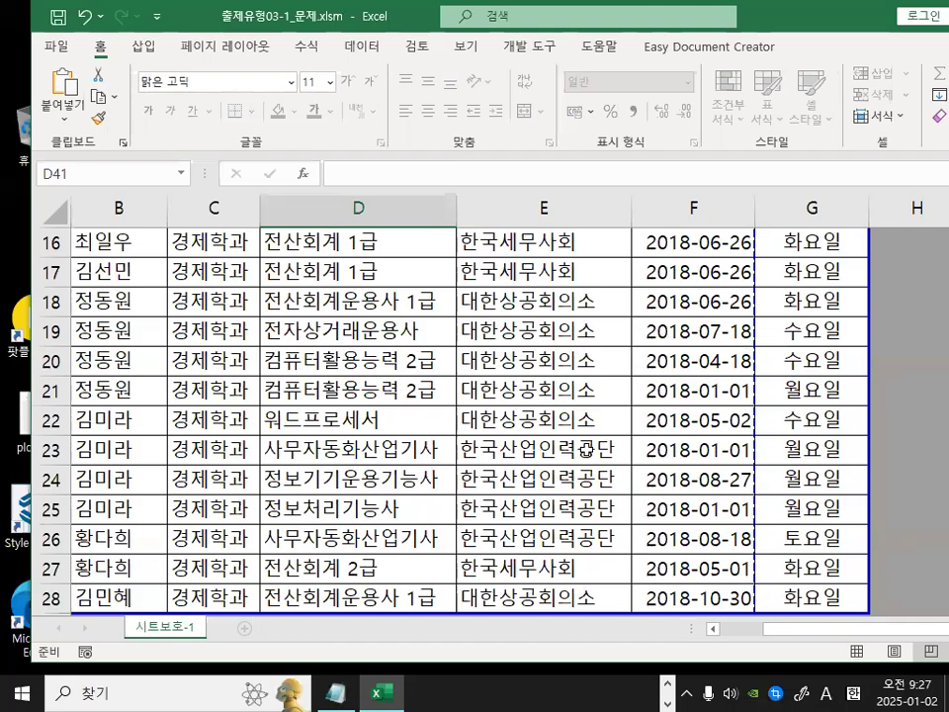
pyautogui.scroll(4, 493, 560)
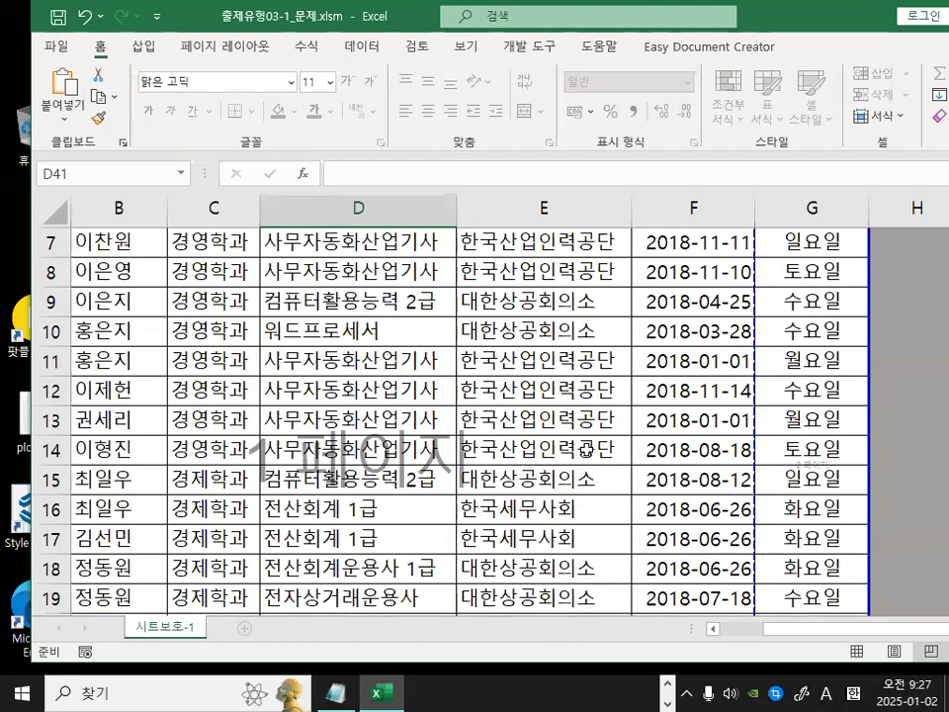
pyautogui.moveTo(365, 498); pyautogui.dragTo(463, 439)
pyautogui.moveTo(791, 487); pyautogui.dragTo(822, 515)
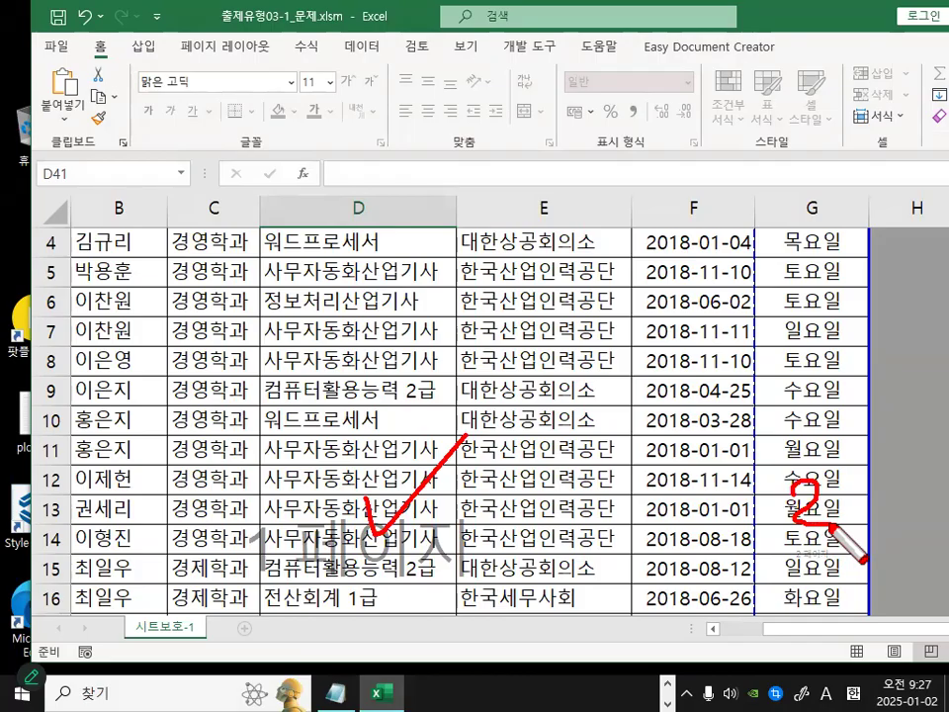
pyautogui.press('Escape')
pyautogui.scroll(1, 395, 450)
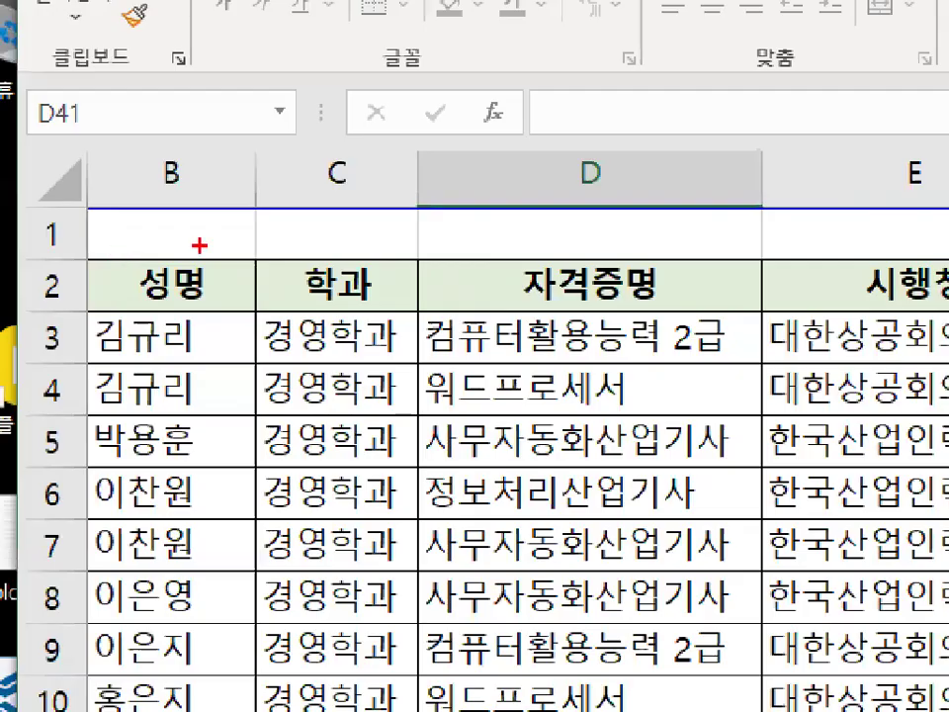
pyautogui.moveTo(249, 166); pyautogui.dragTo(298, 284)
pyautogui.press('Escape')
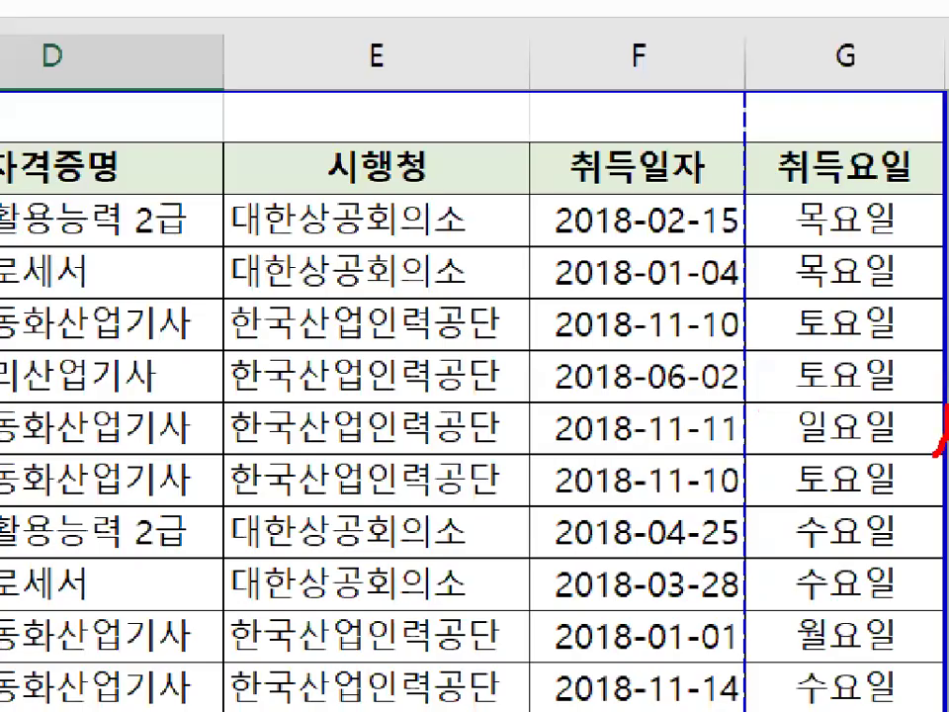
pyautogui.moveTo(936, 439)
pyautogui.mouseDown()
pyautogui.moveTo(314, 336)
pyautogui.moveTo(716, 184)
pyautogui.mouseUp()
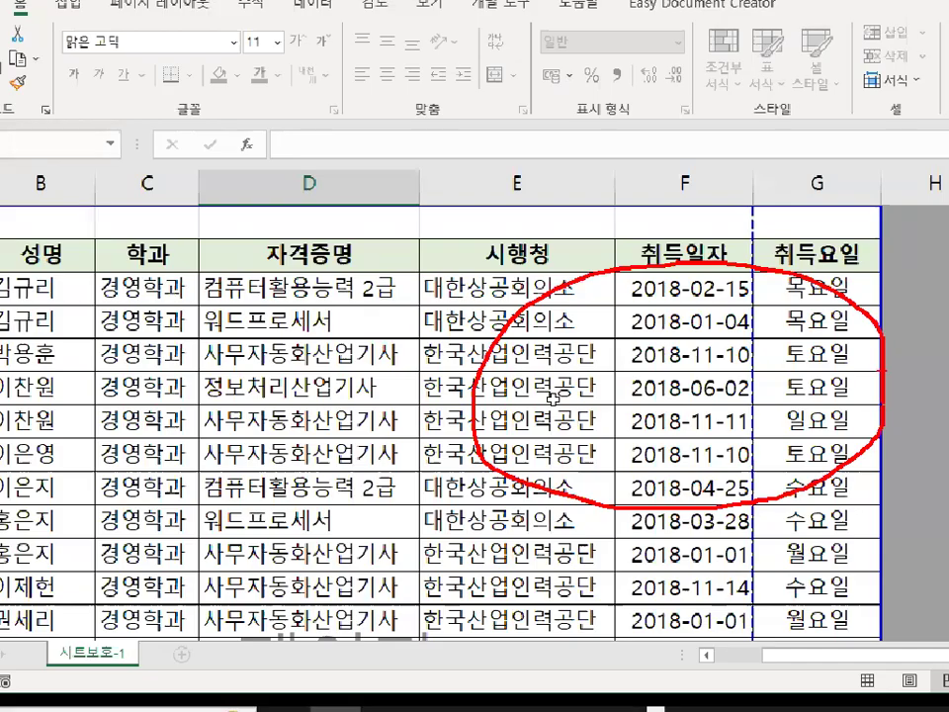
# Move the print area's top boundary down to row 2 so row 1 is excluded from printing.
pyautogui.press('Escape')
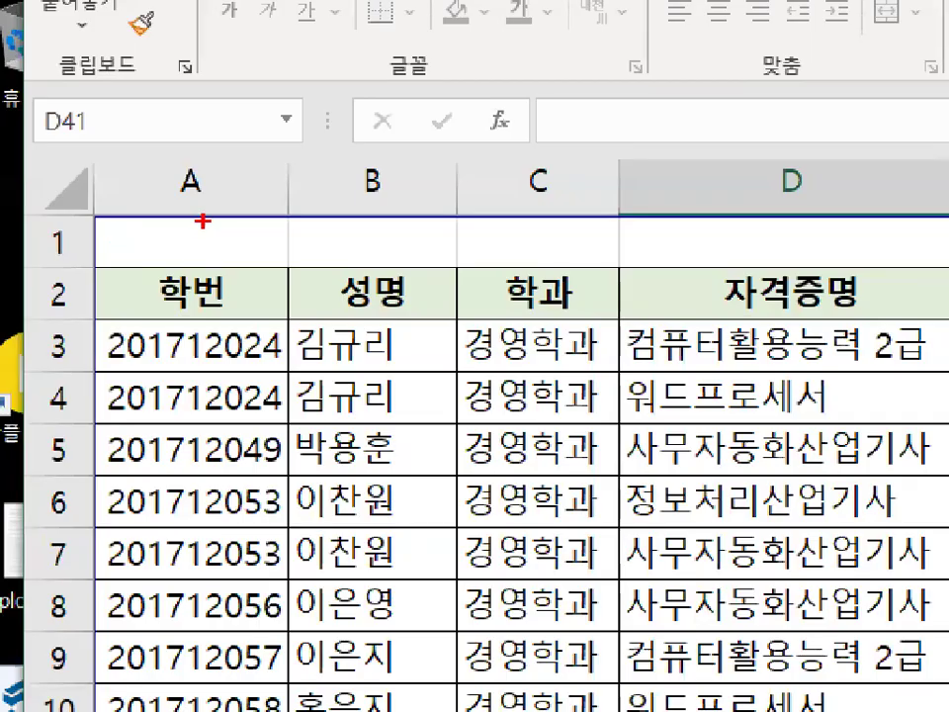
pyautogui.moveTo(132, 229); pyautogui.dragTo(120, 252)
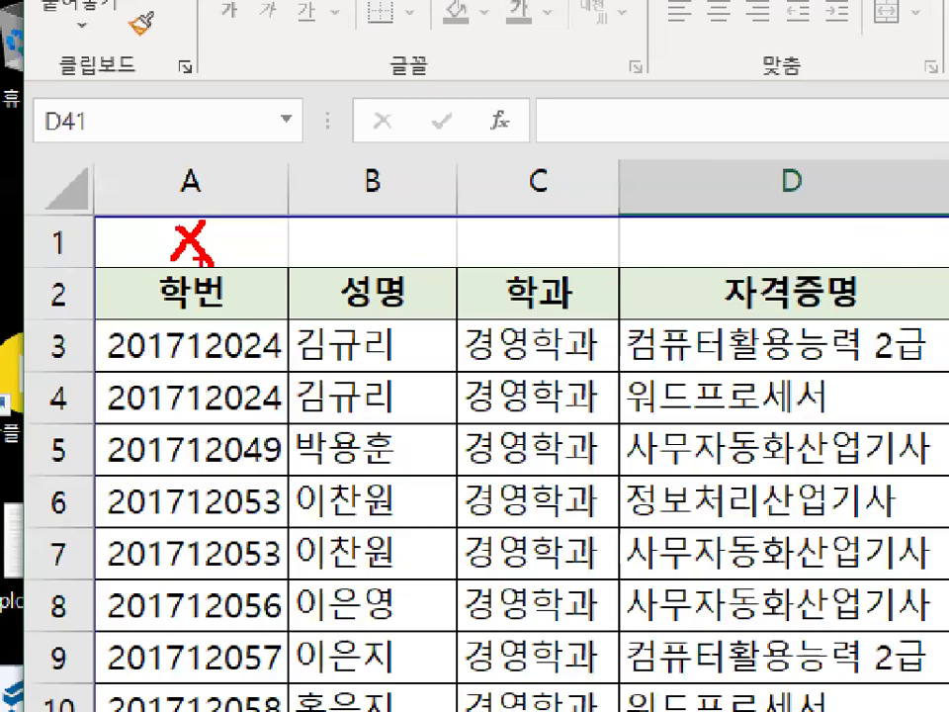
pyautogui.press('Escape')
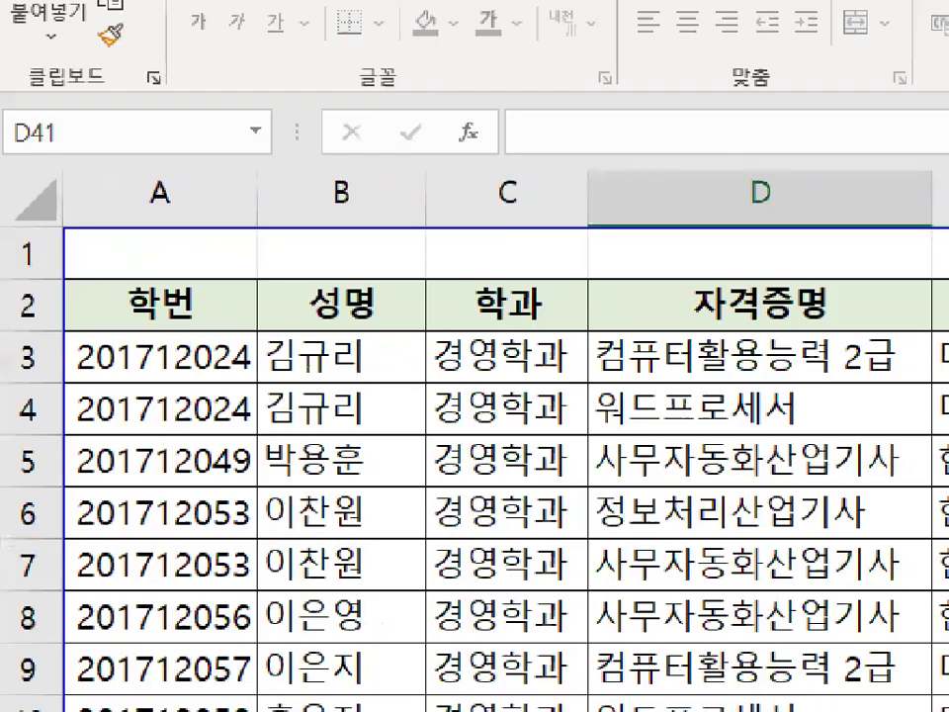
pyautogui.moveTo(185, 209); pyautogui.dragTo(198, 206)
pyautogui.moveTo(275, 242)
pyautogui.mouseDown()
pyautogui.moveTo(270, 263)
pyautogui.moveTo(336, 229)
pyautogui.mouseUp()
pyautogui.moveTo(263, 239)
pyautogui.mouseDown()
pyautogui.moveTo(237, 196)
pyautogui.moveTo(259, 235)
pyautogui.mouseUp()
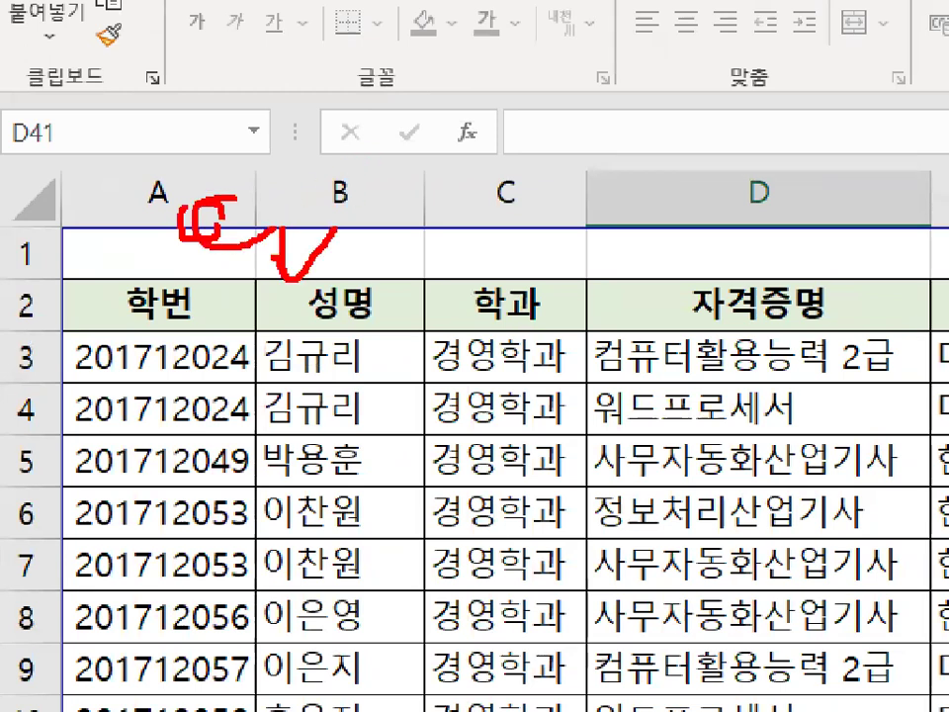
pyautogui.press('Escape')
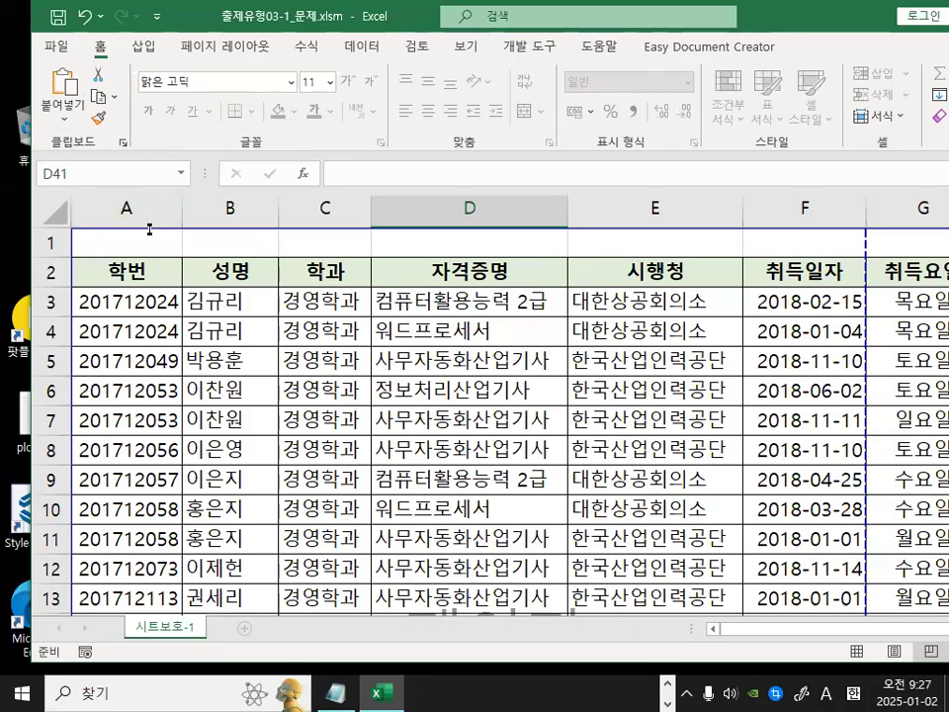
pyautogui.moveTo(156, 205)
pyautogui.mouseDown()
pyautogui.moveTo(156, 237)
pyautogui.moveTo(182, 209)
pyautogui.moveTo(203, 227)
pyautogui.moveTo(149, 227)
pyautogui.moveTo(147, 255)
pyautogui.mouseUp()
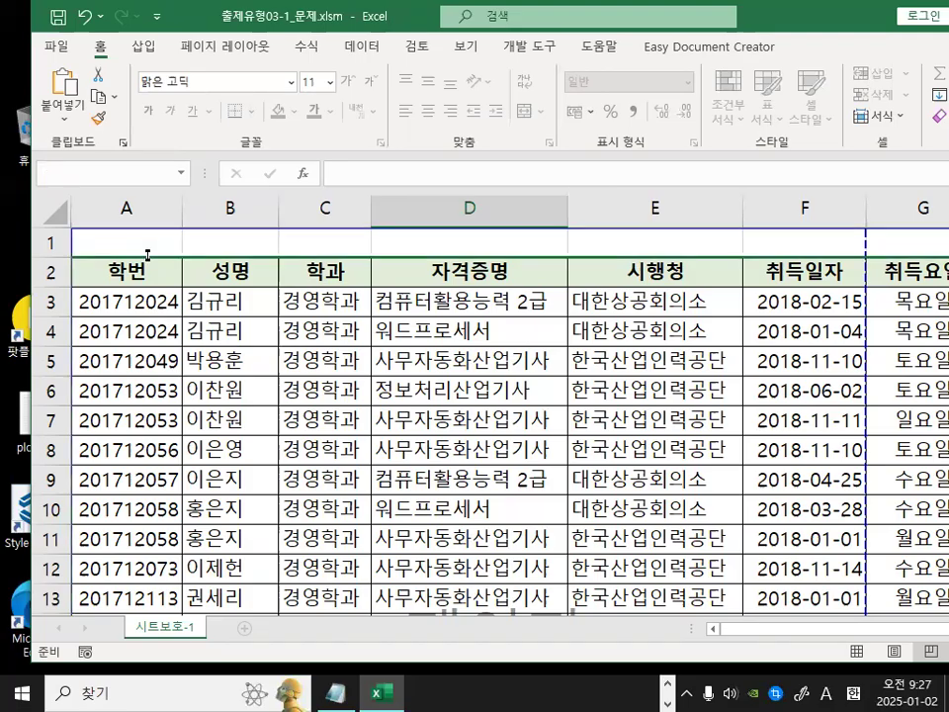
pyautogui.scroll(12, 173, 331)
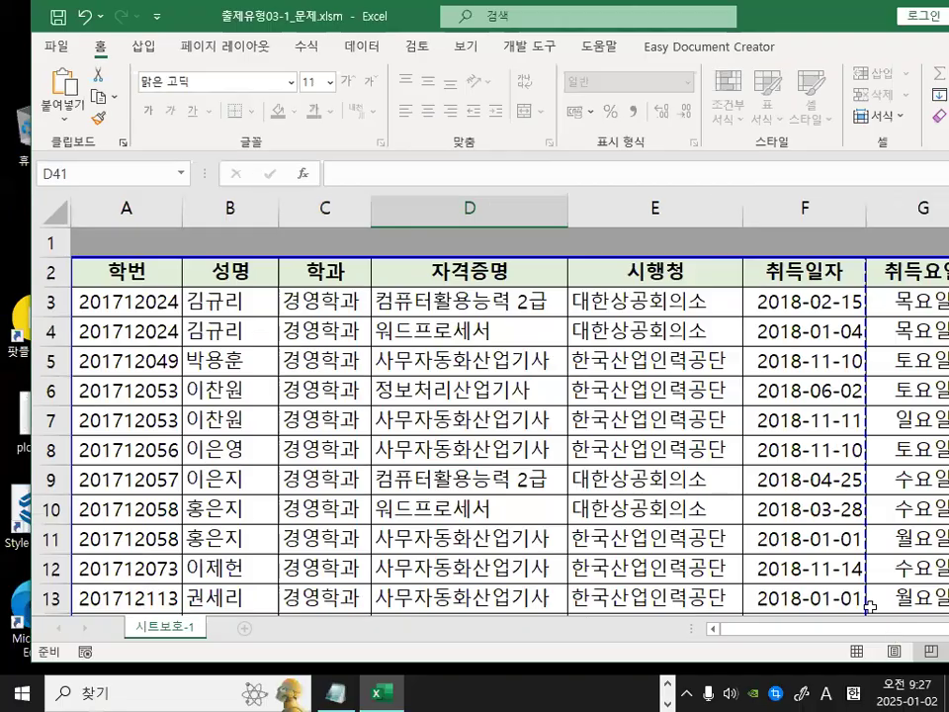
# Drag the vertical page break past column G so all columns fit on one printed page.
pyautogui.doubleClick(791, 17)
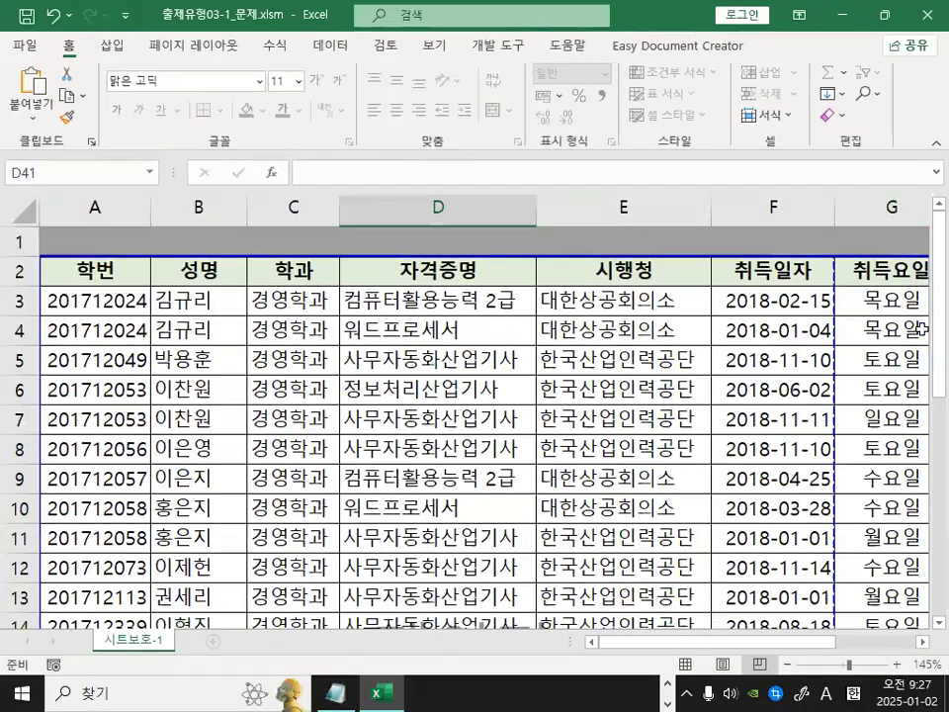
pyautogui.hscroll(2, 855, 444)
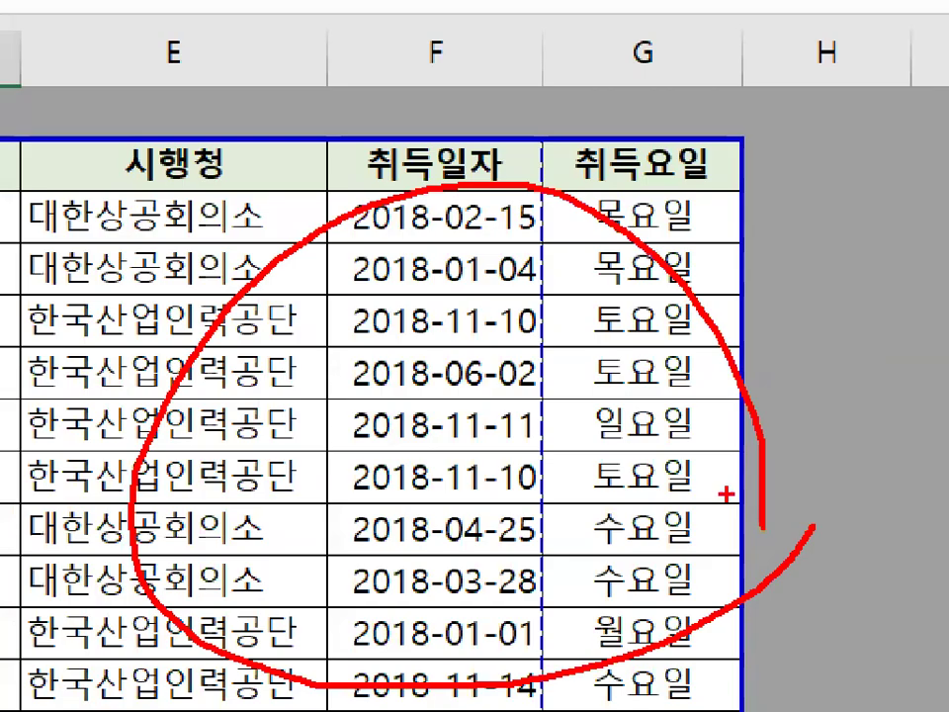
pyautogui.moveTo(573, 355)
pyautogui.mouseDown()
pyautogui.moveTo(572, 364)
pyautogui.moveTo(521, 323)
pyautogui.moveTo(566, 369)
pyautogui.mouseUp()
pyautogui.moveTo(536, 322)
pyautogui.mouseDown()
pyautogui.moveTo(777, 323)
pyautogui.moveTo(715, 346)
pyautogui.mouseUp()
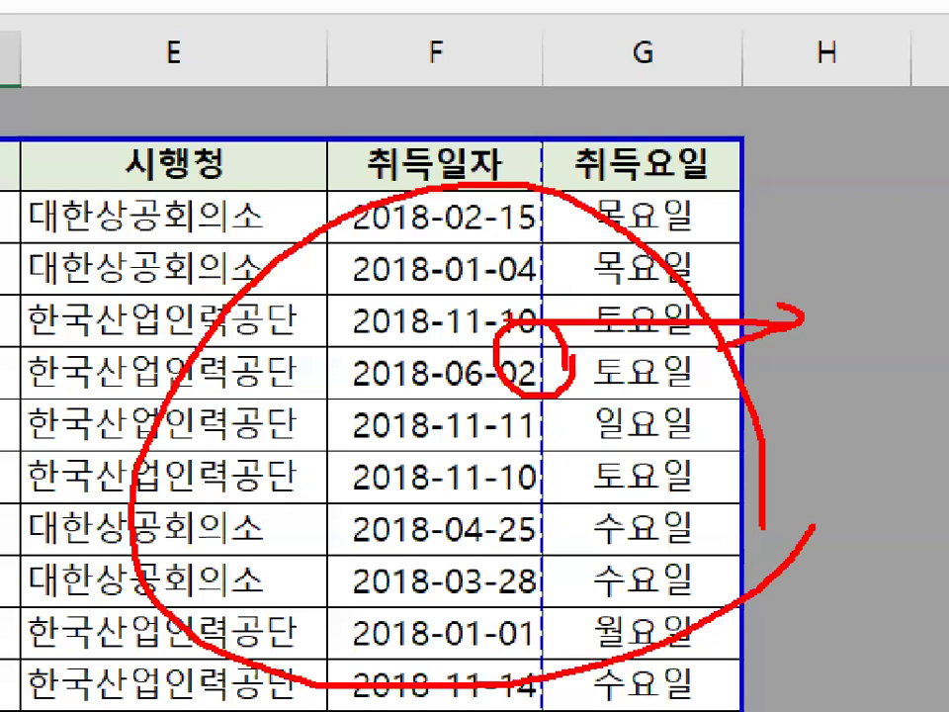
pyautogui.moveTo(529, 318); pyautogui.dragTo(858, 317)
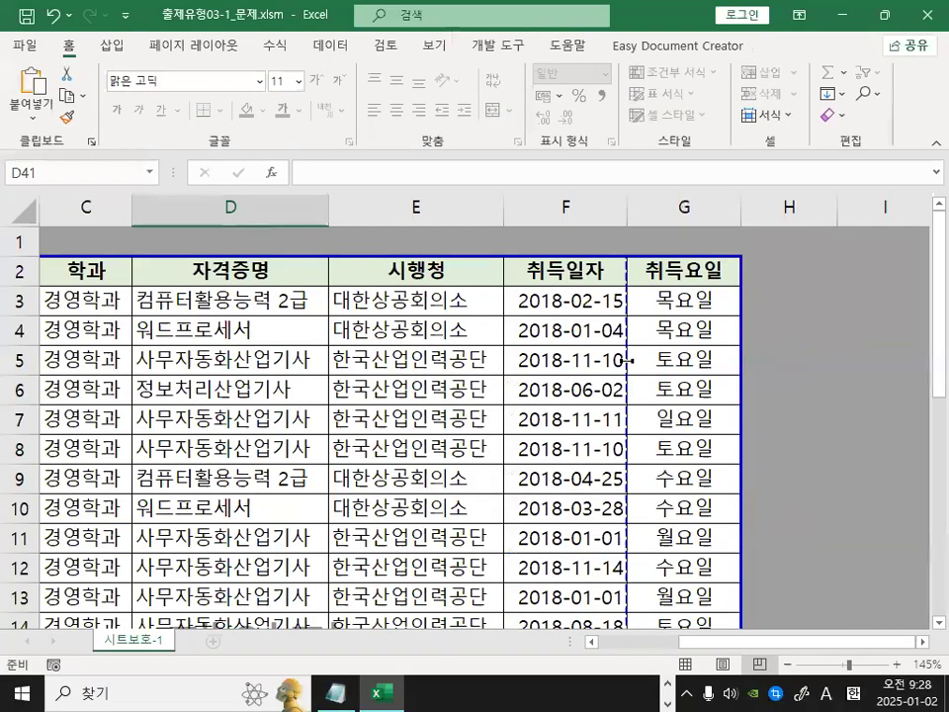
pyautogui.moveTo(613, 341)
pyautogui.mouseDown()
pyautogui.moveTo(592, 358)
pyautogui.moveTo(602, 372)
pyautogui.moveTo(656, 360)
pyautogui.moveTo(922, 394)
pyautogui.moveTo(911, 415)
pyautogui.mouseUp()
pyautogui.hscroll(1, 854, 358)
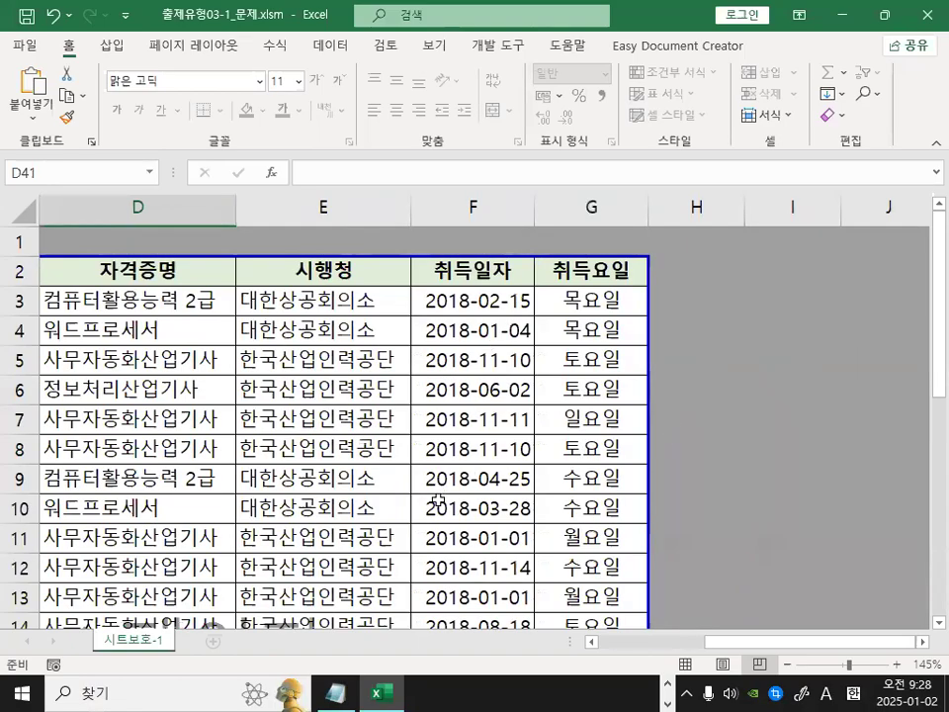
pyautogui.scroll(-2, 425, 494)
pyautogui.moveTo(767, 643); pyautogui.dragTo(580, 652)
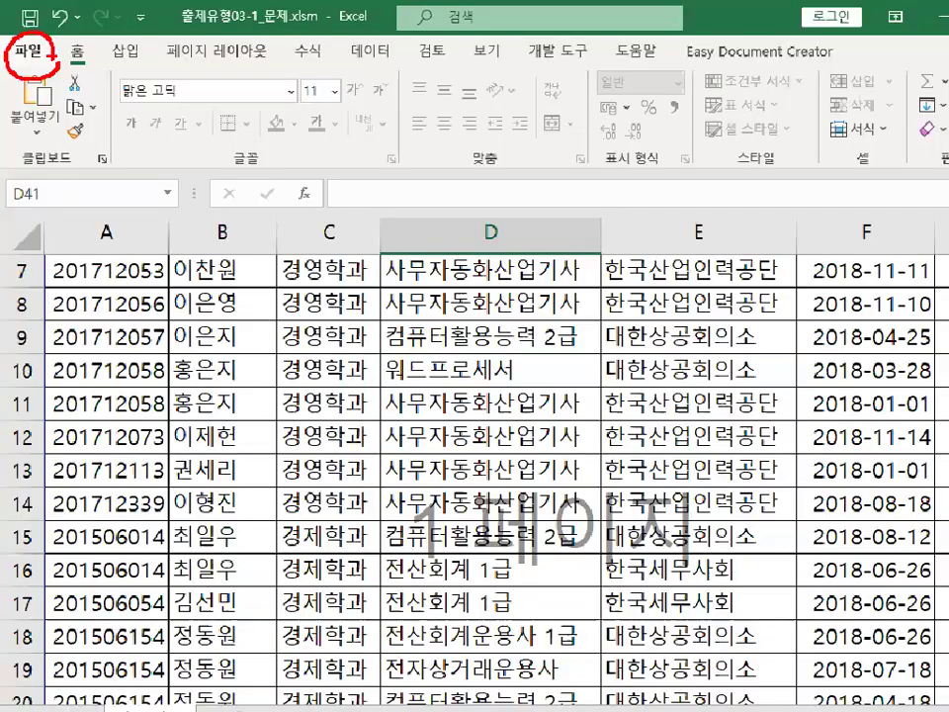
# Open the print preview to check how many pages the sheet prints on, then return to the sheet.
pyautogui.click(30, 51)
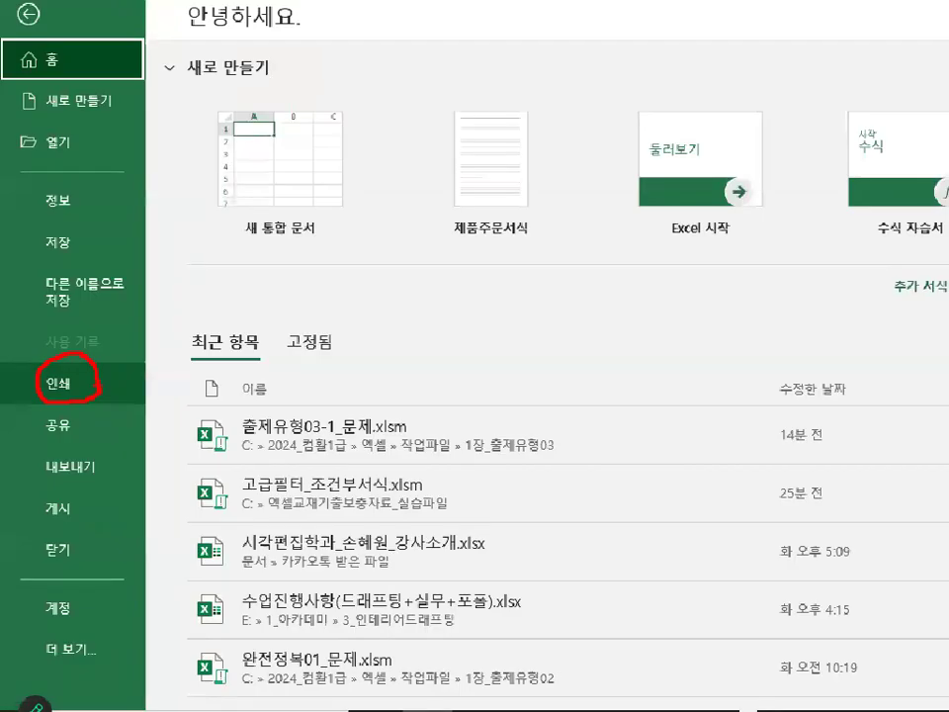
pyautogui.click(59, 383)
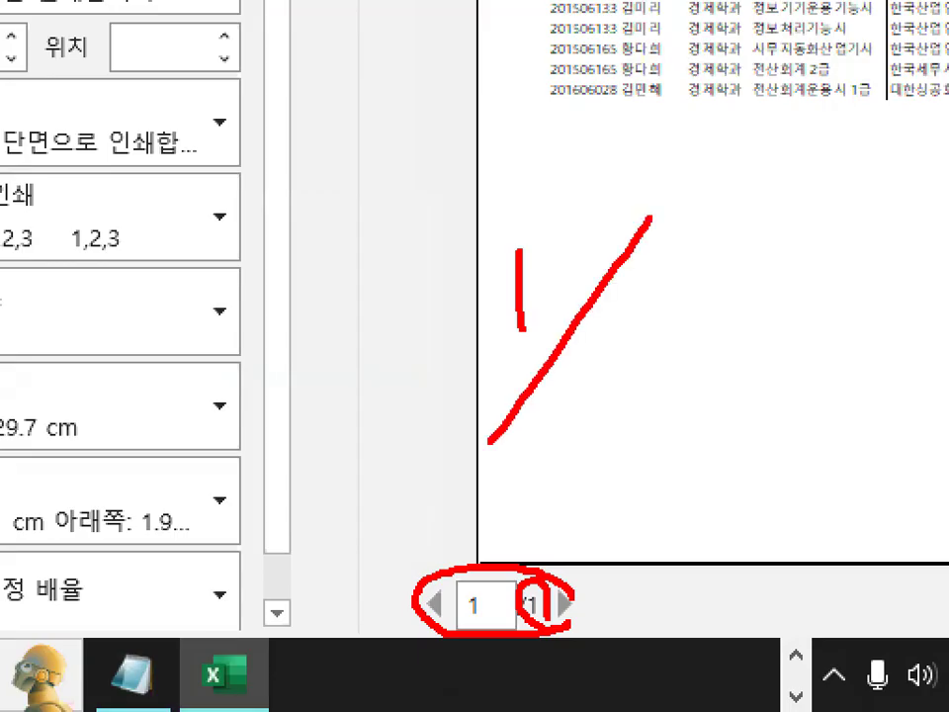
pyautogui.moveTo(624, 312); pyautogui.dragTo(625, 403)
pyautogui.moveTo(608, 458)
pyautogui.mouseDown()
pyautogui.moveTo(621, 442)
pyautogui.moveTo(640, 500)
pyautogui.mouseUp()
pyautogui.moveTo(678, 425); pyautogui.dragTo(587, 506)
pyautogui.moveTo(589, 436); pyautogui.dragTo(707, 561)
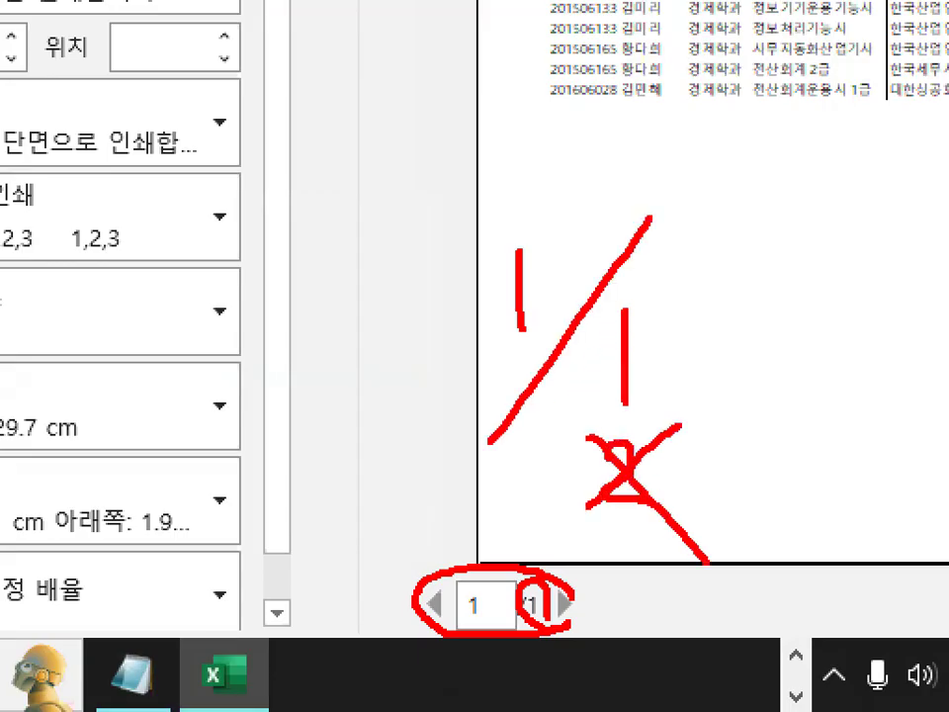
pyautogui.press('Escape')
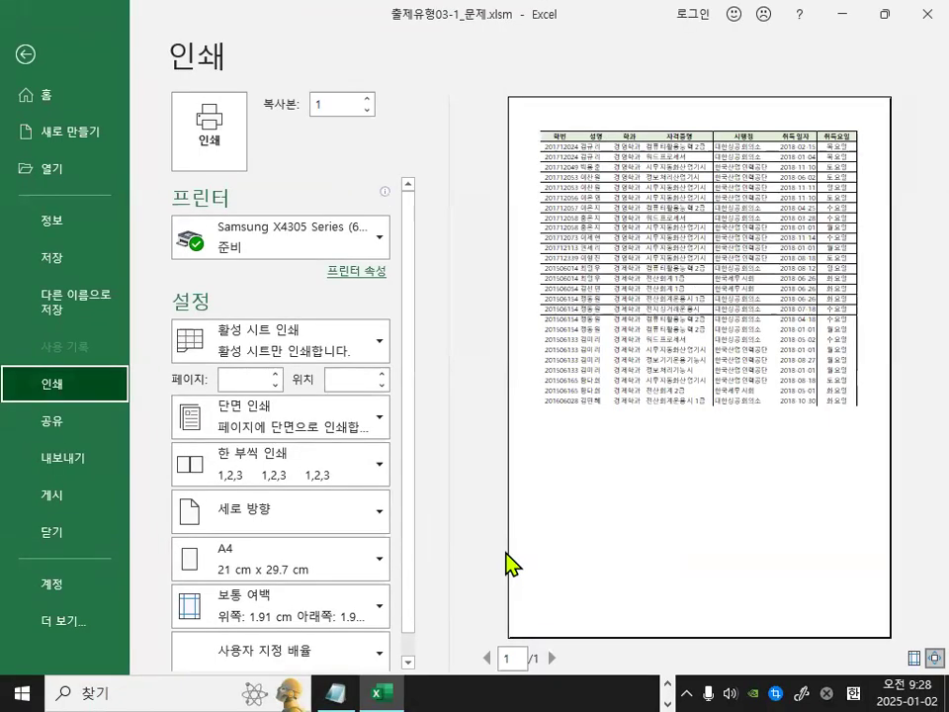
pyautogui.press('Escape')
# Switch the sheet to Normal view and back to Page Break Preview.
pyautogui.scroll(2, 361, 445)
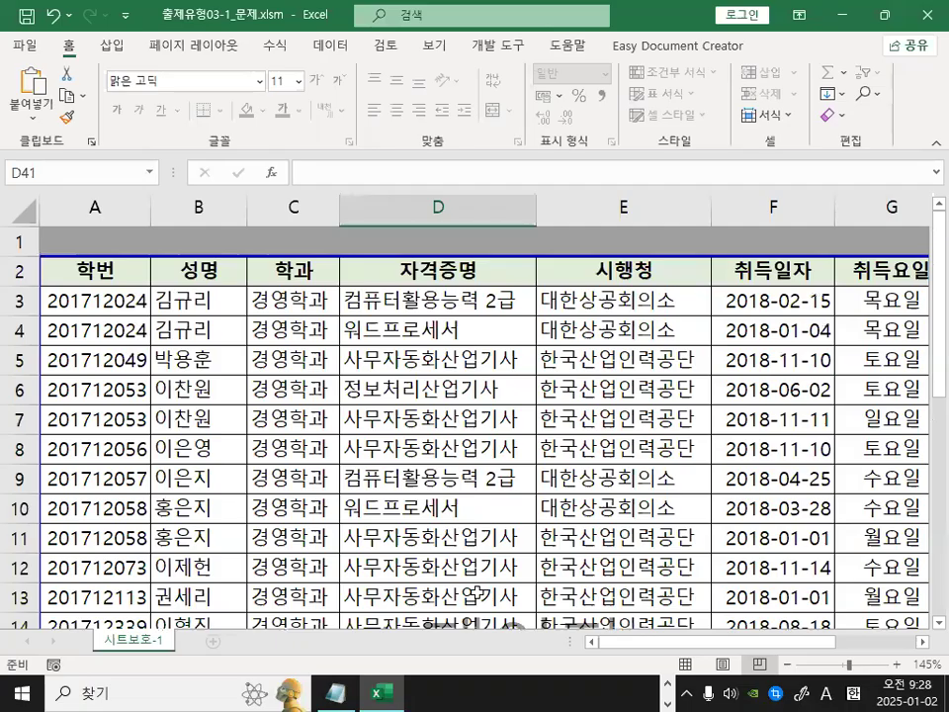
pyautogui.keyDown('ctrl'); pyautogui.scroll(-4, 478, 593); pyautogui.keyUp('ctrl')
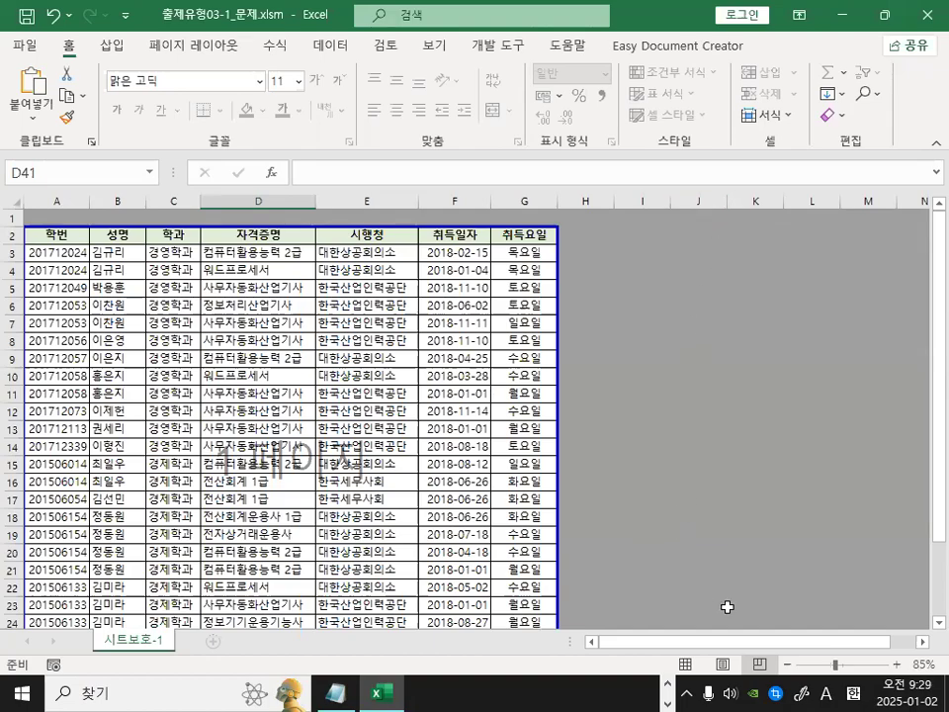
pyautogui.click(684, 664)
pyautogui.scroll(9, 607, 508)
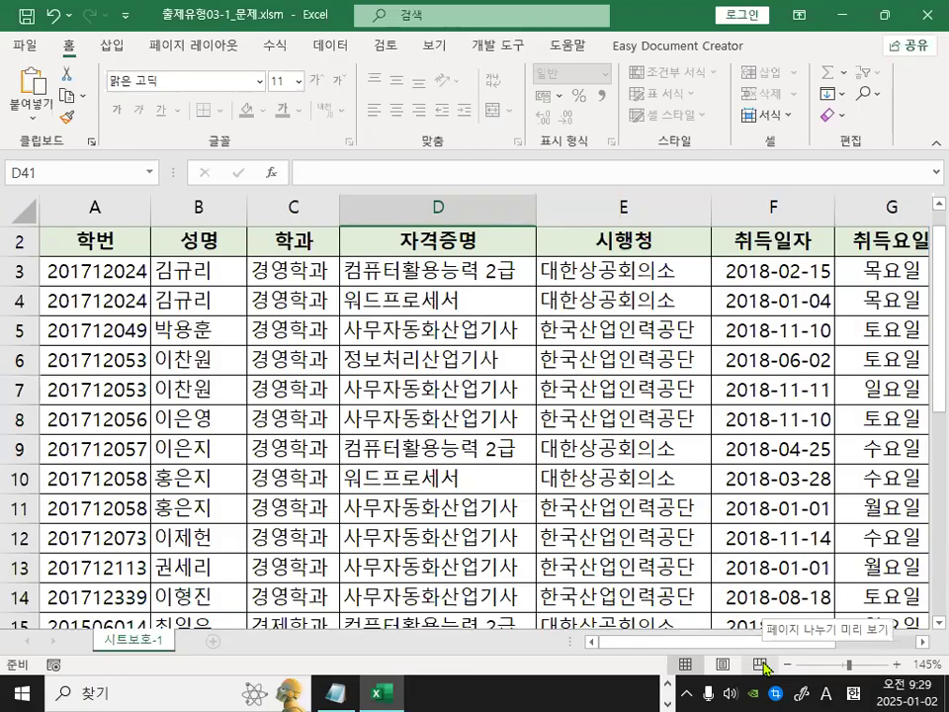
pyautogui.click(761, 664)
pyautogui.scroll(6, 445, 523)
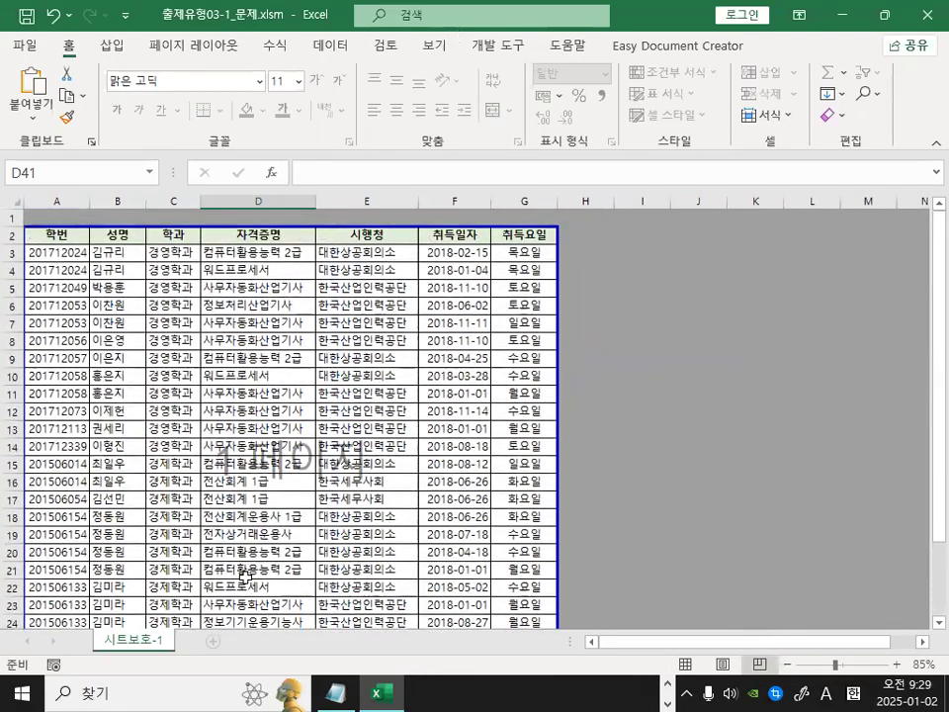
pyautogui.hotkey('ctrl', '1')
pyautogui.click(226, 624)
pyautogui.moveTo(274, 652)
pyautogui.mouseDown()
pyautogui.moveTo(272, 611)
pyautogui.moveTo(298, 647)
pyautogui.mouseUp()
pyautogui.moveTo(417, 652); pyautogui.dragTo(456, 657)
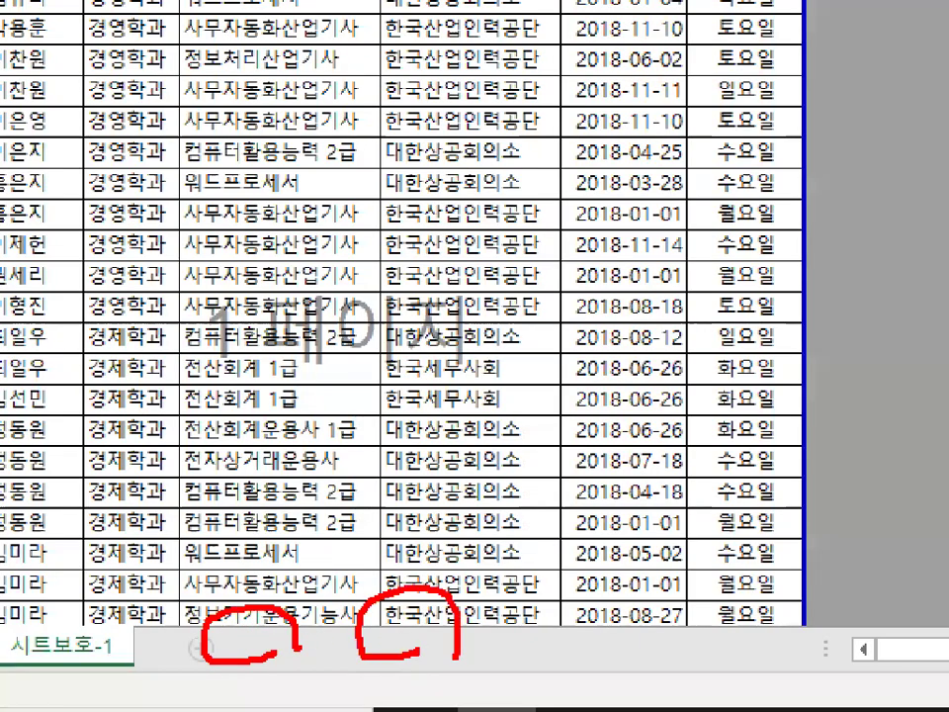
pyautogui.moveTo(595, 634); pyautogui.dragTo(598, 667)
pyautogui.moveTo(664, 685); pyautogui.dragTo(747, 670)
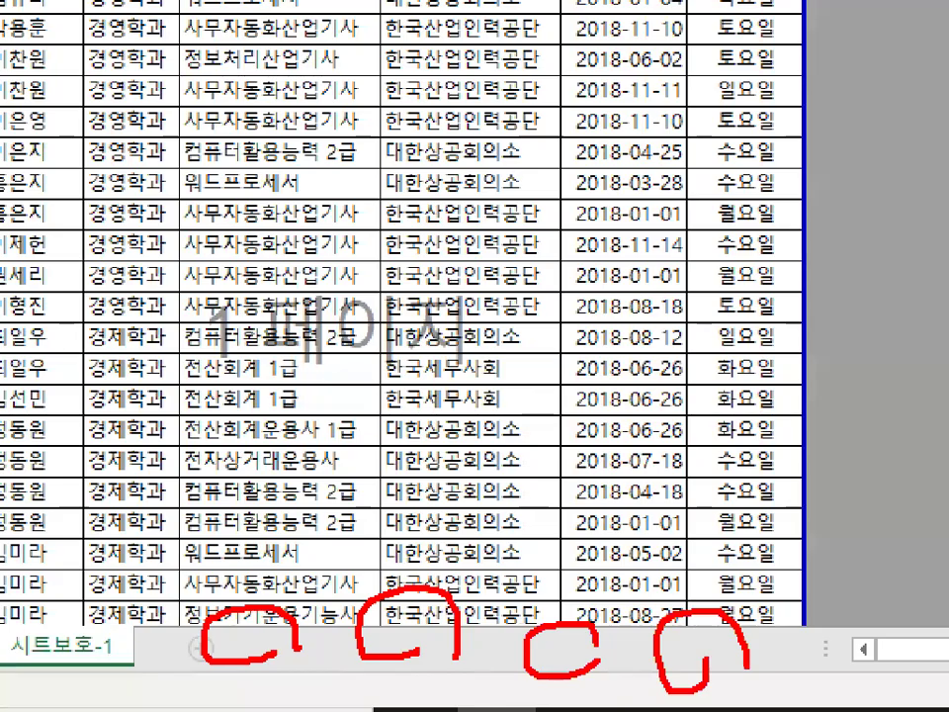
pyautogui.press('Escape')
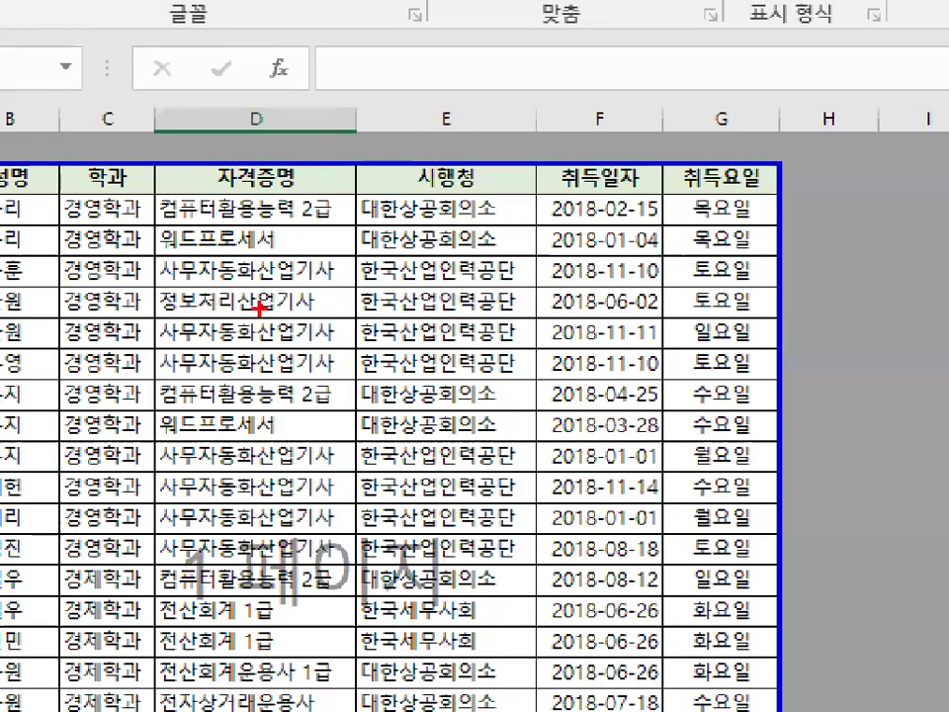
pyautogui.moveTo(259, 308); pyautogui.dragTo(425, 374)
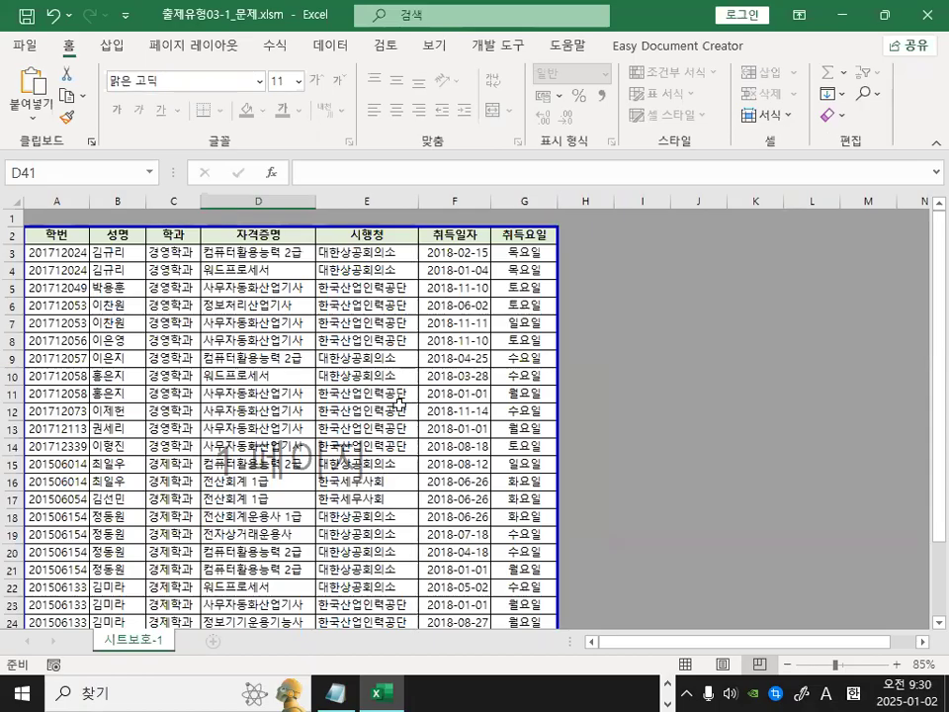
pyautogui.click(326, 393)
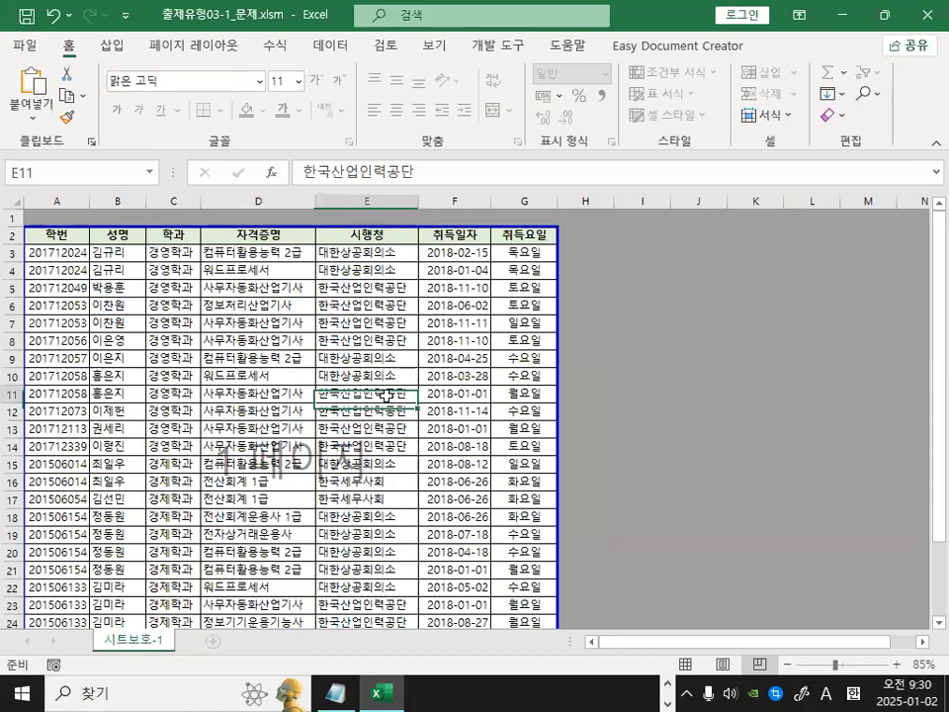
# Close the workbook without saving its changes.
pyautogui.click(27, 45)
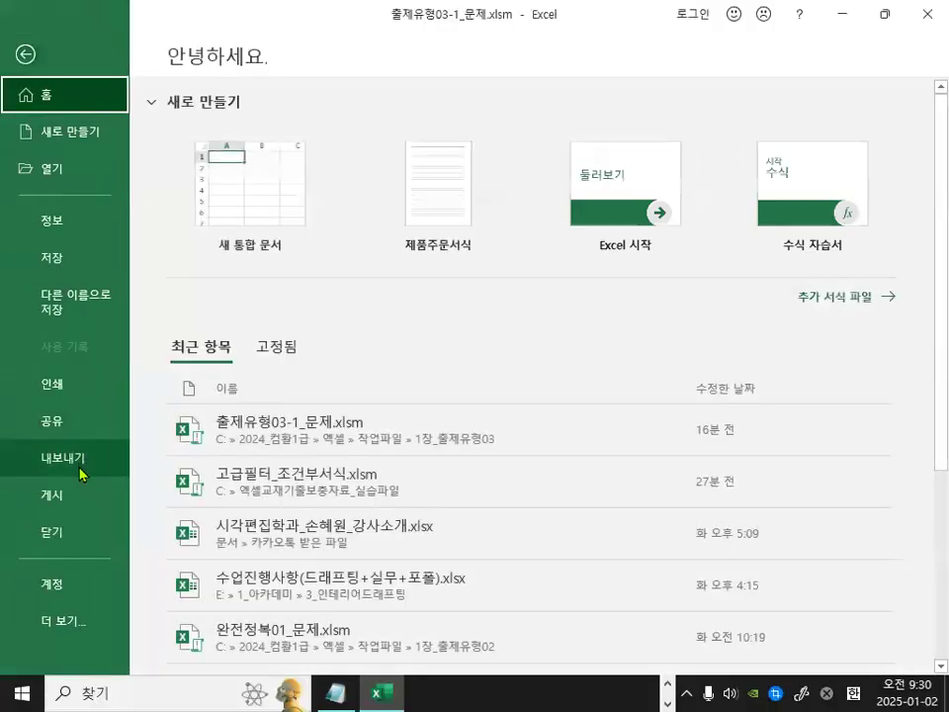
pyautogui.click(55, 532)
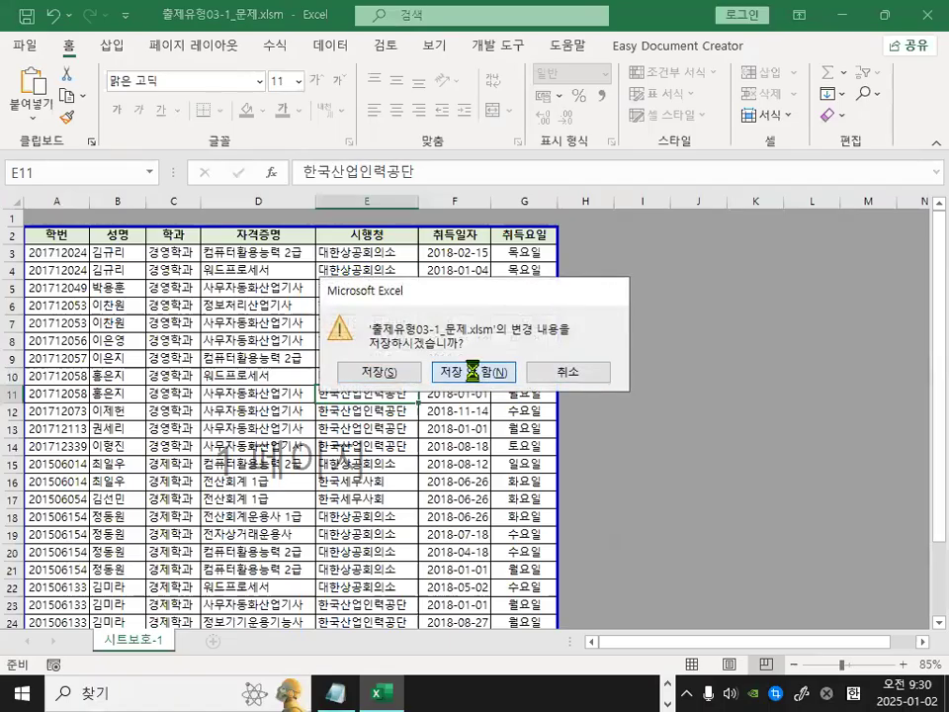
pyautogui.click(484, 372)
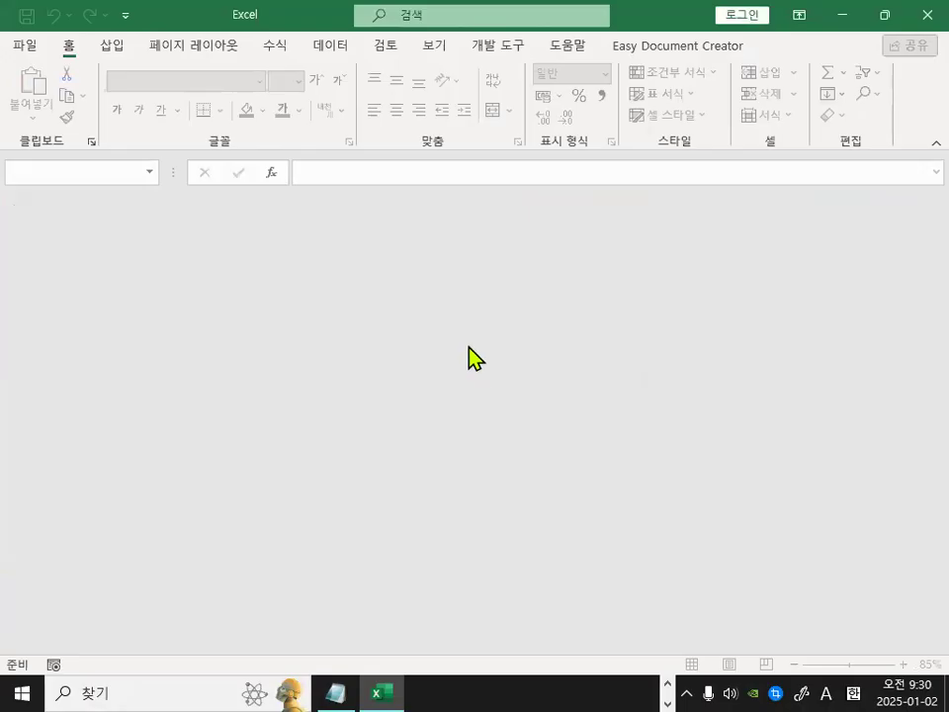
# Open the workbook 출제유형03-2_문제.xlsm.
pyautogui.click(26, 46)
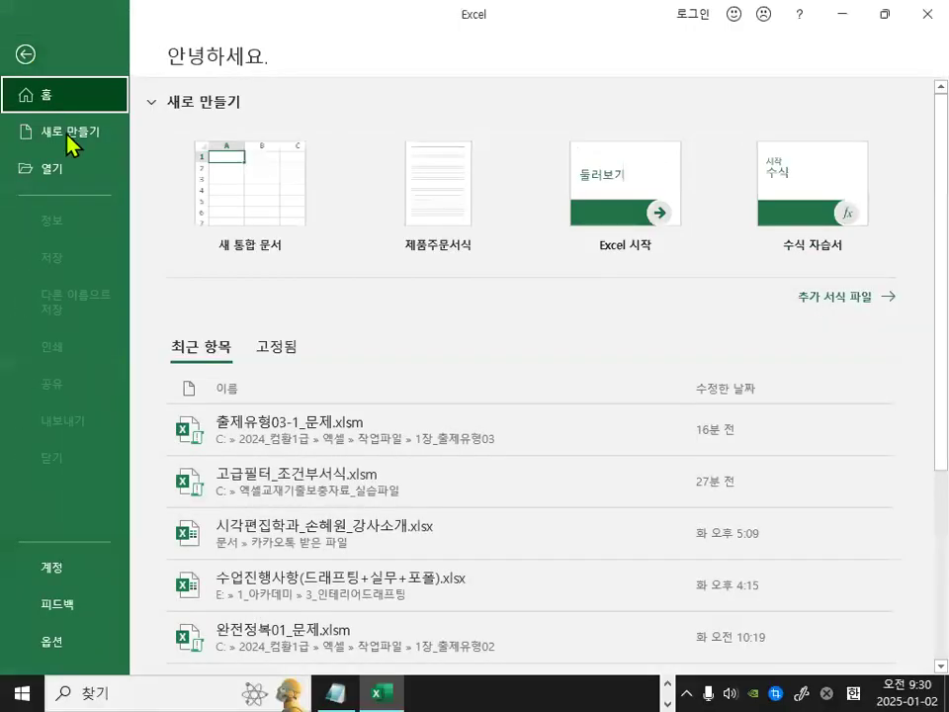
pyautogui.click(74, 176)
pyautogui.click(248, 326)
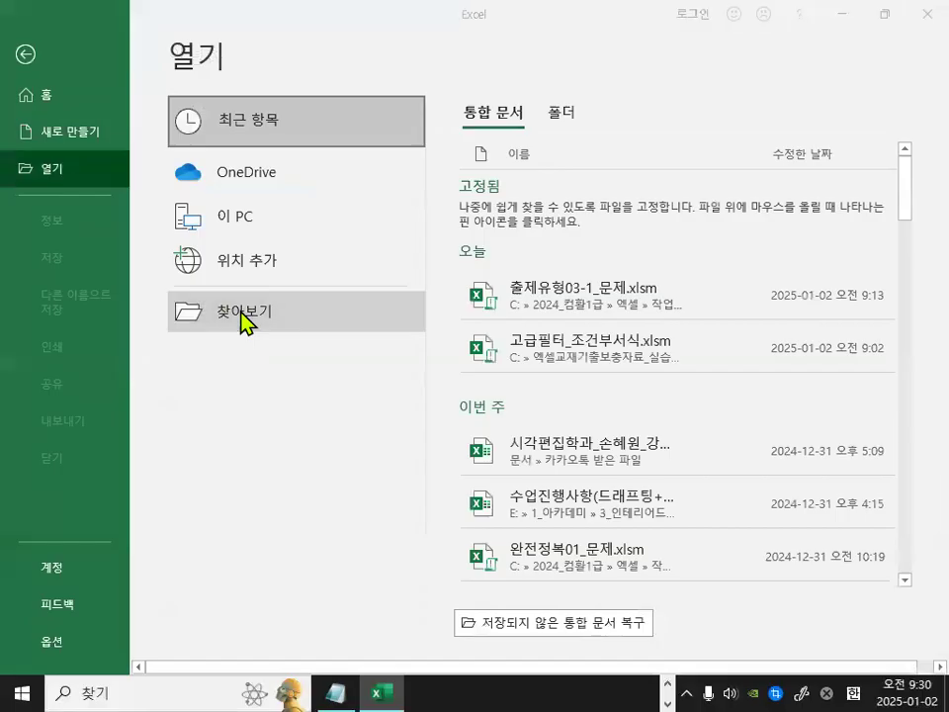
pyautogui.doubleClick(379, 187)
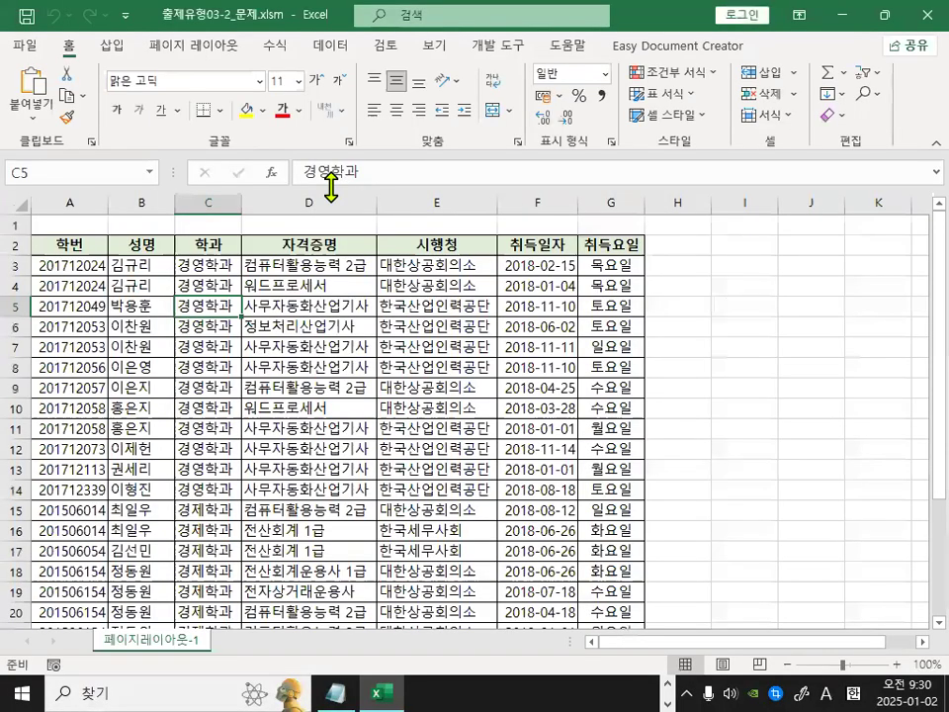
pyautogui.keyDown('ctrl'); pyautogui.scroll(3, 318, 387); pyautogui.keyUp('ctrl')
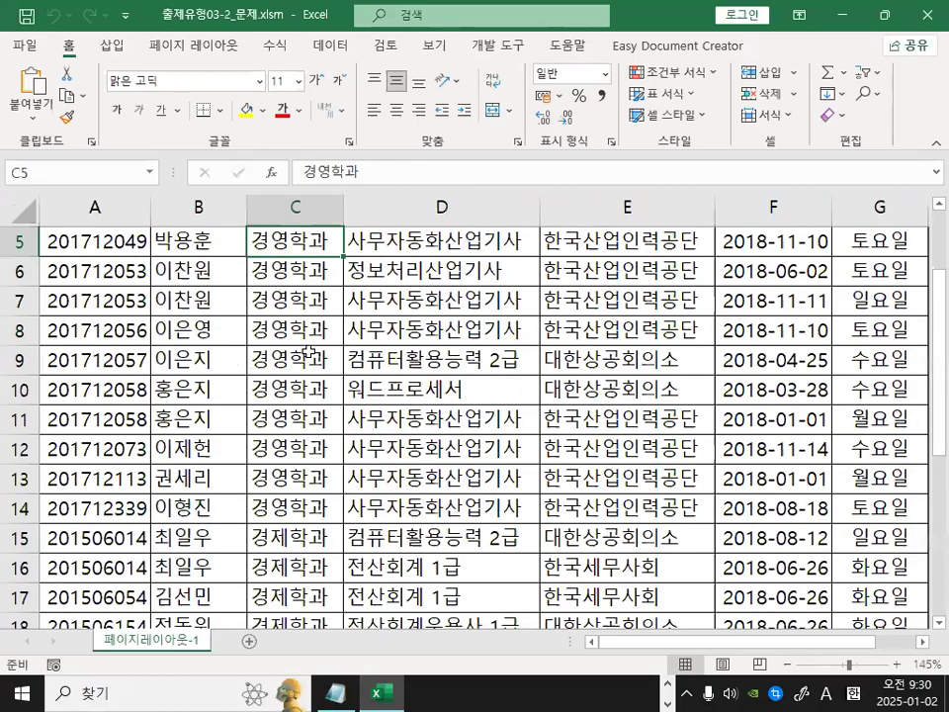
# Switch to Notepad and highlight the '인쇄관련 설정문제' heading in the lesson notes.
pyautogui.click(328, 687)
pyautogui.scroll(-5, 266, 474)
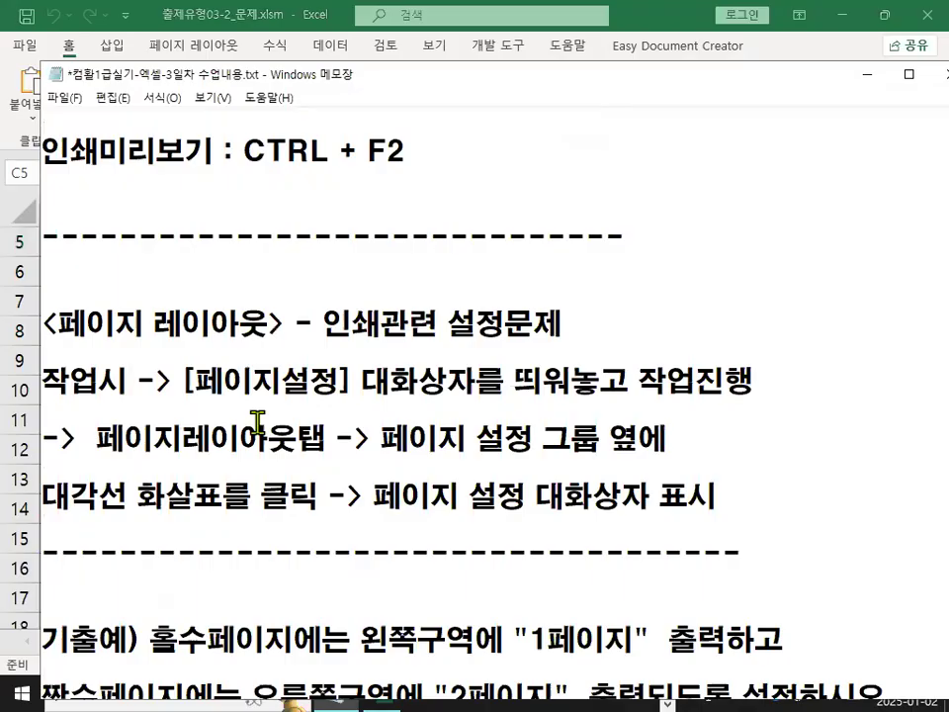
pyautogui.moveTo(56, 323); pyautogui.dragTo(571, 323)
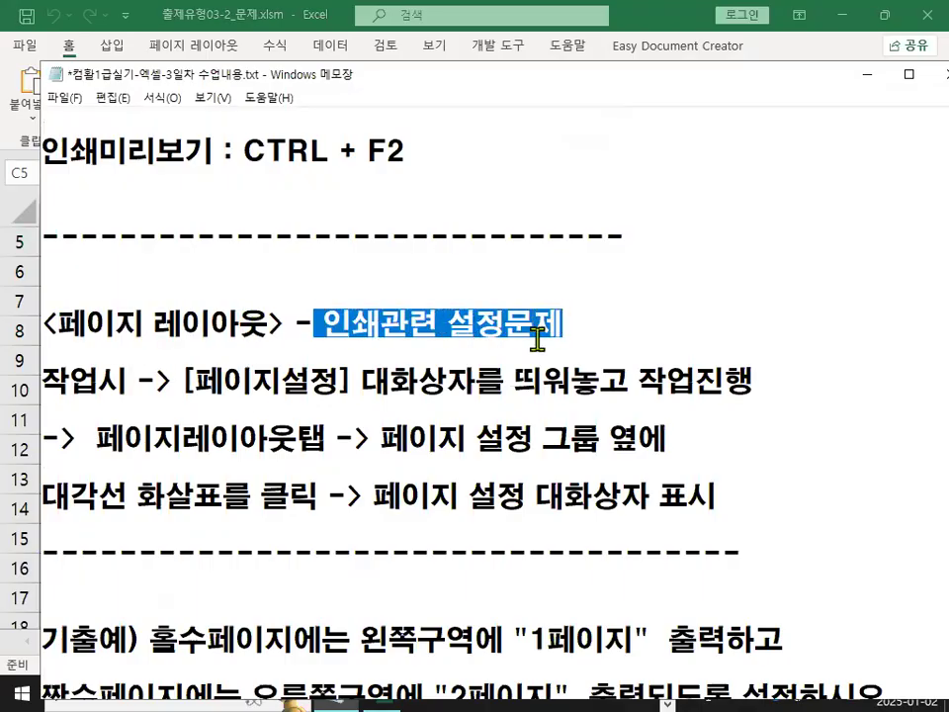
# Highlight the lesson-note lines explaining that the Page Setup dialog is opened from the Page Layout tab's Page Setup group.
pyautogui.moveTo(183, 380); pyautogui.dragTo(732, 395)
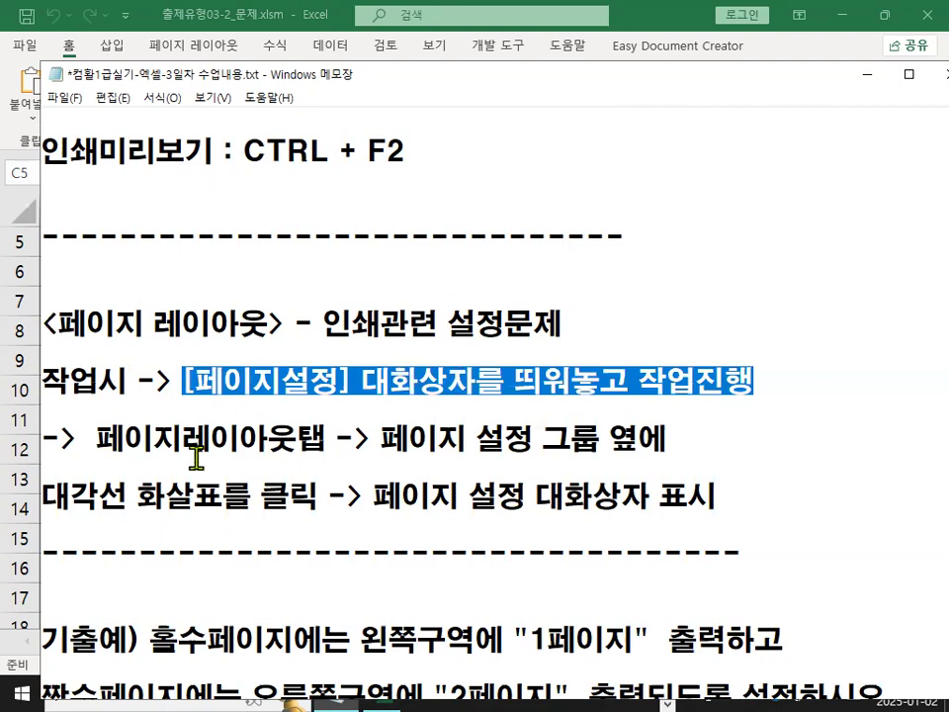
pyautogui.moveTo(192, 379); pyautogui.dragTo(333, 380)
pyautogui.moveTo(99, 438); pyautogui.dragTo(540, 441)
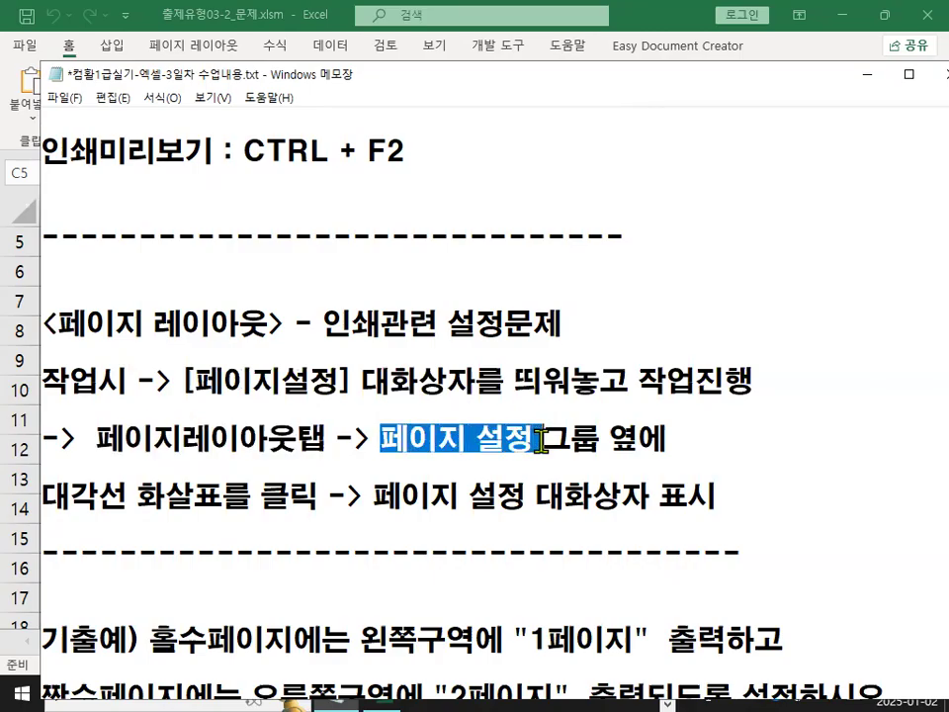
pyautogui.moveTo(44, 494); pyautogui.dragTo(294, 496)
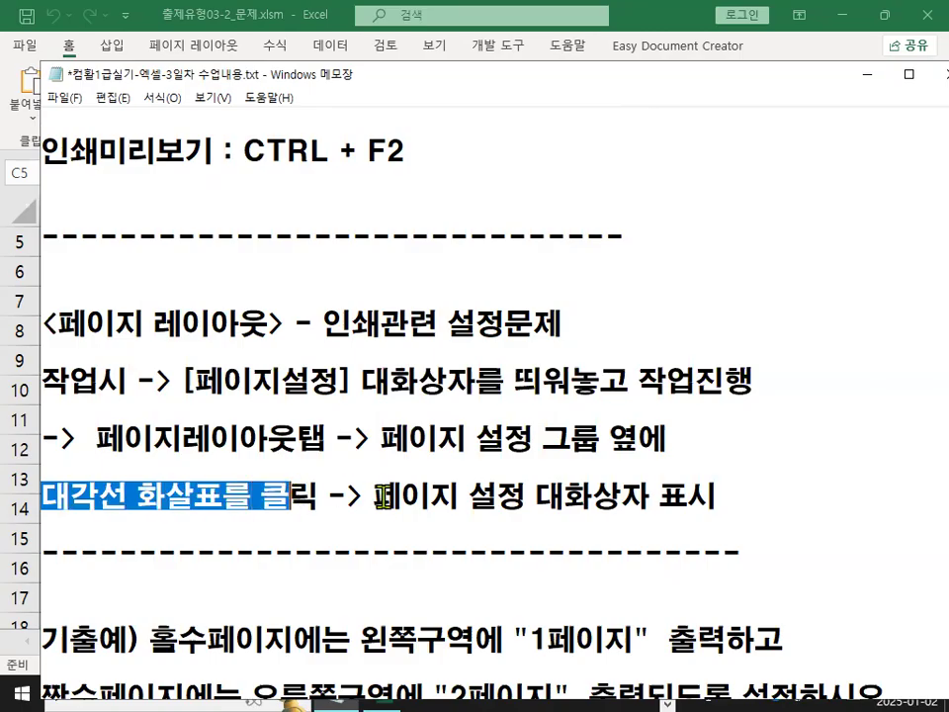
pyautogui.moveTo(375, 495); pyautogui.dragTo(718, 529)
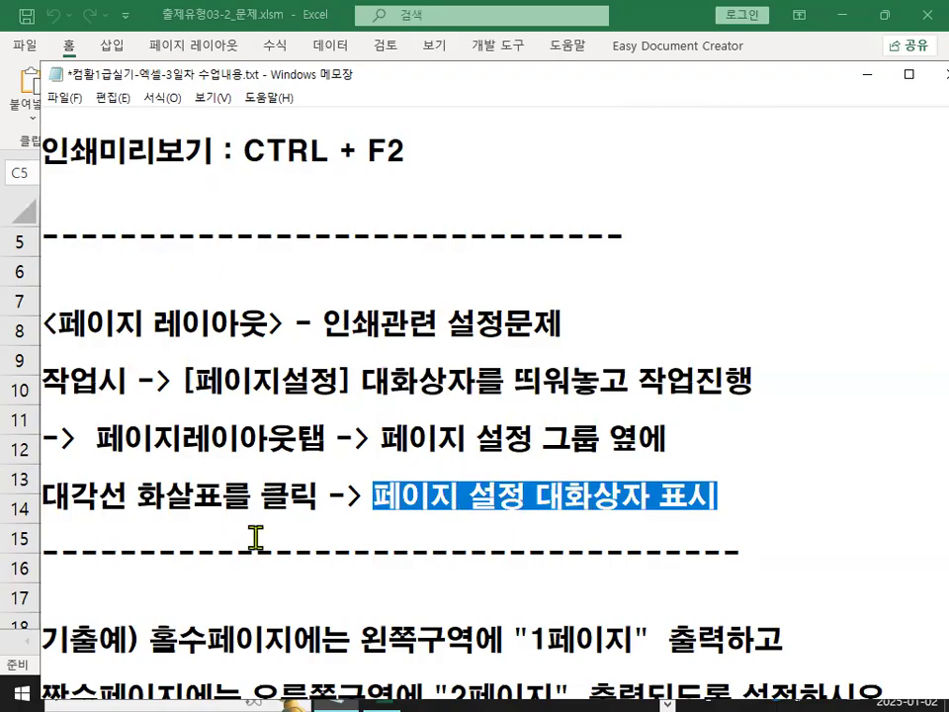
# Return to the workbook and open the Page Setup dialog from the Page Setup group on the Page Layout tab.
pyautogui.click(866, 74)
pyautogui.click(346, 359)
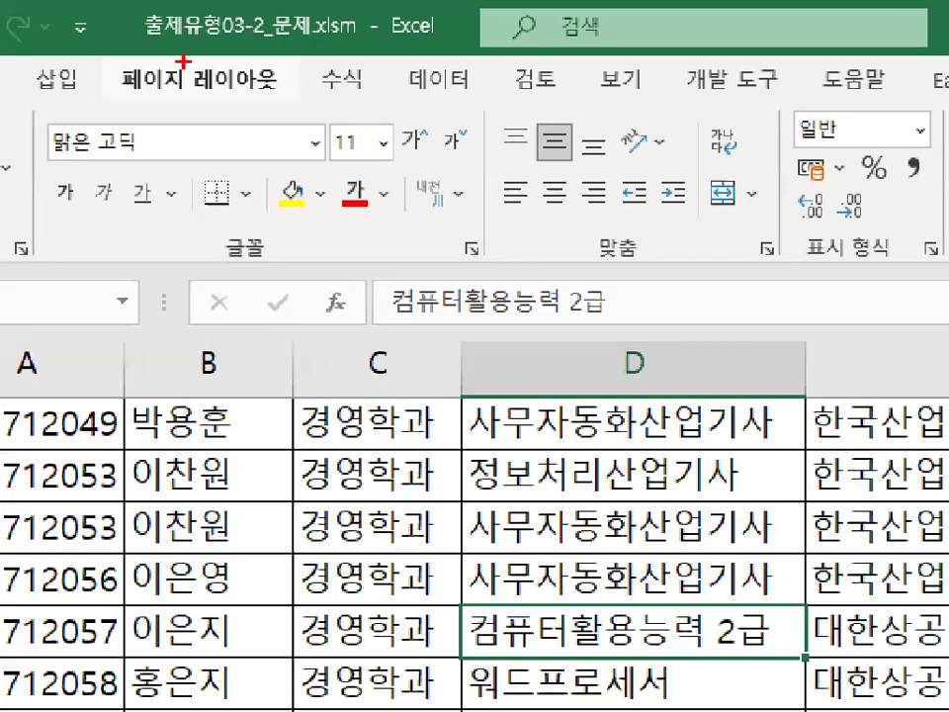
pyautogui.moveTo(204, 71)
pyautogui.mouseDown()
pyautogui.moveTo(126, 79)
pyautogui.moveTo(127, 45)
pyautogui.moveTo(186, 63)
pyautogui.mouseUp()
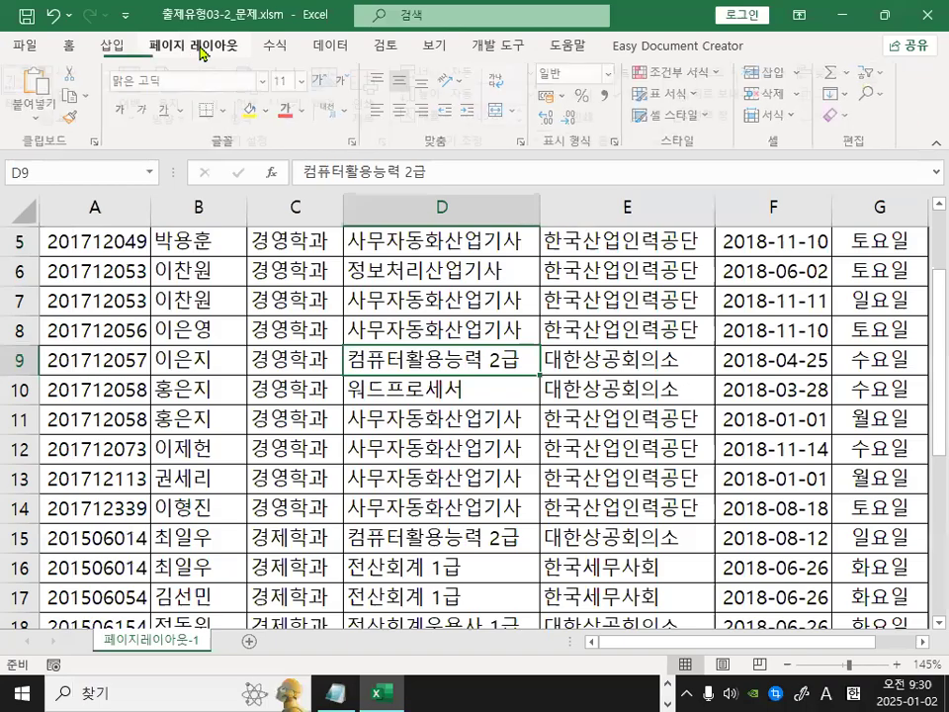
pyautogui.click(200, 79)
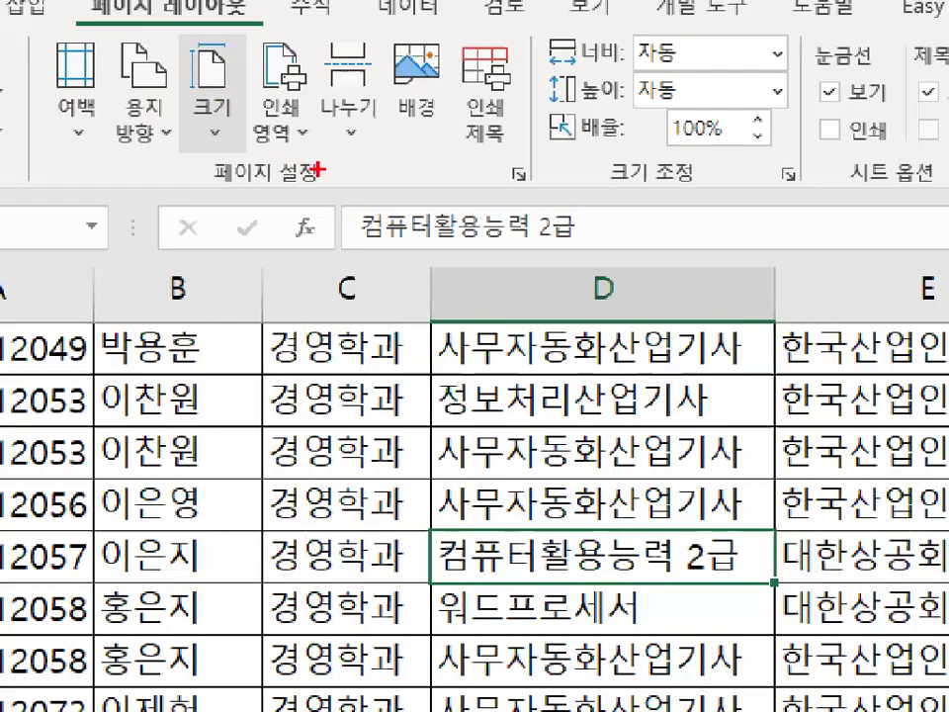
pyautogui.moveTo(319, 170)
pyautogui.mouseDown()
pyautogui.moveTo(248, 180)
pyautogui.moveTo(210, 150)
pyautogui.moveTo(336, 178)
pyautogui.mouseUp()
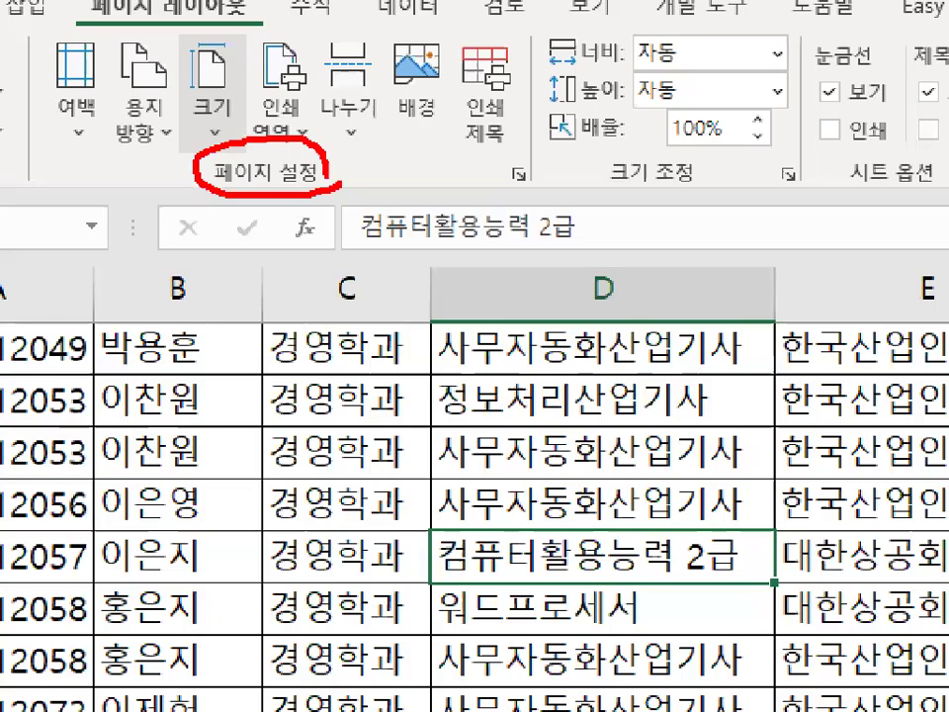
pyautogui.moveTo(530, 182)
pyautogui.mouseDown()
pyautogui.moveTo(542, 164)
pyautogui.moveTo(533, 154)
pyautogui.mouseUp()
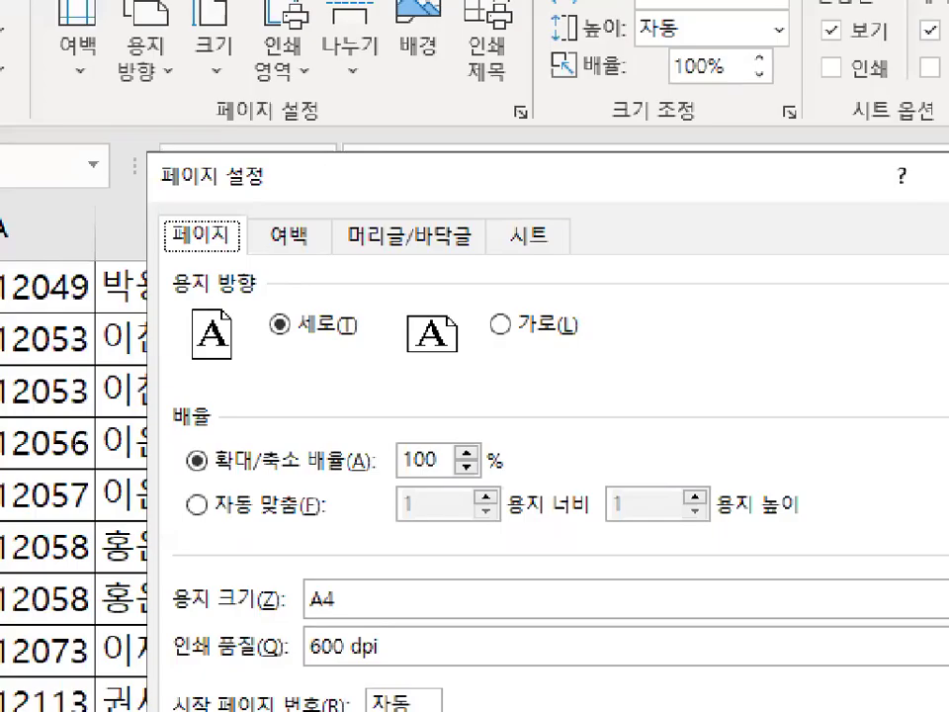
# Examine the Page tab options: paper orientation, scaling percentage and fit-to-pages settings.
pyautogui.moveTo(158, 259); pyautogui.dragTo(611, 249)
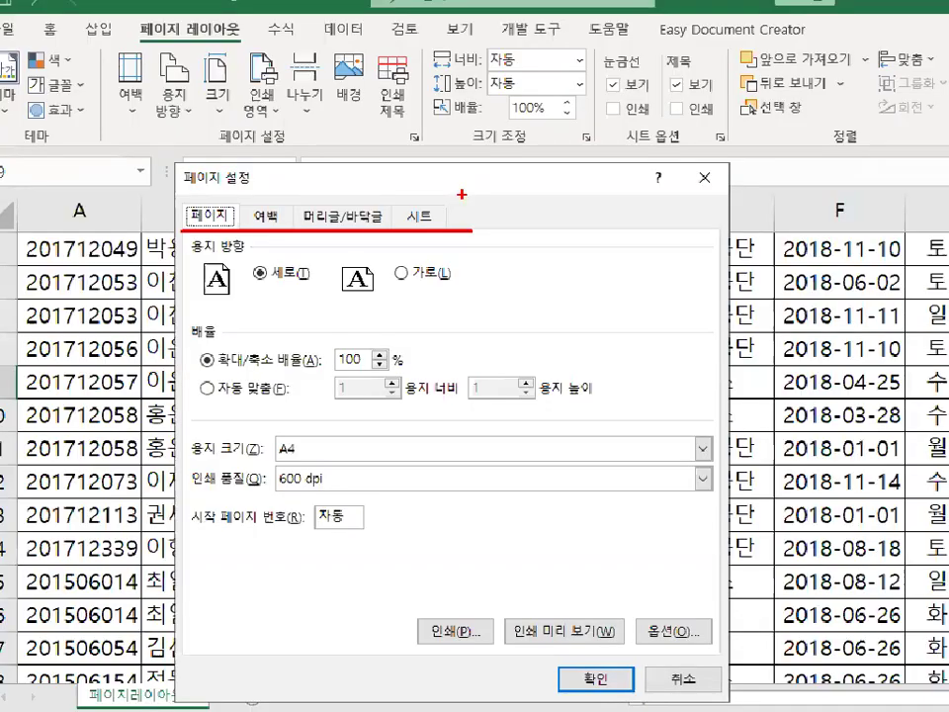
pyautogui.press('Escape')
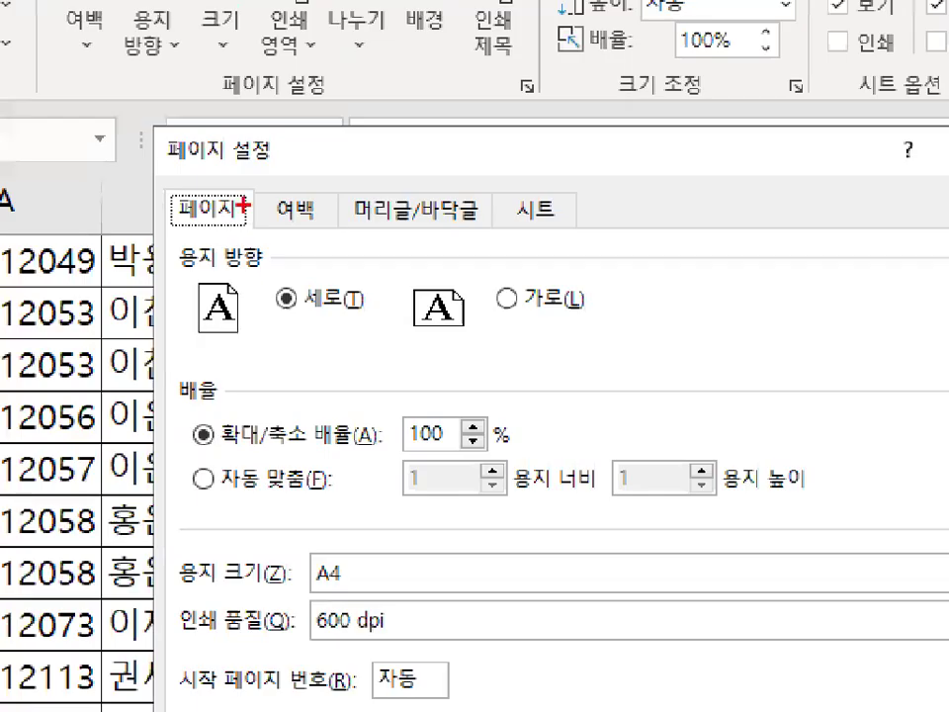
pyautogui.moveTo(233, 210)
pyautogui.mouseDown()
pyautogui.moveTo(185, 200)
pyautogui.moveTo(243, 194)
pyautogui.mouseUp()
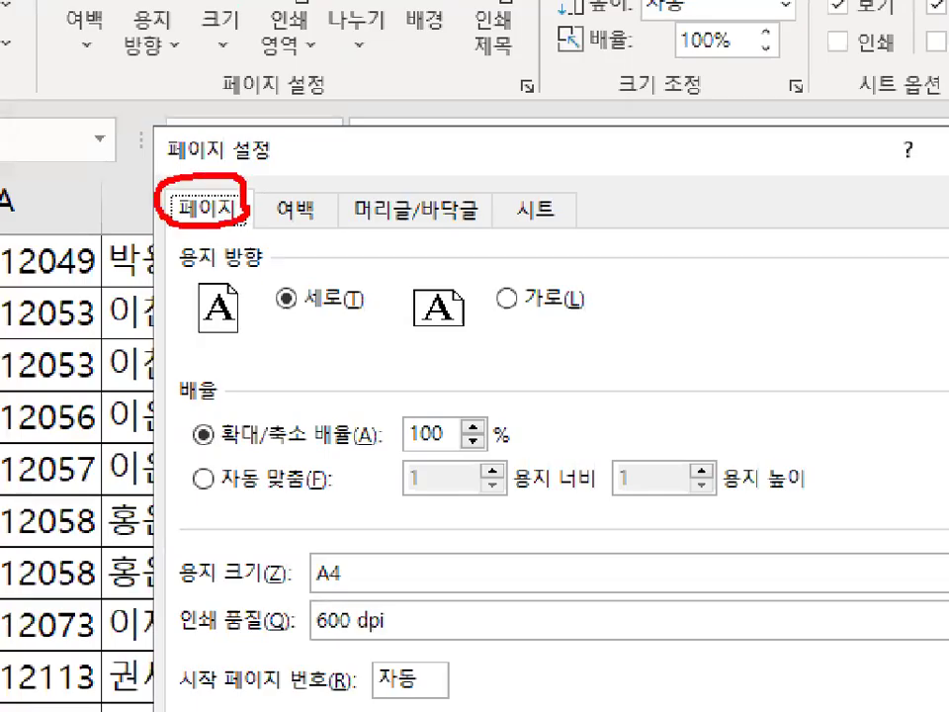
pyautogui.moveTo(265, 261)
pyautogui.mouseDown()
pyautogui.moveTo(172, 258)
pyautogui.moveTo(184, 236)
pyautogui.mouseUp()
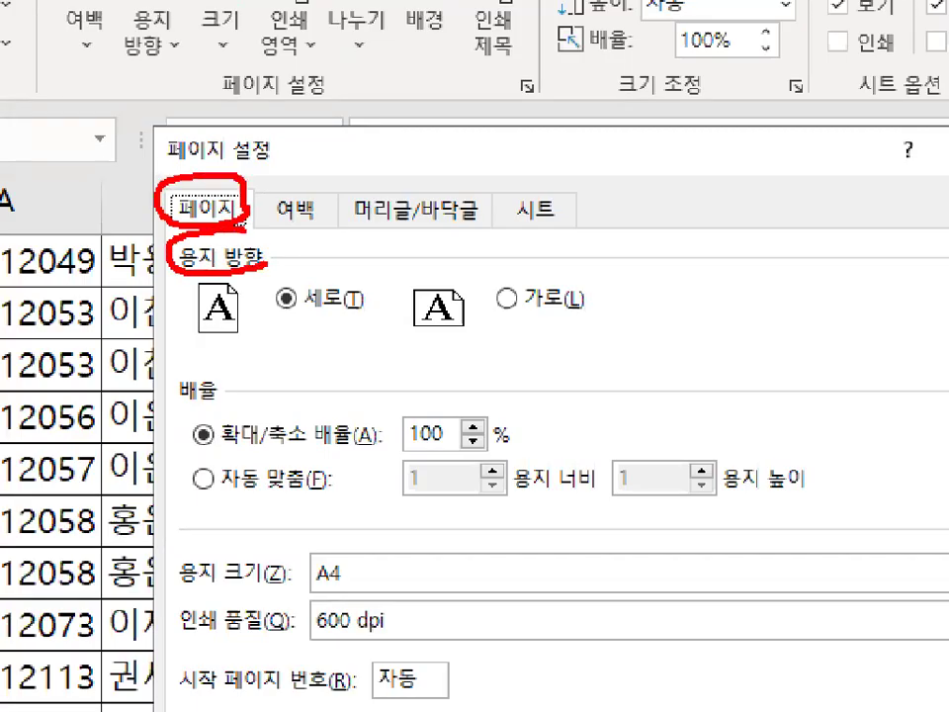
pyautogui.moveTo(216, 399)
pyautogui.mouseDown()
pyautogui.moveTo(190, 398)
pyautogui.moveTo(212, 366)
pyautogui.mouseUp()
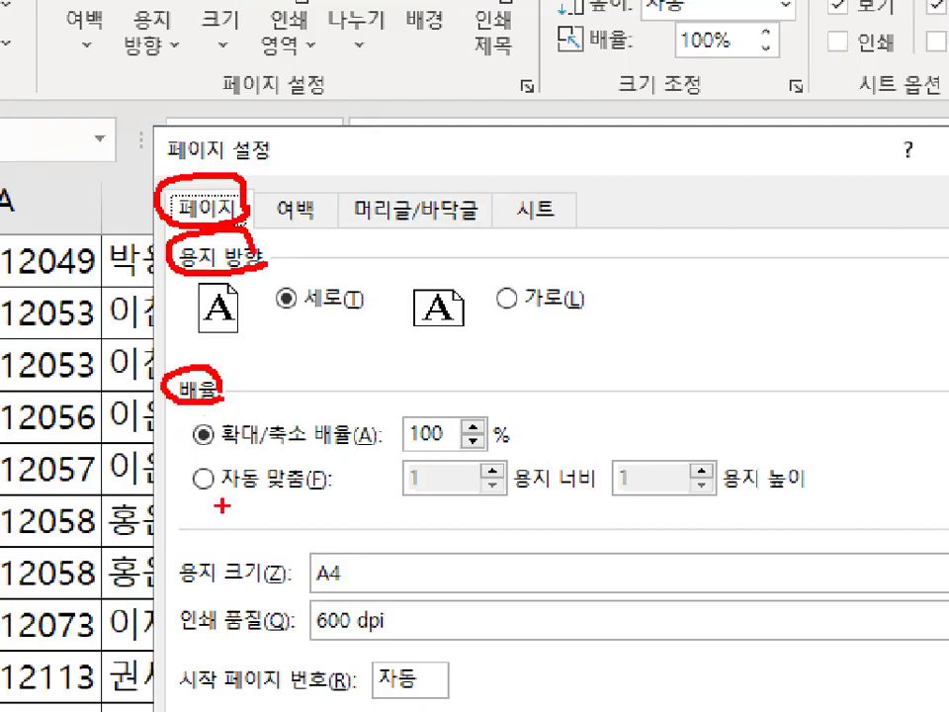
pyautogui.moveTo(206, 502); pyautogui.dragTo(318, 500)
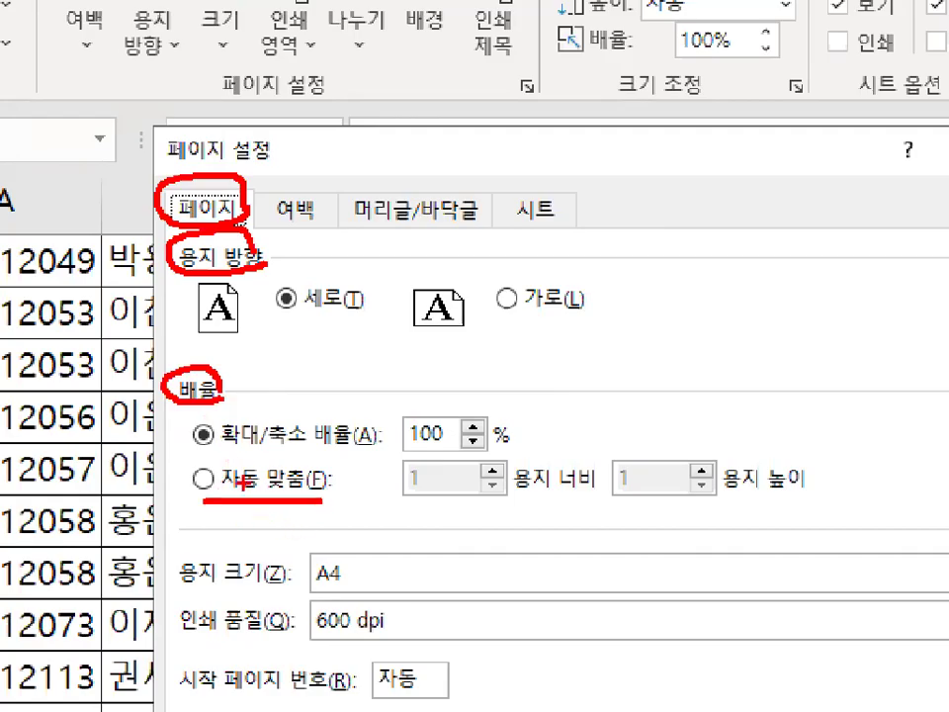
pyautogui.moveTo(208, 446)
pyautogui.mouseDown()
pyautogui.moveTo(468, 432)
pyautogui.moveTo(399, 420)
pyautogui.mouseUp()
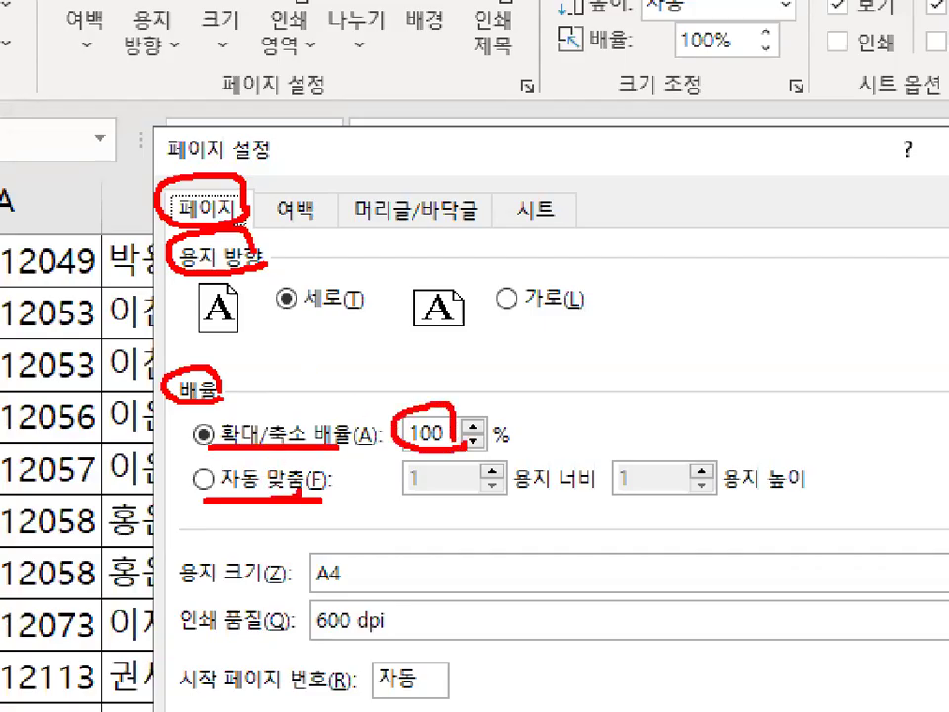
pyautogui.moveTo(296, 460); pyautogui.dragTo(314, 487)
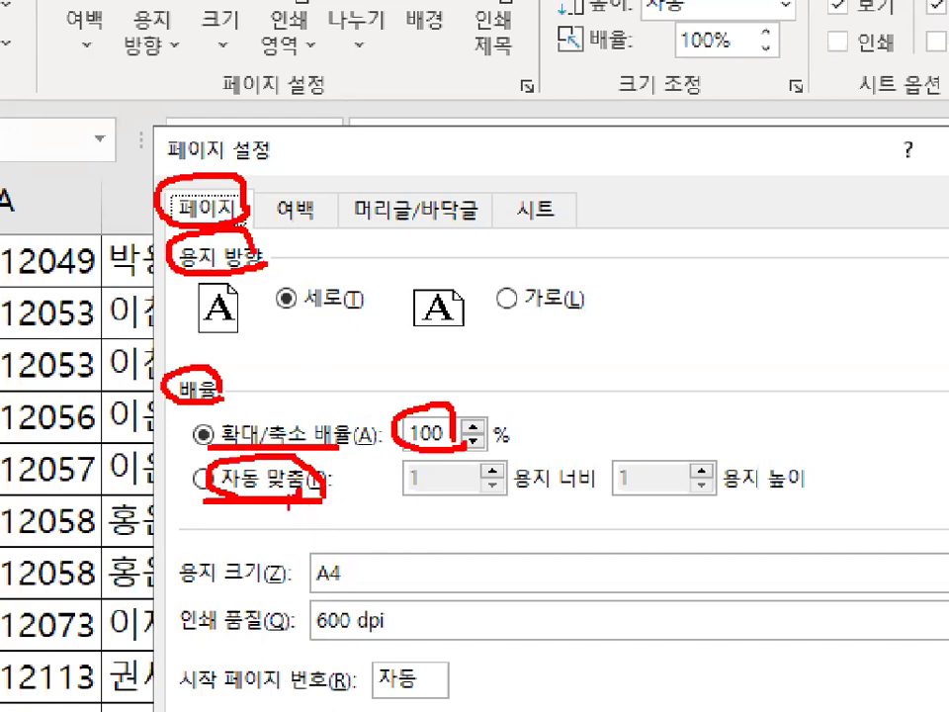
pyautogui.moveTo(237, 438); pyautogui.dragTo(339, 382)
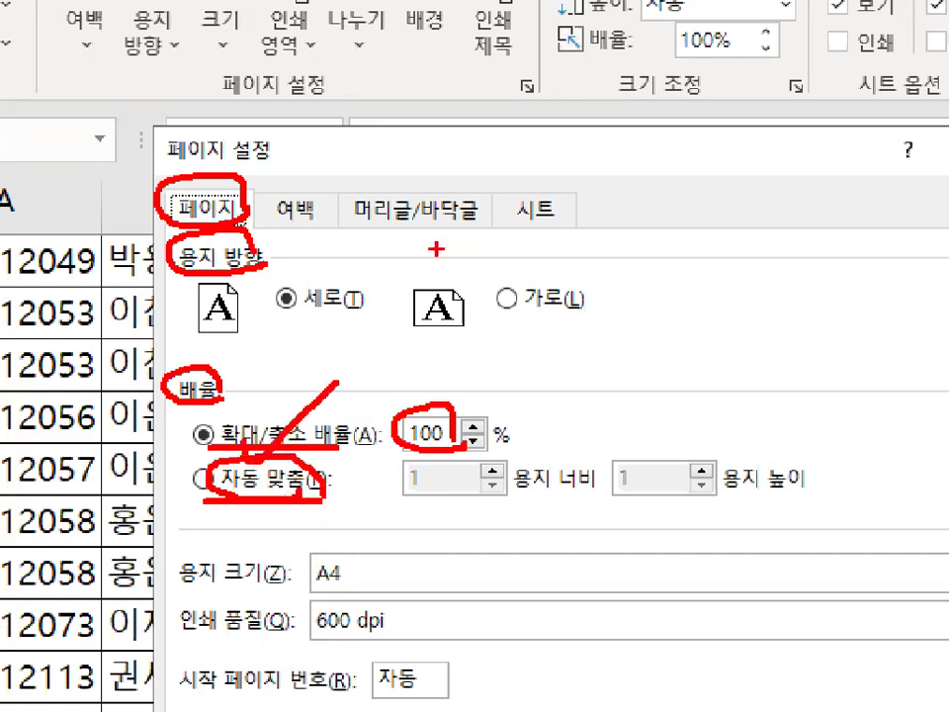
pyautogui.press('Escape')
pyautogui.hotkey('ctrl', '1')
pyautogui.moveTo(177, 197)
pyautogui.mouseDown()
pyautogui.moveTo(145, 328)
pyautogui.moveTo(151, 443)
pyautogui.mouseUp()
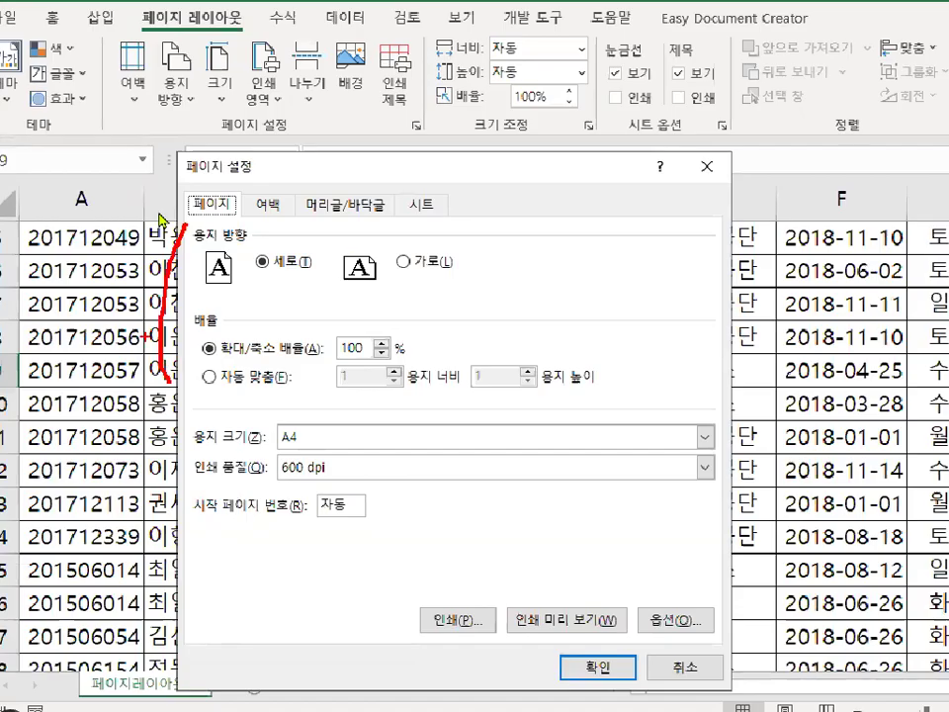
pyautogui.press('Escape')
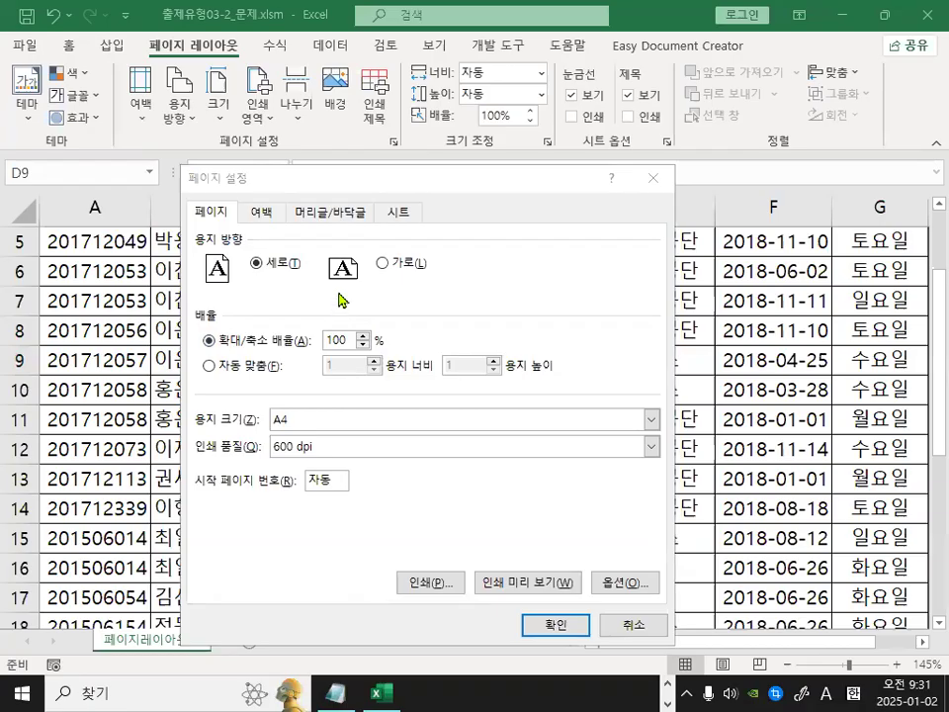
# Switch to the Margins tab and turn on both horizontal and vertical centering on page.
pyautogui.click(261, 211)
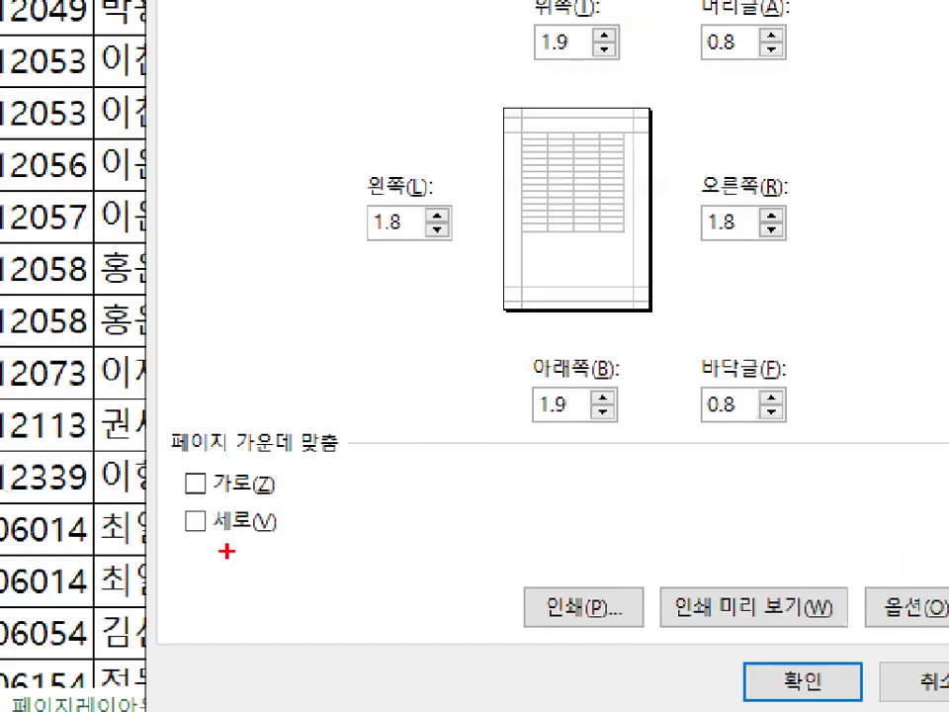
pyautogui.moveTo(196, 497); pyautogui.dragTo(289, 495)
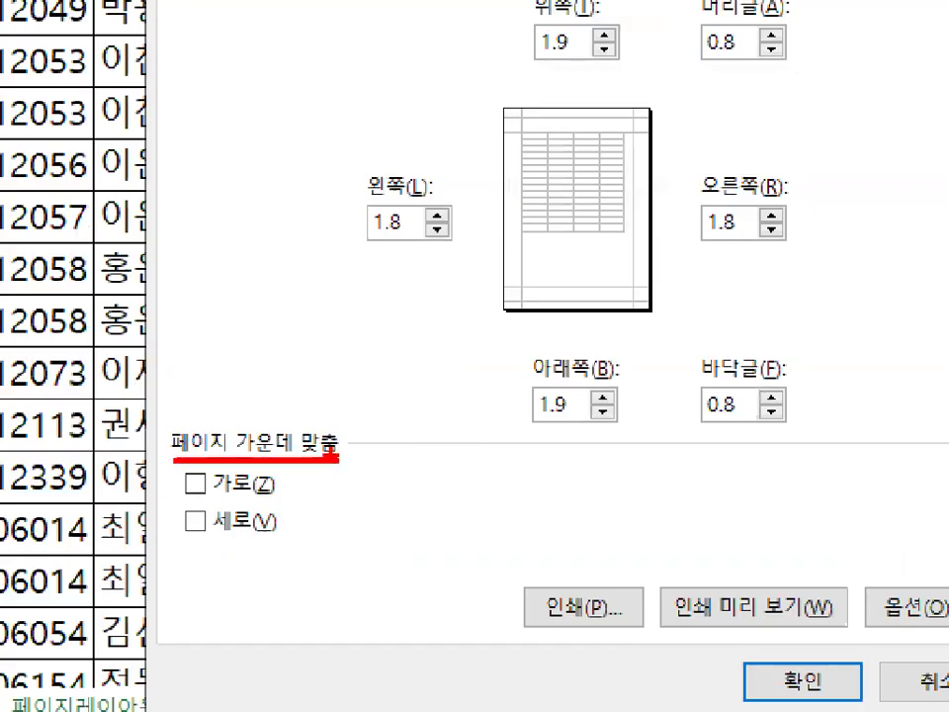
pyautogui.moveTo(552, 158); pyautogui.dragTo(627, 78)
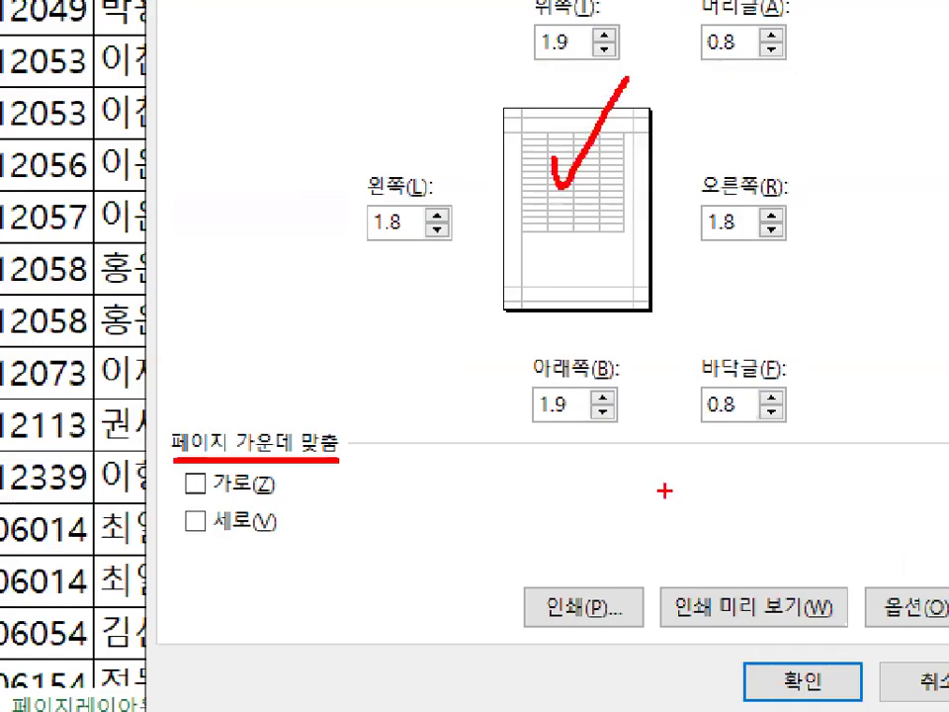
pyautogui.moveTo(660, 210)
pyautogui.mouseDown()
pyautogui.moveTo(650, 237)
pyautogui.moveTo(618, 129)
pyautogui.moveTo(625, 197)
pyautogui.mouseUp()
pyautogui.press('Escape')
pyautogui.hotkey('ctrl', '1')
pyautogui.moveTo(203, 489); pyautogui.dragTo(236, 447)
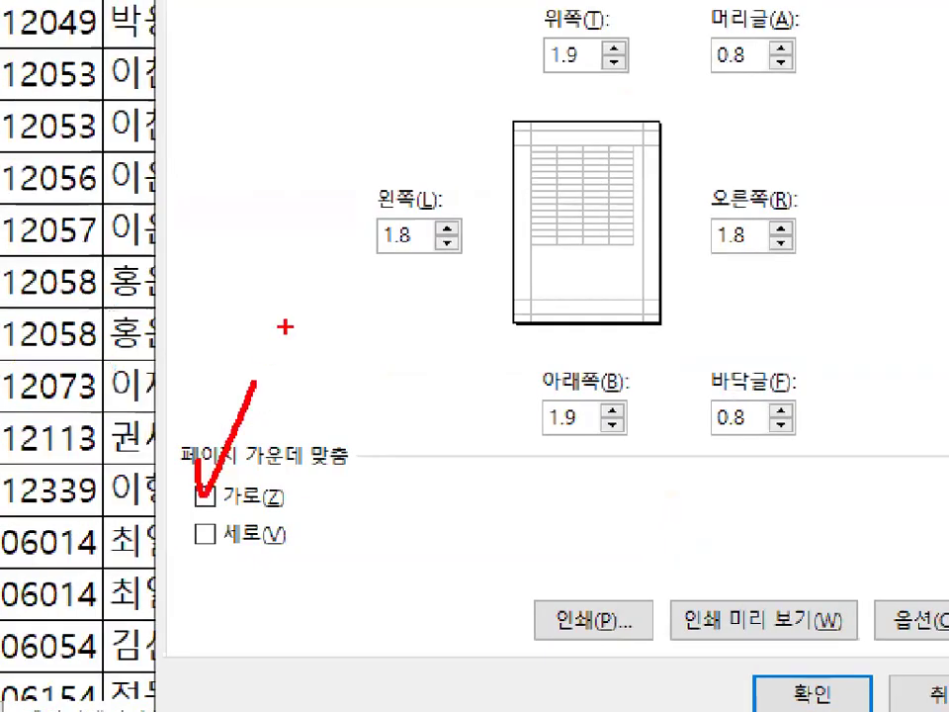
pyautogui.press('Escape')
pyautogui.hotkey('ctrl', '1')
pyautogui.moveTo(471, 341)
pyautogui.mouseDown()
pyautogui.moveTo(494, 337)
pyautogui.moveTo(494, 369)
pyautogui.mouseUp()
pyautogui.press('Escape')
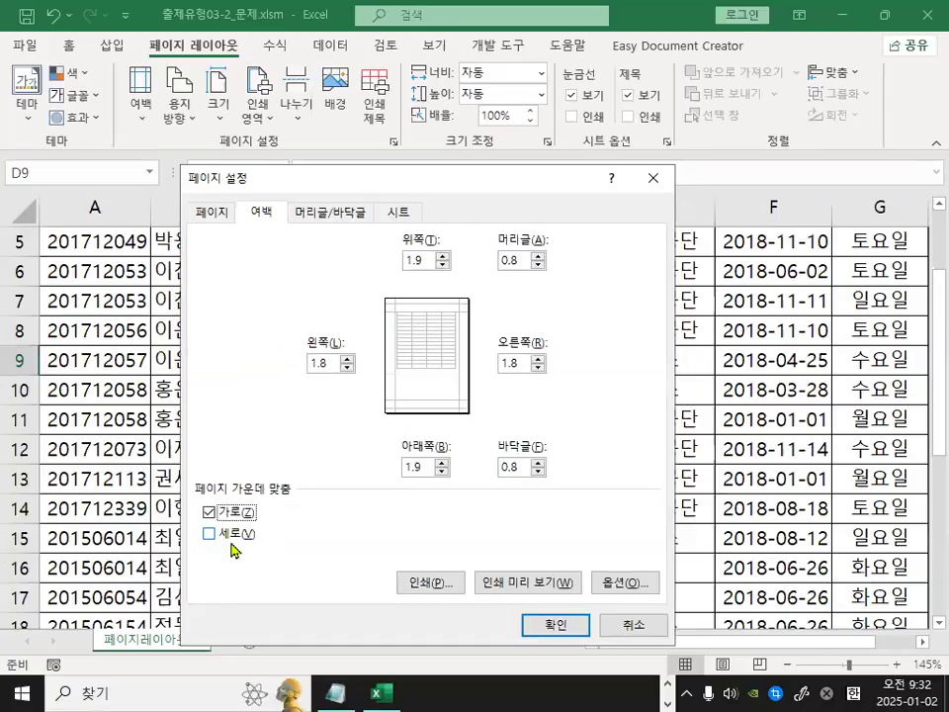
pyautogui.click(10, 675)
pyautogui.hotkey('ctrl', '1')
pyautogui.moveTo(444, 360); pyautogui.dragTo(470, 390)
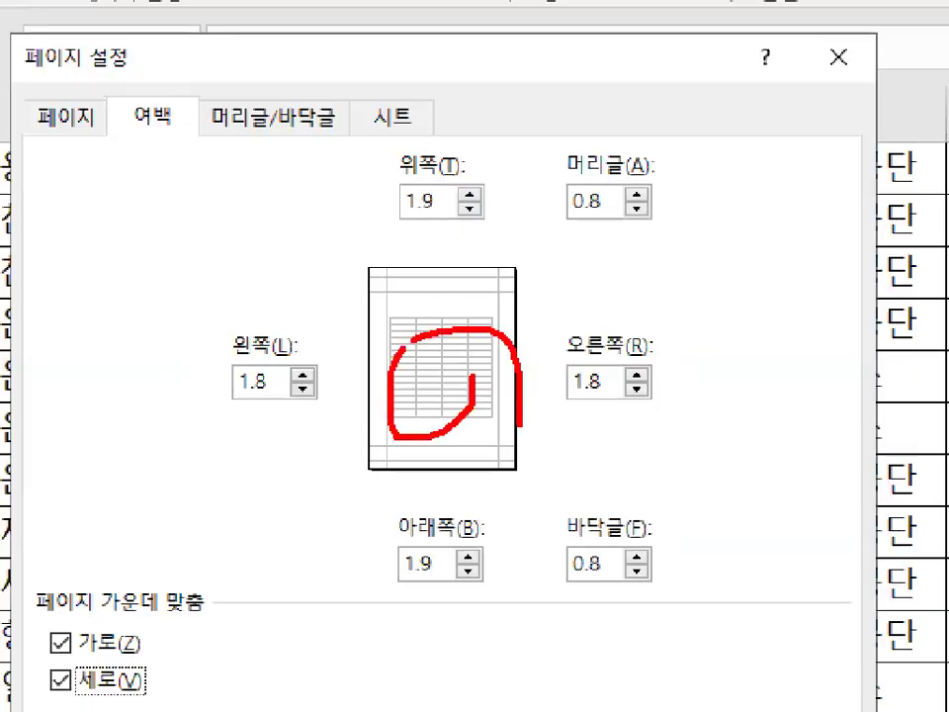
pyautogui.moveTo(431, 281); pyautogui.dragTo(428, 446)
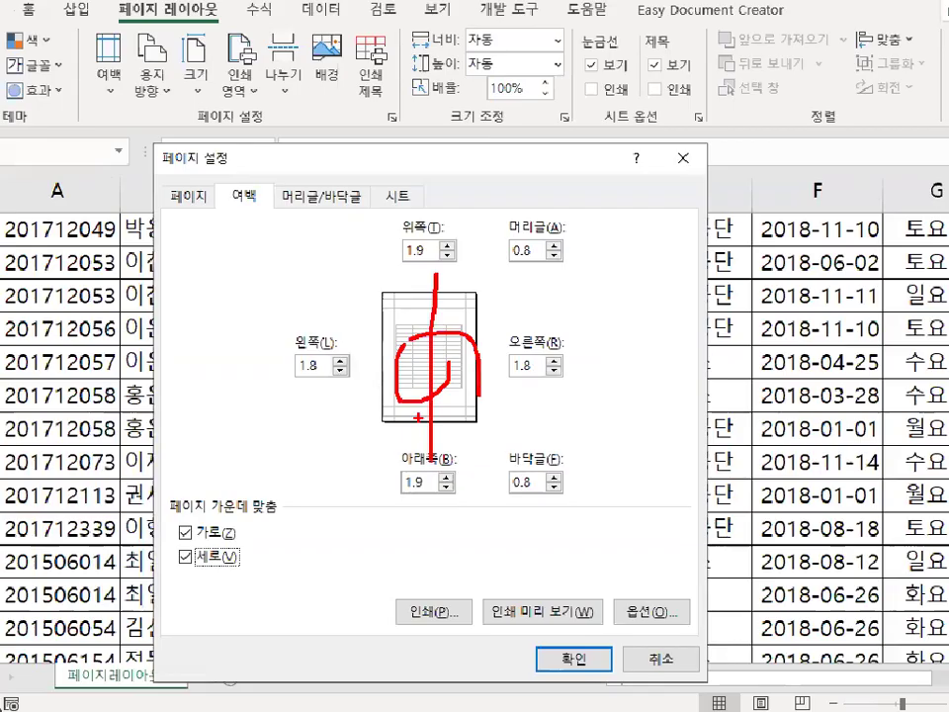
pyautogui.press('Escape')
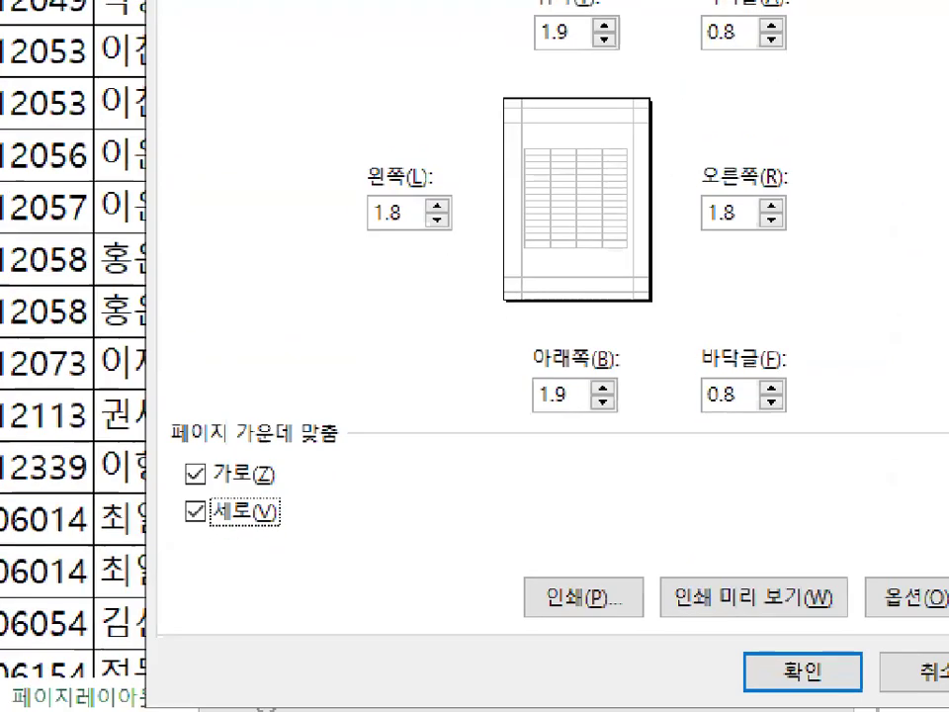
# Clear horizontal centering so only vertical centering on page remains checked.
pyautogui.moveTo(301, 514)
pyautogui.mouseDown()
pyautogui.moveTo(249, 566)
pyautogui.moveTo(326, 486)
pyautogui.mouseUp()
pyautogui.press('Escape')
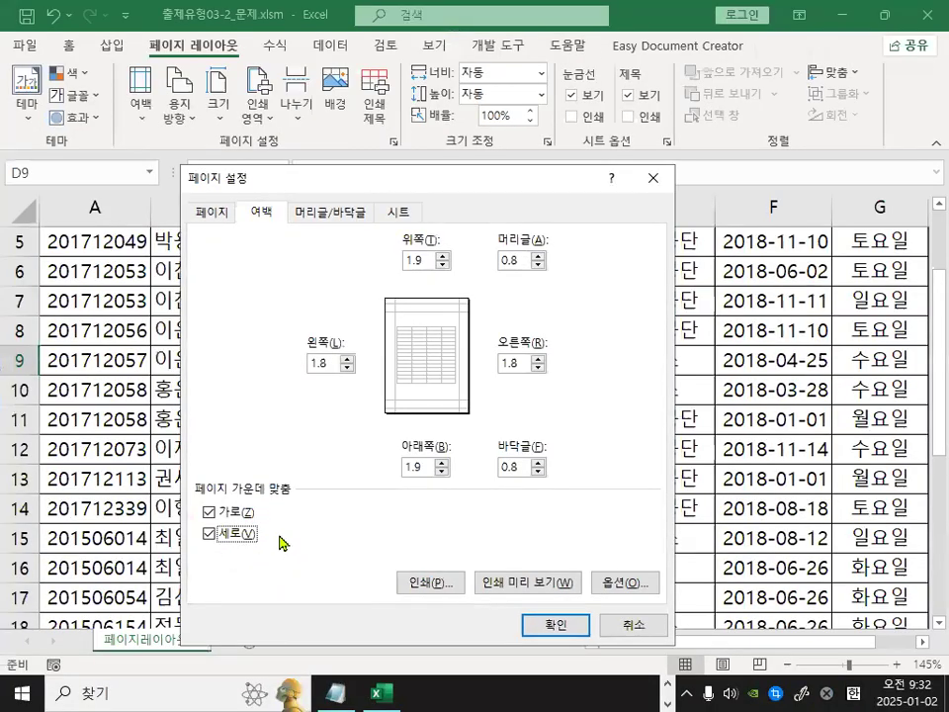
pyautogui.moveTo(226, 519)
pyautogui.mouseDown()
pyautogui.moveTo(204, 522)
pyautogui.moveTo(231, 523)
pyautogui.mouseUp()
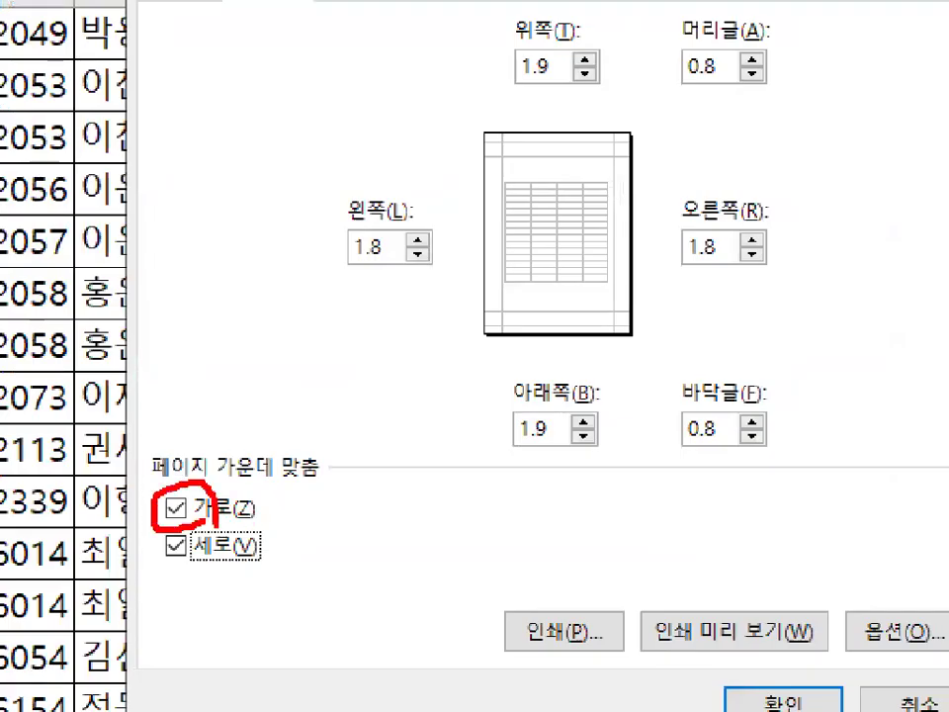
pyautogui.press('Escape')
pyautogui.click(175, 546)
pyautogui.click(209, 512)
pyautogui.click(212, 534)
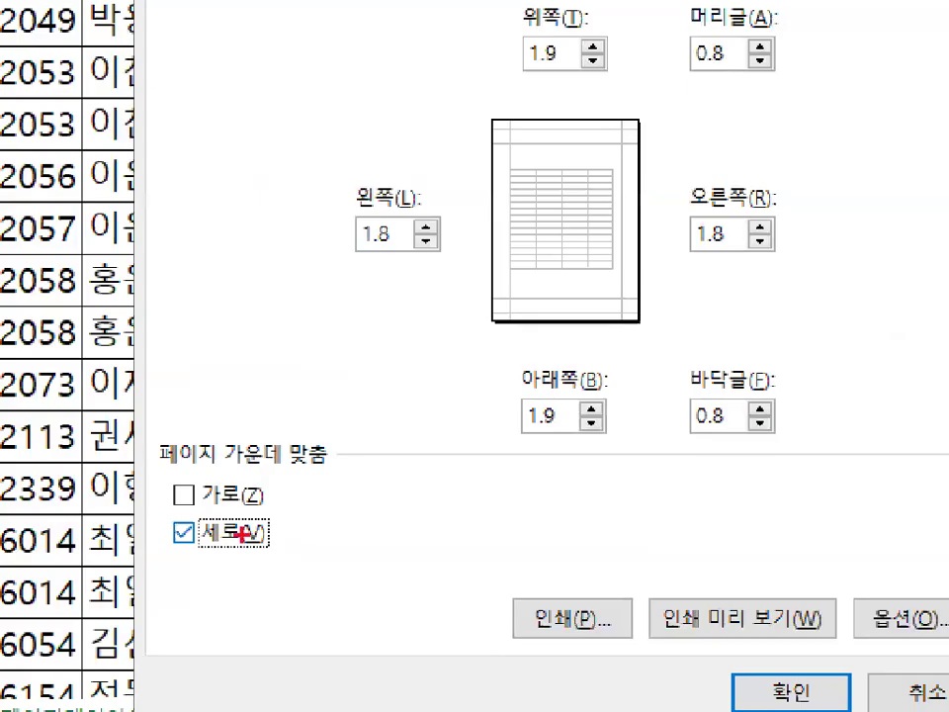
pyautogui.moveTo(273, 538)
pyautogui.mouseDown()
pyautogui.moveTo(160, 534)
pyautogui.moveTo(267, 519)
pyautogui.mouseUp()
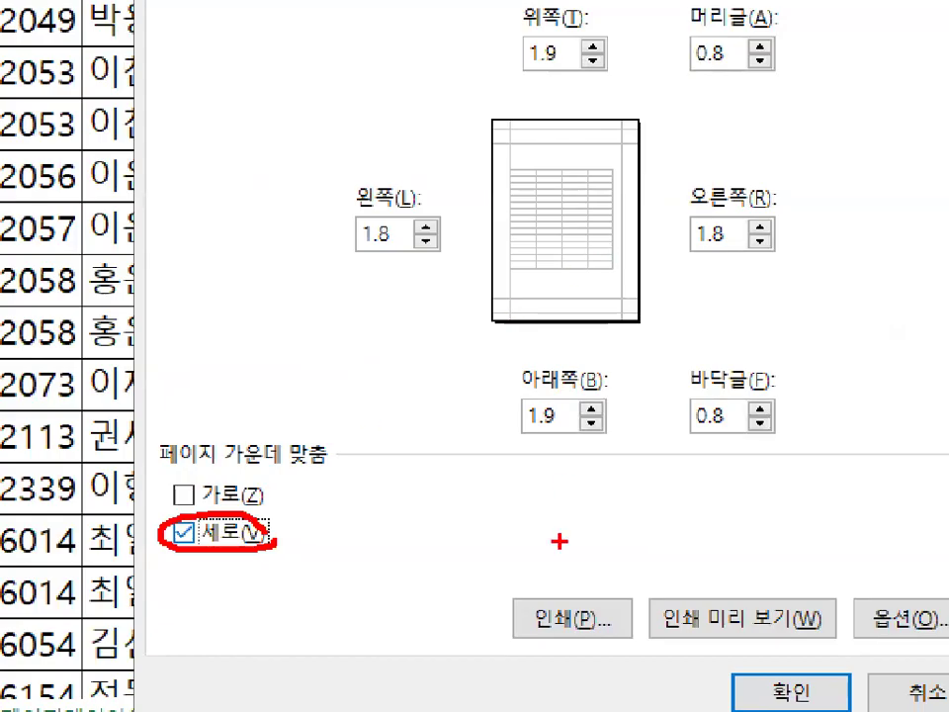
pyautogui.moveTo(674, 237)
pyautogui.mouseDown()
pyautogui.moveTo(666, 265)
pyautogui.moveTo(626, 139)
pyautogui.moveTo(651, 261)
pyautogui.mouseUp()
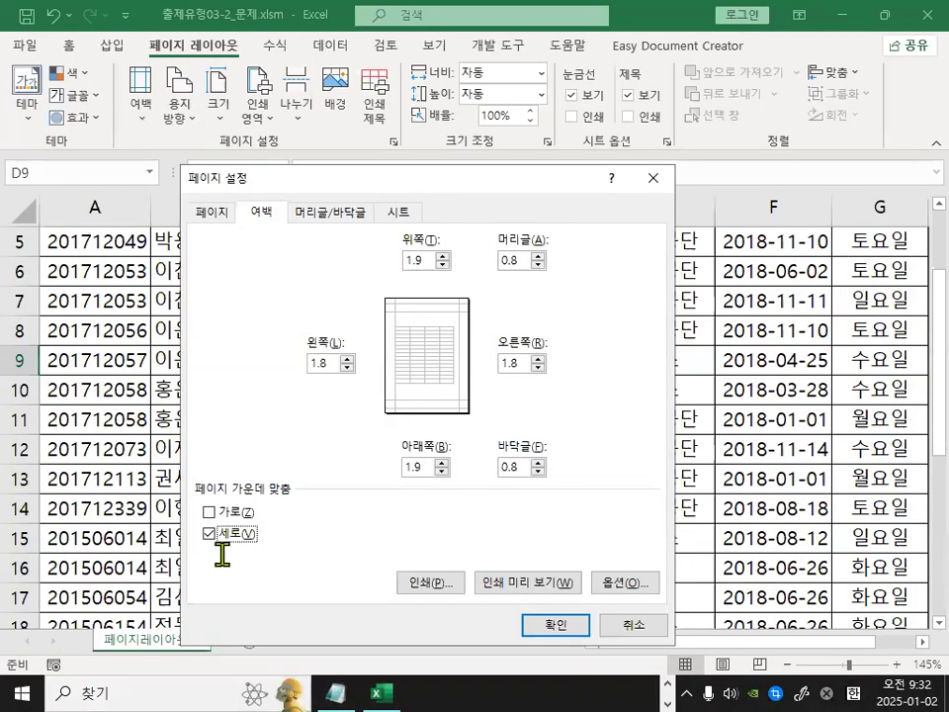
# Clear the vertical centering option as well, leaving both page-centering options unchecked.
pyautogui.hotkey('ctrl', '1')
pyautogui.click(211, 543)
pyautogui.moveTo(210, 542)
pyautogui.mouseDown()
pyautogui.moveTo(265, 542)
pyautogui.moveTo(218, 524)
pyautogui.mouseUp()
pyautogui.press('Escape')
pyautogui.click(207, 525)
pyautogui.hotkey('ctrl', '1')
pyautogui.click(258, 537)
pyautogui.moveTo(258, 538); pyautogui.dragTo(247, 426)
pyautogui.press('Escape')
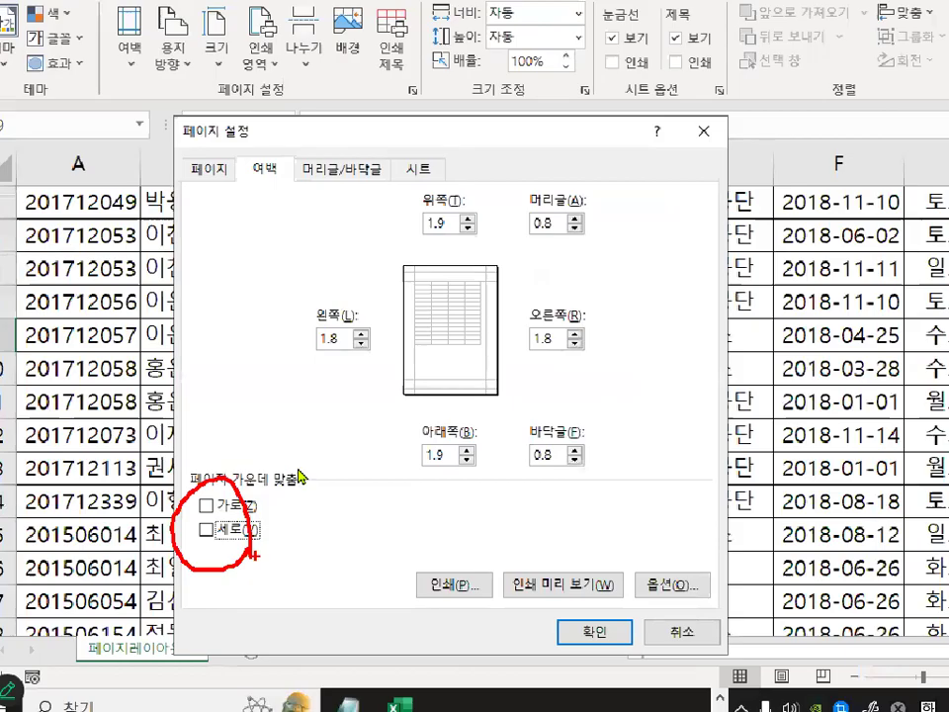
# Switch to the Header/Footer tab and examine the header and footer selection and editing options.
pyautogui.click(347, 213)
pyautogui.hotkey('ctrl', '1')
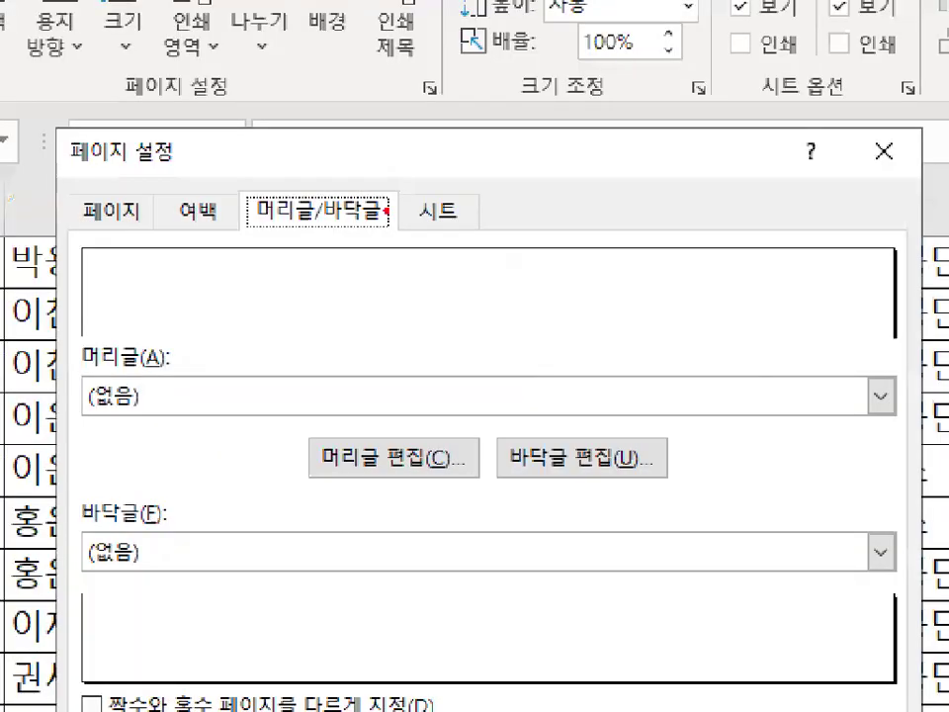
pyautogui.moveTo(386, 211); pyautogui.dragTo(383, 223)
pyautogui.moveTo(425, 488)
pyautogui.mouseDown()
pyautogui.moveTo(372, 492)
pyautogui.moveTo(352, 404)
pyautogui.moveTo(423, 499)
pyautogui.mouseUp()
pyautogui.moveTo(377, 407); pyautogui.dragTo(486, 316)
pyautogui.moveTo(509, 435)
pyautogui.mouseDown()
pyautogui.moveTo(587, 484)
pyautogui.moveTo(526, 387)
pyautogui.mouseUp()
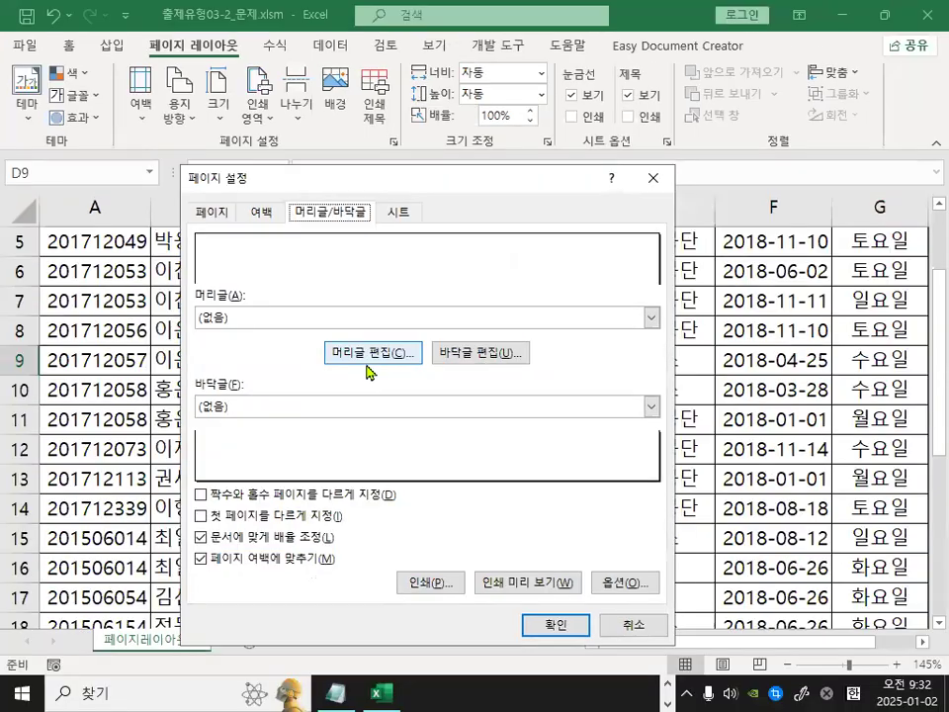
# Open the header editor, examine its left, center and right section boxes and insert buttons, and close it.
pyautogui.click(368, 353)
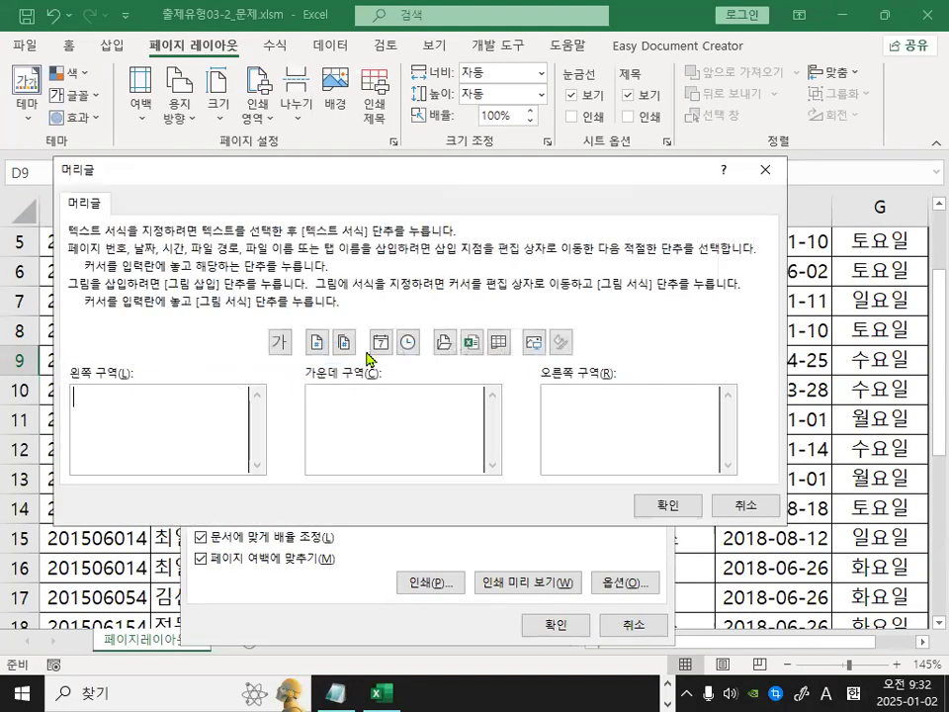
pyautogui.moveTo(274, 359); pyautogui.dragTo(569, 359)
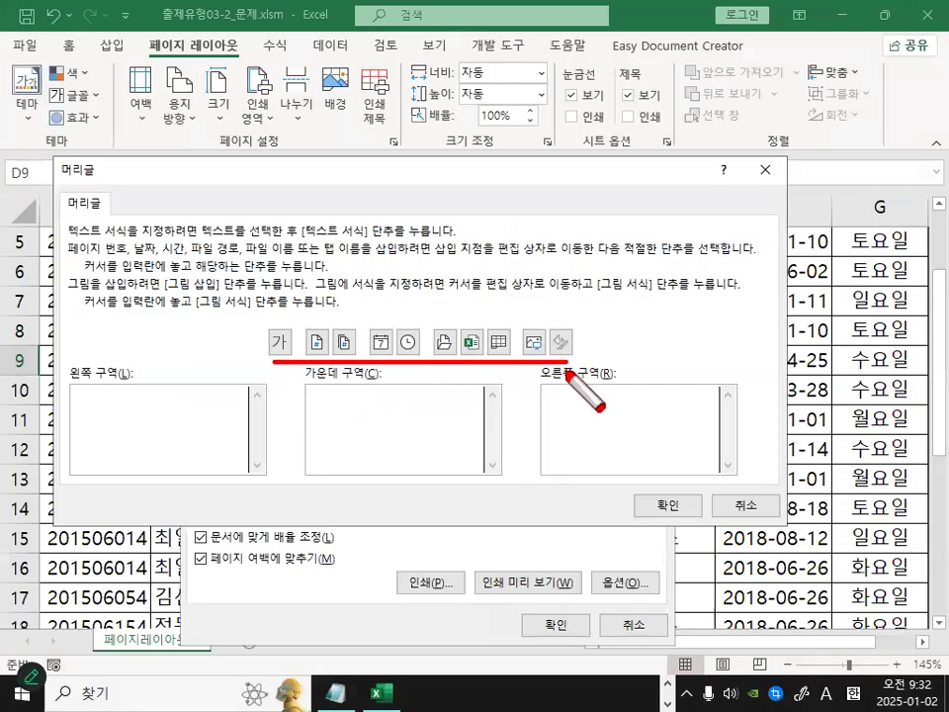
pyautogui.moveTo(65, 388); pyautogui.dragTo(149, 381)
pyautogui.moveTo(405, 405); pyautogui.dragTo(465, 410)
pyautogui.moveTo(571, 393)
pyautogui.mouseDown()
pyautogui.moveTo(586, 430)
pyautogui.moveTo(633, 379)
pyautogui.mouseUp()
pyautogui.moveTo(170, 391)
pyautogui.mouseDown()
pyautogui.moveTo(151, 423)
pyautogui.moveTo(91, 423)
pyautogui.moveTo(148, 413)
pyautogui.mouseUp()
pyautogui.moveTo(358, 419)
pyautogui.mouseDown()
pyautogui.moveTo(317, 365)
pyautogui.moveTo(375, 421)
pyautogui.mouseUp()
pyautogui.moveTo(629, 408)
pyautogui.mouseDown()
pyautogui.moveTo(584, 430)
pyautogui.moveTo(635, 393)
pyautogui.mouseUp()
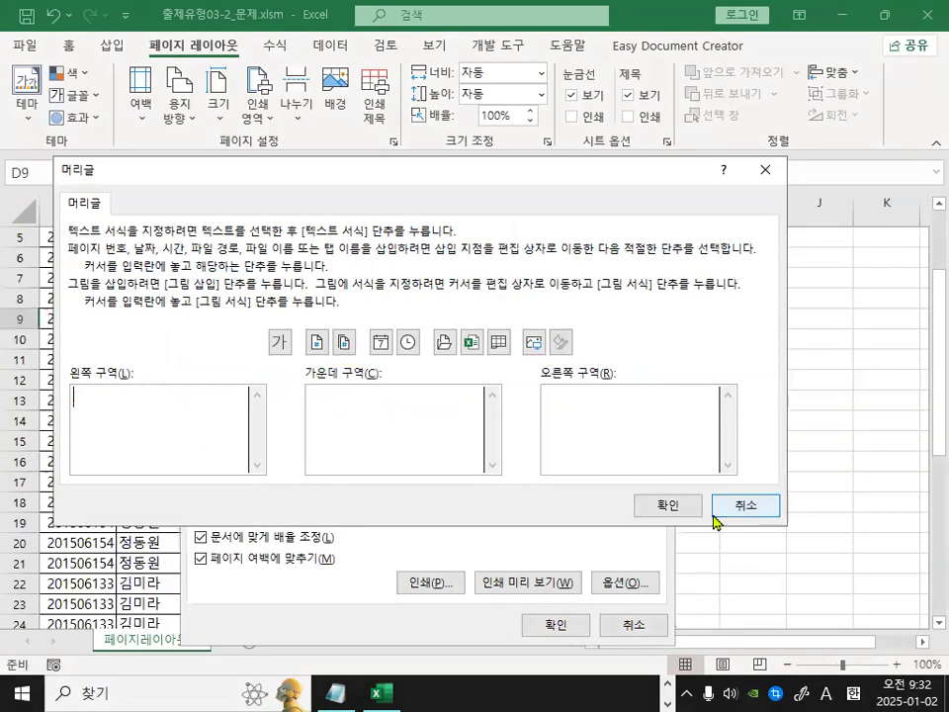
pyautogui.click(715, 516)
# Open the footer editor, examine its section boxes, and close it.
pyautogui.click(506, 353)
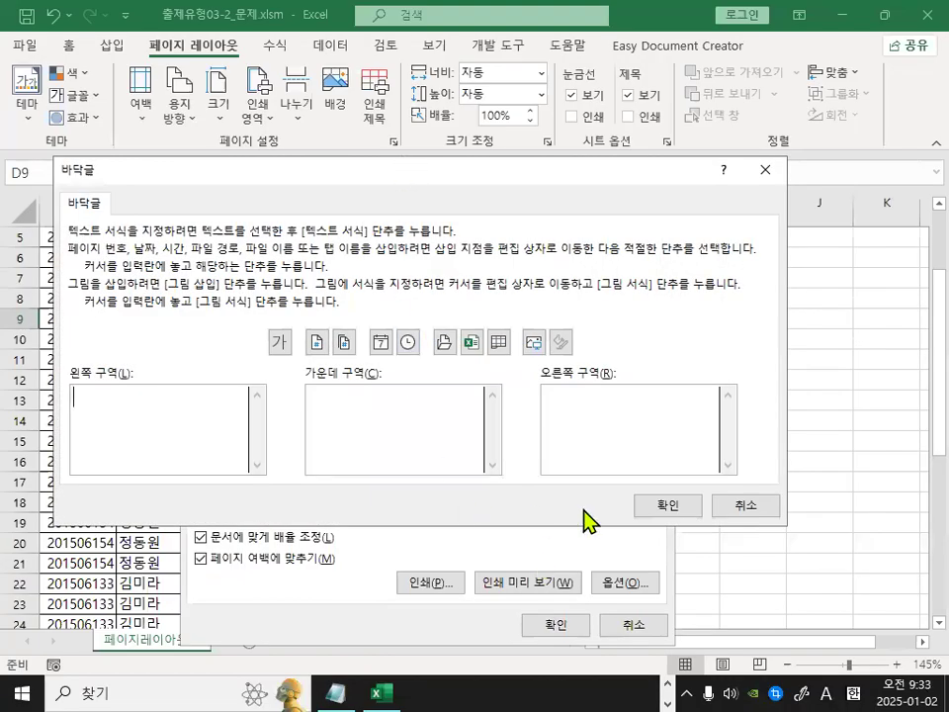
pyautogui.click(749, 505)
pyautogui.moveTo(375, 325)
pyautogui.mouseDown()
pyautogui.moveTo(341, 366)
pyautogui.moveTo(407, 348)
pyautogui.mouseUp()
pyautogui.moveTo(644, 353); pyautogui.dragTo(613, 359)
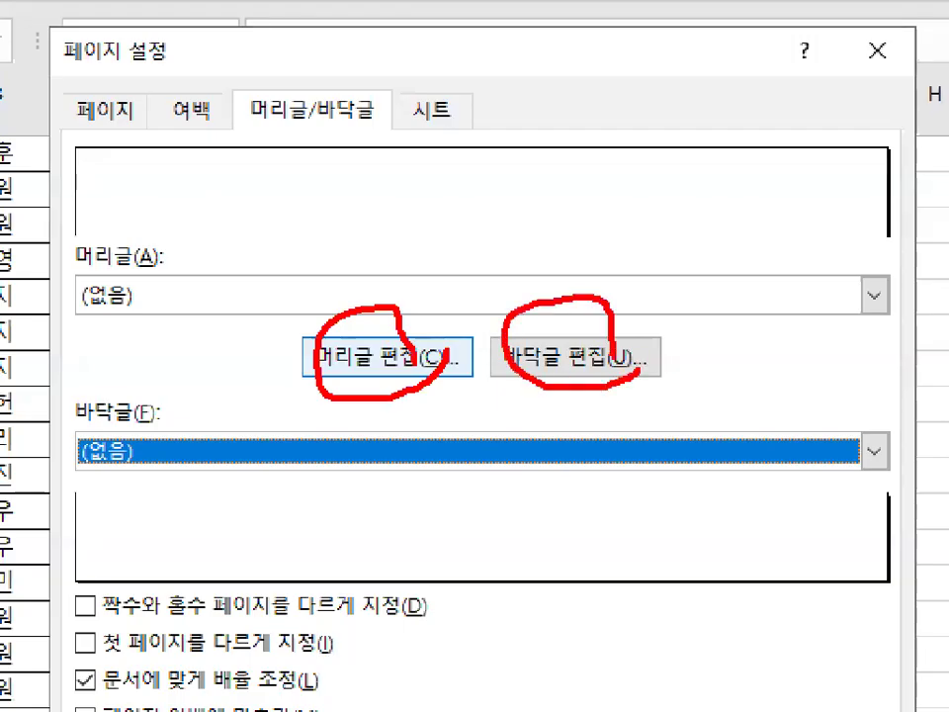
# Reopen the header editor and examine the row of buttons for inserting page numbers, date, time, file and picture codes.
pyautogui.press('Escape')
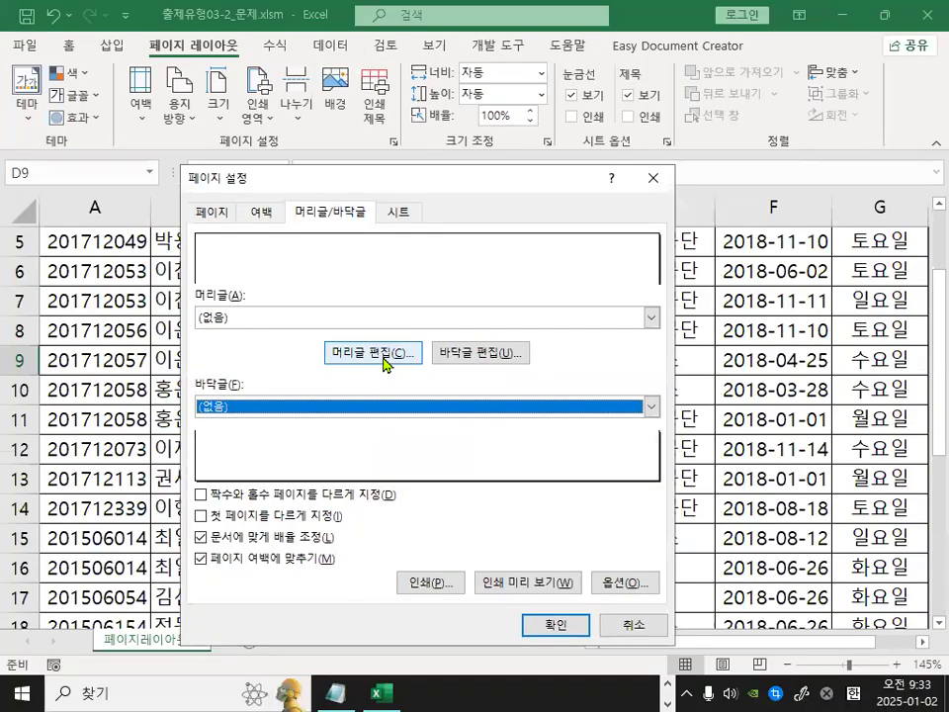
pyautogui.click(384, 352)
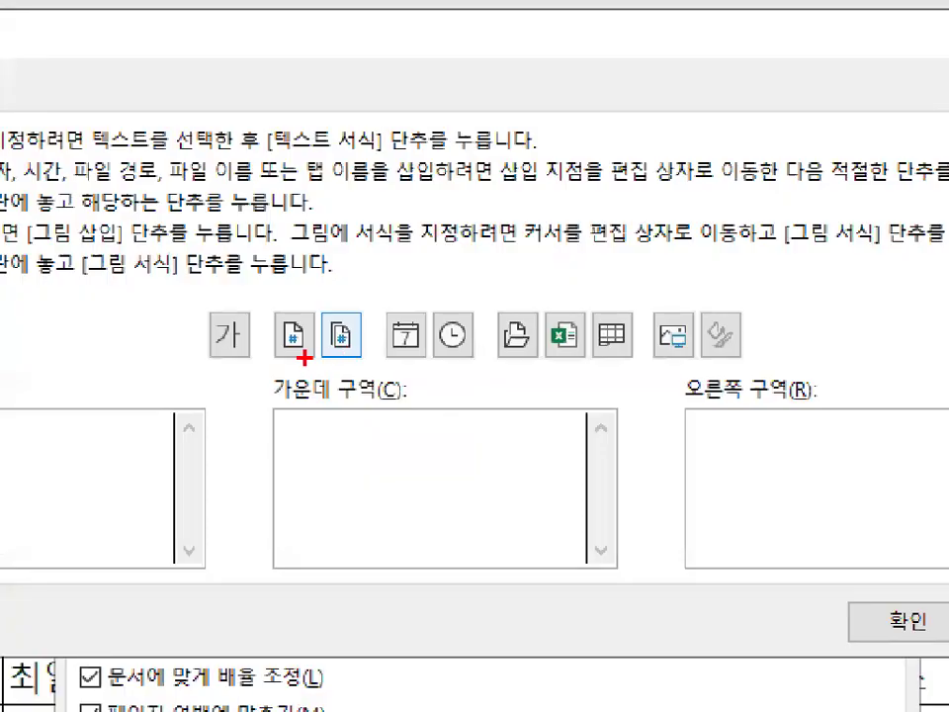
pyautogui.moveTo(210, 361); pyautogui.dragTo(795, 374)
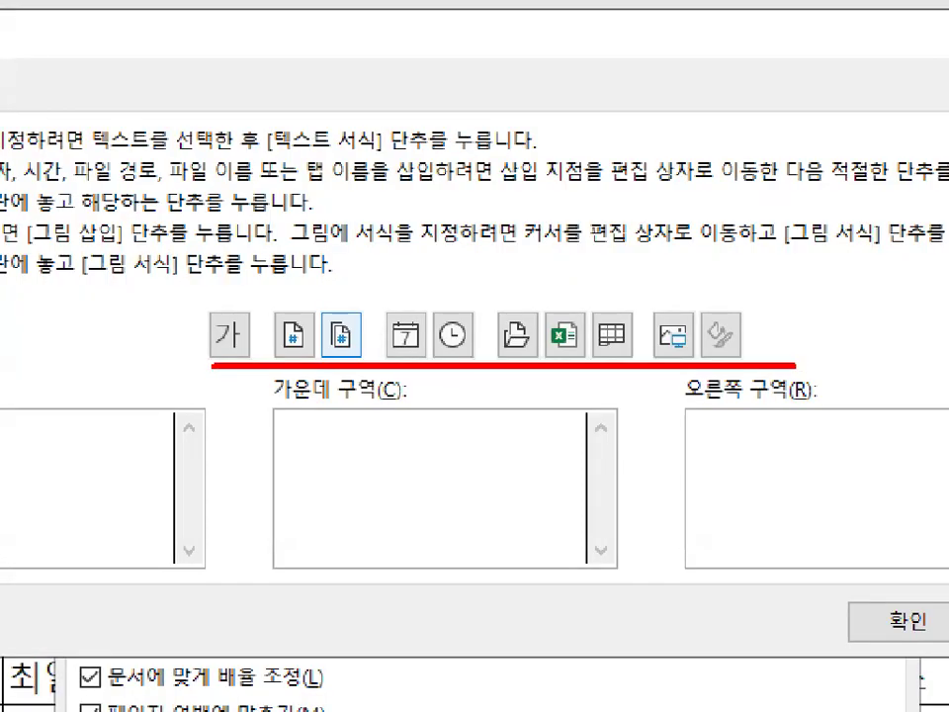
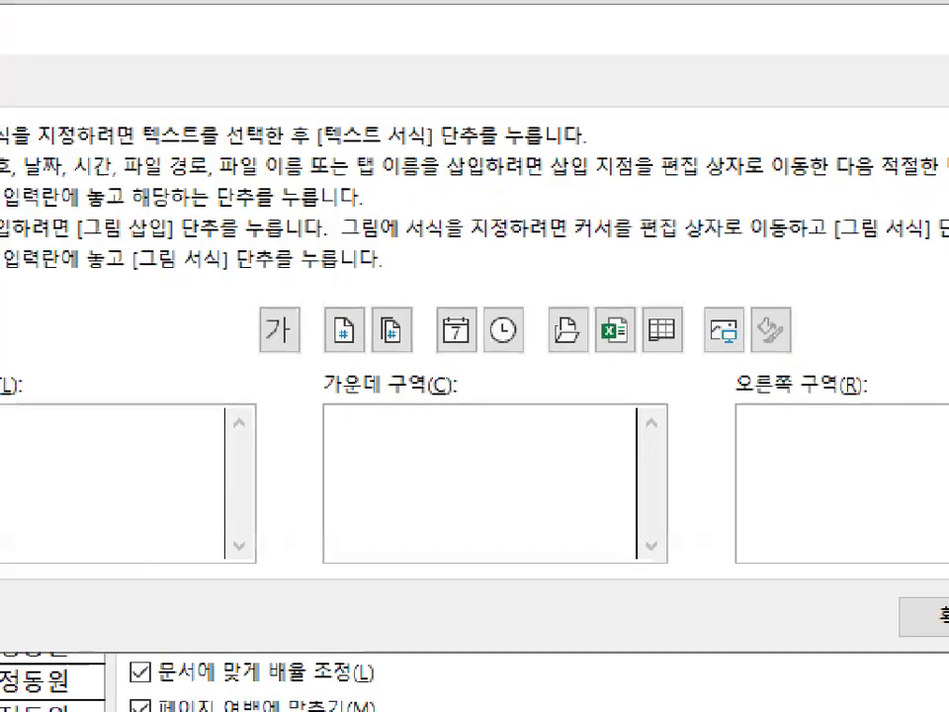
# Examine the text format button and the left section box in the header editor.
pyautogui.click(290, 365)
pyautogui.moveTo(299, 345)
pyautogui.mouseDown()
pyautogui.moveTo(262, 298)
pyautogui.moveTo(307, 333)
pyautogui.mouseUp()
pyautogui.press('Escape')
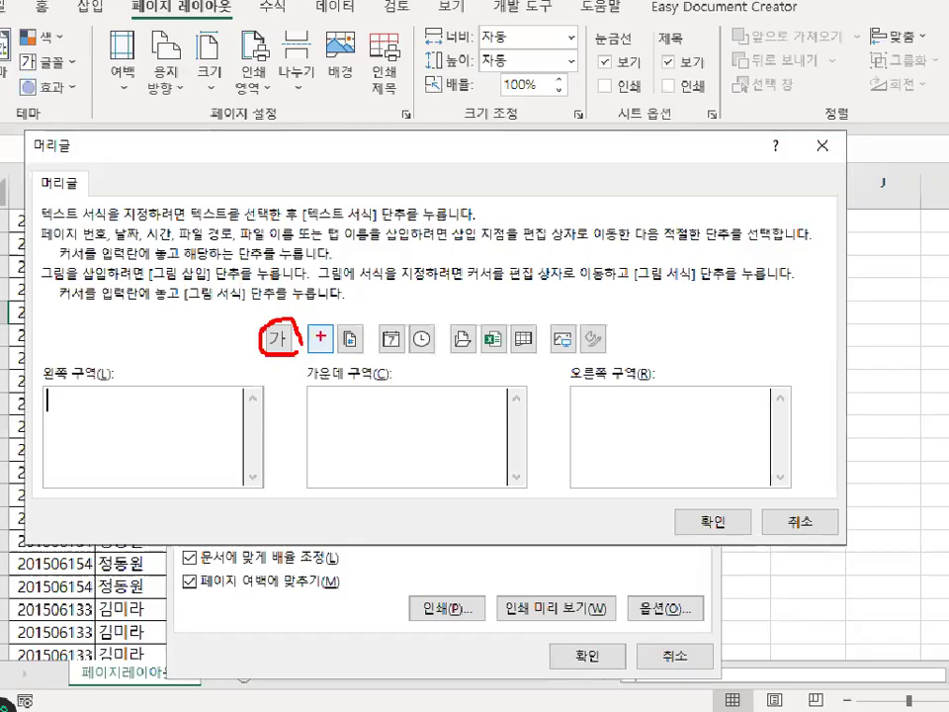
pyautogui.click(77, 405)
pyautogui.moveTo(77, 406)
pyautogui.mouseDown()
pyautogui.moveTo(205, 397)
pyautogui.moveTo(79, 387)
pyautogui.moveTo(99, 354)
pyautogui.moveTo(209, 396)
pyautogui.mouseUp()
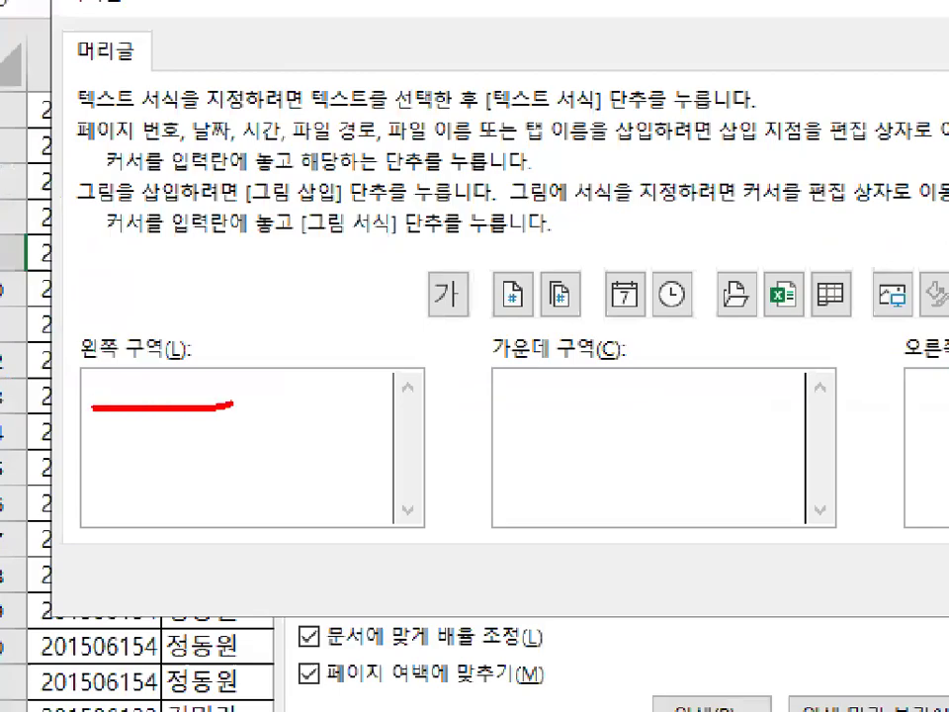
pyautogui.press('Escape')
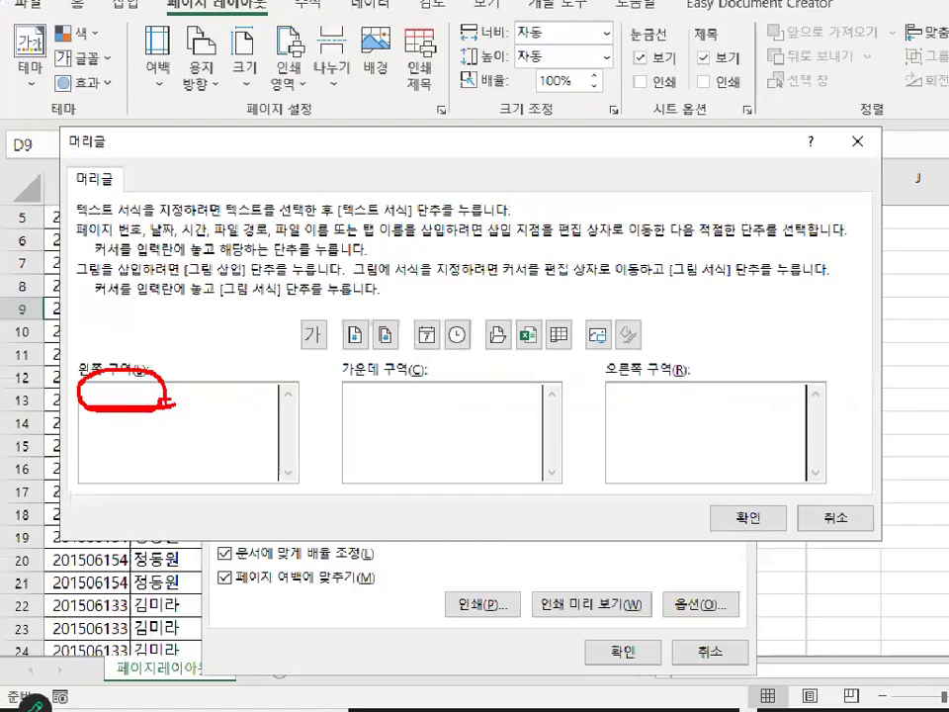
# Open the Font dialog from the text format button, examine its font, style and size options, and close it.
pyautogui.click(278, 343)
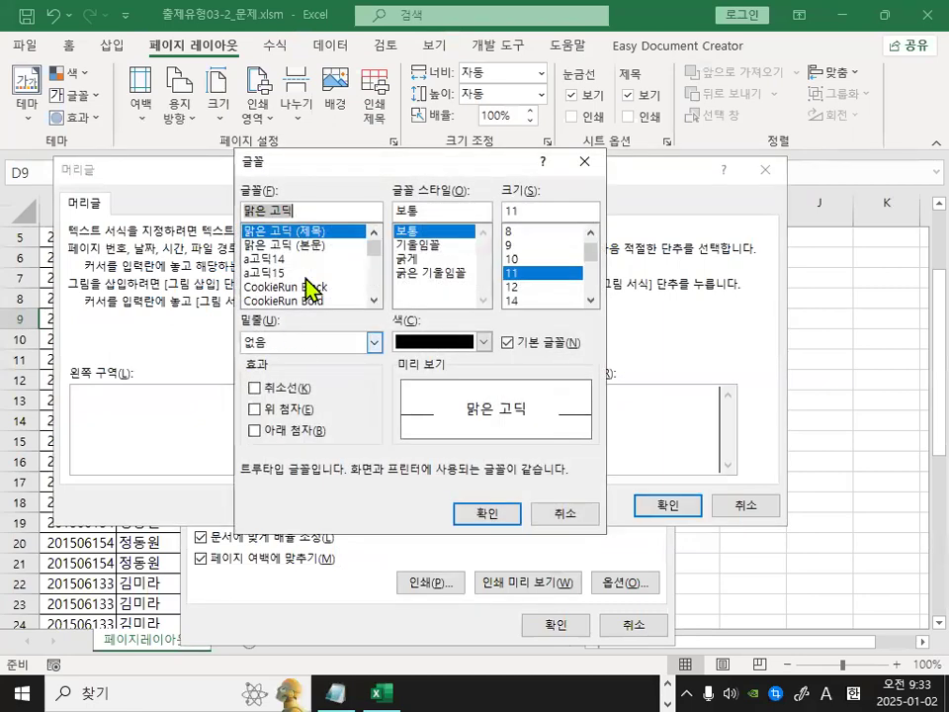
pyautogui.moveTo(332, 163); pyautogui.dragTo(346, 175)
pyautogui.moveTo(704, 395)
pyautogui.mouseDown()
pyautogui.moveTo(640, 534)
pyautogui.moveTo(669, 376)
pyautogui.moveTo(678, 514)
pyautogui.mouseUp()
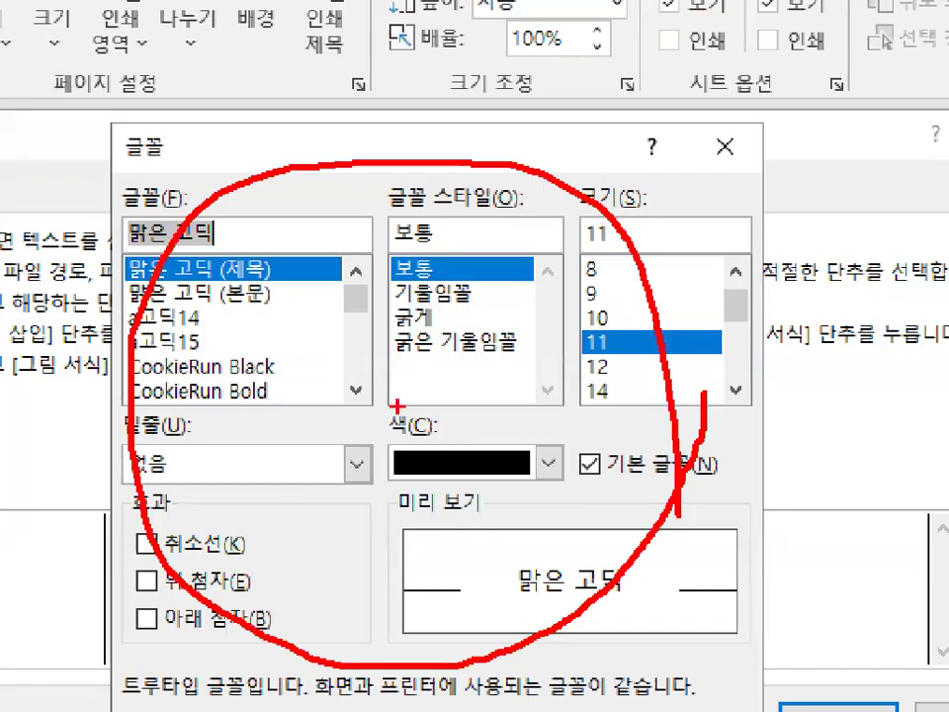
pyautogui.press('Escape')
pyautogui.click(584, 532)
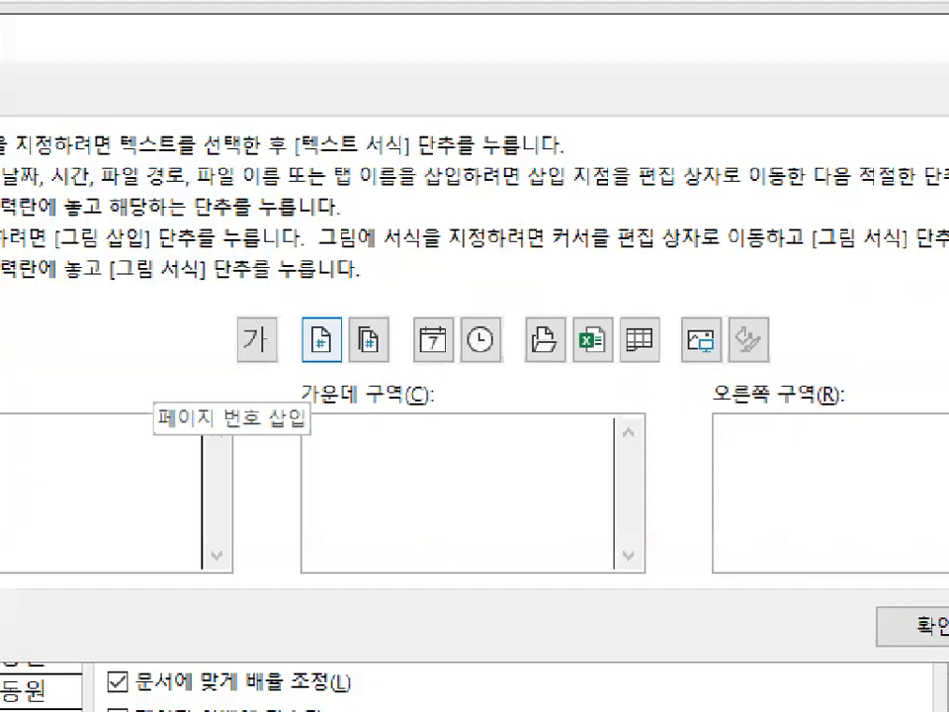
# Examine the page number and total page count buttons used for numbering codes like 1/3.
pyautogui.moveTo(381, 354)
pyautogui.mouseDown()
pyautogui.moveTo(371, 358)
pyautogui.moveTo(356, 298)
pyautogui.moveTo(388, 341)
pyautogui.mouseUp()
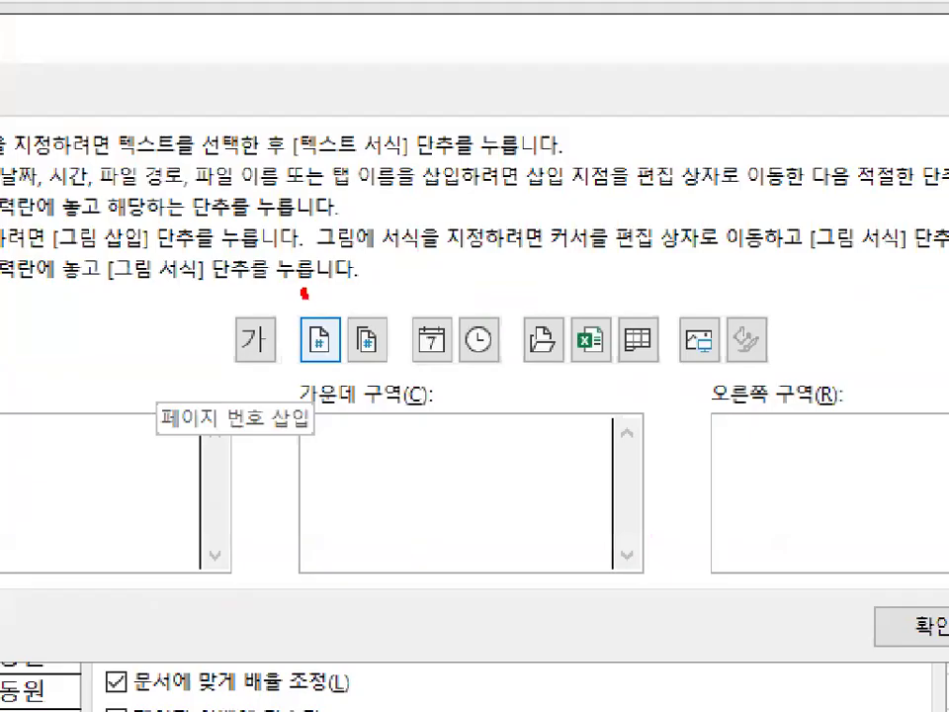
pyautogui.moveTo(304, 293); pyautogui.dragTo(357, 212)
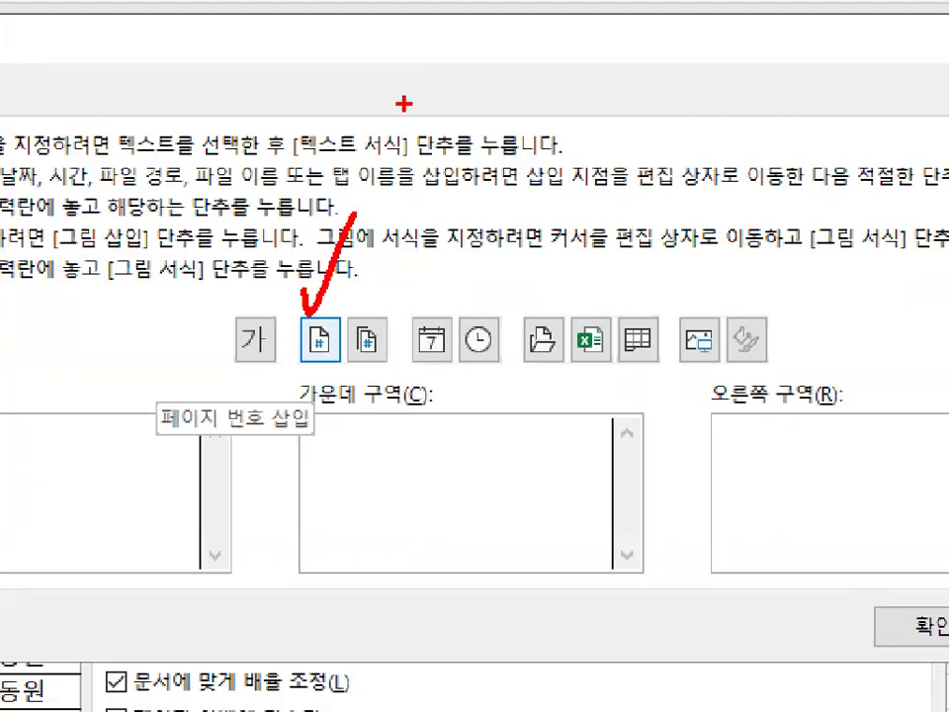
pyautogui.moveTo(375, 308)
pyautogui.mouseDown()
pyautogui.moveTo(352, 356)
pyautogui.moveTo(385, 353)
pyautogui.mouseUp()
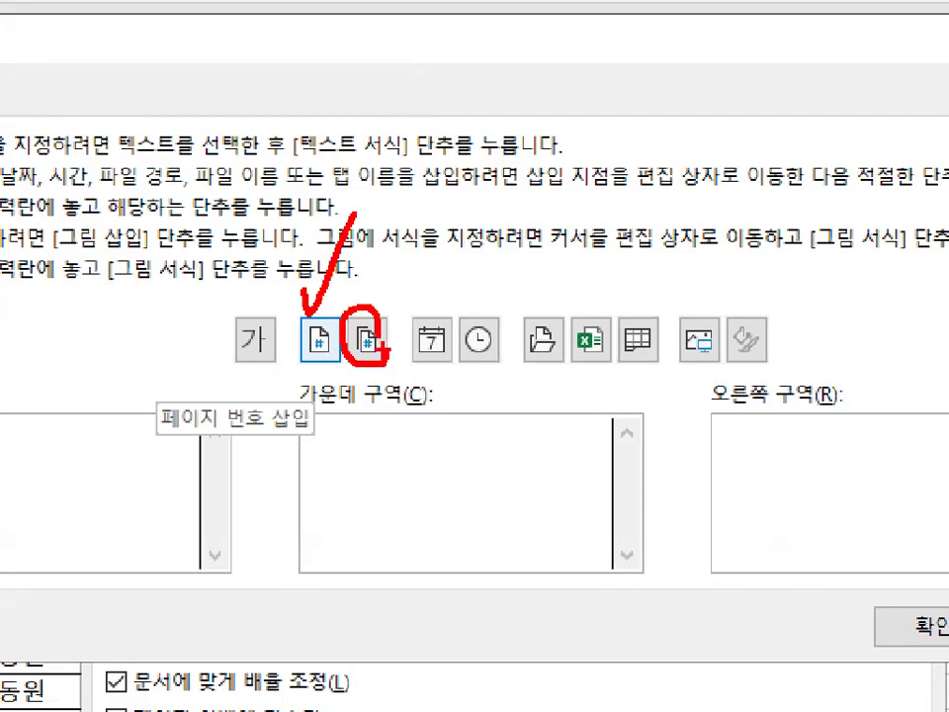
pyautogui.moveTo(374, 287); pyautogui.dragTo(400, 270)
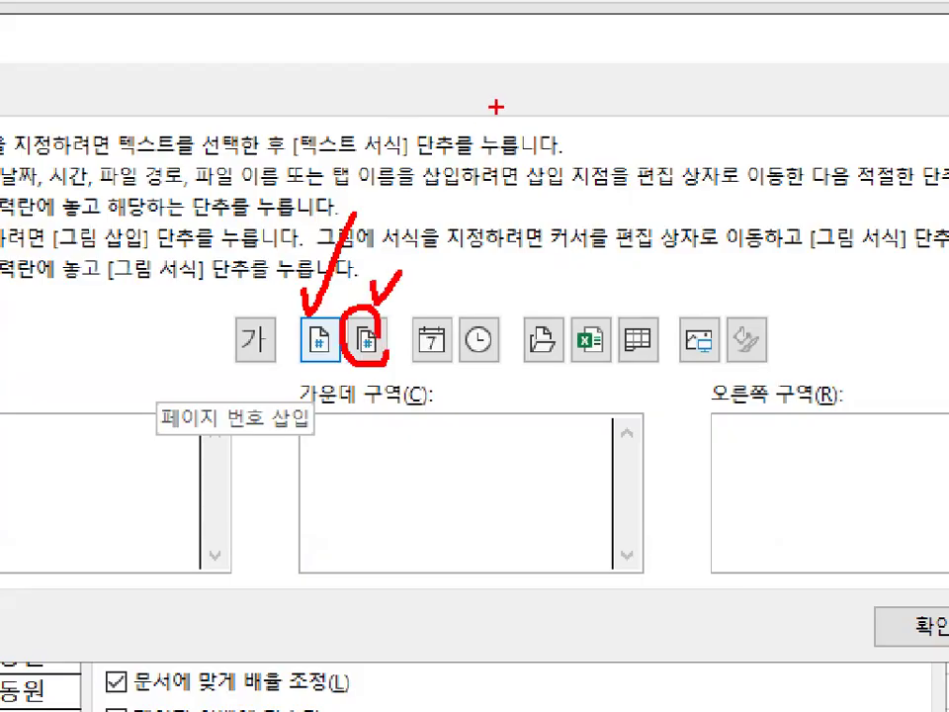
pyautogui.press('Escape')
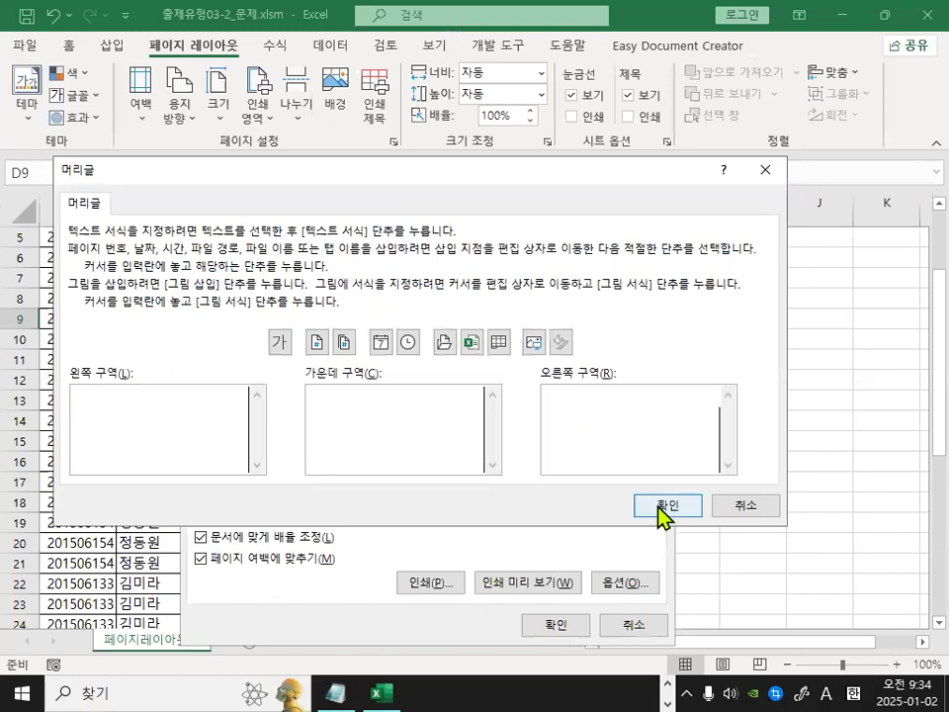
pyautogui.hotkey('ctrl', '1')
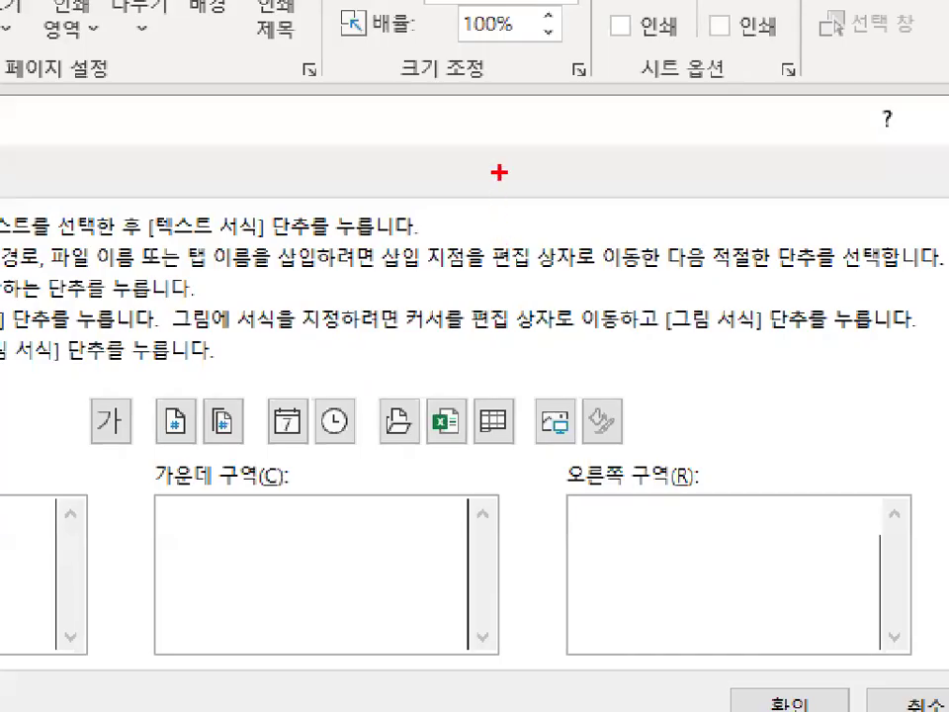
pyautogui.moveTo(502, 200); pyautogui.dragTo(499, 237)
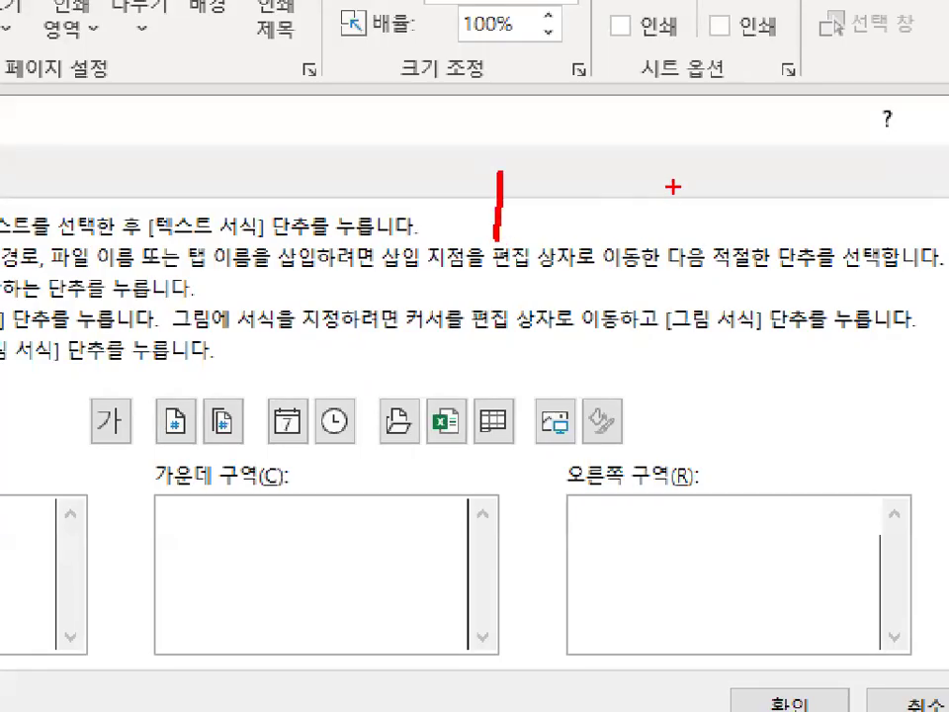
pyautogui.moveTo(674, 140); pyautogui.dragTo(704, 212)
pyautogui.moveTo(654, 322); pyautogui.dragTo(652, 373)
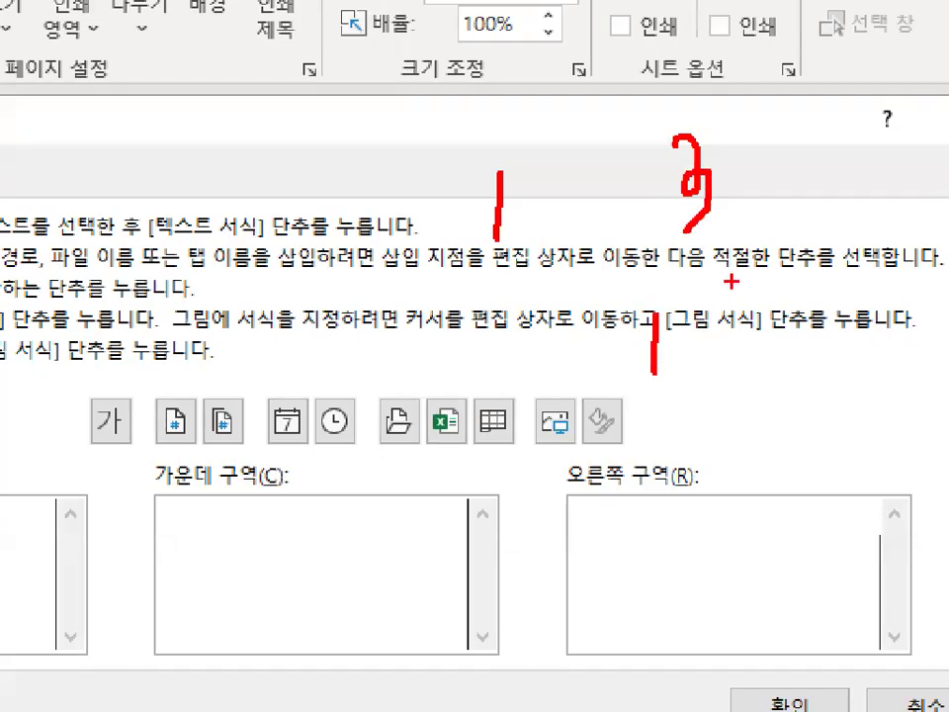
pyautogui.moveTo(731, 282); pyautogui.dragTo(657, 407)
pyautogui.moveTo(716, 358)
pyautogui.mouseDown()
pyautogui.moveTo(731, 351)
pyautogui.moveTo(698, 408)
pyautogui.mouseUp()
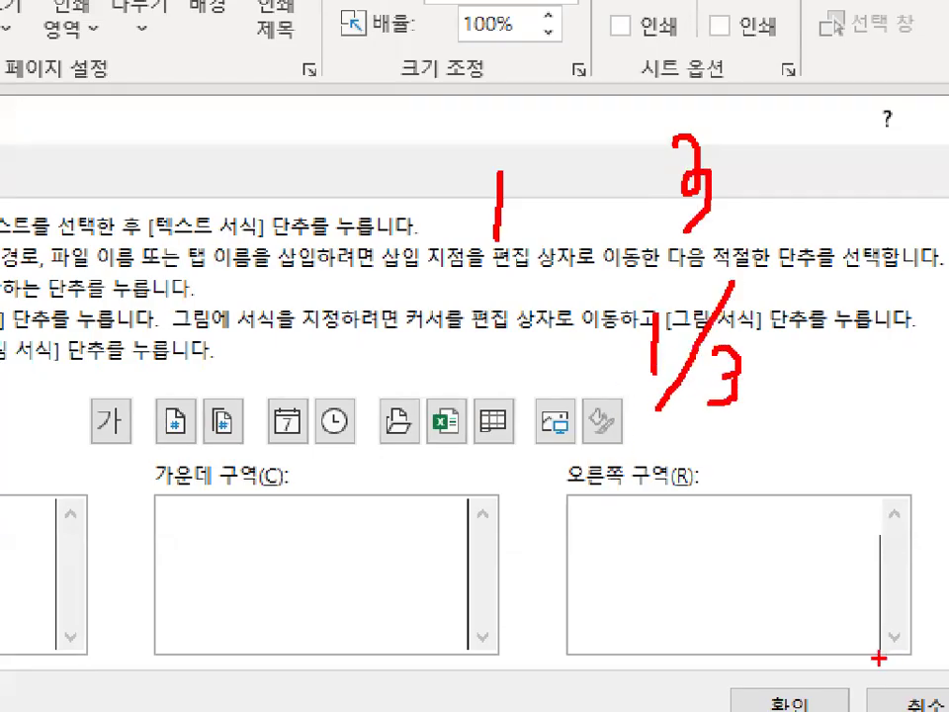
pyautogui.press('Escape')
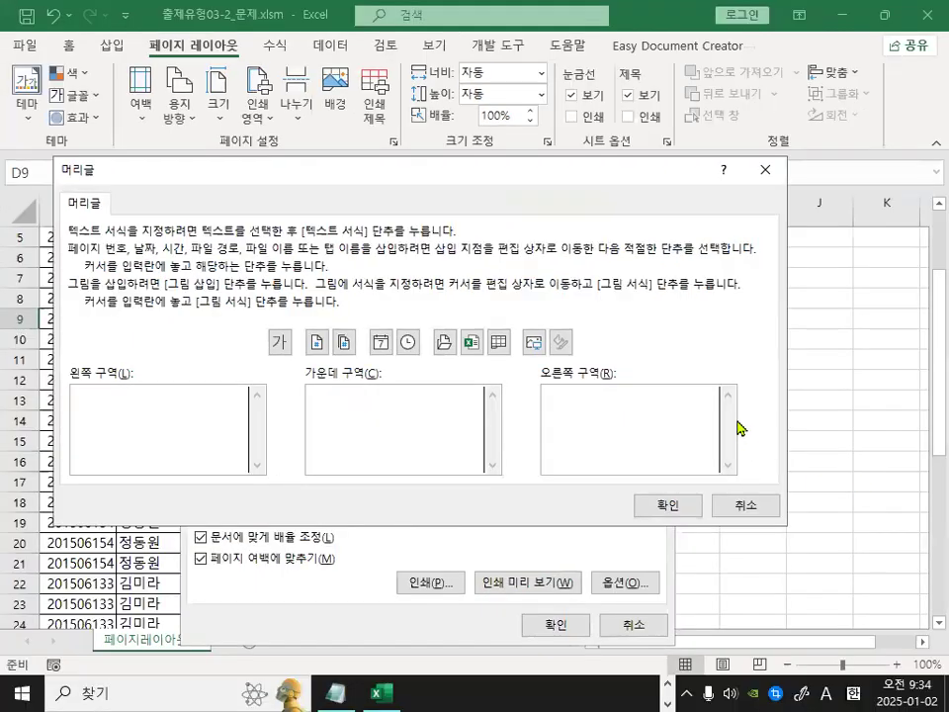
pyautogui.hotkey('ctrl', '1')
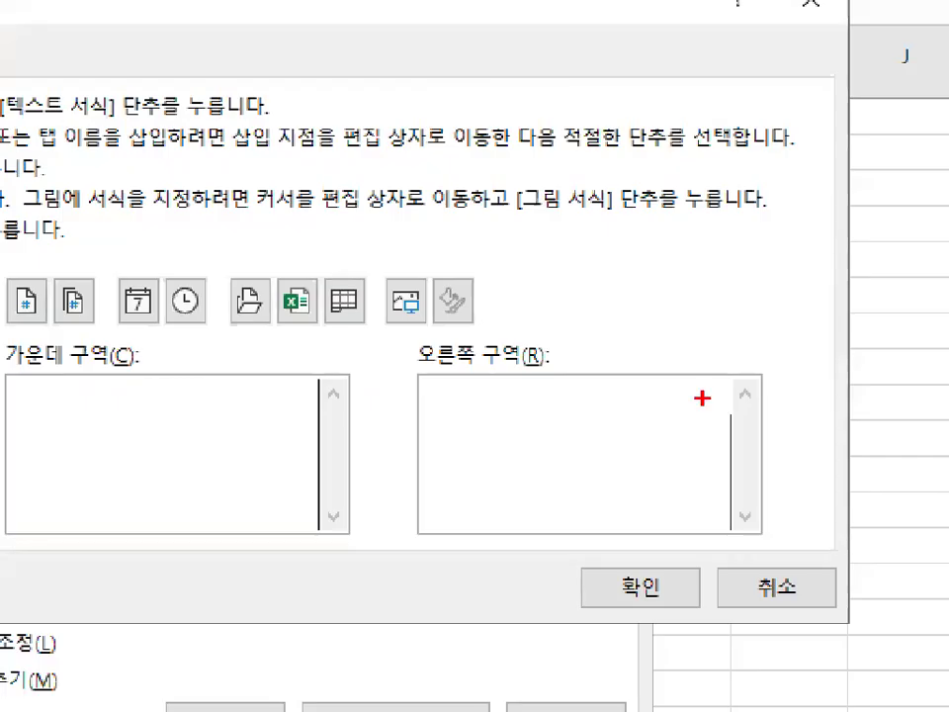
pyautogui.moveTo(787, 407)
pyautogui.mouseDown()
pyautogui.moveTo(769, 416)
pyautogui.moveTo(753, 409)
pyautogui.mouseUp()
pyautogui.press('Escape')
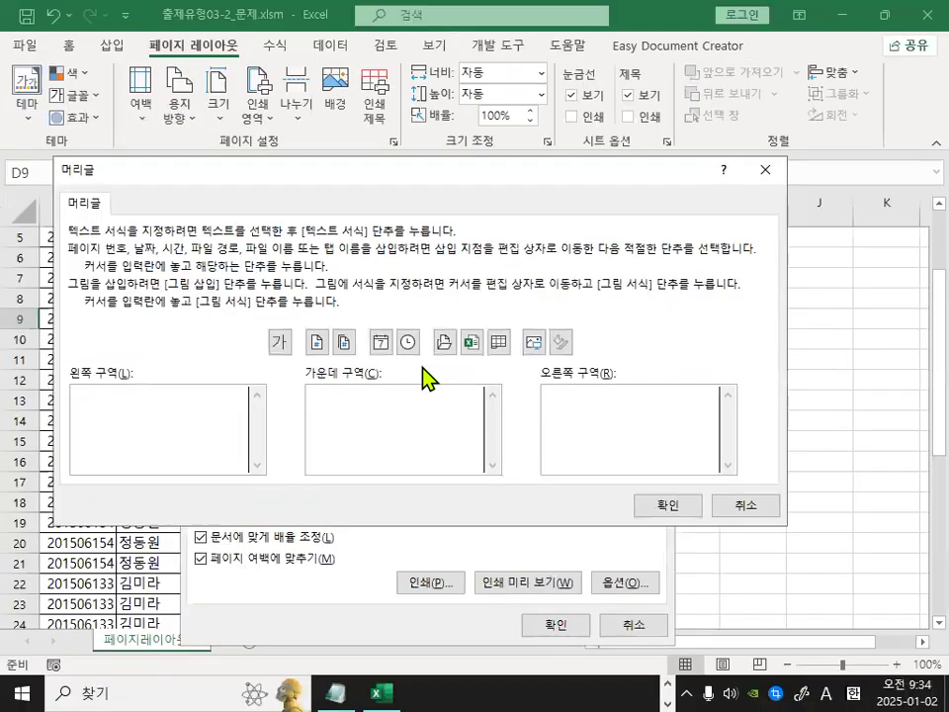
# Insert the page number code into the right section of the header.
pyautogui.click(317, 343)
pyautogui.hotkey('ctrl', '1')
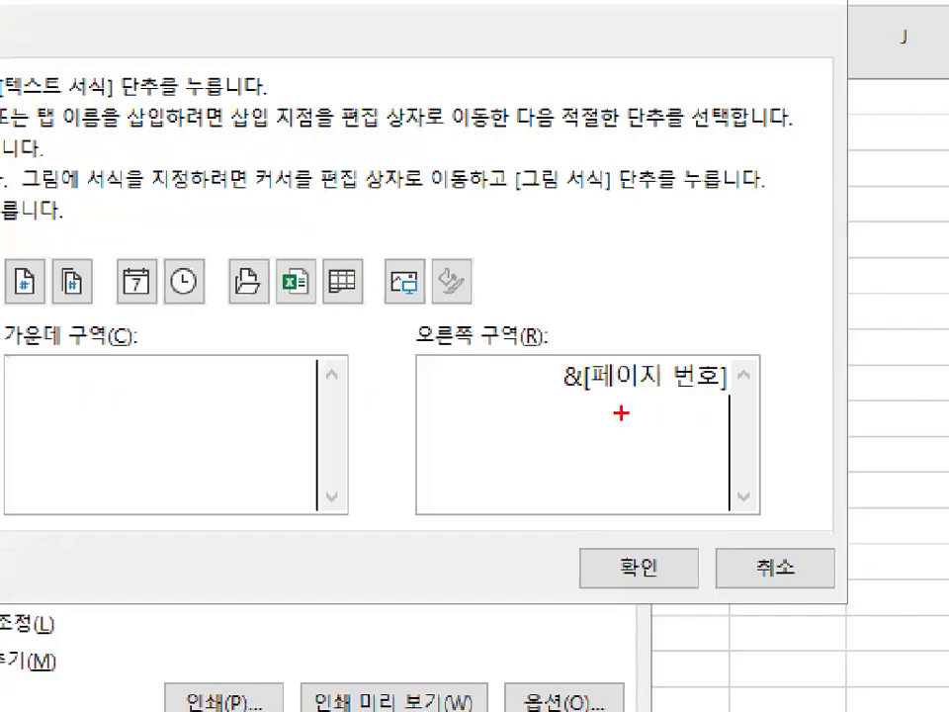
pyautogui.moveTo(576, 396)
pyautogui.mouseDown()
pyautogui.moveTo(682, 403)
pyautogui.moveTo(738, 394)
pyautogui.mouseUp()
pyautogui.moveTo(753, 107); pyautogui.dragTo(646, 239)
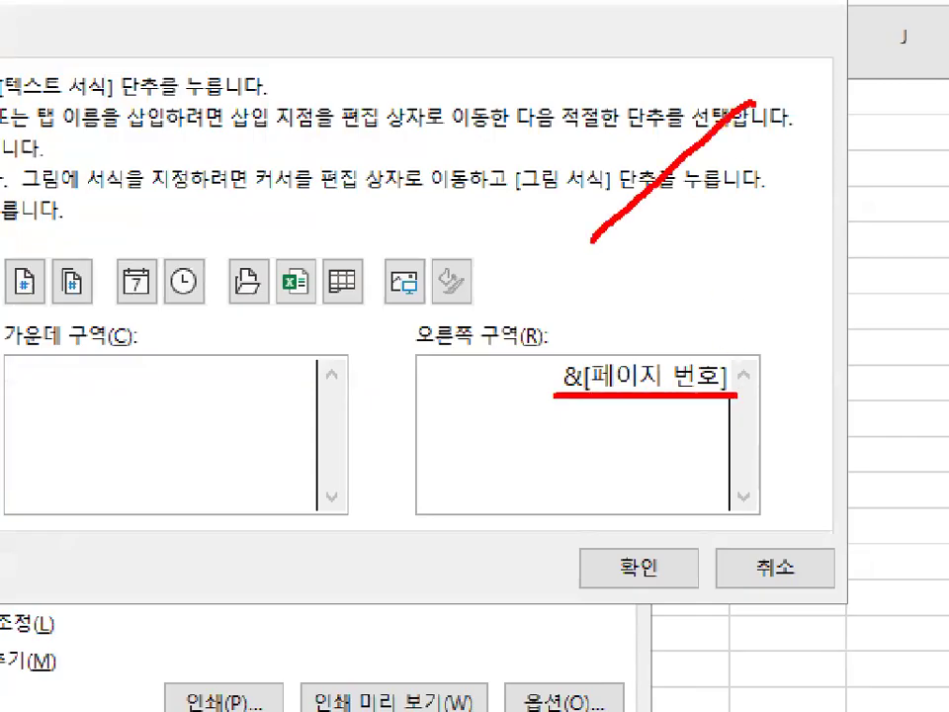
pyautogui.press('Escape')
# Add a slash and the total page count code after the page number, and confirm the header.
pyautogui.write('/')
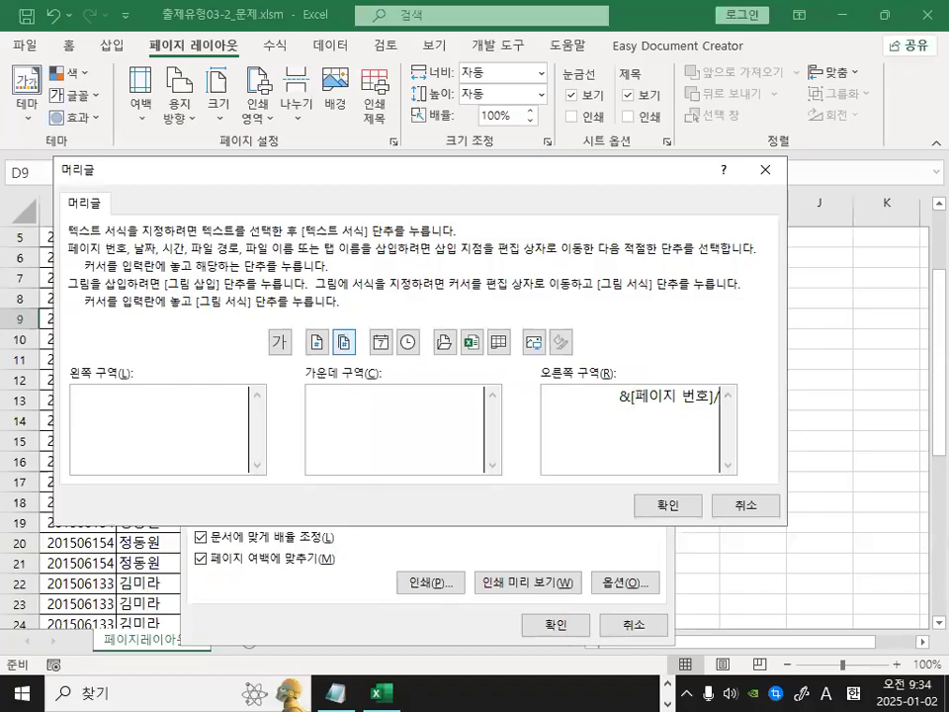
pyautogui.hotkey('ctrl', '1')
pyautogui.click(337, 334)
pyautogui.moveTo(387, 336)
pyautogui.mouseDown()
pyautogui.moveTo(341, 375)
pyautogui.moveTo(393, 341)
pyautogui.mouseUp()
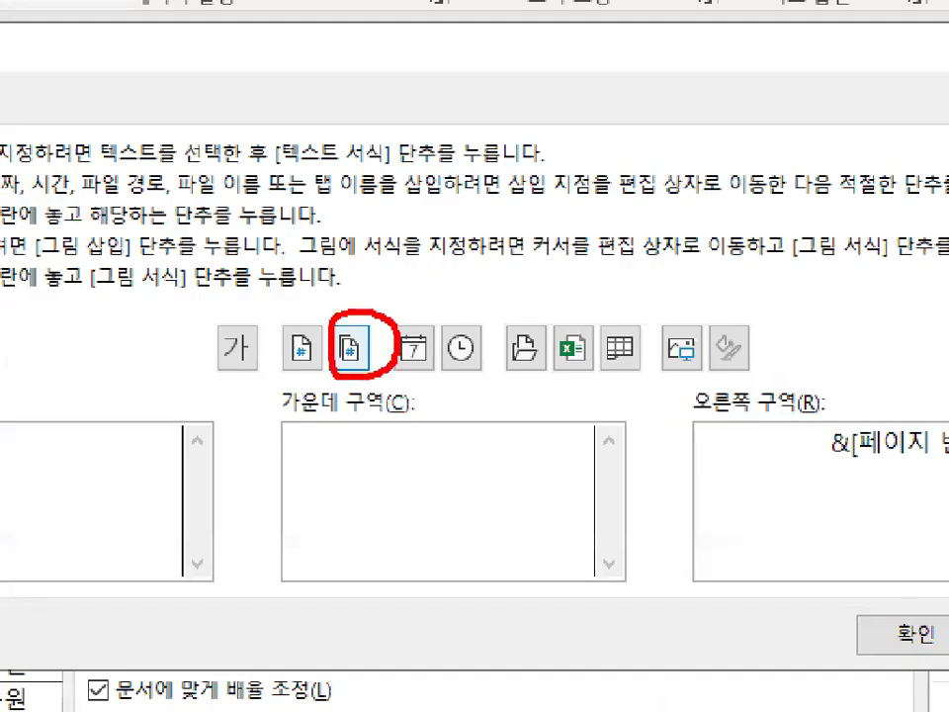
pyautogui.press('Escape')
pyautogui.click(352, 346)
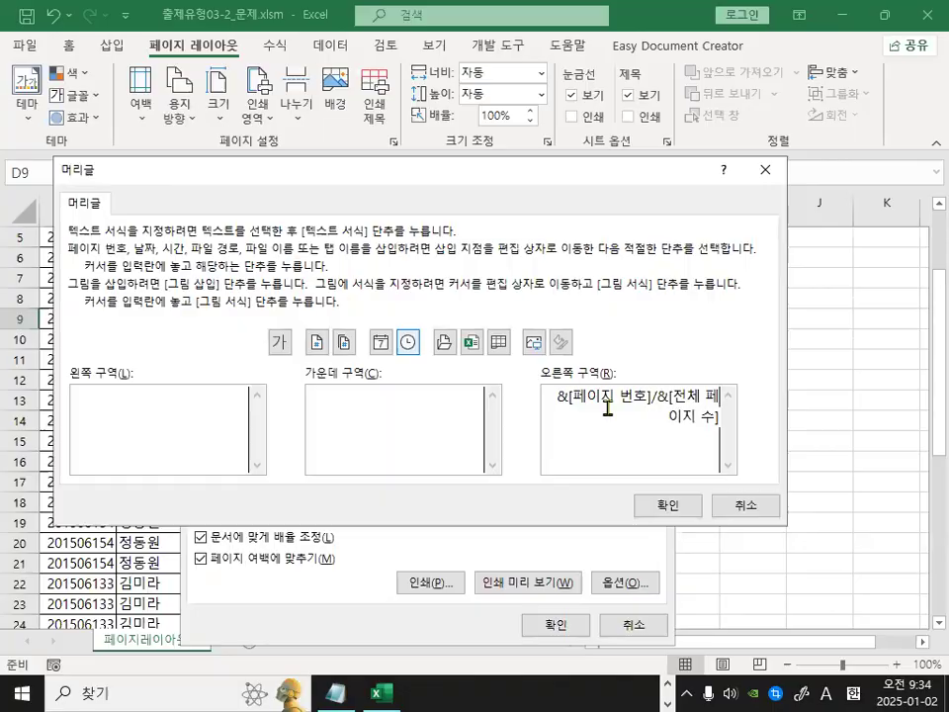
pyautogui.hotkey('ctrl', '1')
pyautogui.moveTo(658, 404); pyautogui.dragTo(731, 404)
pyautogui.moveTo(623, 433); pyautogui.dragTo(712, 433)
pyautogui.moveTo(611, 574); pyautogui.dragTo(739, 393)
pyautogui.click(660, 516)
# Examine the 1/1 header preview and header selection in the Page Setup dialog.
pyautogui.hotkey('ctrl', '1')
pyautogui.moveTo(676, 275)
pyautogui.mouseDown()
pyautogui.moveTo(586, 241)
pyautogui.moveTo(593, 229)
pyautogui.mouseUp()
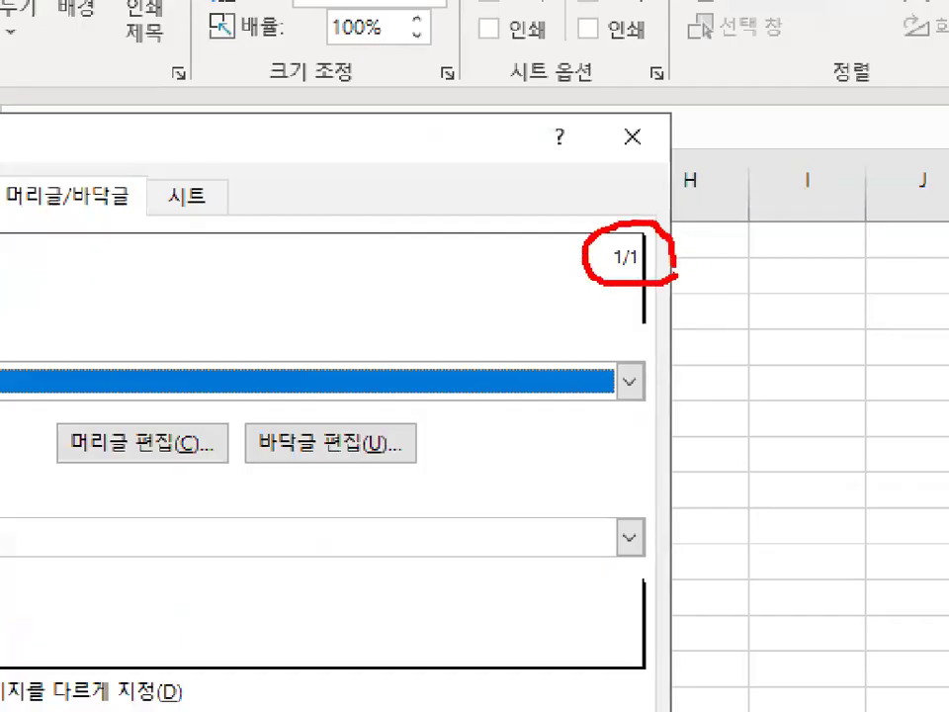
pyautogui.moveTo(415, 248); pyautogui.dragTo(415, 296)
pyautogui.moveTo(492, 241); pyautogui.dragTo(392, 352)
pyautogui.moveTo(471, 303); pyautogui.dragTo(472, 364)
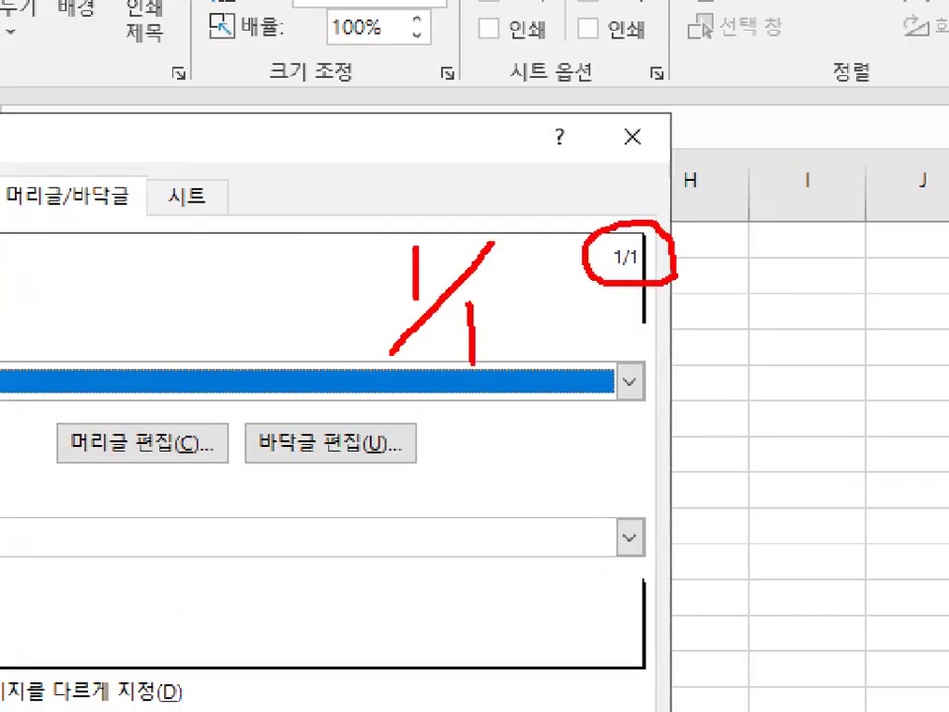
pyautogui.moveTo(710, 330)
pyautogui.mouseDown()
pyautogui.moveTo(725, 356)
pyautogui.moveTo(708, 383)
pyautogui.mouseUp()
pyautogui.moveTo(756, 302)
pyautogui.mouseDown()
pyautogui.moveTo(782, 380)
pyautogui.moveTo(786, 368)
pyautogui.mouseUp()
pyautogui.moveTo(683, 275)
pyautogui.mouseDown()
pyautogui.moveTo(593, 285)
pyautogui.moveTo(673, 249)
pyautogui.mouseUp()
pyautogui.moveTo(518, 357)
pyautogui.mouseDown()
pyautogui.moveTo(444, 376)
pyautogui.moveTo(515, 324)
pyautogui.mouseUp()
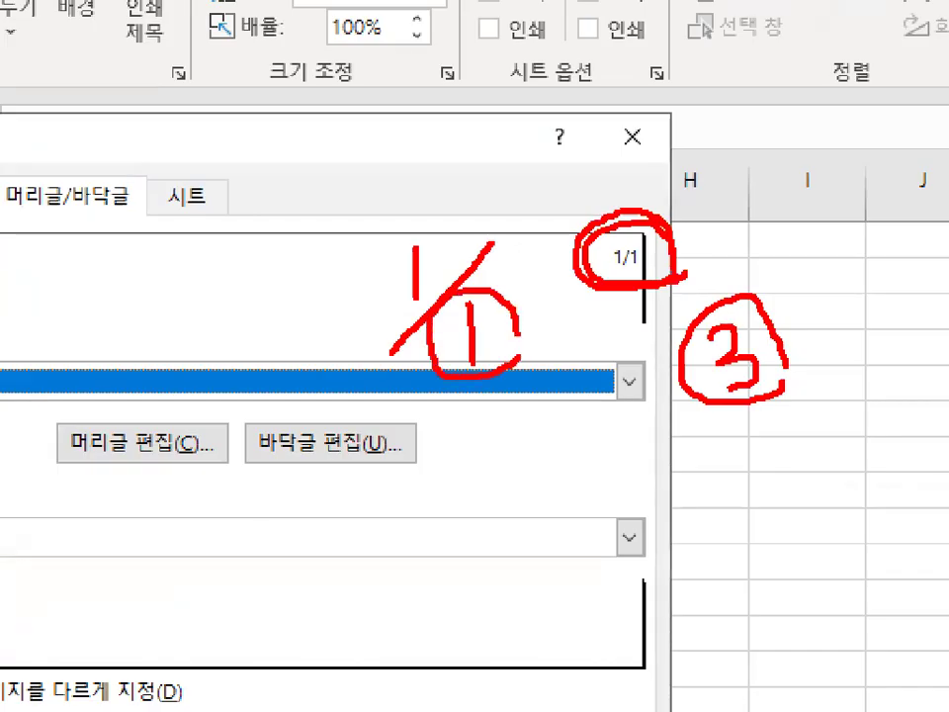
pyautogui.press('Escape')
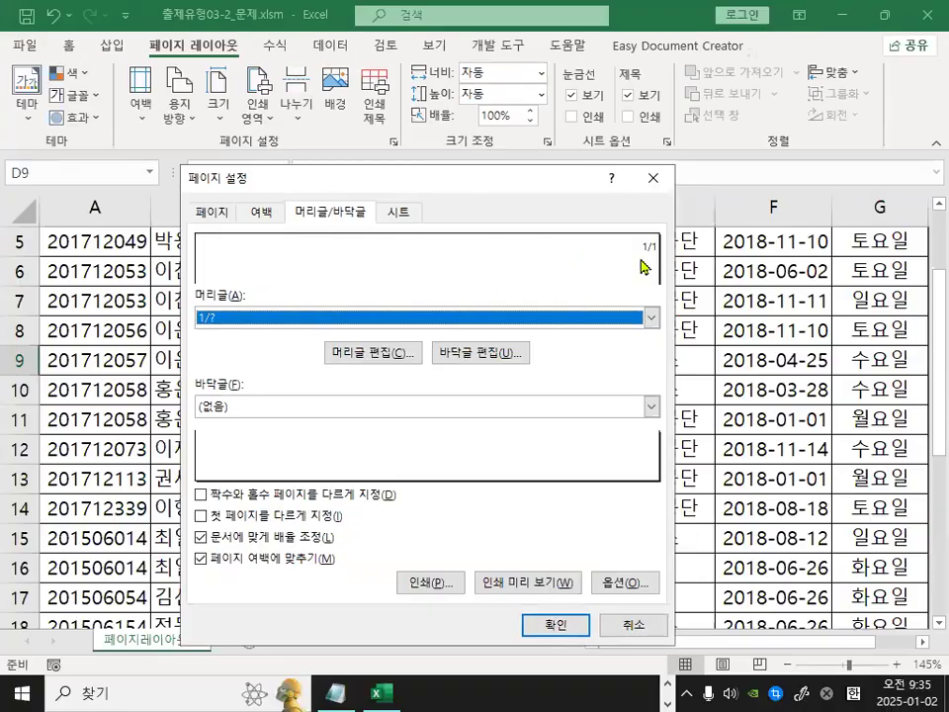
pyautogui.hotkey('ctrl', '1')
pyautogui.click(682, 241)
pyautogui.moveTo(684, 247)
pyautogui.mouseDown()
pyautogui.moveTo(594, 237)
pyautogui.moveTo(665, 247)
pyautogui.mouseUp()
pyautogui.press('Escape')
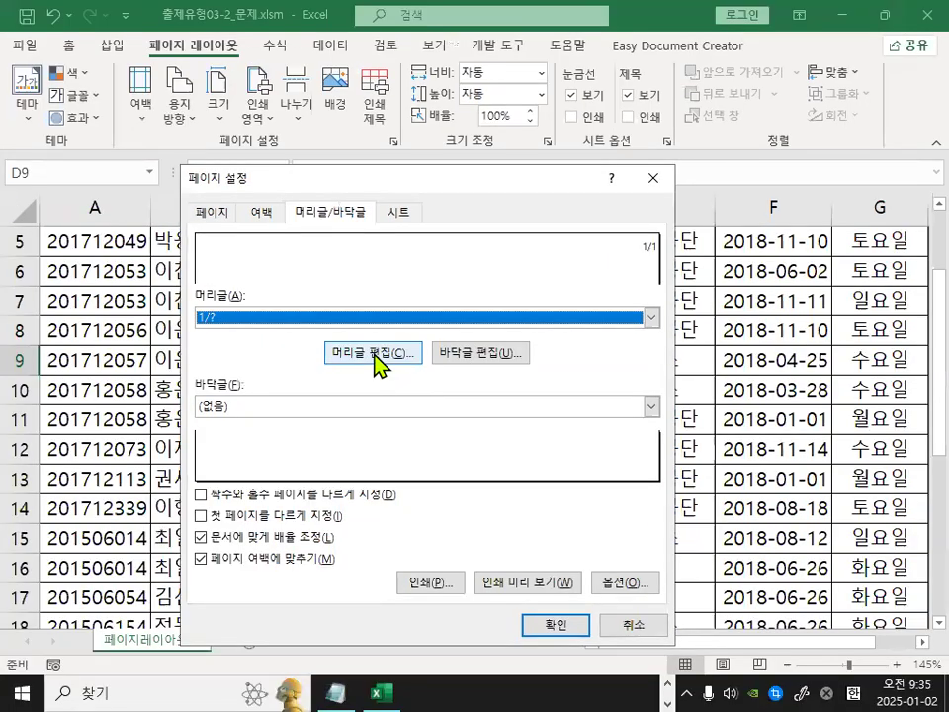
# Reopen the header editor and delete the contents of the right section.
pyautogui.click(374, 353)
pyautogui.moveTo(546, 387); pyautogui.dragTo(751, 430)
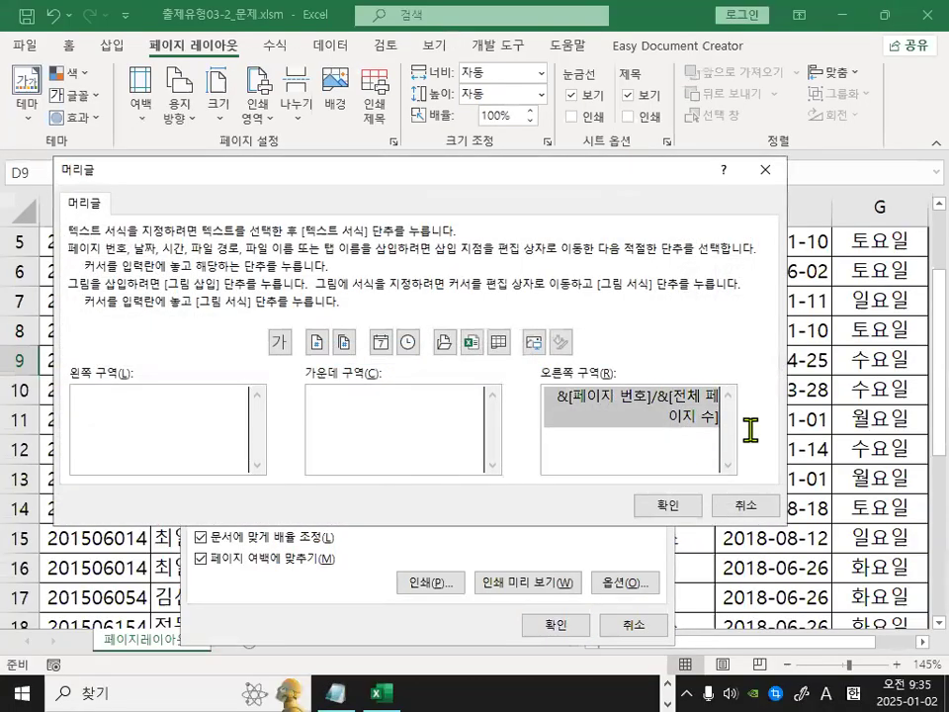
pyautogui.press('Delete')
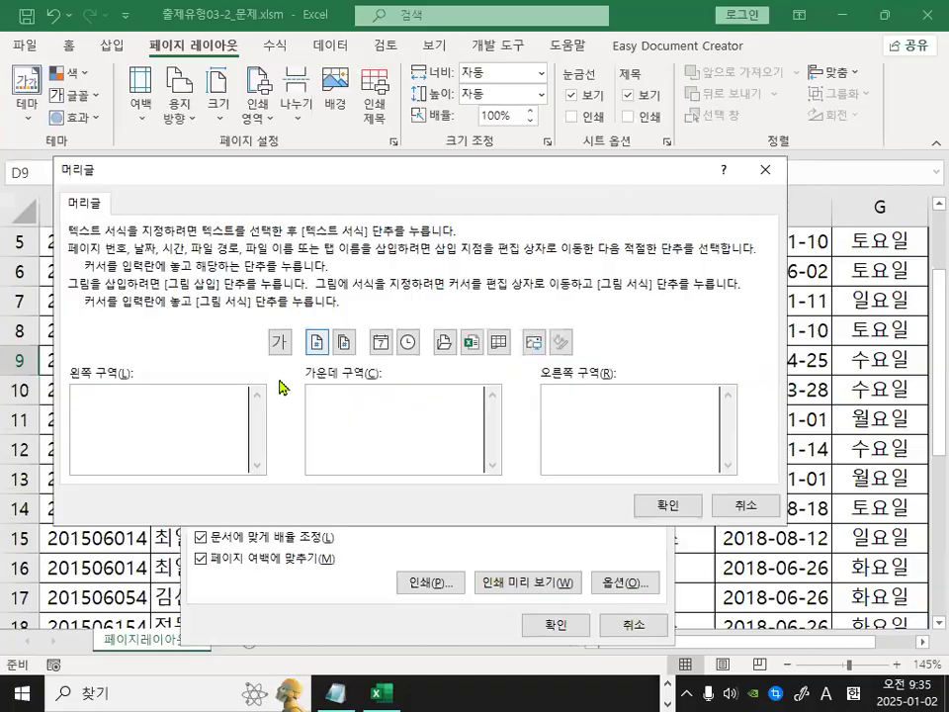
# Examine the page number buttons and the date insert button in the header editor.
pyautogui.hotkey('ctrl', '1')
pyautogui.moveTo(341, 373)
pyautogui.mouseDown()
pyautogui.moveTo(338, 310)
pyautogui.moveTo(388, 334)
pyautogui.mouseUp()
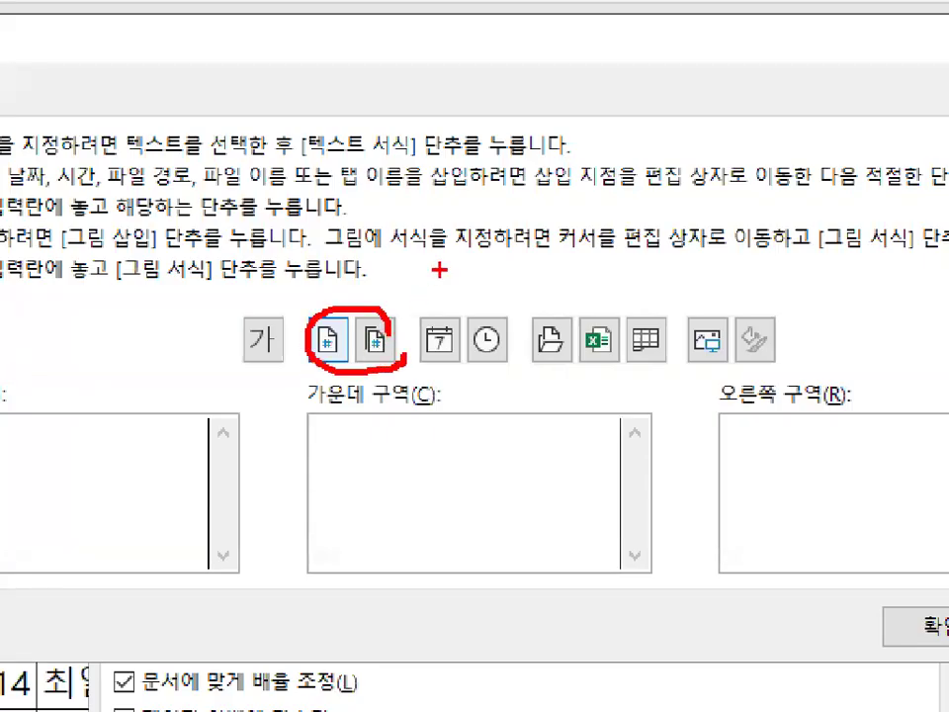
pyautogui.press('Escape')
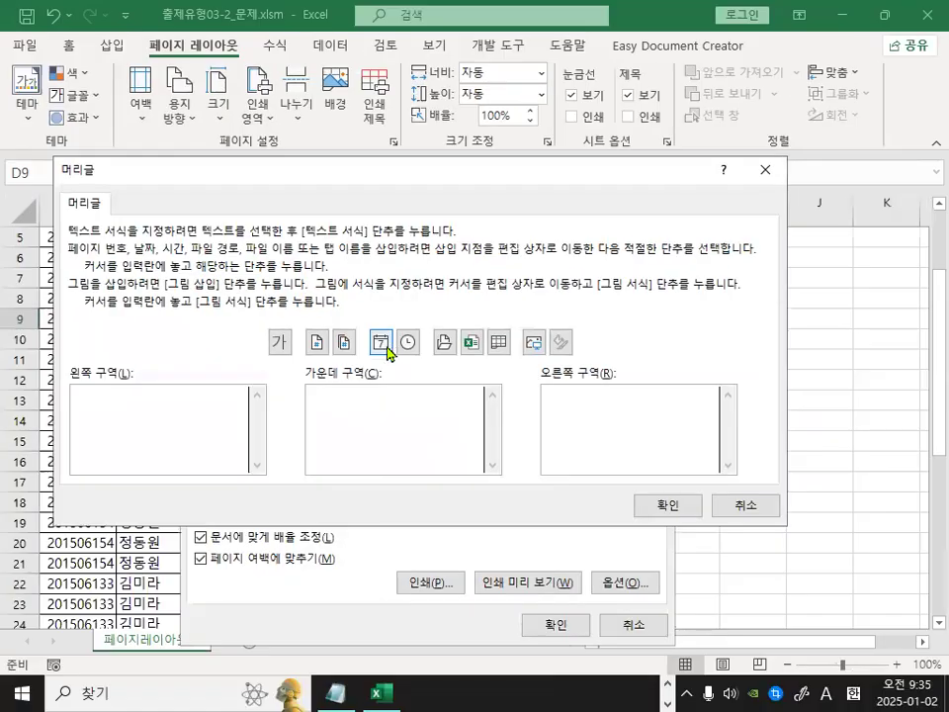
pyautogui.hotkey('ctrl', '1')
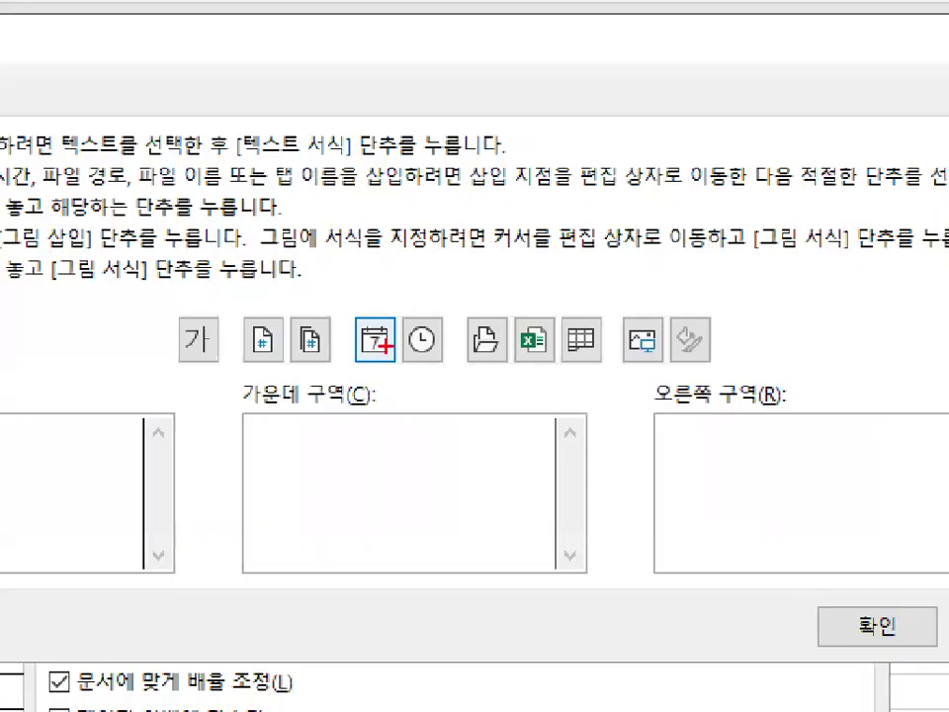
pyautogui.moveTo(409, 360)
pyautogui.mouseDown()
pyautogui.moveTo(339, 326)
pyautogui.moveTo(397, 318)
pyautogui.mouseUp()
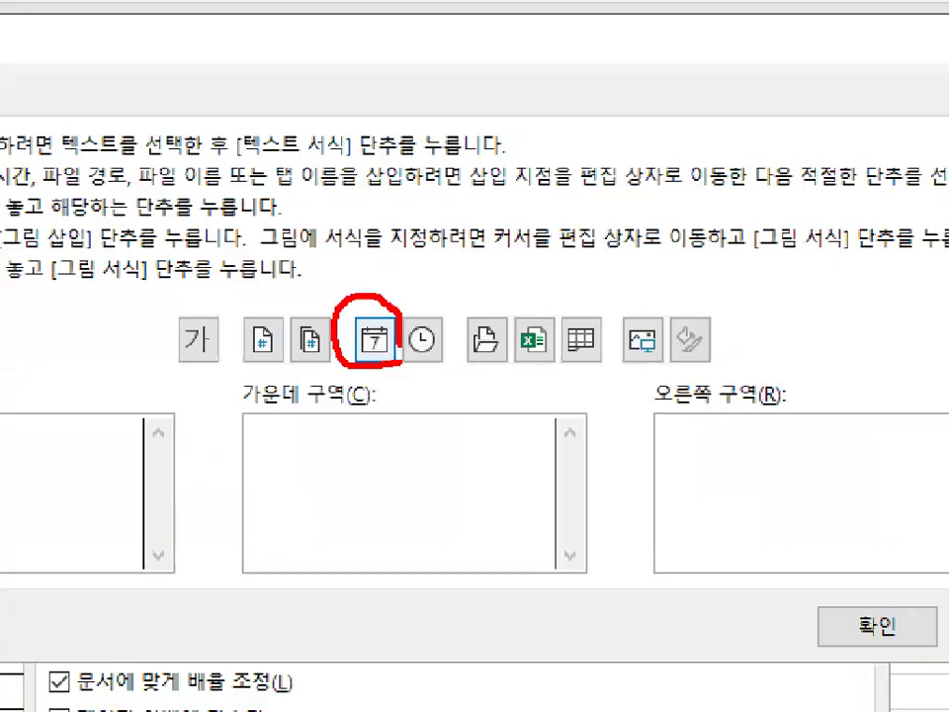
pyautogui.press('Escape')
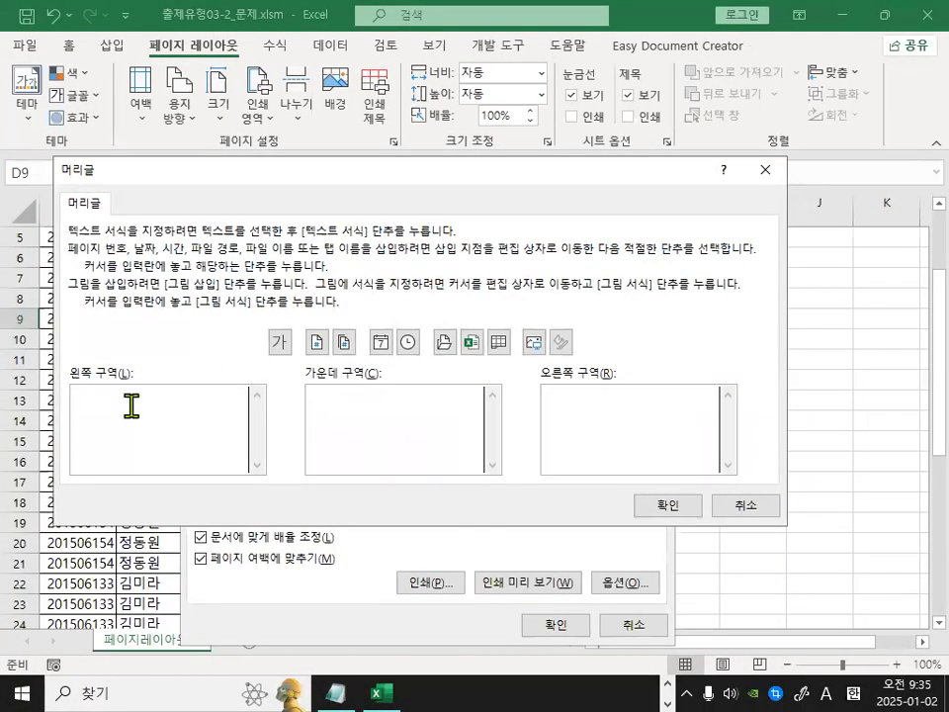
# Insert the date code into the left section of the header.
pyautogui.click(380, 352)
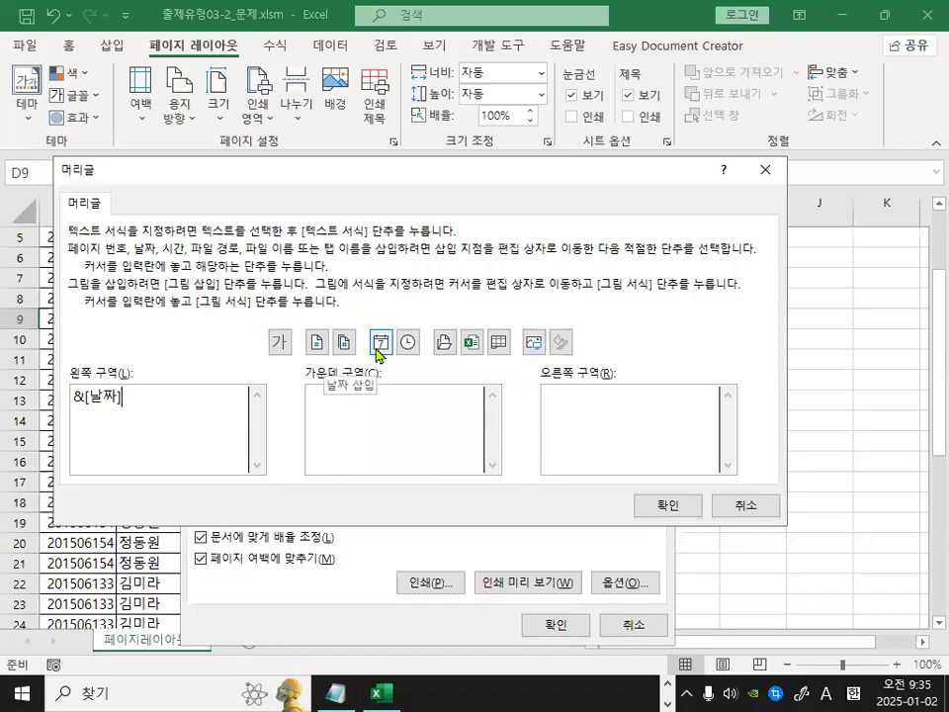
pyautogui.hotkey('ctrl', '1')
pyautogui.moveTo(134, 385); pyautogui.dragTo(134, 407)
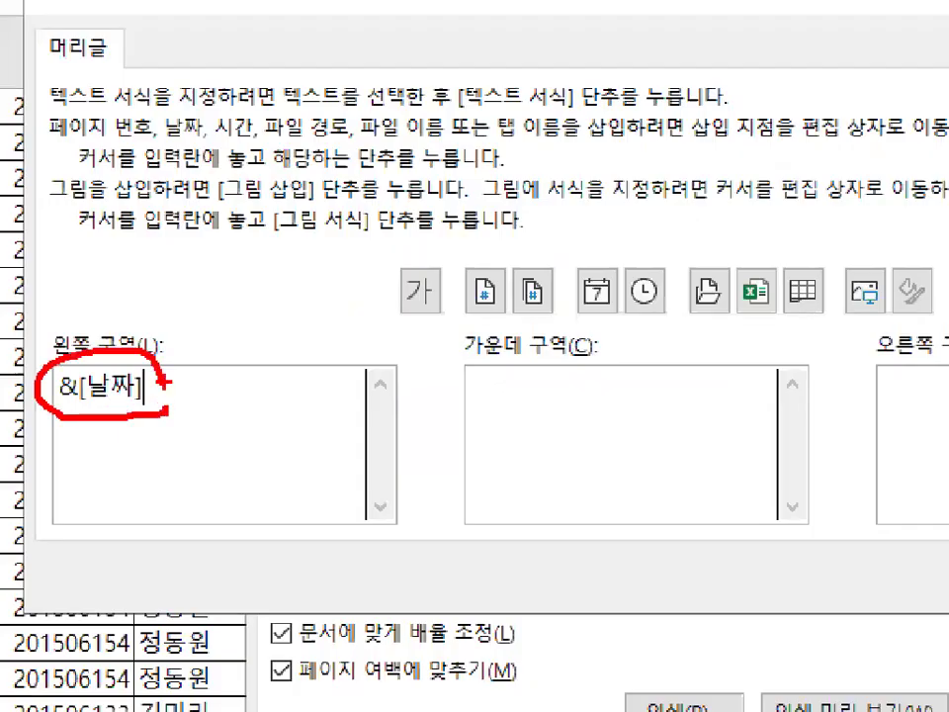
# Confirm the date code in the header and return to the Page Setup dialog's header preview.
pyautogui.press('Escape')
pyautogui.click(727, 515)
pyautogui.hotkey('ctrl', '1')
pyautogui.click(232, 250)
pyautogui.moveTo(299, 259)
pyautogui.mouseDown()
pyautogui.moveTo(158, 261)
pyautogui.moveTo(267, 240)
pyautogui.mouseUp()
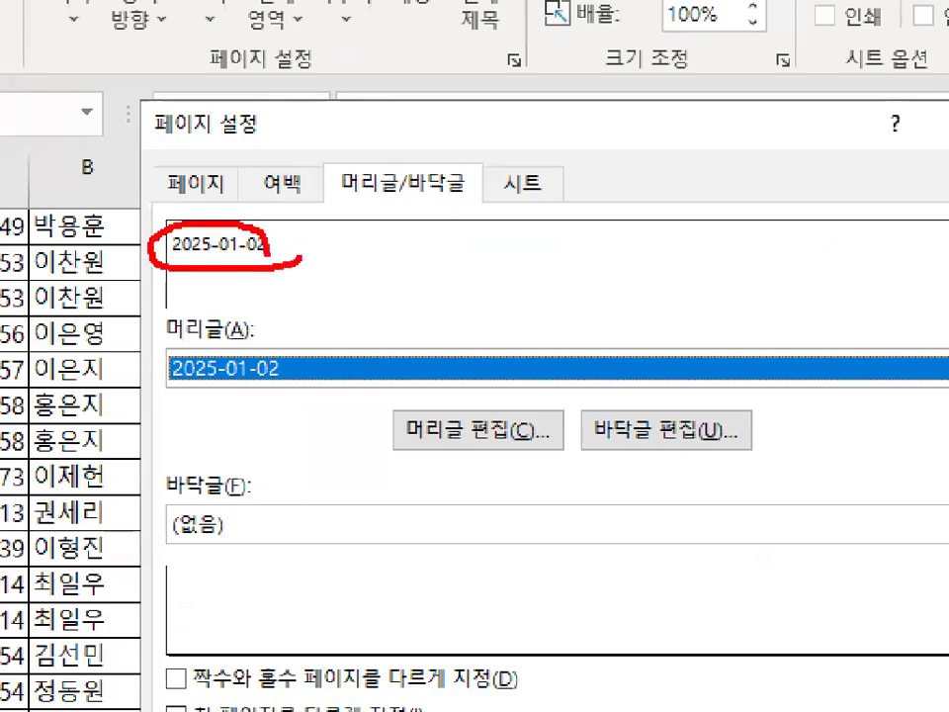
# Reopen the header editor and delete the date code from the left section.
pyautogui.press('Escape')
pyautogui.click(395, 357)
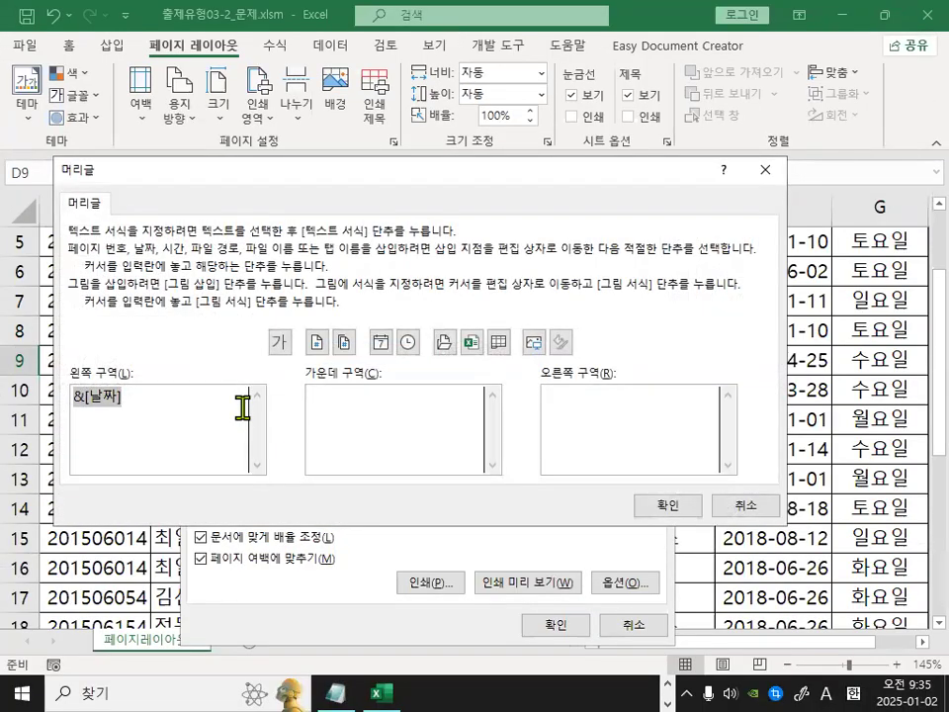
pyautogui.press('Delete')
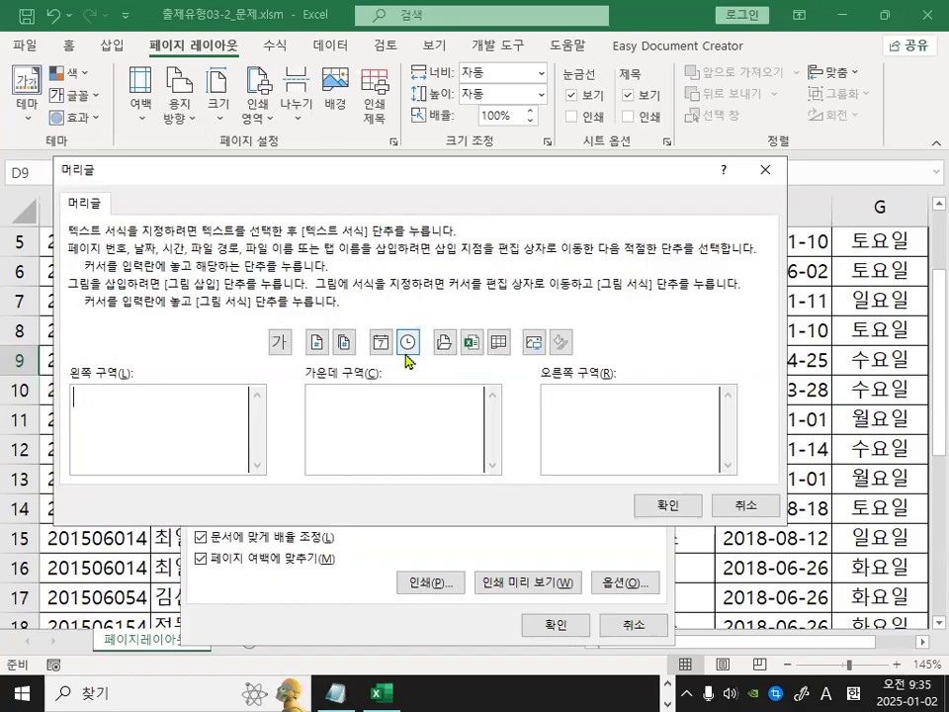
# Insert the time code into the left header section and confirm the header.
pyautogui.hotkey('ctrl', '1')
pyautogui.moveTo(451, 352)
pyautogui.mouseDown()
pyautogui.moveTo(386, 307)
pyautogui.moveTo(455, 336)
pyautogui.mouseUp()
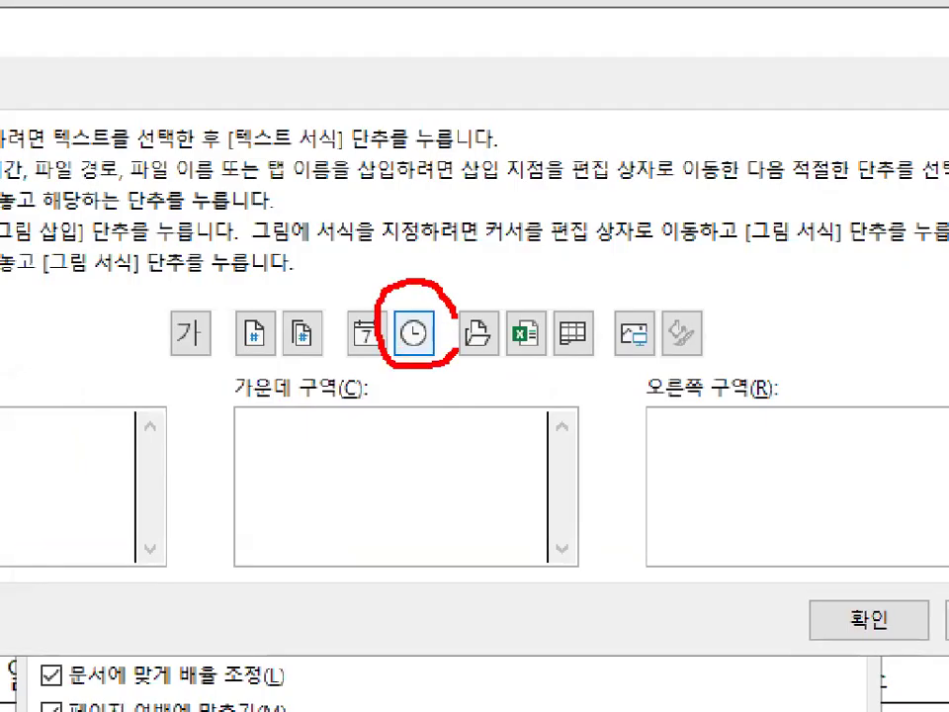
pyautogui.press('Escape')
pyautogui.click(408, 341)
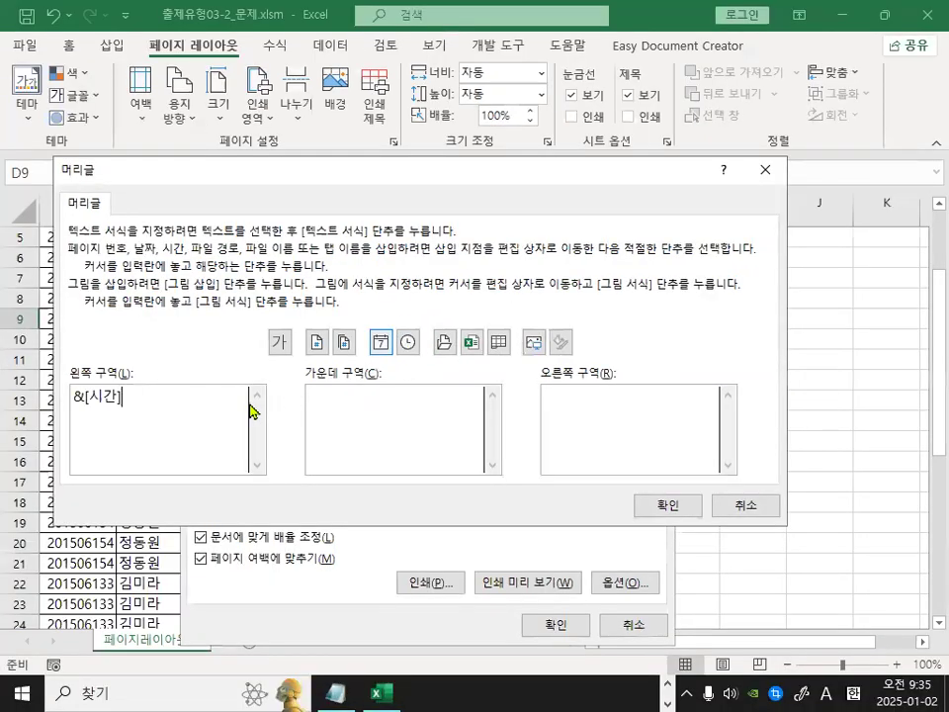
pyautogui.hotkey('ctrl', '1')
pyautogui.moveTo(71, 410); pyautogui.dragTo(133, 409)
pyautogui.press('Escape')
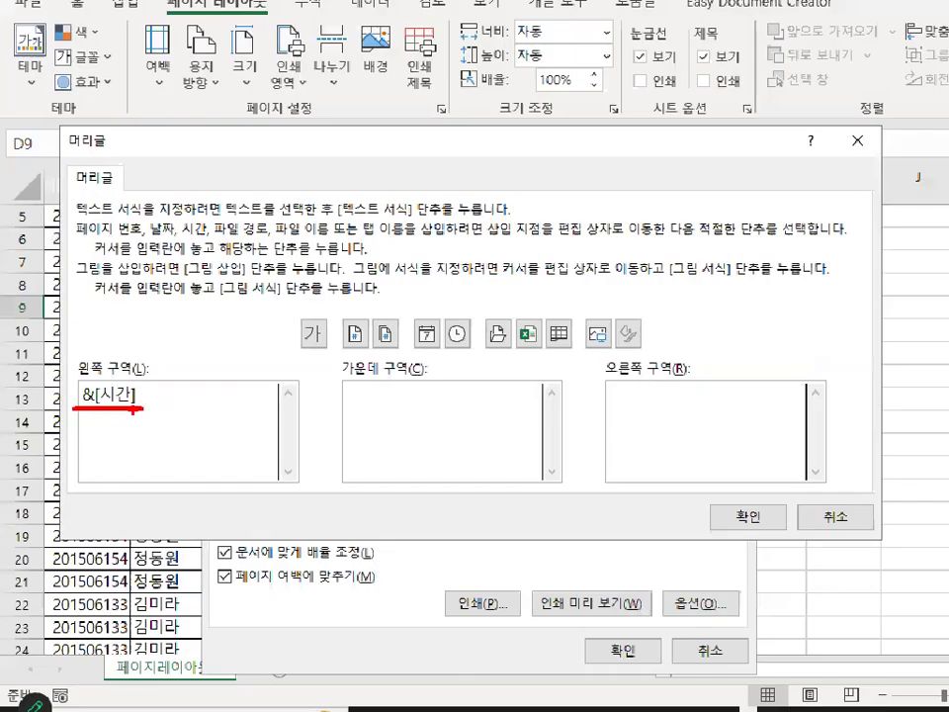
pyautogui.click(748, 516)
# Reopen the header editor and clear all contents of the left section.
pyautogui.hotkey('ctrl', '1')
pyautogui.moveTo(143, 220)
pyautogui.mouseDown()
pyautogui.moveTo(255, 259)
pyautogui.moveTo(148, 223)
pyautogui.mouseUp()
pyautogui.press('Escape')
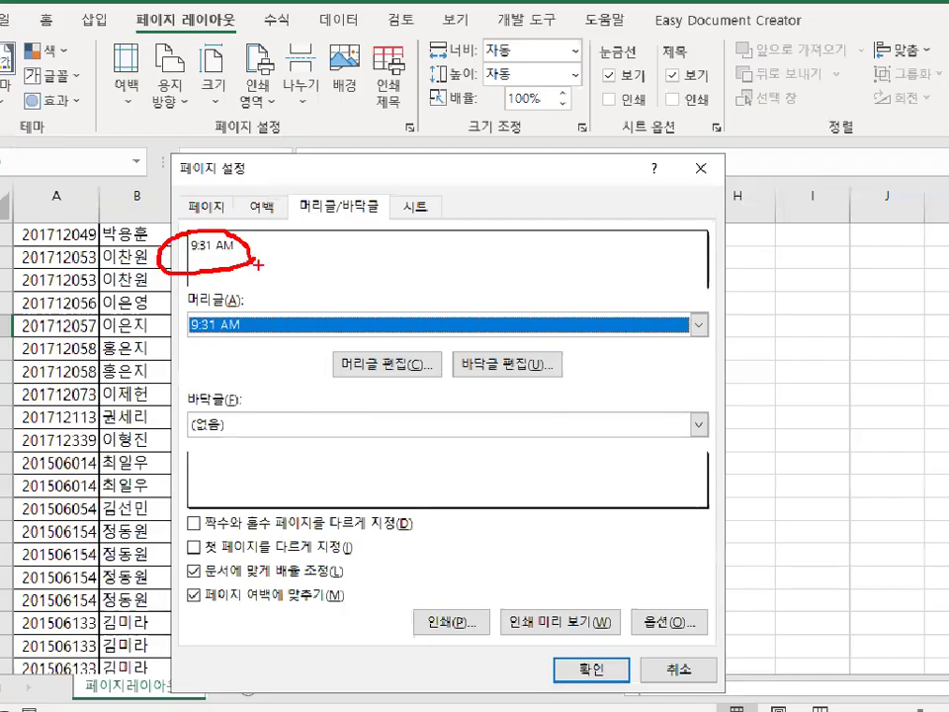
pyautogui.click(386, 359)
pyautogui.click(106, 396)
pyautogui.hotkey('ctrl', 'a')
pyautogui.press('Delete')
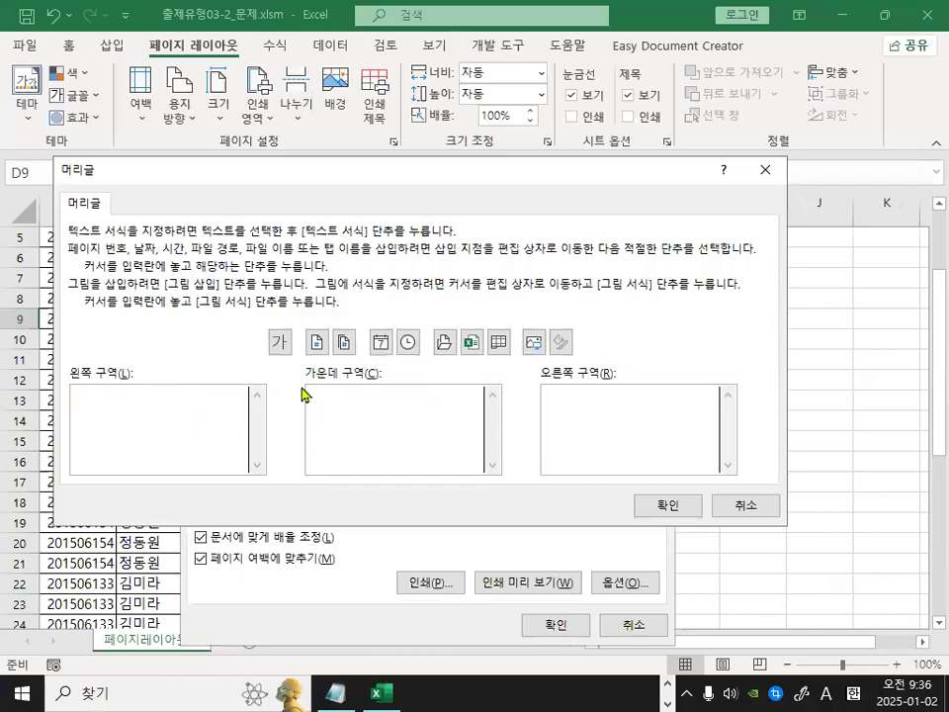
# Insert the file path code into the left header section and confirm the header.
pyautogui.click(445, 344)
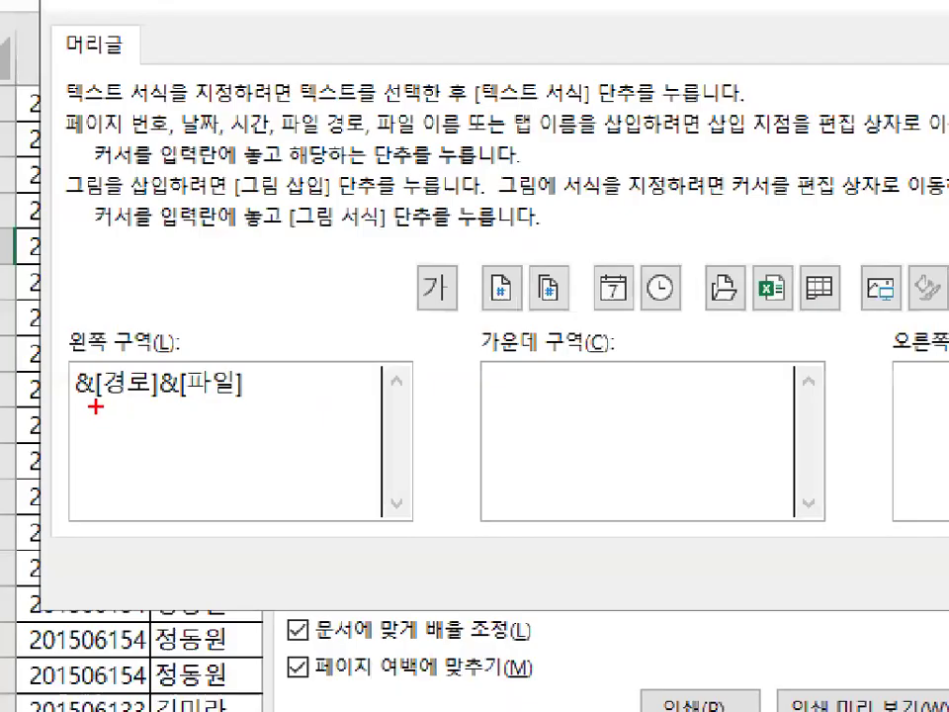
pyautogui.moveTo(80, 405); pyautogui.dragTo(262, 418)
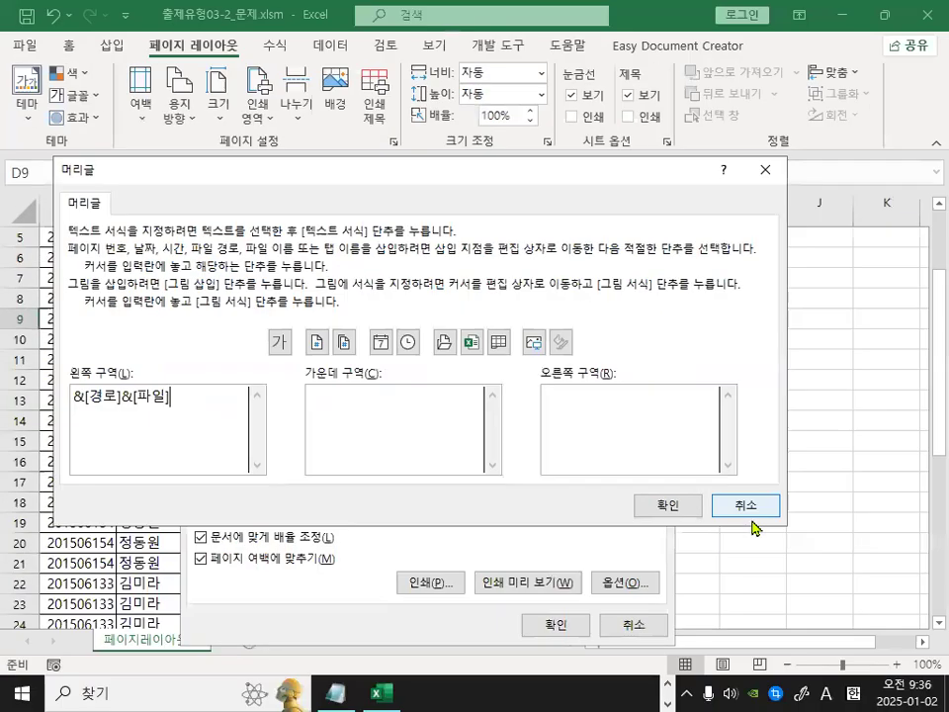
pyautogui.click(680, 502)
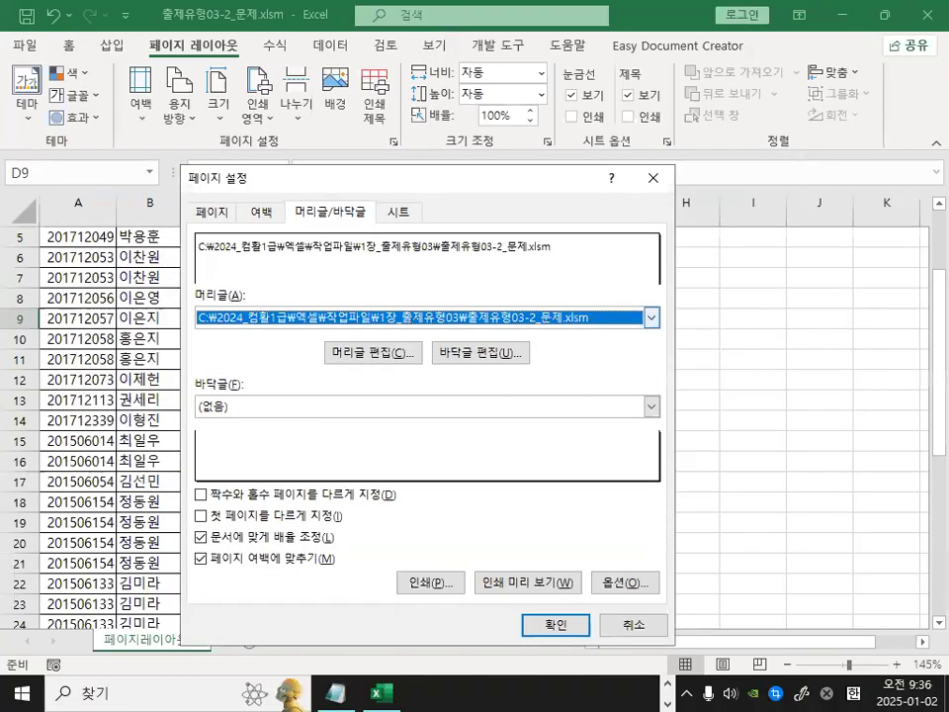
pyautogui.moveTo(199, 265); pyautogui.dragTo(576, 263)
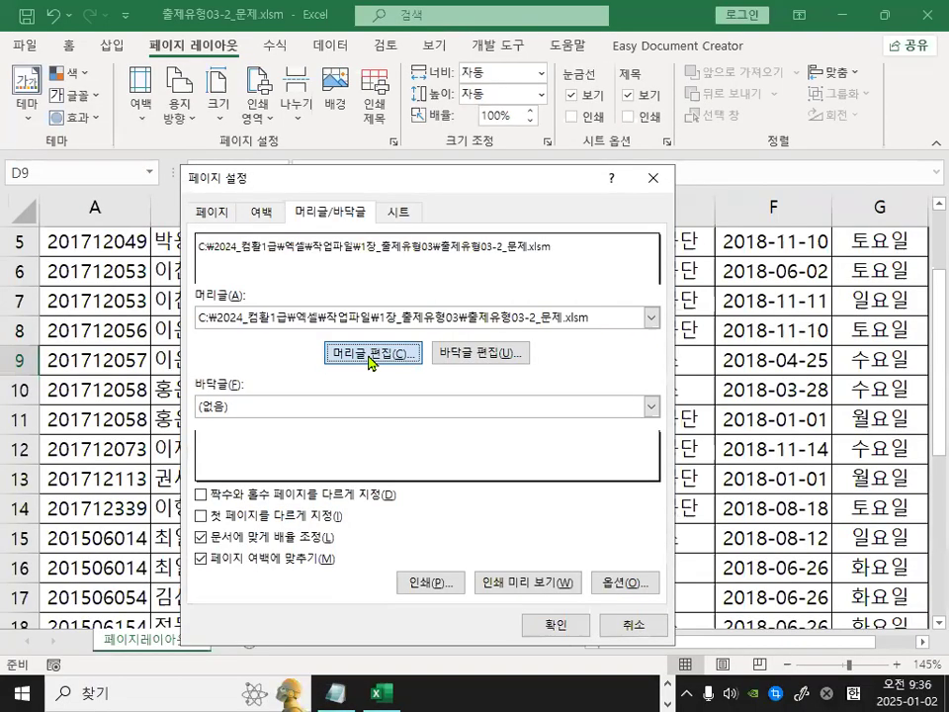
# Replace the left section's contents with the file name code and confirm the header.
pyautogui.click(363, 400)
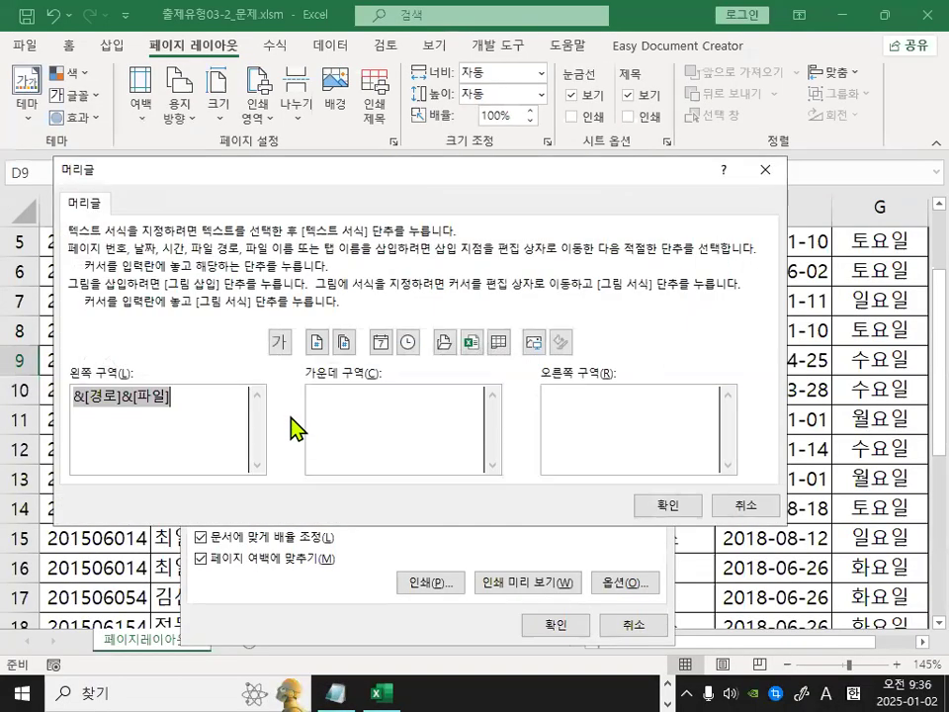
pyautogui.press('Delete')
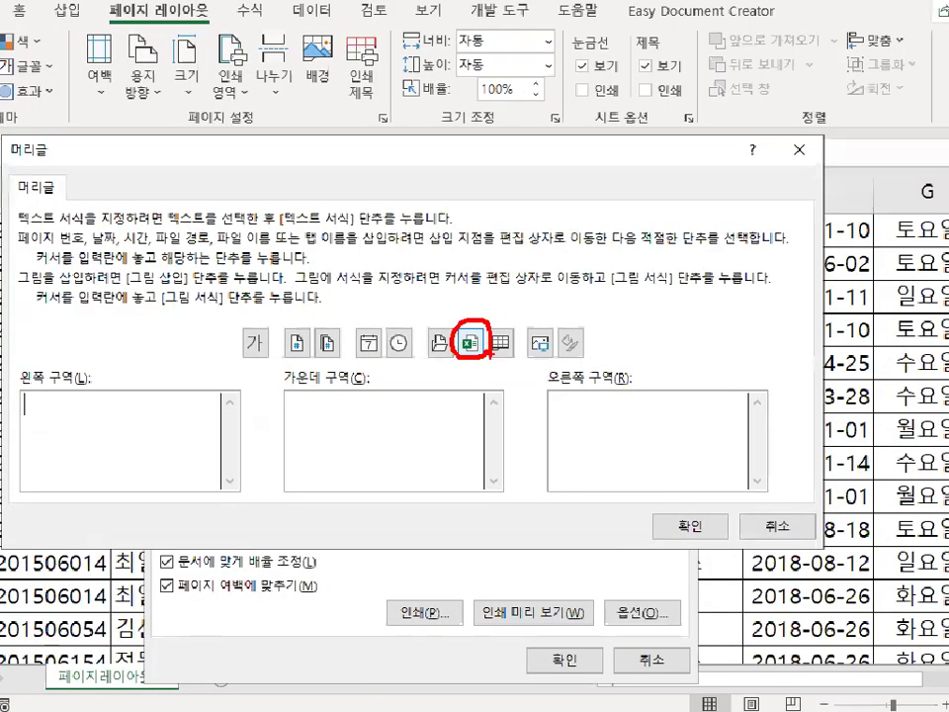
pyautogui.click(468, 348)
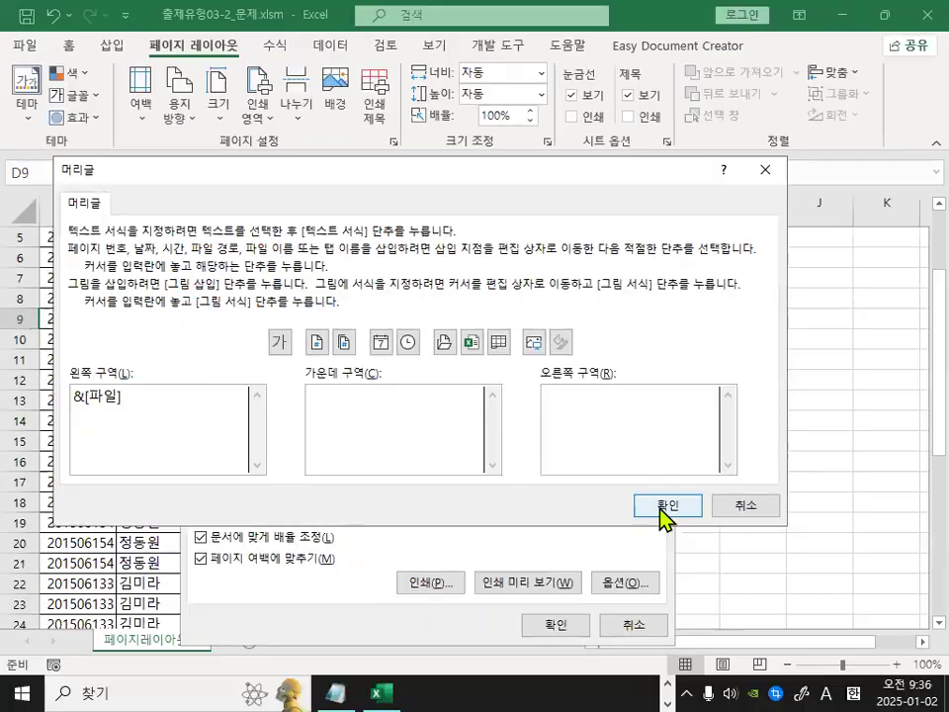
pyautogui.click(668, 505)
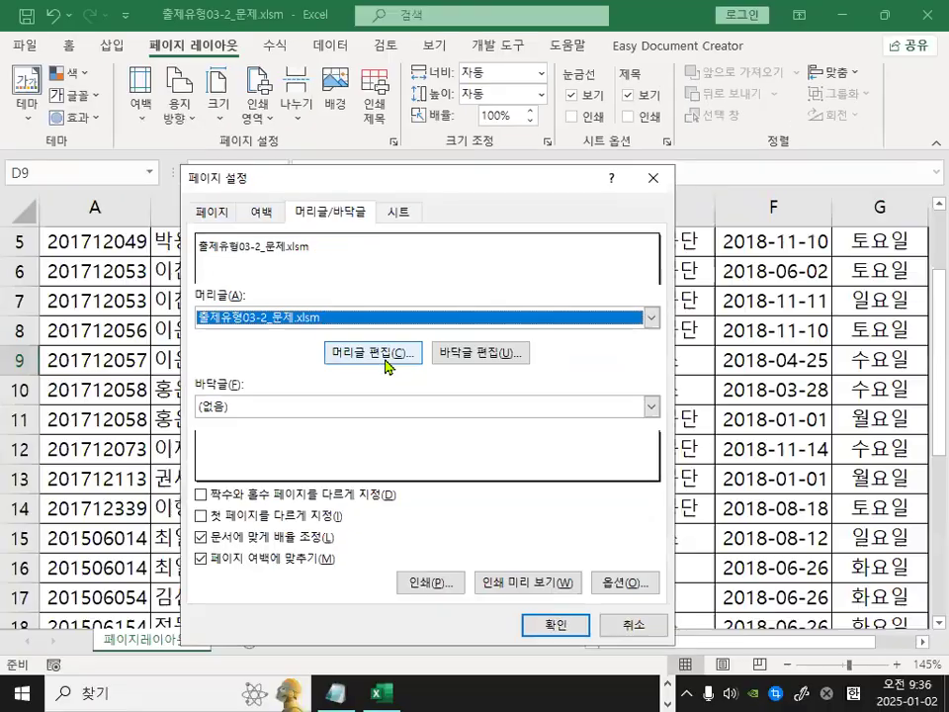
# Replace the left section's contents with the sheet name code and confirm the header.
pyautogui.click(435, 415)
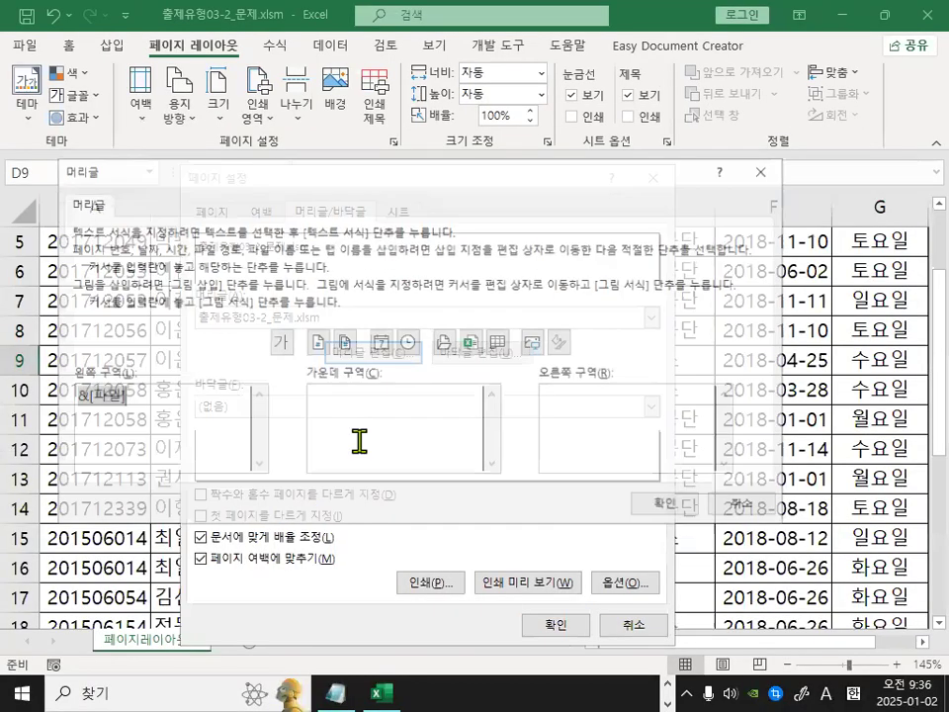
pyautogui.press('Delete')
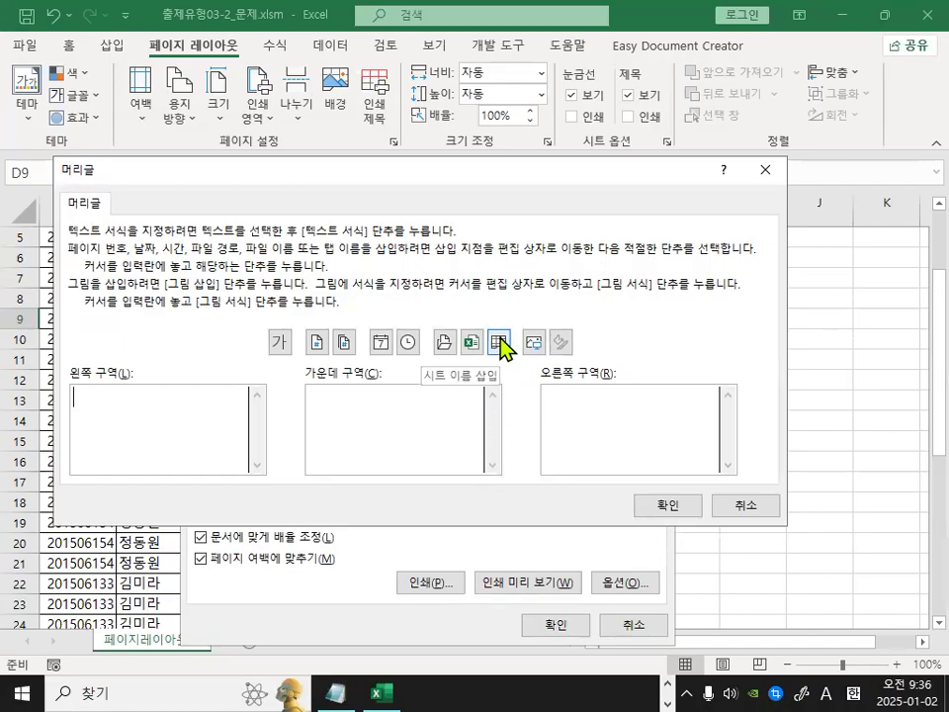
pyautogui.click(501, 346)
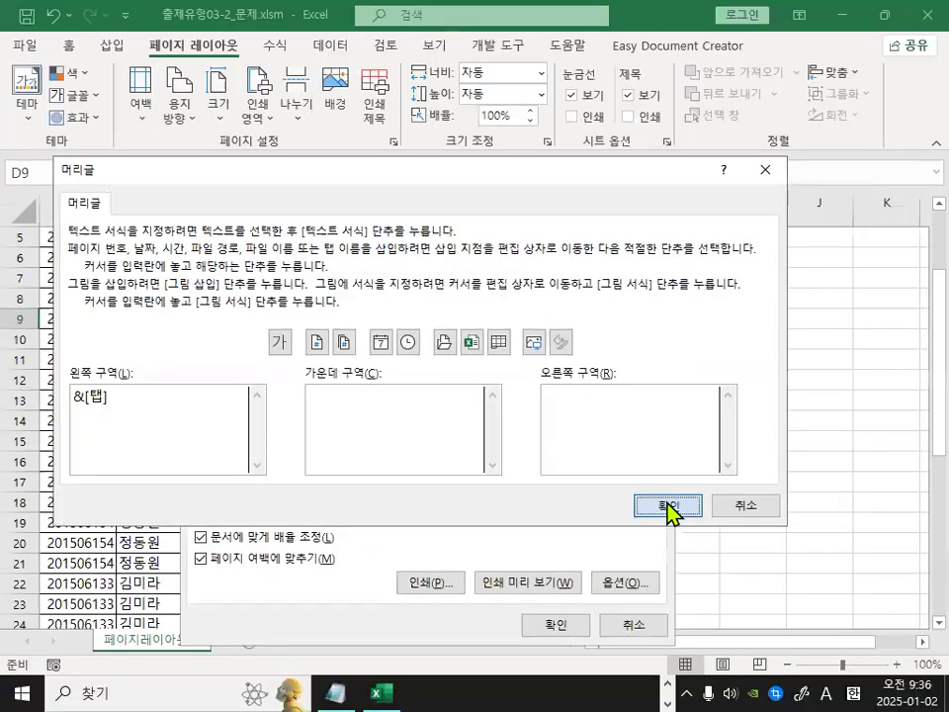
pyautogui.click(670, 507)
pyautogui.moveTo(311, 258)
pyautogui.mouseDown()
pyautogui.moveTo(246, 270)
pyautogui.moveTo(145, 227)
pyautogui.moveTo(303, 253)
pyautogui.mouseUp()
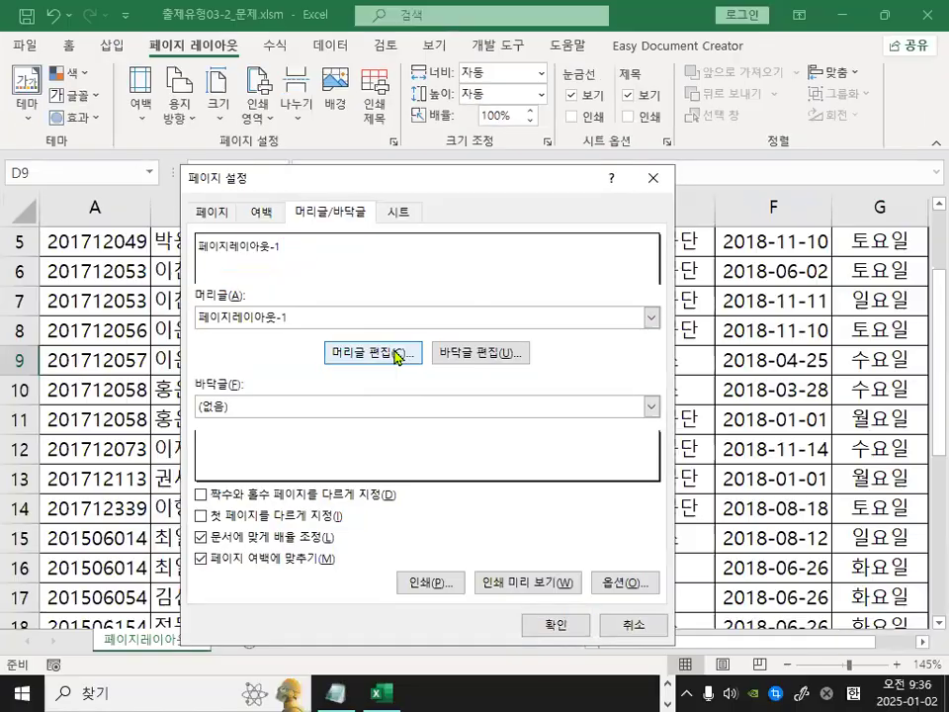
# Clear the header and insert the picture 캡처.JPG from the Pictures folder into the right section, then confirm.
pyautogui.click(453, 427)
pyautogui.press('Delete')
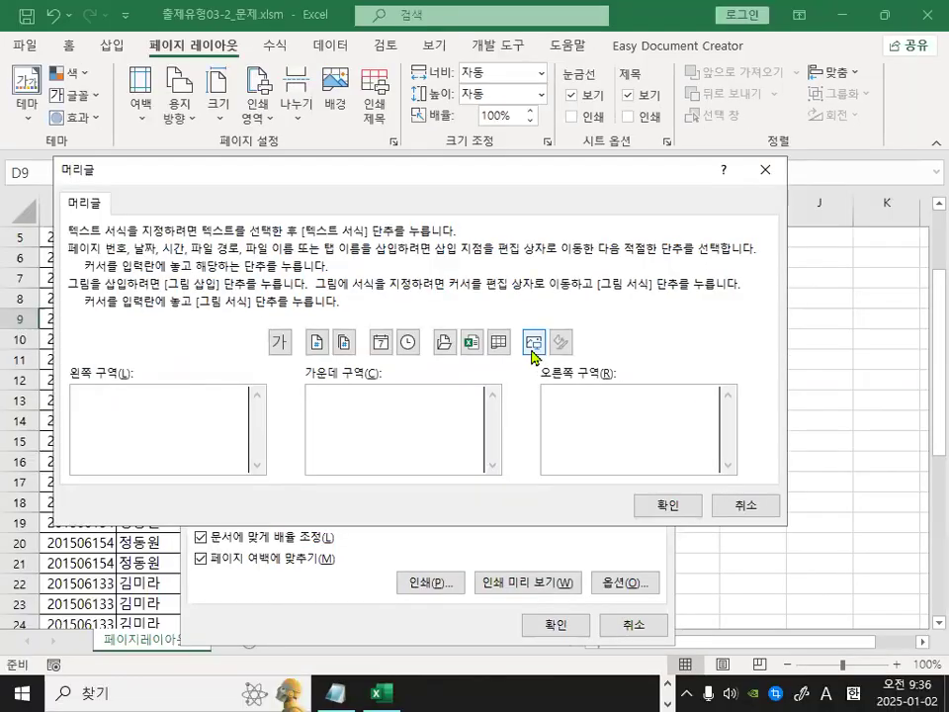
pyautogui.click(429, 296)
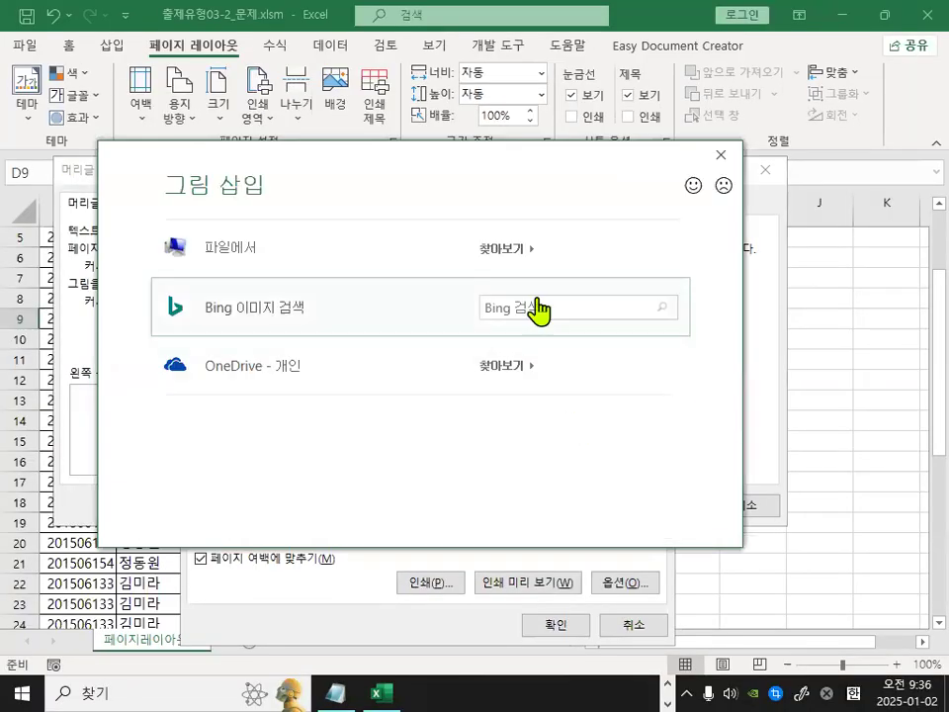
pyautogui.click(511, 259)
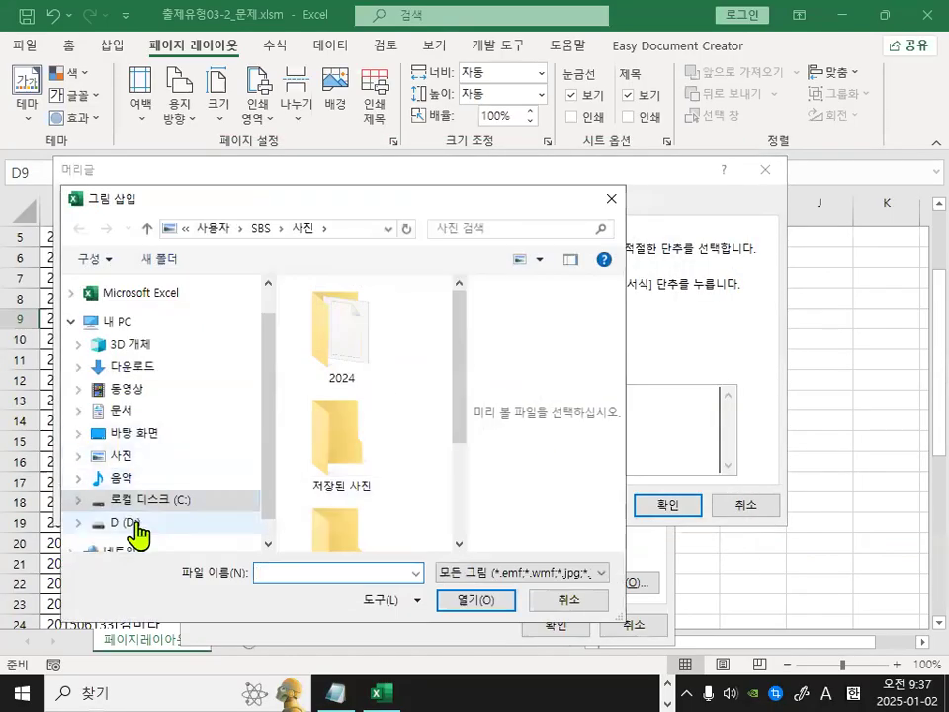
pyautogui.click(125, 459)
pyautogui.moveTo(459, 424)
pyautogui.mouseDown()
pyautogui.moveTo(456, 545)
pyautogui.moveTo(425, 530)
pyautogui.mouseUp()
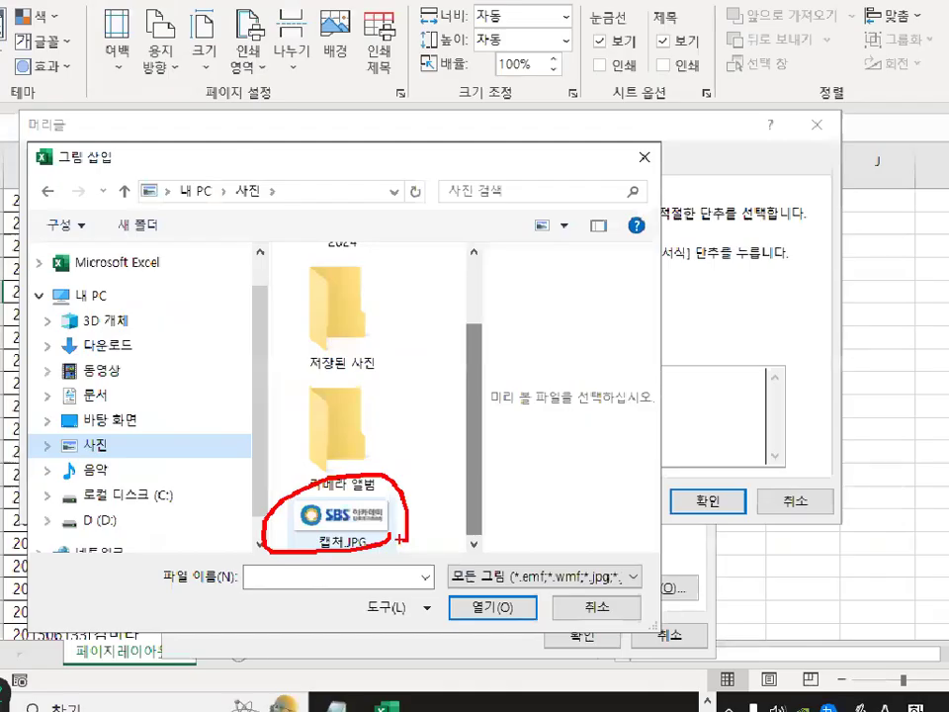
pyautogui.click(335, 518)
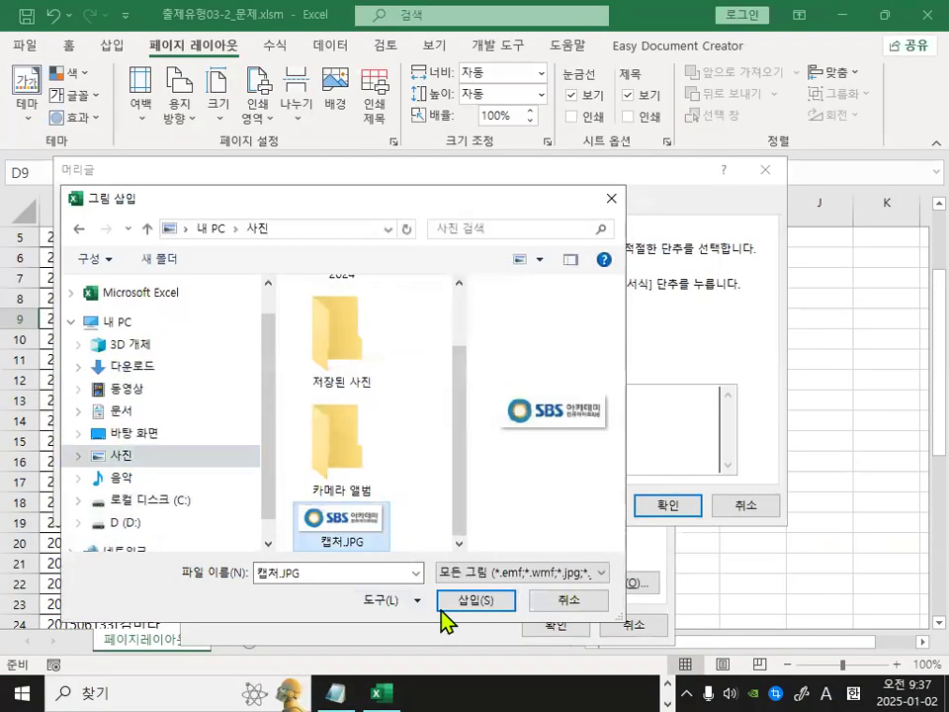
pyautogui.click(466, 599)
pyautogui.moveTo(733, 396)
pyautogui.mouseDown()
pyautogui.moveTo(698, 409)
pyautogui.moveTo(744, 393)
pyautogui.mouseUp()
pyautogui.click(619, 593)
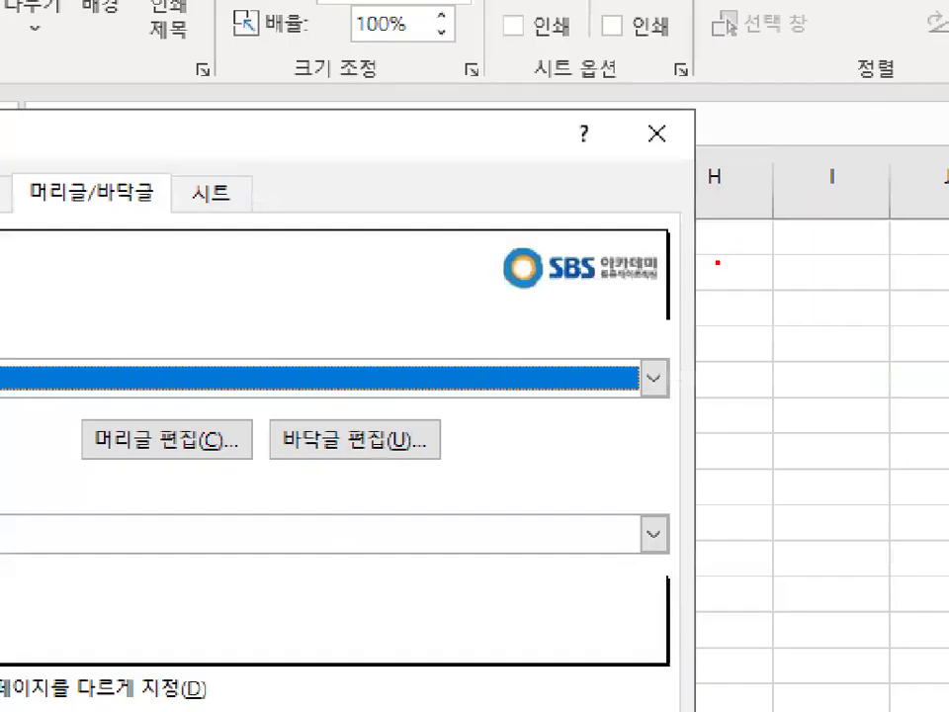
# Reopen the header editor and set the header picture's height to 1 cm in Format Picture, then confirm.
pyautogui.moveTo(688, 252); pyautogui.dragTo(690, 265)
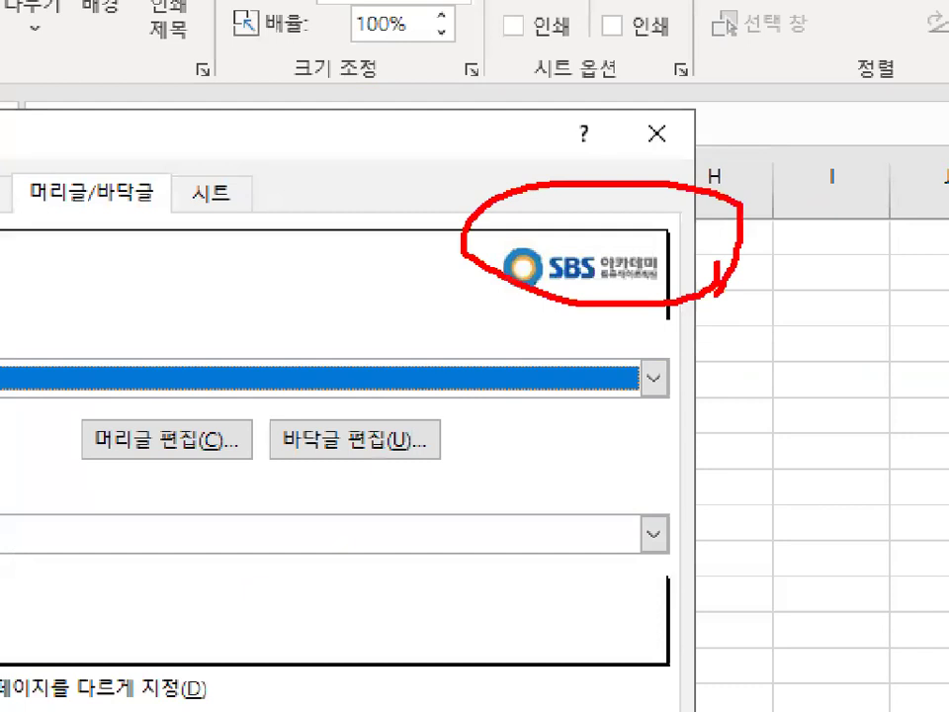
pyautogui.moveTo(607, 227); pyautogui.dragTo(697, 151)
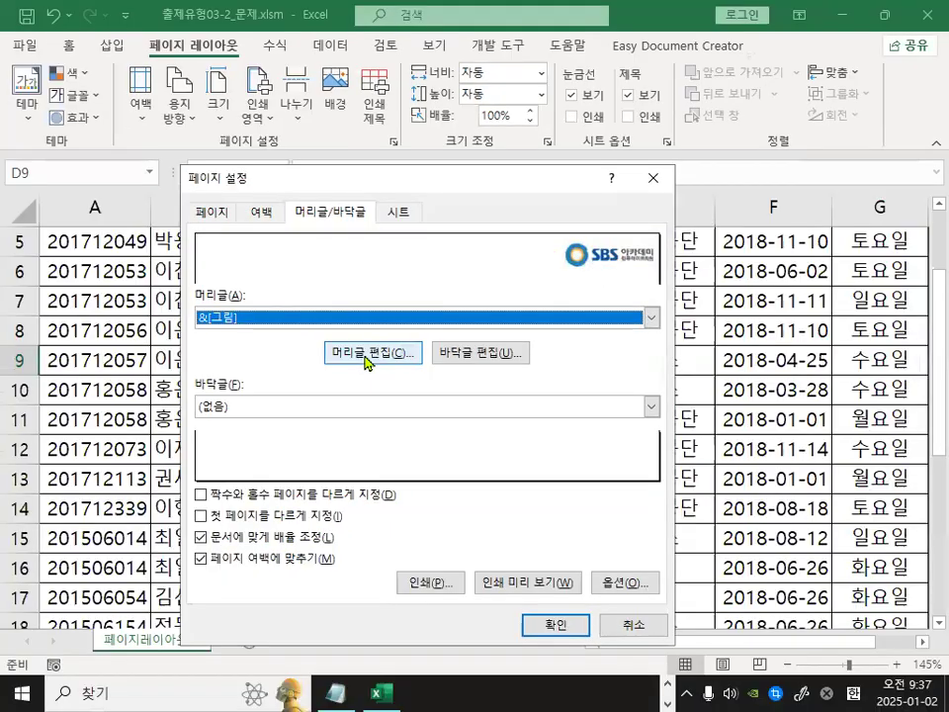
pyautogui.click(167, 439)
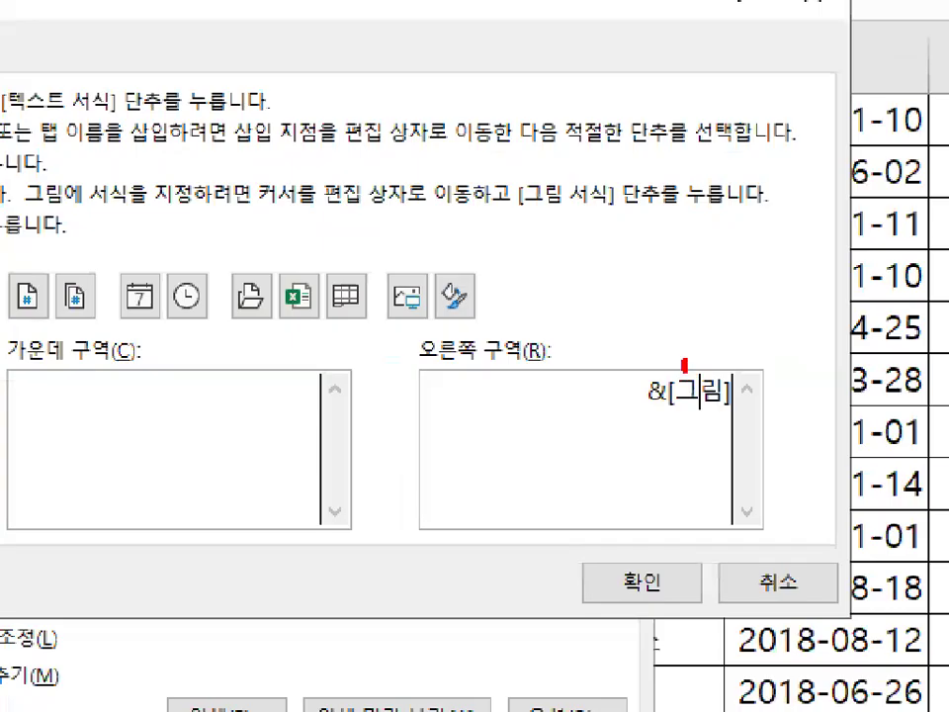
pyautogui.moveTo(690, 391); pyautogui.dragTo(721, 365)
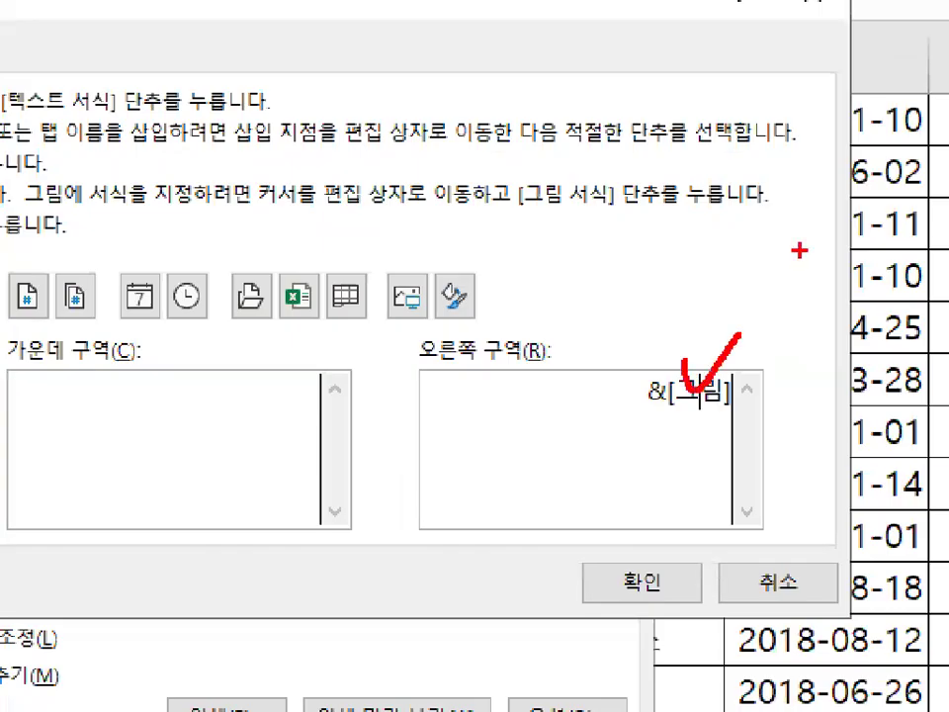
pyautogui.moveTo(485, 322); pyautogui.dragTo(482, 267)
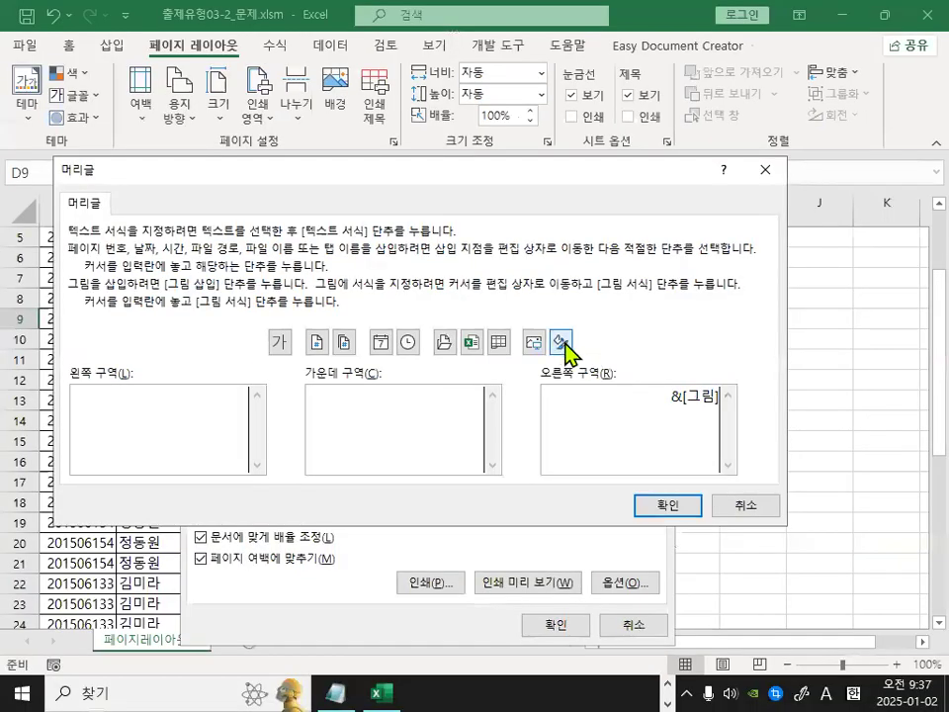
pyautogui.click(452, 295)
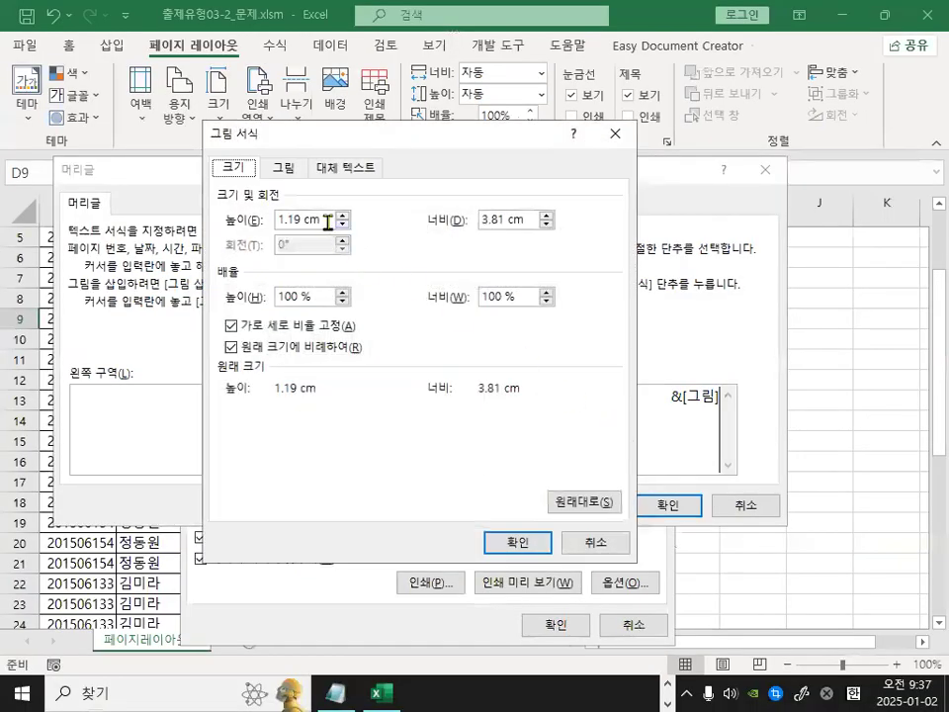
pyautogui.moveTo(326, 221); pyautogui.dragTo(148, 219)
pyautogui.write('1')
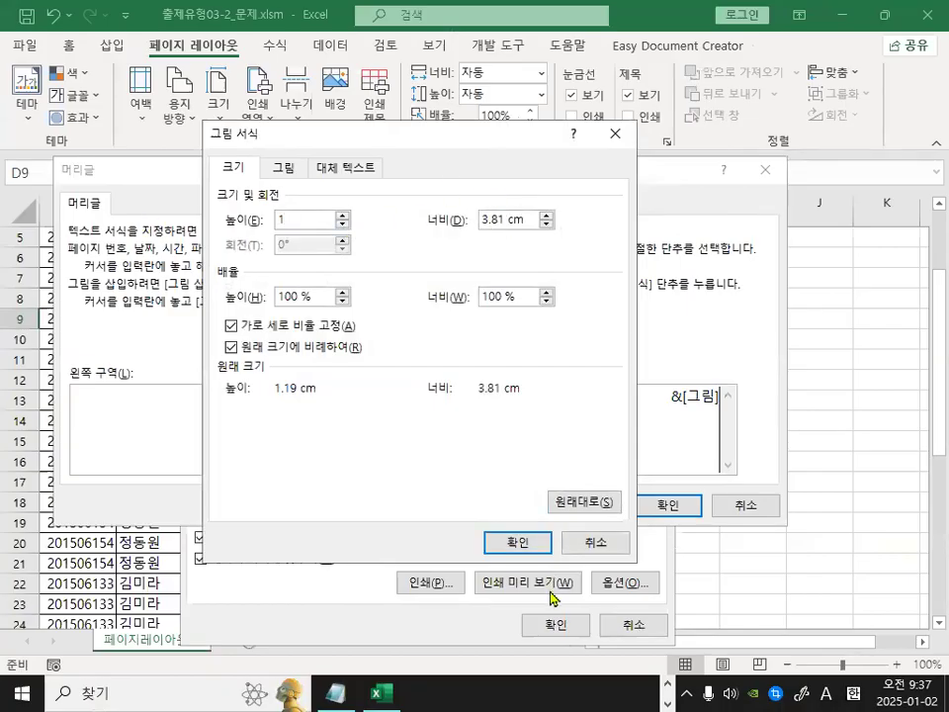
pyautogui.click(515, 541)
pyautogui.click(668, 505)
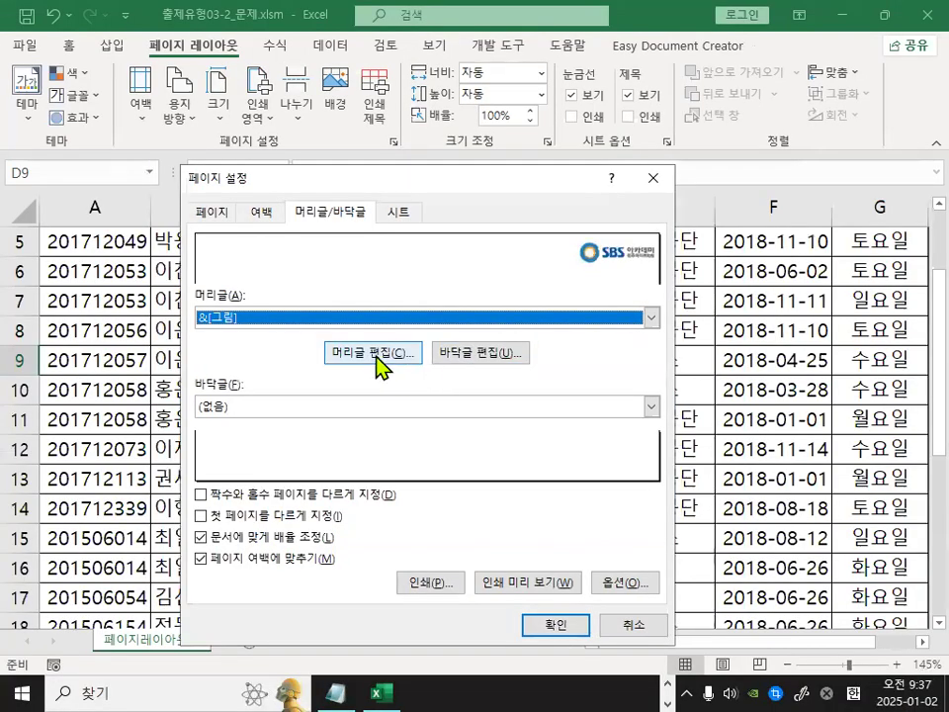
# Reopen the header editor, delete the picture code from the right section, and confirm the empty header.
pyautogui.click(185, 432)
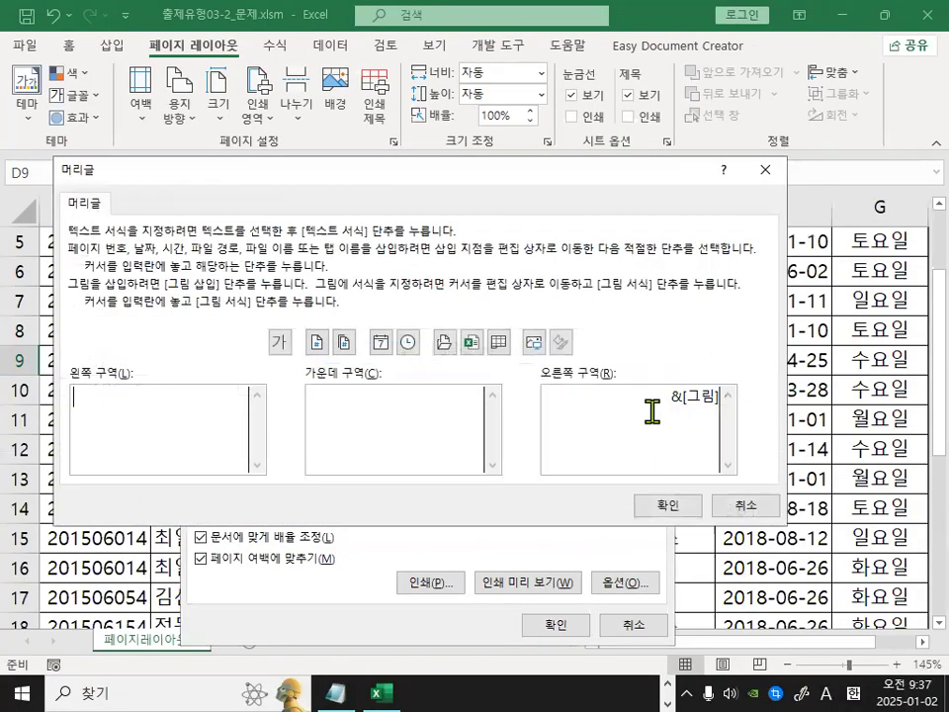
pyautogui.moveTo(645, 396); pyautogui.dragTo(757, 399)
pyautogui.press('Delete')
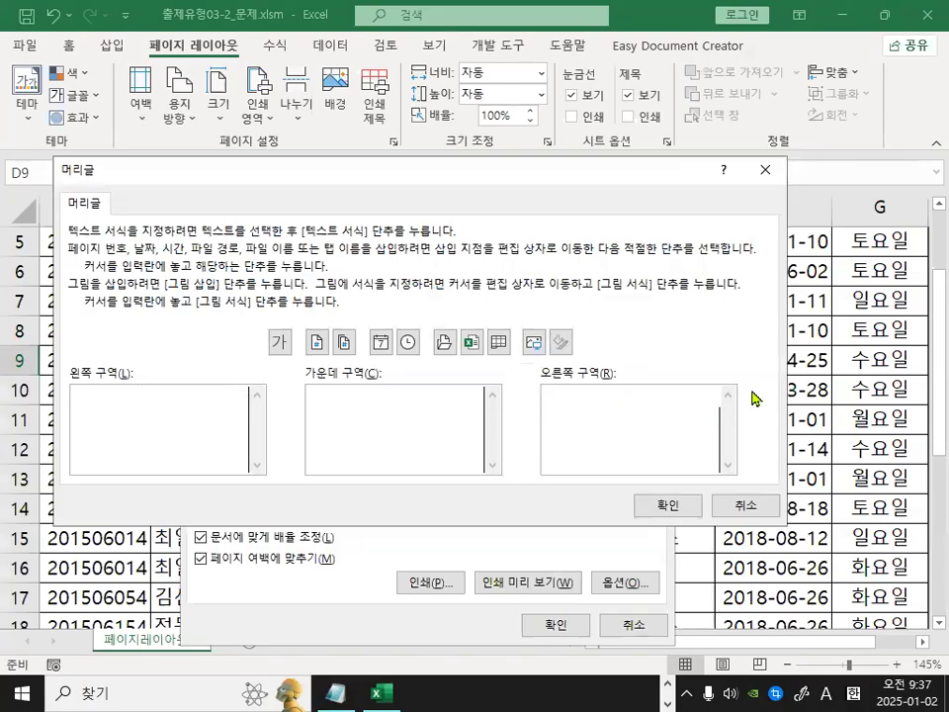
pyautogui.moveTo(91, 373); pyautogui.dragTo(176, 336)
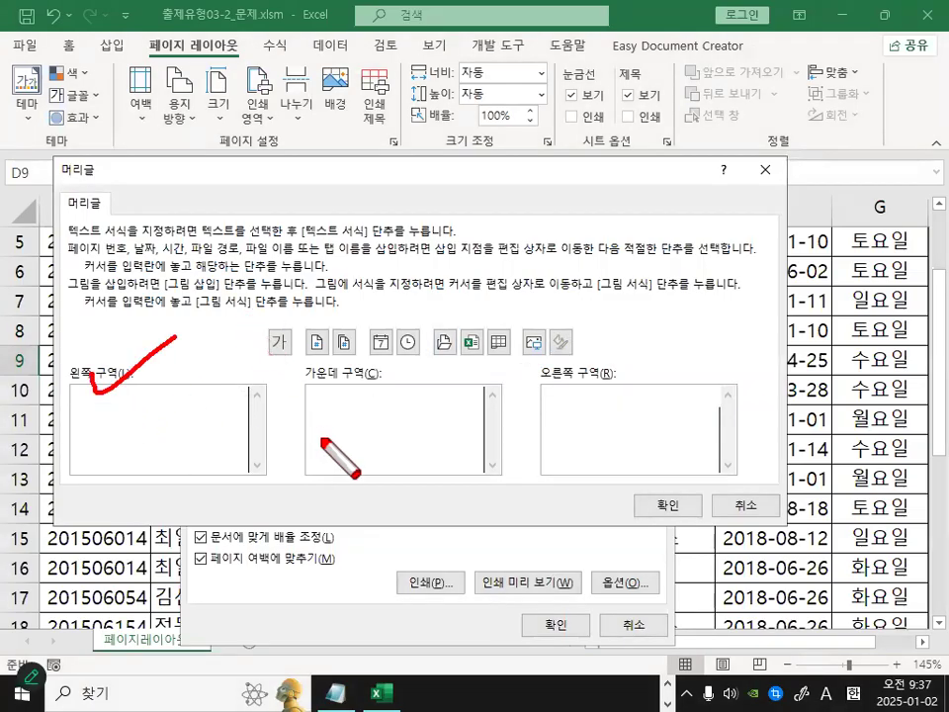
pyautogui.moveTo(341, 374); pyautogui.dragTo(395, 345)
pyautogui.moveTo(610, 376); pyautogui.dragTo(665, 348)
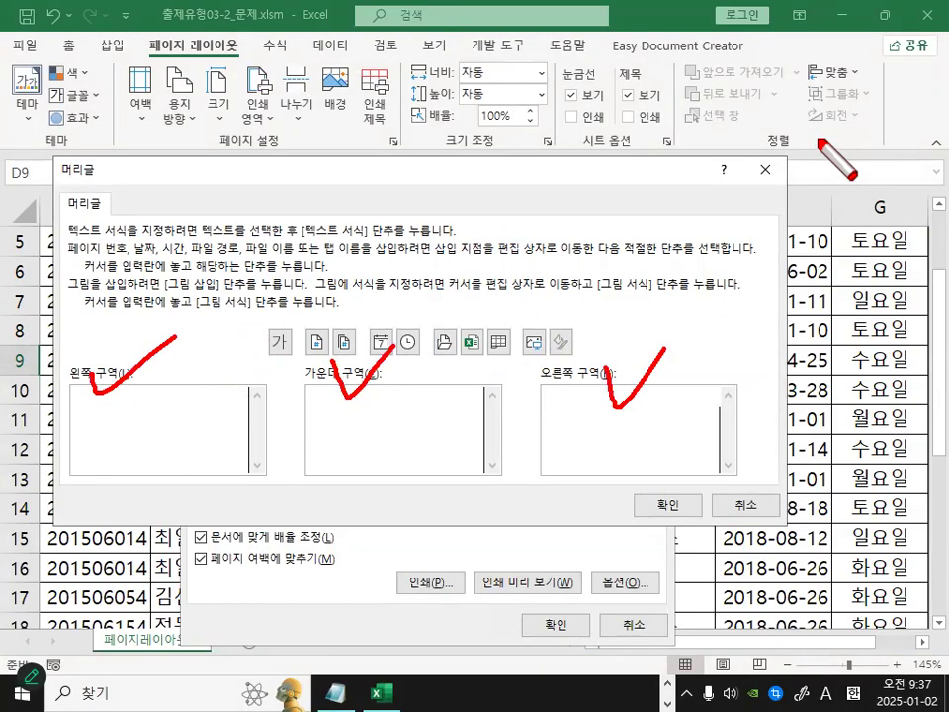
pyautogui.moveTo(535, 288)
pyautogui.mouseDown()
pyautogui.moveTo(514, 341)
pyautogui.moveTo(247, 341)
pyautogui.moveTo(454, 364)
pyautogui.moveTo(624, 401)
pyautogui.mouseUp()
pyautogui.press('Escape')
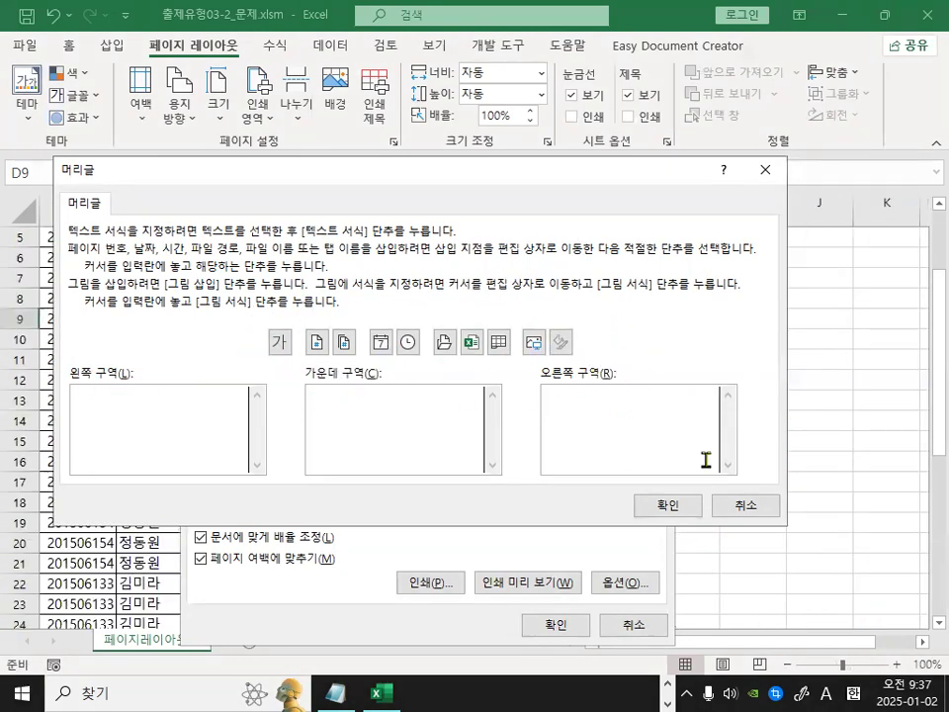
pyautogui.click(641, 506)
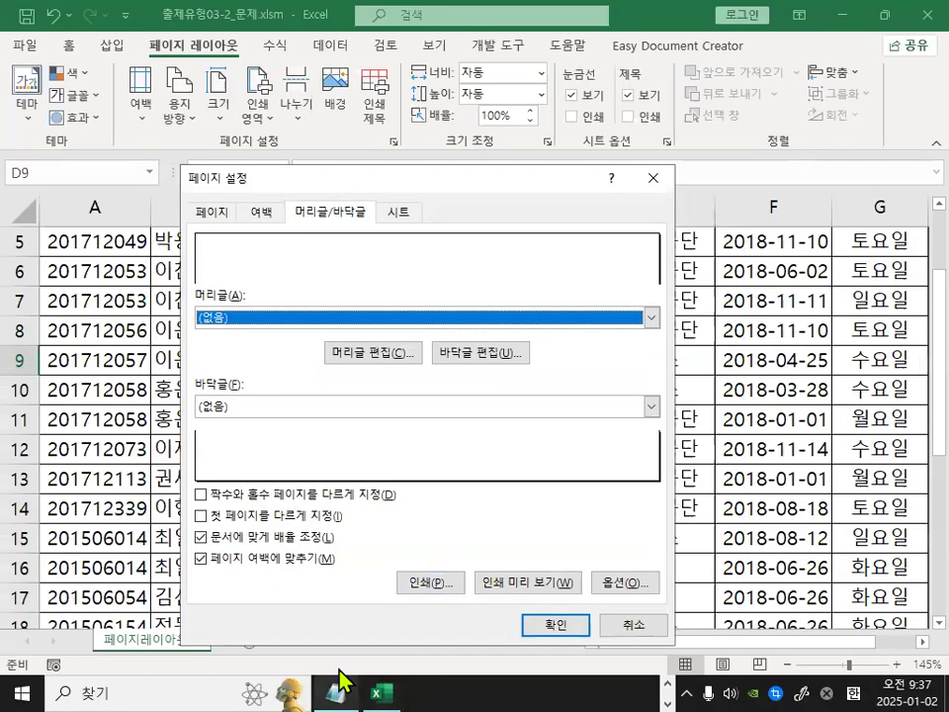
# Switch to the notepad lesson notes, review the exam example on odd/even page footers, and add blank lines beneath it.
pyautogui.click(339, 691)
pyautogui.scroll(-2, 237, 585)
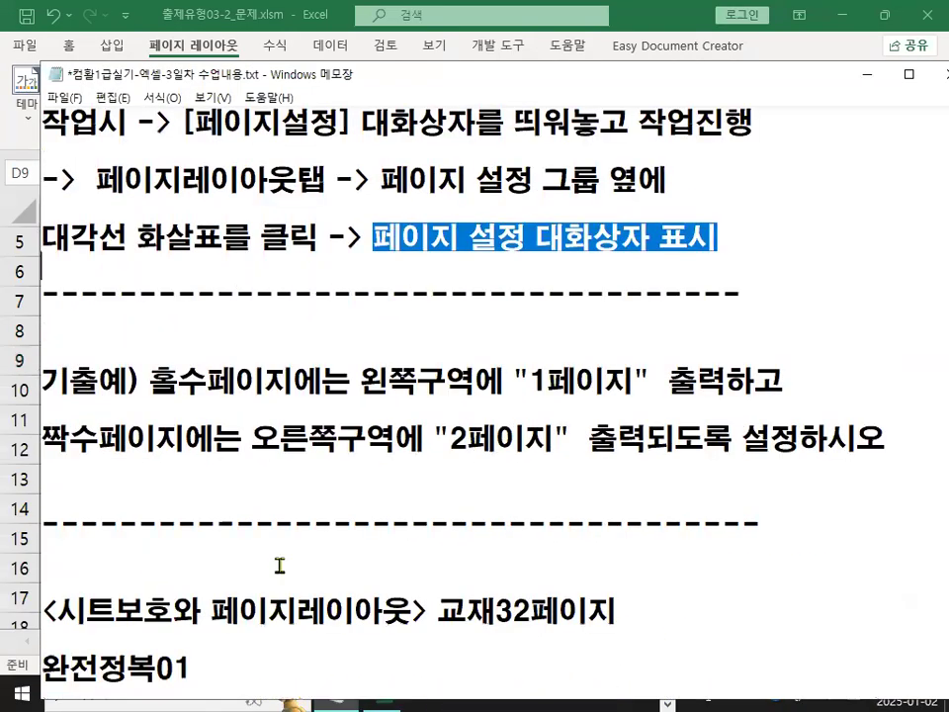
pyautogui.moveTo(149, 382); pyautogui.dragTo(780, 394)
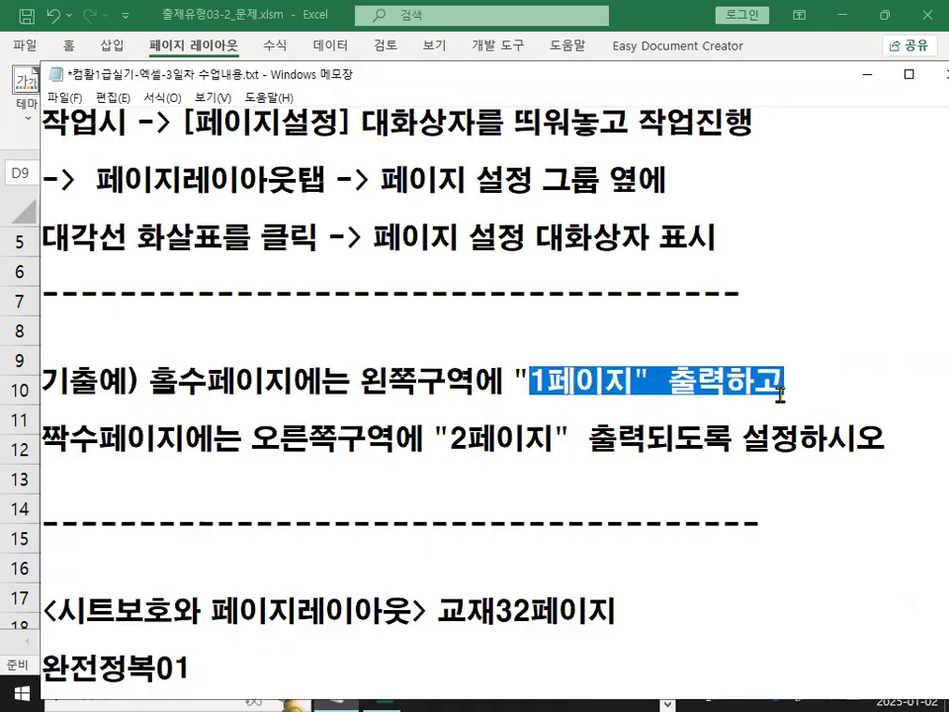
pyautogui.moveTo(44, 438); pyautogui.dragTo(522, 438)
pyautogui.moveTo(591, 437); pyautogui.dragTo(880, 447)
pyautogui.click(922, 439)
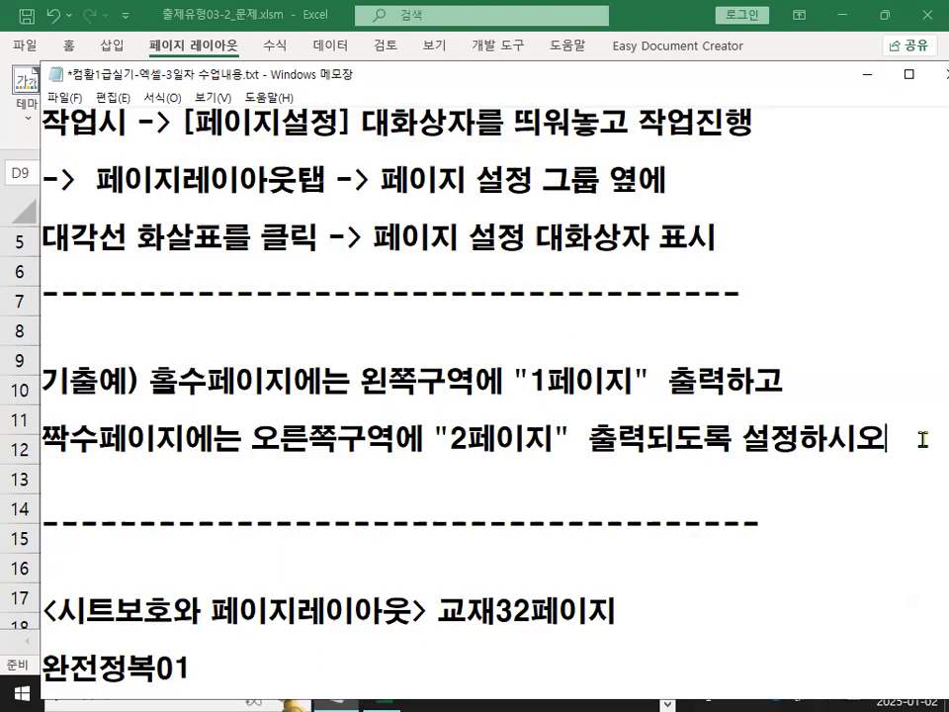
pyautogui.press('Return')
pyautogui.press('Return')
pyautogui.press('Return')
pyautogui.press('Return')
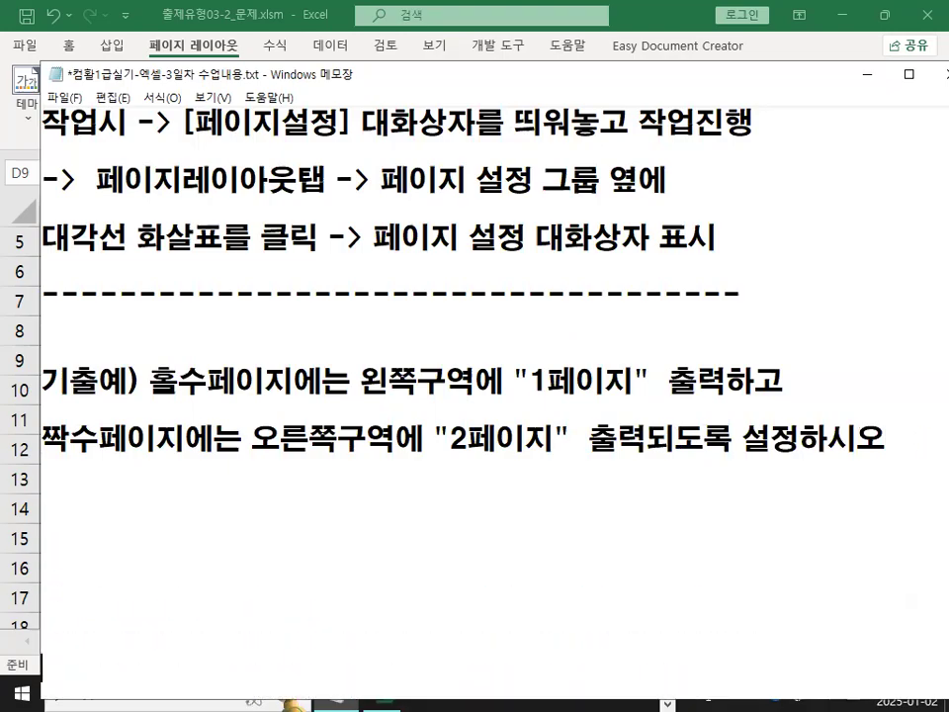
# Scroll the notes to study the odd and even page footer example, then return to the Page Setup dialog.
pyautogui.scroll(-1, 593, 429)
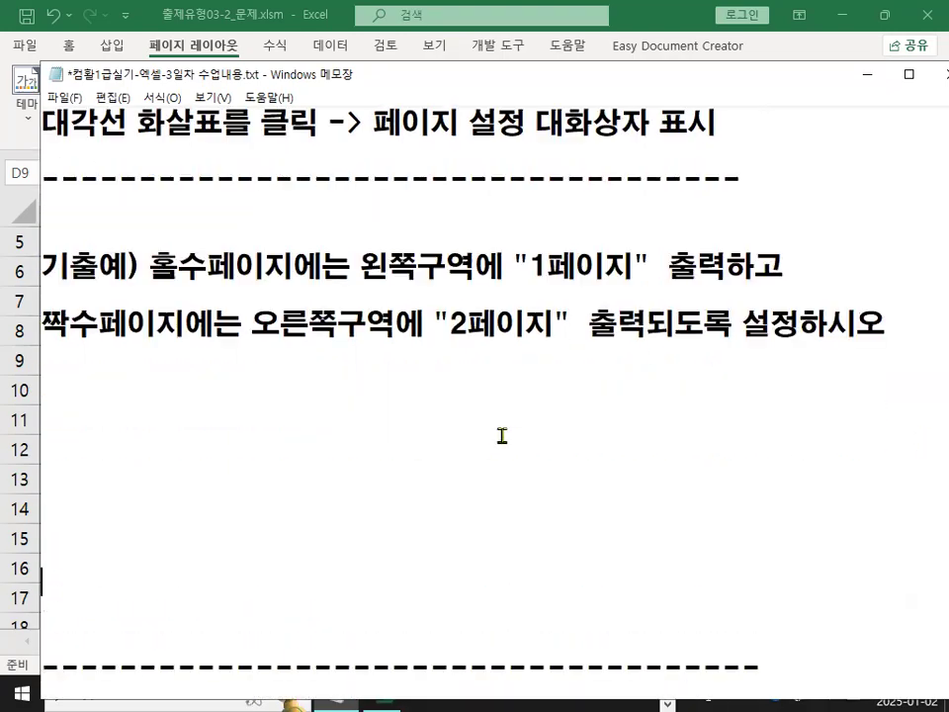
pyautogui.rightClick(333, 417)
pyautogui.moveTo(391, 463)
pyautogui.click(513, 513)
pyautogui.moveTo(218, 378); pyautogui.dragTo(616, 630)
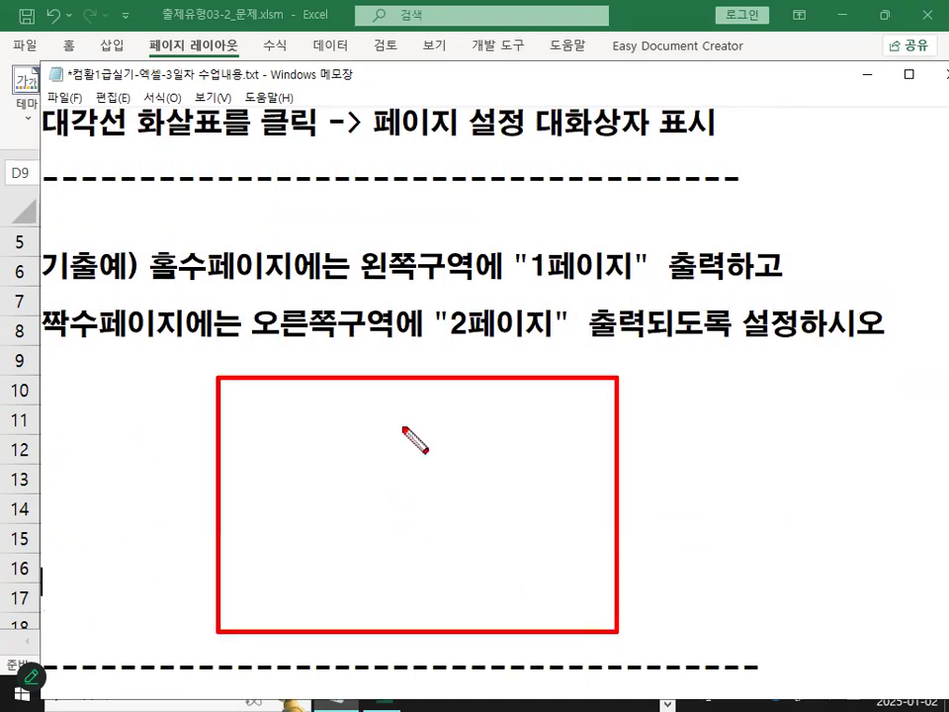
pyautogui.rightClick(373, 513)
pyautogui.moveTo(431, 568)
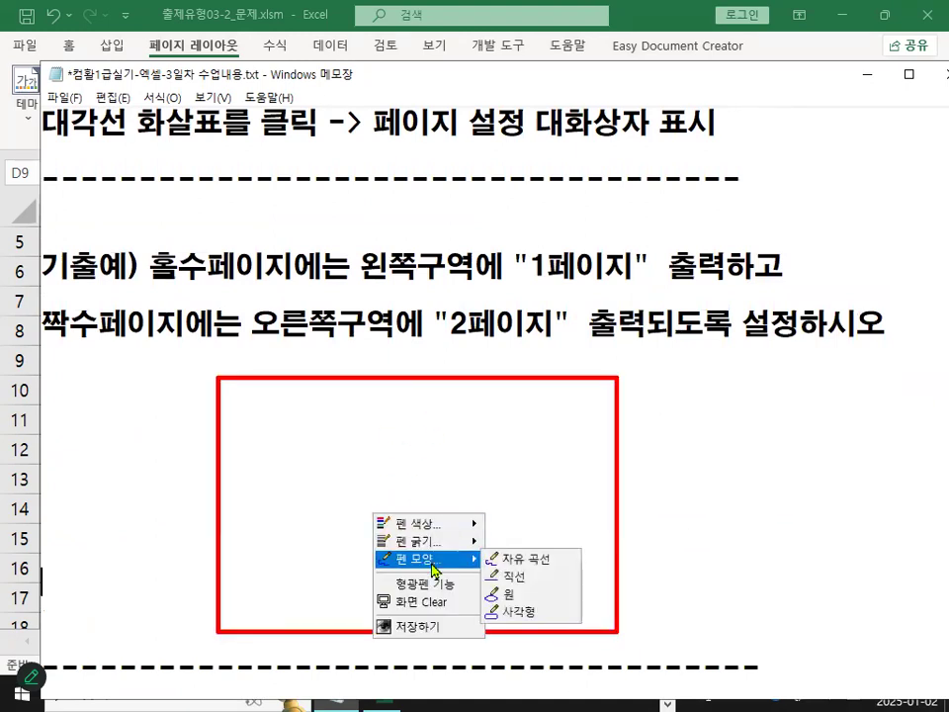
pyautogui.click(523, 558)
pyautogui.moveTo(409, 379); pyautogui.dragTo(410, 629)
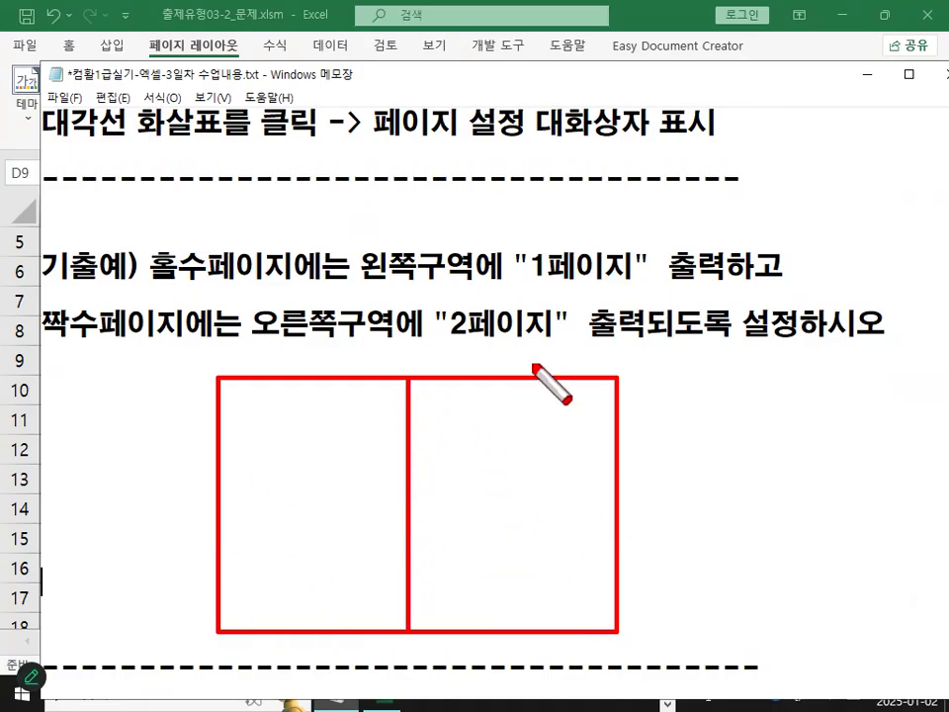
pyautogui.moveTo(230, 599)
pyautogui.mouseDown()
pyautogui.moveTo(232, 612)
pyautogui.moveTo(291, 621)
pyautogui.mouseUp()
pyautogui.moveTo(593, 602); pyautogui.dragTo(615, 621)
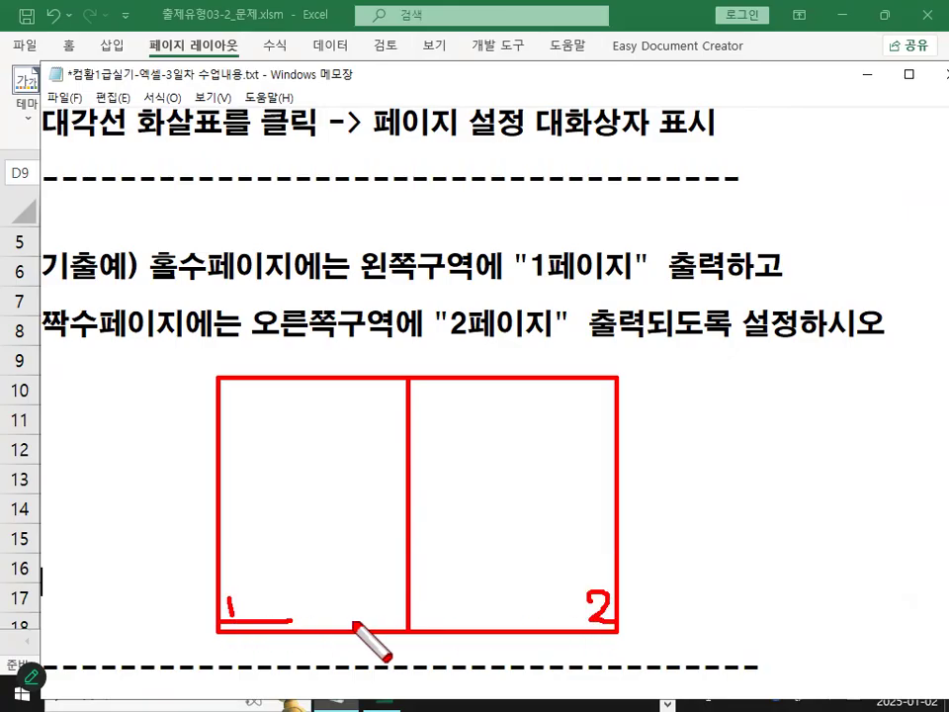
pyautogui.moveTo(259, 615); pyautogui.dragTo(255, 622)
pyautogui.moveTo(648, 622); pyautogui.dragTo(652, 621)
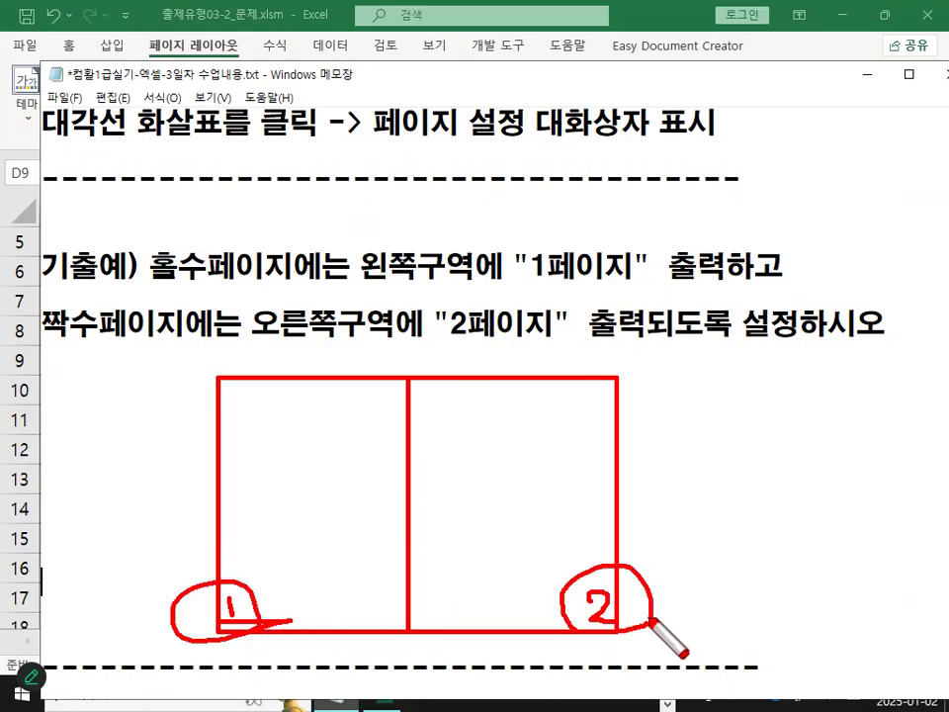
pyautogui.press('Escape')
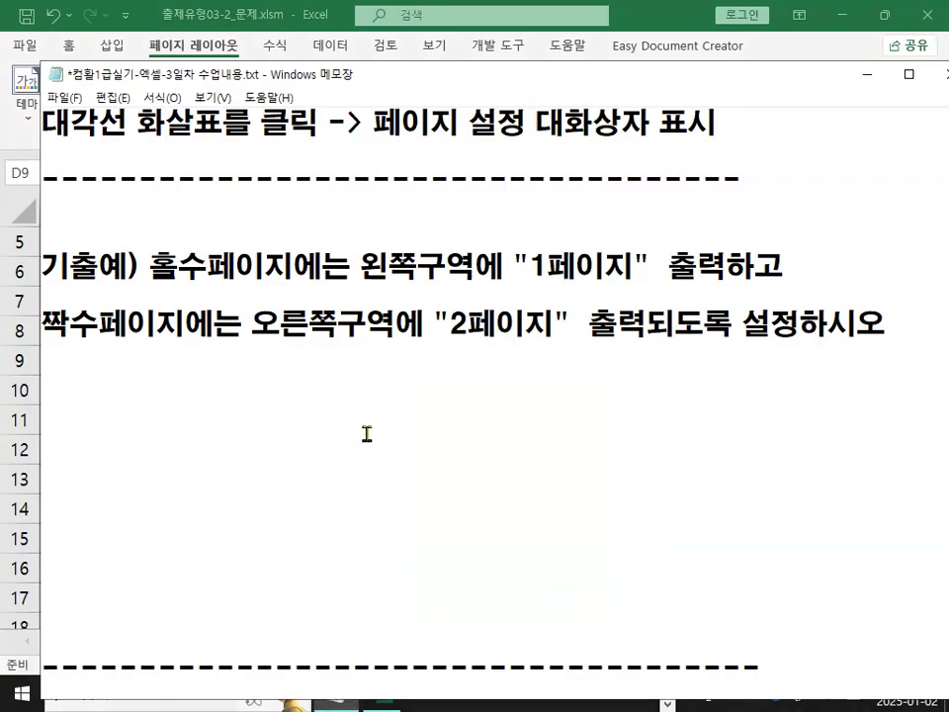
pyautogui.click(865, 74)
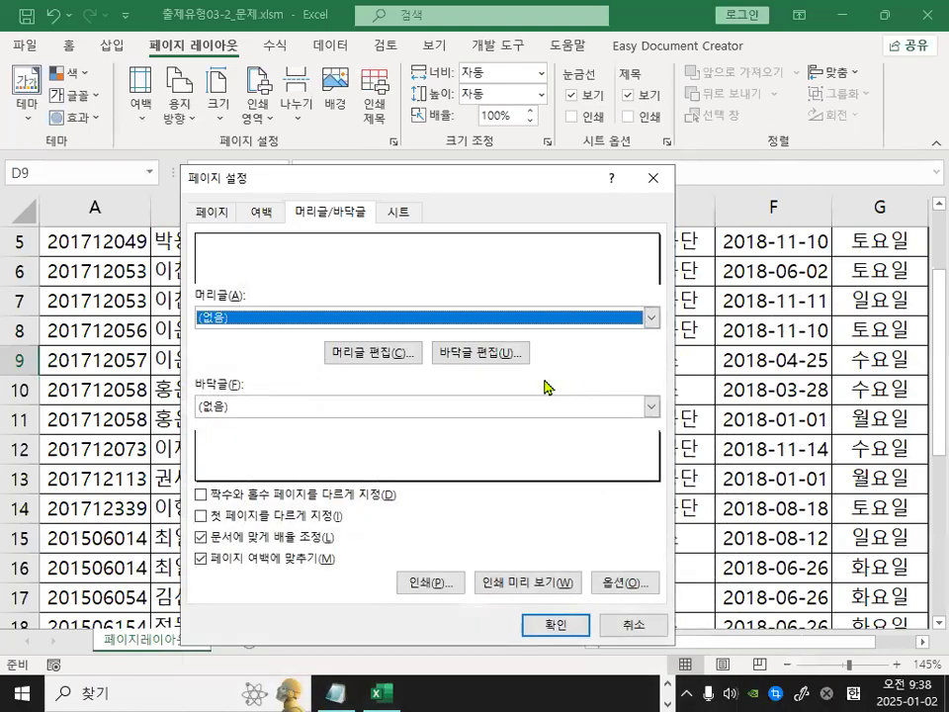
# Open the footer editor and insert the page number code followed by 페이지 in both the left and right sections.
pyautogui.click(484, 354)
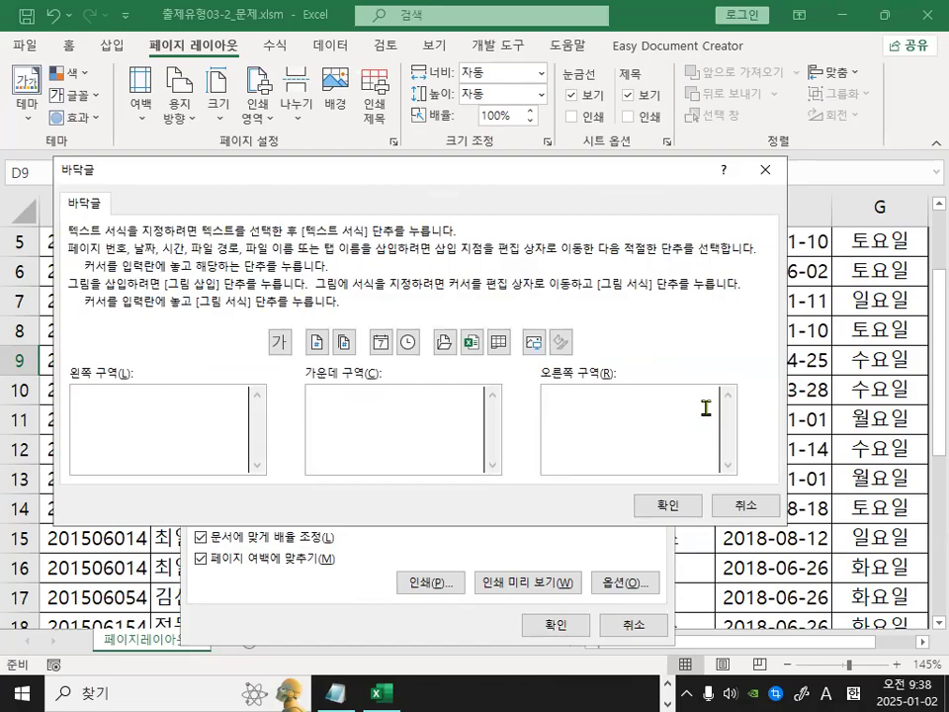
pyautogui.hotkey('ctrl', '1')
pyautogui.click(121, 191)
pyautogui.moveTo(140, 215)
pyautogui.mouseDown()
pyautogui.moveTo(77, 230)
pyautogui.moveTo(136, 222)
pyautogui.mouseUp()
pyautogui.press('Escape')
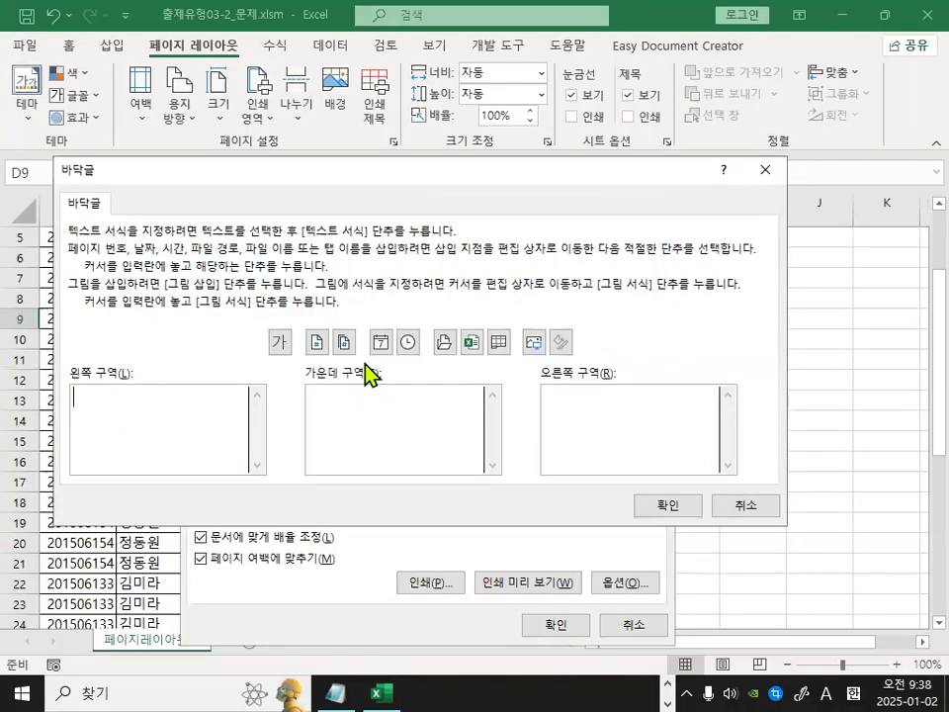
pyautogui.click(316, 343)
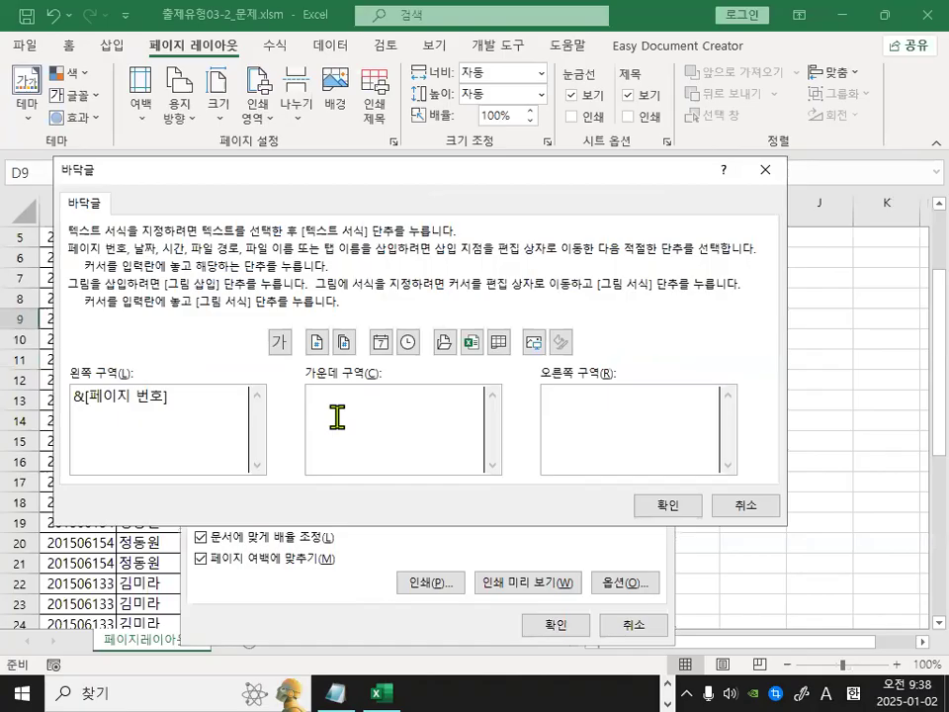
pyautogui.write('페이지')
pyautogui.click(546, 387)
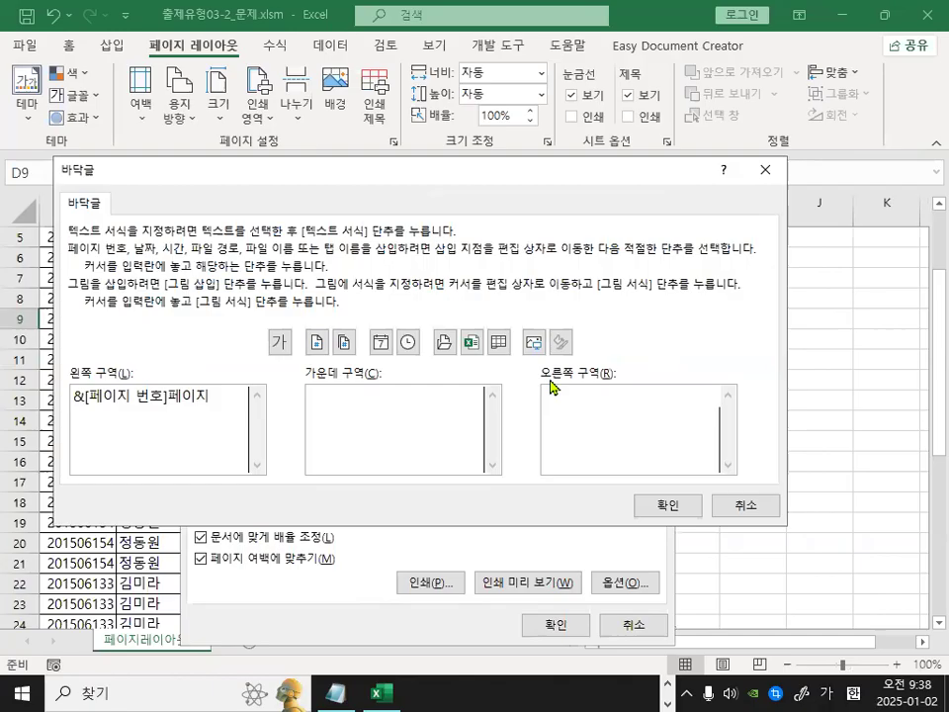
pyautogui.click(317, 343)
pyautogui.write('페이')
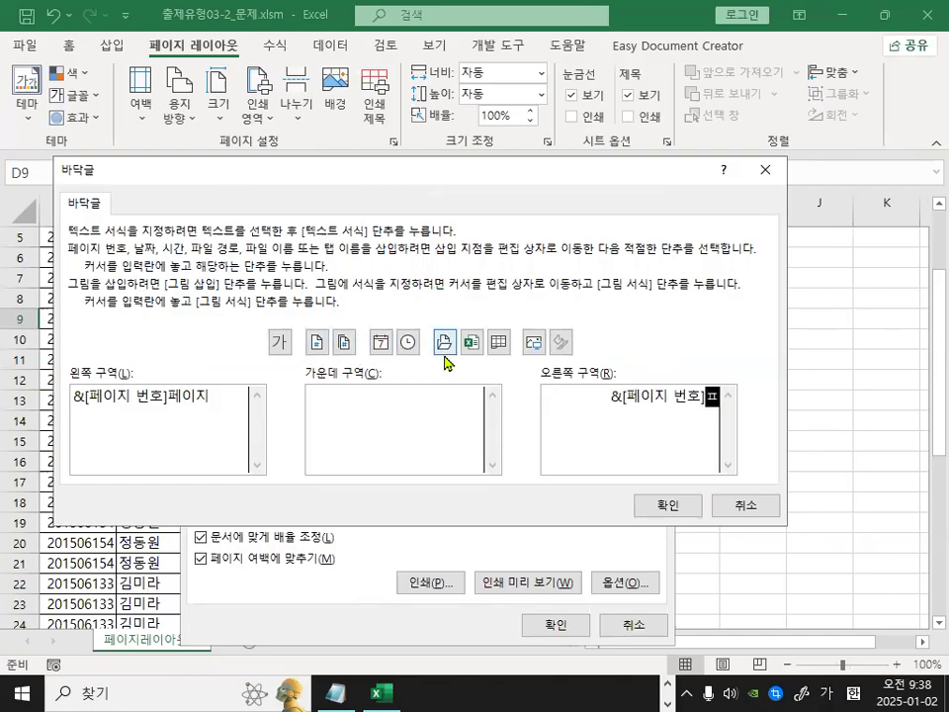
pyautogui.write('지')
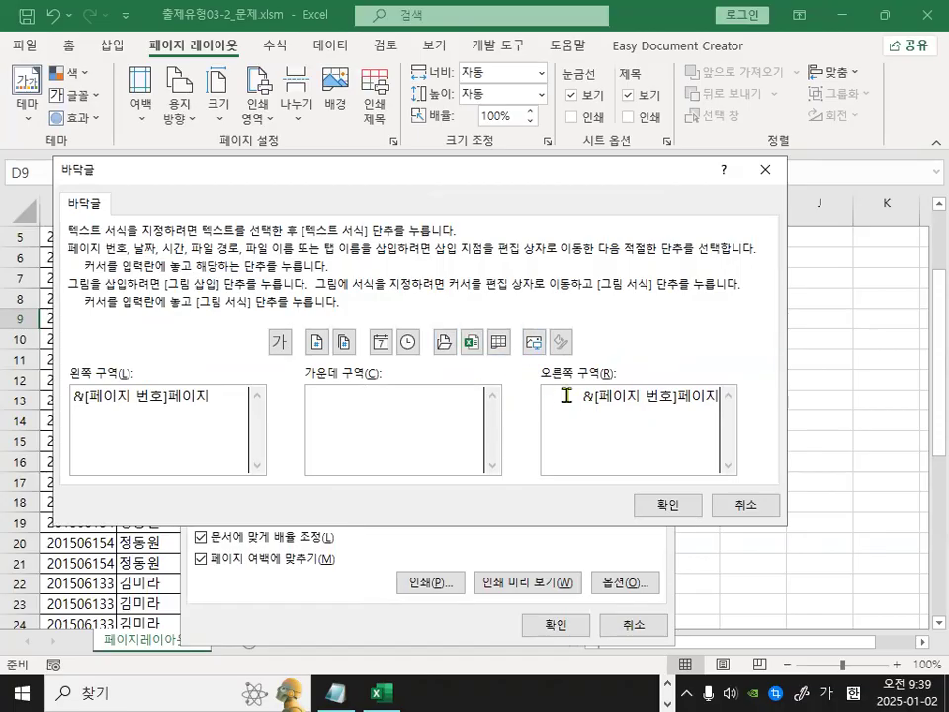
# Clear both footer sections and confirm the footer.
pyautogui.moveTo(565, 395); pyautogui.dragTo(745, 395)
pyautogui.press('Delete')
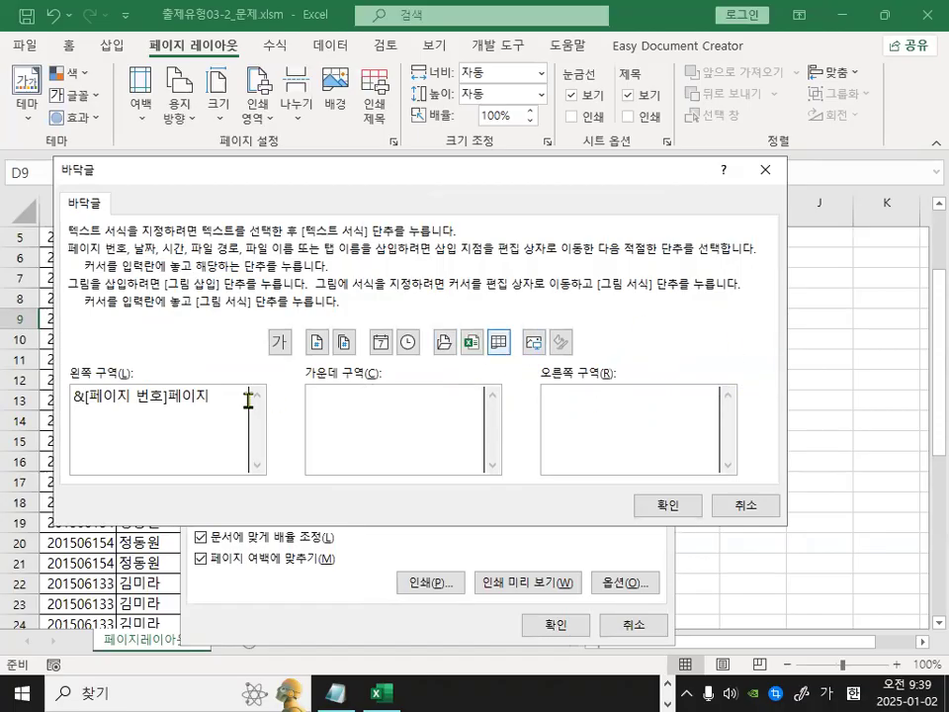
pyautogui.moveTo(250, 395); pyautogui.dragTo(15, 380)
pyautogui.press('Delete')
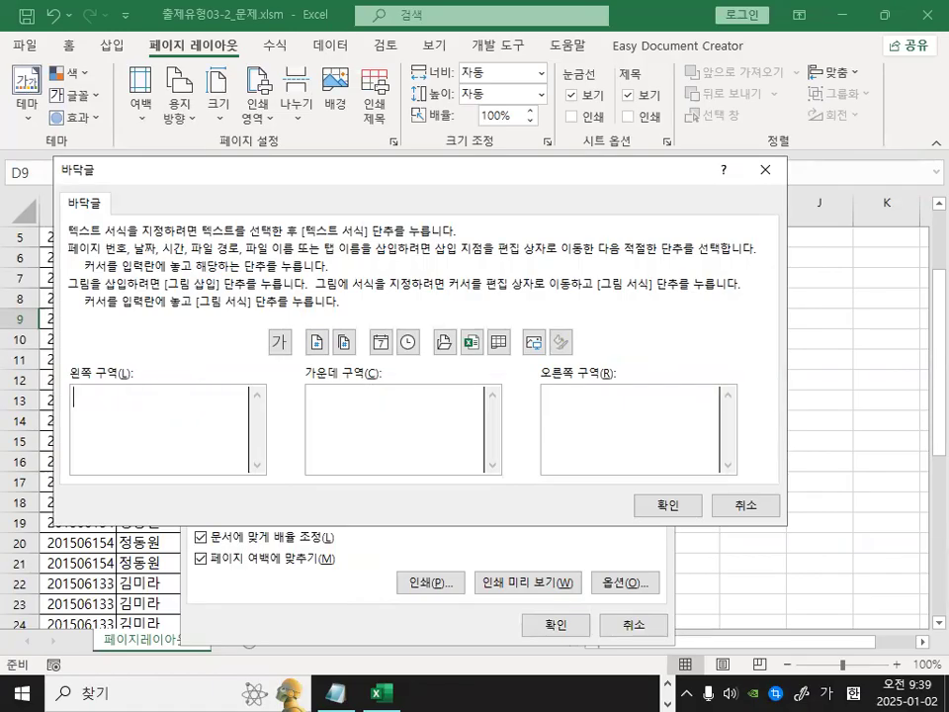
pyautogui.click(632, 507)
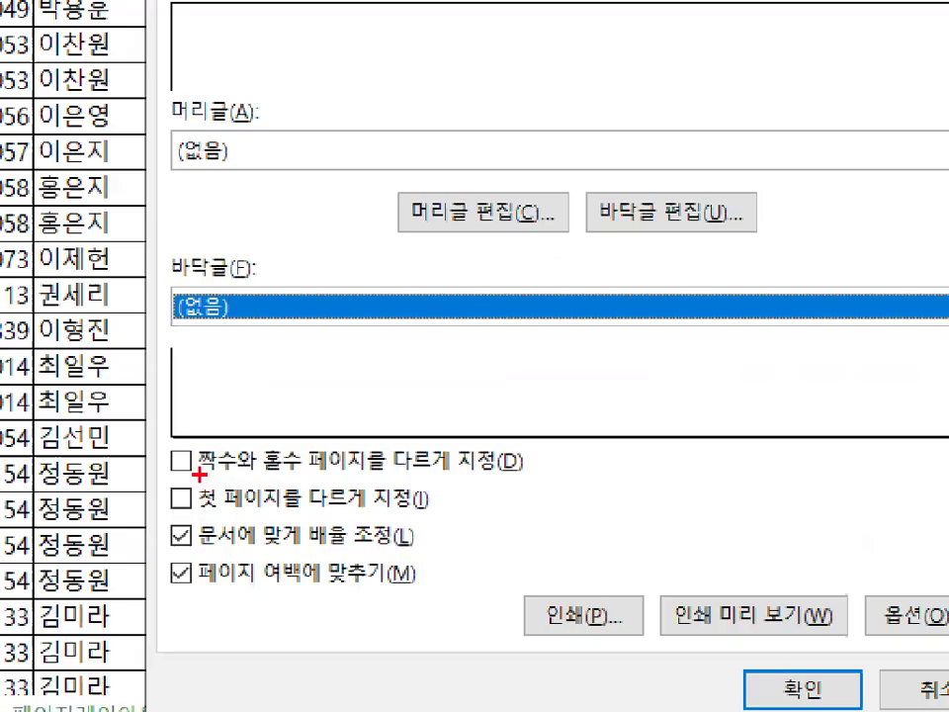
# Enable different odd and even pages, then open the footer editor with its odd and even page footer tabs.
pyautogui.moveTo(198, 474); pyautogui.dragTo(518, 470)
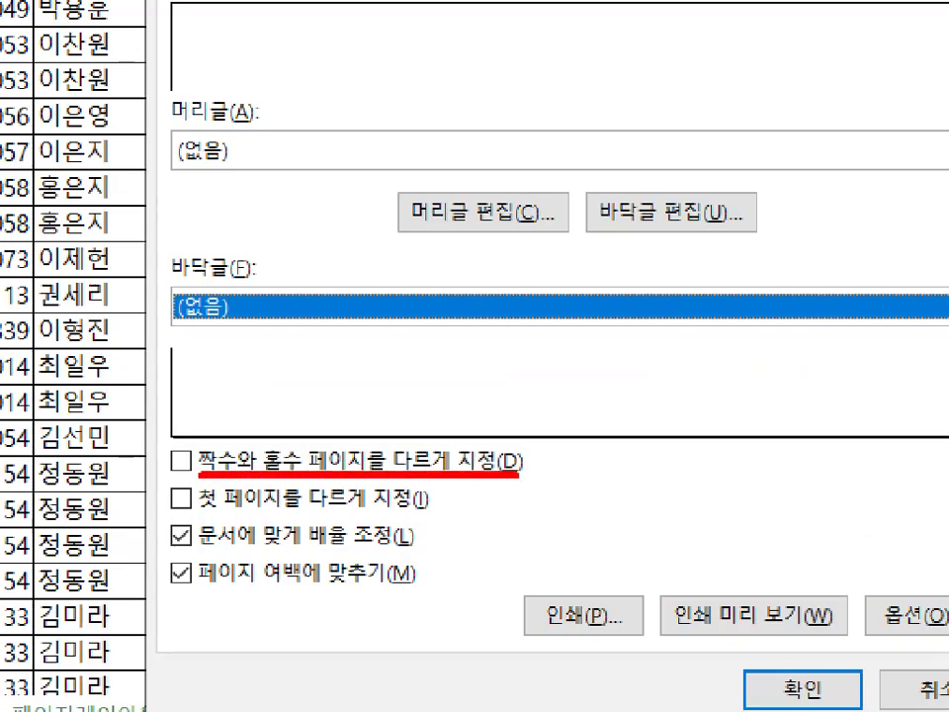
pyautogui.moveTo(169, 436); pyautogui.dragTo(216, 398)
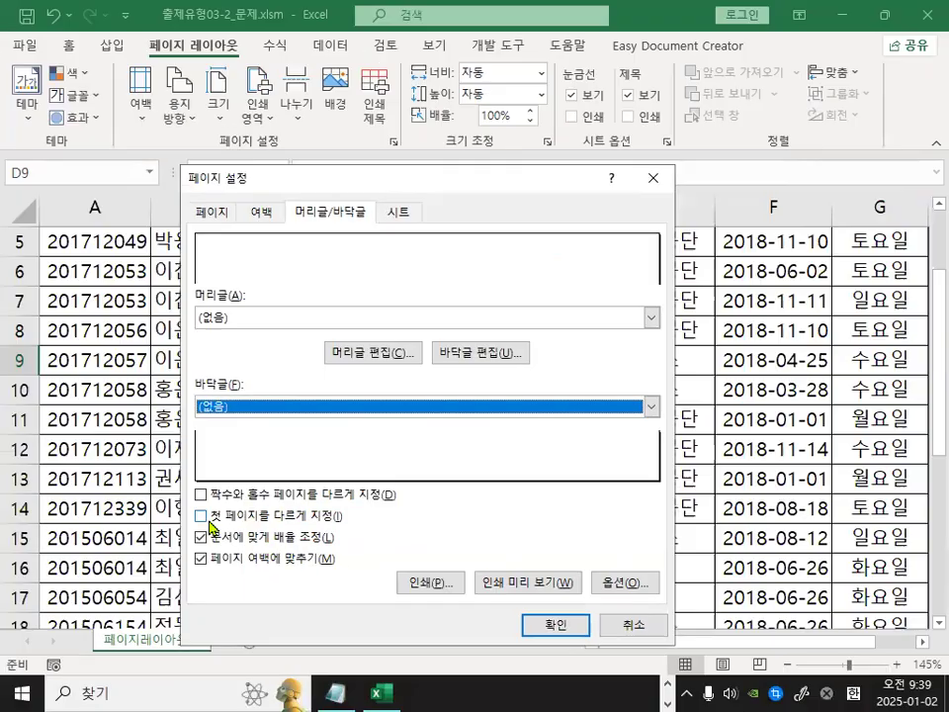
pyautogui.click(180, 458)
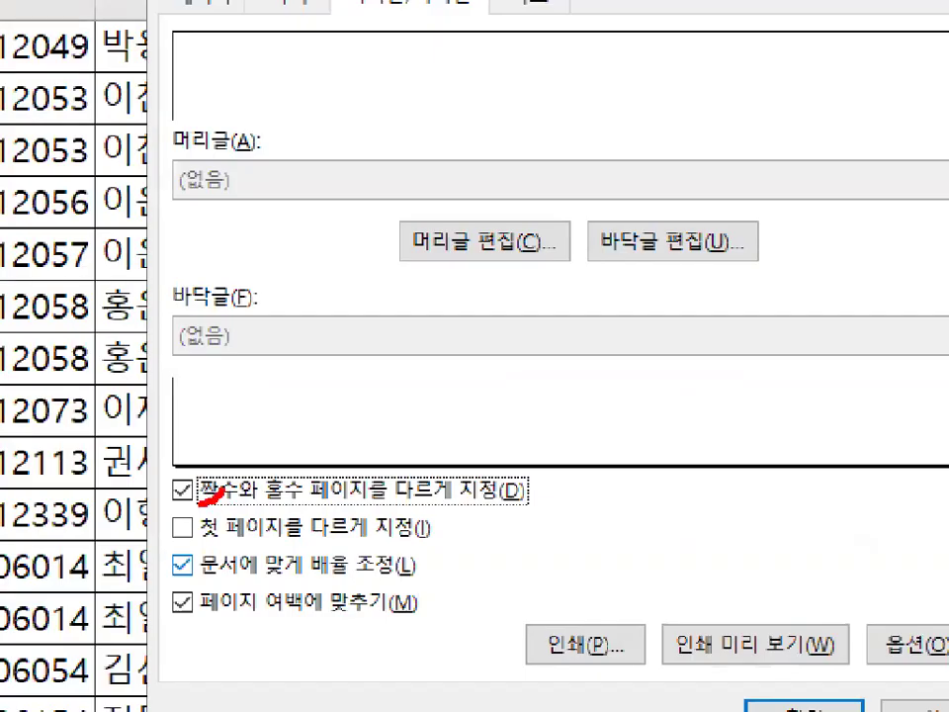
pyautogui.moveTo(216, 489)
pyautogui.mouseDown()
pyautogui.moveTo(210, 500)
pyautogui.moveTo(217, 496)
pyautogui.mouseUp()
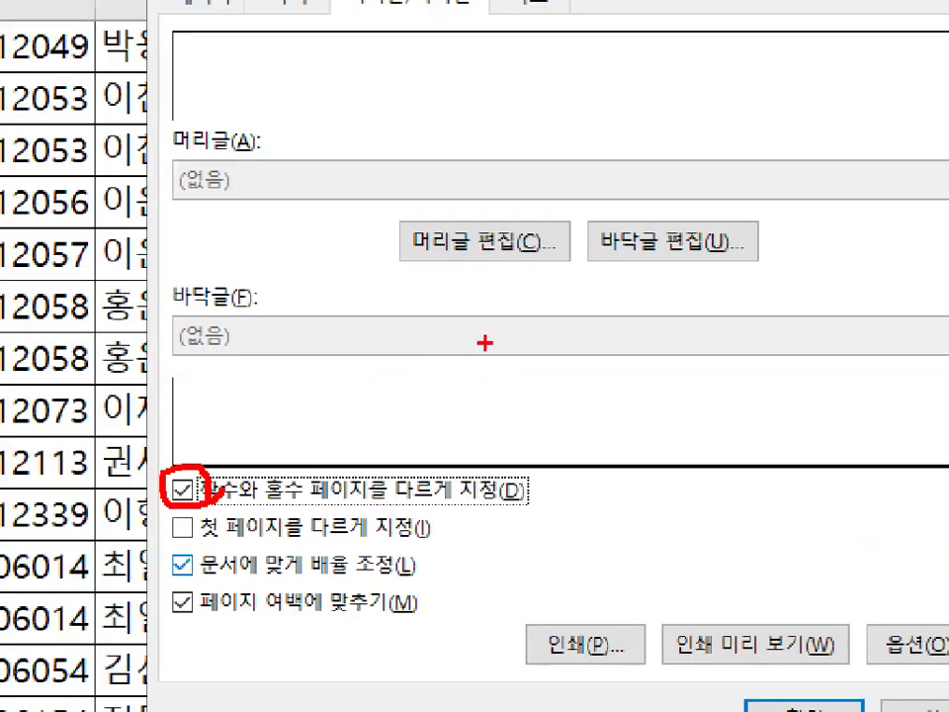
pyautogui.moveTo(793, 254)
pyautogui.mouseDown()
pyautogui.moveTo(667, 193)
pyautogui.moveTo(755, 265)
pyautogui.mouseUp()
pyautogui.click(697, 251)
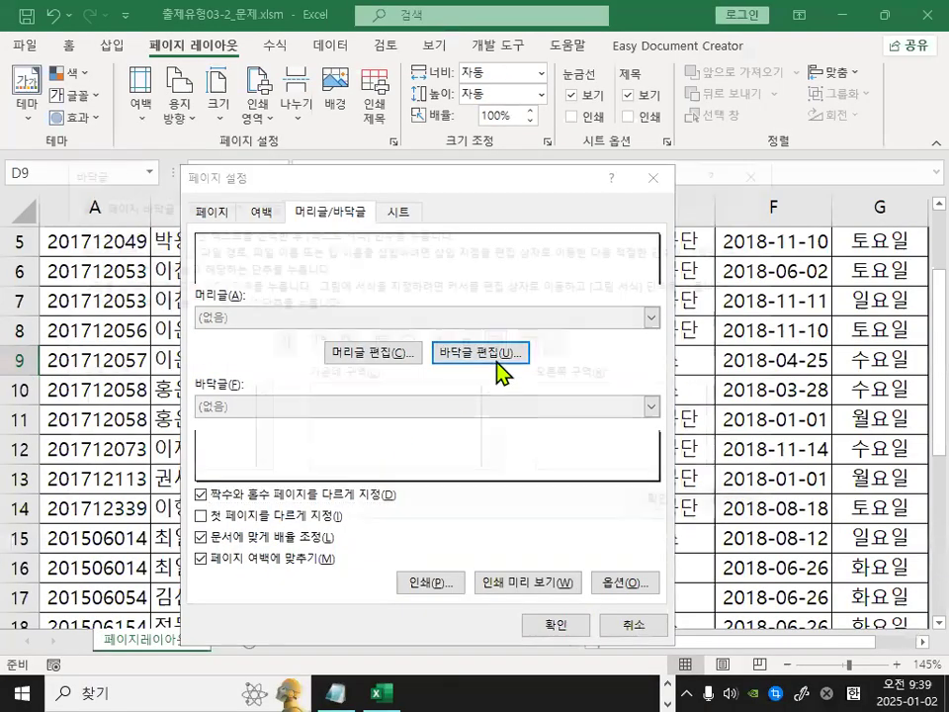
pyautogui.moveTo(126, 205); pyautogui.dragTo(125, 215)
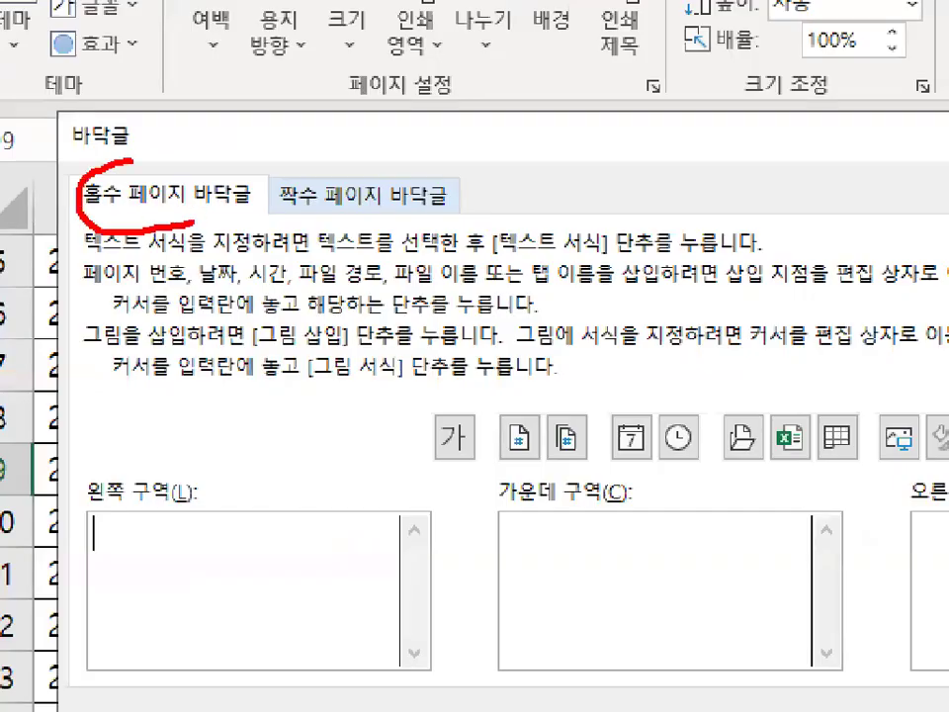
pyautogui.moveTo(259, 222)
pyautogui.mouseDown()
pyautogui.moveTo(282, 158)
pyautogui.moveTo(374, 234)
pyautogui.mouseUp()
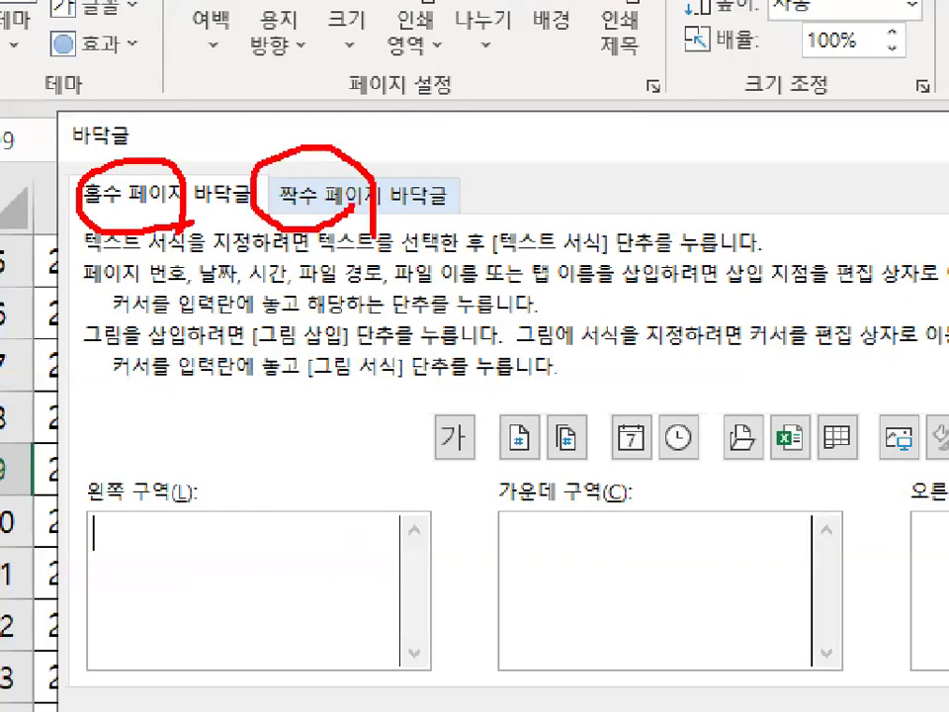
pyautogui.moveTo(163, 158); pyautogui.dragTo(226, 140)
pyautogui.moveTo(361, 138); pyautogui.dragTo(461, 98)
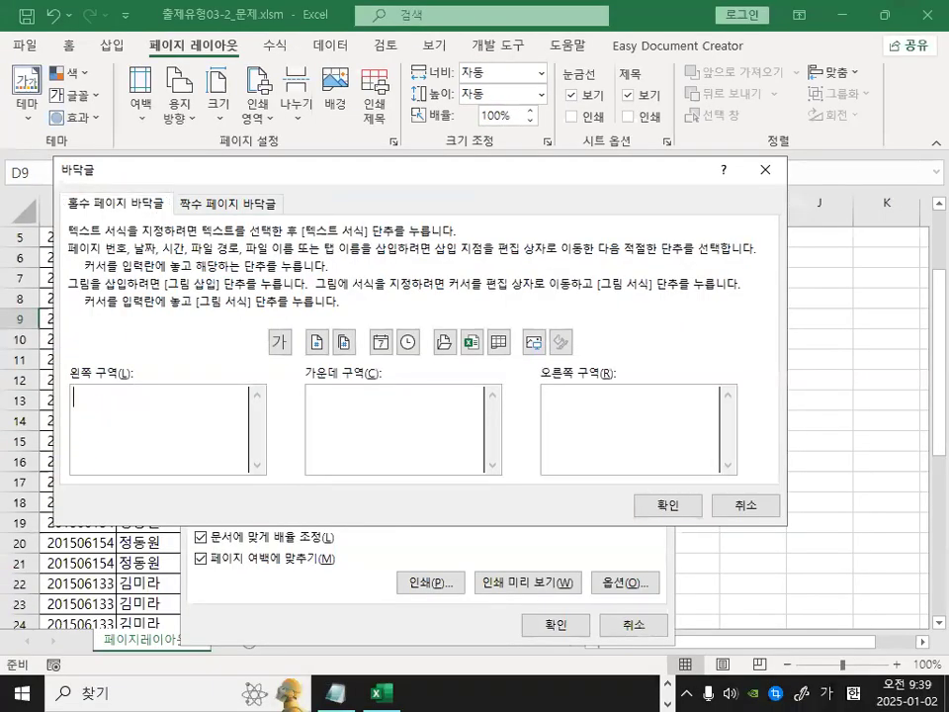
pyautogui.moveTo(138, 417); pyautogui.dragTo(131, 428)
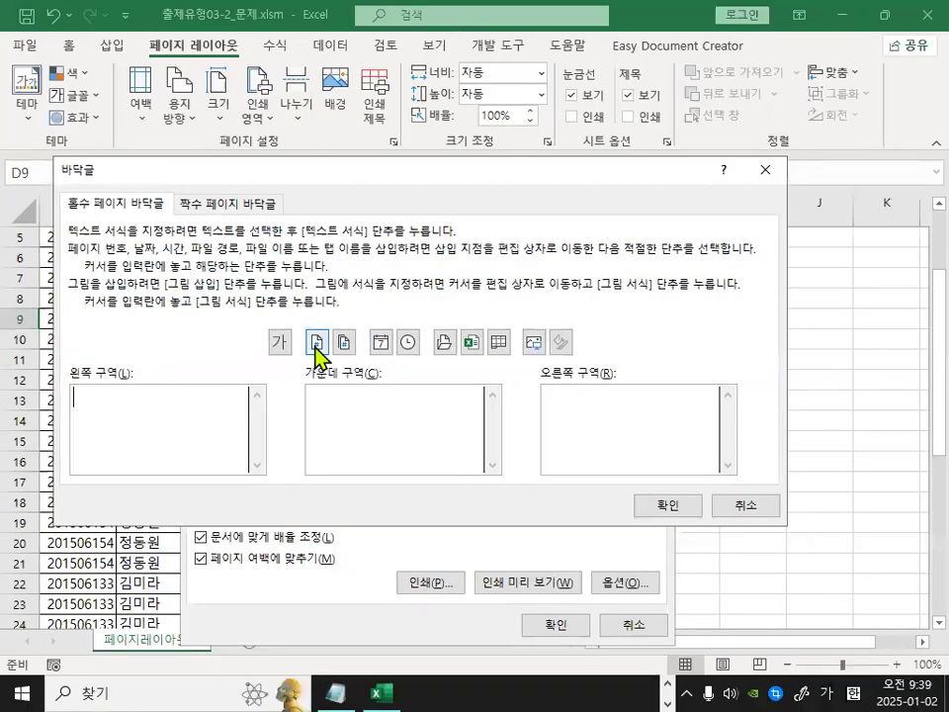
# Try inserting the page number code in the odd-page left footer and the even-page right footer, then cancel the footer editor.
pyautogui.click(513, 302)
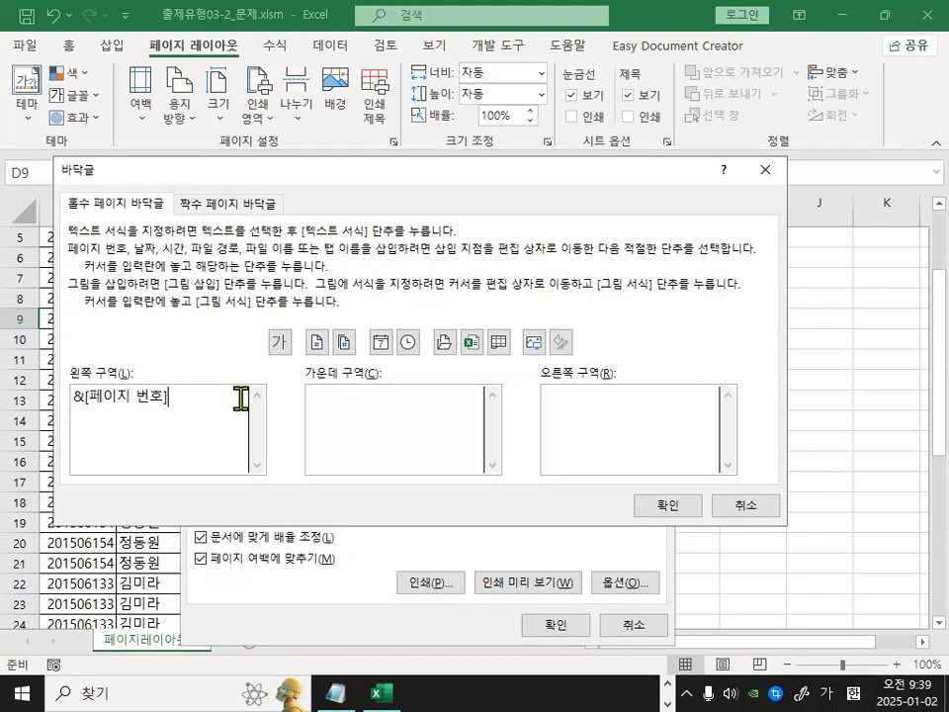
pyautogui.click(228, 204)
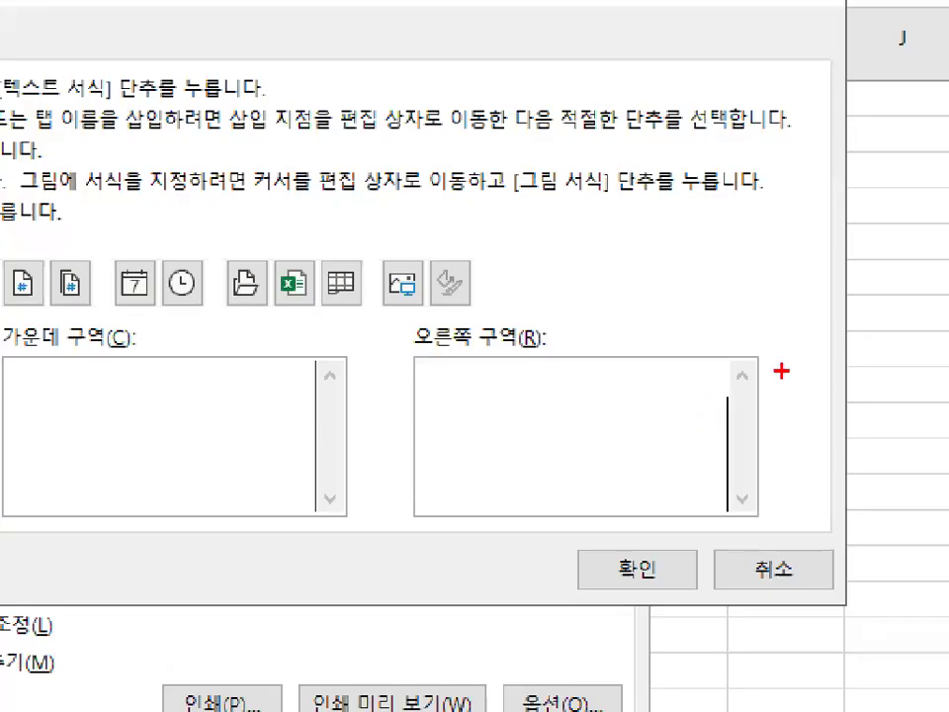
pyautogui.moveTo(717, 366); pyautogui.dragTo(752, 398)
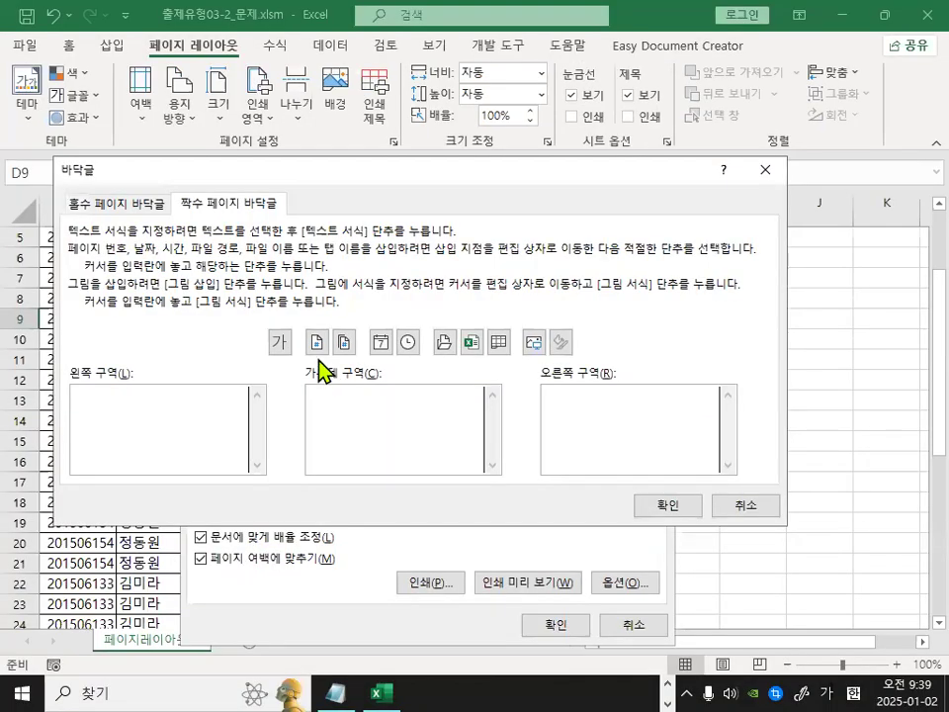
pyautogui.click(272, 332)
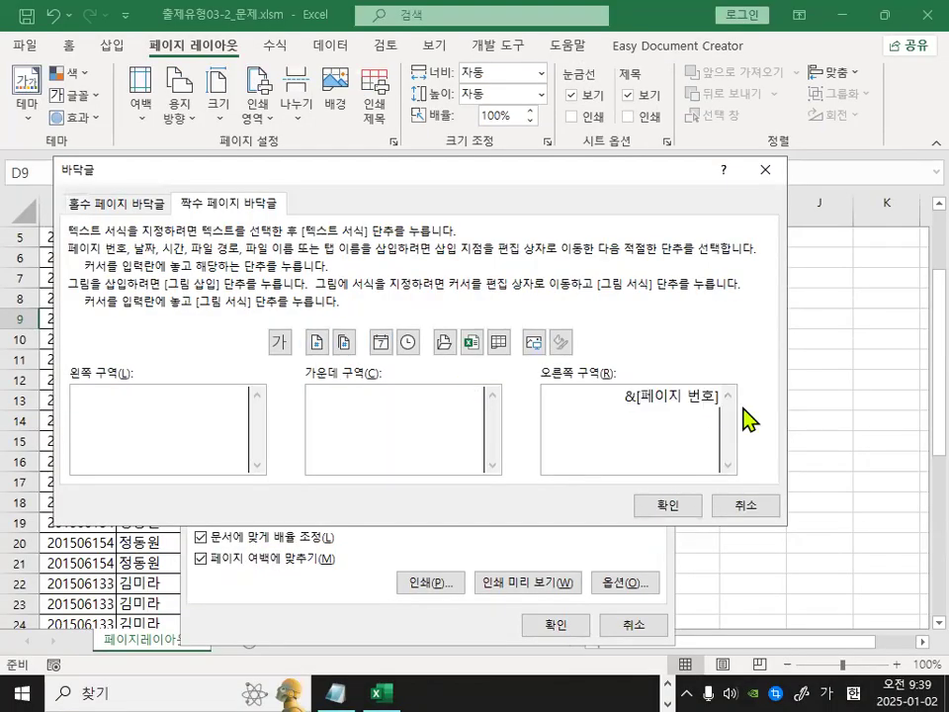
pyautogui.moveTo(748, 432); pyautogui.dragTo(796, 394)
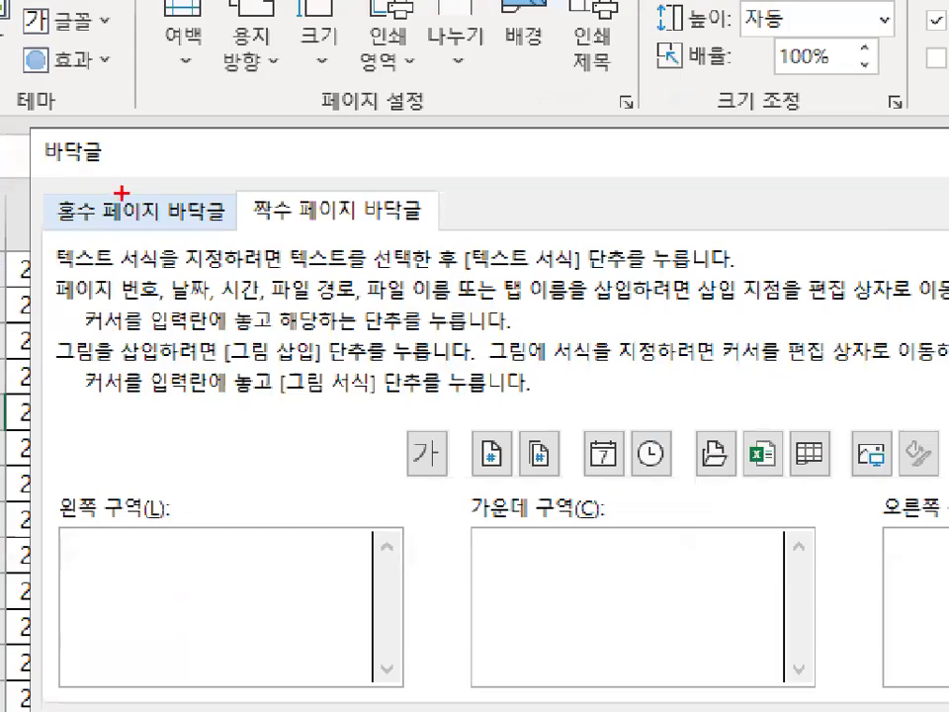
pyautogui.moveTo(190, 230)
pyautogui.mouseDown()
pyautogui.moveTo(216, 205)
pyautogui.moveTo(207, 202)
pyautogui.mouseUp()
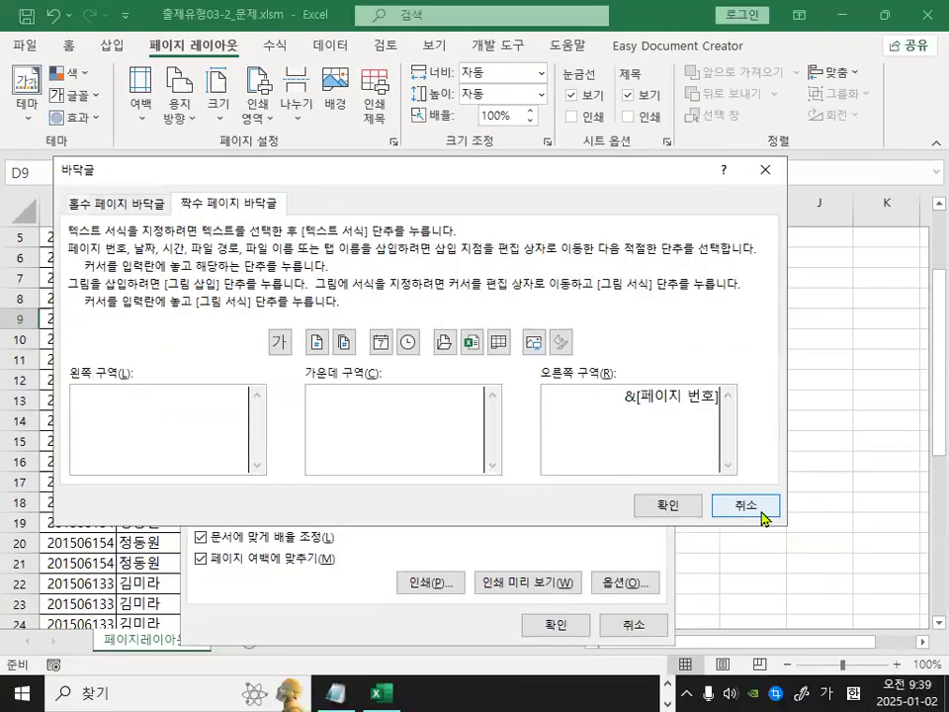
pyautogui.click(743, 508)
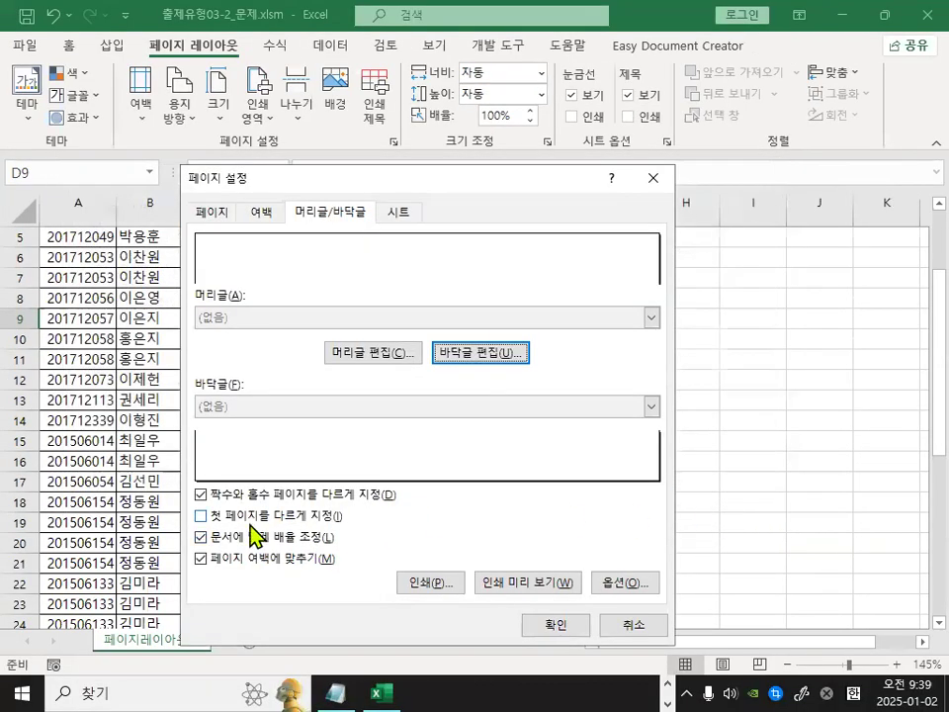
# Turn off the option for different odd and even pages in Page Setup.
pyautogui.moveTo(210, 509); pyautogui.dragTo(527, 513)
pyautogui.moveTo(182, 508); pyautogui.dragTo(215, 506)
pyautogui.press('Escape')
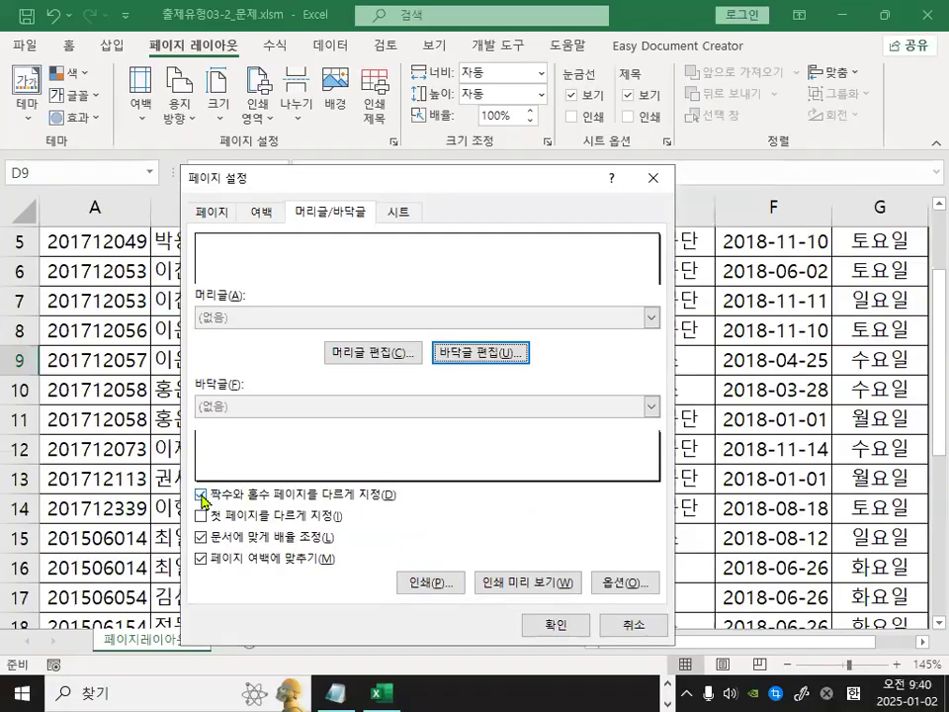
pyautogui.hotkey('ctrl', '1')
pyautogui.click(201, 495)
pyautogui.moveTo(210, 497)
pyautogui.mouseDown()
pyautogui.moveTo(197, 500)
pyautogui.moveTo(208, 490)
pyautogui.mouseUp()
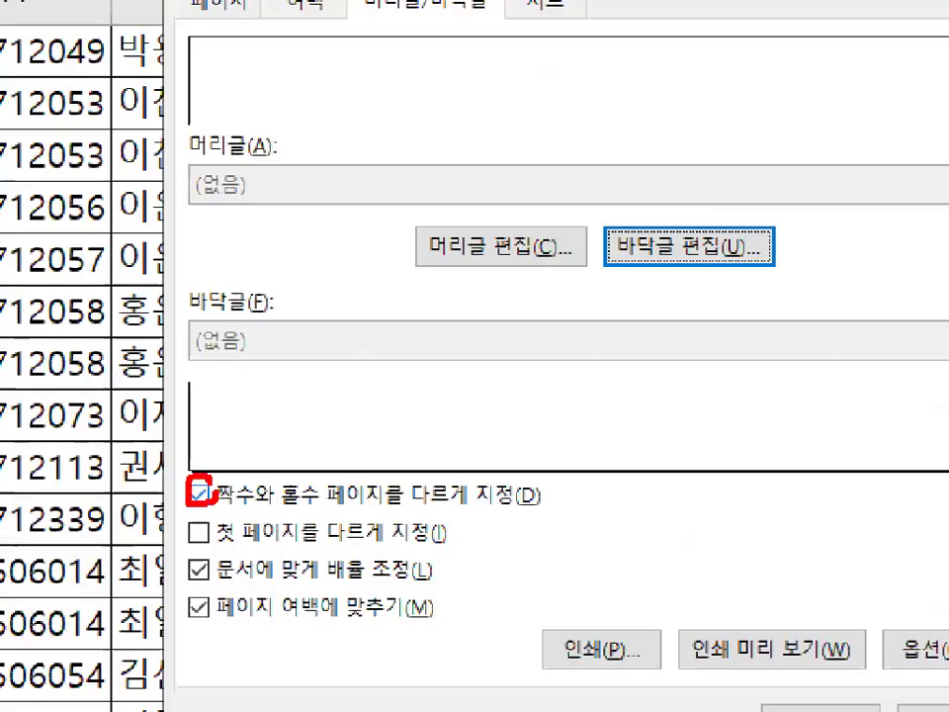
pyautogui.press('Escape')
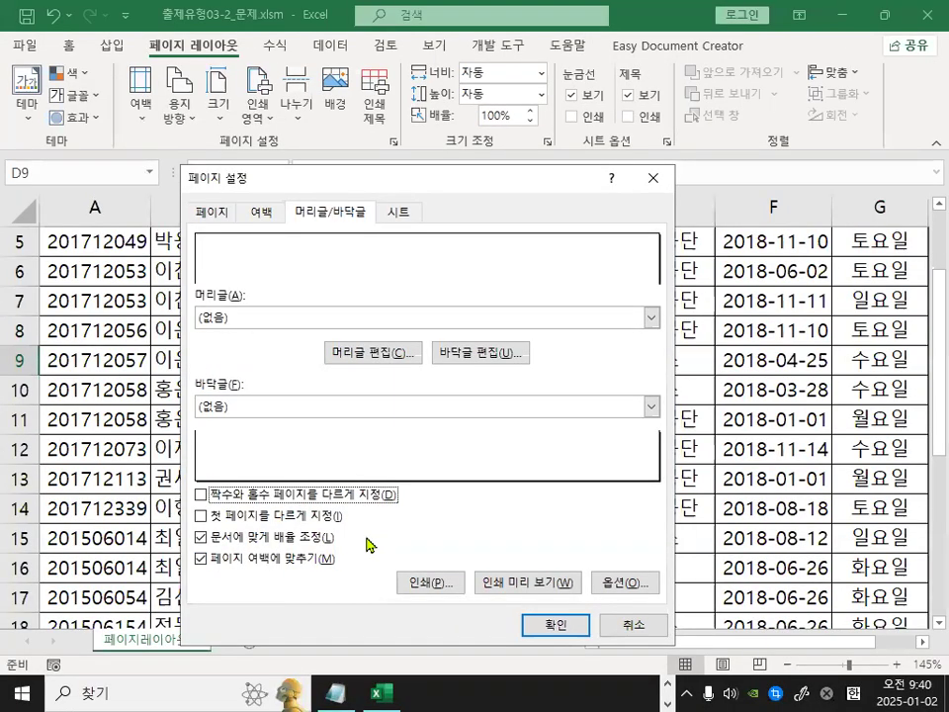
# Set the print area on the Sheet tab by selecting the range $A$2:$E$32.
pyautogui.click(396, 217)
pyautogui.hotkey('ctrl', '1')
pyautogui.click(261, 227)
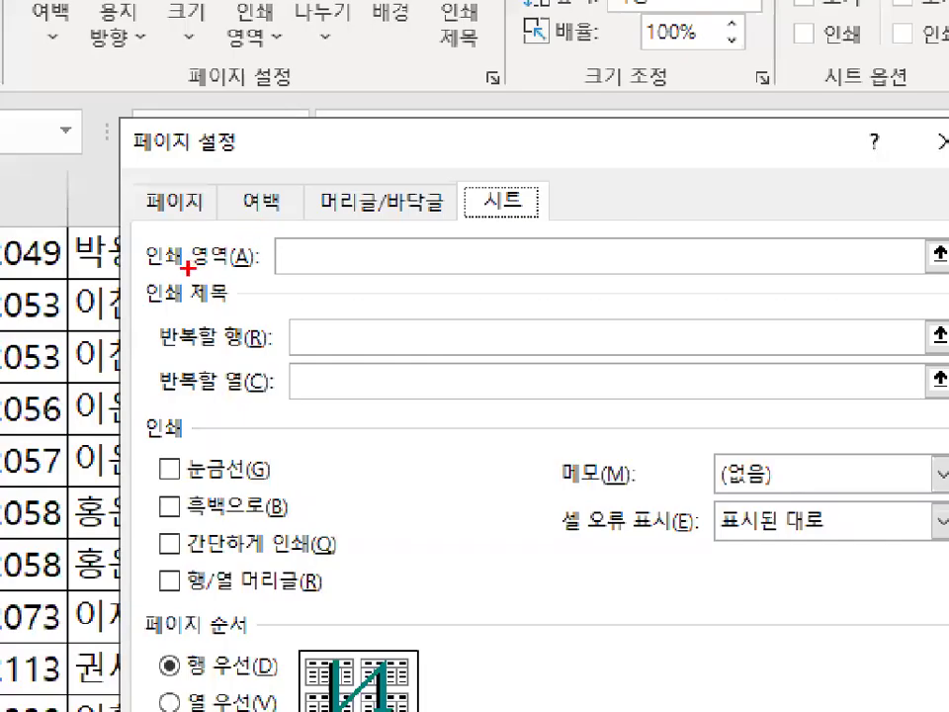
pyautogui.moveTo(142, 269); pyautogui.dragTo(258, 264)
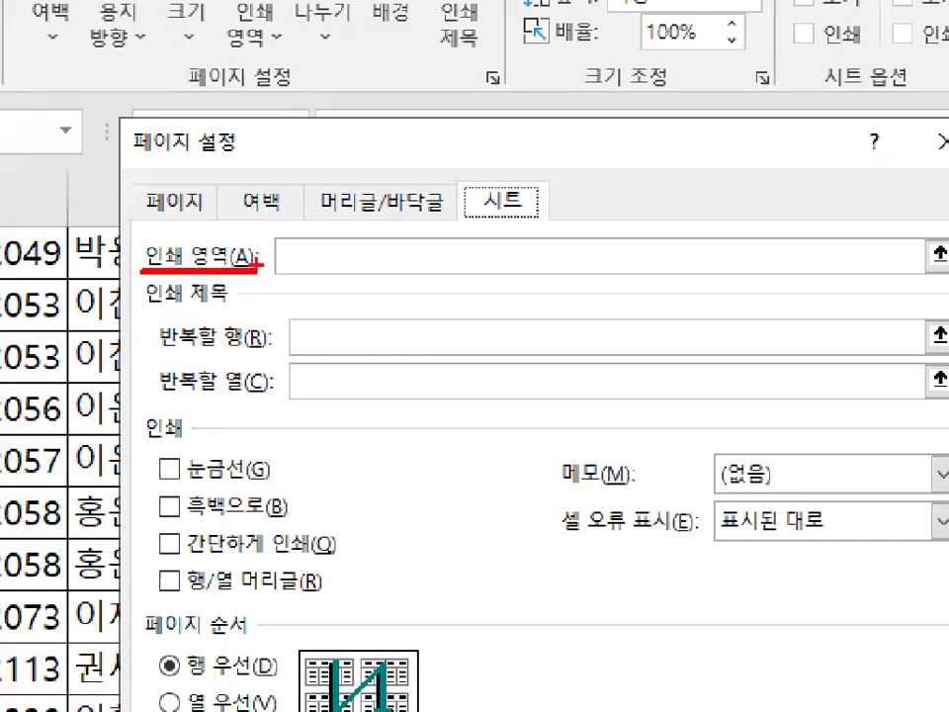
pyautogui.moveTo(341, 258); pyautogui.dragTo(306, 232)
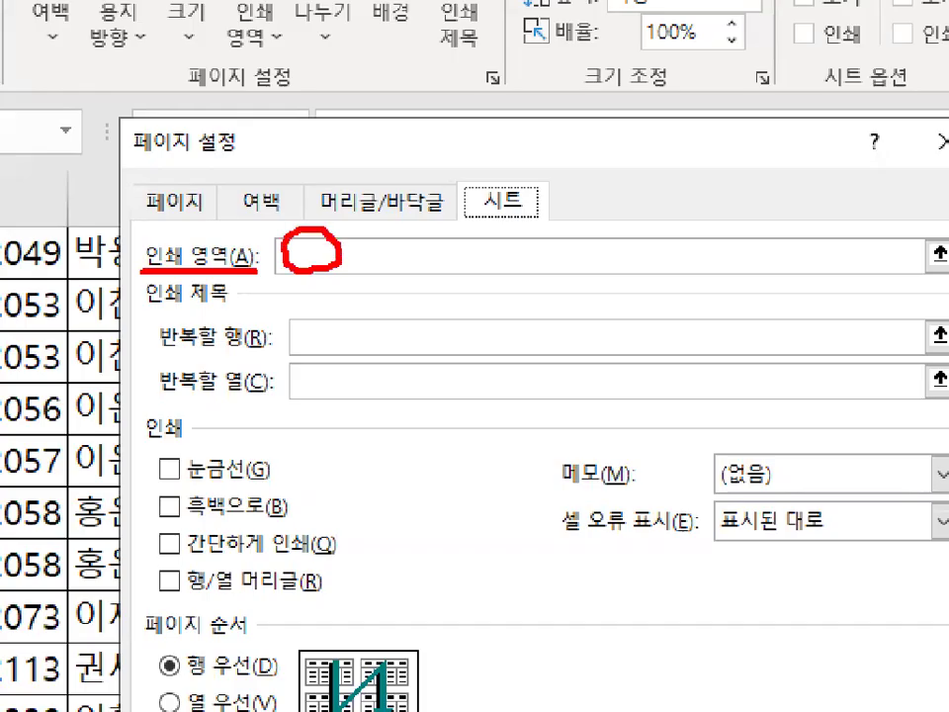
pyautogui.moveTo(203, 232); pyautogui.dragTo(269, 185)
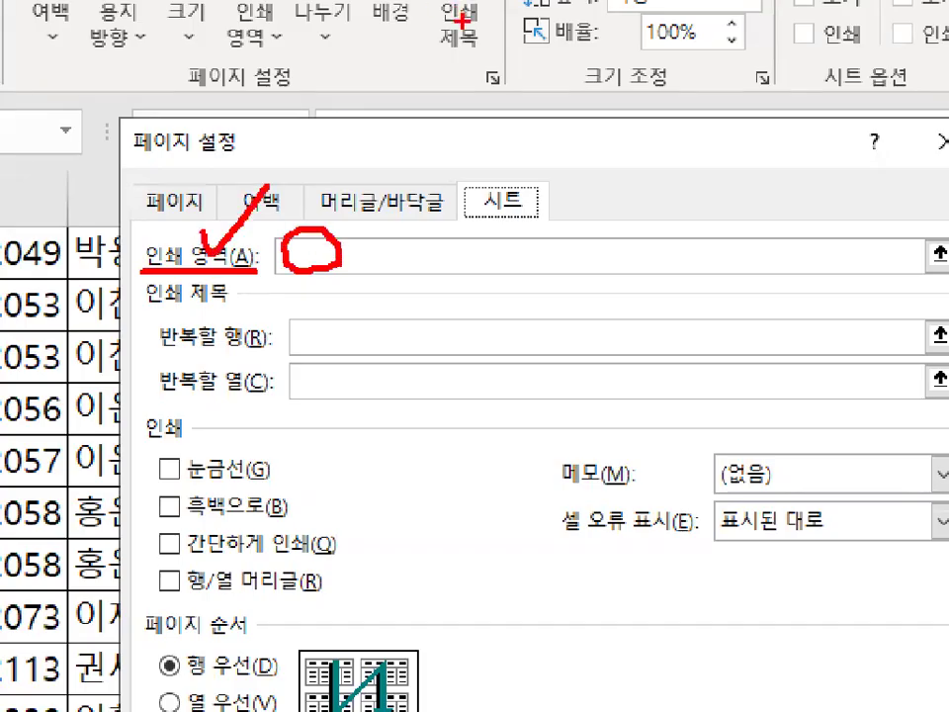
pyautogui.moveTo(156, 307); pyautogui.dragTo(258, 305)
pyautogui.press('Escape')
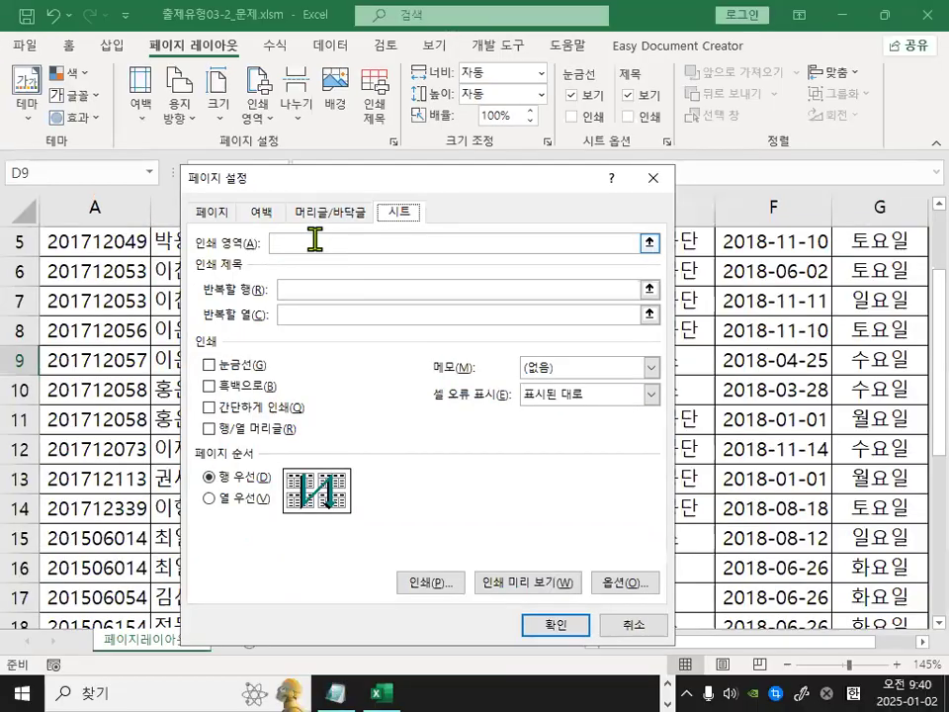
pyautogui.click(315, 238)
pyautogui.moveTo(356, 186); pyautogui.dragTo(643, 232)
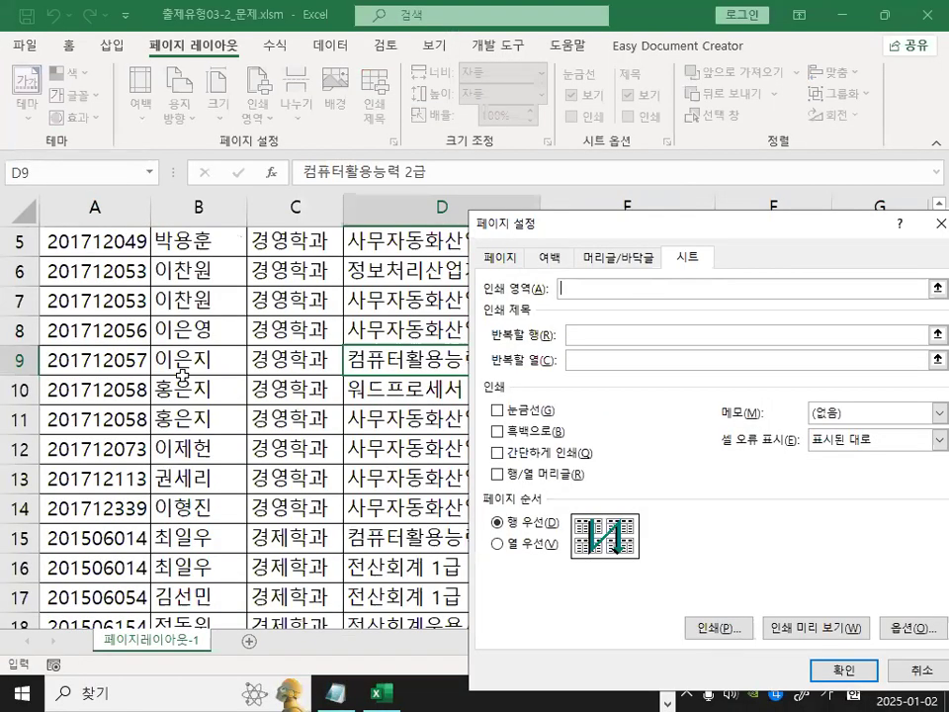
pyautogui.scroll(2, 175, 334)
pyautogui.moveTo(96, 273); pyautogui.dragTo(700, 430)
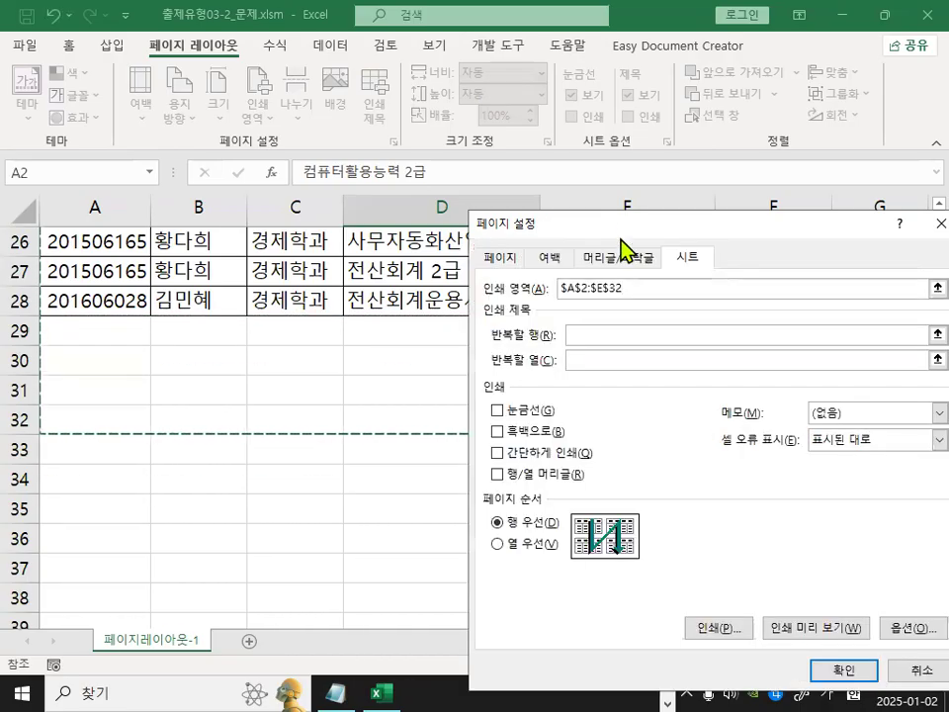
# Open the print preview to check the printed page, then return to the worksheet.
pyautogui.moveTo(621, 224); pyautogui.dragTo(546, 247)
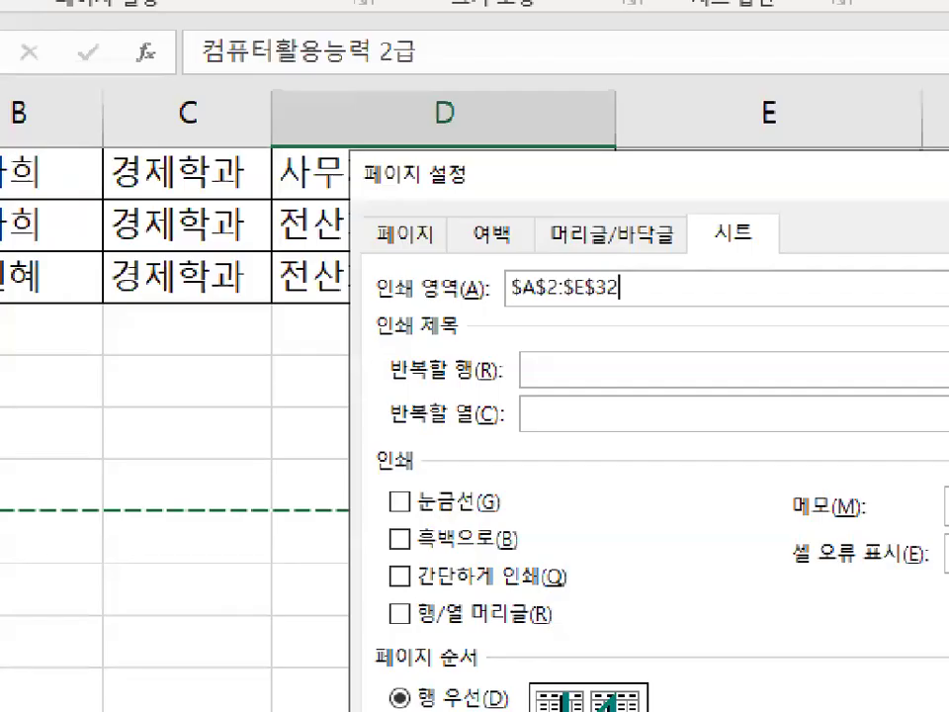
pyautogui.moveTo(367, 337); pyautogui.dragTo(460, 334)
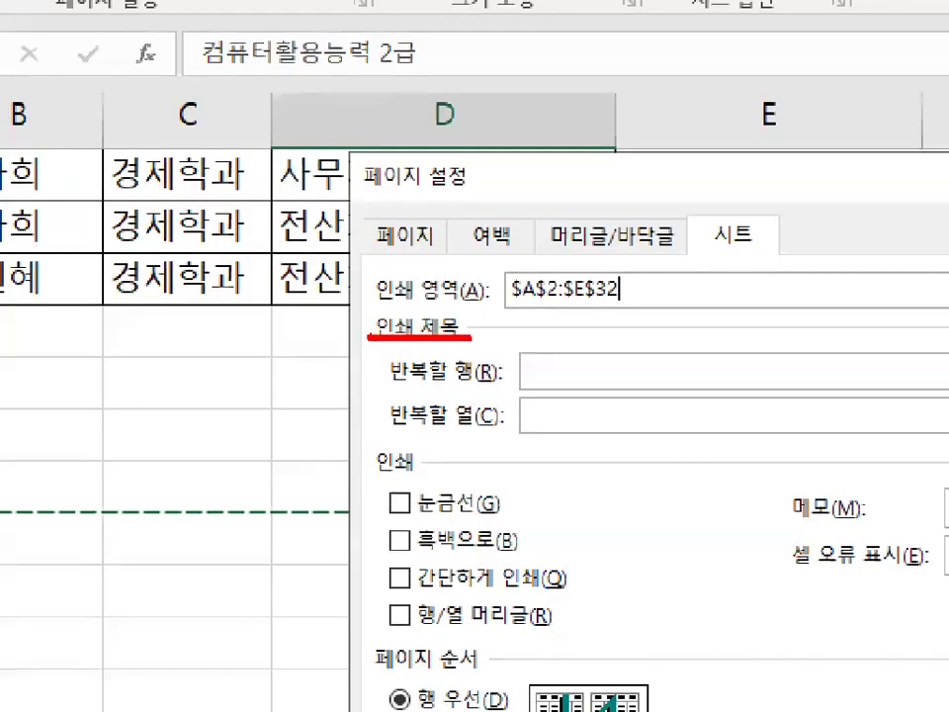
pyautogui.moveTo(576, 365)
pyautogui.mouseDown()
pyautogui.moveTo(516, 373)
pyautogui.moveTo(555, 348)
pyautogui.mouseUp()
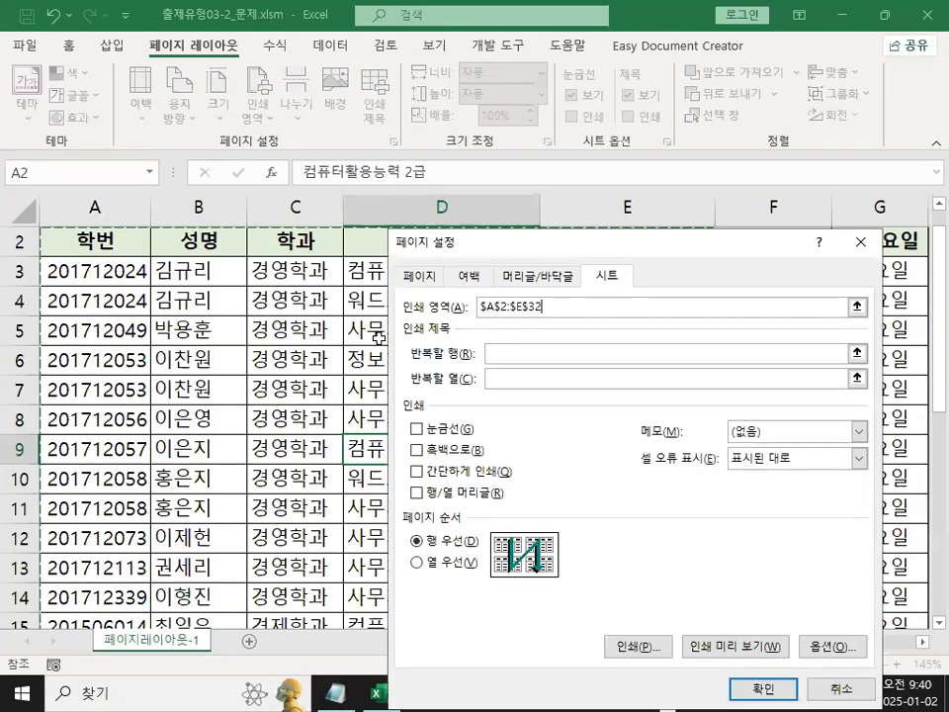
pyautogui.click(737, 649)
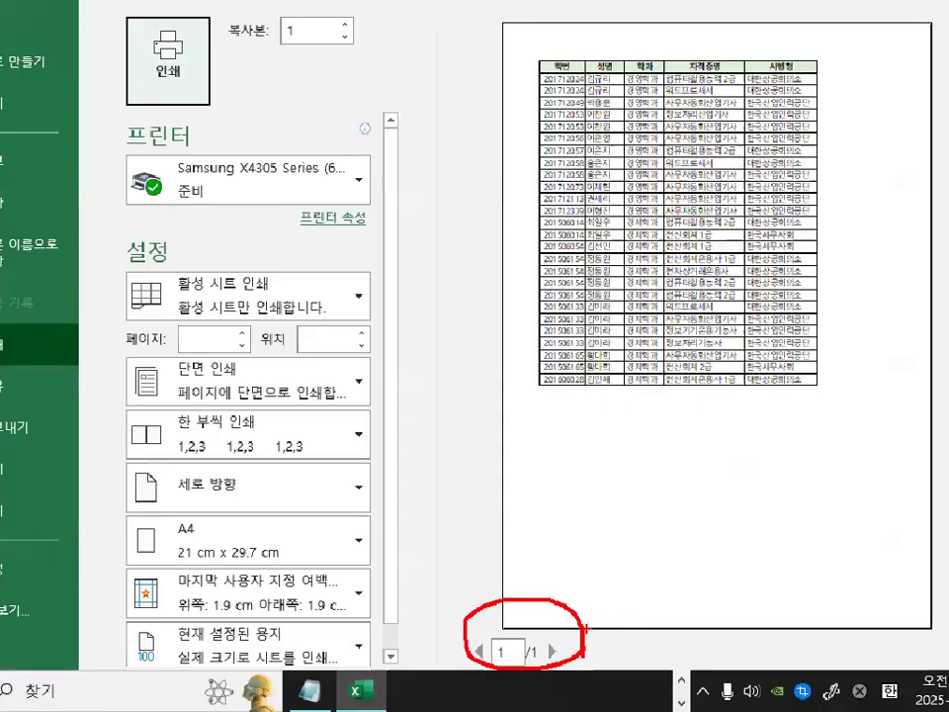
pyautogui.press('Escape')
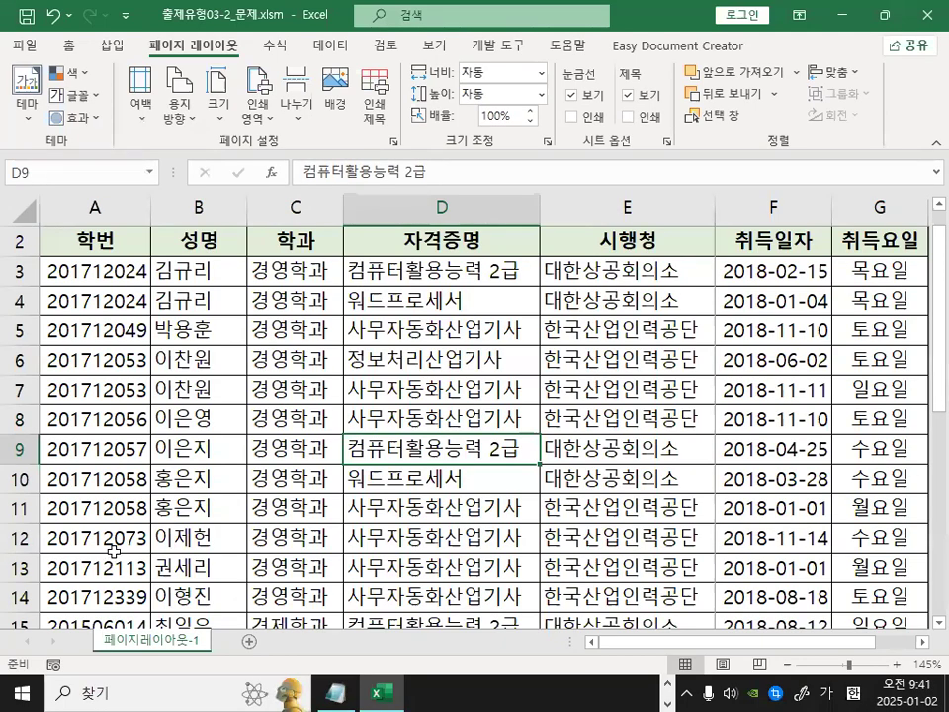
# Fill the row 18 record, columns A to G, with yellow.
pyautogui.scroll(-2, 102, 573)
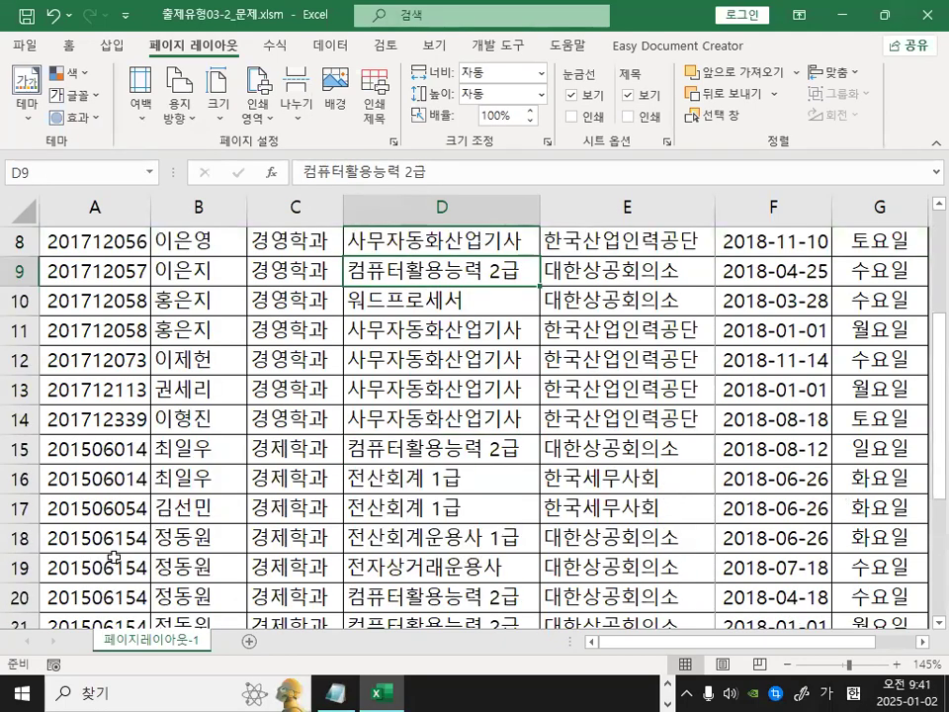
pyautogui.moveTo(79, 542); pyautogui.dragTo(599, 534)
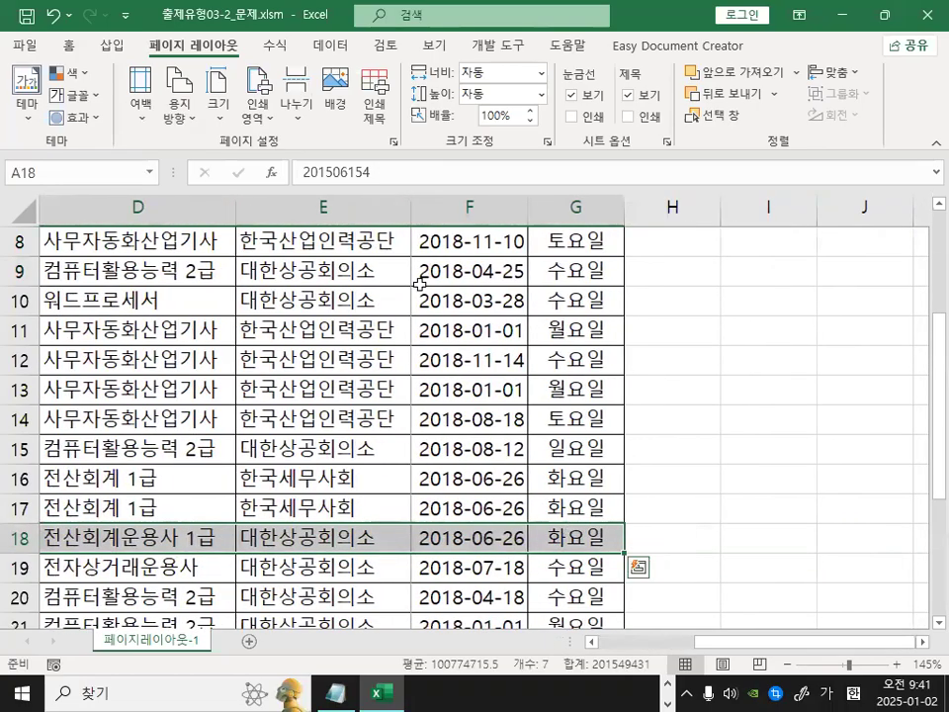
pyautogui.click(110, 44)
pyautogui.click(71, 46)
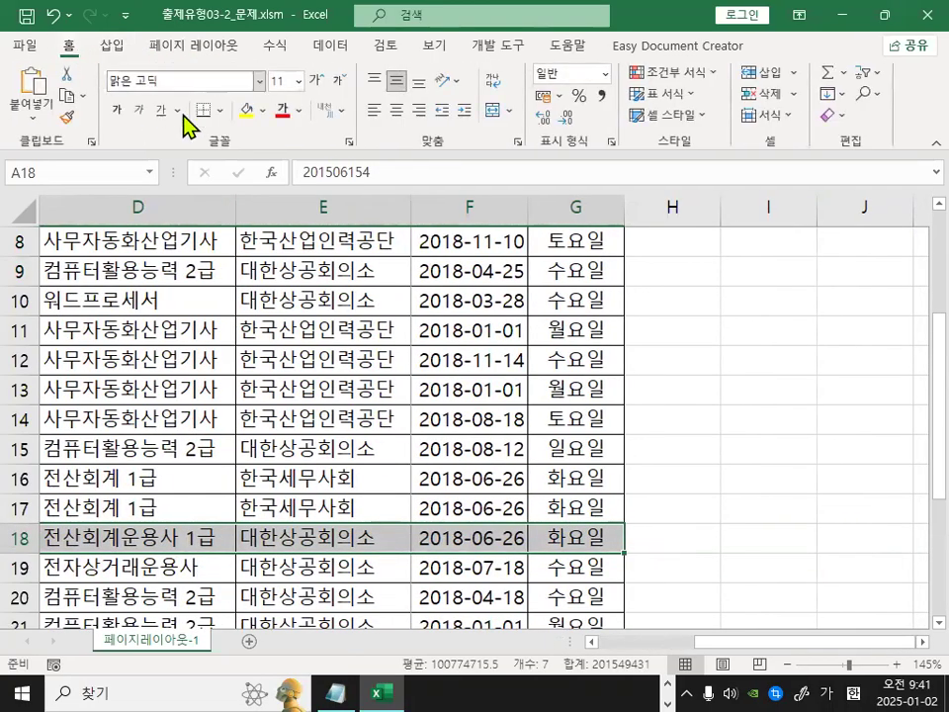
pyautogui.click(248, 110)
pyautogui.click(220, 472)
pyautogui.click(107, 537)
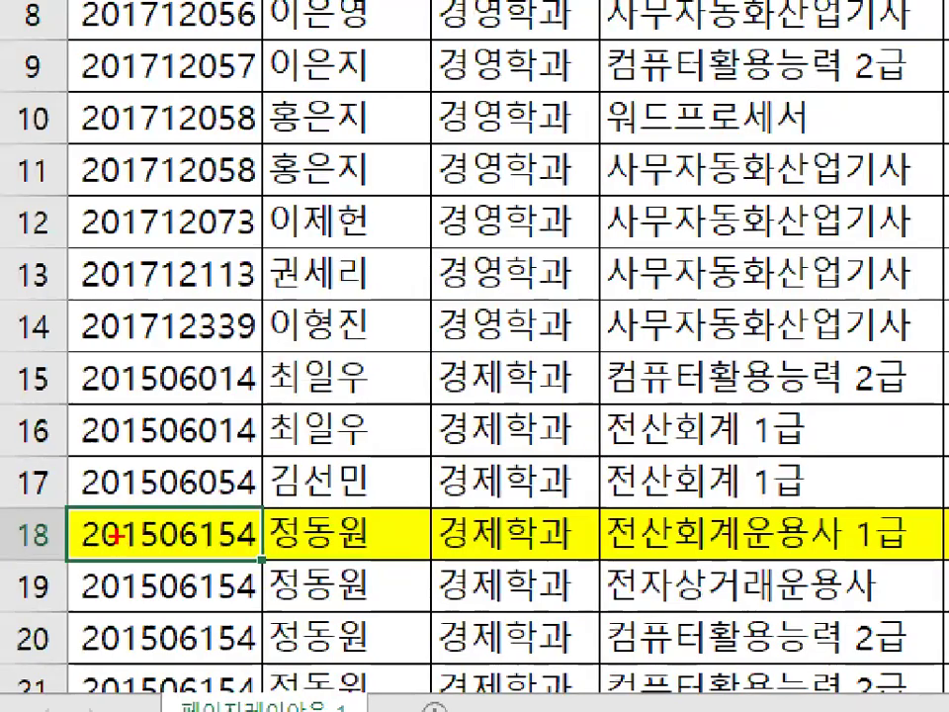
# Insert a page break above row 18 with cell A18 selected.
pyautogui.moveTo(80, 500); pyautogui.dragTo(275, 505)
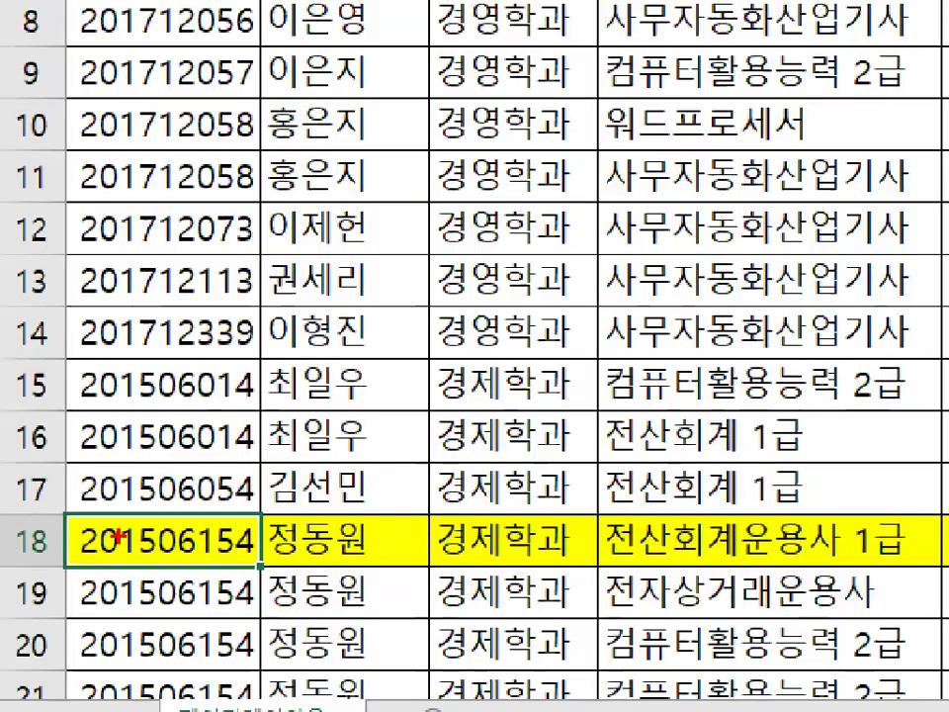
pyautogui.moveTo(191, 553)
pyautogui.mouseDown()
pyautogui.moveTo(129, 561)
pyautogui.moveTo(161, 516)
pyautogui.mouseUp()
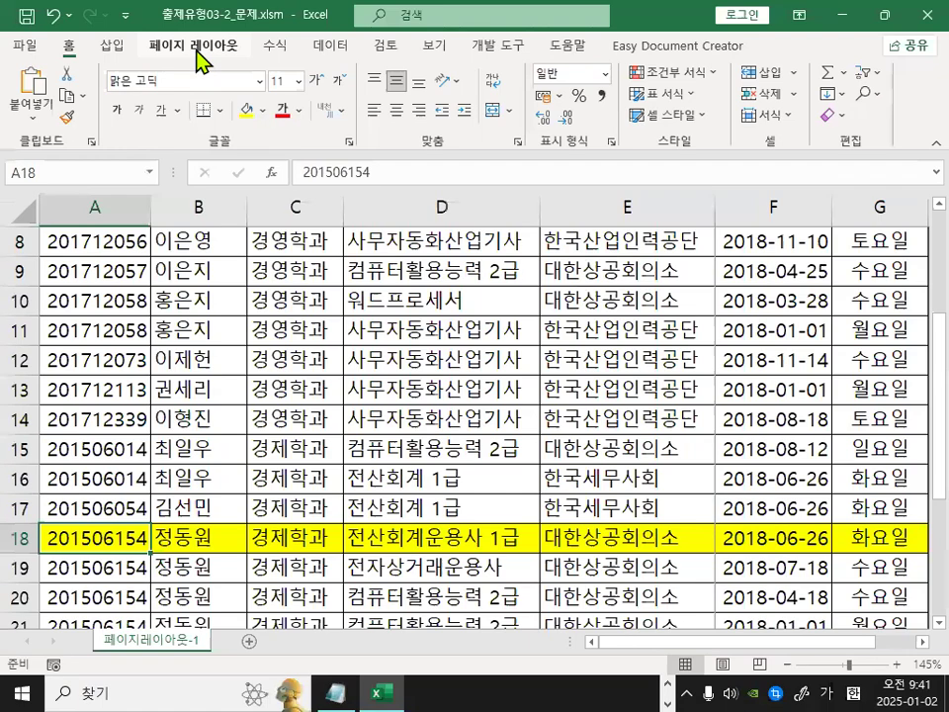
pyautogui.click(203, 57)
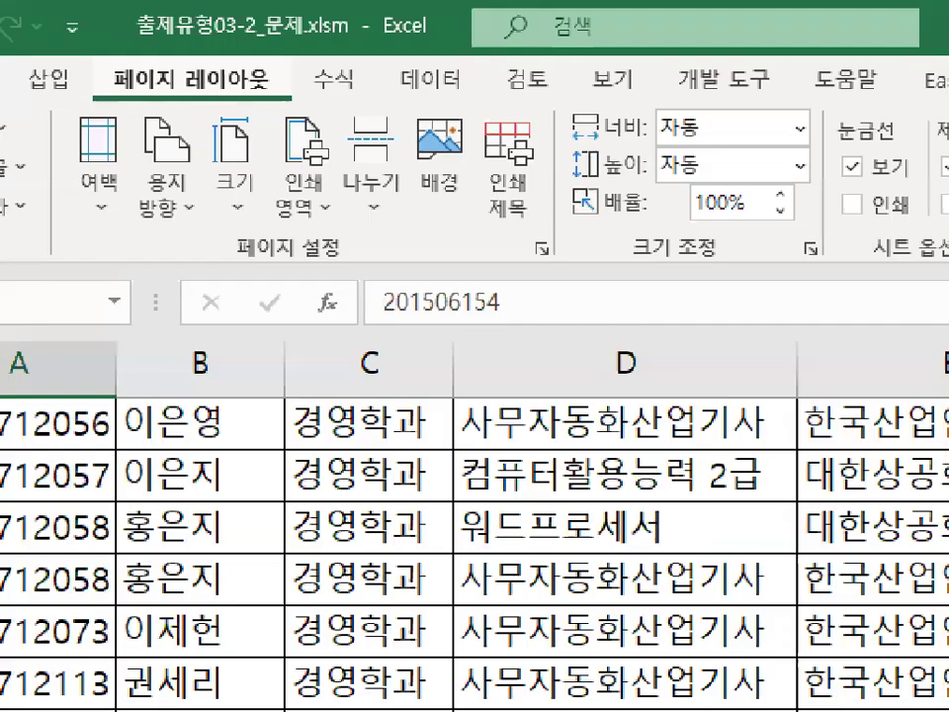
pyautogui.moveTo(249, 89)
pyautogui.mouseDown()
pyautogui.moveTo(137, 69)
pyautogui.moveTo(243, 79)
pyautogui.mouseUp()
pyautogui.moveTo(420, 202)
pyautogui.mouseDown()
pyautogui.moveTo(336, 202)
pyautogui.moveTo(314, 119)
pyautogui.moveTo(391, 87)
pyautogui.moveTo(425, 193)
pyautogui.mouseUp()
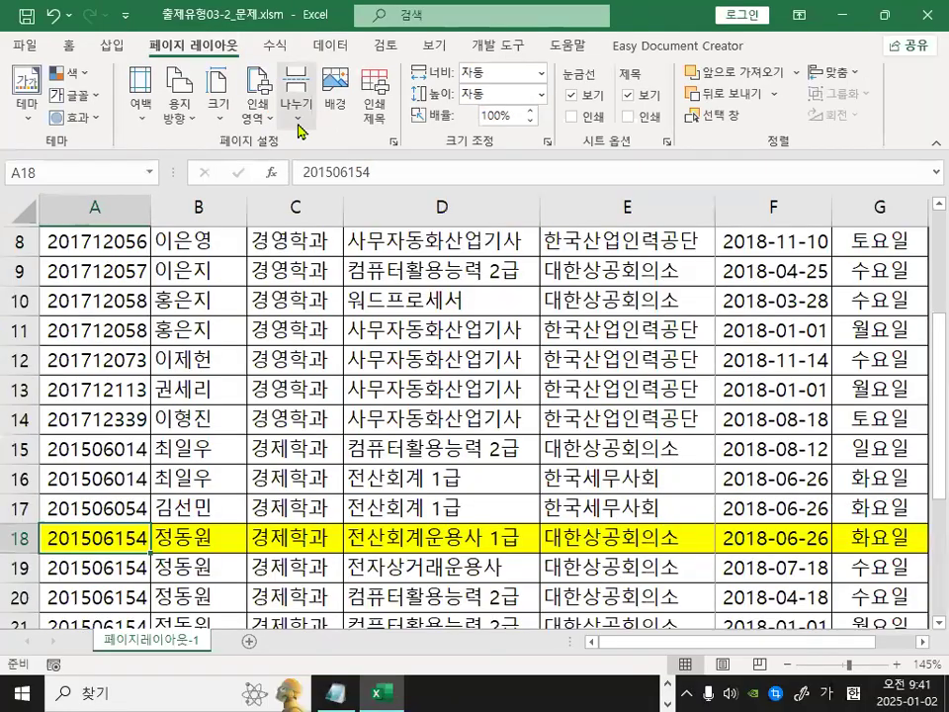
pyautogui.click(371, 168)
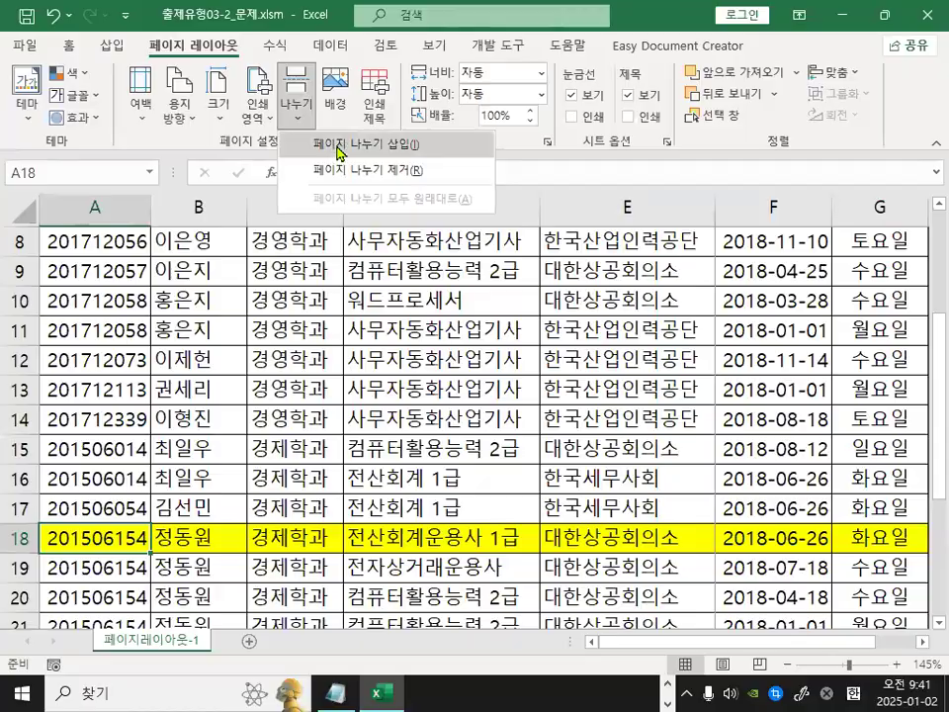
pyautogui.moveTo(309, 155); pyautogui.dragTo(536, 150)
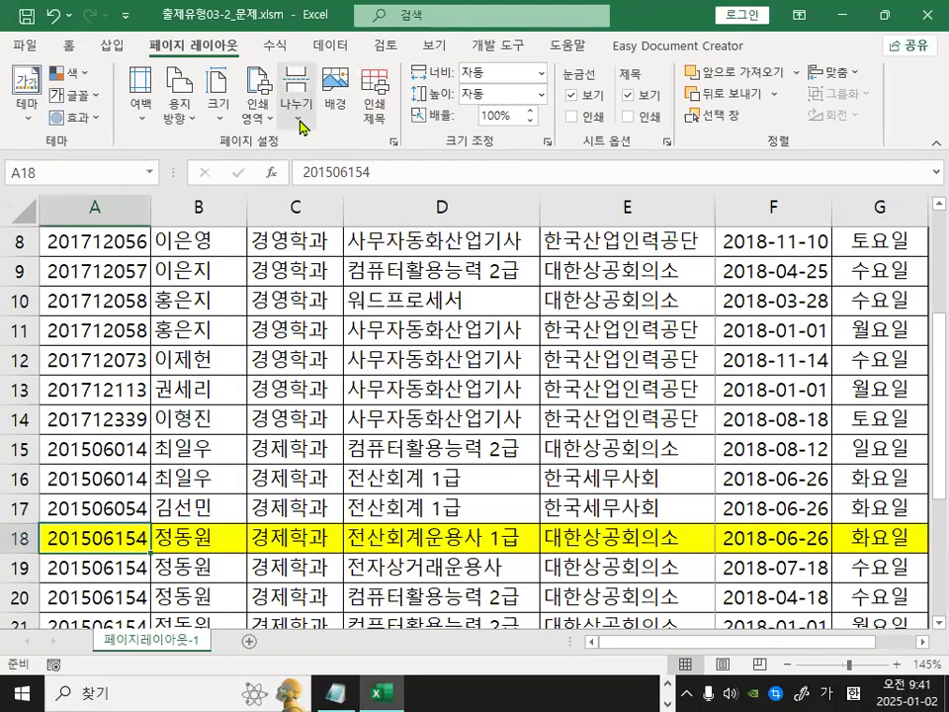
pyautogui.click(273, 102)
pyautogui.click(349, 143)
# Open the print preview to check where the first page ends.
pyautogui.click(197, 449)
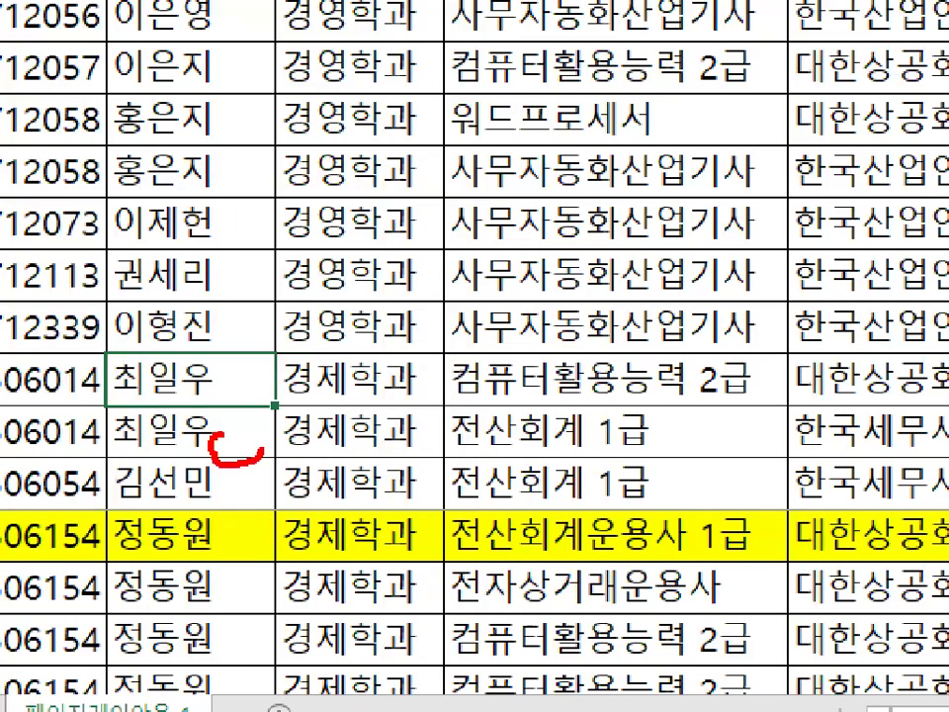
pyautogui.moveTo(238, 494); pyautogui.dragTo(247, 513)
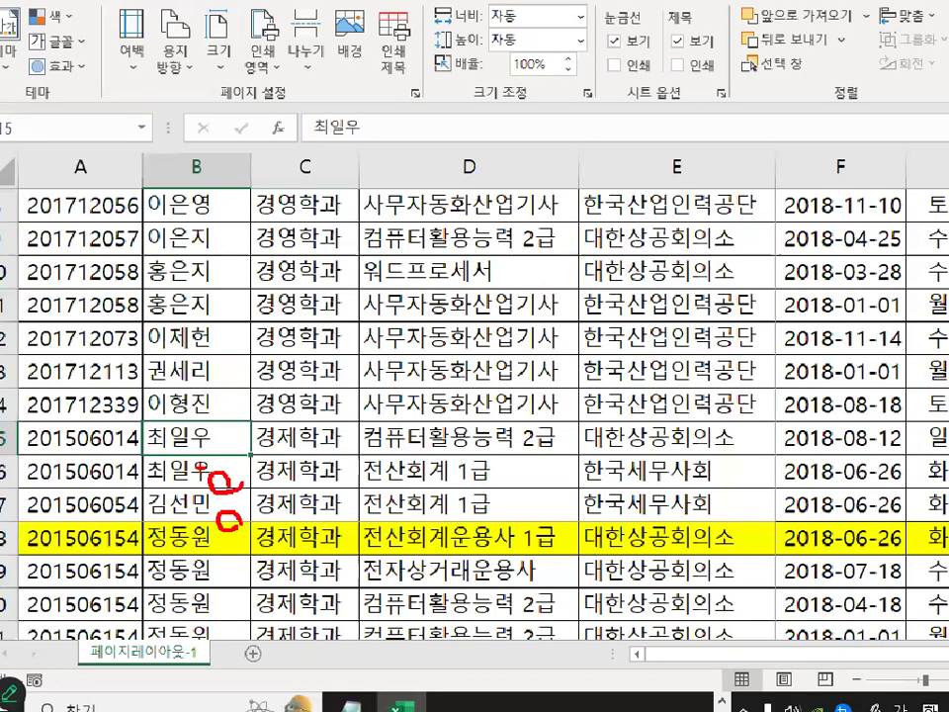
pyautogui.click(223, 472)
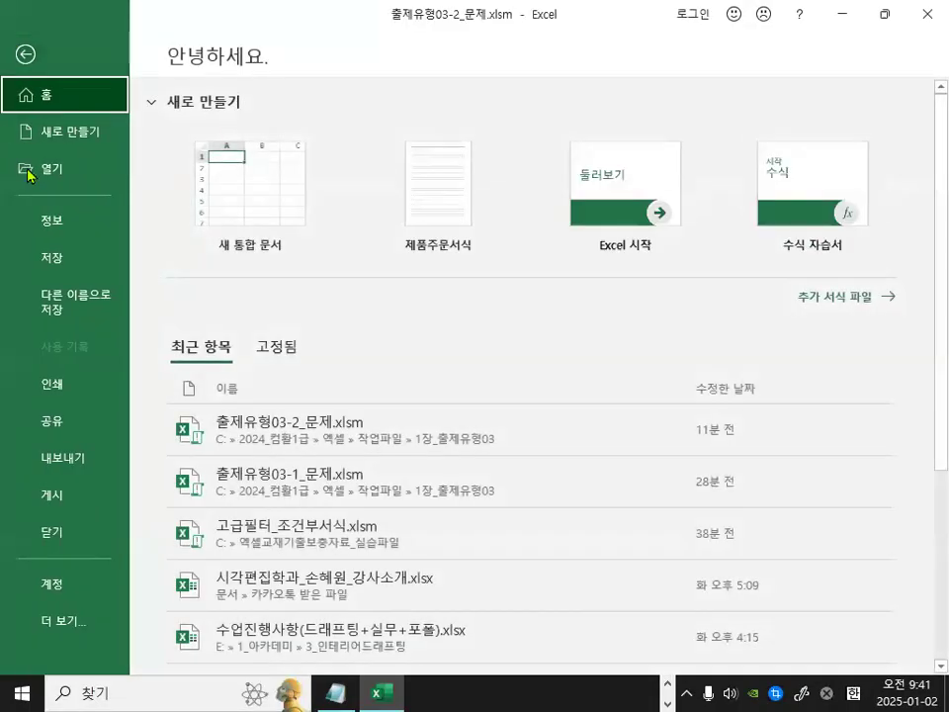
pyautogui.click(51, 383)
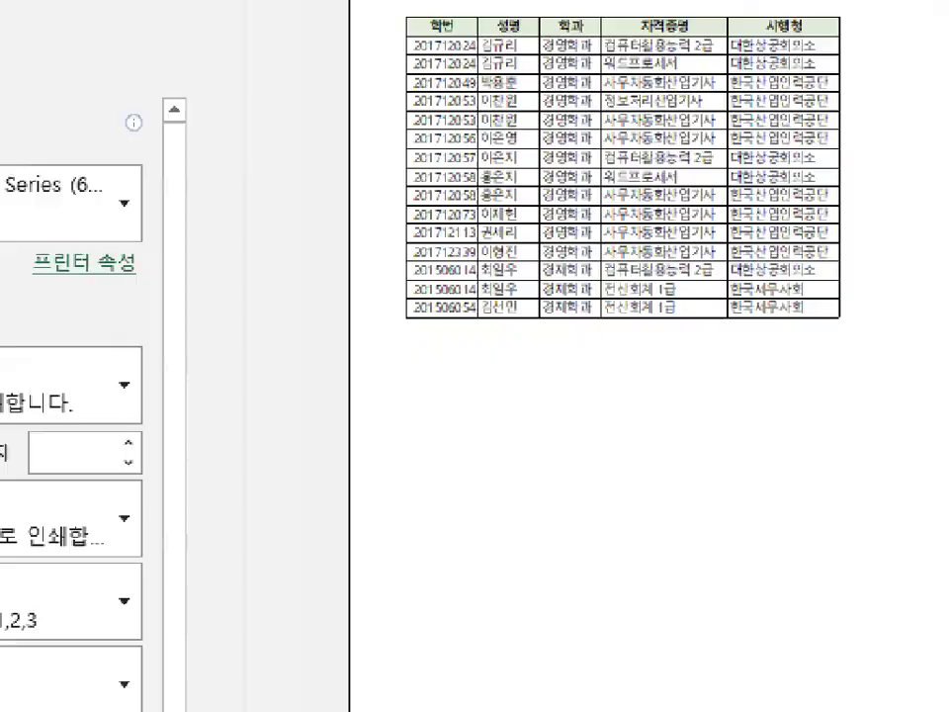
# Page through the print preview to check the first and second pages, then return to the worksheet.
pyautogui.moveTo(798, 265)
pyautogui.mouseDown()
pyautogui.moveTo(786, 303)
pyautogui.moveTo(771, 241)
pyautogui.mouseUp()
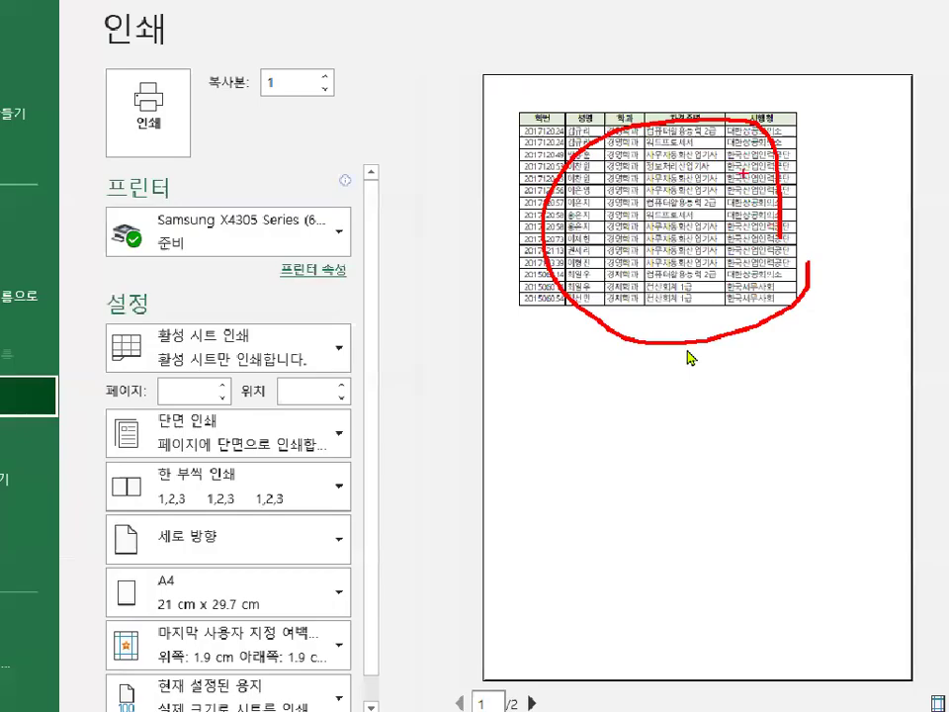
pyautogui.click(551, 657)
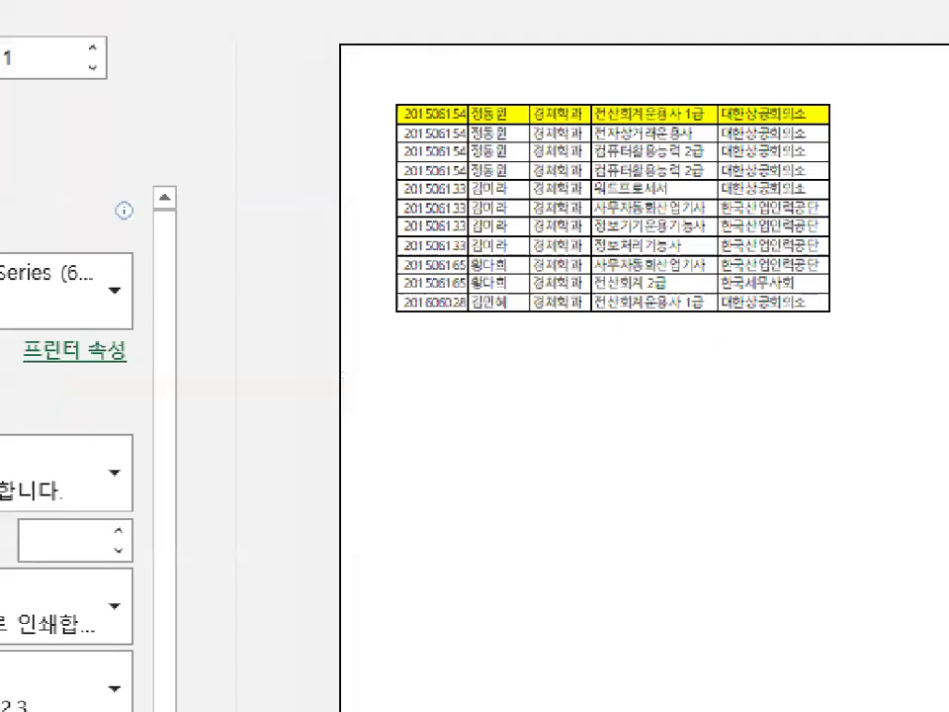
pyautogui.moveTo(405, 137)
pyautogui.mouseDown()
pyautogui.moveTo(465, 115)
pyautogui.moveTo(480, 138)
pyautogui.mouseUp()
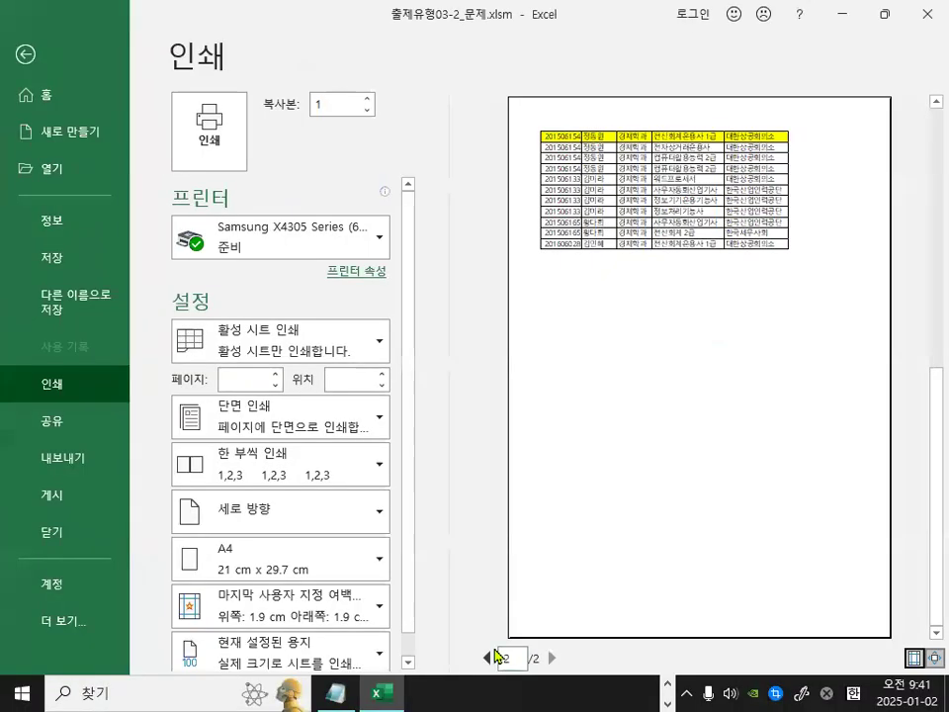
pyautogui.click(486, 657)
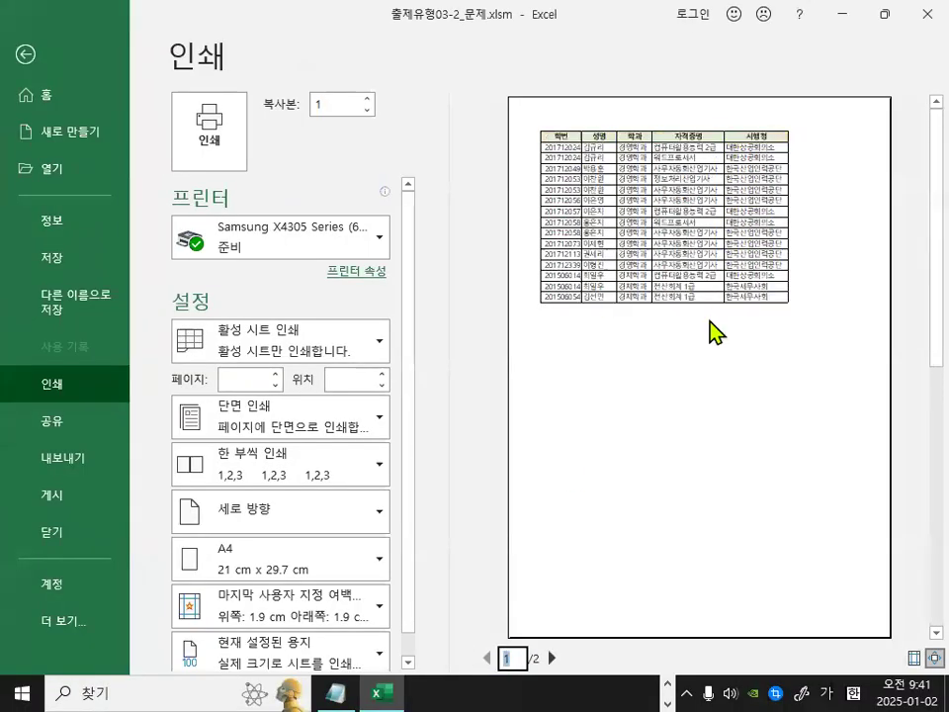
pyautogui.click(934, 657)
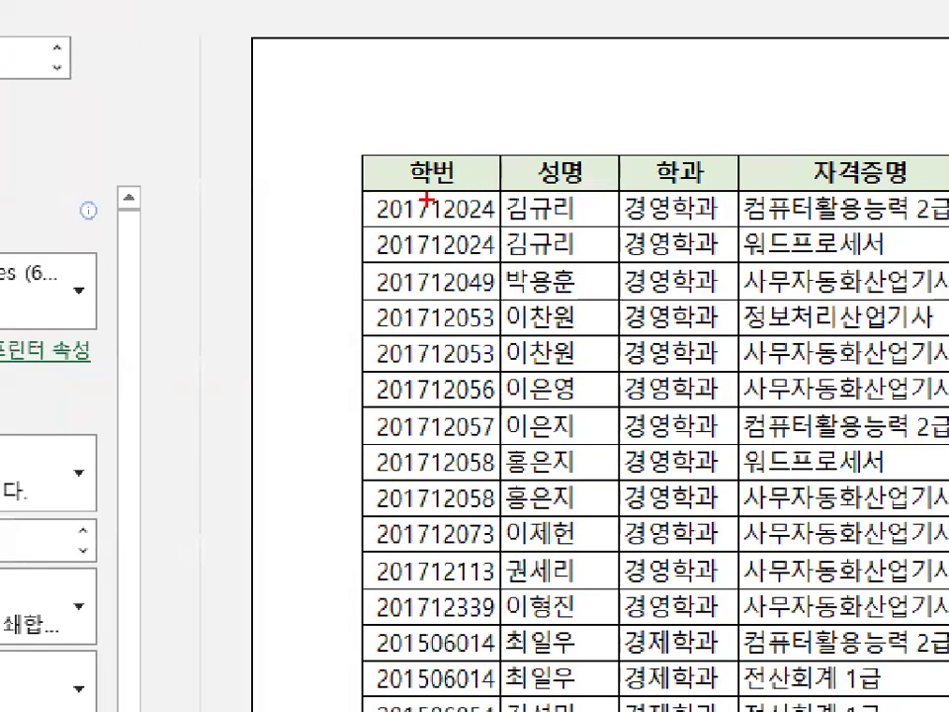
pyautogui.moveTo(489, 178)
pyautogui.mouseDown()
pyautogui.moveTo(384, 178)
pyautogui.moveTo(488, 166)
pyautogui.mouseUp()
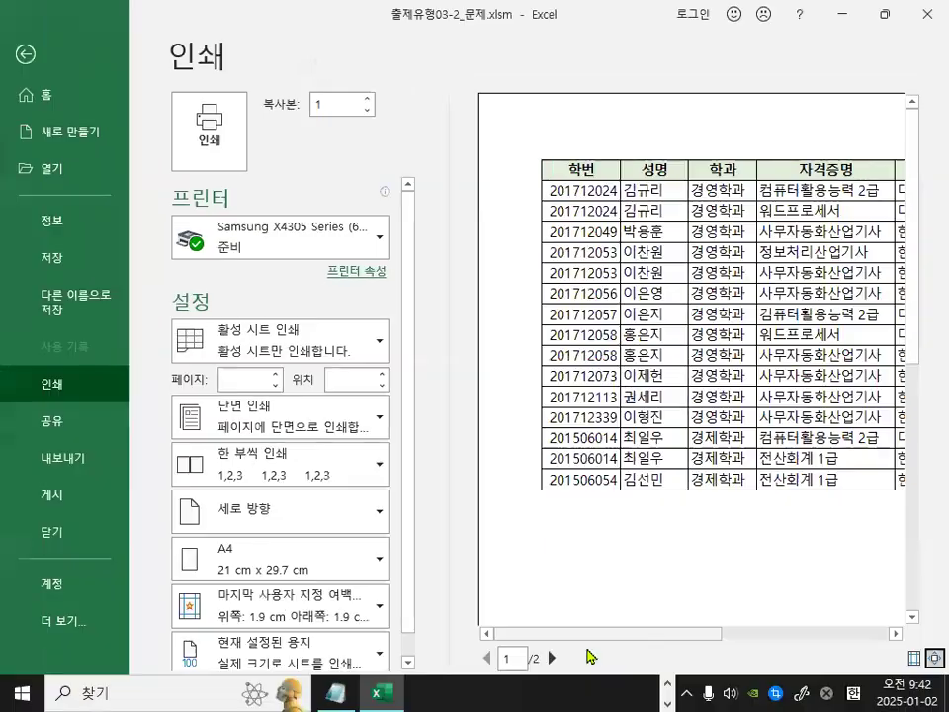
pyautogui.click(550, 657)
pyautogui.moveTo(644, 164); pyautogui.dragTo(608, 198)
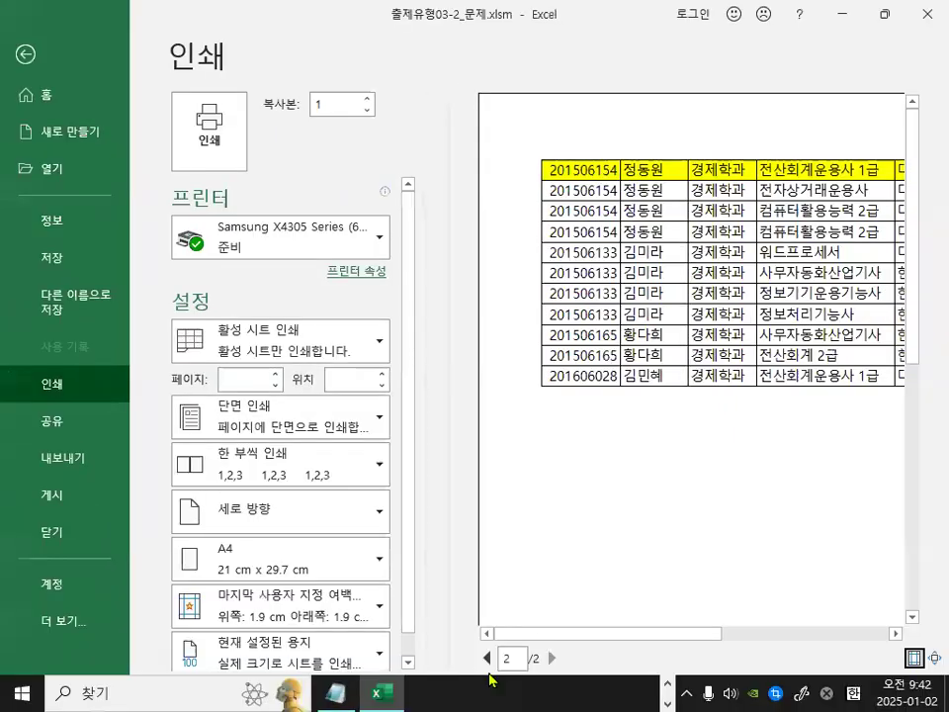
pyautogui.click(487, 657)
pyautogui.moveTo(620, 166)
pyautogui.mouseDown()
pyautogui.moveTo(533, 153)
pyautogui.moveTo(606, 193)
pyautogui.mouseUp()
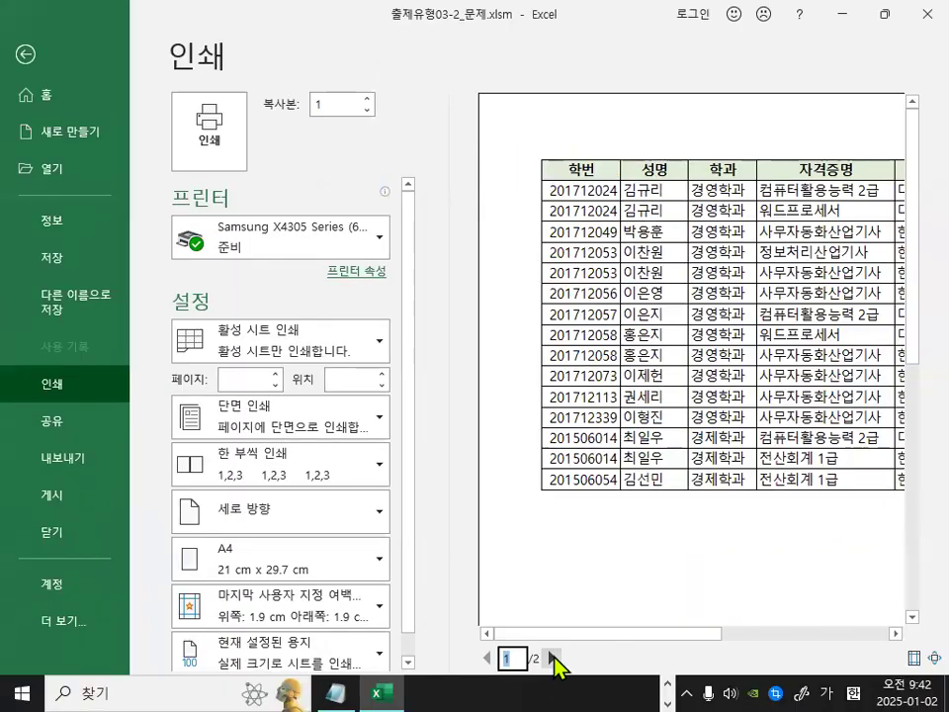
pyautogui.click(550, 657)
pyautogui.moveTo(549, 157); pyautogui.dragTo(748, 151)
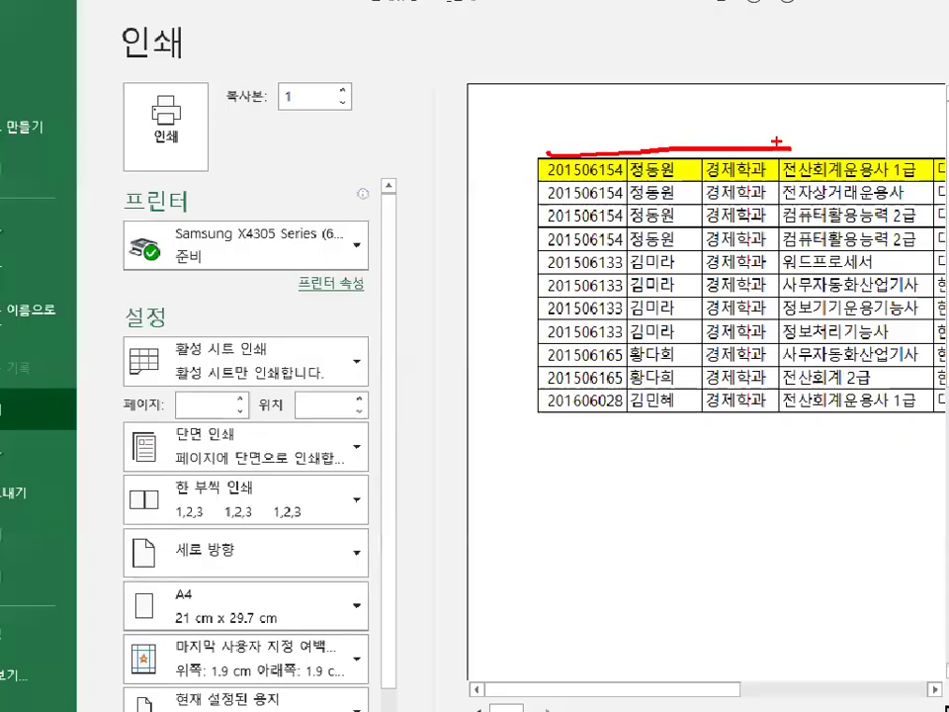
pyautogui.press('Escape')
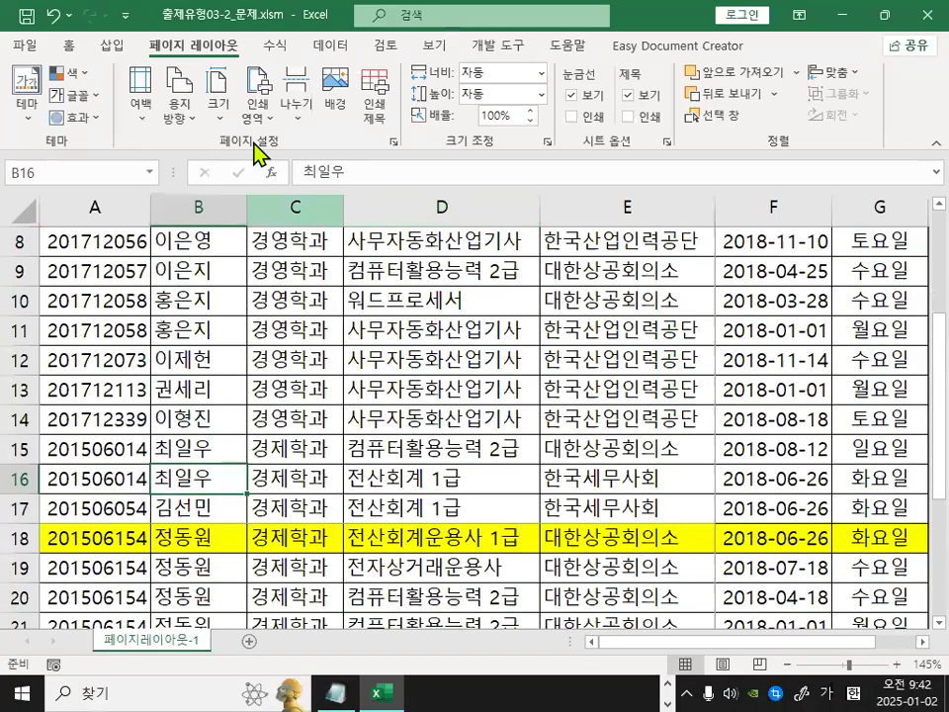
# Open Page Setup's sheet options and set row 2 as the rows to repeat at top ($2:$2).
pyautogui.click(393, 143)
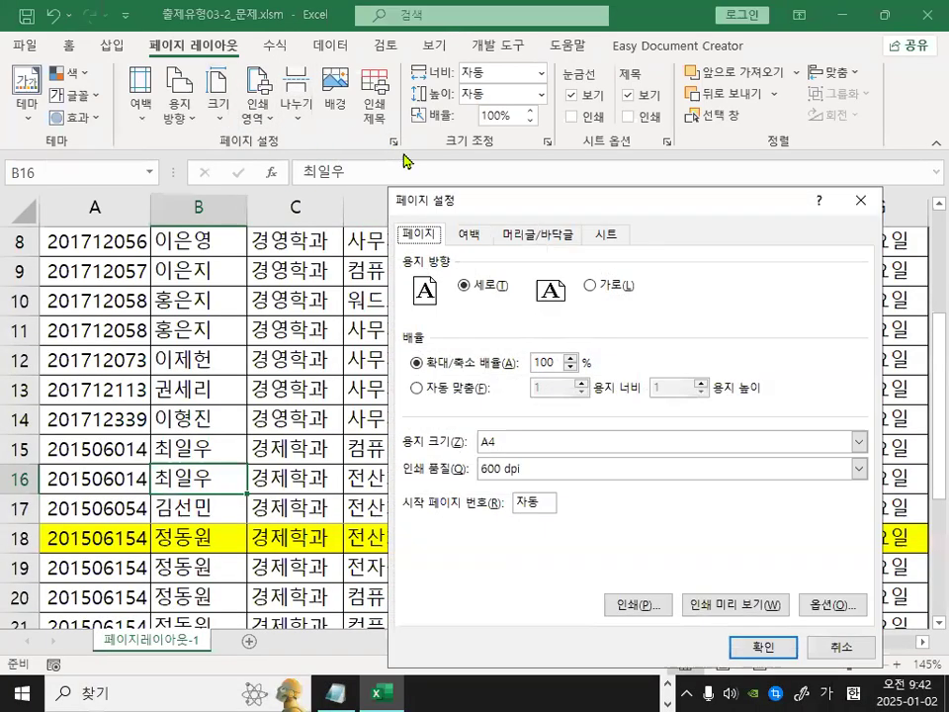
pyautogui.click(609, 236)
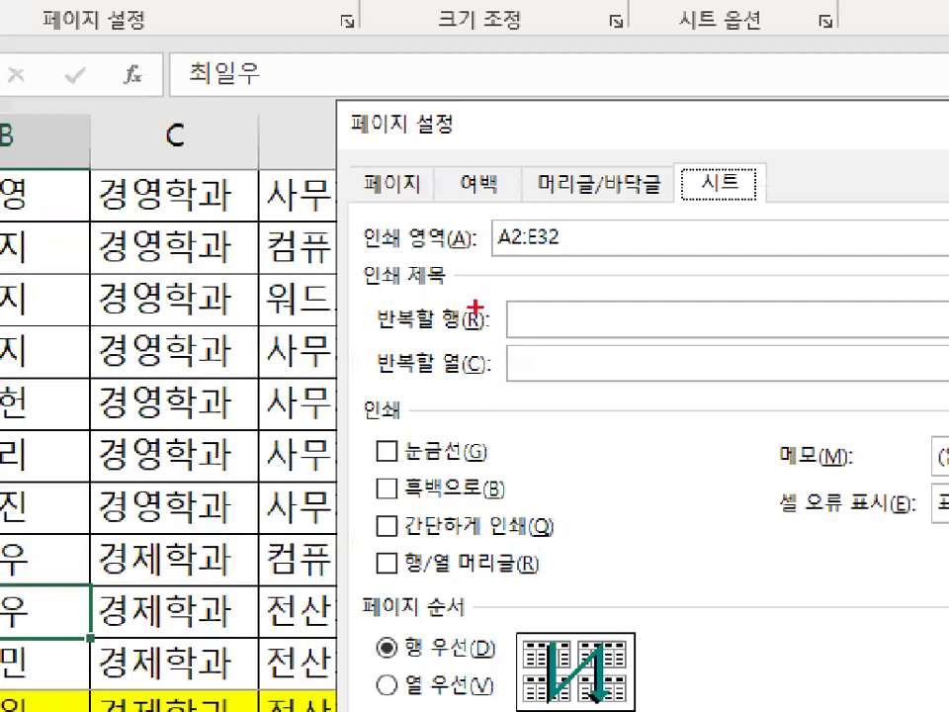
pyautogui.moveTo(379, 316)
pyautogui.mouseDown()
pyautogui.moveTo(489, 320)
pyautogui.moveTo(457, 317)
pyautogui.mouseUp()
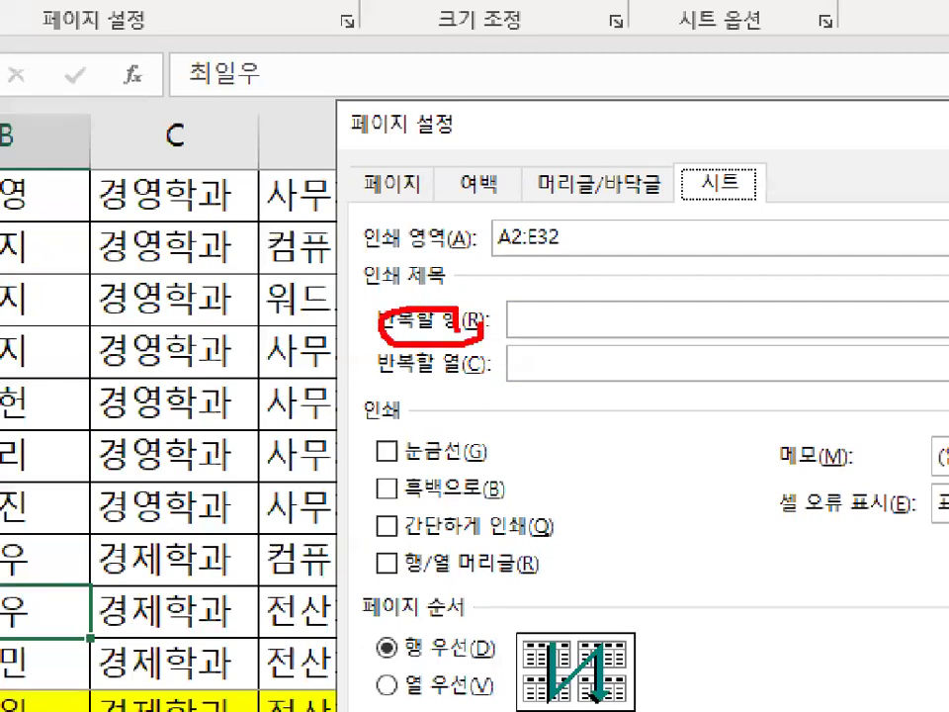
pyautogui.moveTo(456, 361); pyautogui.dragTo(463, 384)
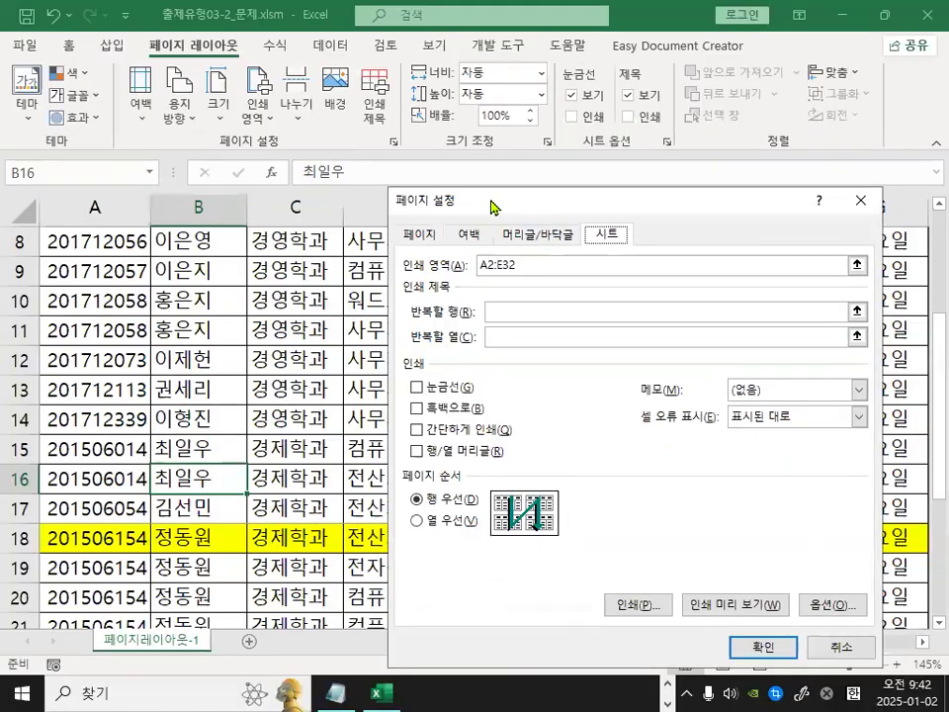
pyautogui.moveTo(521, 132); pyautogui.dragTo(278, 78)
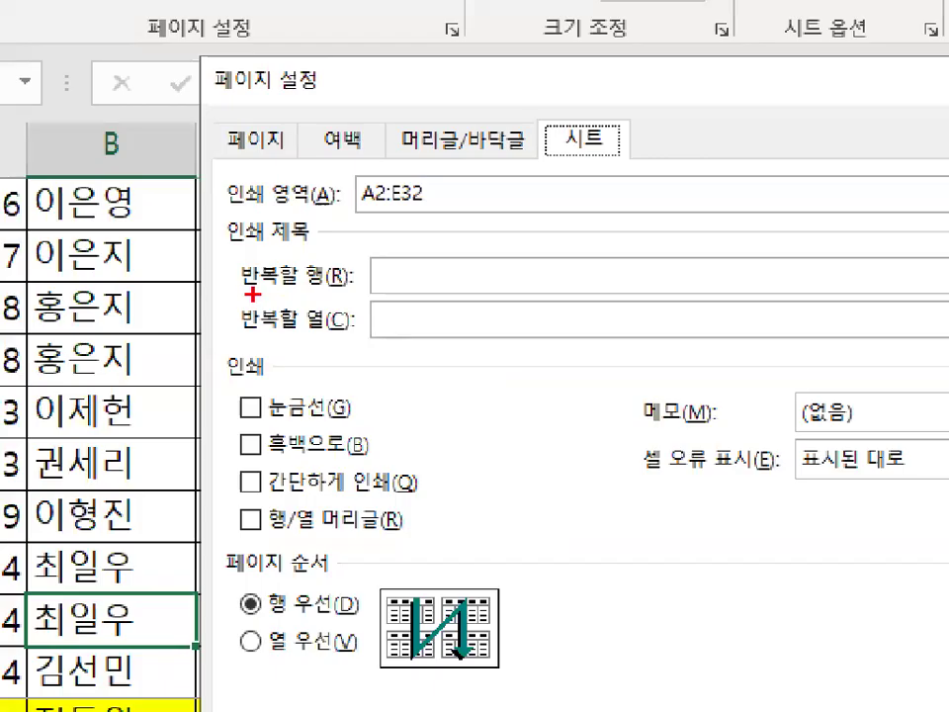
pyautogui.moveTo(260, 291); pyautogui.dragTo(353, 291)
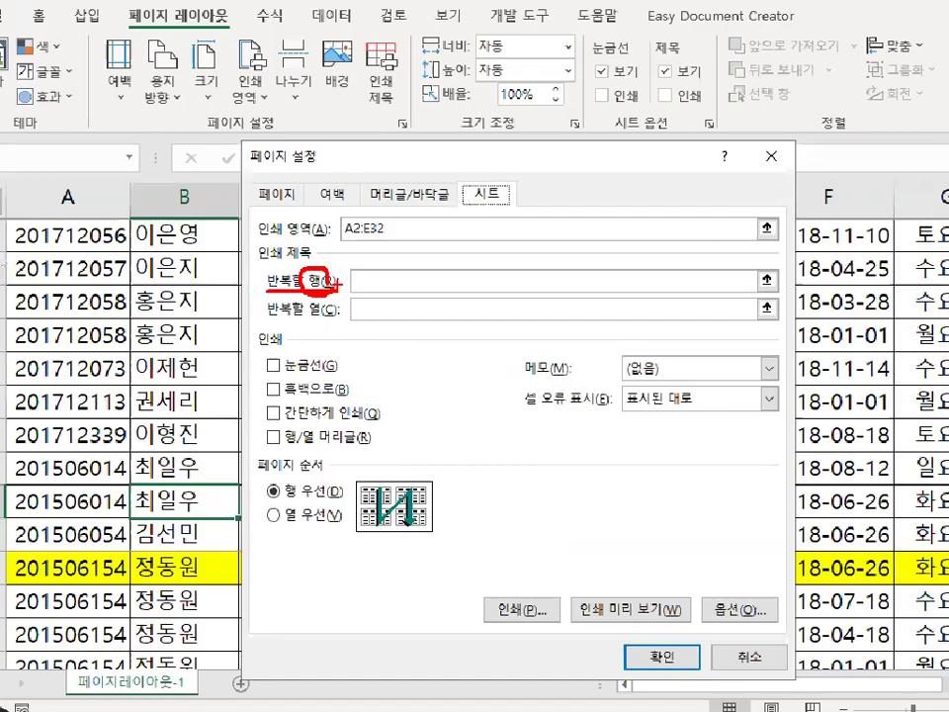
pyautogui.press('Escape')
pyautogui.click(423, 276)
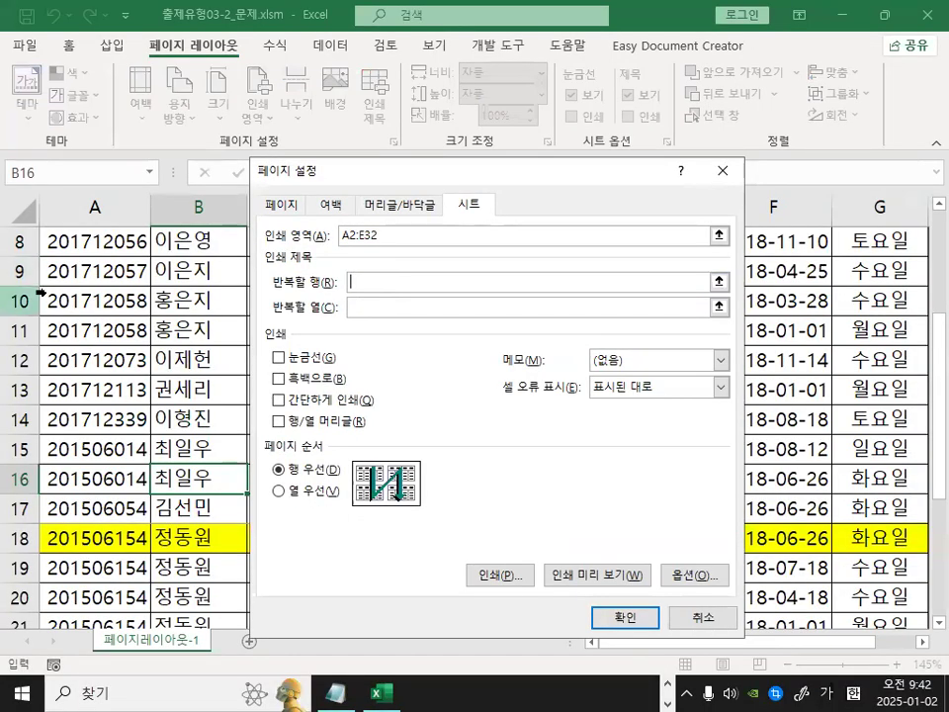
pyautogui.scroll(3, 41, 291)
pyautogui.moveTo(366, 177); pyautogui.dragTo(496, 411)
pyautogui.hotkey('ctrl', '1')
pyautogui.moveTo(134, 270)
pyautogui.mouseDown()
pyautogui.moveTo(115, 282)
pyautogui.moveTo(116, 262)
pyautogui.moveTo(118, 279)
pyautogui.mouseUp()
pyautogui.moveTo(194, 251); pyautogui.dragTo(194, 262)
pyautogui.moveTo(307, 240); pyautogui.dragTo(370, 196)
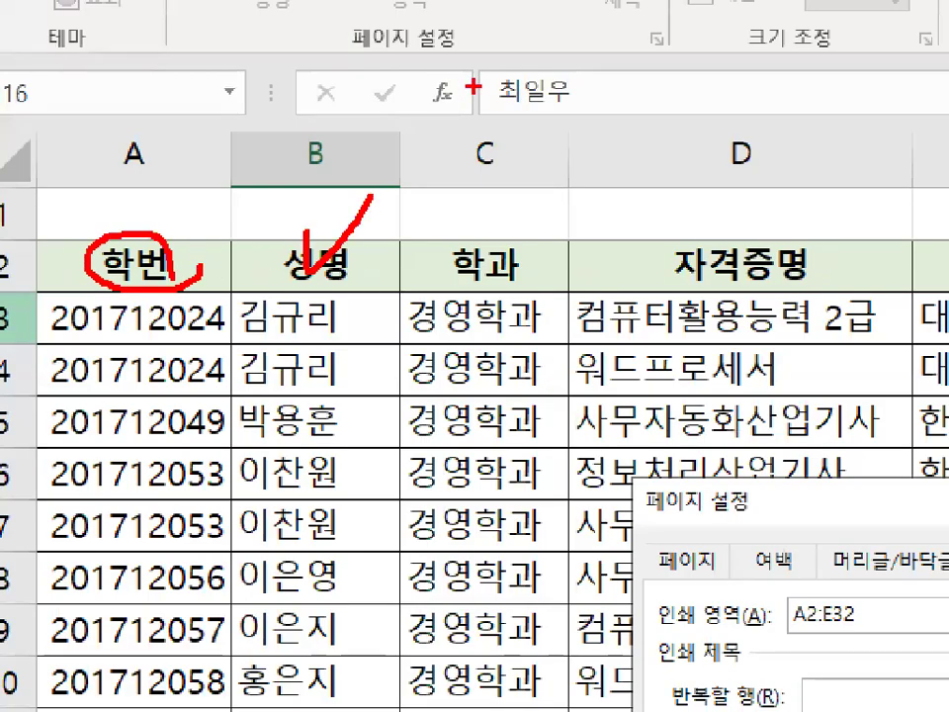
pyautogui.press('Escape')
pyautogui.hotkey('ctrl', '1')
pyautogui.moveTo(396, 491)
pyautogui.mouseDown()
pyautogui.moveTo(442, 497)
pyautogui.moveTo(389, 488)
pyautogui.mouseUp()
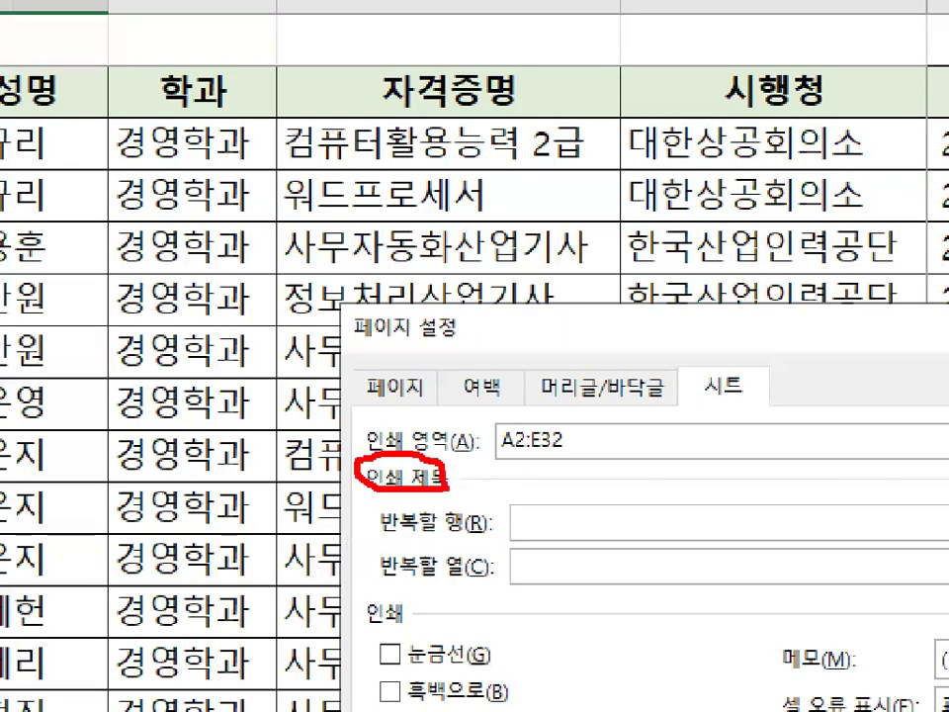
pyautogui.press('Escape')
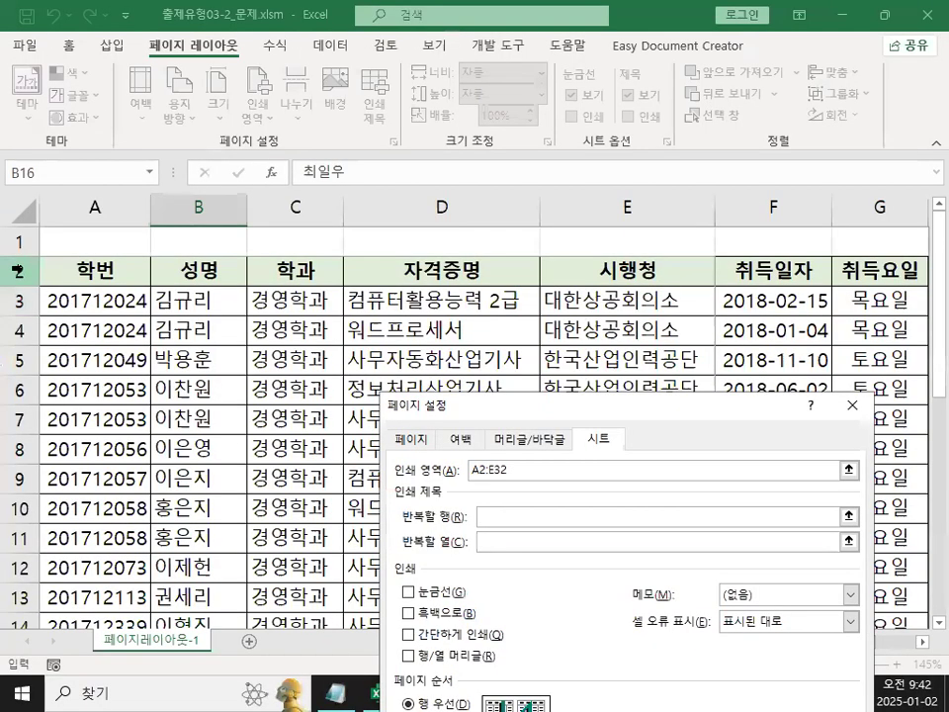
pyautogui.click(18, 269)
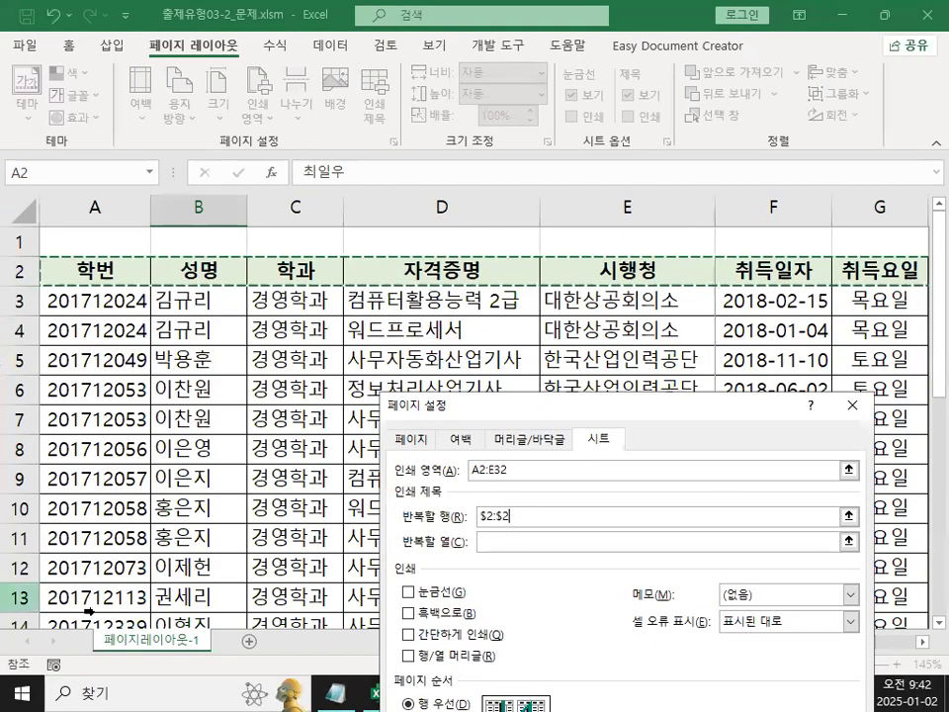
# Preview the pages from Page Setup to check that the heading row repeats on the second page, then return.
pyautogui.hotkey('ctrl', '1')
pyautogui.moveTo(119, 242)
pyautogui.mouseDown()
pyautogui.moveTo(129, 269)
pyautogui.moveTo(229, 131)
pyautogui.mouseUp()
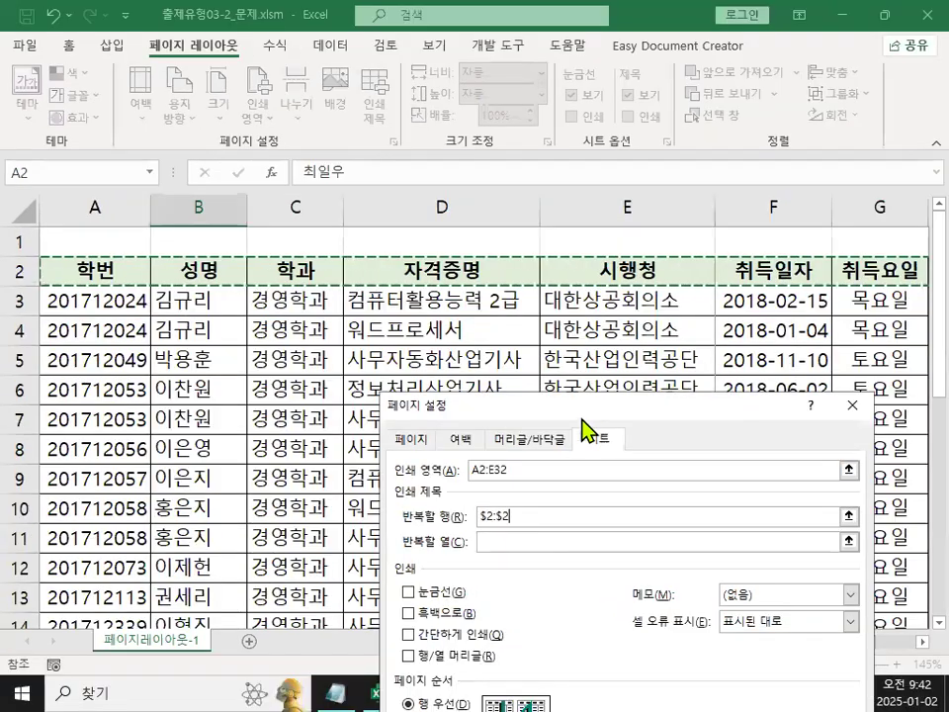
pyautogui.moveTo(641, 419); pyautogui.dragTo(467, 143)
pyautogui.hotkey('ctrl', '1')
pyautogui.click(335, 268)
pyautogui.moveTo(383, 269)
pyautogui.mouseDown()
pyautogui.moveTo(351, 294)
pyautogui.moveTo(376, 259)
pyautogui.moveTo(384, 278)
pyautogui.mouseUp()
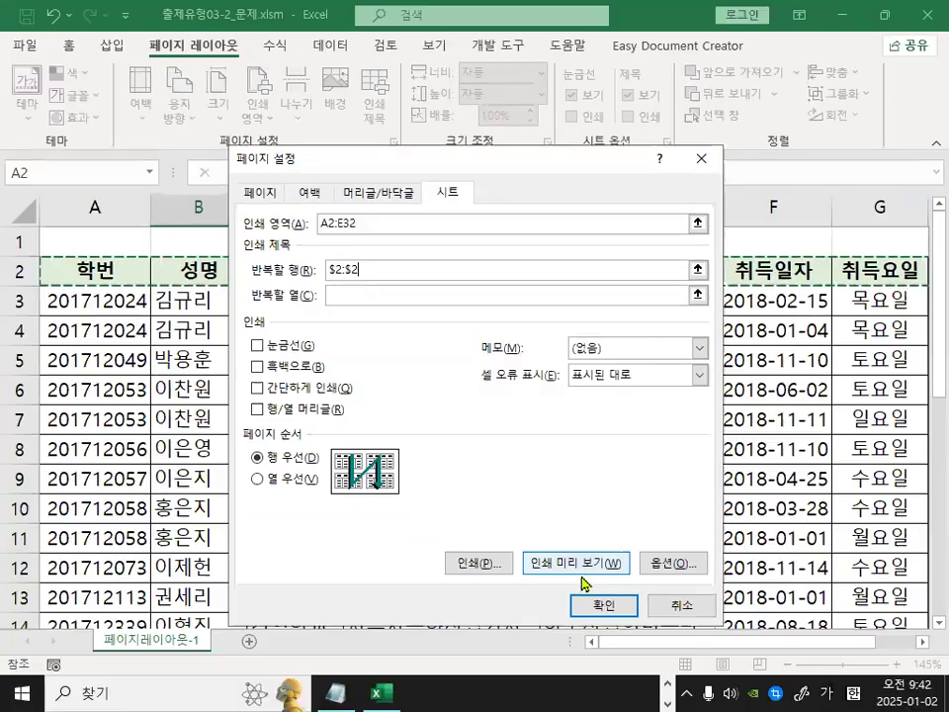
pyautogui.click(581, 566)
pyautogui.hotkey('ctrl', '1')
pyautogui.moveTo(631, 165)
pyautogui.mouseDown()
pyautogui.moveTo(584, 184)
pyautogui.moveTo(630, 161)
pyautogui.mouseUp()
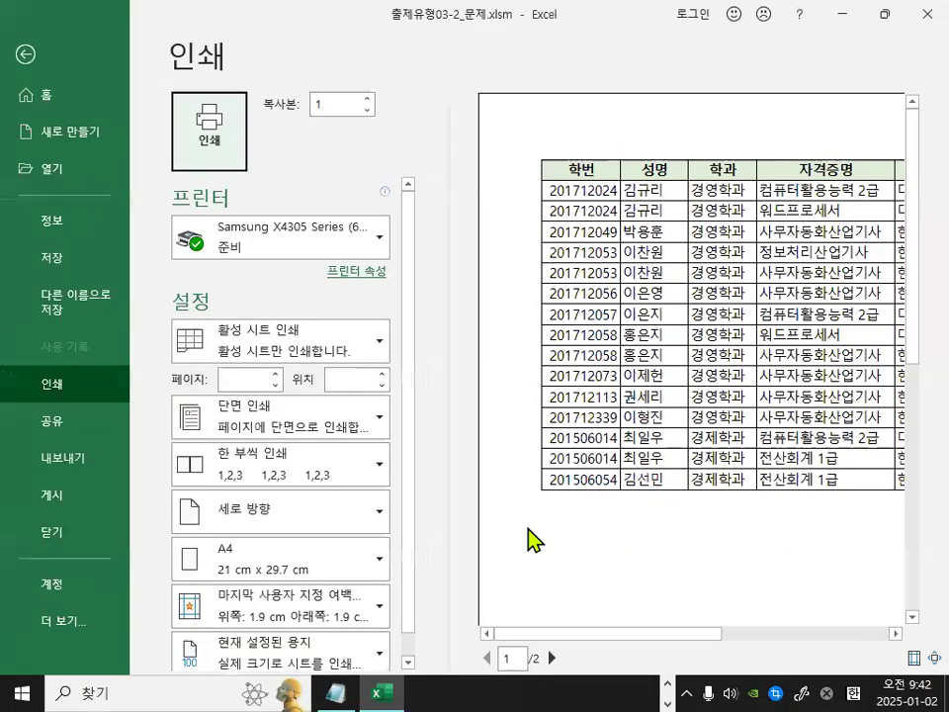
pyautogui.click(550, 658)
pyautogui.hotkey('ctrl', '1')
pyautogui.moveTo(603, 122)
pyautogui.mouseDown()
pyautogui.moveTo(583, 188)
pyautogui.moveTo(633, 192)
pyautogui.mouseUp()
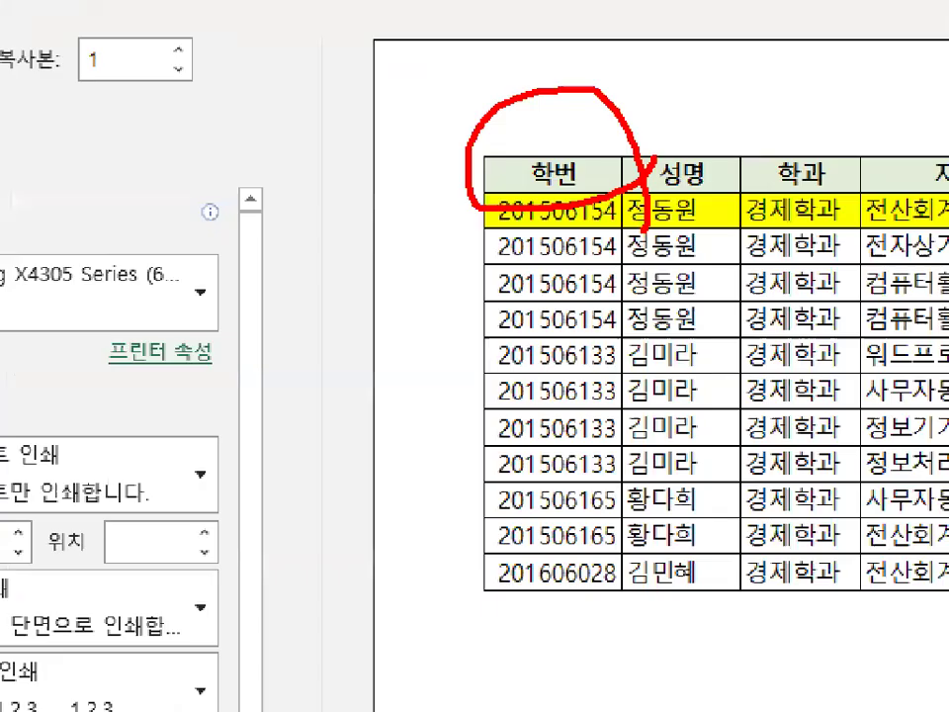
pyautogui.press('Escape')
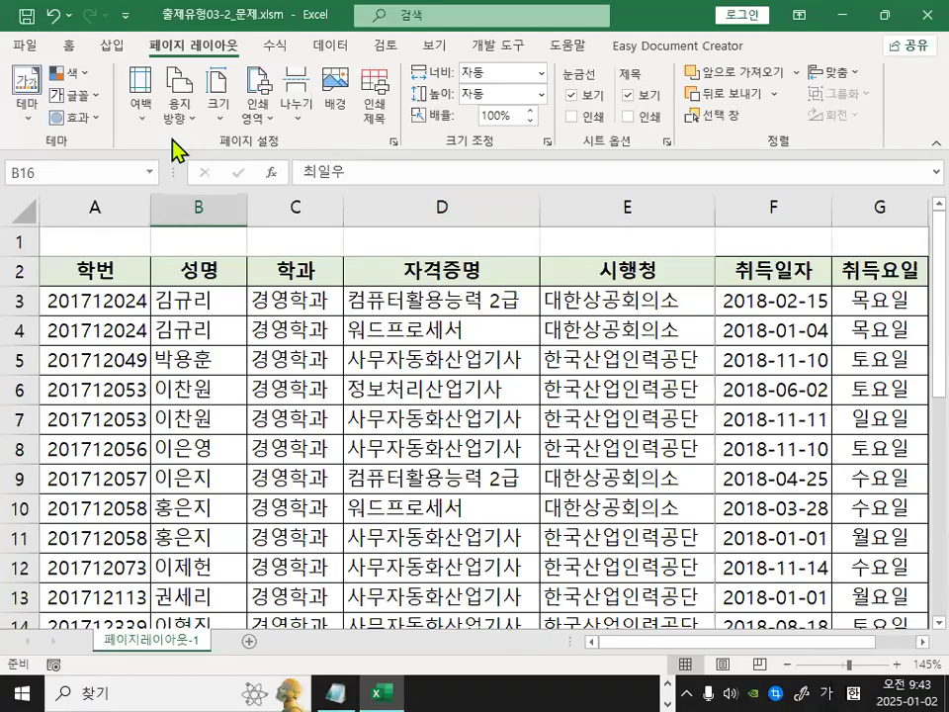
# Reopen Page Setup's sheet options and set column A as the column to repeat at left ($A:$A).
pyautogui.click(394, 144)
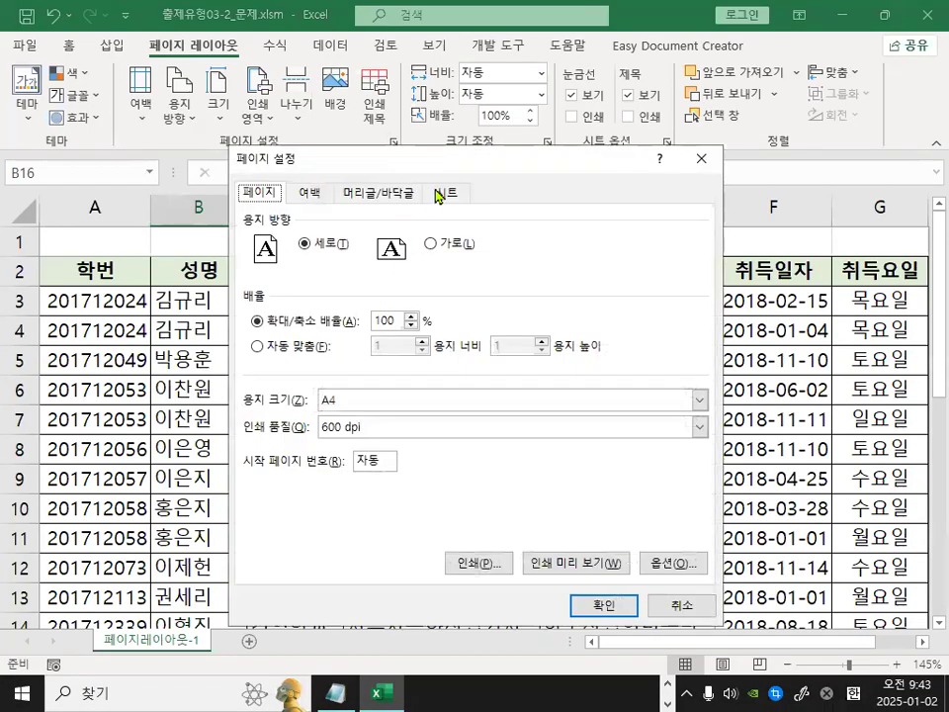
pyautogui.click(437, 195)
pyautogui.moveTo(359, 271); pyautogui.dragTo(366, 273)
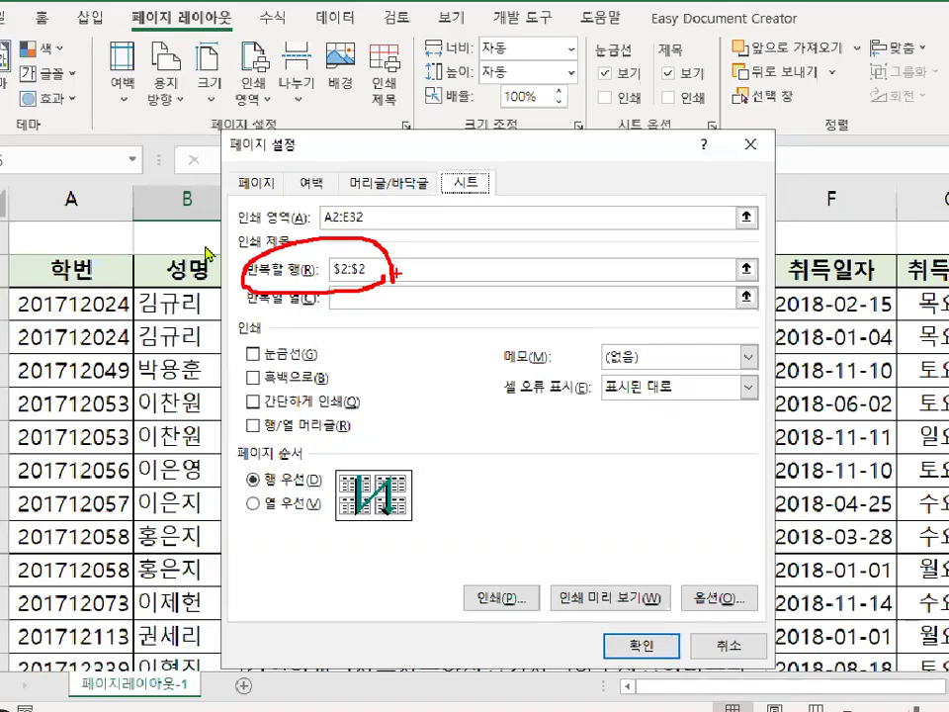
pyautogui.hotkey('ctrl', '2')
pyautogui.moveTo(12, 304)
pyautogui.mouseDown()
pyautogui.moveTo(4, 460)
pyautogui.moveTo(22, 603)
pyautogui.mouseUp()
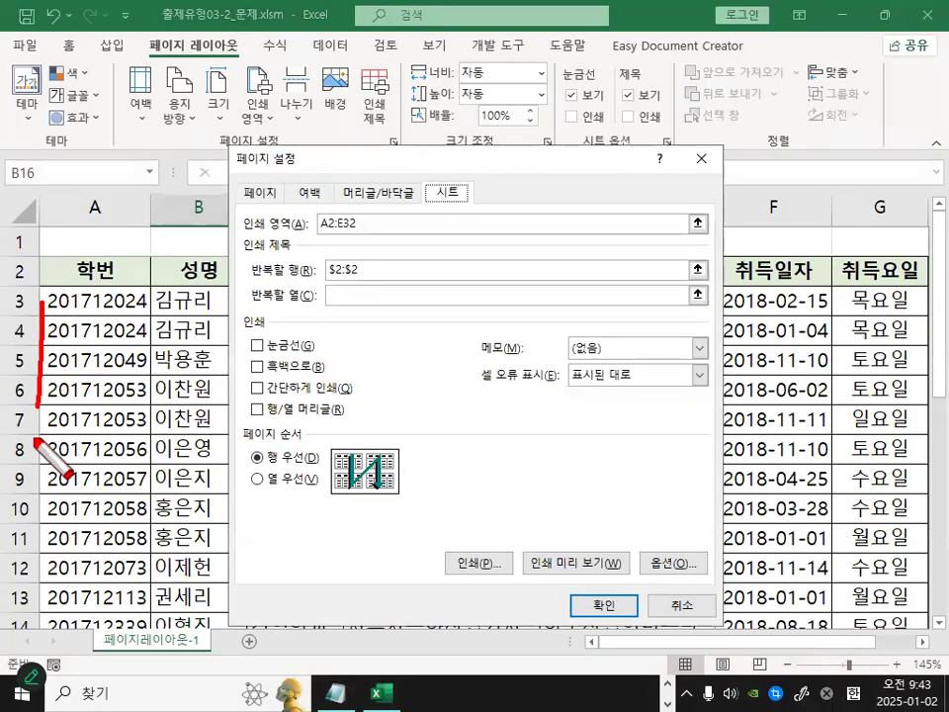
pyautogui.moveTo(45, 277)
pyautogui.mouseDown()
pyautogui.moveTo(77, 275)
pyautogui.moveTo(144, 534)
pyautogui.moveTo(44, 599)
pyautogui.mouseUp()
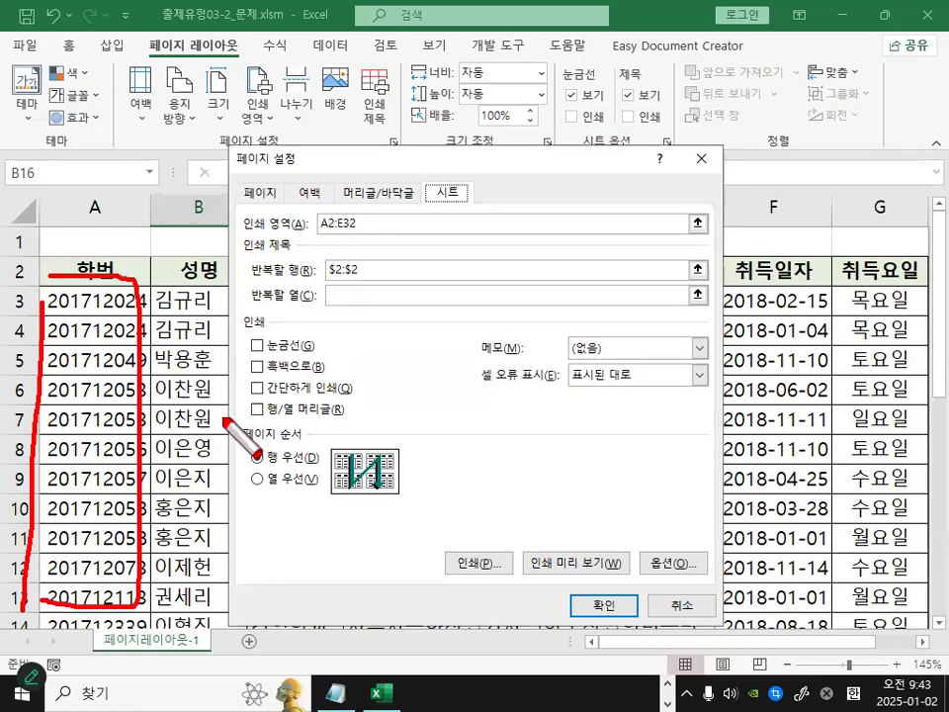
pyautogui.moveTo(252, 314); pyautogui.dragTo(296, 313)
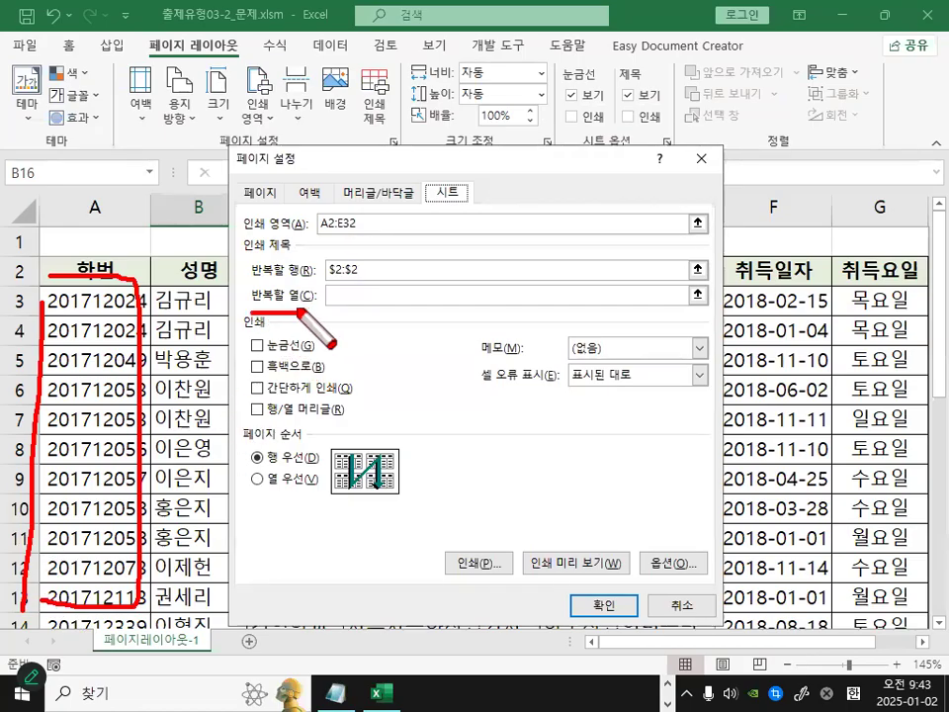
pyautogui.press('Escape')
pyautogui.click(352, 296)
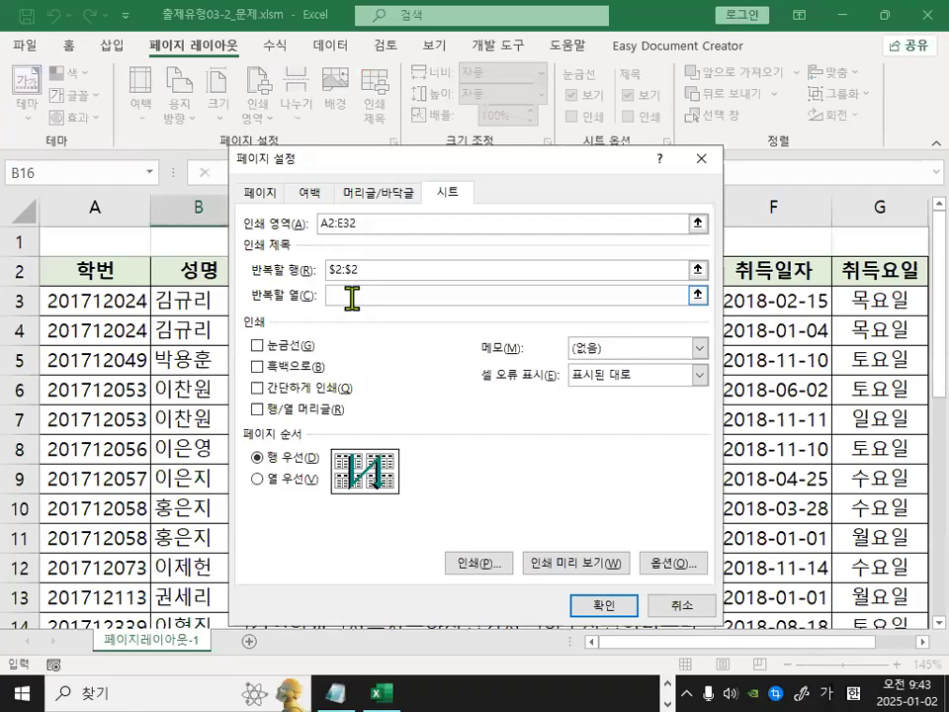
pyautogui.click(95, 207)
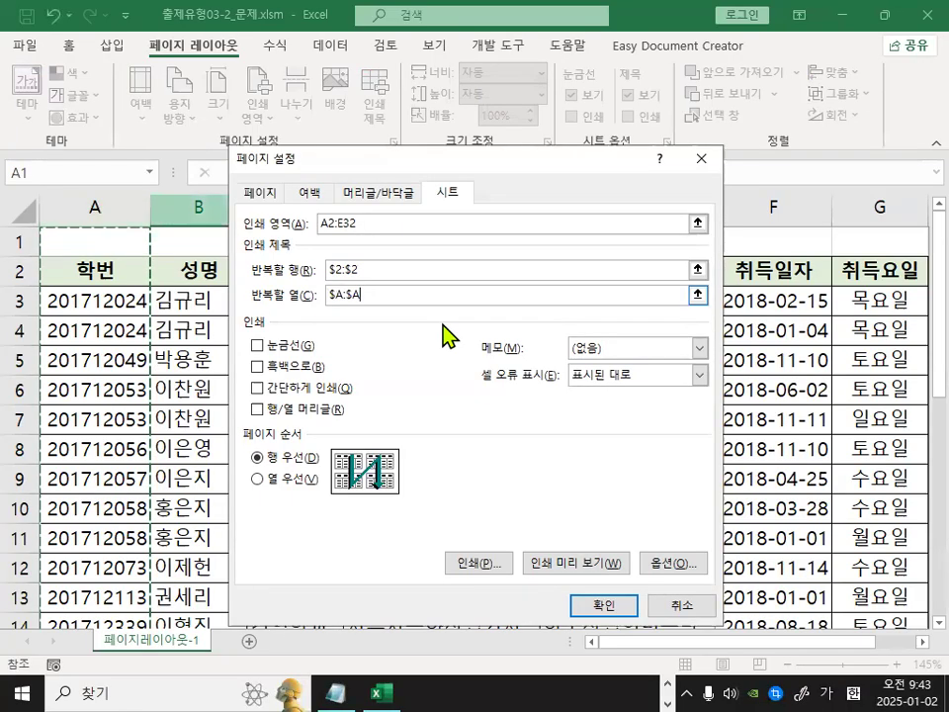
# Clear both the rows-to-repeat and columns-to-repeat entries in the sheet options.
pyautogui.hotkey('ctrl', '1')
pyautogui.click(350, 294)
pyautogui.moveTo(381, 299)
pyautogui.mouseDown()
pyautogui.moveTo(315, 297)
pyautogui.moveTo(370, 281)
pyautogui.mouseUp()
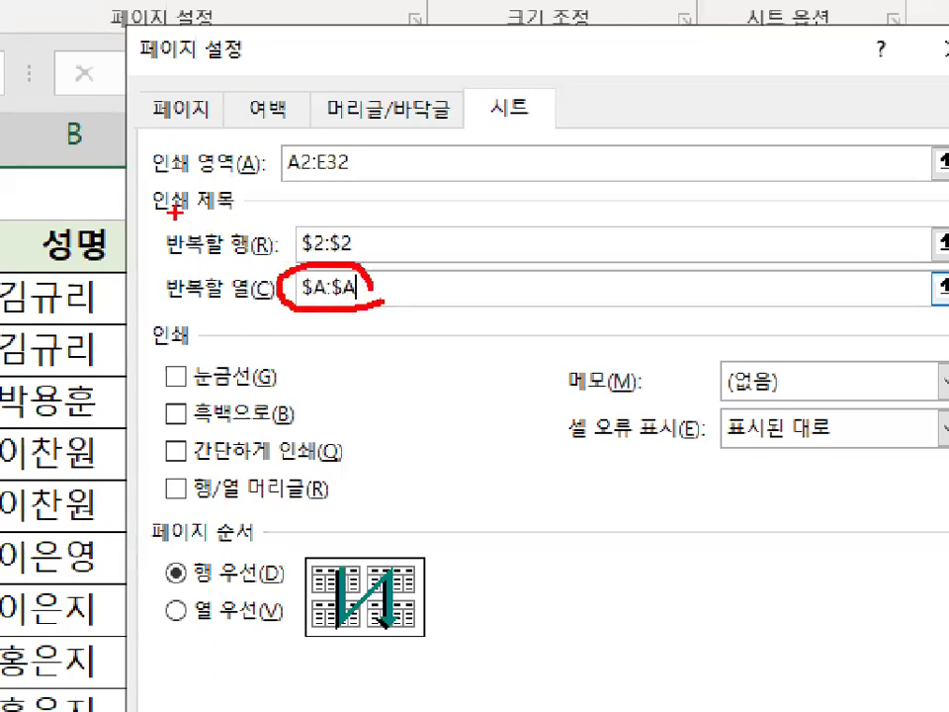
pyautogui.moveTo(170, 202); pyautogui.dragTo(216, 180)
pyautogui.moveTo(167, 133); pyautogui.dragTo(219, 91)
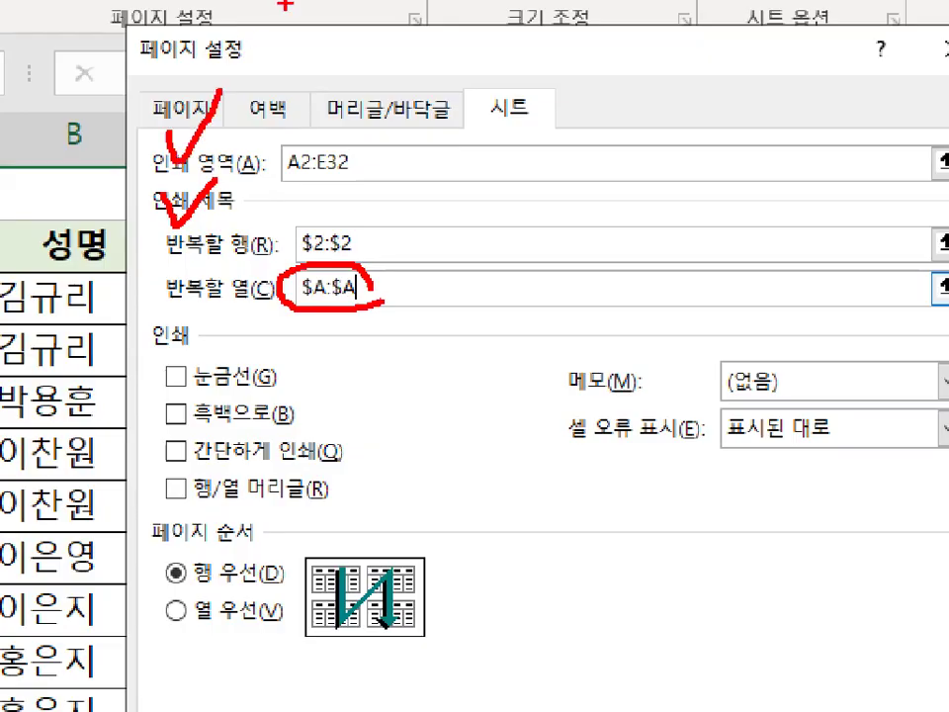
pyautogui.press('Escape')
pyautogui.moveTo(394, 243); pyautogui.dragTo(197, 243)
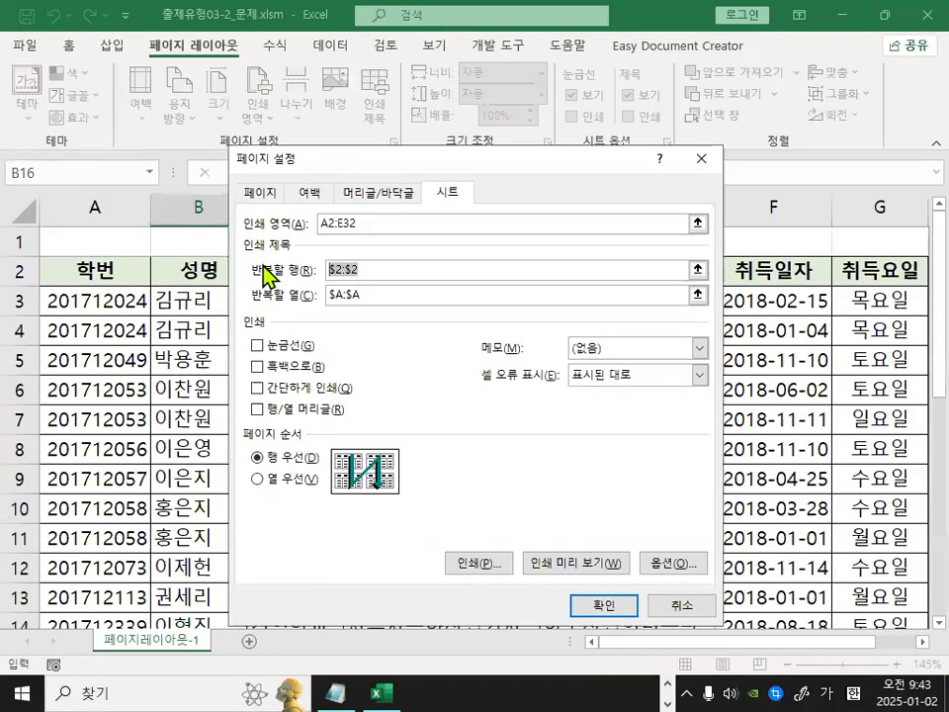
pyautogui.press('Delete')
pyautogui.moveTo(395, 294); pyautogui.dragTo(265, 296)
pyautogui.press('Delete')
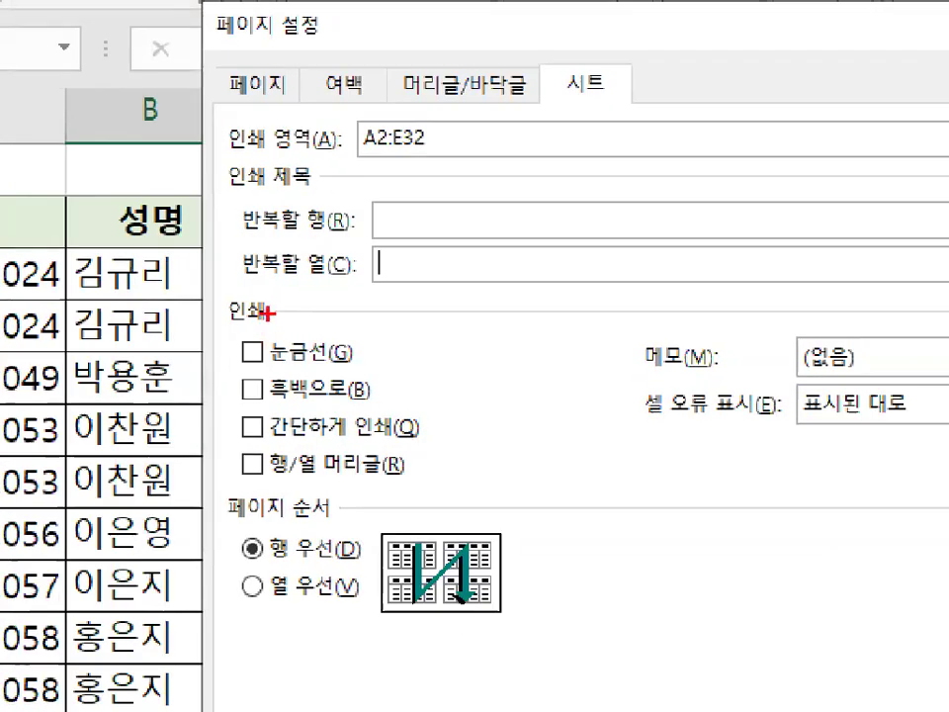
pyautogui.moveTo(266, 320)
pyautogui.mouseDown()
pyautogui.moveTo(239, 322)
pyautogui.moveTo(223, 309)
pyautogui.mouseUp()
pyautogui.moveTo(247, 364); pyautogui.dragTo(350, 363)
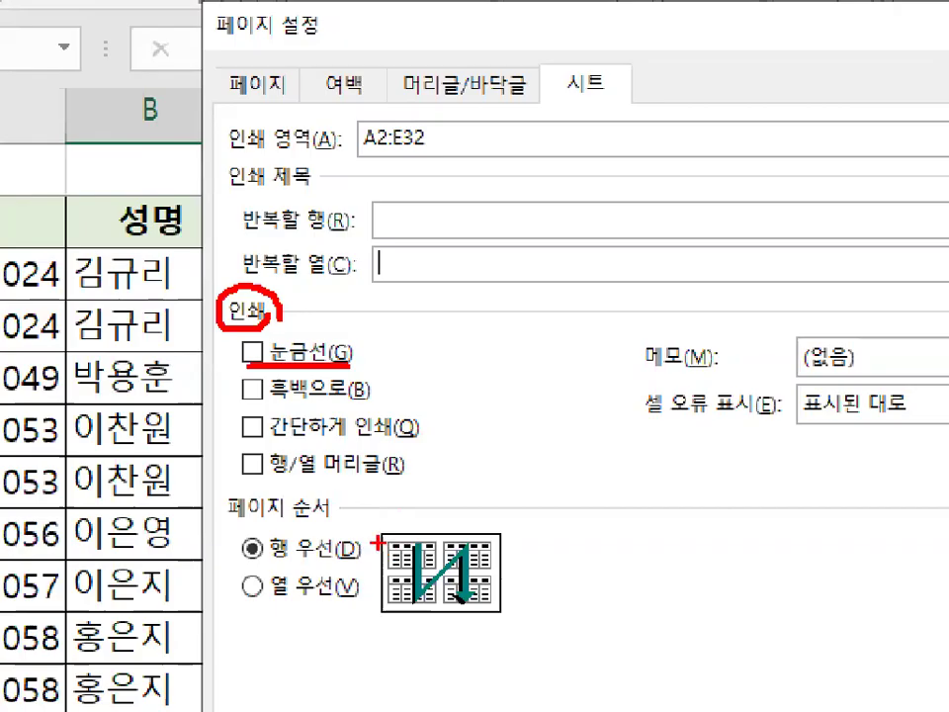
pyautogui.moveTo(259, 486); pyautogui.dragTo(394, 486)
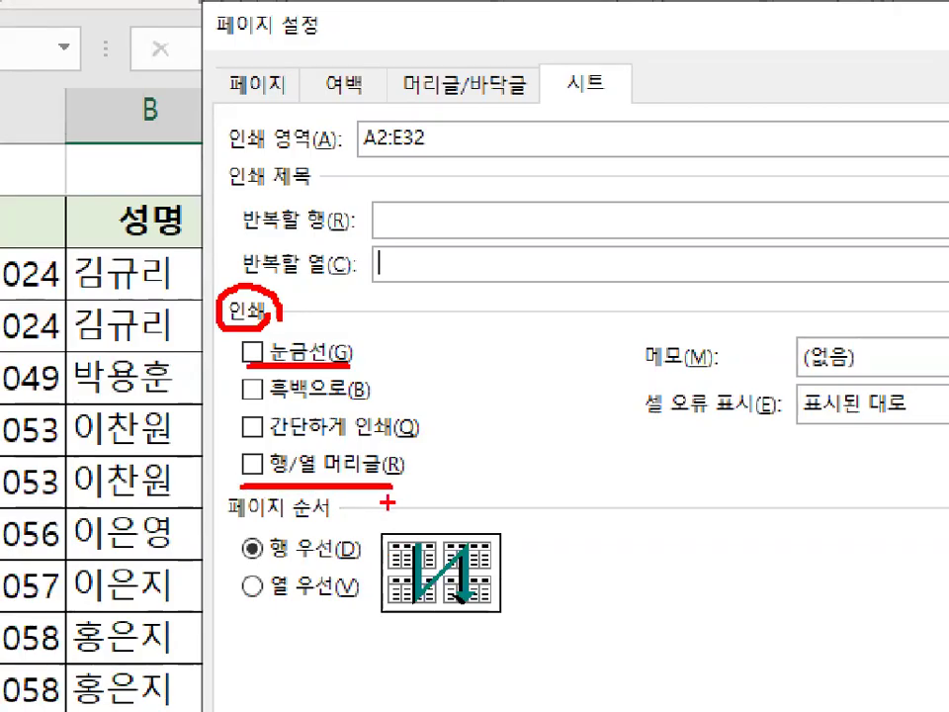
pyautogui.moveTo(324, 387)
pyautogui.mouseDown()
pyautogui.moveTo(272, 420)
pyautogui.moveTo(287, 439)
pyautogui.mouseUp()
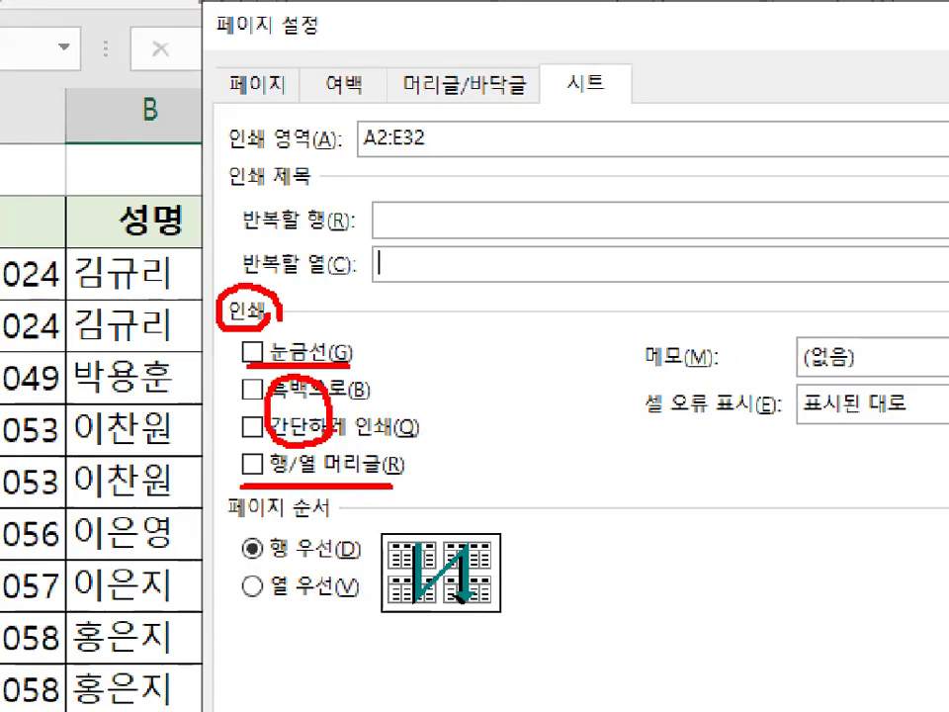
pyautogui.press('Escape')
pyautogui.hotkey('ctrl', '1')
pyautogui.click(298, 348)
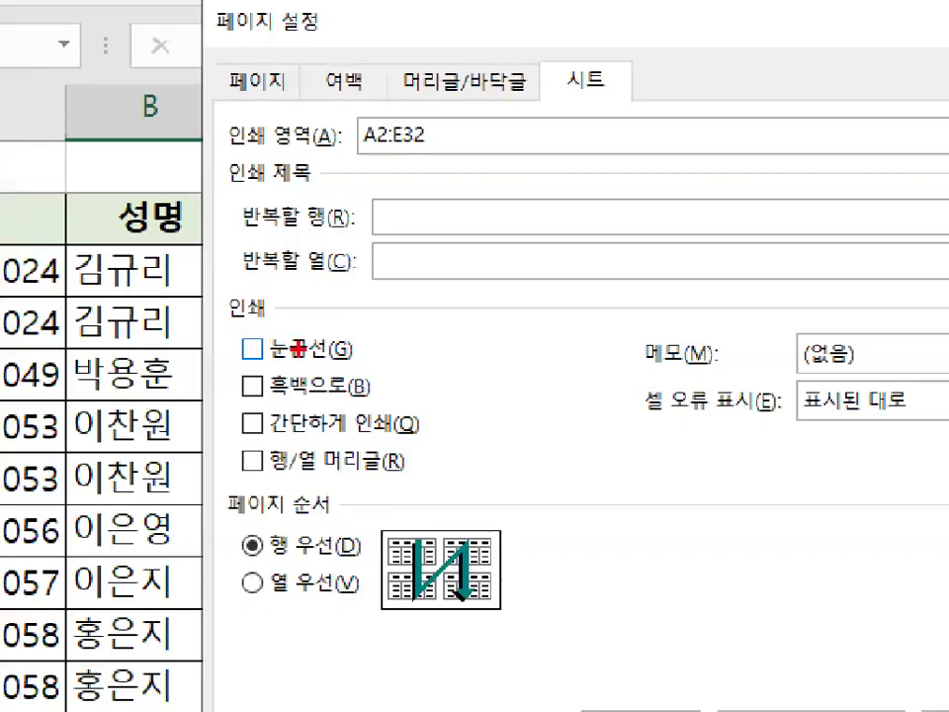
pyautogui.moveTo(241, 363); pyautogui.dragTo(297, 363)
pyautogui.press('Escape')
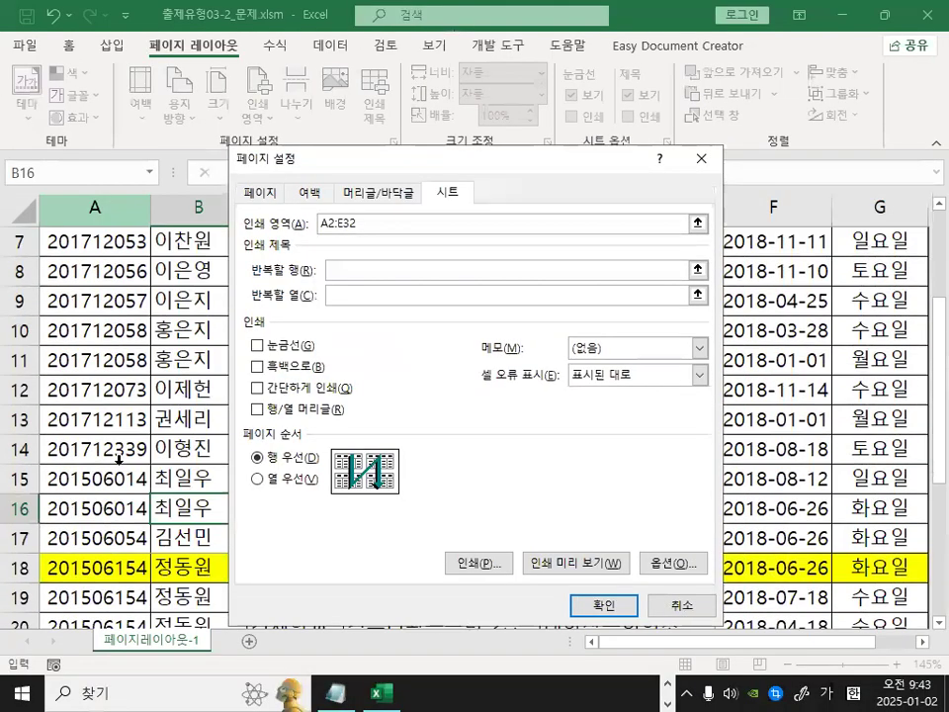
pyautogui.scroll(-6, 119, 460)
pyautogui.hotkey('ctrl', '1')
pyautogui.moveTo(228, 527)
pyautogui.mouseDown()
pyautogui.moveTo(190, 587)
pyautogui.moveTo(223, 583)
pyautogui.mouseUp()
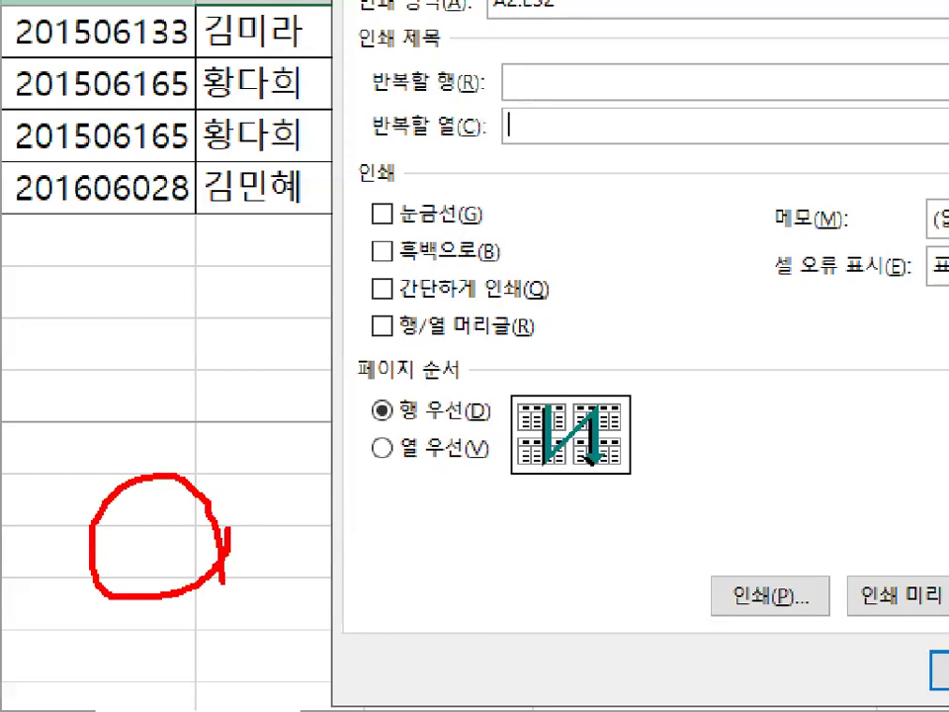
pyautogui.moveTo(241, 405)
pyautogui.mouseDown()
pyautogui.moveTo(78, 380)
pyautogui.moveTo(148, 269)
pyautogui.moveTo(262, 395)
pyautogui.mouseUp()
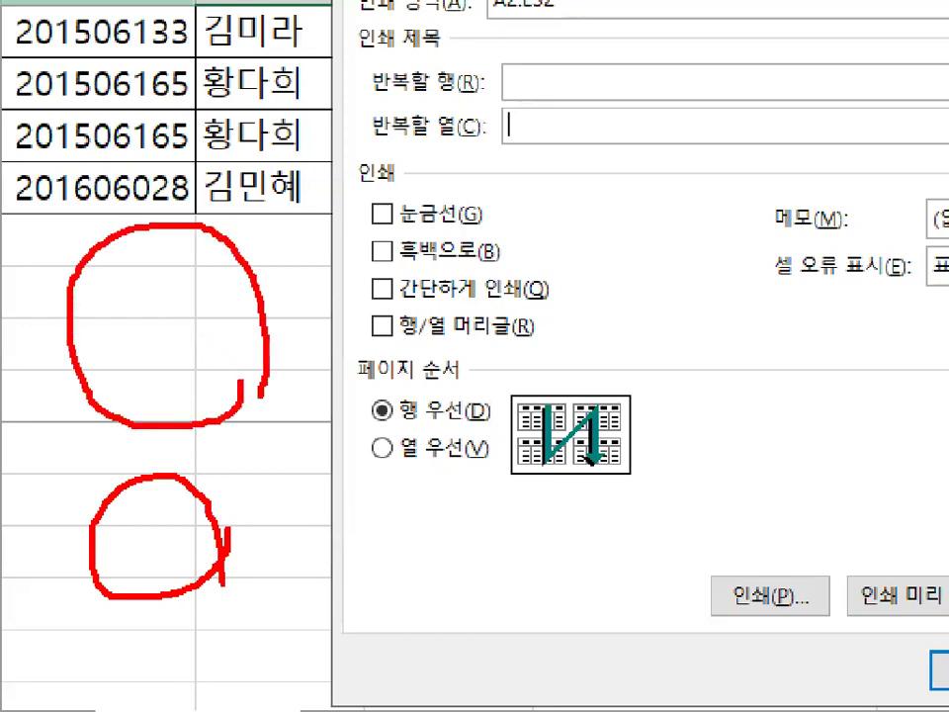
pyautogui.press('Escape')
# Turn on gridline printing in Page Setup's sheet options.
pyautogui.click(257, 345)
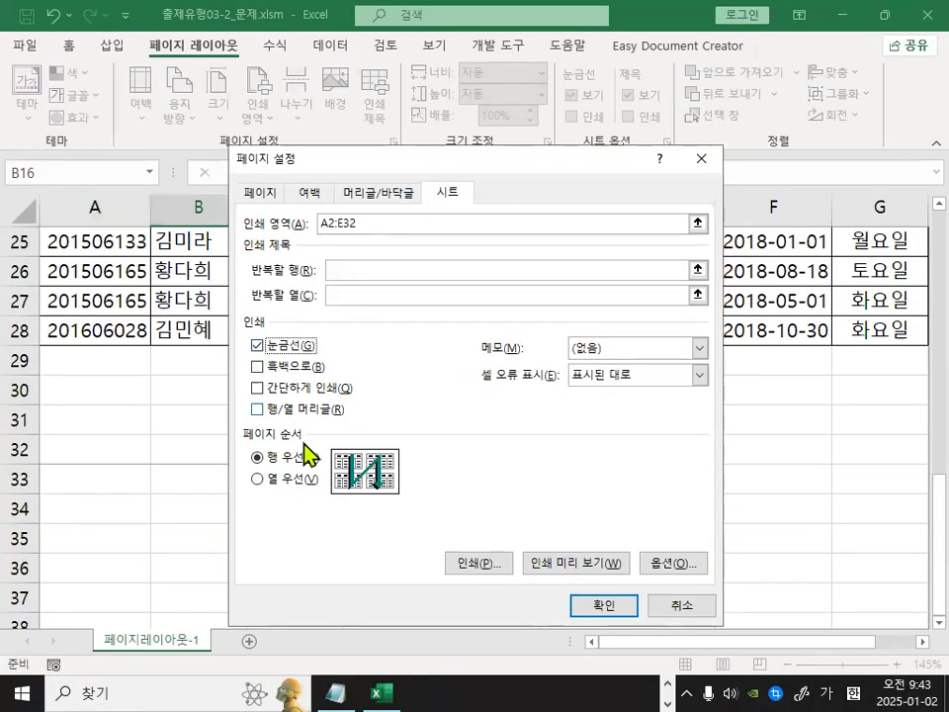
pyautogui.hotkey('ctrl', '1')
pyautogui.moveTo(270, 339)
pyautogui.mouseDown()
pyautogui.moveTo(213, 310)
pyautogui.moveTo(269, 333)
pyautogui.mouseUp()
pyautogui.press('Escape')
pyautogui.hotkey('ctrl', '1')
pyautogui.moveTo(51, 288)
pyautogui.mouseDown()
pyautogui.moveTo(1, 292)
pyautogui.moveTo(73, 303)
pyautogui.mouseUp()
pyautogui.moveTo(202, 187)
pyautogui.mouseDown()
pyautogui.moveTo(207, 170)
pyautogui.moveTo(178, 193)
pyautogui.moveTo(198, 187)
pyautogui.mouseUp()
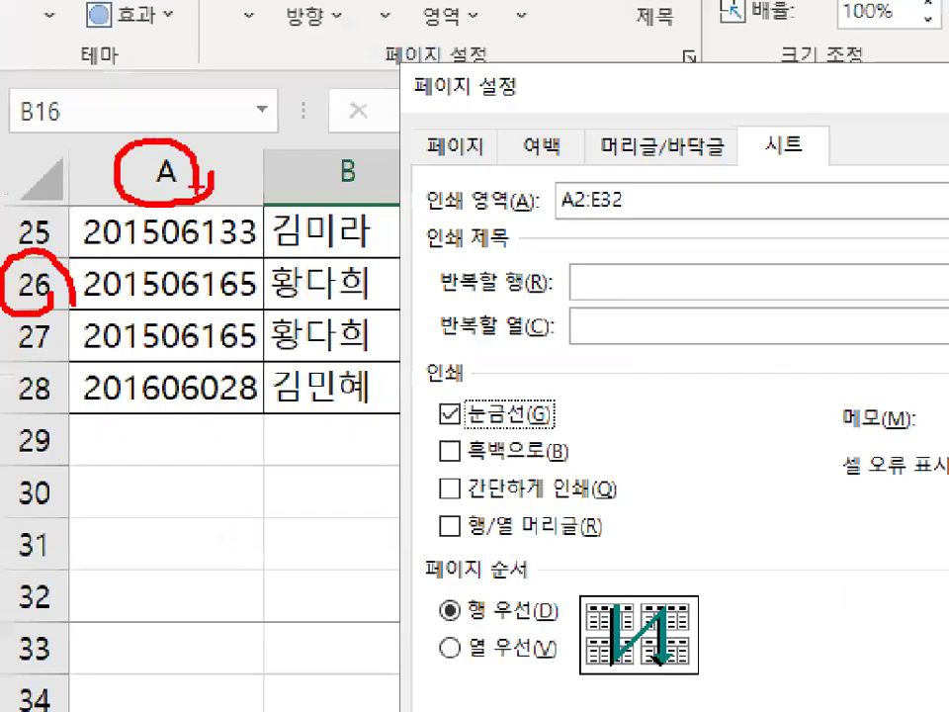
pyautogui.press('Escape')
# Turn on printing of row and column headings in the same sheet options.
pyautogui.click(269, 415)
pyautogui.hotkey('ctrl', '1')
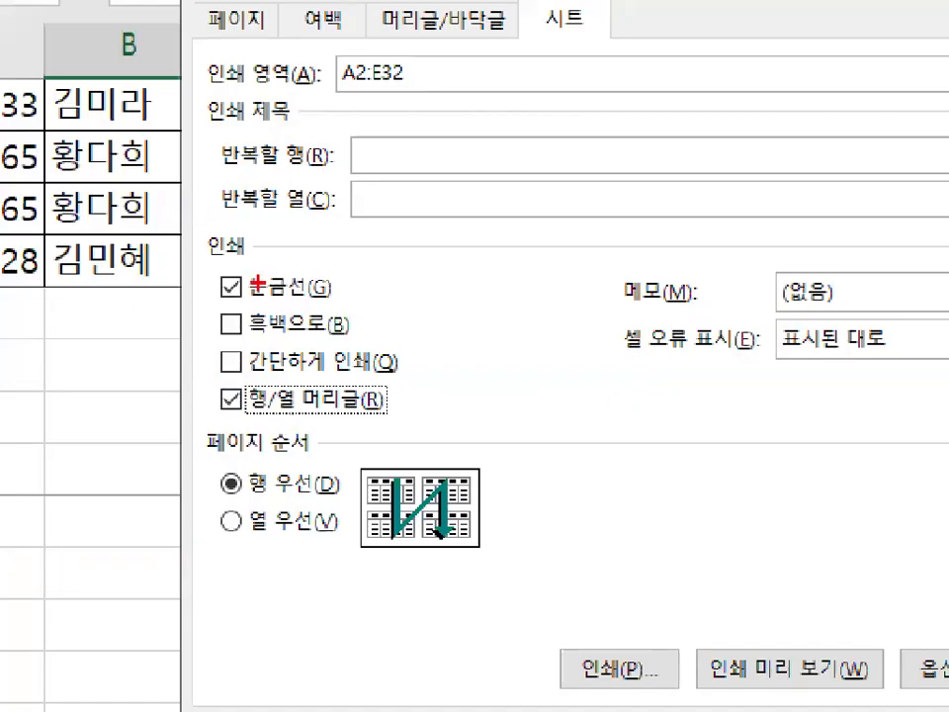
pyautogui.moveTo(260, 287); pyautogui.dragTo(255, 263)
pyautogui.moveTo(229, 375)
pyautogui.mouseDown()
pyautogui.moveTo(217, 400)
pyautogui.moveTo(238, 411)
pyautogui.mouseUp()
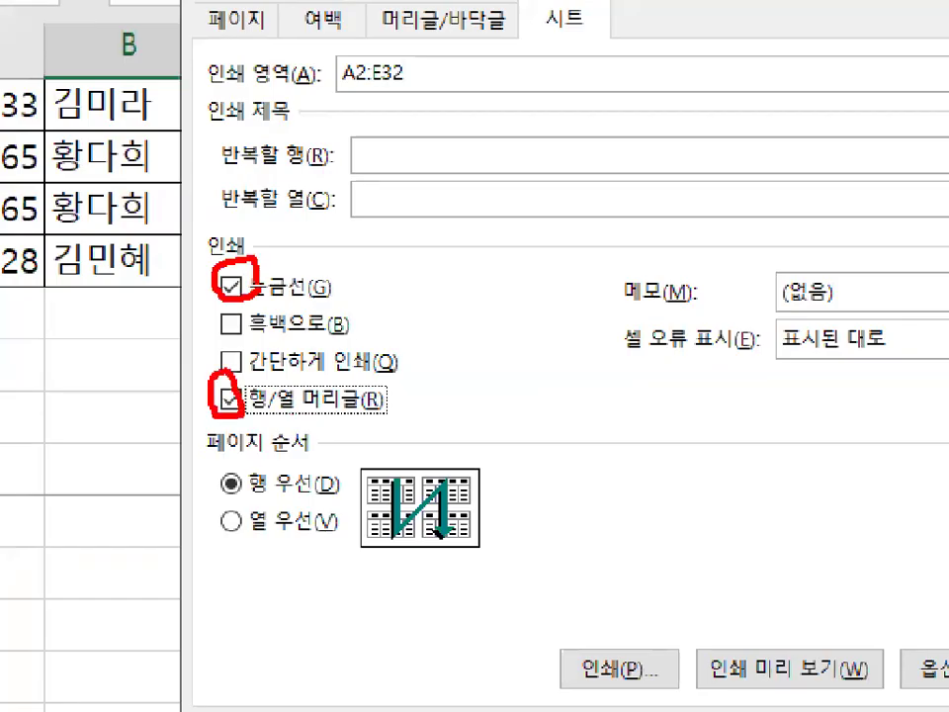
pyautogui.press('Escape')
# Open the print preview from Page Setup to inspect the gridlines and headings on the first page.
pyautogui.click(577, 571)
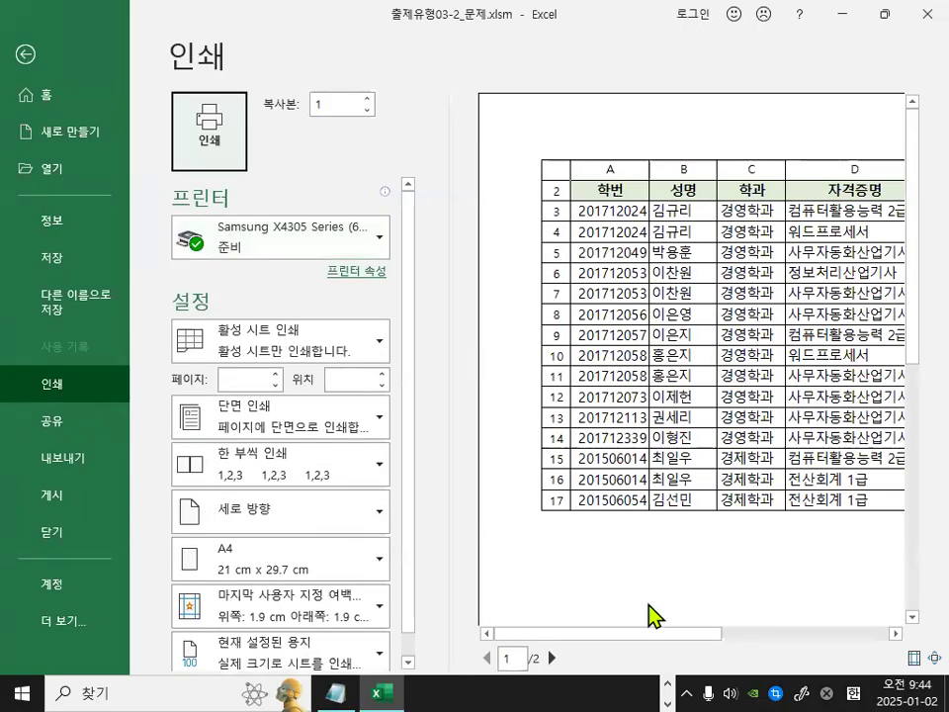
pyautogui.moveTo(673, 635); pyautogui.dragTo(610, 607)
pyautogui.hotkey('ctrl', '1')
pyautogui.click(567, 209)
pyautogui.moveTo(567, 208); pyautogui.dragTo(551, 240)
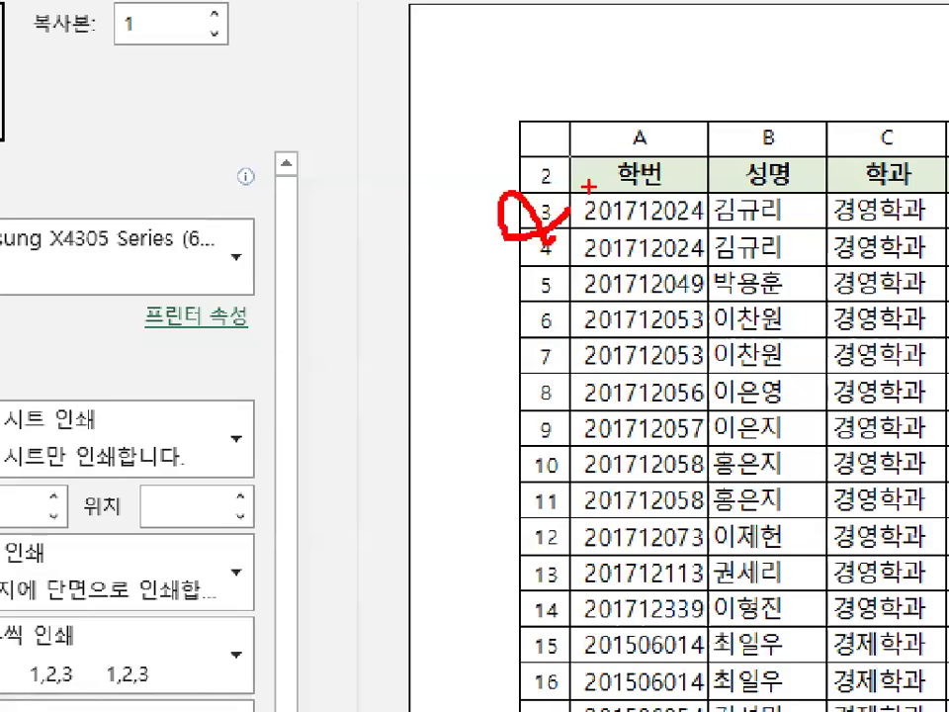
pyautogui.moveTo(714, 164); pyautogui.dragTo(696, 134)
pyautogui.press('Escape')
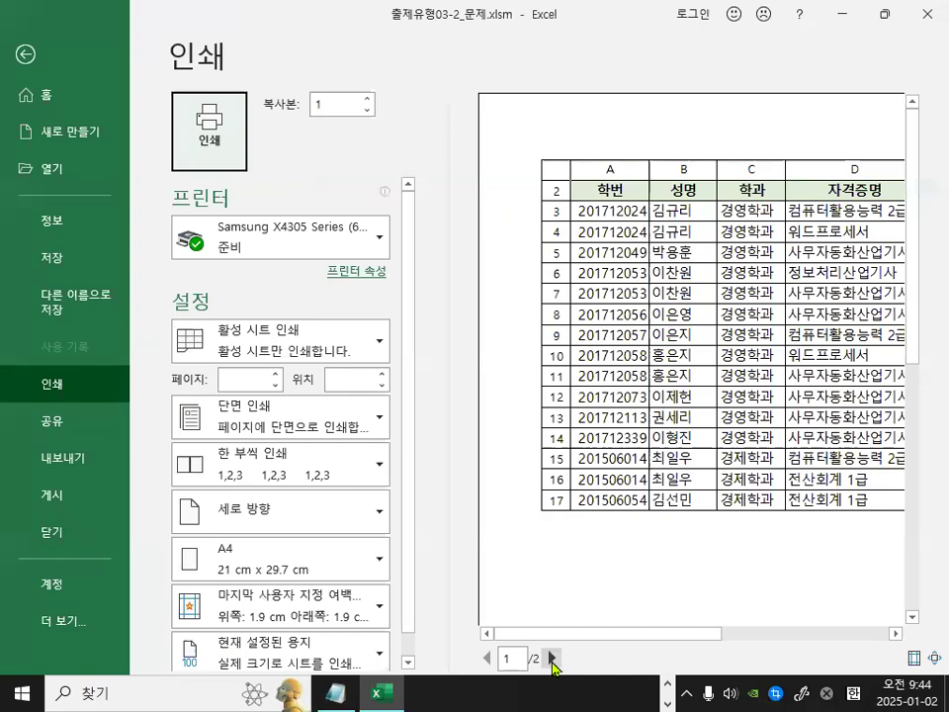
# Page to the second preview page to inspect it, then leave the print preview.
pyautogui.click(553, 658)
pyautogui.hotkey('ctrl', '1')
pyautogui.click(689, 452)
pyautogui.moveTo(689, 453); pyautogui.dragTo(693, 469)
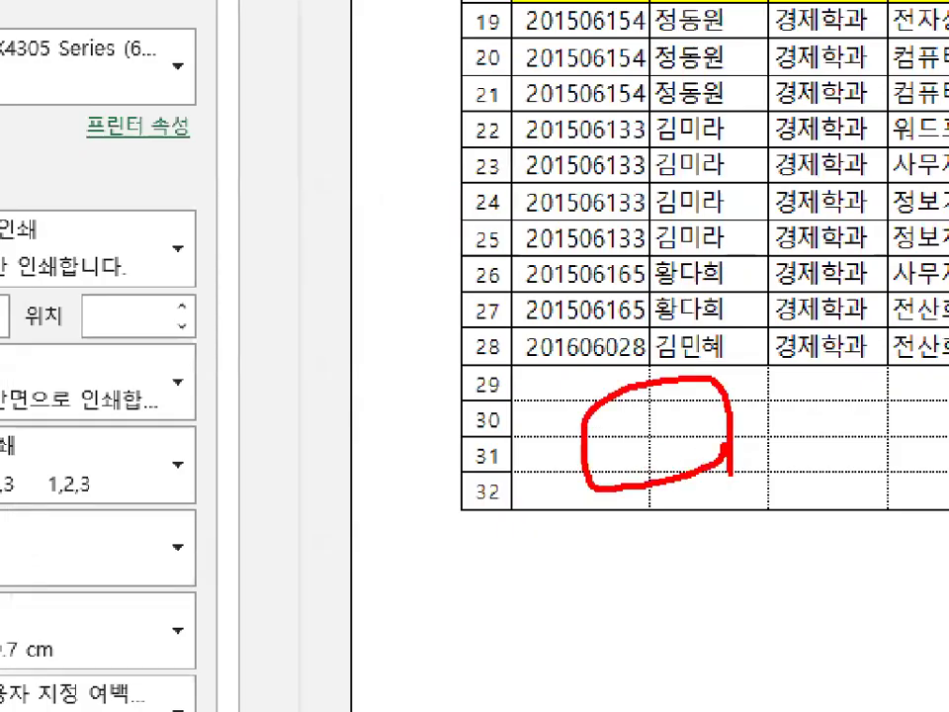
pyautogui.press('Escape')
pyautogui.press('Escape')
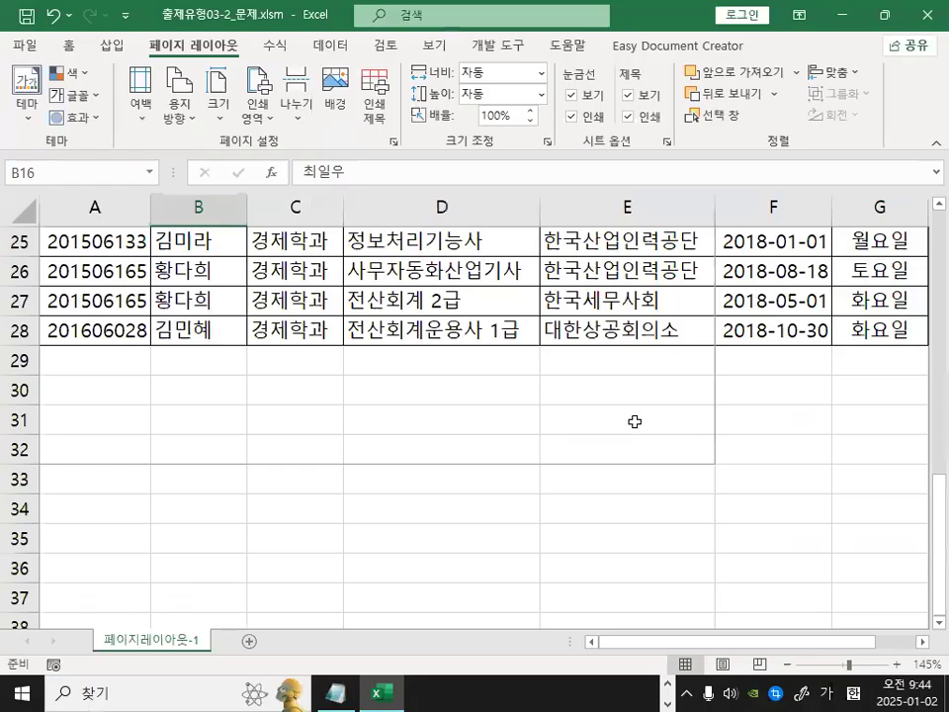
# Reopen Page Setup's sheet options to review the print settings and close it without changes.
pyautogui.click(393, 146)
pyautogui.click(310, 192)
pyautogui.click(447, 194)
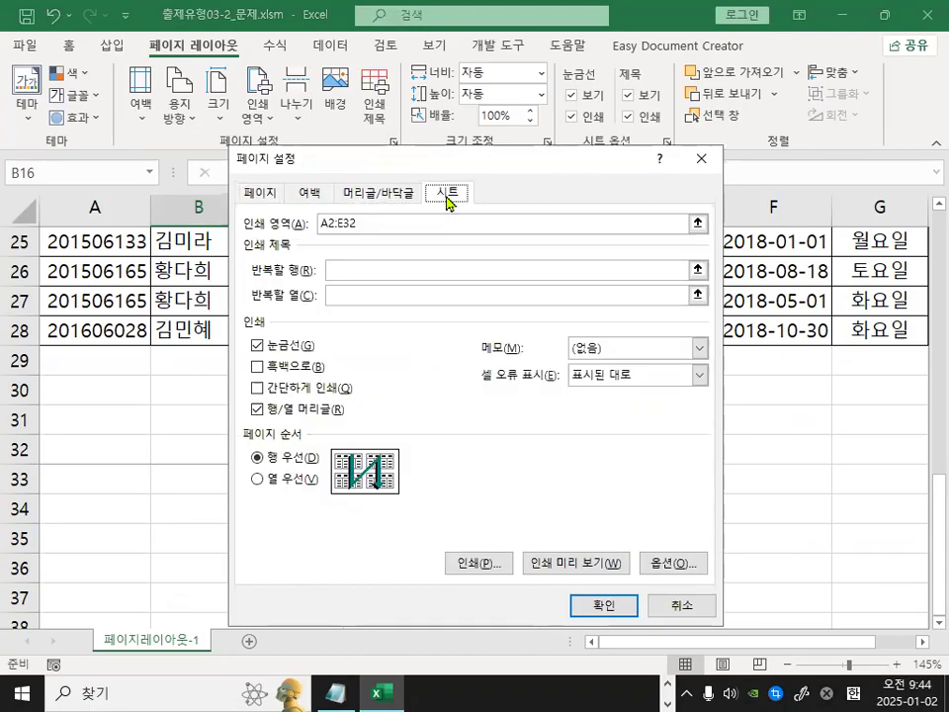
pyautogui.click(692, 606)
# Close the workbook without saving and reopen 출제유형03-2_문제.xlsm from the recent files list.
pyautogui.click(263, 383)
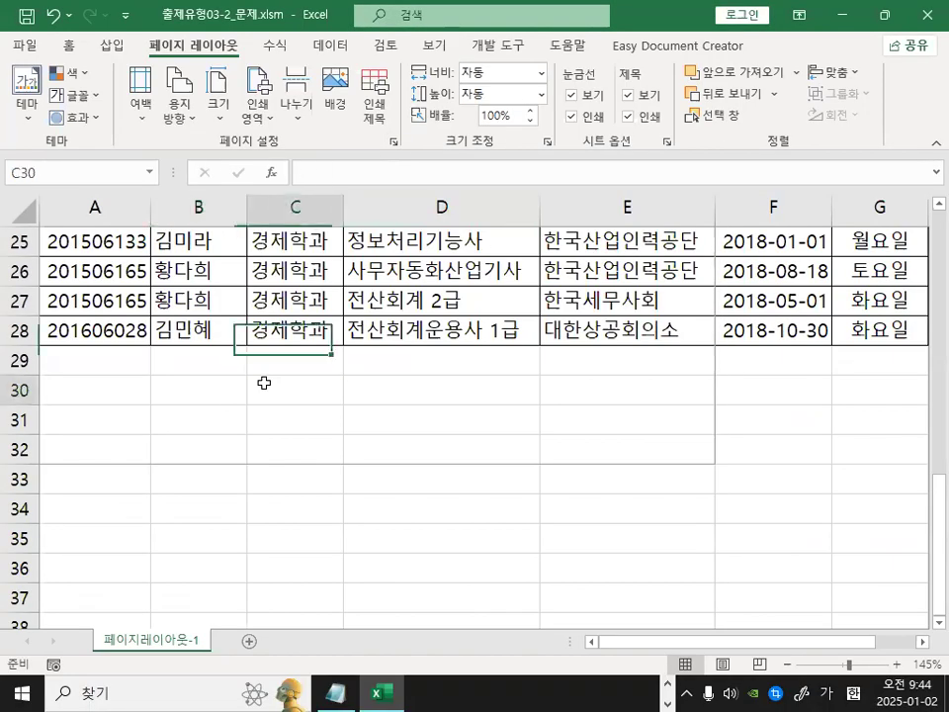
pyautogui.click(25, 50)
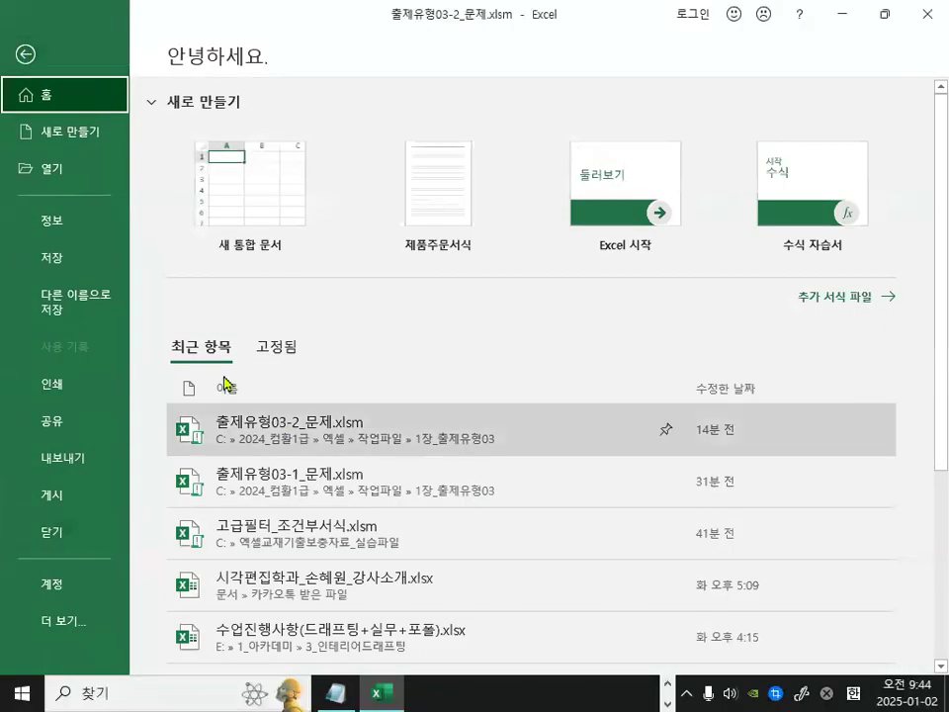
pyautogui.click(69, 533)
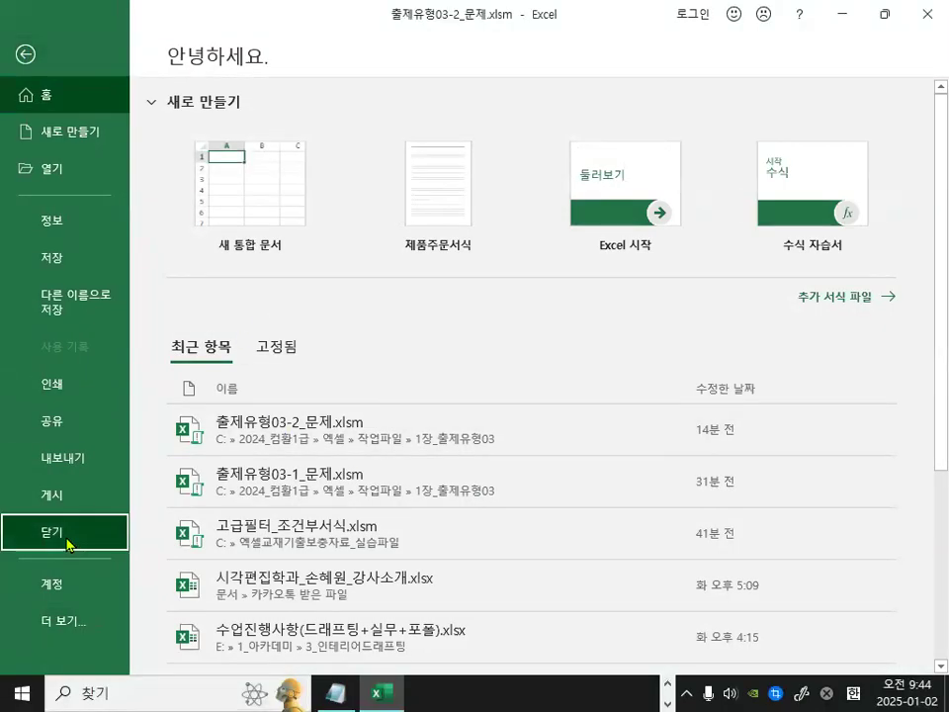
pyautogui.click(459, 387)
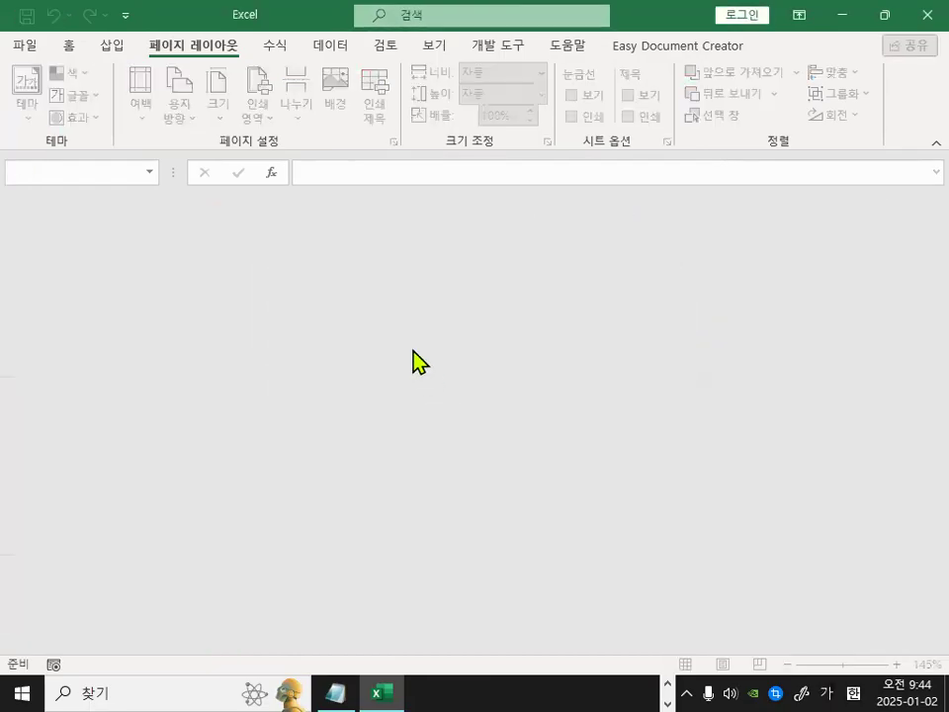
pyautogui.click(38, 51)
pyautogui.click(288, 443)
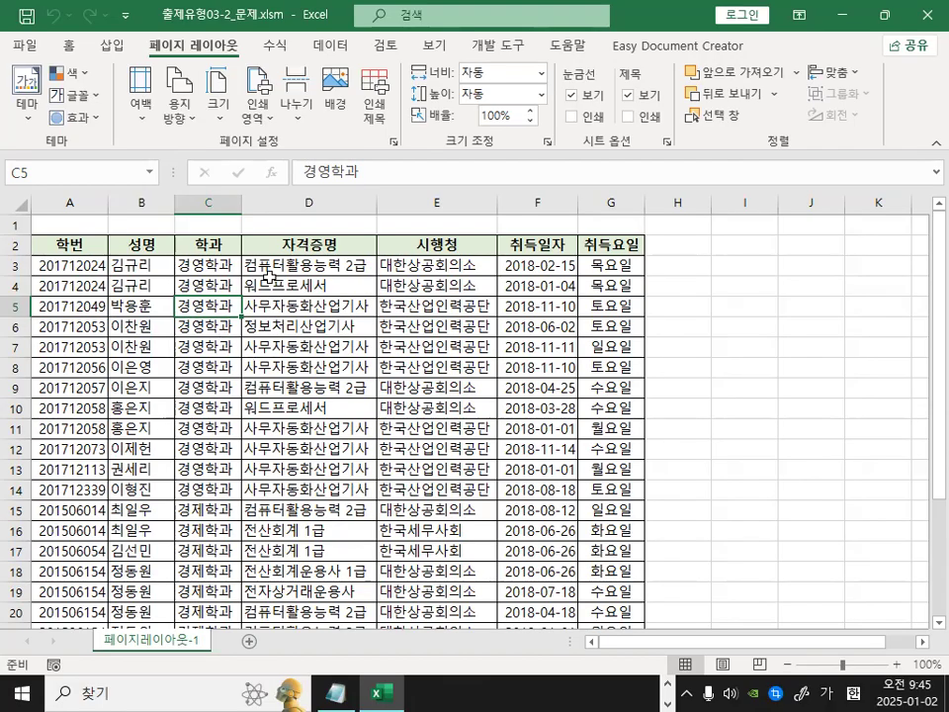
# Open Page Setup's margin options and centre the page on the sheet both horizontally and vertically.
pyautogui.scroll(3, 267, 277)
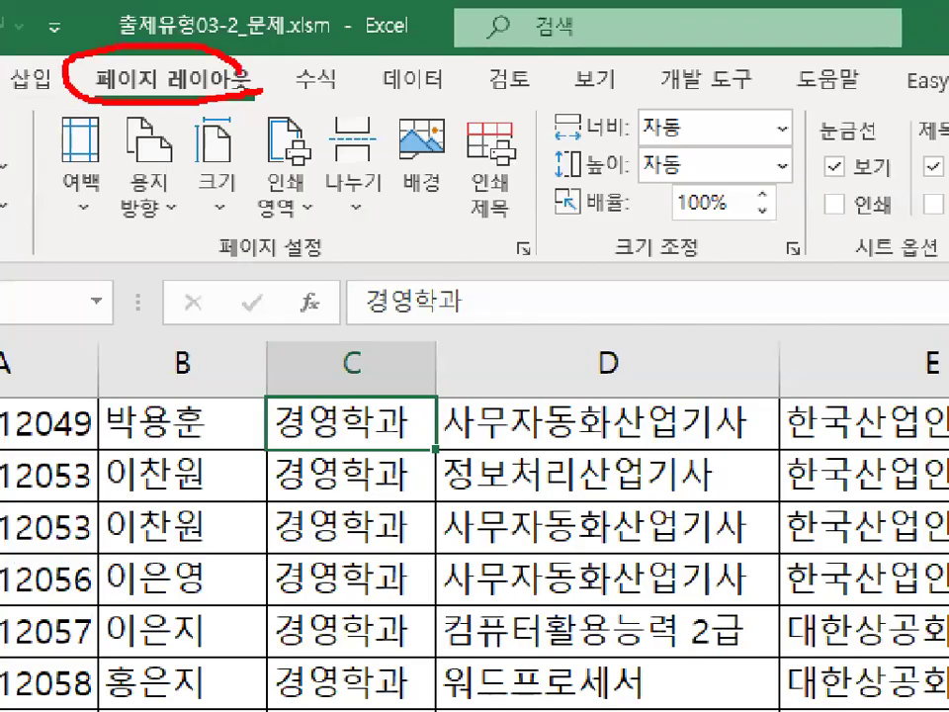
pyautogui.moveTo(506, 267)
pyautogui.mouseDown()
pyautogui.moveTo(524, 216)
pyautogui.moveTo(551, 270)
pyautogui.mouseUp()
pyautogui.press('Escape')
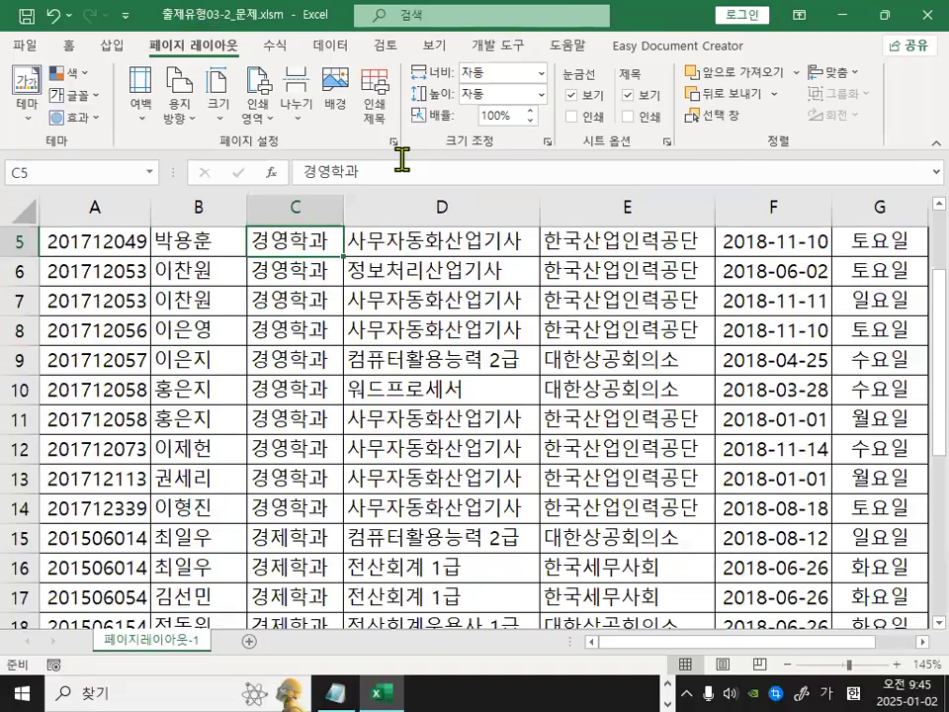
pyautogui.click(394, 142)
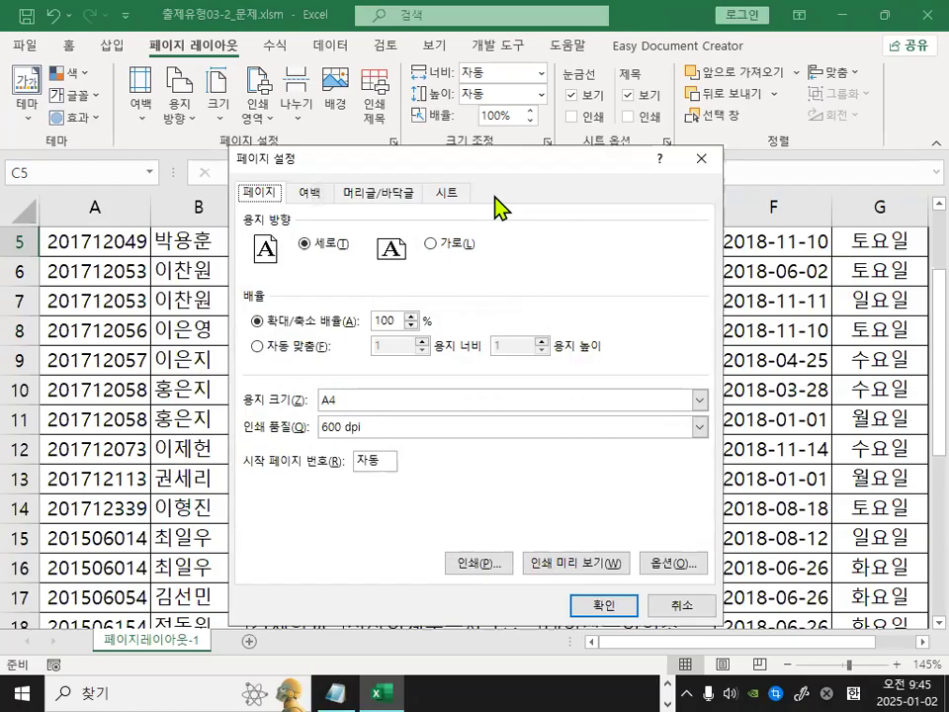
pyautogui.click(312, 194)
pyautogui.moveTo(333, 198)
pyautogui.mouseDown()
pyautogui.moveTo(329, 205)
pyautogui.moveTo(325, 192)
pyautogui.mouseUp()
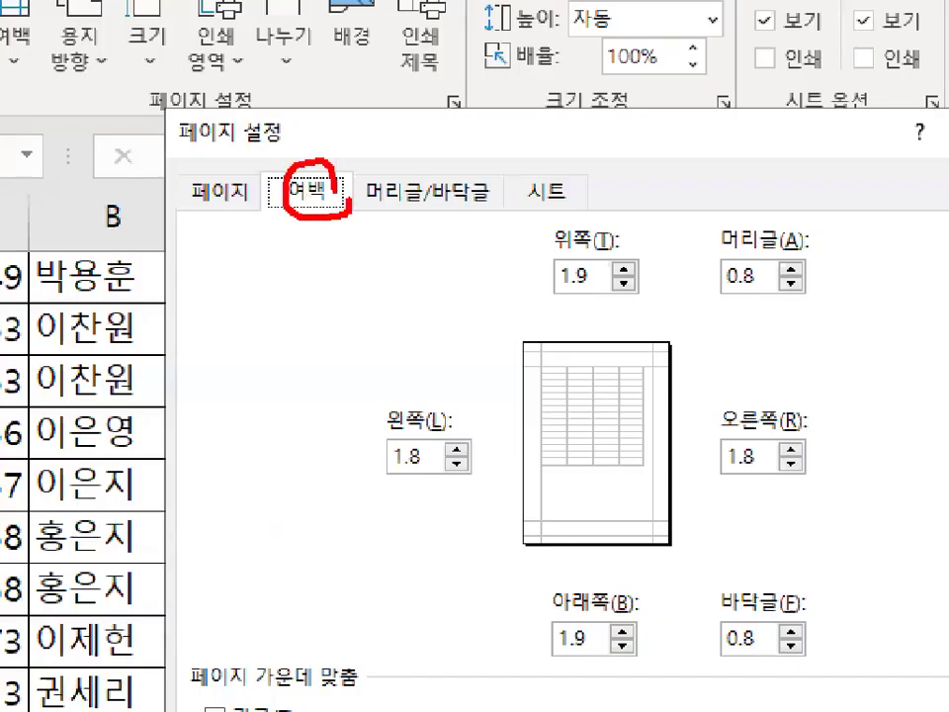
pyautogui.press('Escape')
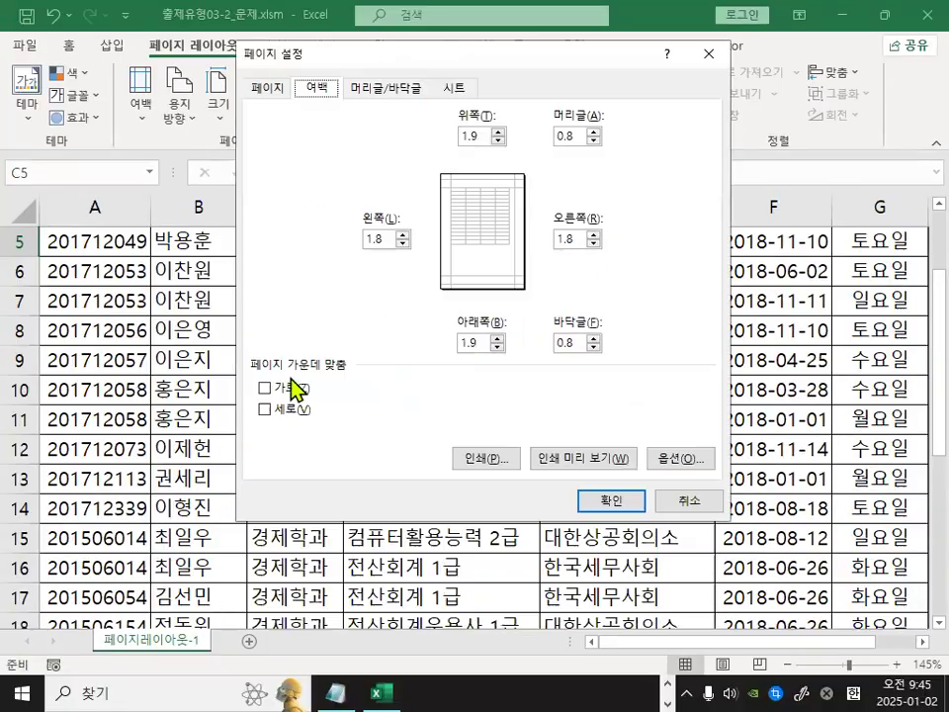
pyautogui.hotkey('ctrl', '1')
pyautogui.moveTo(287, 423)
pyautogui.mouseDown()
pyautogui.moveTo(259, 427)
pyautogui.moveTo(237, 321)
pyautogui.moveTo(283, 410)
pyautogui.mouseUp()
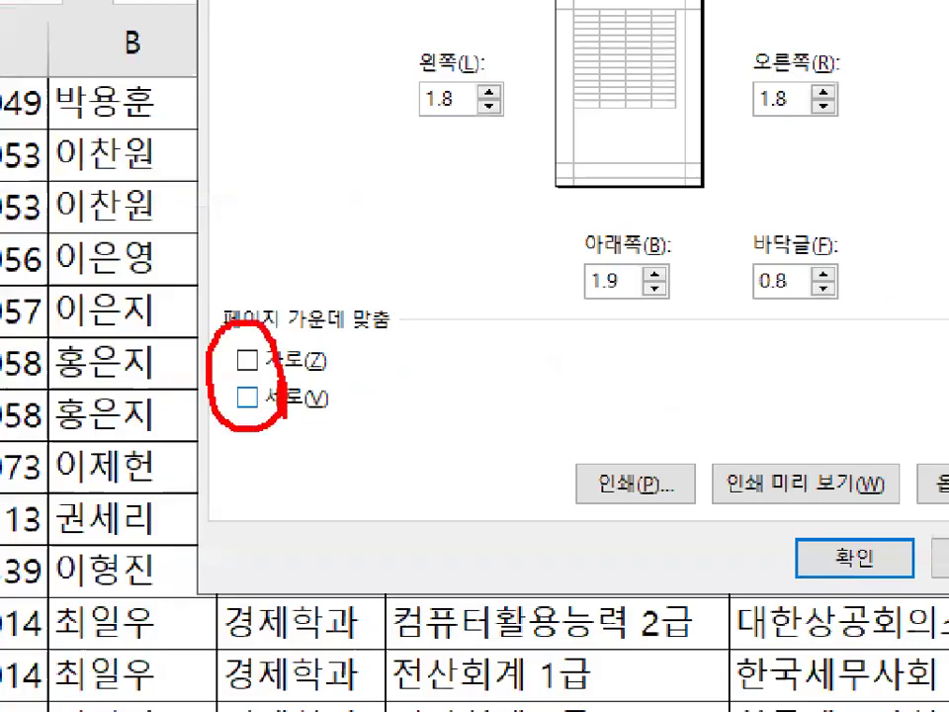
pyautogui.press('Escape')
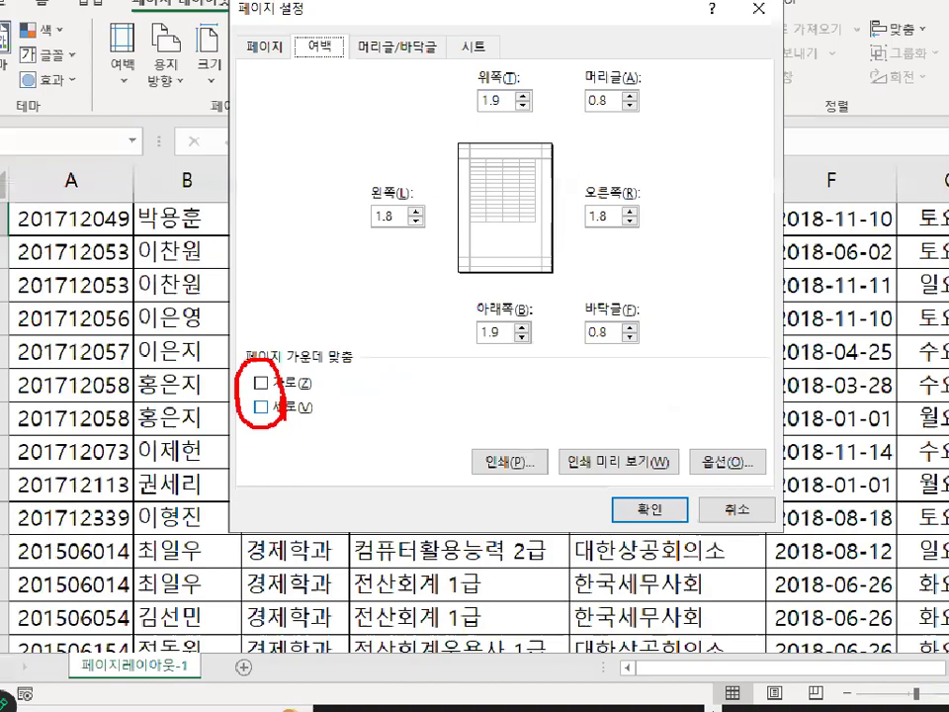
pyautogui.click(247, 360)
pyautogui.click(248, 397)
pyautogui.hotkey('ctrl', '1')
pyautogui.moveTo(270, 419)
pyautogui.mouseDown()
pyautogui.moveTo(253, 377)
pyautogui.moveTo(275, 416)
pyautogui.mouseUp()
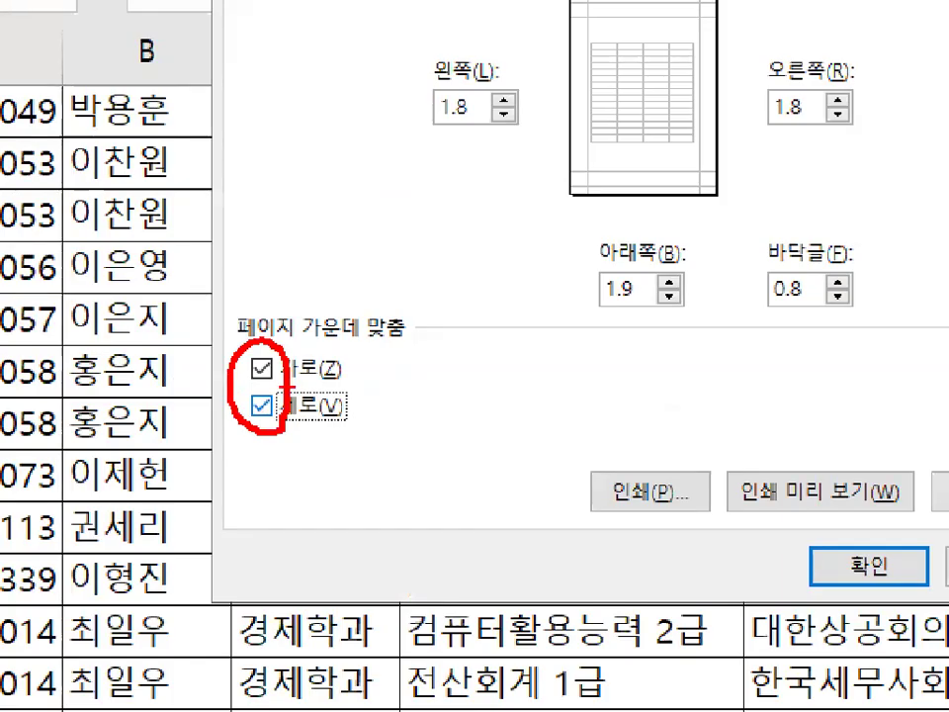
pyautogui.press('Escape')
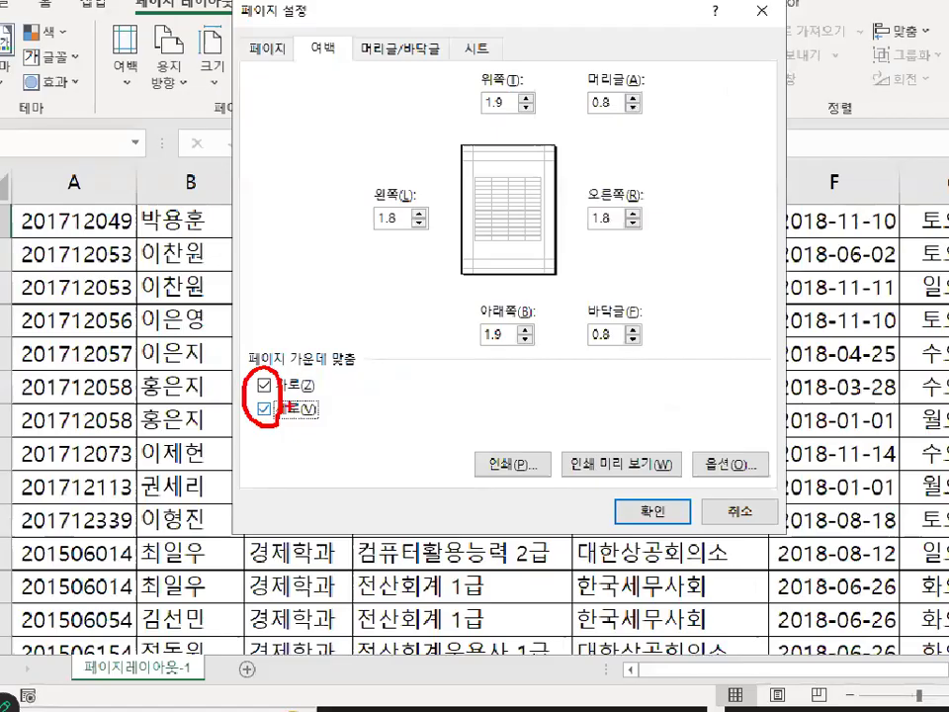
# Open the footer editor from Page Setup and insert the page number code into the footer's right section.
pyautogui.hotkey('ctrl', '1')
pyautogui.click(385, 89)
pyautogui.moveTo(470, 107)
pyautogui.mouseDown()
pyautogui.moveTo(308, 116)
pyautogui.moveTo(449, 91)
pyautogui.mouseUp()
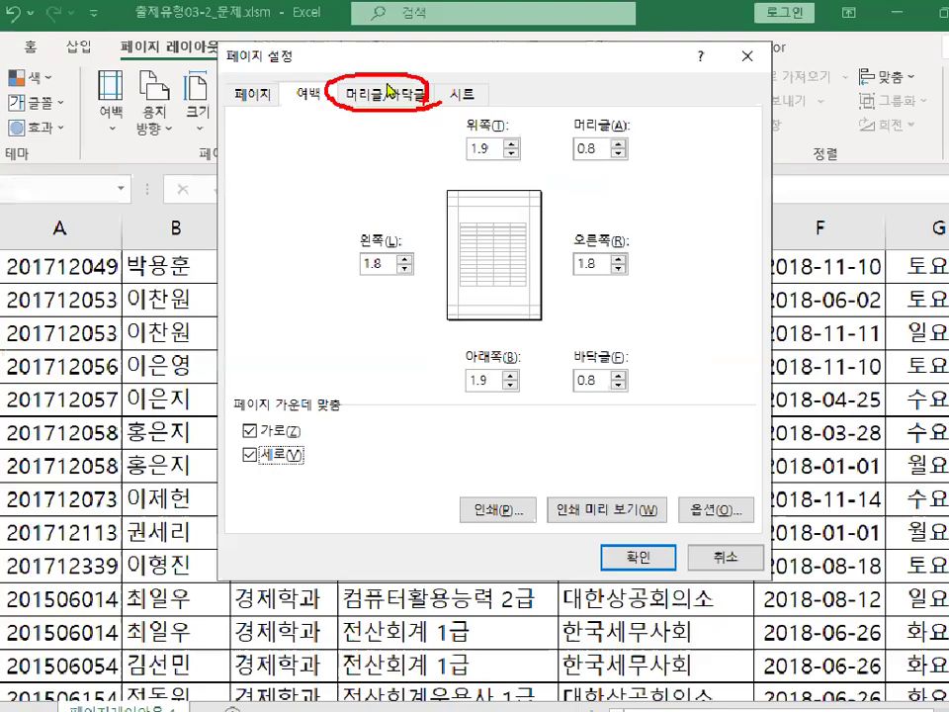
pyautogui.click(388, 89)
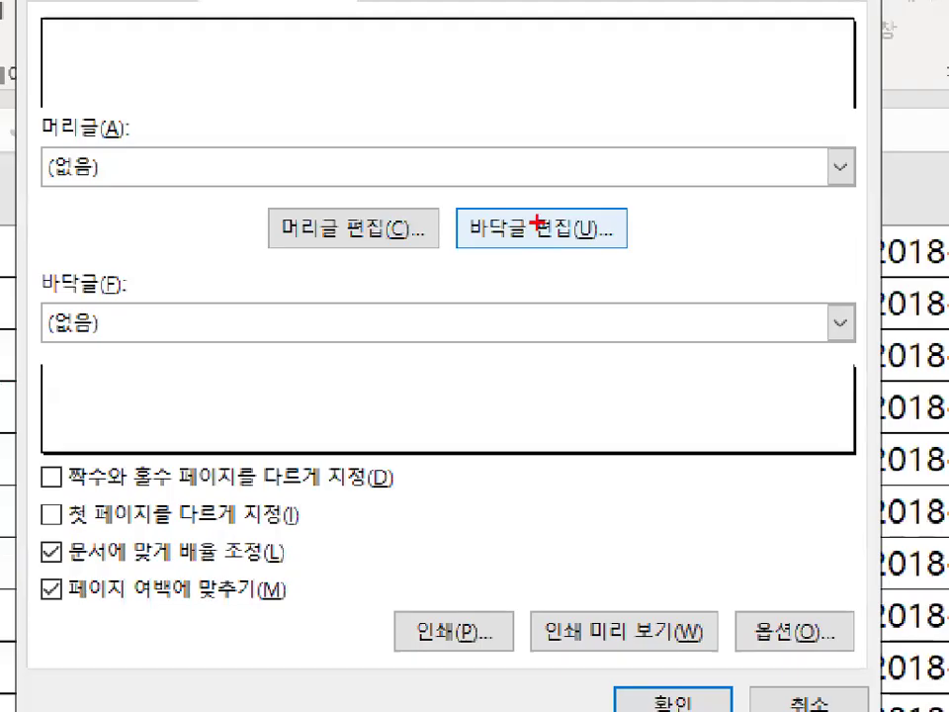
pyautogui.moveTo(625, 220)
pyautogui.mouseDown()
pyautogui.moveTo(598, 247)
pyautogui.moveTo(475, 209)
pyautogui.moveTo(604, 223)
pyautogui.mouseUp()
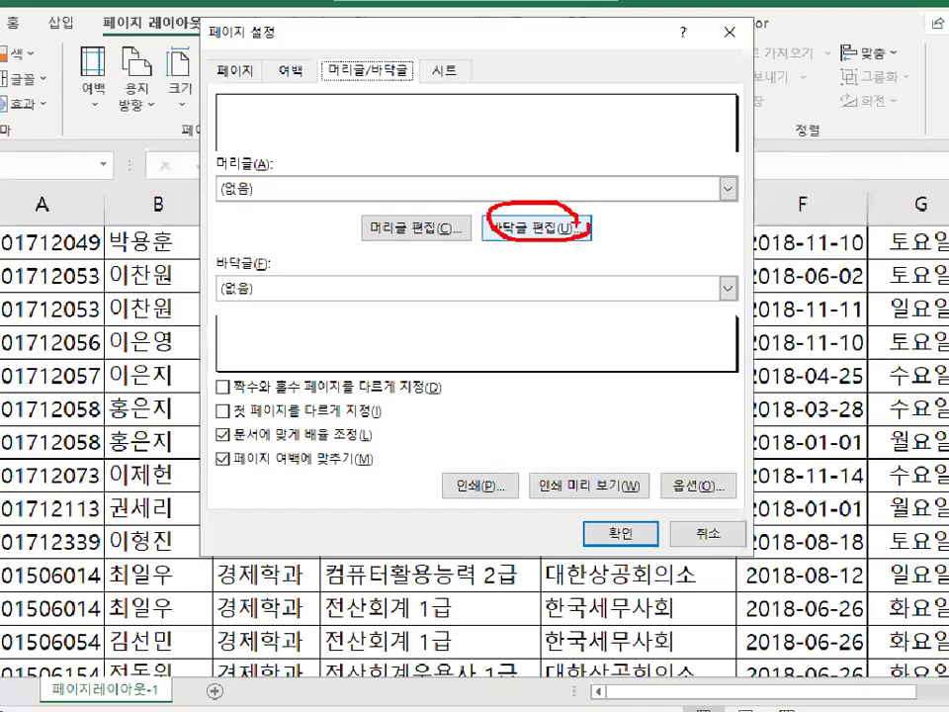
pyautogui.click(536, 227)
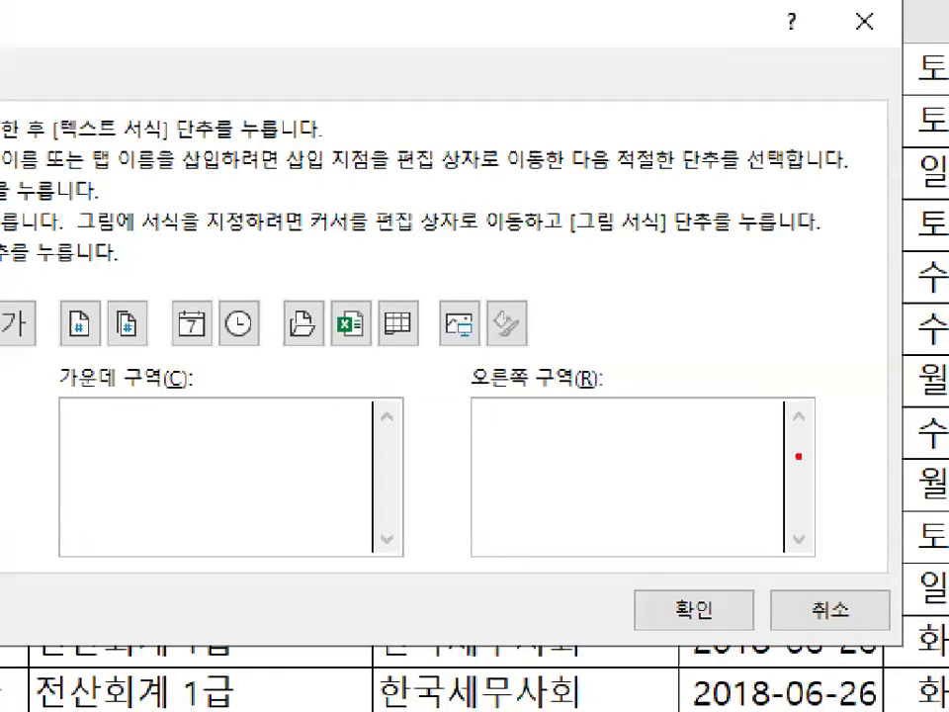
pyautogui.moveTo(797, 455)
pyautogui.mouseDown()
pyautogui.moveTo(681, 430)
pyautogui.moveTo(791, 454)
pyautogui.mouseUp()
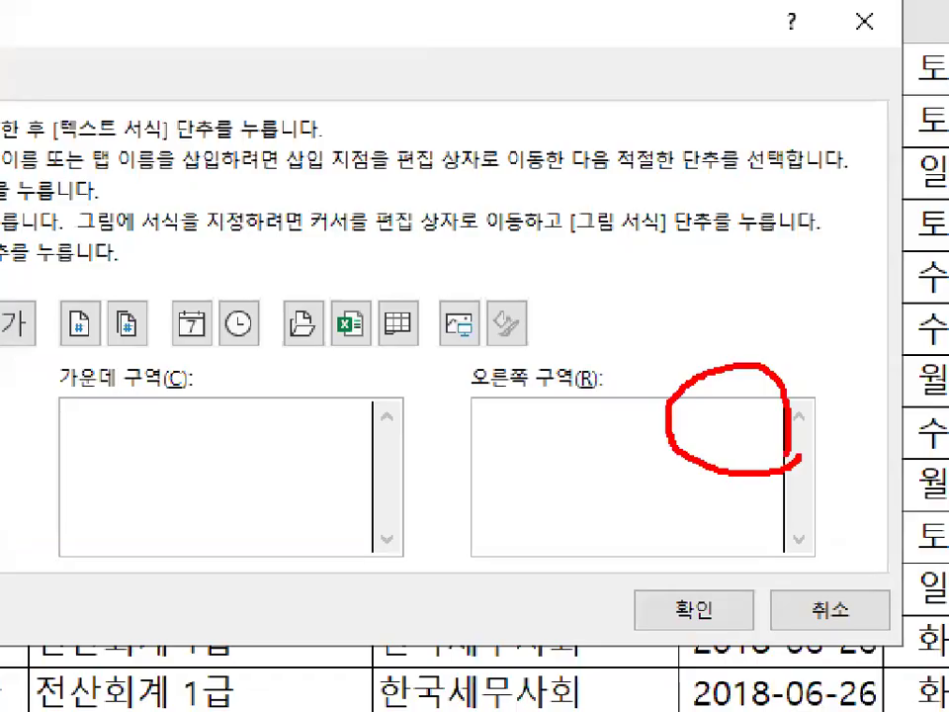
pyautogui.press('Escape')
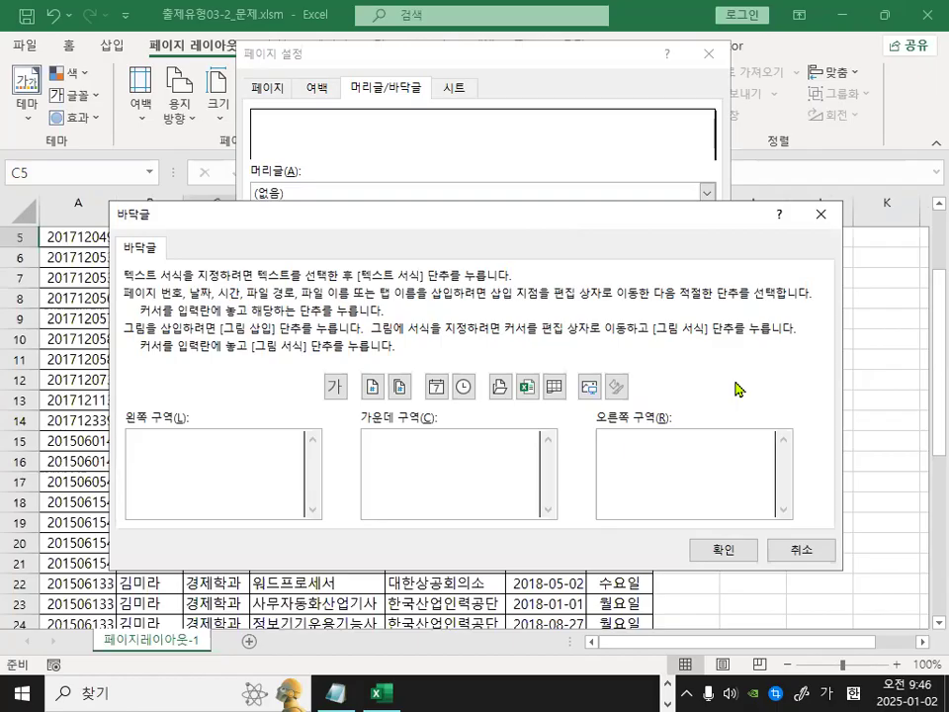
pyautogui.hotkey('ctrl', '1')
pyautogui.click(772, 448)
pyautogui.moveTo(778, 441)
pyautogui.mouseDown()
pyautogui.moveTo(781, 450)
pyautogui.moveTo(786, 415)
pyautogui.mouseUp()
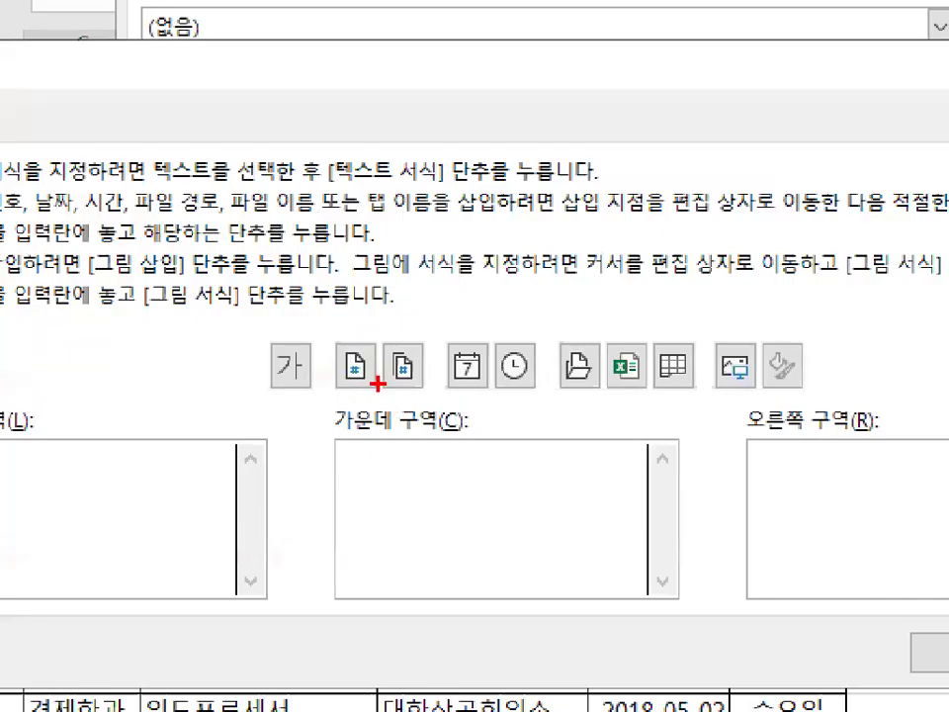
pyautogui.moveTo(340, 387)
pyautogui.mouseDown()
pyautogui.moveTo(302, 376)
pyautogui.moveTo(378, 370)
pyautogui.mouseUp()
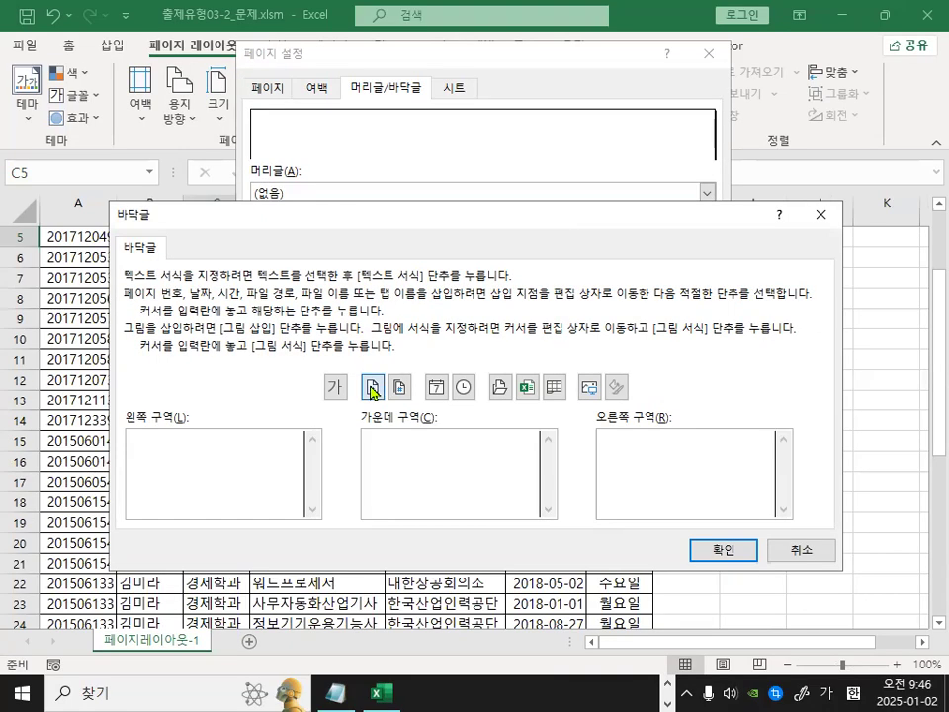
pyautogui.click(354, 366)
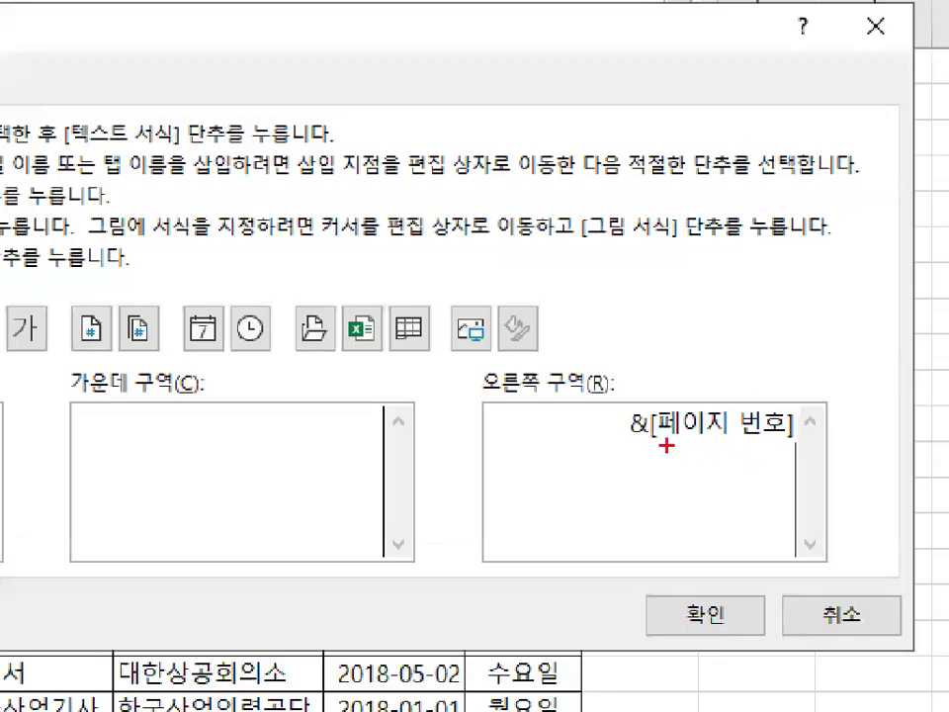
pyautogui.moveTo(629, 446); pyautogui.dragTo(790, 445)
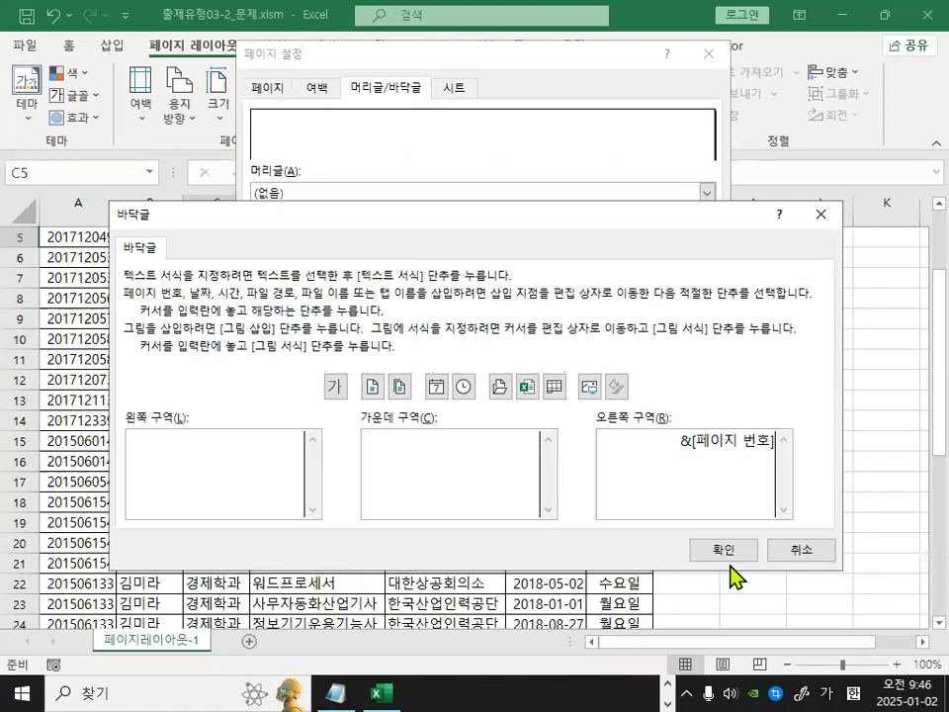
pyautogui.write('ㅍㅔㅇ지')
# Add the text " 페이지" after the page number code so the right footer reads "&[페이지 번호] 페이지", and confirm.
pyautogui.press('BackSpace')
pyautogui.press('BackSpace')
pyautogui.press('BackSpace')
pyautogui.press('BackSpace')
pyautogui.write('ㅍ')
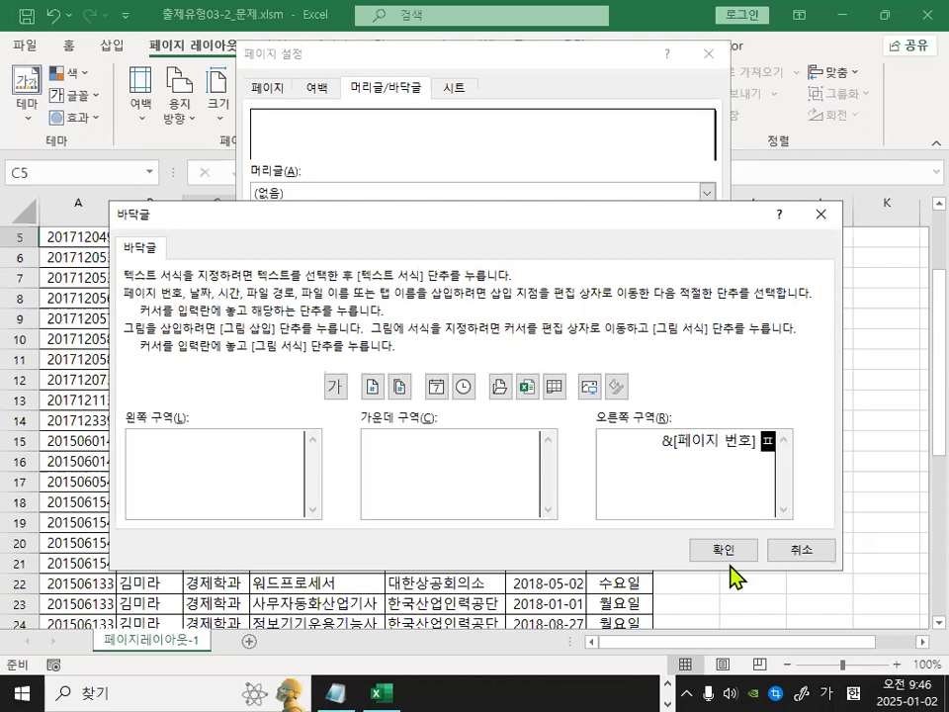
pyautogui.press('BackSpace')
pyautogui.press('BackSpace')
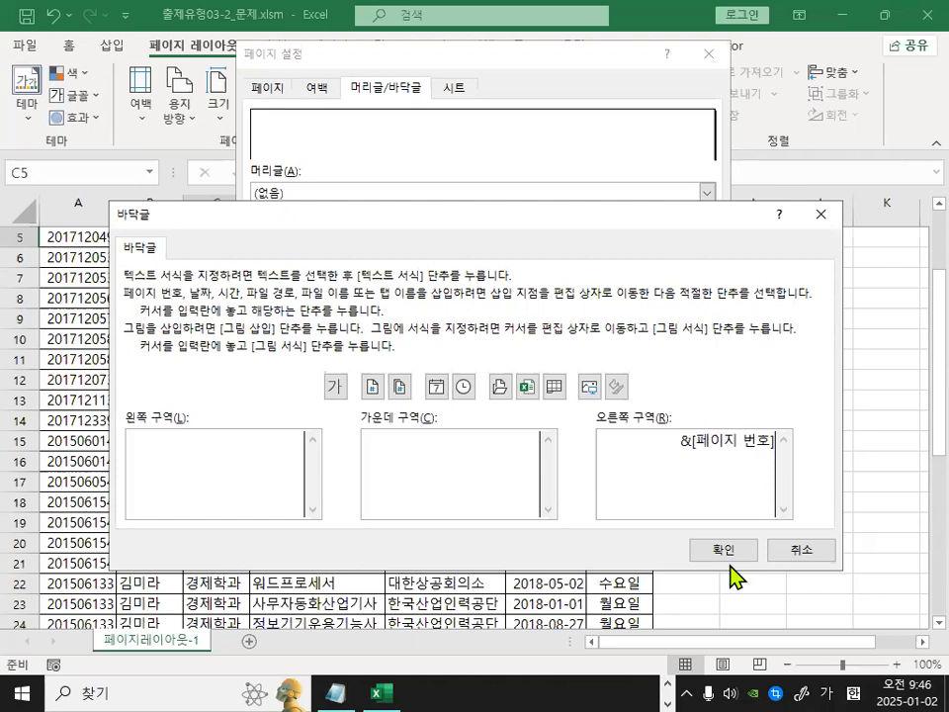
pyautogui.write('ㅍ')
pyautogui.write('이지')
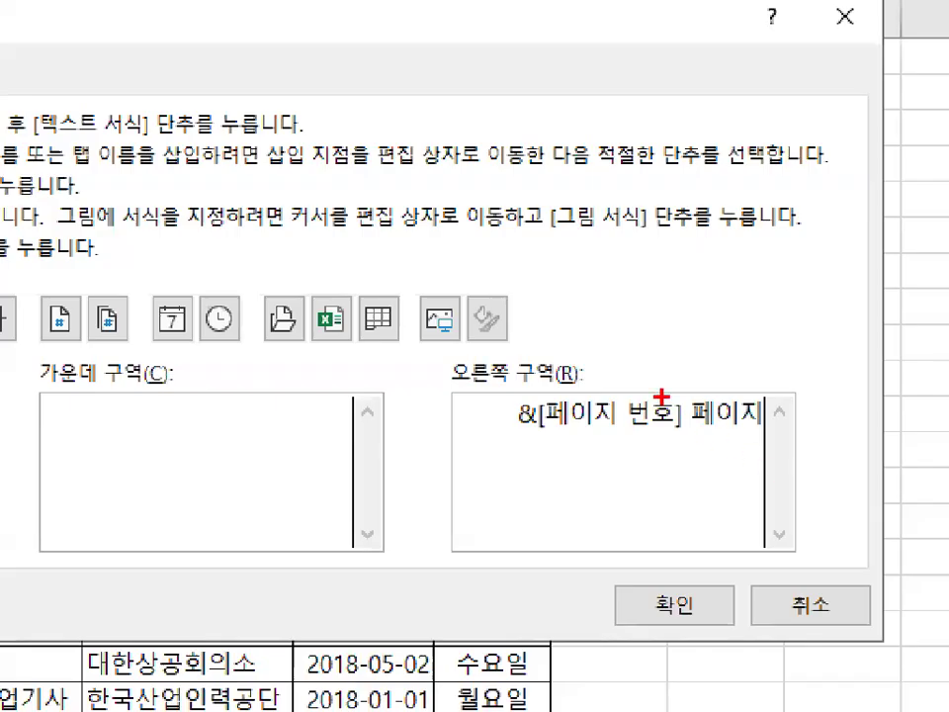
pyautogui.moveTo(670, 378)
pyautogui.mouseDown()
pyautogui.moveTo(684, 401)
pyautogui.moveTo(781, 265)
pyautogui.mouseUp()
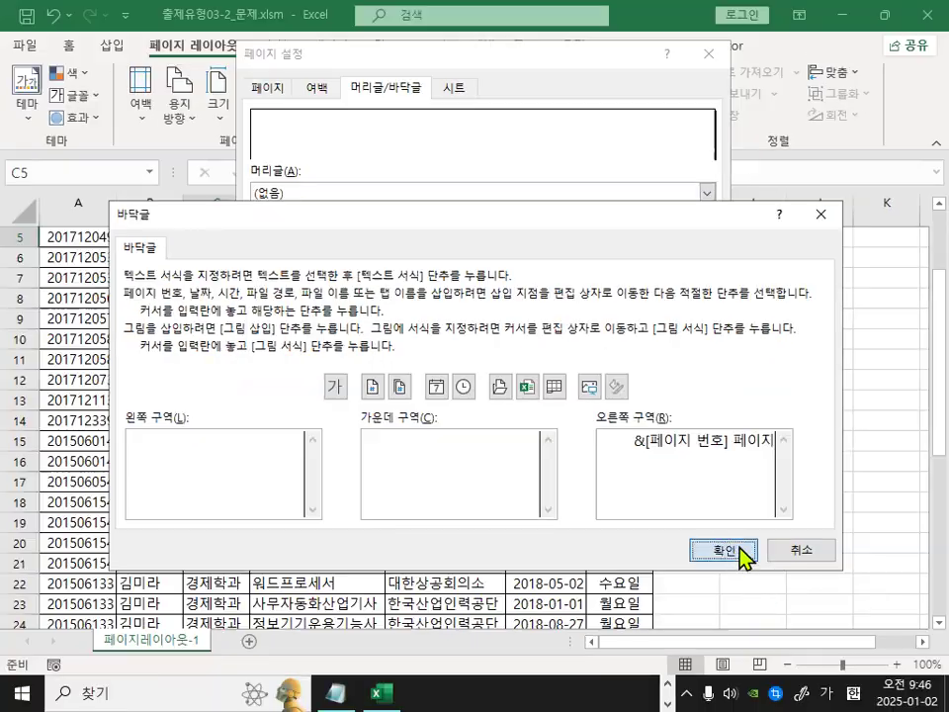
pyautogui.click(739, 550)
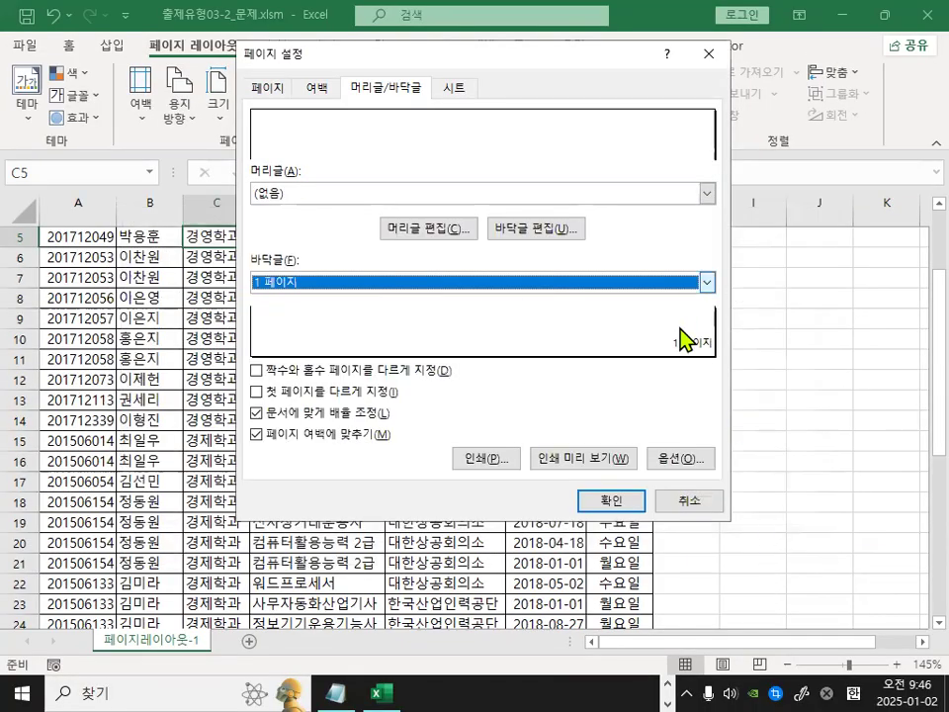
# Set the page orientation to landscape and fit the sheet to 1 page wide by 1 page tall.
pyautogui.moveTo(710, 346); pyautogui.dragTo(711, 347)
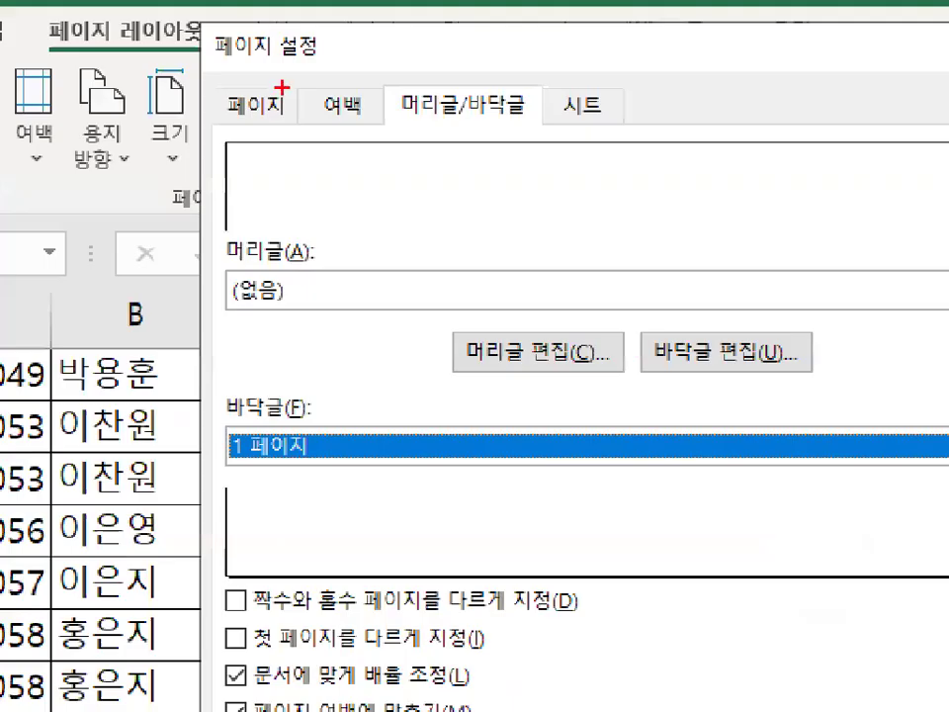
pyautogui.moveTo(282, 79)
pyautogui.mouseDown()
pyautogui.moveTo(248, 94)
pyautogui.moveTo(271, 75)
pyautogui.mouseUp()
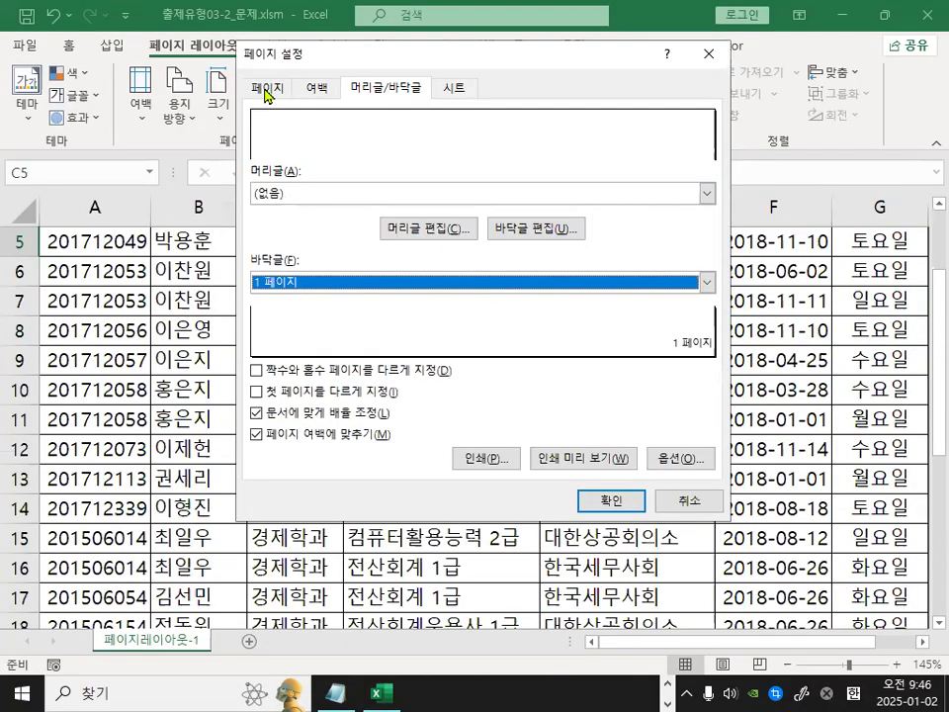
pyautogui.click(255, 110)
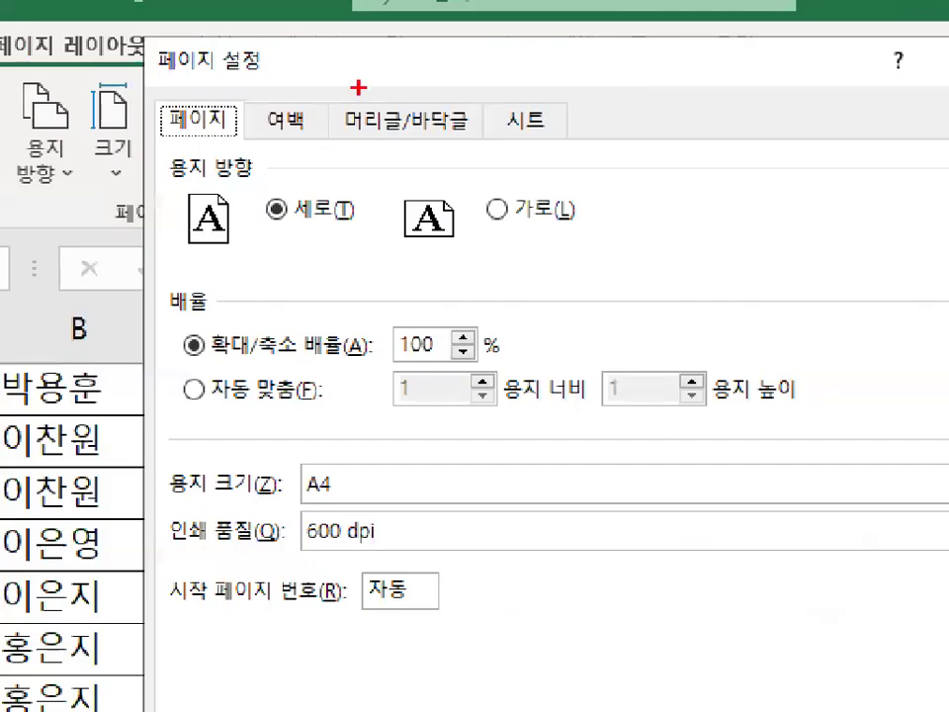
pyautogui.moveTo(355, 150)
pyautogui.mouseDown()
pyautogui.moveTo(297, 137)
pyautogui.moveTo(346, 153)
pyautogui.mouseUp()
pyautogui.moveTo(510, 220); pyautogui.dragTo(573, 227)
pyautogui.click(441, 140)
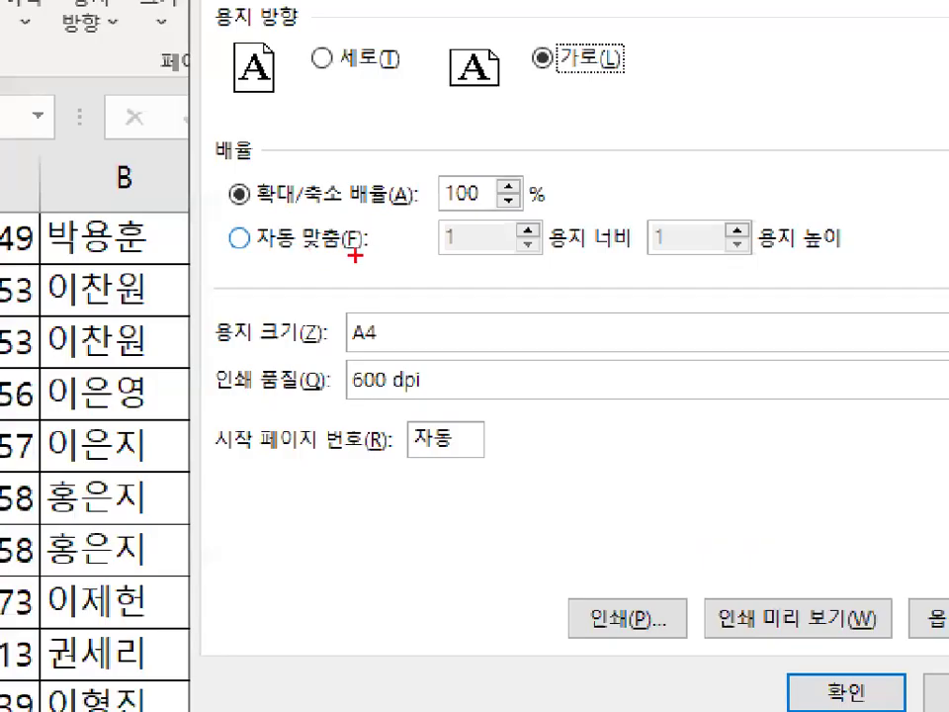
pyautogui.moveTo(242, 238)
pyautogui.mouseDown()
pyautogui.moveTo(332, 253)
pyautogui.moveTo(202, 234)
pyautogui.moveTo(312, 138)
pyautogui.mouseUp()
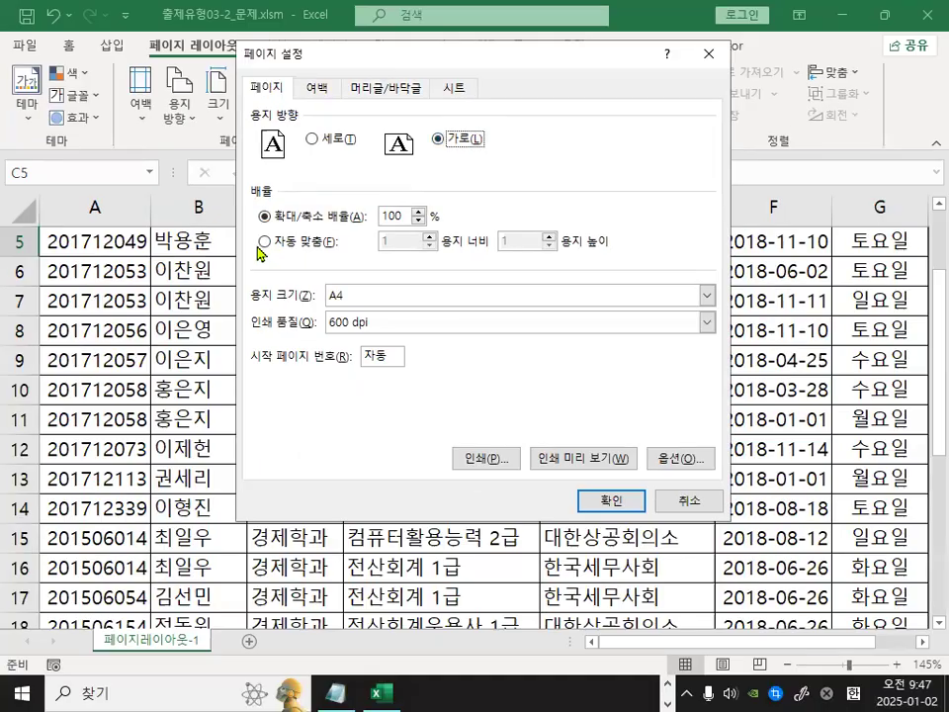
pyautogui.click(239, 238)
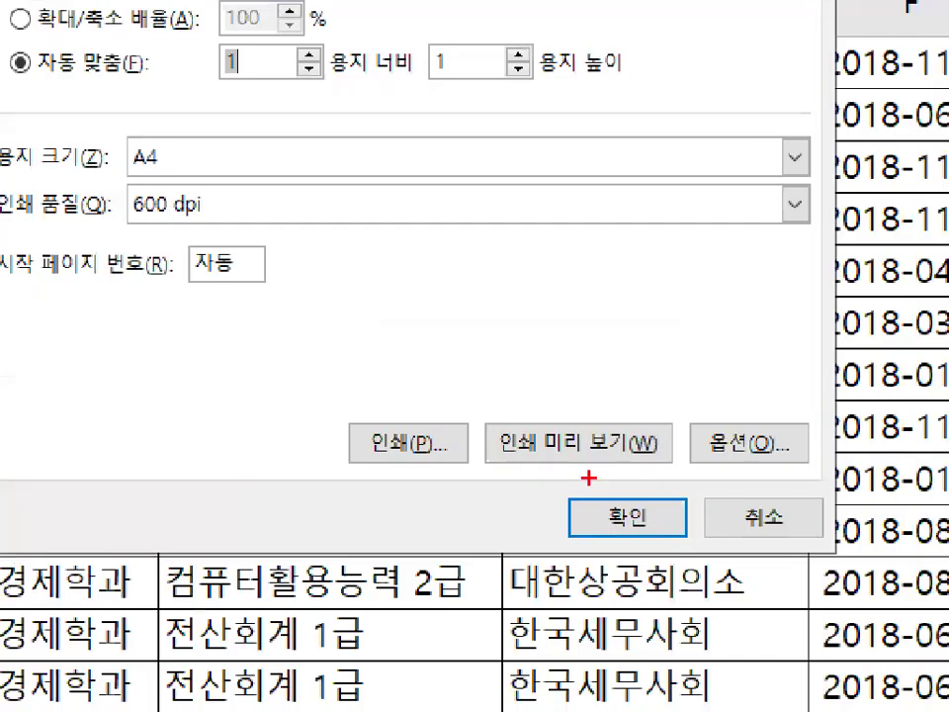
# Open the print preview and show the page margins on the preview.
pyautogui.moveTo(589, 478); pyautogui.dragTo(663, 481)
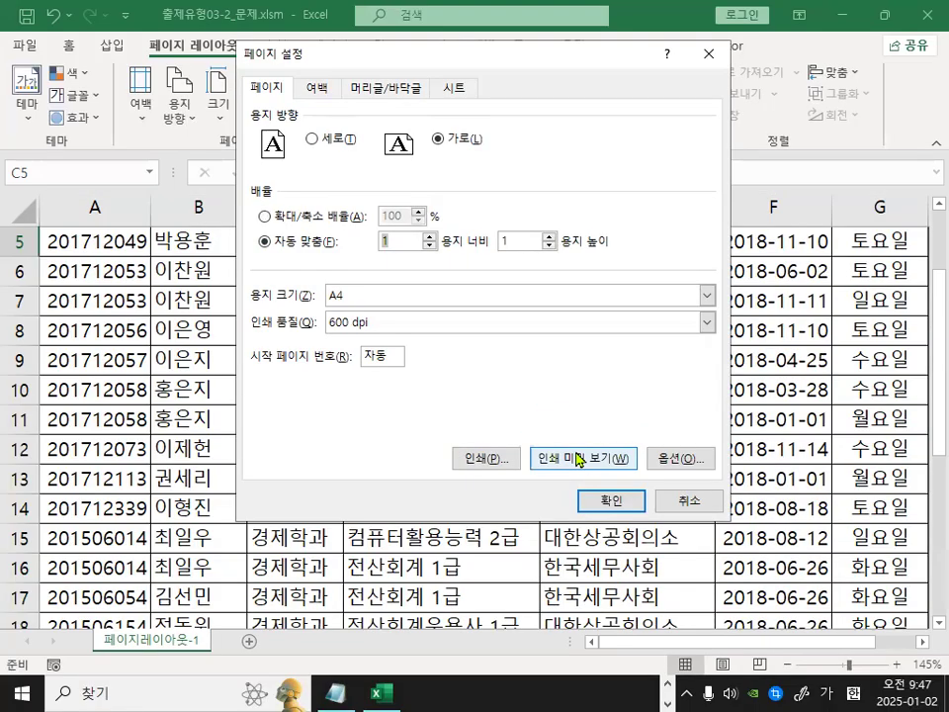
pyautogui.click(578, 442)
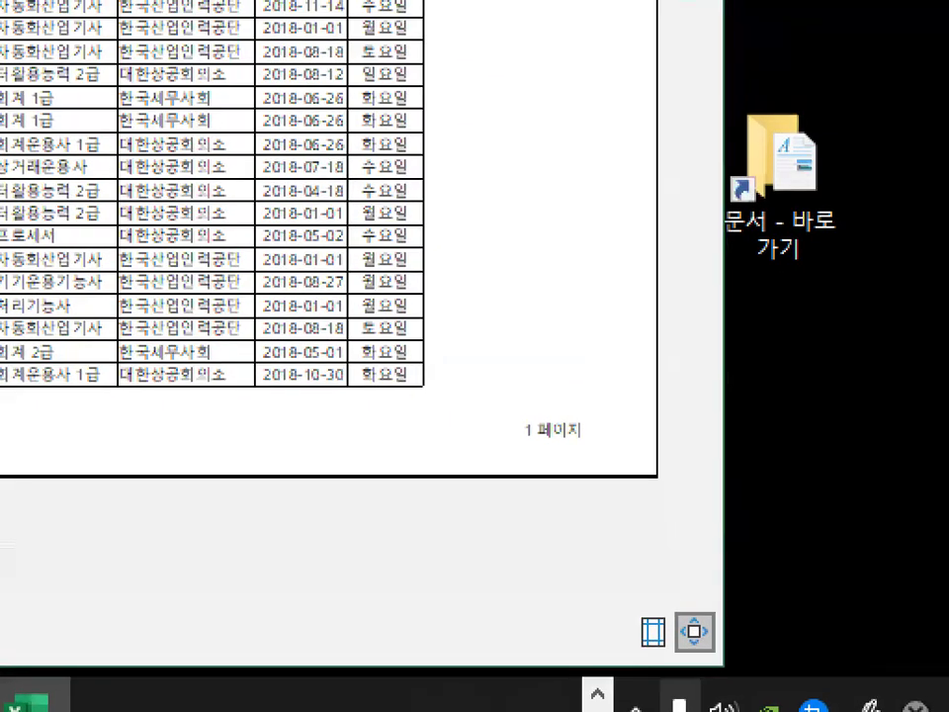
pyautogui.moveTo(761, 649)
pyautogui.mouseDown()
pyautogui.moveTo(746, 670)
pyautogui.moveTo(752, 570)
pyautogui.moveTo(781, 650)
pyautogui.mouseUp()
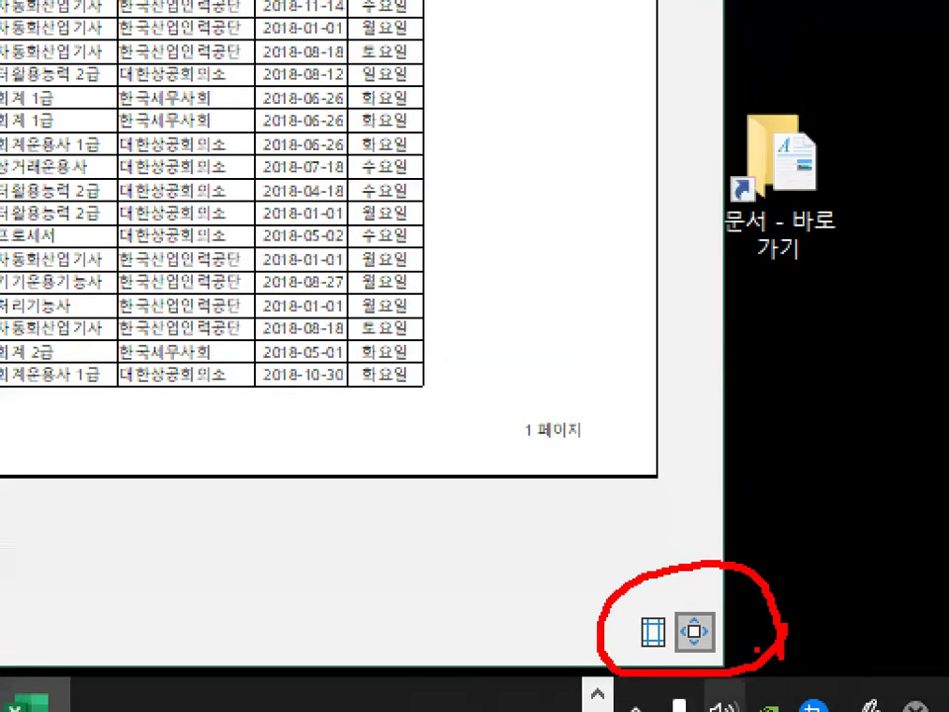
pyautogui.moveTo(702, 568); pyautogui.dragTo(791, 472)
pyautogui.moveTo(676, 651)
pyautogui.mouseDown()
pyautogui.moveTo(623, 649)
pyautogui.moveTo(680, 613)
pyautogui.mouseUp()
pyautogui.press('Escape')
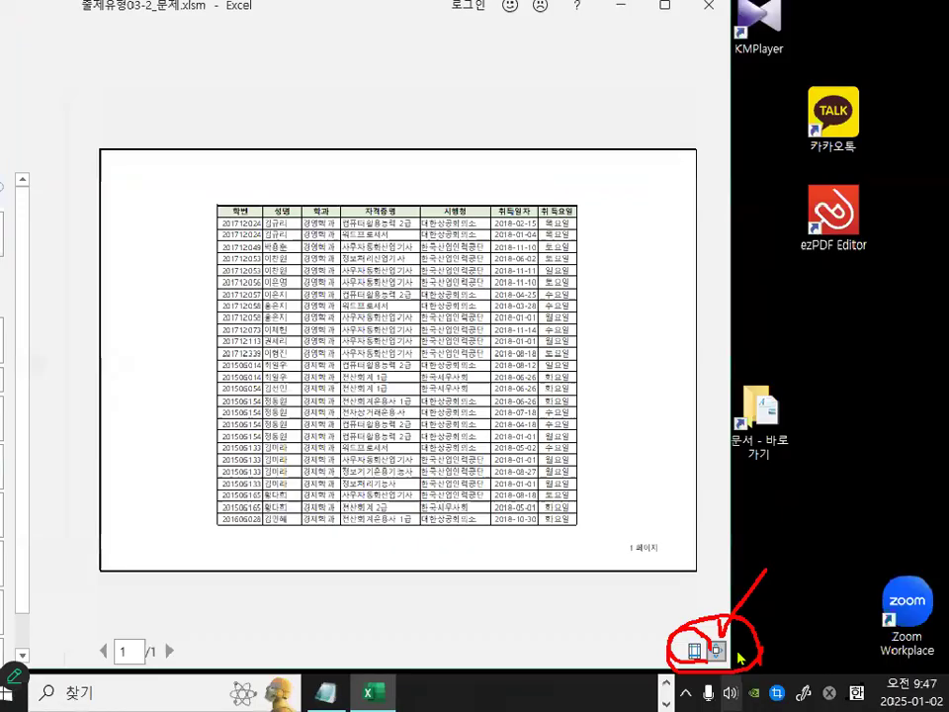
pyautogui.click(652, 633)
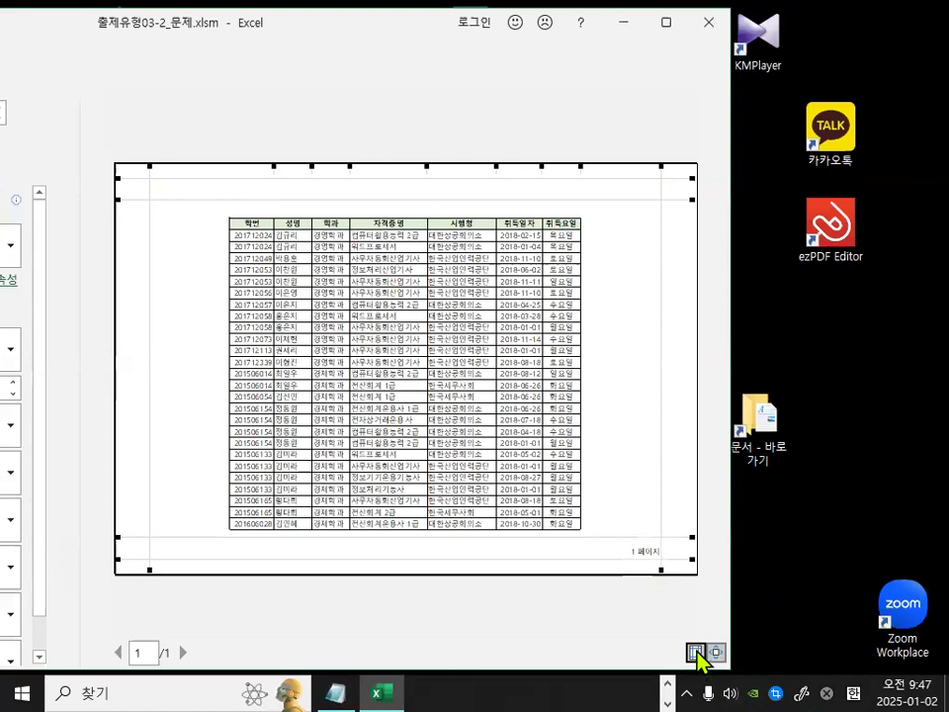
# Examine the table's centring and the footer in the margin preview, then leave print preview.
pyautogui.hotkey('ctrl', '1')
pyautogui.moveTo(158, 338)
pyautogui.mouseDown()
pyautogui.moveTo(197, 370)
pyautogui.moveTo(197, 333)
pyautogui.mouseUp()
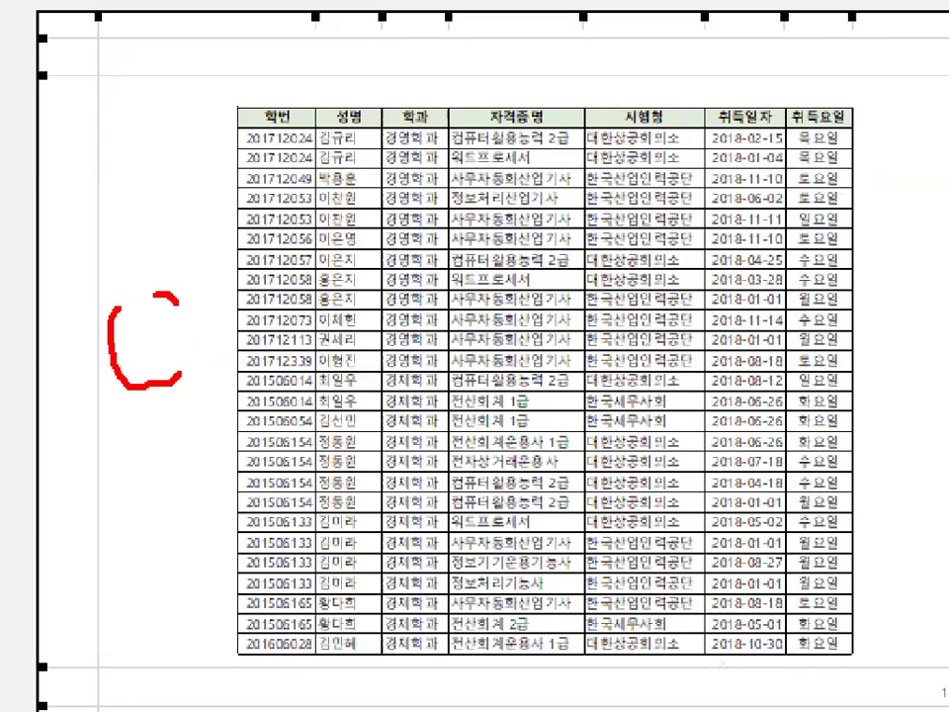
pyautogui.press('Escape')
pyautogui.hotkey('ctrl', '2')
pyautogui.moveTo(206, 375)
pyautogui.mouseDown()
pyautogui.moveTo(170, 354)
pyautogui.moveTo(203, 374)
pyautogui.mouseUp()
pyautogui.moveTo(624, 364); pyautogui.dragTo(648, 365)
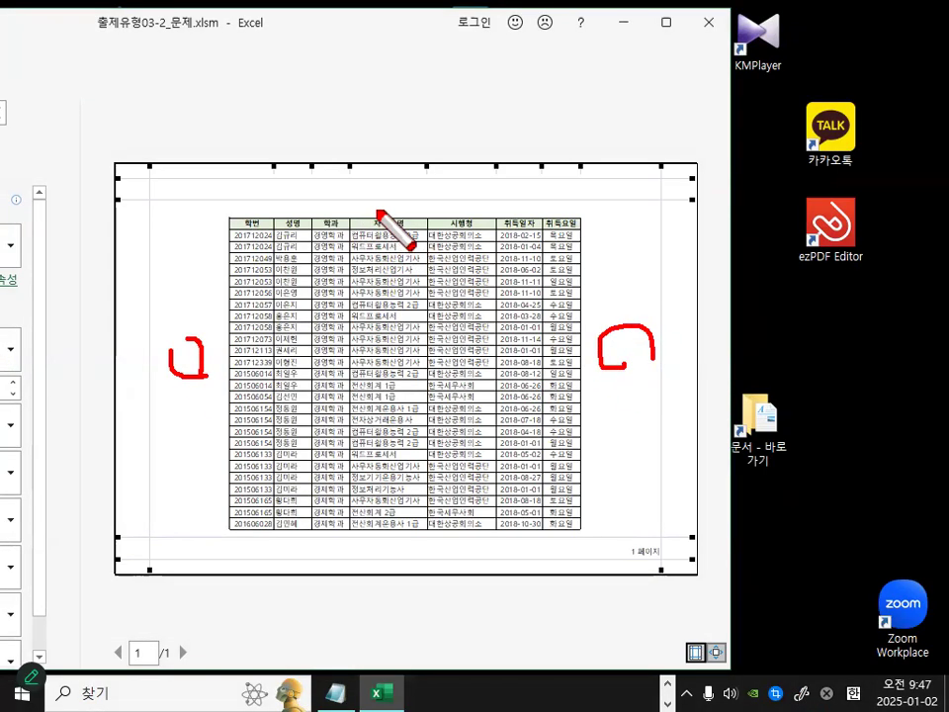
pyautogui.moveTo(378, 211)
pyautogui.mouseDown()
pyautogui.moveTo(359, 205)
pyautogui.moveTo(378, 209)
pyautogui.mouseUp()
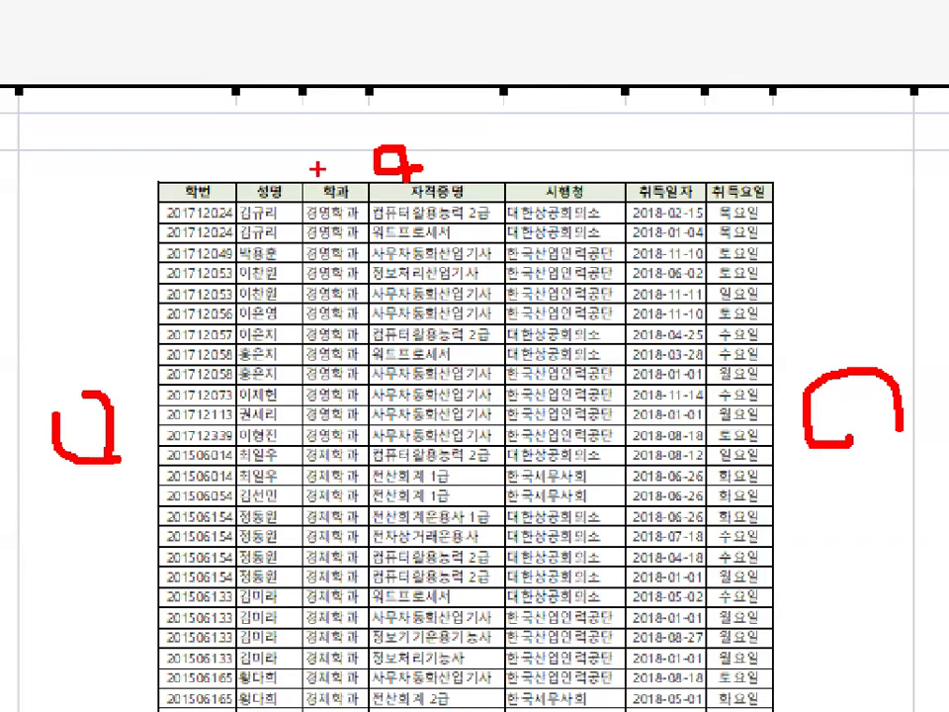
pyautogui.moveTo(351, 155)
pyautogui.mouseDown()
pyautogui.moveTo(326, 167)
pyautogui.moveTo(357, 178)
pyautogui.mouseUp()
pyautogui.moveTo(293, 107); pyautogui.dragTo(293, 141)
pyautogui.moveTo(324, 102); pyautogui.dragTo(243, 148)
pyautogui.moveTo(327, 185)
pyautogui.mouseDown()
pyautogui.moveTo(357, 164)
pyautogui.moveTo(356, 186)
pyautogui.moveTo(327, 165)
pyautogui.moveTo(356, 166)
pyautogui.mouseUp()
pyautogui.scroll(-1, 357, 186)
pyautogui.scroll(1, 351, 166)
pyautogui.hotkey('ctrl', 'z')
pyautogui.hotkey('ctrl', 'z')
pyautogui.hotkey('ctrl', 'z')
pyautogui.hotkey('ctrl', 'z')
pyautogui.scroll(-1, 356, 166)
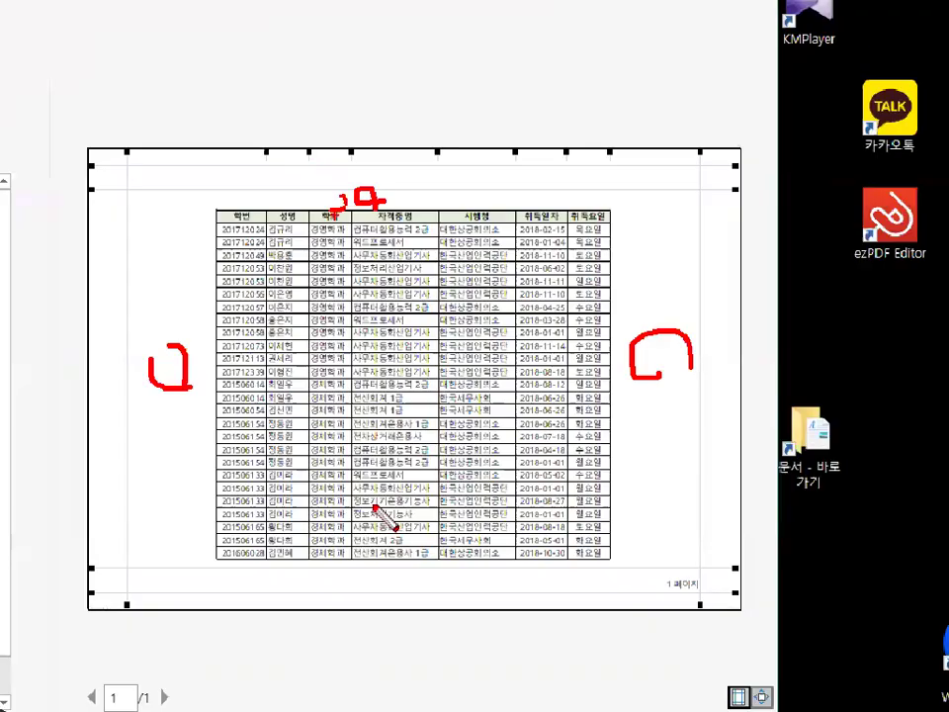
pyautogui.scroll(1, 336, 504)
pyautogui.moveTo(335, 504)
pyautogui.mouseDown()
pyautogui.moveTo(342, 530)
pyautogui.moveTo(338, 505)
pyautogui.mouseUp()
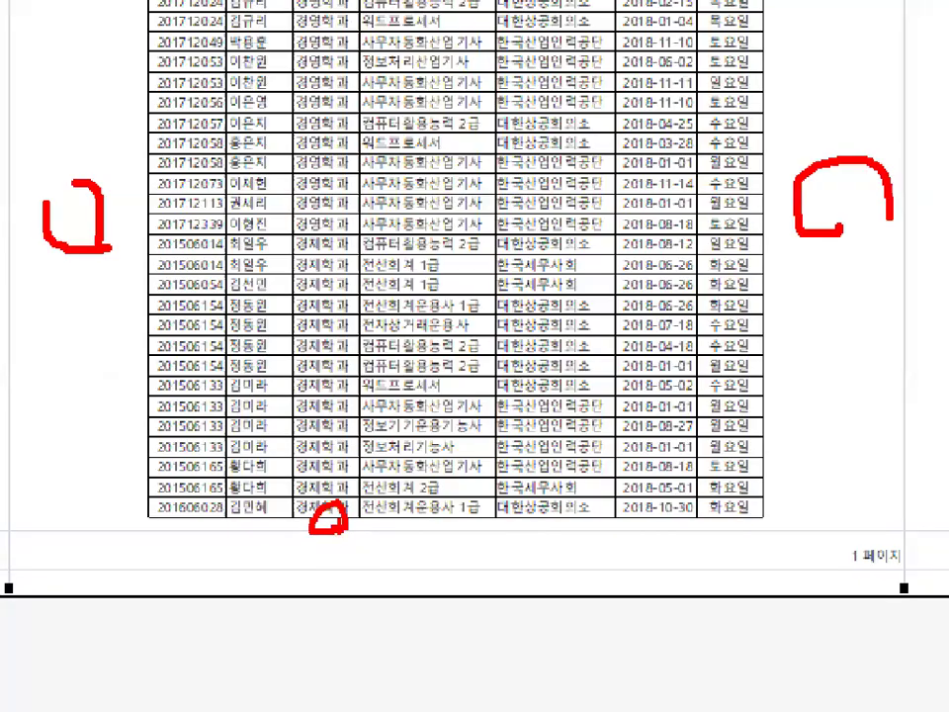
pyautogui.scroll(-1, 338, 505)
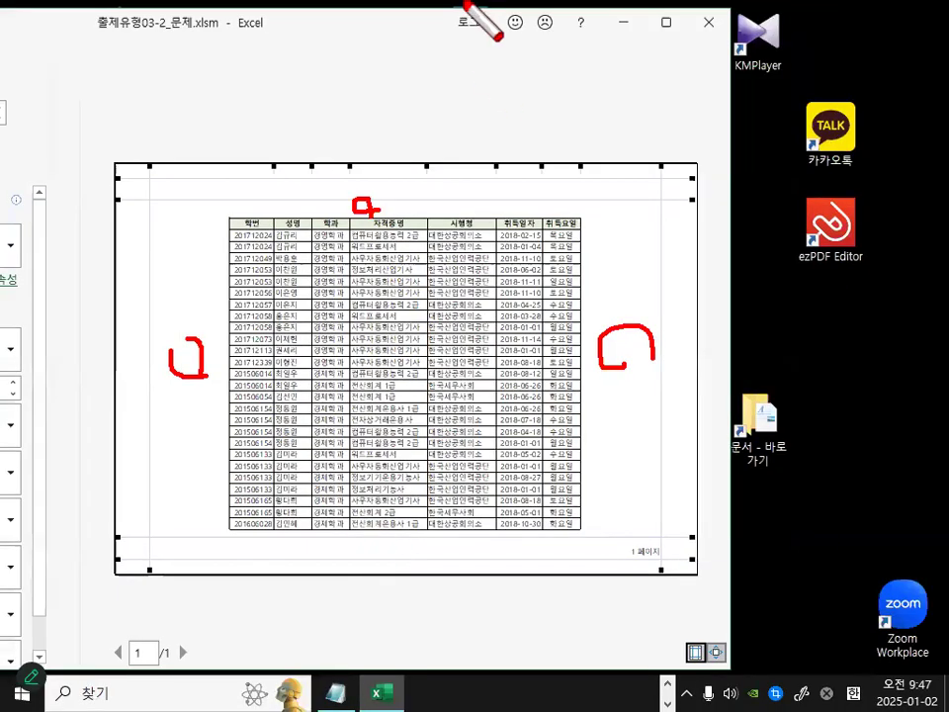
pyautogui.press('Escape')
pyautogui.moveTo(379, 23); pyautogui.dragTo(652, 74)
pyautogui.press('Escape')
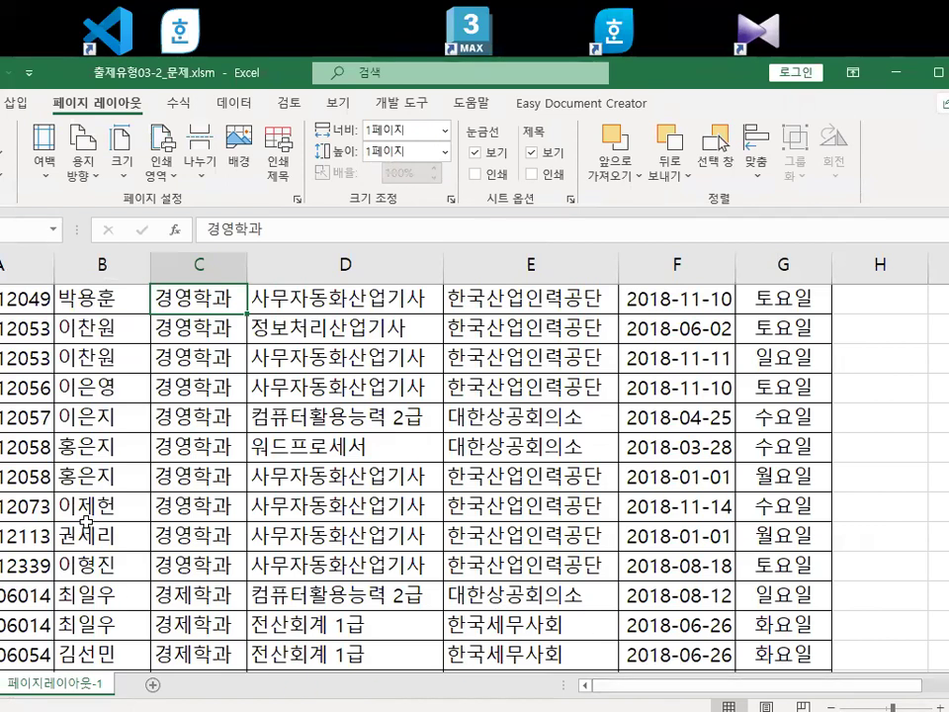
# Examine the top of the sheet above the table's heading row.
pyautogui.scroll(2, 161, 505)
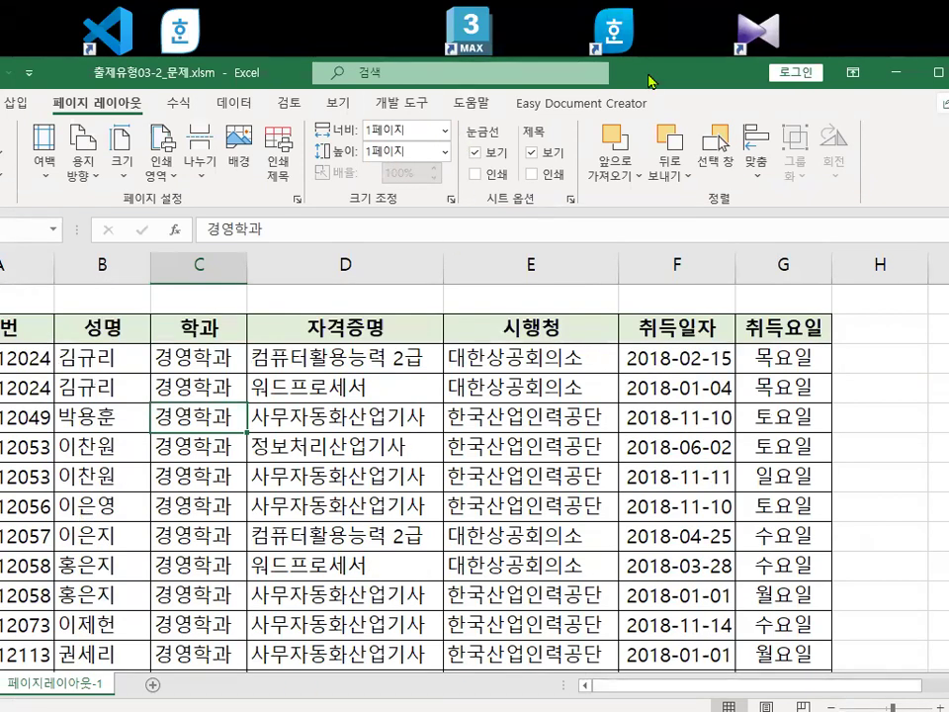
pyautogui.moveTo(655, 76); pyautogui.dragTo(816, 76)
pyautogui.hotkey('ctrl', '1')
pyautogui.click(195, 285)
pyautogui.moveTo(202, 298)
pyautogui.mouseDown()
pyautogui.moveTo(146, 303)
pyautogui.moveTo(201, 292)
pyautogui.mouseUp()
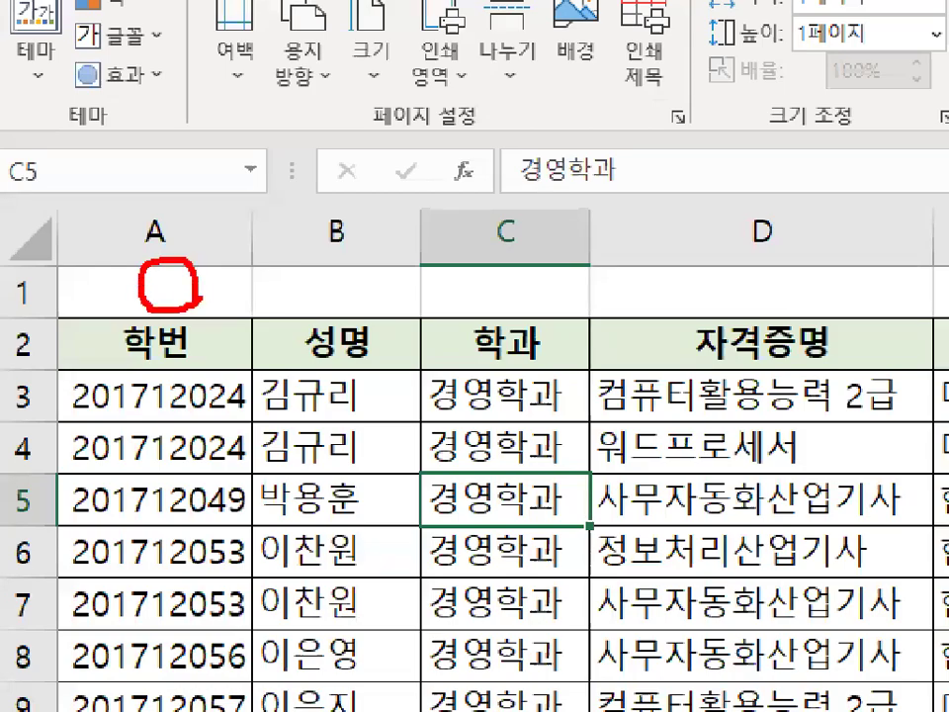
pyautogui.moveTo(84, 265)
pyautogui.mouseDown()
pyautogui.moveTo(92, 284)
pyautogui.moveTo(146, 213)
pyautogui.mouseUp()
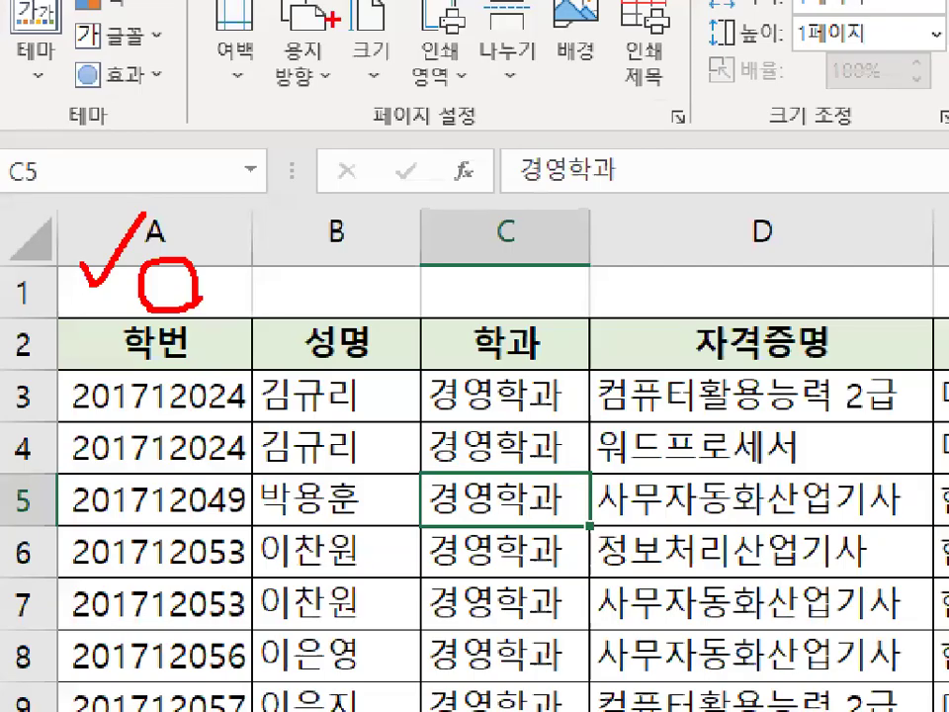
# Open the print preview to check the landscape, centred one-page layout and the page-number footer, then leave it.
pyautogui.moveTo(330, 308)
pyautogui.mouseDown()
pyautogui.moveTo(358, 262)
pyautogui.moveTo(393, 310)
pyautogui.mouseUp()
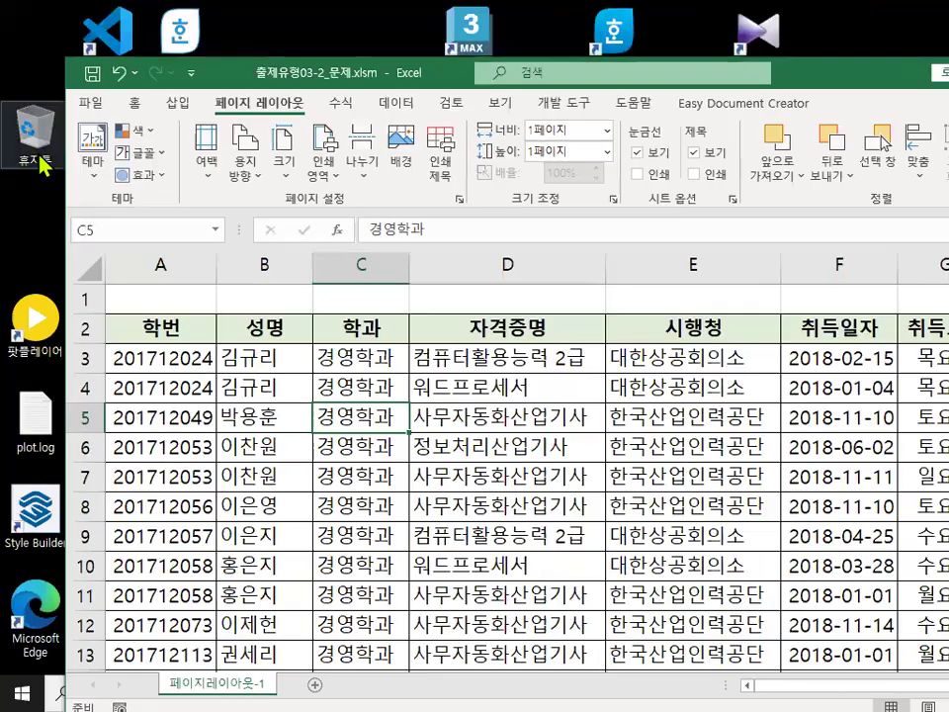
pyautogui.click(92, 104)
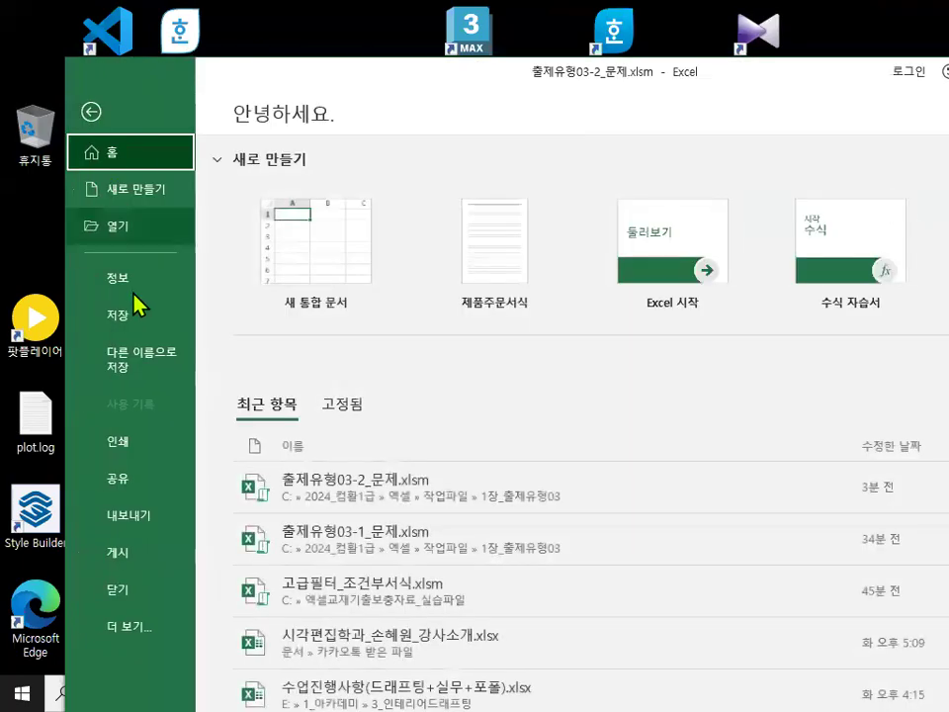
pyautogui.click(142, 456)
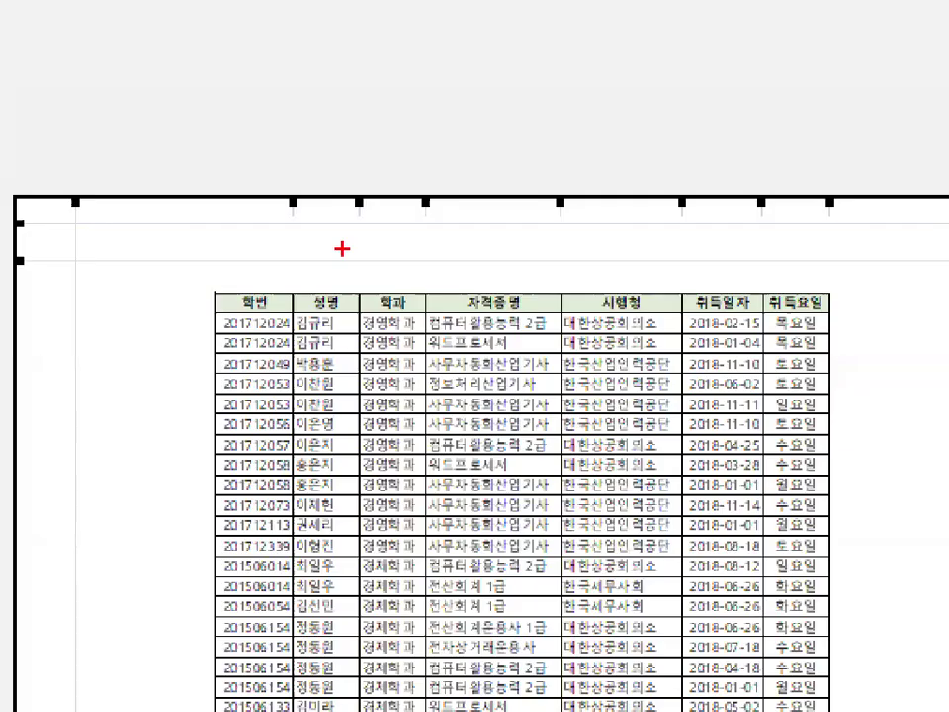
pyautogui.moveTo(765, 270)
pyautogui.mouseDown()
pyautogui.moveTo(748, 264)
pyautogui.moveTo(765, 262)
pyautogui.mouseUp()
pyautogui.moveTo(433, 258); pyautogui.dragTo(432, 305)
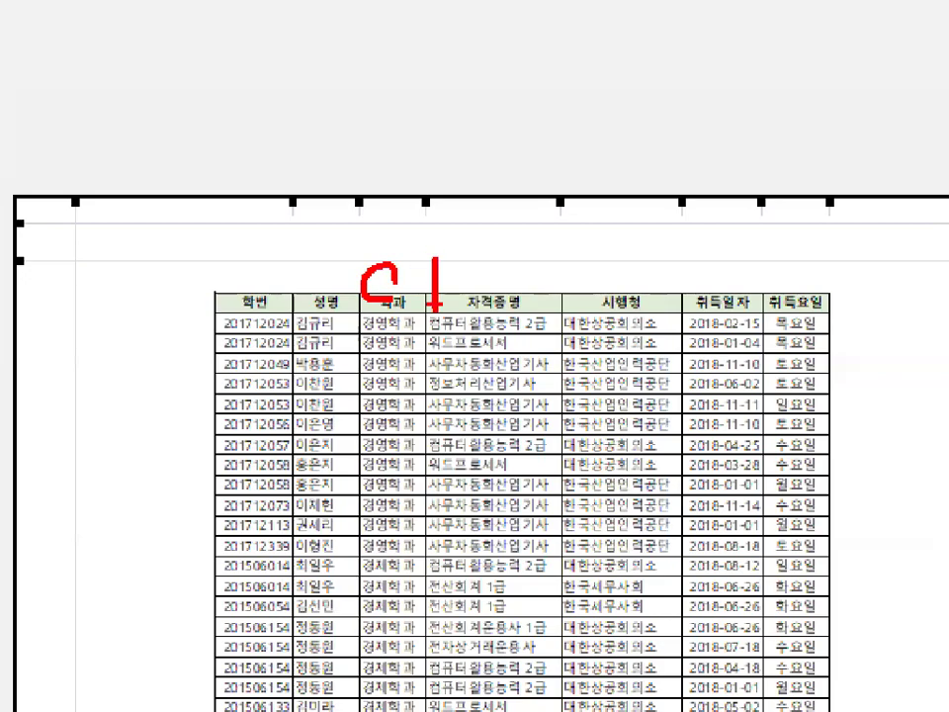
pyautogui.hotkey('ctrl', '1')
pyautogui.click(323, 325)
pyautogui.press('Escape')
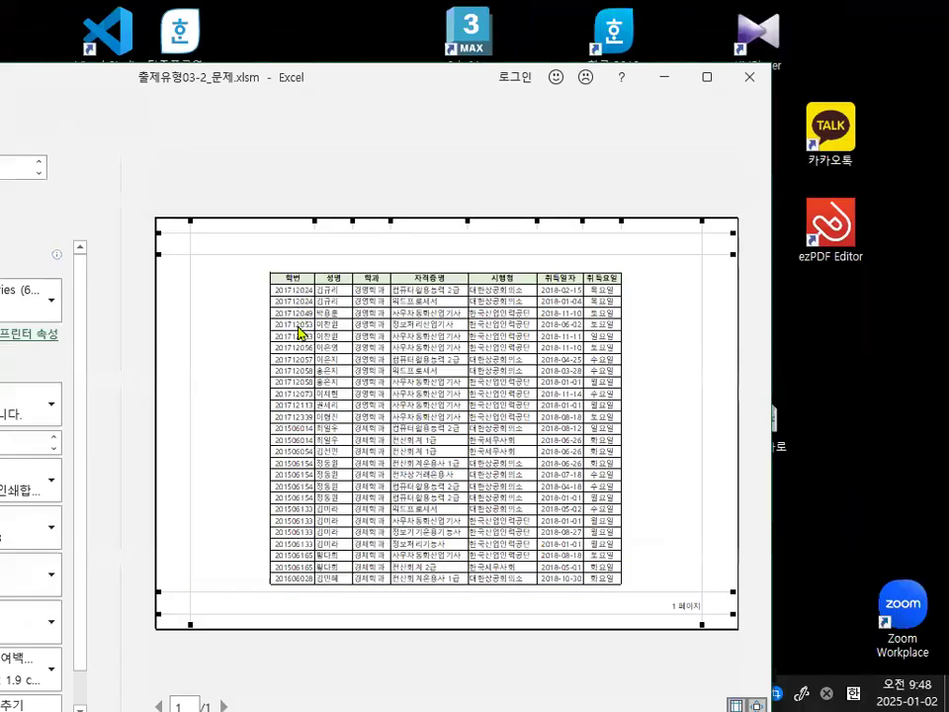
pyautogui.hotkey('ctrl', '1')
pyautogui.click(708, 614)
pyautogui.moveTo(709, 612)
pyautogui.mouseDown()
pyautogui.moveTo(675, 586)
pyautogui.moveTo(704, 598)
pyautogui.mouseUp()
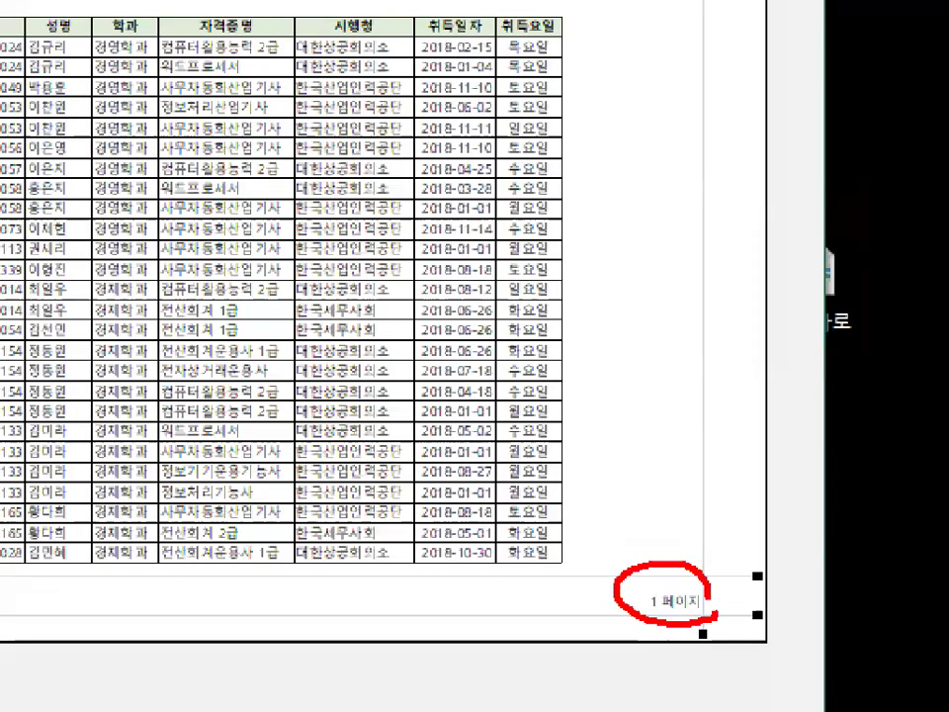
pyautogui.press('Escape')
pyautogui.moveTo(153, 376)
pyautogui.mouseDown()
pyautogui.moveTo(133, 409)
pyautogui.moveTo(144, 450)
pyautogui.mouseUp()
pyautogui.moveTo(135, 418)
pyautogui.mouseDown()
pyautogui.moveTo(724, 415)
pyautogui.moveTo(720, 451)
pyautogui.mouseUp()
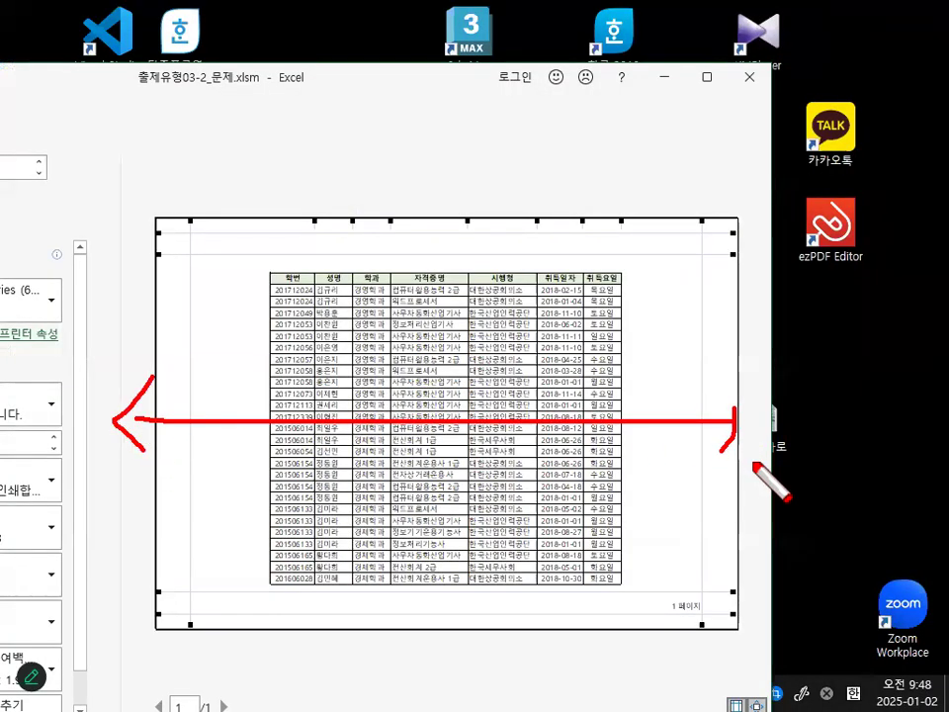
pyautogui.press('Escape')
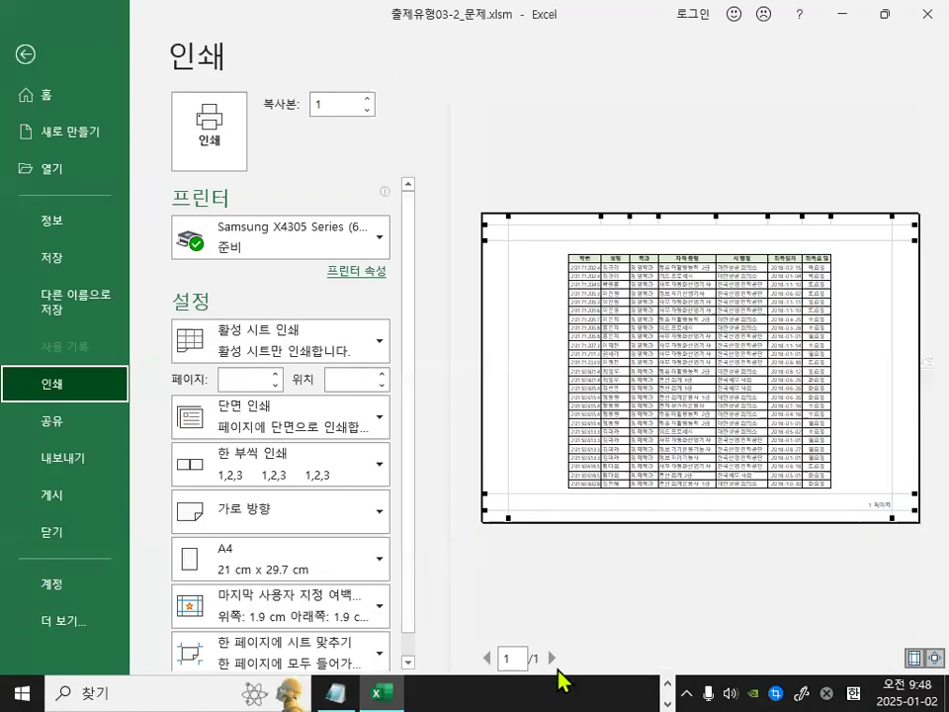
pyautogui.hotkey('ctrl', '1')
pyautogui.click(547, 703)
pyautogui.moveTo(571, 626)
pyautogui.mouseDown()
pyautogui.moveTo(508, 632)
pyautogui.moveTo(566, 626)
pyautogui.mouseUp()
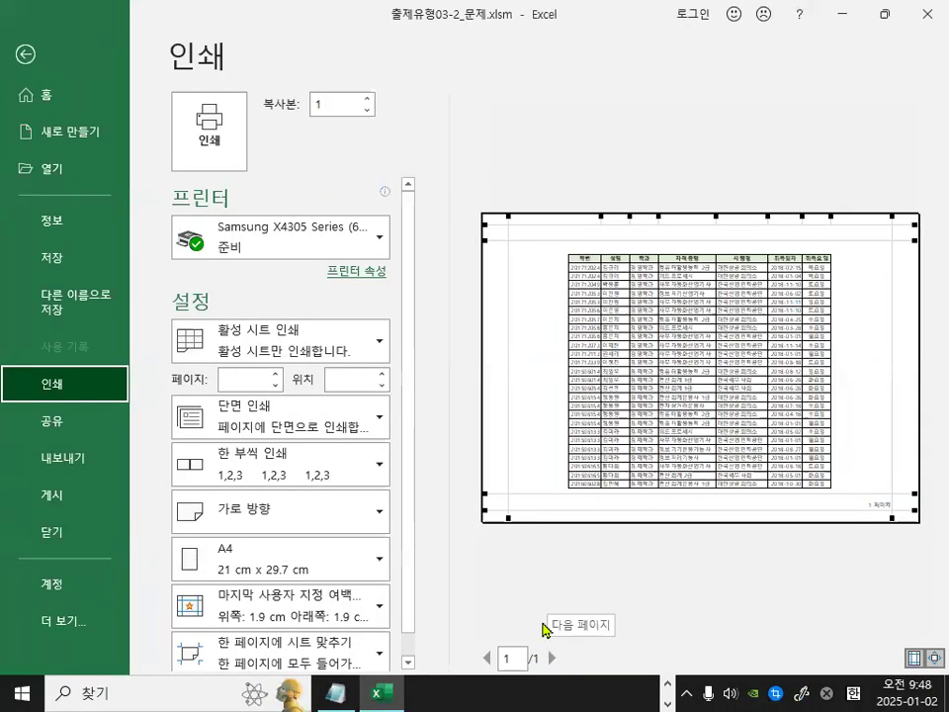
pyautogui.press('Escape')
# Close the workbook 출제유형03-2_문제.xlsm.
pyautogui.click(434, 502)
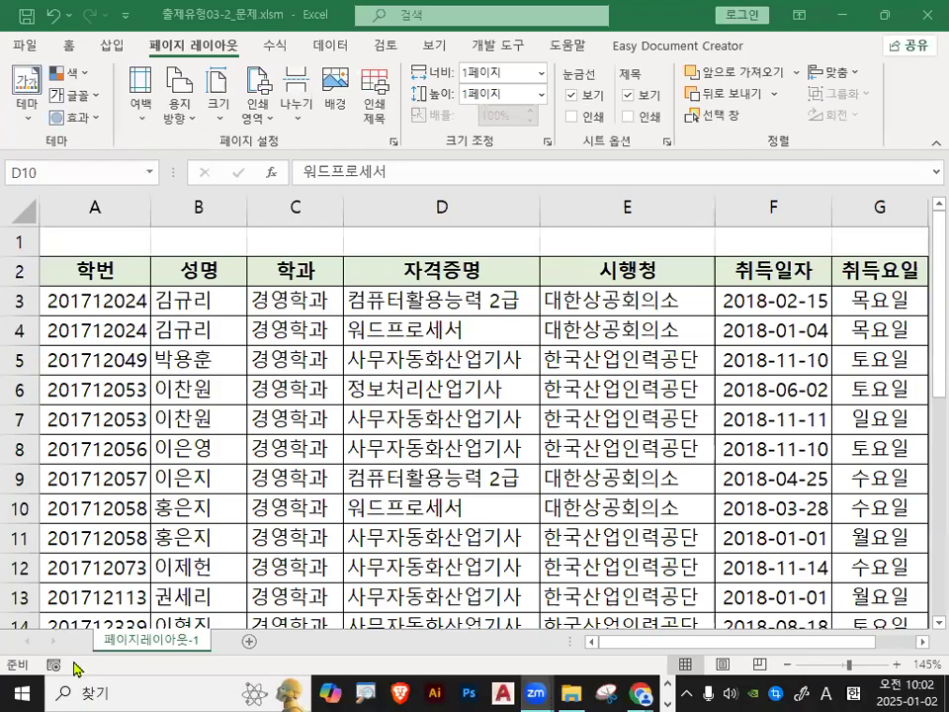
pyautogui.click(417, 508)
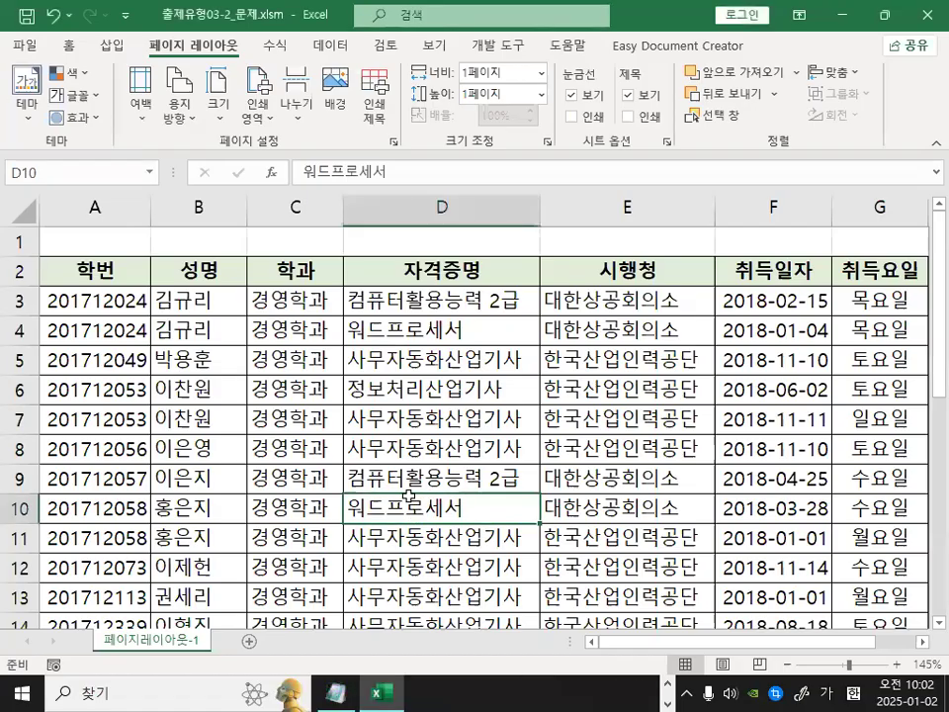
pyautogui.click(37, 52)
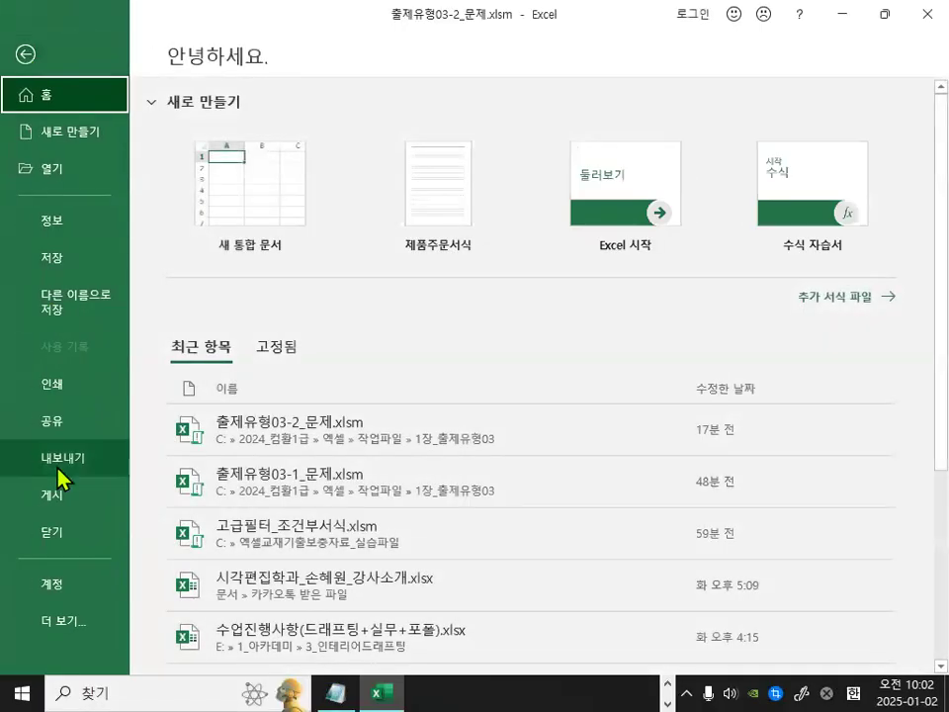
pyautogui.click(63, 531)
pyautogui.click(491, 388)
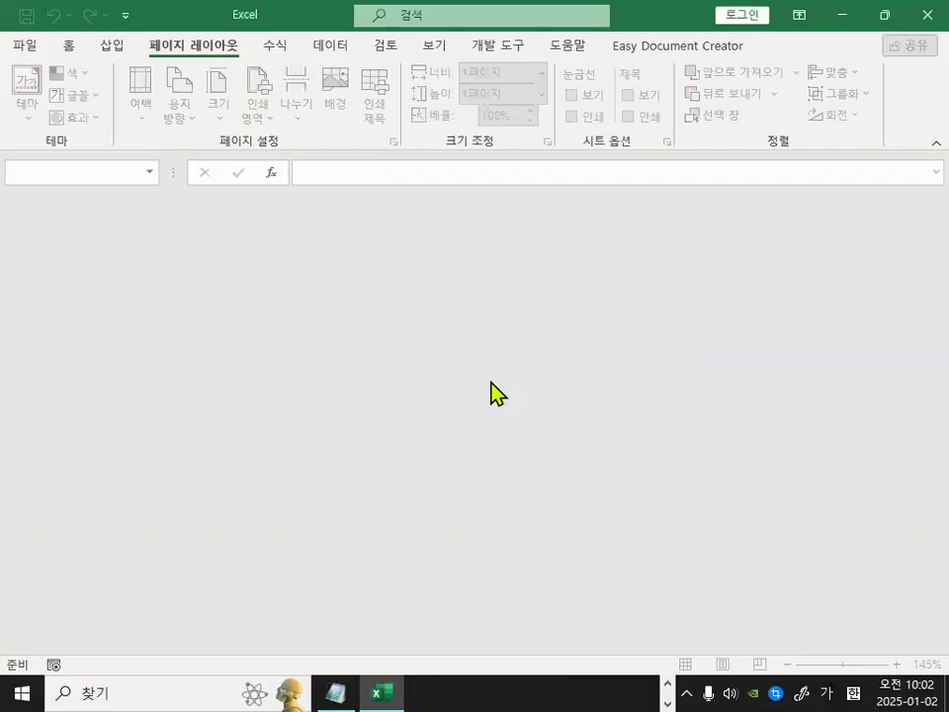
# Browse for and open the workbook 완전정복01_문제.xlsm.
pyautogui.click(25, 46)
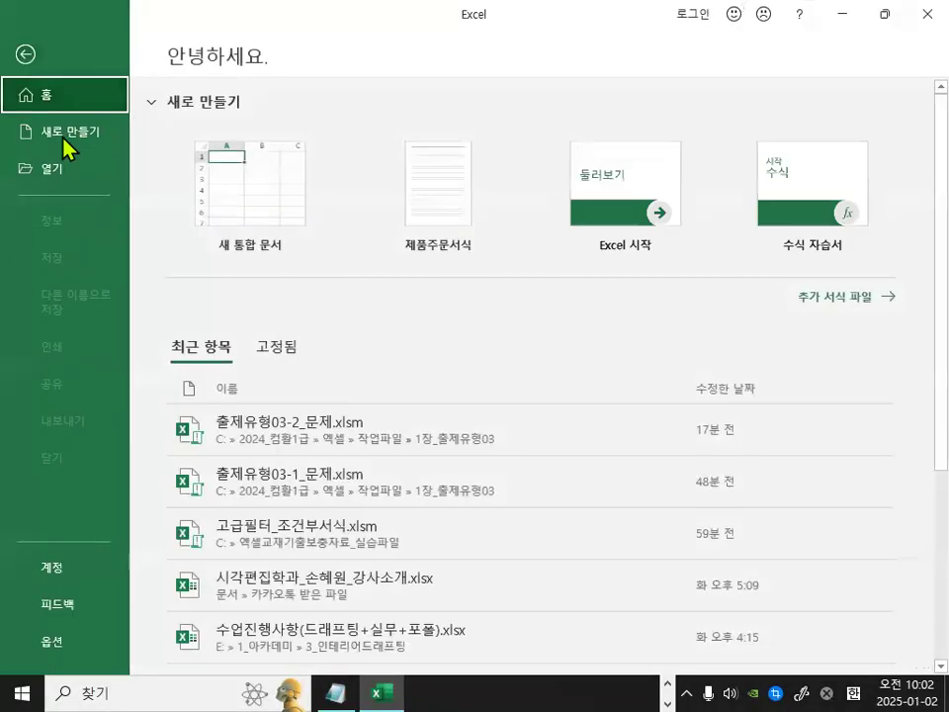
pyautogui.click(56, 170)
pyautogui.click(260, 316)
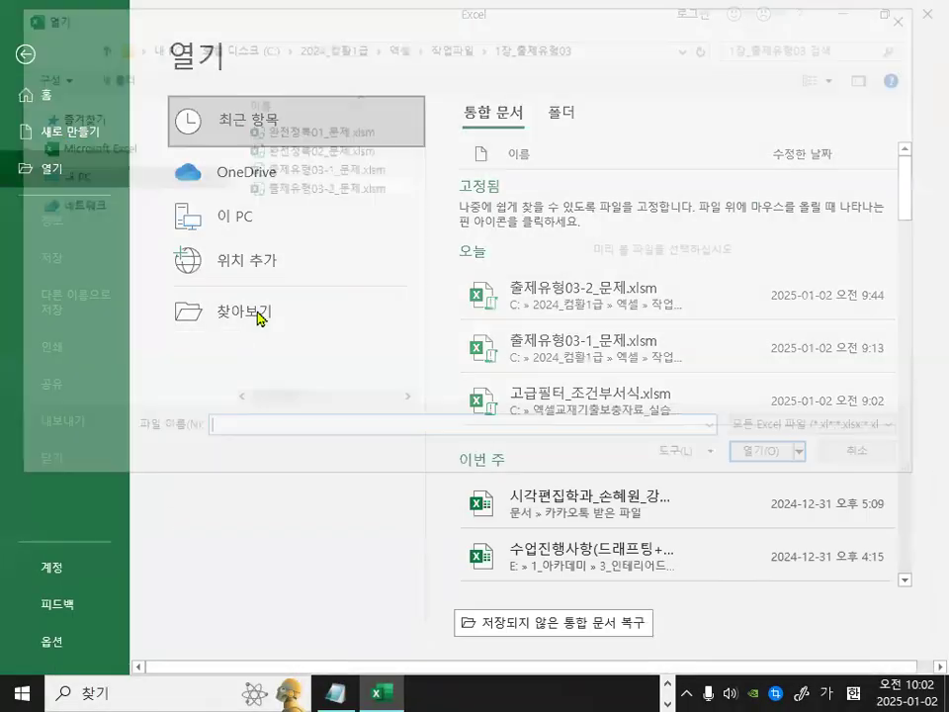
pyautogui.doubleClick(322, 129)
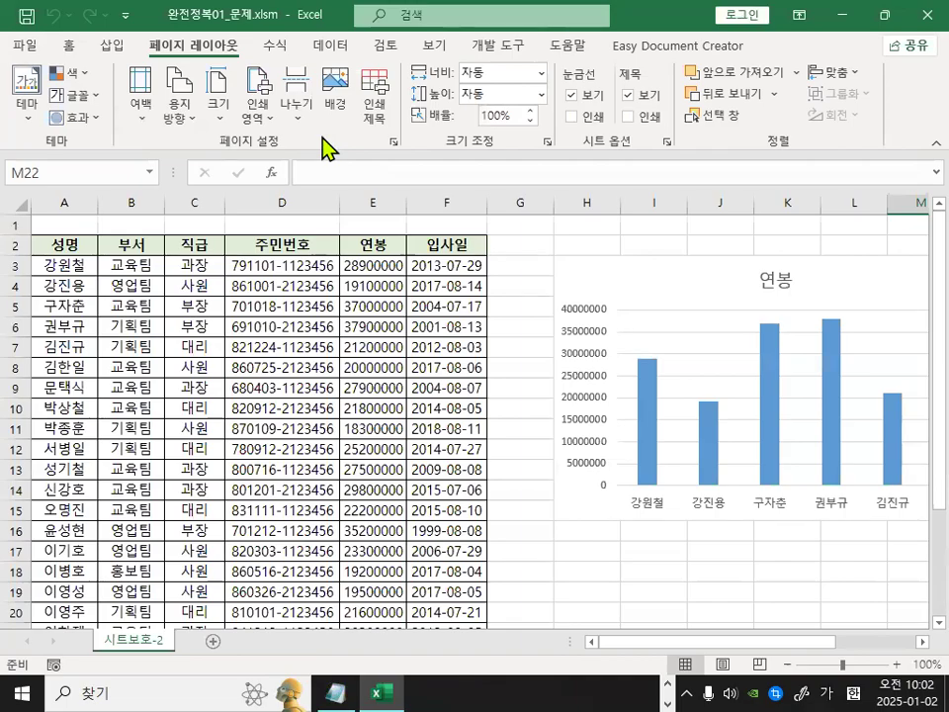
pyautogui.hotkey('ctrl', '1')
pyautogui.moveTo(729, 384)
pyautogui.mouseDown()
pyautogui.moveTo(712, 264)
pyautogui.moveTo(784, 307)
pyautogui.mouseUp()
pyautogui.press('Escape')
pyautogui.hotkey('ctrl', '1')
pyautogui.moveTo(686, 272)
pyautogui.mouseDown()
pyautogui.moveTo(689, 282)
pyautogui.moveTo(734, 235)
pyautogui.mouseUp()
pyautogui.press('Escape')
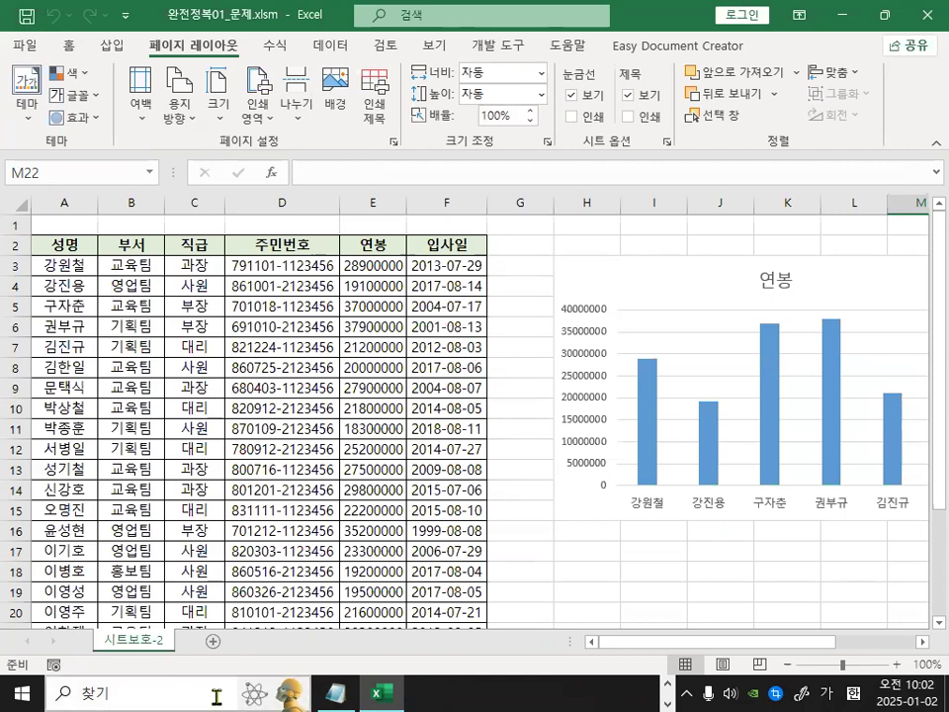
# Select the table A2:F27 and examine the Locked and Hidden options on the Protection tab of Format Cells.
pyautogui.moveTo(45, 244)
pyautogui.mouseDown()
pyautogui.moveTo(428, 287)
pyautogui.moveTo(432, 549)
pyautogui.moveTo(391, 663)
pyautogui.moveTo(473, 598)
pyautogui.mouseUp()
pyautogui.hotkey('ctrl', '1')
pyautogui.click(315, 341)
pyautogui.moveTo(302, 296); pyautogui.dragTo(398, 222)
pyautogui.press('Escape')
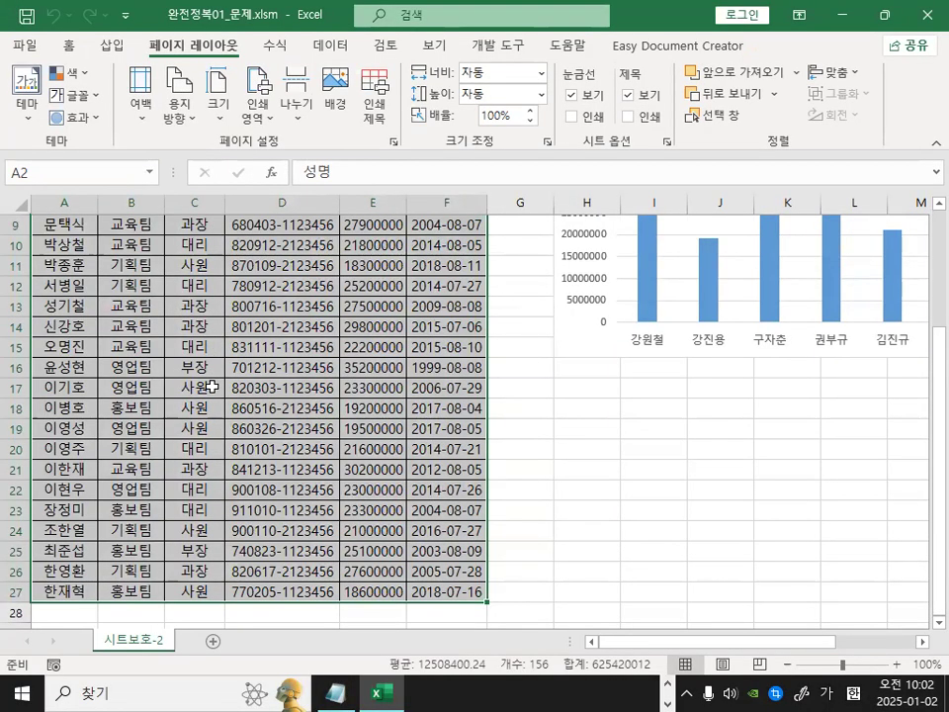
pyautogui.scroll(3, 211, 385)
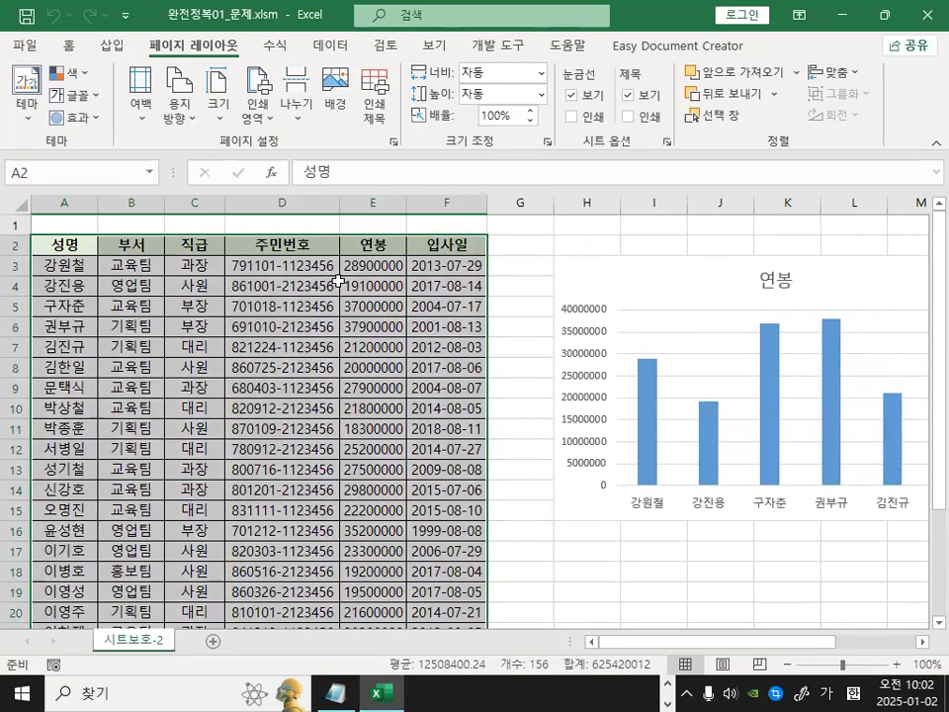
pyautogui.hotkey('ctrl', '1')
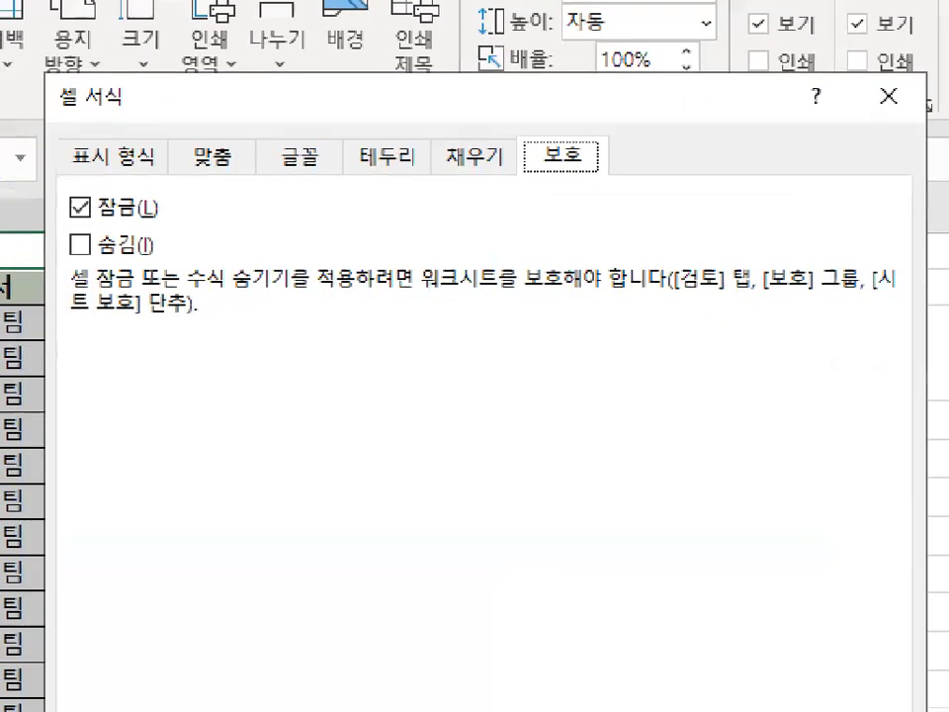
pyautogui.click(179, 261)
pyautogui.moveTo(148, 263)
pyautogui.mouseDown()
pyautogui.moveTo(88, 234)
pyautogui.moveTo(142, 260)
pyautogui.mouseUp()
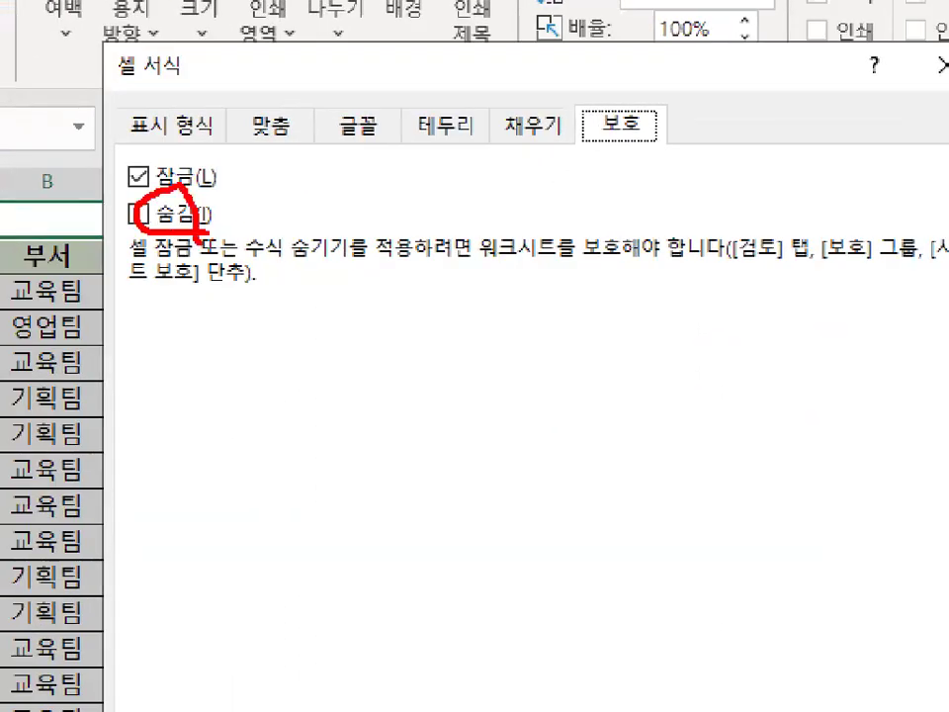
pyautogui.press('Escape')
pyautogui.hotkey('ctrl', '1')
pyautogui.click(172, 220)
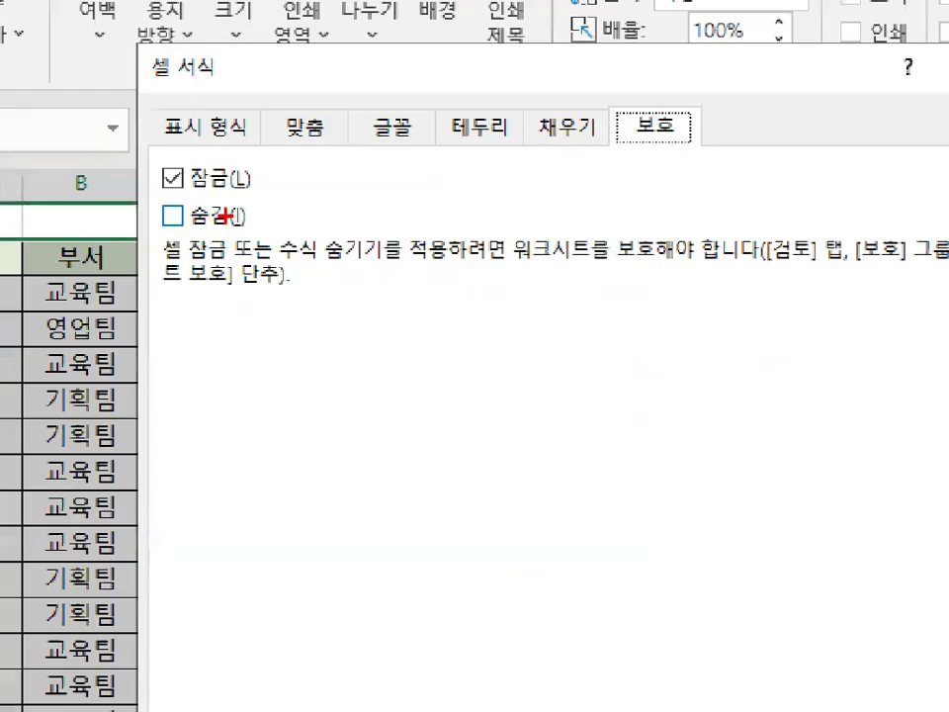
pyautogui.moveTo(170, 158)
pyautogui.mouseDown()
pyautogui.moveTo(146, 190)
pyautogui.moveTo(193, 188)
pyautogui.mouseUp()
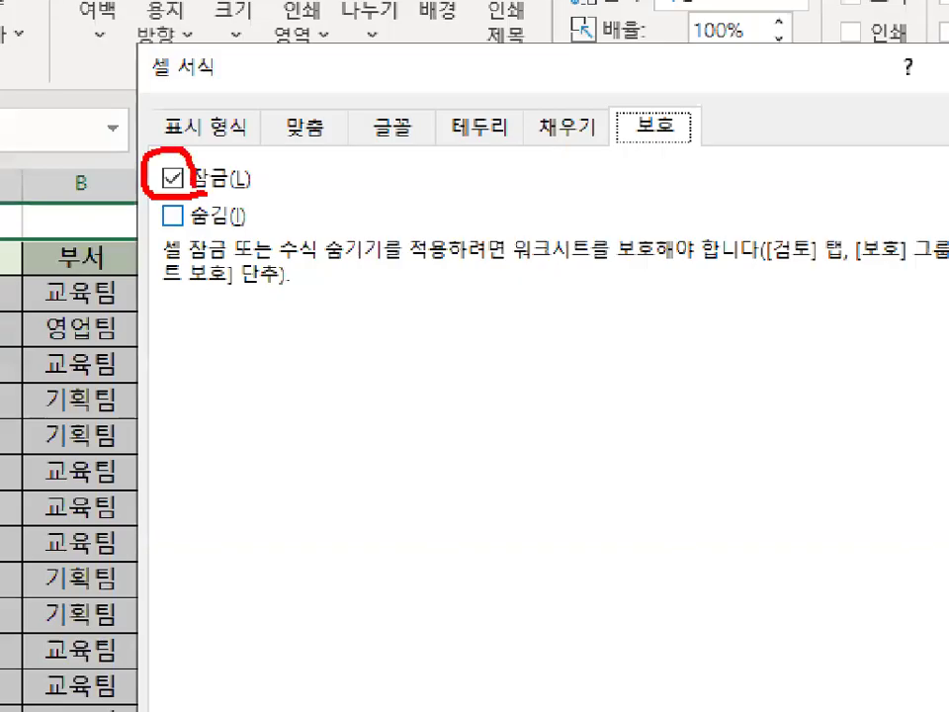
pyautogui.press('Escape')
pyautogui.click(547, 614)
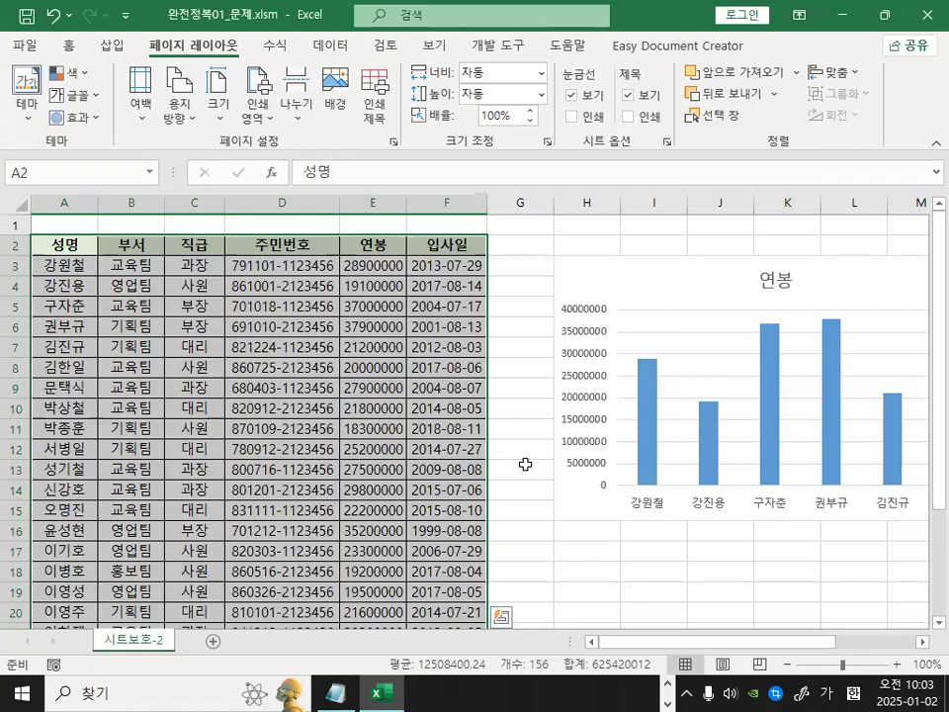
# Open the Format Chart Area pane for the 연봉 chart and show its Size & Properties options.
pyautogui.click(671, 294)
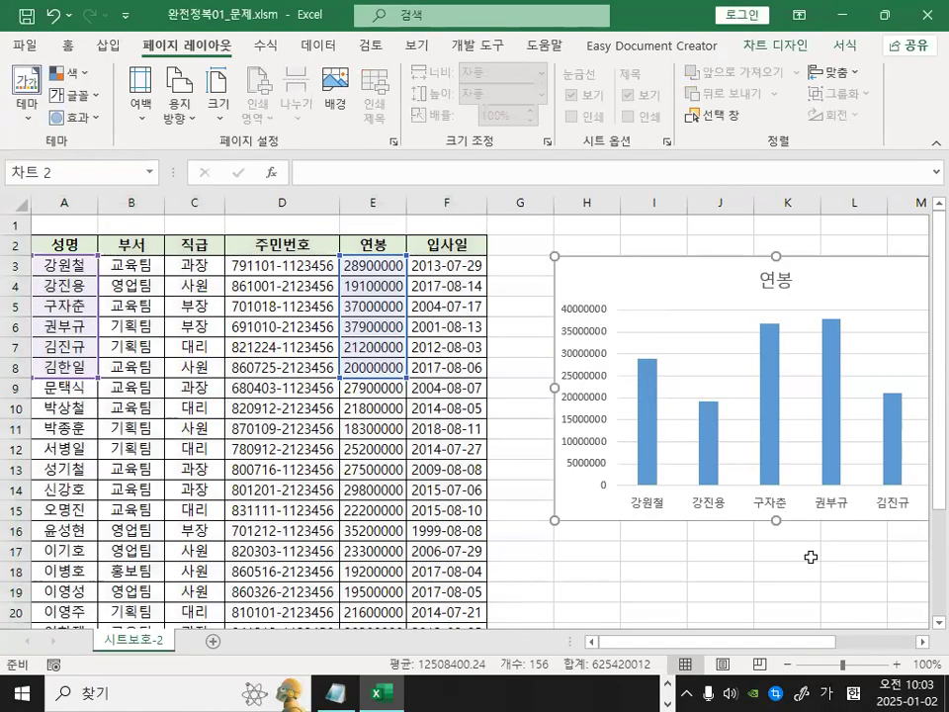
pyautogui.hscroll(4, 692, 489)
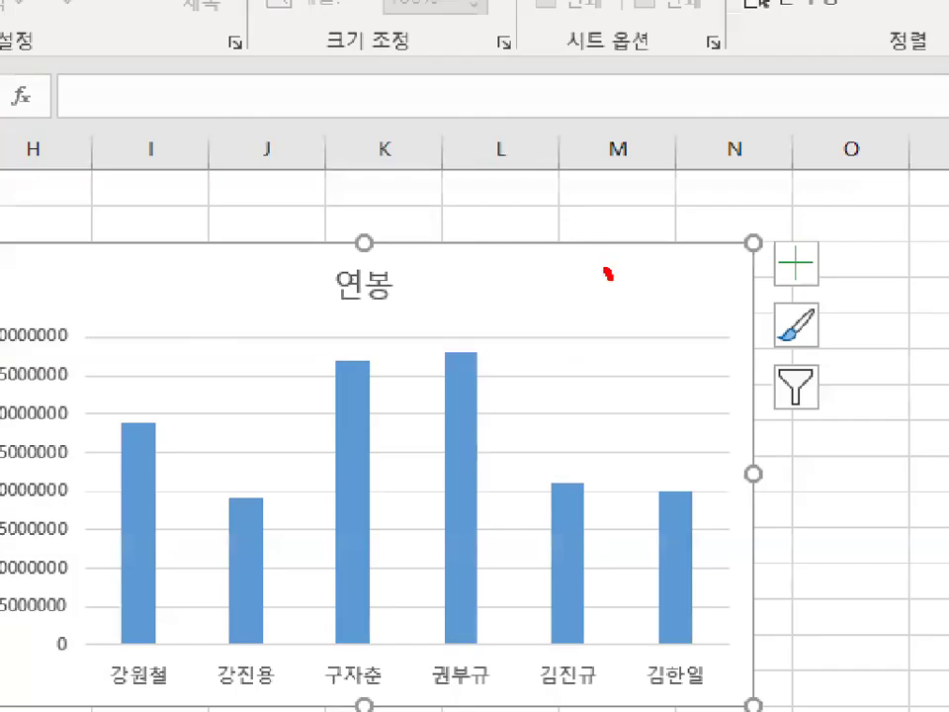
pyautogui.moveTo(609, 276)
pyautogui.mouseDown()
pyautogui.moveTo(643, 286)
pyautogui.moveTo(618, 291)
pyautogui.moveTo(624, 268)
pyautogui.moveTo(632, 282)
pyautogui.mouseUp()
pyautogui.press('Escape')
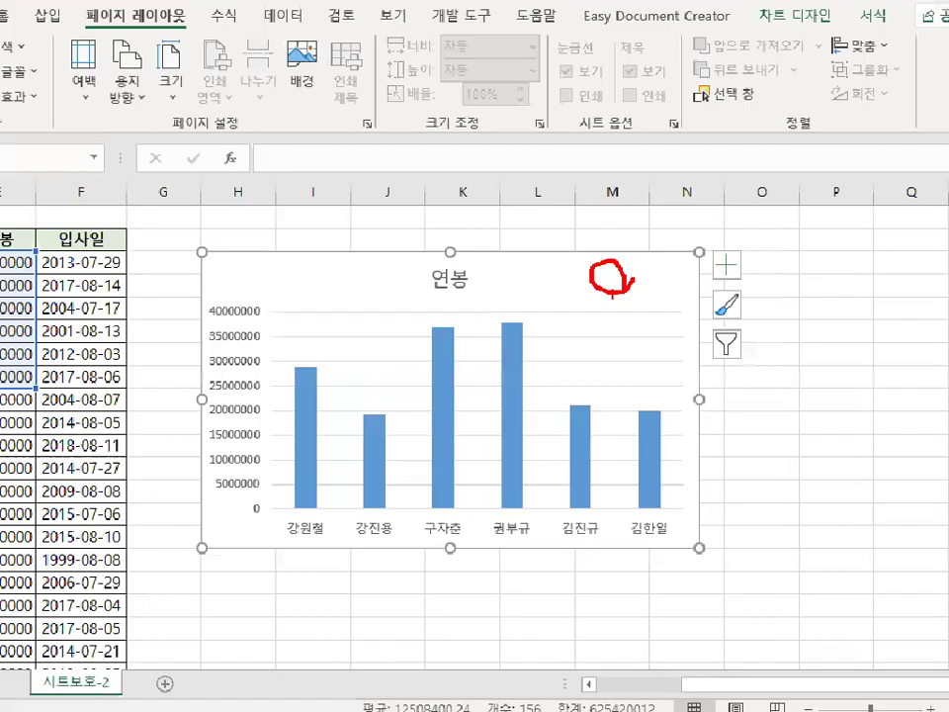
pyautogui.press('Escape')
pyautogui.click(350, 274)
pyautogui.press('Escape')
pyautogui.moveTo(632, 262); pyautogui.dragTo(701, 214)
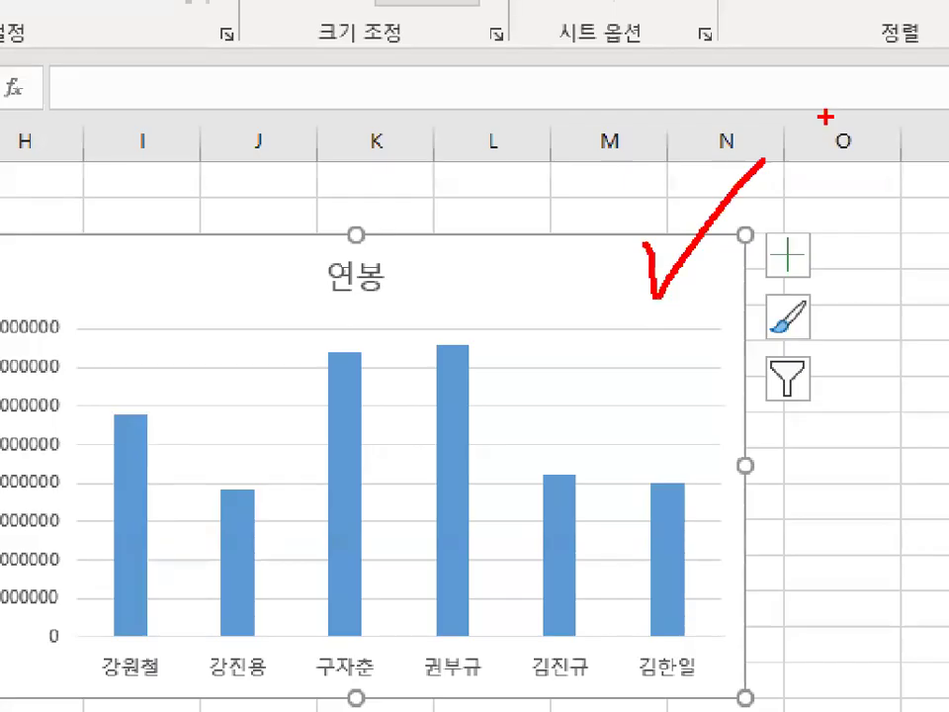
pyautogui.press('Escape')
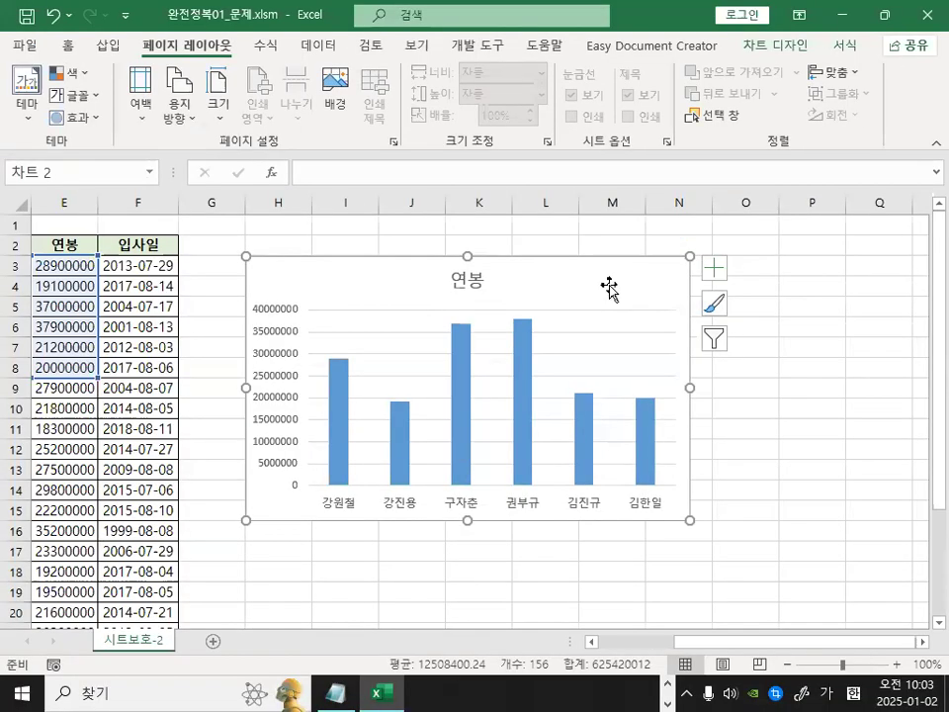
pyautogui.doubleClick(610, 287)
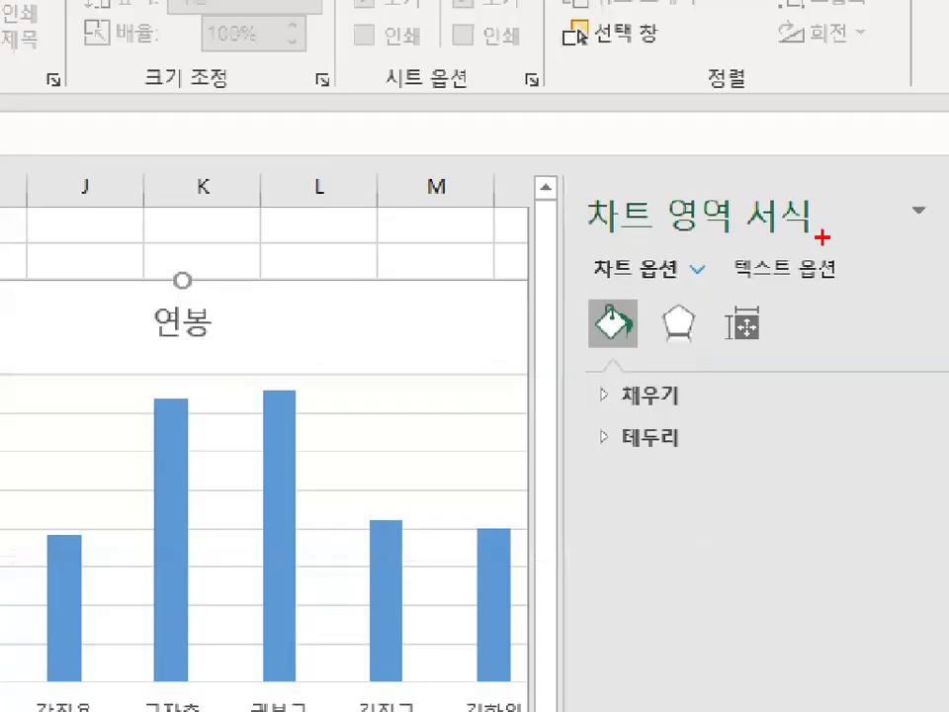
pyautogui.moveTo(821, 238)
pyautogui.mouseDown()
pyautogui.moveTo(743, 242)
pyautogui.moveTo(776, 190)
pyautogui.moveTo(820, 237)
pyautogui.mouseUp()
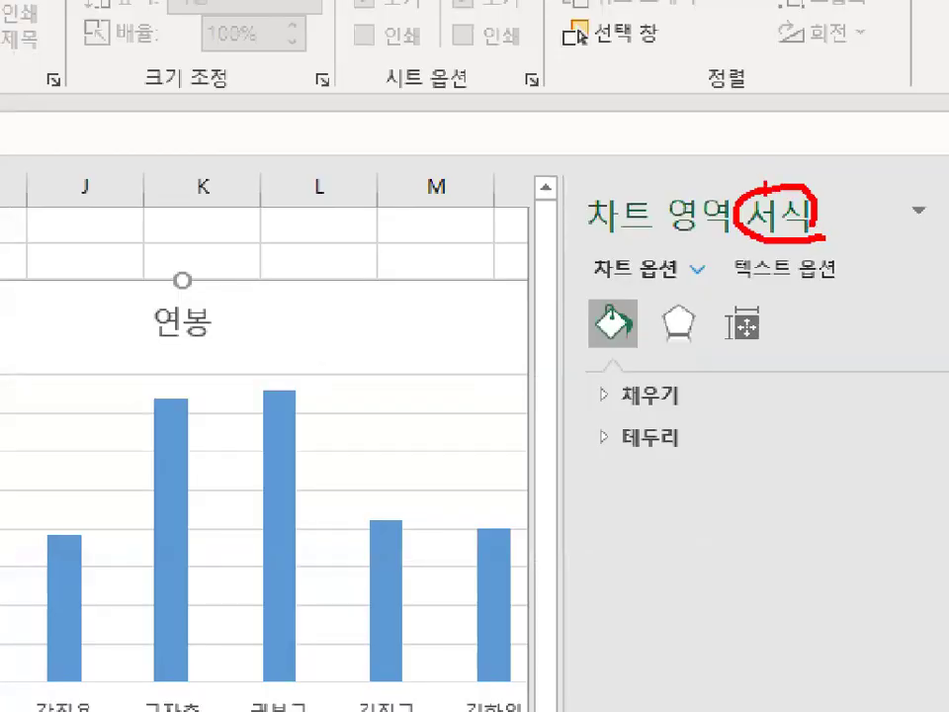
pyautogui.moveTo(787, 342)
pyautogui.mouseDown()
pyautogui.moveTo(749, 356)
pyautogui.moveTo(737, 298)
pyautogui.moveTo(784, 346)
pyautogui.mouseUp()
pyautogui.press('Escape')
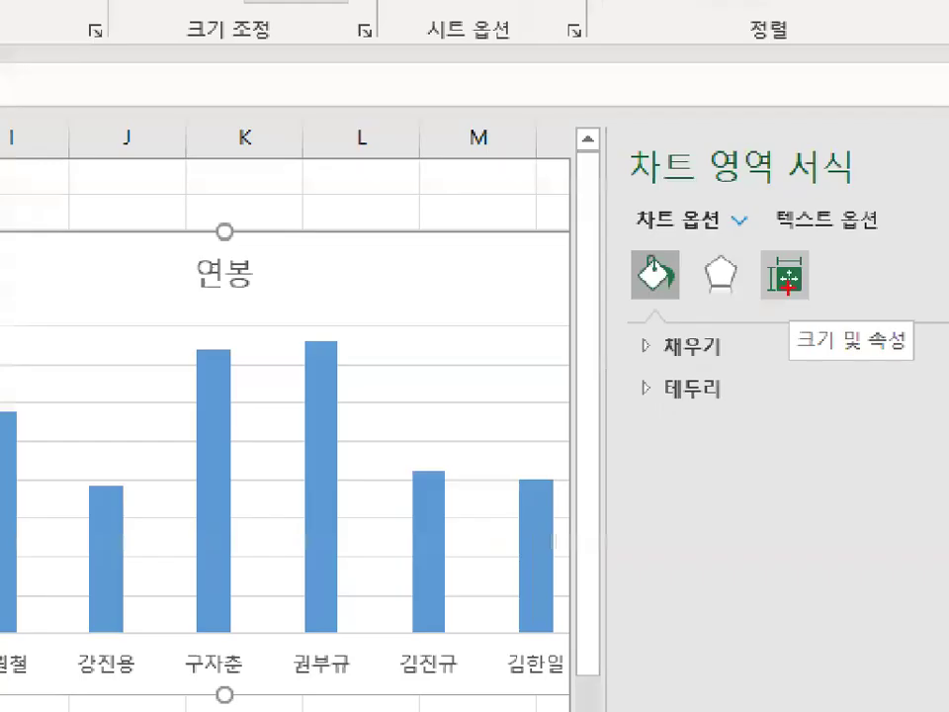
pyautogui.moveTo(865, 321); pyautogui.dragTo(807, 332)
pyautogui.moveTo(917, 340)
pyautogui.mouseDown()
pyautogui.moveTo(791, 346)
pyautogui.moveTo(825, 362)
pyautogui.mouseUp()
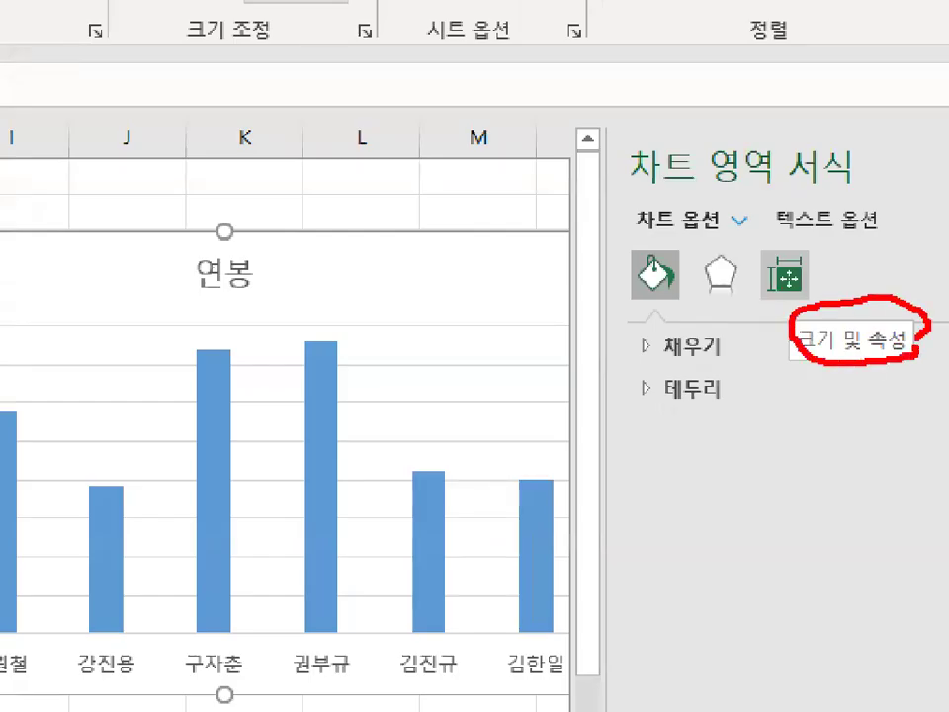
pyautogui.moveTo(847, 282); pyautogui.dragTo(944, 121)
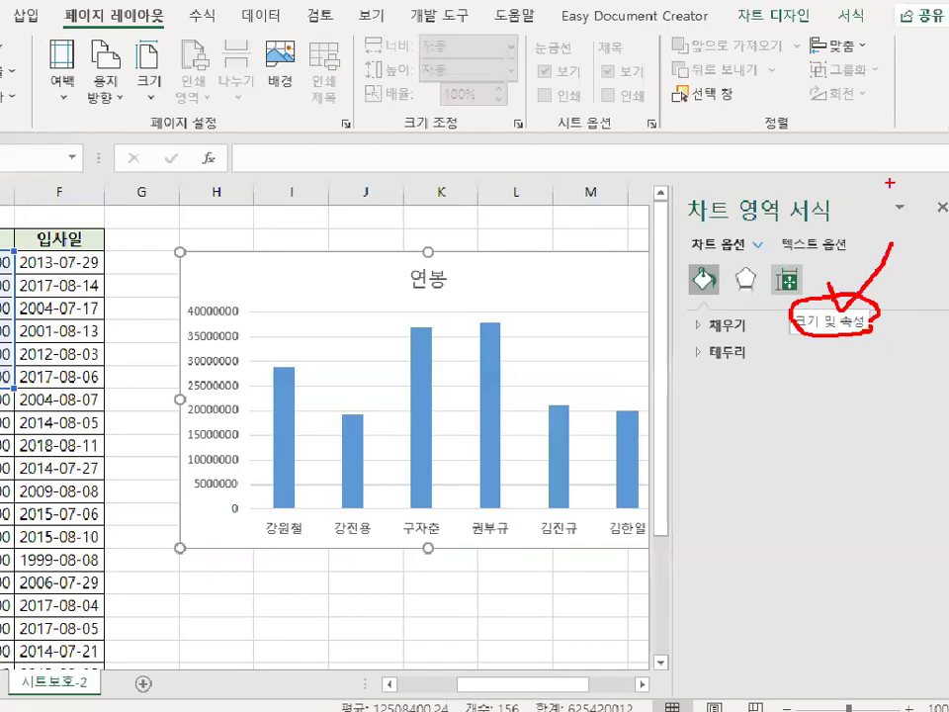
pyautogui.press('Escape')
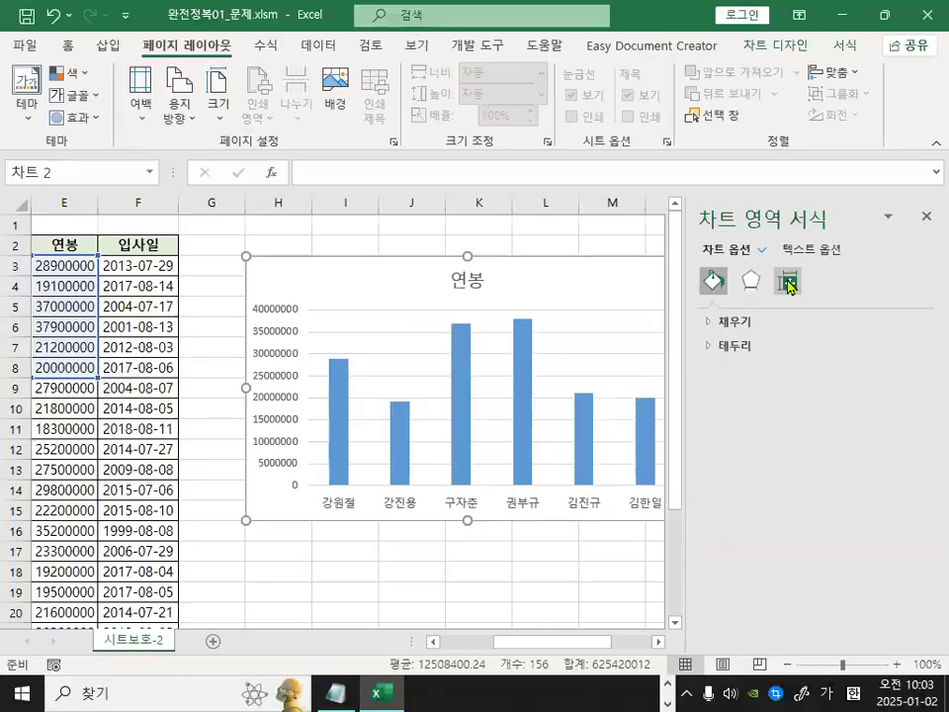
pyautogui.click(789, 282)
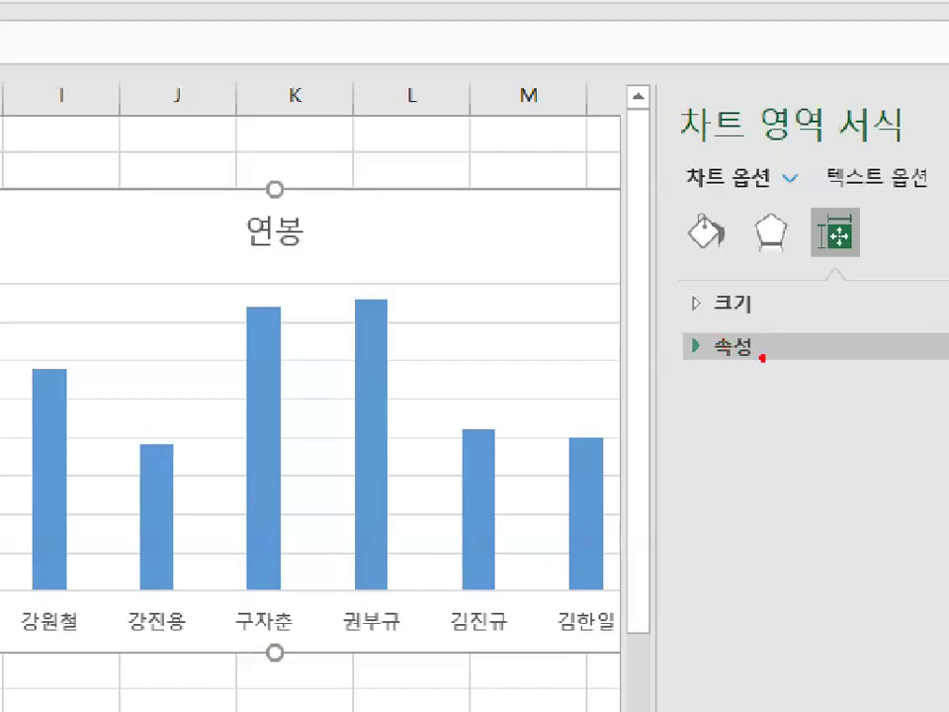
# Expand the chart's Properties options, examine the Locked checkbox, and close the Format Chart Area pane.
pyautogui.moveTo(744, 348)
pyautogui.mouseDown()
pyautogui.moveTo(708, 336)
pyautogui.moveTo(745, 346)
pyautogui.mouseUp()
pyautogui.press('Escape')
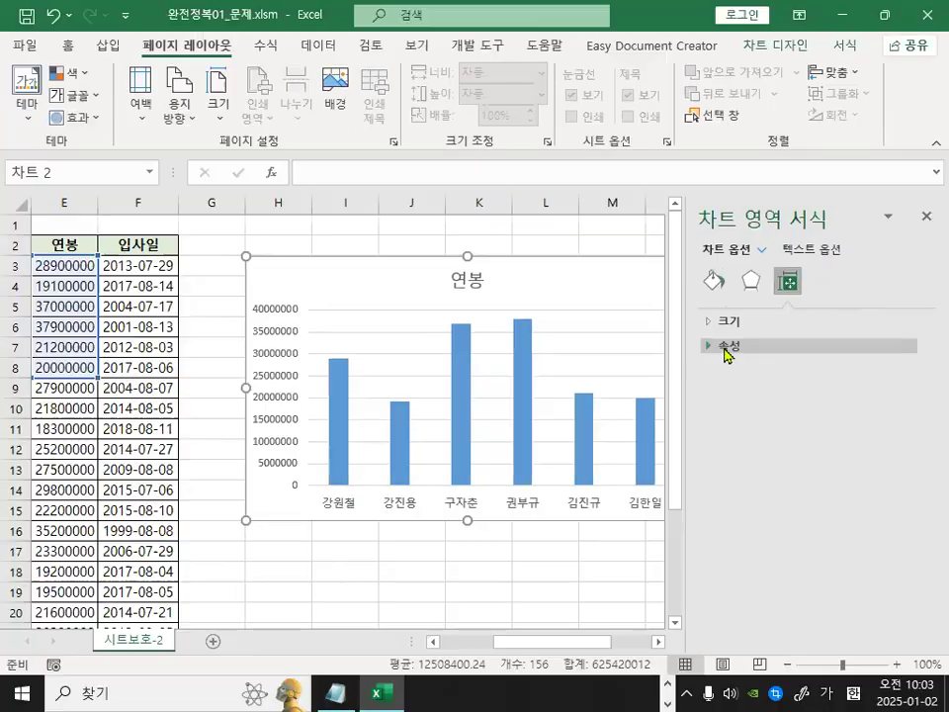
pyautogui.click(727, 346)
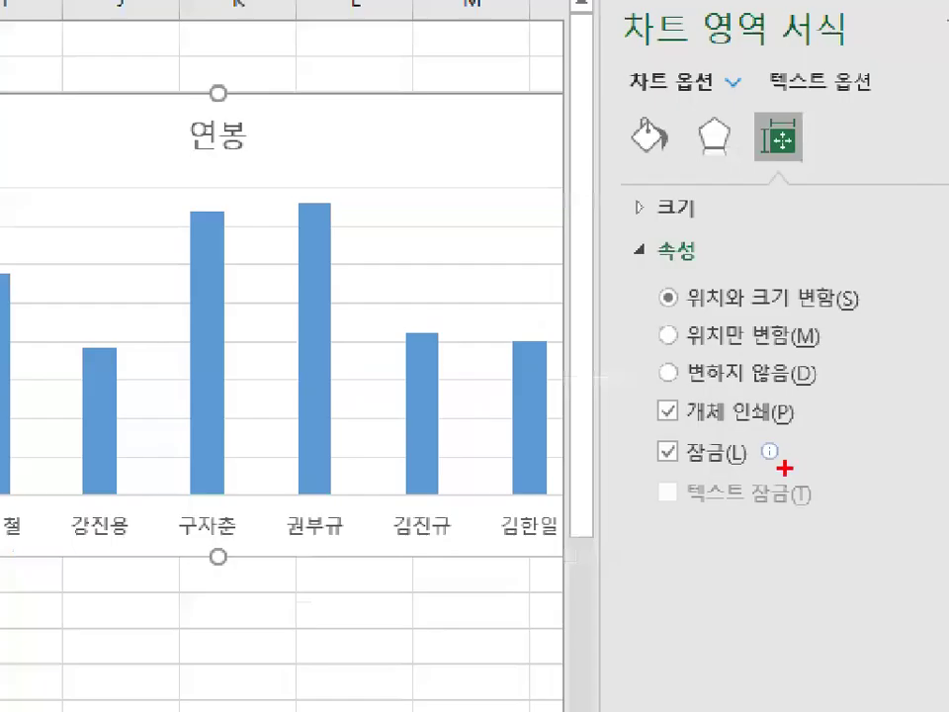
pyautogui.moveTo(751, 471)
pyautogui.mouseDown()
pyautogui.moveTo(776, 466)
pyautogui.moveTo(645, 450)
pyautogui.moveTo(737, 431)
pyautogui.mouseUp()
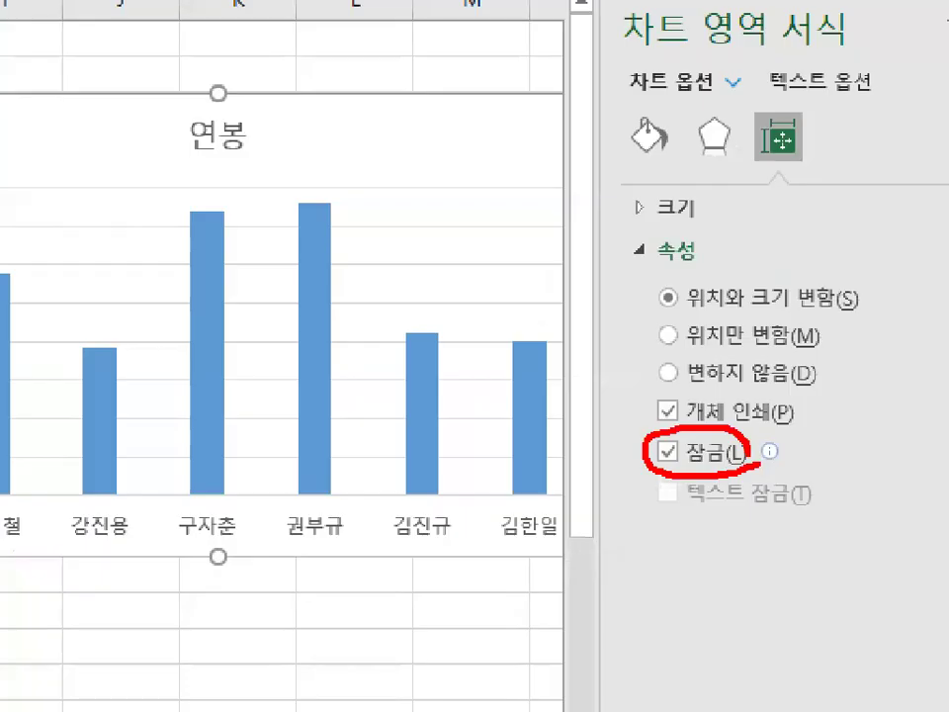
pyautogui.moveTo(663, 421)
pyautogui.mouseDown()
pyautogui.moveTo(665, 430)
pyautogui.moveTo(733, 375)
pyautogui.mouseUp()
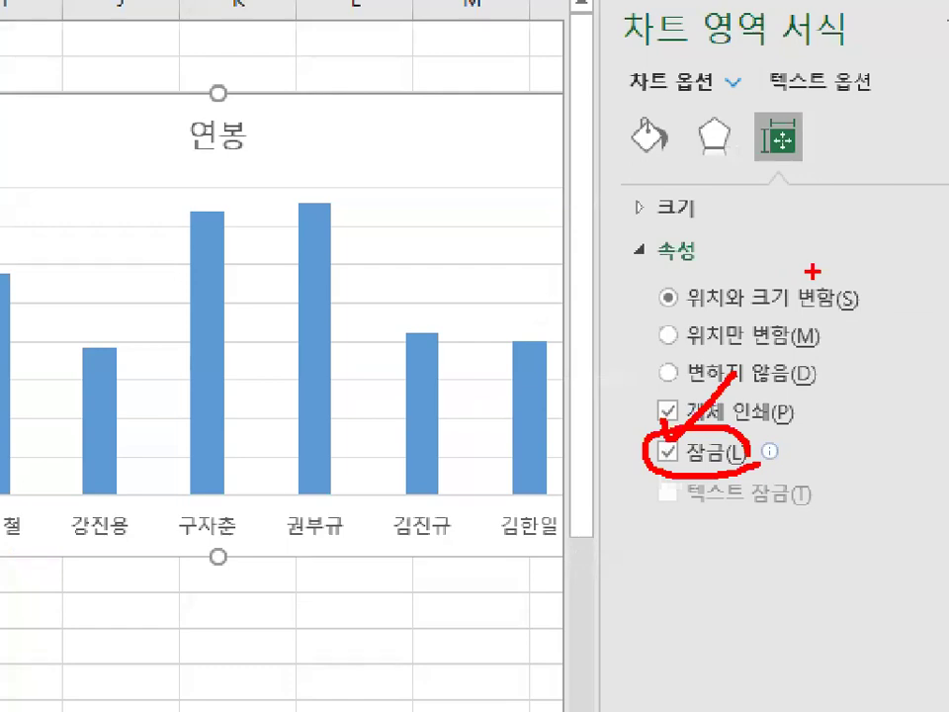
pyautogui.press('Escape')
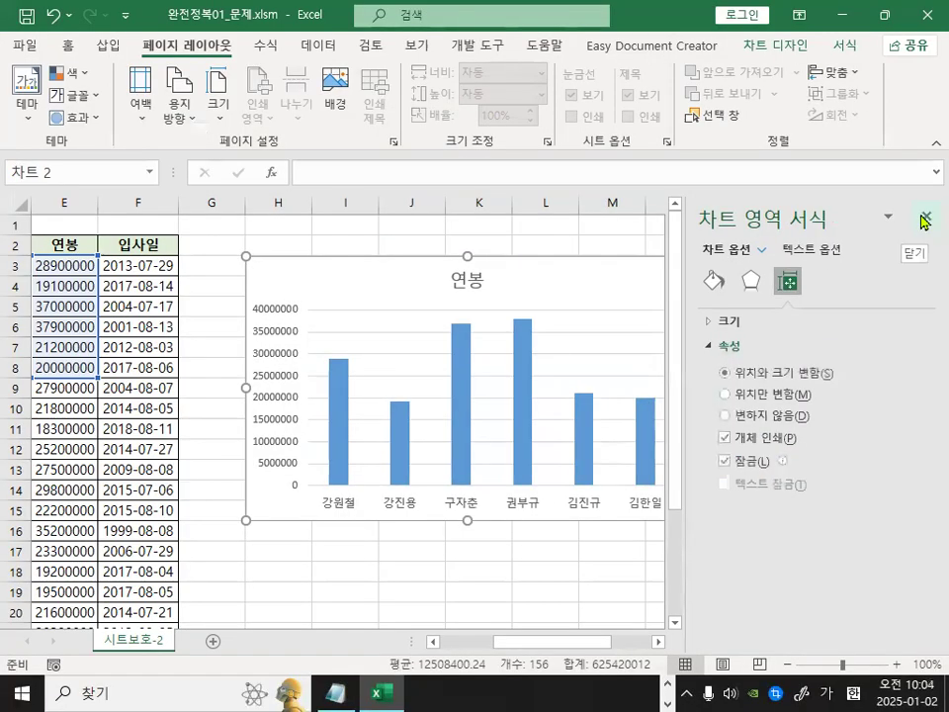
pyautogui.click(924, 218)
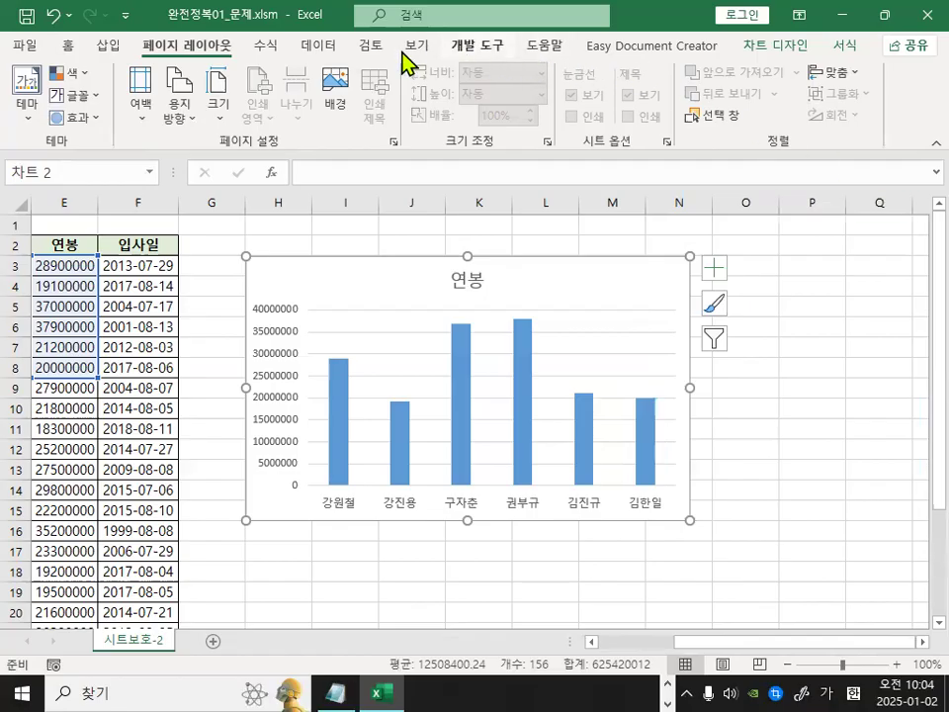
# Open the Protect Sheet dialog and review the option to protect the worksheet and contents of locked cells.
pyautogui.click(362, 49)
pyautogui.hotkey('ctrl', '1')
pyautogui.click(676, 87)
pyautogui.moveTo(805, 241)
pyautogui.mouseDown()
pyautogui.moveTo(726, 207)
pyautogui.moveTo(796, 230)
pyautogui.mouseUp()
pyautogui.moveTo(674, 182)
pyautogui.mouseDown()
pyautogui.moveTo(597, 110)
pyautogui.moveTo(676, 170)
pyautogui.mouseUp()
pyautogui.click(649, 123)
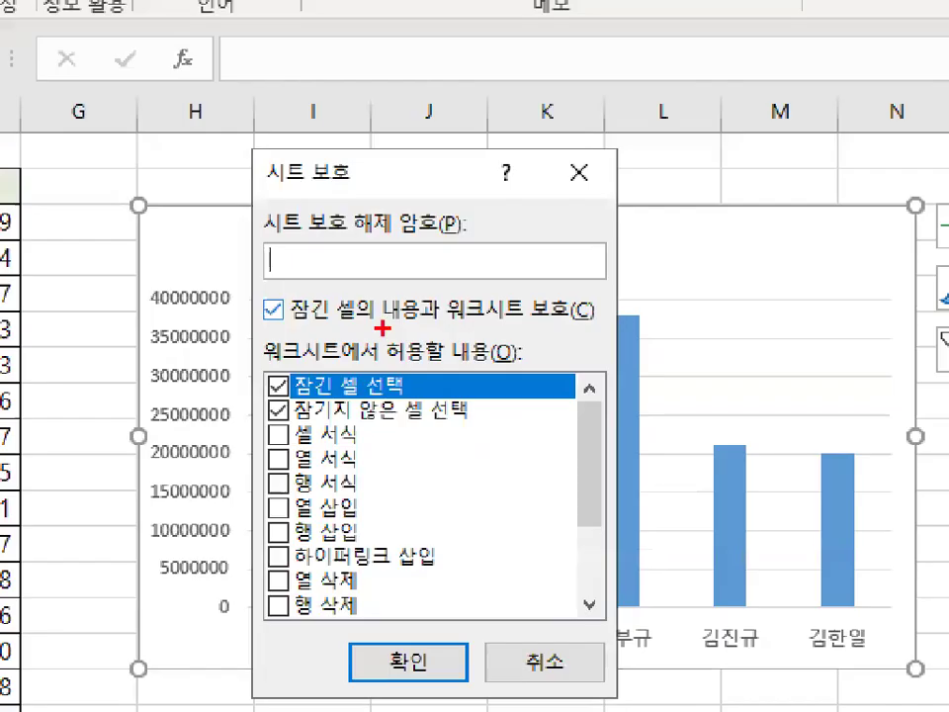
pyautogui.moveTo(335, 321); pyautogui.dragTo(562, 321)
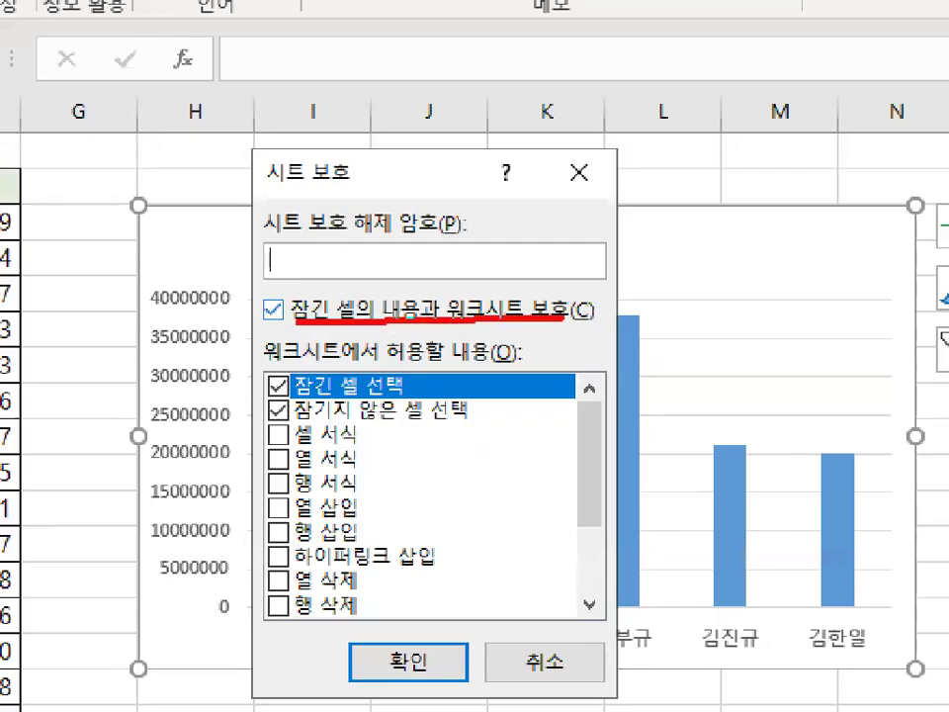
pyautogui.moveTo(302, 321)
pyautogui.mouseDown()
pyautogui.moveTo(256, 307)
pyautogui.moveTo(301, 315)
pyautogui.moveTo(295, 293)
pyautogui.moveTo(311, 266)
pyautogui.mouseUp()
pyautogui.press('Escape')
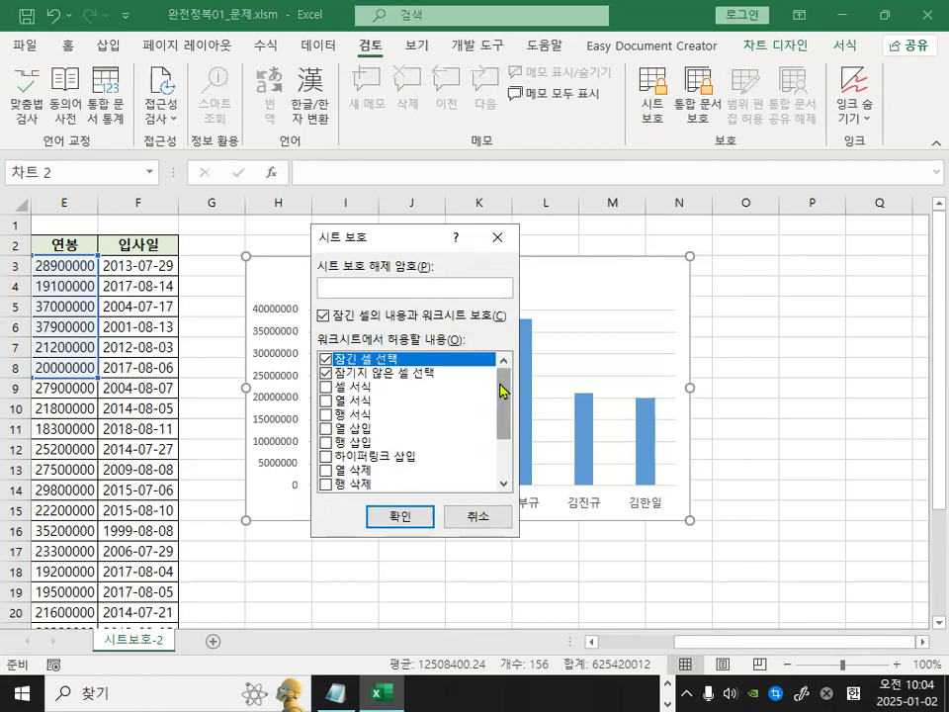
# Additionally allow Sort in the permitted actions list and protect the sheet without a password.
pyautogui.moveTo(502, 390); pyautogui.dragTo(502, 423)
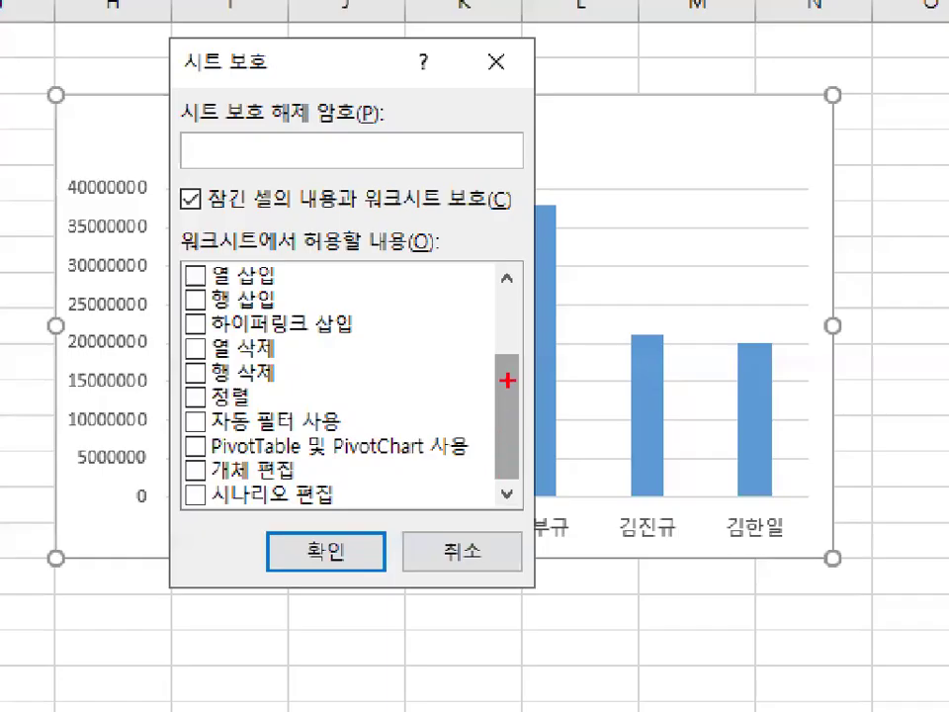
pyautogui.moveTo(507, 379)
pyautogui.mouseDown()
pyautogui.moveTo(493, 415)
pyautogui.moveTo(557, 359)
pyautogui.mouseUp()
pyautogui.moveTo(250, 401)
pyautogui.mouseDown()
pyautogui.moveTo(180, 422)
pyautogui.moveTo(252, 415)
pyautogui.mouseUp()
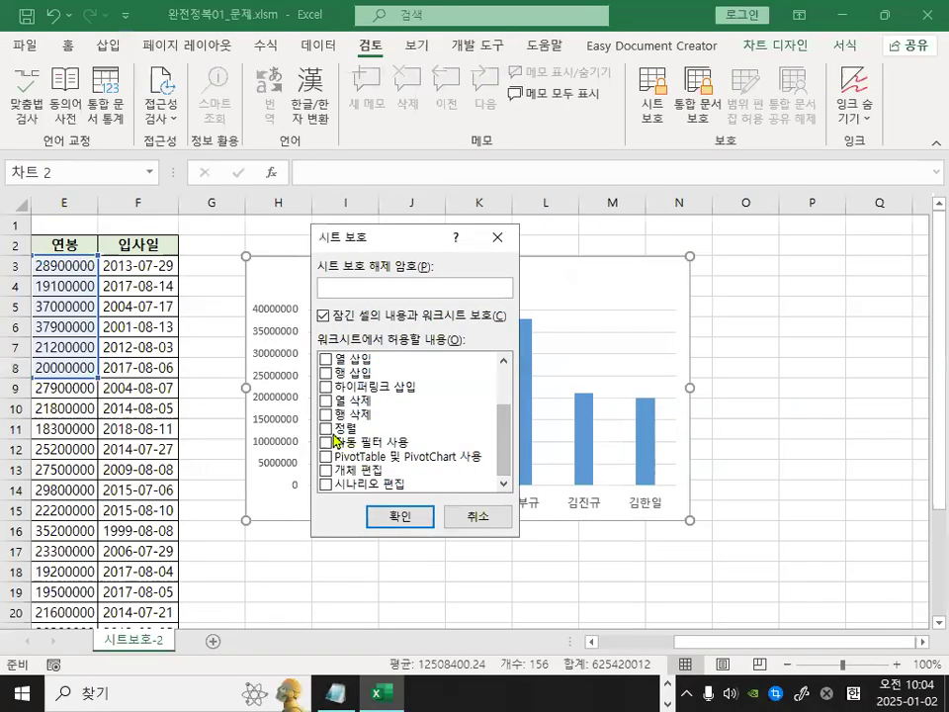
pyautogui.click(198, 396)
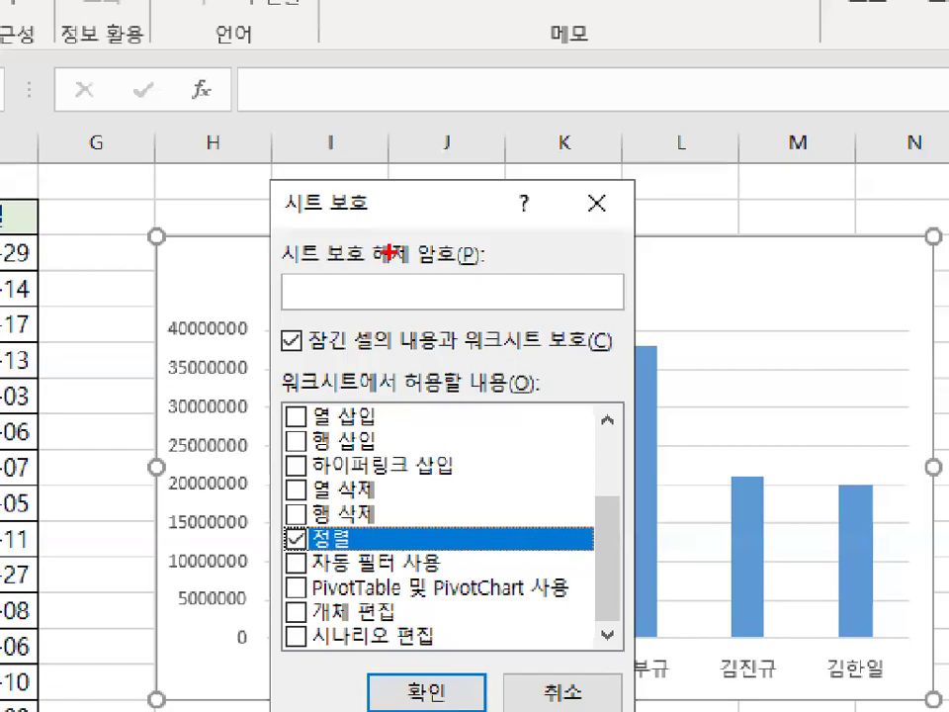
pyautogui.moveTo(389, 255); pyautogui.dragTo(337, 325)
pyautogui.moveTo(343, 257); pyautogui.dragTo(388, 330)
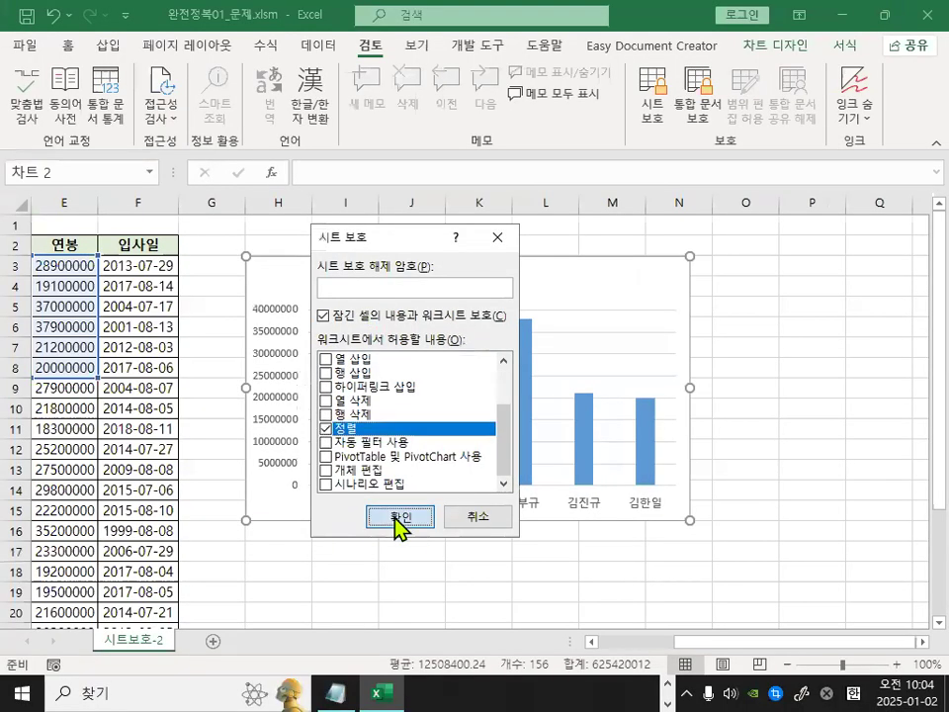
pyautogui.click(397, 517)
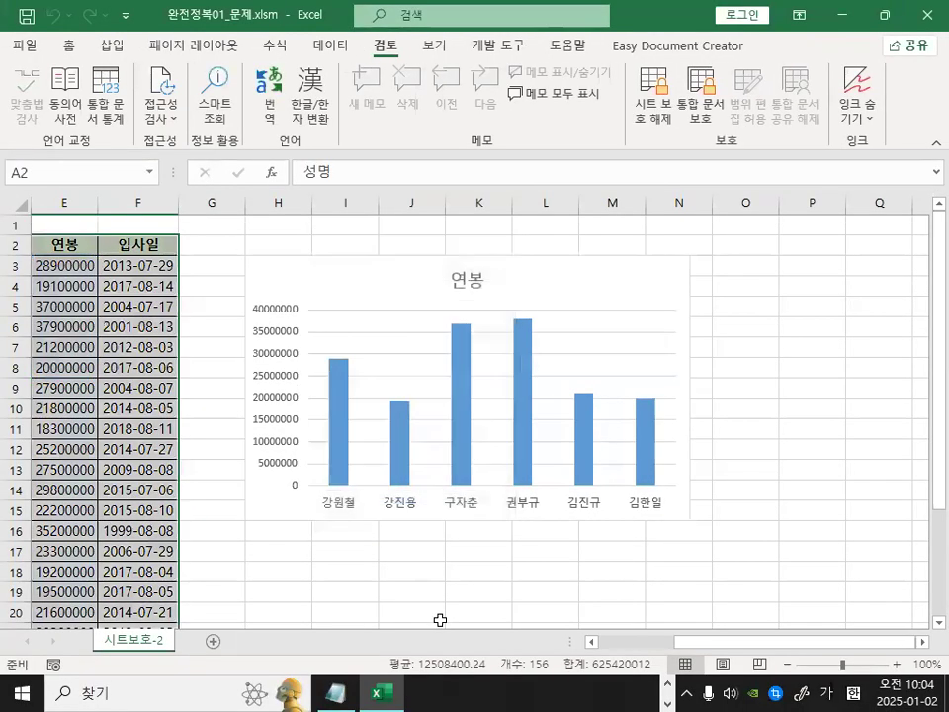
# Test the protection by trying to select the 연봉 chart and edit cell C7.
pyautogui.click(439, 615)
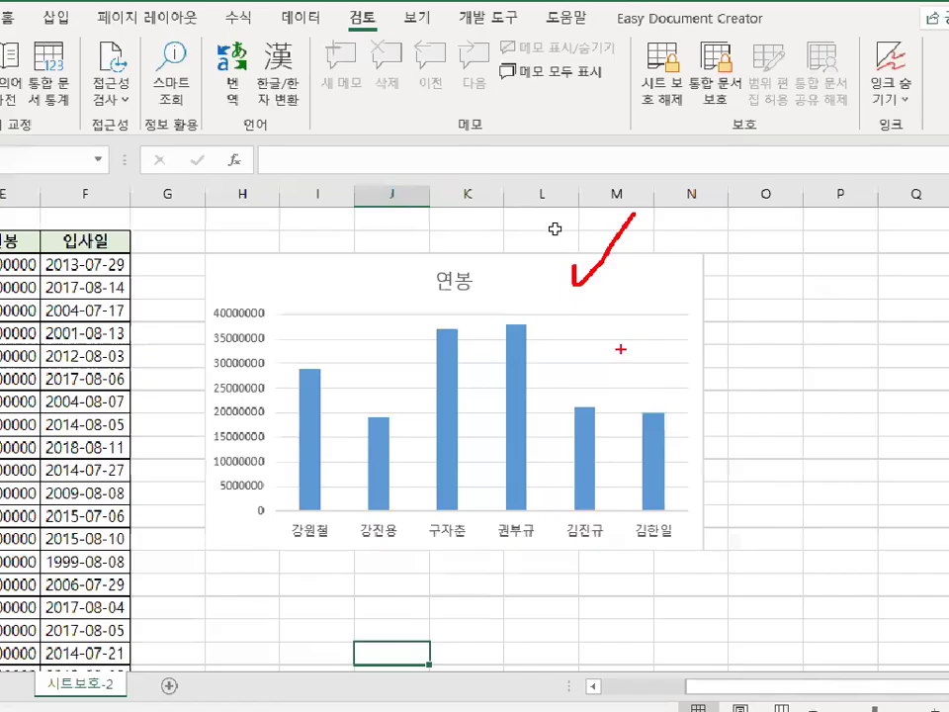
pyautogui.click(554, 229)
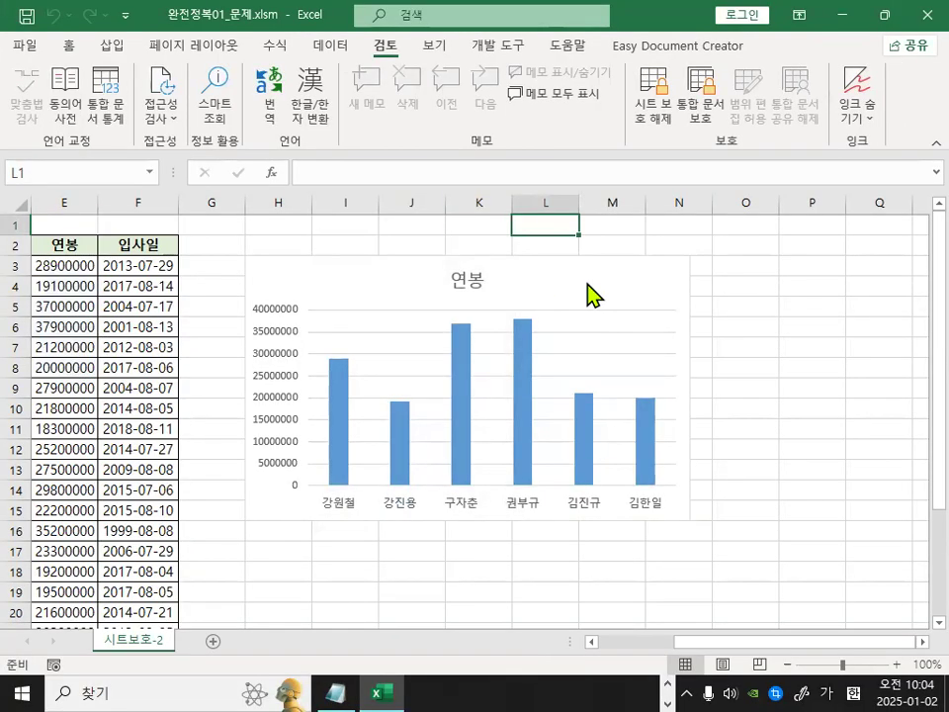
pyautogui.moveTo(727, 642); pyautogui.dragTo(633, 643)
pyautogui.click(346, 345)
pyautogui.click(179, 342)
pyautogui.keyDown('ctrl'); pyautogui.scroll(2, 179, 342); pyautogui.keyUp('ctrl')
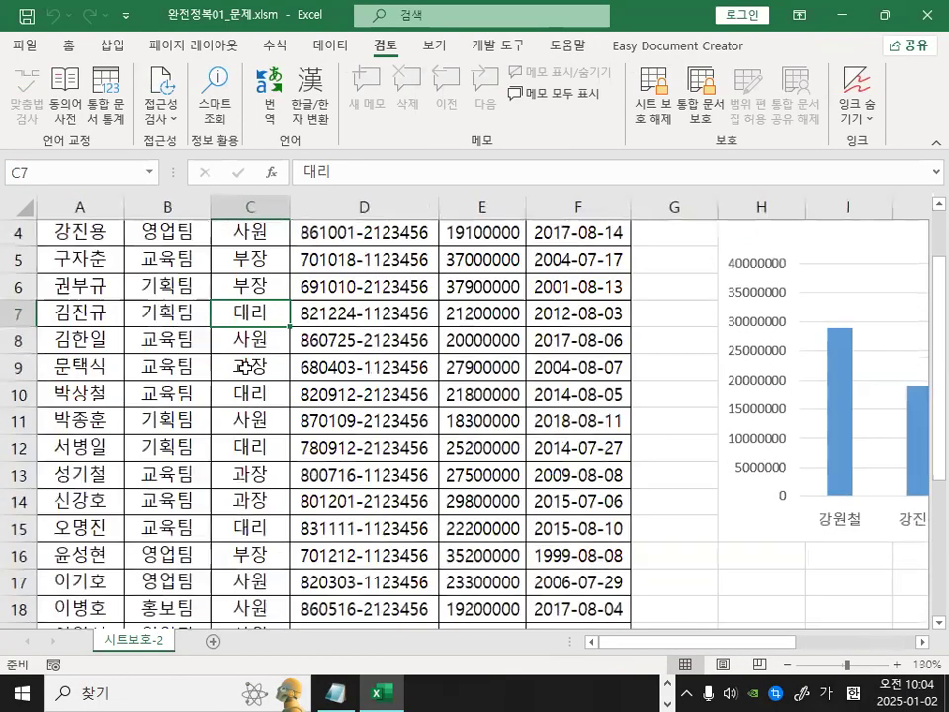
pyautogui.doubleClick(252, 312)
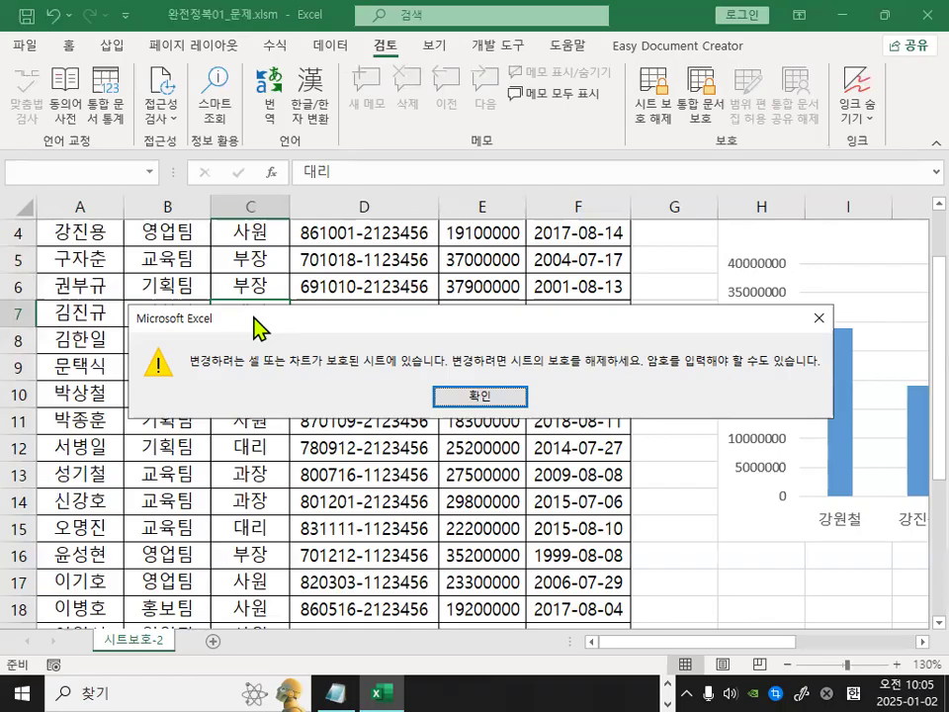
# Dismiss the protection warning and close the workbook without saving changes.
pyautogui.click(489, 397)
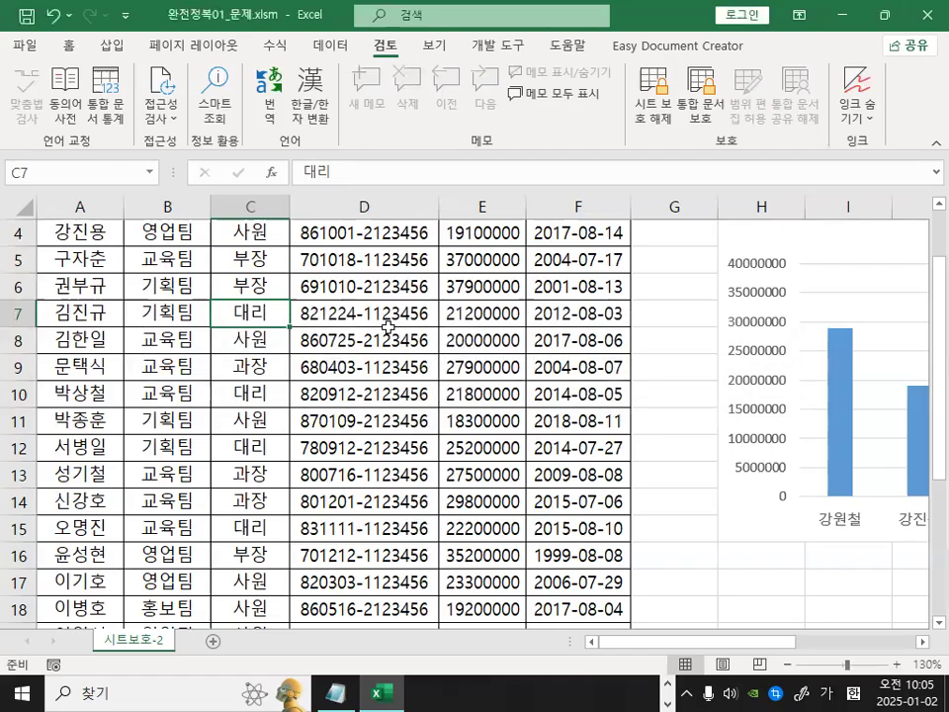
pyautogui.click(388, 324)
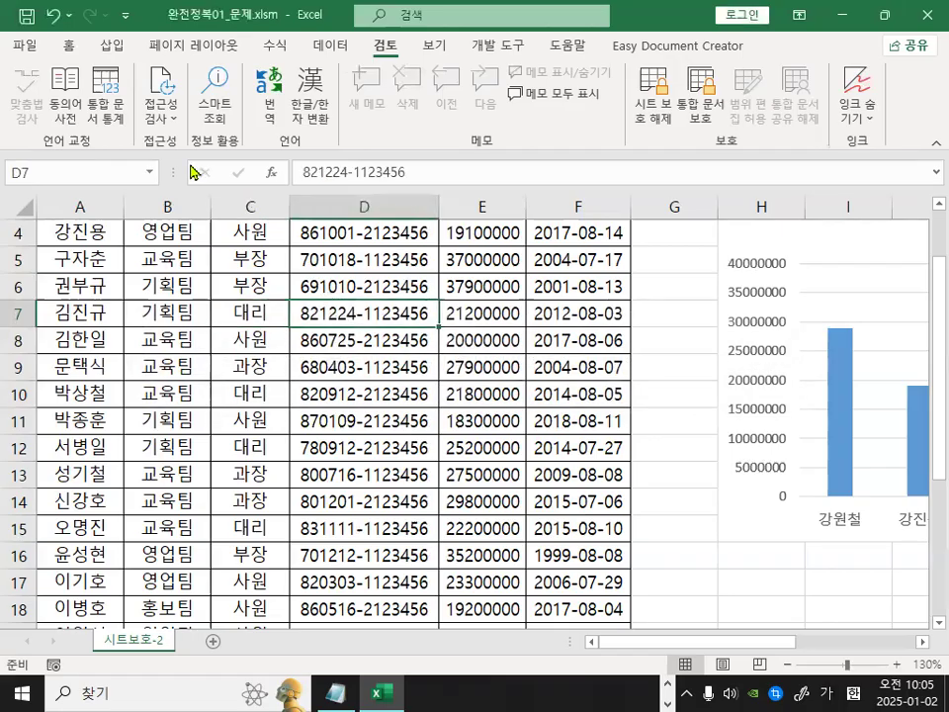
pyautogui.click(30, 50)
pyautogui.click(59, 554)
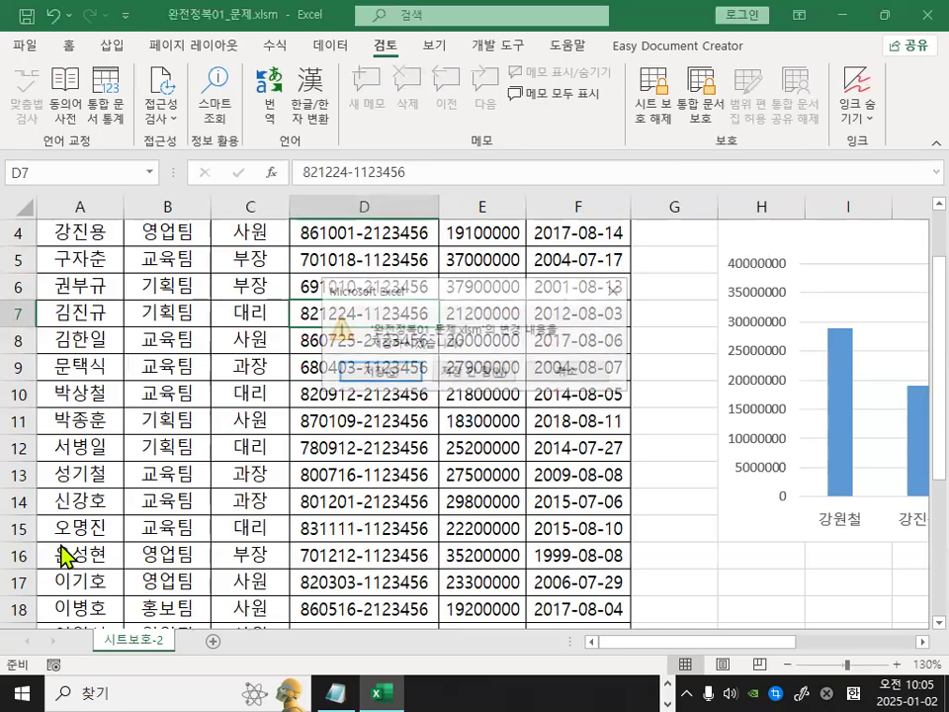
pyautogui.click(484, 377)
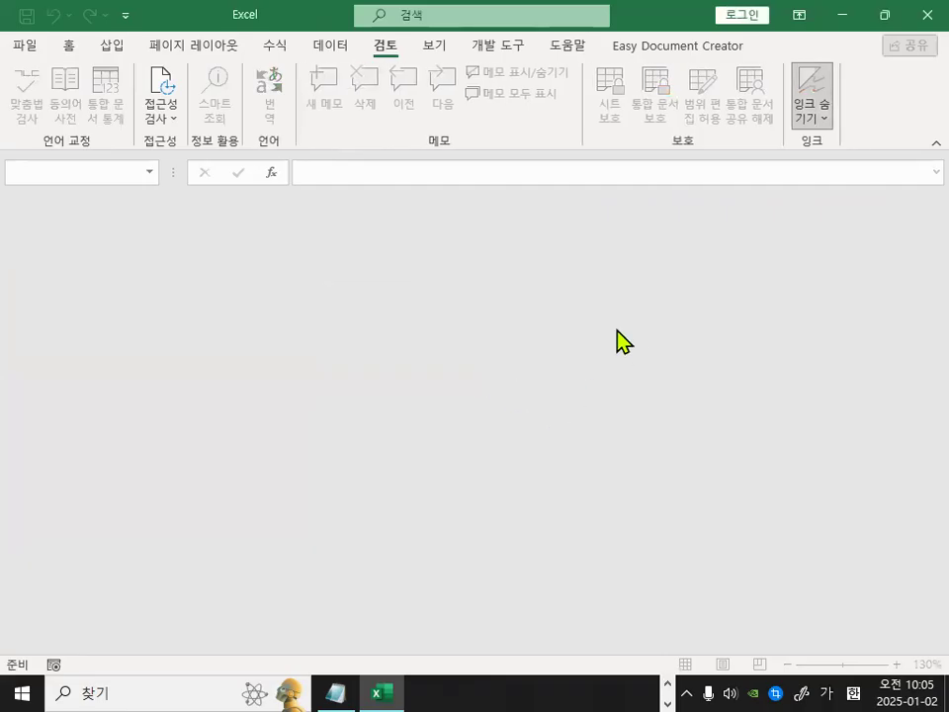
# Open 완전정복02_문제.xlsm from the 1장_출제유형03 folder.
pyautogui.click(30, 49)
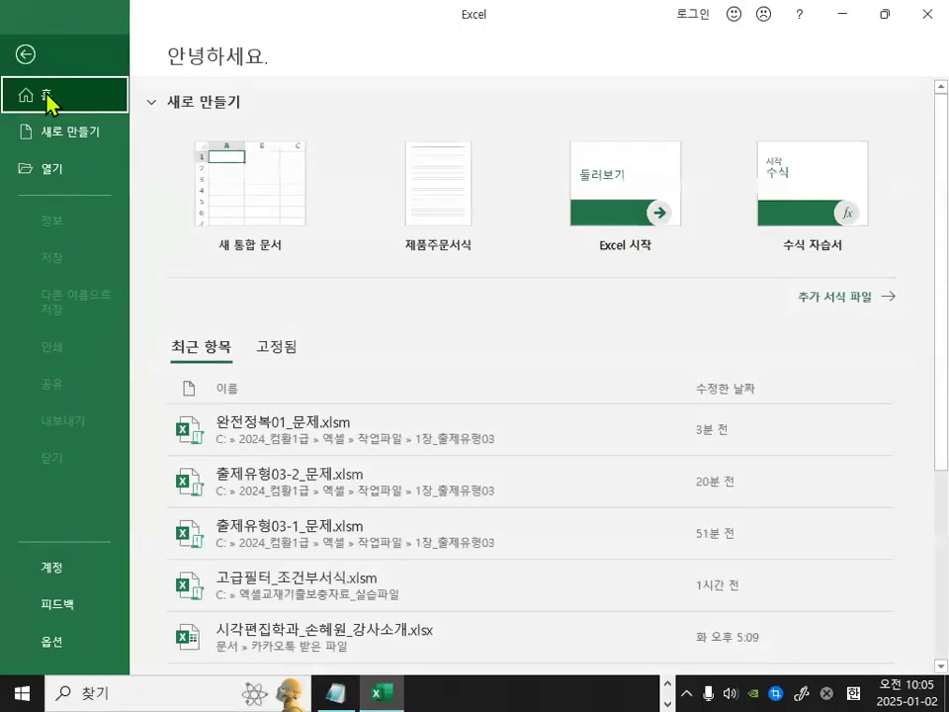
pyautogui.click(69, 173)
pyautogui.click(269, 318)
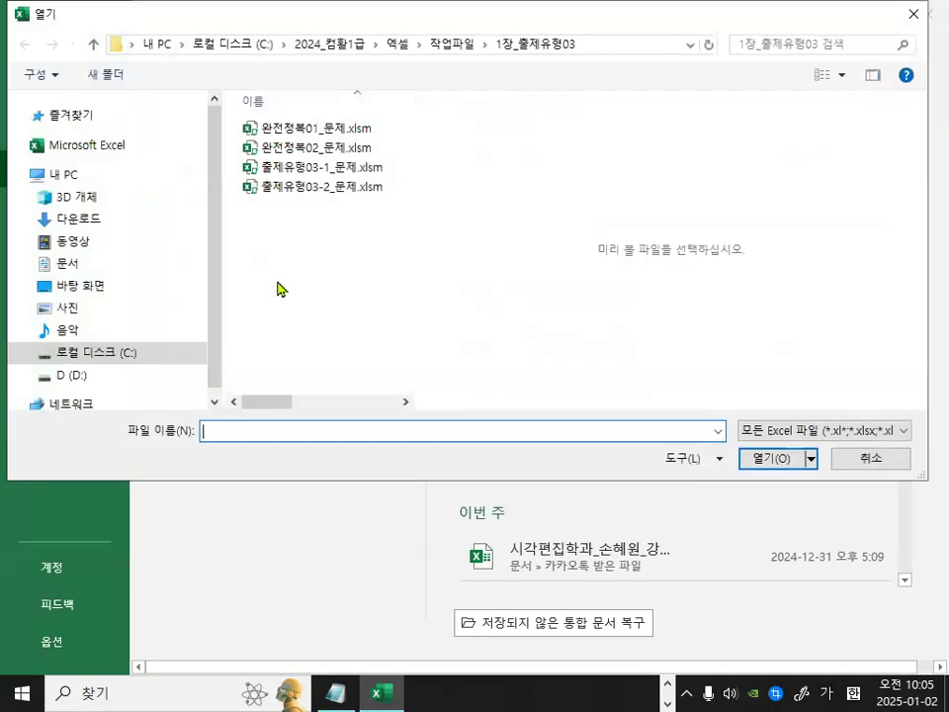
pyautogui.doubleClick(320, 151)
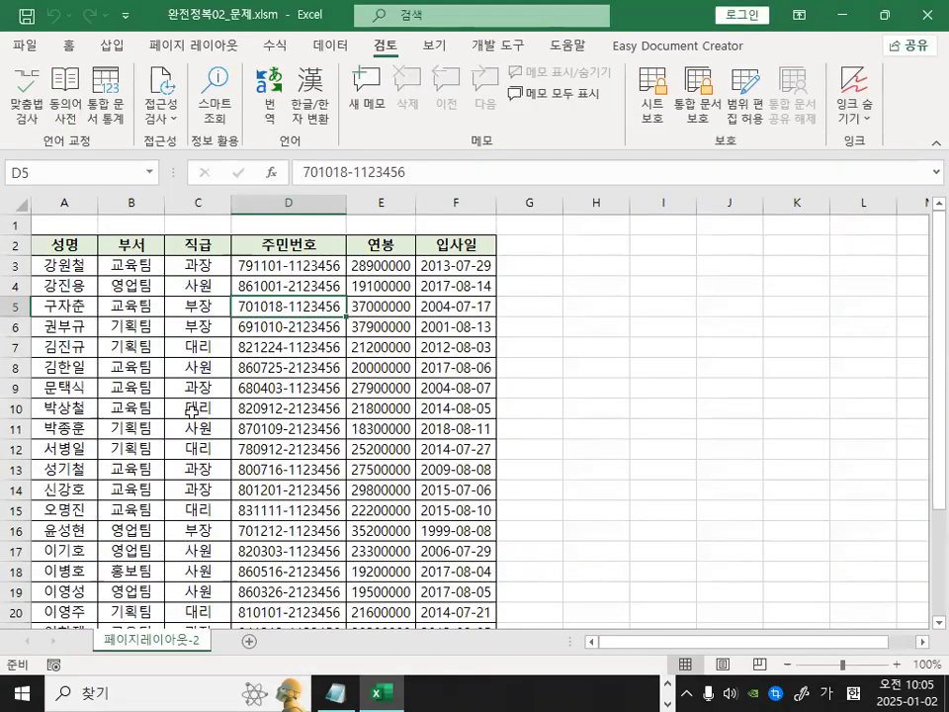
# Open Page Setup and center the page on the sheet both horizontally and vertically.
pyautogui.scroll(2, 190, 415)
pyautogui.scroll(1, 326, 425)
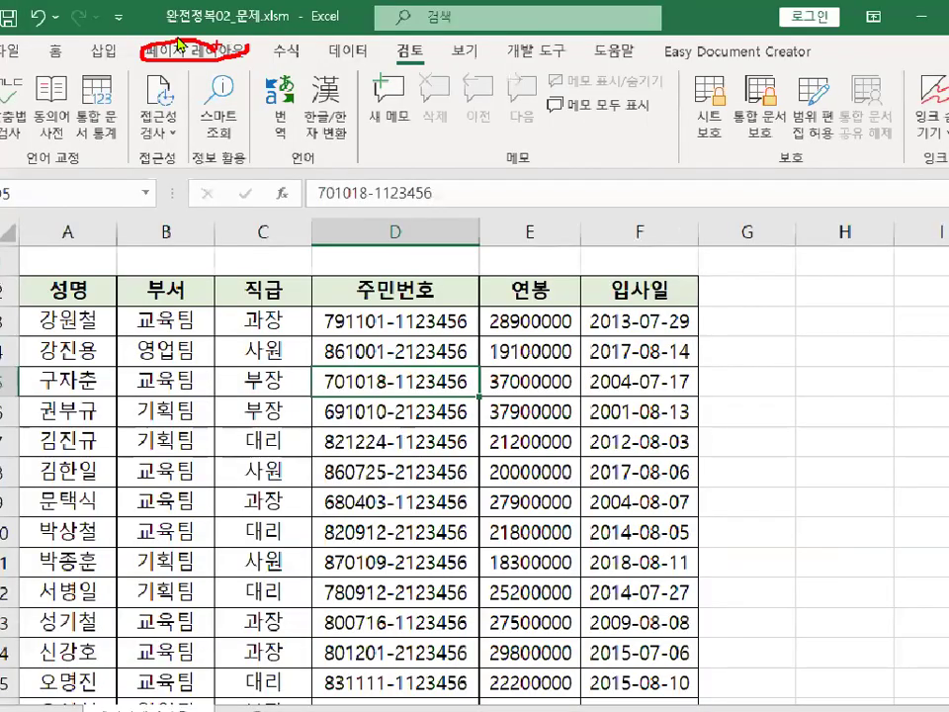
pyautogui.click(181, 43)
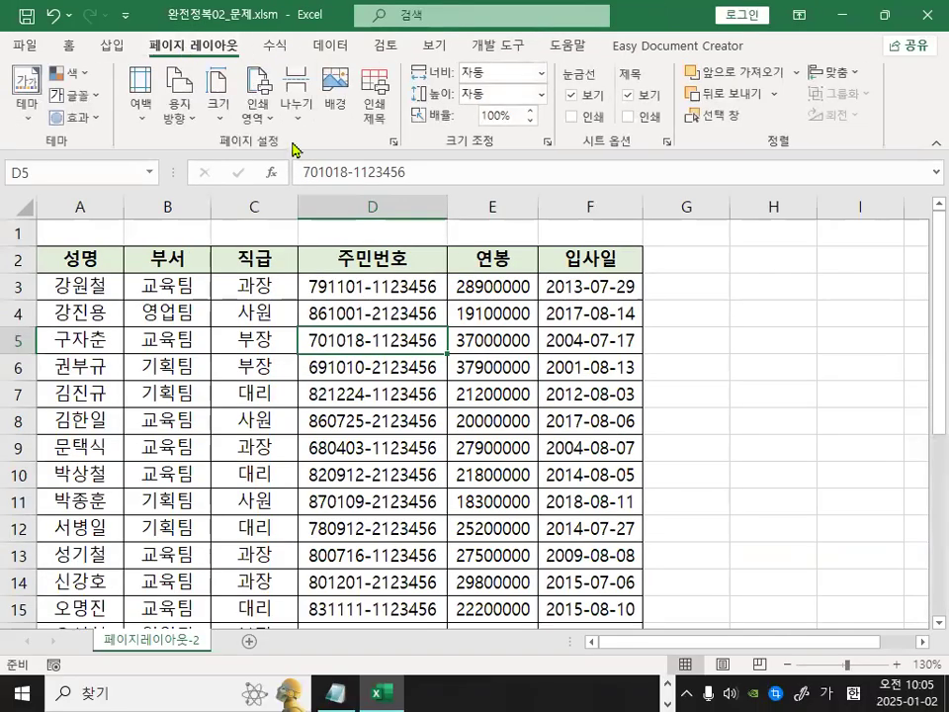
pyautogui.click(393, 144)
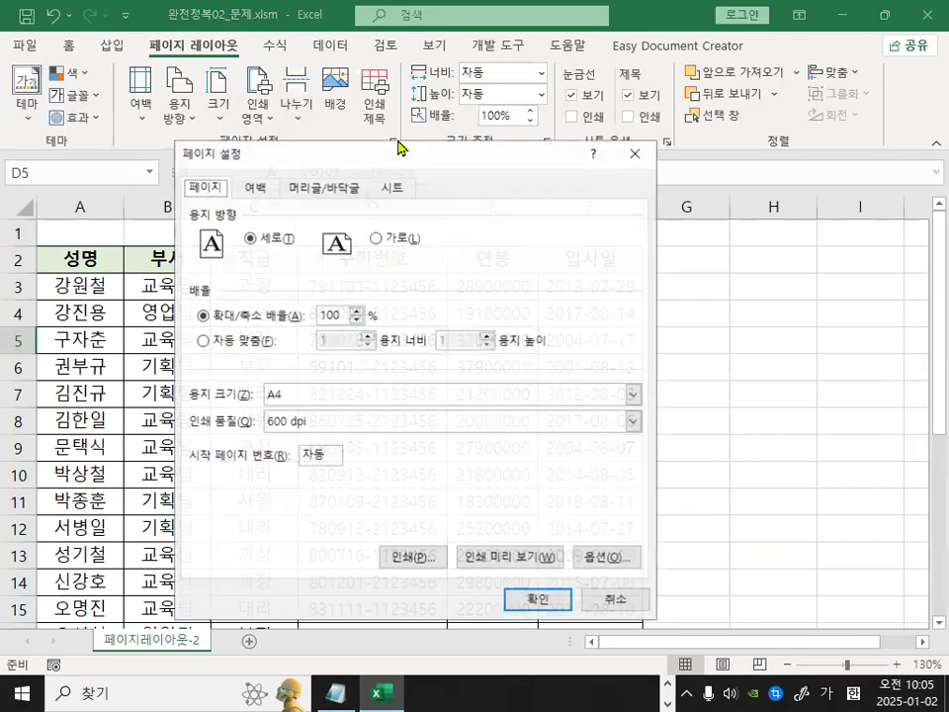
pyautogui.moveTo(396, 163); pyautogui.dragTo(427, 154)
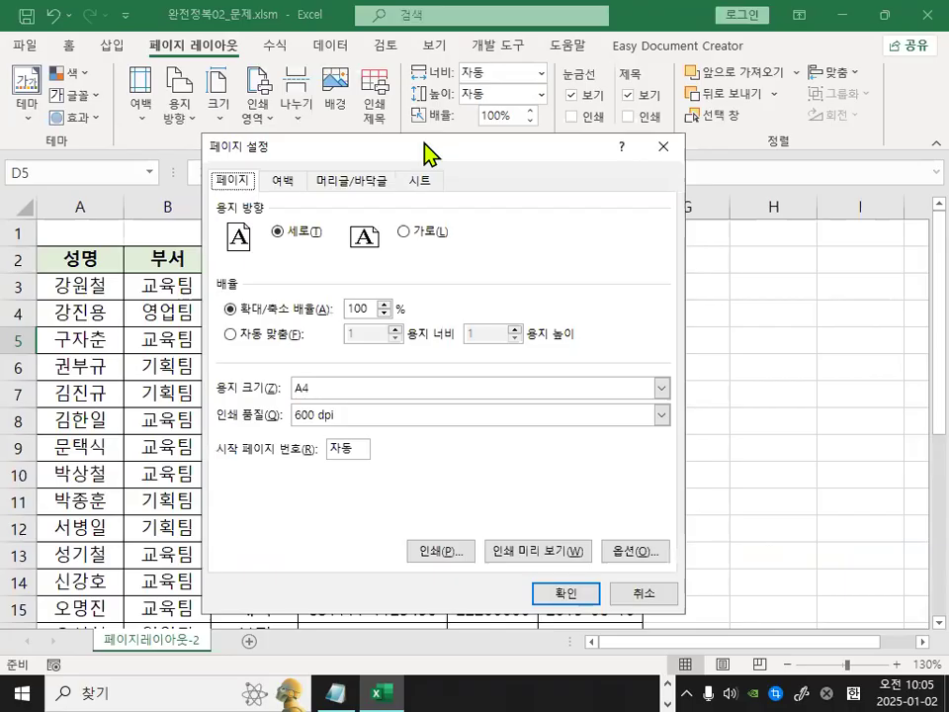
pyautogui.click(297, 182)
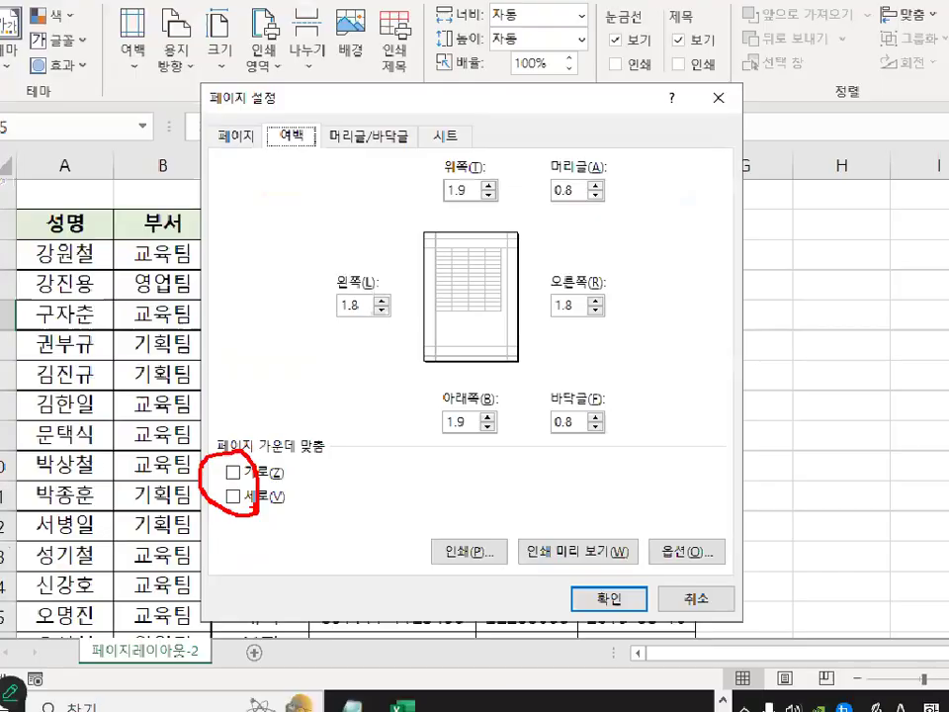
pyautogui.click(233, 473)
pyautogui.click(233, 496)
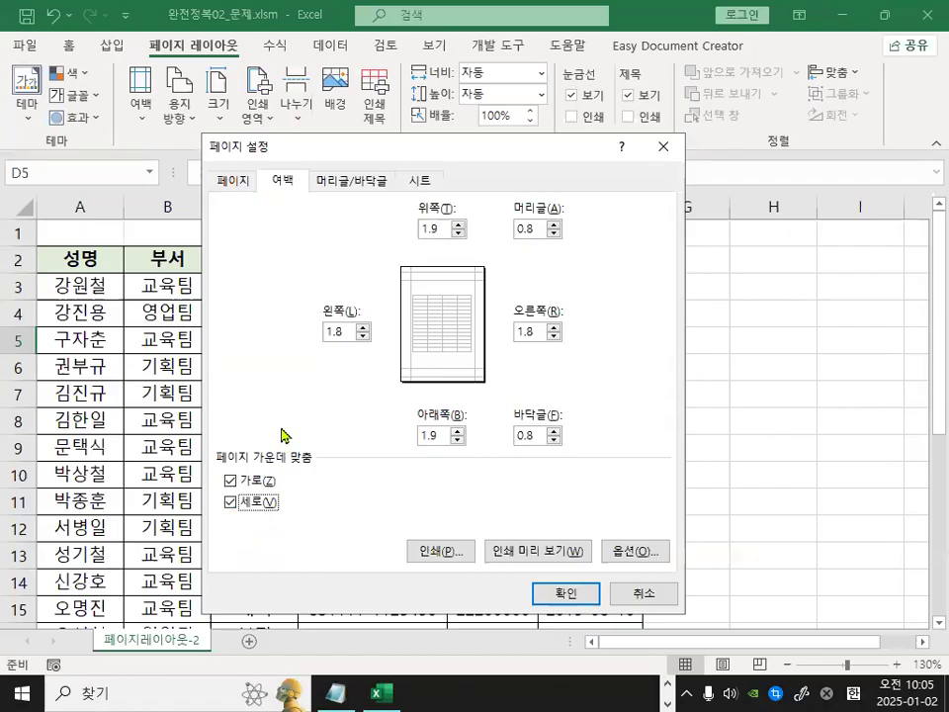
# Edit the header's left section to read "인쇄날짜 : " followed by the current date field.
pyautogui.click(346, 183)
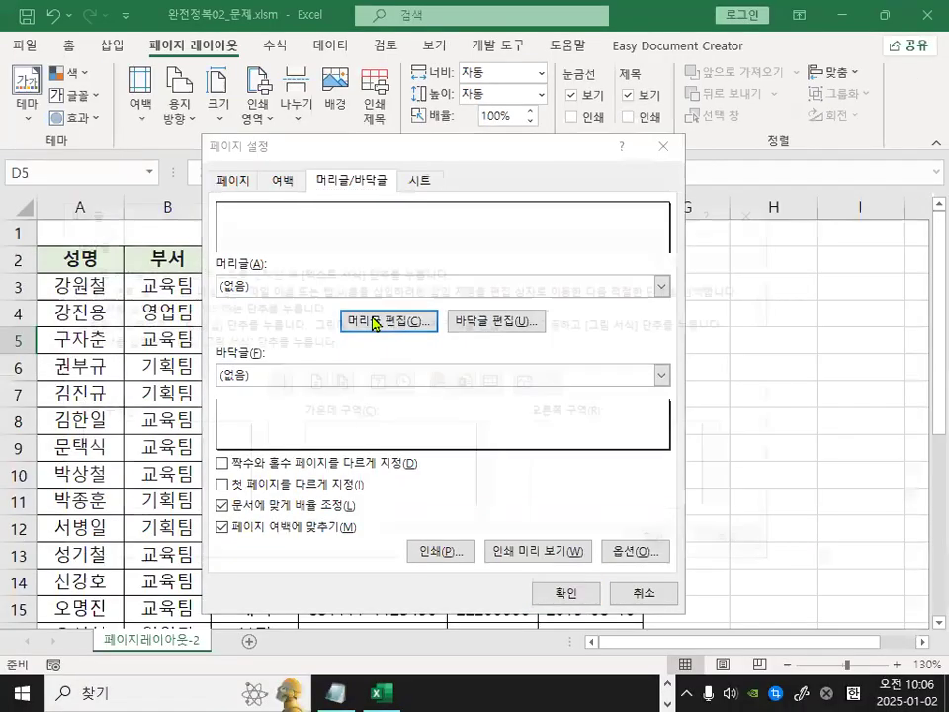
pyautogui.click(380, 339)
pyautogui.moveTo(386, 218); pyautogui.dragTo(461, 255)
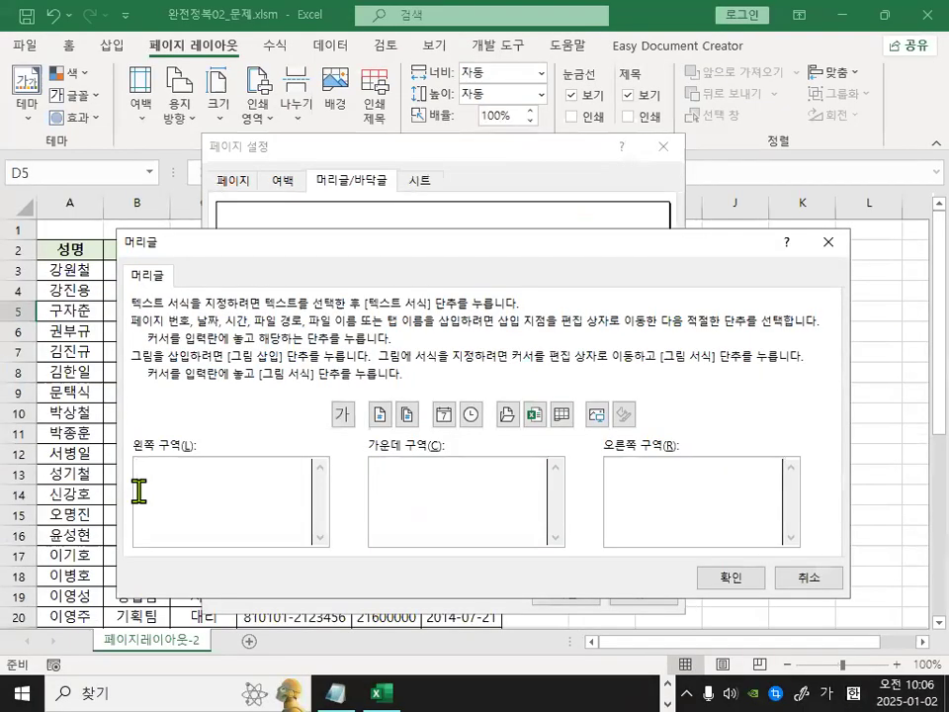
pyautogui.write('인ㅅ')
pyautogui.write('날짜 :')
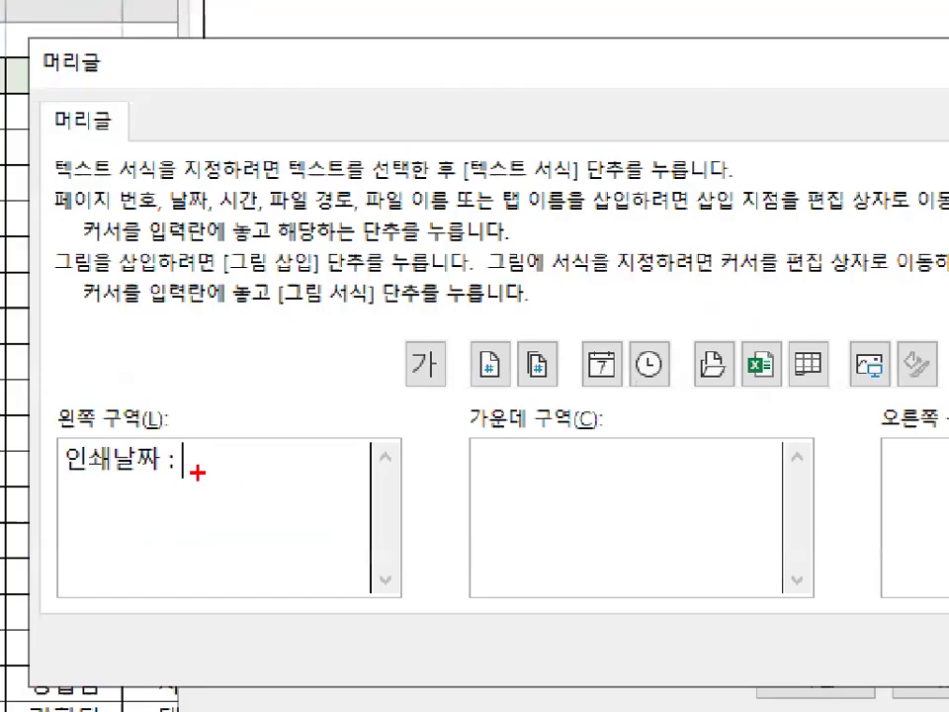
pyautogui.moveTo(208, 476); pyautogui.dragTo(284, 479)
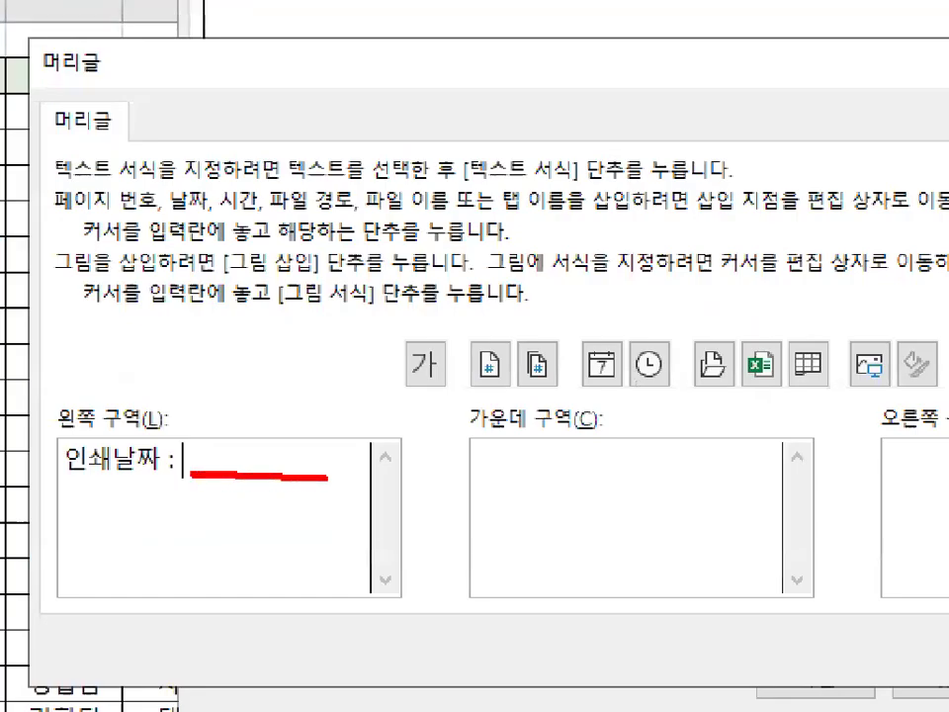
pyautogui.moveTo(421, 407); pyautogui.dragTo(842, 407)
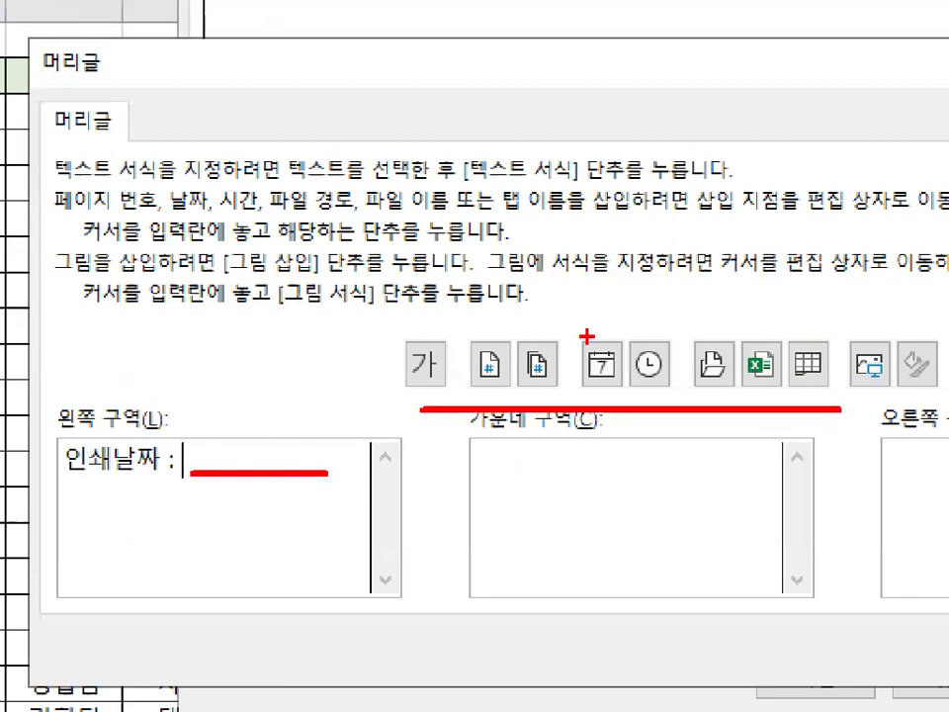
pyautogui.moveTo(624, 376)
pyautogui.mouseDown()
pyautogui.moveTo(604, 367)
pyautogui.moveTo(623, 382)
pyautogui.mouseUp()
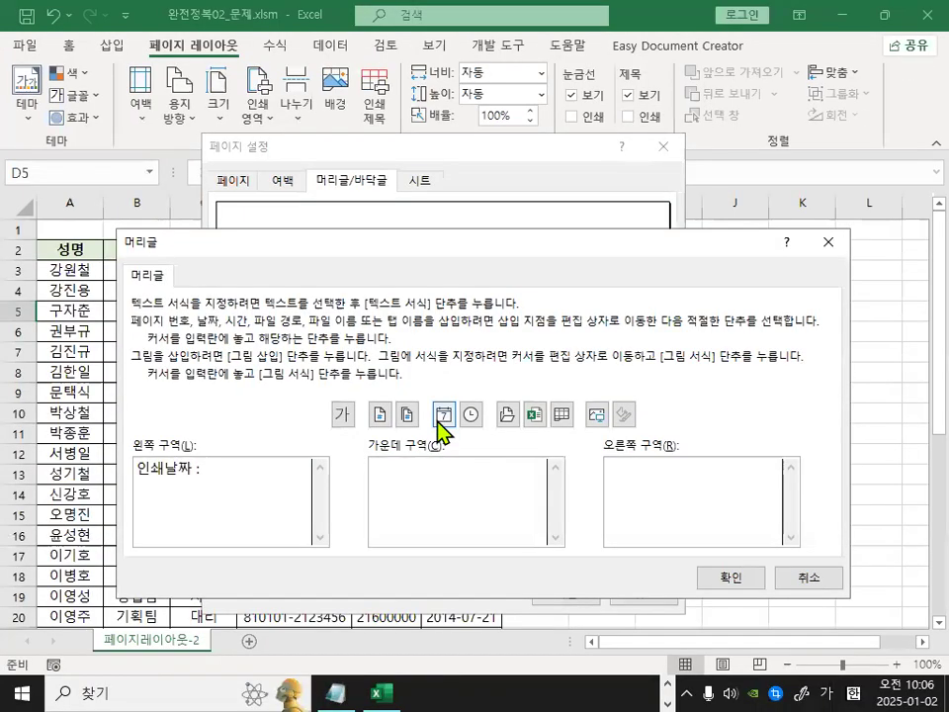
pyautogui.click(602, 364)
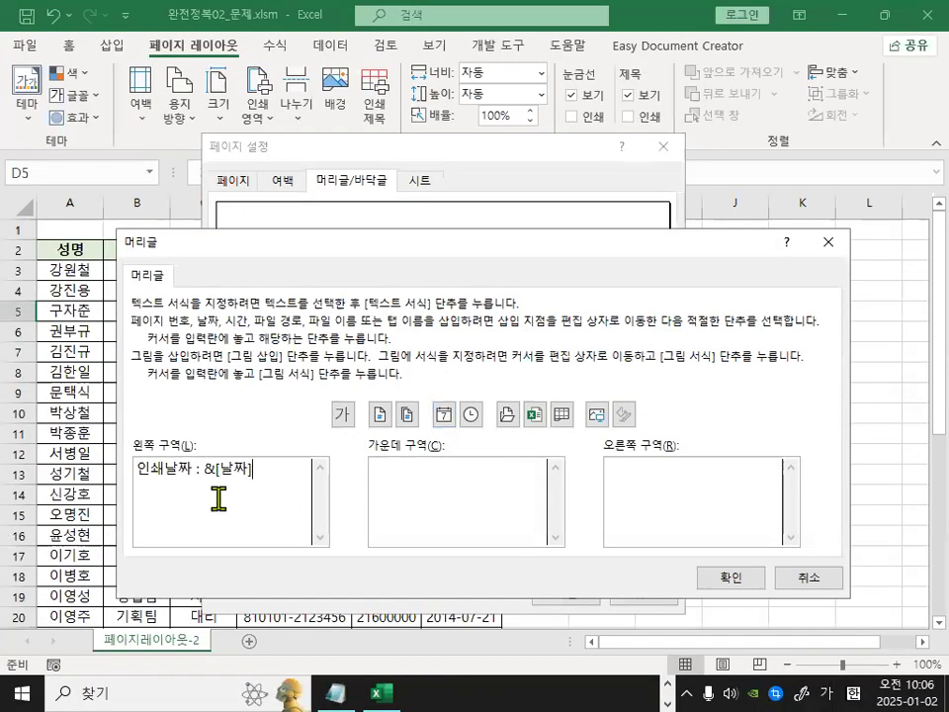
# Set the left header section's text to the standard blue font color and confirm the header.
pyautogui.moveTo(207, 478); pyautogui.dragTo(255, 469)
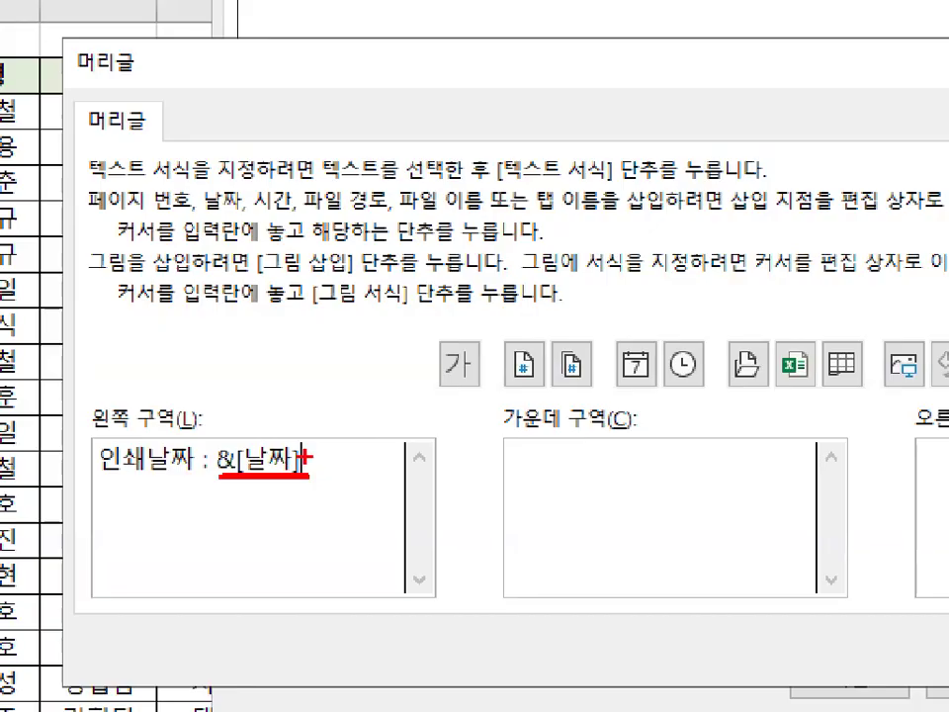
pyautogui.moveTo(326, 462)
pyautogui.mouseDown()
pyautogui.moveTo(227, 484)
pyautogui.moveTo(198, 427)
pyautogui.moveTo(333, 460)
pyautogui.mouseUp()
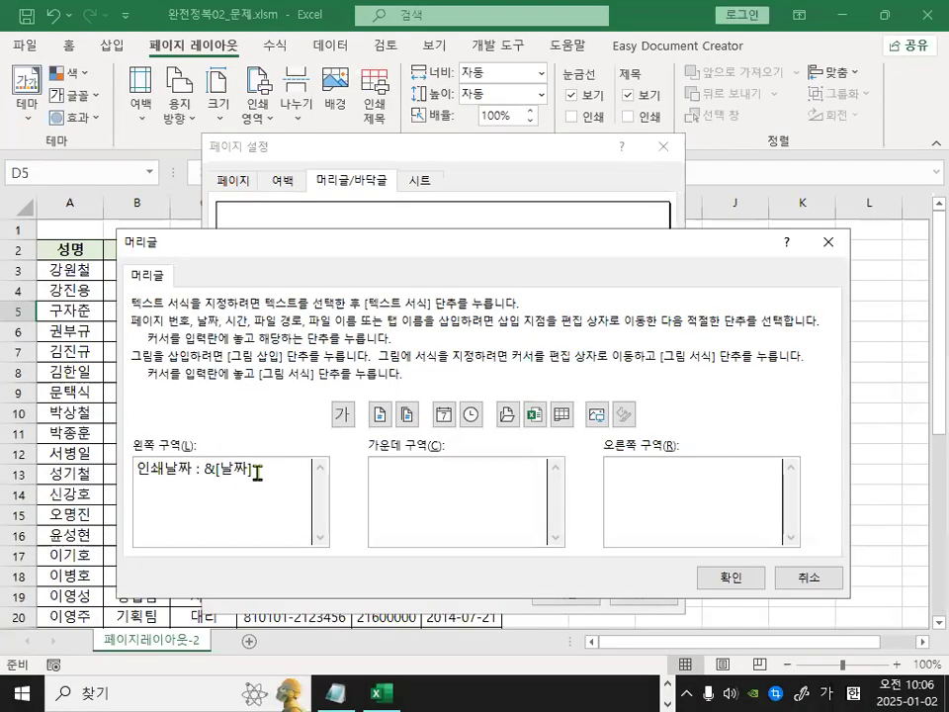
pyautogui.moveTo(309, 462); pyautogui.dragTo(85, 446)
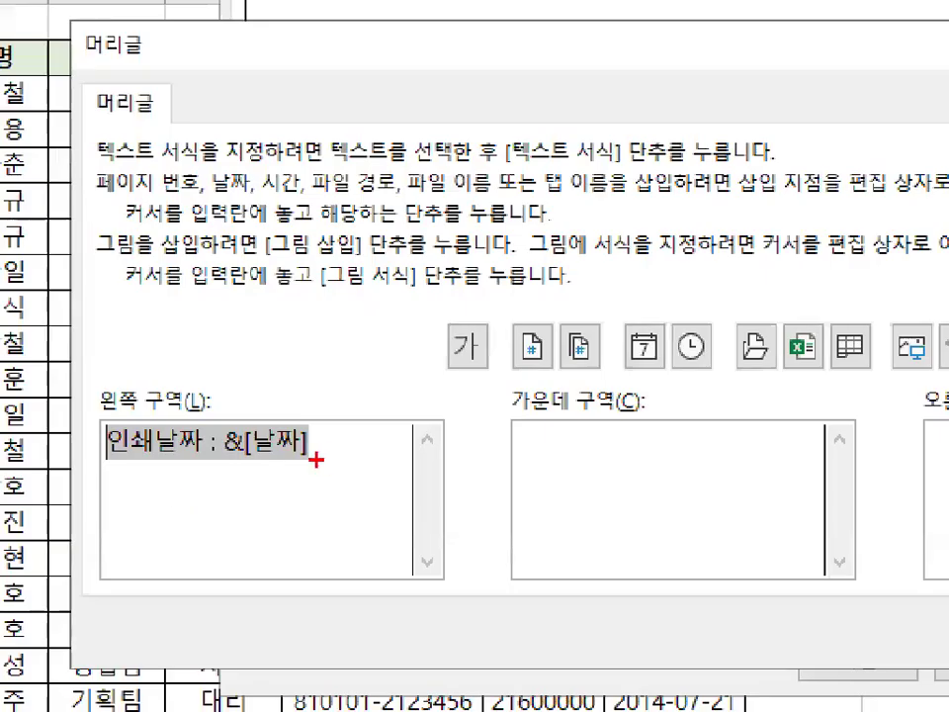
pyautogui.moveTo(253, 476)
pyautogui.mouseDown()
pyautogui.moveTo(136, 482)
pyautogui.moveTo(215, 445)
pyautogui.moveTo(263, 477)
pyautogui.mouseUp()
pyautogui.moveTo(483, 367)
pyautogui.mouseDown()
pyautogui.moveTo(439, 324)
pyautogui.moveTo(499, 373)
pyautogui.mouseUp()
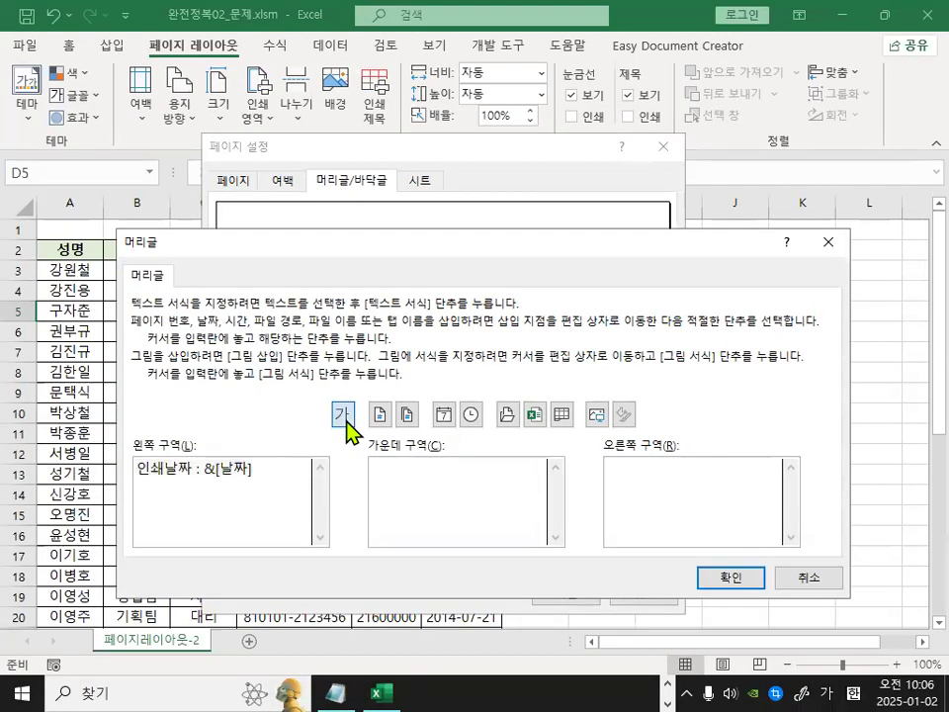
pyautogui.click(361, 404)
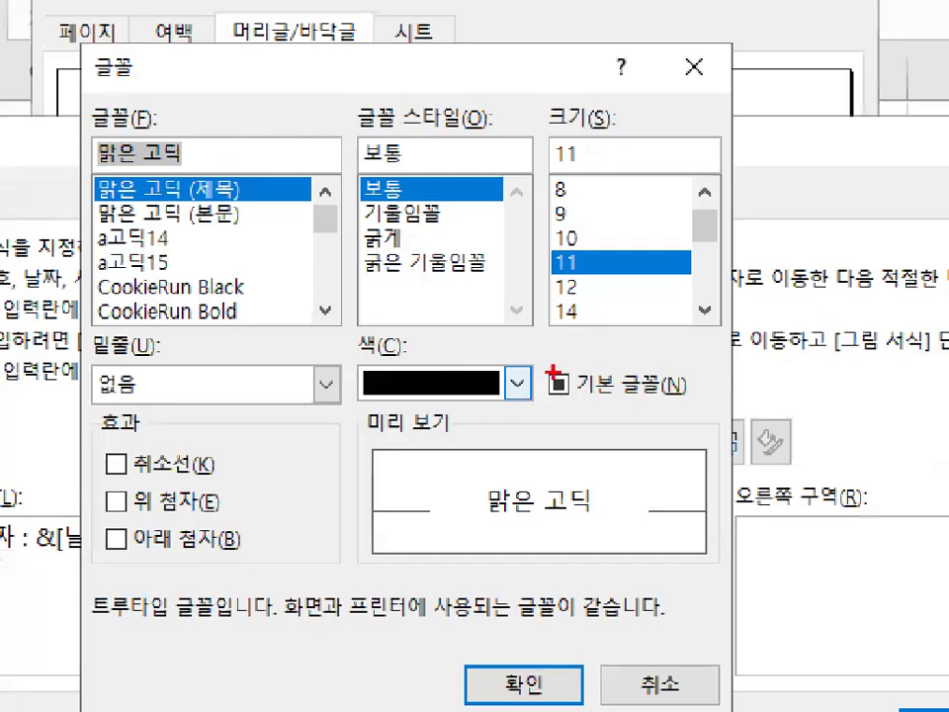
pyautogui.moveTo(359, 378); pyautogui.dragTo(522, 376)
pyautogui.moveTo(307, 383); pyautogui.dragTo(535, 365)
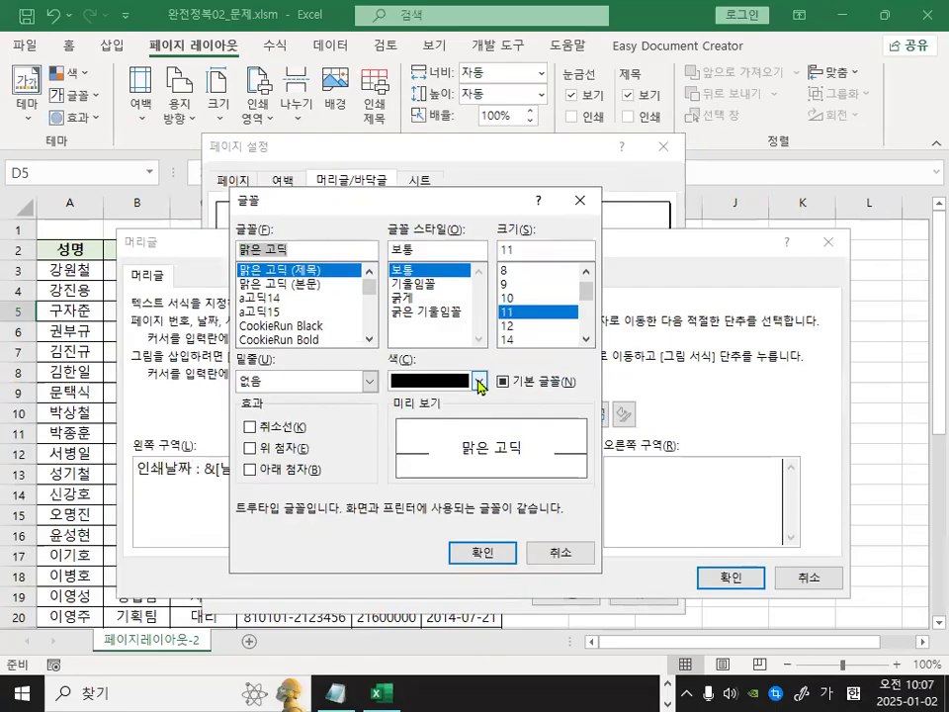
pyautogui.click(517, 383)
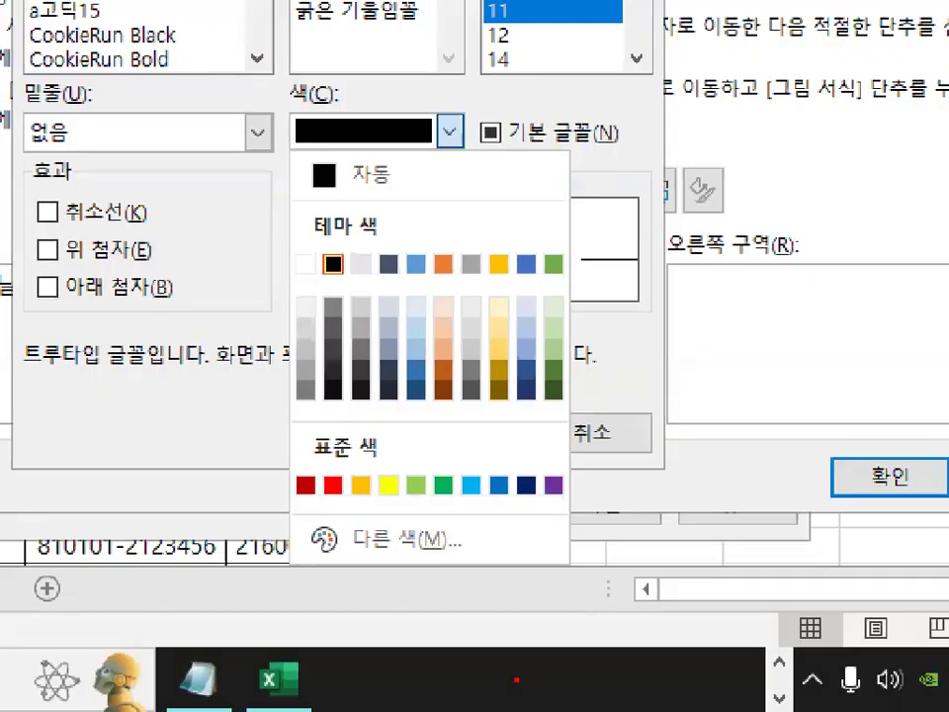
pyautogui.moveTo(599, 446)
pyautogui.mouseDown()
pyautogui.moveTo(609, 473)
pyautogui.moveTo(644, 442)
pyautogui.mouseUp()
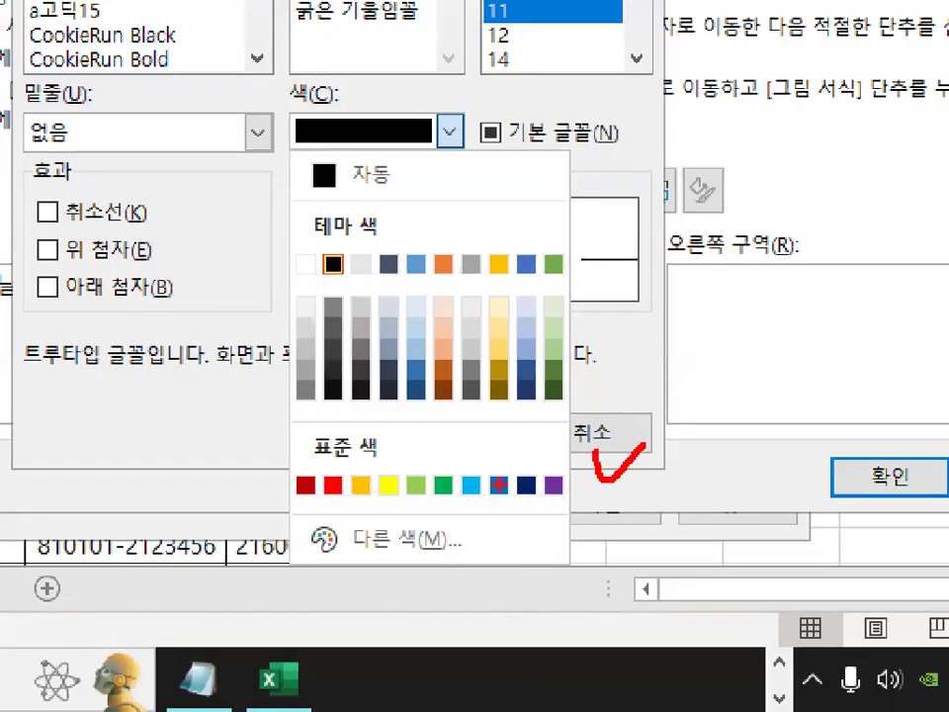
pyautogui.moveTo(526, 488)
pyautogui.mouseDown()
pyautogui.moveTo(519, 500)
pyautogui.moveTo(529, 497)
pyautogui.mouseUp()
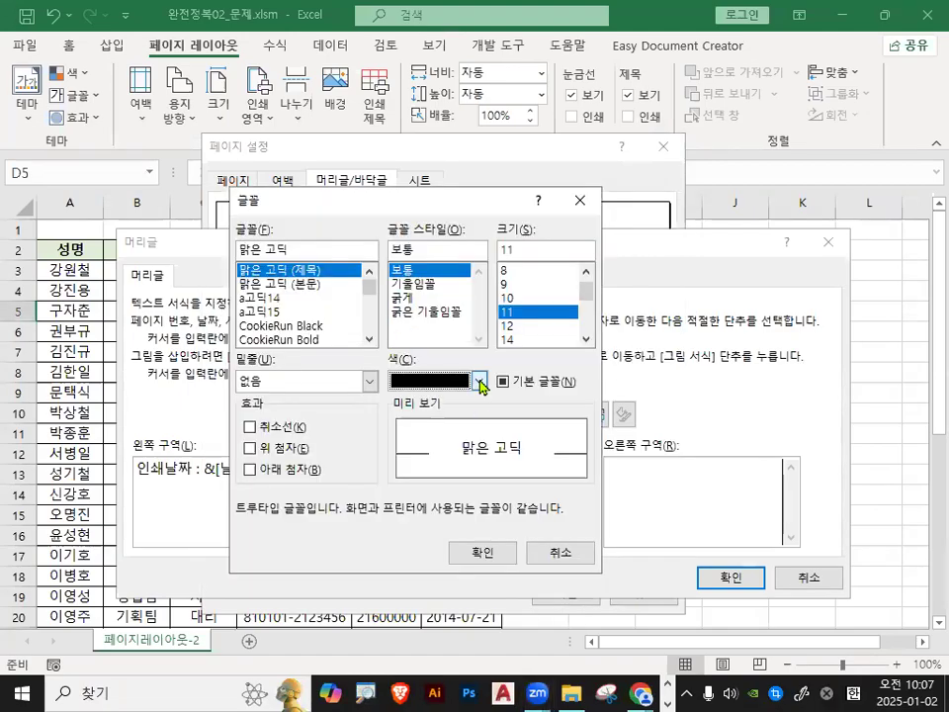
pyautogui.click(478, 380)
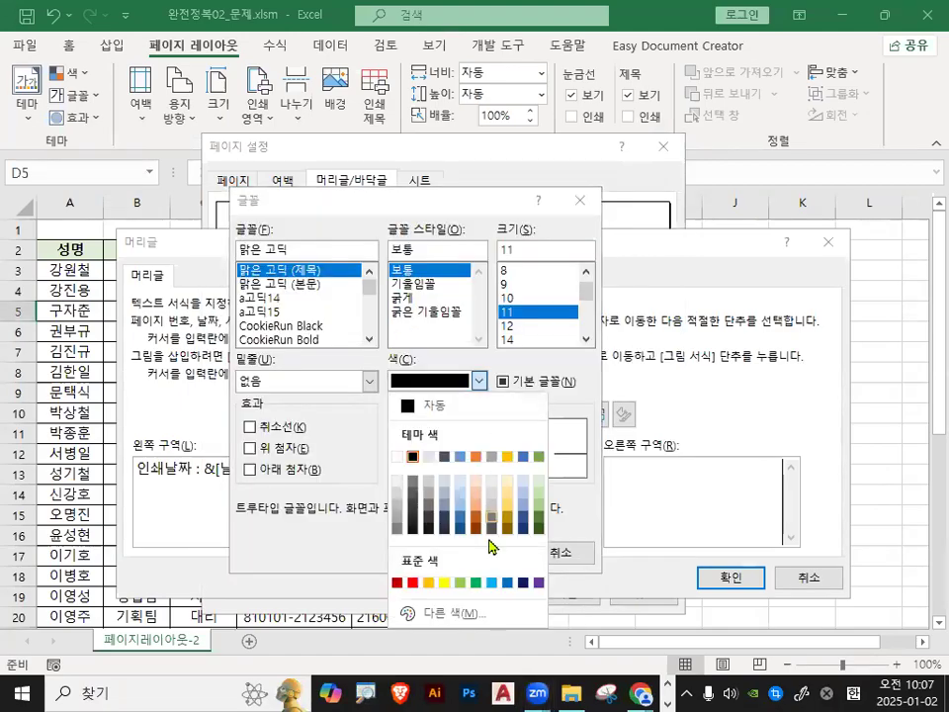
pyautogui.click(507, 585)
pyautogui.moveTo(506, 437)
pyautogui.mouseDown()
pyautogui.moveTo(531, 459)
pyautogui.moveTo(534, 450)
pyautogui.mouseUp()
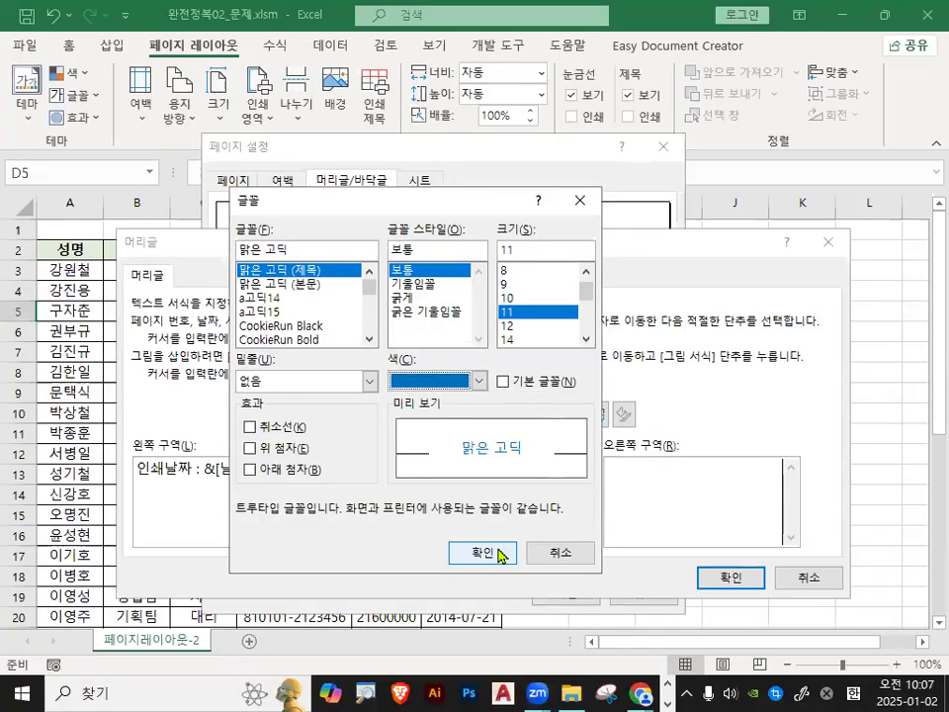
pyautogui.click(475, 636)
pyautogui.click(281, 464)
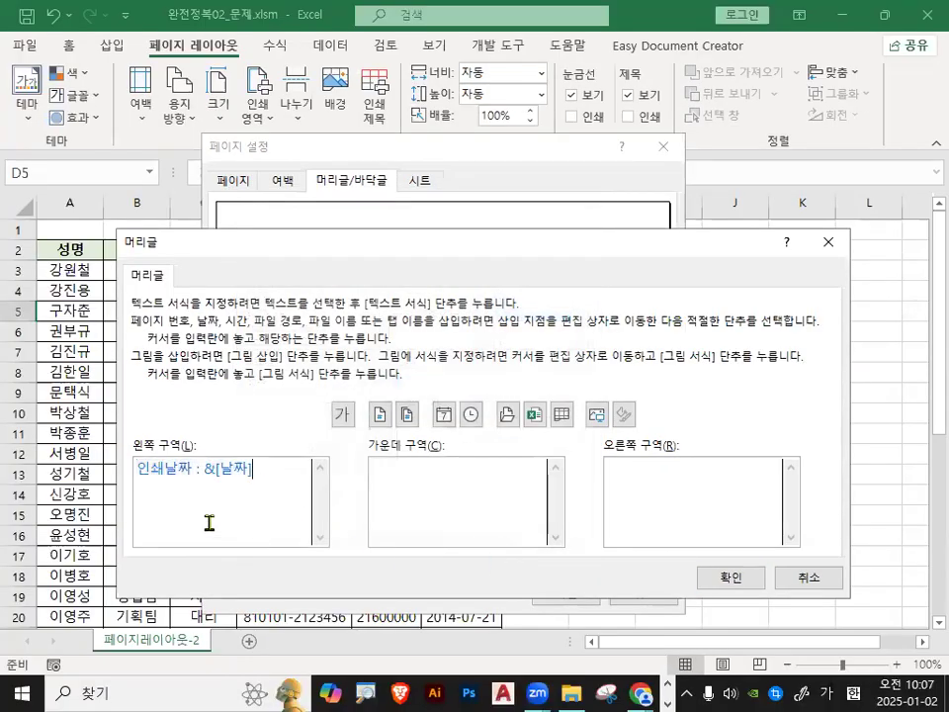
pyautogui.moveTo(108, 456); pyautogui.dragTo(322, 455)
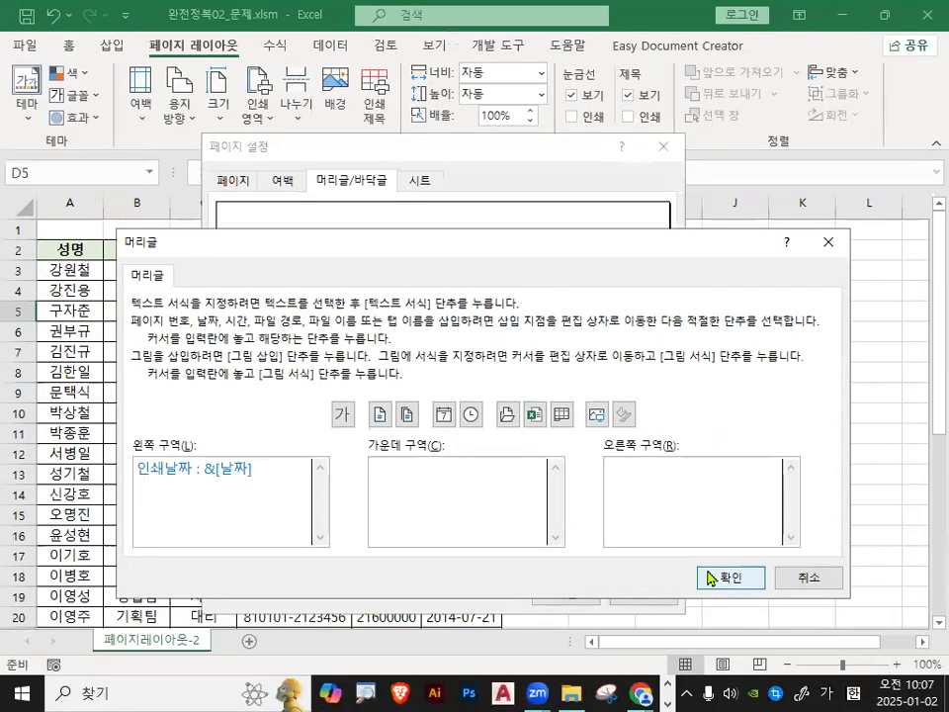
pyautogui.click(707, 576)
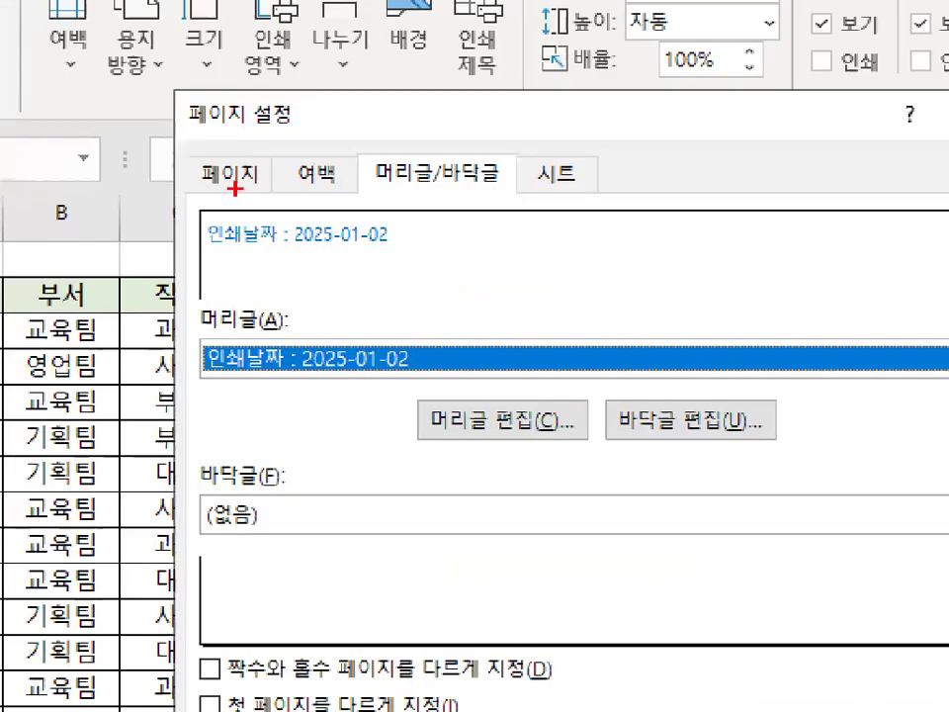
# Open the Sheet options of Page Setup to review print area and print settings.
pyautogui.moveTo(293, 256); pyautogui.dragTo(405, 256)
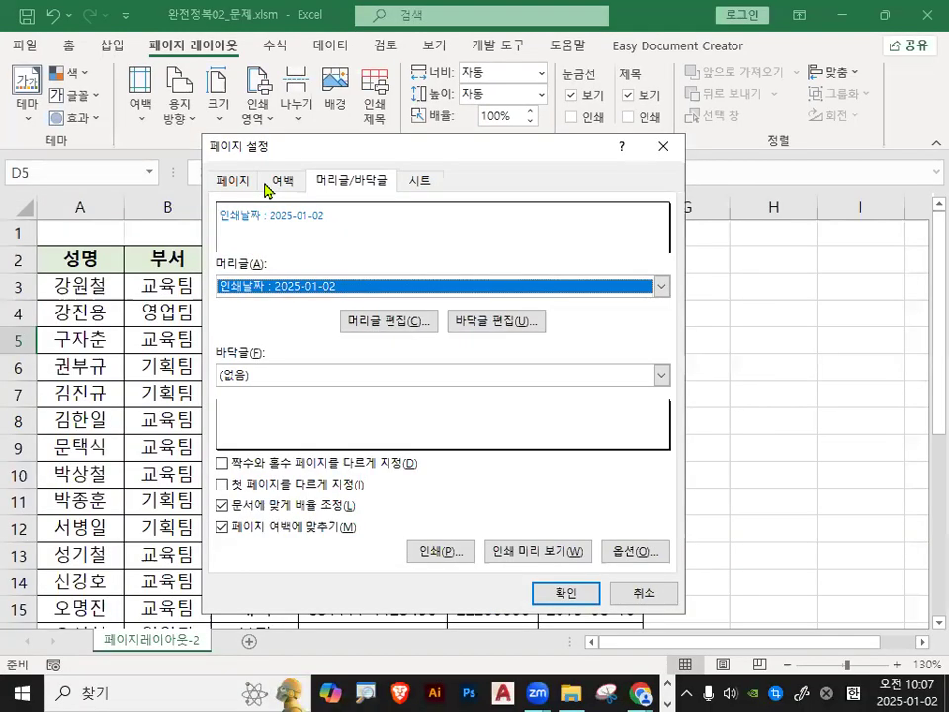
pyautogui.moveTo(426, 194)
pyautogui.mouseDown()
pyautogui.moveTo(462, 178)
pyautogui.moveTo(387, 203)
pyautogui.mouseUp()
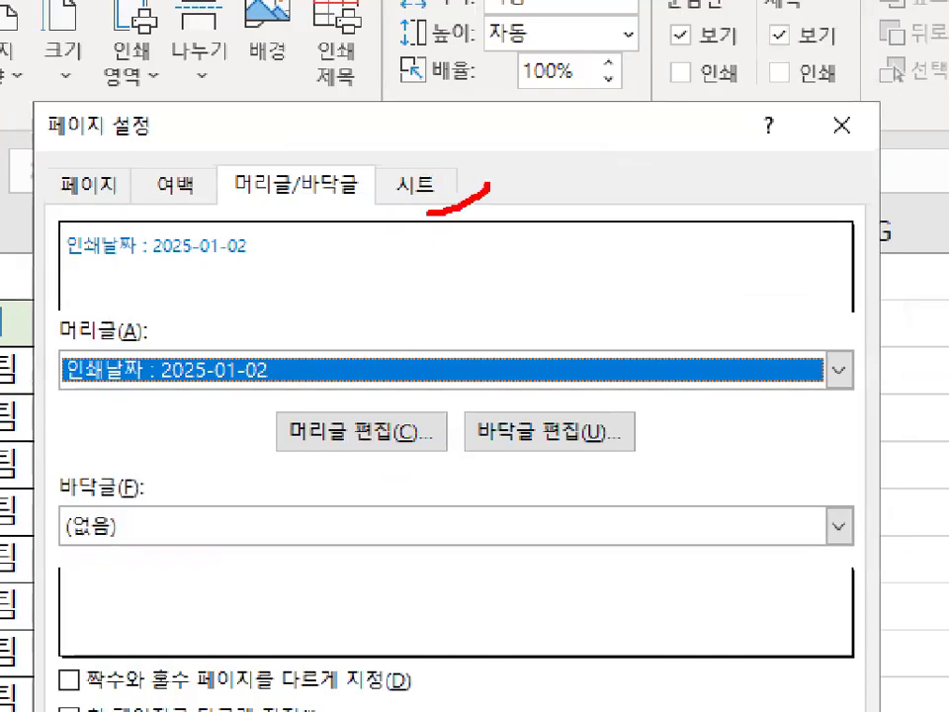
pyautogui.click(416, 184)
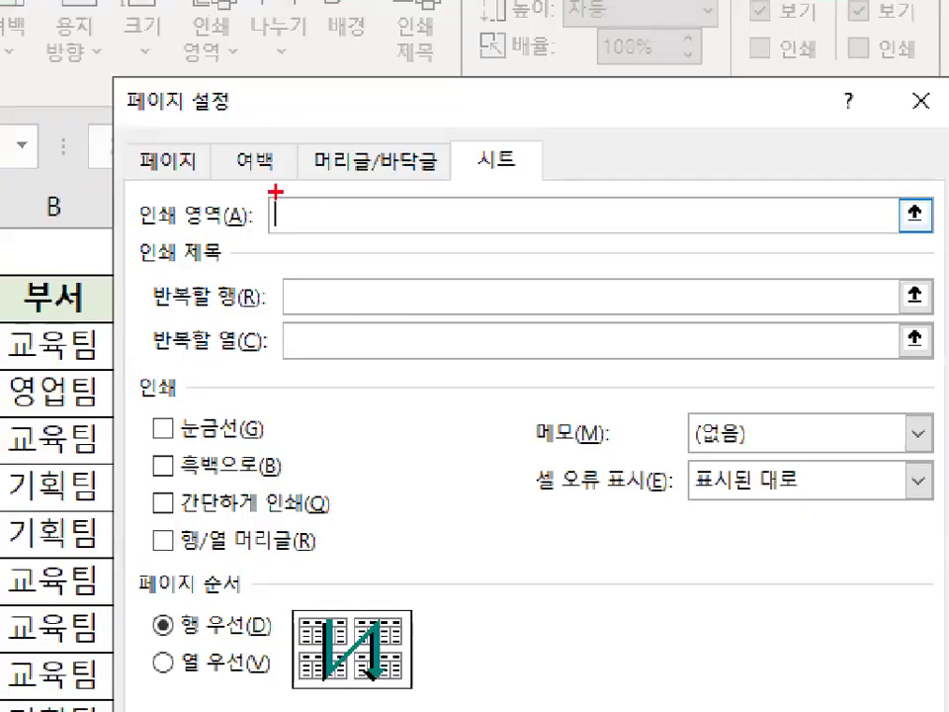
# Set the print area to A2:F20 by selecting the range from the sheet.
pyautogui.moveTo(292, 204)
pyautogui.mouseDown()
pyautogui.moveTo(341, 155)
pyautogui.moveTo(330, 145)
pyautogui.moveTo(486, 173)
pyautogui.mouseUp()
pyautogui.moveTo(74, 258); pyautogui.dragTo(582, 392)
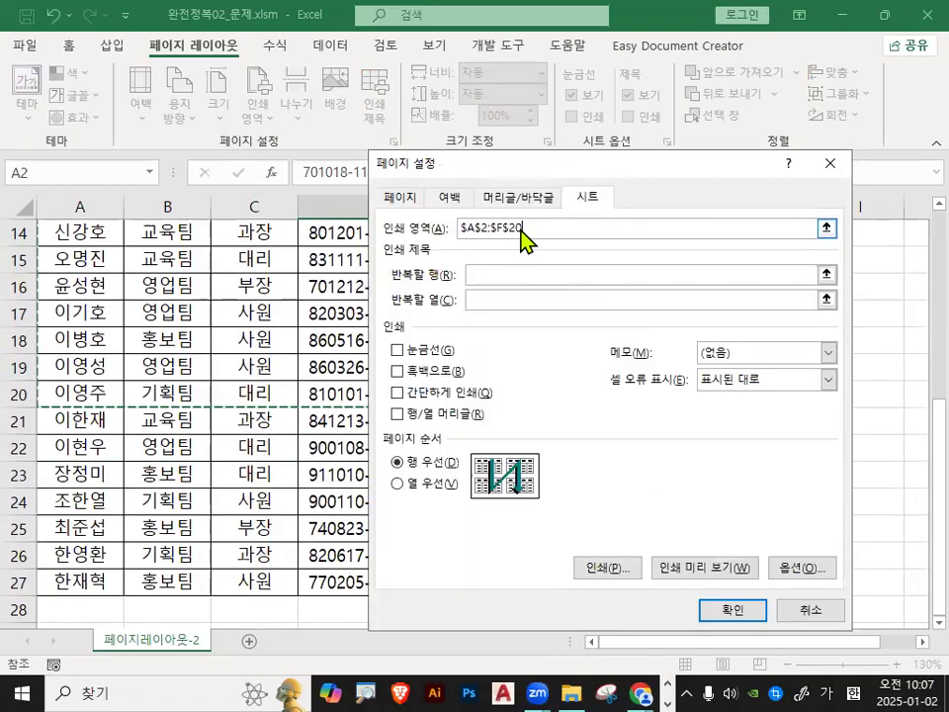
# Turn on printing of gridlines and row and column headings.
pyautogui.moveTo(534, 229)
pyautogui.mouseDown()
pyautogui.moveTo(499, 239)
pyautogui.moveTo(527, 209)
pyautogui.mouseUp()
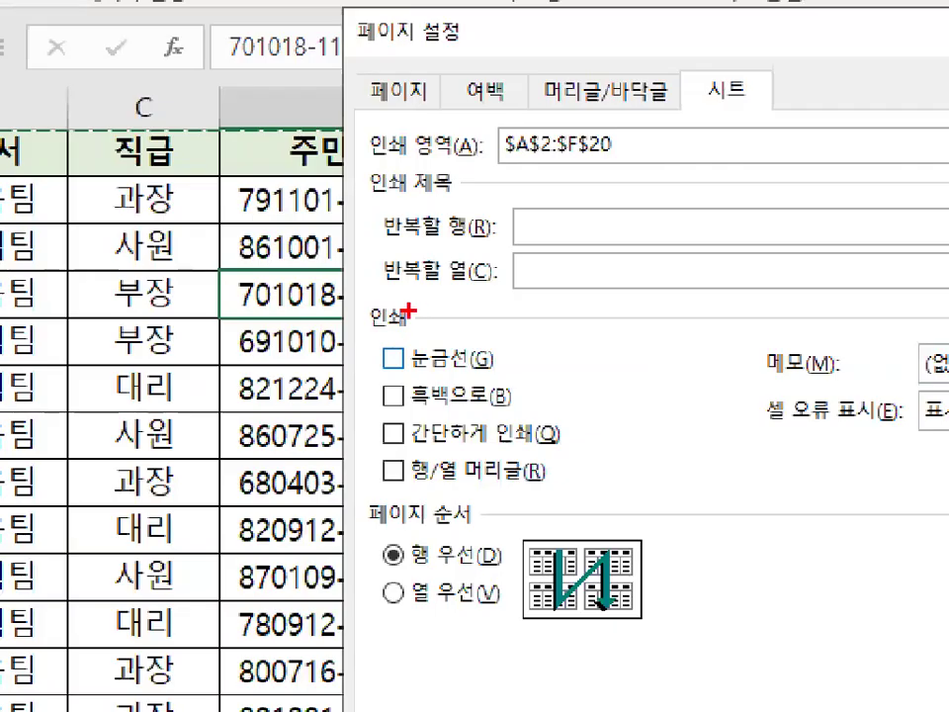
pyautogui.moveTo(415, 310); pyautogui.dragTo(371, 329)
pyautogui.moveTo(391, 375); pyautogui.dragTo(484, 365)
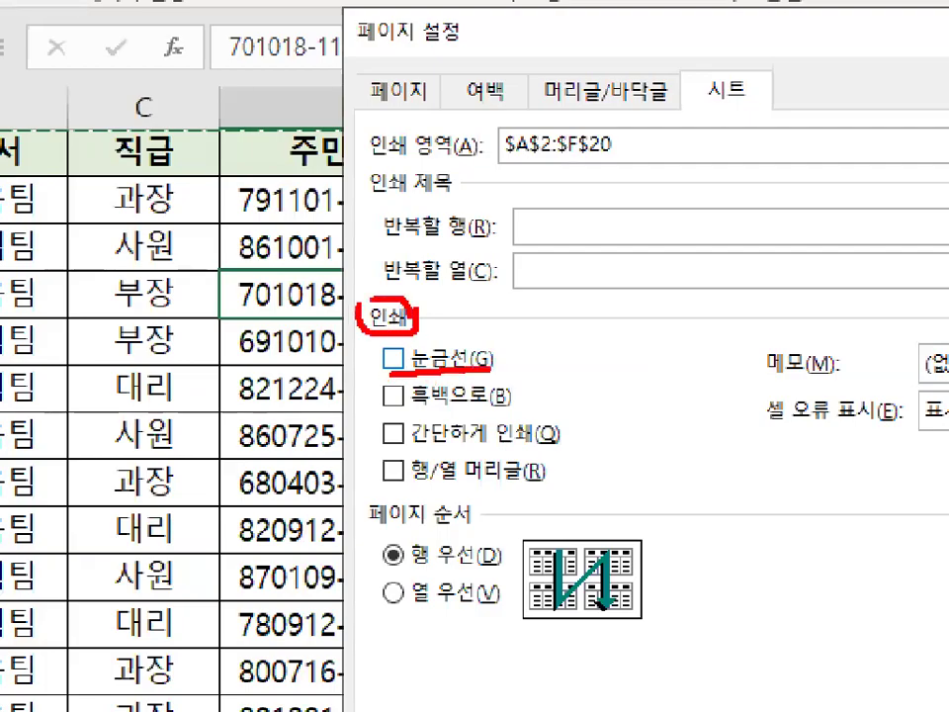
pyautogui.moveTo(390, 485); pyautogui.dragTo(528, 482)
pyautogui.press('Escape')
pyautogui.click(396, 350)
pyautogui.click(396, 414)
pyautogui.hotkey('ctrl', '2')
pyautogui.moveTo(383, 323)
pyautogui.mouseDown()
pyautogui.moveTo(358, 357)
pyautogui.moveTo(478, 360)
pyautogui.mouseUp()
pyautogui.moveTo(614, 148)
pyautogui.mouseDown()
pyautogui.moveTo(500, 176)
pyautogui.moveTo(510, 134)
pyautogui.moveTo(591, 130)
pyautogui.mouseUp()
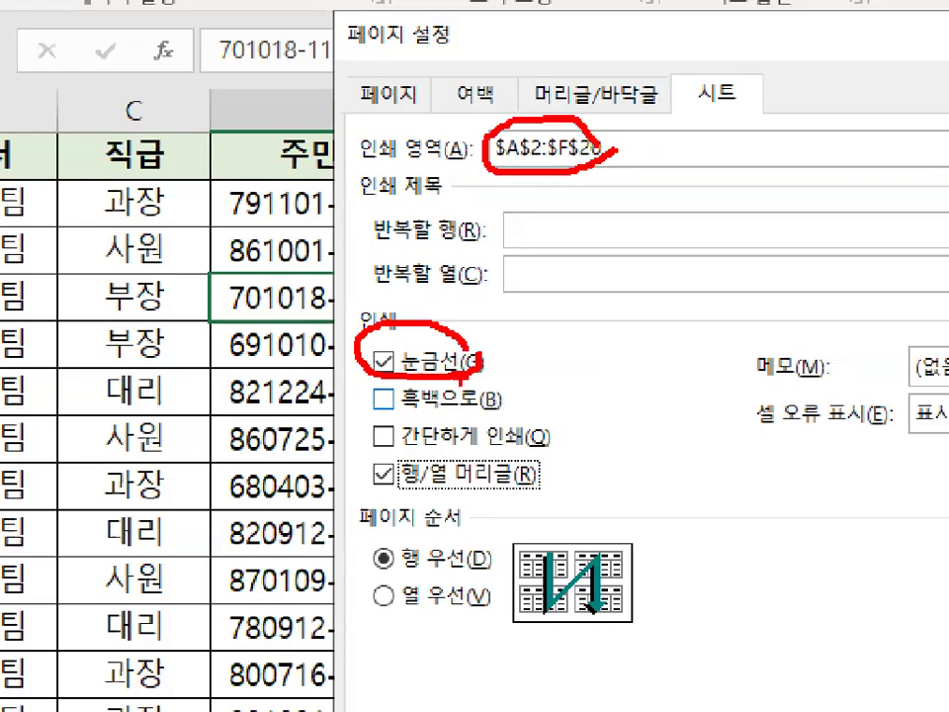
pyautogui.moveTo(460, 379); pyautogui.dragTo(467, 372)
pyautogui.press('Escape')
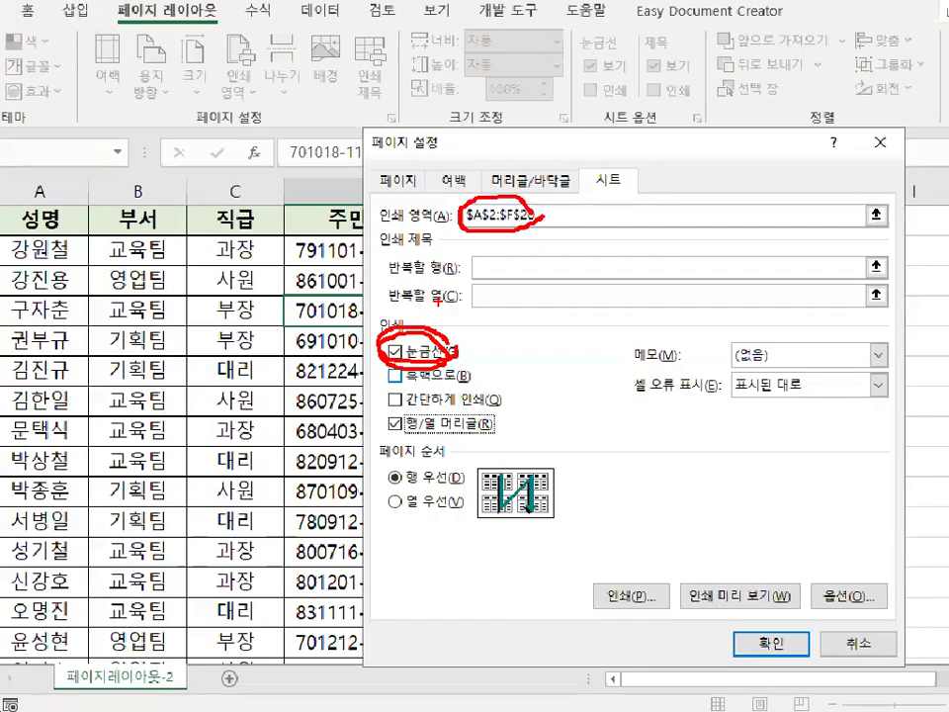
# Open print preview and examine the centered page with its header, gridlines and headings.
pyautogui.hotkey('ctrl', '1')
pyautogui.click(713, 568)
pyautogui.moveTo(748, 566)
pyautogui.mouseDown()
pyautogui.moveTo(655, 558)
pyautogui.moveTo(752, 563)
pyautogui.mouseUp()
pyautogui.press('Escape')
pyautogui.click(704, 567)
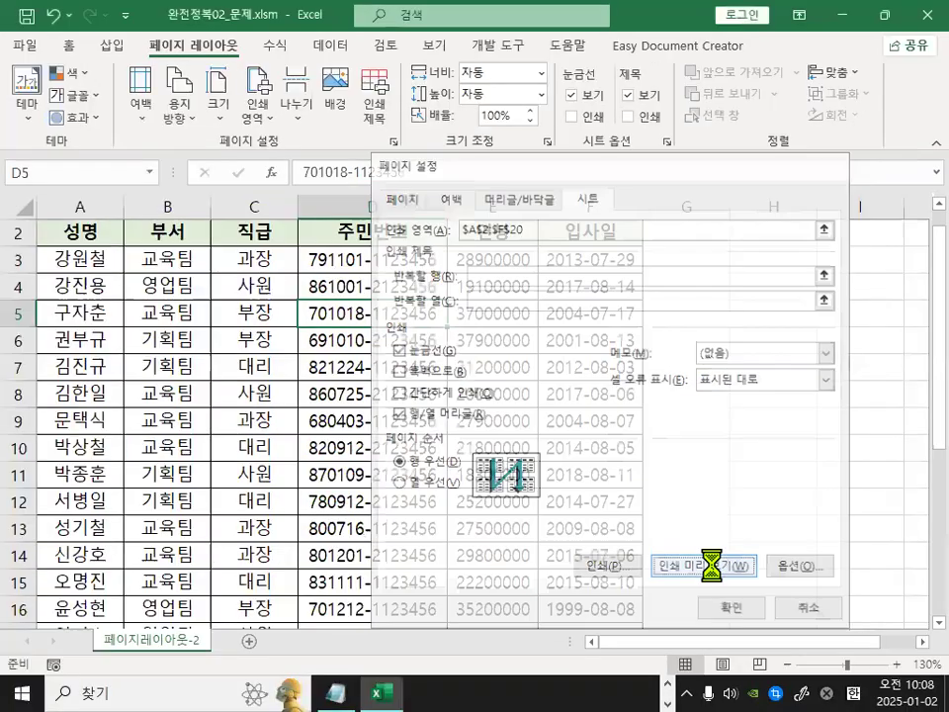
pyautogui.click(913, 658)
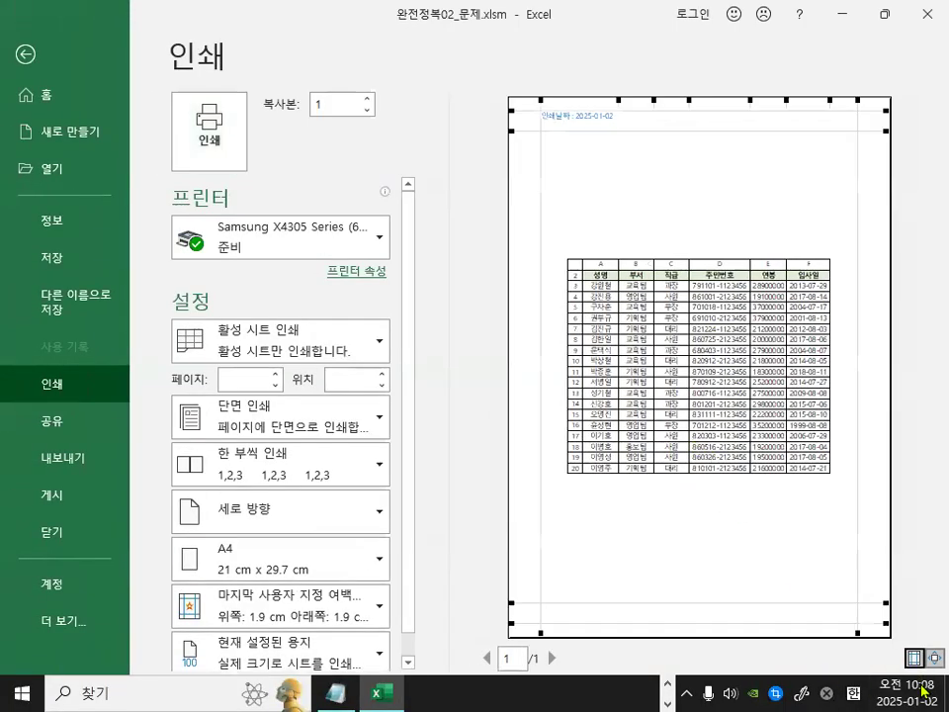
pyautogui.hotkey('ctrl', '1')
pyautogui.click(900, 668)
pyautogui.moveTo(900, 668); pyautogui.dragTo(933, 640)
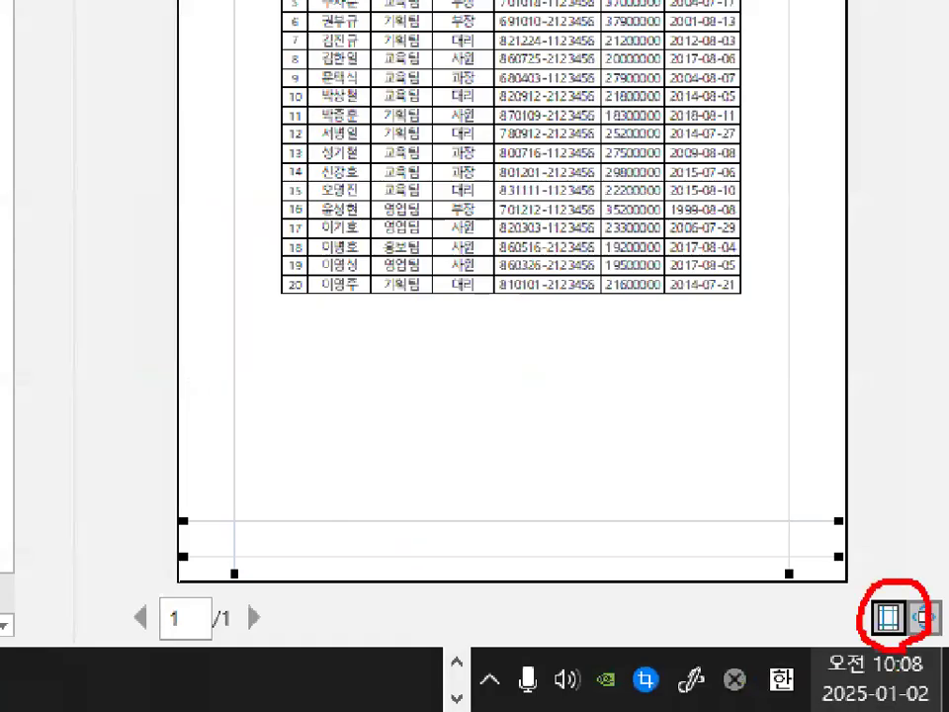
pyautogui.press('Escape')
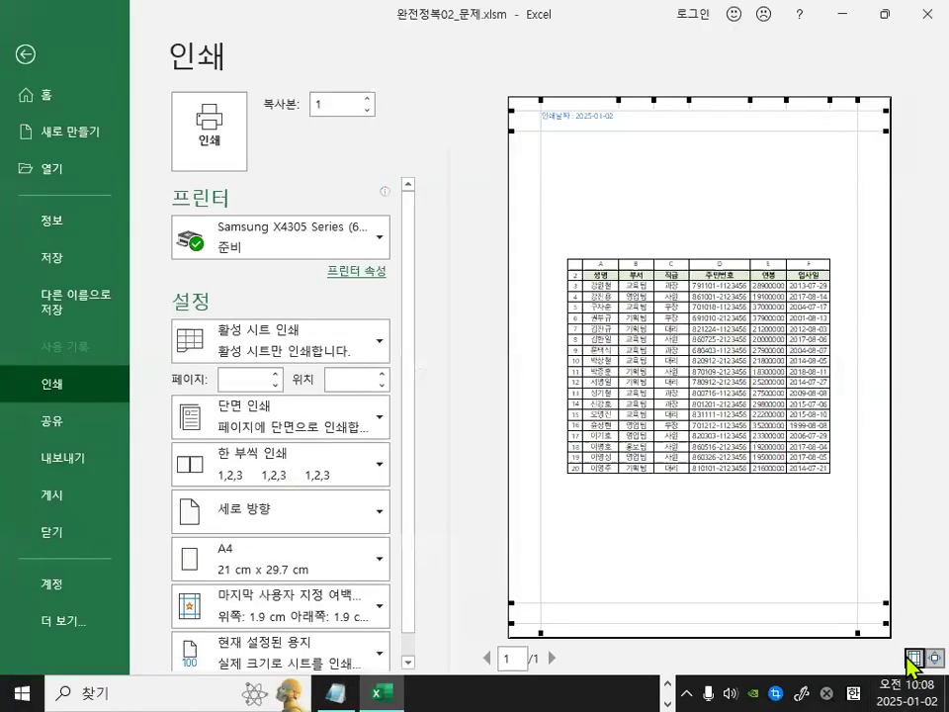
pyautogui.hotkey('ctrl', '1')
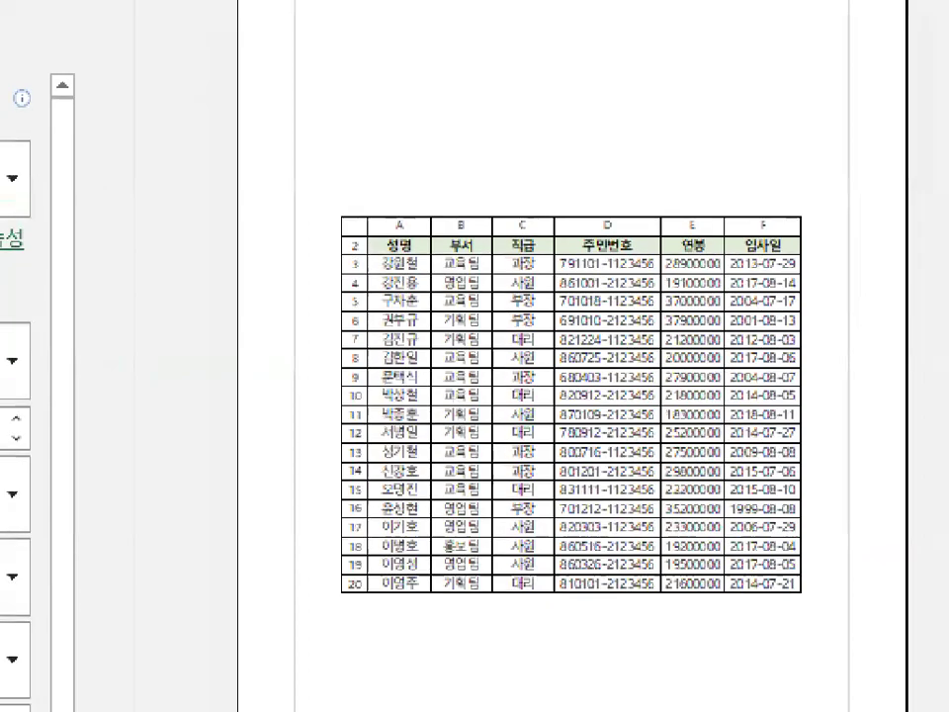
pyautogui.moveTo(328, 373); pyautogui.dragTo(329, 401)
pyautogui.moveTo(841, 413)
pyautogui.mouseDown()
pyautogui.moveTo(790, 406)
pyautogui.moveTo(860, 400)
pyautogui.mouseUp()
pyautogui.press('Escape')
pyautogui.hotkey('ctrl', '2')
pyautogui.moveTo(709, 205); pyautogui.dragTo(710, 235)
pyautogui.moveTo(724, 500)
pyautogui.mouseDown()
pyautogui.moveTo(726, 540)
pyautogui.moveTo(713, 504)
pyautogui.mouseUp()
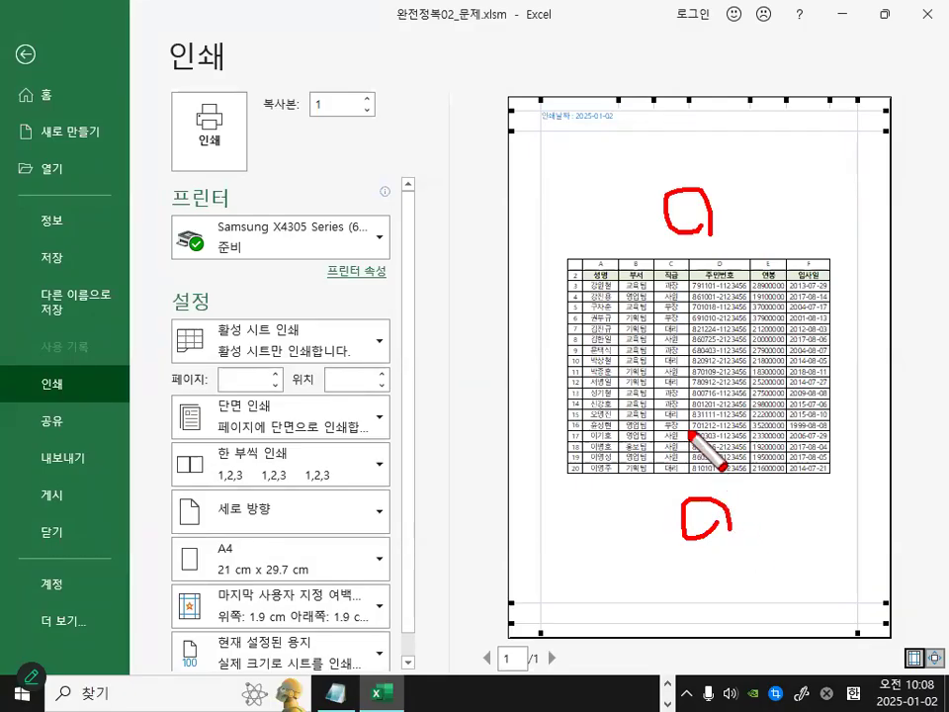
pyautogui.scroll(3, 591, 287)
pyautogui.scroll(-3, 590, 286)
pyautogui.press('Escape')
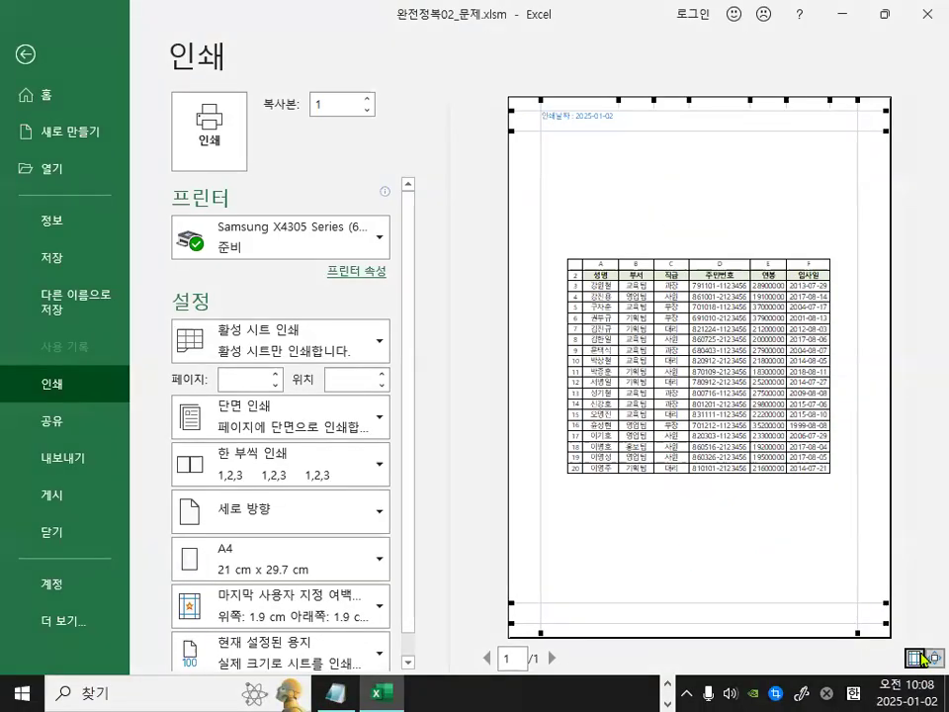
# Zoom the preview to inspect the date header and column headings, then close print preview.
pyautogui.click(913, 658)
pyautogui.hotkey('ctrl', '1')
pyautogui.click(629, 474)
pyautogui.moveTo(628, 473); pyautogui.dragTo(565, 422)
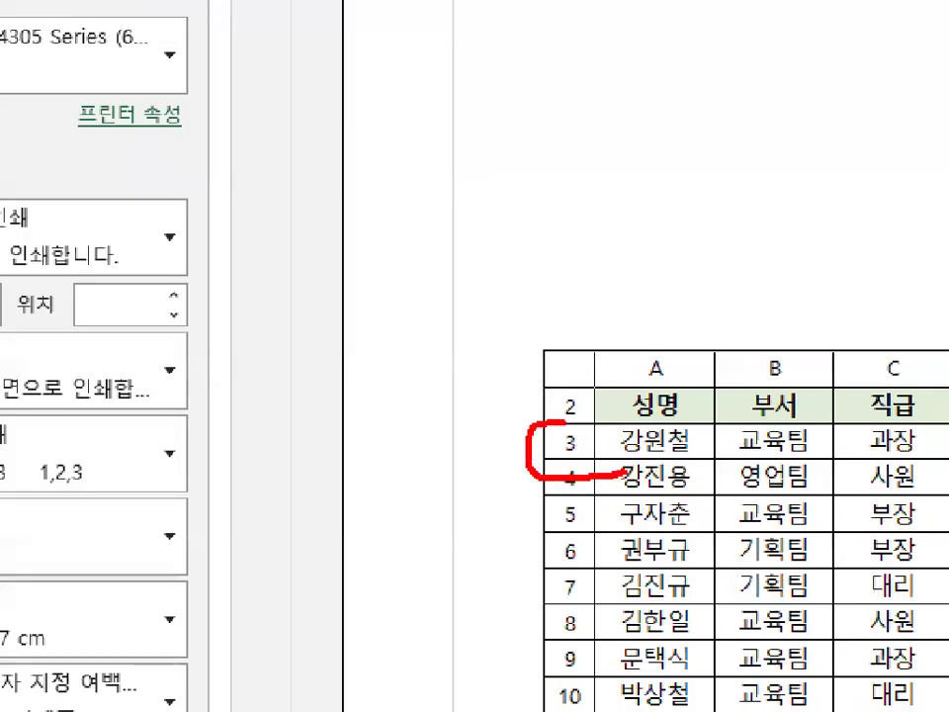
pyautogui.moveTo(649, 387); pyautogui.dragTo(648, 354)
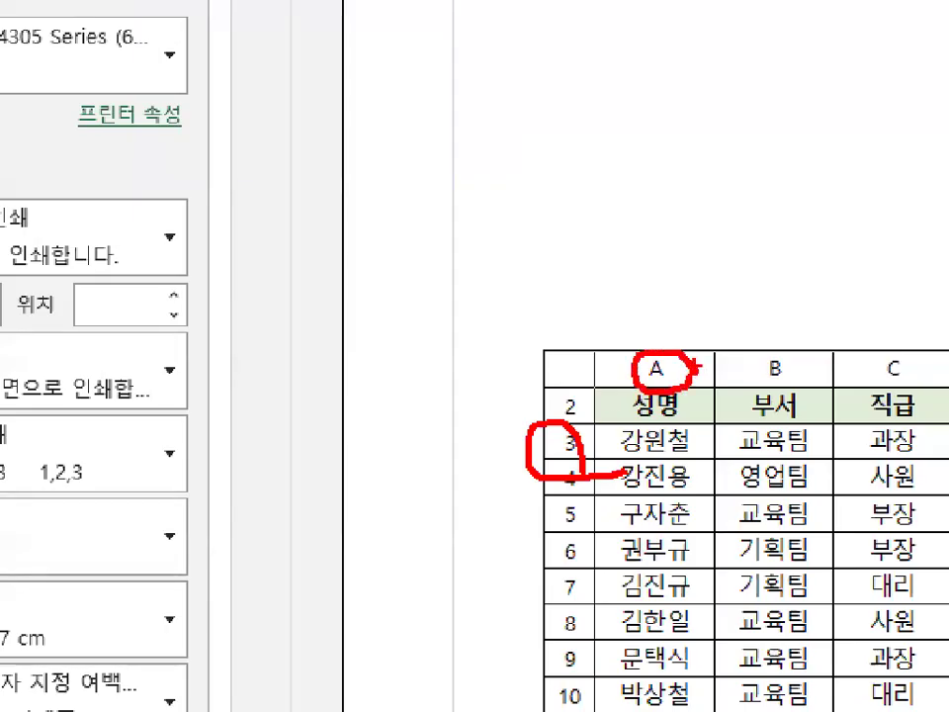
pyautogui.press('Escape')
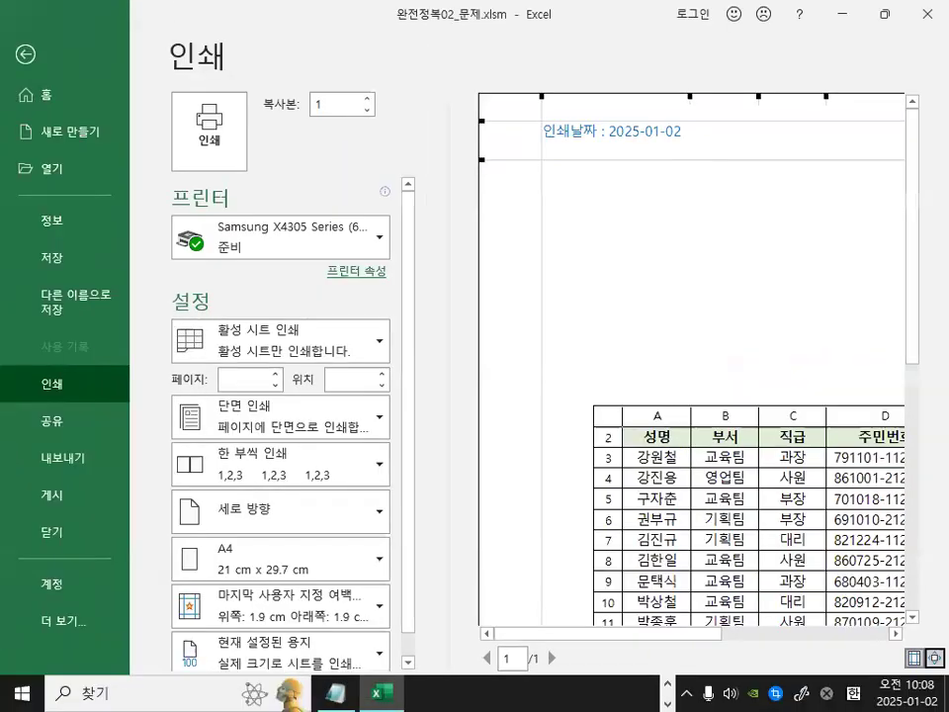
pyautogui.hotkey('ctrl', '1')
pyautogui.click(670, 120)
pyautogui.moveTo(708, 143)
pyautogui.mouseDown()
pyautogui.moveTo(509, 166)
pyautogui.moveTo(453, 104)
pyautogui.moveTo(669, 107)
pyautogui.mouseUp()
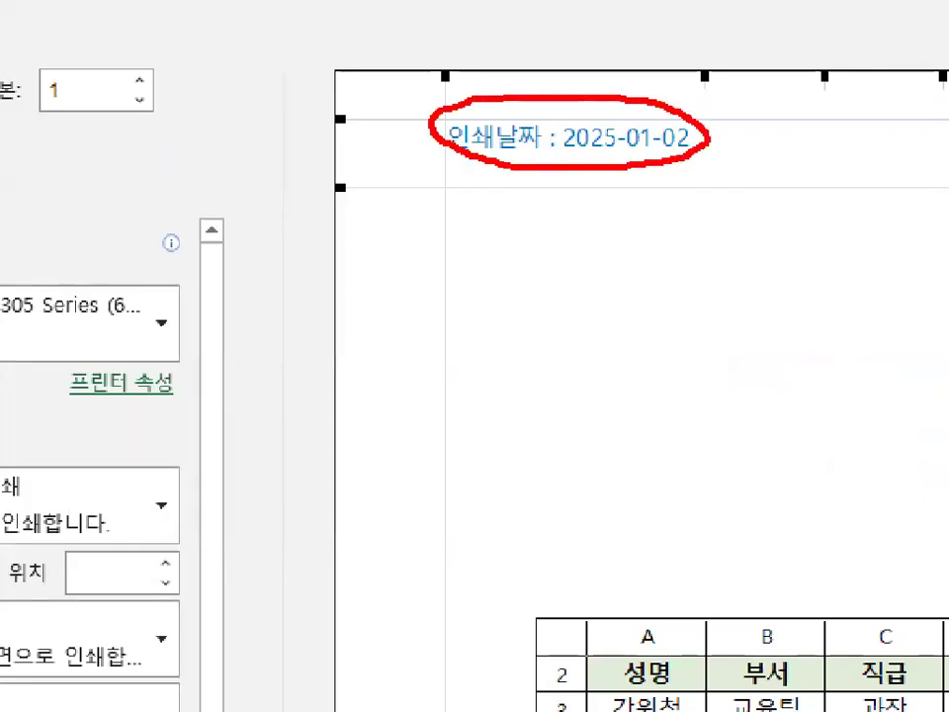
pyautogui.press('Escape')
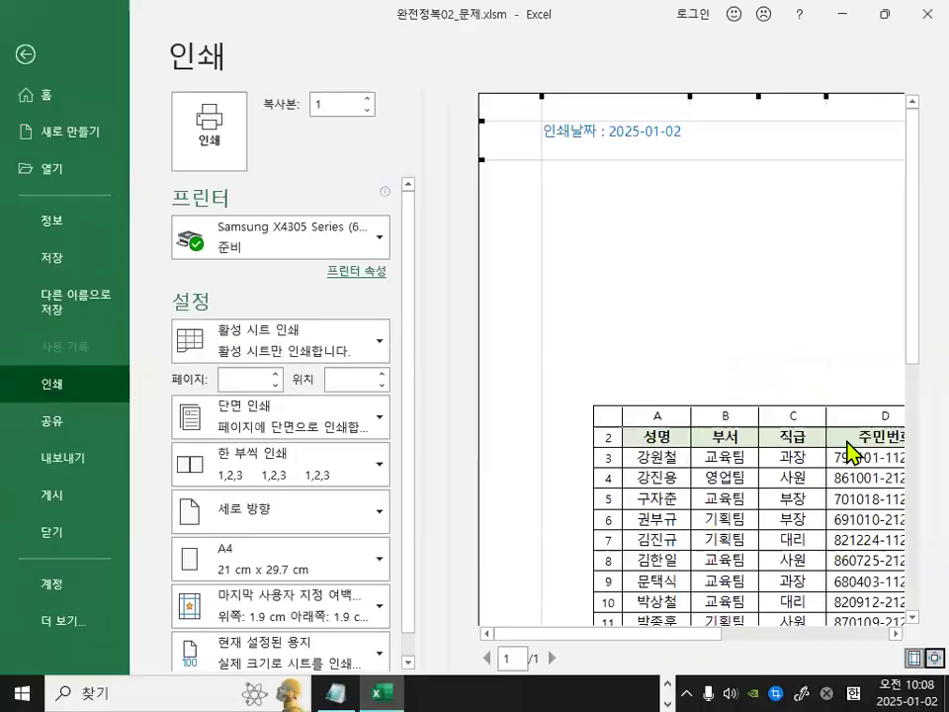
pyautogui.click(924, 659)
pyautogui.hotkey('ctrl', '2')
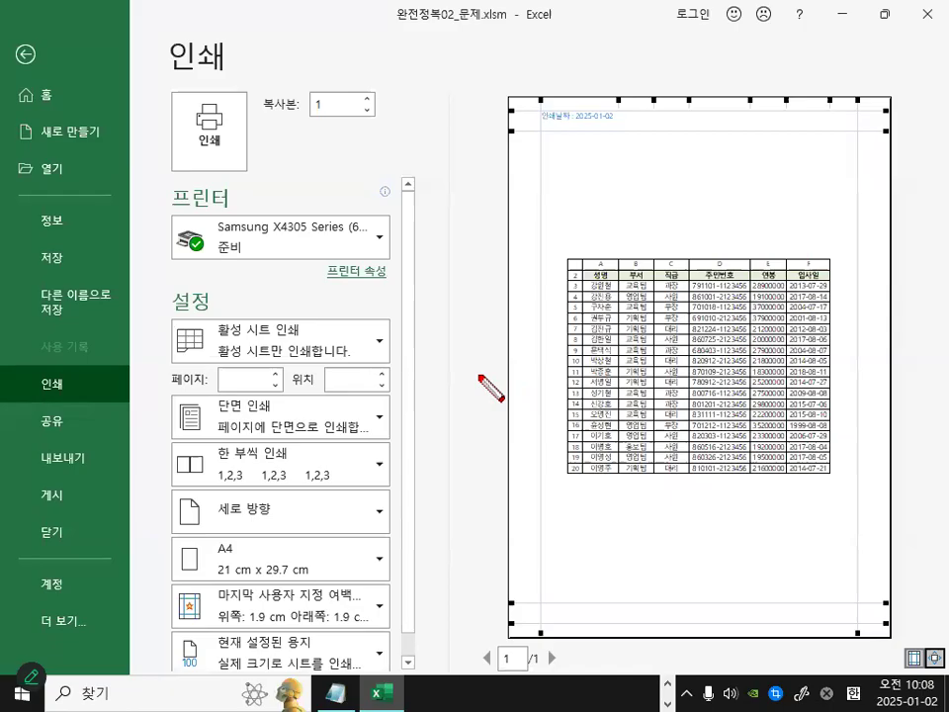
pyautogui.moveTo(624, 372); pyautogui.dragTo(947, 375)
pyautogui.moveTo(480, 365); pyautogui.dragTo(948, 364)
pyautogui.moveTo(707, 109); pyautogui.dragTo(706, 704)
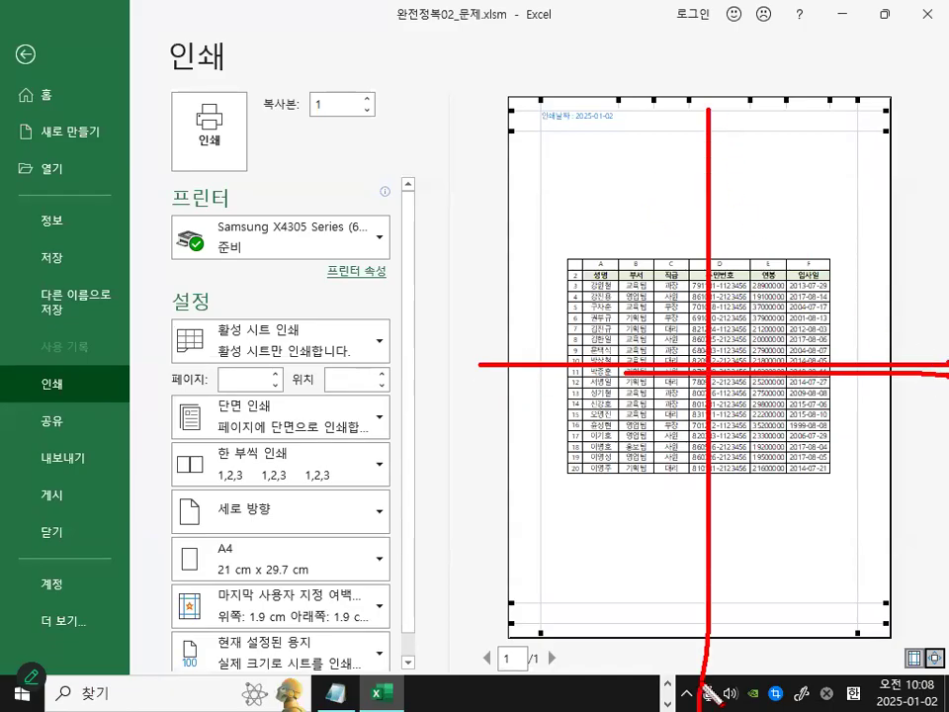
pyautogui.press('e')
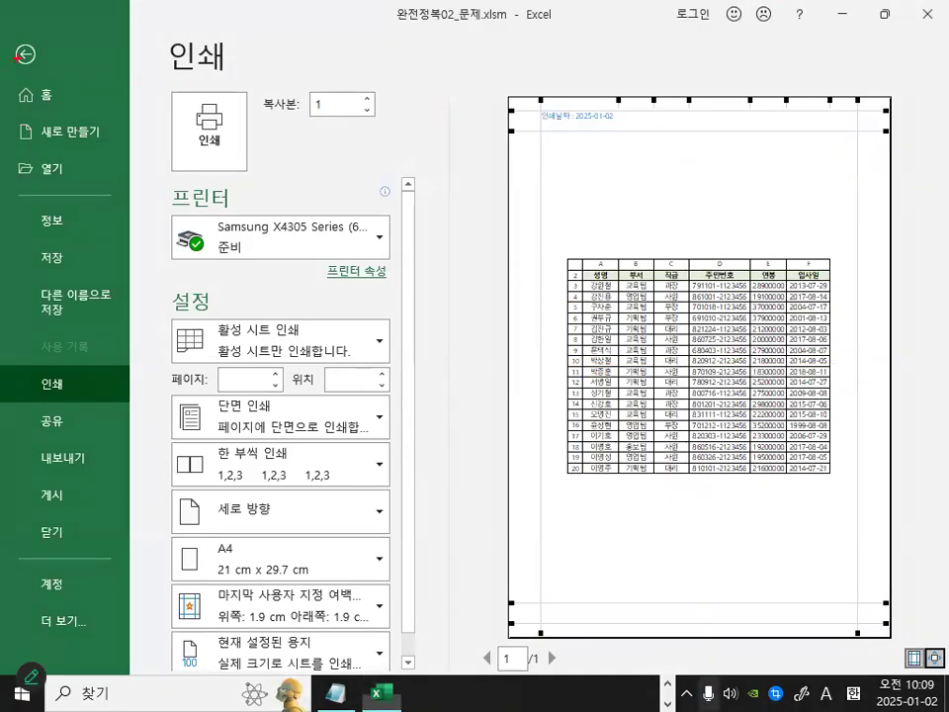
pyautogui.press('Escape')
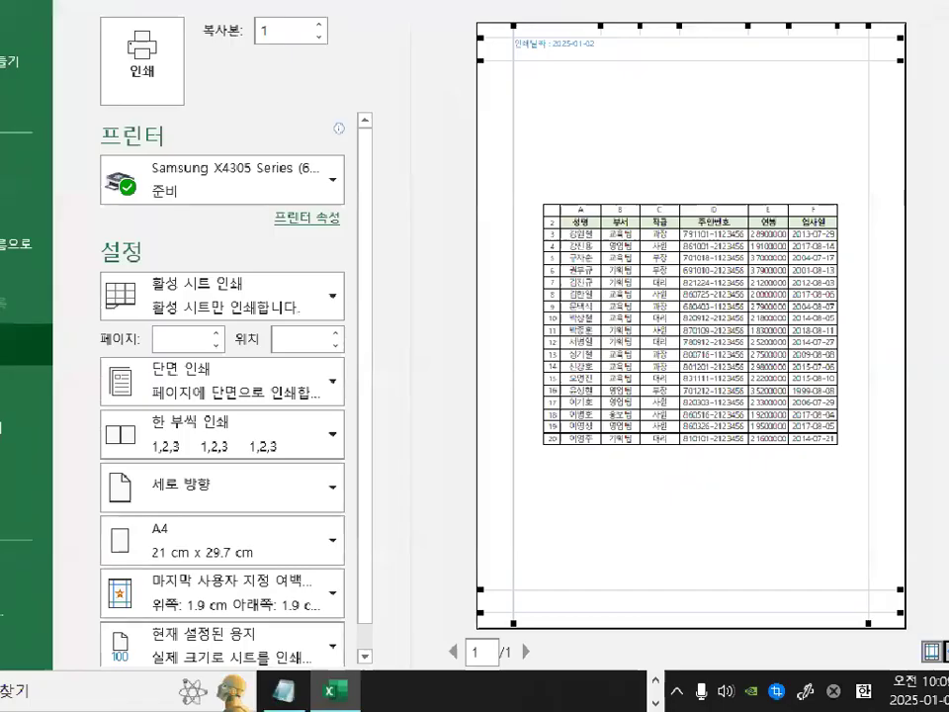
pyautogui.press('Escape')
pyautogui.click(778, 375)
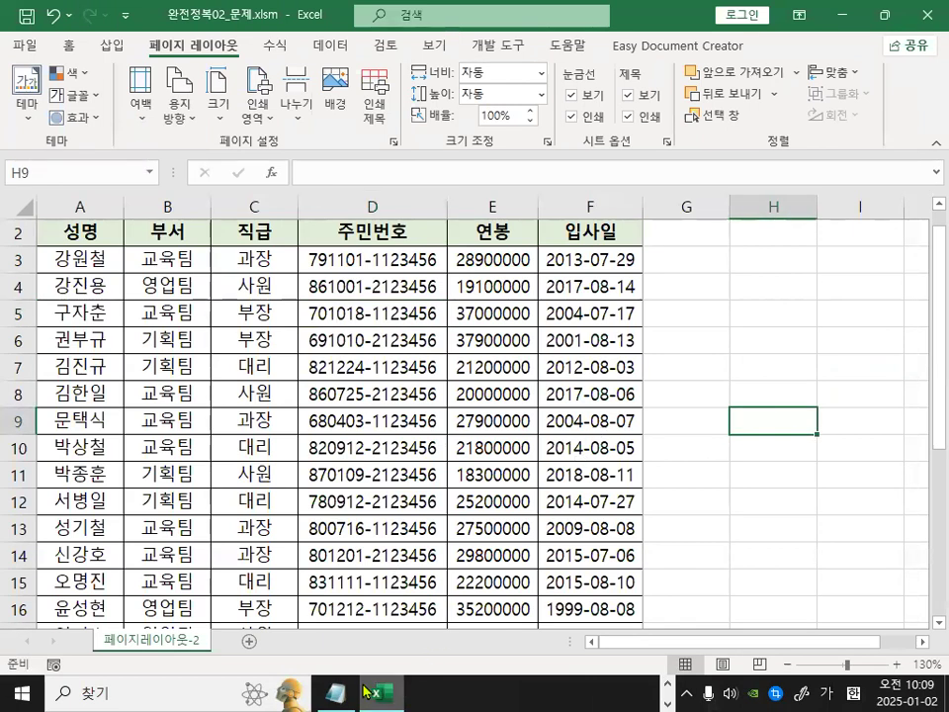
# Switch to PowerPoint and start the slide show from slide 4 about exam scoring.
pyautogui.click(667, 684)
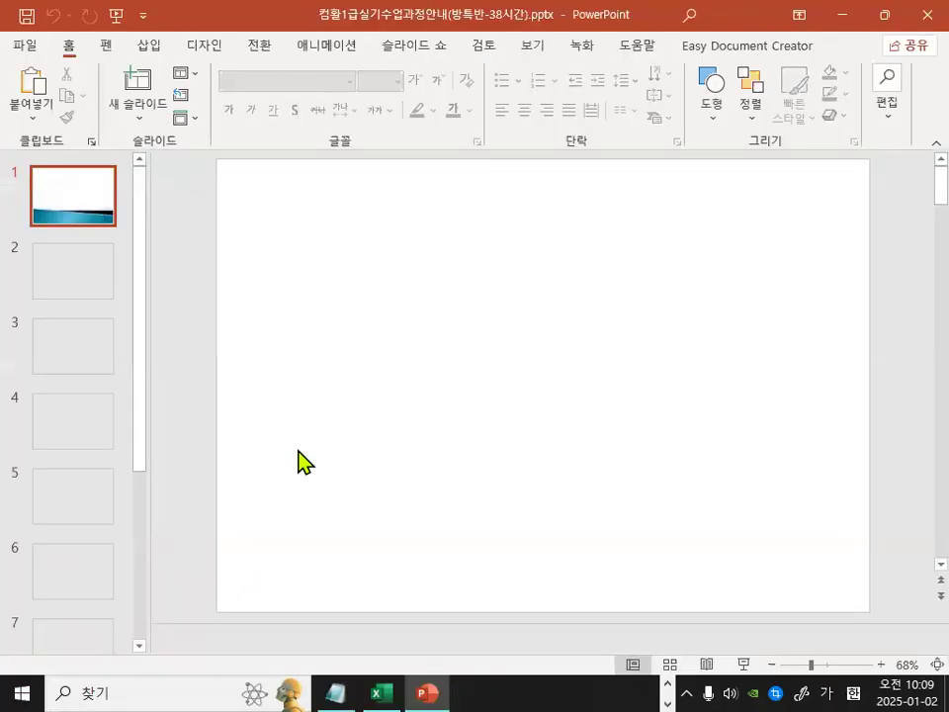
pyautogui.click(91, 427)
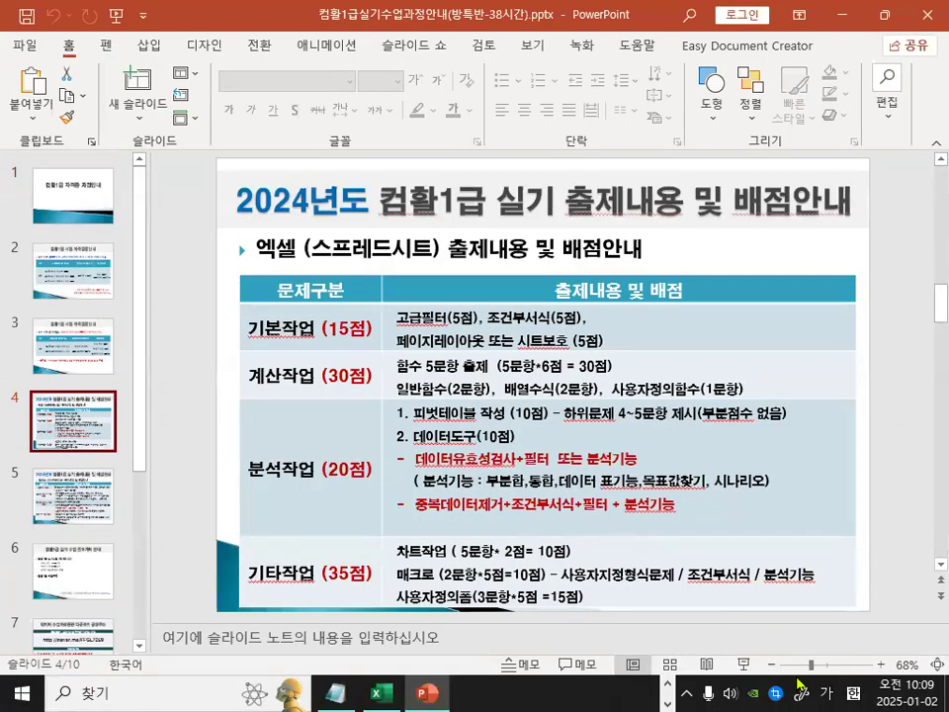
pyautogui.click(753, 668)
pyautogui.hotkey('ctrl', 'p')
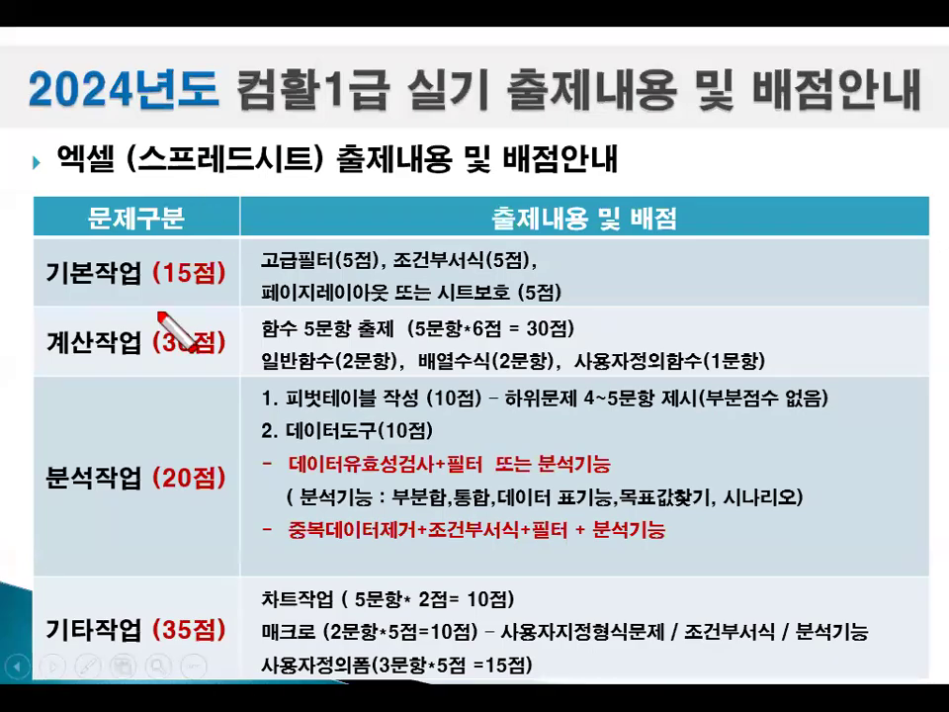
# Review the basic-task scoring row covering page layout and sheet protection on the slide.
pyautogui.moveTo(47, 294); pyautogui.dragTo(217, 295)
pyautogui.moveTo(263, 267); pyautogui.dragTo(332, 267)
pyautogui.moveTo(394, 268); pyautogui.dragTo(484, 268)
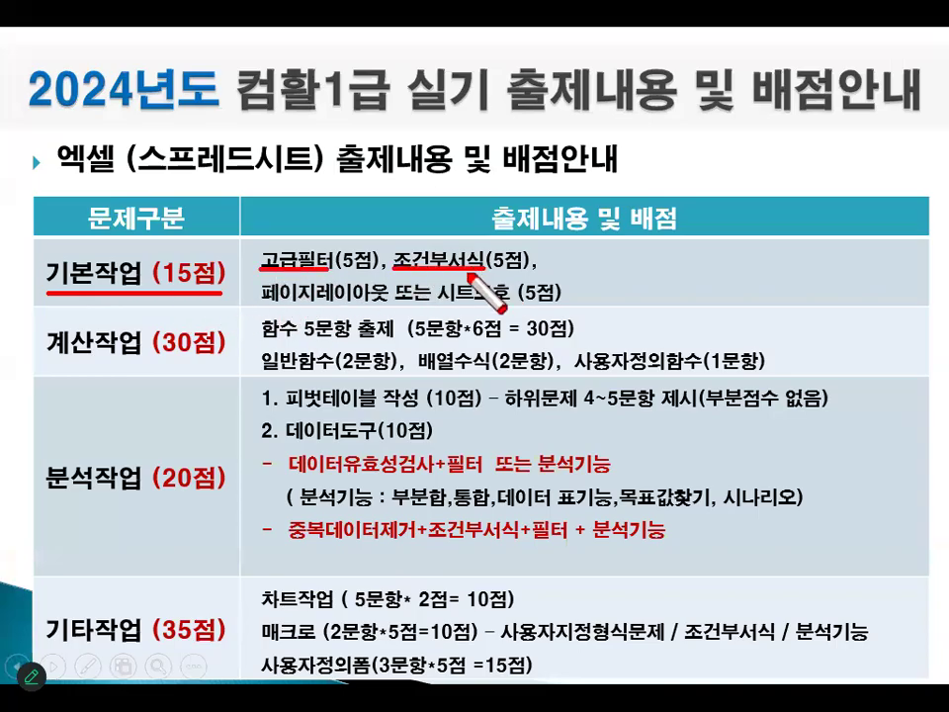
pyautogui.moveTo(262, 302); pyautogui.dragTo(367, 302)
pyautogui.moveTo(440, 303); pyautogui.dragTo(513, 303)
pyautogui.moveTo(223, 249)
pyautogui.mouseDown()
pyautogui.moveTo(163, 253)
pyautogui.moveTo(178, 289)
pyautogui.moveTo(231, 265)
pyautogui.mouseUp()
pyautogui.moveTo(550, 247)
pyautogui.mouseDown()
pyautogui.moveTo(569, 282)
pyautogui.moveTo(556, 301)
pyautogui.mouseUp()
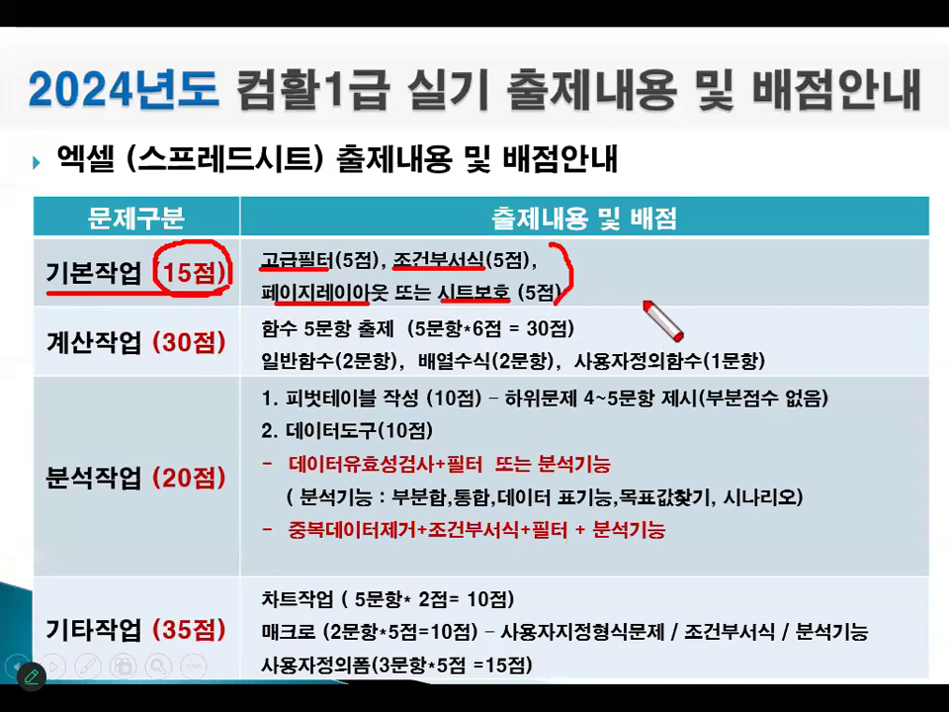
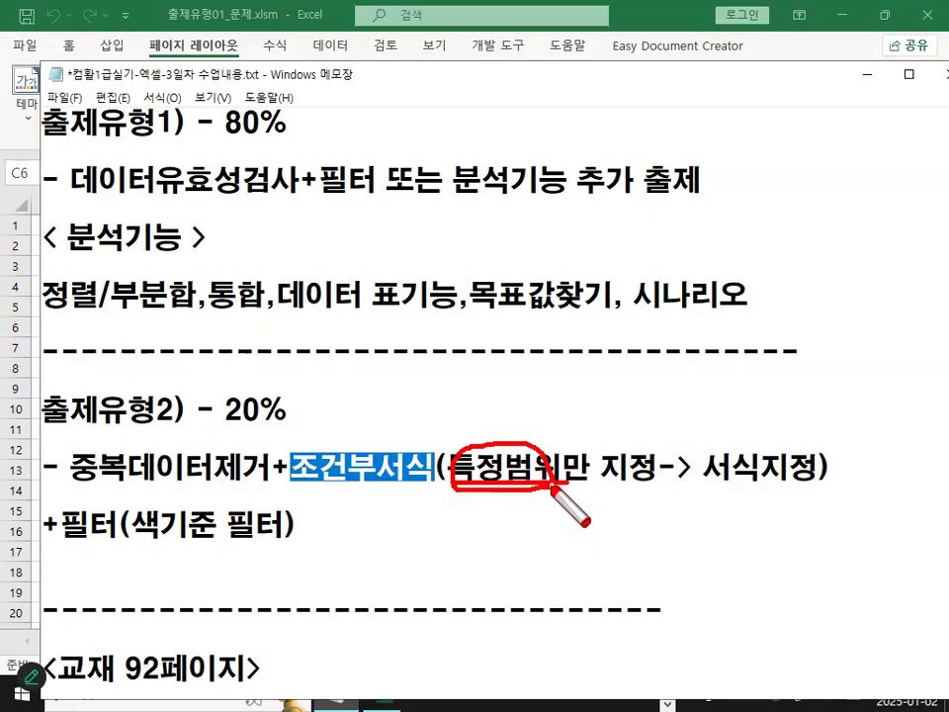
# Examine the 출제유형2 note about duplicate removal, conditional formatting on a specific range and colour filter.
pyautogui.moveTo(781, 466)
pyautogui.mouseDown()
pyautogui.moveTo(753, 432)
pyautogui.moveTo(774, 468)
pyautogui.mouseUp()
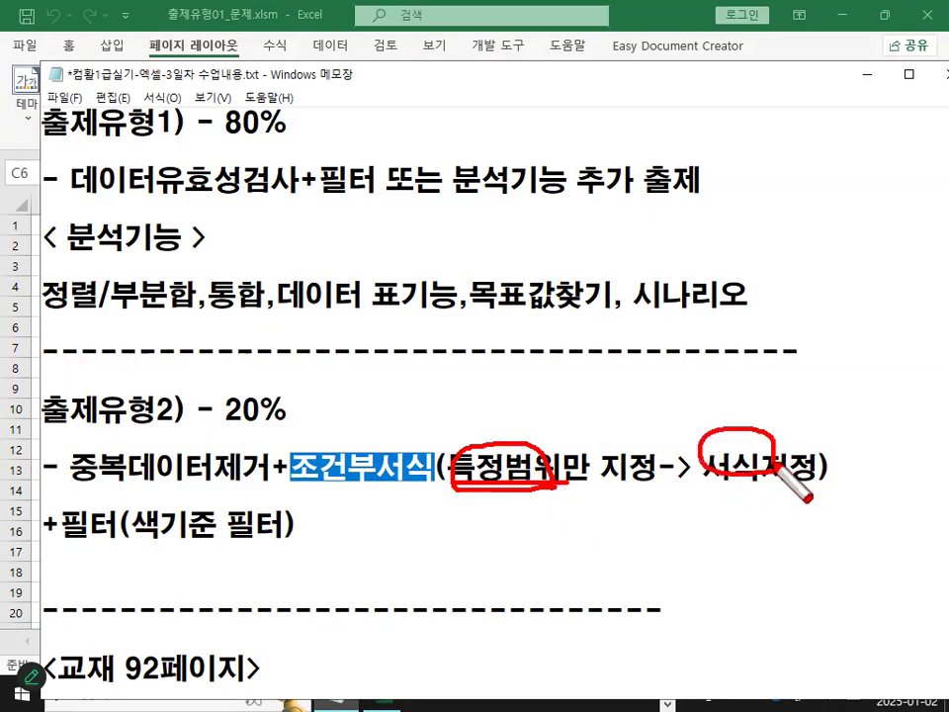
pyautogui.moveTo(731, 400)
pyautogui.mouseDown()
pyautogui.moveTo(741, 423)
pyautogui.moveTo(815, 340)
pyautogui.mouseUp()
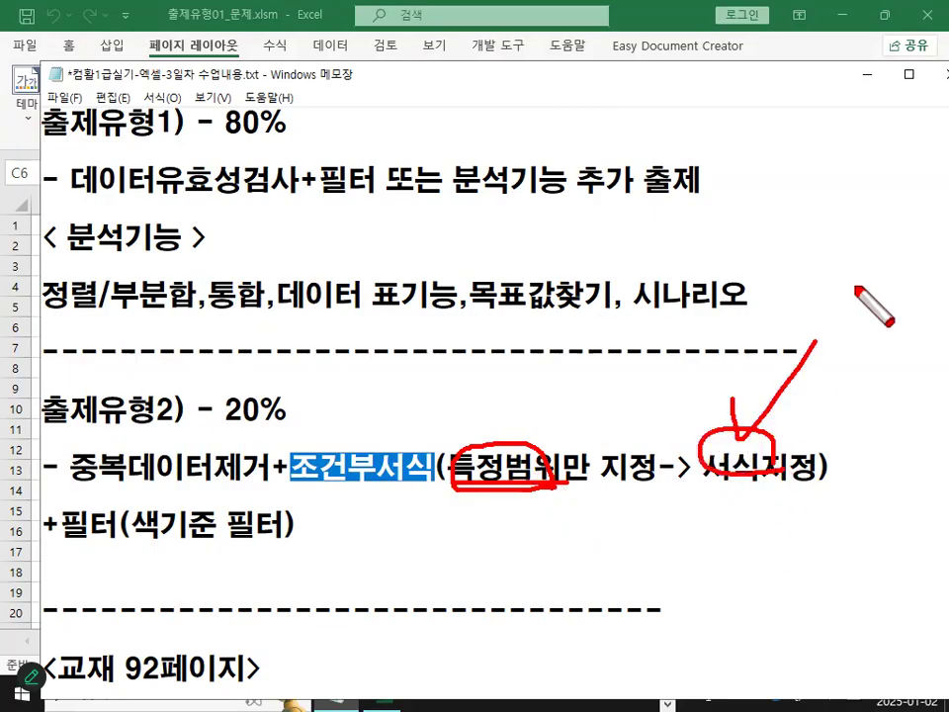
pyautogui.moveTo(49, 554); pyautogui.dragTo(131, 557)
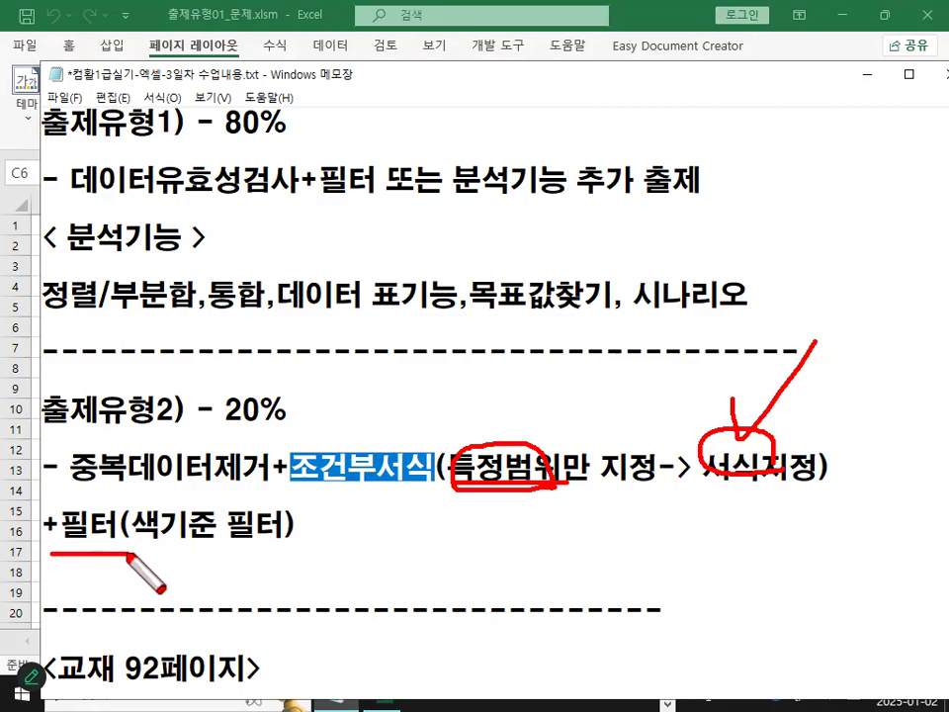
pyautogui.moveTo(198, 501)
pyautogui.mouseDown()
pyautogui.moveTo(131, 522)
pyautogui.moveTo(219, 534)
pyautogui.moveTo(223, 506)
pyautogui.moveTo(280, 507)
pyautogui.mouseUp()
pyautogui.moveTo(255, 439); pyautogui.dragTo(297, 395)
pyautogui.press('Escape')
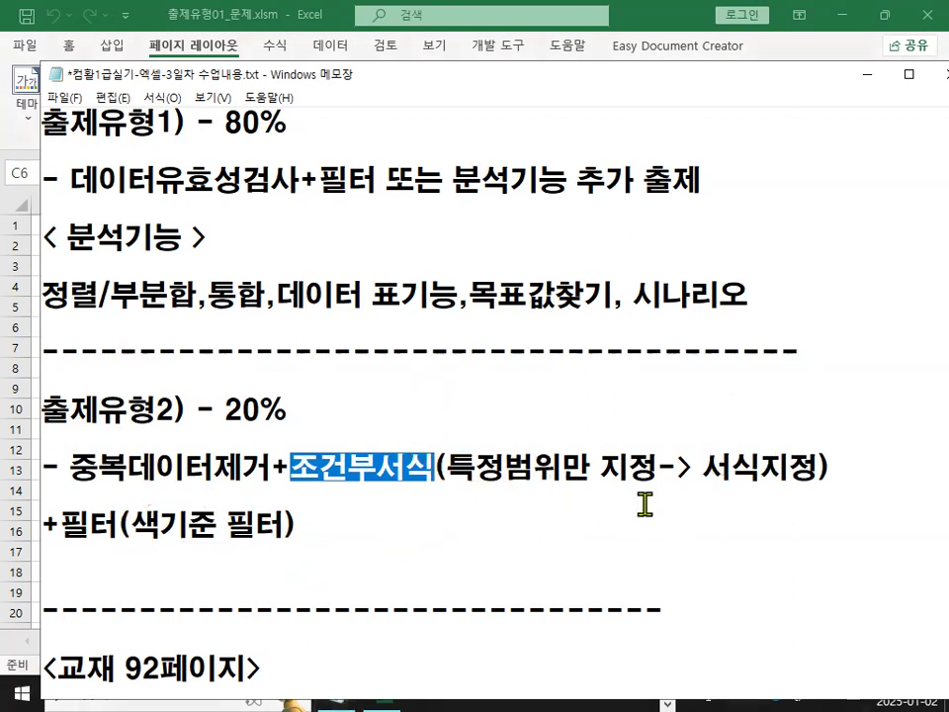
pyautogui.hotkey('ctrl', '2')
pyautogui.moveTo(402, 481)
pyautogui.mouseDown()
pyautogui.moveTo(291, 458)
pyautogui.moveTo(388, 428)
pyautogui.moveTo(408, 486)
pyautogui.mouseUp()
pyautogui.moveTo(322, 481)
pyautogui.mouseDown()
pyautogui.moveTo(288, 533)
pyautogui.moveTo(307, 548)
pyautogui.mouseUp()
pyautogui.moveTo(499, 427); pyautogui.dragTo(456, 506)
pyautogui.moveTo(469, 450); pyautogui.dragTo(502, 539)
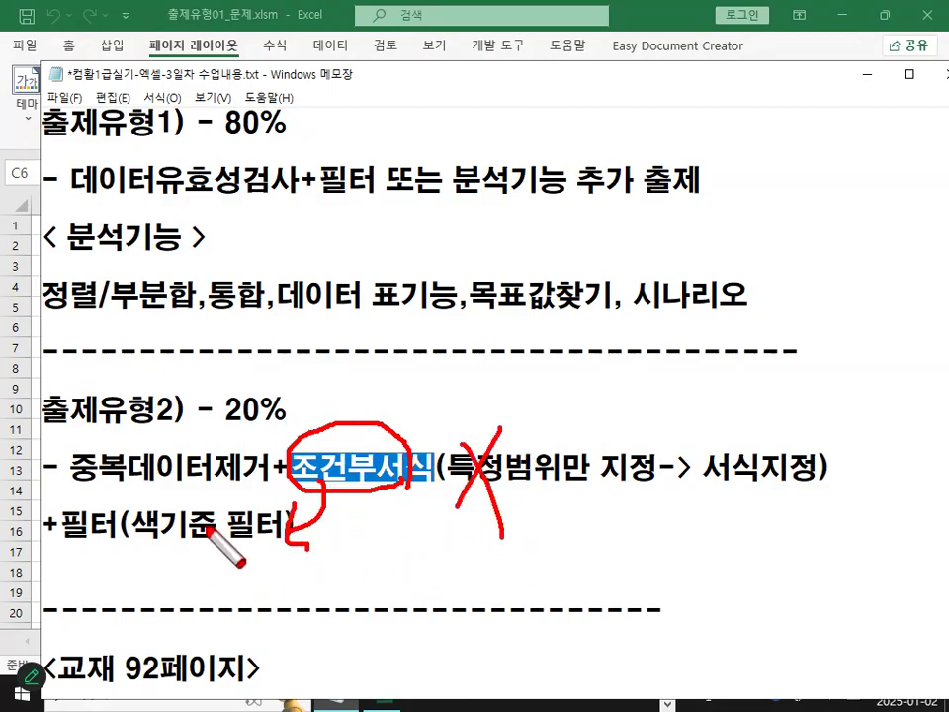
pyautogui.moveTo(209, 494); pyautogui.dragTo(175, 566)
pyautogui.moveTo(178, 499); pyautogui.dragTo(212, 540)
pyautogui.moveTo(376, 498); pyautogui.dragTo(295, 545)
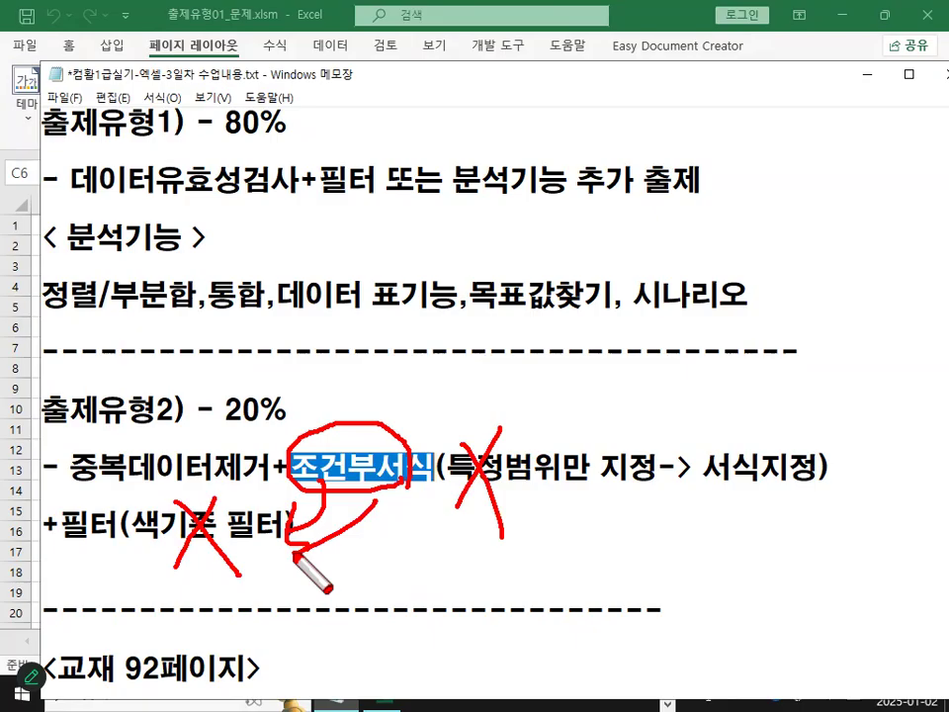
pyautogui.press('Escape')
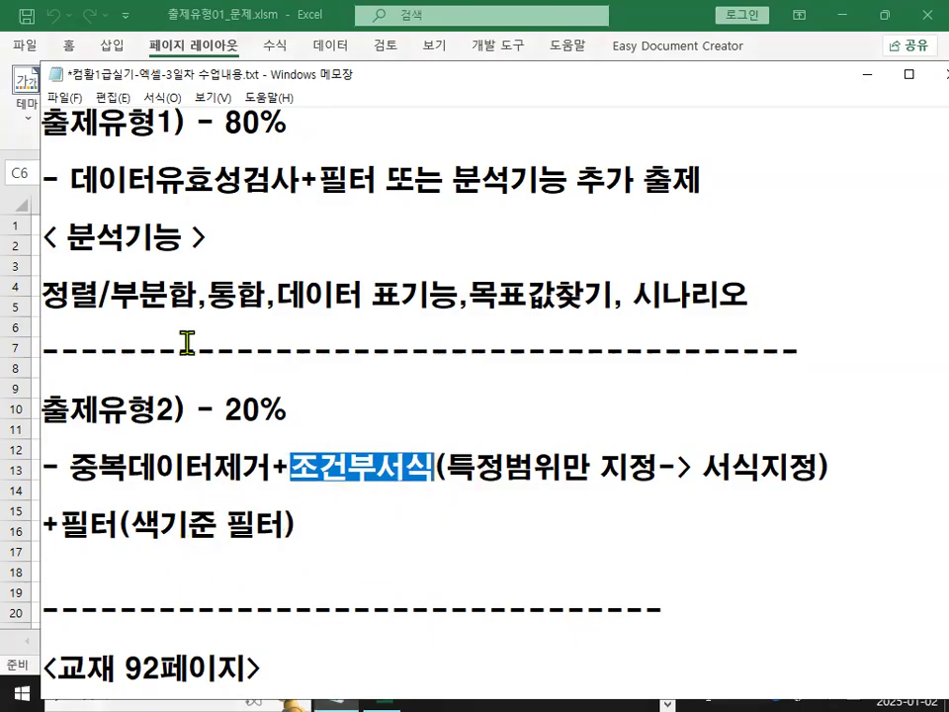
# Review the 피벗테이블 보고서 notes under 교재 92페이지 and its summary/analysis description.
pyautogui.click(296, 411)
pyautogui.moveTo(44, 408); pyautogui.dragTo(288, 433)
pyautogui.scroll(1, 337, 567)
pyautogui.scroll(-3, 337, 567)
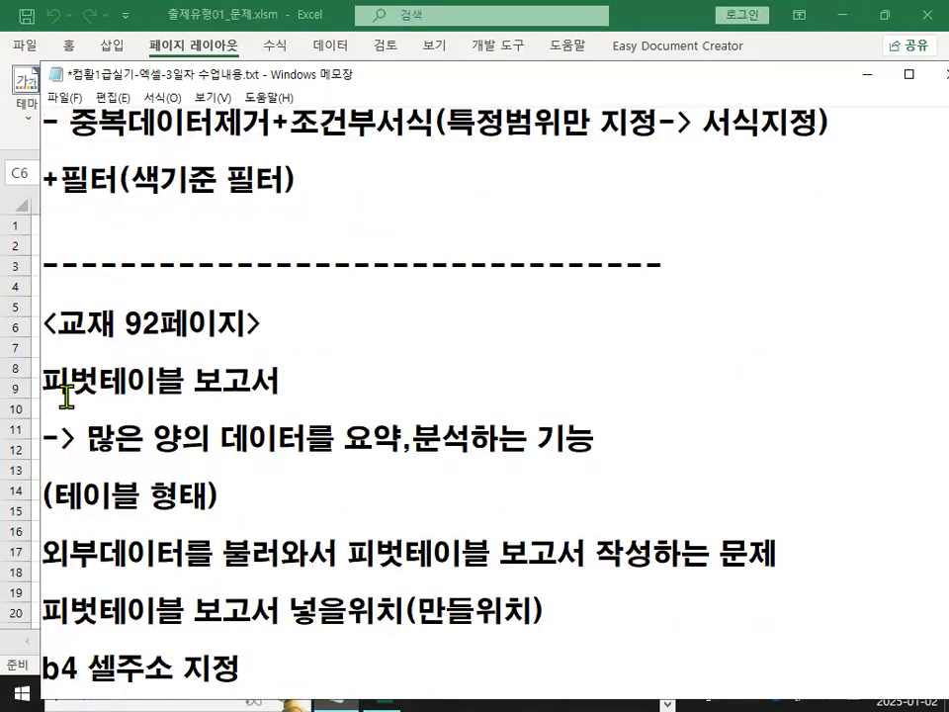
pyautogui.moveTo(43, 381); pyautogui.dragTo(285, 384)
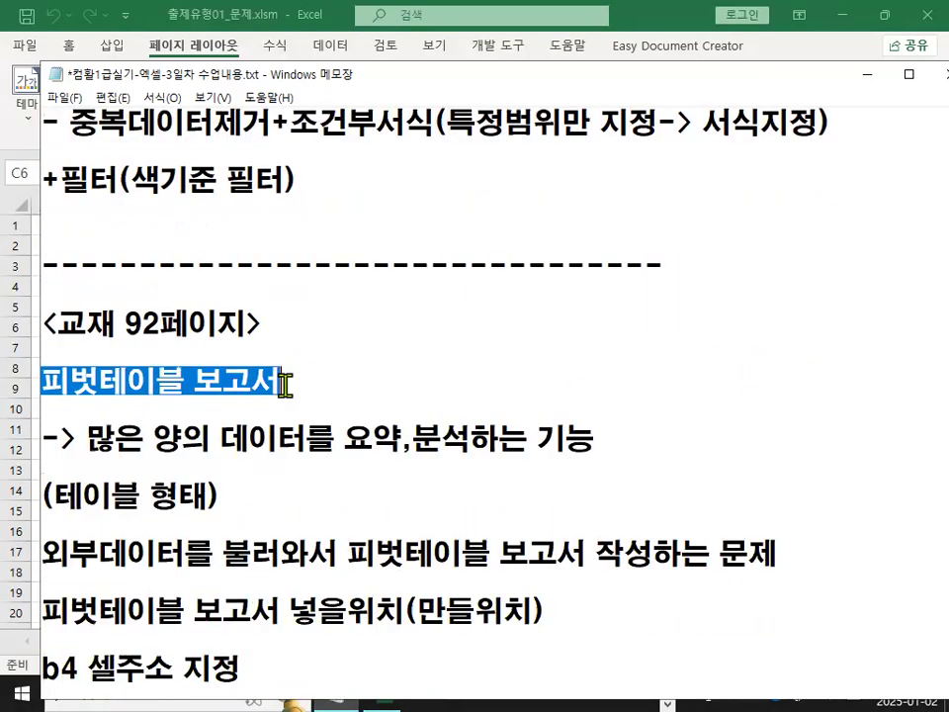
pyautogui.click(285, 384)
pyautogui.scroll(-1, 284, 469)
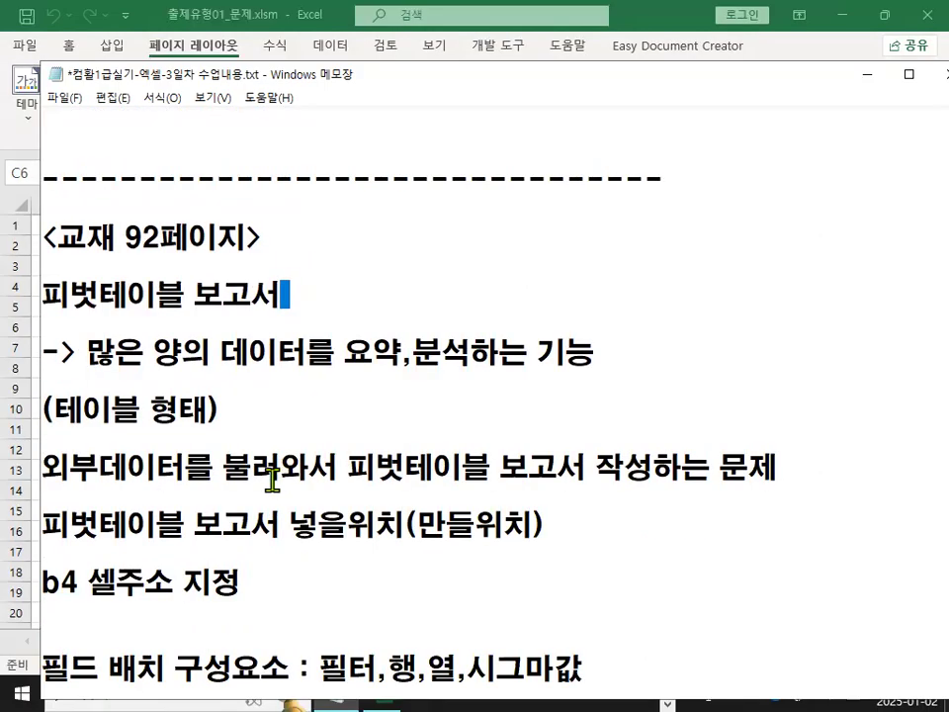
pyautogui.moveTo(59, 294); pyautogui.dragTo(262, 293)
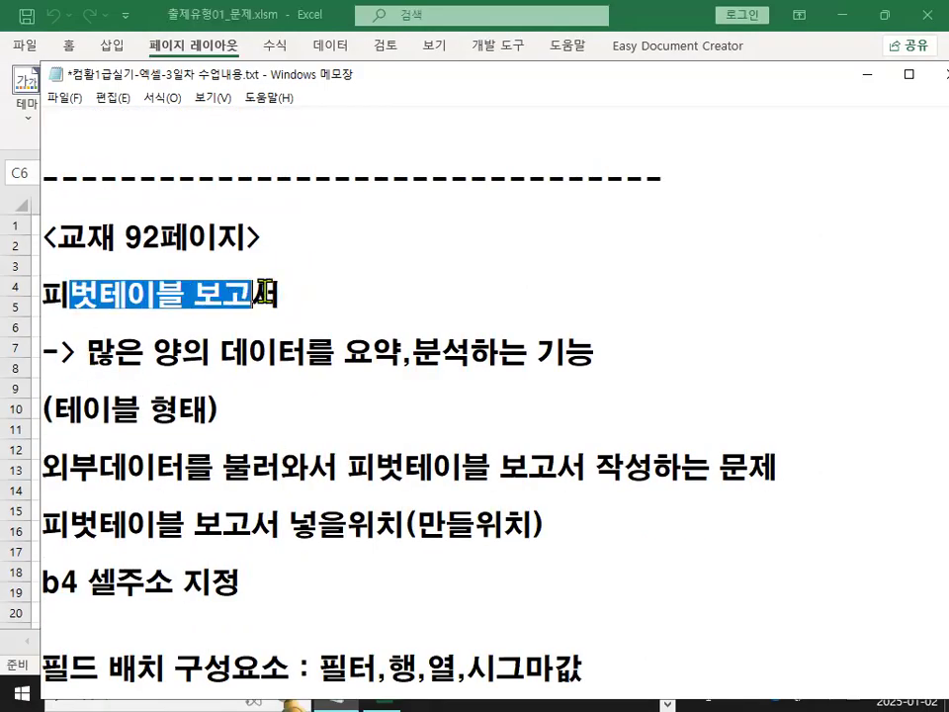
pyautogui.moveTo(87, 351); pyautogui.dragTo(469, 354)
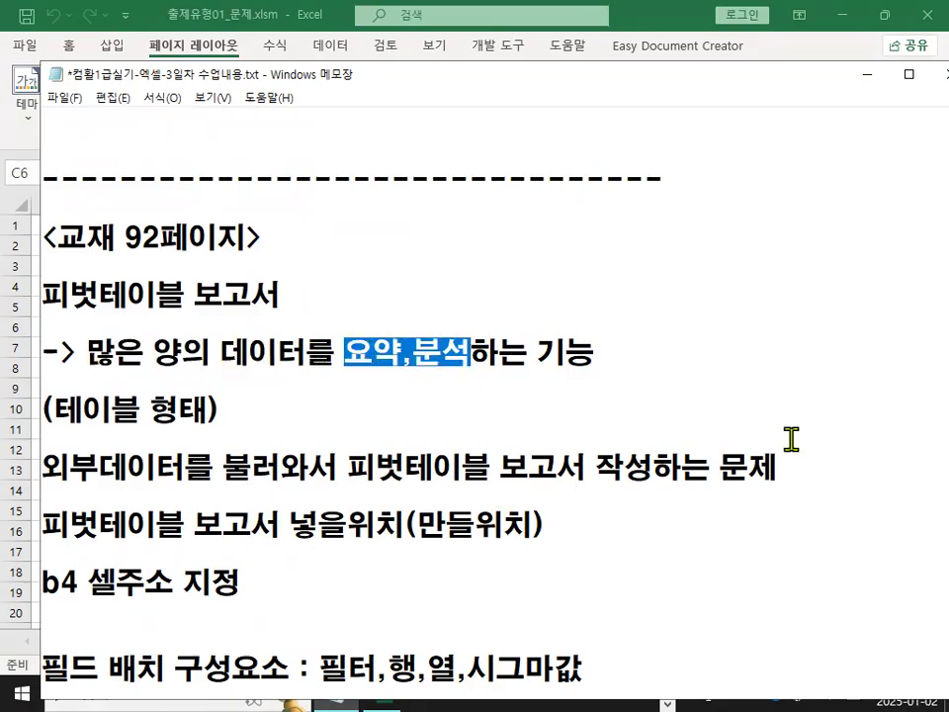
# Insert a blank line after the description and append "(필터 + 계산기능)" to the 피벗테이블 보고서 heading.
pyautogui.click(678, 354)
pyautogui.press('Return')
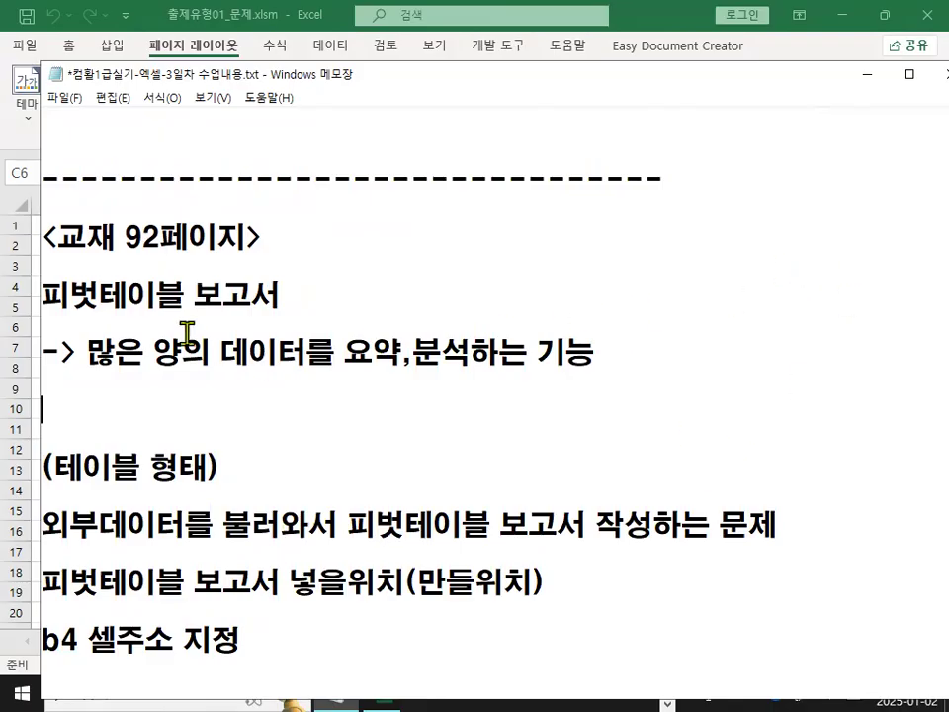
pyautogui.moveTo(43, 294); pyautogui.dragTo(293, 296)
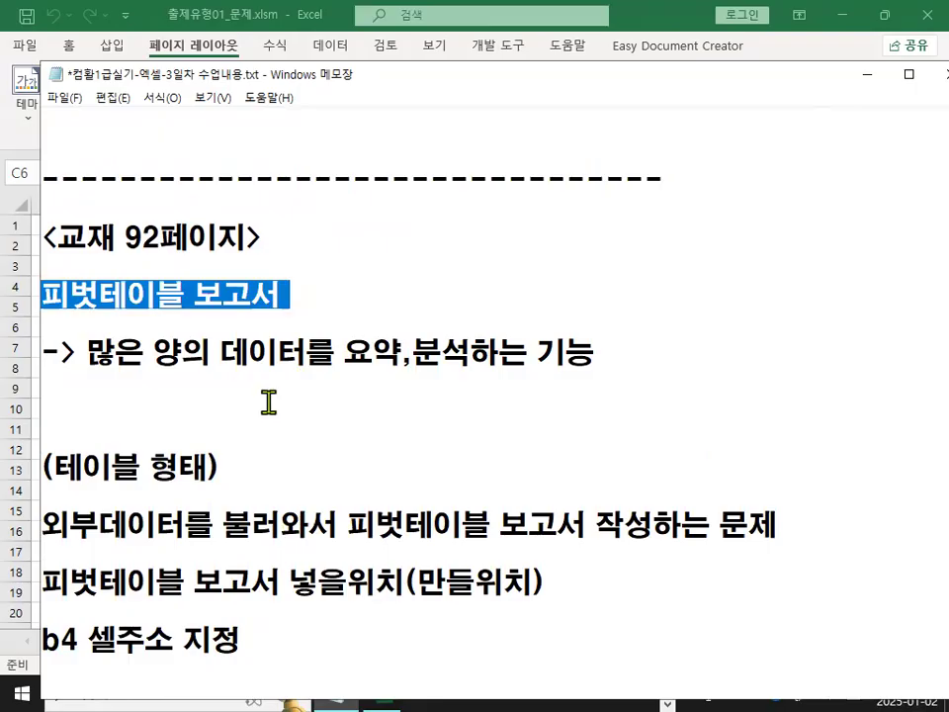
pyautogui.moveTo(344, 354); pyautogui.dragTo(470, 353)
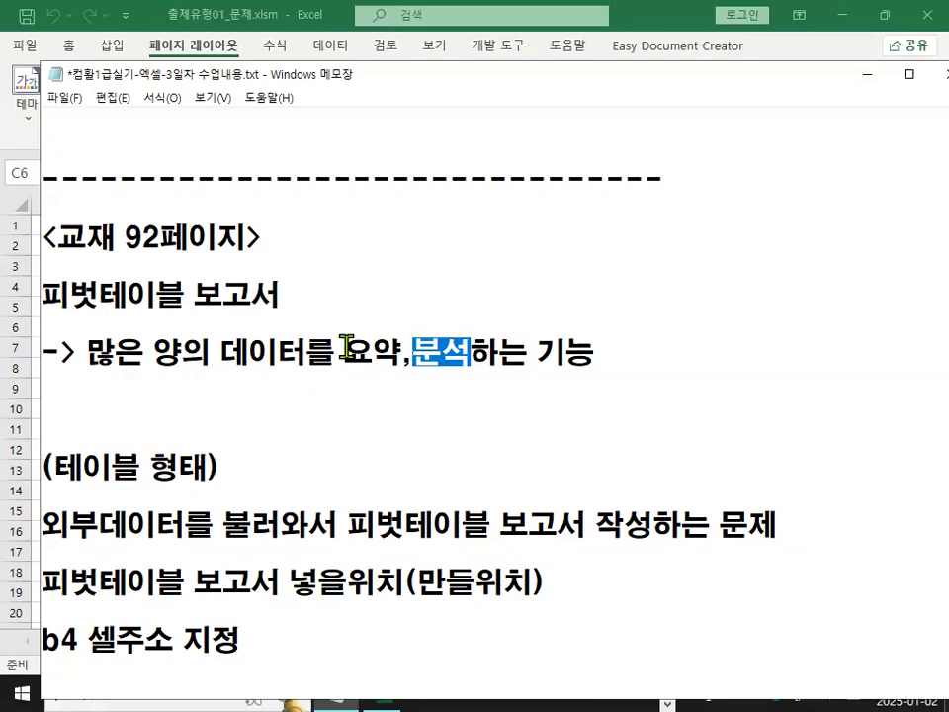
pyautogui.click(328, 376)
pyautogui.press('Up')
pyautogui.write('(')
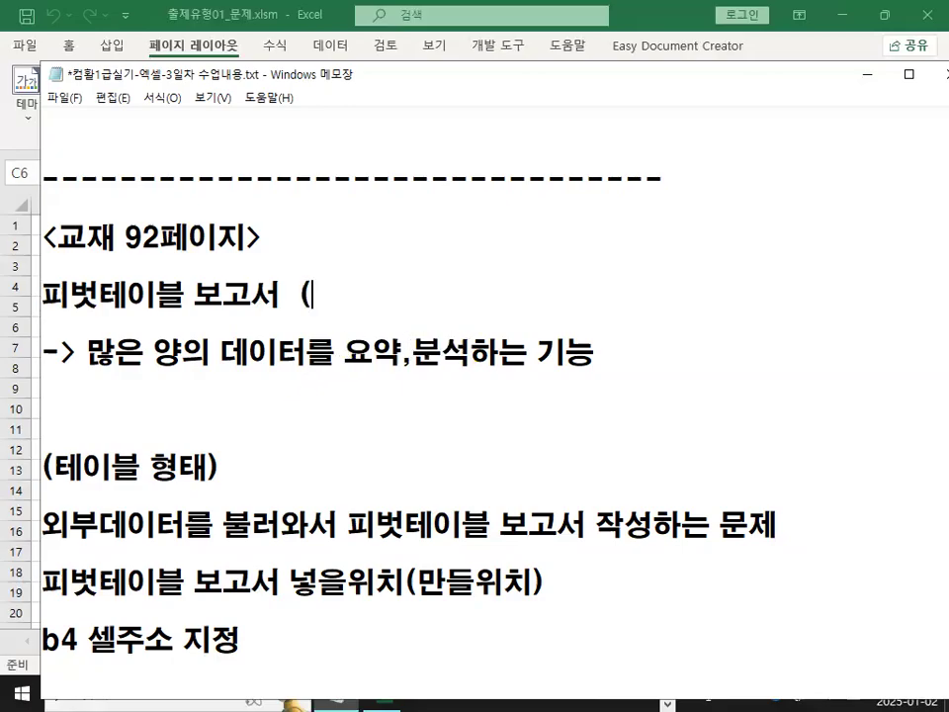
pyautogui.write('필터')
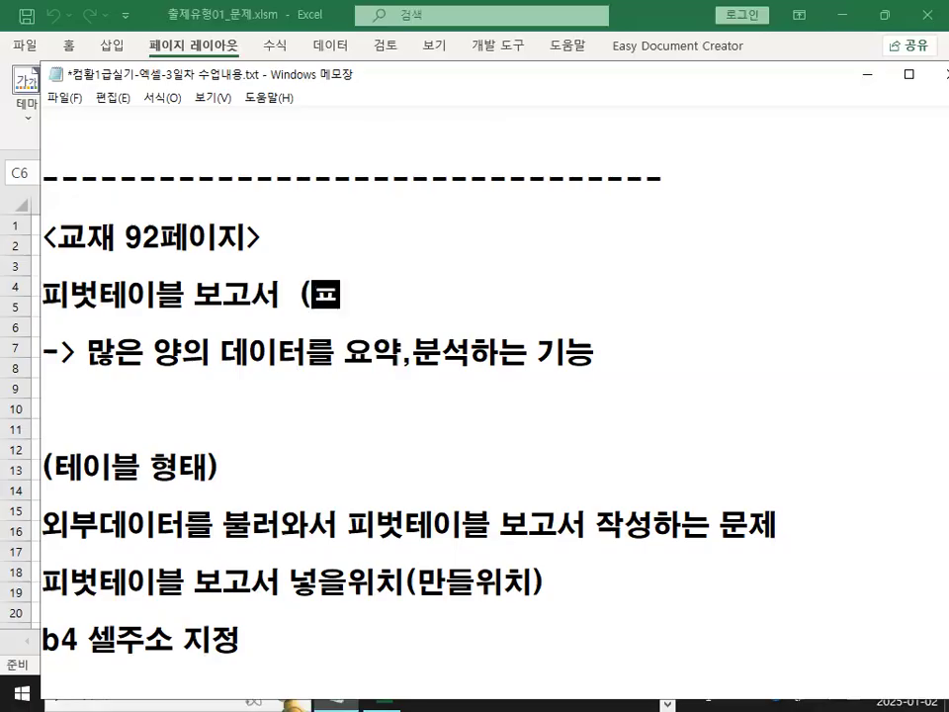
pyautogui.write(' + ')
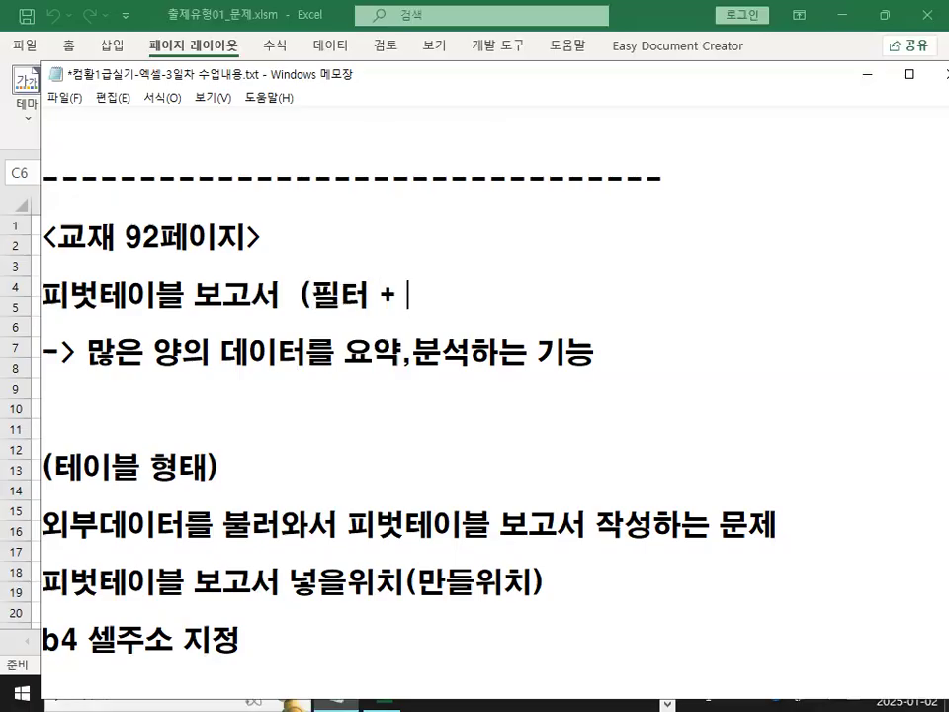
pyautogui.write('ㄱ계산기ㅡㅇ')
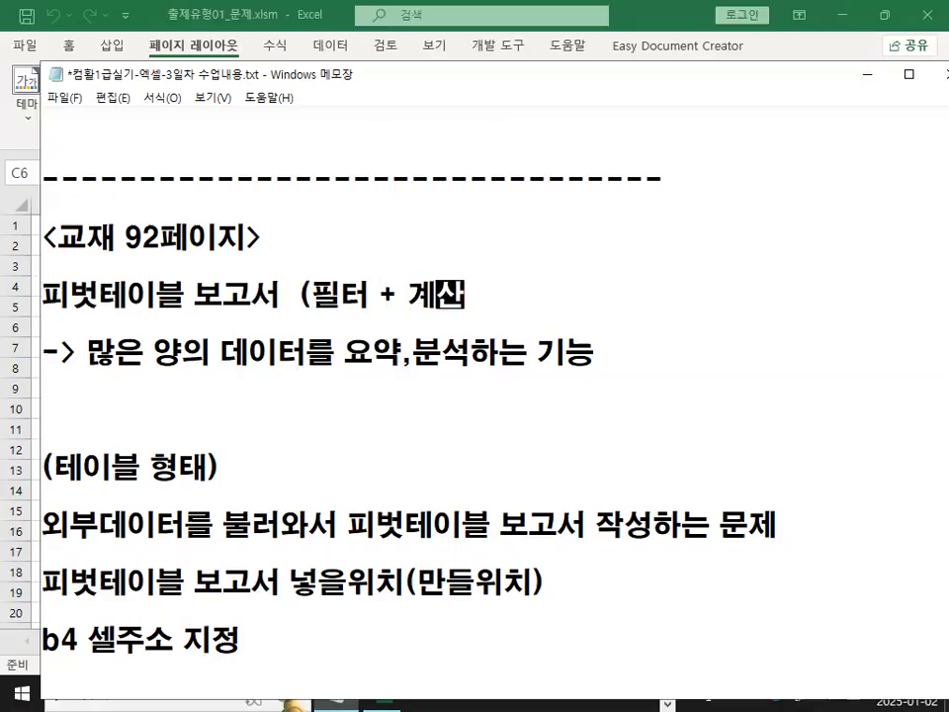
pyautogui.press('BackSpace')
pyautogui.press('BackSpace')
pyautogui.write('능)')
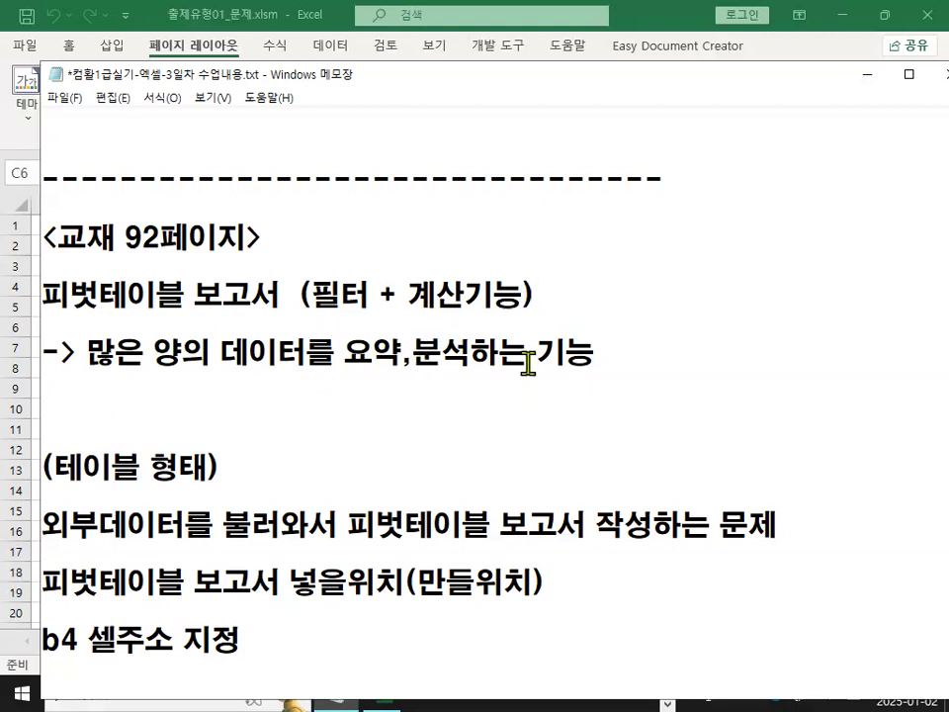
# Move the blank line from below the description to just above the 외부데이터 task line.
pyautogui.moveTo(47, 299); pyautogui.dragTo(515, 294)
pyautogui.moveTo(52, 467); pyautogui.dragTo(197, 479)
pyautogui.click(185, 396)
pyautogui.press('Delete')
pyautogui.press('Delete')
pyautogui.press('Down')
pyautogui.press('Return')
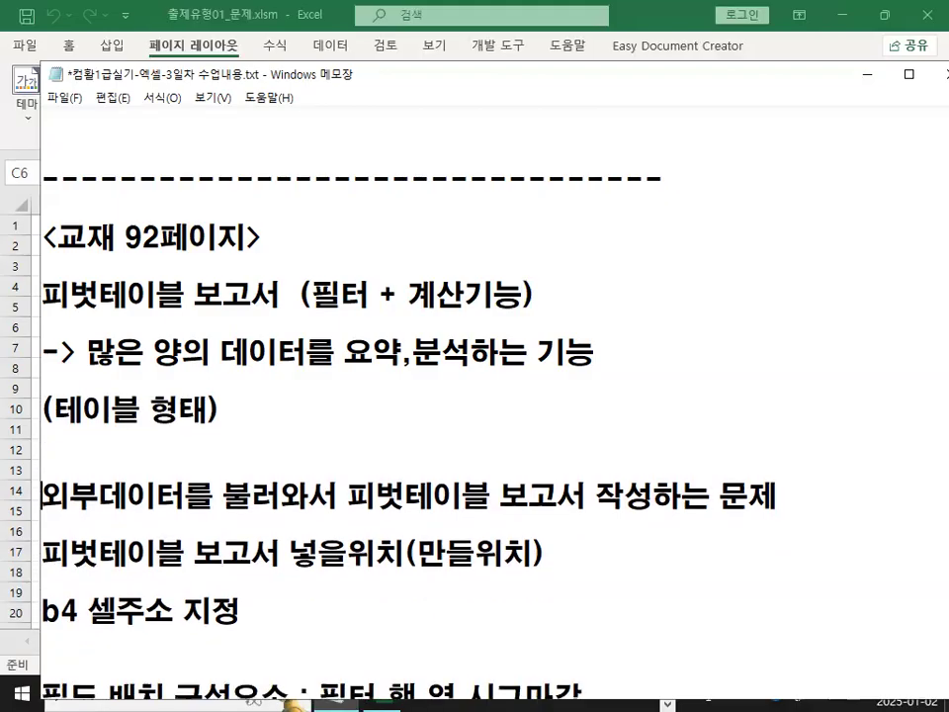
# Examine the pivot table task lines about importing external data and the report placement location.
pyautogui.press('F8')
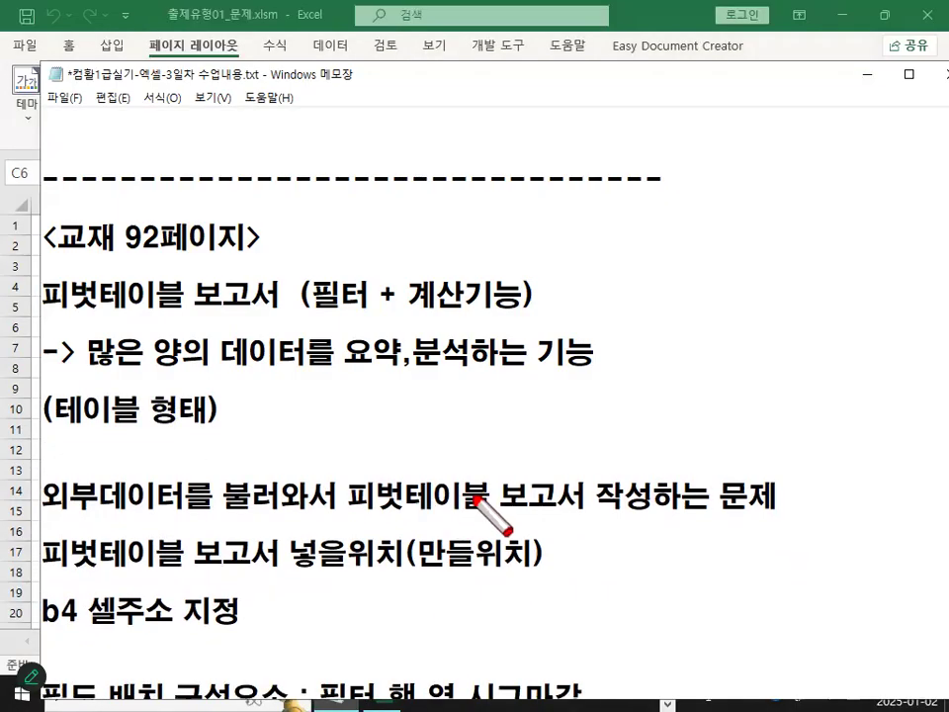
pyautogui.moveTo(353, 514); pyautogui.dragTo(714, 514)
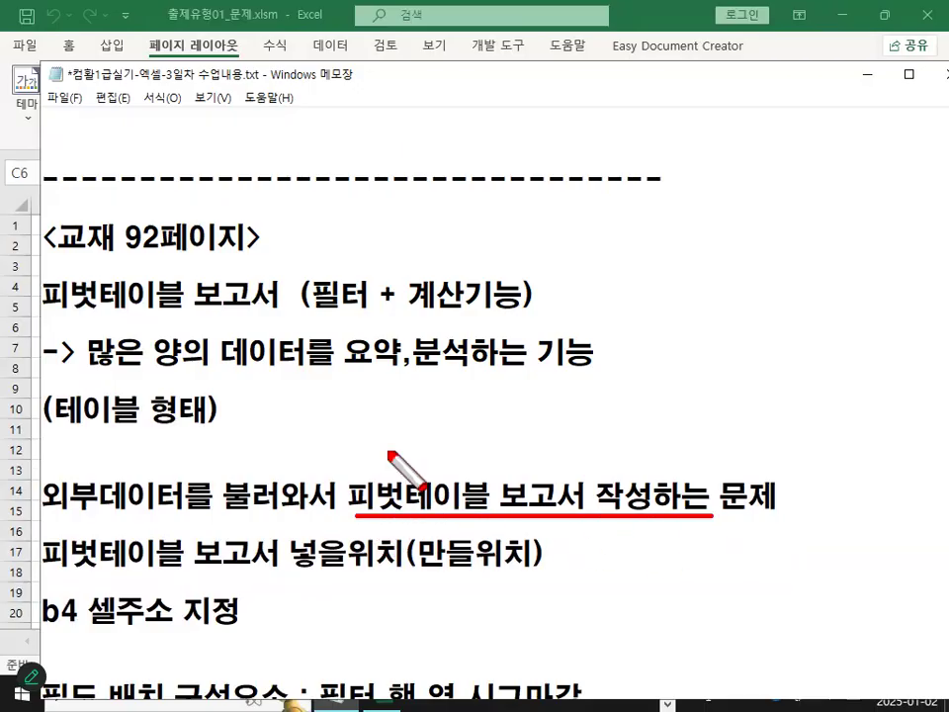
pyautogui.press('F8')
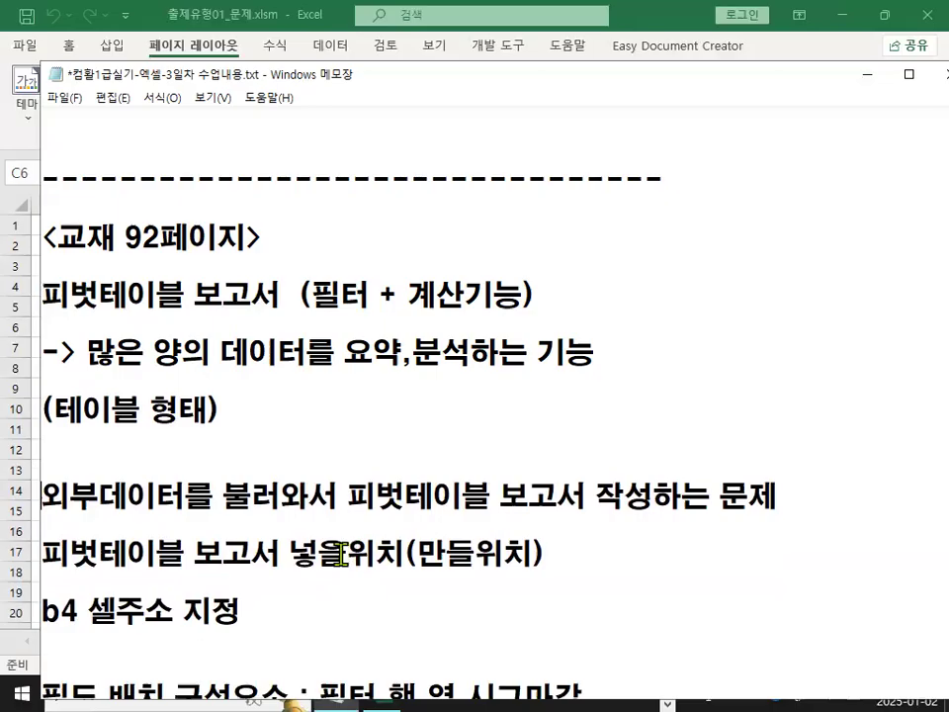
pyautogui.scroll(-1, 394, 514)
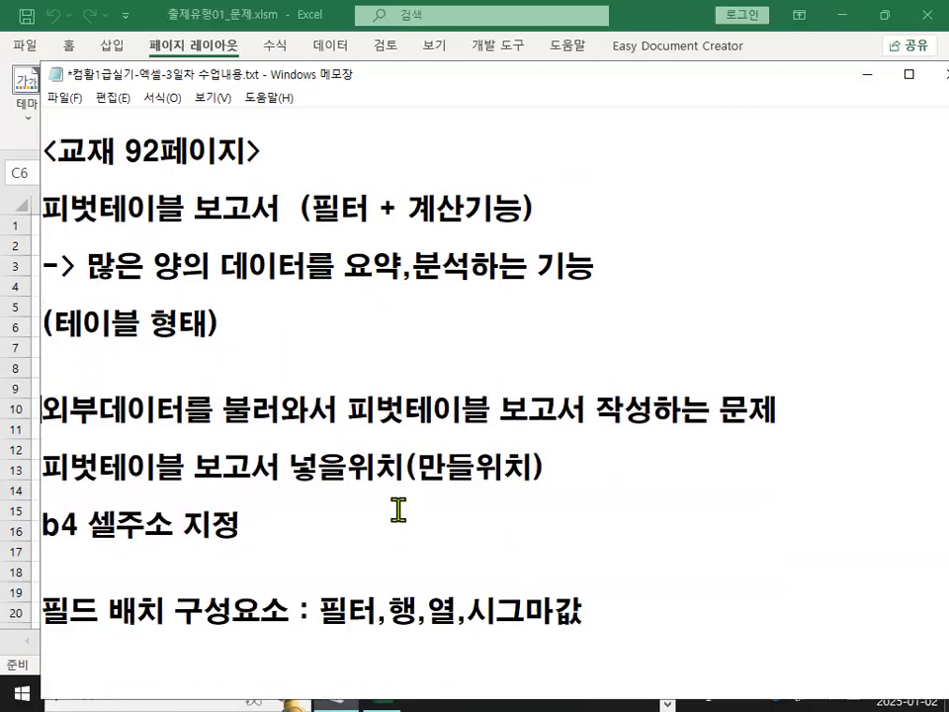
pyautogui.moveTo(199, 471); pyautogui.dragTo(536, 475)
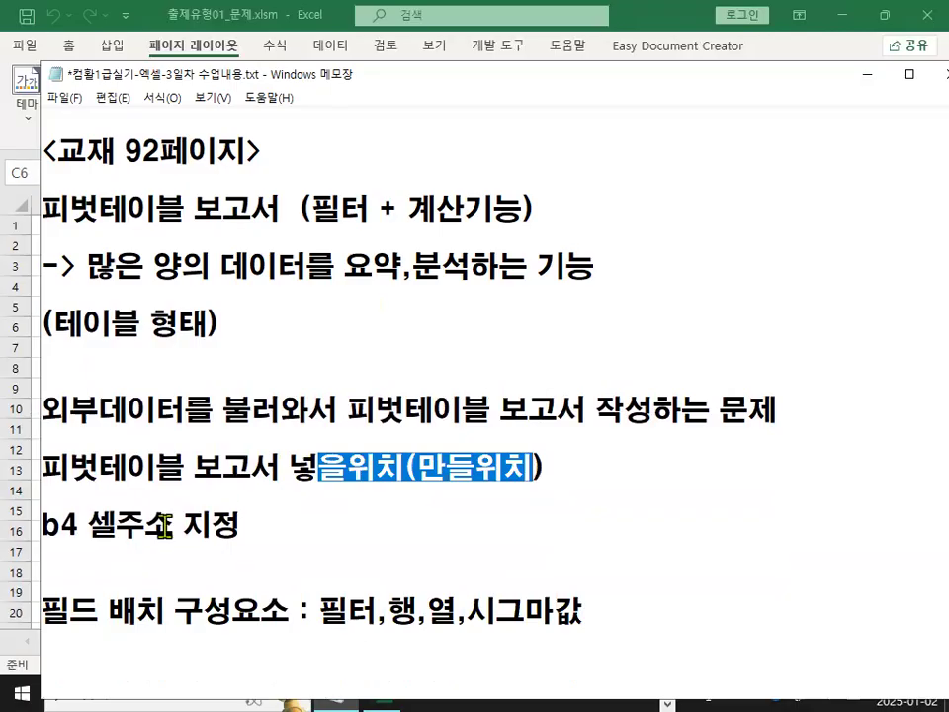
pyautogui.moveTo(43, 525); pyautogui.dragTo(354, 533)
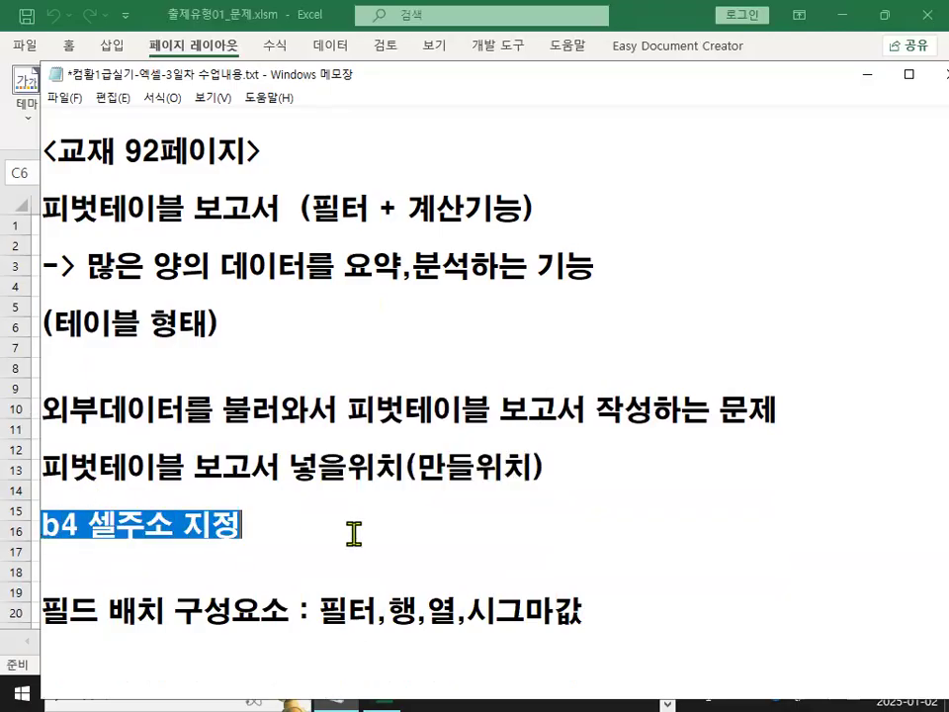
# Delete the "b4 셀주소 지정" line and number the two task lines "1)" and "2)".
pyautogui.press('Delete')
pyautogui.write('1)')
pyautogui.press('Down')
pyautogui.press('Up')
pyautogui.press('Up')
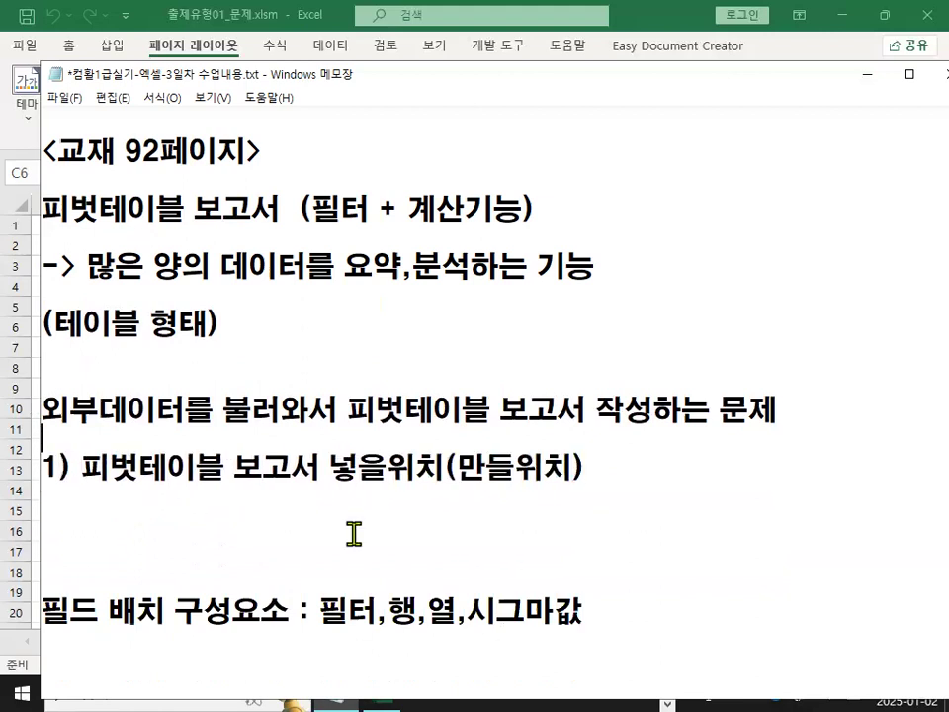
pyautogui.write('1)')
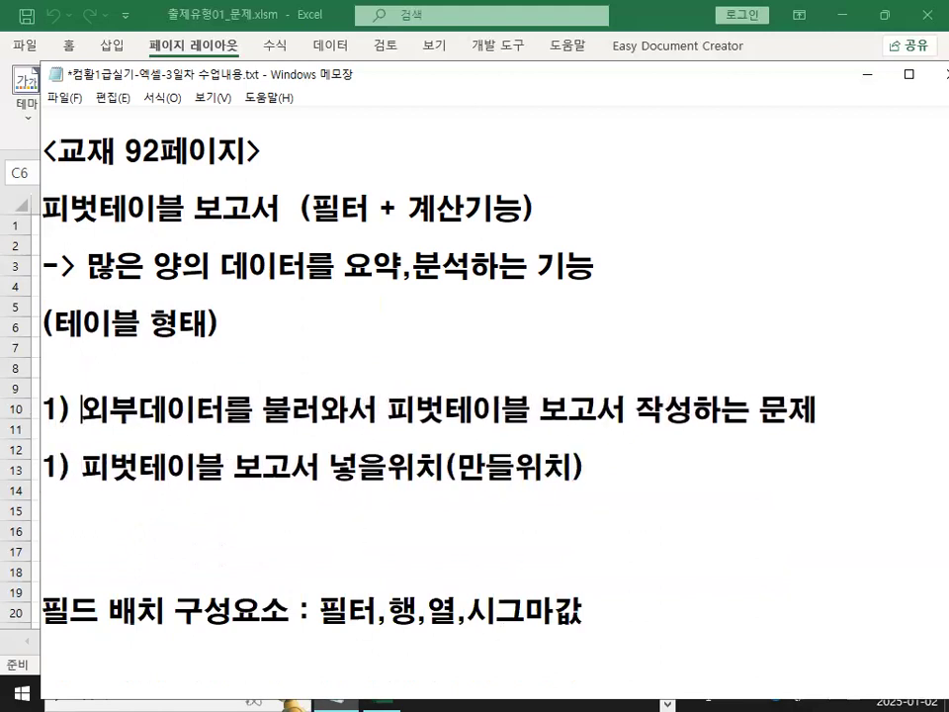
pyautogui.press('Down')
pyautogui.press('Home')
pyautogui.write('2)')
pyautogui.press('Delete')
# Remove the blank lines before the 필드 배치 구성요소 line and number it "3)".
pyautogui.press('Delete')
pyautogui.press('Delete')
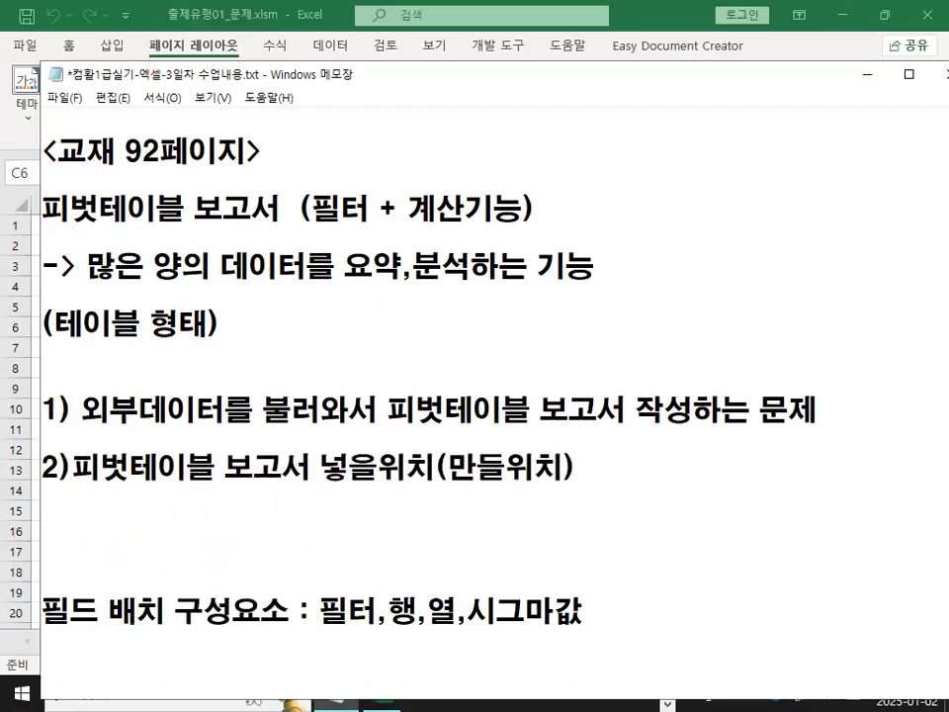
pyautogui.click(354, 528)
pyautogui.press('Delete')
pyautogui.press('Delete')
pyautogui.press('Delete')
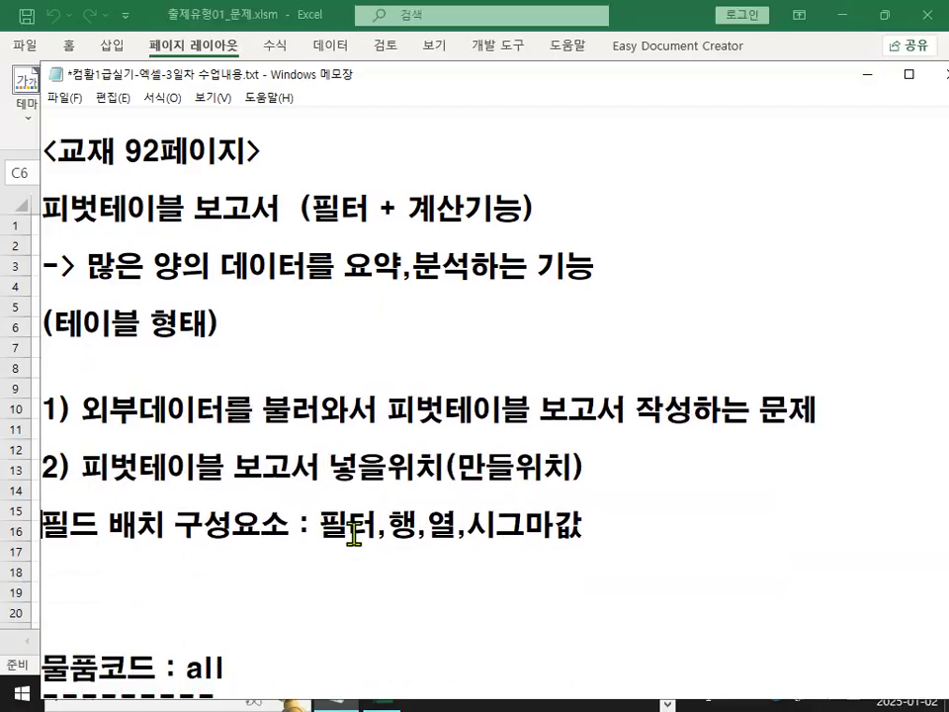
pyautogui.write('3)')
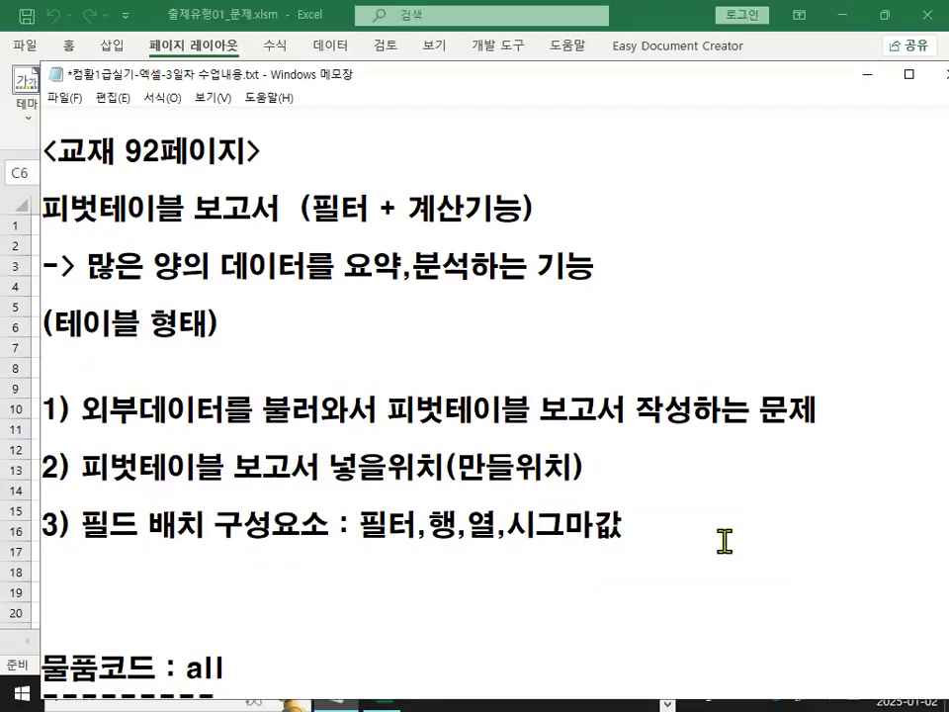
# Examine the field layout components 필터, 행, 열 and 시그마값 in the numbered list.
pyautogui.moveTo(406, 531); pyautogui.dragTo(629, 530)
pyautogui.click(626, 530)
pyautogui.moveTo(362, 542); pyautogui.dragTo(395, 542)
pyautogui.moveTo(412, 544); pyautogui.dragTo(607, 546)
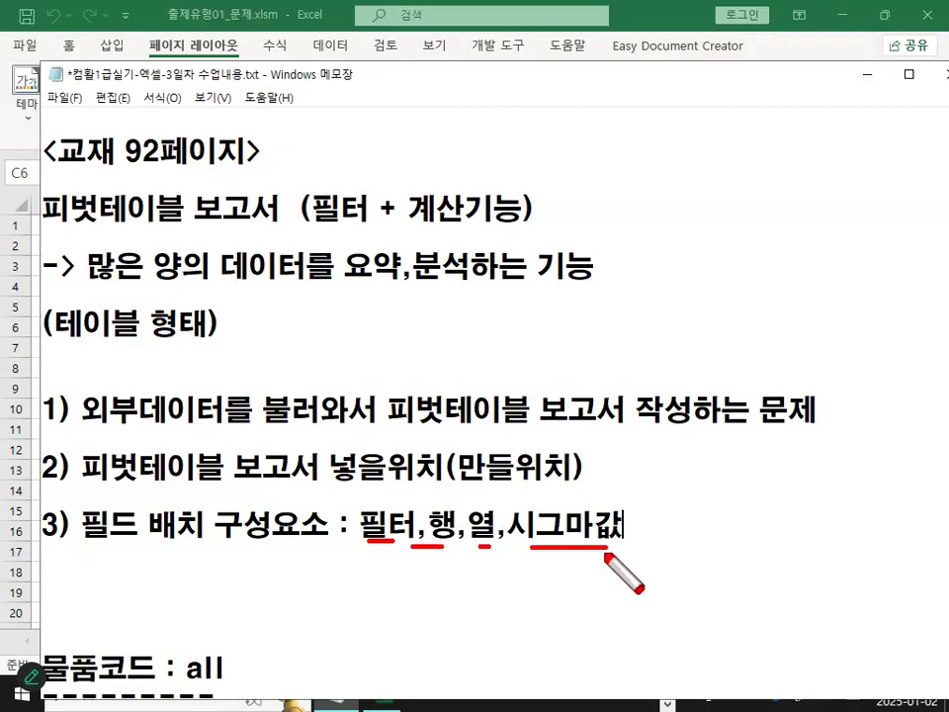
pyautogui.moveTo(558, 567)
pyautogui.mouseDown()
pyautogui.moveTo(539, 589)
pyautogui.moveTo(581, 611)
pyautogui.mouseUp()
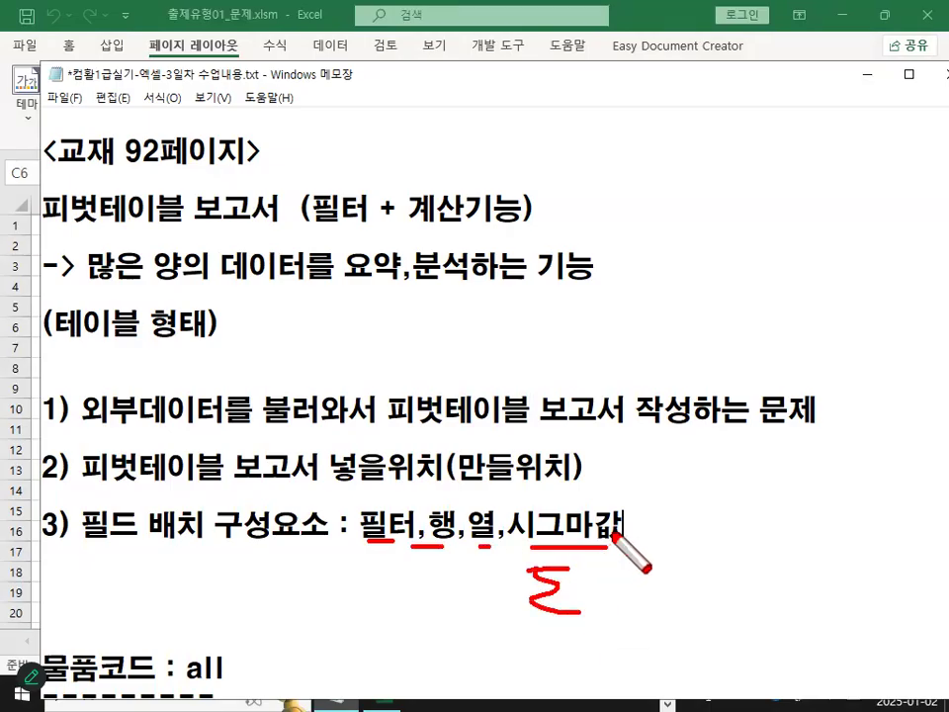
pyautogui.moveTo(555, 501); pyautogui.dragTo(575, 574)
pyautogui.press('Escape')
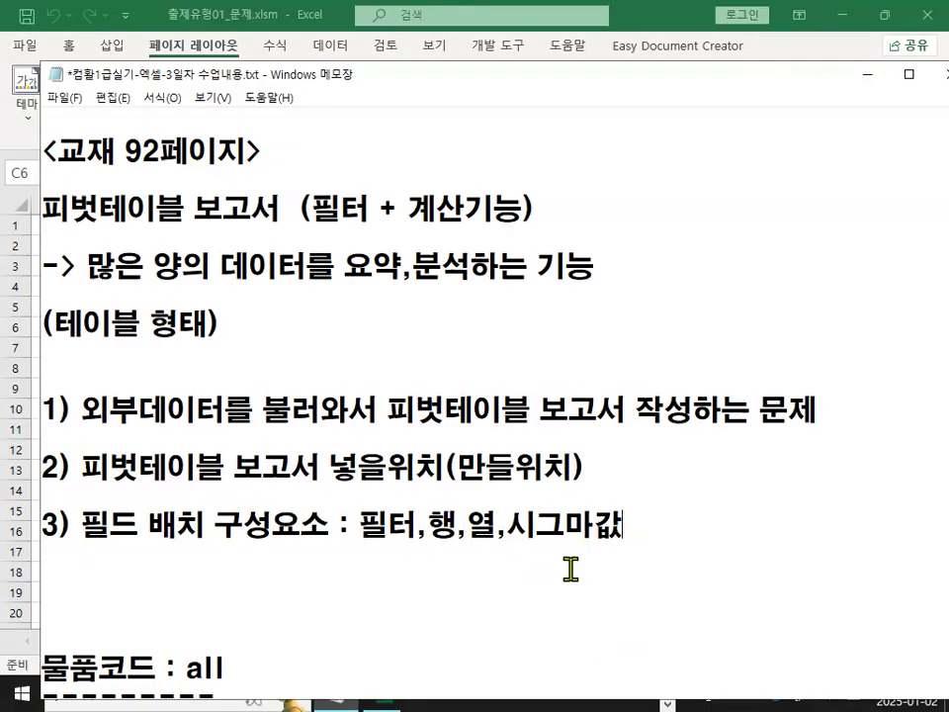
# Switch to the pivot table components PDF and examine the task line about finding the report's placement cell address.
pyautogui.click(403, 496)
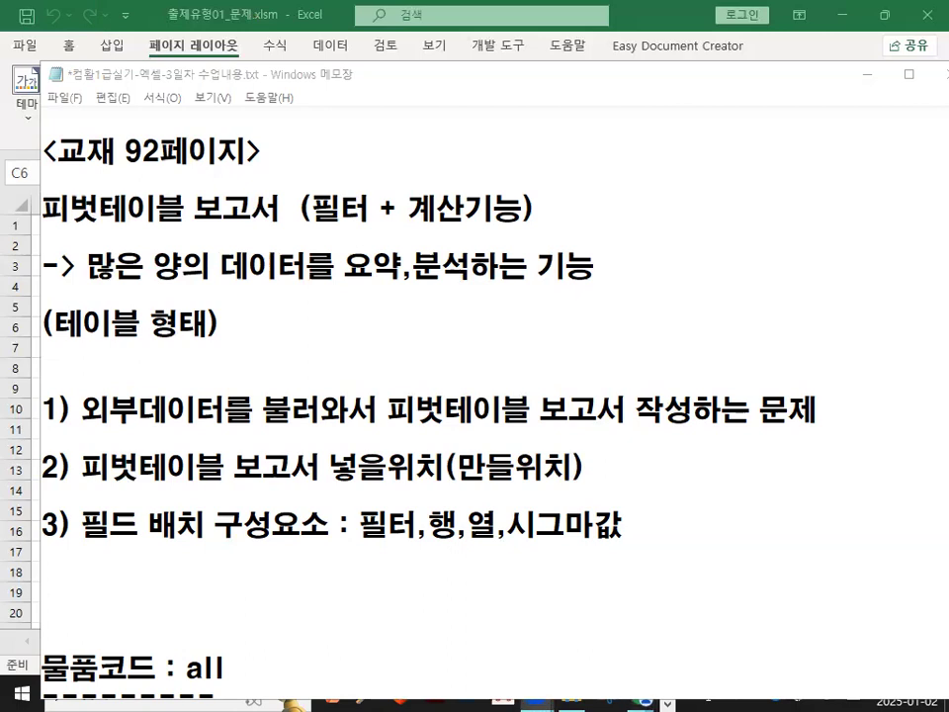
pyautogui.hotkey('alt', 'Tab')
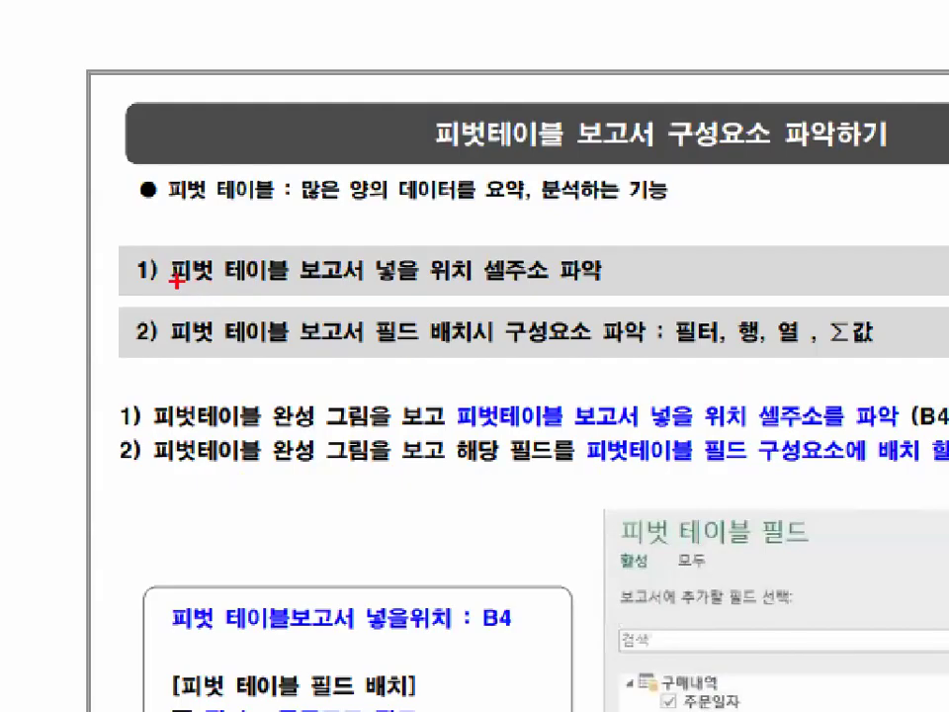
pyautogui.moveTo(176, 281); pyautogui.dragTo(361, 281)
pyautogui.moveTo(450, 279)
pyautogui.mouseDown()
pyautogui.moveTo(385, 241)
pyautogui.moveTo(397, 264)
pyautogui.mouseUp()
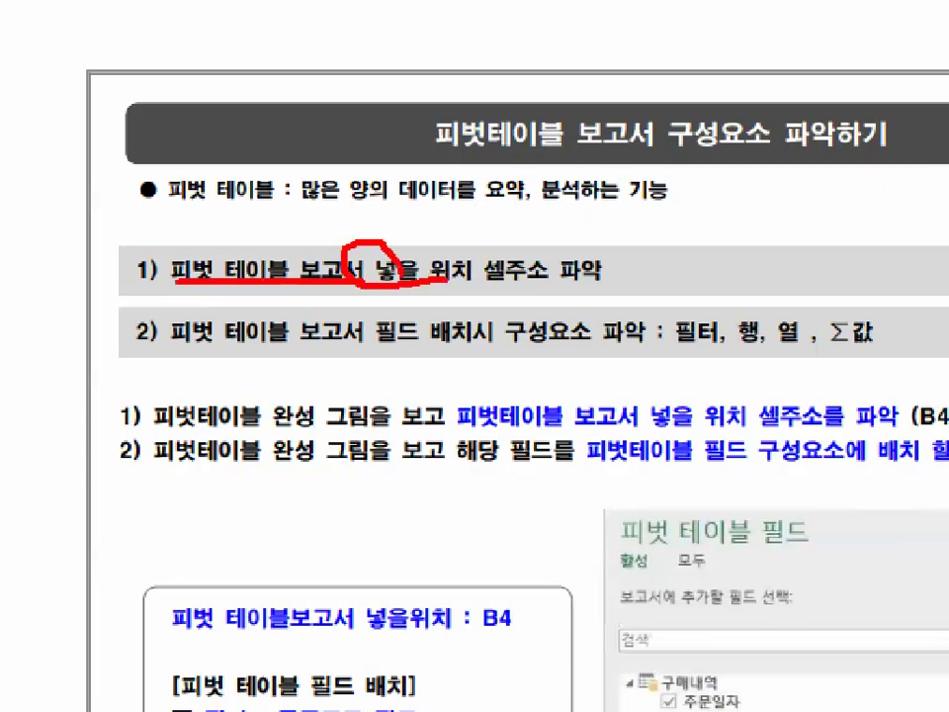
pyautogui.moveTo(506, 278)
pyautogui.mouseDown()
pyautogui.moveTo(489, 279)
pyautogui.moveTo(541, 260)
pyautogui.mouseUp()
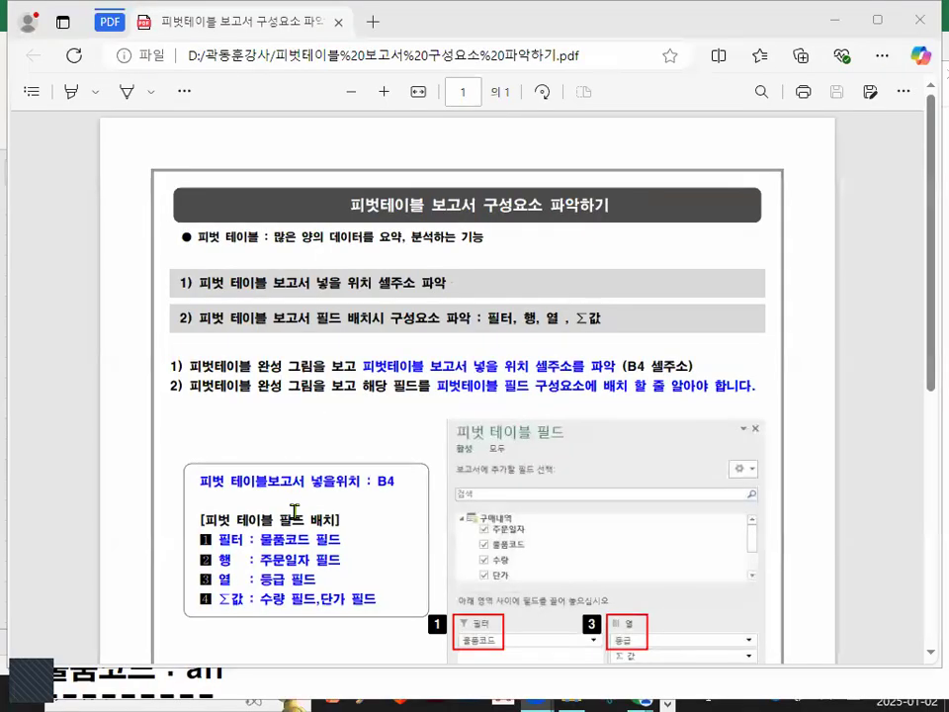
pyautogui.scroll(-5, 293, 508)
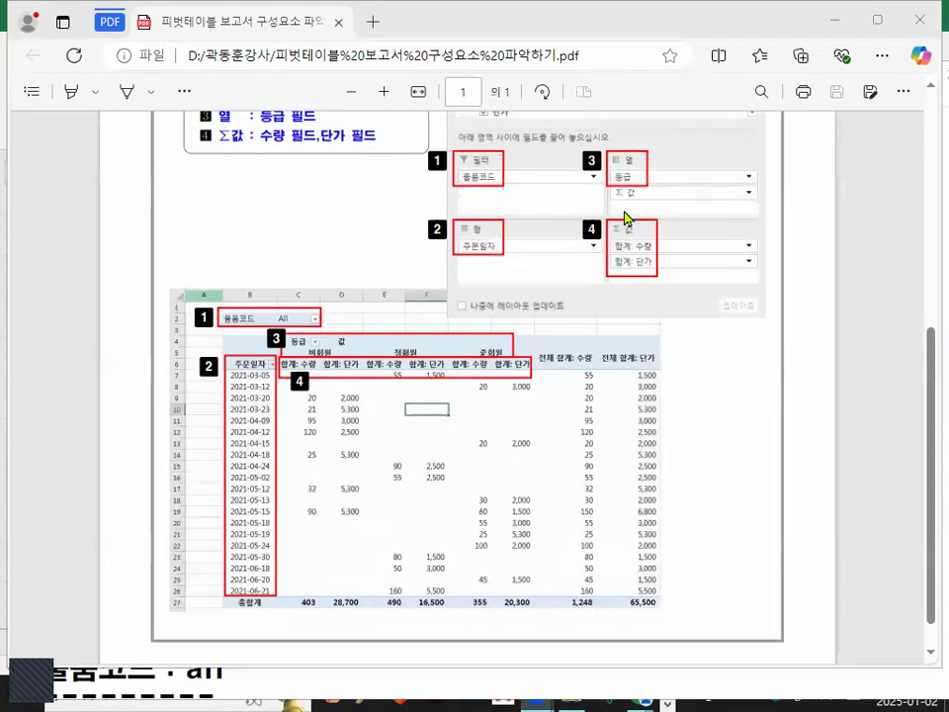
pyautogui.scroll(5, 533, 397)
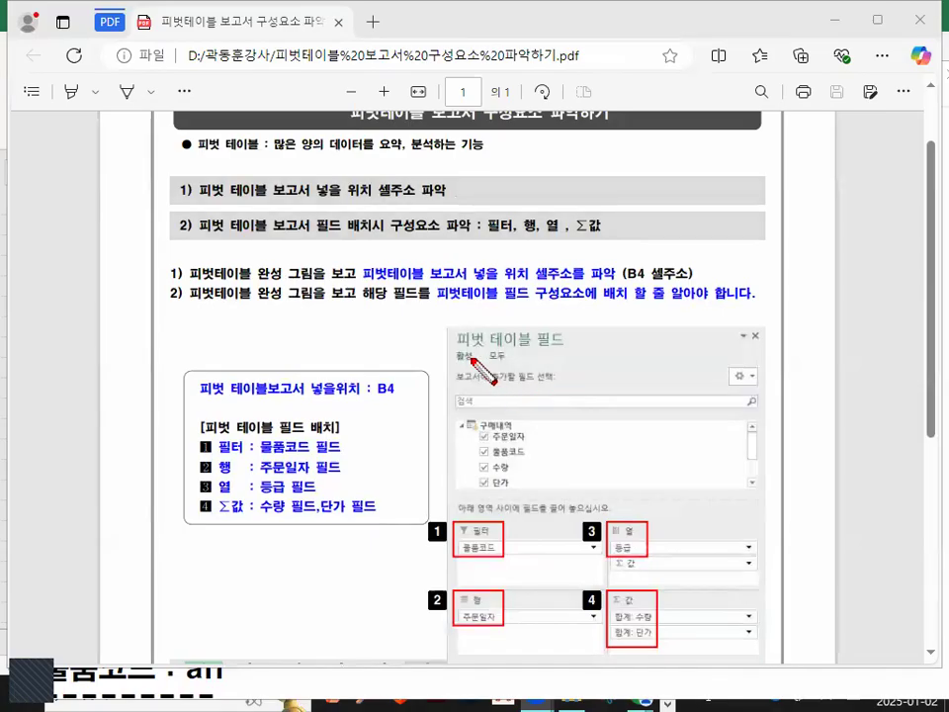
pyautogui.moveTo(465, 363); pyautogui.dragTo(597, 363)
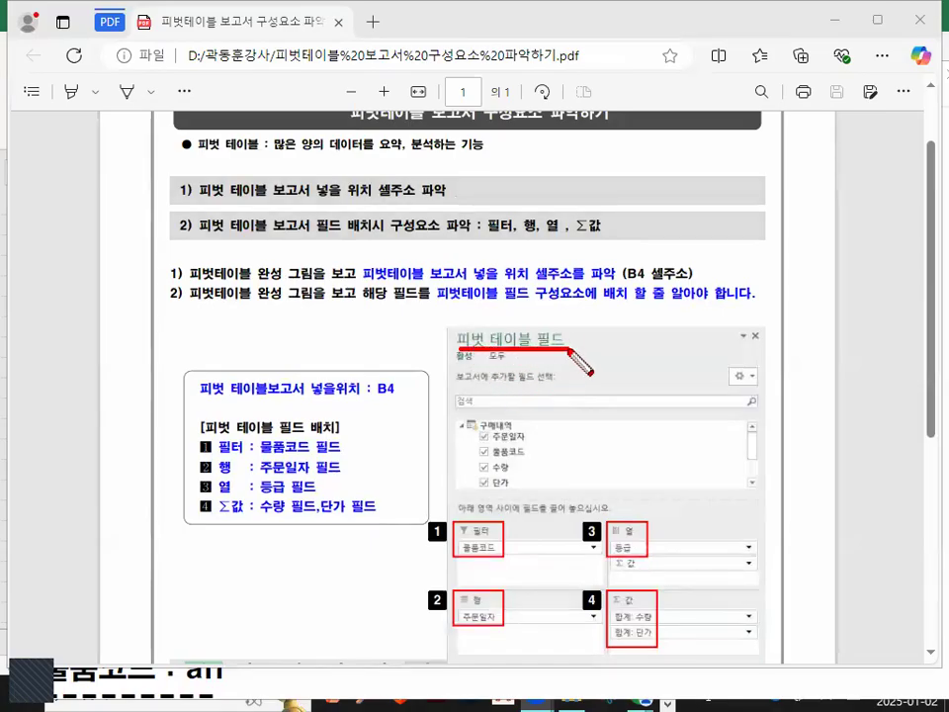
pyautogui.press('Escape')
# Examine the completed pivot table image and its field headers 물품코드, 등급 and 주문일자.
pyautogui.scroll(-5, 512, 441)
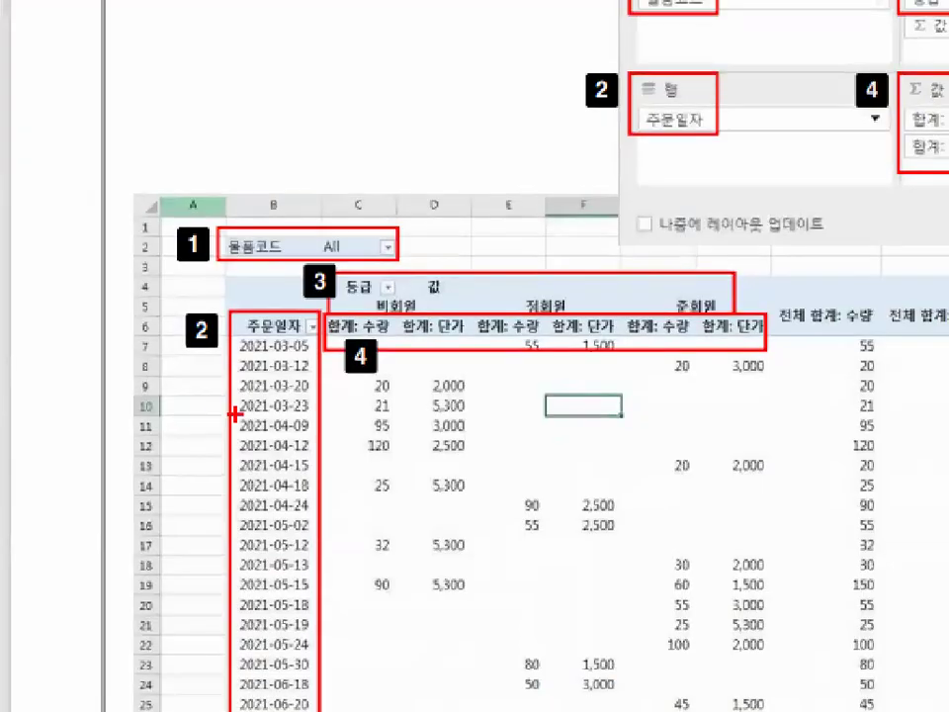
pyautogui.moveTo(454, 465); pyautogui.dragTo(597, 341)
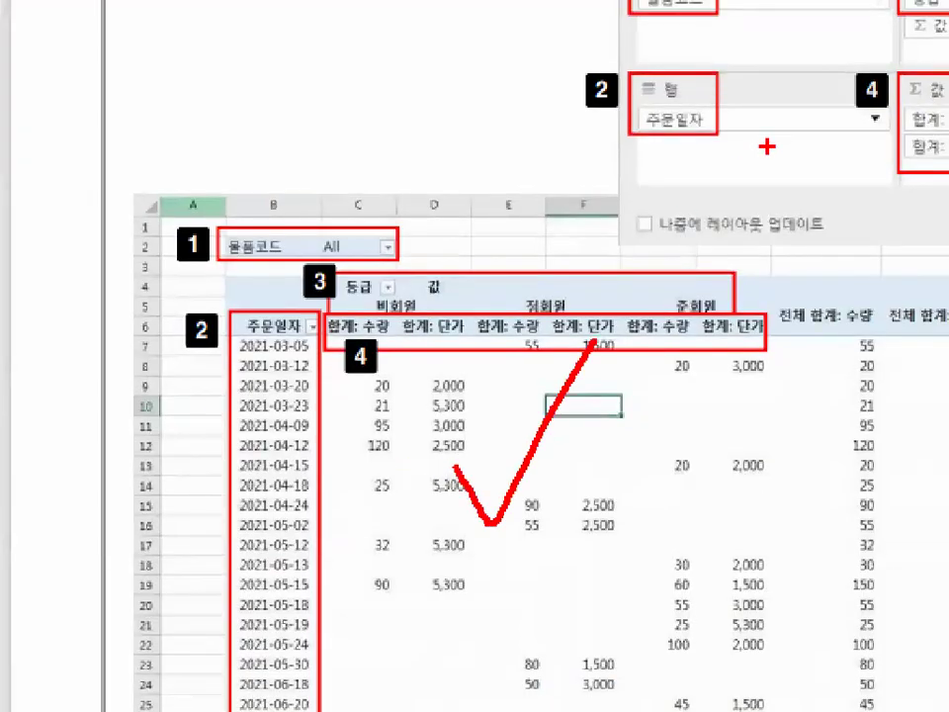
pyautogui.moveTo(696, 505)
pyautogui.mouseDown()
pyautogui.moveTo(397, 239)
pyautogui.moveTo(699, 535)
pyautogui.mouseUp()
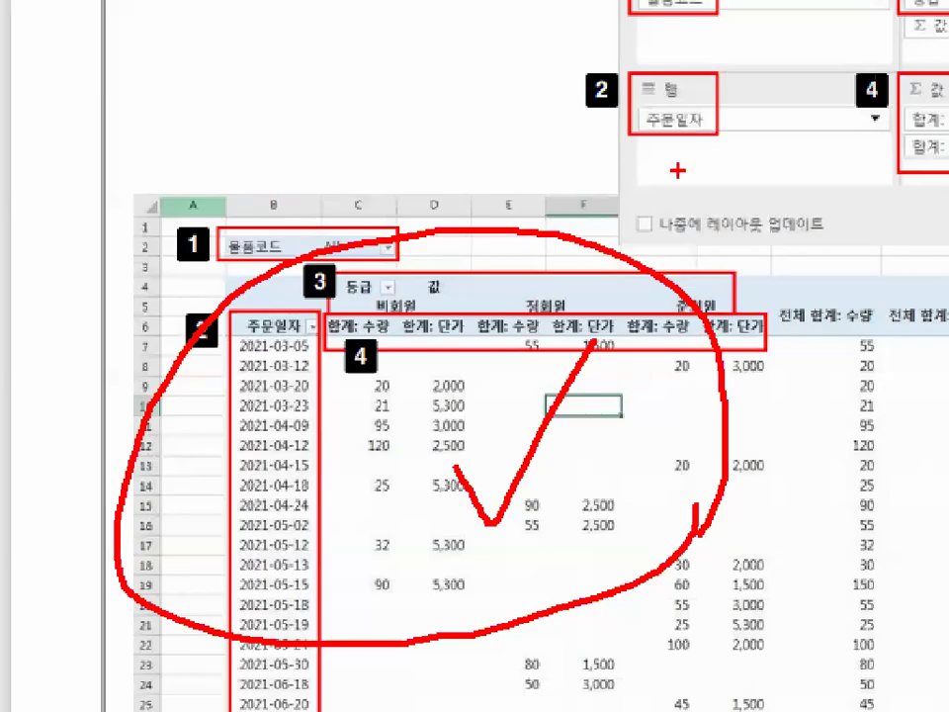
pyautogui.press('Escape')
pyautogui.hotkey('ctrl', '1')
pyautogui.click(212, 372)
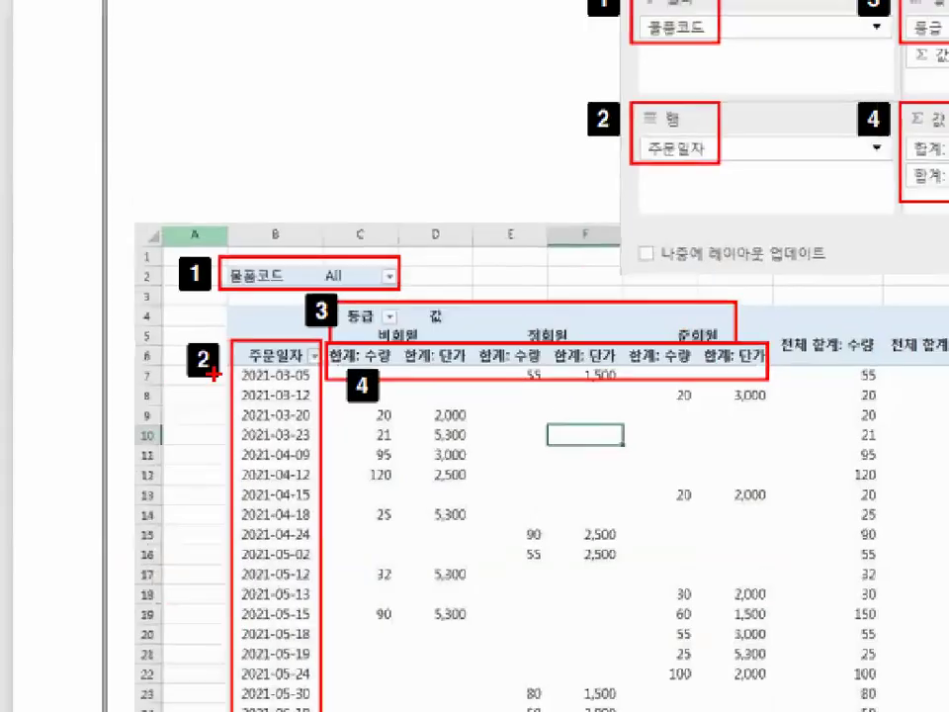
pyautogui.moveTo(246, 238)
pyautogui.mouseDown()
pyautogui.moveTo(254, 244)
pyautogui.moveTo(279, 206)
pyautogui.mouseUp()
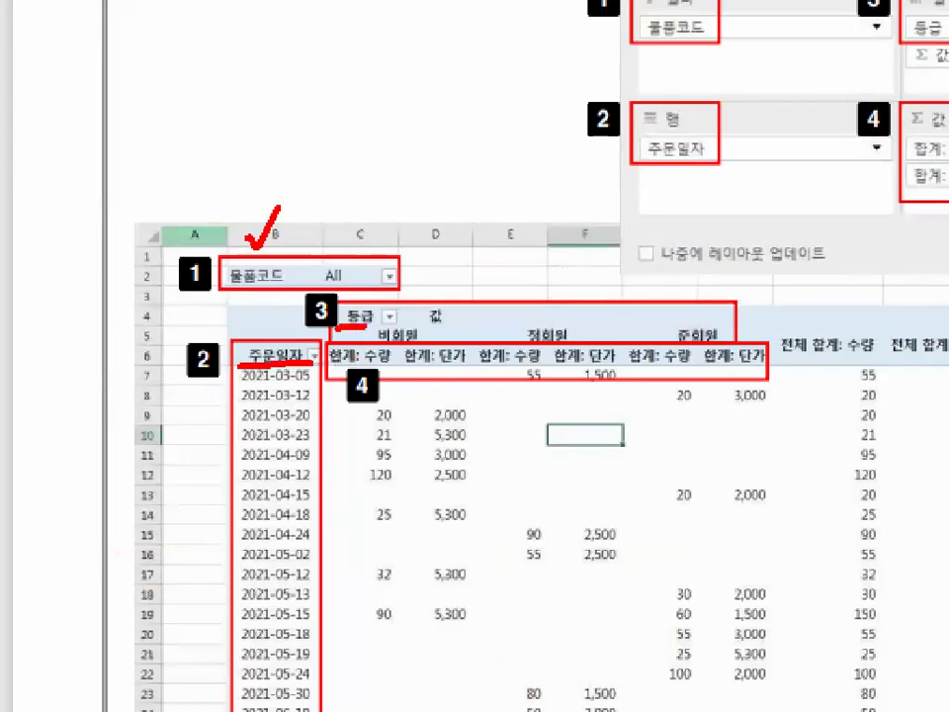
pyautogui.moveTo(296, 365)
pyautogui.mouseDown()
pyautogui.moveTo(246, 342)
pyautogui.moveTo(299, 358)
pyautogui.mouseUp()
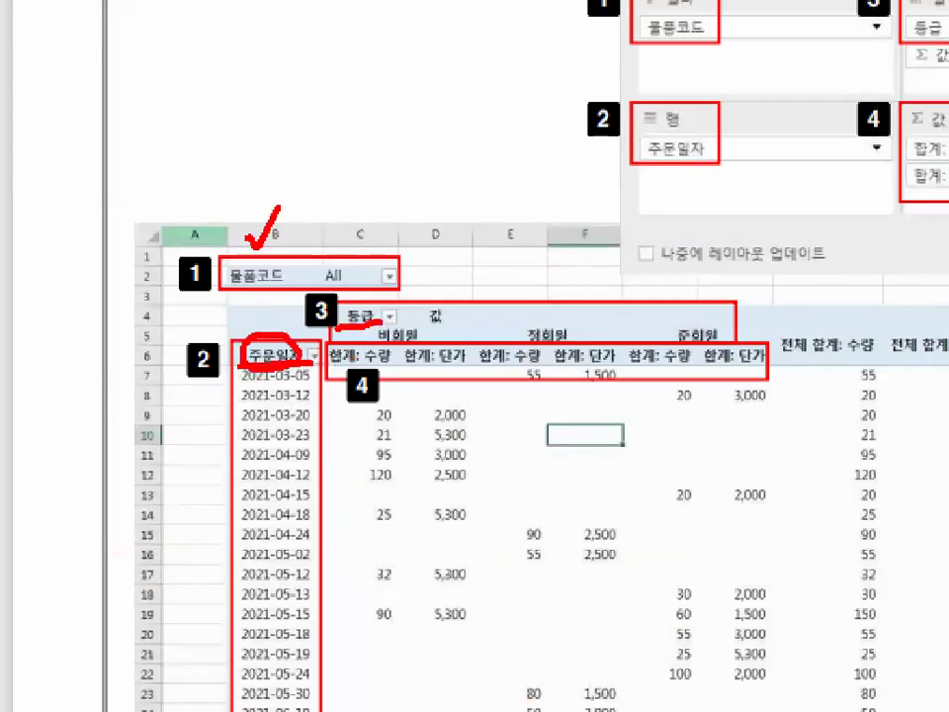
pyautogui.moveTo(266, 286)
pyautogui.mouseDown()
pyautogui.moveTo(221, 261)
pyautogui.moveTo(269, 285)
pyautogui.mouseUp()
pyautogui.moveTo(390, 325)
pyautogui.mouseDown()
pyautogui.moveTo(349, 318)
pyautogui.moveTo(390, 320)
pyautogui.mouseUp()
pyautogui.press('Escape')
pyautogui.hotkey('ctrl', '1')
pyautogui.click(210, 391)
pyautogui.press('Escape')
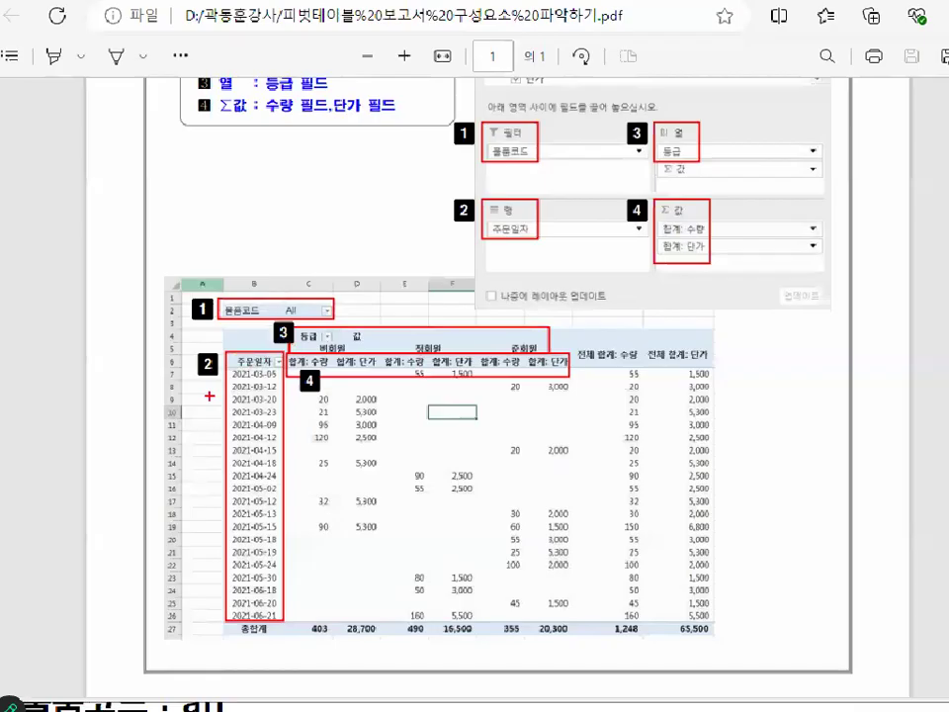
# Examine the 물품코드 filter field at the top of the completed pivot table image.
pyautogui.hotkey('ctrl', '1')
pyautogui.click(247, 293)
pyautogui.moveTo(253, 254)
pyautogui.mouseDown()
pyautogui.moveTo(254, 292)
pyautogui.moveTo(345, 219)
pyautogui.mouseUp()
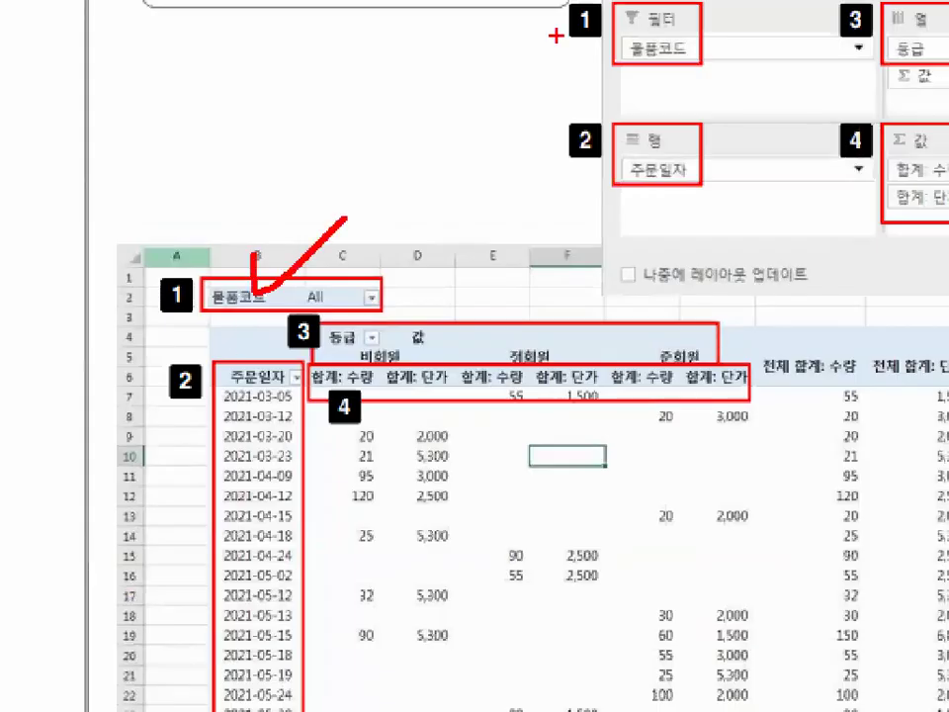
pyautogui.press('Escape')
pyautogui.hotkey('ctrl', '1')
pyautogui.moveTo(253, 271)
pyautogui.mouseDown()
pyautogui.moveTo(262, 296)
pyautogui.moveTo(310, 234)
pyautogui.mouseUp()
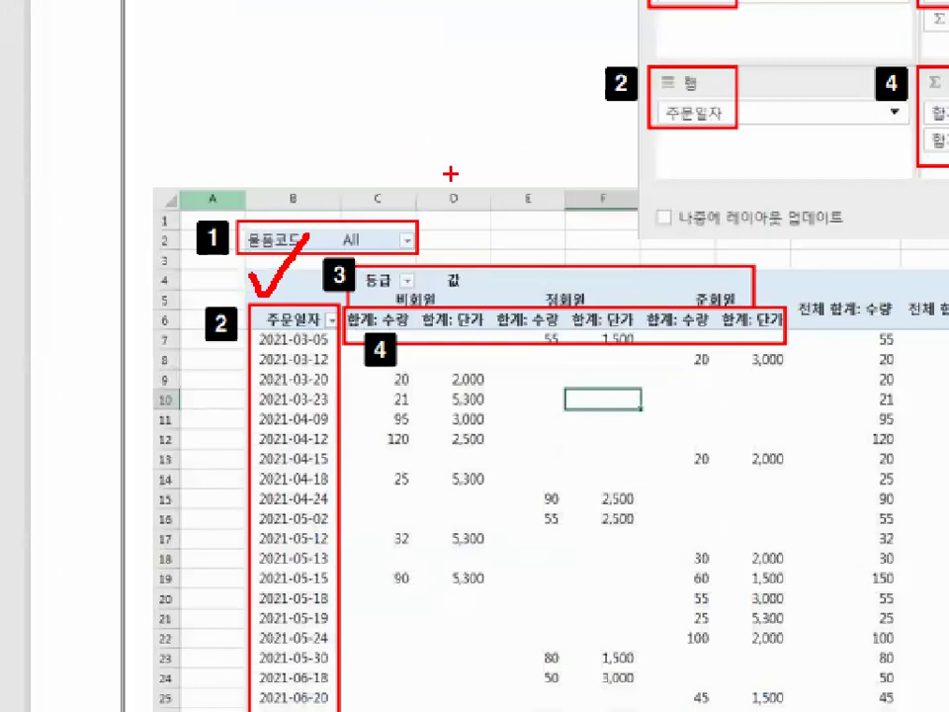
pyautogui.press('Escape')
pyautogui.hotkey('ctrl', '1')
pyautogui.moveTo(561, 491)
pyautogui.mouseDown()
pyautogui.moveTo(391, 554)
pyautogui.moveTo(250, 317)
pyautogui.moveTo(341, 259)
pyautogui.moveTo(563, 356)
pyautogui.mouseUp()
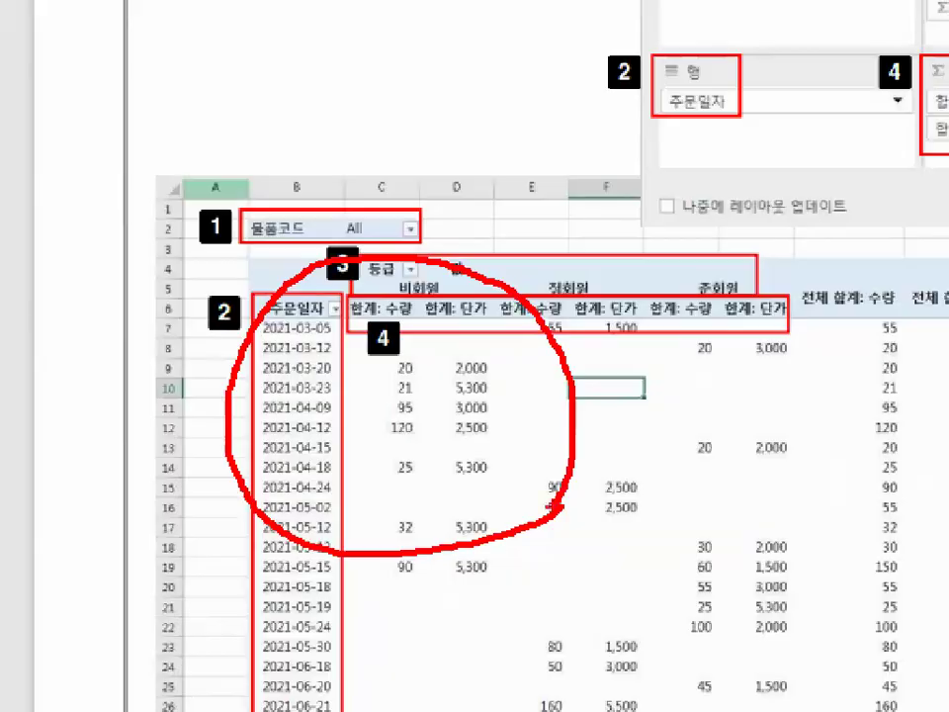
pyautogui.press('Escape')
pyautogui.hotkey('ctrl', '1')
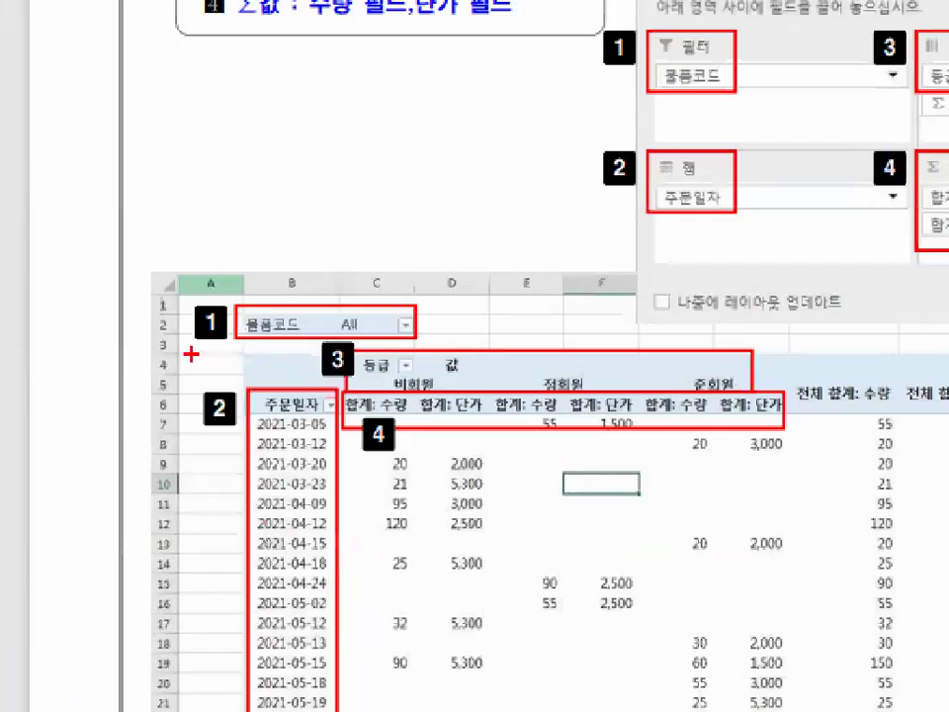
pyautogui.moveTo(190, 351); pyautogui.dragTo(275, 357)
pyautogui.moveTo(264, 296); pyautogui.dragTo(308, 273)
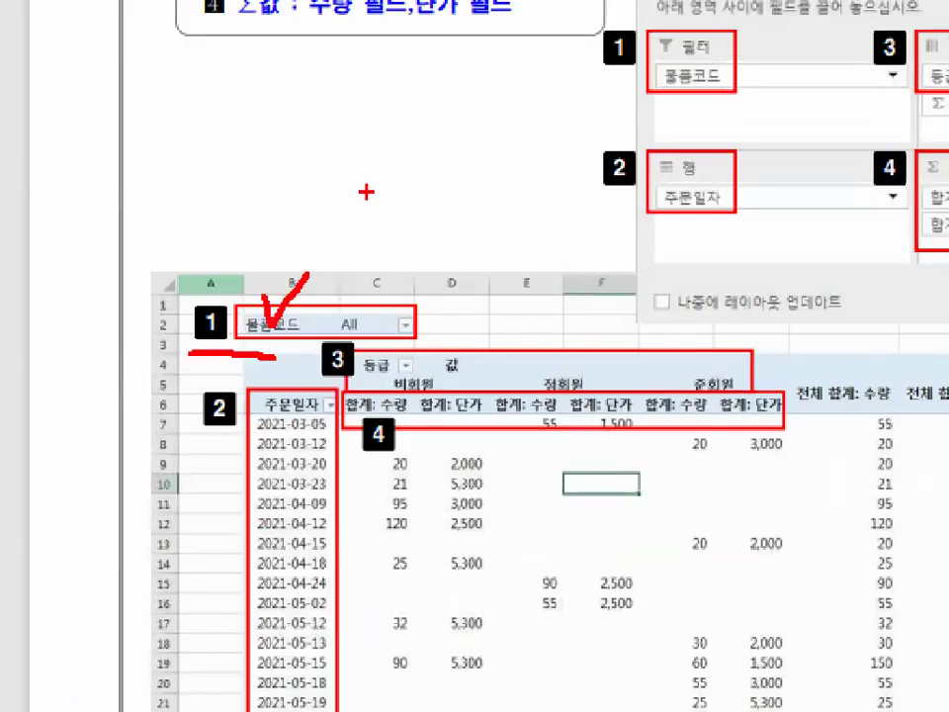
pyautogui.press('Escape')
pyautogui.hotkey('ctrl', '1')
pyautogui.click(245, 306)
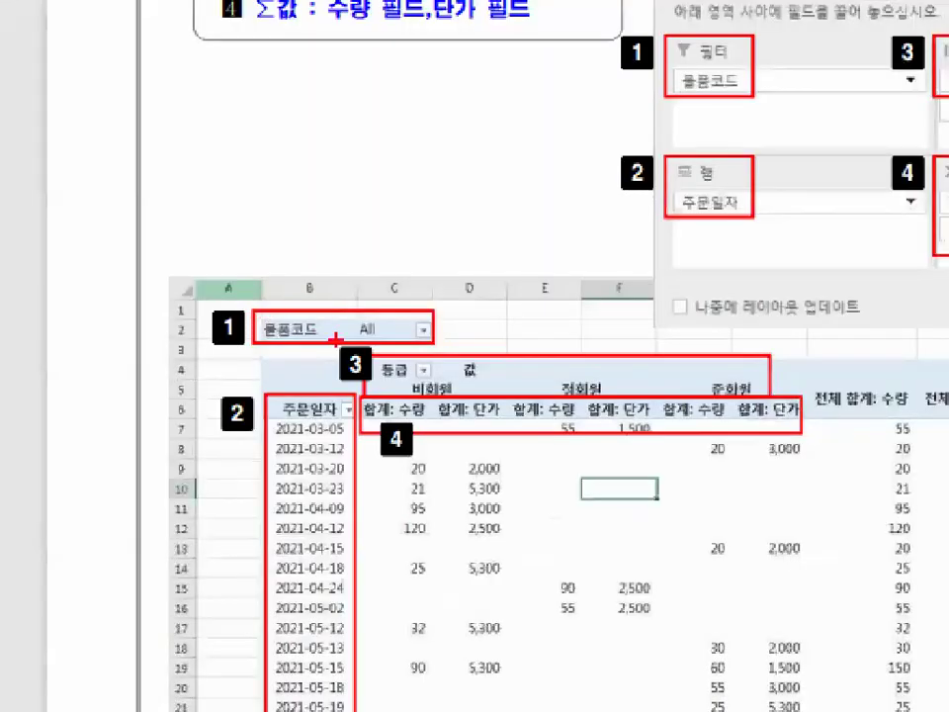
pyautogui.moveTo(319, 295)
pyautogui.mouseDown()
pyautogui.moveTo(259, 334)
pyautogui.moveTo(332, 303)
pyautogui.moveTo(407, 190)
pyautogui.mouseUp()
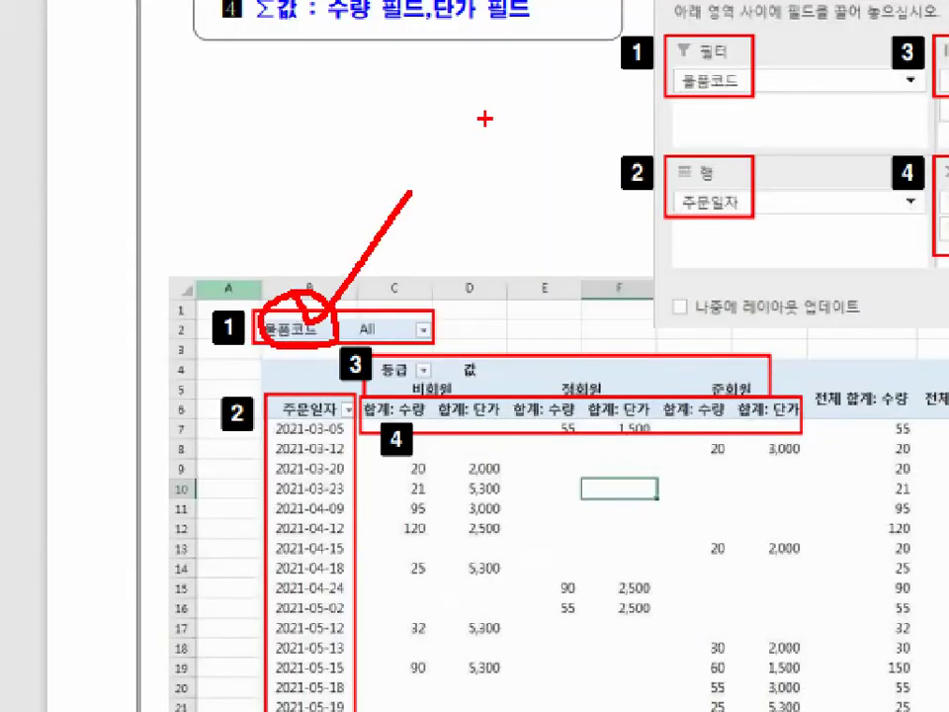
pyautogui.press('Escape')
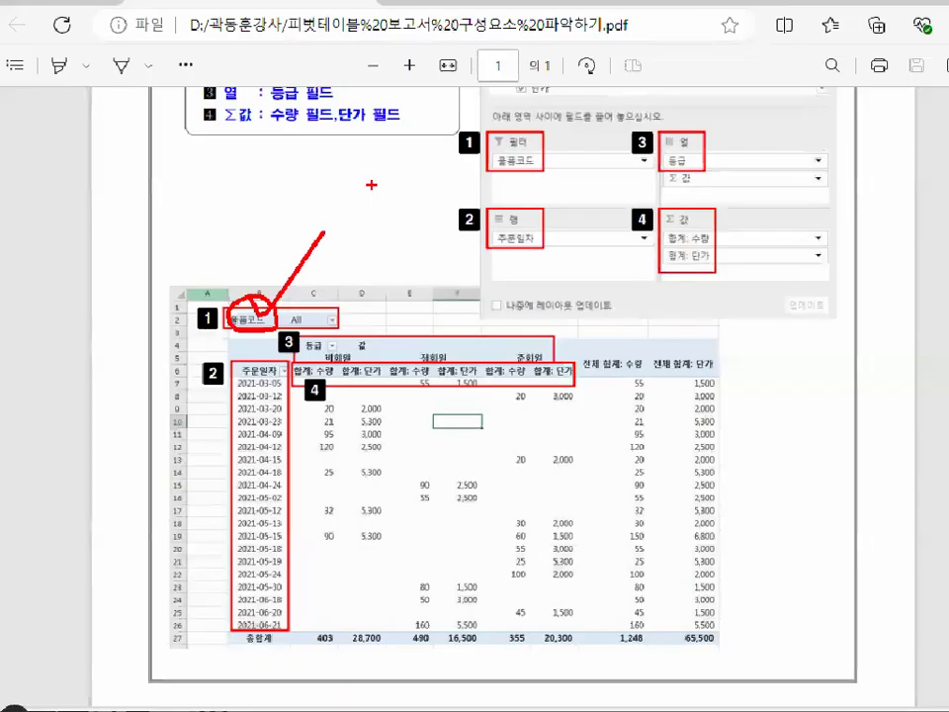
# Examine the report's starting cell above the 주문일자 header in the pivot table image.
pyautogui.hotkey('ctrl', '1')
pyautogui.click(187, 280)
pyautogui.moveTo(464, 577)
pyautogui.mouseDown()
pyautogui.moveTo(517, 226)
pyautogui.moveTo(564, 516)
pyautogui.mouseUp()
pyautogui.press('Escape')
pyautogui.hotkey('ctrl', '1')
pyautogui.click(227, 324)
pyautogui.moveTo(278, 324)
pyautogui.mouseDown()
pyautogui.moveTo(234, 310)
pyautogui.moveTo(291, 334)
pyautogui.mouseUp()
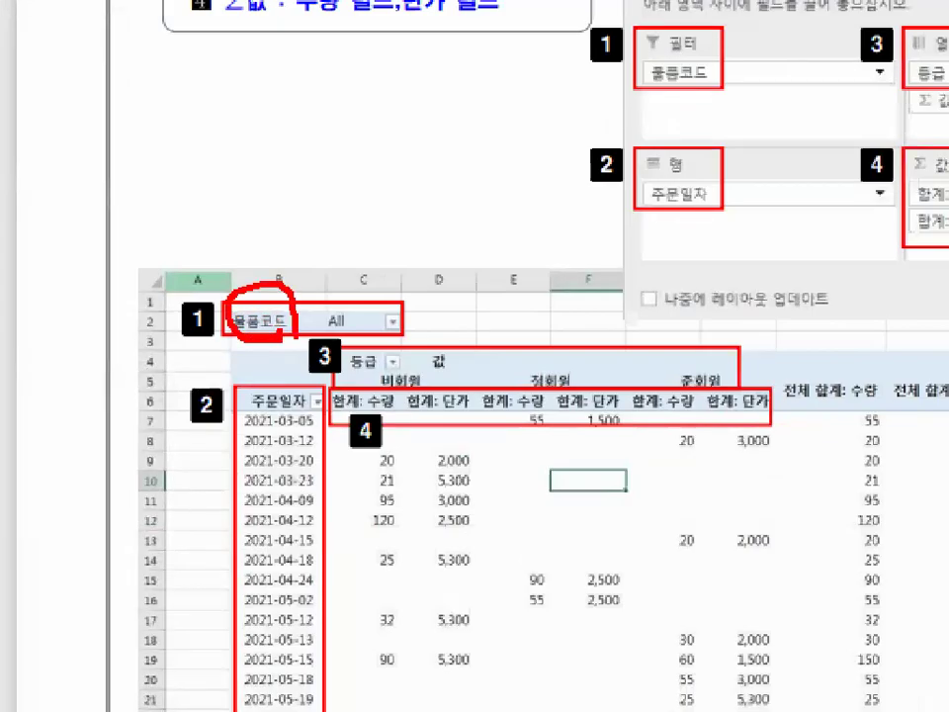
pyautogui.moveTo(292, 263); pyautogui.dragTo(350, 224)
pyautogui.moveTo(232, 158); pyautogui.dragTo(339, 112)
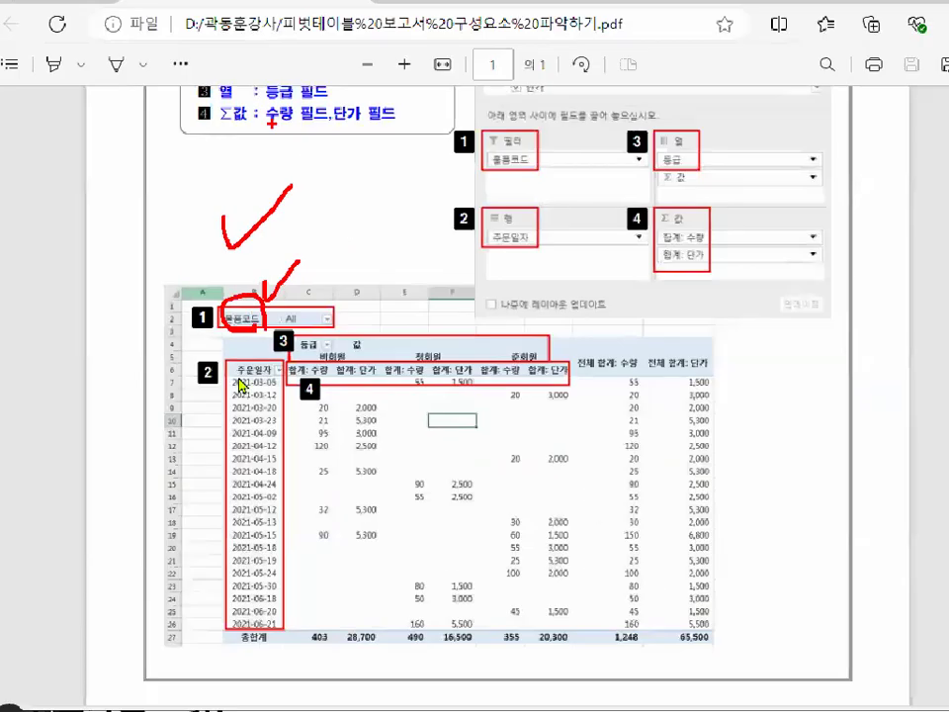
pyautogui.hotkey('ctrl', '1')
pyautogui.click(235, 349)
pyautogui.moveTo(267, 316)
pyautogui.mouseDown()
pyautogui.moveTo(225, 326)
pyautogui.moveTo(259, 292)
pyautogui.mouseUp()
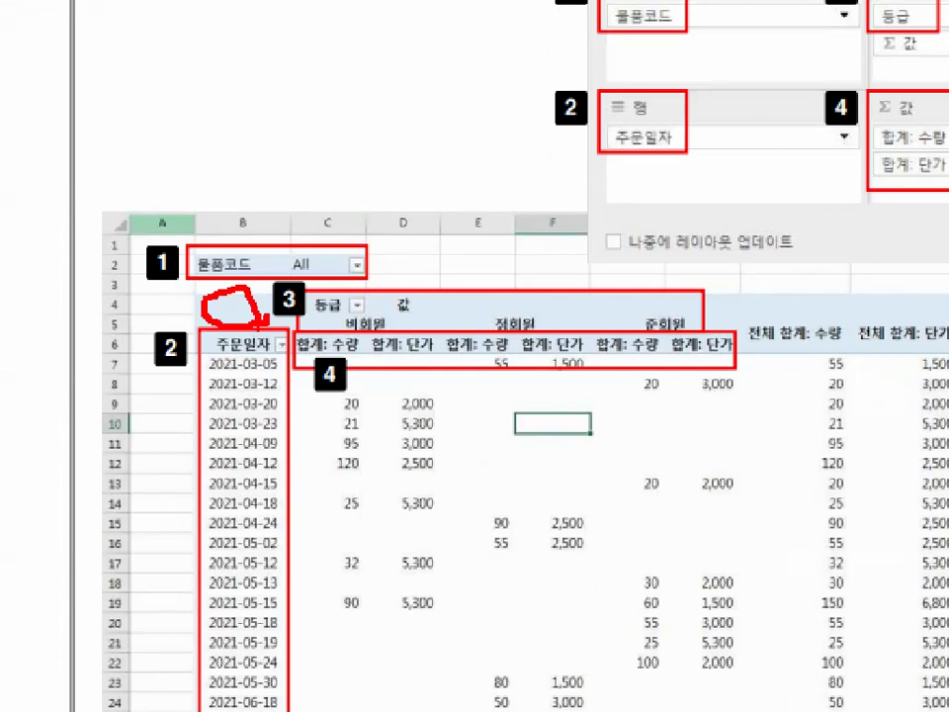
pyautogui.press('Escape')
pyautogui.scroll(4, 447, 105)
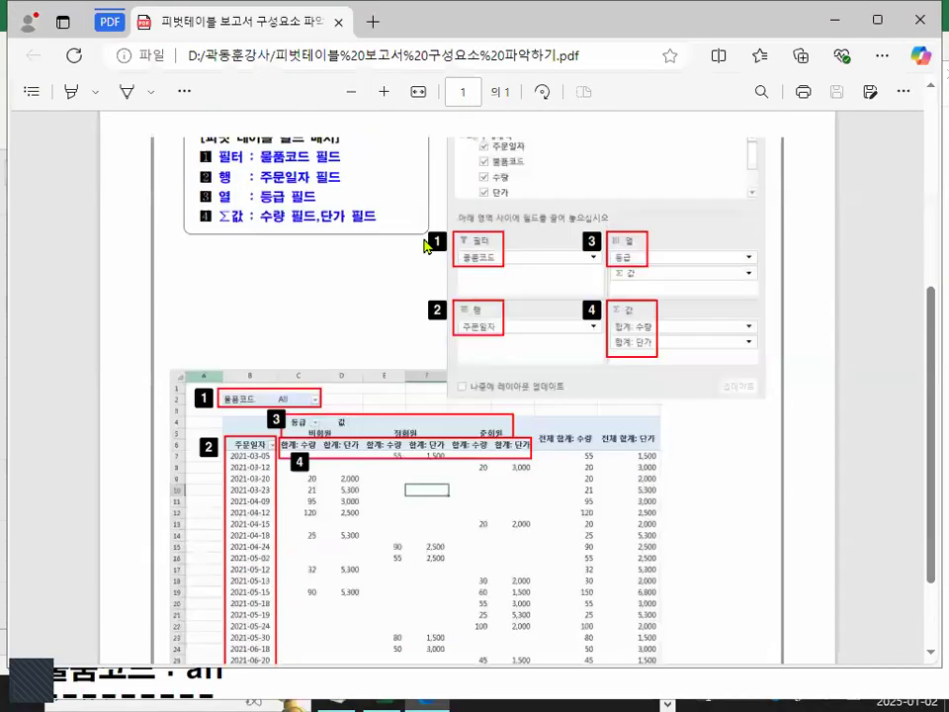
# Examine the B4 cell address note and the PivotTable Fields pane in the PDF.
pyautogui.hotkey('ctrl', '1')
pyautogui.moveTo(685, 282)
pyautogui.mouseDown()
pyautogui.moveTo(603, 277)
pyautogui.moveTo(798, 288)
pyautogui.mouseUp()
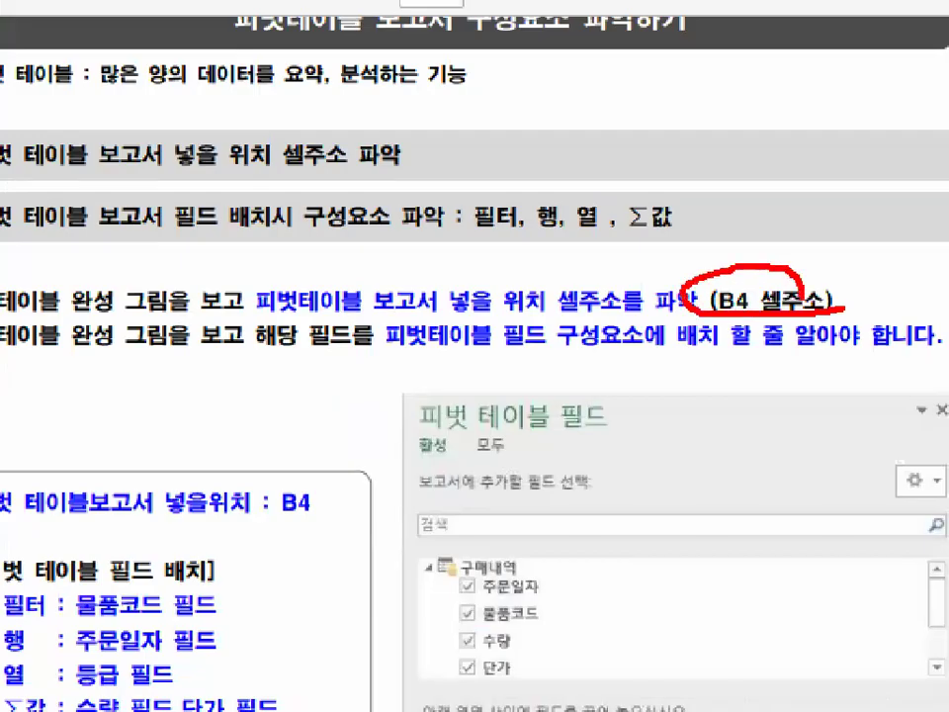
pyautogui.press('Escape')
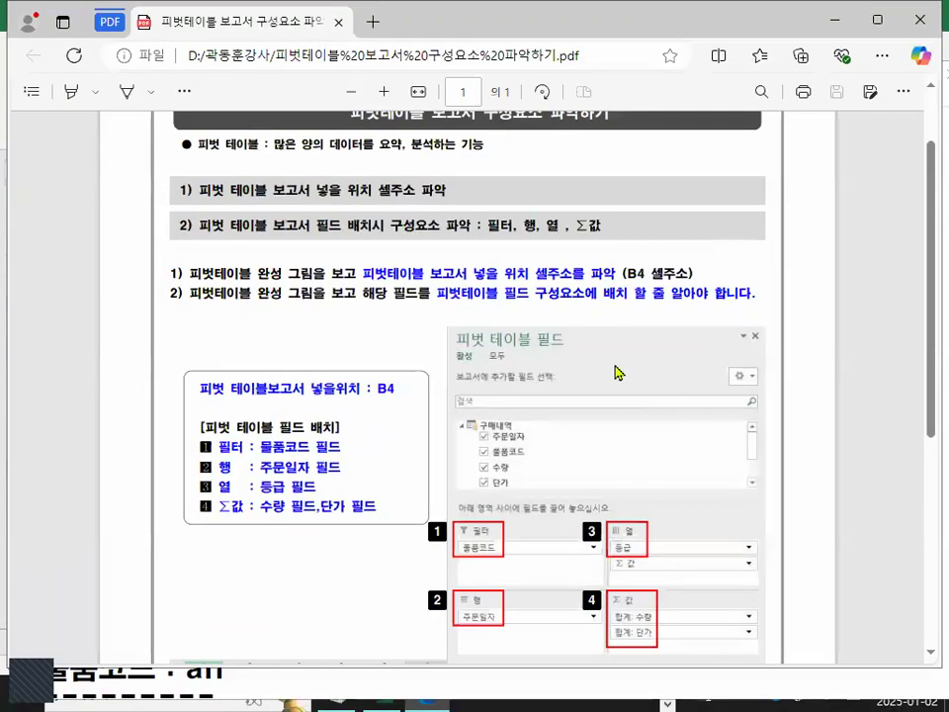
pyautogui.hotkey('ctrl', '1')
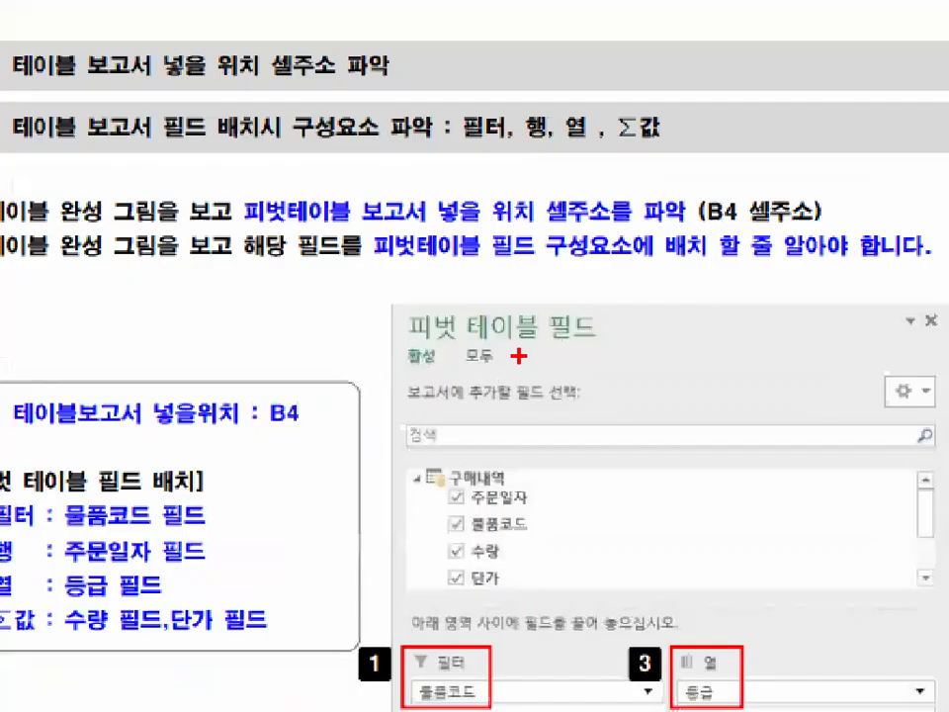
pyautogui.moveTo(646, 417); pyautogui.dragTo(611, 508)
pyautogui.moveTo(678, 620)
pyautogui.mouseDown()
pyautogui.moveTo(393, 317)
pyautogui.moveTo(772, 488)
pyautogui.moveTo(759, 556)
pyautogui.mouseUp()
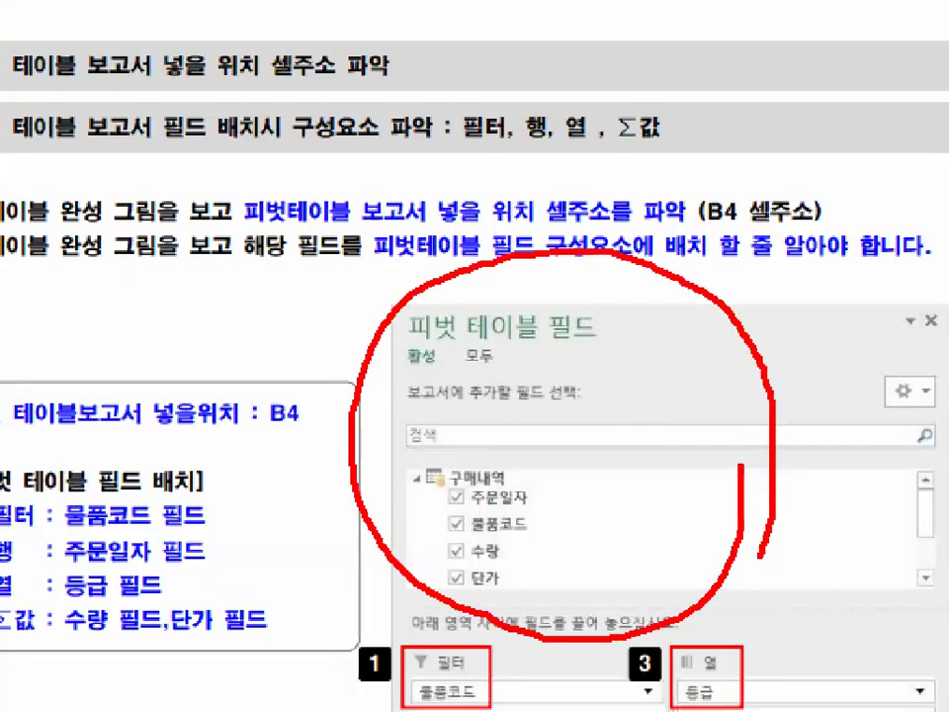
pyautogui.press('Escape')
# Examine the 필터, 행, 열 and 값 areas and how they map onto the pivot table image.
pyautogui.scroll(-5, 601, 438)
pyautogui.hotkey('ctrl', '1')
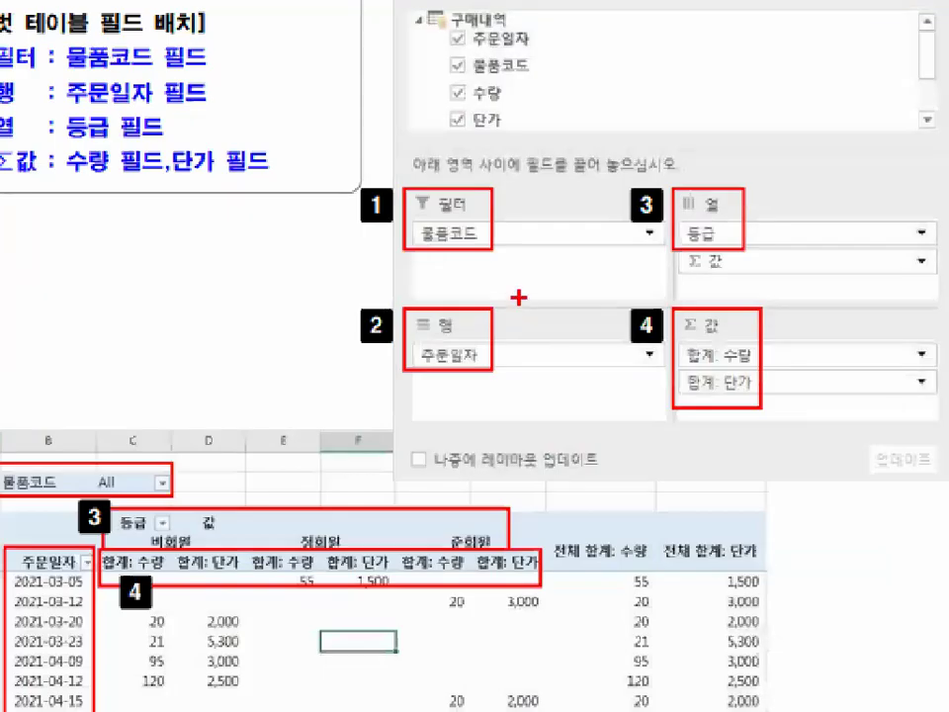
pyautogui.moveTo(501, 180); pyautogui.dragTo(539, 153)
pyautogui.moveTo(510, 318)
pyautogui.mouseDown()
pyautogui.moveTo(516, 334)
pyautogui.moveTo(564, 290)
pyautogui.mouseUp()
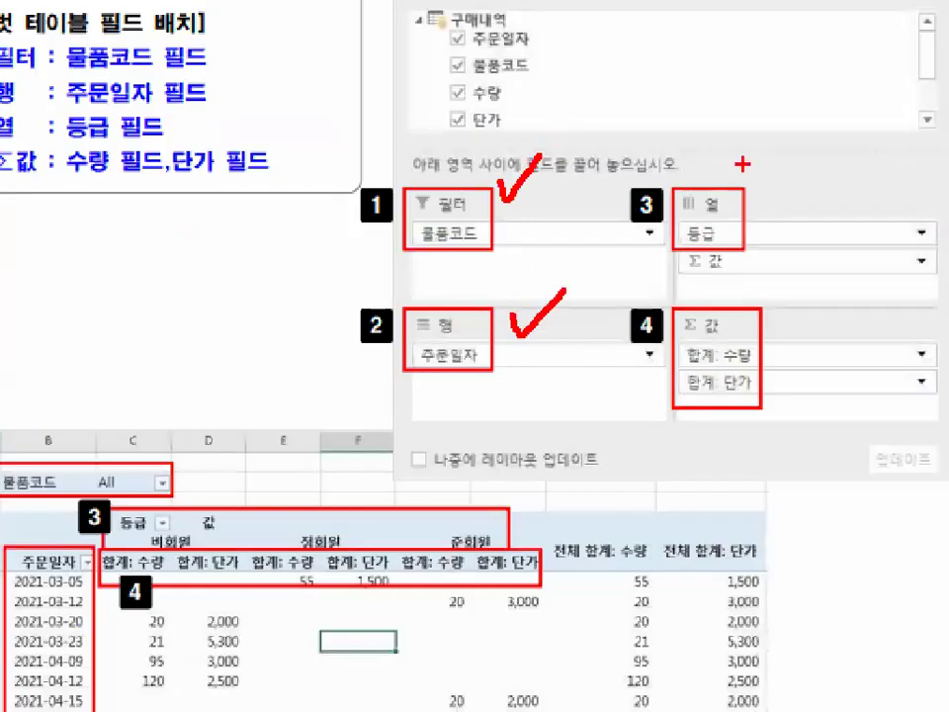
pyautogui.moveTo(743, 170); pyautogui.dragTo(791, 155)
pyautogui.moveTo(774, 309); pyautogui.dragTo(809, 269)
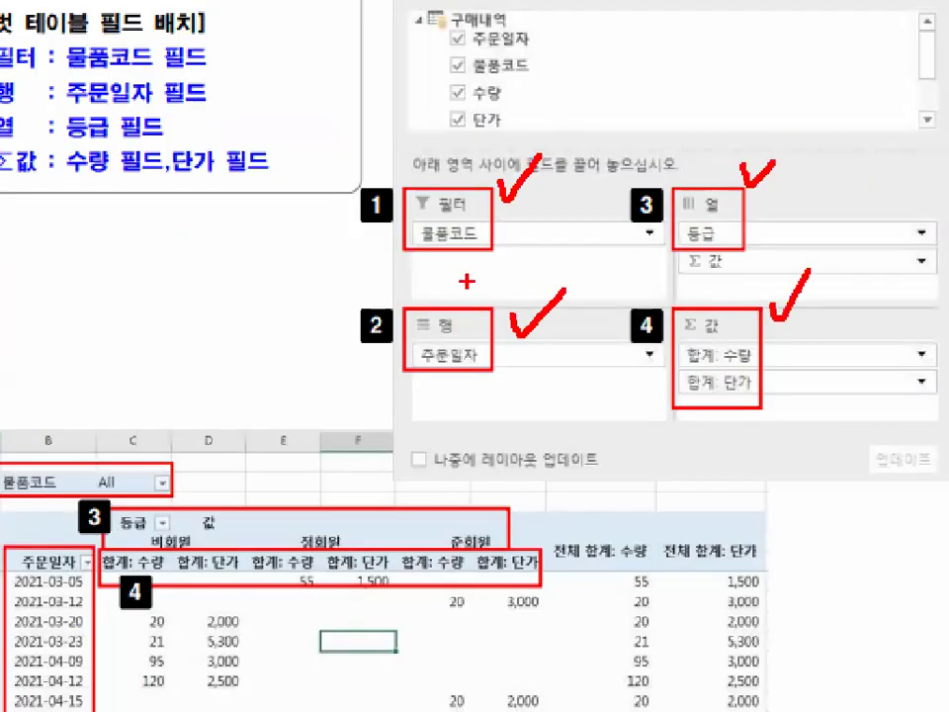
pyautogui.moveTo(503, 240)
pyautogui.mouseDown()
pyautogui.moveTo(478, 184)
pyautogui.moveTo(479, 225)
pyautogui.mouseUp()
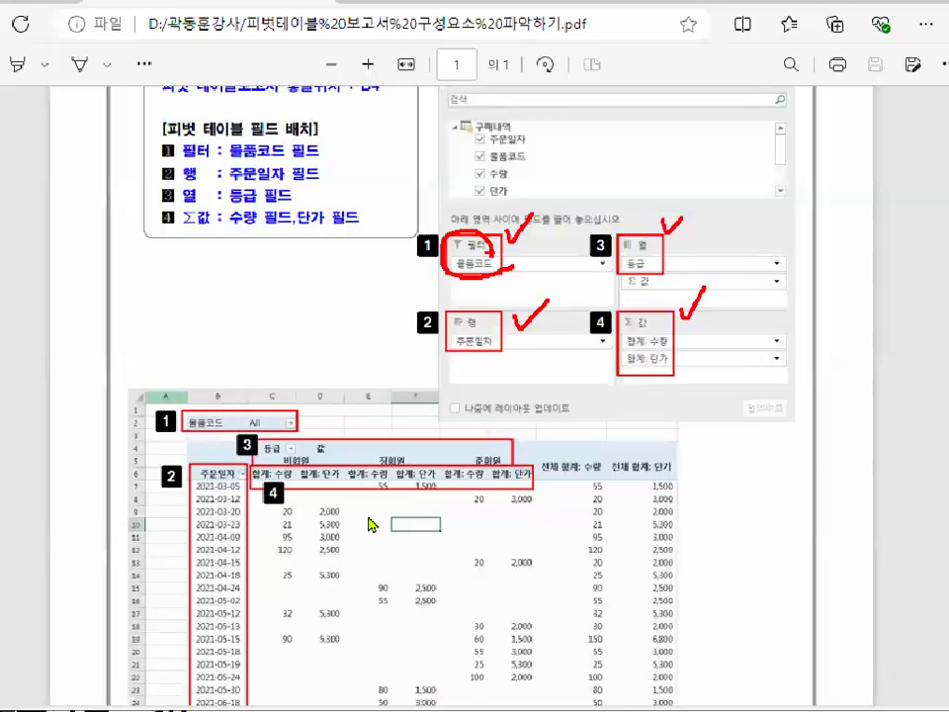
pyautogui.hotkey('ctrl', '1')
pyautogui.click(455, 515)
pyautogui.moveTo(457, 515); pyautogui.dragTo(568, 441)
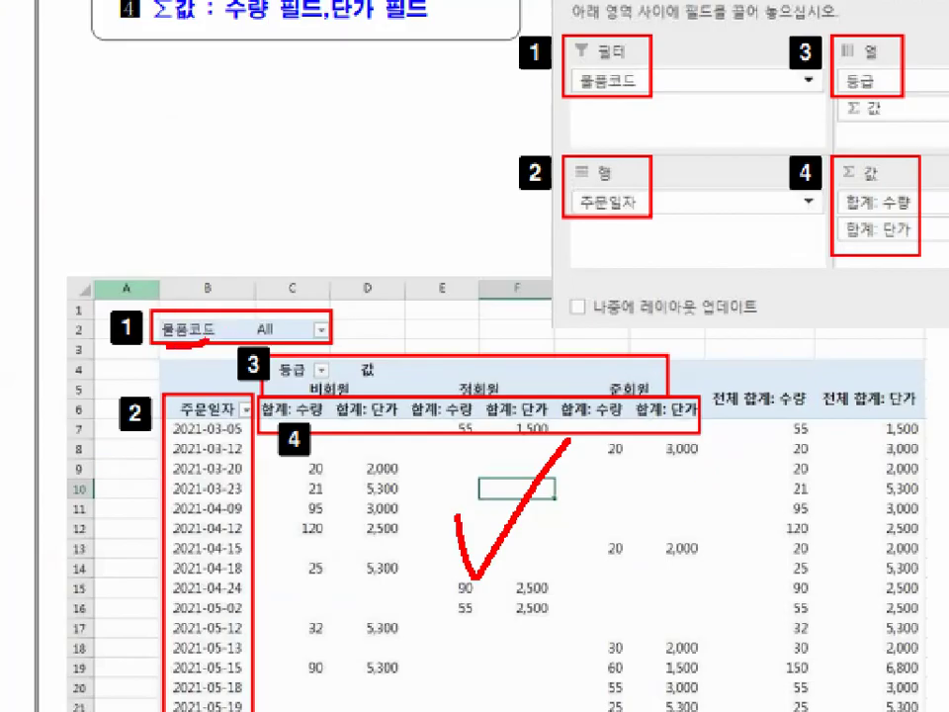
# Examine how the 물품코드 field moves from the field list into the 필터 area of the PivotTable Fields pane.
pyautogui.moveTo(168, 346); pyautogui.dragTo(173, 302)
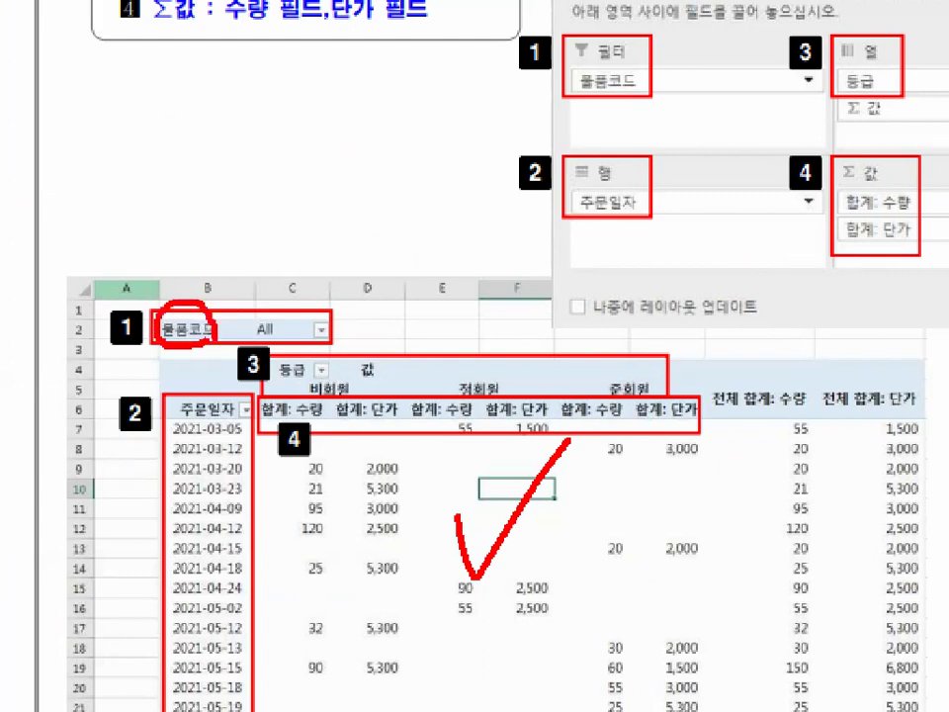
pyautogui.press('Escape')
pyautogui.hotkey('ctrl', '1')
pyautogui.click(531, 192)
pyautogui.moveTo(514, 230)
pyautogui.mouseDown()
pyautogui.moveTo(472, 261)
pyautogui.moveTo(397, 188)
pyautogui.moveTo(469, 123)
pyautogui.moveTo(514, 227)
pyautogui.moveTo(497, 242)
pyautogui.moveTo(464, 359)
pyautogui.moveTo(509, 366)
pyautogui.mouseUp()
pyautogui.press('Escape')
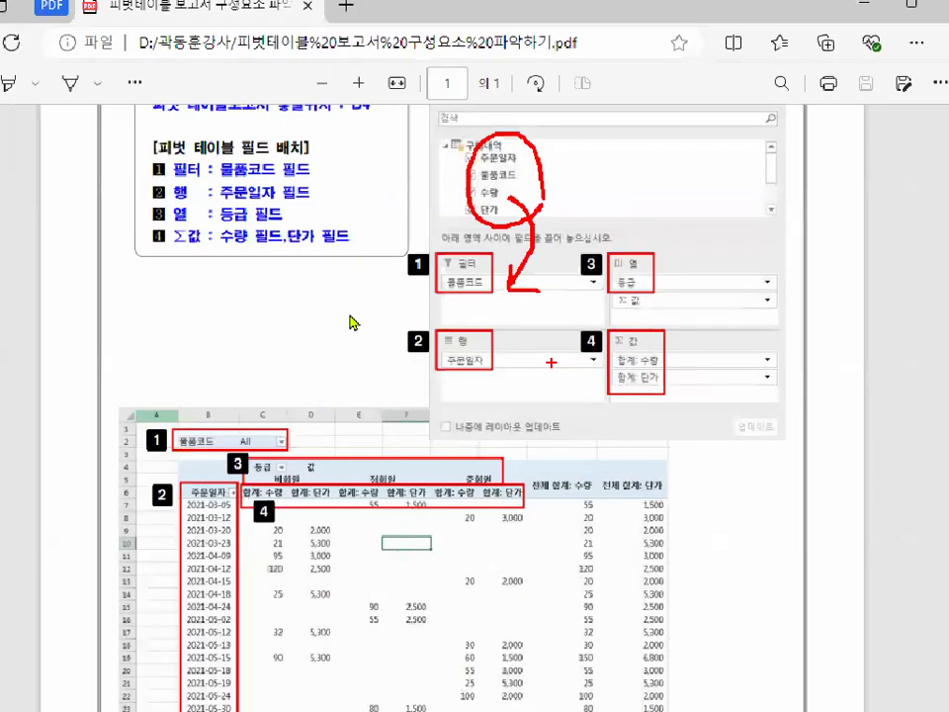
pyautogui.hotkey('ctrl', '1')
pyautogui.moveTo(259, 326); pyautogui.dragTo(397, 193)
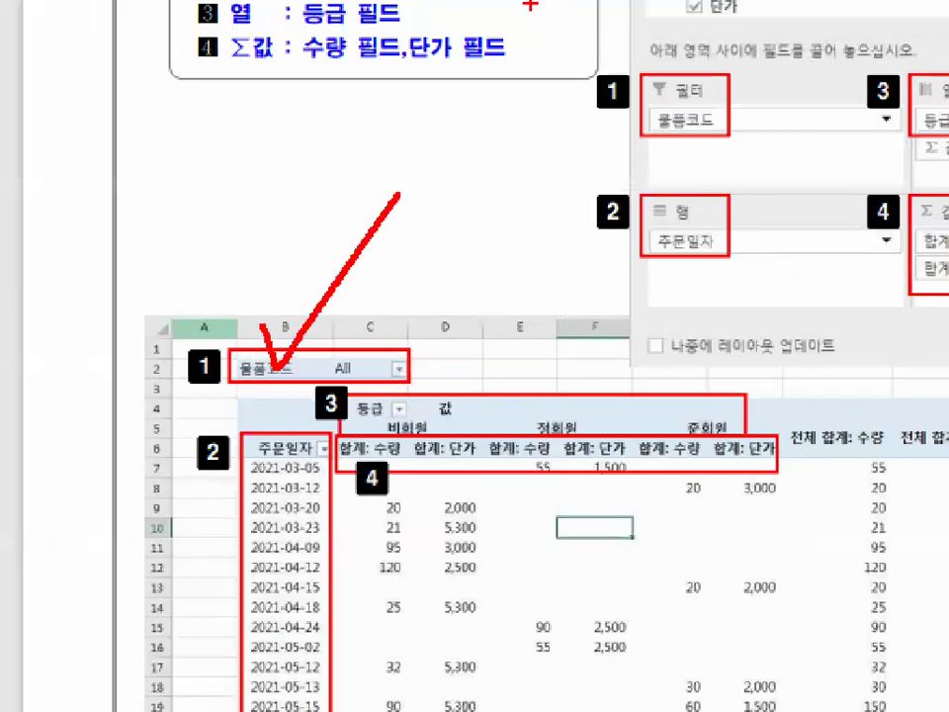
pyautogui.press('Escape')
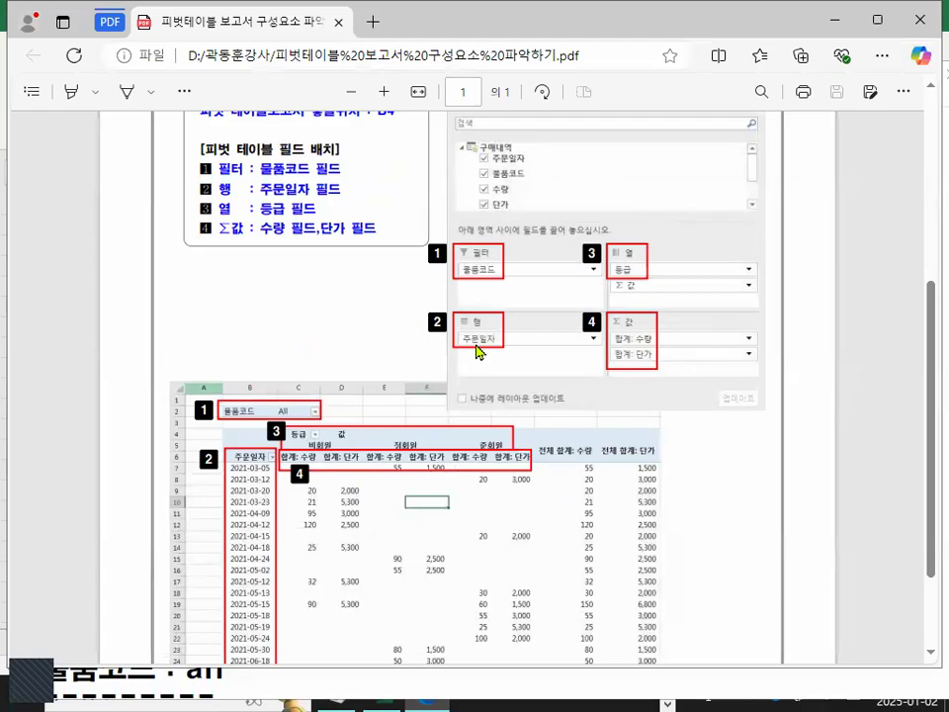
# Examine the 주문일자 field in the 행 area and the date column it produces in the pivot table image.
pyautogui.hotkey('ctrl', '1')
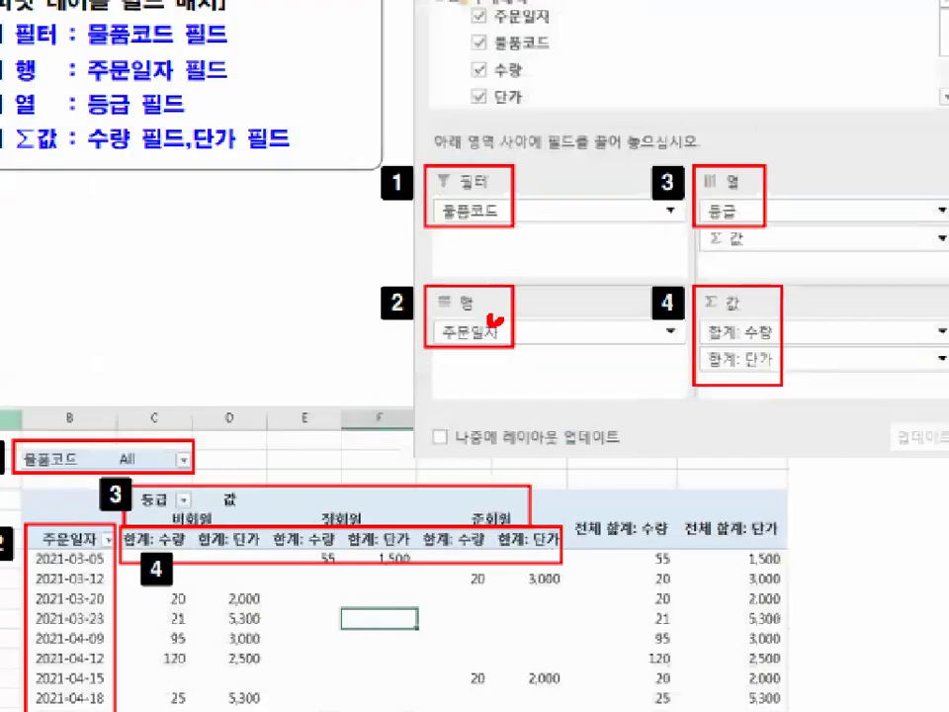
pyautogui.moveTo(500, 318); pyautogui.dragTo(537, 273)
pyautogui.hotkey('ctrl', '1')
pyautogui.moveTo(246, 474)
pyautogui.mouseDown()
pyautogui.moveTo(206, 479)
pyautogui.moveTo(234, 480)
pyautogui.mouseUp()
pyautogui.moveTo(257, 400)
pyautogui.mouseDown()
pyautogui.moveTo(258, 567)
pyautogui.moveTo(331, 489)
pyautogui.mouseUp()
pyautogui.hotkey('ctrl', '1')
pyautogui.moveTo(238, 457)
pyautogui.mouseDown()
pyautogui.moveTo(239, 568)
pyautogui.moveTo(276, 531)
pyautogui.mouseUp()
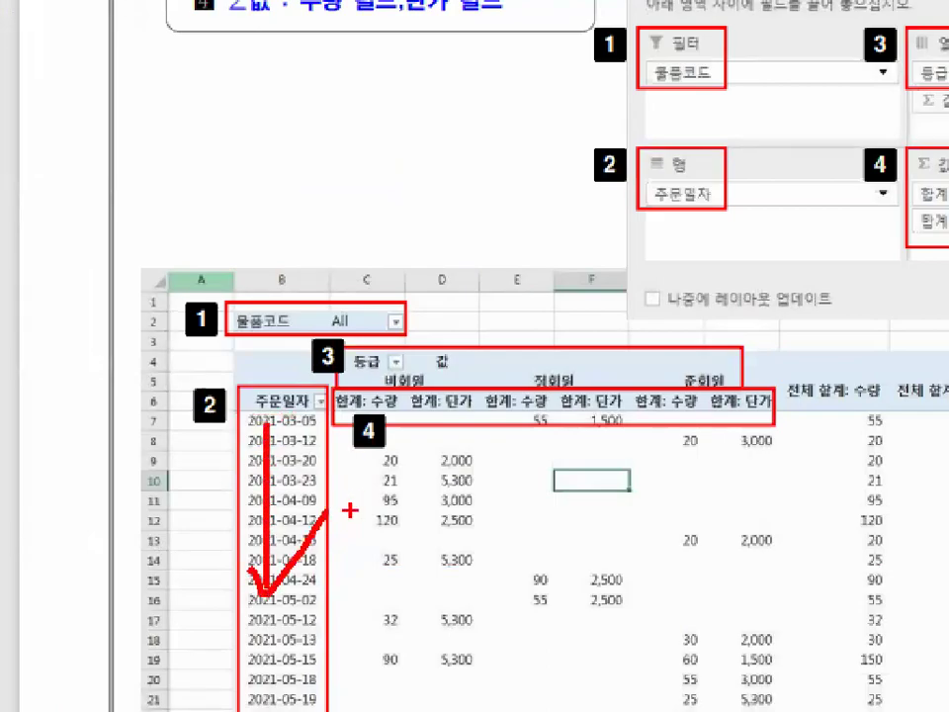
pyautogui.moveTo(644, 136)
pyautogui.mouseDown()
pyautogui.moveTo(757, 191)
pyautogui.moveTo(702, 186)
pyautogui.mouseUp()
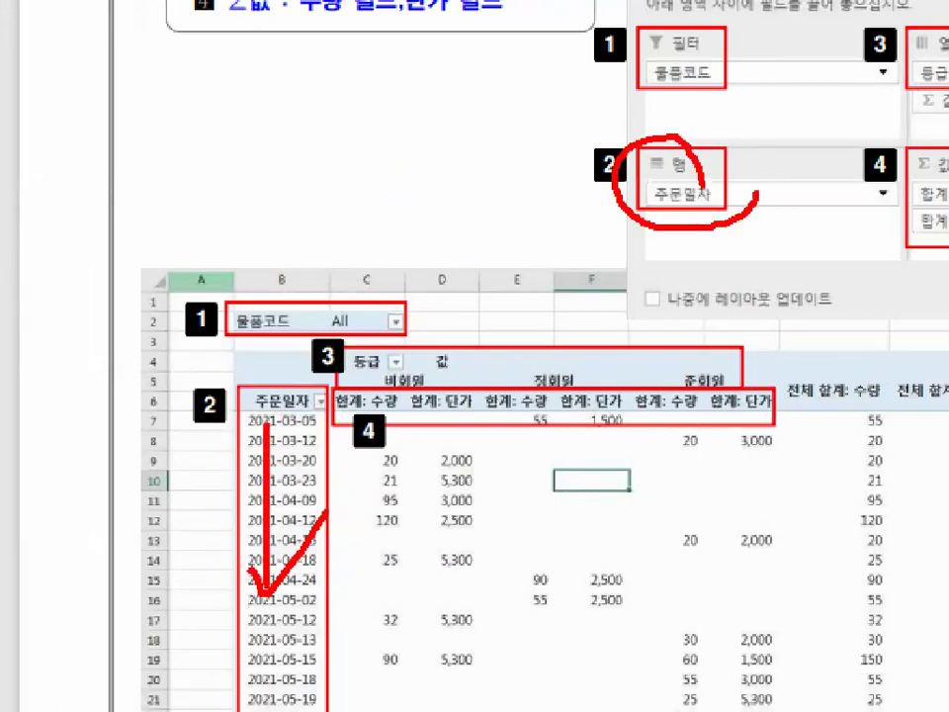
pyautogui.press('Escape')
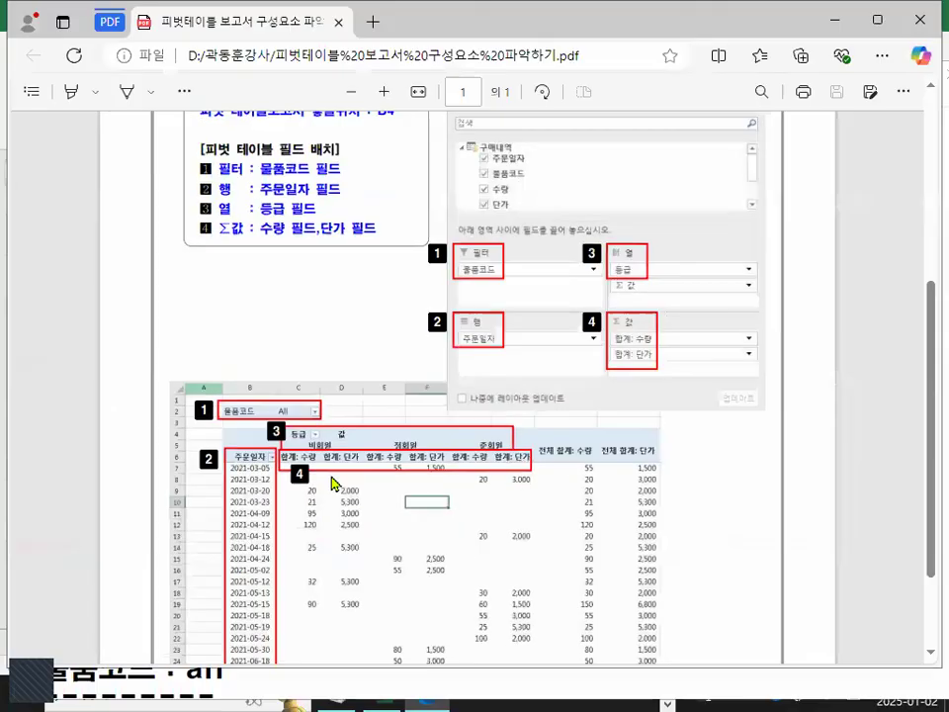
# Examine the 등급 field in the 열 area and the grade headings across the pivot table image.
pyautogui.hotkey('ctrl', '1')
pyautogui.click(318, 448)
pyautogui.moveTo(315, 429)
pyautogui.mouseDown()
pyautogui.moveTo(307, 436)
pyautogui.moveTo(294, 404)
pyautogui.moveTo(313, 429)
pyautogui.moveTo(361, 374)
pyautogui.mouseUp()
pyautogui.press('Escape')
pyautogui.hotkey('ctrl', '1')
pyautogui.click(324, 451)
pyautogui.moveTo(441, 407); pyautogui.dragTo(514, 376)
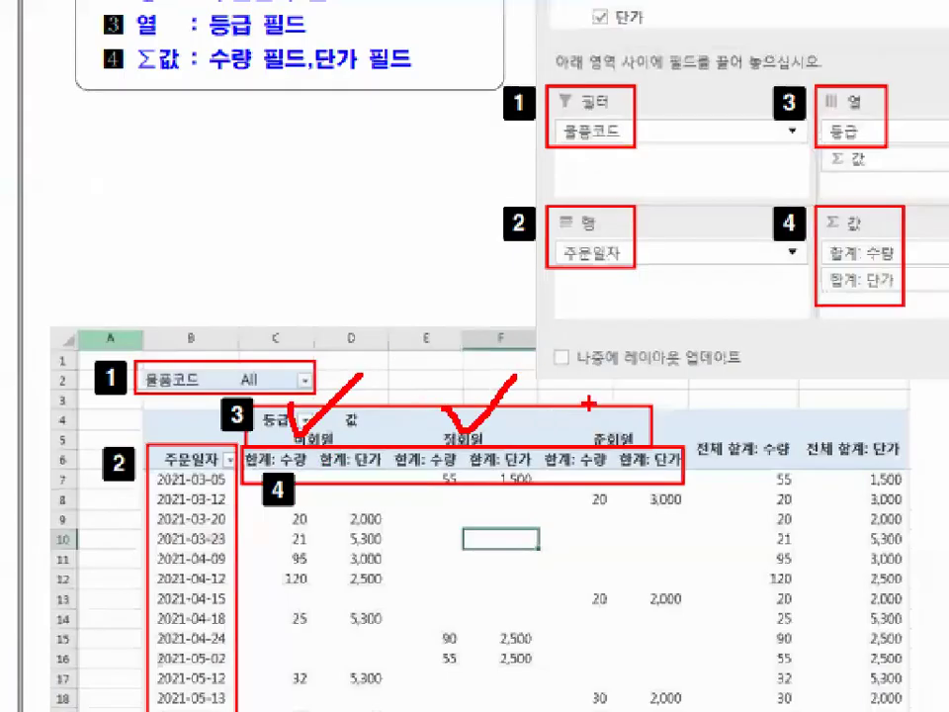
pyautogui.moveTo(595, 399); pyautogui.dragTo(679, 334)
pyautogui.moveTo(313, 367)
pyautogui.mouseDown()
pyautogui.moveTo(490, 360)
pyautogui.moveTo(491, 371)
pyautogui.mouseUp()
pyautogui.moveTo(328, 452)
pyautogui.mouseDown()
pyautogui.moveTo(294, 453)
pyautogui.moveTo(321, 460)
pyautogui.mouseUp()
pyautogui.press('Escape')
pyautogui.hotkey('ctrl', '1')
pyautogui.click(325, 456)
pyautogui.moveTo(279, 405)
pyautogui.mouseDown()
pyautogui.moveTo(252, 425)
pyautogui.moveTo(308, 409)
pyautogui.moveTo(369, 295)
pyautogui.mouseUp()
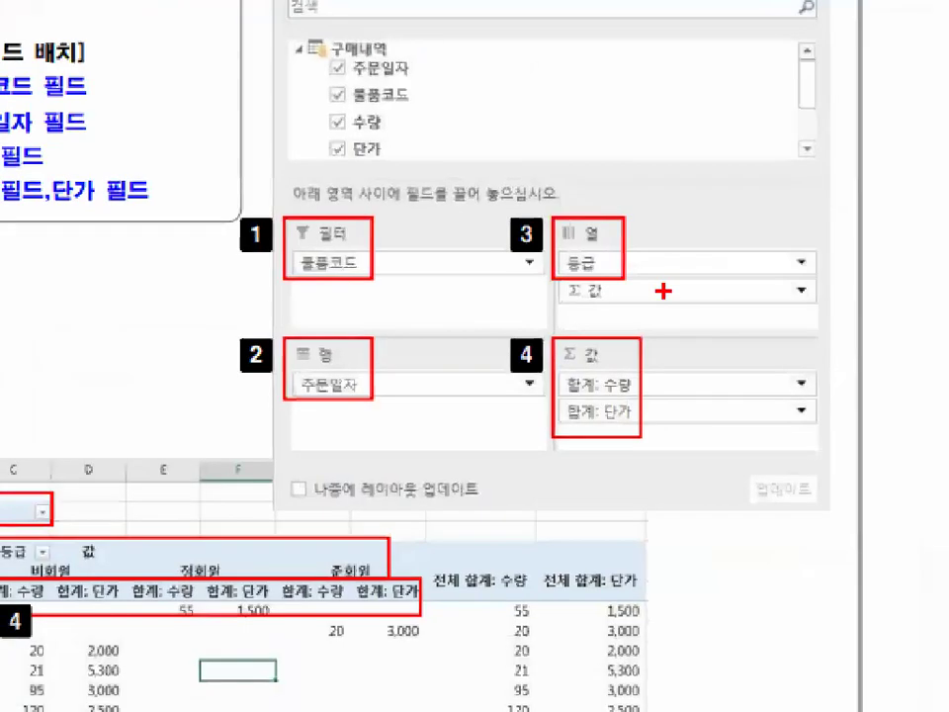
pyautogui.moveTo(675, 235); pyautogui.dragTo(700, 273)
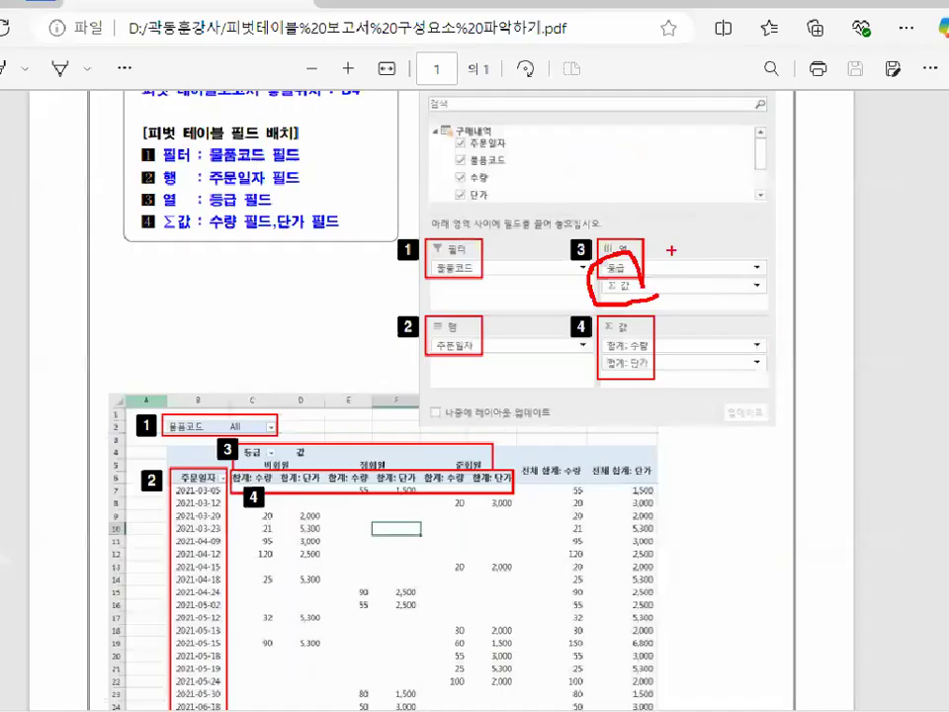
pyautogui.press('Escape')
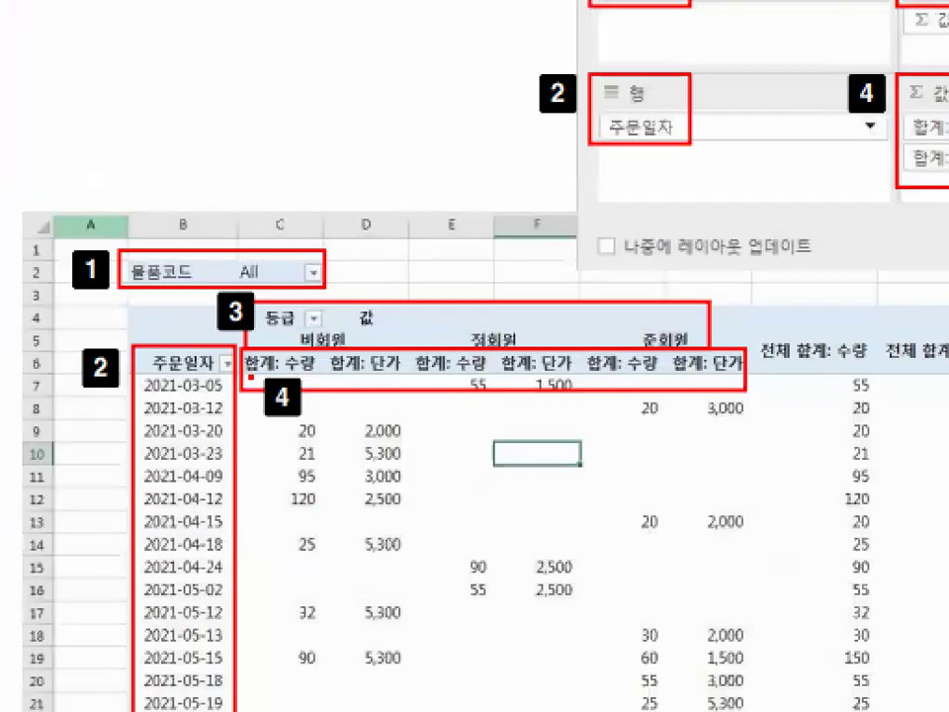
# Examine the 합계: 수량 and 합계: 단가 entries in the 값 area and their value columns.
pyautogui.moveTo(247, 377); pyautogui.dragTo(387, 376)
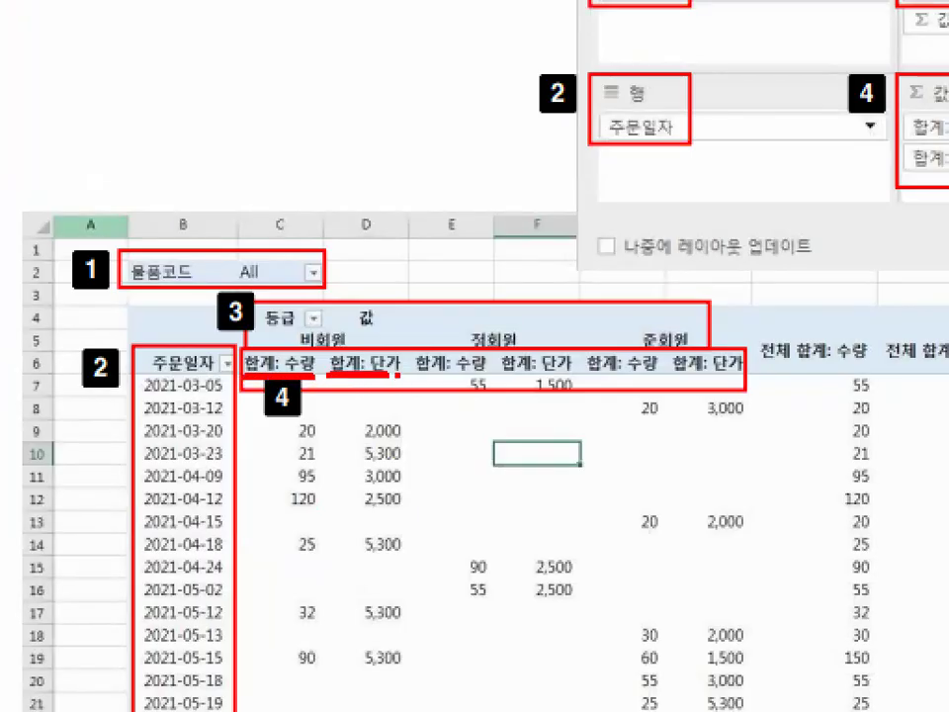
pyautogui.moveTo(400, 276); pyautogui.dragTo(388, 564)
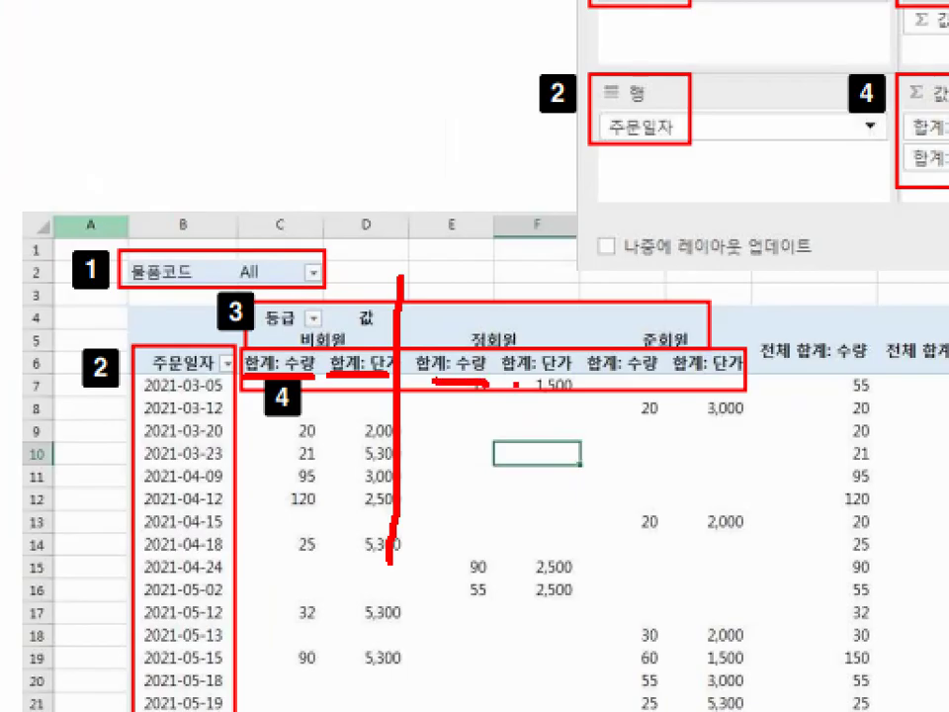
pyautogui.moveTo(598, 276); pyautogui.dragTo(590, 656)
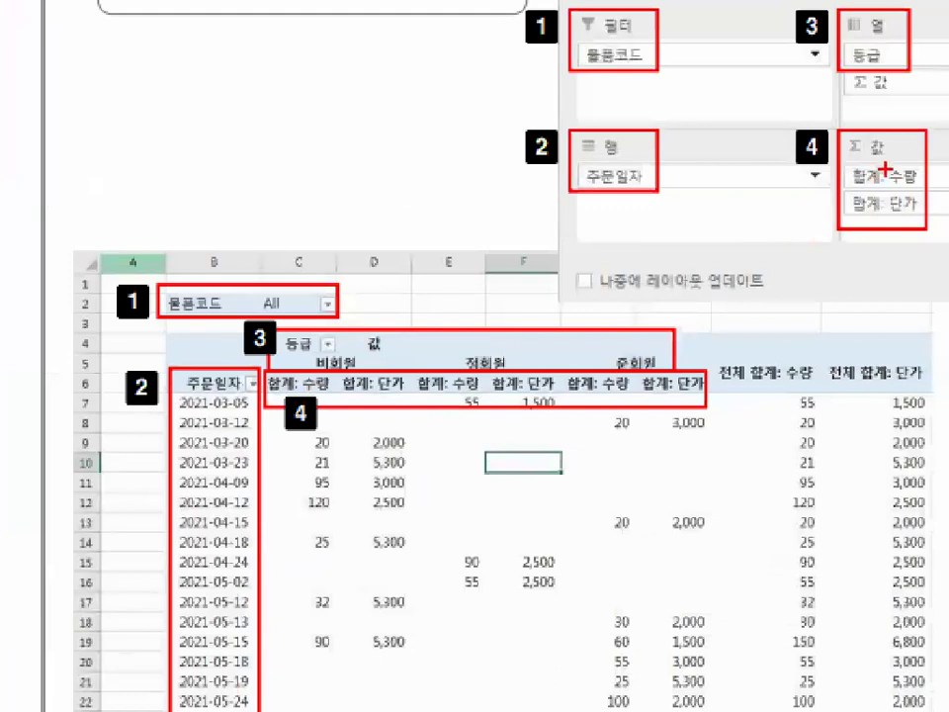
pyautogui.moveTo(620, 324); pyautogui.dragTo(656, 323)
pyautogui.moveTo(857, 125); pyautogui.dragTo(858, 162)
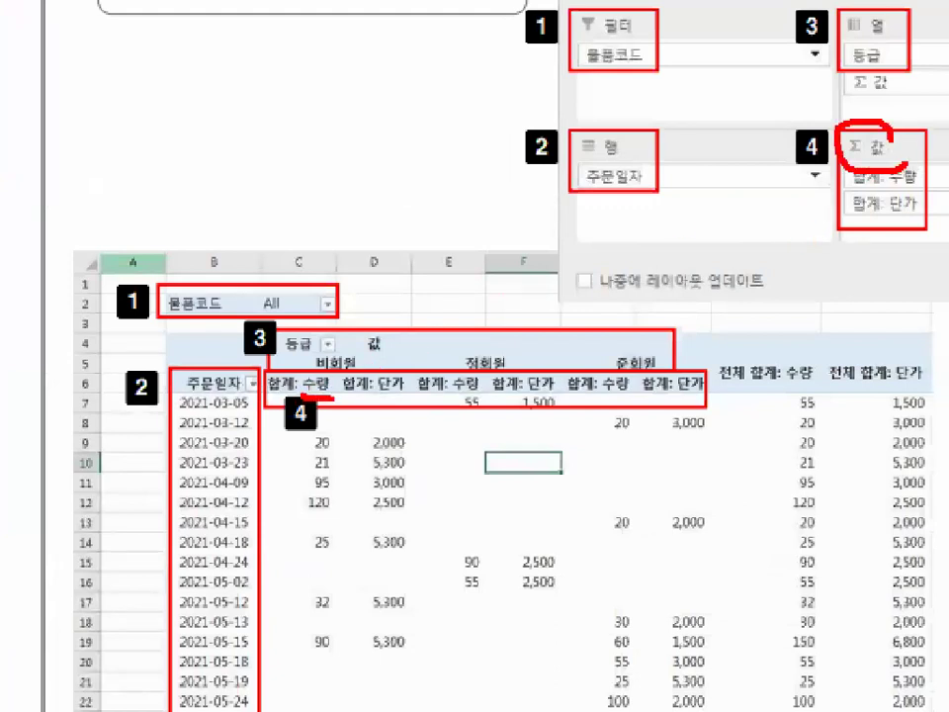
pyautogui.moveTo(339, 368); pyautogui.dragTo(335, 397)
pyautogui.moveTo(406, 376)
pyautogui.mouseDown()
pyautogui.moveTo(374, 389)
pyautogui.moveTo(413, 397)
pyautogui.mouseUp()
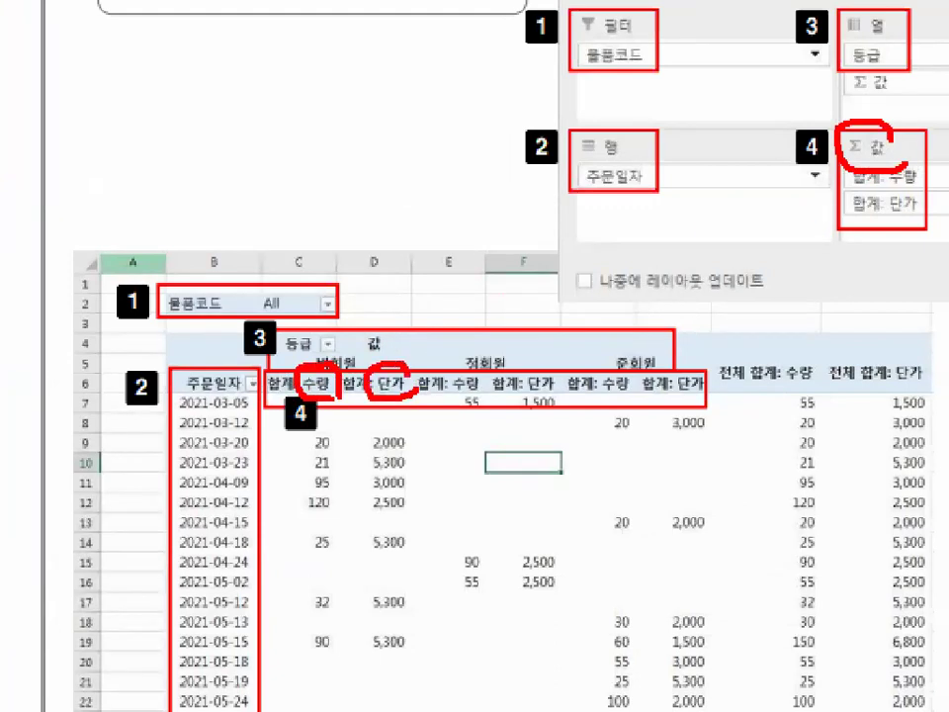
pyautogui.moveTo(314, 333); pyautogui.dragTo(352, 324)
pyautogui.moveTo(374, 303)
pyautogui.mouseDown()
pyautogui.moveTo(385, 359)
pyautogui.moveTo(446, 276)
pyautogui.mouseUp()
pyautogui.press('Escape')
pyautogui.hotkey('ctrl', '1')
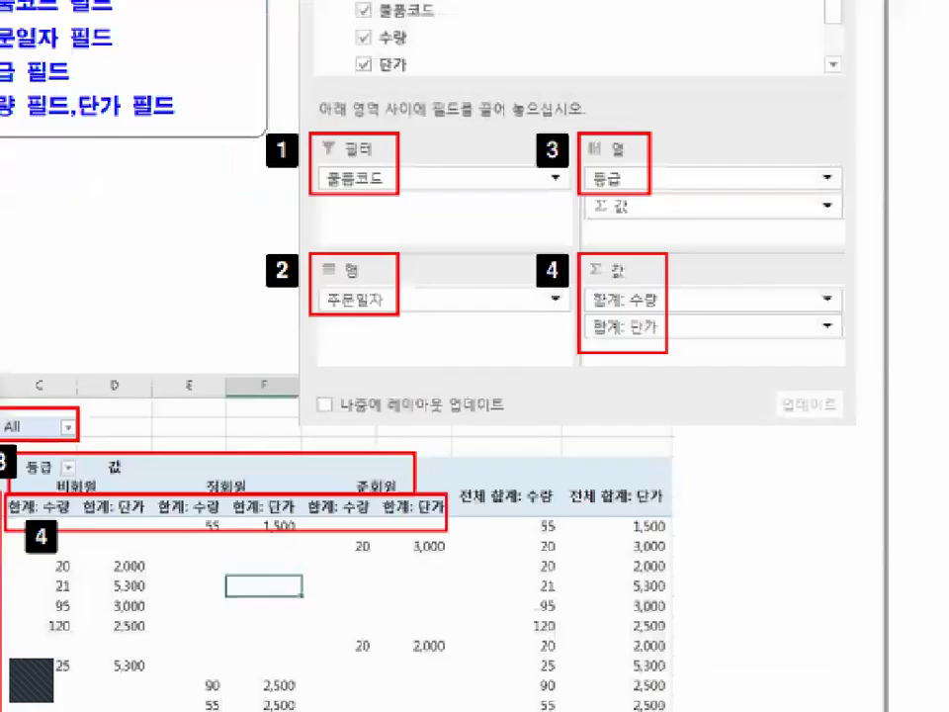
pyautogui.click(697, 338)
pyautogui.moveTo(697, 338)
pyautogui.mouseDown()
pyautogui.moveTo(634, 321)
pyautogui.moveTo(641, 354)
pyautogui.mouseUp()
pyautogui.press('Escape')
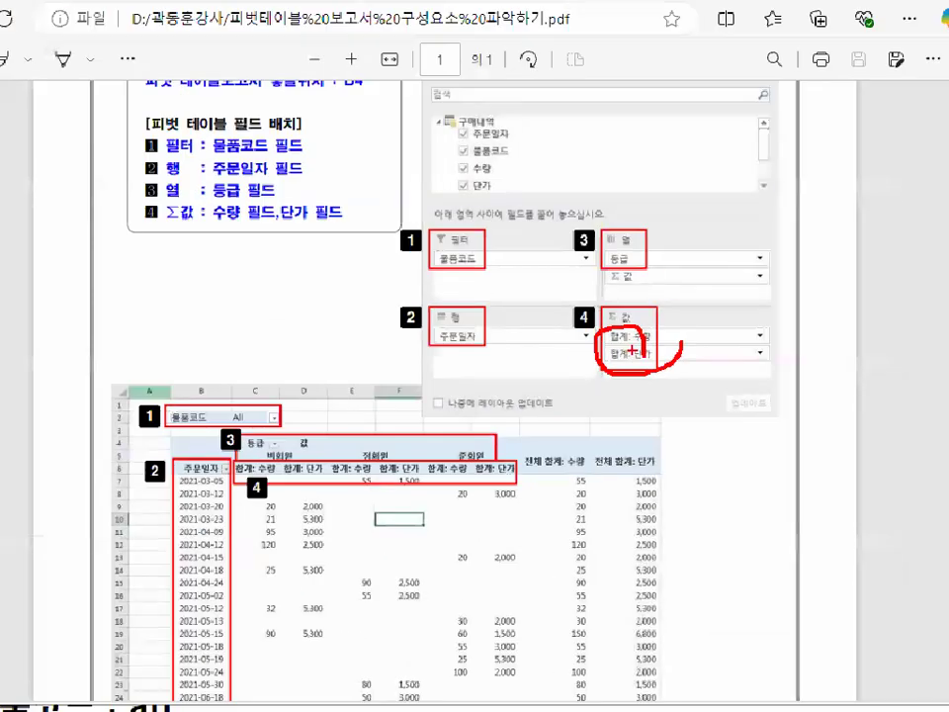
pyautogui.hotkey('ctrl', '1')
pyautogui.click(624, 359)
pyautogui.moveTo(91, 224)
pyautogui.mouseDown()
pyautogui.moveTo(155, 217)
pyautogui.moveTo(96, 243)
pyautogui.moveTo(89, 271)
pyautogui.moveTo(166, 292)
pyautogui.mouseUp()
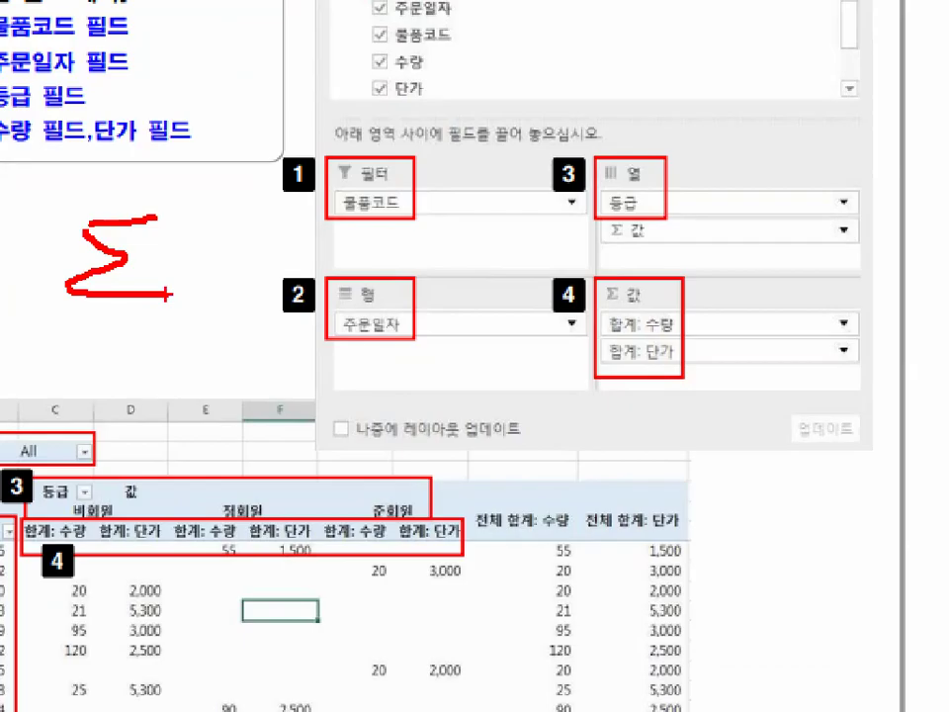
pyautogui.moveTo(633, 296)
pyautogui.mouseDown()
pyautogui.moveTo(637, 360)
pyautogui.moveTo(623, 295)
pyautogui.moveTo(713, 230)
pyautogui.mouseUp()
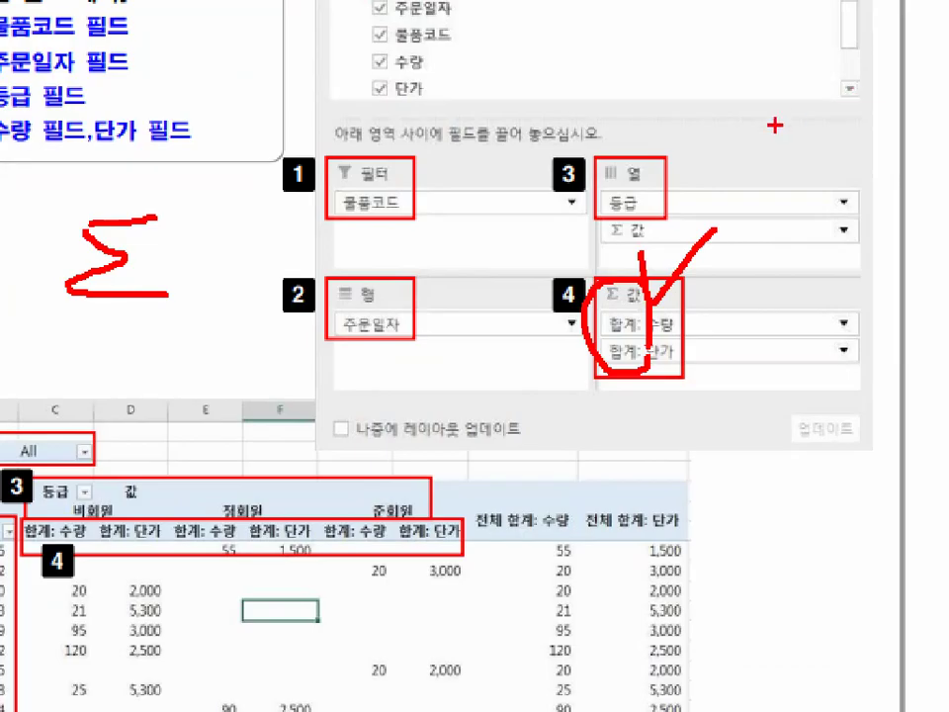
pyautogui.press('Escape')
# Examine the whole PivotTable Fields pane layout against the completed pivot table image.
pyautogui.hotkey('ctrl', '1')
pyautogui.moveTo(188, 638)
pyautogui.mouseDown()
pyautogui.moveTo(756, 516)
pyautogui.moveTo(704, 613)
pyautogui.mouseUp()
pyautogui.press('Escape')
pyautogui.hotkey('ctrl', '1')
pyautogui.moveTo(824, 267)
pyautogui.mouseDown()
pyautogui.moveTo(269, 220)
pyautogui.moveTo(855, 420)
pyautogui.mouseUp()
pyautogui.moveTo(94, 282); pyautogui.dragTo(30, 401)
pyautogui.moveTo(49, 277); pyautogui.dragTo(138, 423)
pyautogui.moveTo(192, 288); pyautogui.dragTo(183, 482)
pyautogui.moveTo(172, 425); pyautogui.dragTo(247, 381)
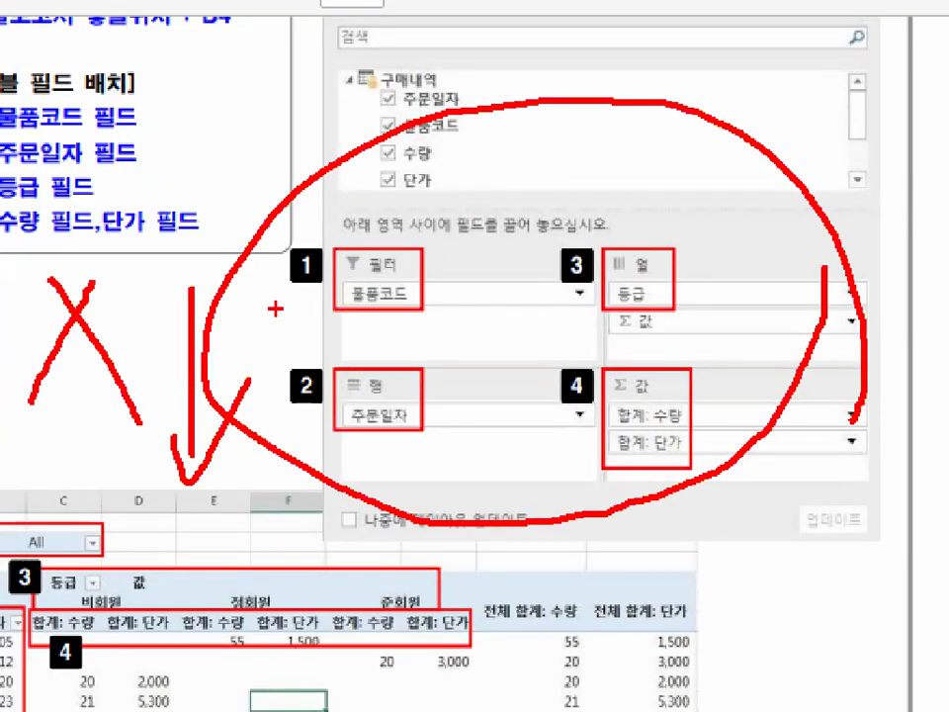
pyautogui.moveTo(272, 481); pyautogui.dragTo(409, 482)
pyautogui.moveTo(380, 450); pyautogui.dragTo(392, 500)
pyautogui.moveTo(474, 375); pyautogui.dragTo(502, 399)
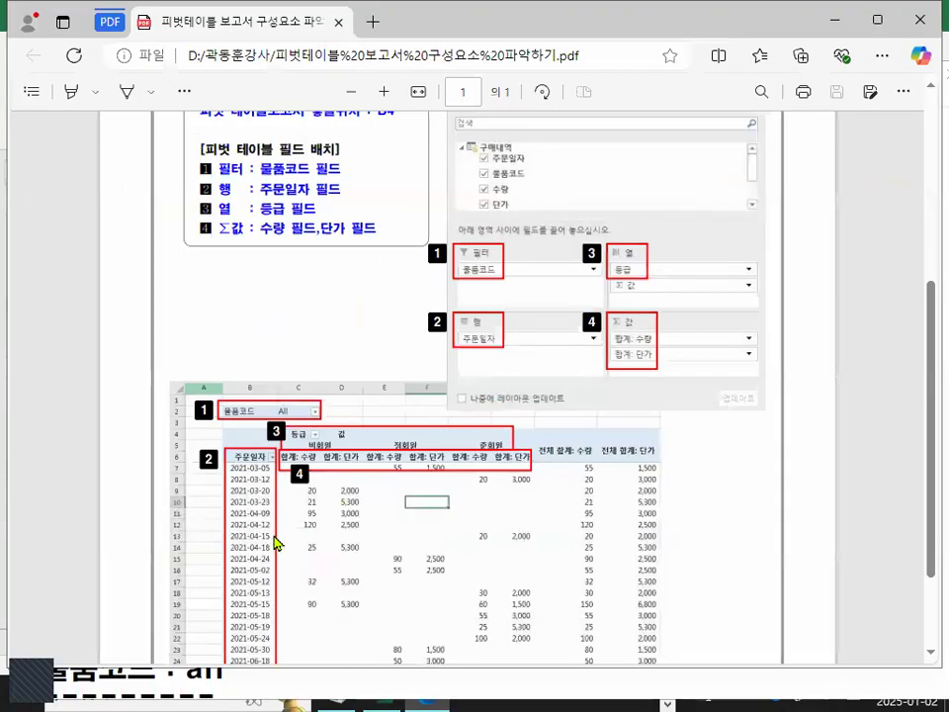
pyautogui.hotkey('ctrl', '1')
# Close the browser window showing the pivot table PDF.
pyautogui.click(254, 538)
pyautogui.moveTo(514, 501)
pyautogui.mouseDown()
pyautogui.moveTo(174, 582)
pyautogui.moveTo(471, 382)
pyautogui.moveTo(478, 407)
pyautogui.mouseUp()
pyautogui.moveTo(941, 194)
pyautogui.mouseDown()
pyautogui.moveTo(538, 193)
pyautogui.moveTo(936, 138)
pyautogui.moveTo(917, 165)
pyautogui.mouseUp()
pyautogui.click(398, 21)
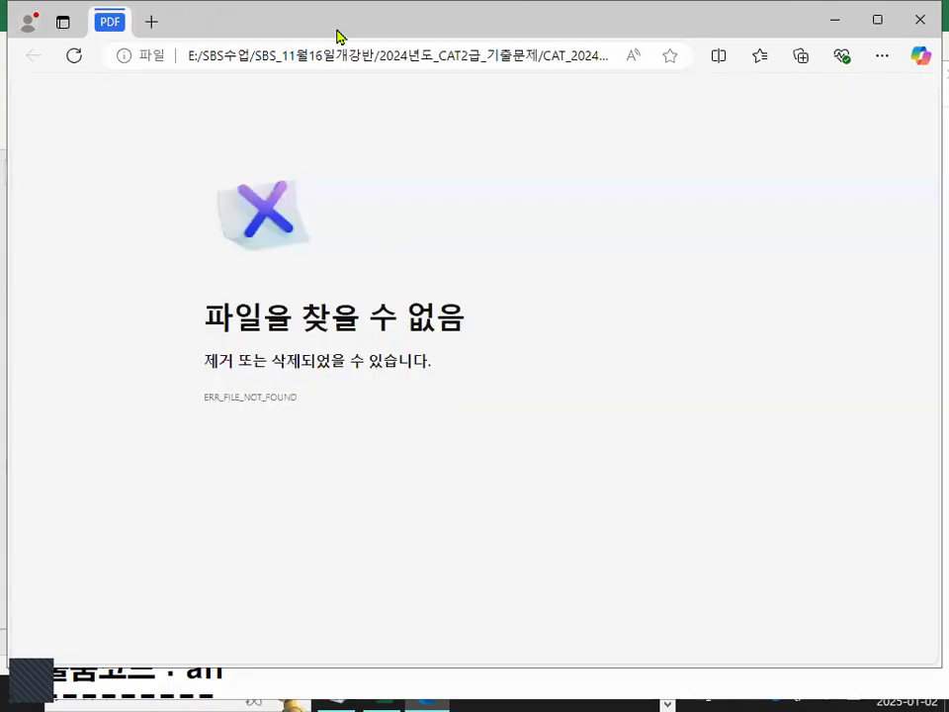
pyautogui.click(919, 16)
# Add a dashed separator line below the field layout components note in the class notes.
pyautogui.moveTo(79, 524); pyautogui.dragTo(663, 536)
pyautogui.click(398, 580)
pyautogui.write('------------------------------------')
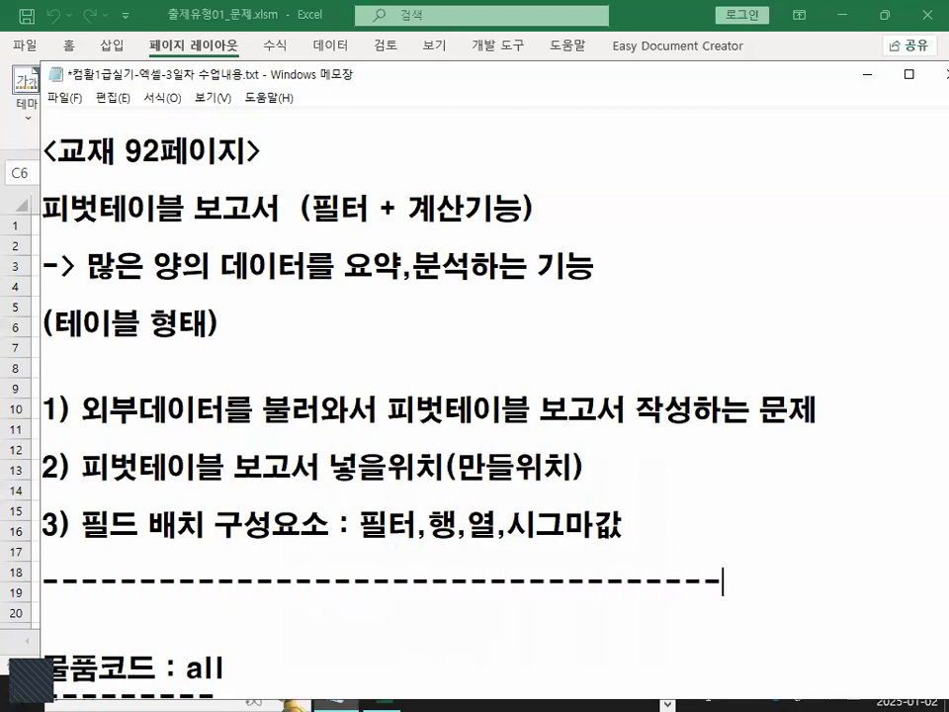
# Remove the duplicate dashed separator line between the notes sections.
pyautogui.scroll(-4, 502, 587)
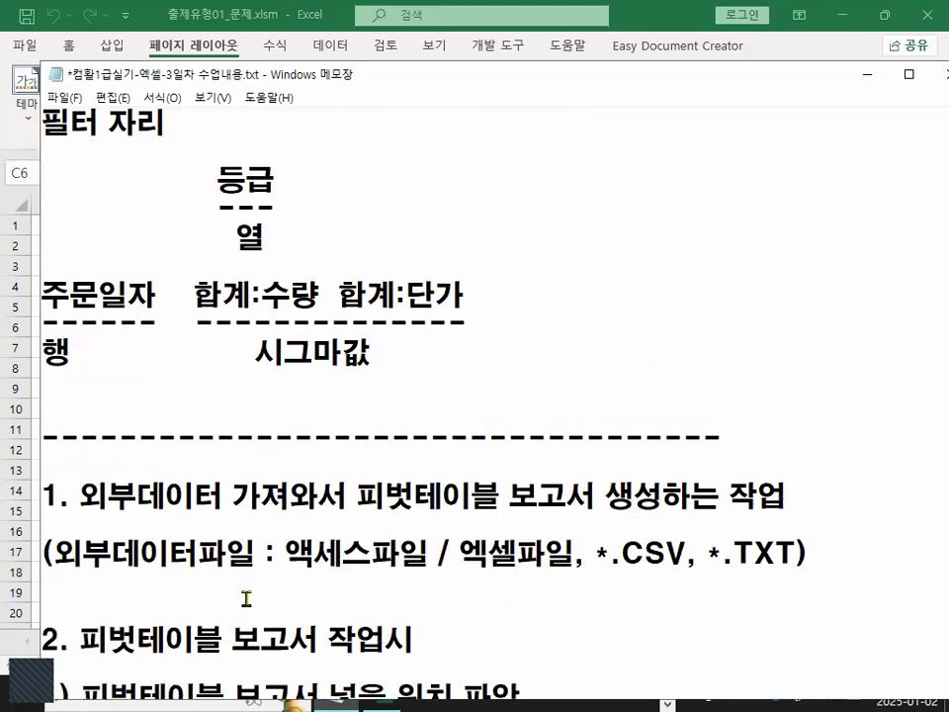
pyautogui.keyDown('shift'); pyautogui.click(533, 385); pyautogui.keyUp('shift')
pyautogui.press('Delete')
pyautogui.press('Delete')
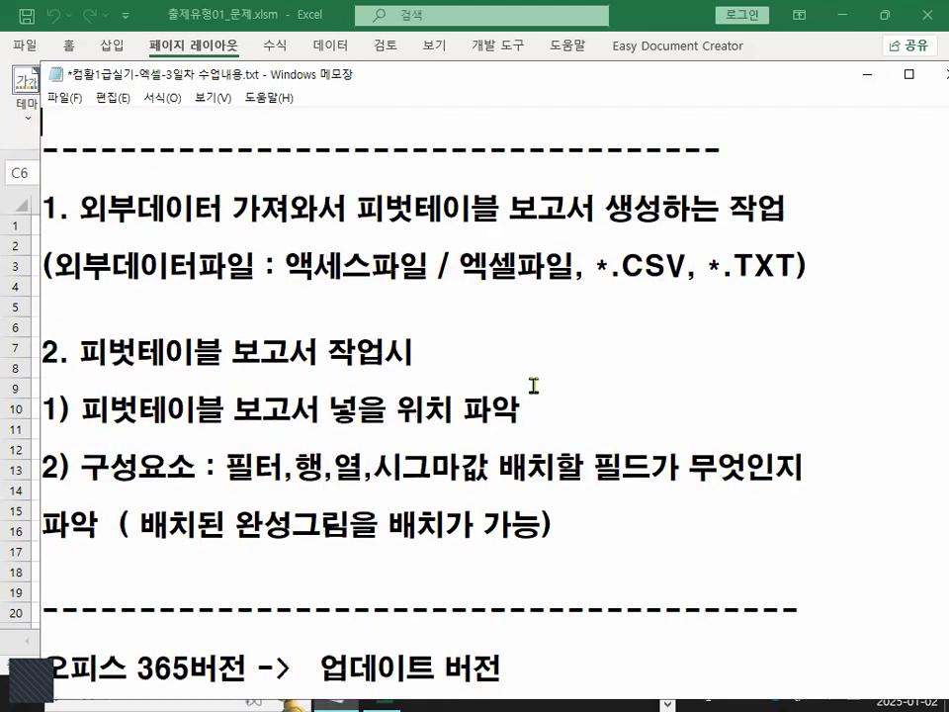
pyautogui.scroll(2, 534, 420)
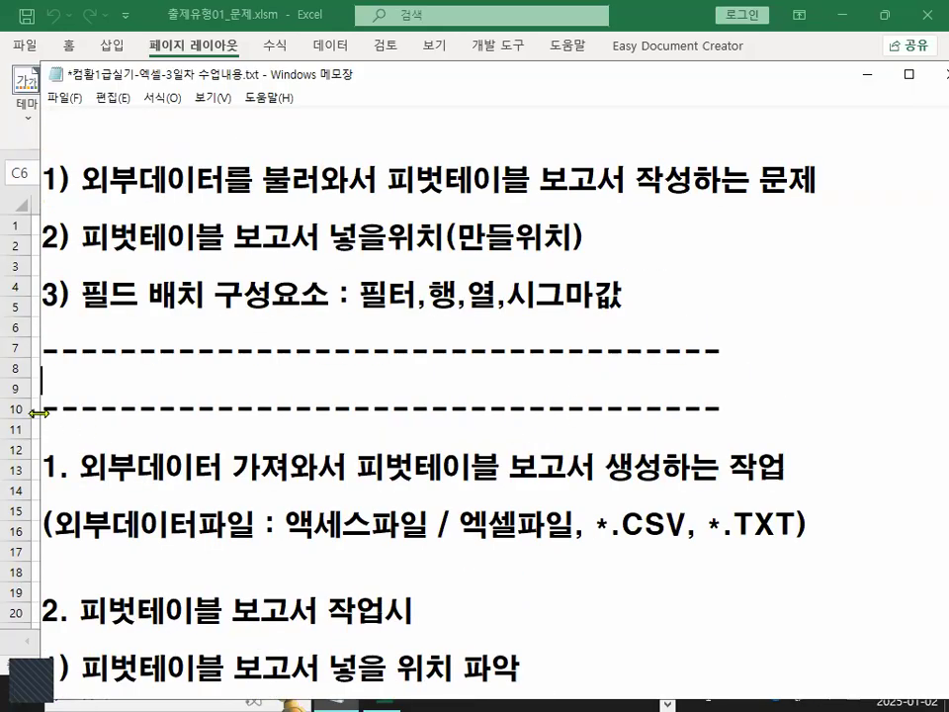
pyautogui.moveTo(41, 406); pyautogui.dragTo(799, 403)
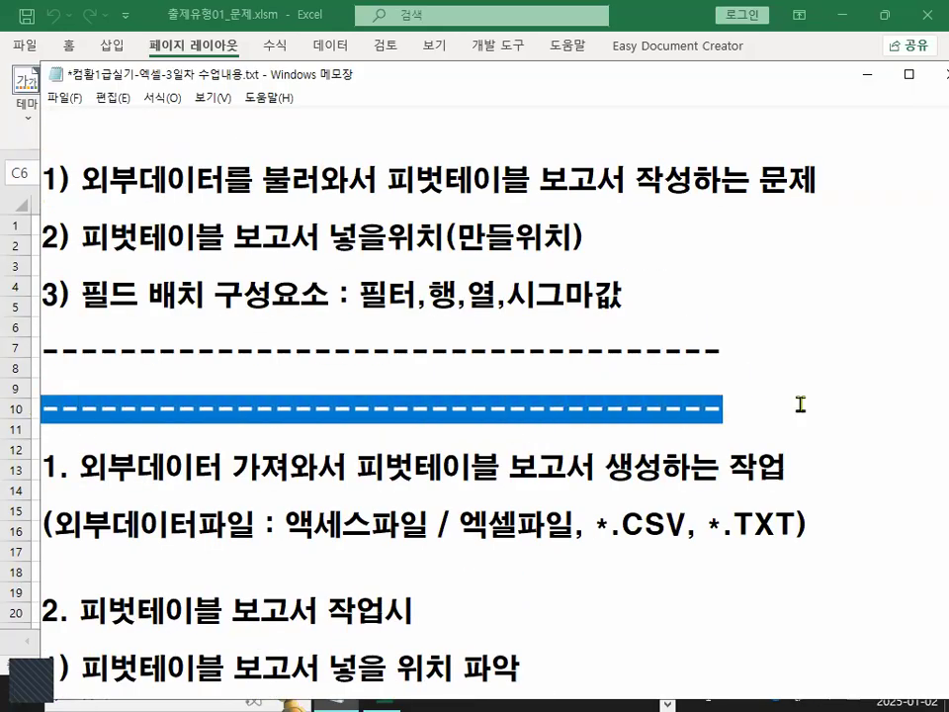
pyautogui.press('Delete')
pyautogui.press('Delete')
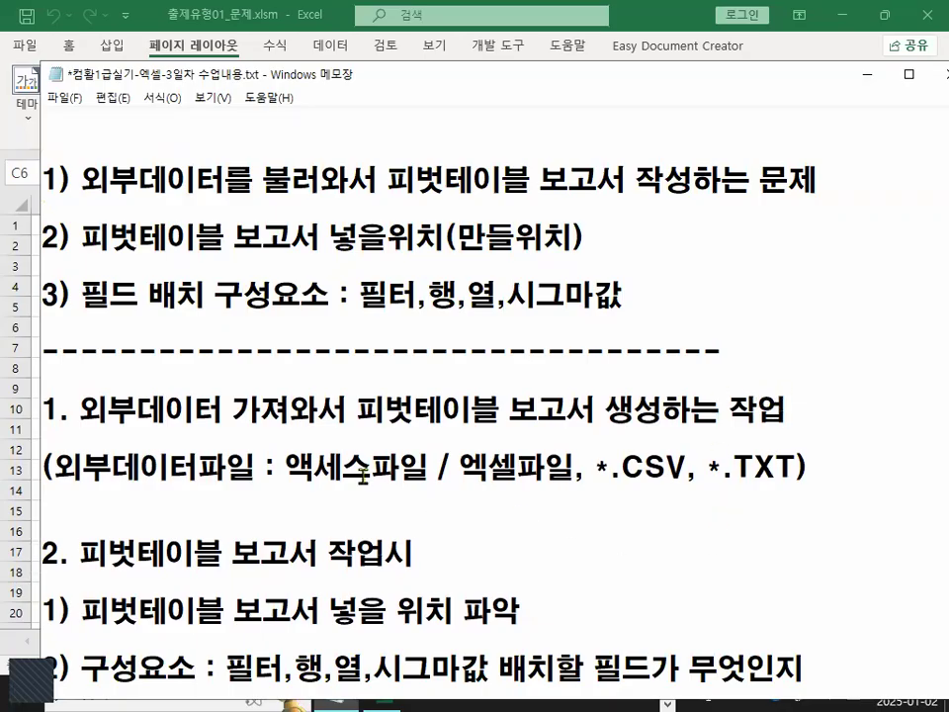
# Split the external data file line and turn its first part into the heading '< 외부데이터파일 종류>'.
pyautogui.doubleClick(288, 465)
pyautogui.click(309, 515)
pyautogui.click(428, 466)
pyautogui.press('Left')
pyautogui.press('Left')
pyautogui.press('Left')
pyautogui.press('Left')
pyautogui.press('Left')
pyautogui.press('Left')
pyautogui.press('Left')
pyautogui.press('Left')
pyautogui.press('Left')
pyautogui.press('Left')
pyautogui.press('Right')
pyautogui.press('Right')
pyautogui.press('Right')
pyautogui.press('Return')
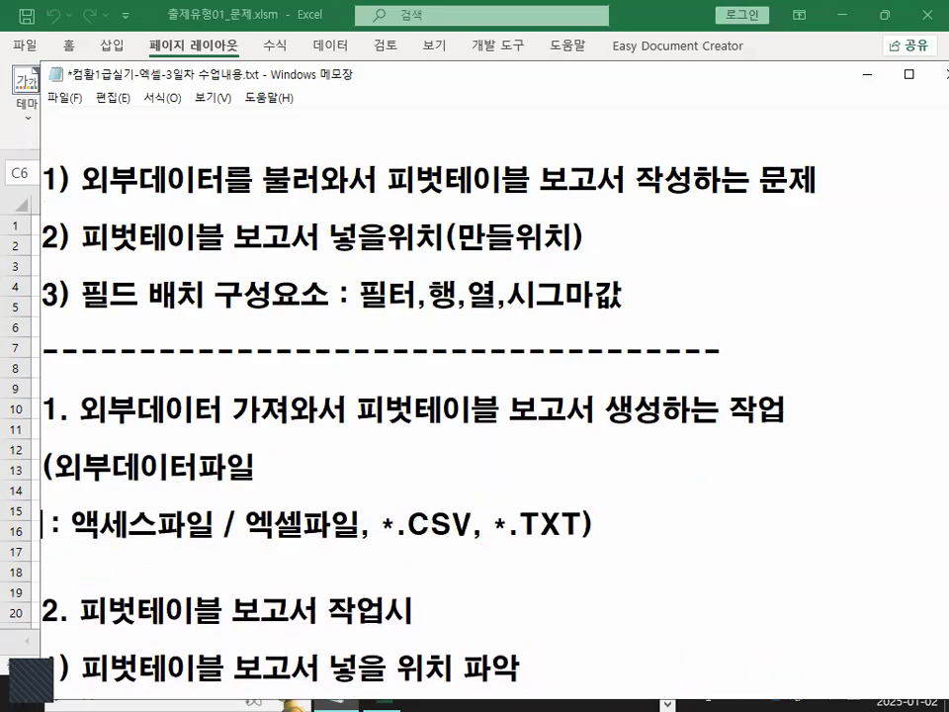
pyautogui.press('Up')
pyautogui.press('Delete')
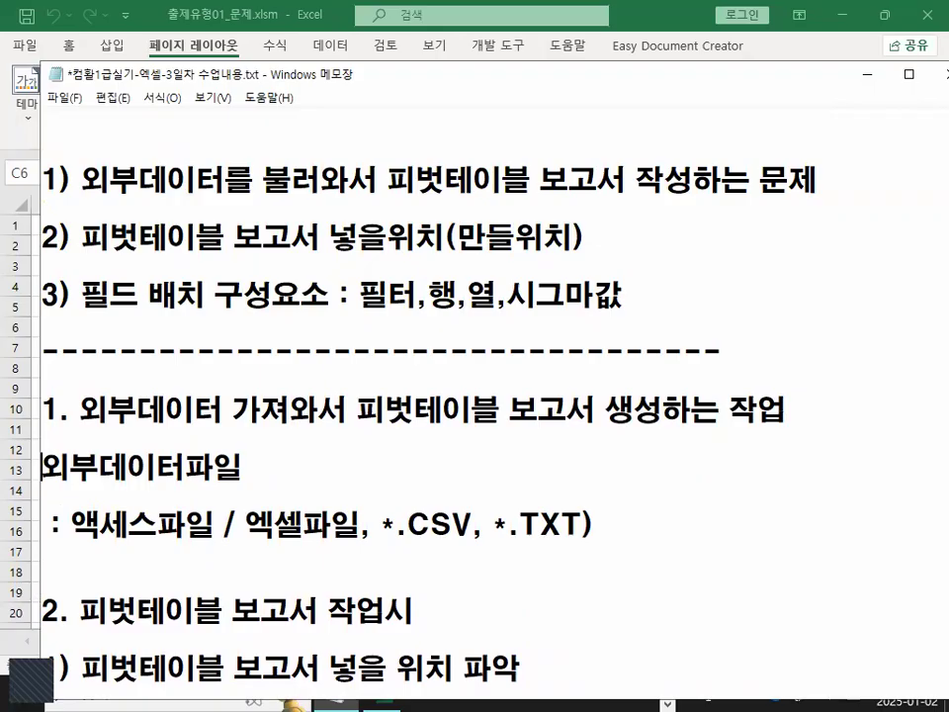
pyautogui.write('<')
pyautogui.press('End')
pyautogui.write('종류')
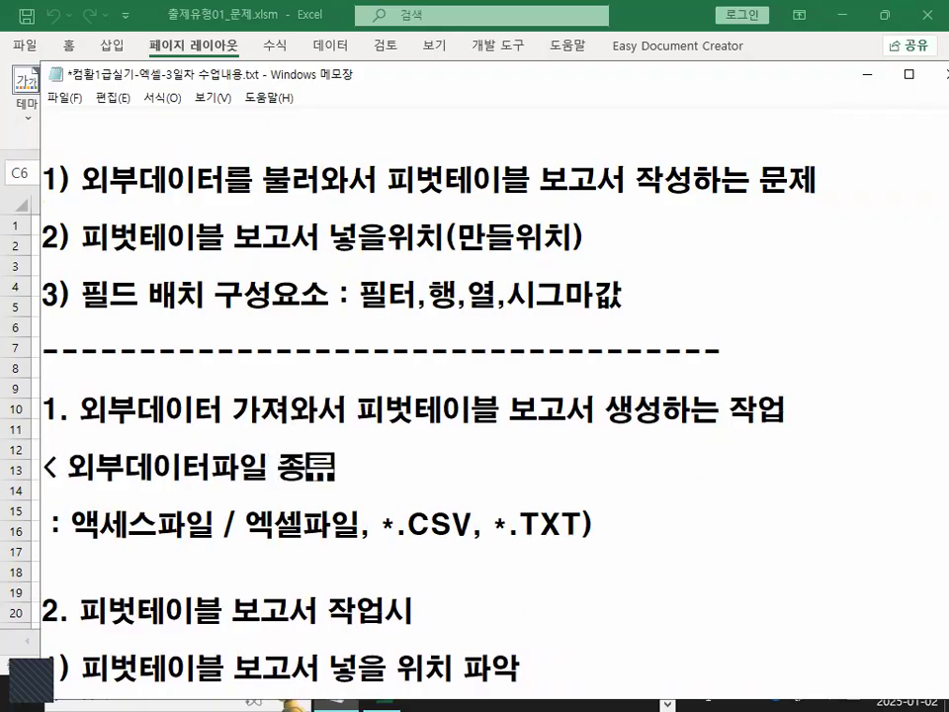
pyautogui.write('?')
pyautogui.press('BackSpace')
pyautogui.write('>')
# Remove the colon prefix from the file types line and add '(*.ACCDB)' after 액세스파일.
pyautogui.press('Down')
pyautogui.press('Home')
pyautogui.press('Delete')
pyautogui.press('Delete')
pyautogui.press('Delete')
pyautogui.press('Right')
pyautogui.press('Right')
pyautogui.press('Right')
pyautogui.press('Right')
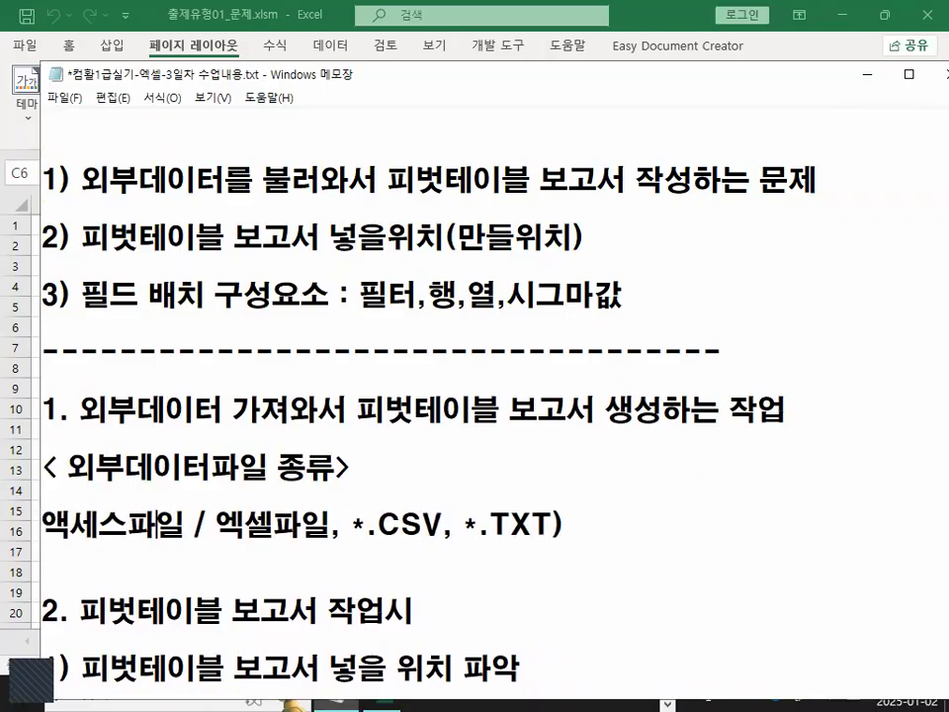
pyautogui.write('(')
pyautogui.write('*.AC')
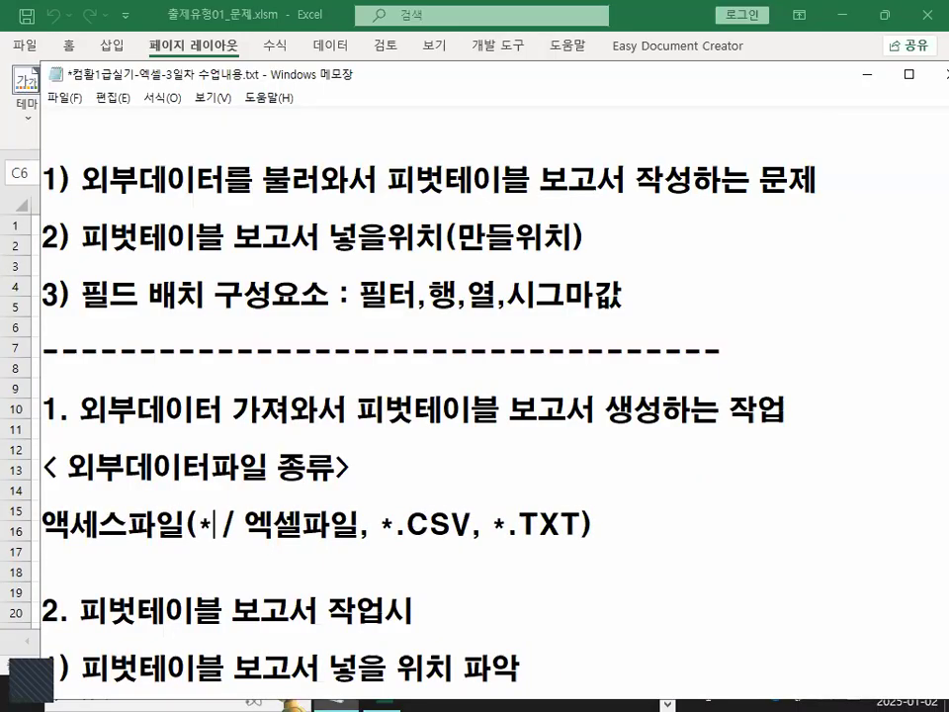
pyautogui.write('C')
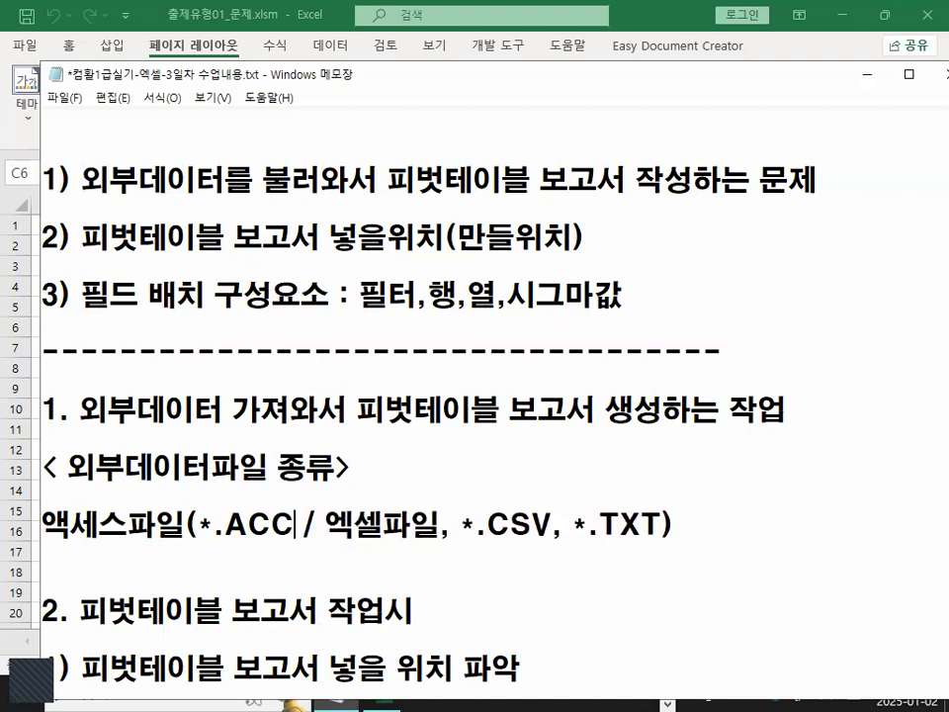
pyautogui.write('DB)')
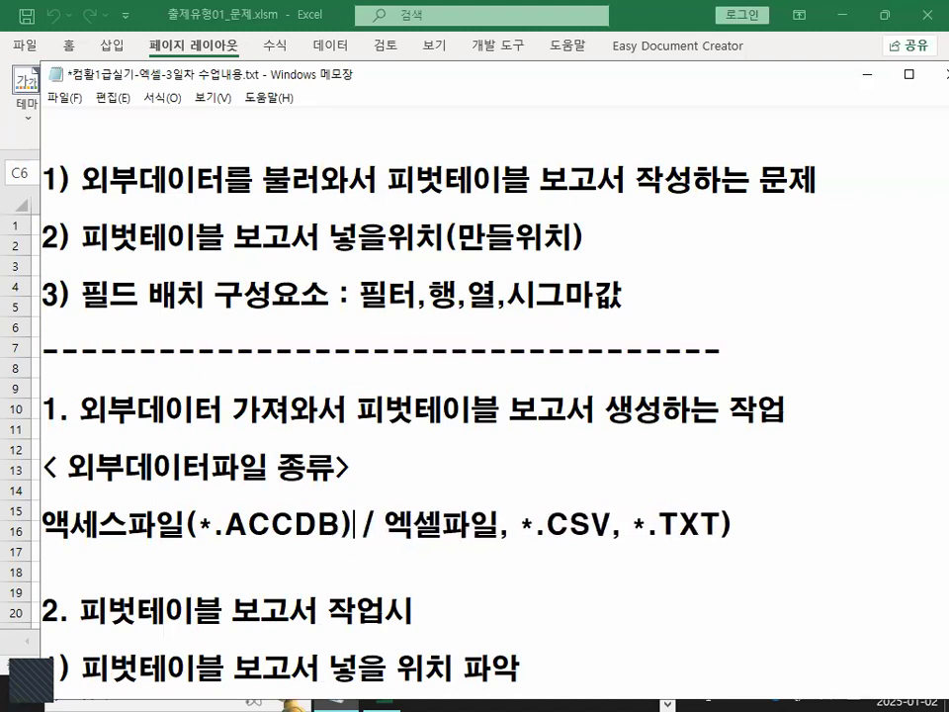
# Replace the slash after the Access entry with a comma and add '(XLSX)' after 엑셀파일.
pyautogui.press('Delete')
pyautogui.press('Delete')
pyautogui.write(',')
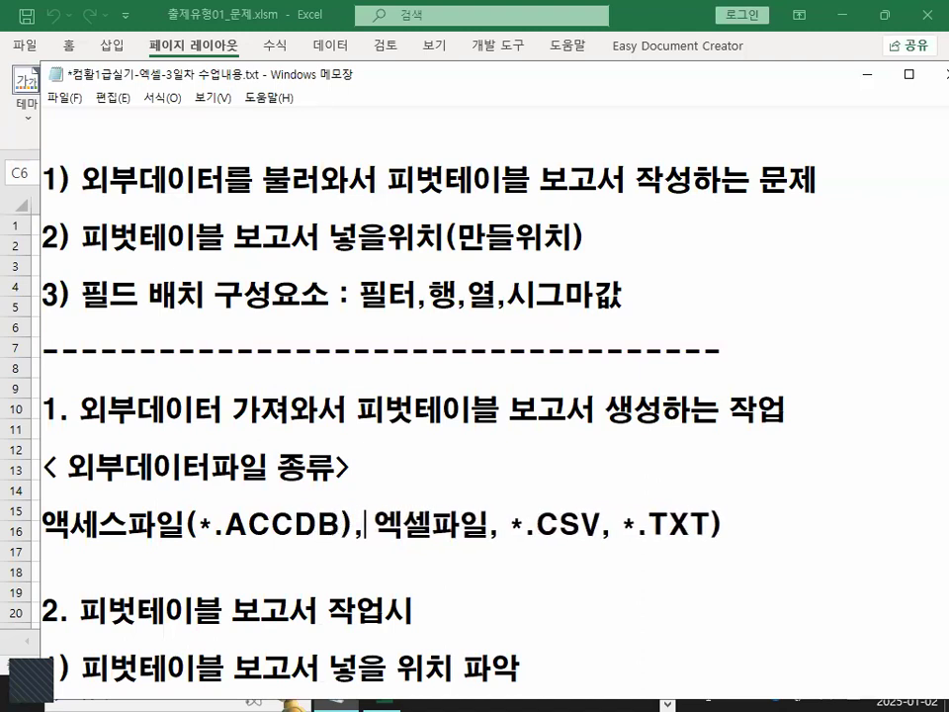
pyautogui.press('Right')
pyautogui.press('Right')
pyautogui.press('Right')
pyautogui.press('Right')
pyautogui.press('Right')
pyautogui.write('(ㅌ')
pyautogui.press('BackSpace')
pyautogui.write('XLSX')
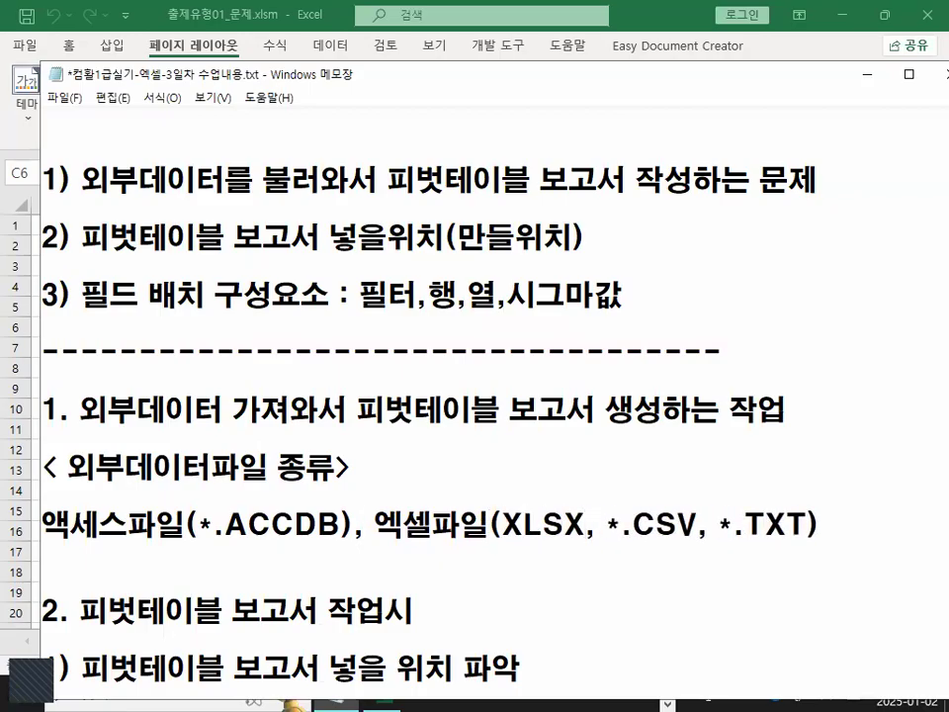
pyautogui.write(')')
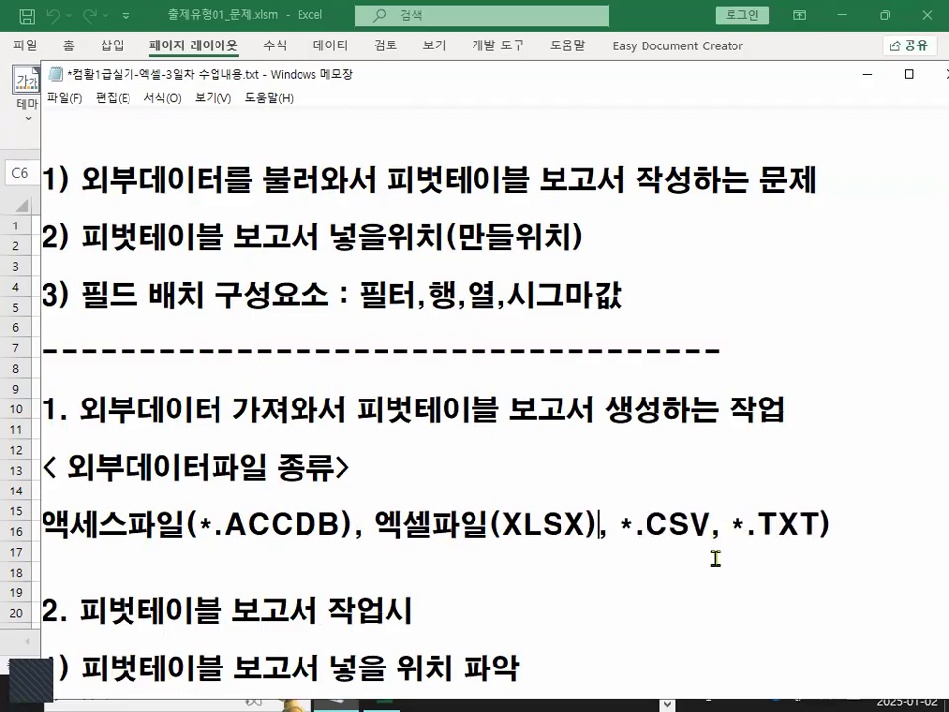
# Highlight the CSV and TXT extensions in the external data file types line.
pyautogui.moveTo(646, 524)
pyautogui.mouseDown()
pyautogui.moveTo(710, 522)
pyautogui.moveTo(611, 536)
pyautogui.moveTo(656, 478)
pyautogui.moveTo(719, 510)
pyautogui.mouseUp()
pyautogui.hotkey('ctrl', '1')
pyautogui.click(683, 534)
pyautogui.moveTo(633, 473); pyautogui.dragTo(719, 398)
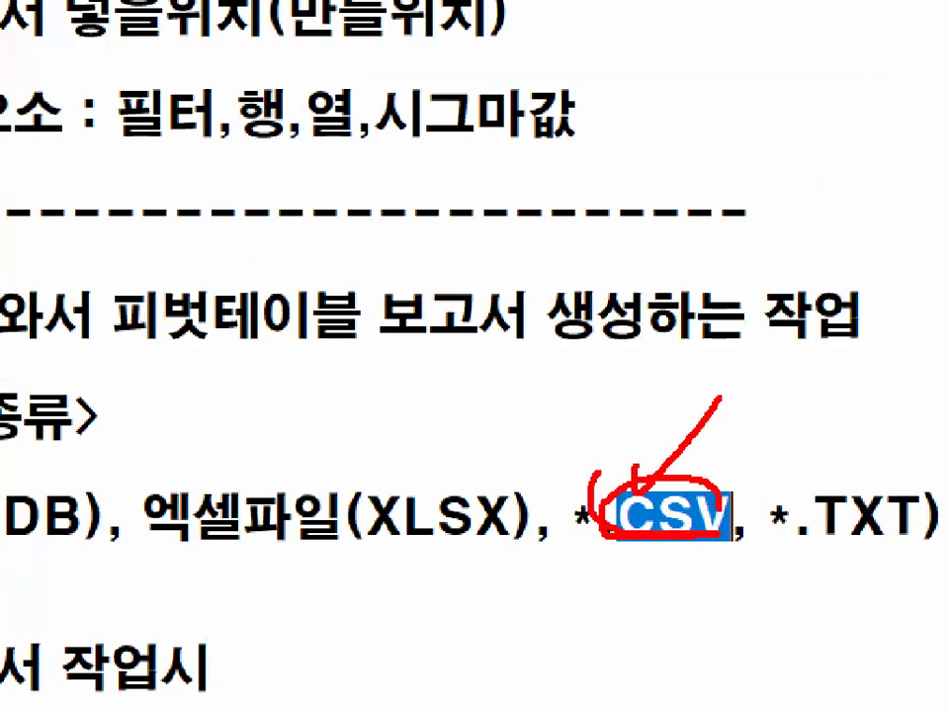
pyautogui.scroll(-2, 694, 545)
pyautogui.press('Escape')
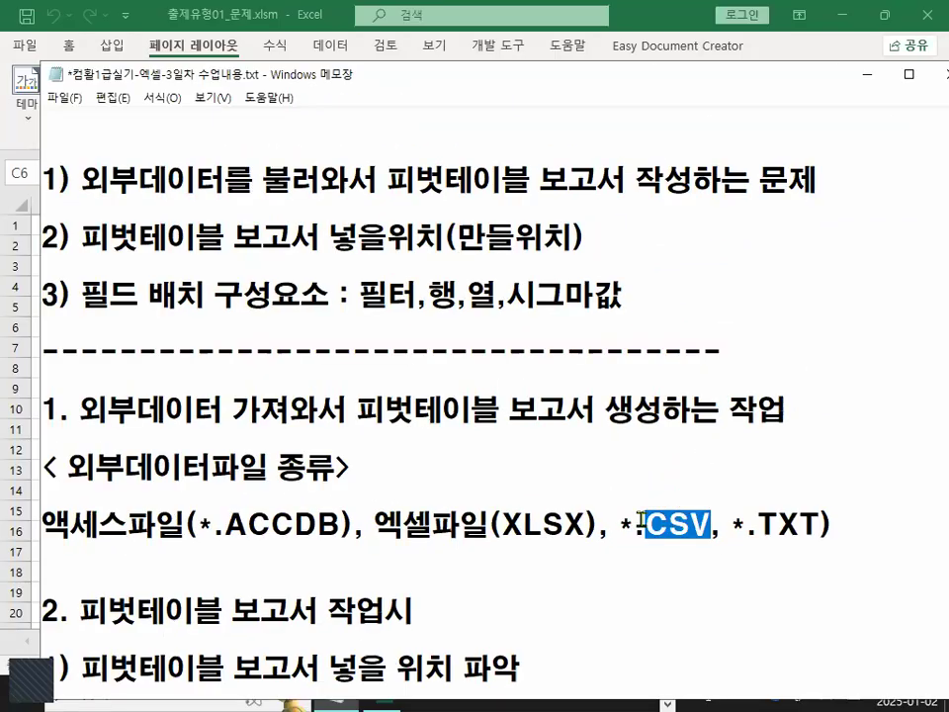
pyautogui.moveTo(757, 524); pyautogui.dragTo(879, 522)
pyautogui.hotkey('ctrl', '2')
pyautogui.moveTo(650, 544)
pyautogui.mouseDown()
pyautogui.moveTo(805, 543)
pyautogui.moveTo(813, 533)
pyautogui.mouseUp()
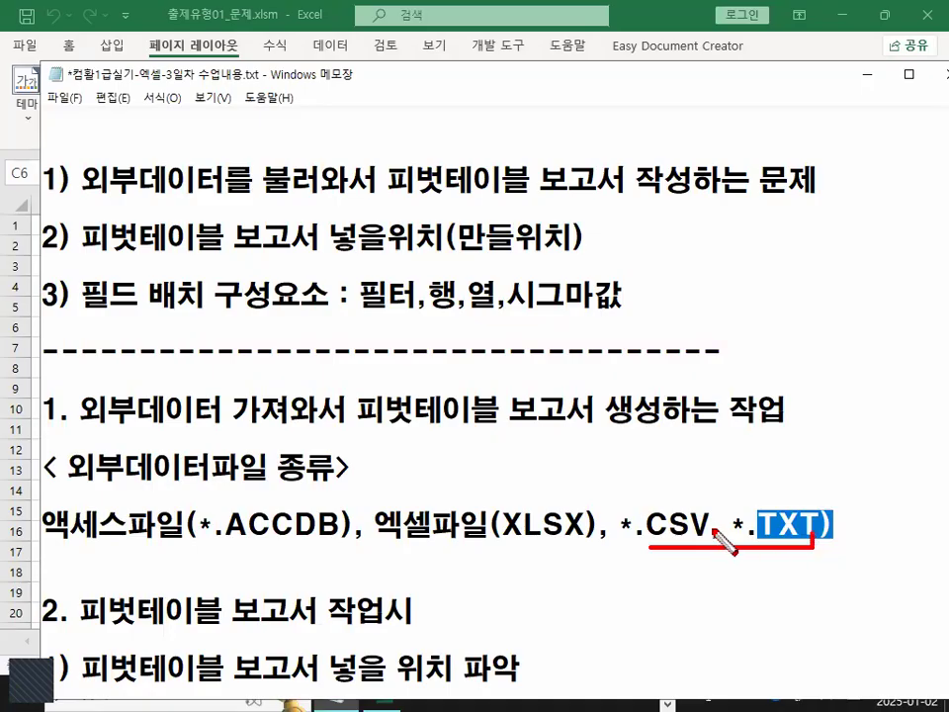
pyautogui.moveTo(663, 539); pyautogui.dragTo(715, 537)
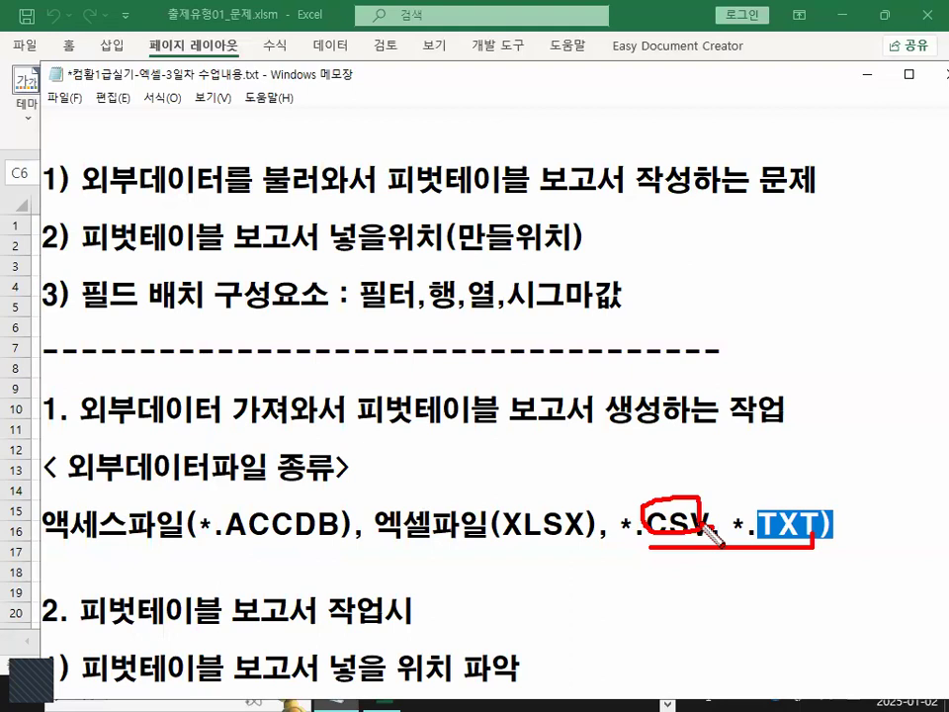
pyautogui.moveTo(707, 451); pyautogui.dragTo(689, 491)
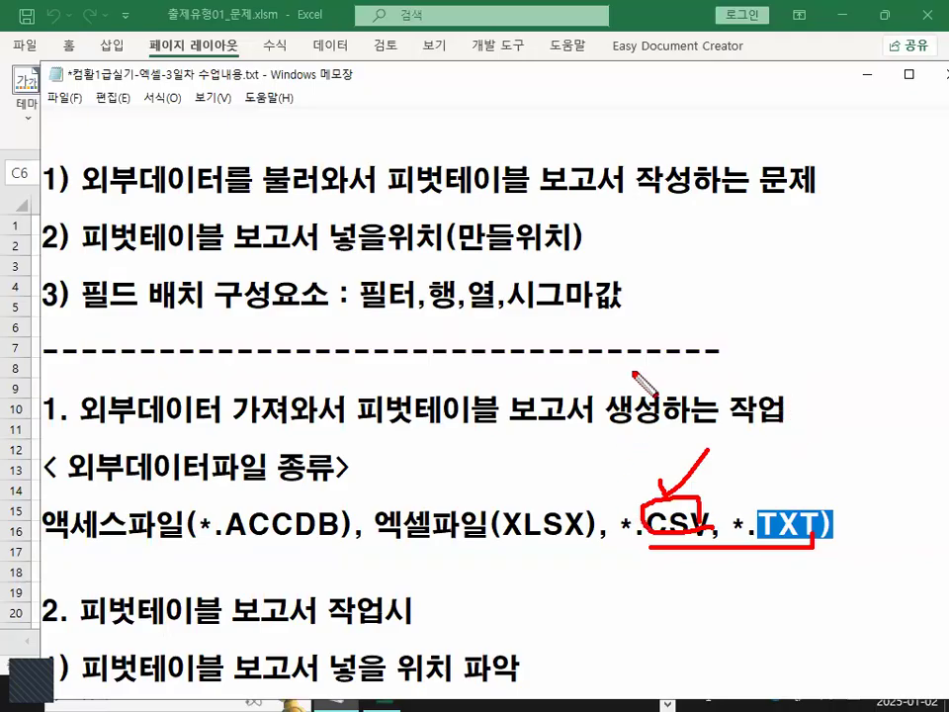
pyautogui.press('Escape')
pyautogui.moveTo(646, 524); pyautogui.dragTo(710, 524)
pyautogui.click(709, 523)
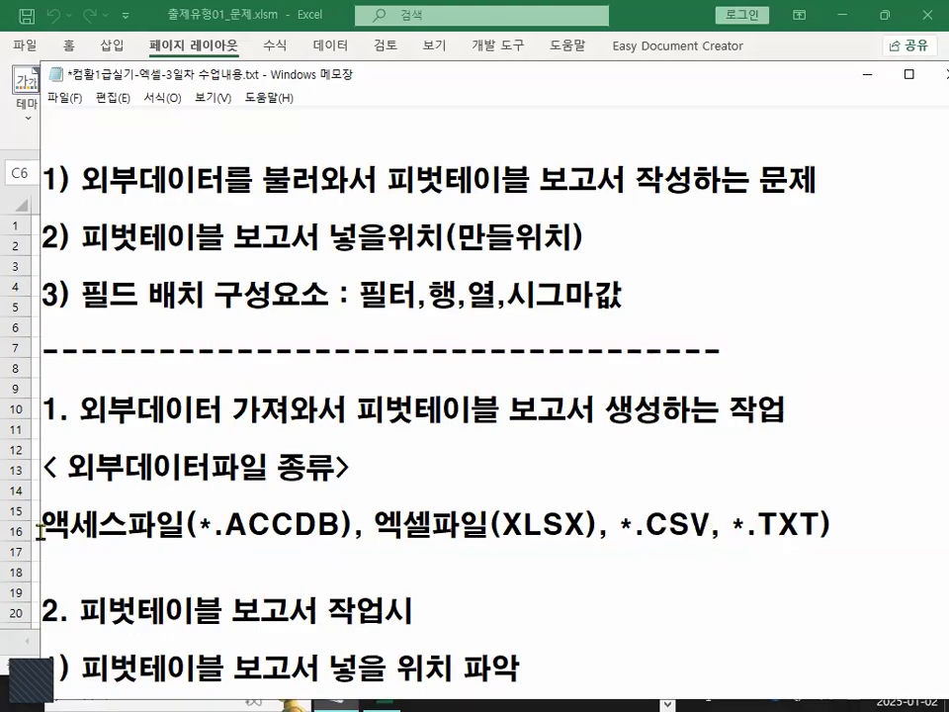
# Delete the trailing closing parenthesis at the end of the file types line.
pyautogui.moveTo(69, 524); pyautogui.dragTo(806, 524)
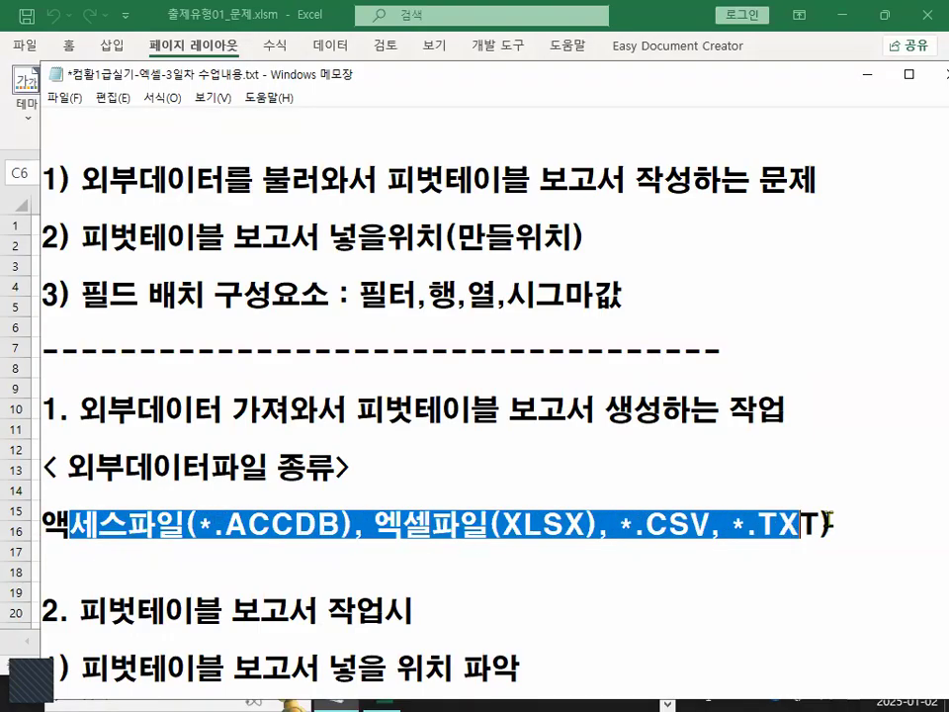
pyautogui.click(890, 518)
pyautogui.press('BackSpace')
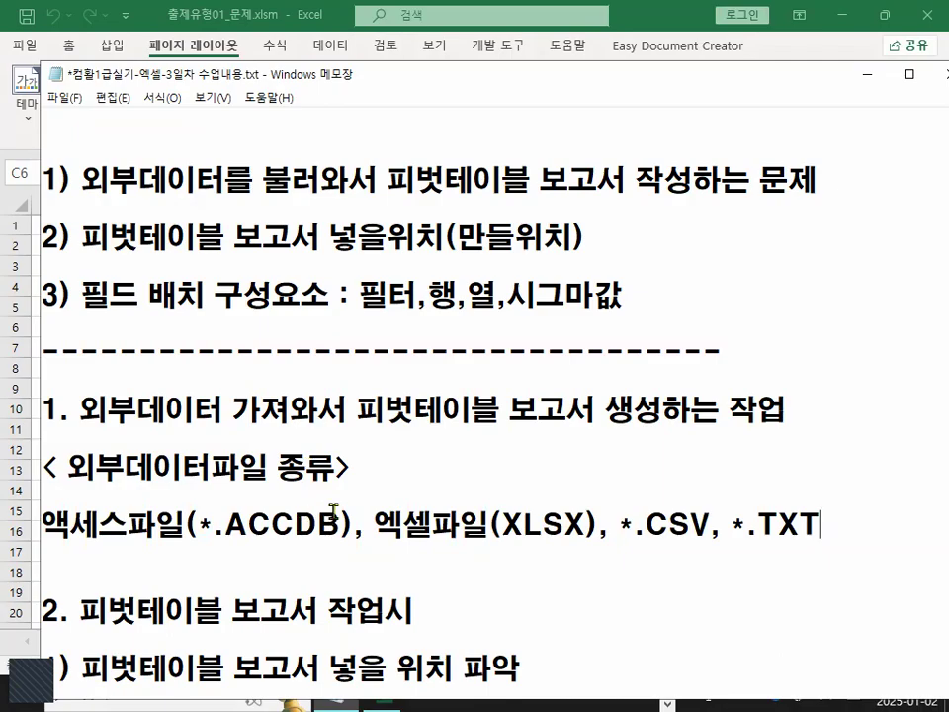
# Minimize the class notes and open the Data tab in the Excel workbook.
pyautogui.scroll(-1, 298, 575)
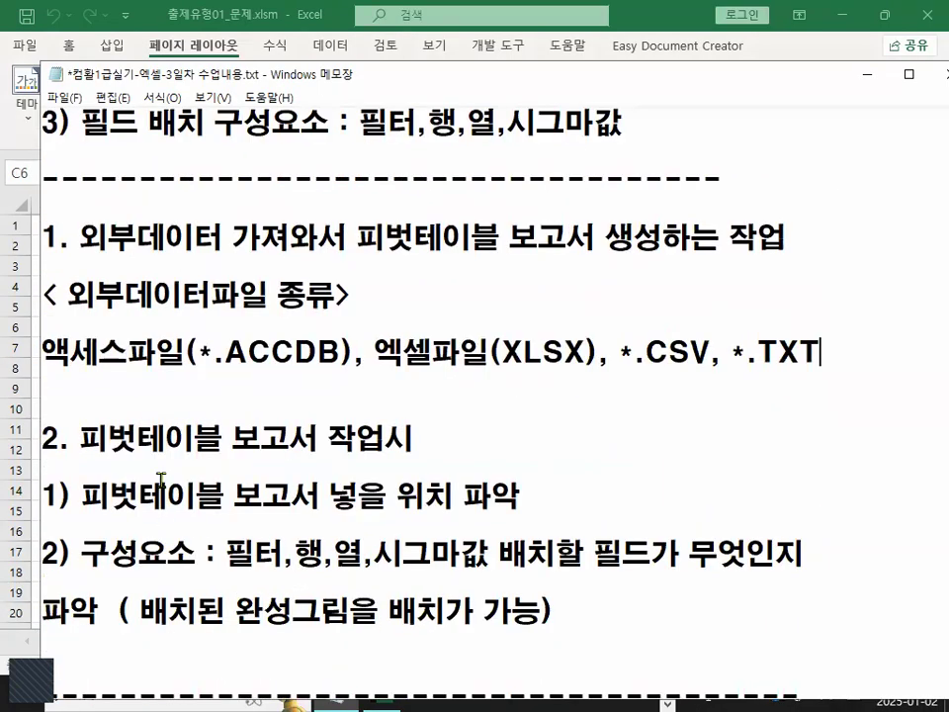
pyautogui.scroll(-2, 336, 534)
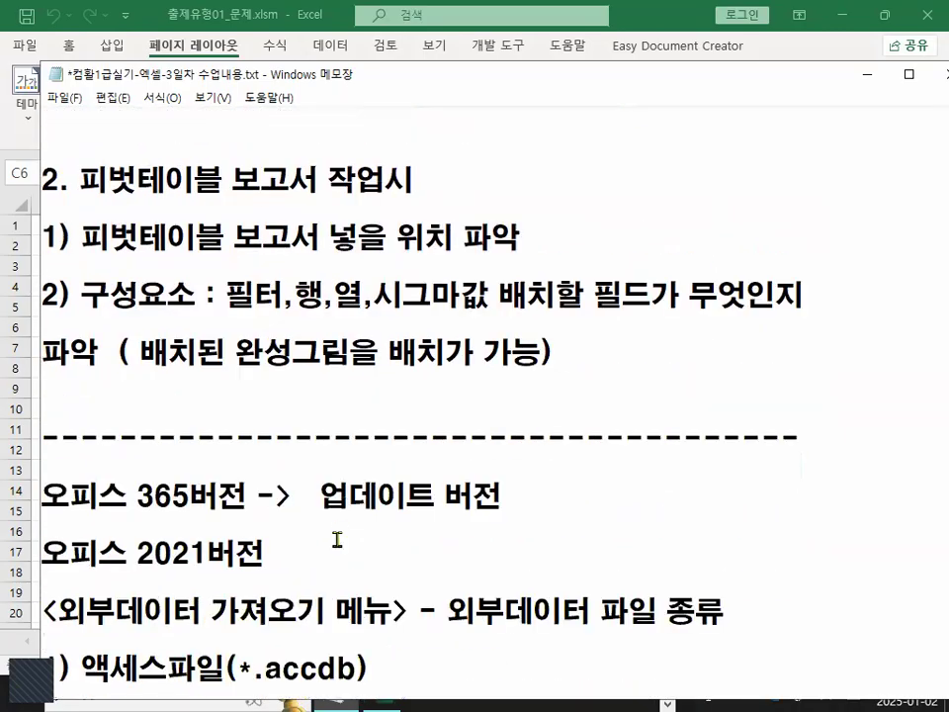
pyautogui.scroll(-3, 337, 539)
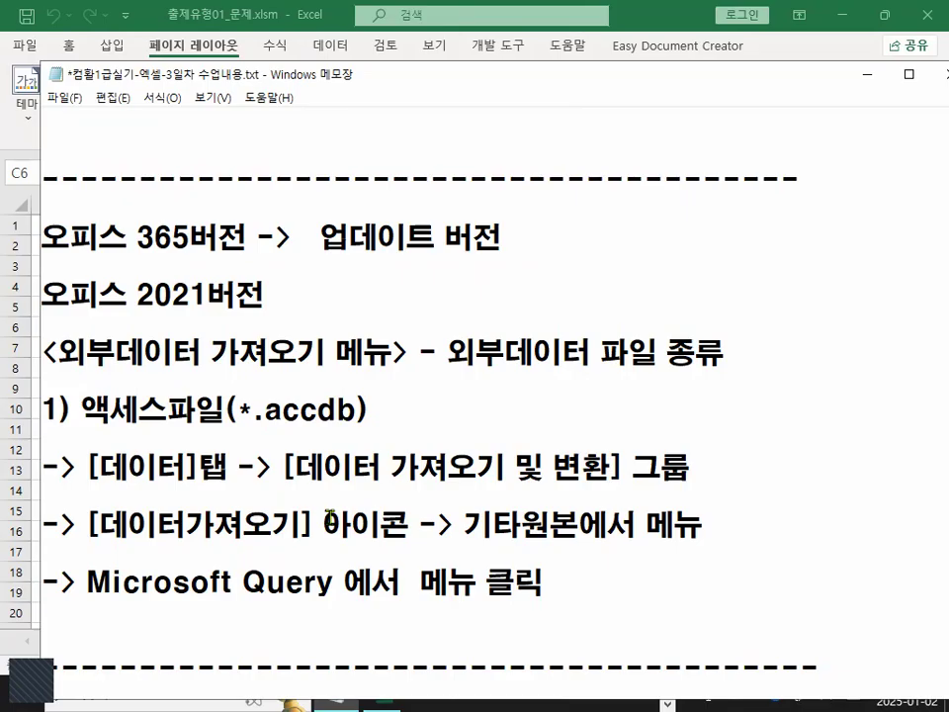
pyautogui.click(868, 74)
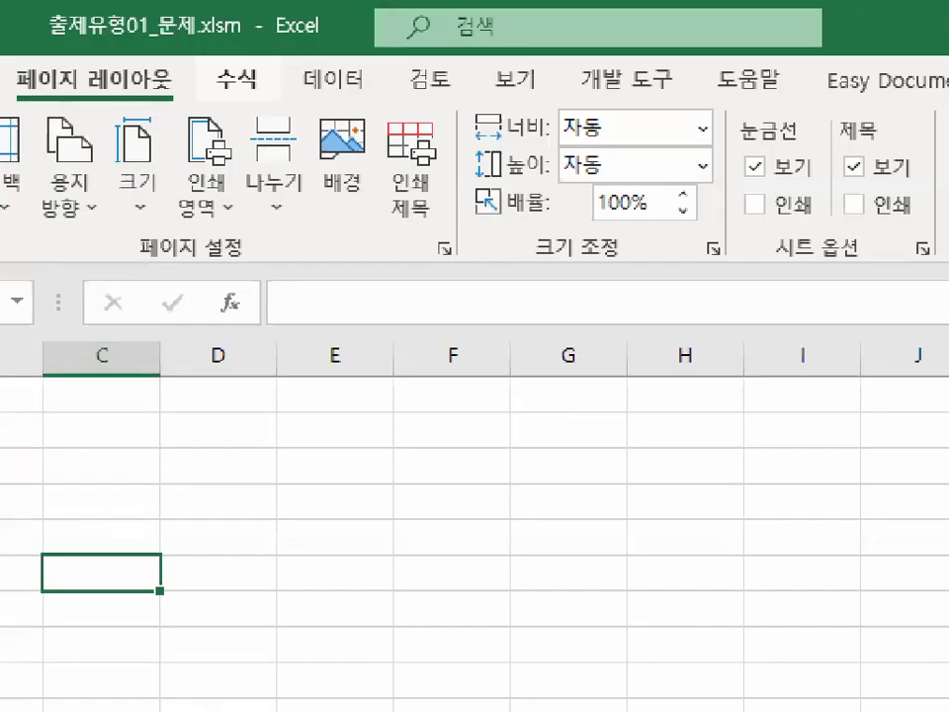
pyautogui.moveTo(384, 92)
pyautogui.mouseDown()
pyautogui.moveTo(350, 100)
pyautogui.moveTo(346, 38)
pyautogui.mouseUp()
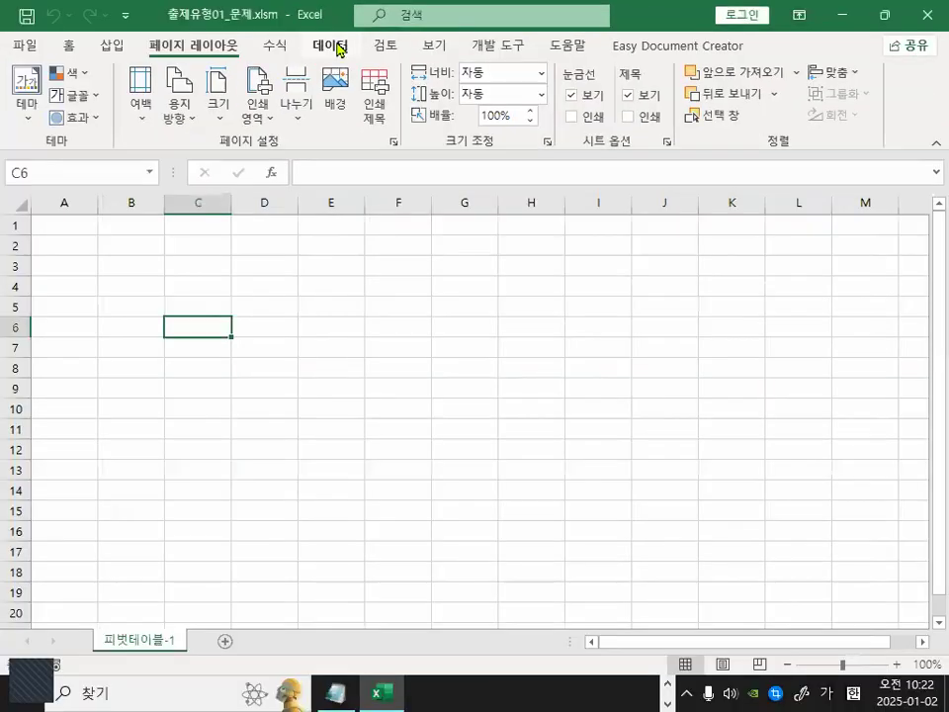
pyautogui.click(333, 80)
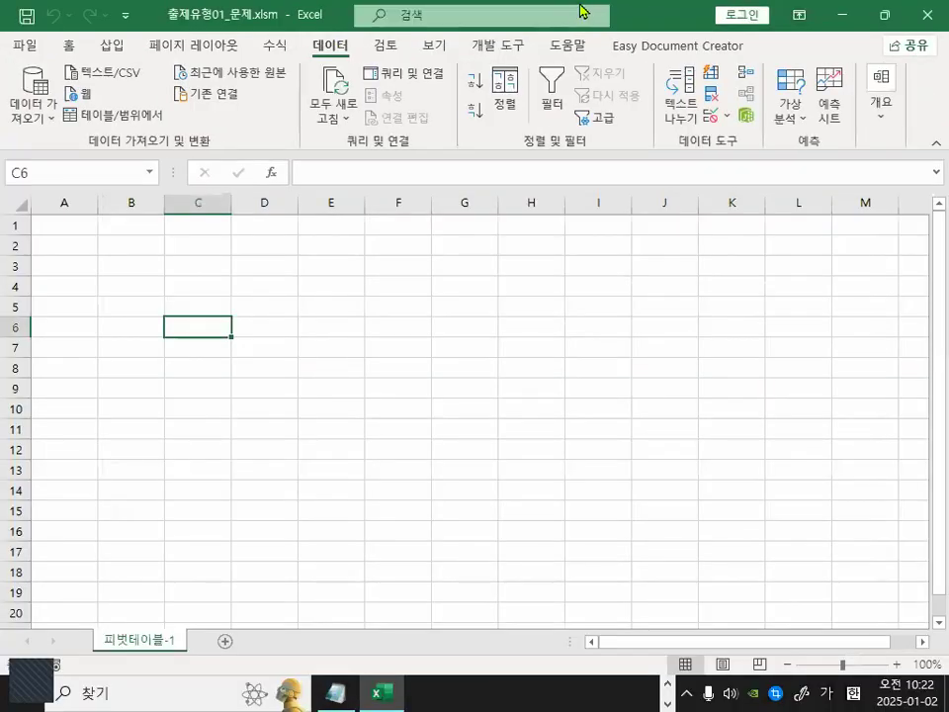
# Open the Get Data menu and its 기타 원본에서 submenu to show the import sources, then close it.
pyautogui.moveTo(640, 19); pyautogui.dragTo(660, 140)
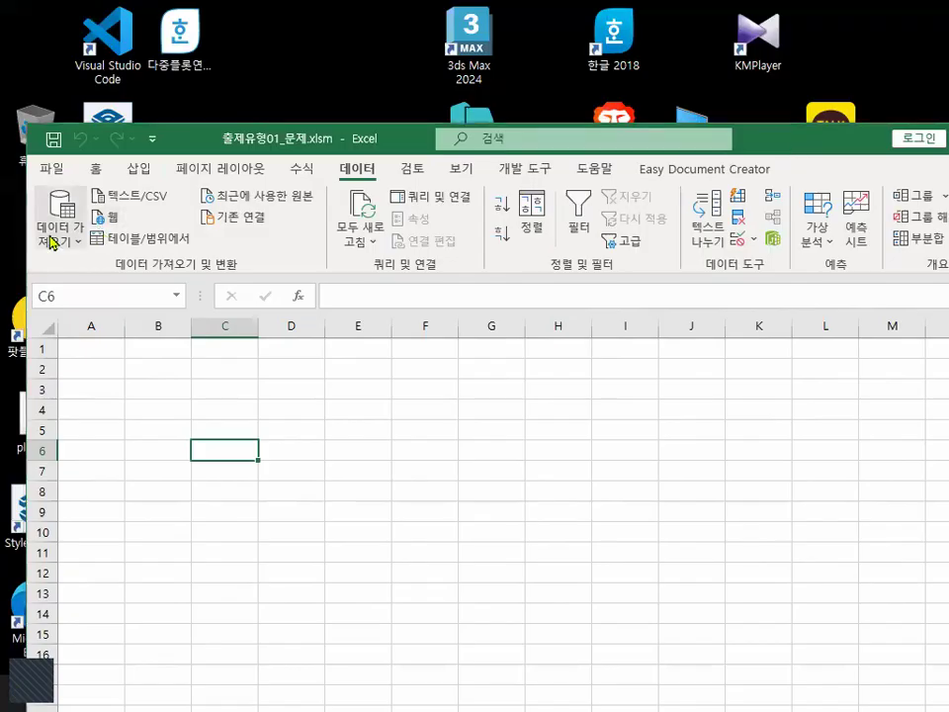
pyautogui.moveTo(199, 296); pyautogui.dragTo(433, 306)
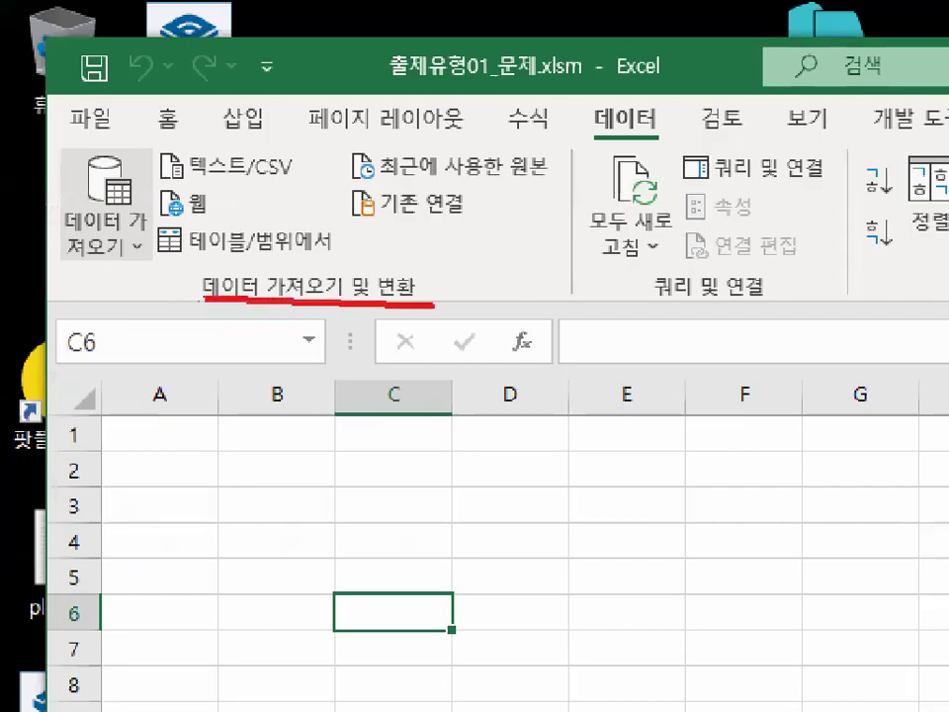
pyautogui.moveTo(144, 252)
pyautogui.mouseDown()
pyautogui.moveTo(65, 261)
pyautogui.moveTo(57, 155)
pyautogui.moveTo(127, 143)
pyautogui.moveTo(156, 210)
pyautogui.mouseUp()
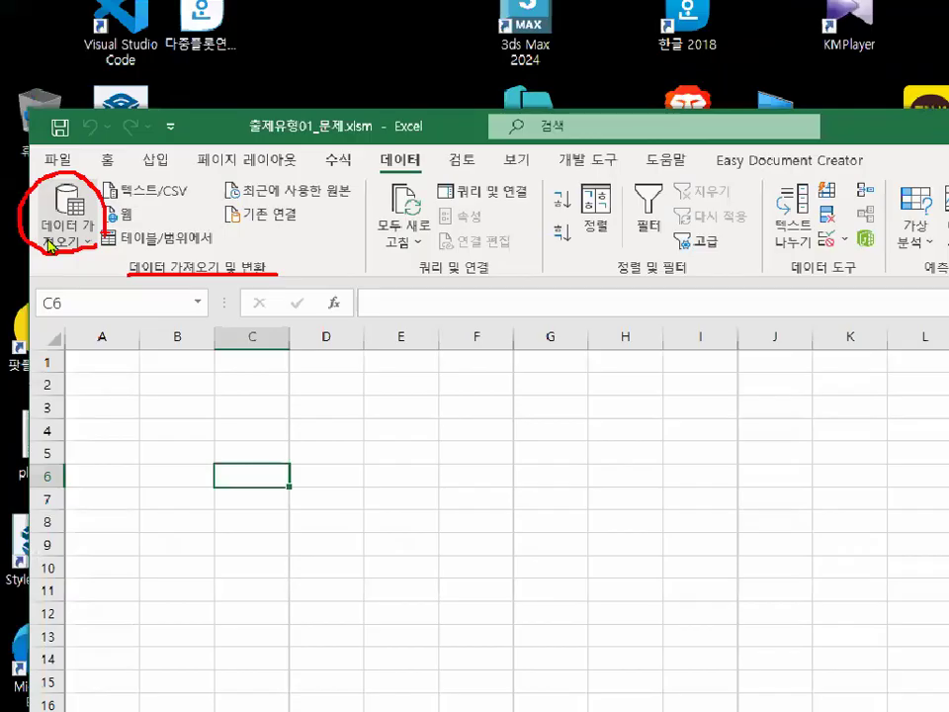
pyautogui.click(128, 244)
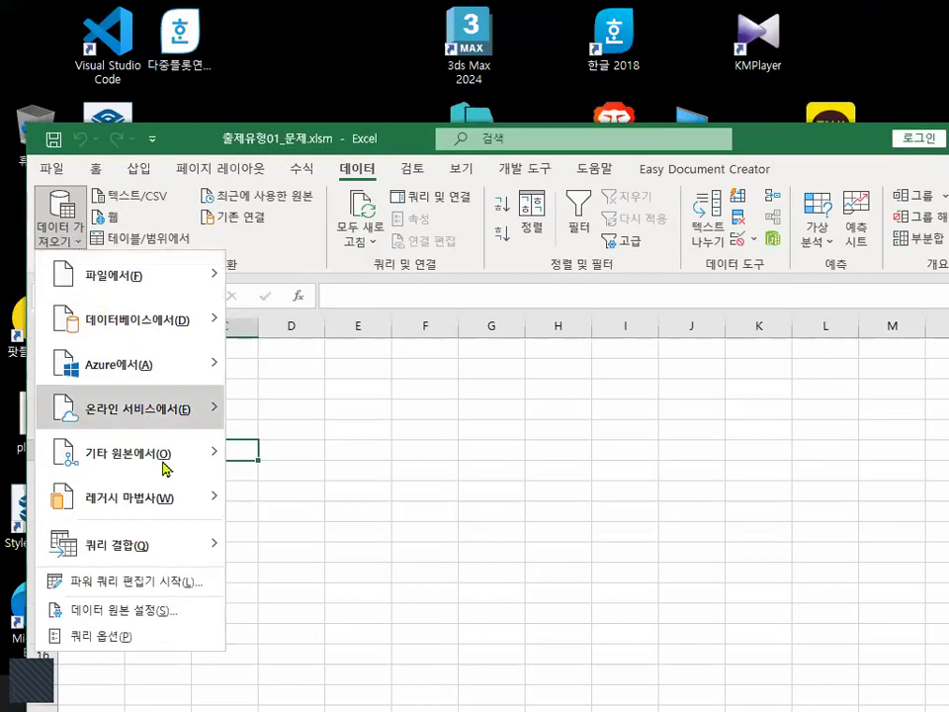
pyautogui.moveTo(175, 465)
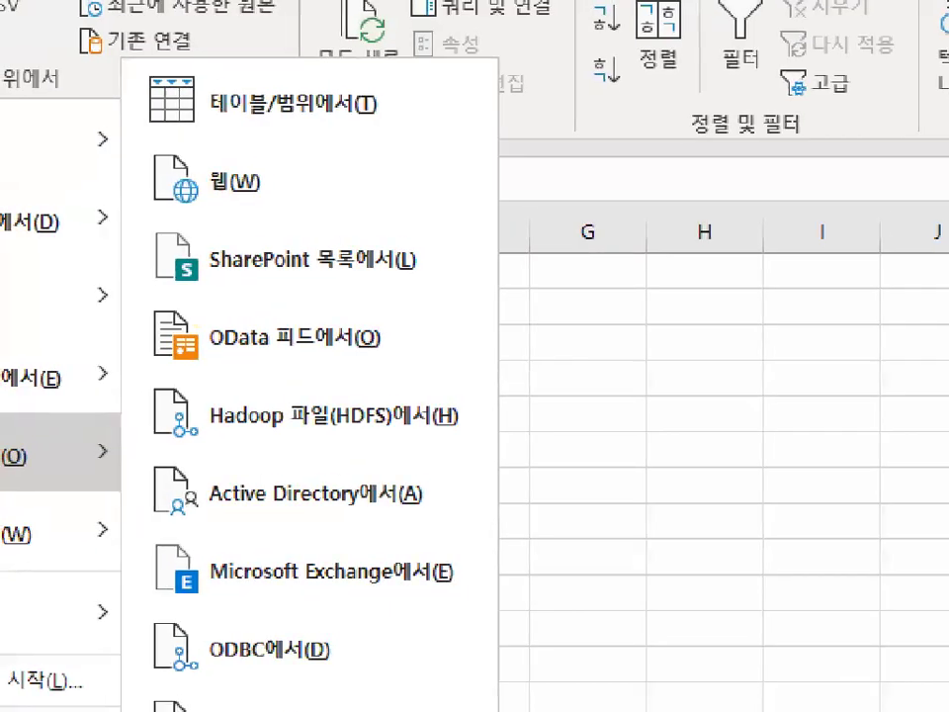
pyautogui.press('Escape')
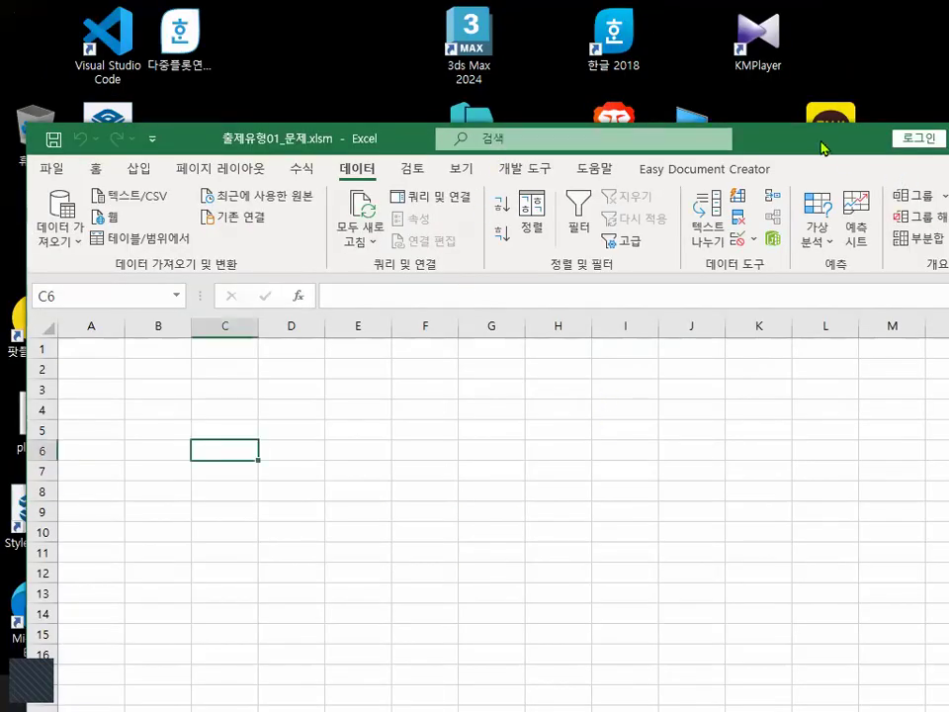
# Return to the class notes and select the Microsoft Query menu instruction.
pyautogui.moveTo(824, 149); pyautogui.dragTo(816, 34)
pyautogui.click(346, 693)
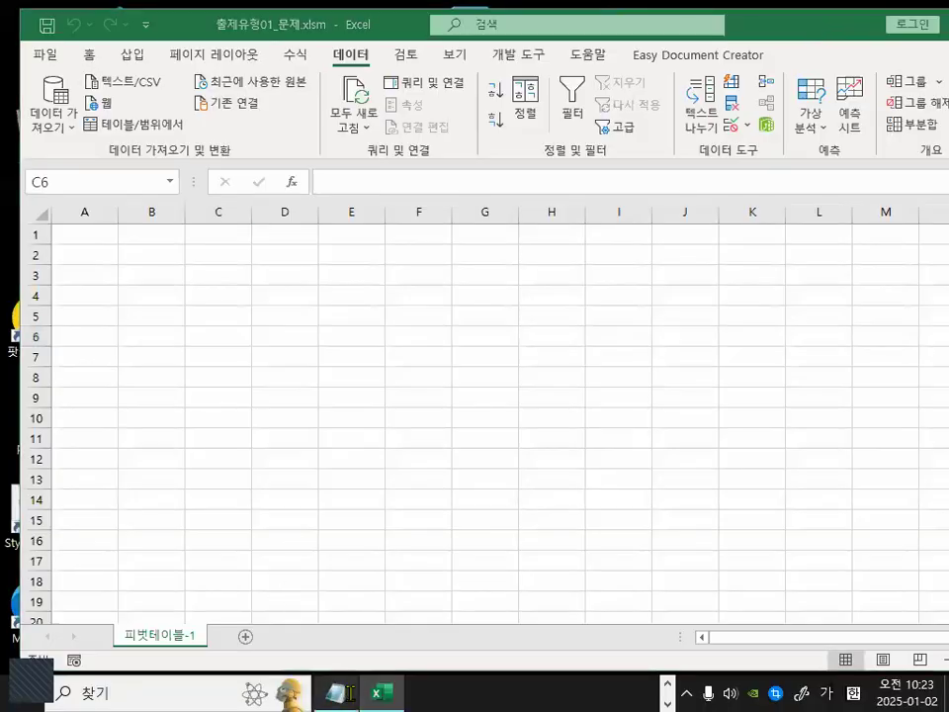
pyautogui.scroll(-1, 330, 520)
pyautogui.moveTo(88, 496); pyautogui.dragTo(554, 504)
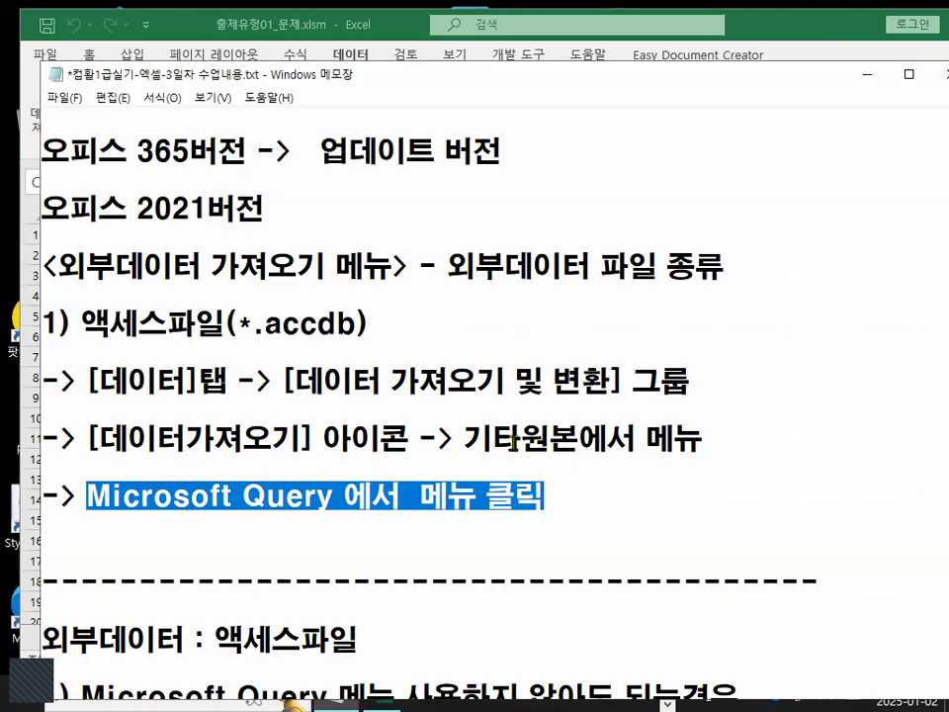
# Select the Office 365, update version, Office 2021 and Microsoft Query phrases in turn to emphasize them.
pyautogui.moveTo(137, 150); pyautogui.dragTo(190, 150)
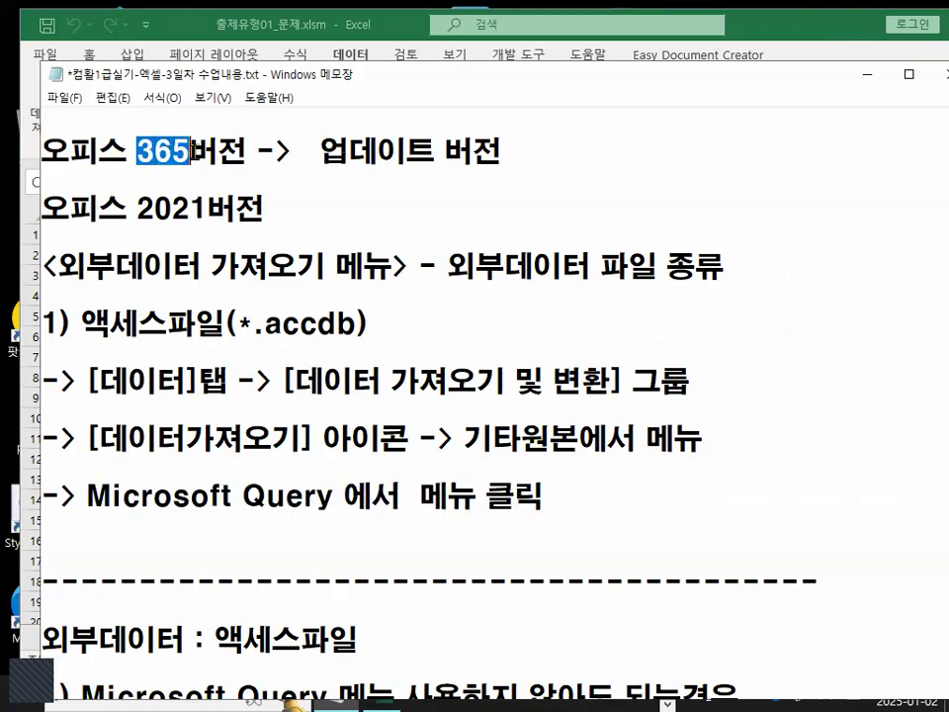
pyautogui.moveTo(319, 150); pyautogui.dragTo(506, 148)
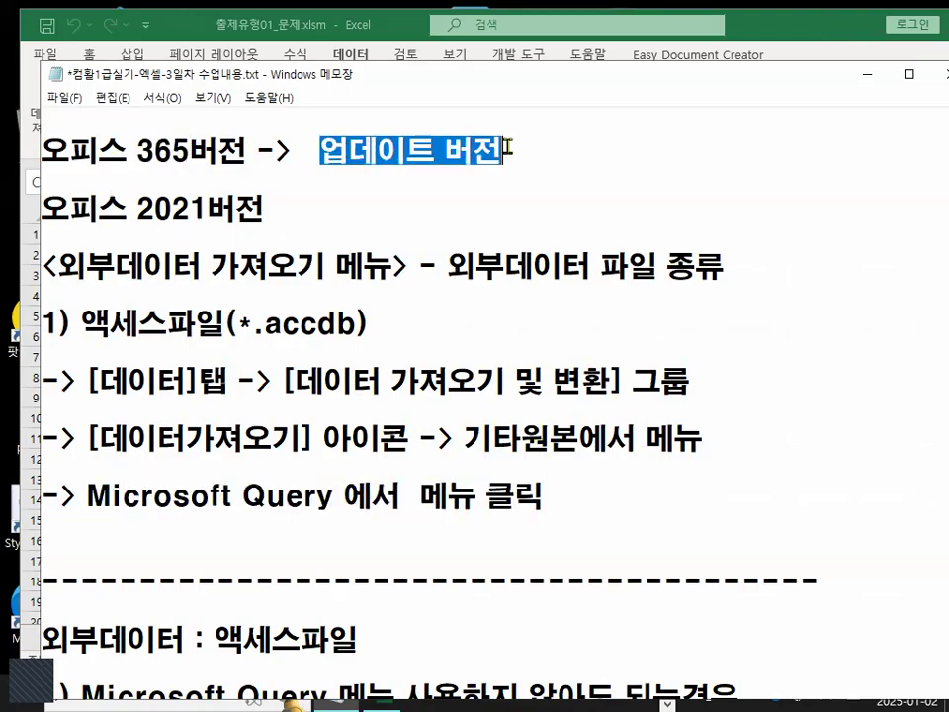
pyautogui.moveTo(136, 209); pyautogui.dragTo(208, 210)
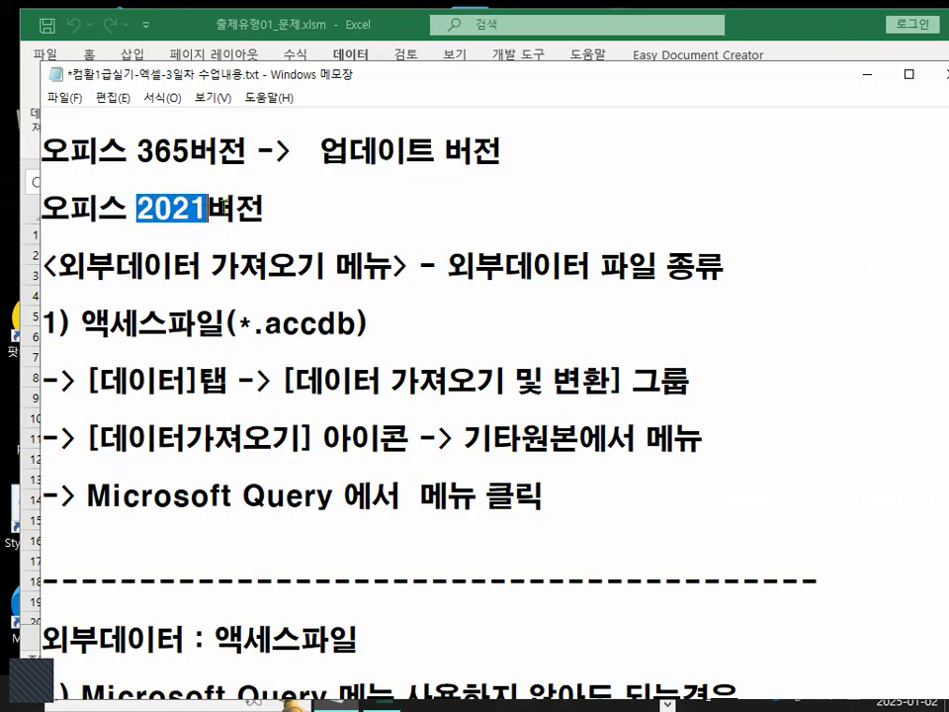
pyautogui.click(242, 494)
pyautogui.moveTo(136, 209); pyautogui.dragTo(267, 209)
pyautogui.moveTo(136, 150); pyautogui.dragTo(241, 155)
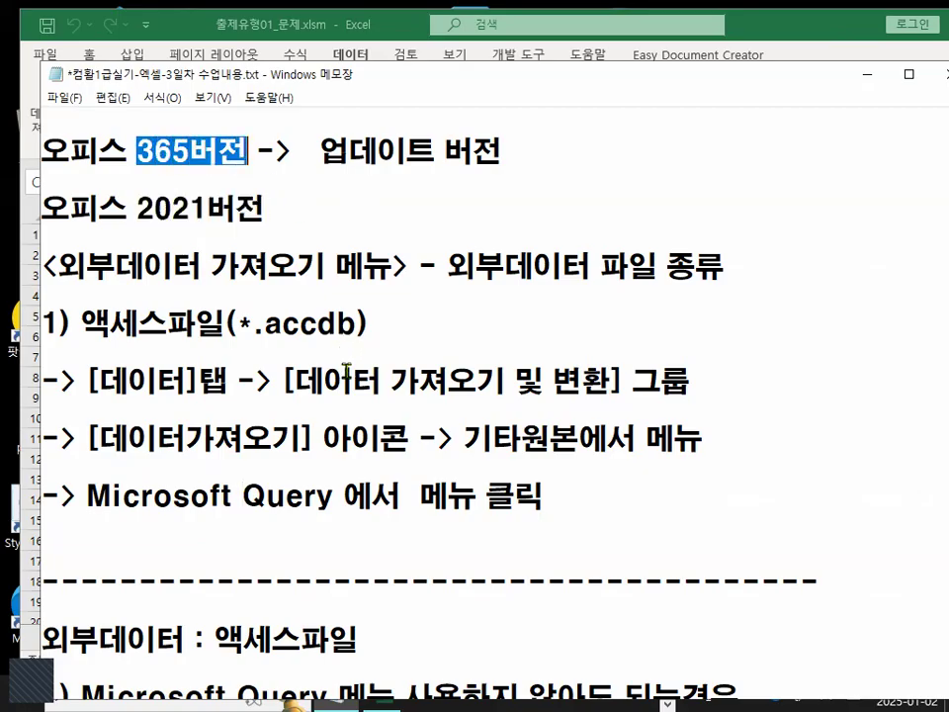
pyautogui.moveTo(87, 495); pyautogui.dragTo(343, 491)
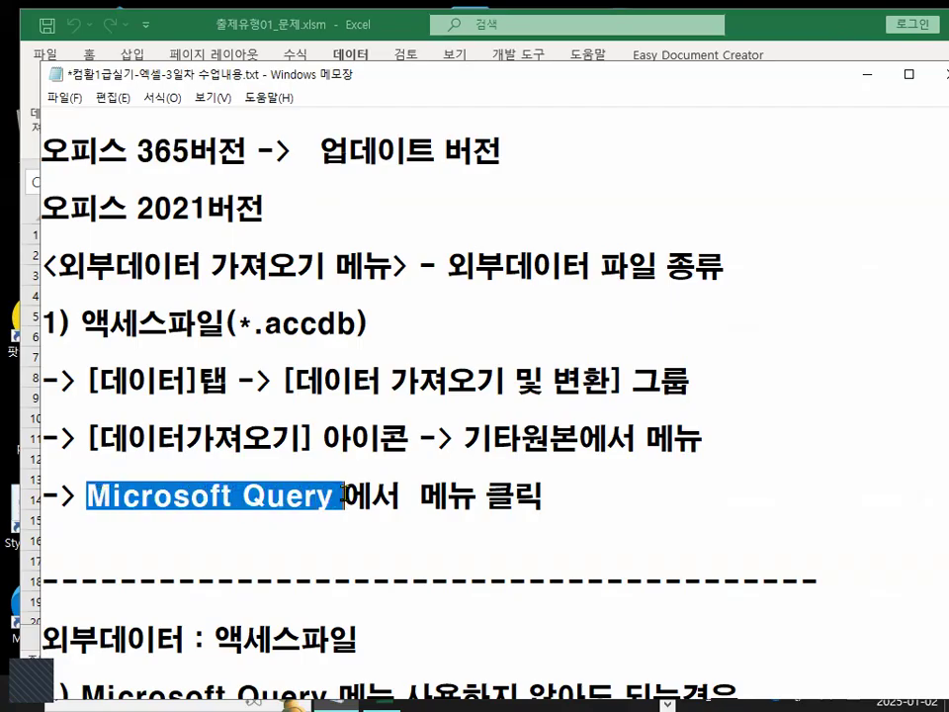
pyautogui.rightClick(343, 491)
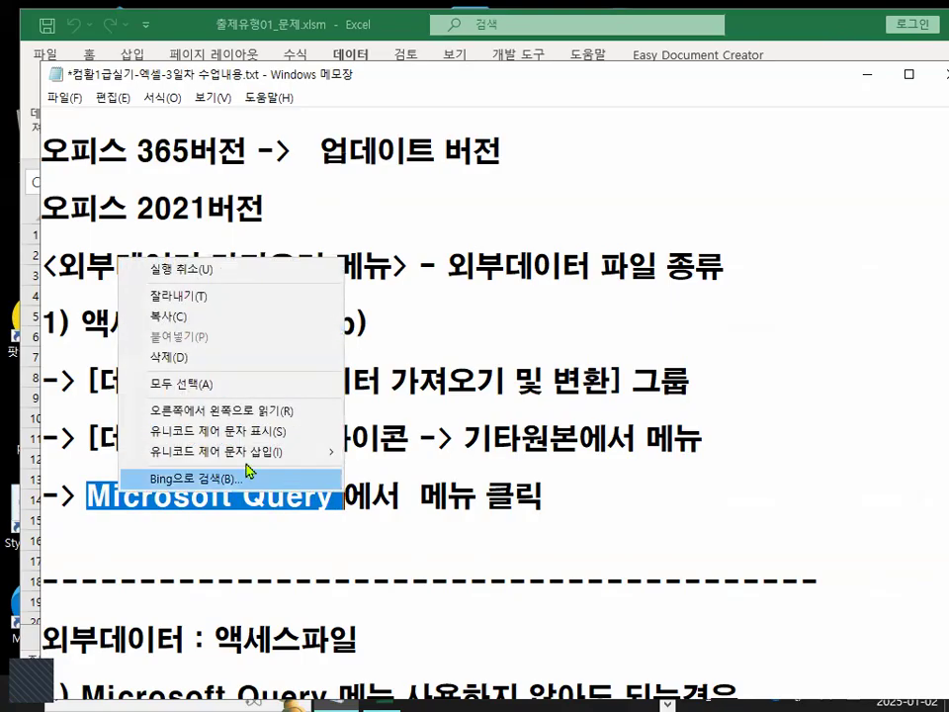
# Close the context menu and select the external data Access file heading and the case-1 Microsoft Query phrases to emphasize them.
pyautogui.moveTo(247, 451)
pyautogui.click(293, 521)
pyautogui.scroll(-2, 294, 521)
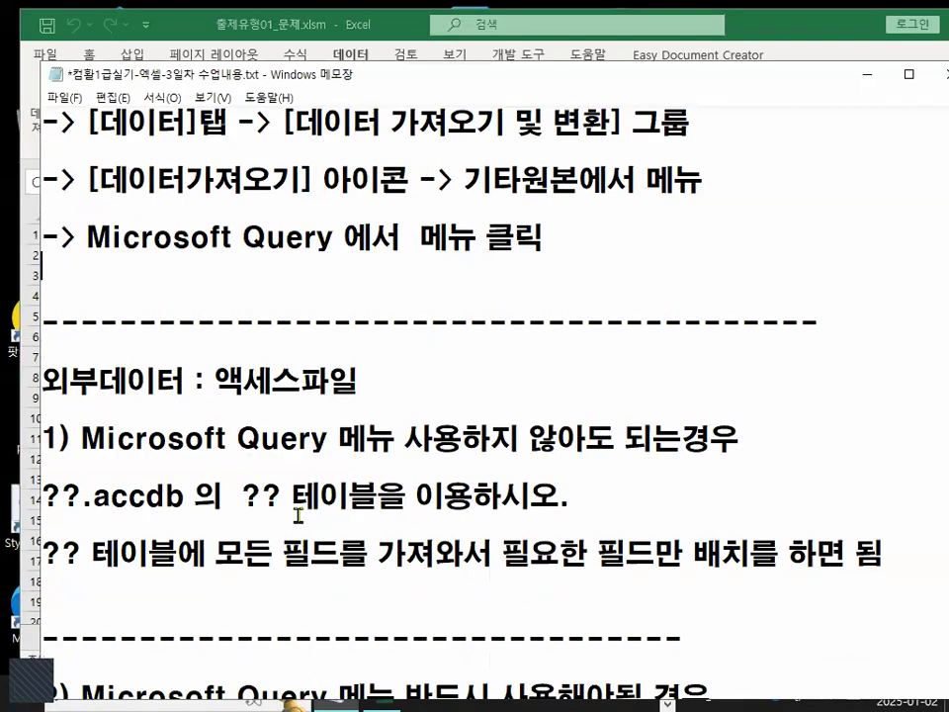
pyautogui.moveTo(42, 381); pyautogui.dragTo(359, 380)
pyautogui.moveTo(81, 437); pyautogui.dragTo(365, 437)
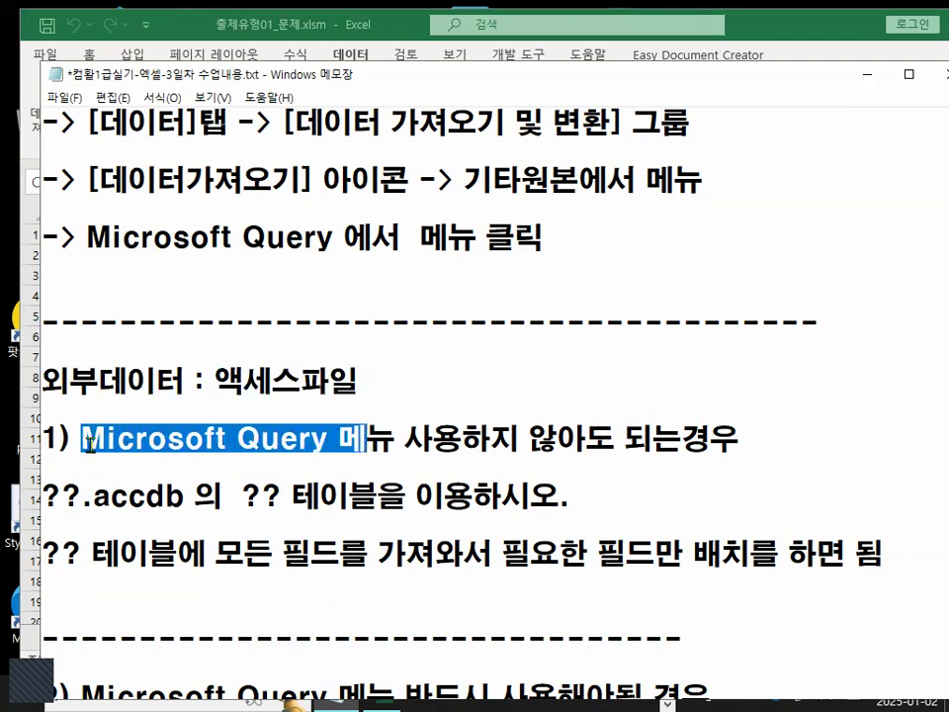
pyautogui.click(86, 437)
pyautogui.moveTo(86, 436); pyautogui.dragTo(239, 442)
pyautogui.moveTo(402, 439); pyautogui.dragTo(753, 432)
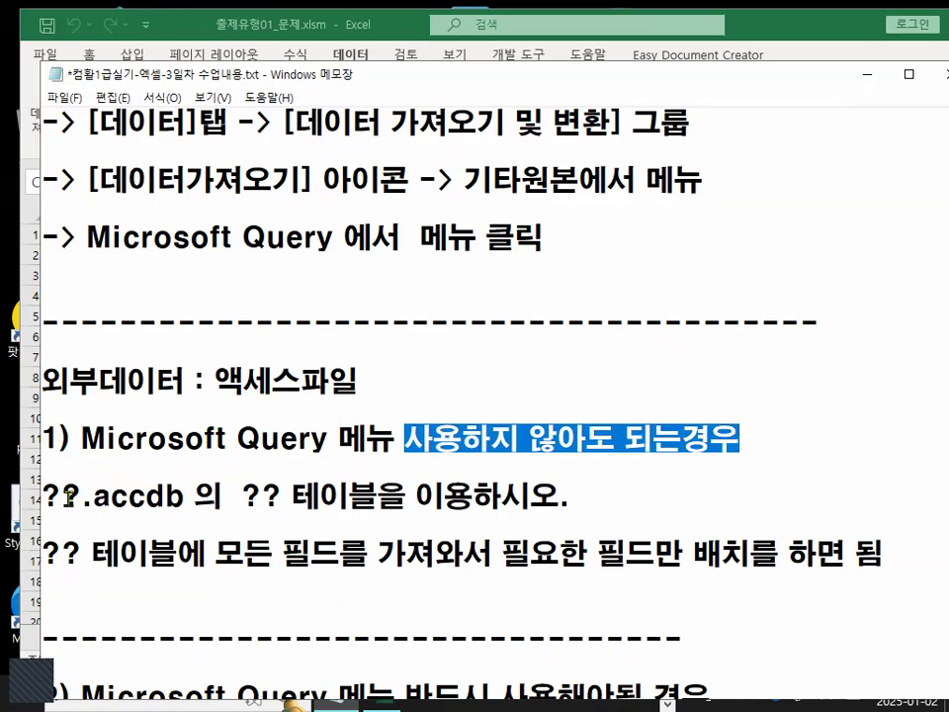
# Select the table-usage and all-fields phrases in the two ??.accdb example lines in turn to emphasize them.
pyautogui.moveTo(41, 496); pyautogui.dragTo(571, 496)
pyautogui.moveTo(241, 496); pyautogui.dragTo(566, 493)
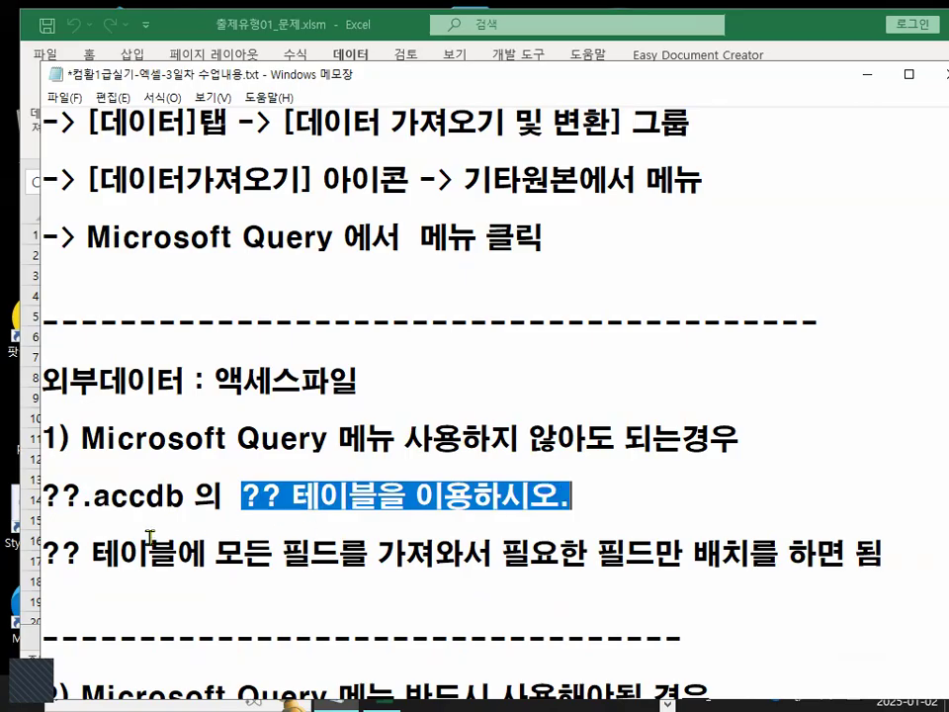
pyautogui.moveTo(43, 555); pyautogui.dragTo(81, 555)
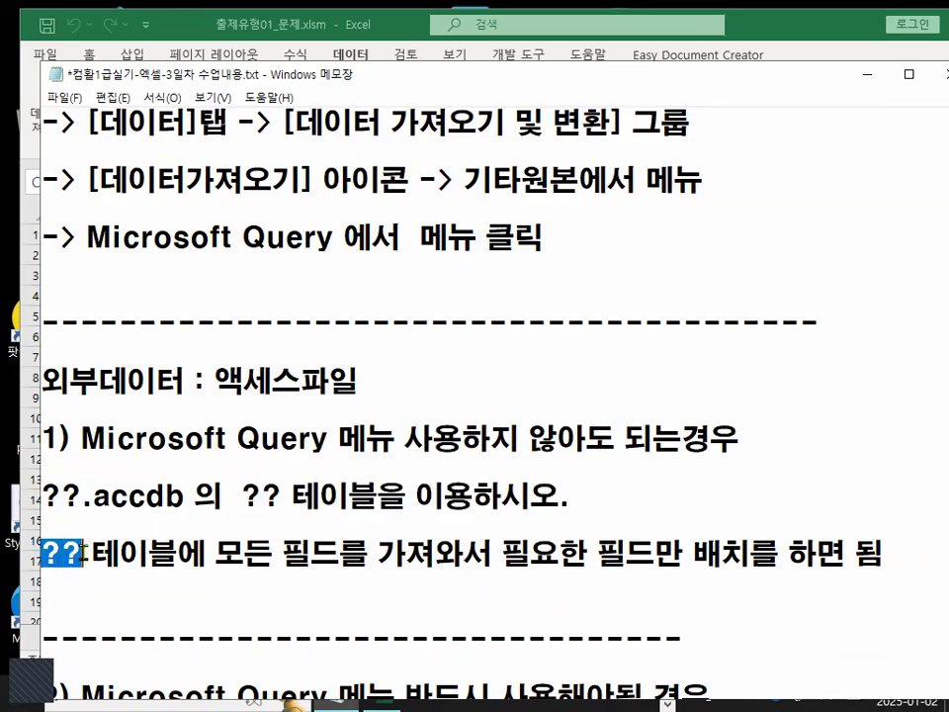
pyautogui.doubleClick(141, 556)
pyautogui.moveTo(218, 555); pyautogui.dragTo(499, 555)
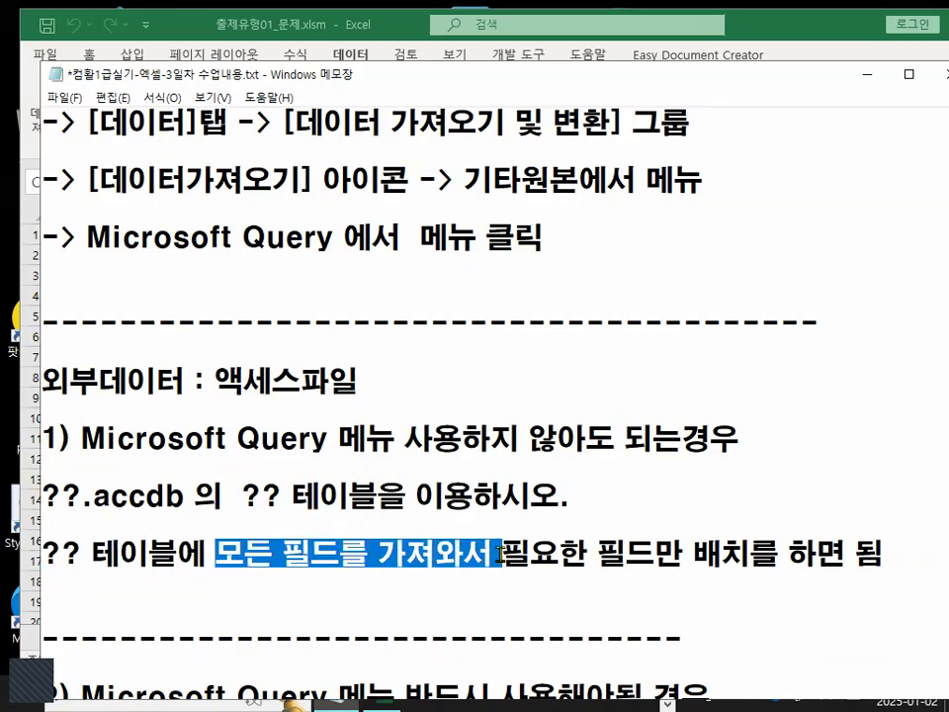
pyautogui.moveTo(625, 556); pyautogui.dragTo(895, 551)
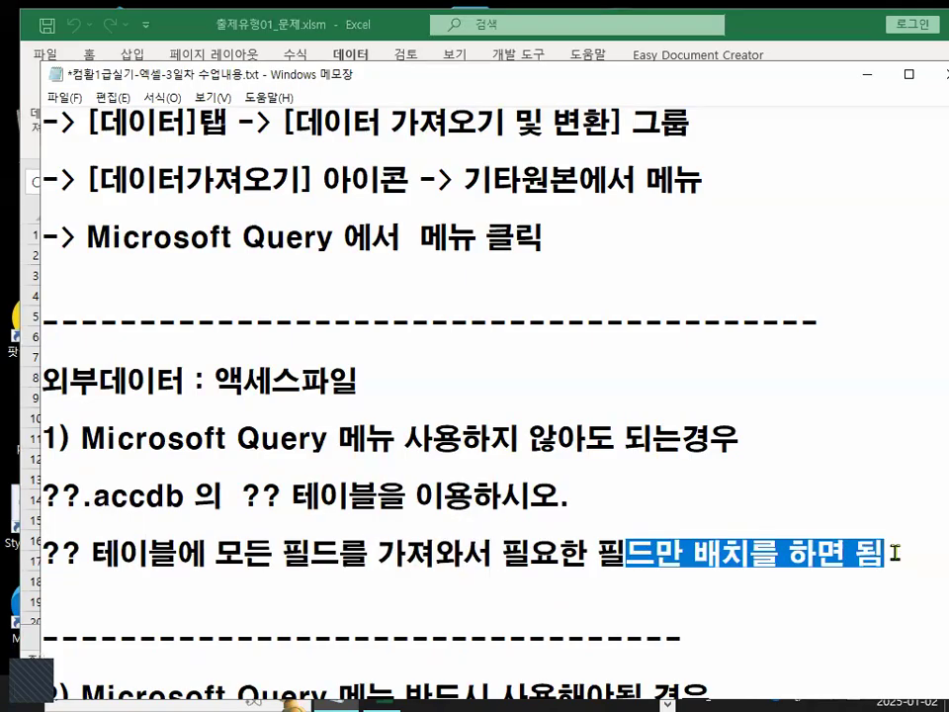
# Select the case-2 Microsoft Query heading, the ?? 테이블, A필드,B필드 and Query phrases in turn to emphasize them.
pyautogui.scroll(-2, 567, 436)
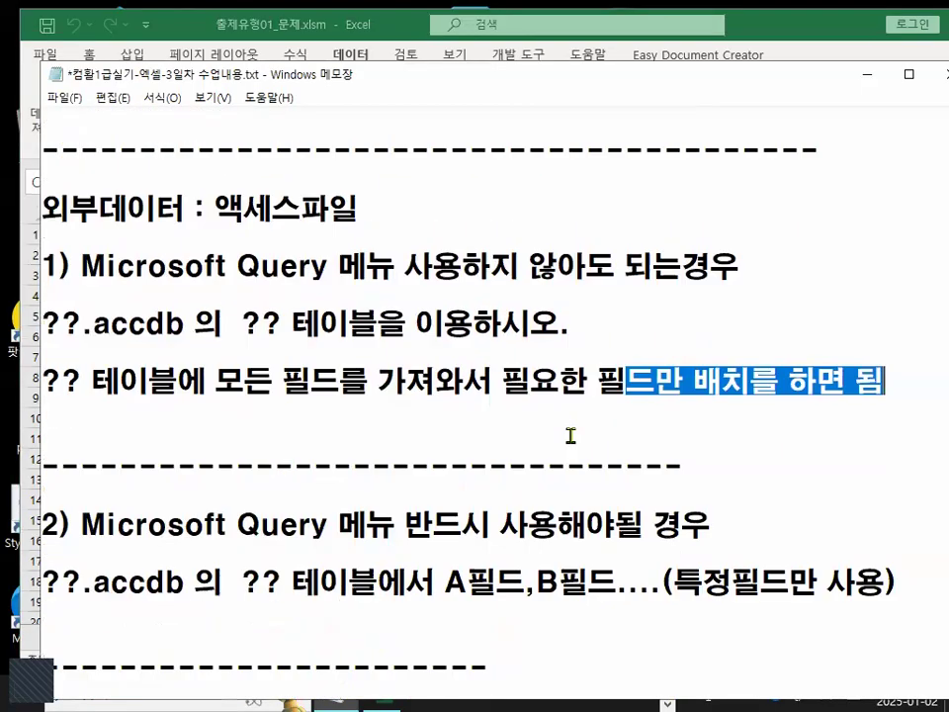
pyautogui.moveTo(81, 437); pyautogui.dragTo(763, 437)
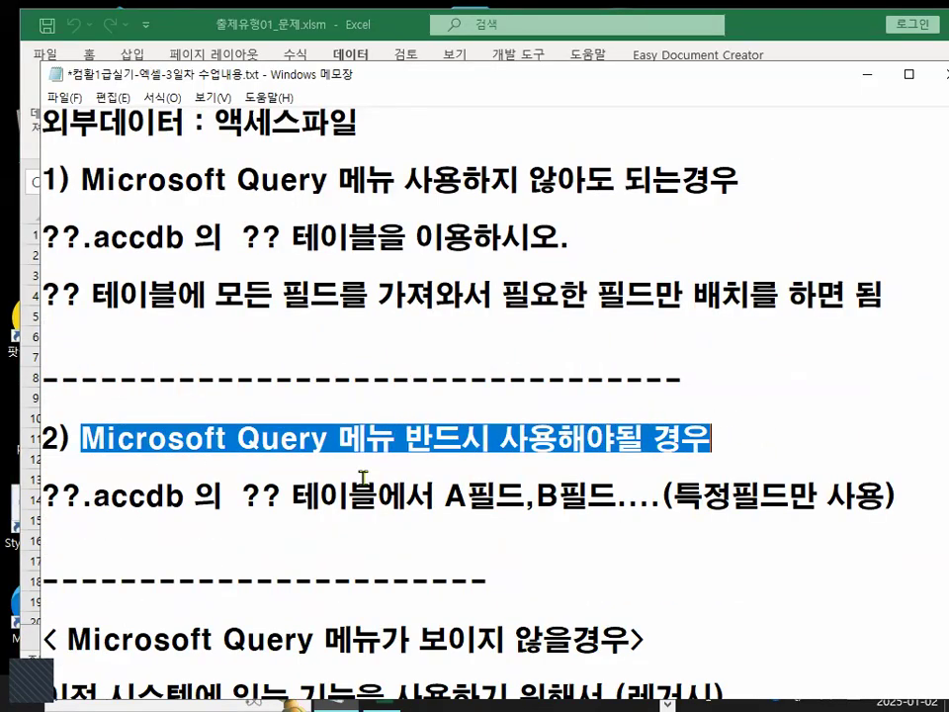
pyautogui.moveTo(61, 497); pyautogui.dragTo(373, 498)
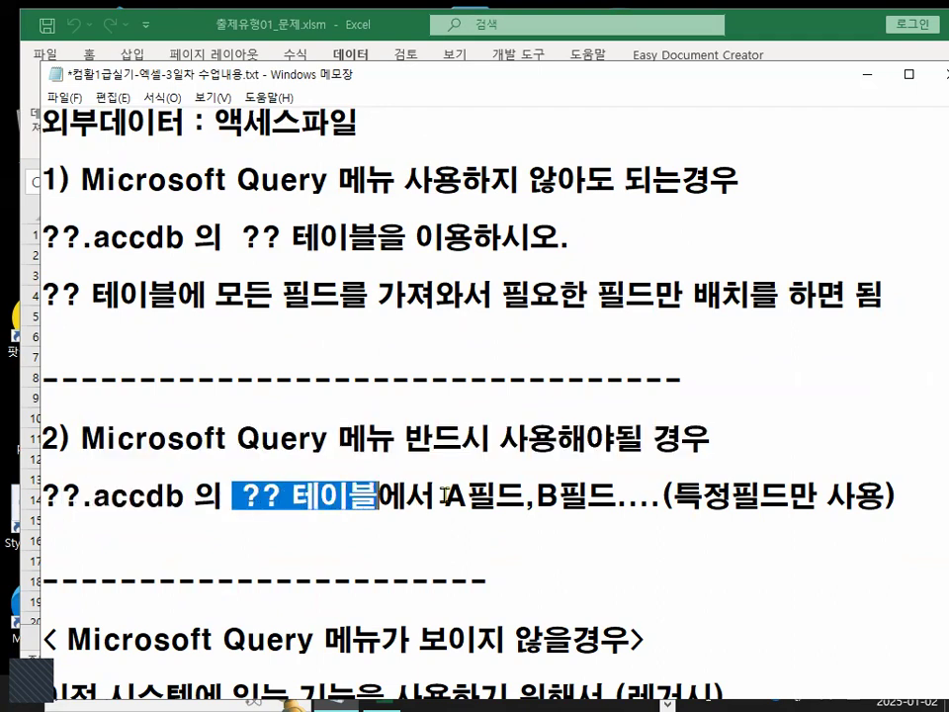
pyautogui.moveTo(445, 494); pyautogui.dragTo(465, 496)
pyautogui.moveTo(525, 495); pyautogui.dragTo(560, 496)
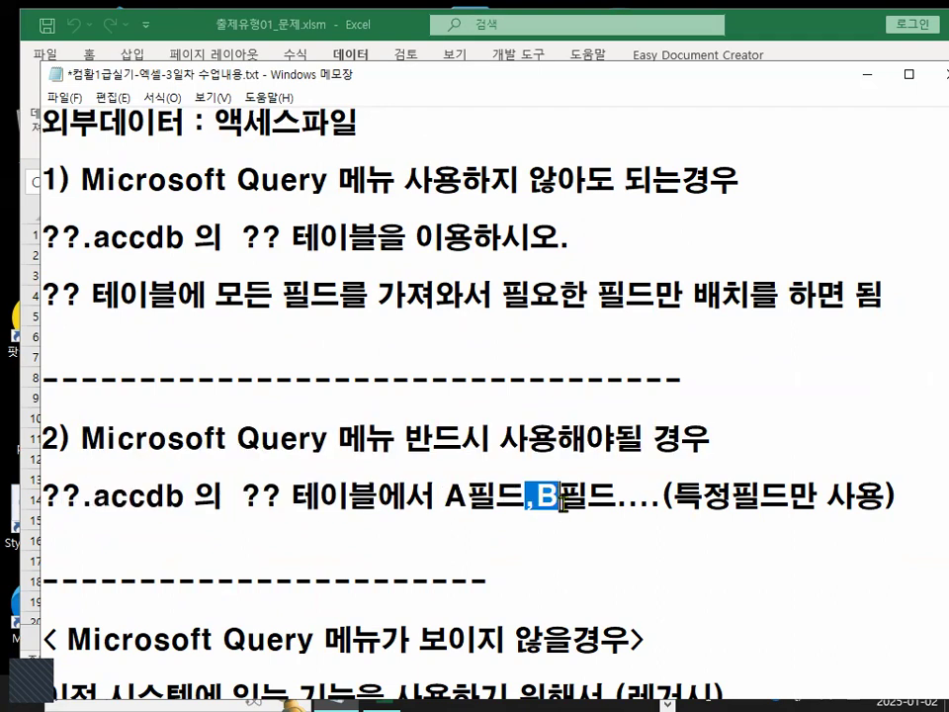
pyautogui.click(296, 537)
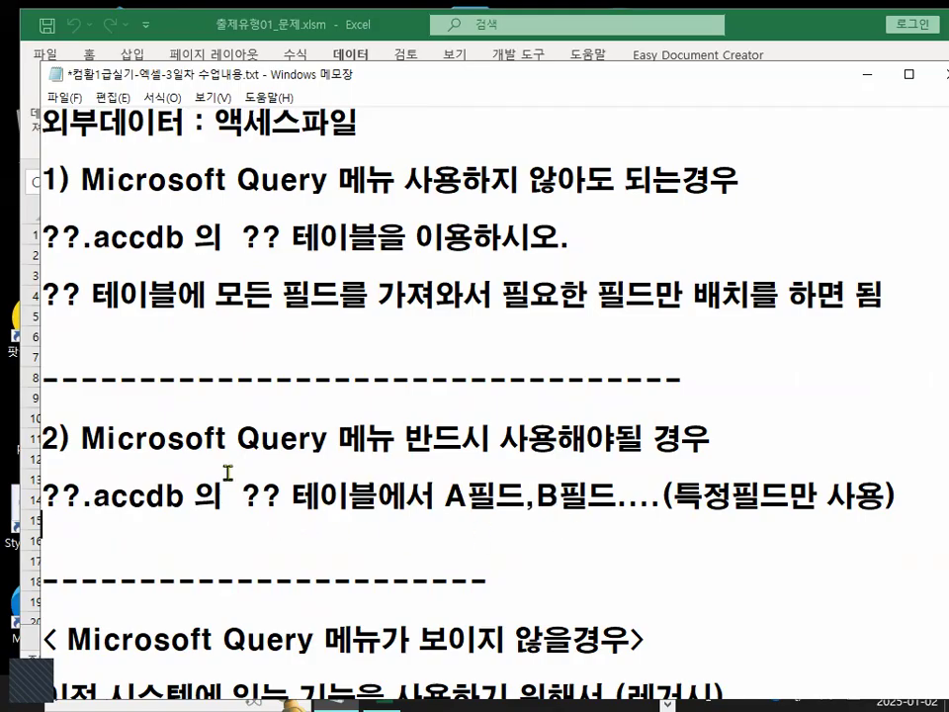
pyautogui.moveTo(435, 494); pyautogui.dragTo(904, 504)
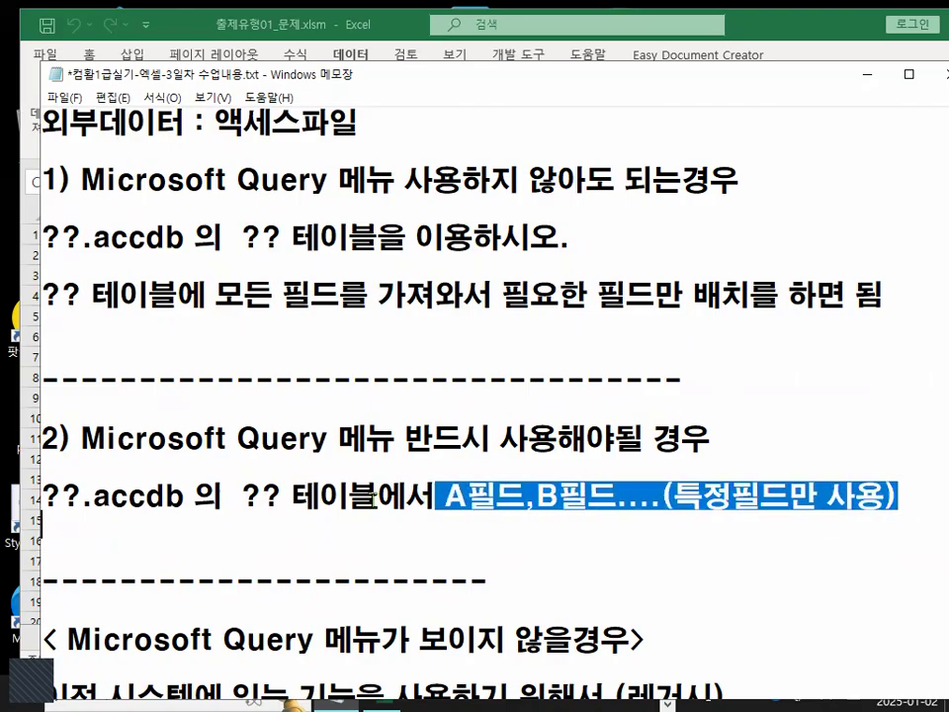
pyautogui.moveTo(238, 439); pyautogui.dragTo(326, 435)
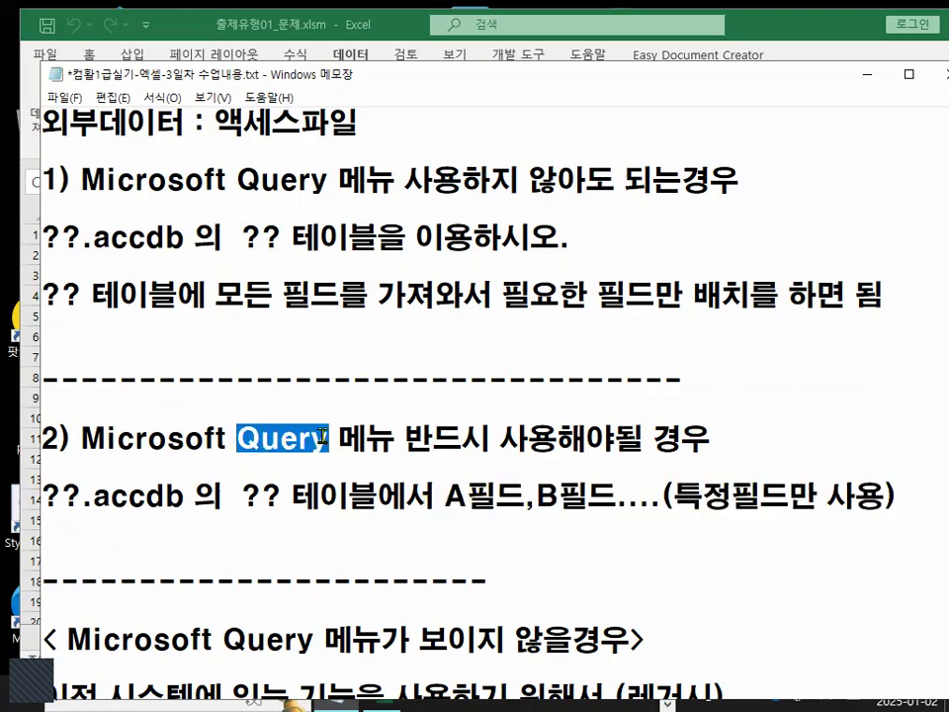
pyautogui.click(327, 436)
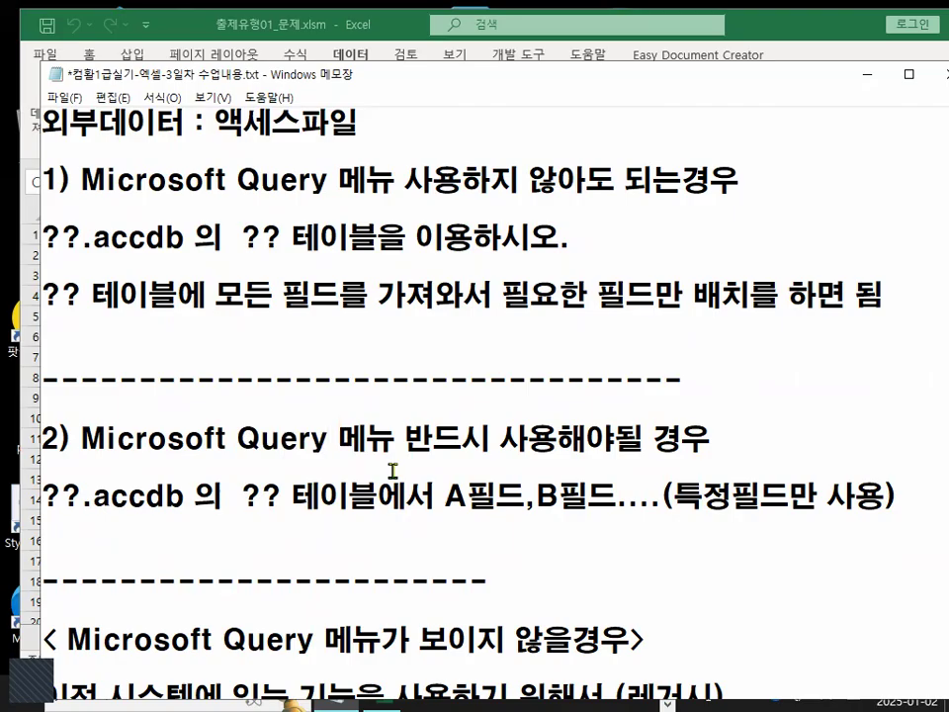
# Insert a new line below the Microsoft Query instruction reading 쿼리=질의,요청,요구.
pyautogui.scroll(3, 388, 472)
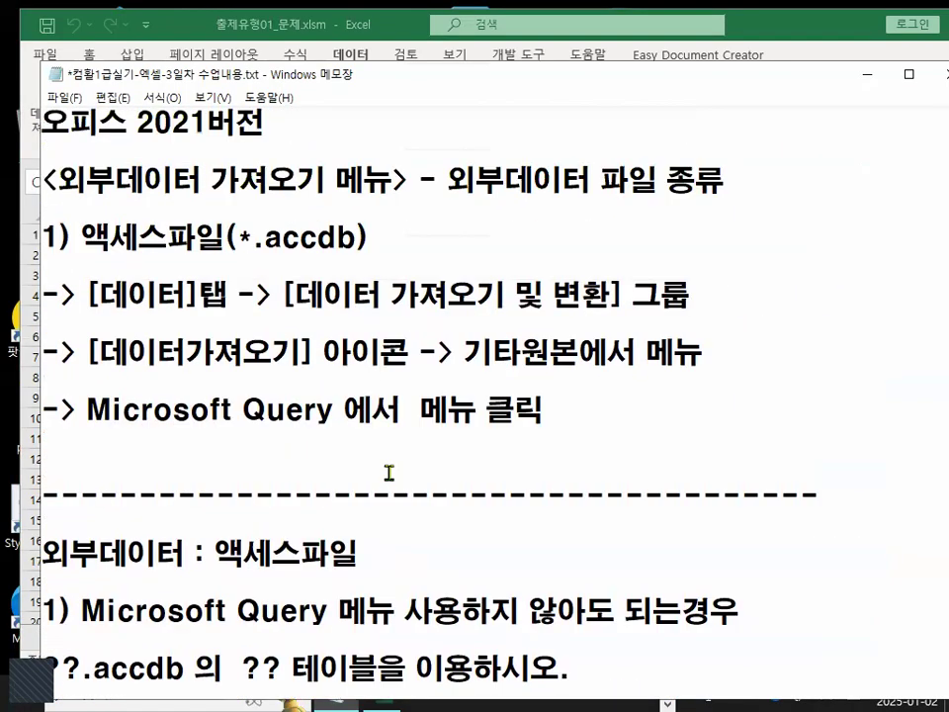
pyautogui.click(268, 468)
pyautogui.press('Return')
pyautogui.press('Return')
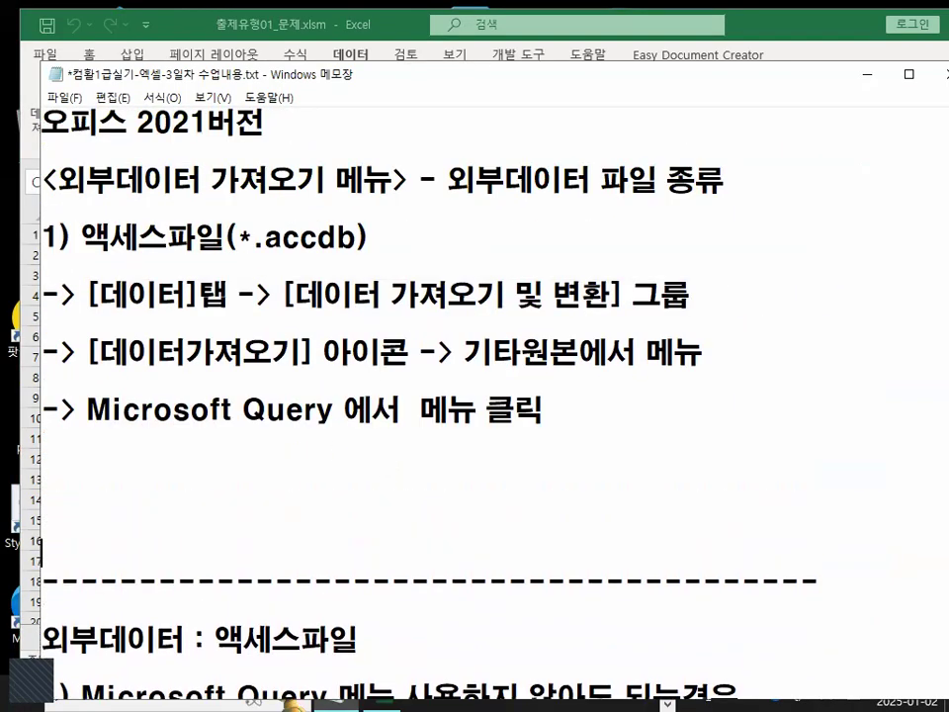
pyautogui.write('ZNJ')
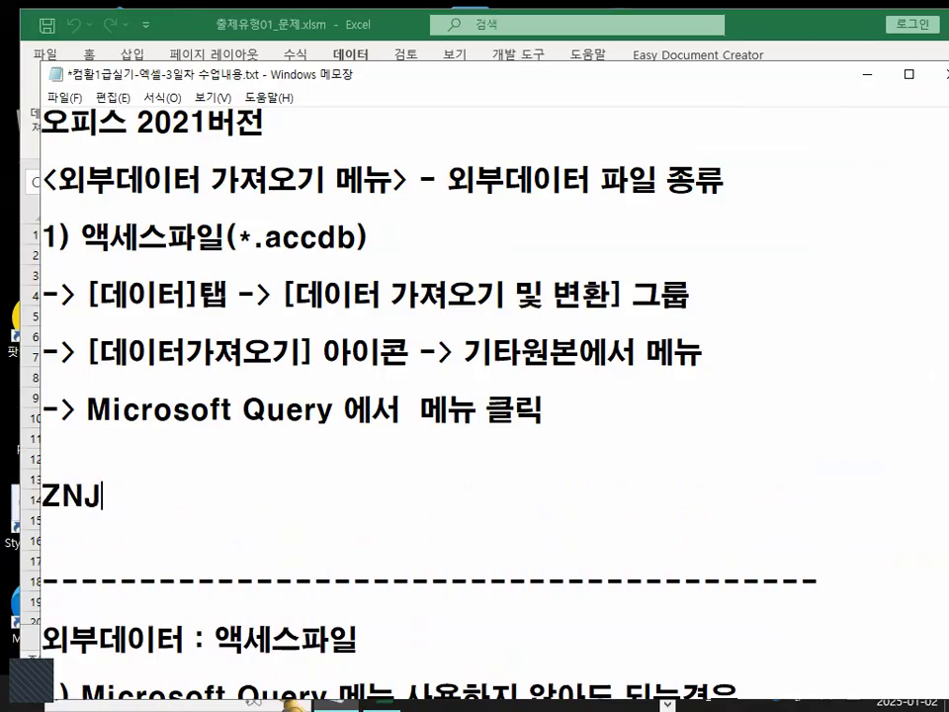
pyautogui.press('BackSpace')
pyautogui.press('BackSpace')
pyautogui.press('BackSpace')
pyautogui.press('Hangul')
pyautogui.write('쿼리')
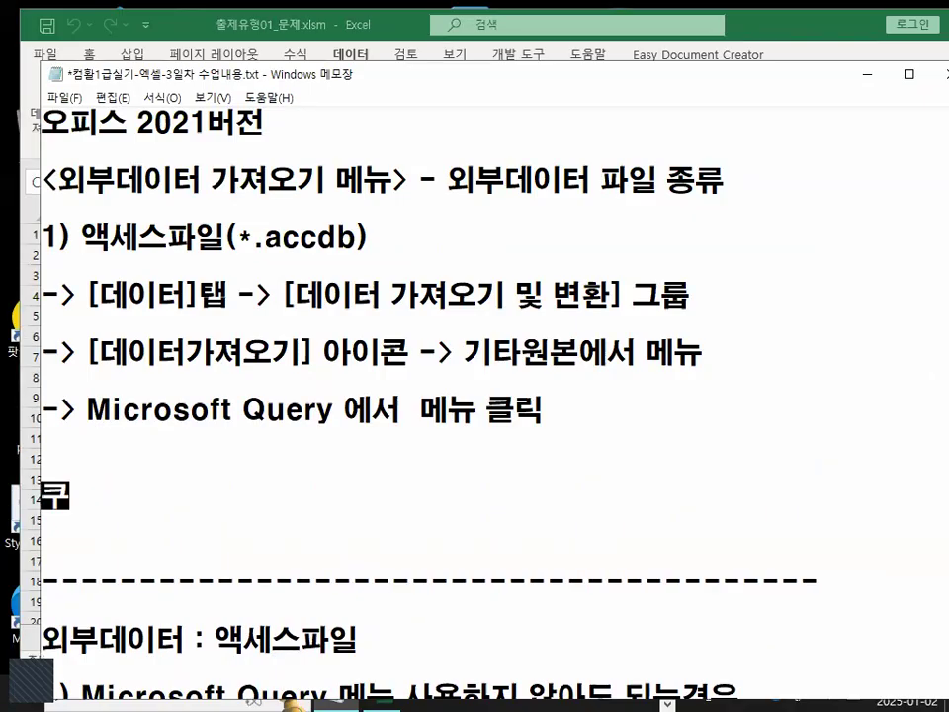
pyautogui.write('=')
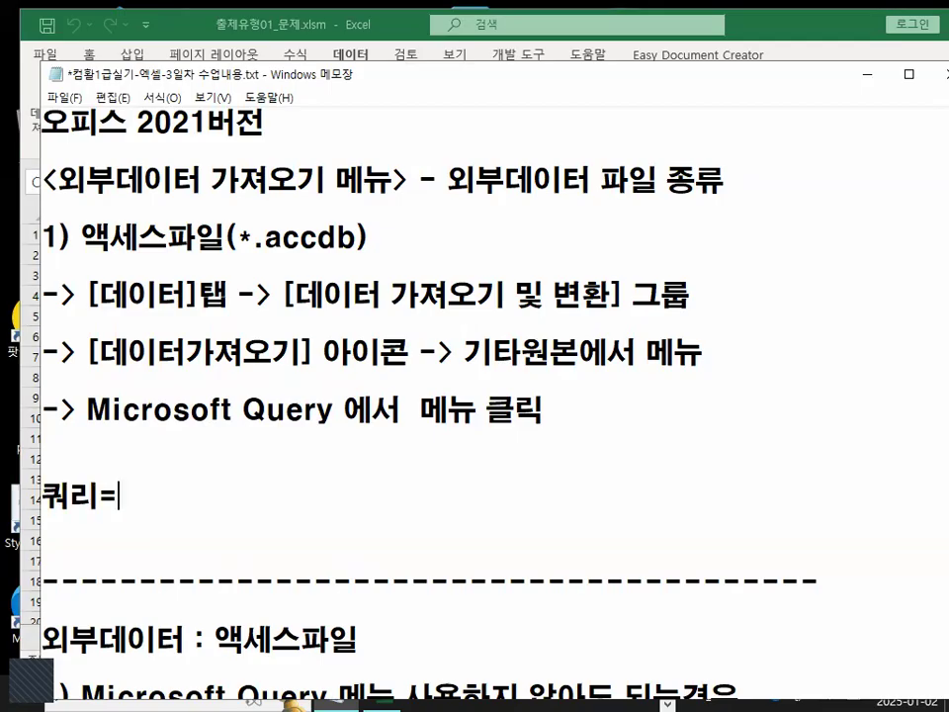
pyautogui.write('질의,요ㅊ')
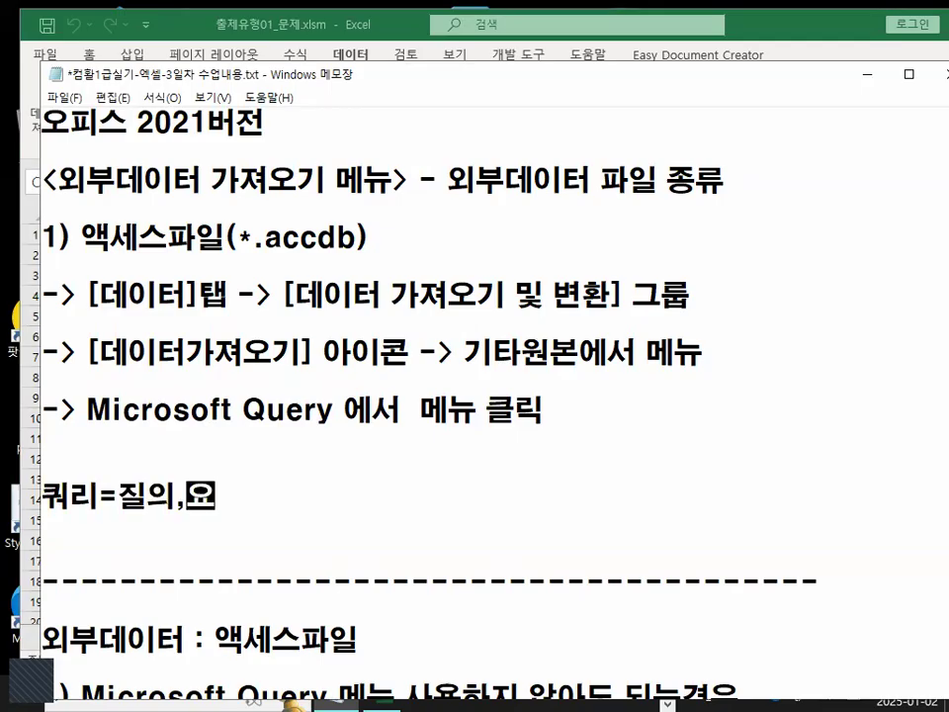
pyautogui.write('ㅓㅗㅇ')
pyautogui.press('BackSpace')
pyautogui.press('BackSpace')
pyautogui.press('BackSpace')
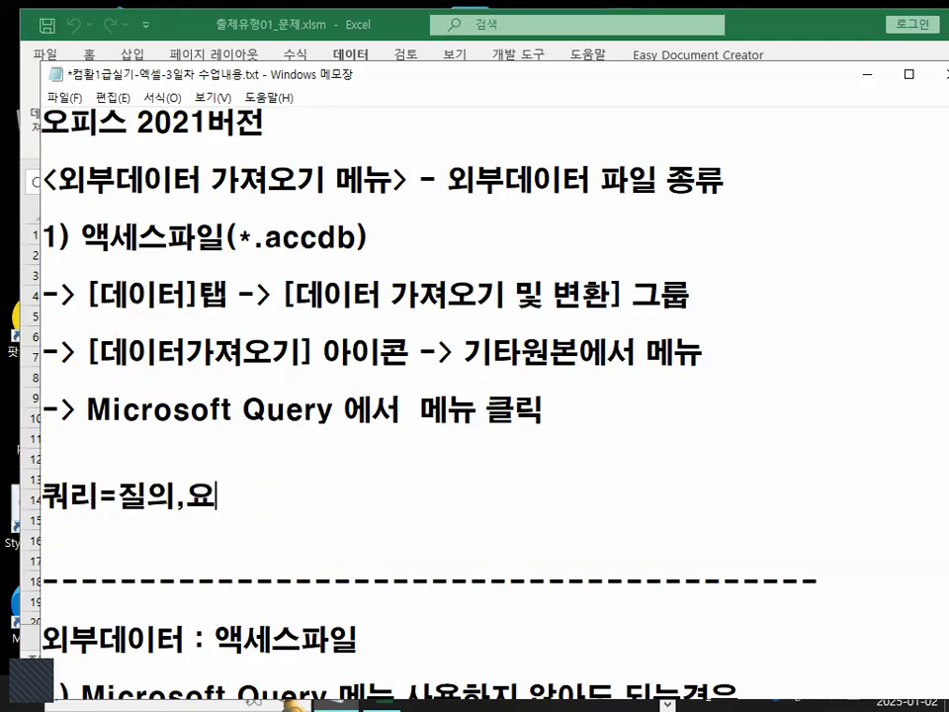
pyautogui.write('청,요구')
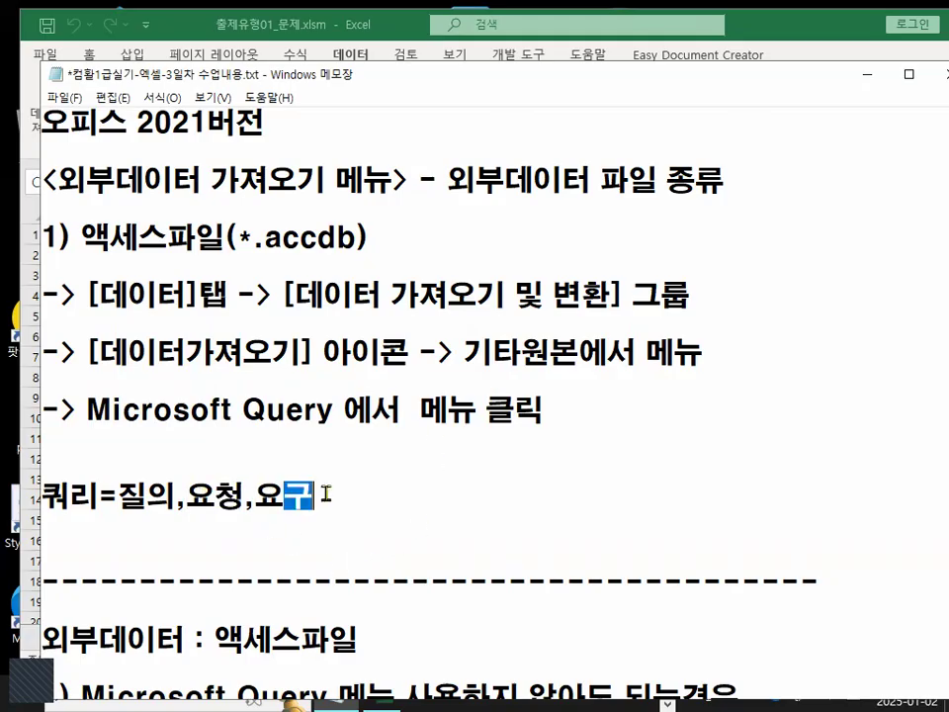
# Append (필터기능,정렬지정가능) to the end of the 쿼리 definition line.
pyautogui.doubleClick(56, 491)
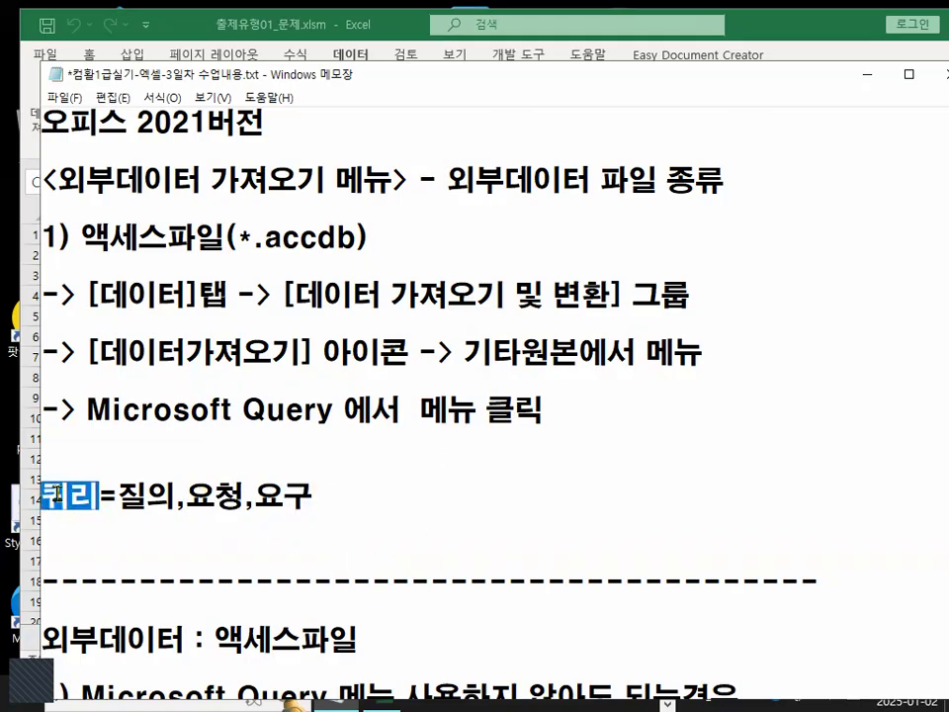
pyautogui.click(343, 493)
pyautogui.write('(')
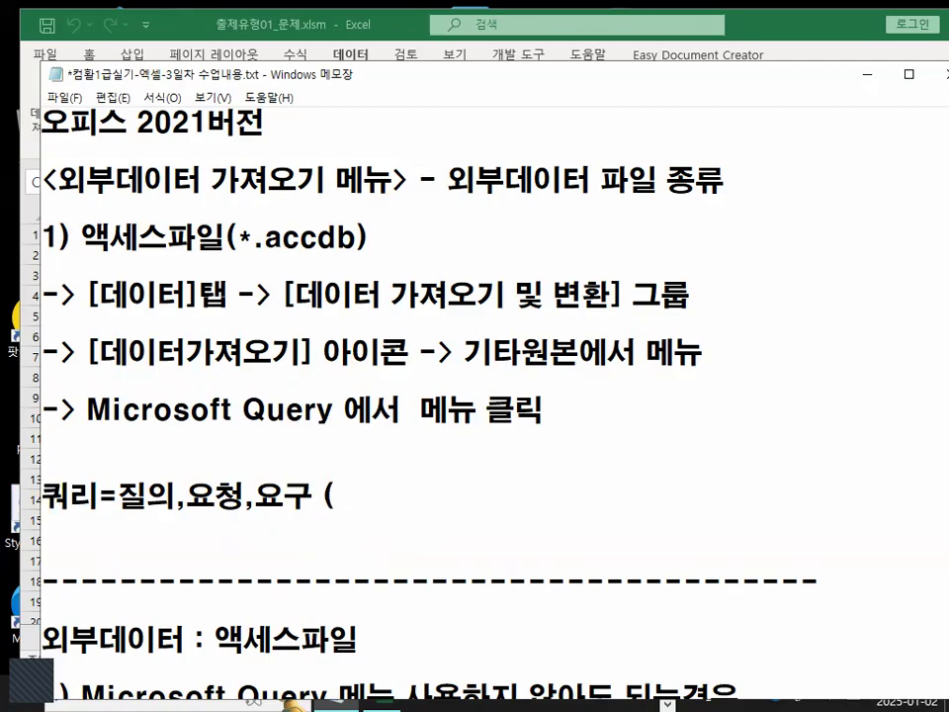
pyautogui.write('필터기능,정렬')
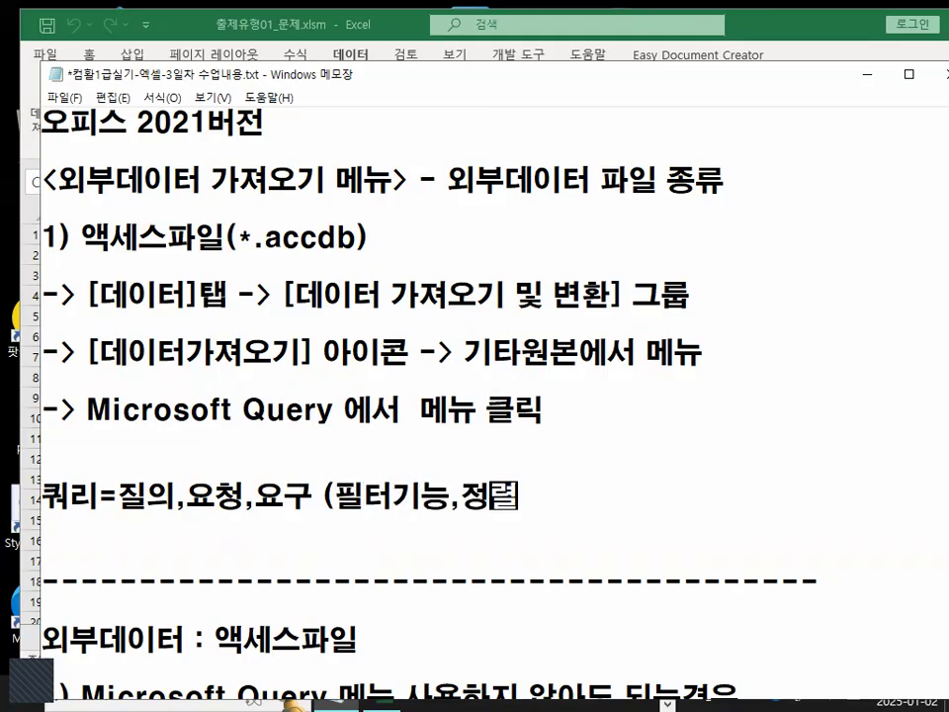
pyautogui.write('지정가능)')
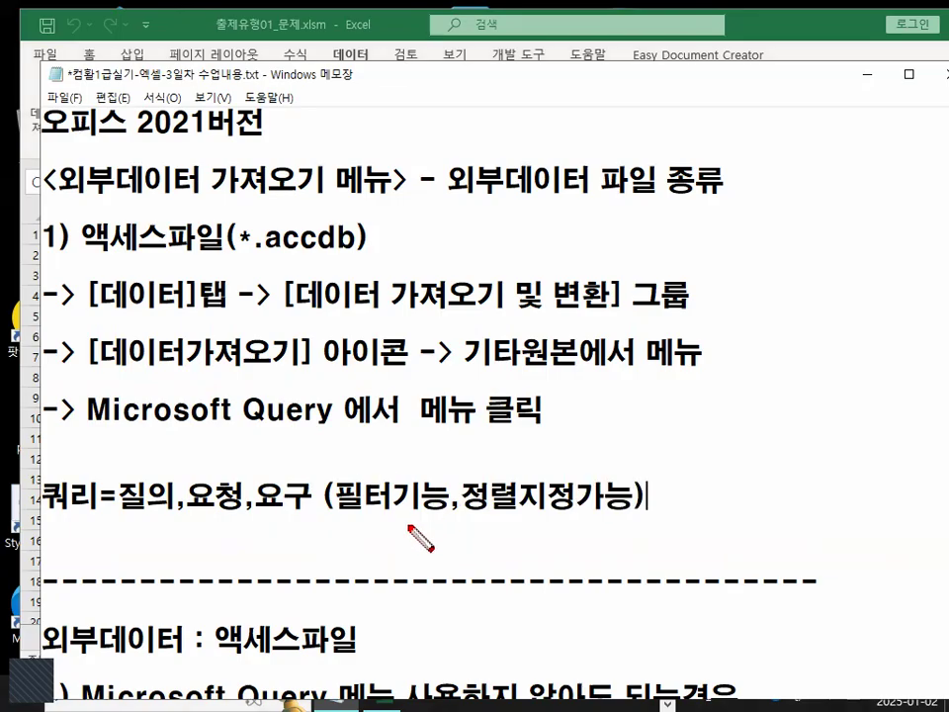
pyautogui.moveTo(336, 500); pyautogui.dragTo(596, 502)
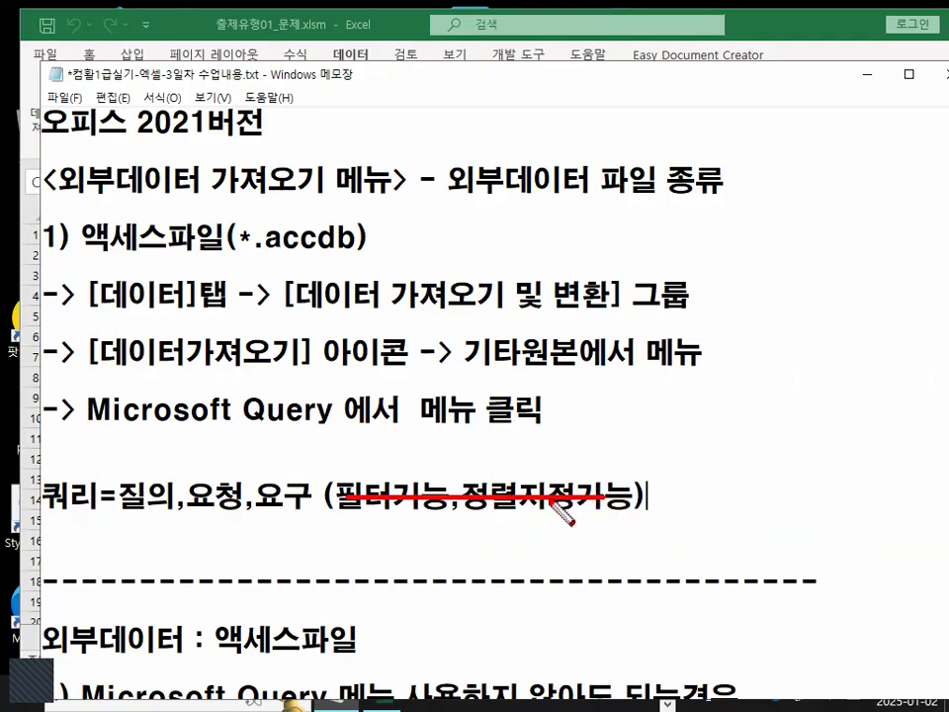
pyautogui.moveTo(51, 512); pyautogui.dragTo(239, 513)
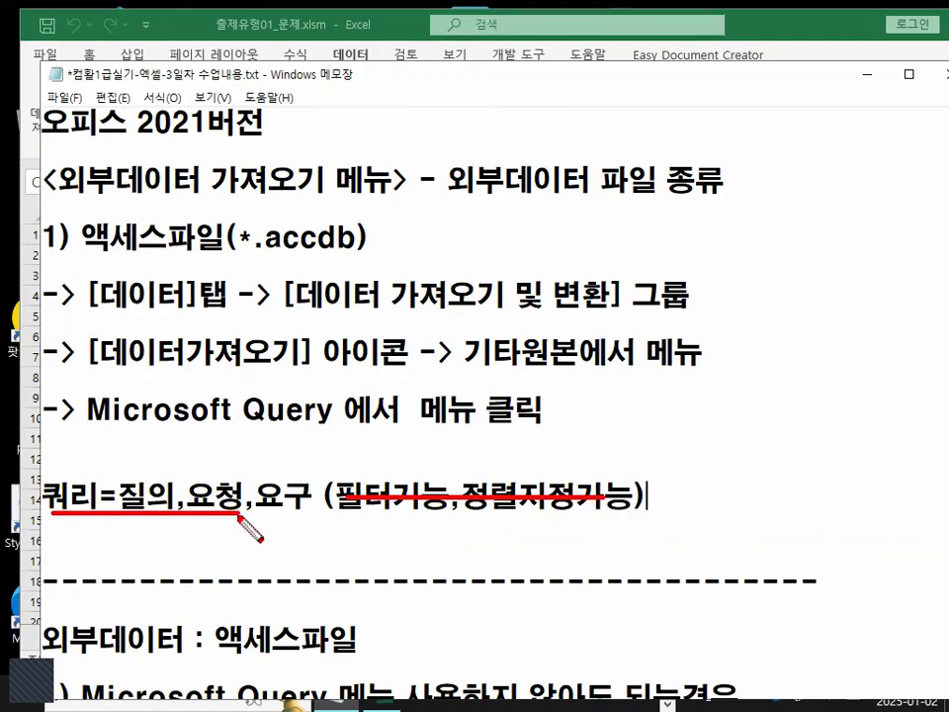
pyautogui.moveTo(99, 433); pyautogui.dragTo(302, 438)
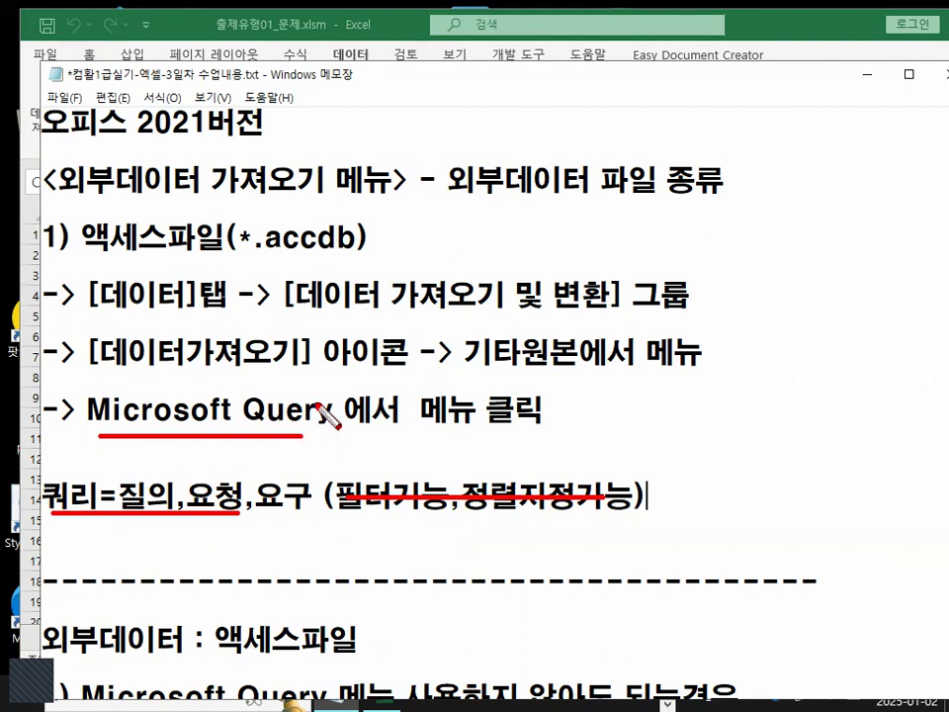
pyautogui.moveTo(323, 379); pyautogui.dragTo(237, 465)
pyautogui.moveTo(260, 387); pyautogui.dragTo(334, 474)
pyautogui.press('Escape')
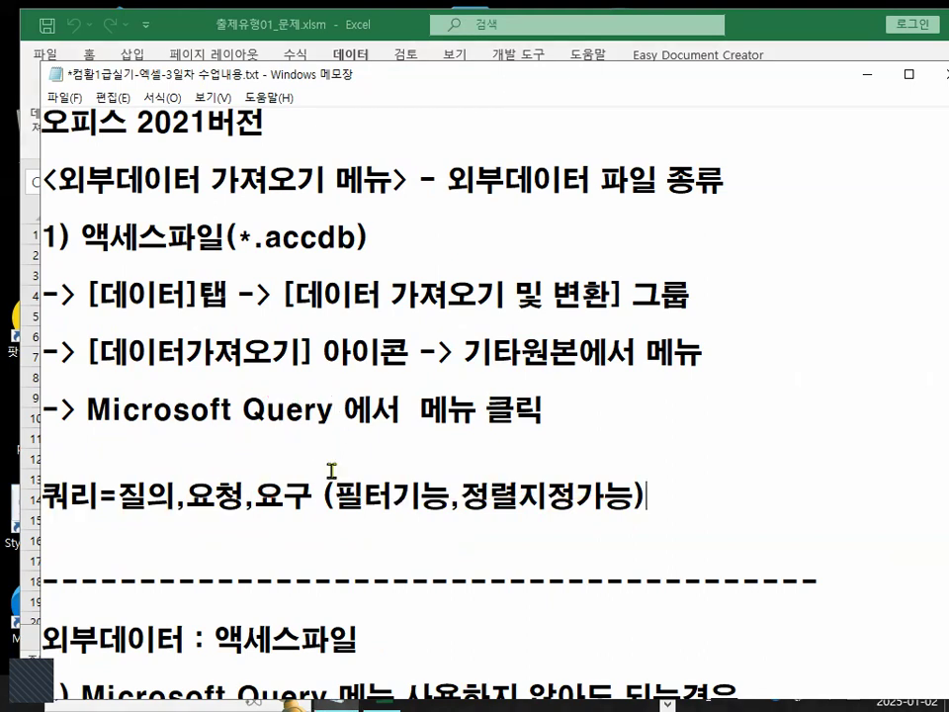
# Select the specific-fields phrase and the 보이지 않을경우 and 레거시 phrases of the legacy section to emphasize them.
pyautogui.scroll(-3, 330, 472)
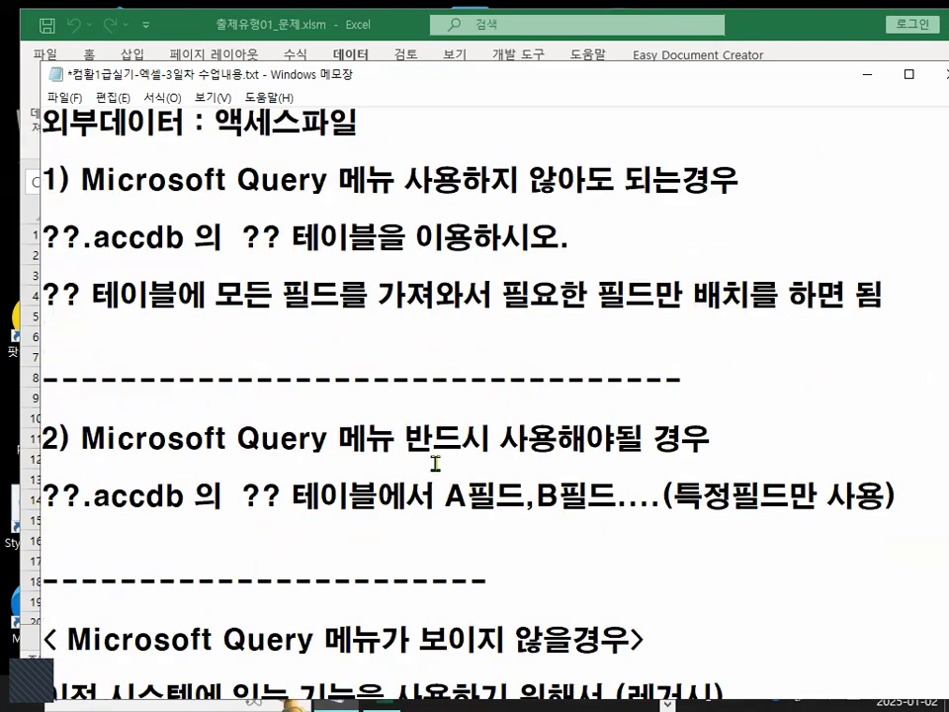
pyautogui.moveTo(446, 492); pyautogui.dragTo(850, 491)
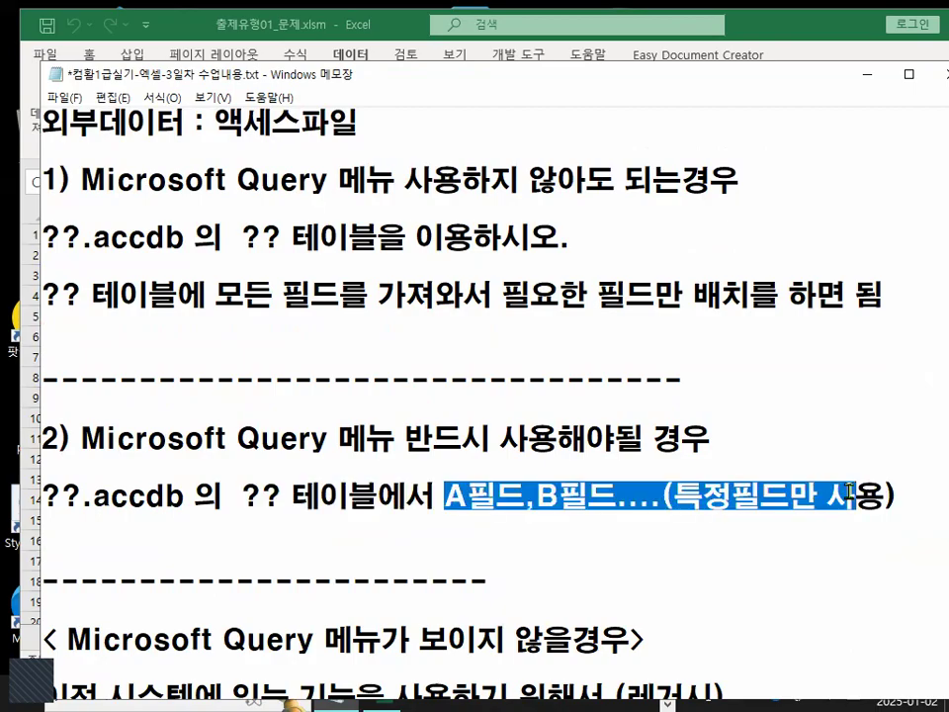
pyautogui.scroll(-1, 356, 534)
pyautogui.moveTo(69, 469); pyautogui.dragTo(647, 466)
pyautogui.scroll(-1, 628, 502)
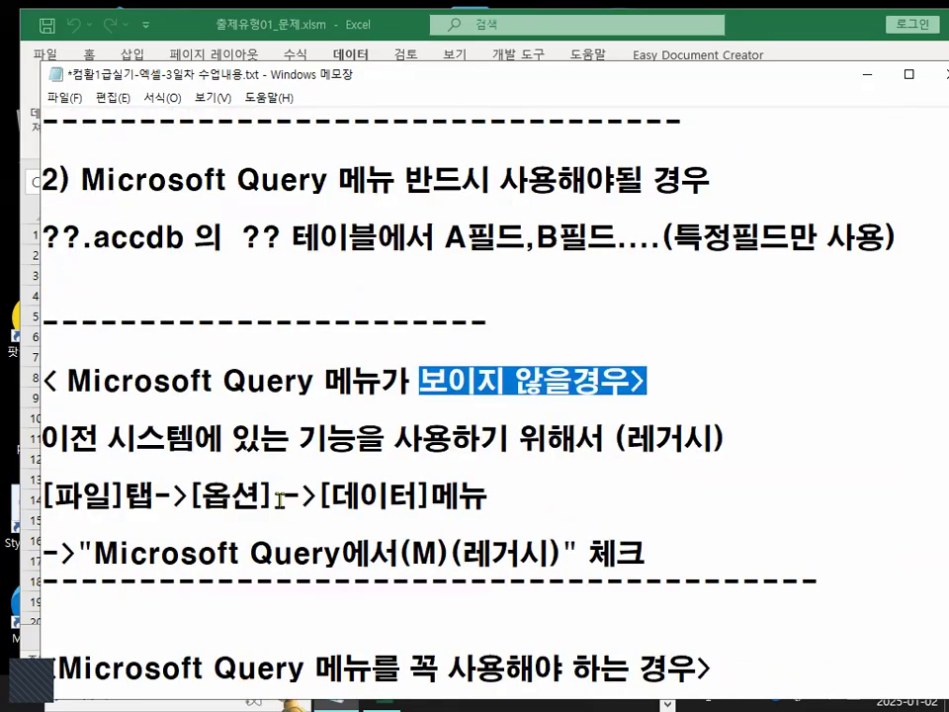
pyautogui.moveTo(69, 440); pyautogui.dragTo(454, 442)
pyautogui.moveTo(625, 440); pyautogui.dragTo(717, 439)
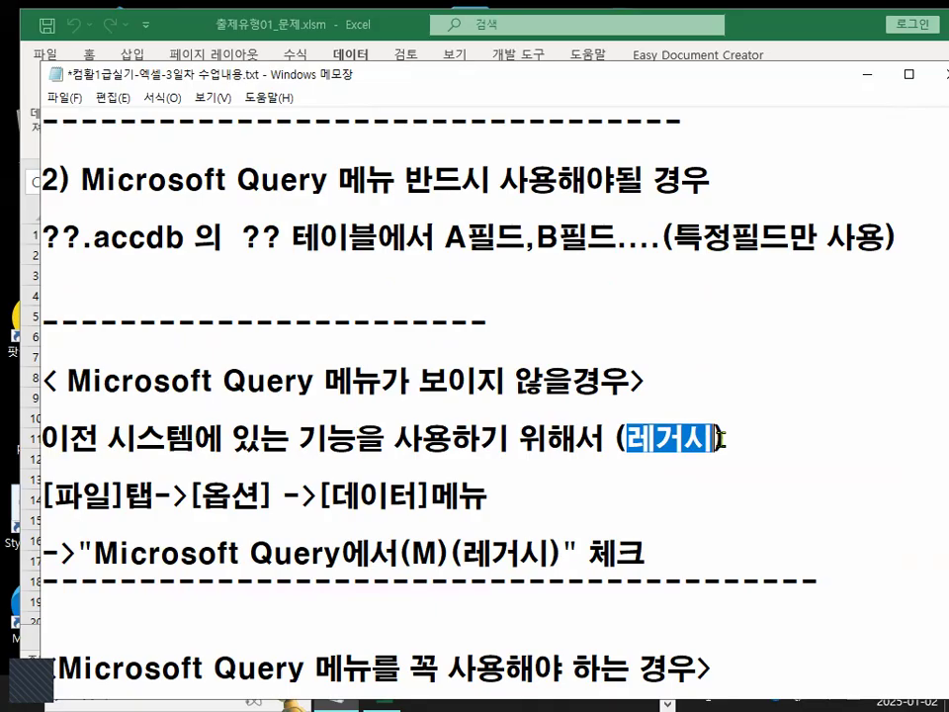
# Select the [옵션], [데이터]메뉴, Microsoft Query에서 and (레거시) phrases of the options path in turn to emphasize them.
pyautogui.click(637, 441)
pyautogui.moveTo(52, 496); pyautogui.dragTo(255, 497)
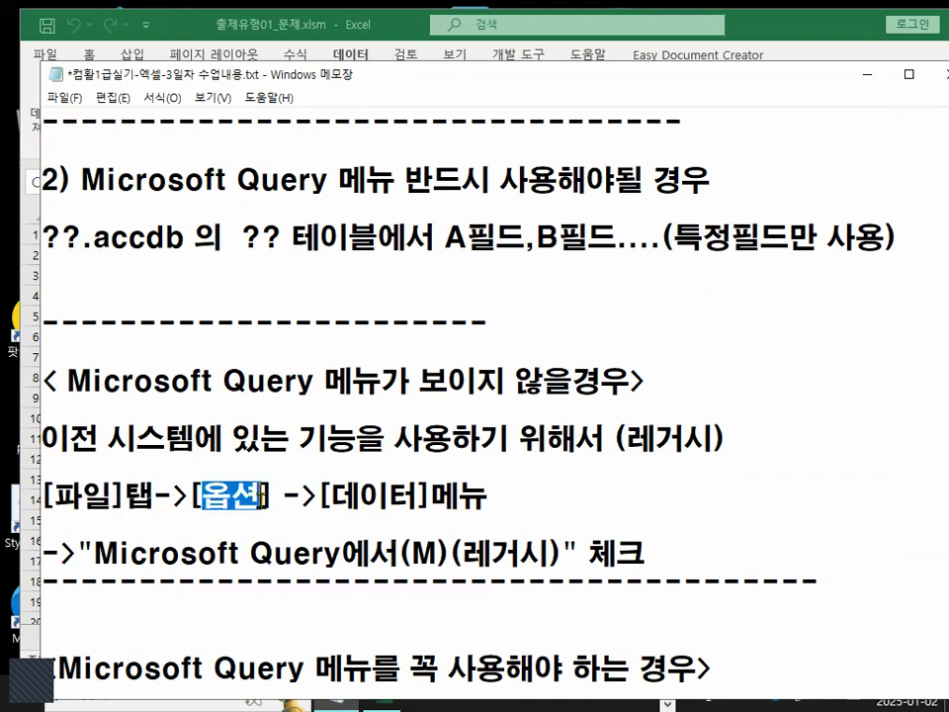
pyautogui.moveTo(318, 496); pyautogui.dragTo(477, 494)
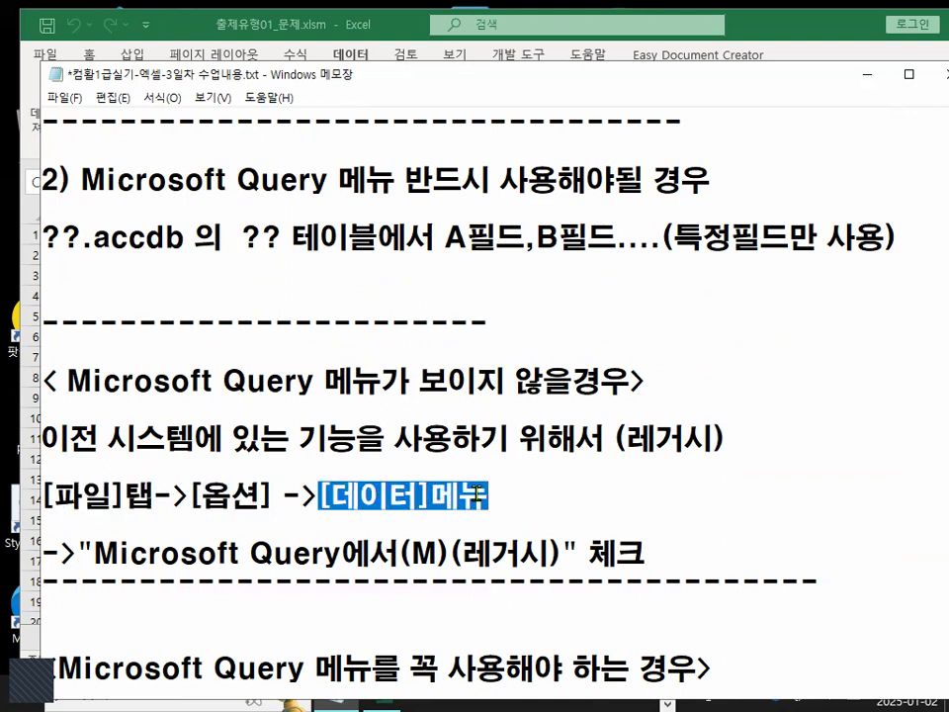
pyautogui.moveTo(93, 555); pyautogui.dragTo(348, 555)
pyautogui.moveTo(460, 554); pyautogui.dragTo(565, 555)
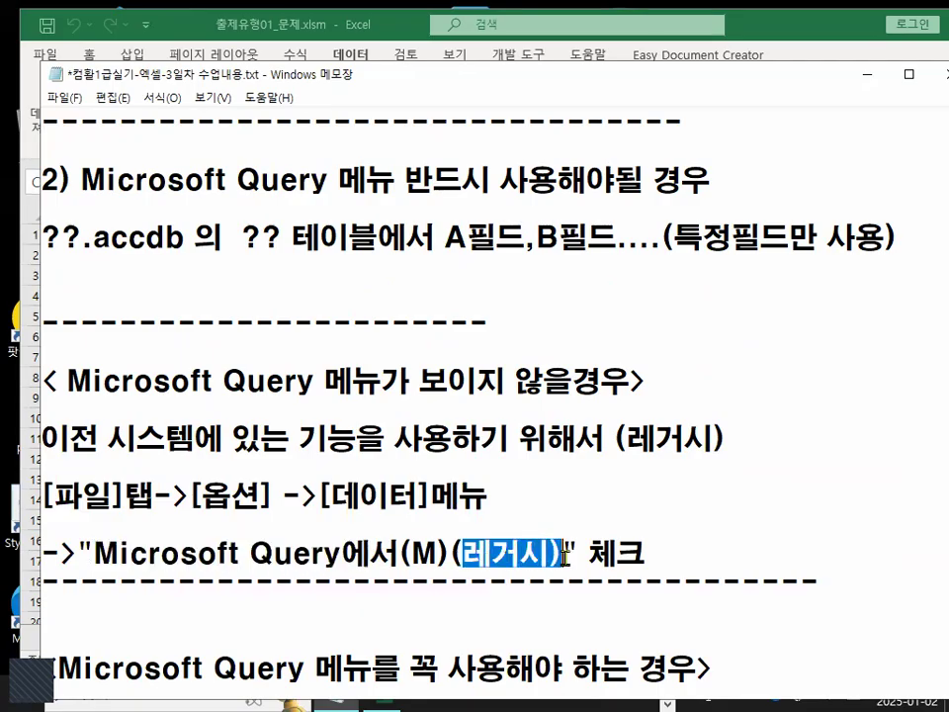
# Switch to the workbook and open the Get Data menu's legacy wizards submenu to show the Microsoft Query (legacy) entry, then close it.
pyautogui.click(861, 74)
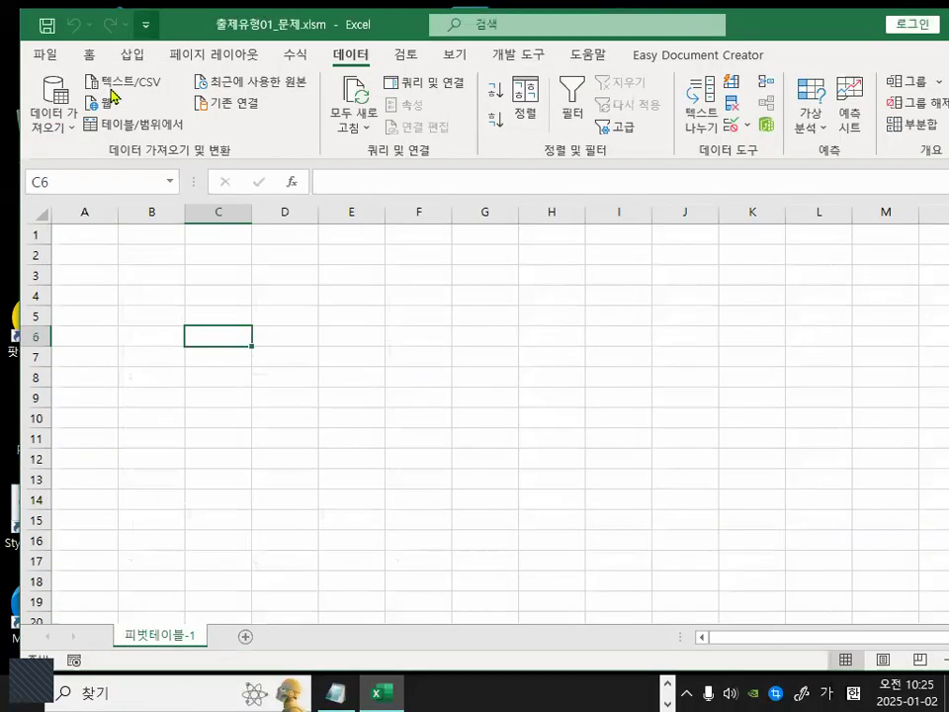
pyautogui.click(68, 129)
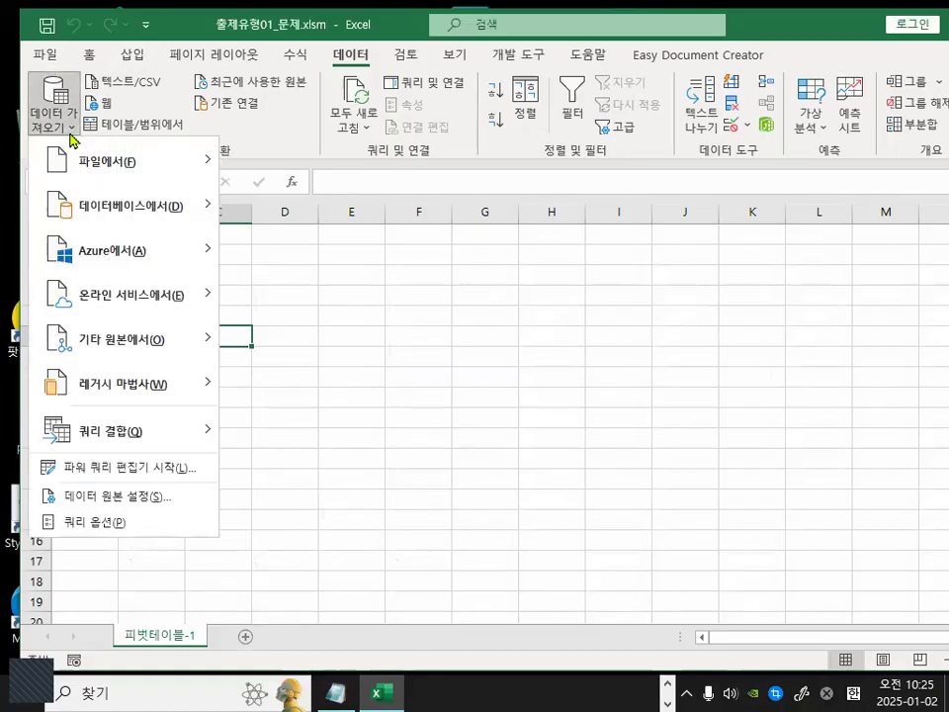
pyautogui.moveTo(148, 392)
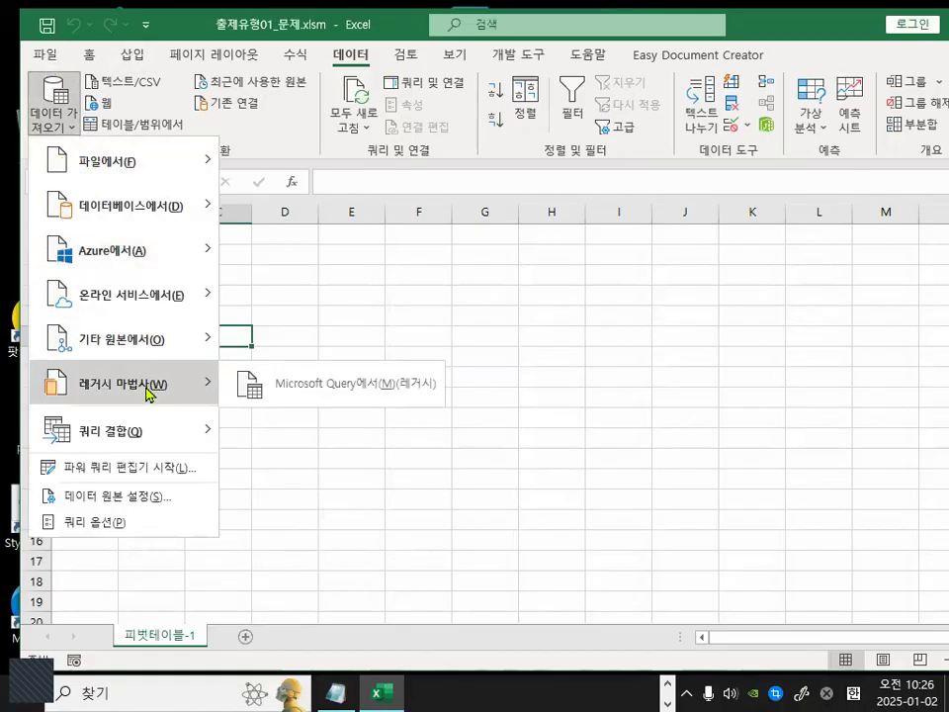
pyautogui.hotkey('ctrl', '1')
pyautogui.click(148, 384)
pyautogui.moveTo(670, 406)
pyautogui.mouseDown()
pyautogui.moveTo(650, 420)
pyautogui.moveTo(274, 381)
pyautogui.moveTo(665, 360)
pyautogui.mouseUp()
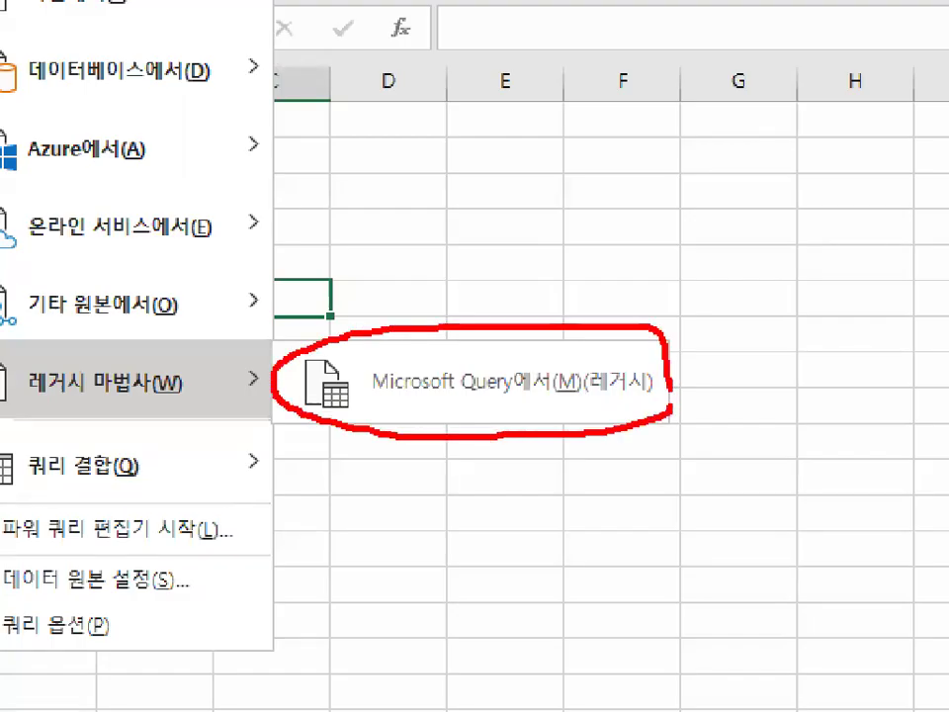
pyautogui.press('Escape')
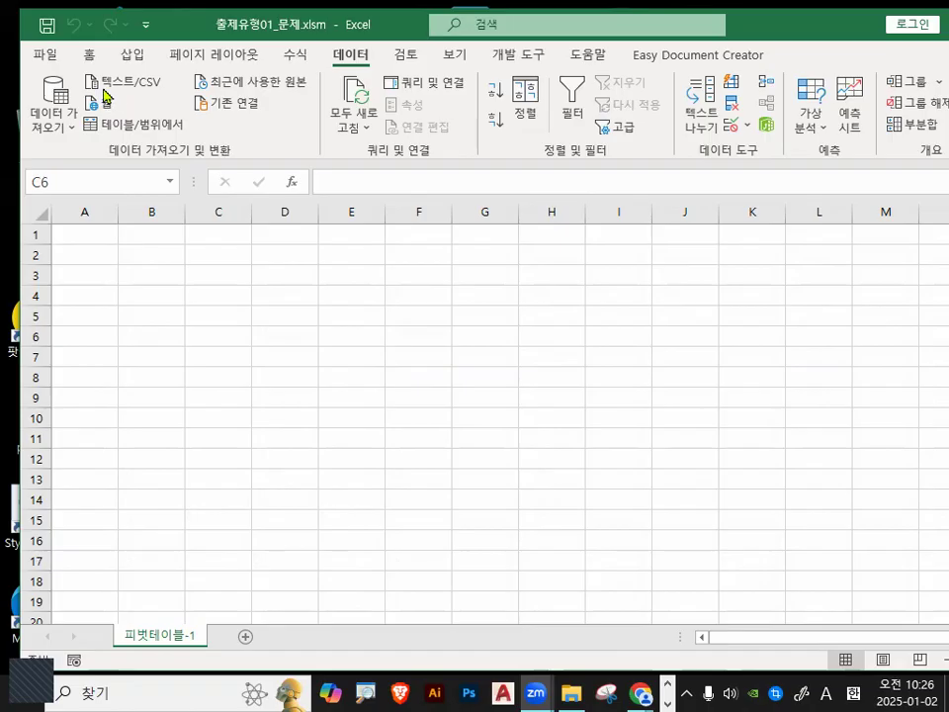
# Open Excel Options from the File backstage and go to the Data category.
pyautogui.click(87, 156)
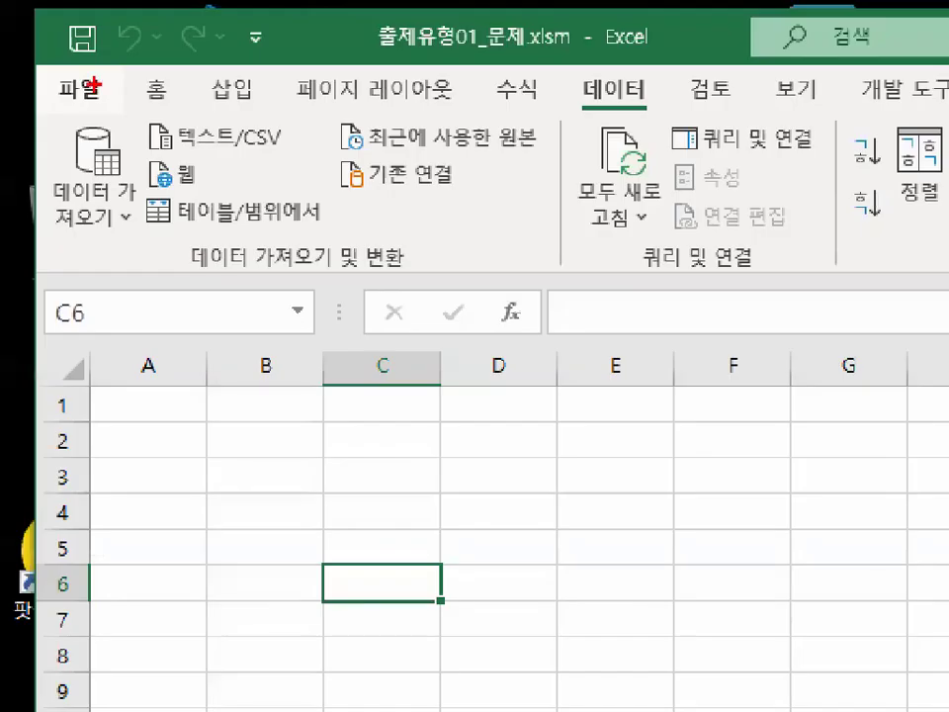
pyautogui.moveTo(116, 92)
pyautogui.mouseDown()
pyautogui.moveTo(64, 105)
pyautogui.moveTo(71, 31)
pyautogui.moveTo(121, 70)
pyautogui.mouseUp()
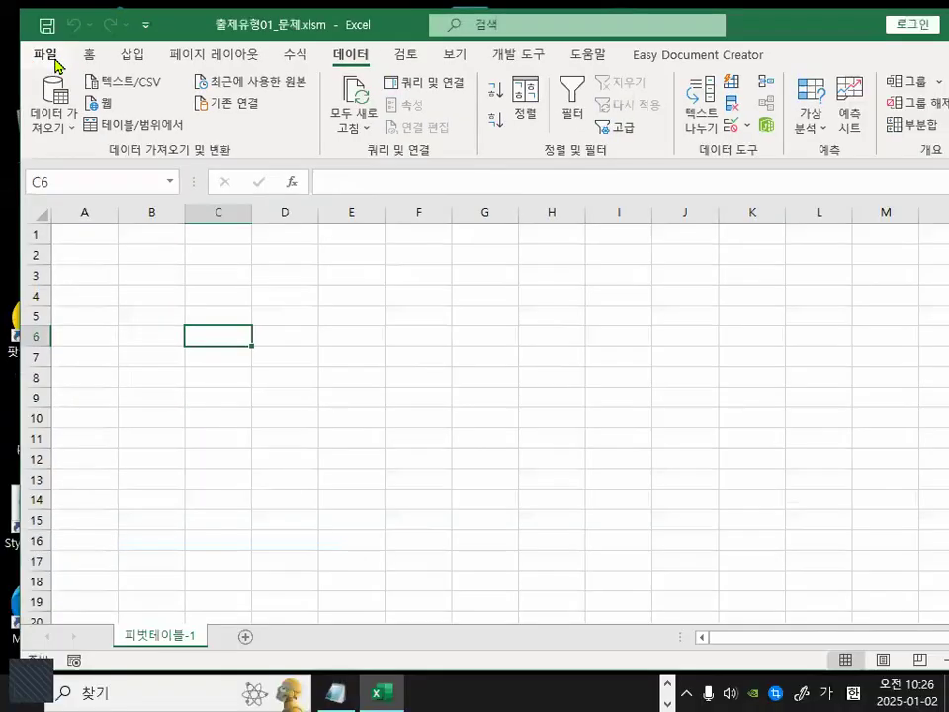
pyautogui.click(80, 89)
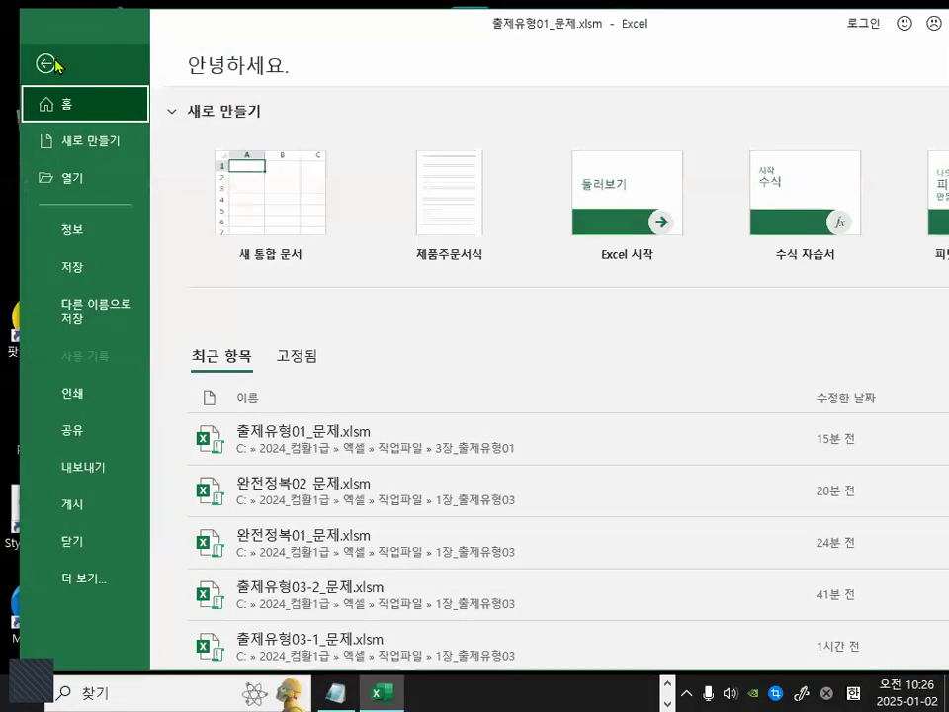
pyautogui.click(101, 583)
pyautogui.click(194, 653)
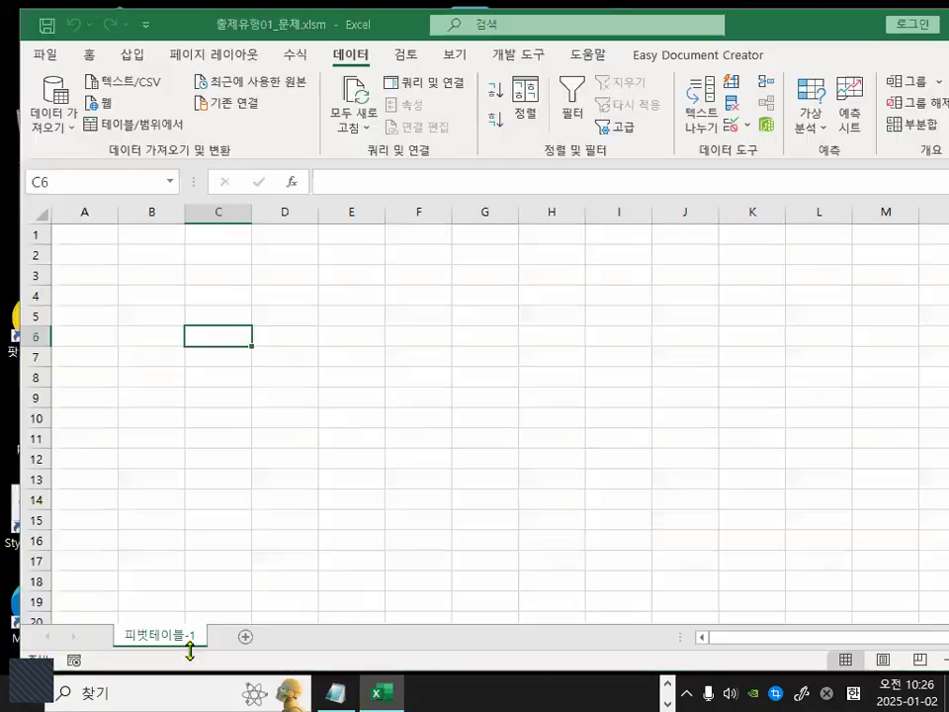
pyautogui.moveTo(271, 37); pyautogui.dragTo(275, 139)
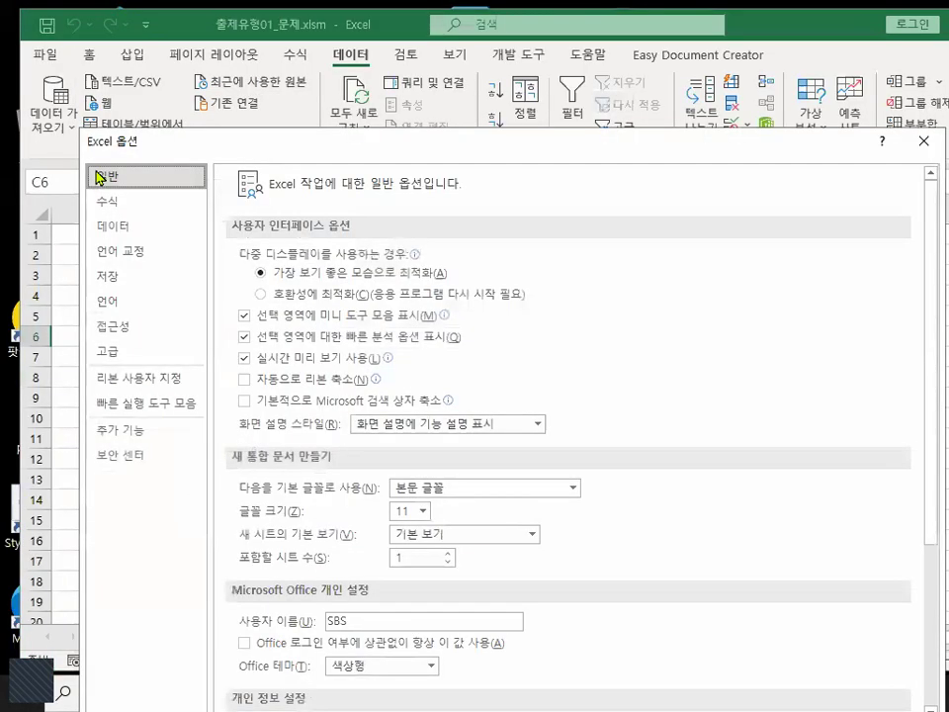
pyautogui.moveTo(136, 158)
pyautogui.mouseDown()
pyautogui.moveTo(103, 156)
pyautogui.moveTo(131, 118)
pyautogui.mouseUp()
pyautogui.moveTo(183, 77); pyautogui.dragTo(207, 141)
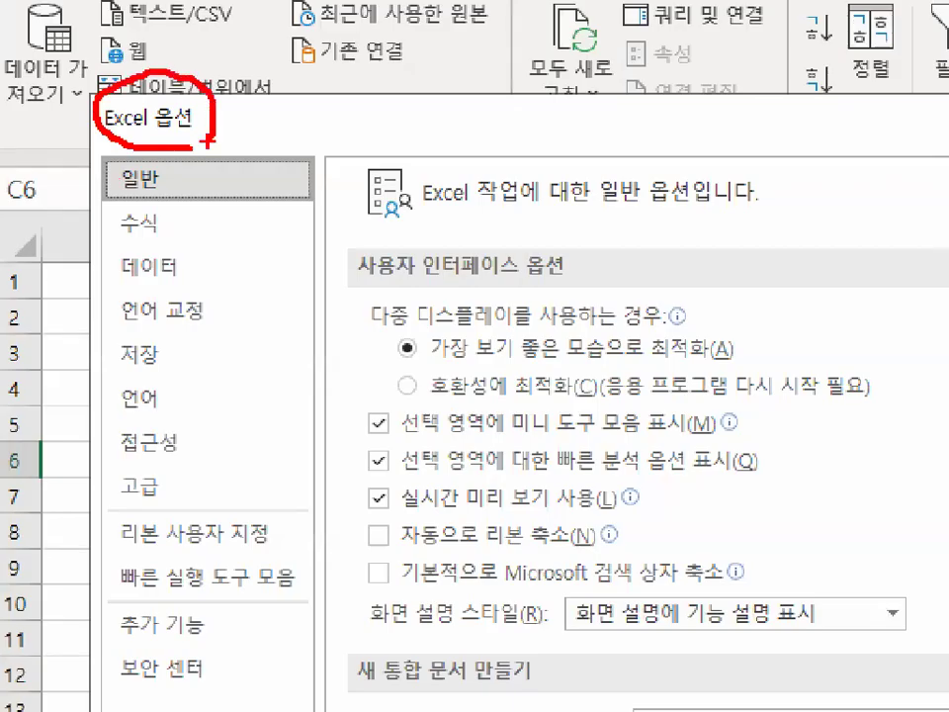
pyautogui.moveTo(183, 237)
pyautogui.mouseDown()
pyautogui.moveTo(102, 259)
pyautogui.moveTo(109, 283)
pyautogui.moveTo(198, 247)
pyautogui.mouseUp()
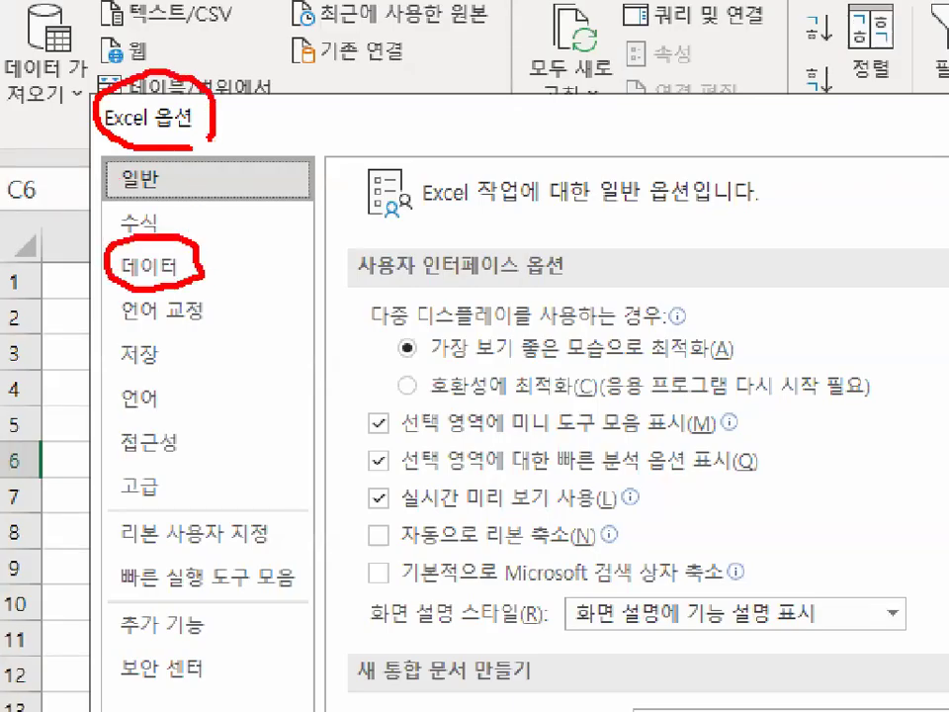
pyautogui.moveTo(155, 215); pyautogui.dragTo(233, 176)
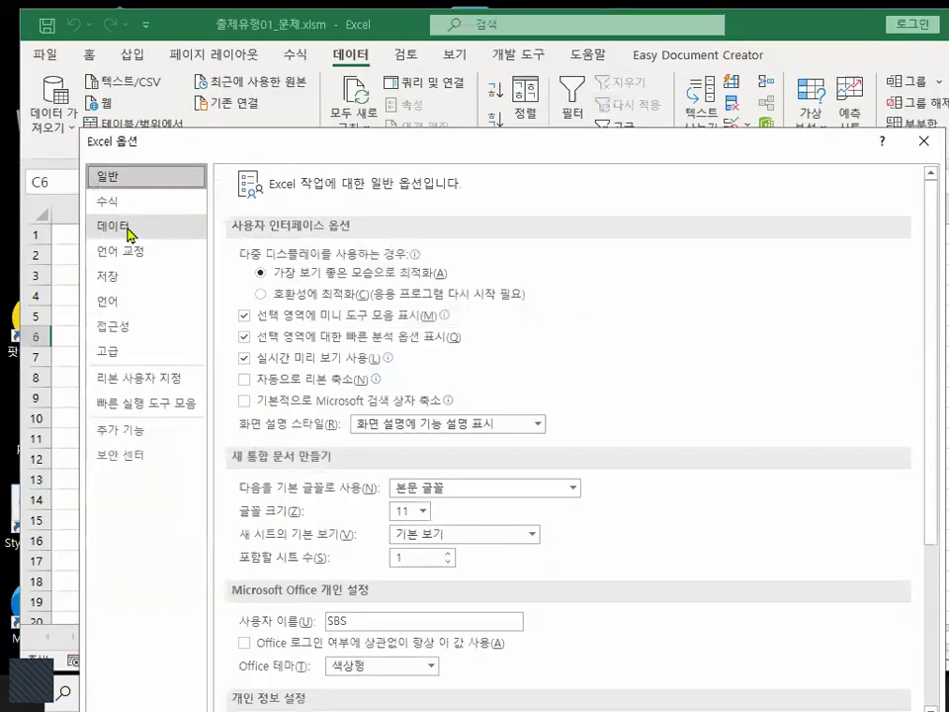
pyautogui.click(148, 265)
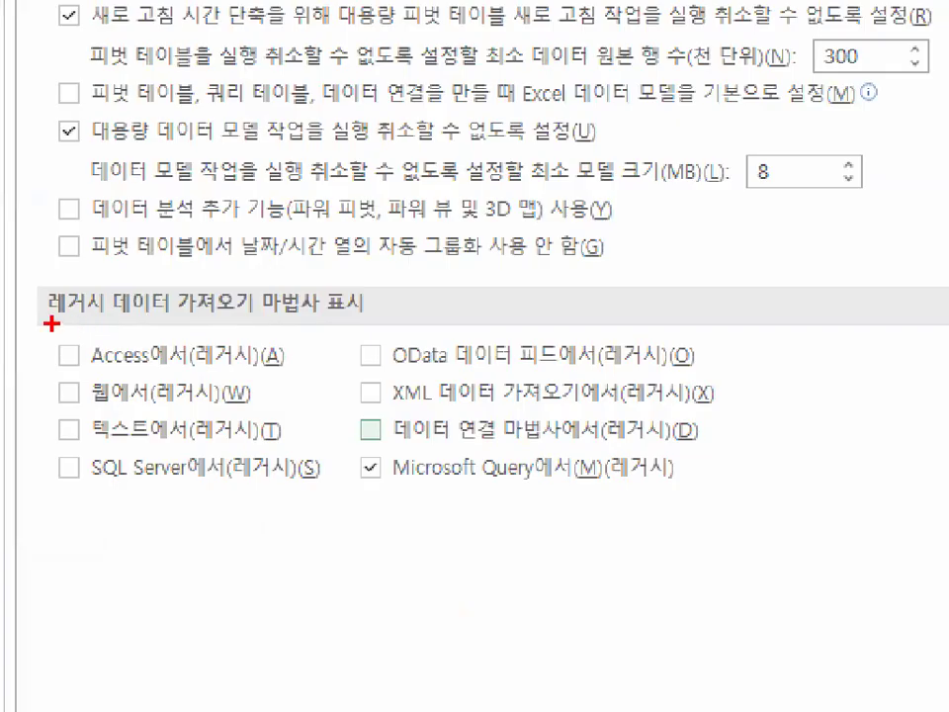
# Examine the legacy data import wizards section with the Microsoft Query (legacy) option, then close the Options dialog.
pyautogui.moveTo(71, 321); pyautogui.dragTo(359, 322)
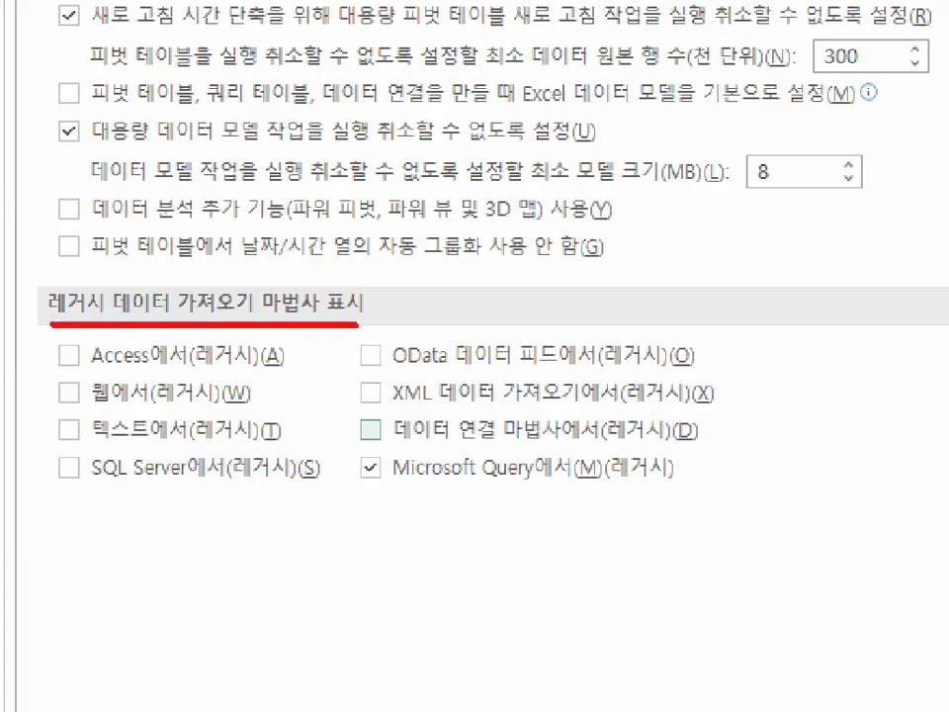
pyautogui.moveTo(408, 485); pyautogui.dragTo(576, 486)
pyautogui.moveTo(678, 483)
pyautogui.mouseDown()
pyautogui.moveTo(648, 489)
pyautogui.moveTo(608, 460)
pyautogui.moveTo(675, 474)
pyautogui.mouseUp()
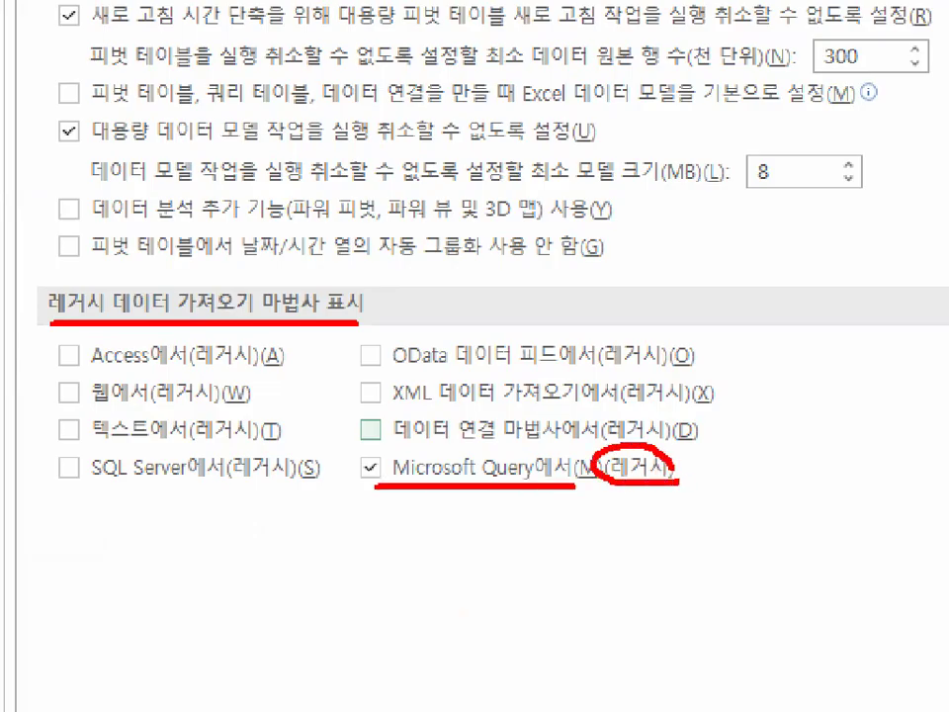
pyautogui.moveTo(427, 471)
pyautogui.mouseDown()
pyautogui.moveTo(341, 464)
pyautogui.moveTo(400, 457)
pyautogui.mouseUp()
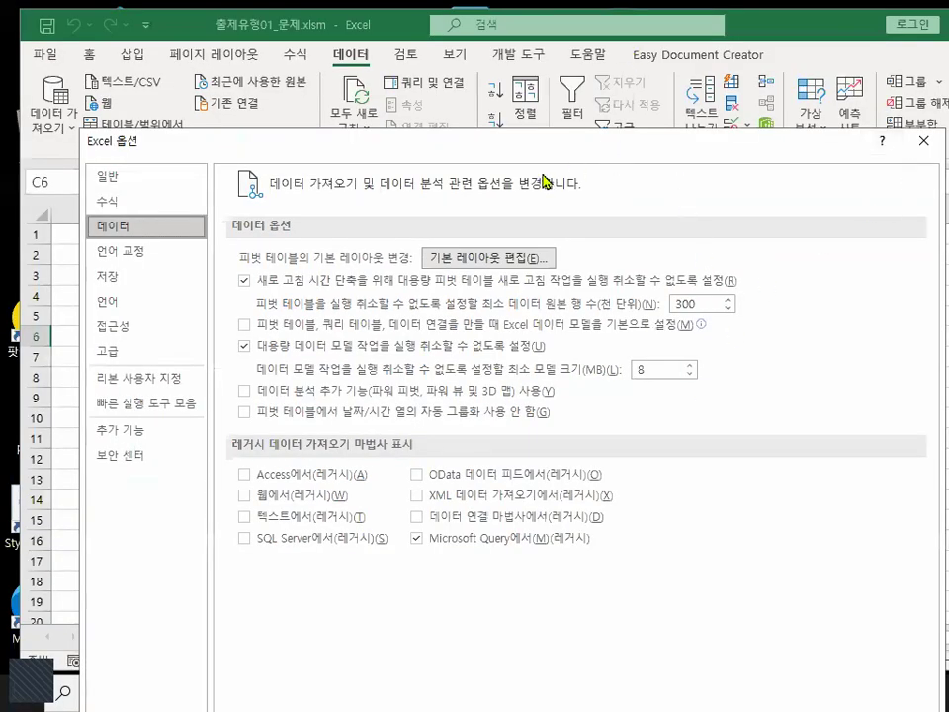
pyautogui.moveTo(536, 150); pyautogui.dragTo(508, 54)
pyautogui.click(789, 644)
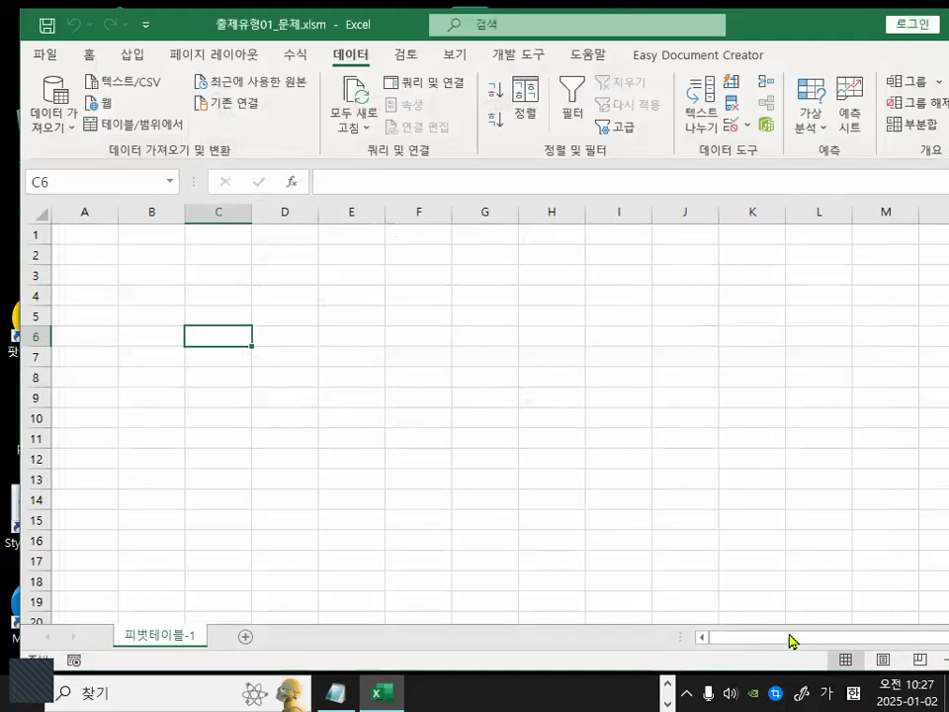
# Reopen the Get Data legacy wizards submenu to point out the Microsoft Query (legacy) entry, then close it.
pyautogui.click(52, 109)
pyautogui.moveTo(146, 402)
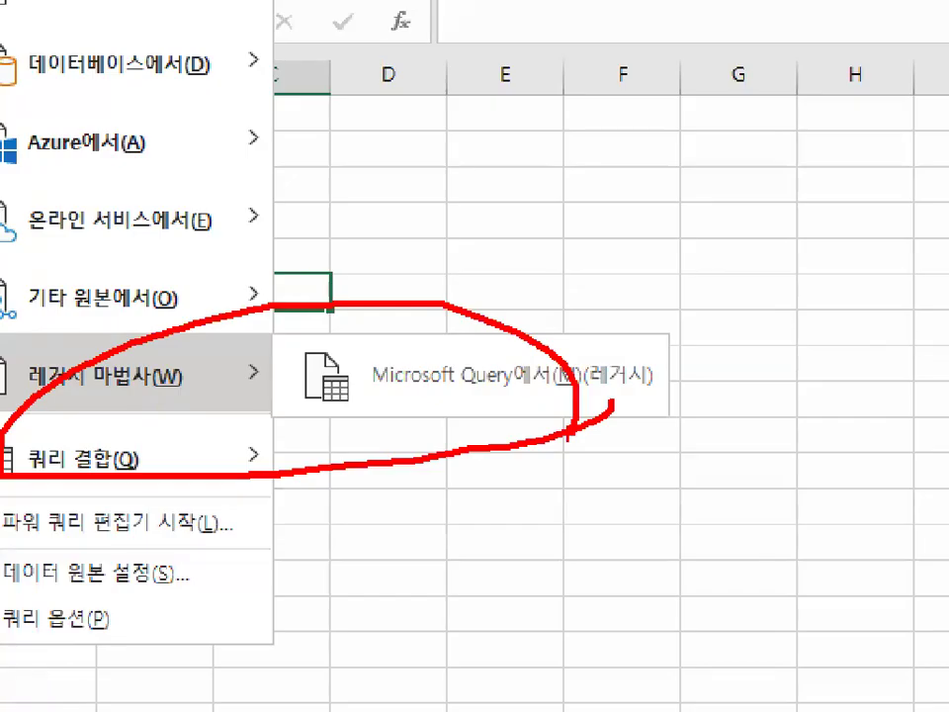
pyautogui.press('Escape')
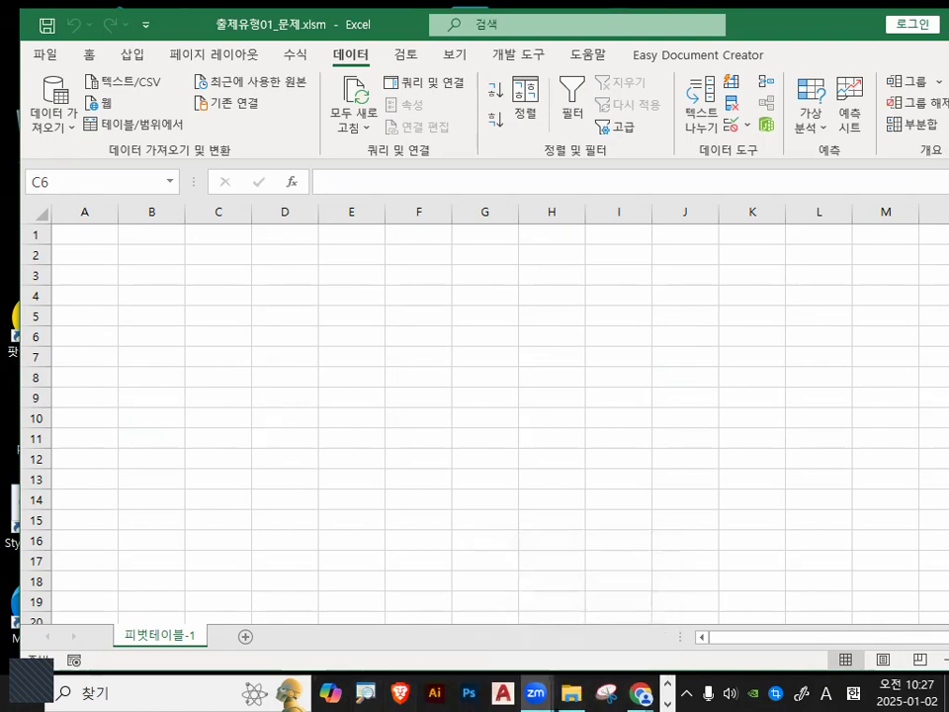
# Return to the class notes and select the case-1 heading about when Microsoft Query is not needed.
pyautogui.hotkey('alt', 'Tab')
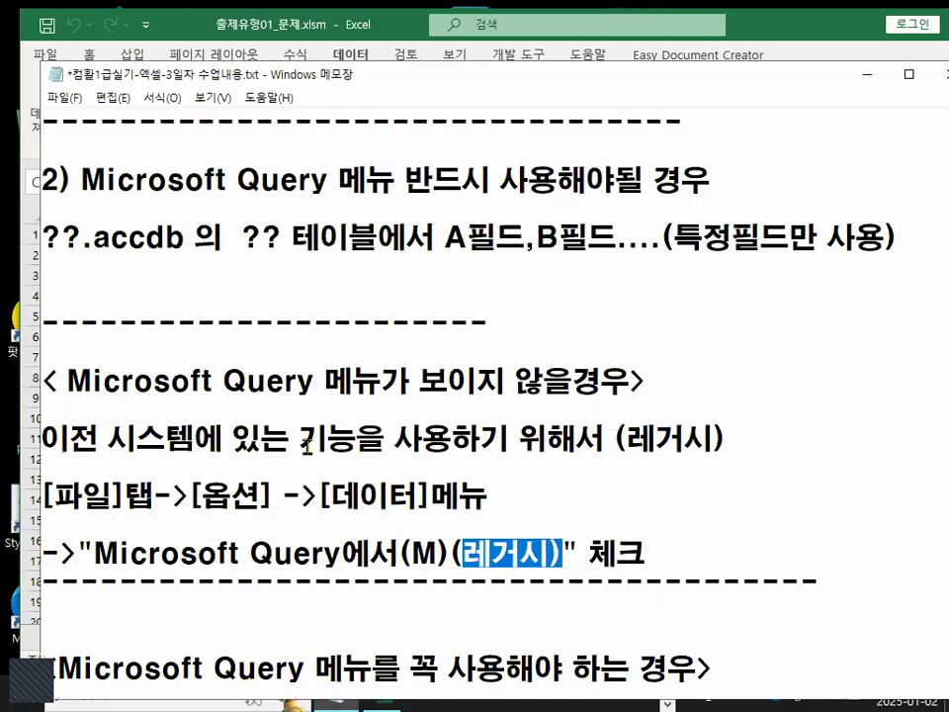
pyautogui.scroll(2, 309, 459)
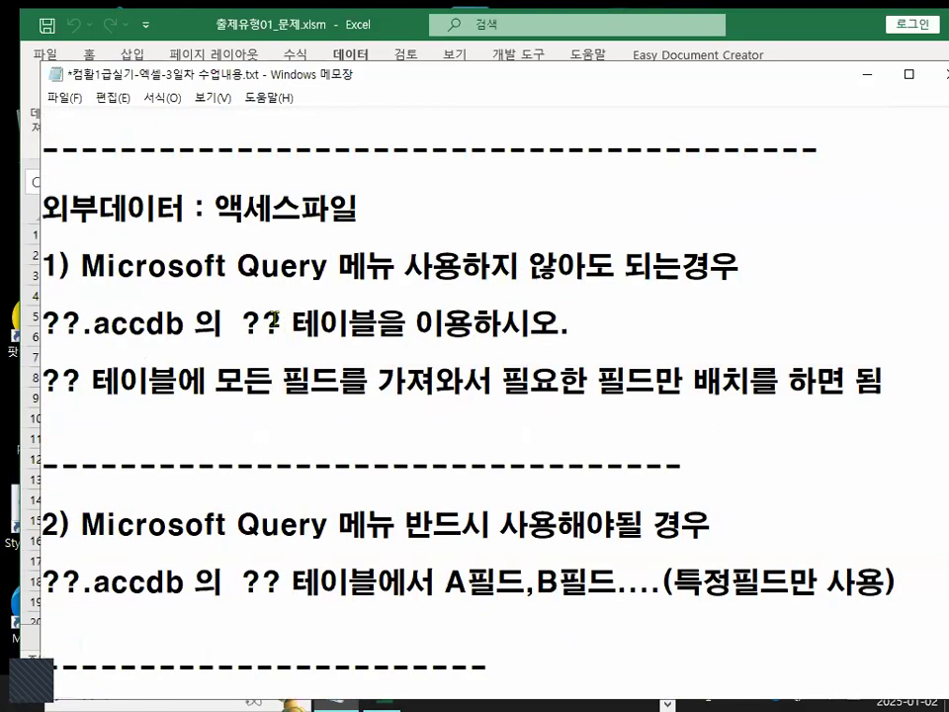
pyautogui.moveTo(85, 265); pyautogui.dragTo(736, 276)
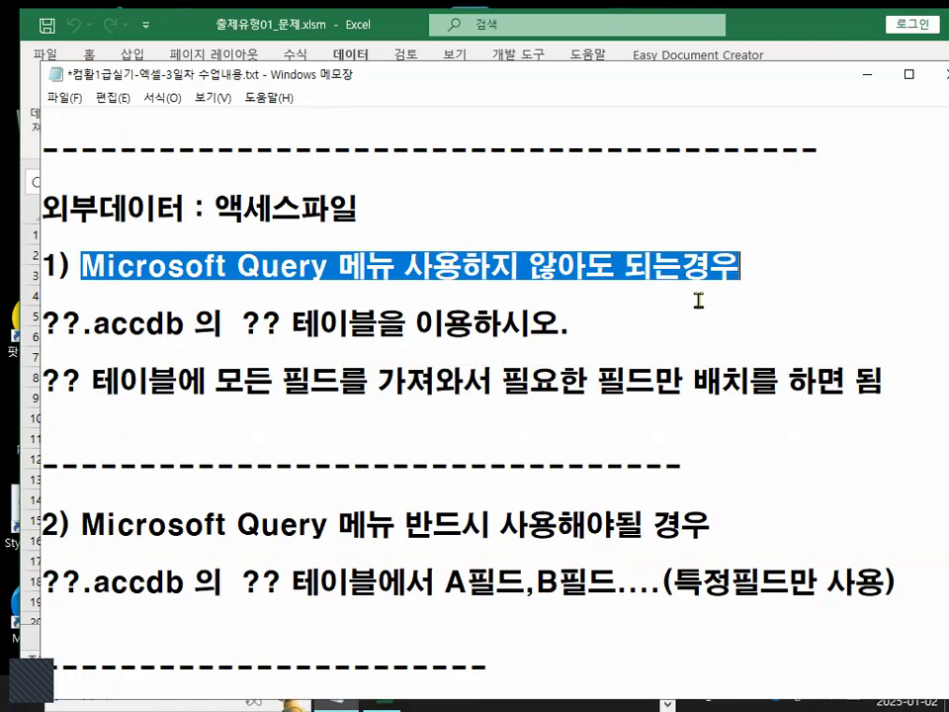
# Scroll to the all-fields pivot table section and select its 모든 필드들을 가져와서 and 피벗테이블 보고서를 작성할 경우 phrases.
pyautogui.scroll(-3, 696, 298)
pyautogui.scroll(-1, 407, 489)
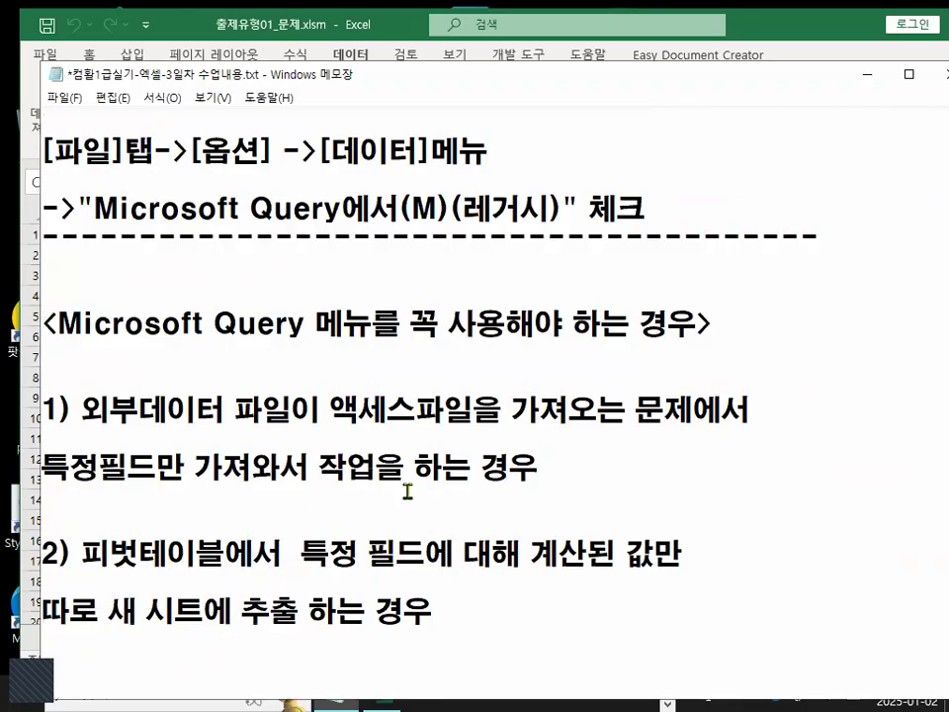
pyautogui.scroll(-3, 335, 386)
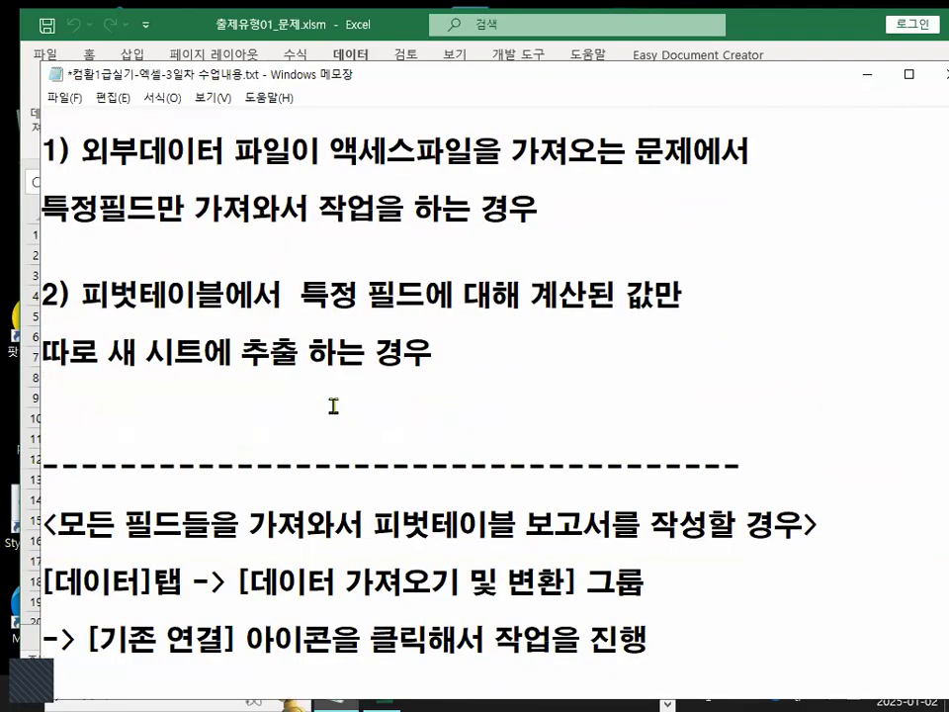
pyautogui.scroll(-1, 333, 405)
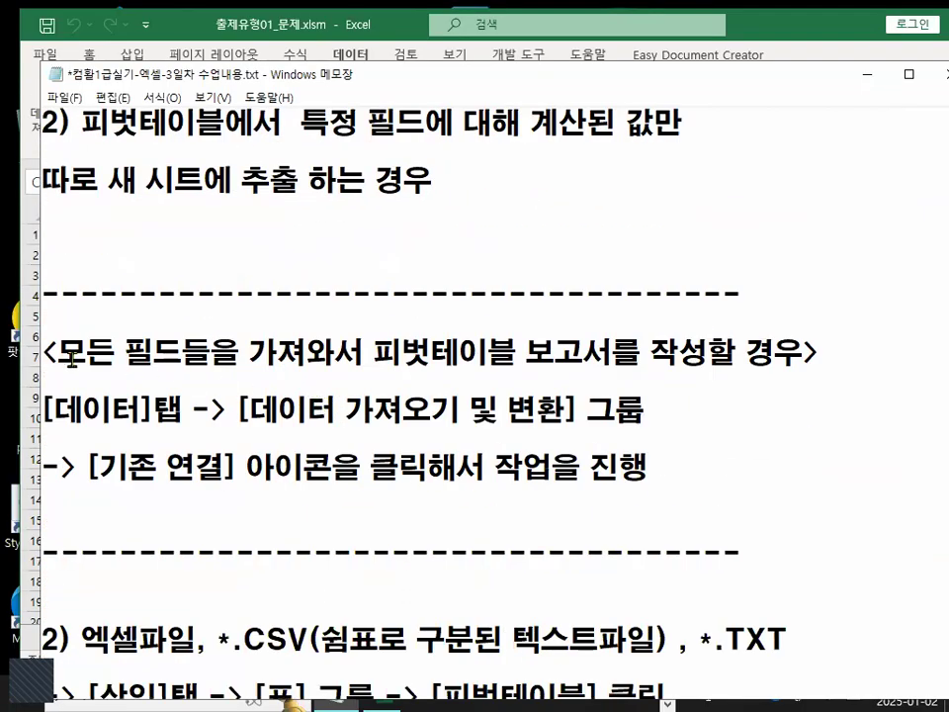
pyautogui.hotkey('shift', 'Right')
pyautogui.hotkey('shift', 'Right')
pyautogui.hotkey('shift', 'Right')
pyautogui.hotkey('shift', 'Right')
pyautogui.hotkey('shift', 'Right')
pyautogui.hotkey('shift', 'Right')
pyautogui.hotkey('shift', 'Right')
pyautogui.hotkey('shift', 'Right')
pyautogui.hotkey('shift', 'Right')
pyautogui.hotkey('shift', 'Right')
pyautogui.hotkey('shift', 'Right')
pyautogui.hotkey('shift', 'Right')
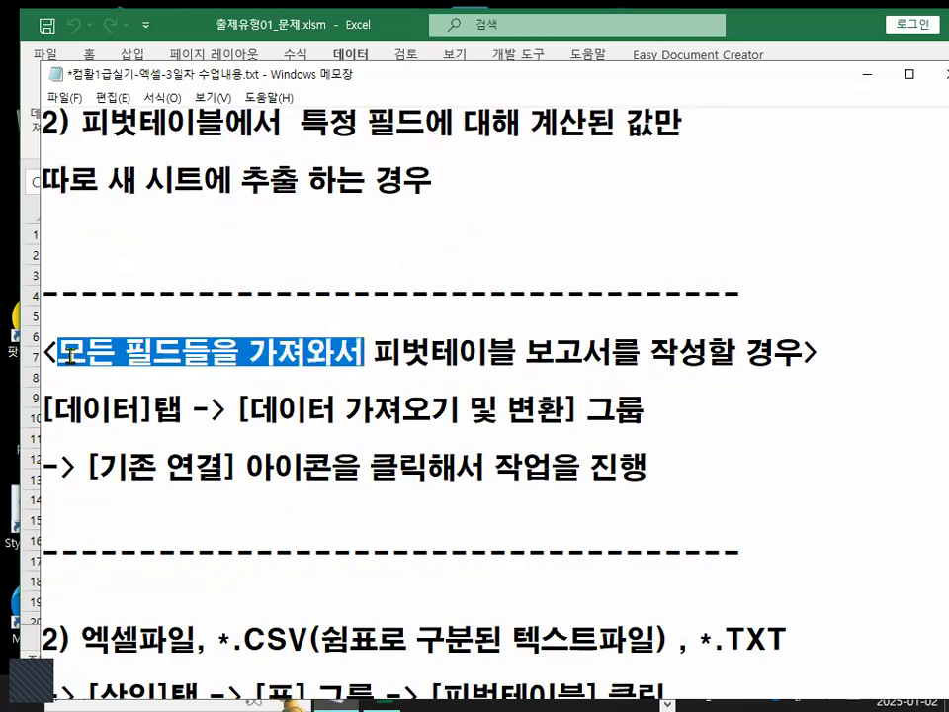
pyautogui.click(61, 350)
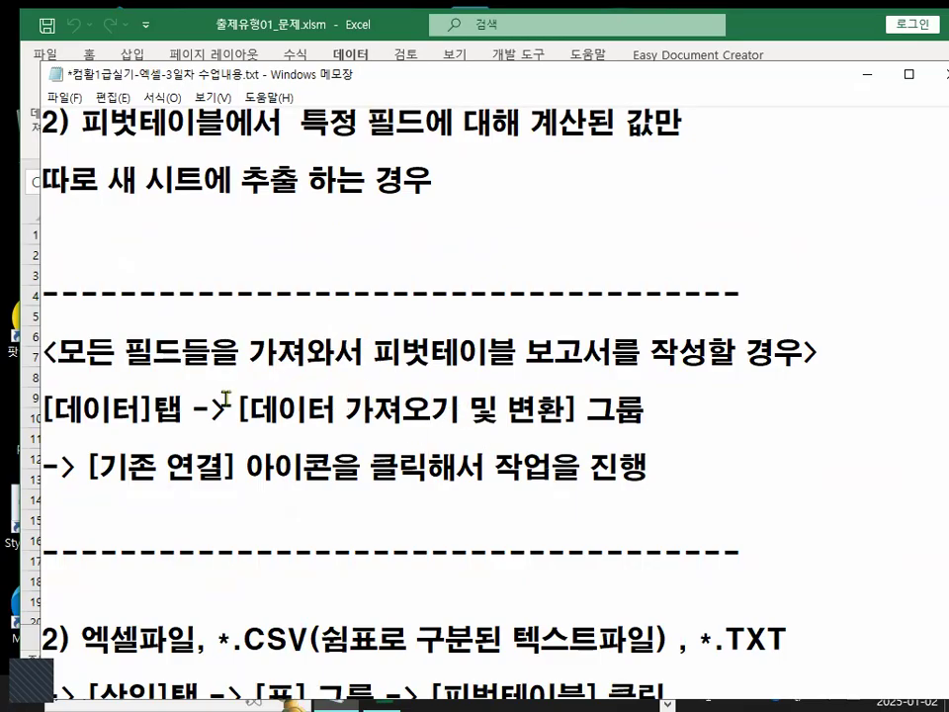
pyautogui.moveTo(57, 351); pyautogui.dragTo(766, 356)
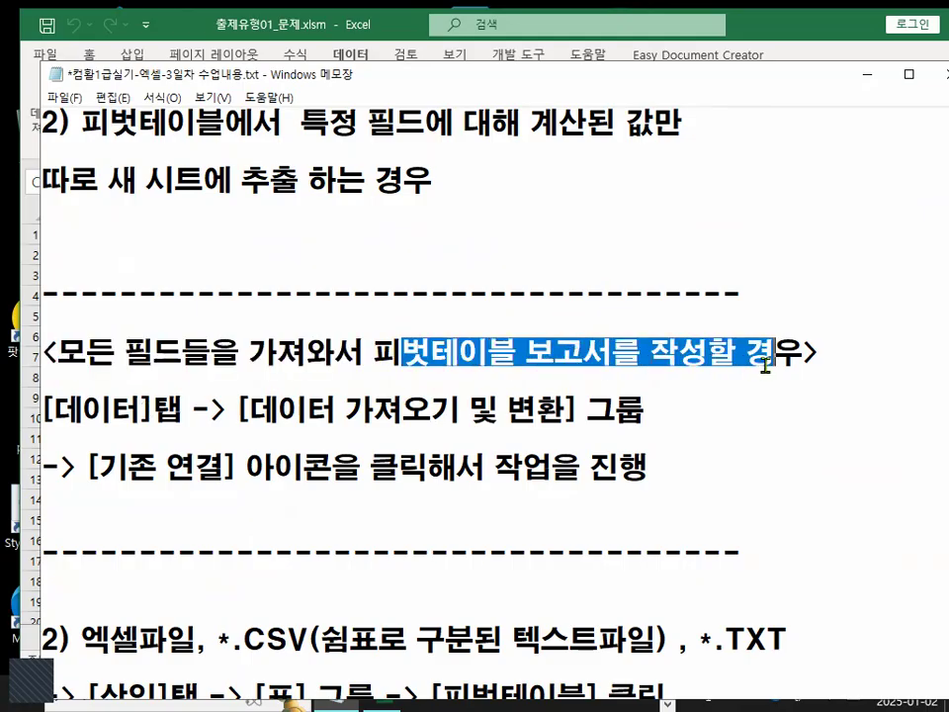
# Select the [기존 연결] phrase to emphasize it and minimize the notes window.
pyautogui.moveTo(87, 466); pyautogui.dragTo(248, 506)
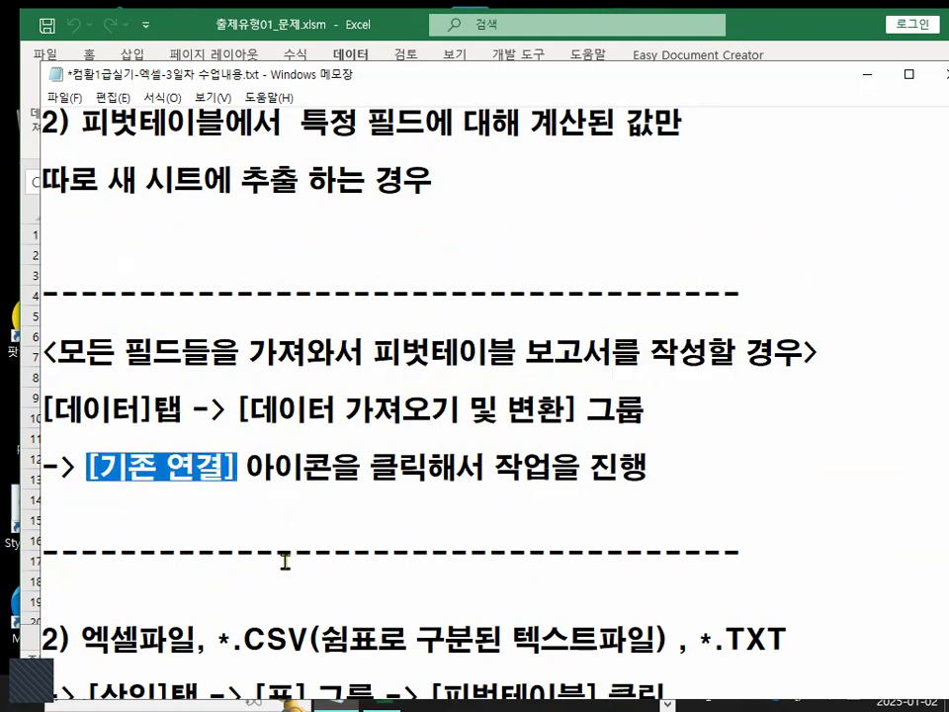
pyautogui.moveTo(87, 466); pyautogui.dragTo(223, 464)
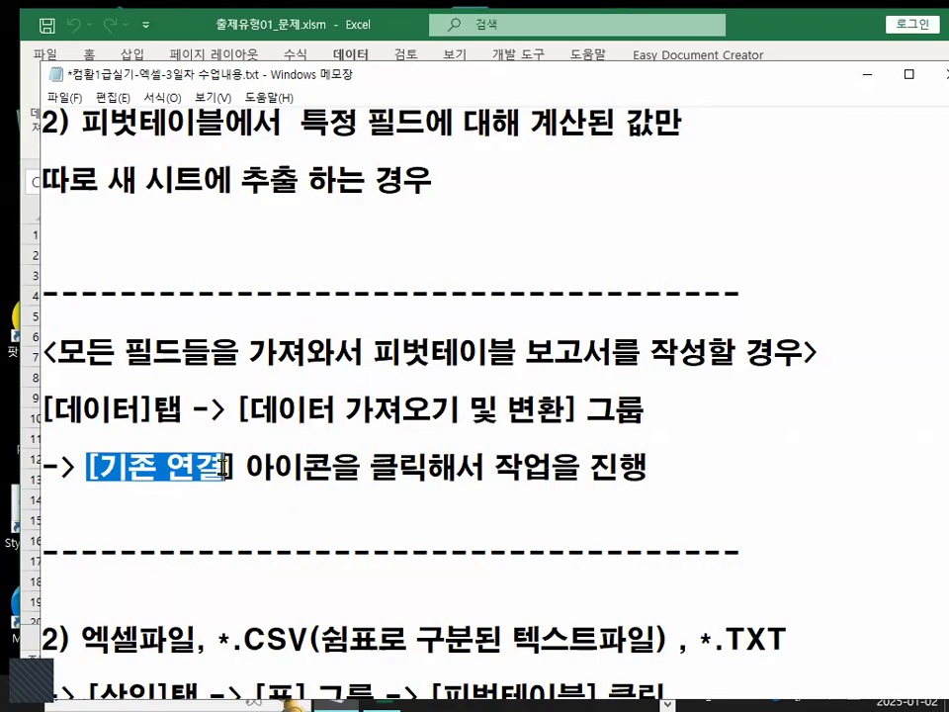
pyautogui.click(867, 76)
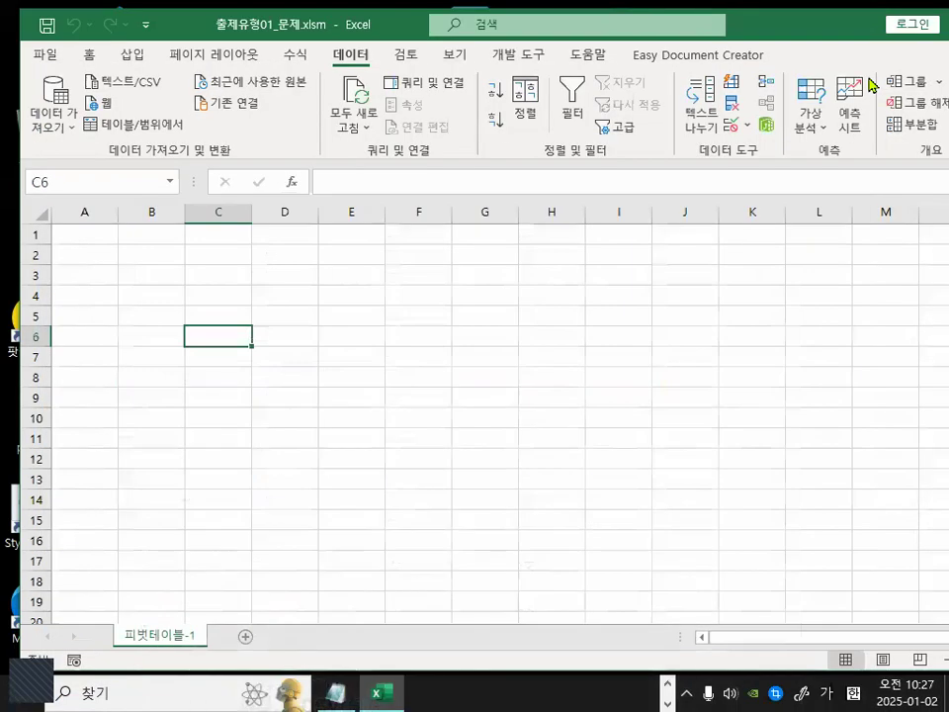
# Start a Microsoft Query import from the legacy Get Data wizards and choose MS Access Database as the data source.
pyautogui.click(335, 297)
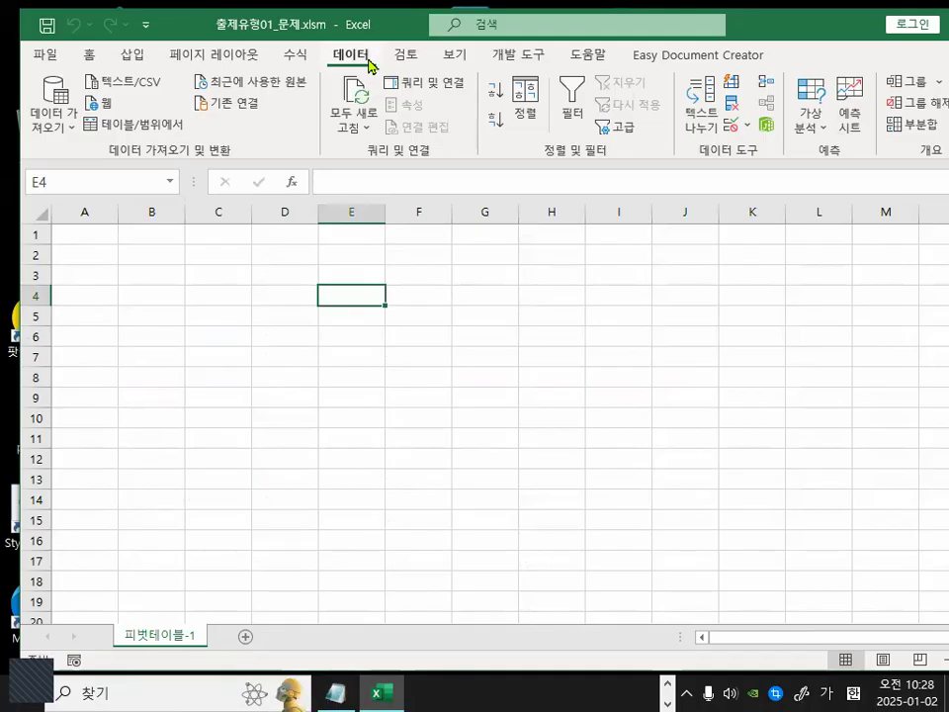
pyautogui.click(47, 99)
pyautogui.moveTo(123, 393)
pyautogui.click(352, 395)
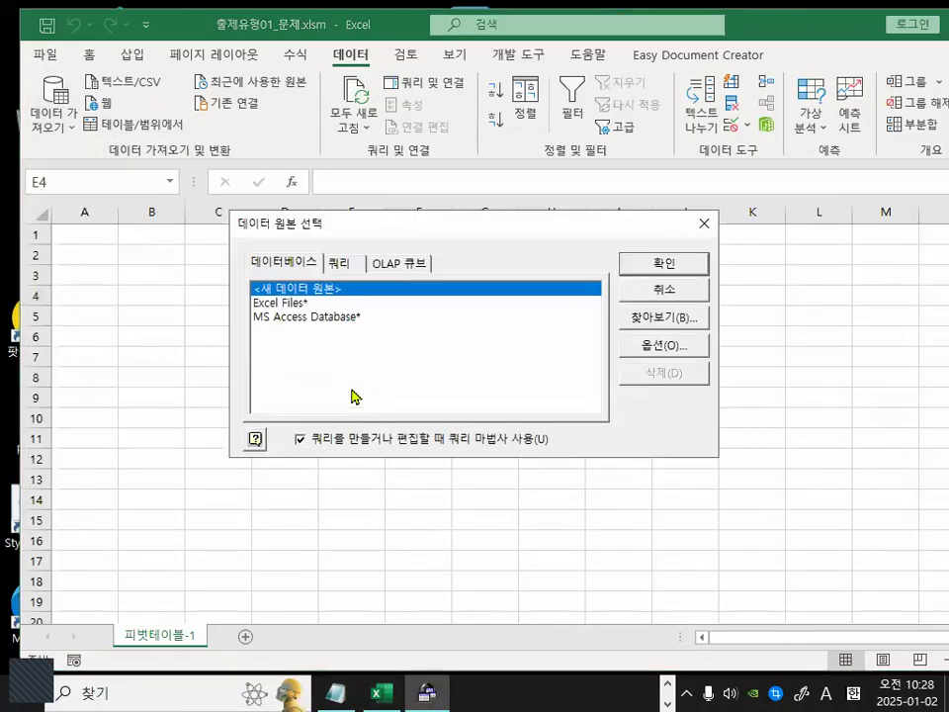
pyautogui.click(306, 316)
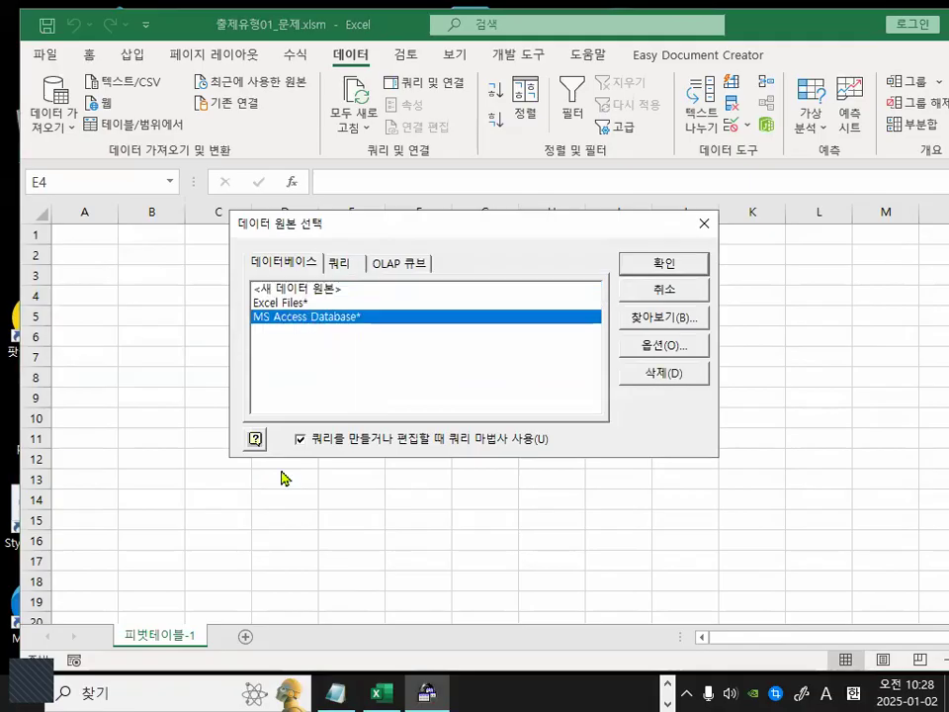
pyautogui.doubleClick(315, 323)
# Select the 급여.accdb database and add all columns of the 명단 table to the query.
pyautogui.click(51, 102)
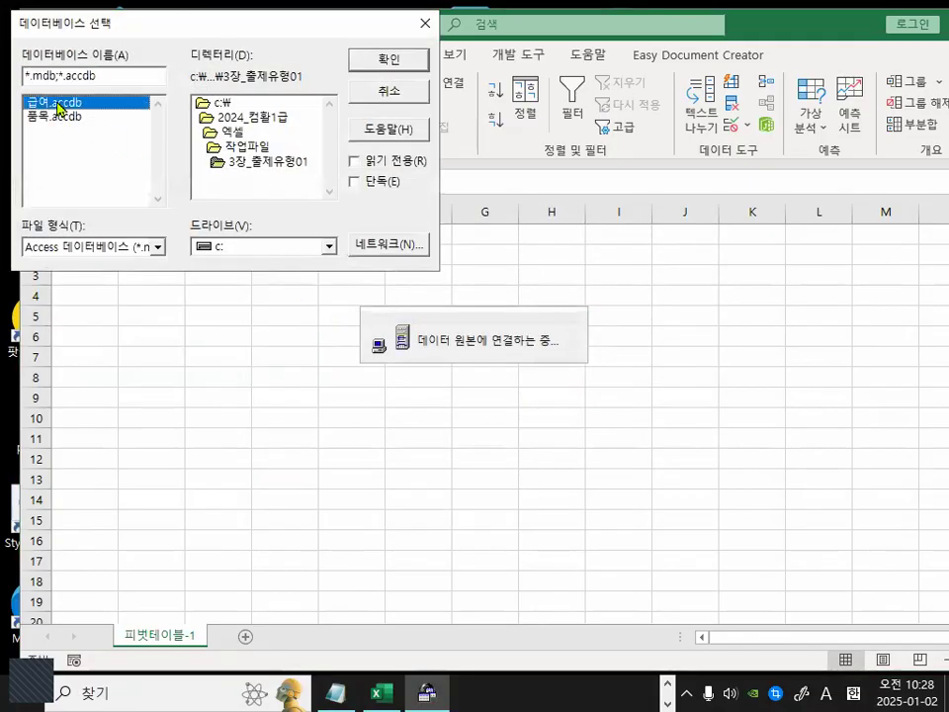
pyautogui.click(408, 63)
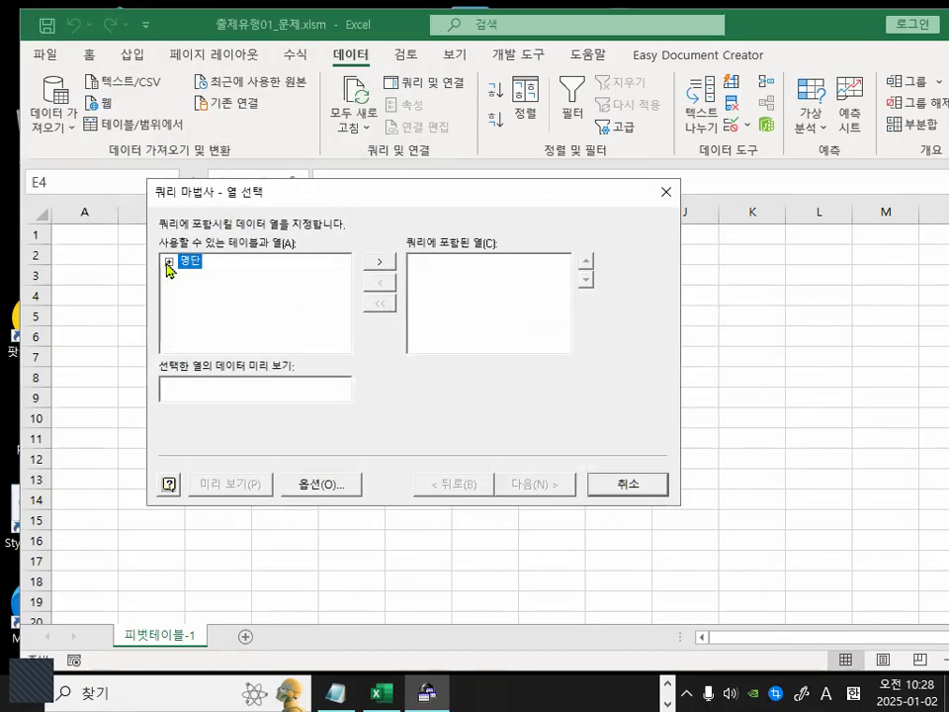
pyautogui.click(388, 265)
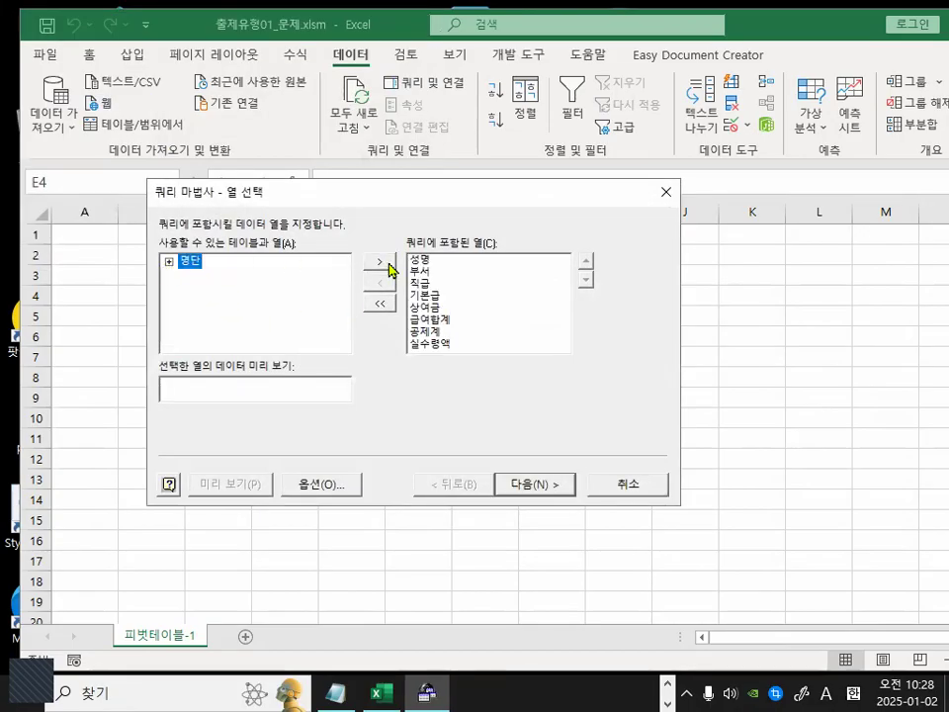
# Skip the filter and sort pages and finish the Query Wizard, returning the data to Excel.
pyautogui.click(569, 485)
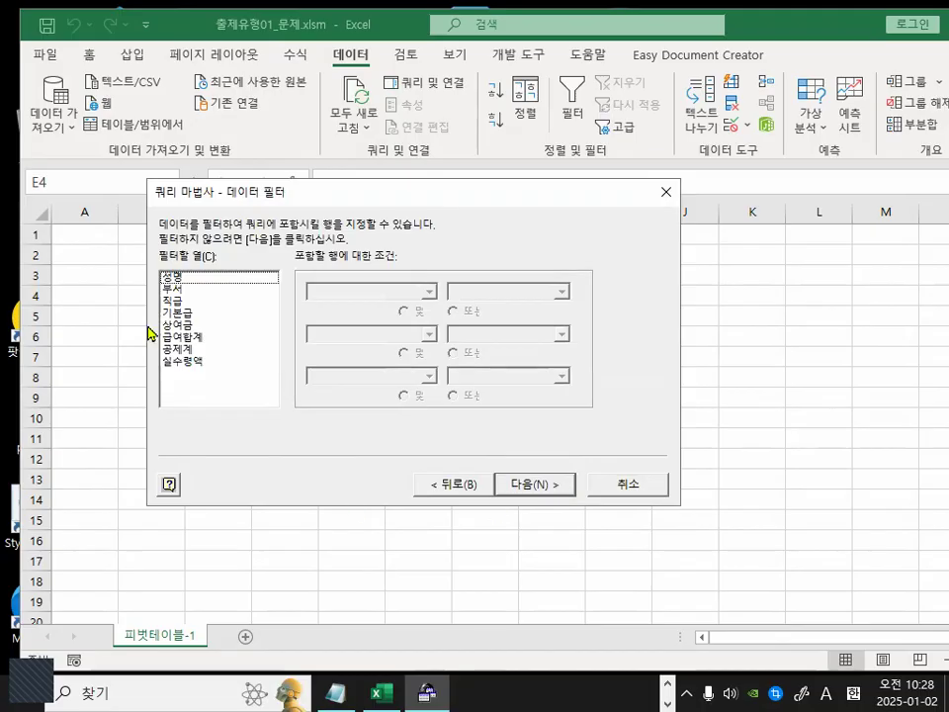
pyautogui.click(531, 485)
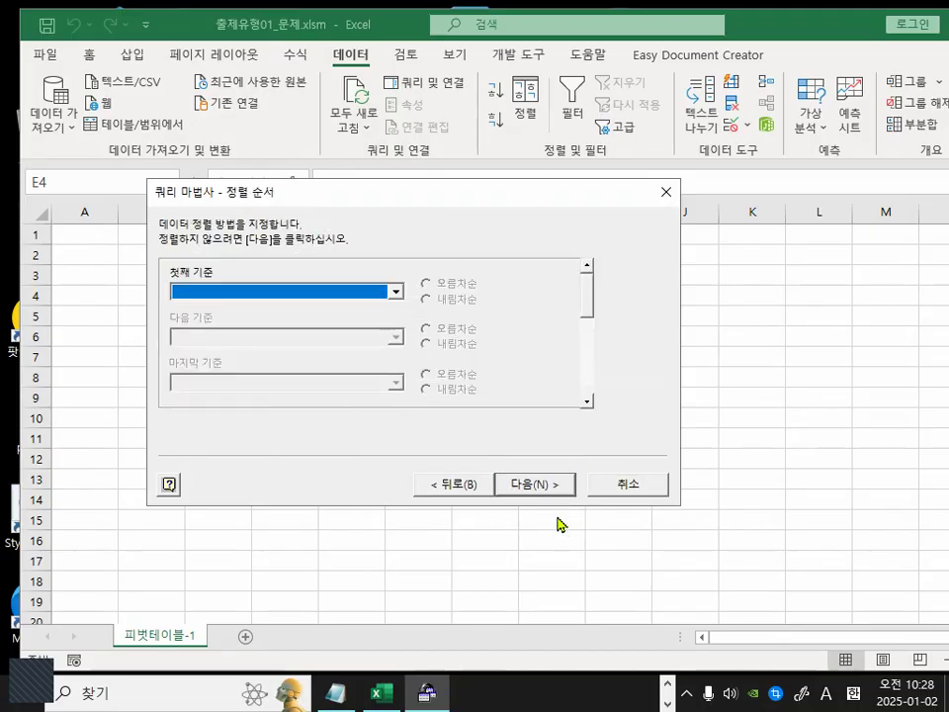
pyautogui.click(545, 488)
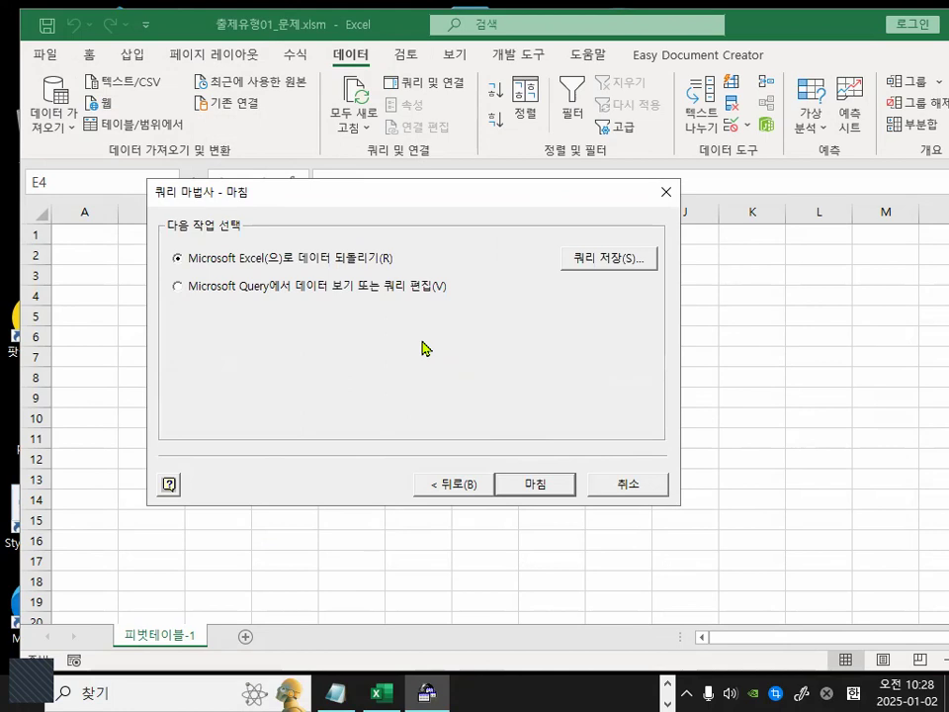
pyautogui.click(535, 484)
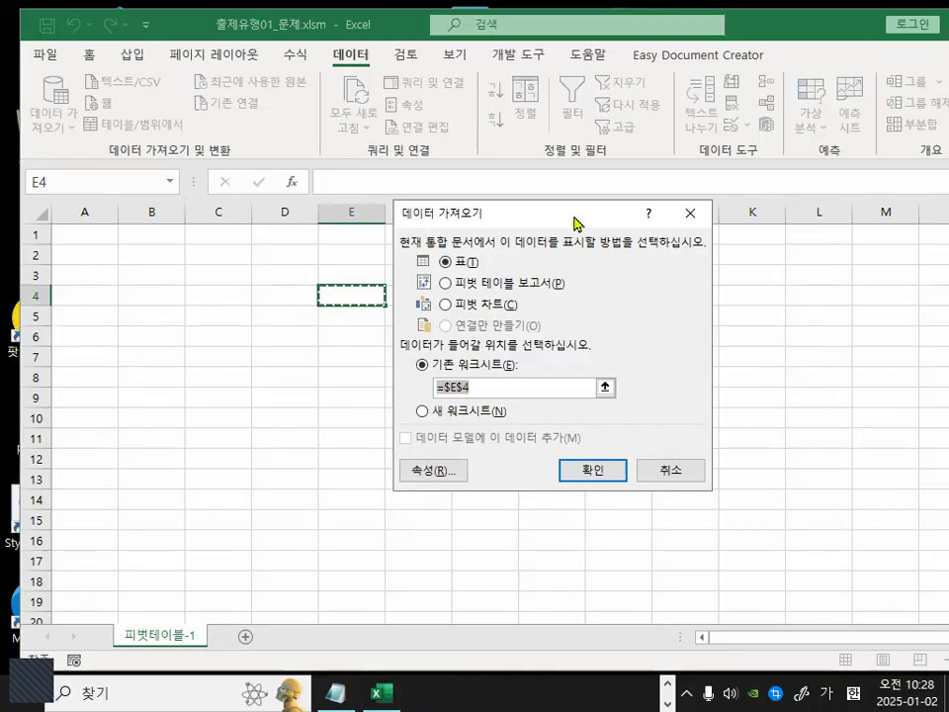
pyautogui.press('alt+Print')
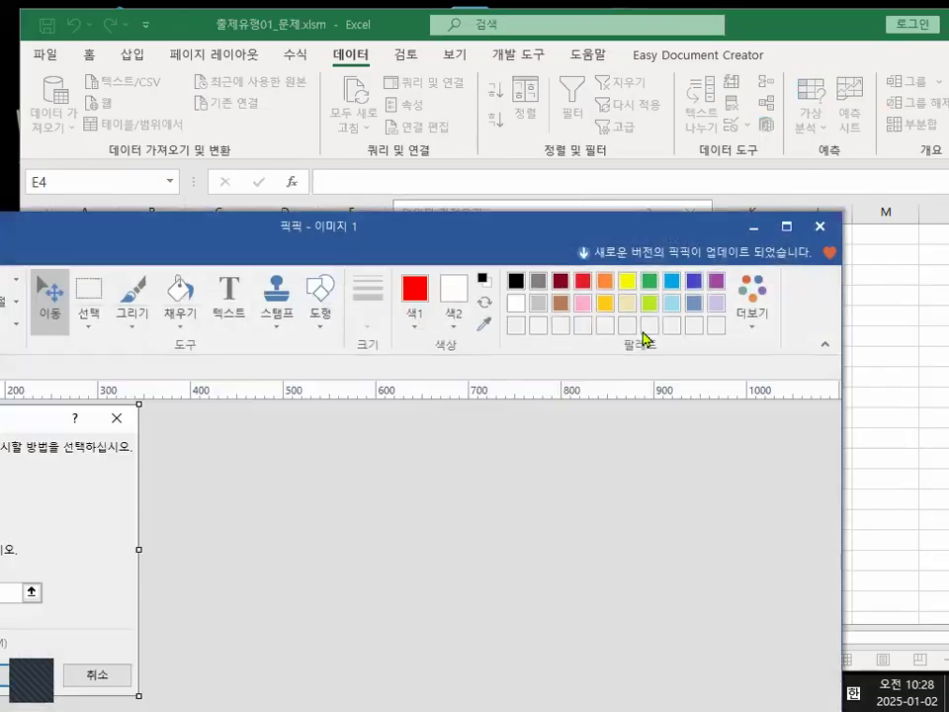
pyautogui.click(820, 226)
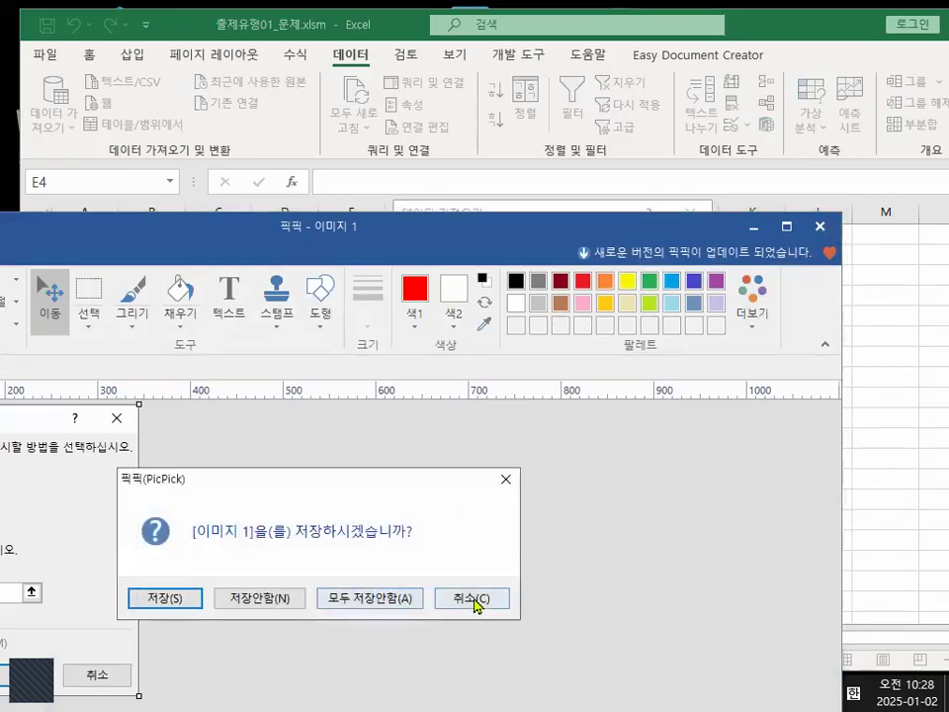
pyautogui.click(479, 598)
pyautogui.click(820, 226)
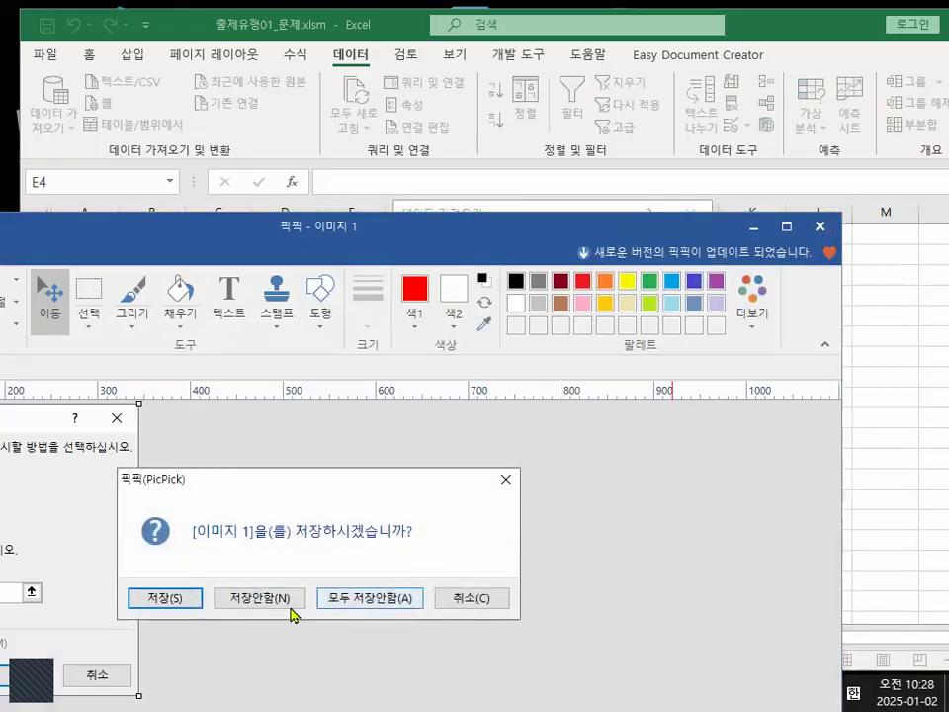
pyautogui.click(168, 598)
pyautogui.click(370, 600)
# Move the Import Data dialog, capture it with the Snipping Tool, and cancel the import.
pyautogui.moveTo(567, 213); pyautogui.dragTo(458, 203)
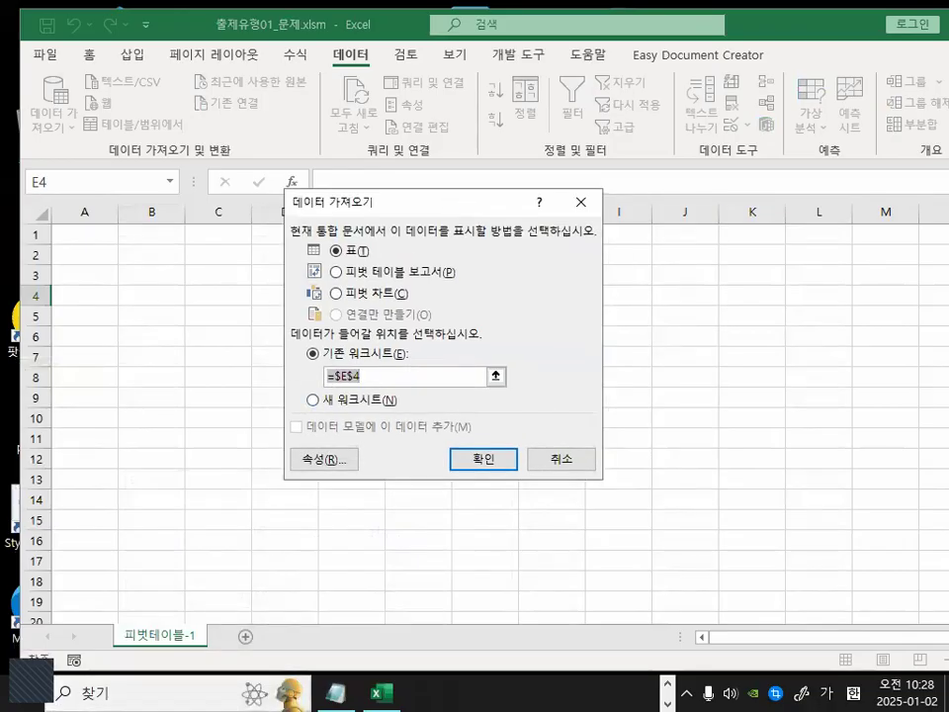
pyautogui.press('super+9')
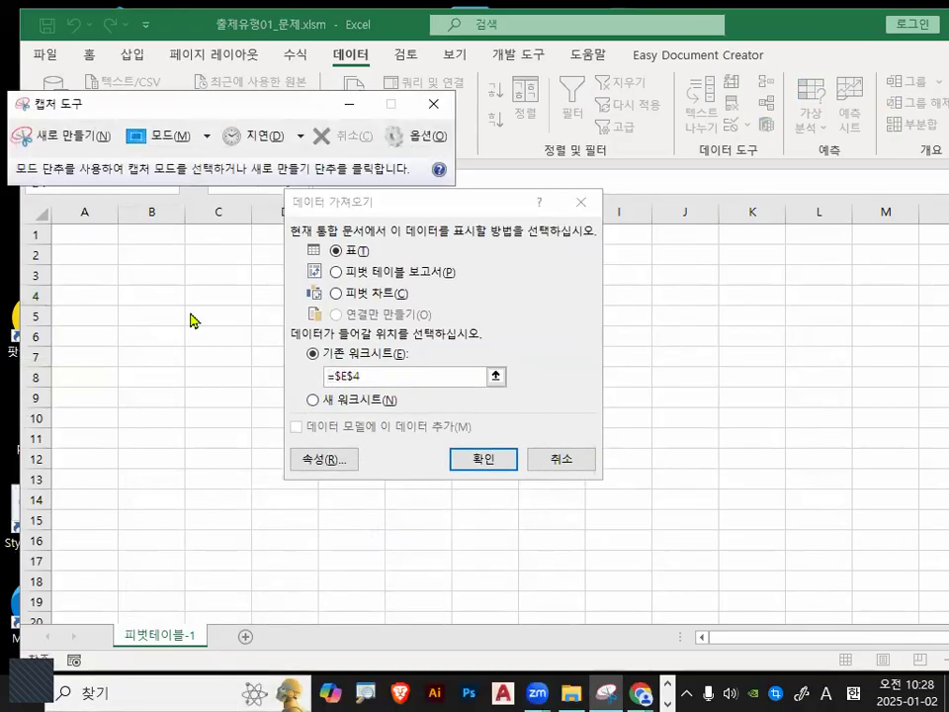
pyautogui.click(28, 133)
pyautogui.moveTo(287, 193); pyautogui.dragTo(599, 476)
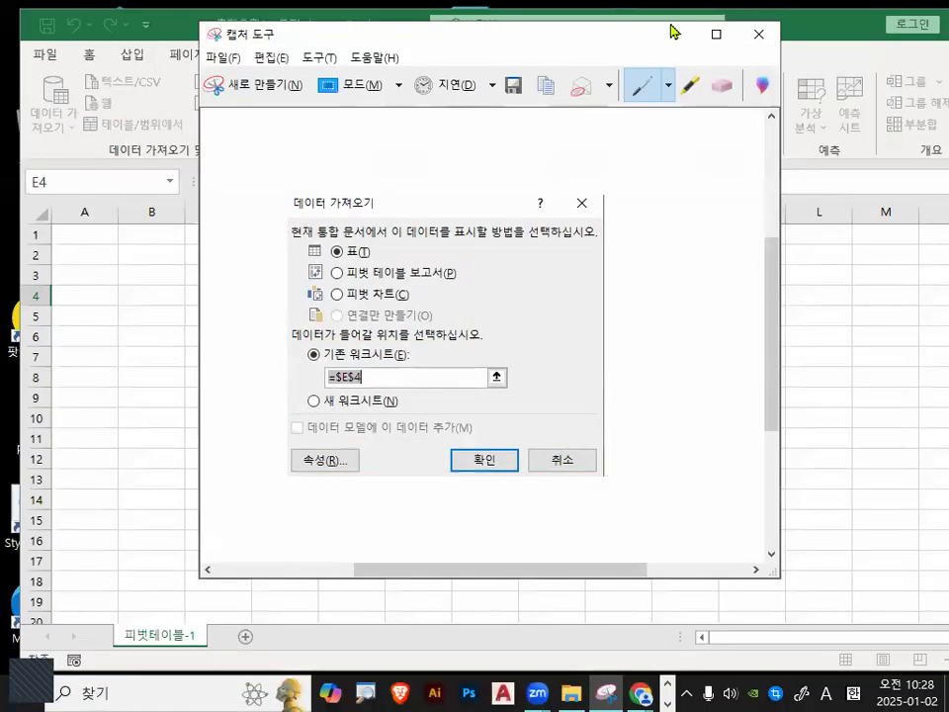
pyautogui.click(765, 39)
pyautogui.click(596, 318)
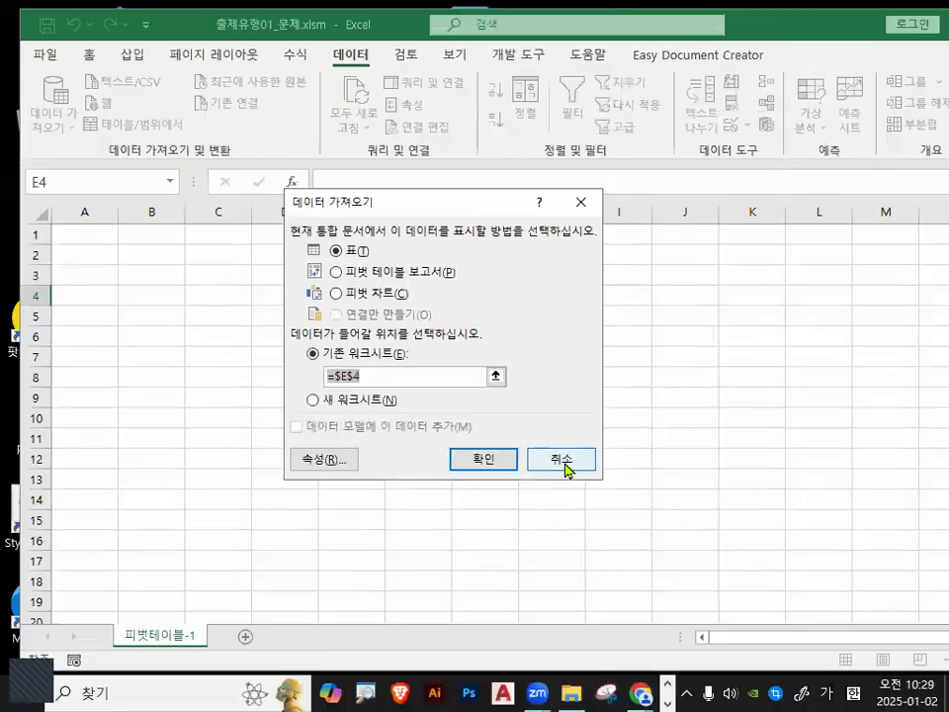
pyautogui.click(568, 468)
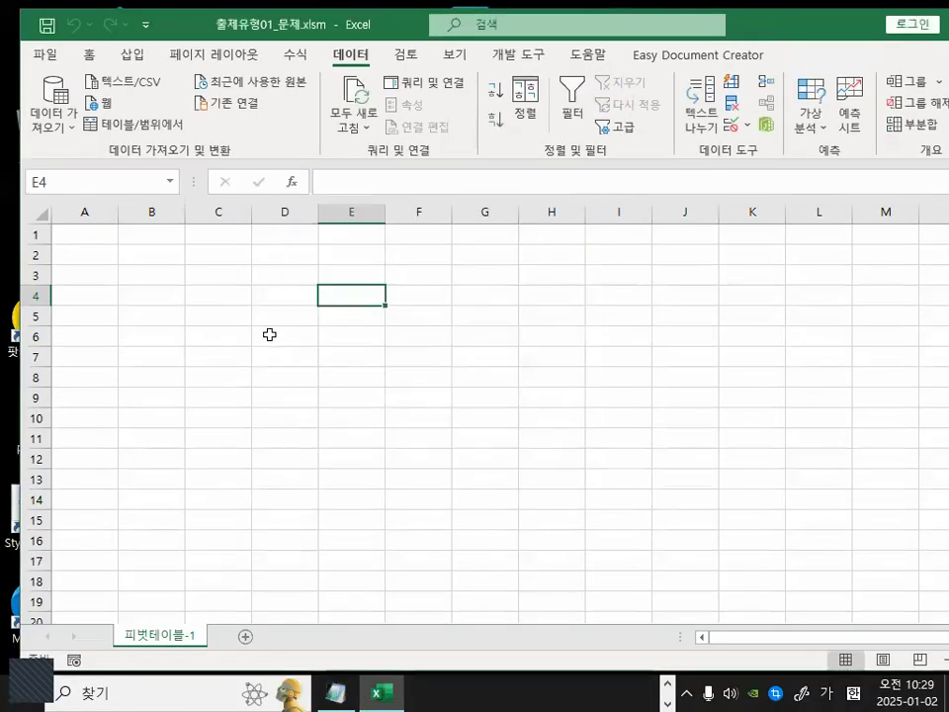
# Paste the captured dialog image onto the sheet and move it near the top-left cells.
pyautogui.click(297, 309)
pyautogui.hotkey('ctrl', 'v')
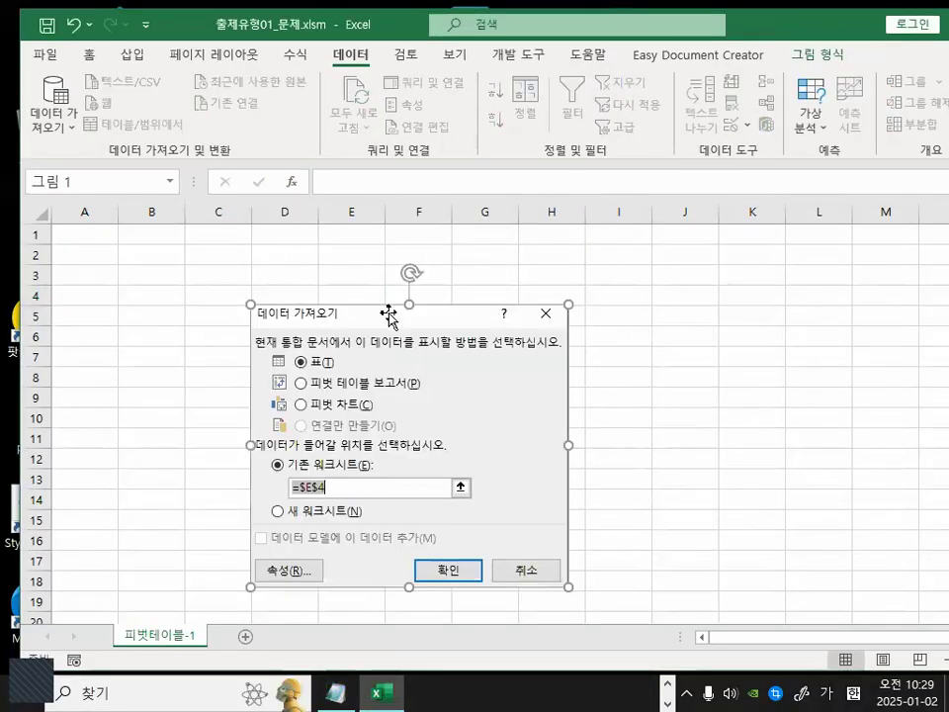
pyautogui.moveTo(406, 417); pyautogui.dragTo(341, 357)
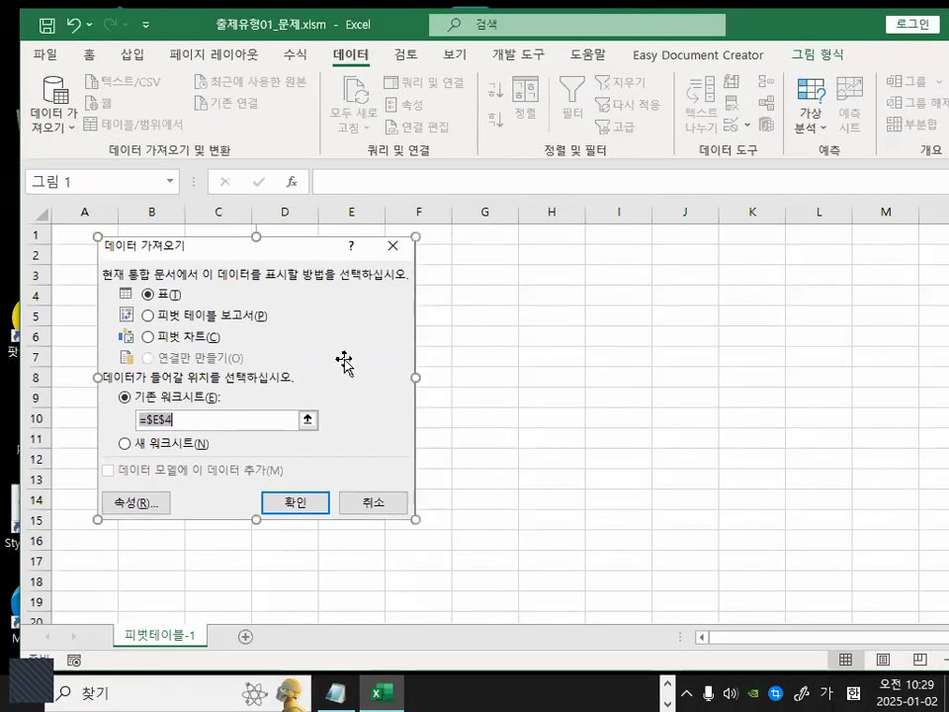
# Open Existing Connections and choose to browse for more connection files.
pyautogui.click(665, 369)
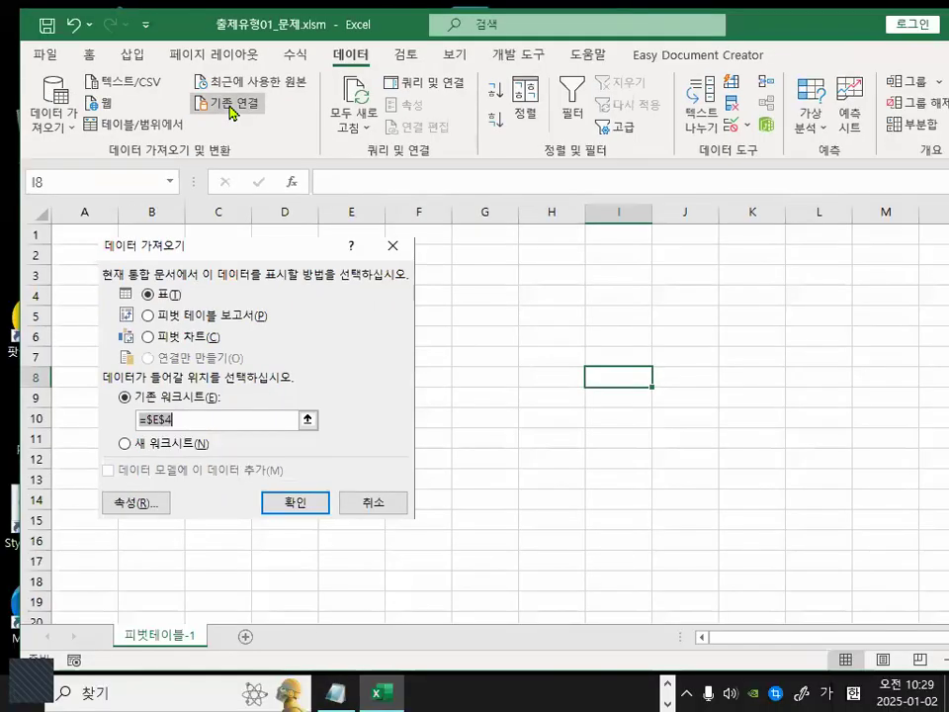
pyautogui.click(228, 110)
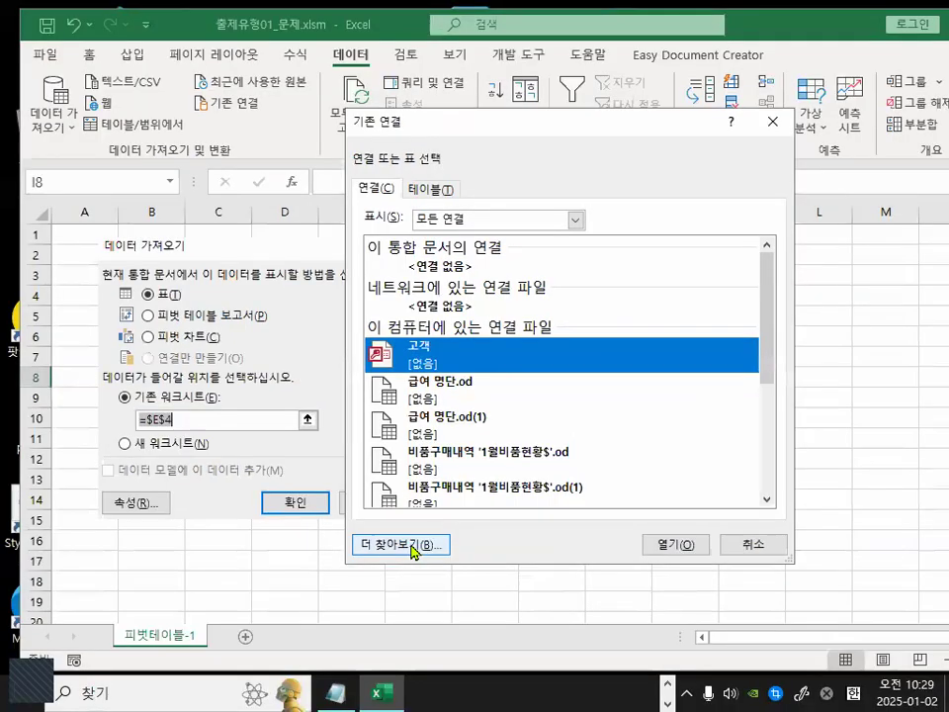
pyautogui.click(396, 541)
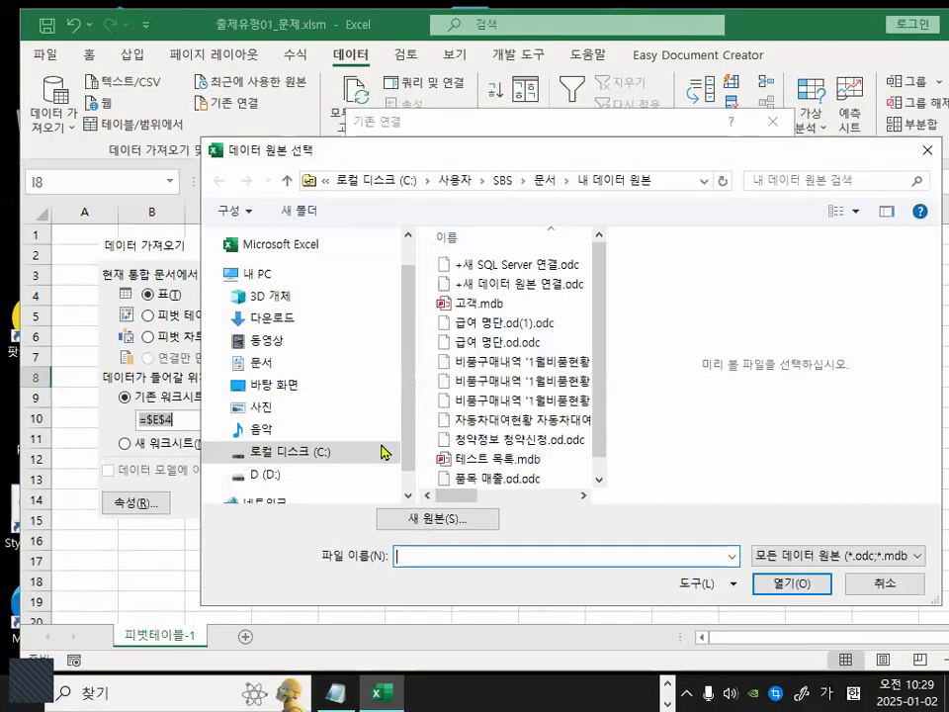
# Browse to C:\2024_컴활1급\엑셀\작업파일\3장_출제유형01 and open 급여.accdb as the connection source.
pyautogui.click(292, 452)
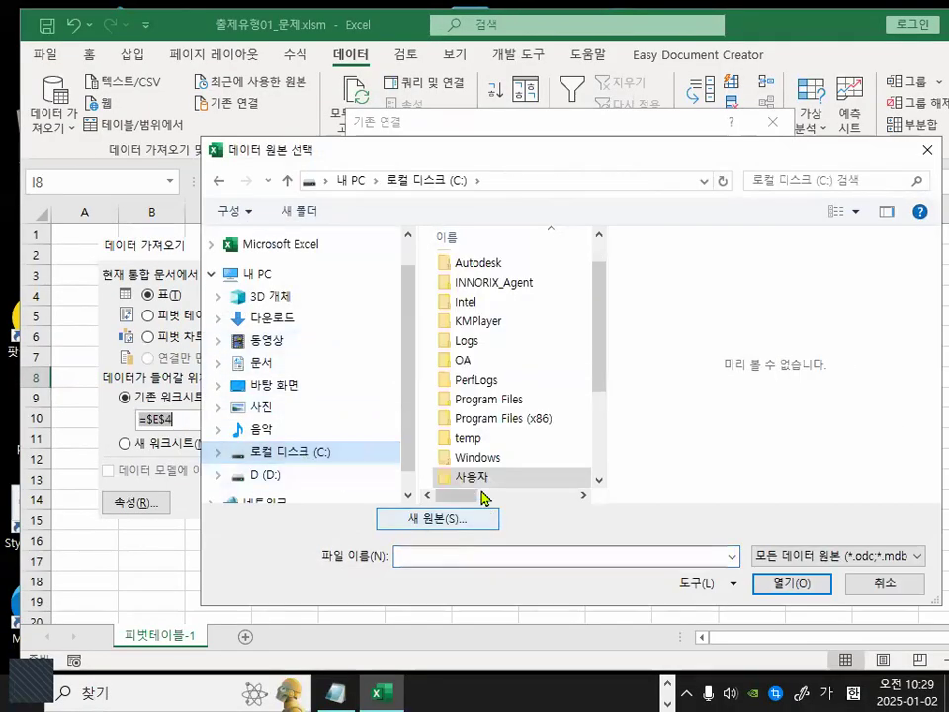
pyautogui.moveTo(595, 325); pyautogui.dragTo(616, 233)
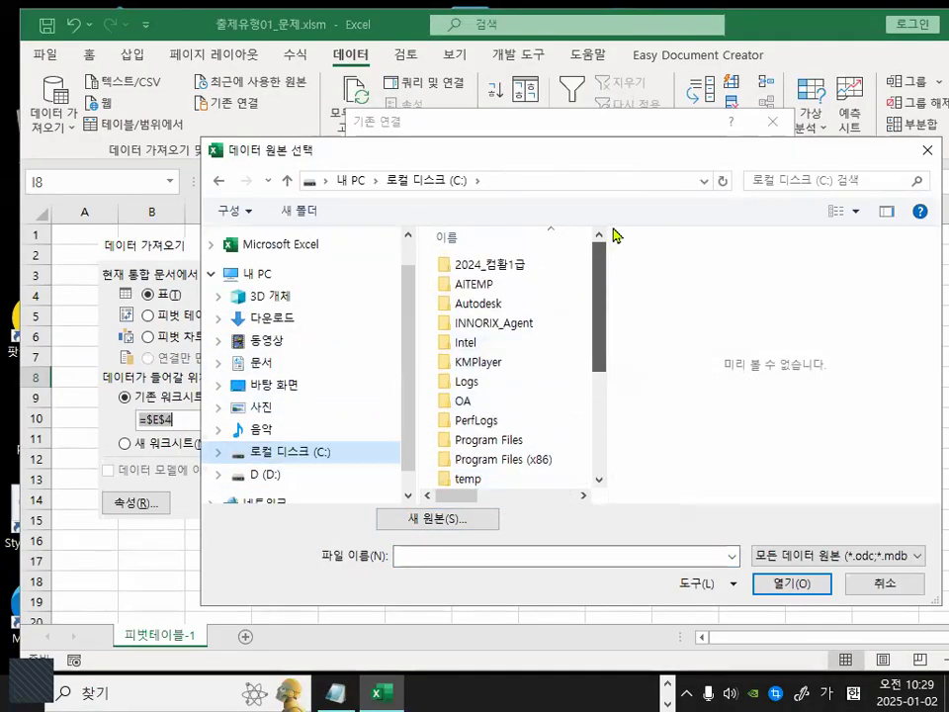
pyautogui.doubleClick(499, 261)
pyautogui.doubleClick(474, 286)
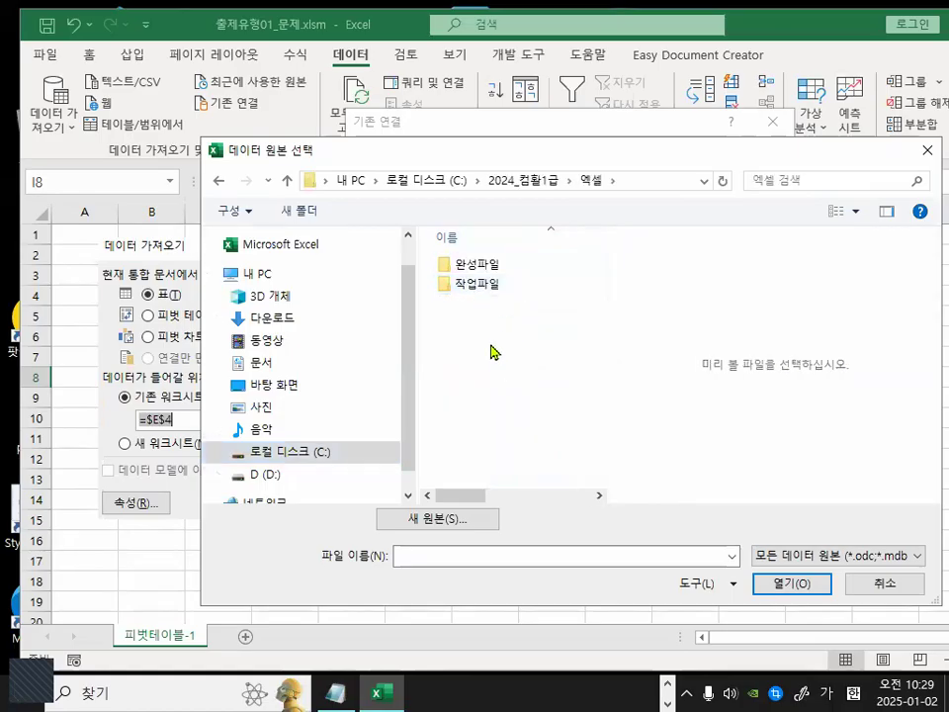
pyautogui.doubleClick(483, 289)
pyautogui.moveTo(599, 352); pyautogui.dragTo(603, 424)
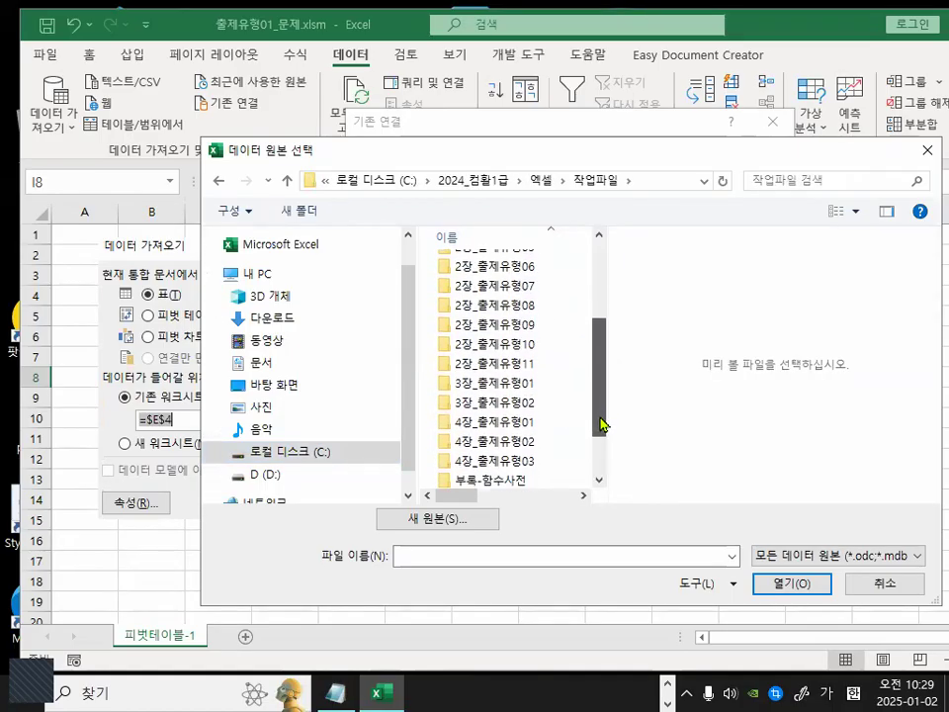
pyautogui.doubleClick(505, 386)
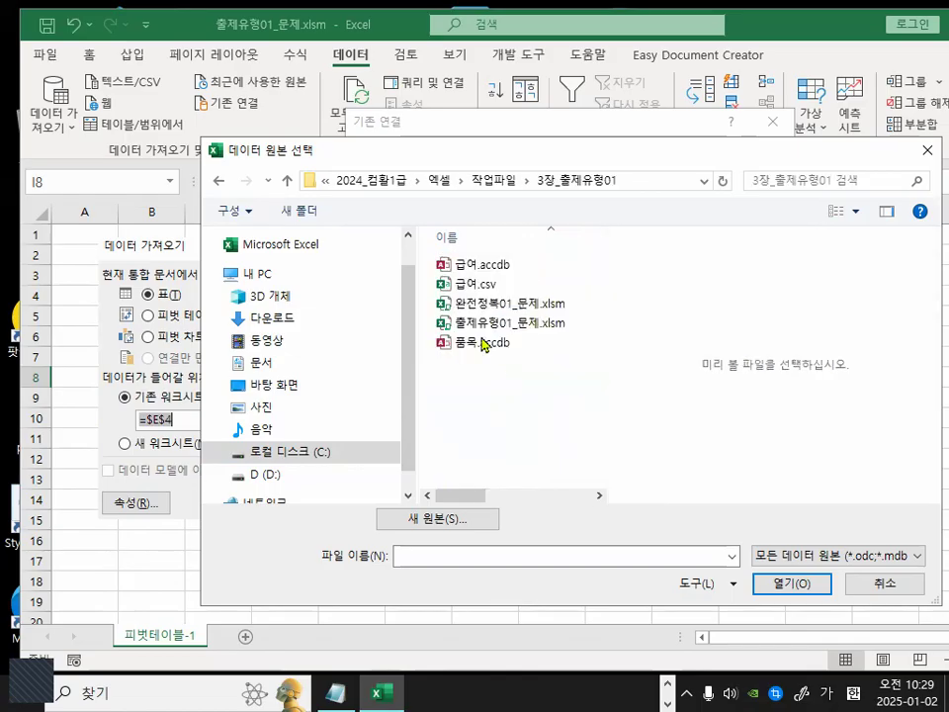
pyautogui.click(477, 264)
pyautogui.click(787, 585)
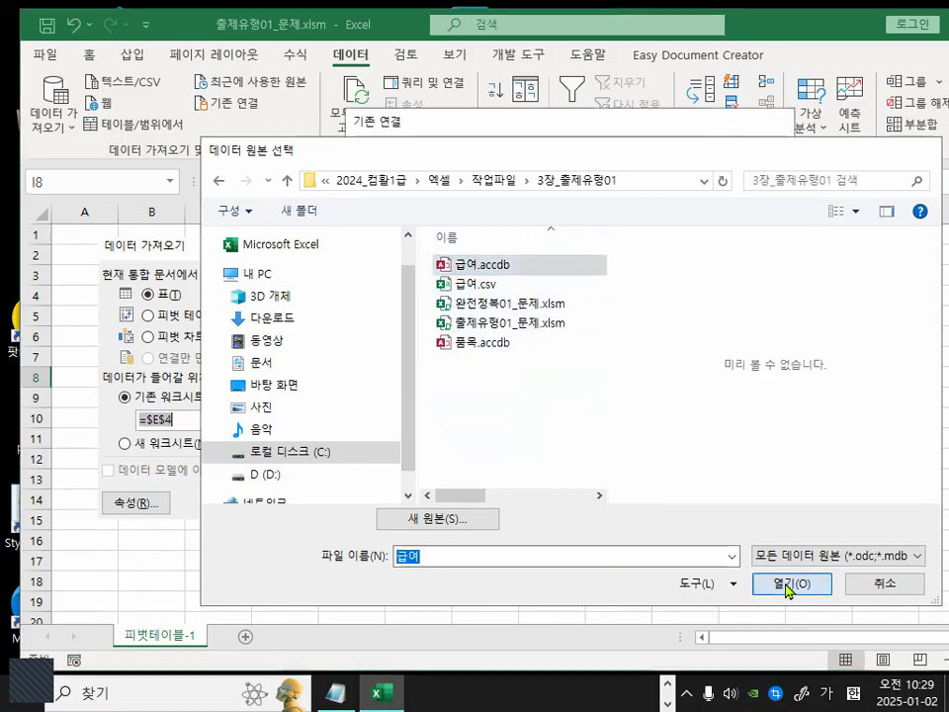
# Place the new Import Data dialog beside the pasted image to compare the display options of both.
pyautogui.moveTo(448, 217); pyautogui.dragTo(586, 256)
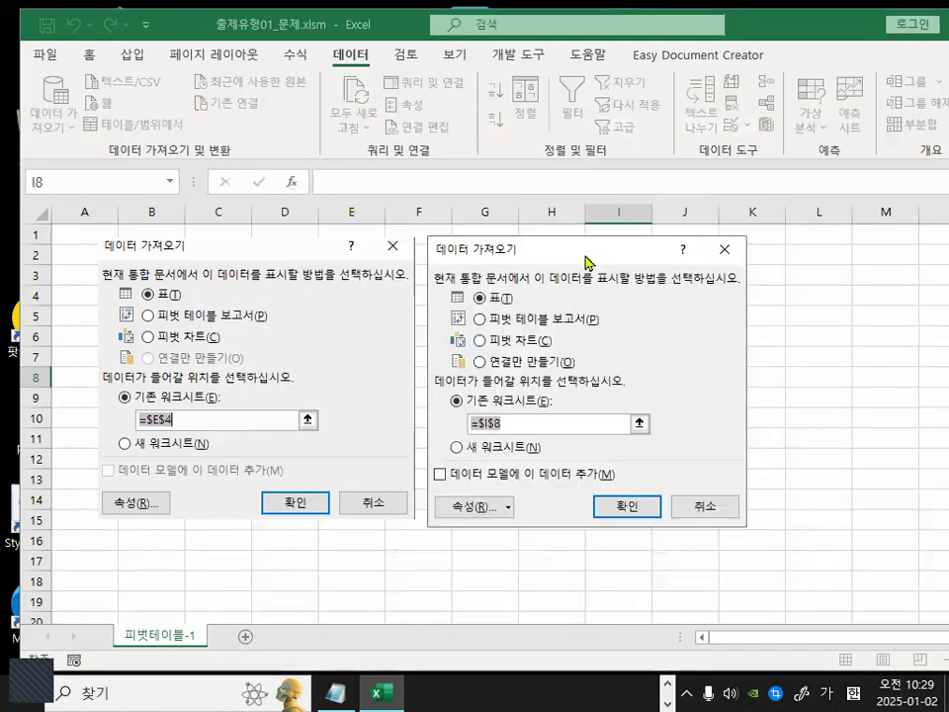
pyautogui.hotkey('ctrl', '1')
pyautogui.click(75, 286)
pyautogui.moveTo(366, 407); pyautogui.dragTo(452, 448)
pyautogui.moveTo(840, 294); pyautogui.dragTo(852, 427)
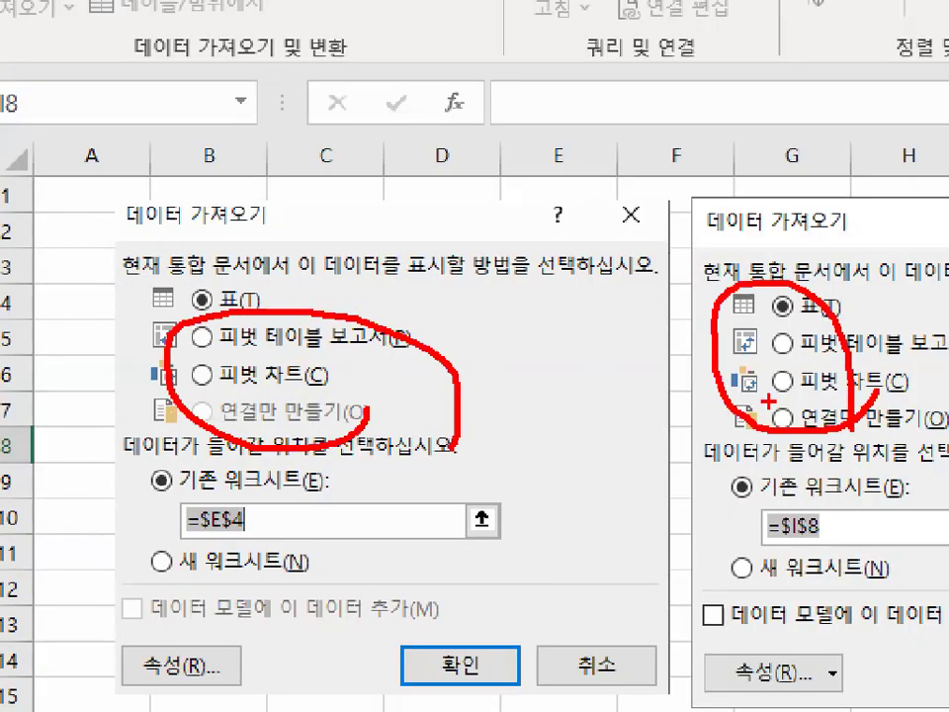
pyautogui.moveTo(786, 302); pyautogui.dragTo(926, 201)
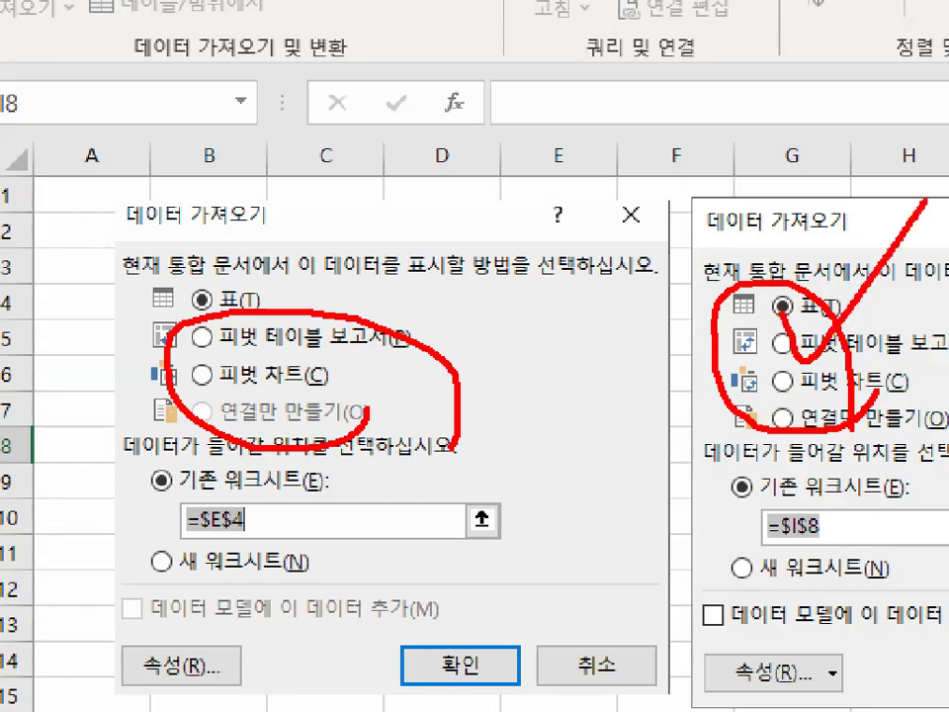
pyautogui.press('Escape')
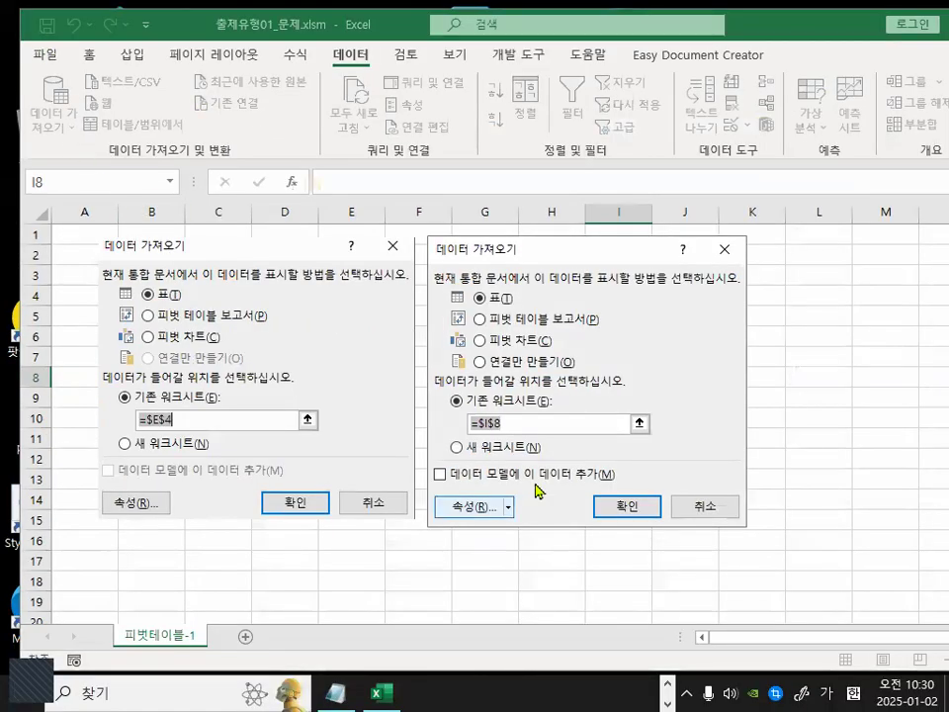
pyautogui.hotkey('ctrl', '1')
pyautogui.moveTo(786, 389)
pyautogui.mouseDown()
pyautogui.moveTo(767, 530)
pyautogui.moveTo(884, 447)
pyautogui.moveTo(866, 594)
pyautogui.mouseUp()
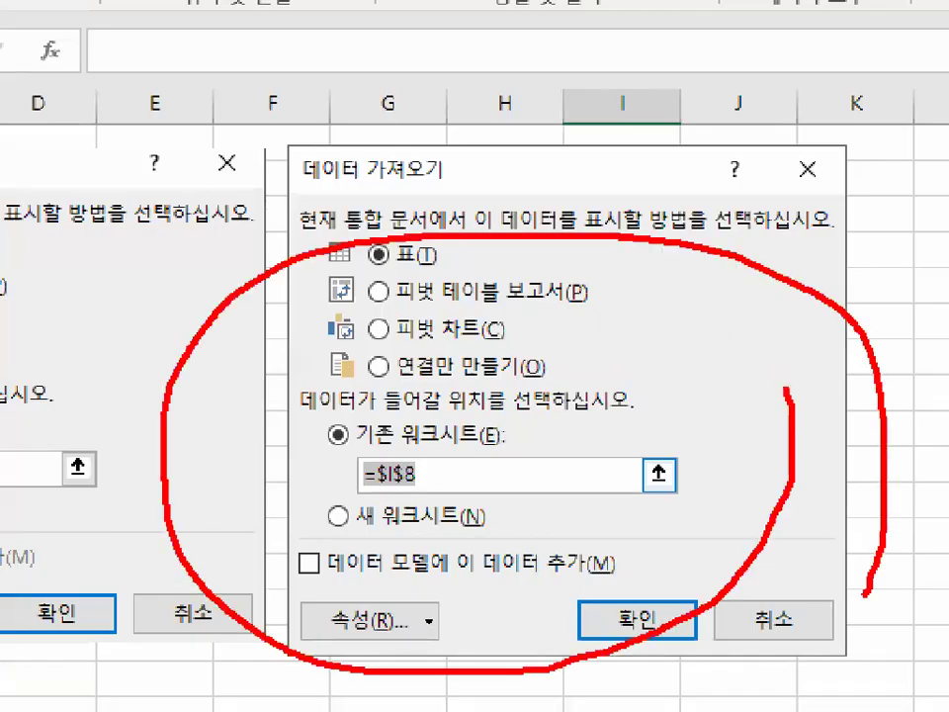
pyautogui.press('Escape')
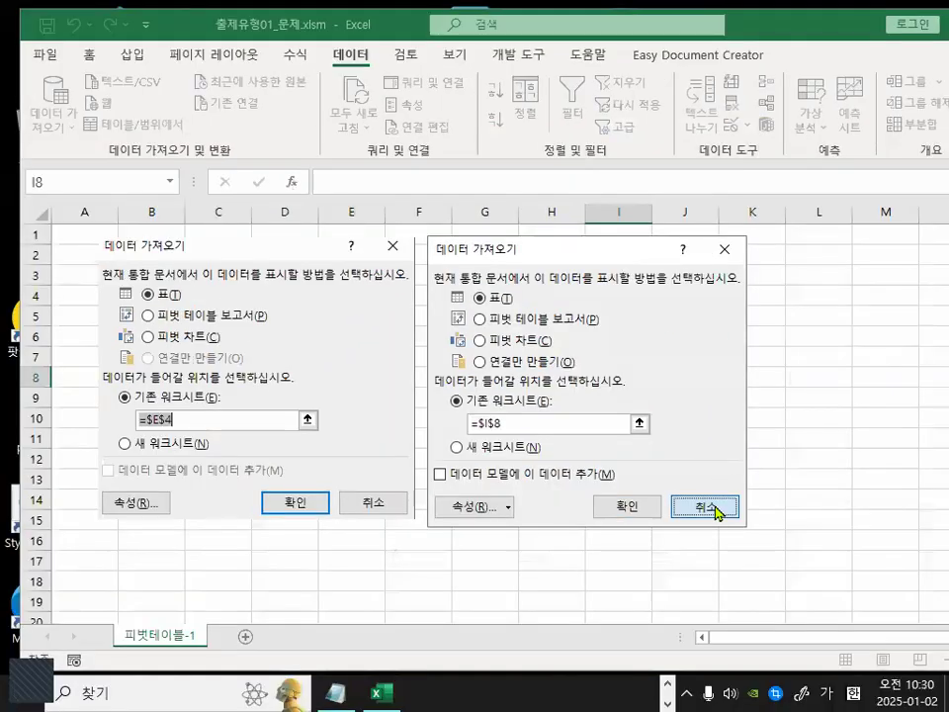
# Cancel the new Import Data dialog and delete the pasted dialog image from the sheet.
pyautogui.click(716, 511)
pyautogui.click(376, 500)
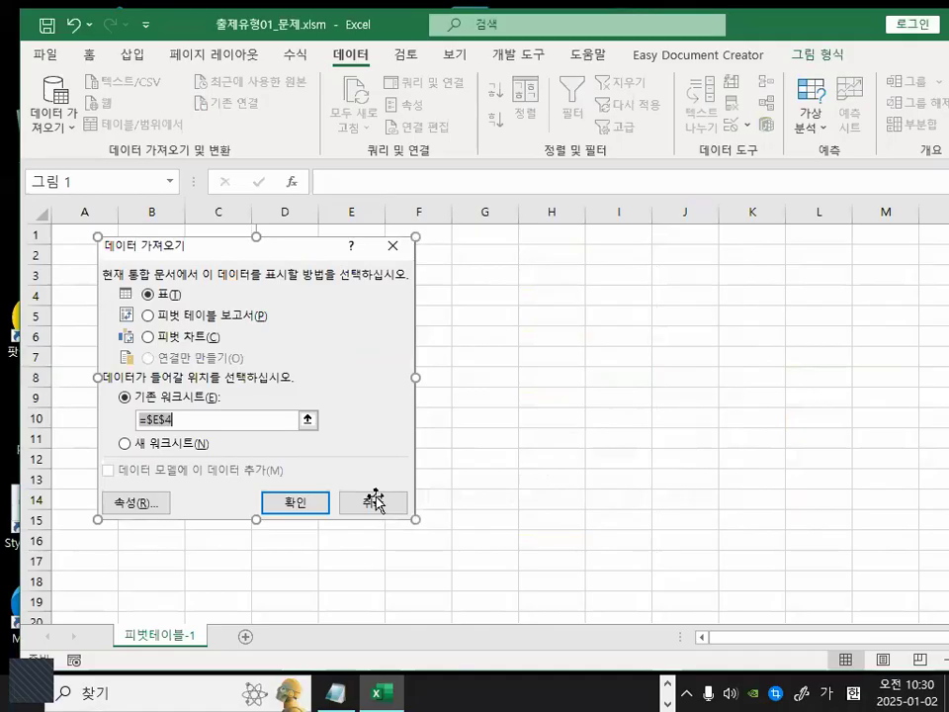
pyautogui.press('Delete')
# Review the Notepad class notes on importing all fields via Existing Connections and inserting a PivotTable from external data.
pyautogui.click(336, 691)
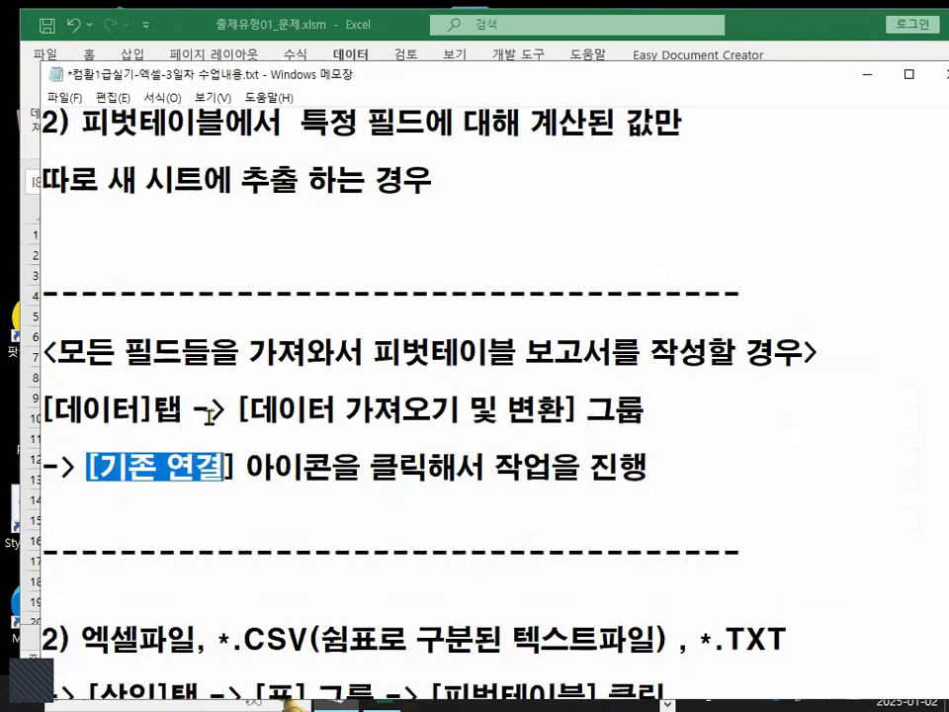
pyautogui.moveTo(818, 353); pyautogui.dragTo(378, 354)
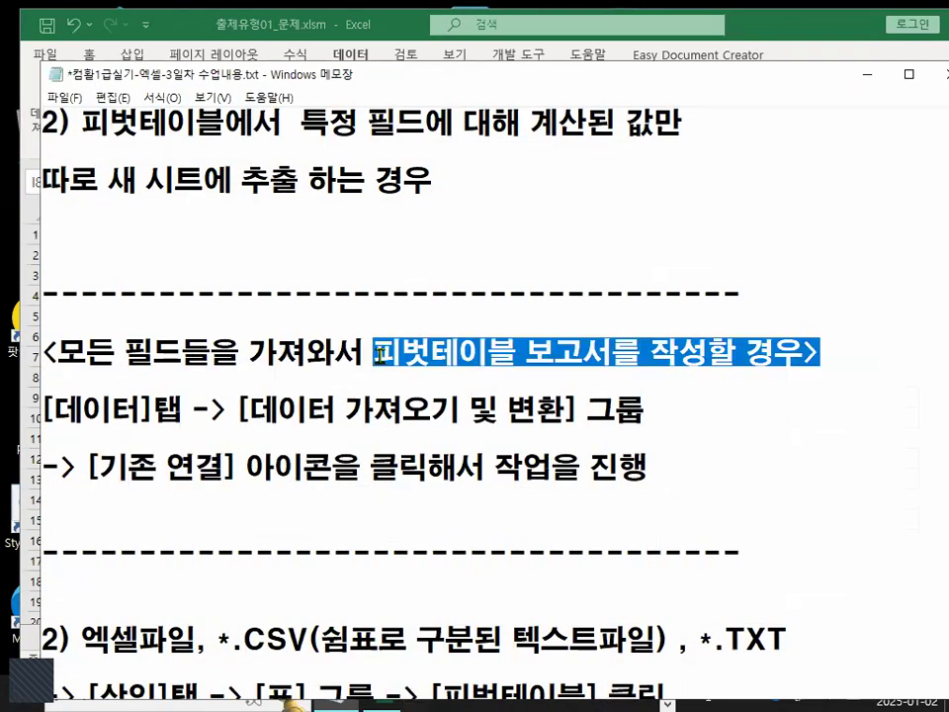
pyautogui.moveTo(87, 466); pyautogui.dragTo(220, 483)
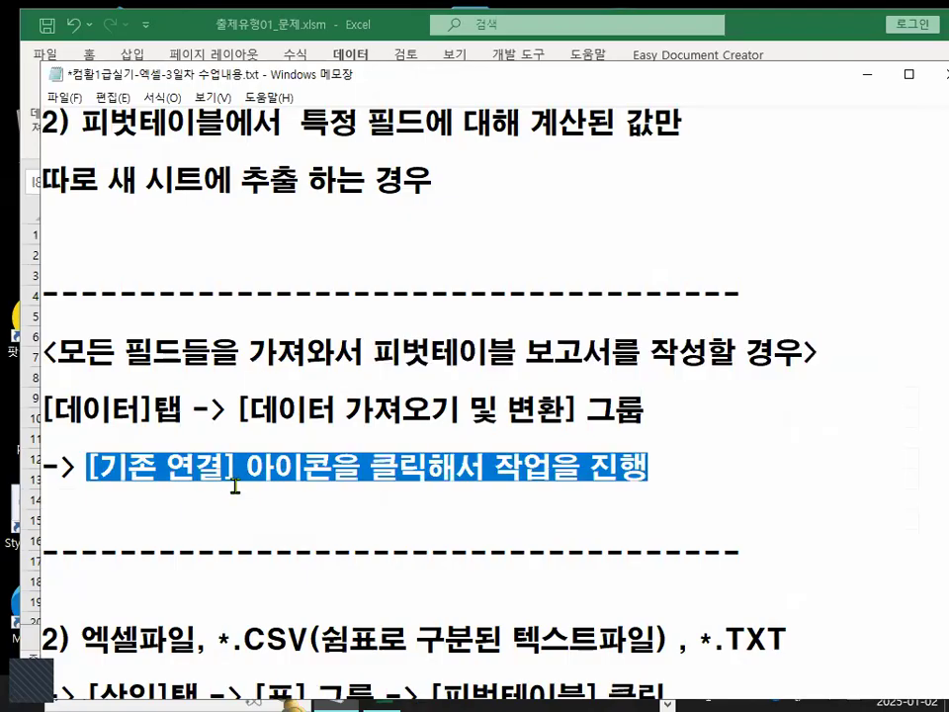
pyautogui.click(235, 484)
pyautogui.scroll(-1, 187, 611)
pyautogui.moveTo(81, 553); pyautogui.dragTo(286, 553)
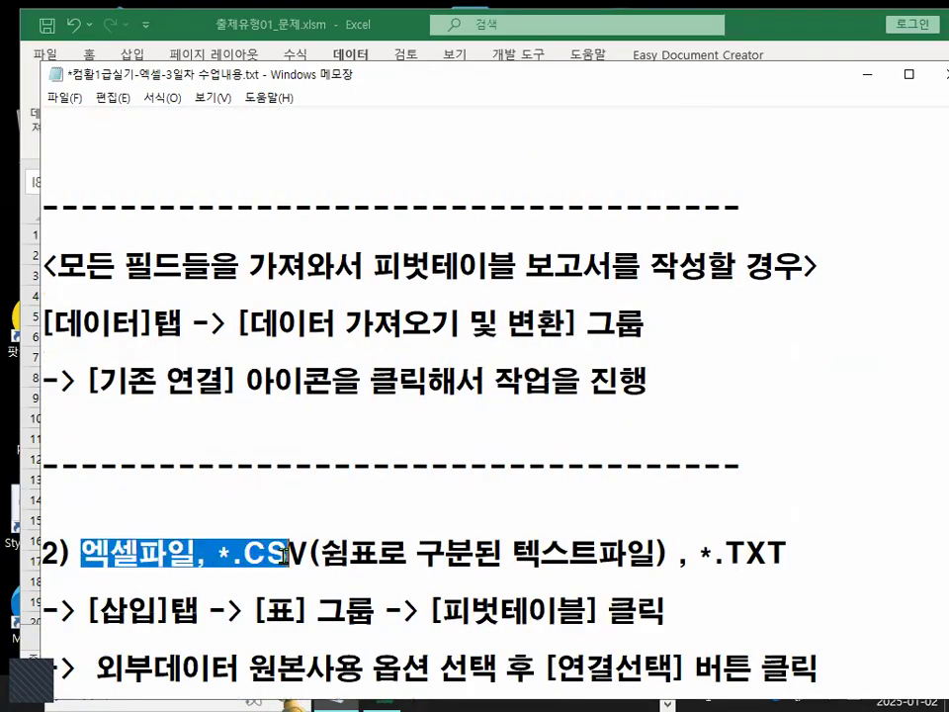
pyautogui.moveTo(656, 553); pyautogui.dragTo(731, 553)
pyautogui.scroll(-1, 243, 650)
pyautogui.moveTo(545, 583); pyautogui.dragTo(670, 584)
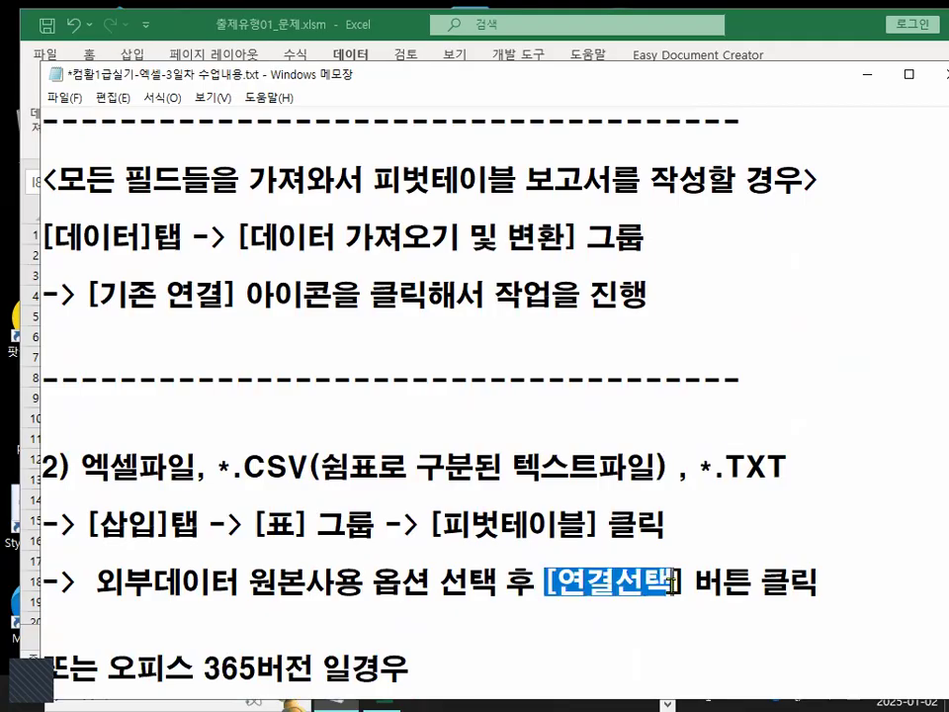
pyautogui.click(422, 524)
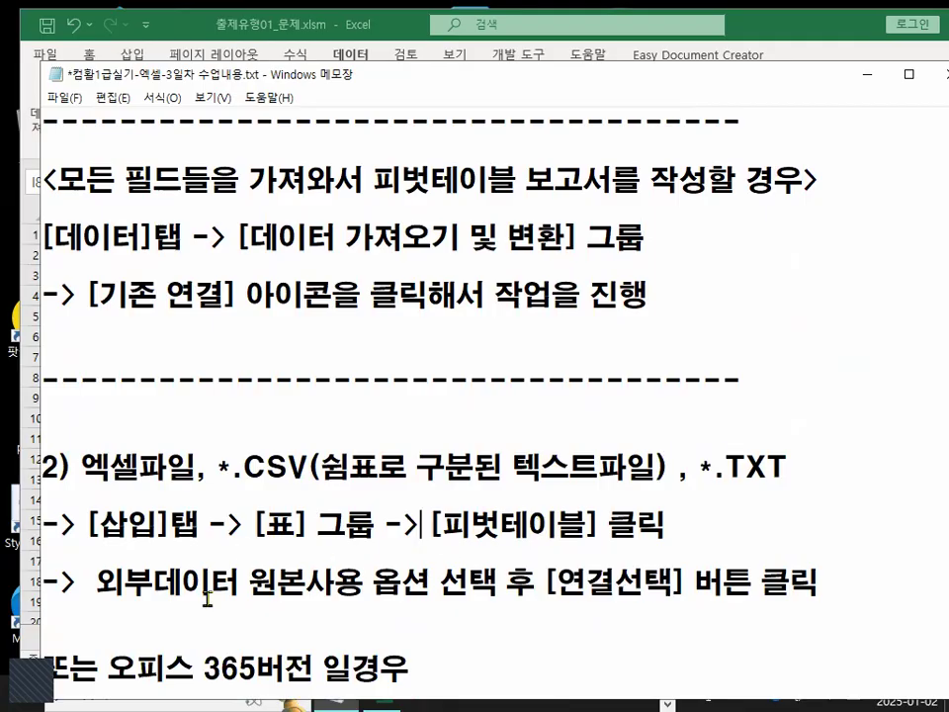
pyautogui.moveTo(86, 294); pyautogui.dragTo(214, 309)
pyautogui.hotkey('shift', 'End')
pyautogui.moveTo(79, 524); pyautogui.dragTo(605, 533)
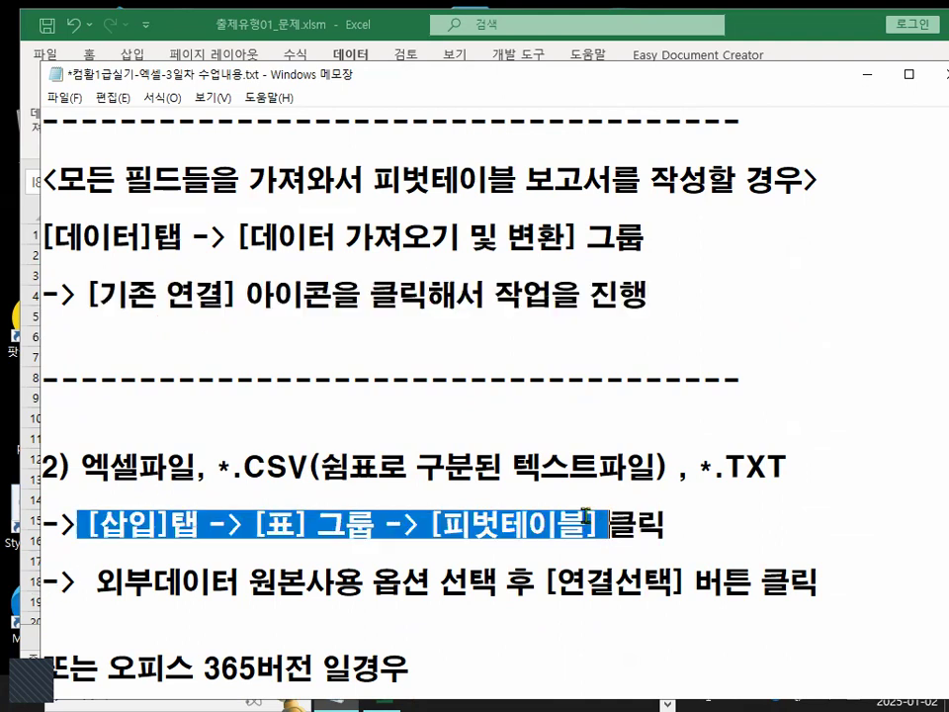
# Return to the workbook, select cell E6, open Existing Connections and browse for more data sources.
pyautogui.click(635, 45)
pyautogui.moveTo(264, 395); pyautogui.dragTo(262, 380)
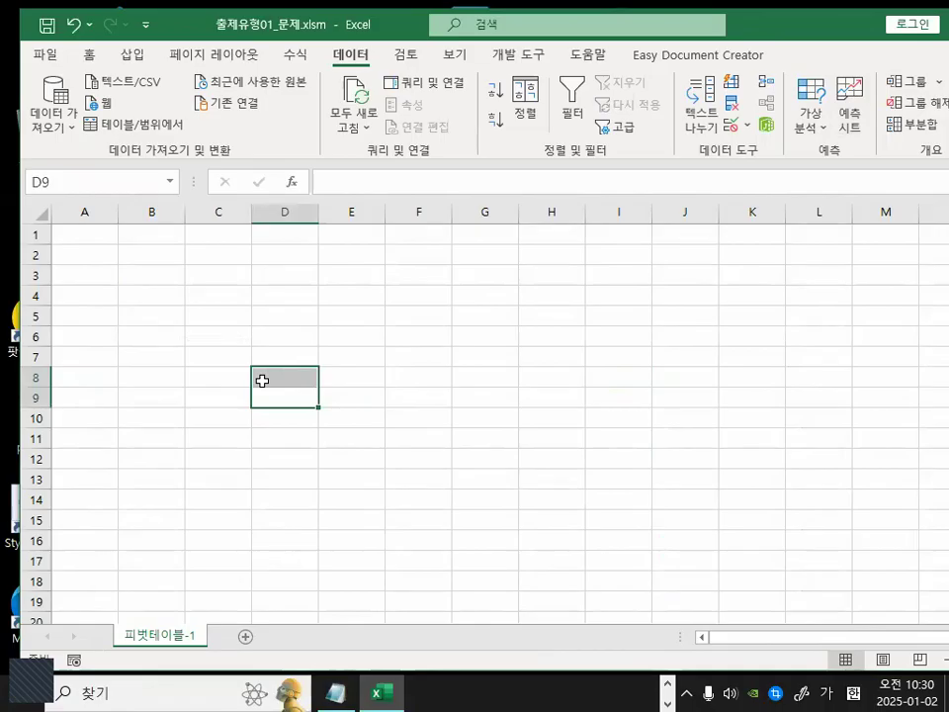
pyautogui.click(374, 334)
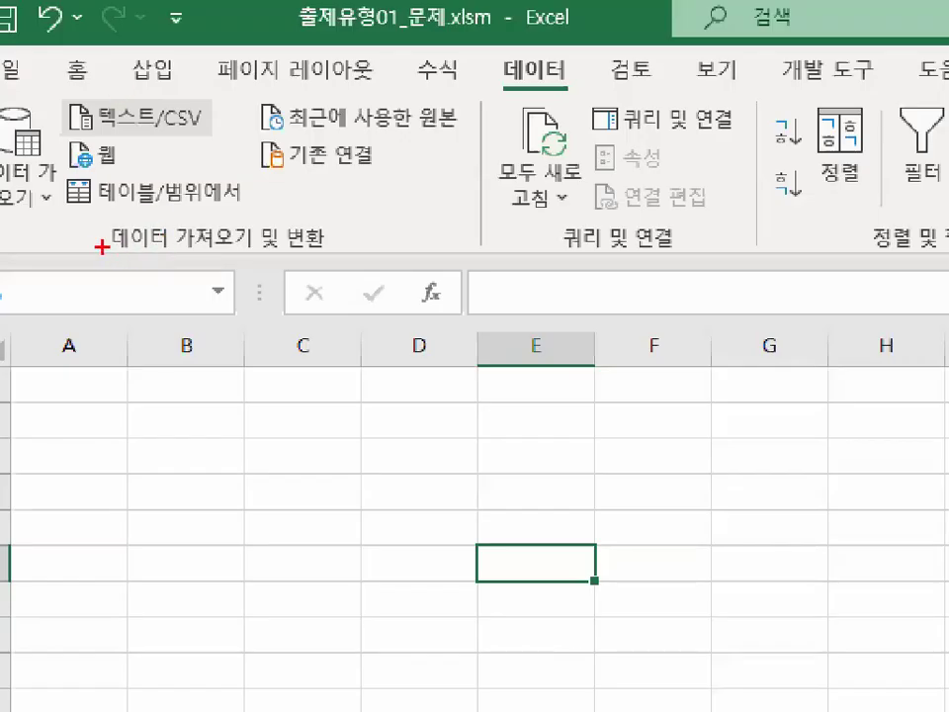
pyautogui.moveTo(104, 156)
pyautogui.mouseDown()
pyautogui.moveTo(233, 158)
pyautogui.moveTo(285, 123)
pyautogui.moveTo(215, 113)
pyautogui.mouseUp()
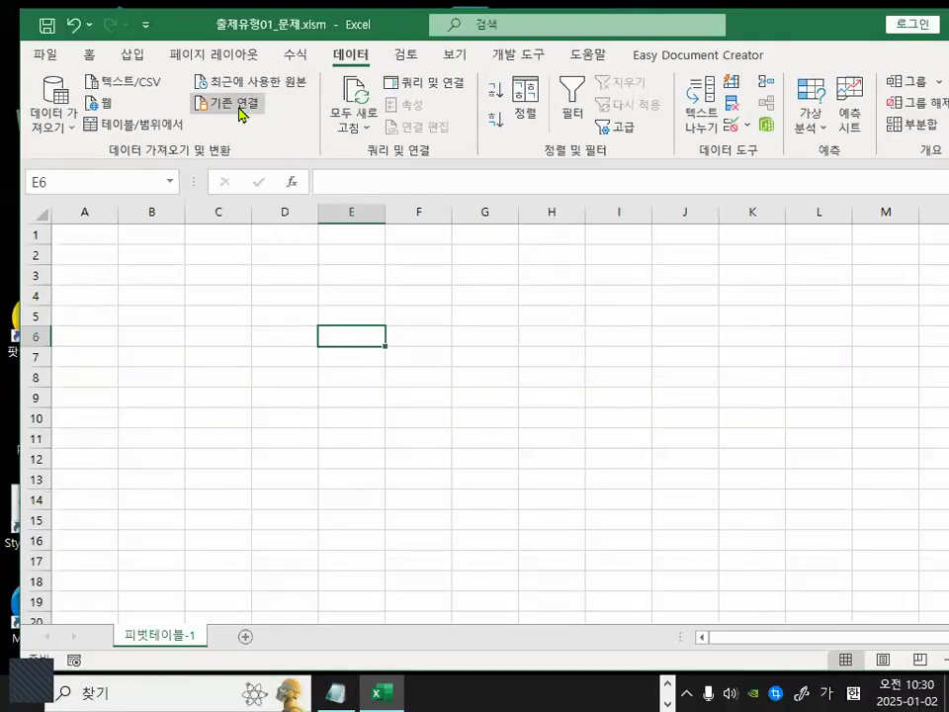
pyautogui.click(235, 102)
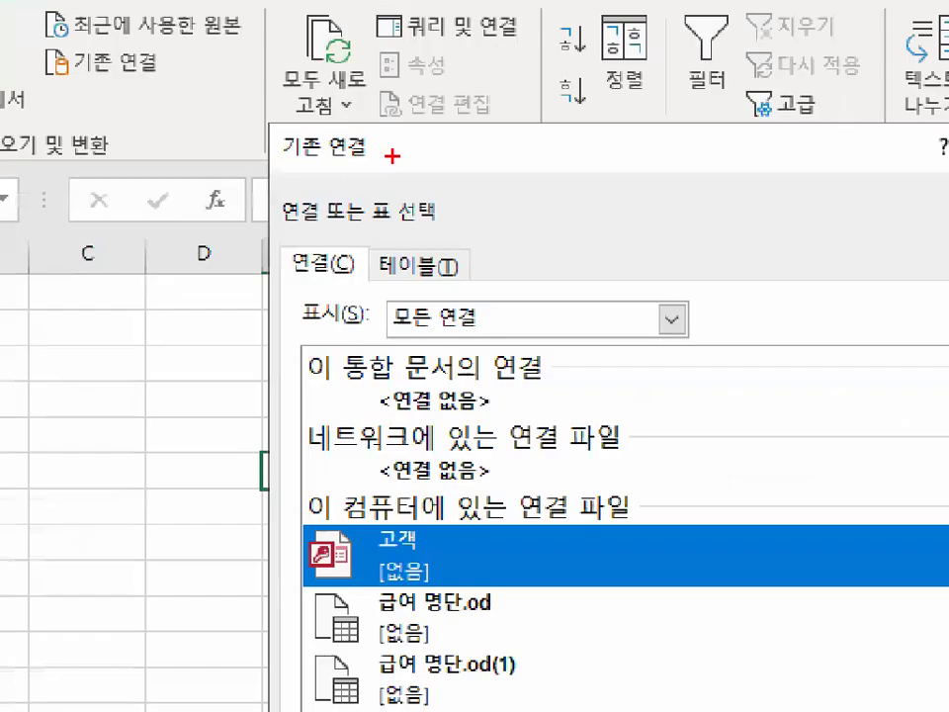
pyautogui.moveTo(392, 155)
pyautogui.mouseDown()
pyautogui.moveTo(259, 146)
pyautogui.moveTo(315, 107)
pyautogui.moveTo(345, 99)
pyautogui.mouseUp()
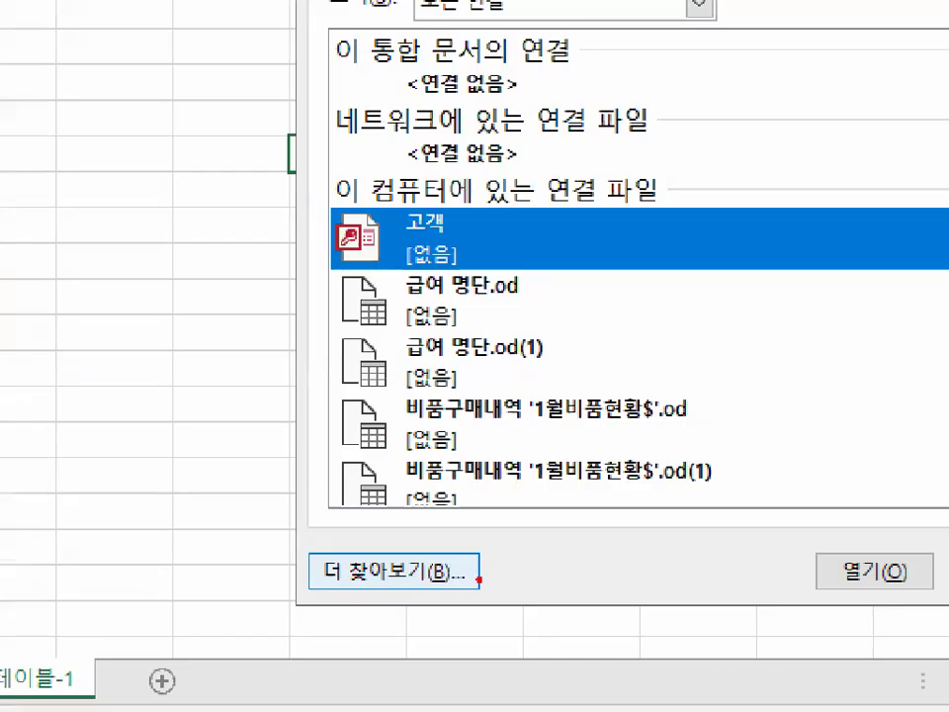
pyautogui.moveTo(434, 630)
pyautogui.mouseDown()
pyautogui.moveTo(313, 620)
pyautogui.moveTo(420, 601)
pyautogui.mouseUp()
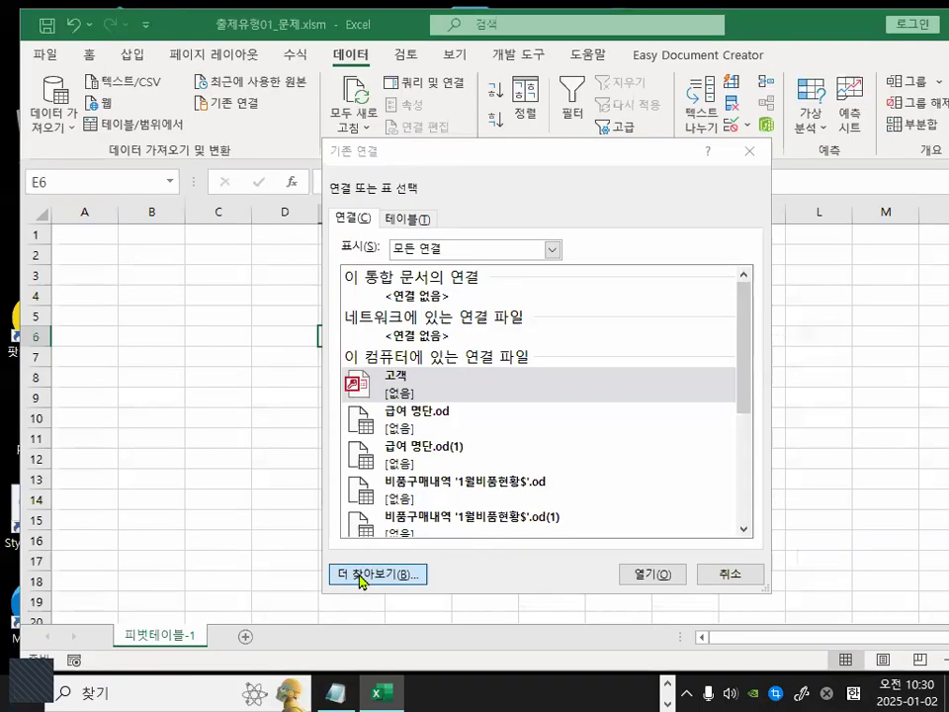
pyautogui.click(376, 571)
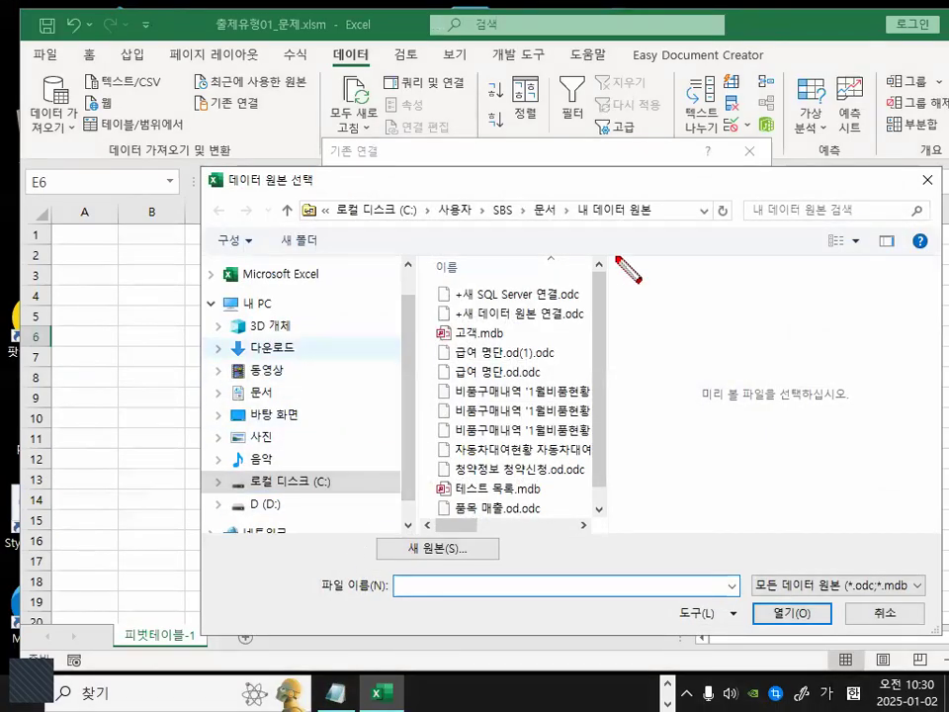
pyautogui.moveTo(585, 275)
pyautogui.mouseDown()
pyautogui.moveTo(533, 263)
pyautogui.moveTo(589, 343)
pyautogui.moveTo(608, 239)
pyautogui.moveTo(618, 342)
pyautogui.mouseUp()
pyautogui.moveTo(622, 267)
pyautogui.mouseDown()
pyautogui.moveTo(737, 276)
pyautogui.moveTo(729, 267)
pyautogui.mouseUp()
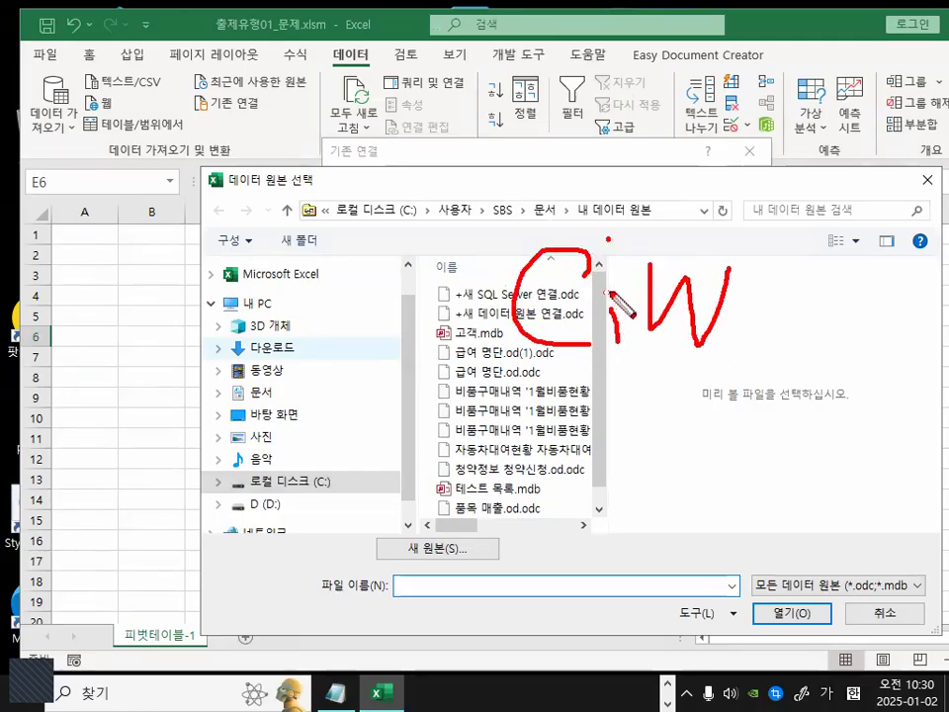
pyautogui.moveTo(605, 294); pyautogui.dragTo(773, 294)
pyautogui.moveTo(654, 393)
pyautogui.mouseDown()
pyautogui.moveTo(642, 420)
pyautogui.moveTo(667, 423)
pyautogui.moveTo(649, 396)
pyautogui.mouseUp()
pyautogui.moveTo(721, 393)
pyautogui.mouseDown()
pyautogui.moveTo(724, 435)
pyautogui.moveTo(752, 398)
pyautogui.moveTo(781, 506)
pyautogui.mouseUp()
pyautogui.moveTo(716, 454)
pyautogui.mouseDown()
pyautogui.moveTo(799, 449)
pyautogui.moveTo(858, 487)
pyautogui.moveTo(608, 502)
pyautogui.moveTo(821, 461)
pyautogui.mouseUp()
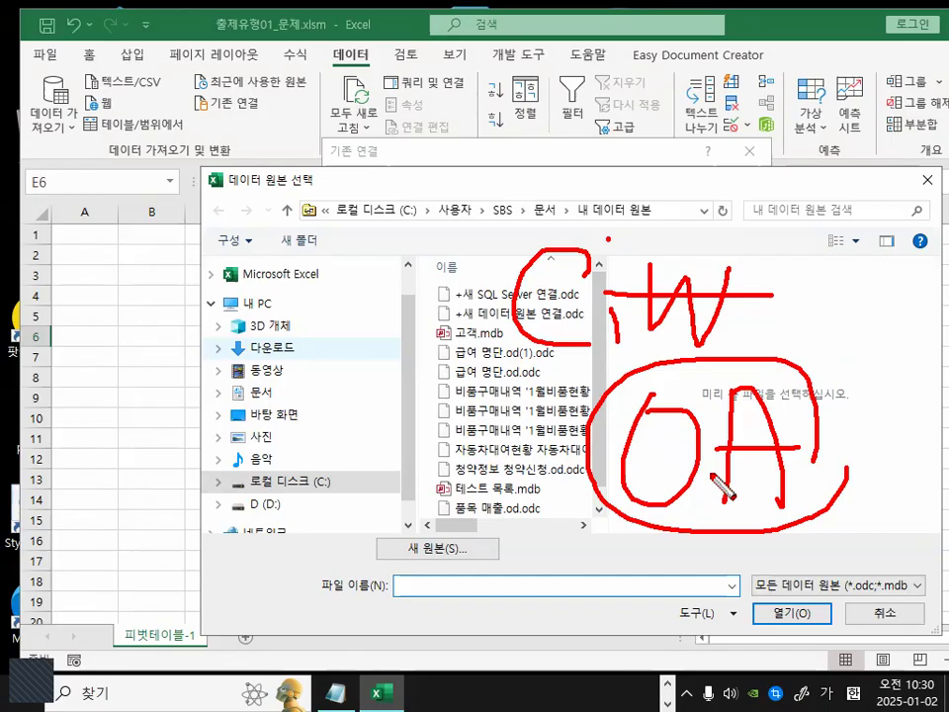
pyautogui.moveTo(788, 263); pyautogui.dragTo(727, 357)
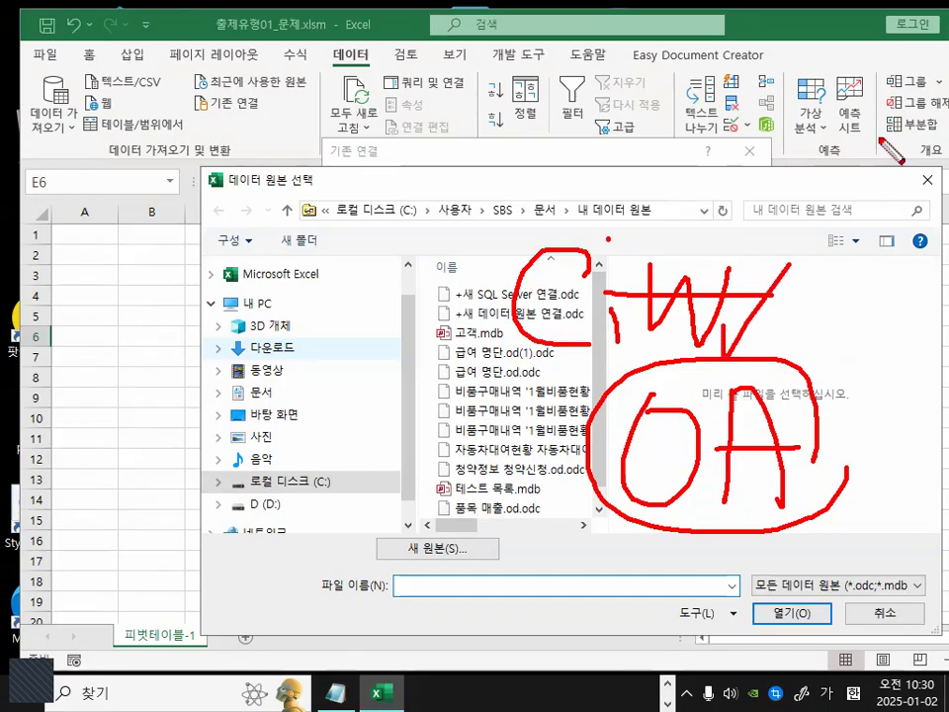
pyautogui.moveTo(809, 518)
pyautogui.mouseDown()
pyautogui.moveTo(604, 444)
pyautogui.moveTo(843, 387)
pyautogui.moveTo(841, 461)
pyautogui.mouseUp()
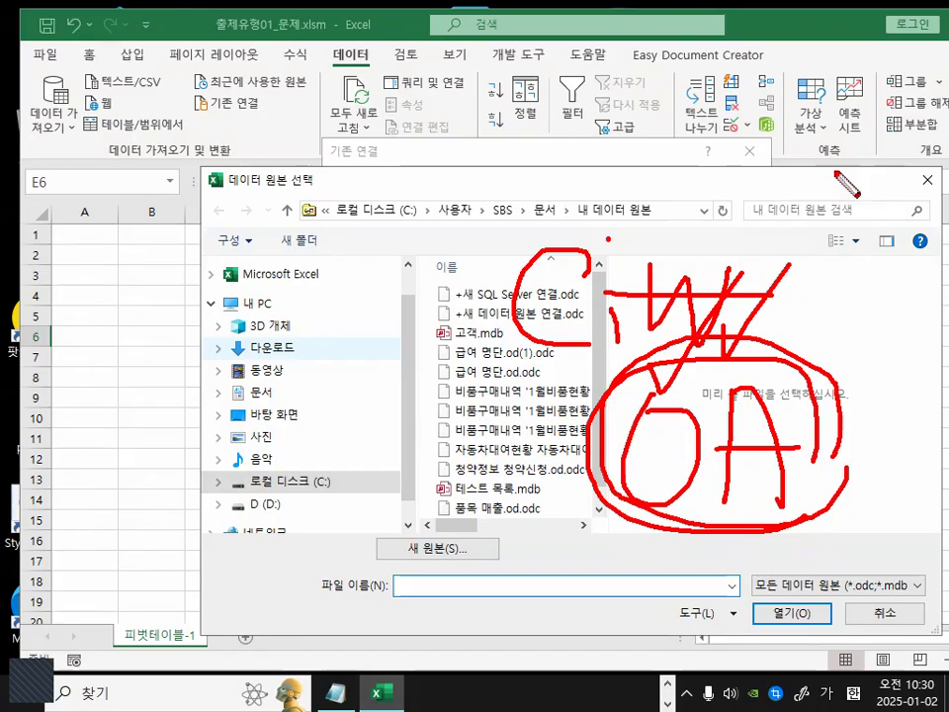
pyautogui.press('Escape')
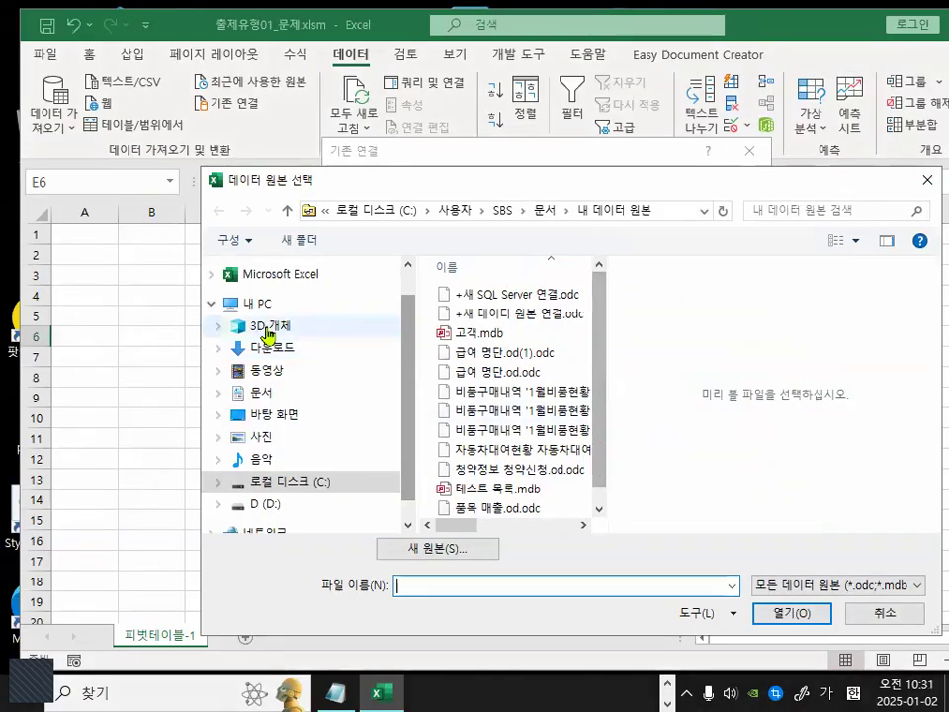
# Navigate through the C: drive to 2024_컴활1급\엑셀\작업파일\3장_출제유형01 and open 급여.accdb.
pyautogui.click(309, 484)
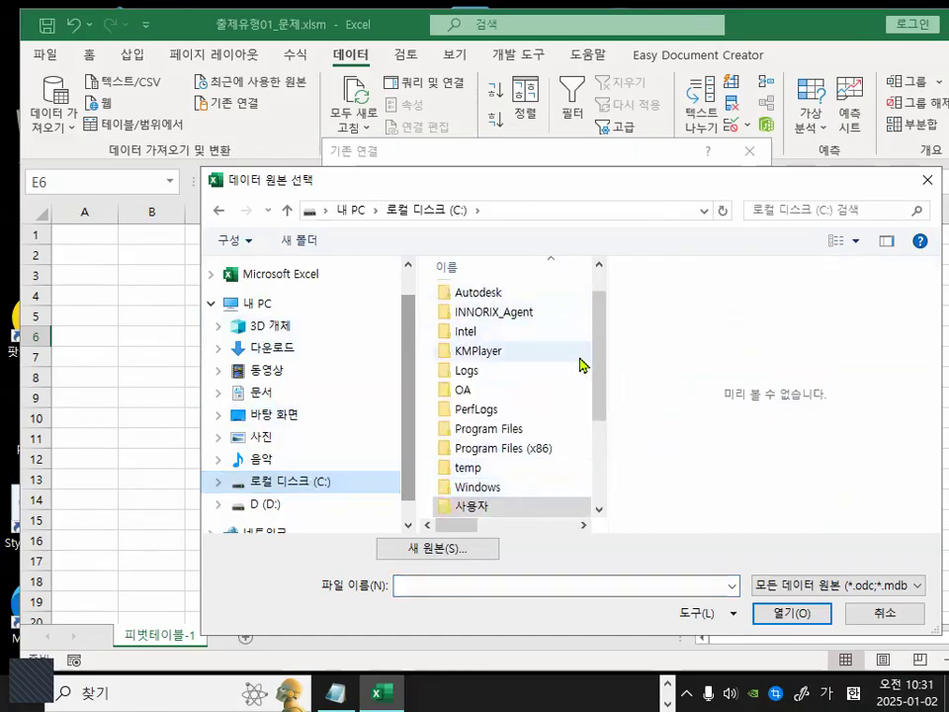
pyautogui.moveTo(598, 360); pyautogui.dragTo(595, 321)
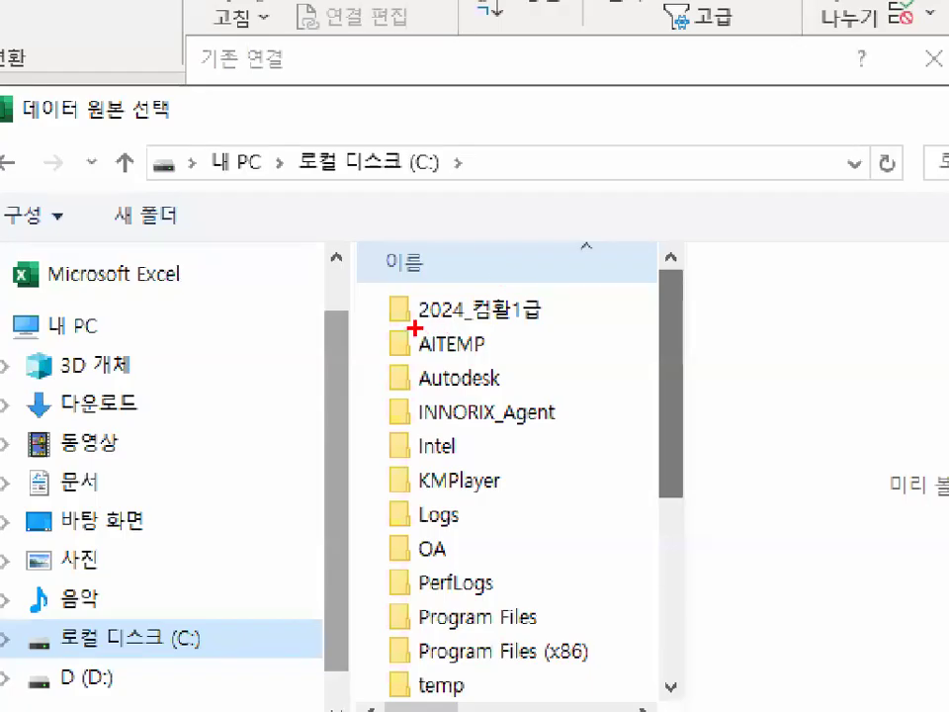
pyautogui.moveTo(441, 301); pyautogui.dragTo(507, 301)
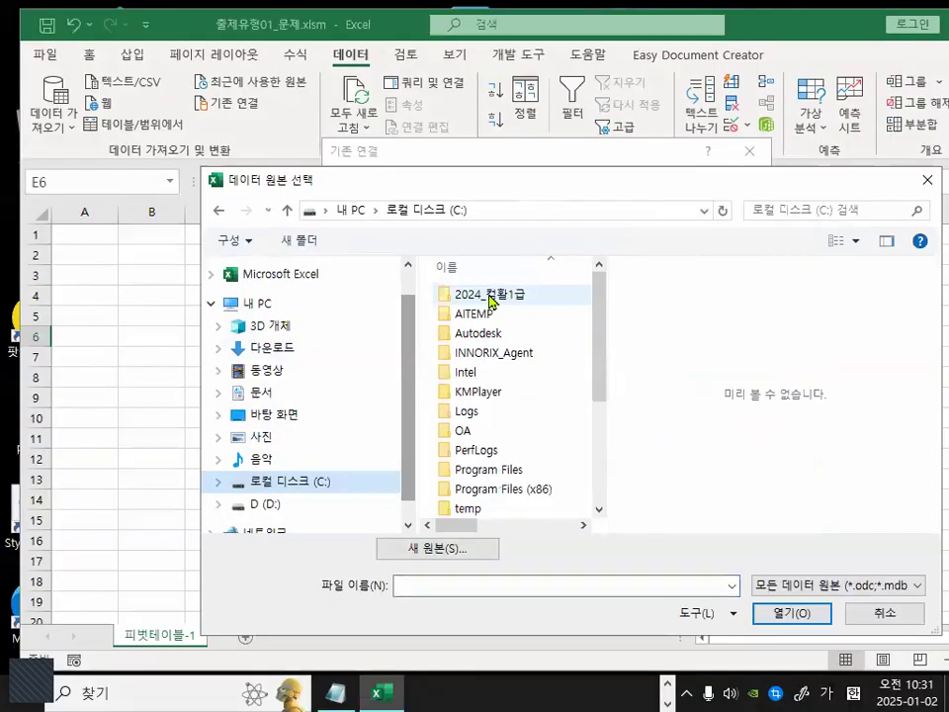
pyautogui.doubleClick(490, 299)
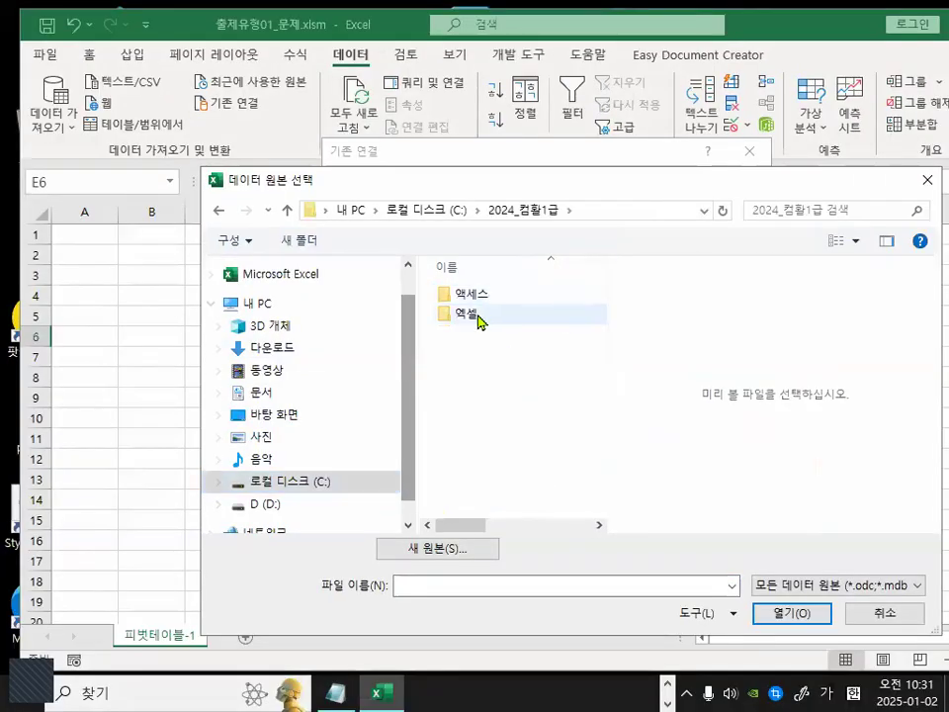
pyautogui.moveTo(435, 315); pyautogui.dragTo(489, 314)
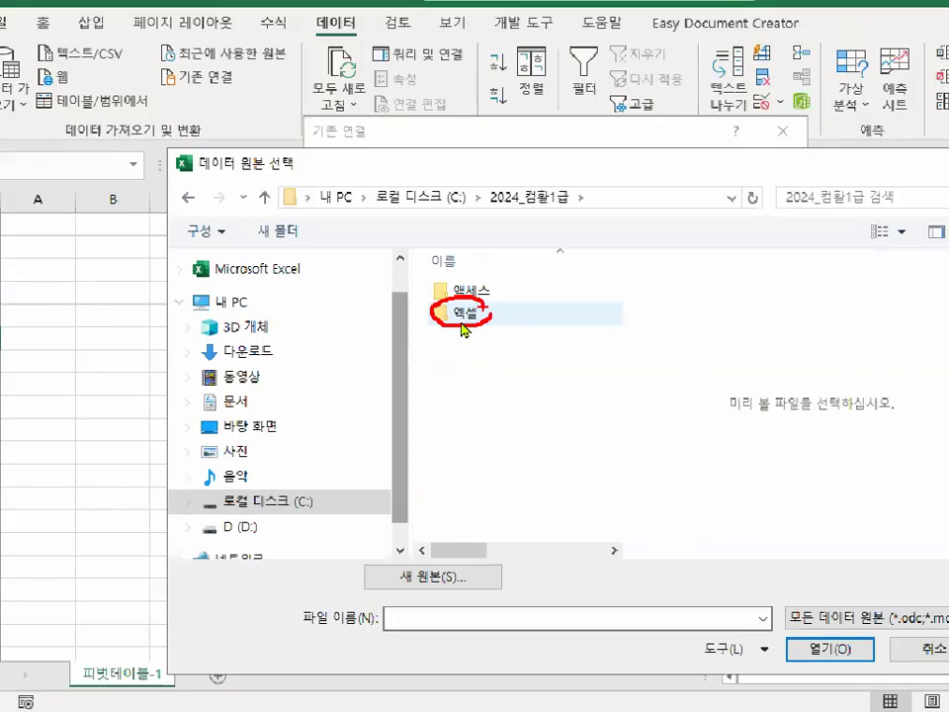
pyautogui.doubleClick(476, 317)
pyautogui.moveTo(520, 315)
pyautogui.mouseDown()
pyautogui.moveTo(502, 326)
pyautogui.moveTo(503, 313)
pyautogui.mouseUp()
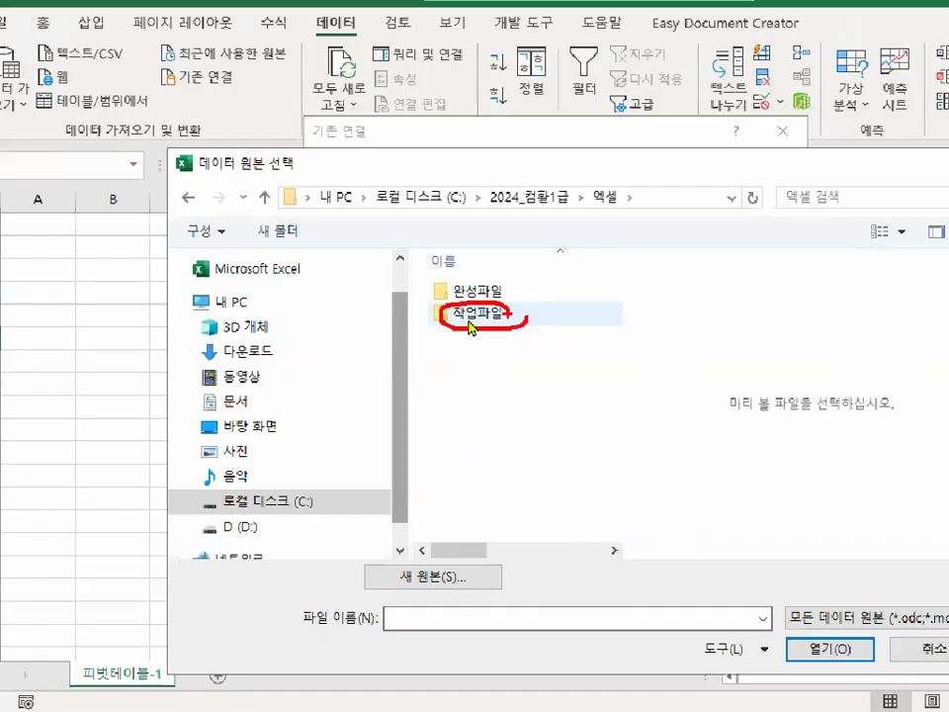
pyautogui.doubleClick(470, 318)
pyautogui.moveTo(615, 327); pyautogui.dragTo(616, 368)
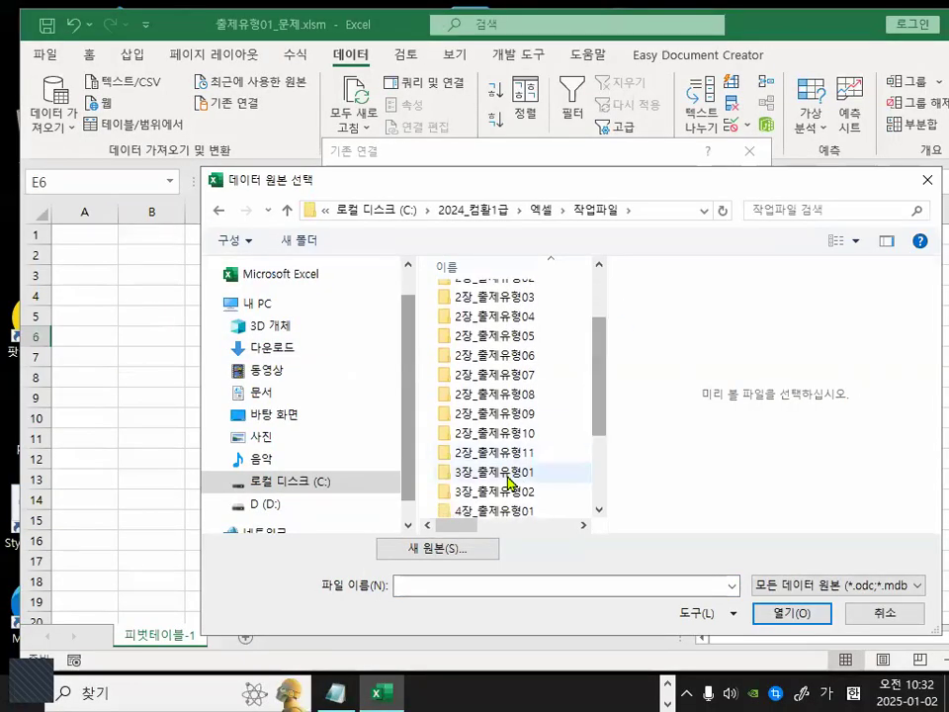
pyautogui.doubleClick(508, 475)
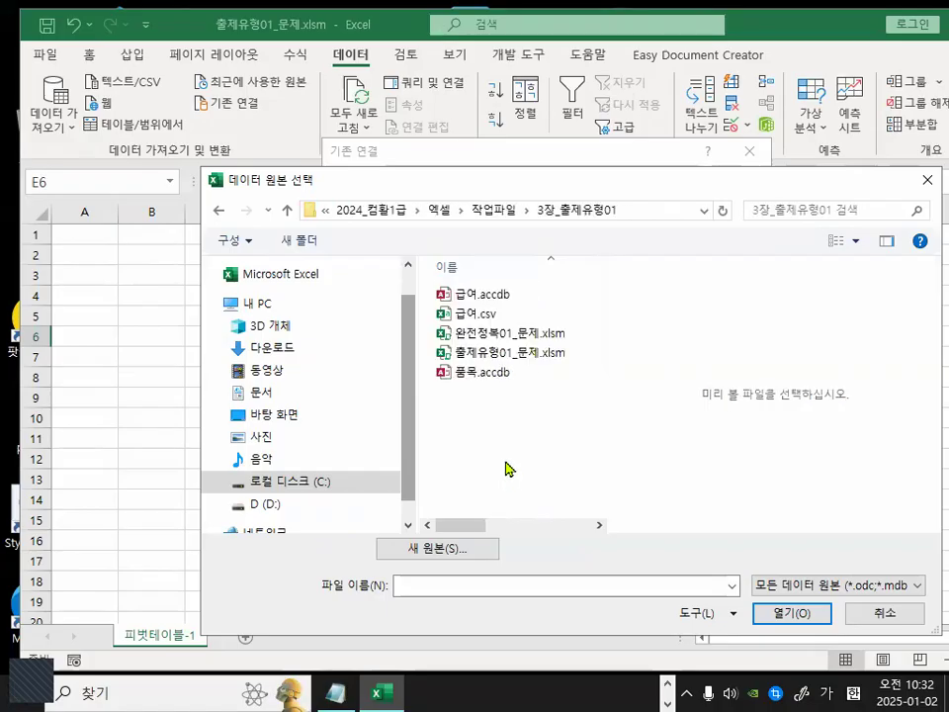
pyautogui.hotkey('ctrl', '1')
pyautogui.click(508, 298)
pyautogui.moveTo(515, 298)
pyautogui.mouseDown()
pyautogui.moveTo(442, 297)
pyautogui.moveTo(525, 286)
pyautogui.moveTo(527, 296)
pyautogui.mouseUp()
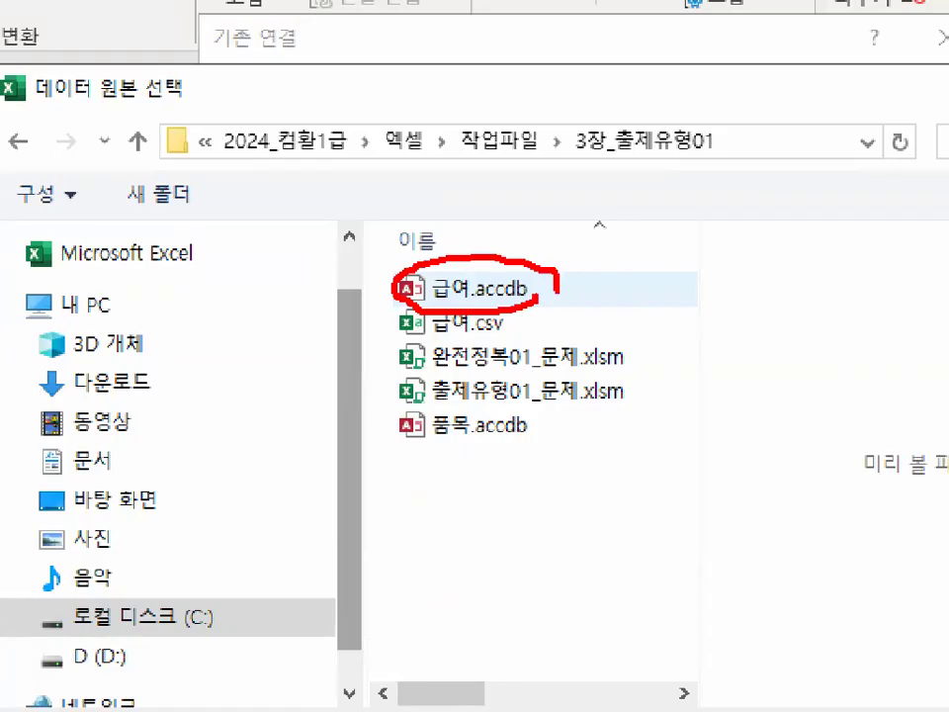
pyautogui.press('Escape')
pyautogui.doubleClick(484, 297)
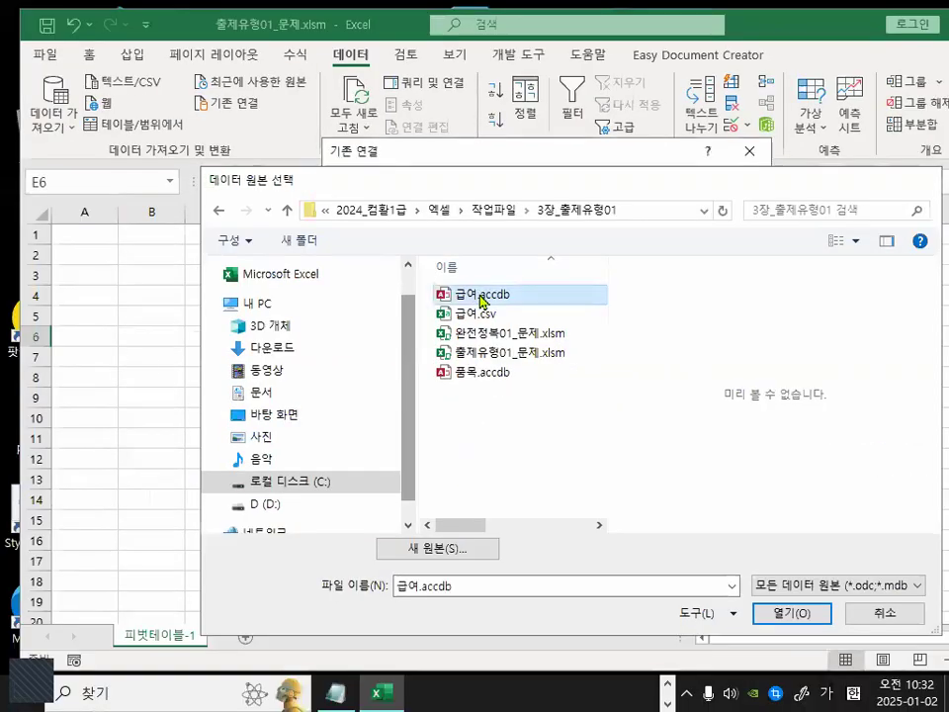
# Examine the Import Data dialog's display options and the destination cell setting.
pyautogui.moveTo(551, 254)
pyautogui.mouseDown()
pyautogui.moveTo(182, 249)
pyautogui.moveTo(379, 237)
pyautogui.mouseUp()
pyautogui.hotkey('ctrl', '1')
pyautogui.click(341, 248)
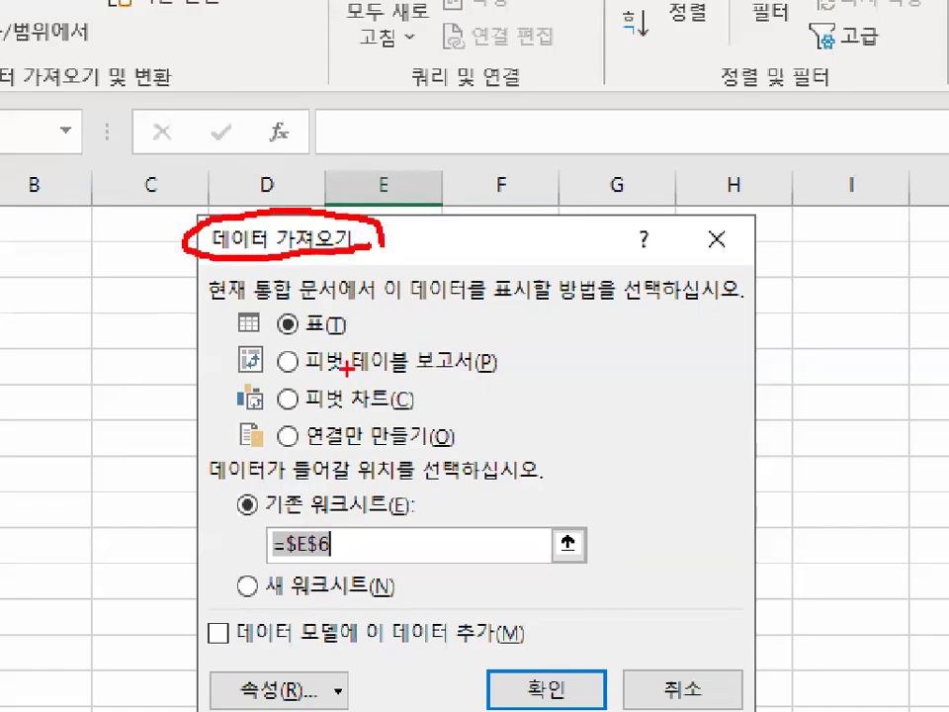
pyautogui.moveTo(361, 328); pyautogui.dragTo(358, 326)
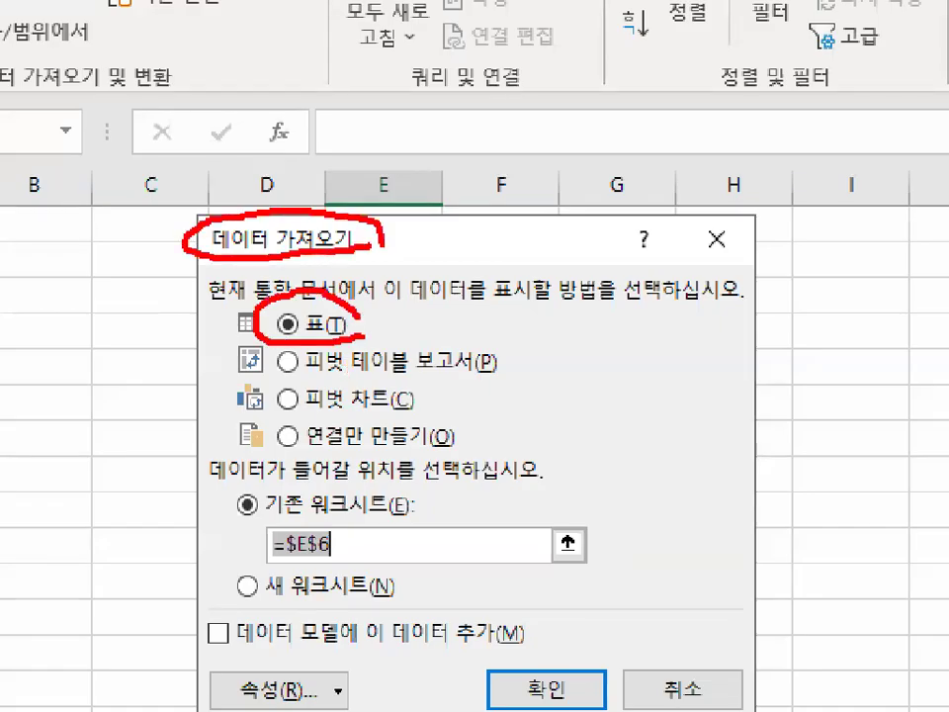
pyautogui.moveTo(331, 510); pyautogui.dragTo(341, 569)
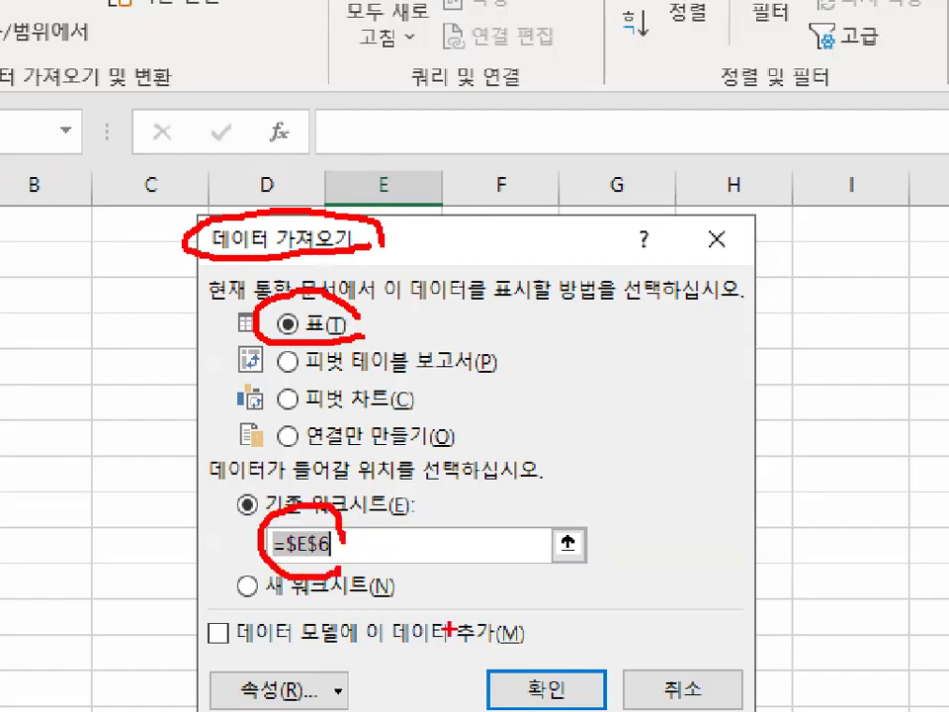
pyautogui.moveTo(460, 627); pyautogui.dragTo(608, 516)
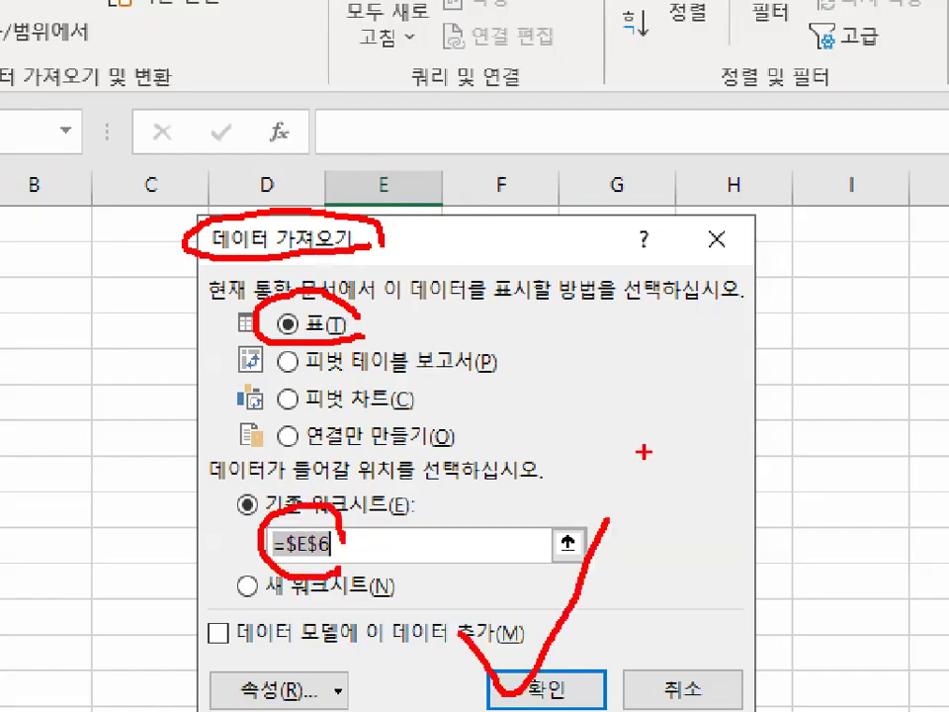
pyautogui.press('Escape')
# Choose the PivotTable Report display option in the Import Data dialog.
pyautogui.click(328, 314)
pyautogui.hotkey('ctrl', '1')
pyautogui.moveTo(293, 319); pyautogui.dragTo(453, 319)
pyautogui.moveTo(269, 295)
pyautogui.mouseDown()
pyautogui.moveTo(244, 321)
pyautogui.moveTo(273, 300)
pyautogui.mouseUp()
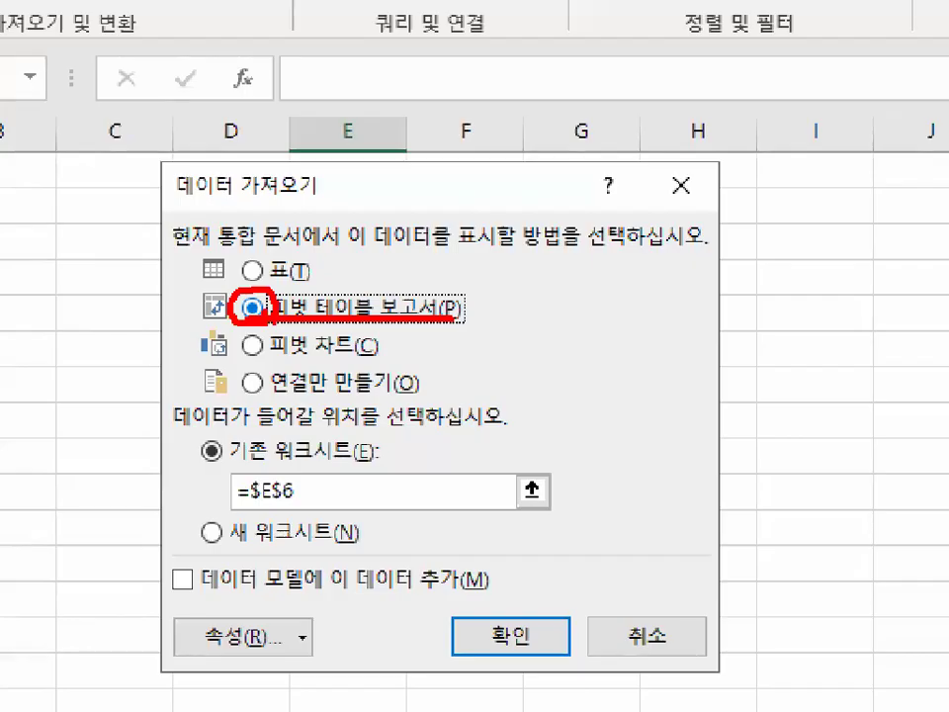
pyautogui.moveTo(365, 424)
pyautogui.mouseDown()
pyautogui.moveTo(294, 435)
pyautogui.moveTo(348, 413)
pyautogui.mouseUp()
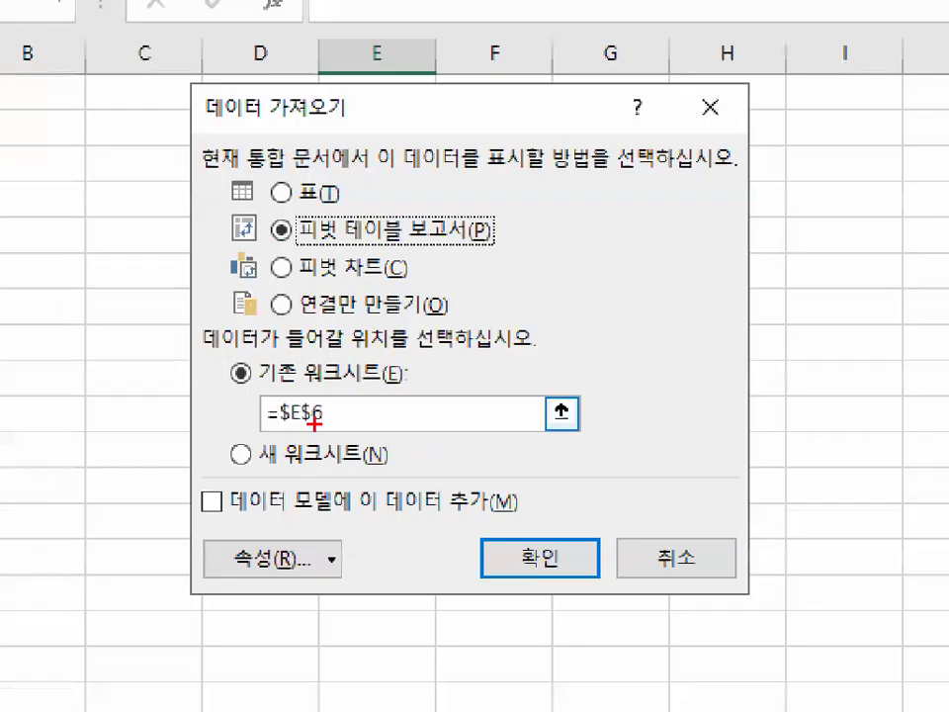
pyautogui.moveTo(302, 485); pyautogui.dragTo(255, 513)
pyautogui.moveTo(285, 436)
pyautogui.mouseDown()
pyautogui.moveTo(284, 381)
pyautogui.moveTo(333, 415)
pyautogui.moveTo(209, 424)
pyautogui.mouseUp()
pyautogui.press('Escape')
pyautogui.moveTo(333, 422); pyautogui.dragTo(250, 414)
pyautogui.moveTo(367, 249); pyautogui.dragTo(543, 245)
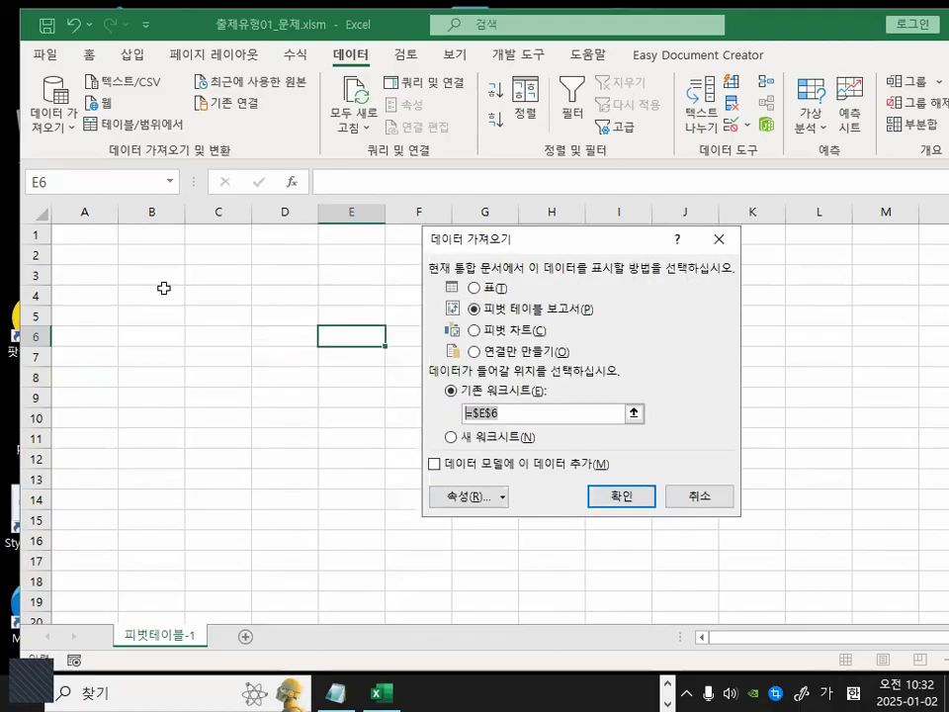
pyautogui.moveTo(504, 391)
pyautogui.mouseDown()
pyautogui.moveTo(473, 437)
pyautogui.moveTo(528, 478)
pyautogui.mouseUp()
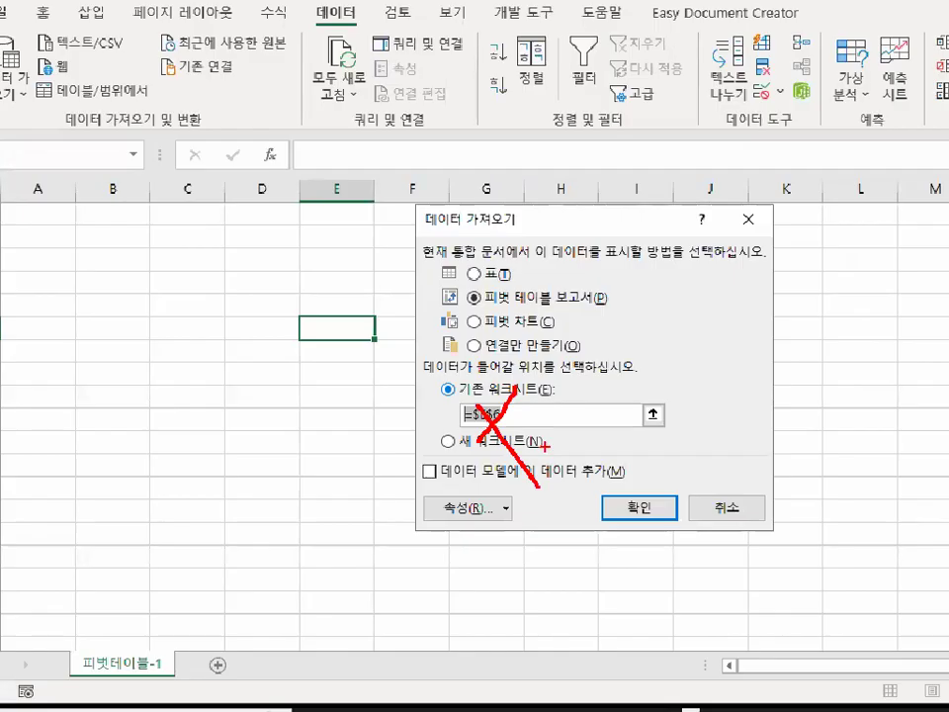
pyautogui.press('Escape')
# Set the PivotTable destination on the existing worksheet to cell B2 and confirm the import.
pyautogui.click(144, 254)
pyautogui.moveTo(593, 412); pyautogui.dragTo(598, 415)
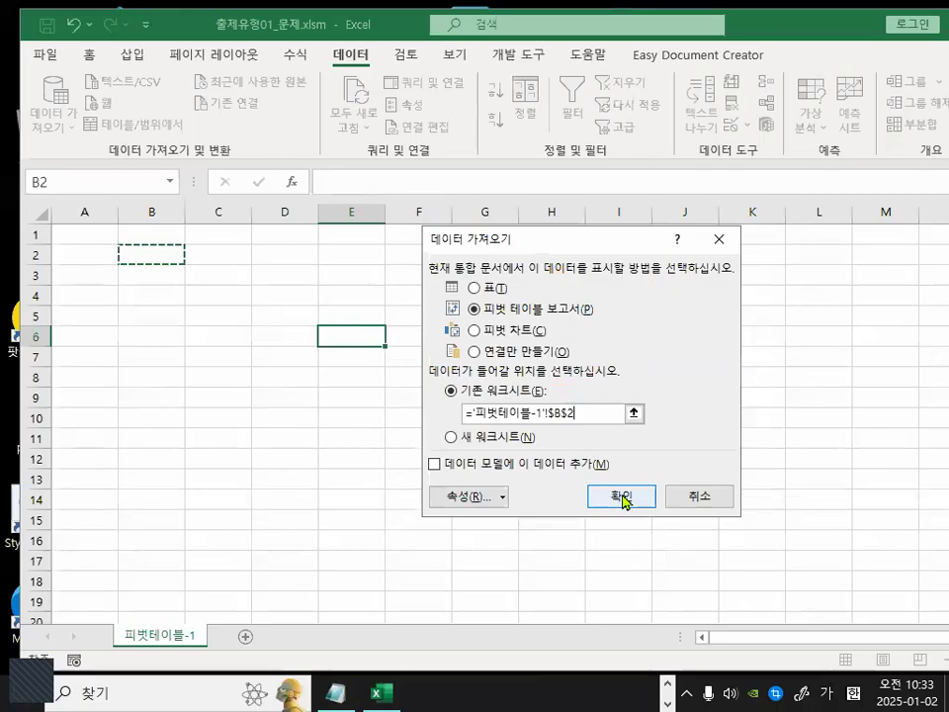
pyautogui.click(689, 544)
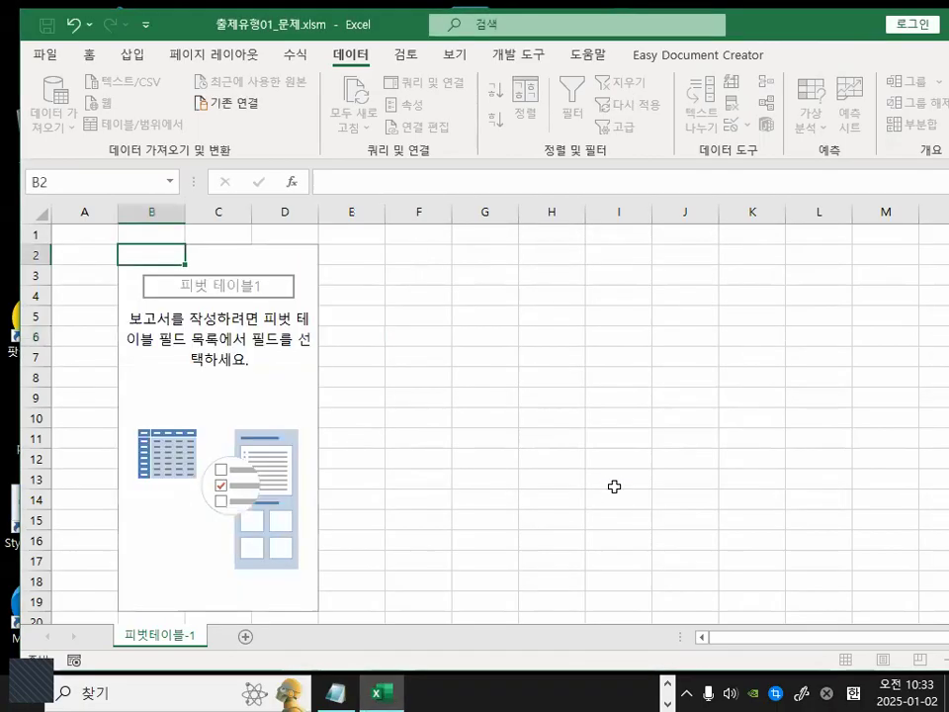
# Enlarge the PivotTable Fields pane so the field list and the four areas show.
pyautogui.moveTo(584, 417); pyautogui.dragTo(766, 183)
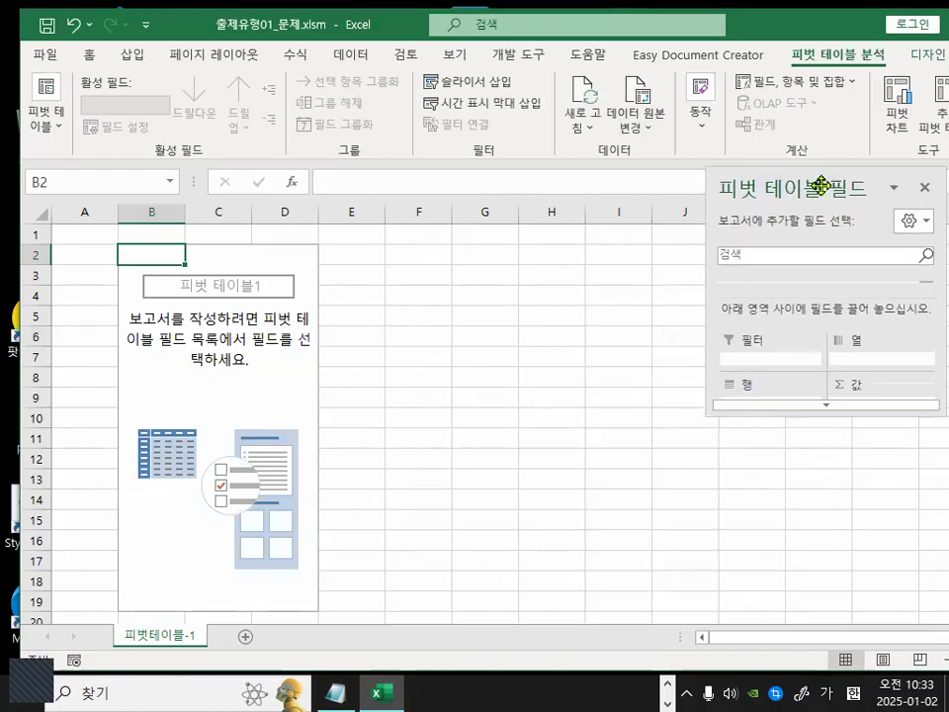
pyautogui.moveTo(801, 395); pyautogui.dragTo(815, 614)
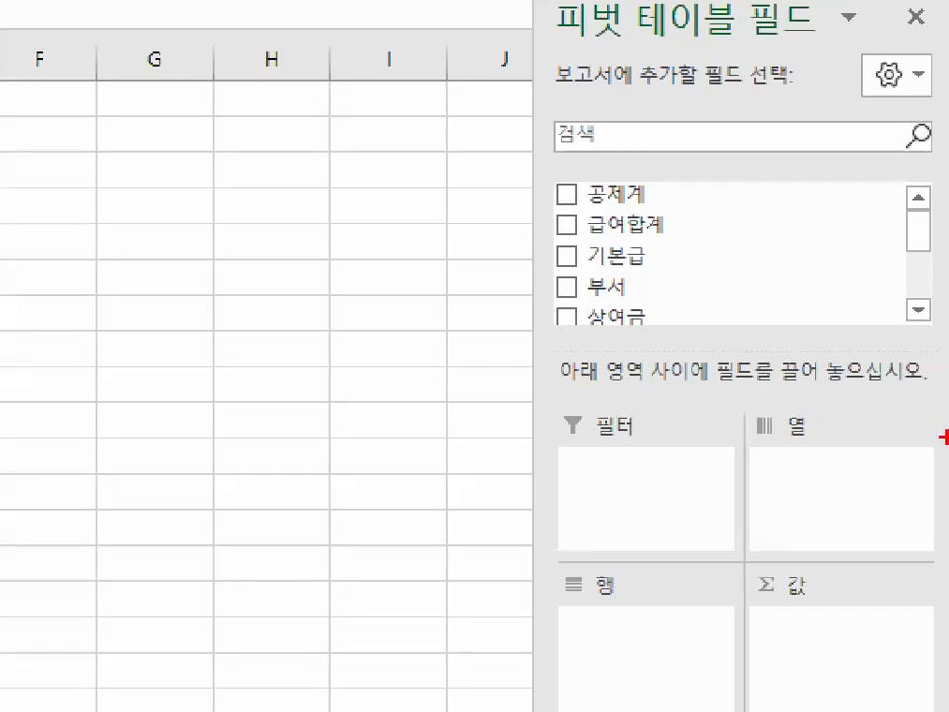
pyautogui.moveTo(943, 434)
pyautogui.mouseDown()
pyautogui.moveTo(943, 311)
pyautogui.moveTo(929, 449)
pyautogui.mouseUp()
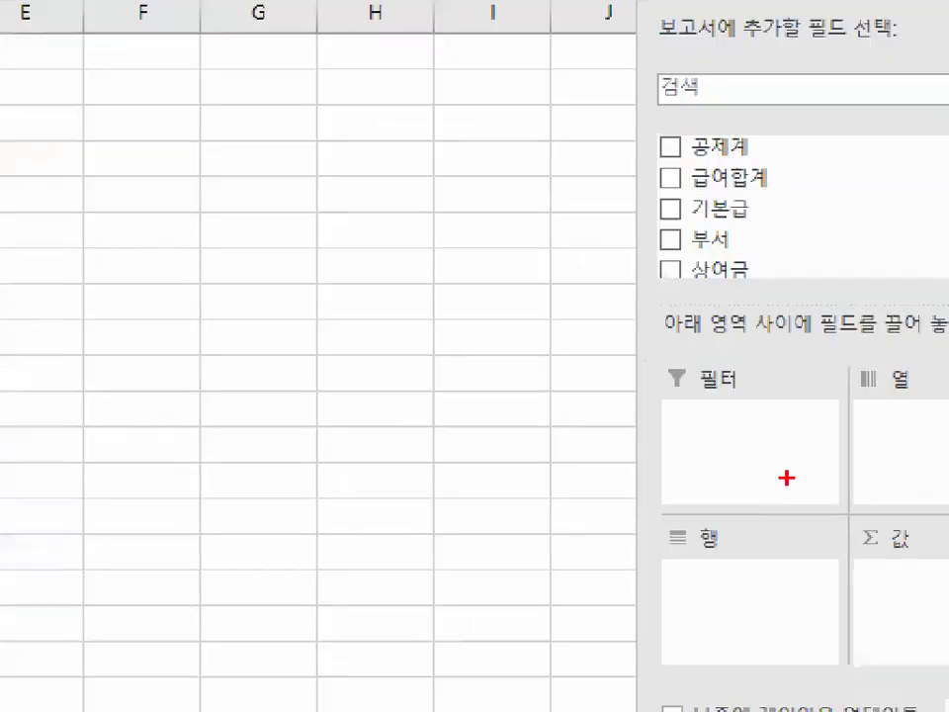
pyautogui.moveTo(608, 312); pyautogui.dragTo(609, 448)
pyautogui.moveTo(691, 405); pyautogui.dragTo(735, 413)
pyautogui.moveTo(778, 223)
pyautogui.mouseDown()
pyautogui.moveTo(858, 381)
pyautogui.moveTo(882, 391)
pyautogui.mouseUp()
pyautogui.moveTo(868, 378); pyautogui.dragTo(883, 423)
pyautogui.moveTo(760, 372); pyautogui.dragTo(759, 599)
pyautogui.moveTo(733, 553); pyautogui.dragTo(783, 595)
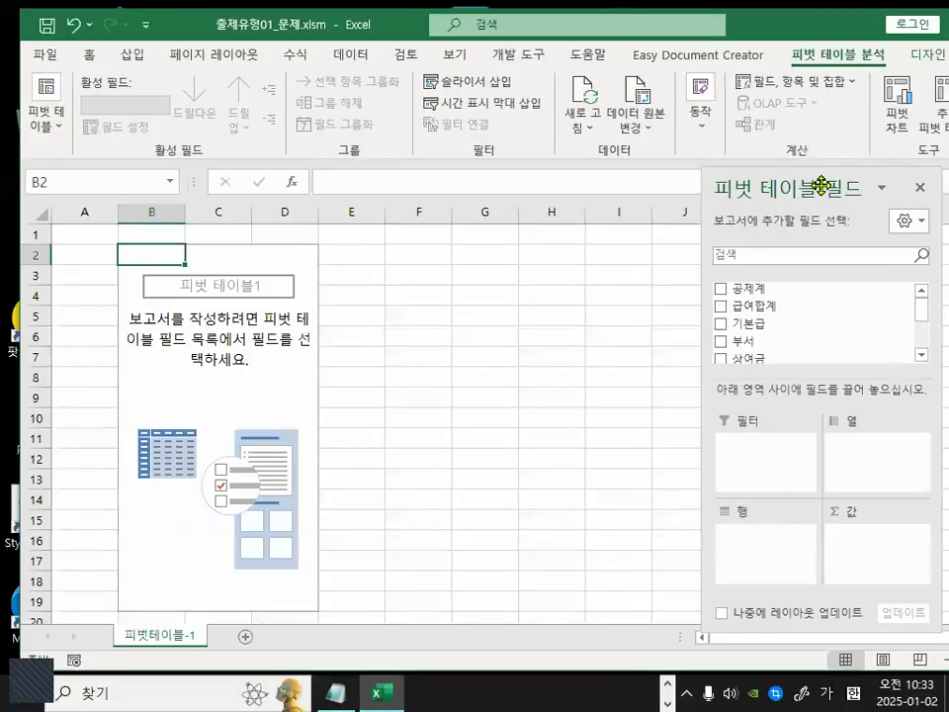
# Move the PivotTable Fields pane out over the worksheet and resize it larger.
pyautogui.moveTo(804, 187)
pyautogui.mouseDown()
pyautogui.moveTo(359, 190)
pyautogui.moveTo(312, 70)
pyautogui.mouseUp()
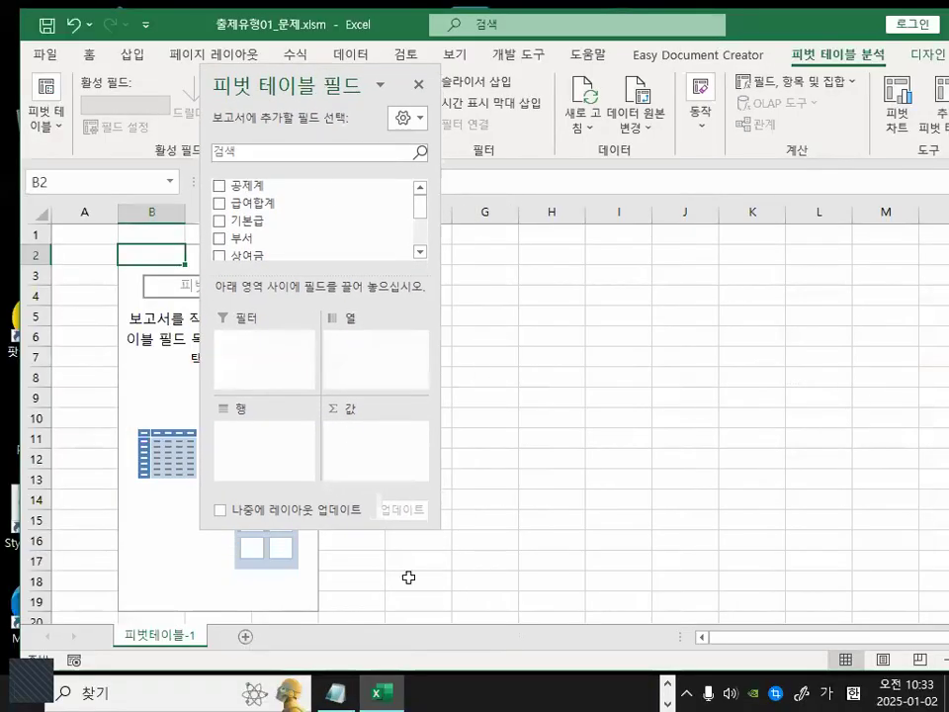
pyautogui.moveTo(438, 526); pyautogui.dragTo(773, 613)
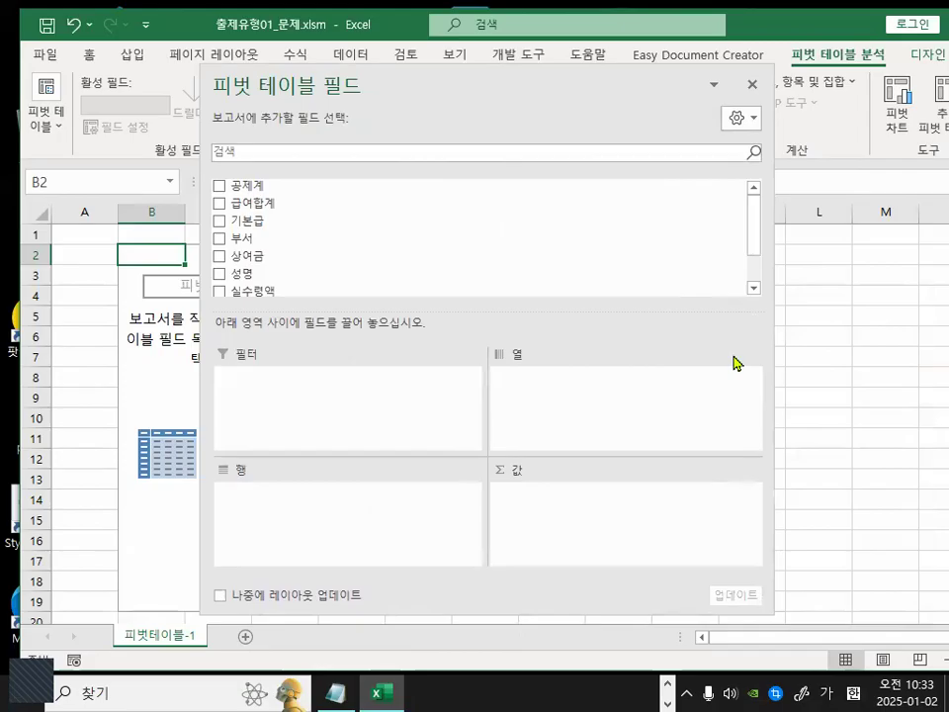
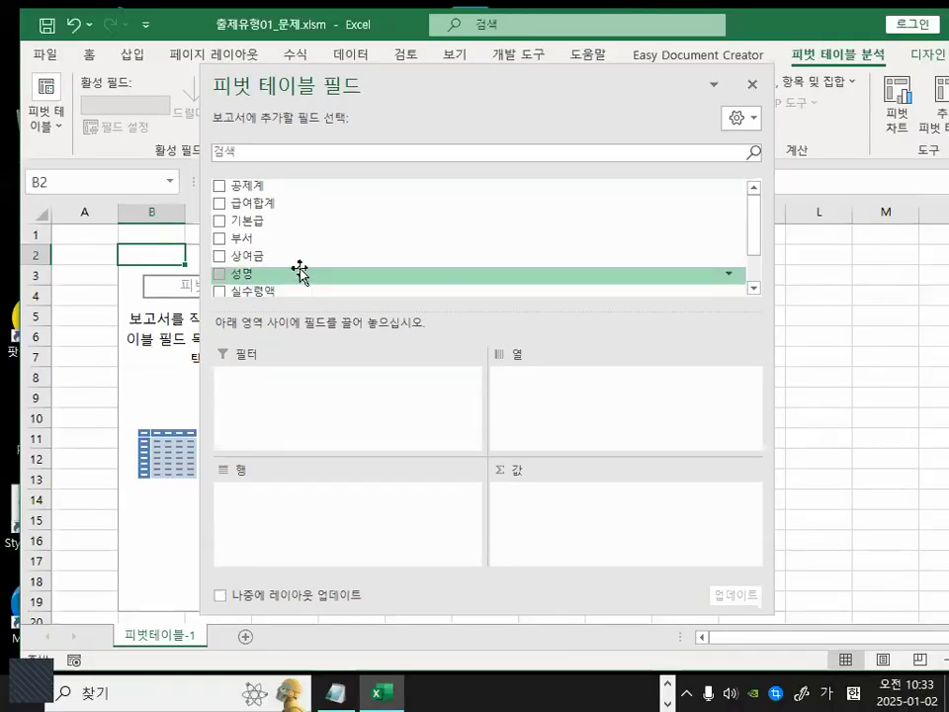
# Add the 직급 field to the Rows area of the pivot table.
pyautogui.scroll(-3, 300, 270)
pyautogui.moveTo(301, 267); pyautogui.dragTo(266, 514)
pyautogui.moveTo(423, 91); pyautogui.dragTo(546, 112)
pyautogui.moveTo(173, 308); pyautogui.dragTo(124, 346)
pyautogui.moveTo(158, 387)
pyautogui.mouseDown()
pyautogui.moveTo(116, 267)
pyautogui.moveTo(183, 272)
pyautogui.mouseUp()
pyautogui.moveTo(174, 195)
pyautogui.mouseDown()
pyautogui.moveTo(177, 219)
pyautogui.moveTo(226, 128)
pyautogui.mouseUp()
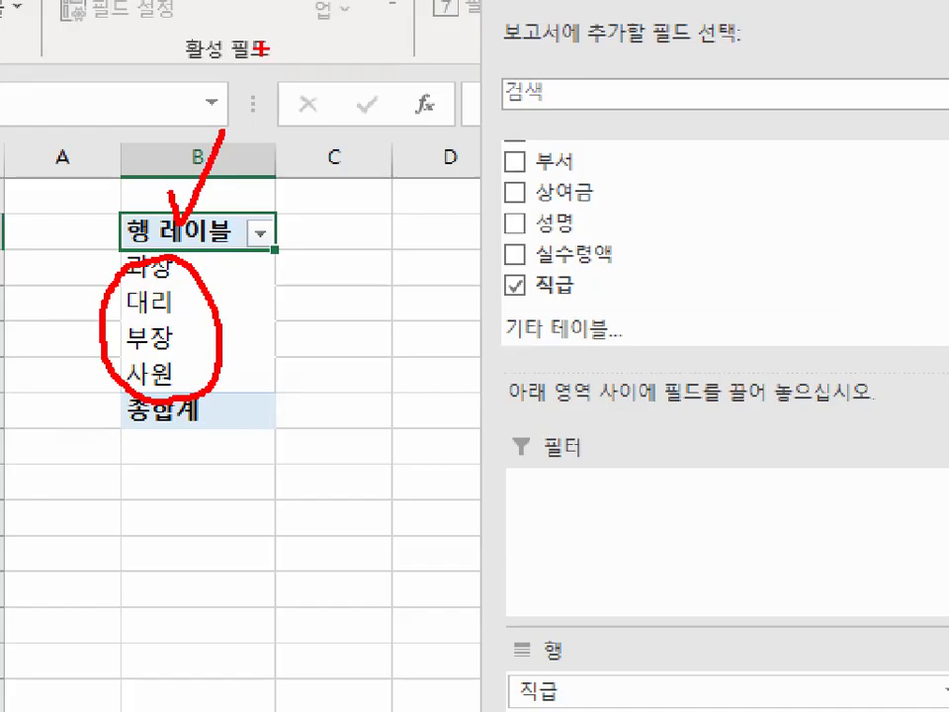
pyautogui.moveTo(217, 250)
pyautogui.mouseDown()
pyautogui.moveTo(211, 200)
pyautogui.moveTo(226, 240)
pyautogui.mouseUp()
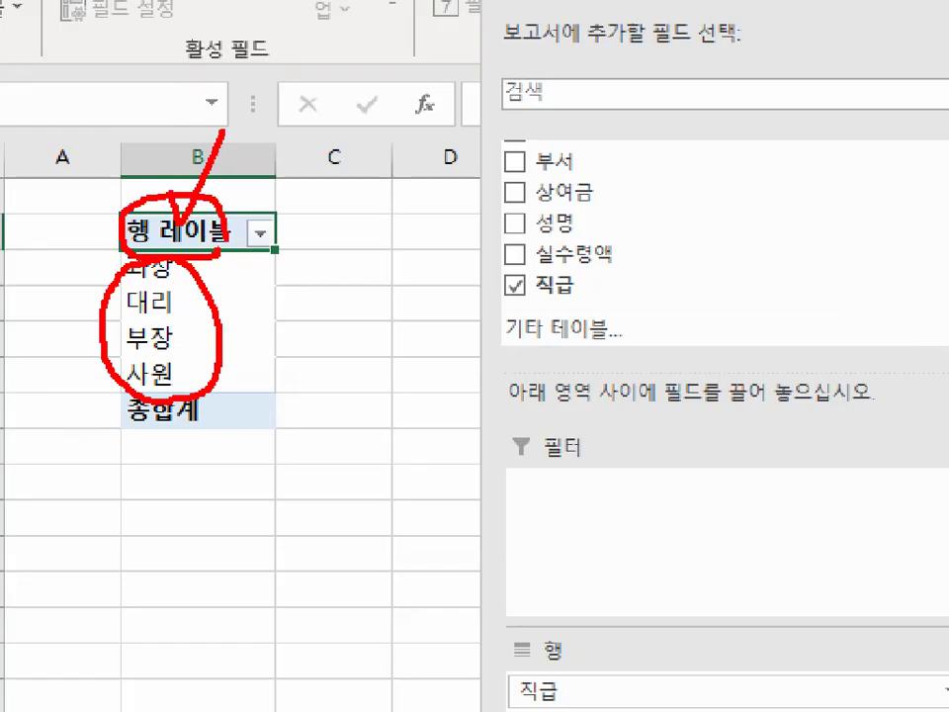
pyautogui.press('Escape')
pyautogui.hotkey('ctrl', '1')
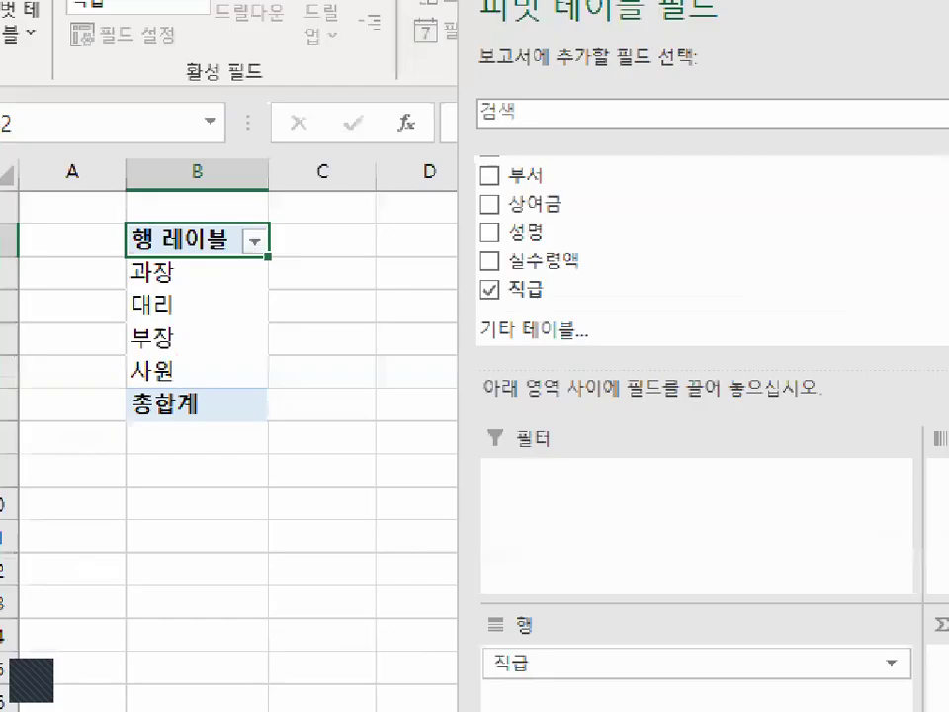
pyautogui.moveTo(239, 249); pyautogui.dragTo(239, 240)
pyautogui.press('Escape')
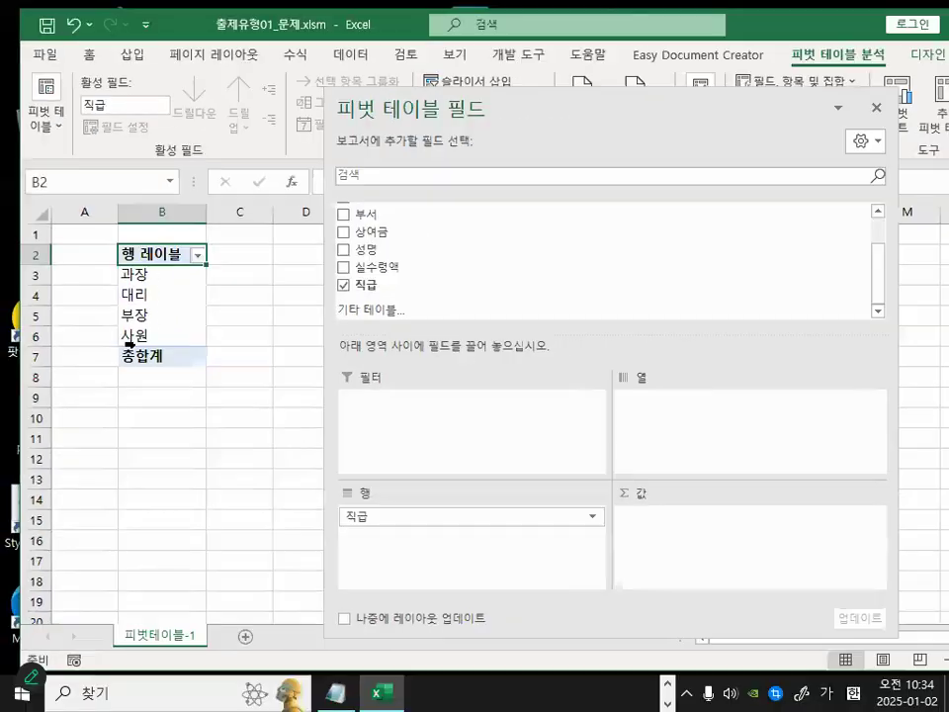
pyautogui.hotkey('ctrl', '1')
pyautogui.moveTo(159, 346)
pyautogui.mouseDown()
pyautogui.moveTo(108, 294)
pyautogui.moveTo(160, 273)
pyautogui.mouseUp()
pyautogui.moveTo(168, 415); pyautogui.dragTo(170, 288)
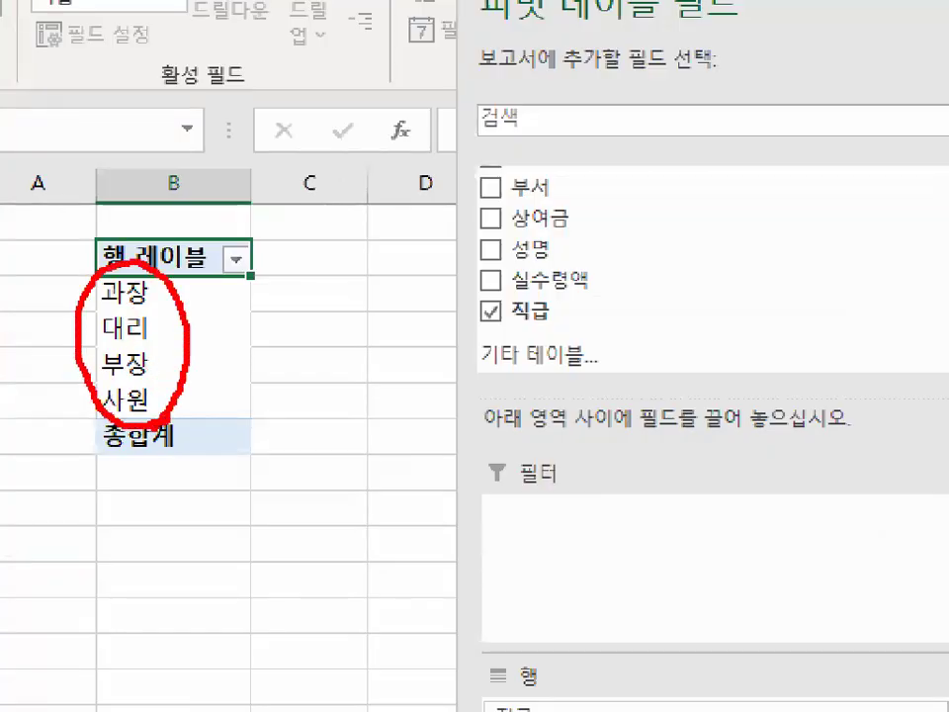
pyautogui.press('Escape')
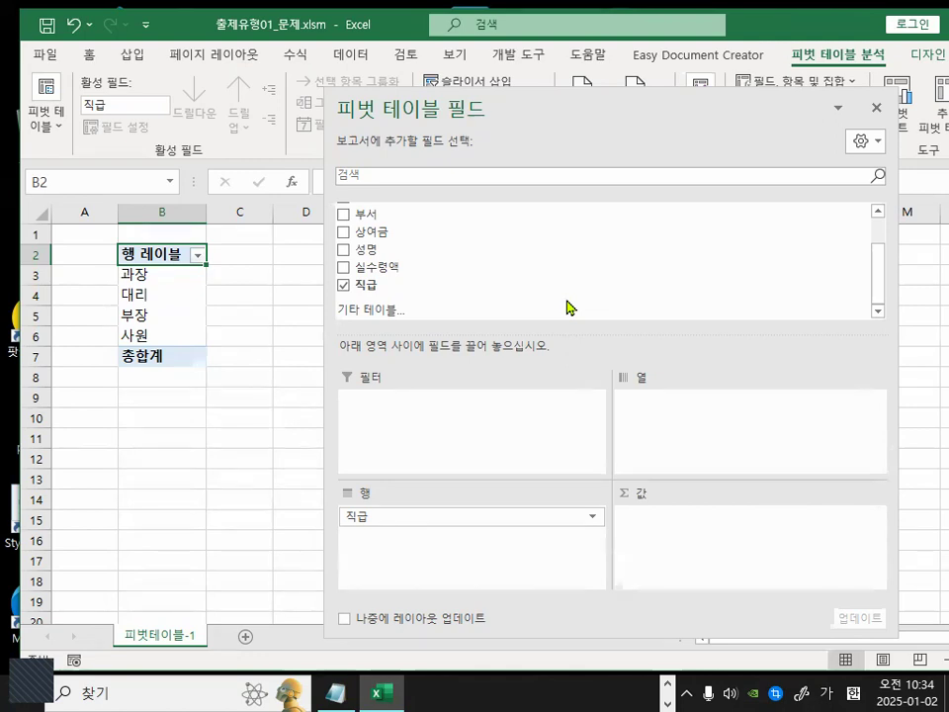
pyautogui.moveTo(493, 116); pyautogui.dragTo(392, 271)
pyautogui.moveTo(243, 240)
pyautogui.mouseDown()
pyautogui.moveTo(450, 239)
pyautogui.moveTo(500, 221)
pyautogui.moveTo(504, 254)
pyautogui.mouseUp()
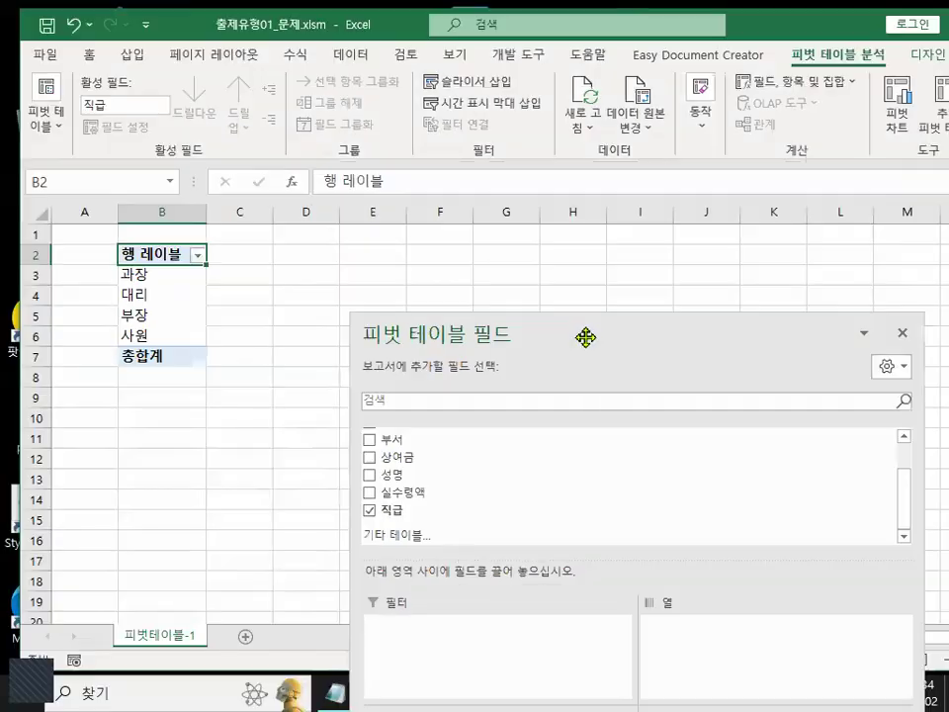
pyautogui.moveTo(604, 328); pyautogui.dragTo(518, 42)
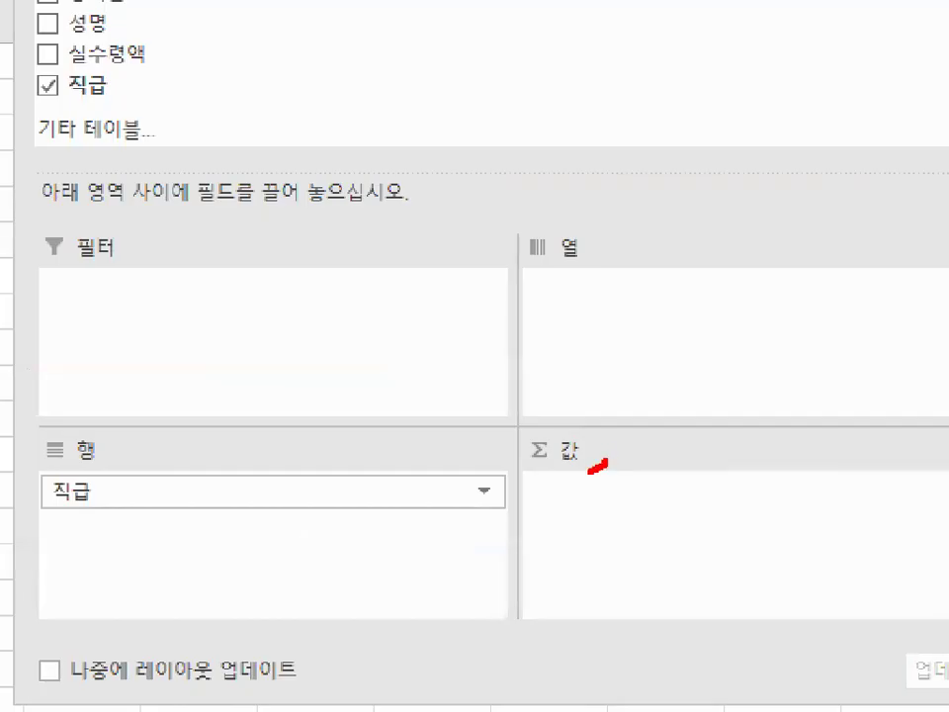
pyautogui.moveTo(590, 472); pyautogui.dragTo(604, 450)
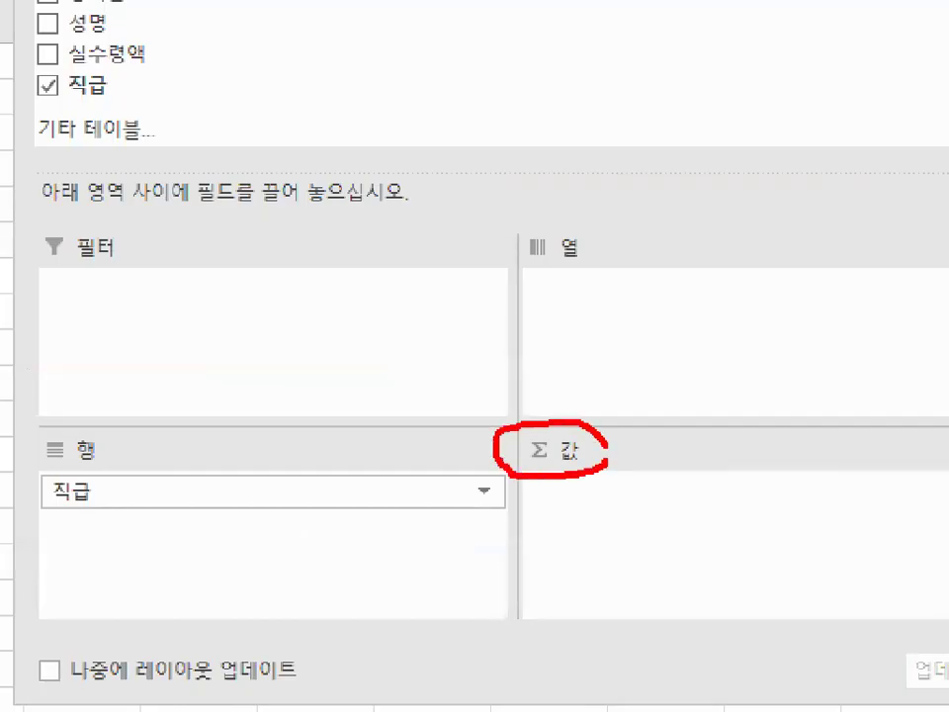
pyautogui.moveTo(155, 204); pyautogui.dragTo(15, 363)
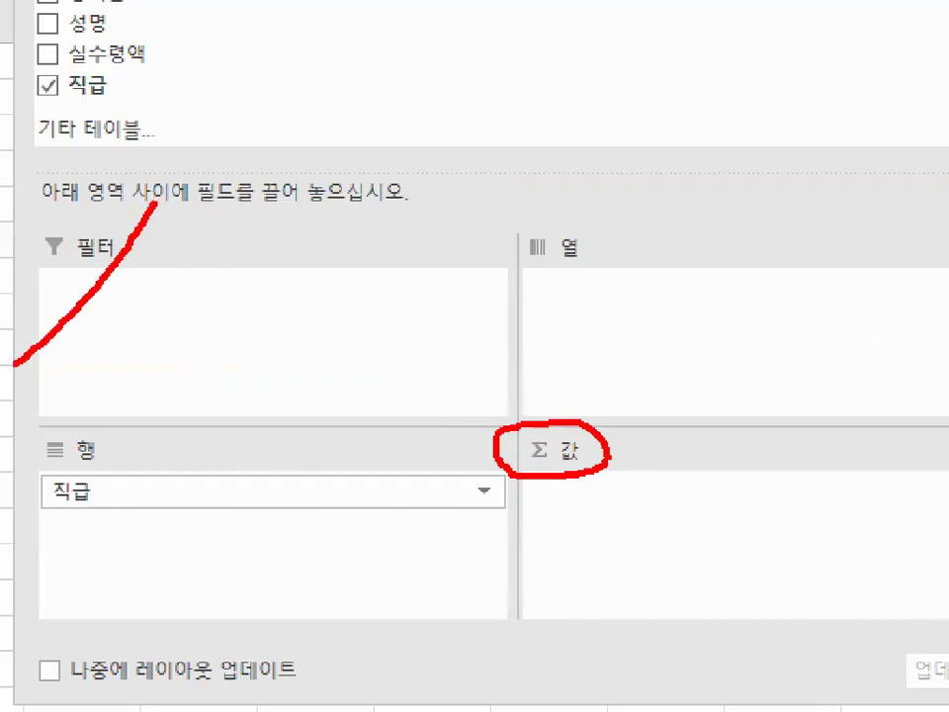
pyautogui.moveTo(20, 237); pyautogui.dragTo(164, 407)
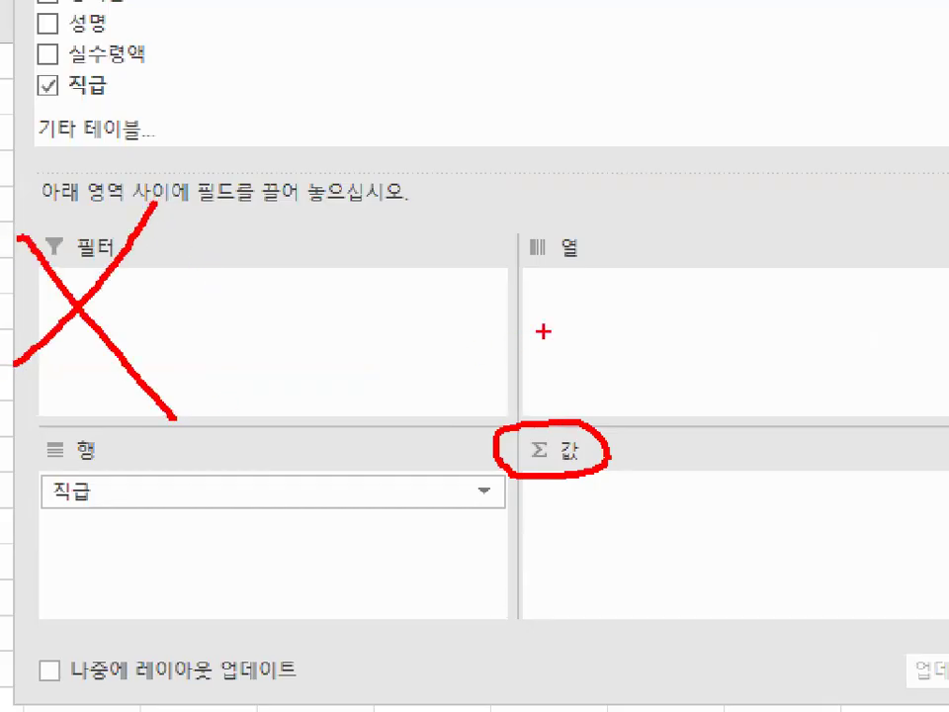
pyautogui.moveTo(607, 192); pyautogui.dragTo(504, 402)
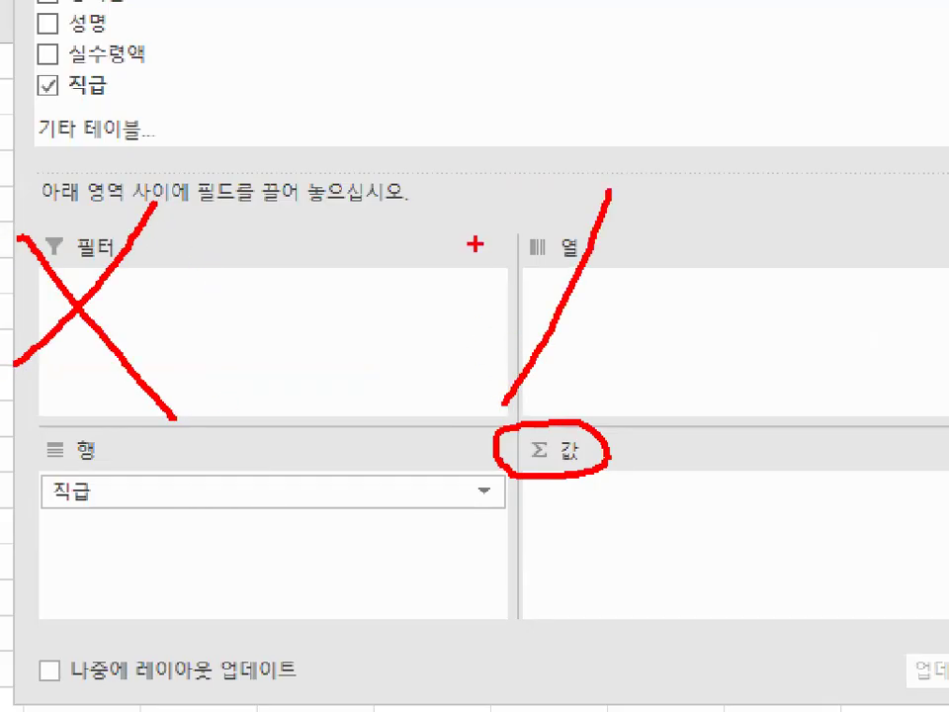
pyautogui.moveTo(475, 244); pyautogui.dragTo(720, 455)
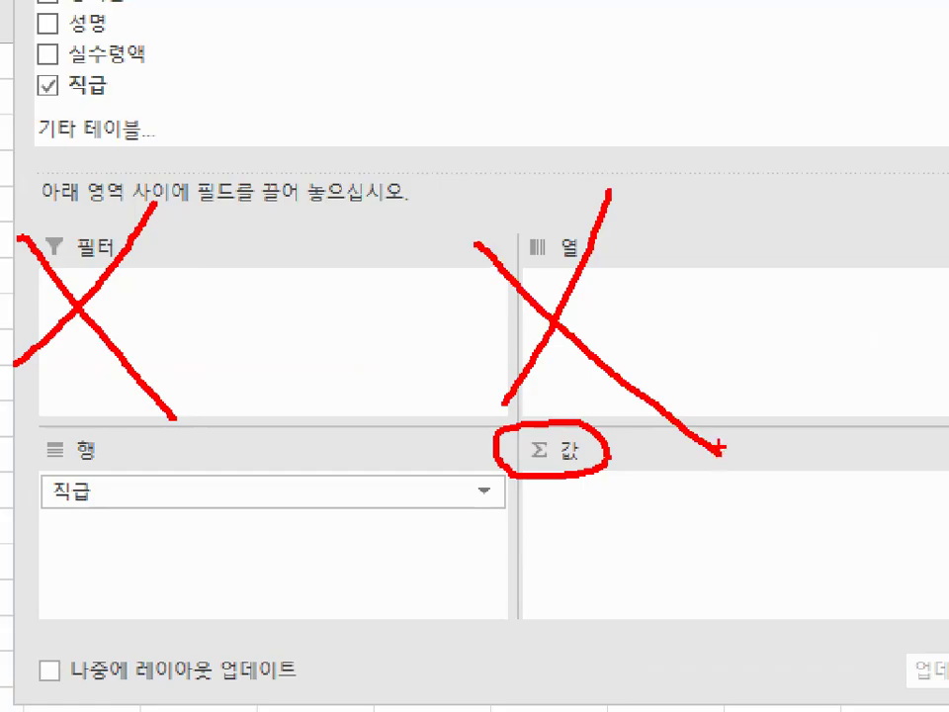
pyautogui.press('Escape')
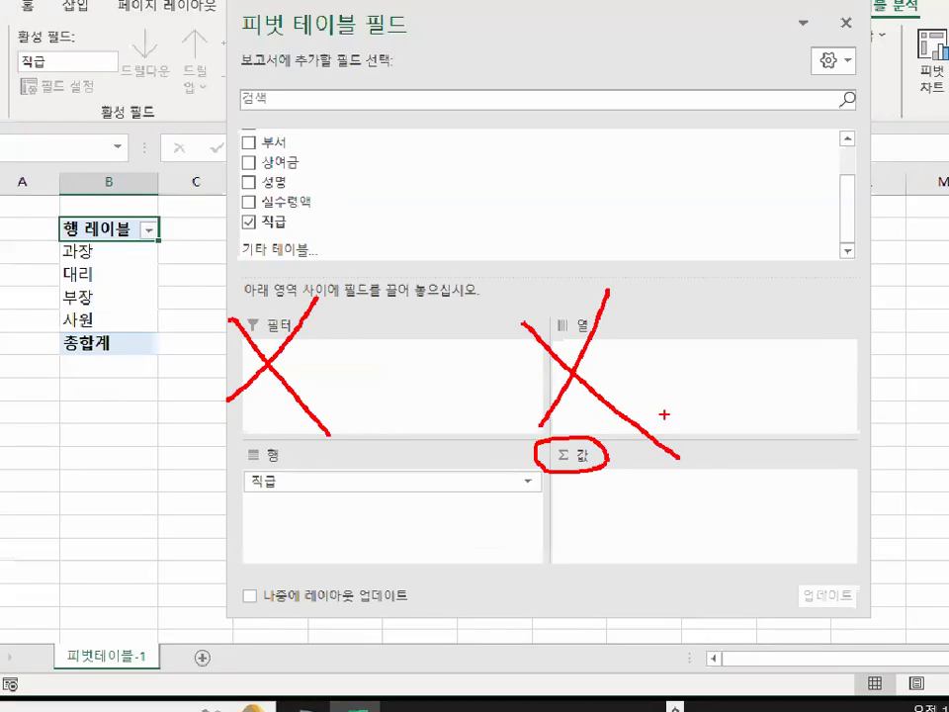
pyautogui.hotkey('ctrl', '1')
pyautogui.moveTo(608, 465)
pyautogui.mouseDown()
pyautogui.moveTo(581, 467)
pyautogui.moveTo(528, 420)
pyautogui.moveTo(605, 463)
pyautogui.mouseUp()
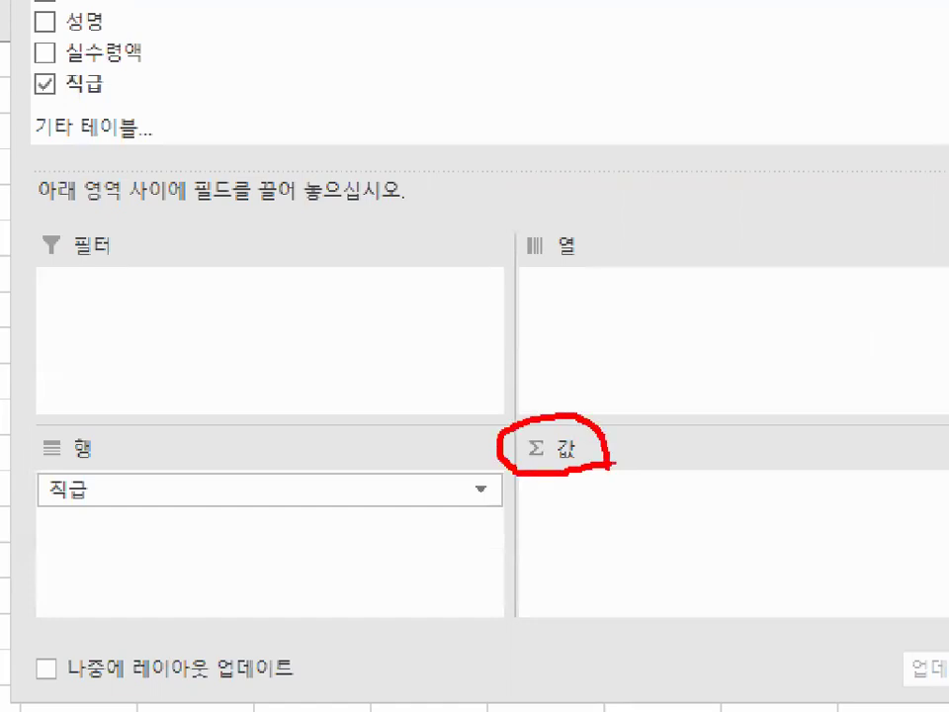
pyautogui.moveTo(562, 505); pyautogui.dragTo(757, 373)
pyautogui.press('Escape')
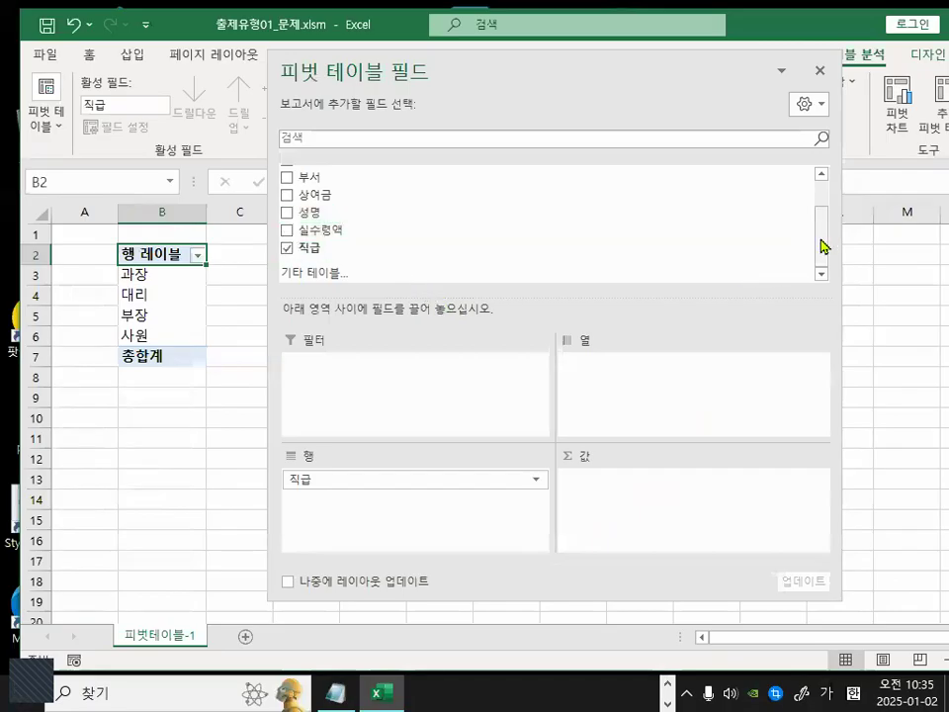
# Add the 기본급 field to the Values area of the pivot table.
pyautogui.moveTo(821, 246); pyautogui.dragTo(826, 220)
pyautogui.moveTo(318, 208); pyautogui.dragTo(645, 546)
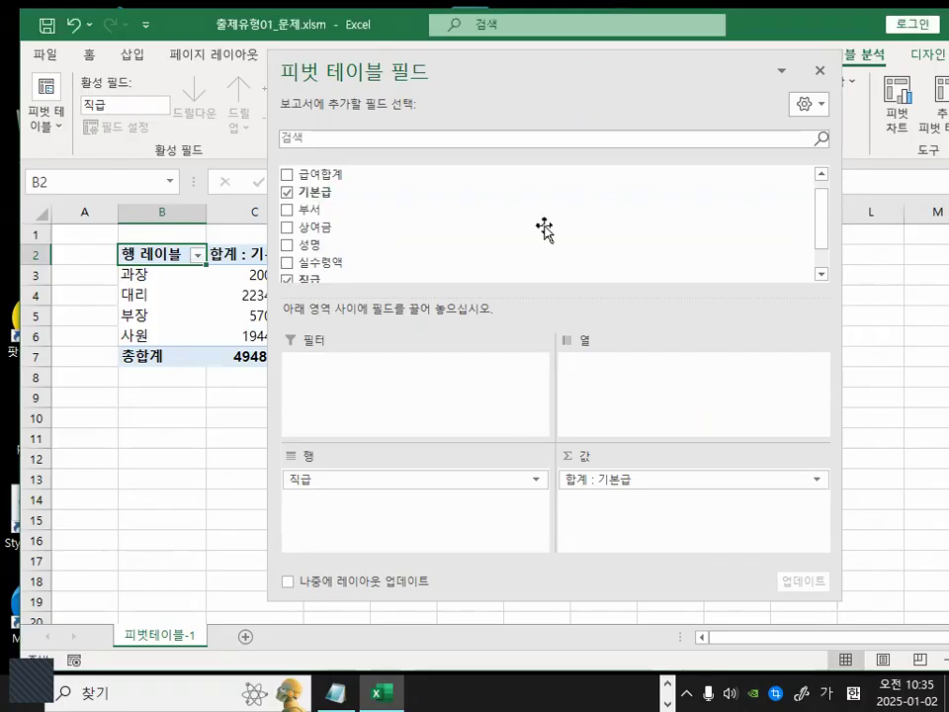
pyautogui.hotkey('ctrl', '1')
pyautogui.click(564, 481)
pyautogui.moveTo(615, 490)
pyautogui.mouseDown()
pyautogui.moveTo(567, 494)
pyautogui.moveTo(557, 450)
pyautogui.moveTo(617, 492)
pyautogui.mouseUp()
pyautogui.moveTo(698, 478)
pyautogui.mouseDown()
pyautogui.moveTo(632, 494)
pyautogui.moveTo(701, 488)
pyautogui.mouseUp()
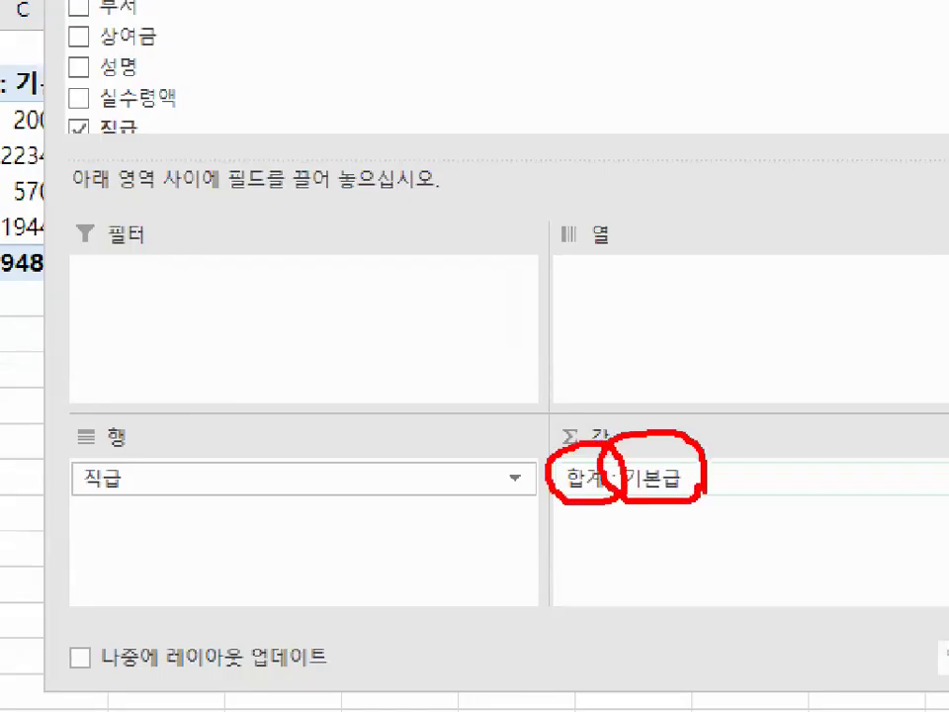
pyautogui.press('Escape')
pyautogui.moveTo(494, 73); pyautogui.dragTo(508, 530)
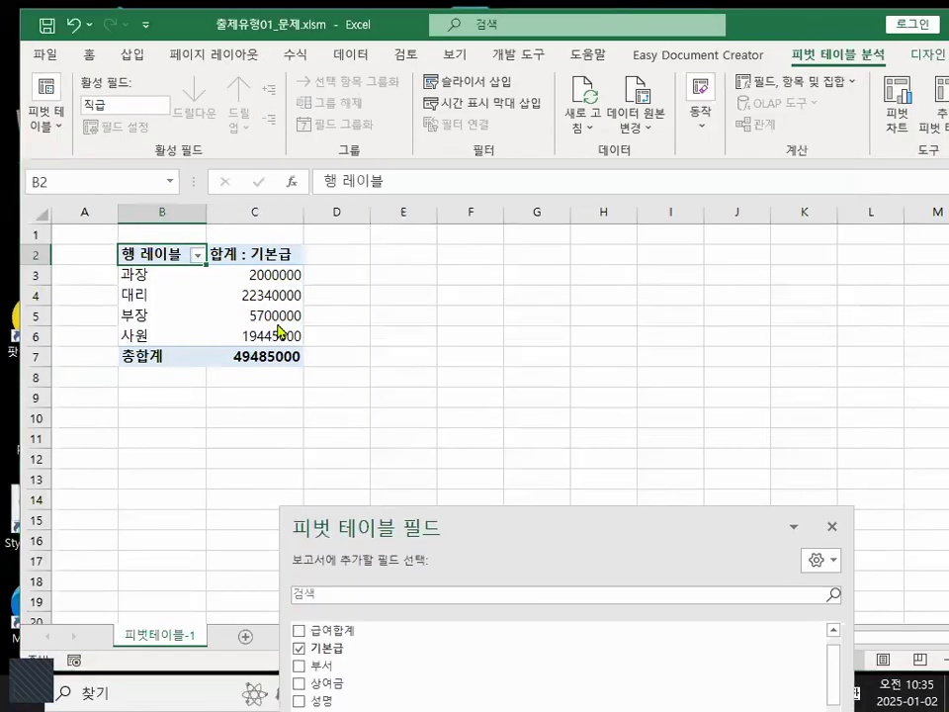
pyautogui.hotkey('ctrl', '1')
pyautogui.click(269, 273)
pyautogui.moveTo(272, 276)
pyautogui.mouseDown()
pyautogui.moveTo(271, 349)
pyautogui.moveTo(285, 357)
pyautogui.moveTo(301, 321)
pyautogui.mouseUp()
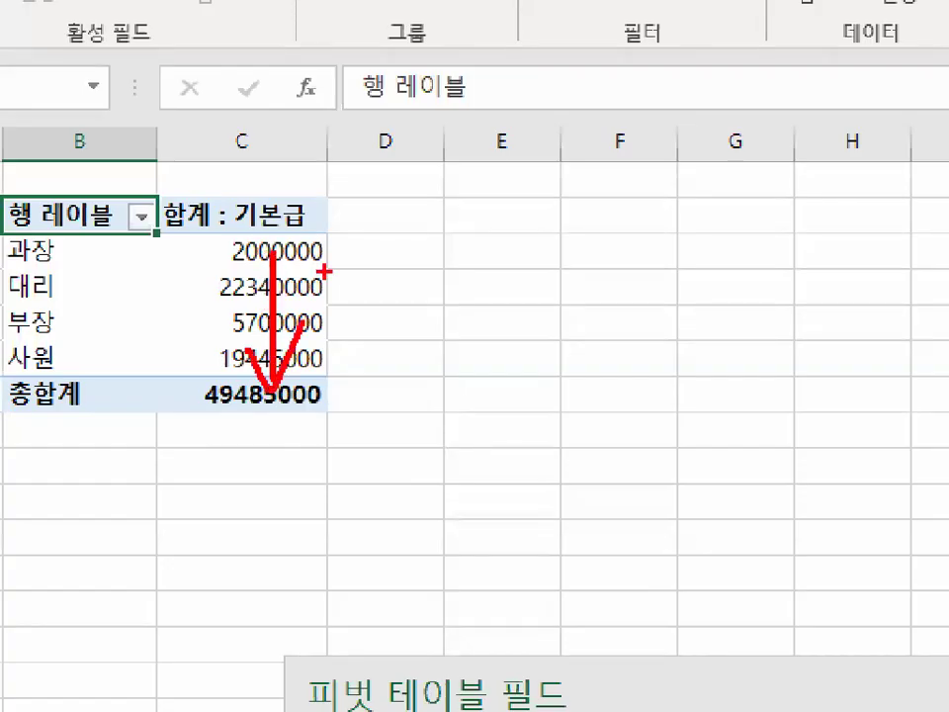
pyautogui.moveTo(400, 241); pyautogui.dragTo(400, 406)
pyautogui.moveTo(371, 362)
pyautogui.mouseDown()
pyautogui.moveTo(402, 405)
pyautogui.moveTo(457, 339)
pyautogui.mouseUp()
pyautogui.moveTo(524, 237)
pyautogui.mouseDown()
pyautogui.moveTo(524, 410)
pyautogui.moveTo(596, 306)
pyautogui.mouseUp()
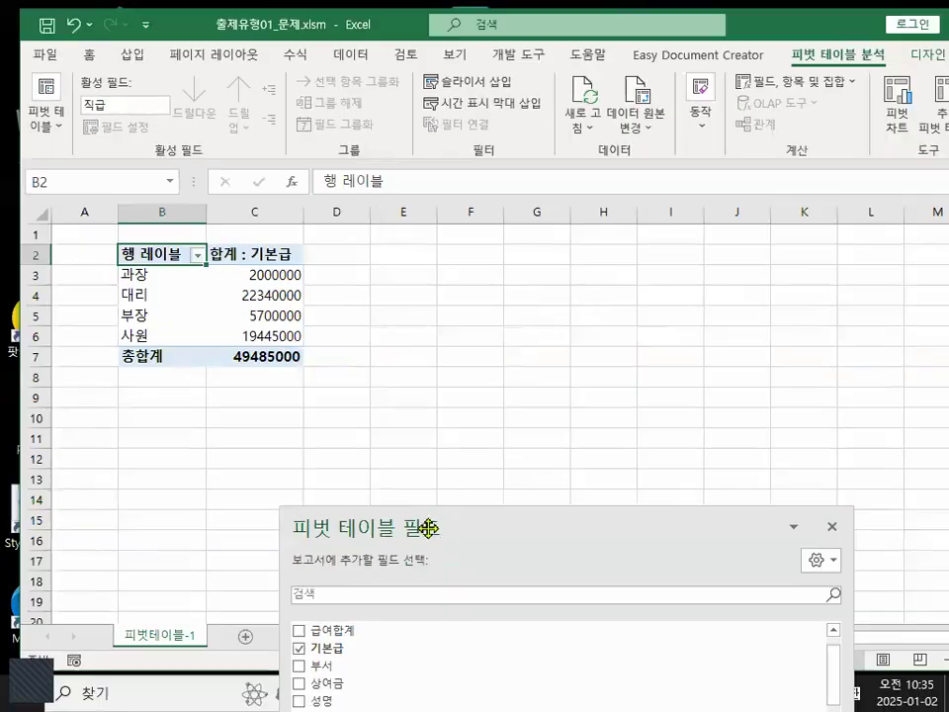
# Add the 상여금 field to the Values area below 기본급.
pyautogui.moveTo(545, 690); pyautogui.dragTo(455, 32)
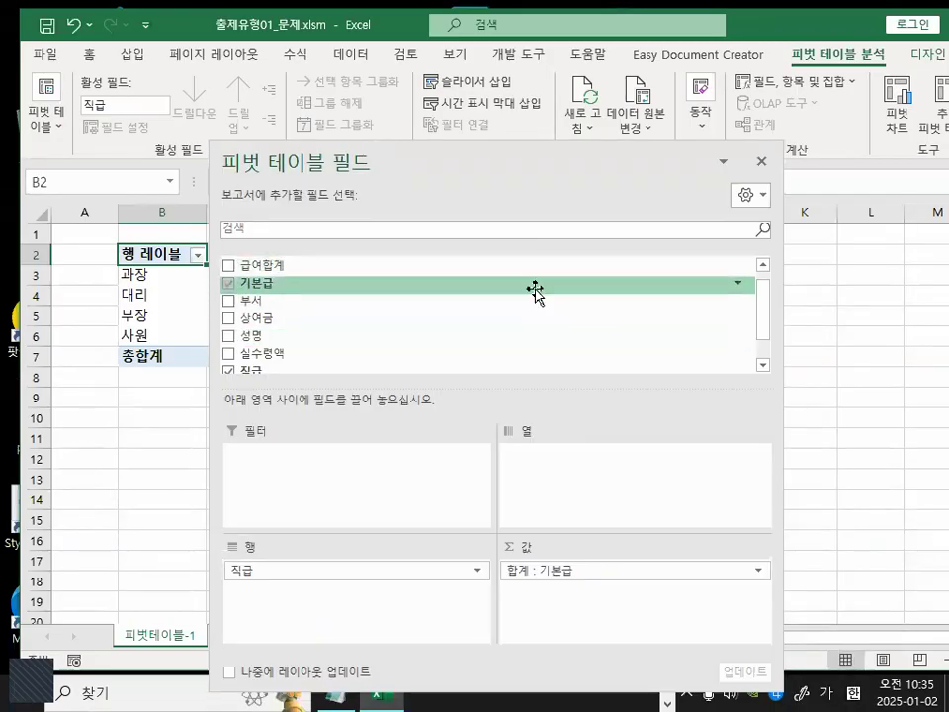
pyautogui.moveTo(275, 329); pyautogui.dragTo(577, 618)
pyautogui.hotkey('ctrl', '1')
pyautogui.click(557, 610)
pyautogui.moveTo(612, 564)
pyautogui.mouseDown()
pyautogui.moveTo(608, 604)
pyautogui.moveTo(465, 567)
pyautogui.moveTo(612, 516)
pyautogui.moveTo(629, 579)
pyautogui.mouseUp()
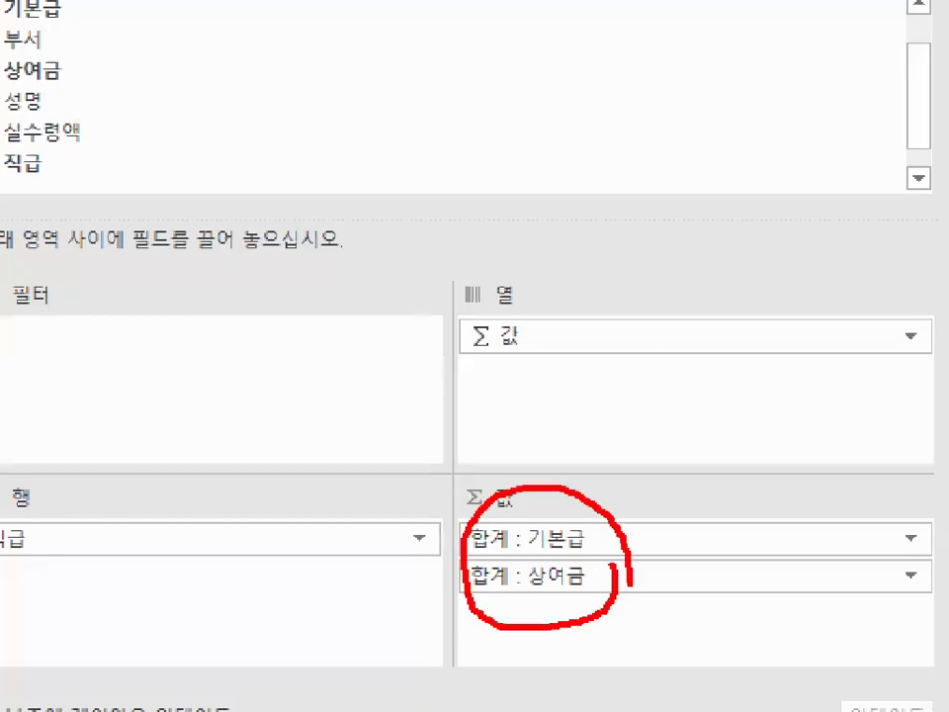
pyautogui.press('Escape')
pyautogui.moveTo(480, 161); pyautogui.dragTo(559, 536)
pyautogui.hotkey('ctrl', '1')
pyautogui.click(264, 197)
pyautogui.moveTo(264, 197); pyautogui.dragTo(324, 193)
pyautogui.moveTo(427, 188)
pyautogui.mouseDown()
pyautogui.moveTo(441, 212)
pyautogui.moveTo(547, 114)
pyautogui.mouseUp()
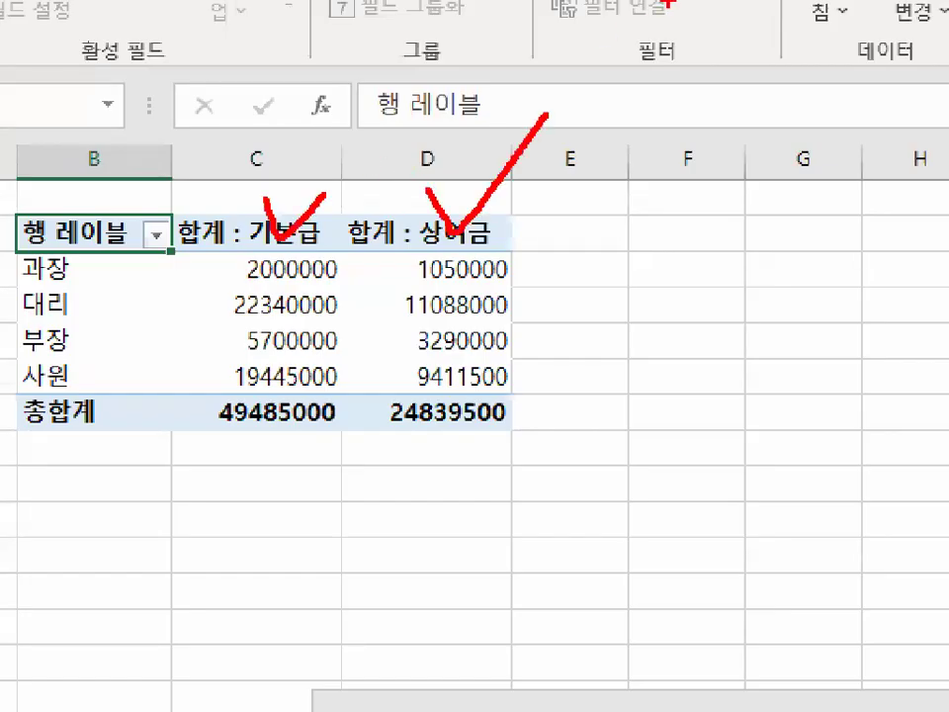
pyautogui.moveTo(455, 203)
pyautogui.mouseDown()
pyautogui.moveTo(297, 138)
pyautogui.moveTo(252, 203)
pyautogui.moveTo(291, 221)
pyautogui.mouseUp()
pyautogui.moveTo(395, 203); pyautogui.dragTo(500, 145)
pyautogui.moveTo(582, 228)
pyautogui.mouseDown()
pyautogui.moveTo(609, 314)
pyautogui.moveTo(588, 223)
pyautogui.mouseUp()
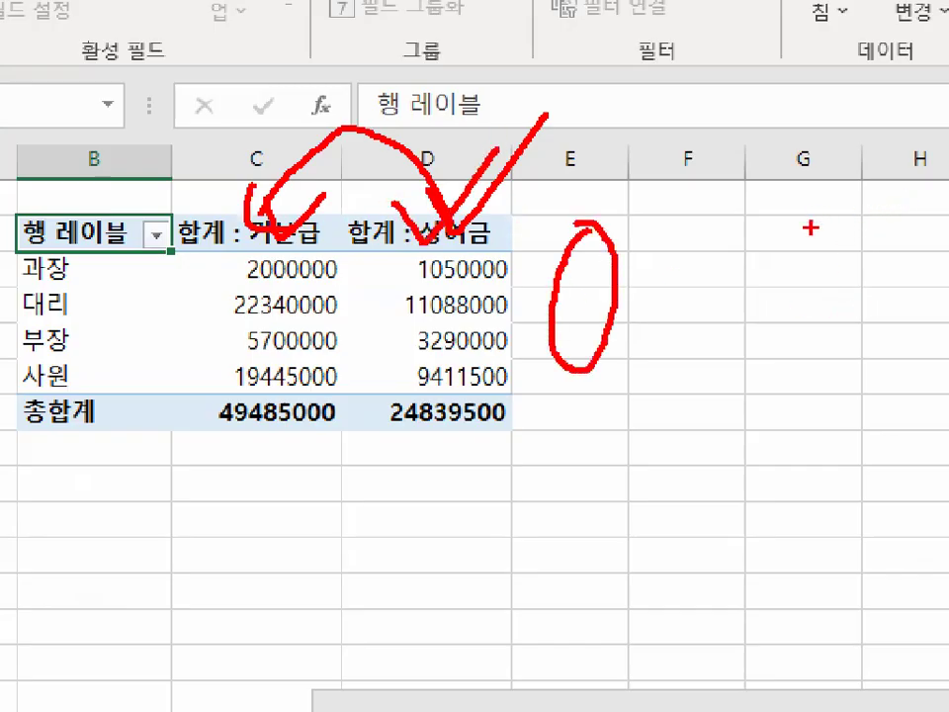
pyautogui.press('Escape')
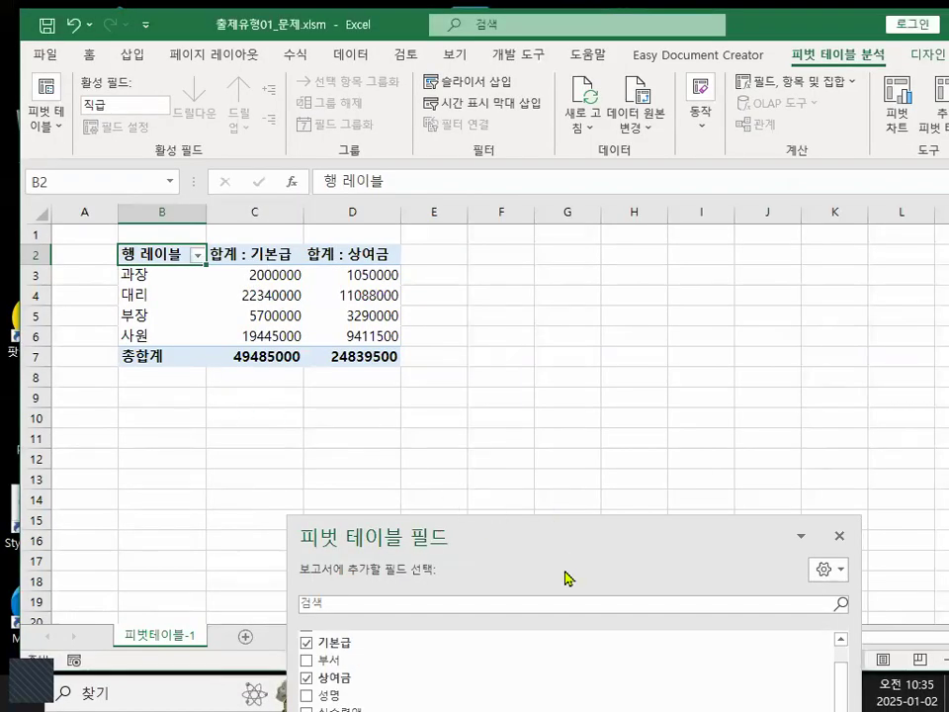
pyautogui.hotkey('ctrl', '1')
pyautogui.click(436, 269)
pyautogui.moveTo(492, 304); pyautogui.dragTo(429, 324)
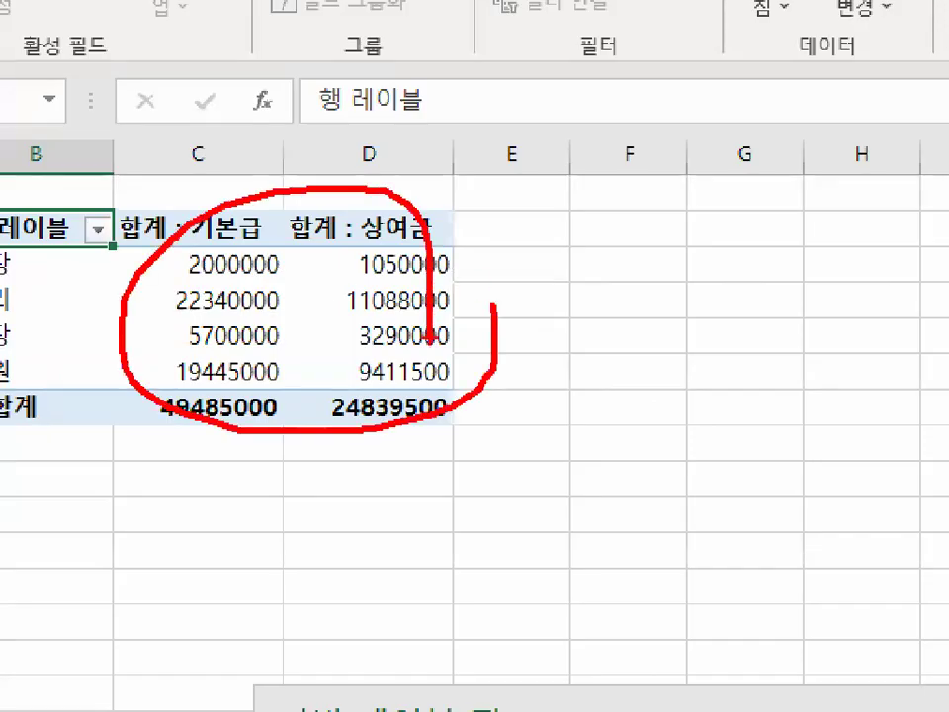
pyautogui.press('Escape')
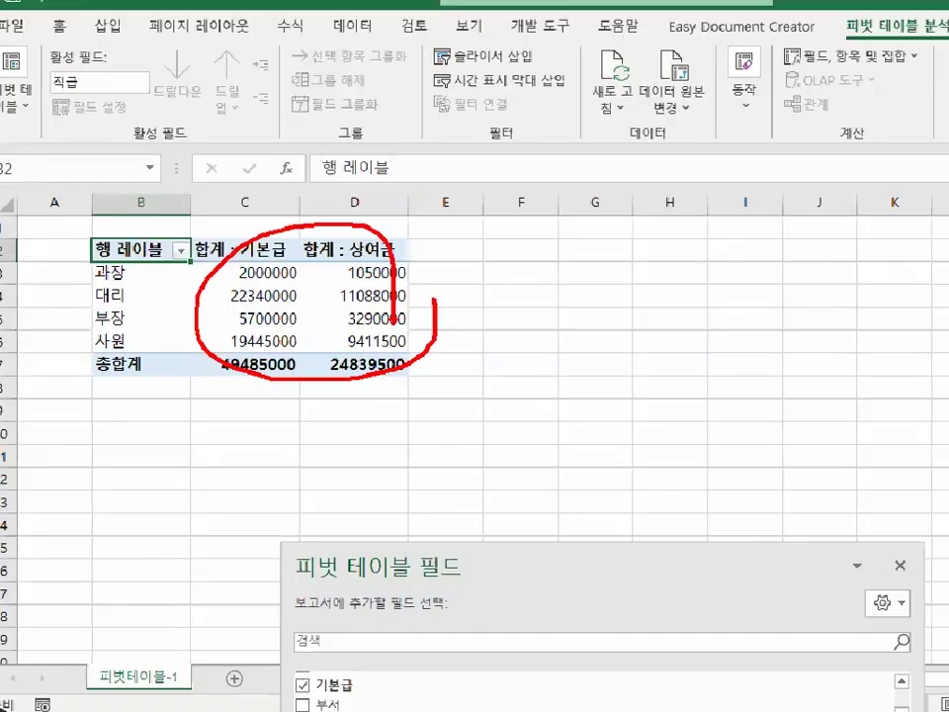
# Add the 급여합계 field to the Values area after 상여금.
pyautogui.moveTo(529, 547); pyautogui.dragTo(437, 97)
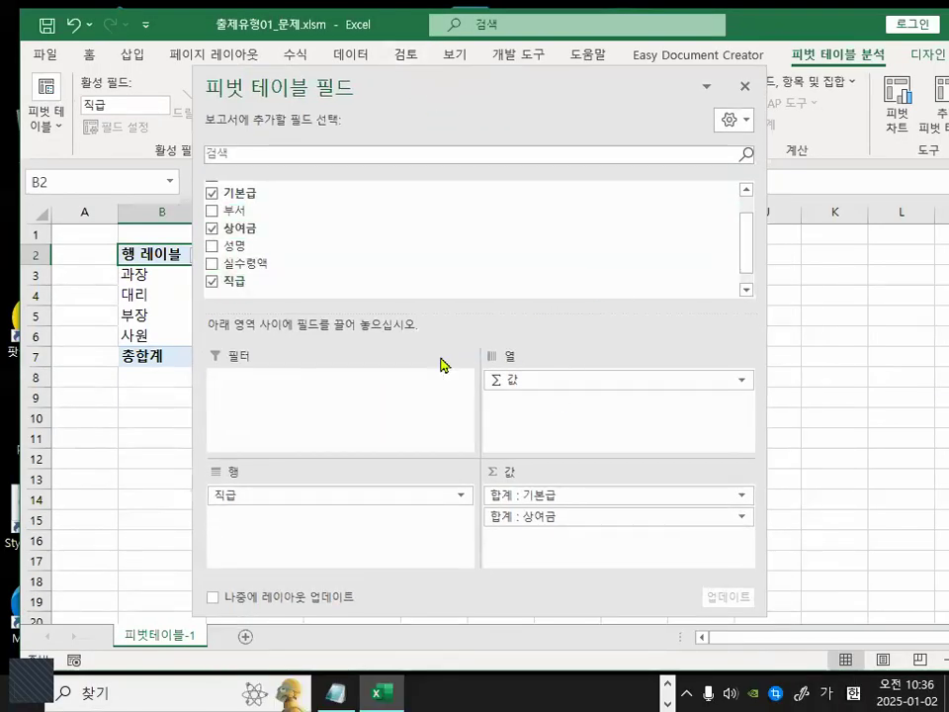
pyautogui.moveTo(747, 254); pyautogui.dragTo(747, 272)
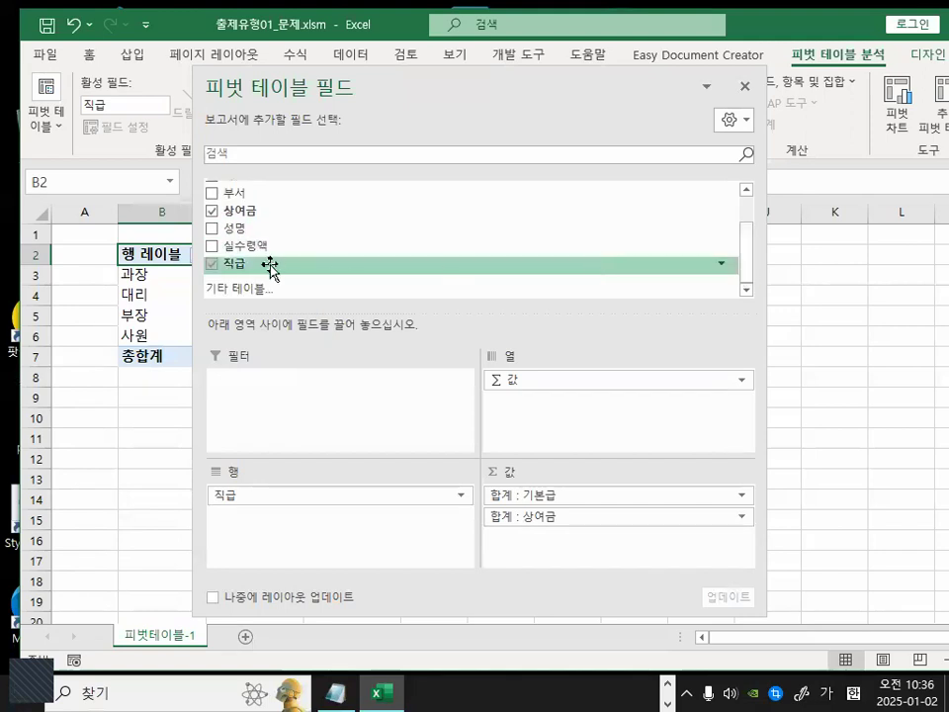
pyautogui.scroll(3, 276, 262)
pyautogui.moveTo(257, 206); pyautogui.dragTo(539, 533)
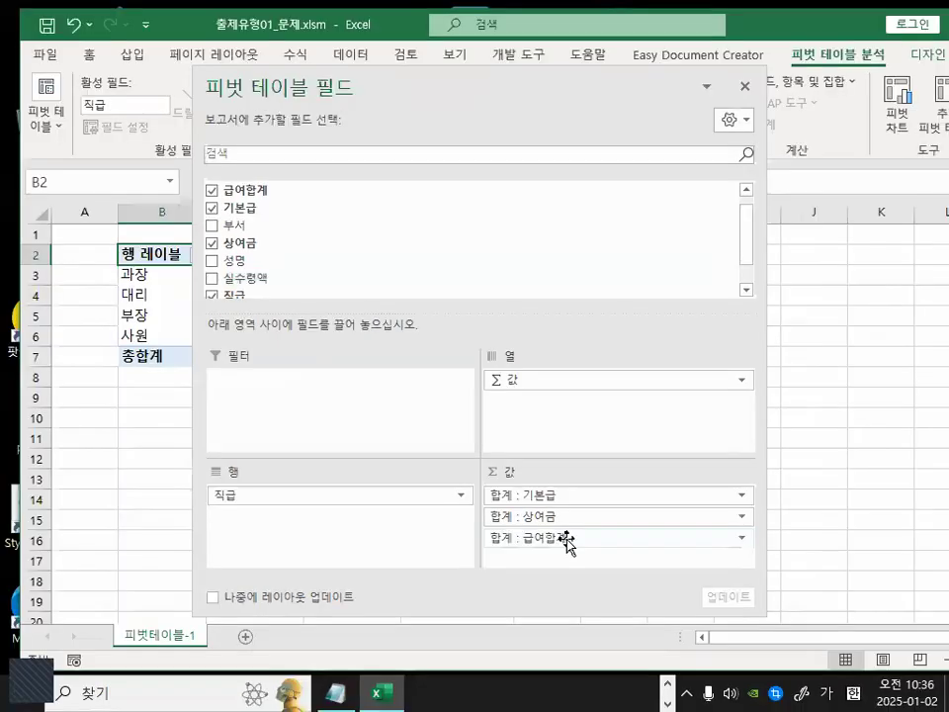
# Try to move the 급여합계 value field above 상여금 in the Values area.
pyautogui.moveTo(565, 542)
pyautogui.mouseDown()
pyautogui.moveTo(583, 514)
pyautogui.moveTo(562, 466)
pyautogui.mouseUp()
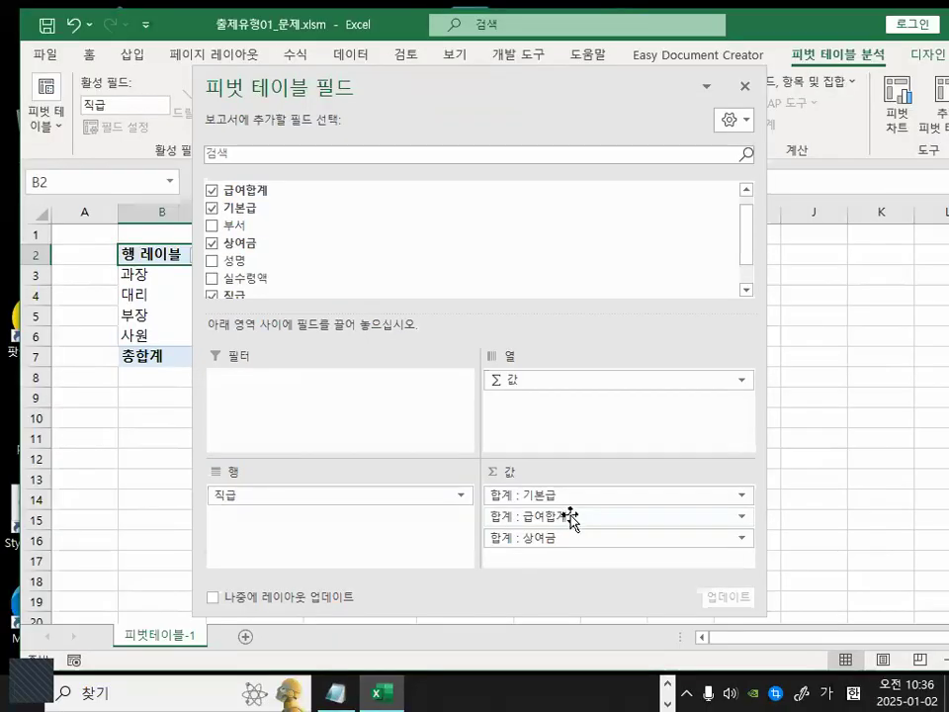
pyautogui.click(595, 483)
pyautogui.moveTo(570, 518); pyautogui.dragTo(578, 562)
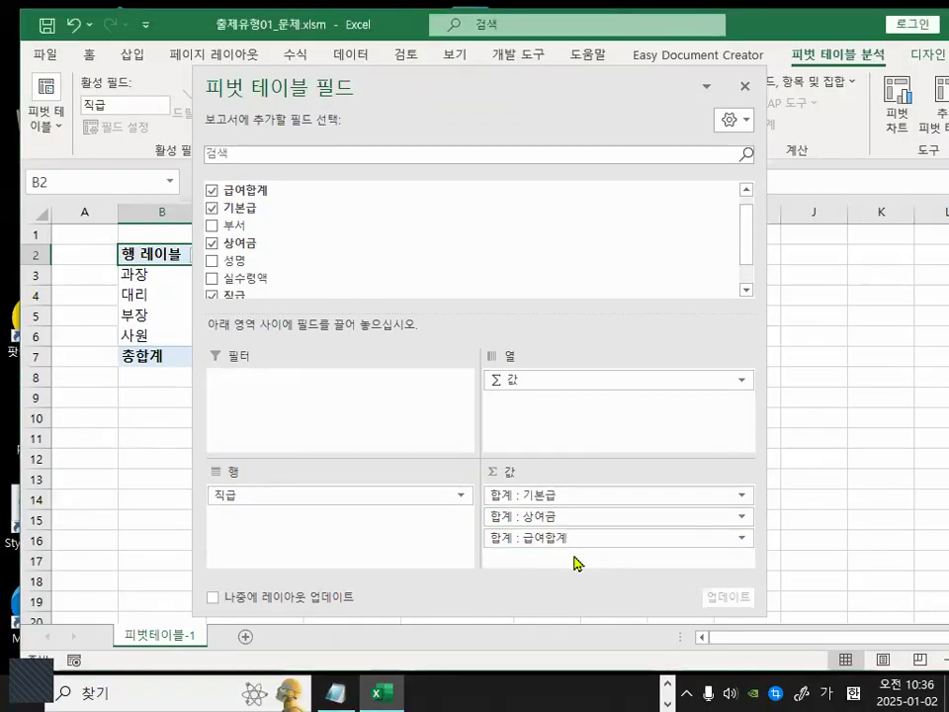
# Open the 급여합계 value field's menu in the Values area and examine its move options without choosing one.
pyautogui.moveTo(540, 507)
pyautogui.mouseDown()
pyautogui.moveTo(541, 550)
pyautogui.moveTo(565, 516)
pyautogui.mouseUp()
pyautogui.click(554, 528)
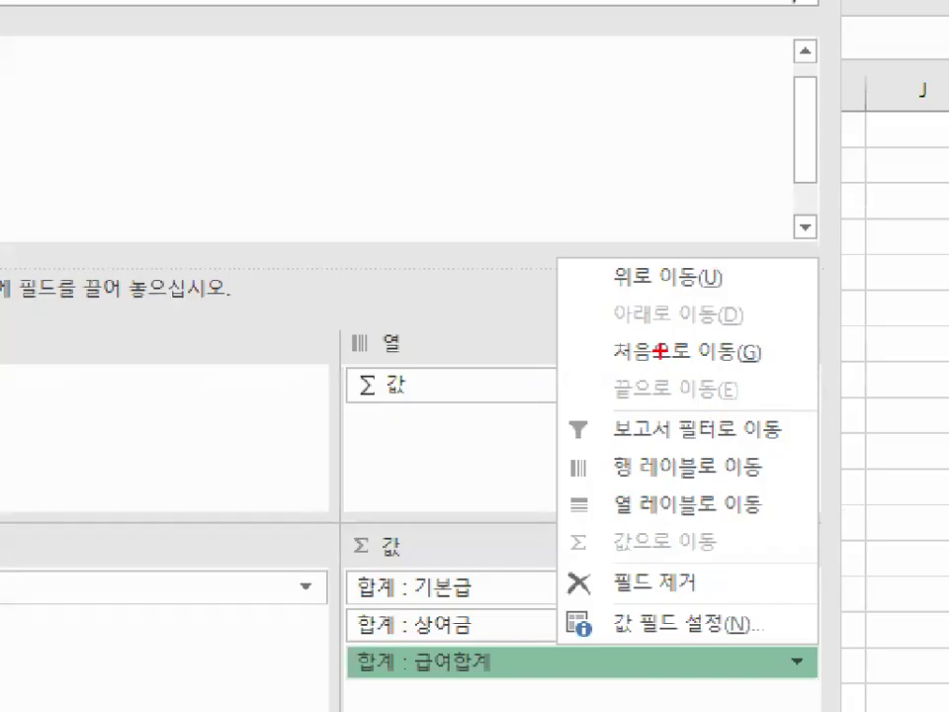
pyautogui.moveTo(610, 291); pyautogui.dragTo(708, 292)
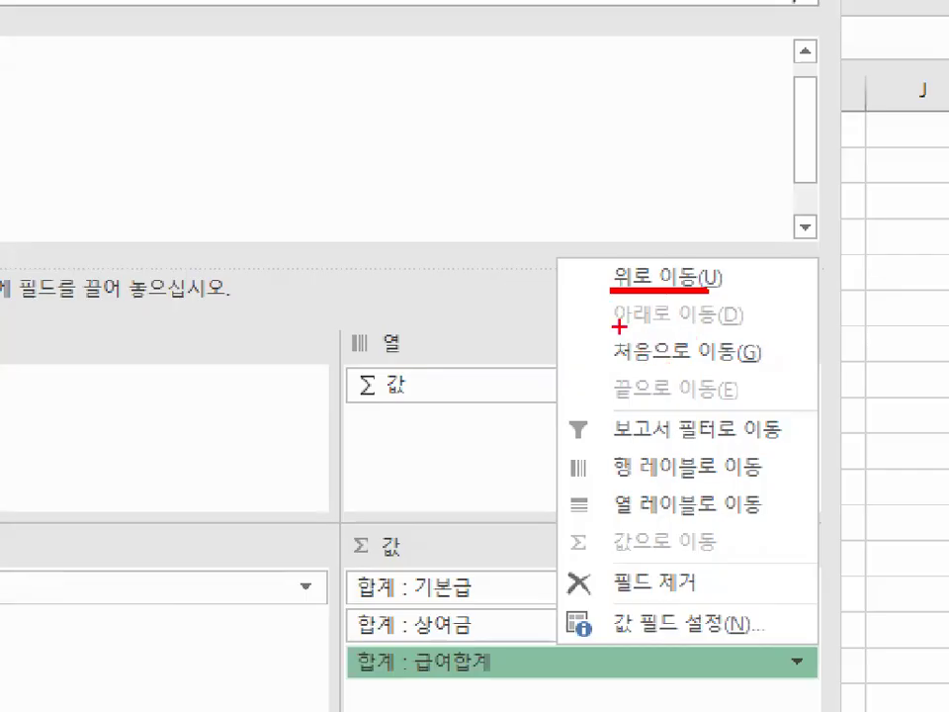
pyautogui.moveTo(614, 324); pyautogui.dragTo(740, 317)
pyautogui.moveTo(613, 364); pyautogui.dragTo(734, 369)
pyautogui.moveTo(620, 409); pyautogui.dragTo(742, 410)
pyautogui.moveTo(776, 398)
pyautogui.mouseDown()
pyautogui.moveTo(540, 199)
pyautogui.moveTo(695, 403)
pyautogui.mouseUp()
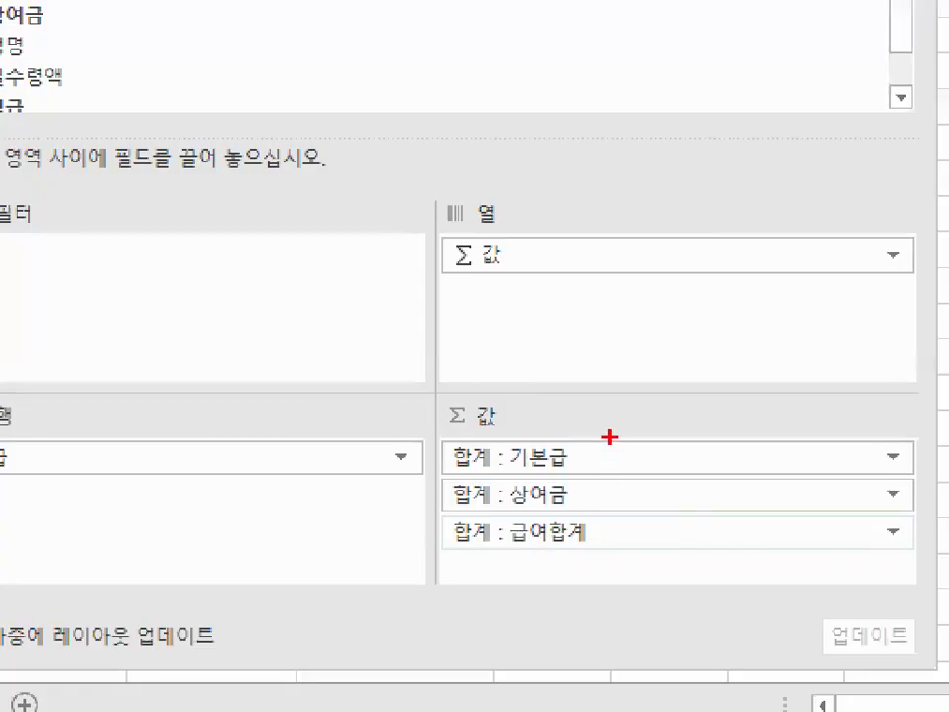
pyautogui.moveTo(610, 437)
pyautogui.mouseDown()
pyautogui.moveTo(610, 559)
pyautogui.moveTo(691, 487)
pyautogui.mouseUp()
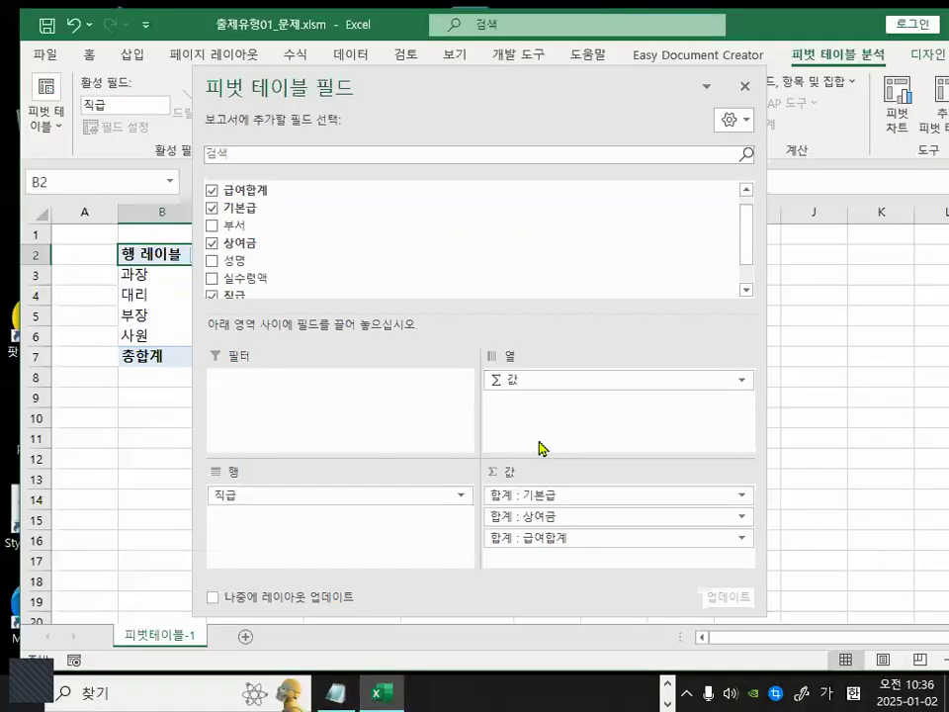
# Examine where the Σ 값 field sits in the Columns area compared with the Values area.
pyautogui.moveTo(486, 89); pyautogui.dragTo(527, 504)
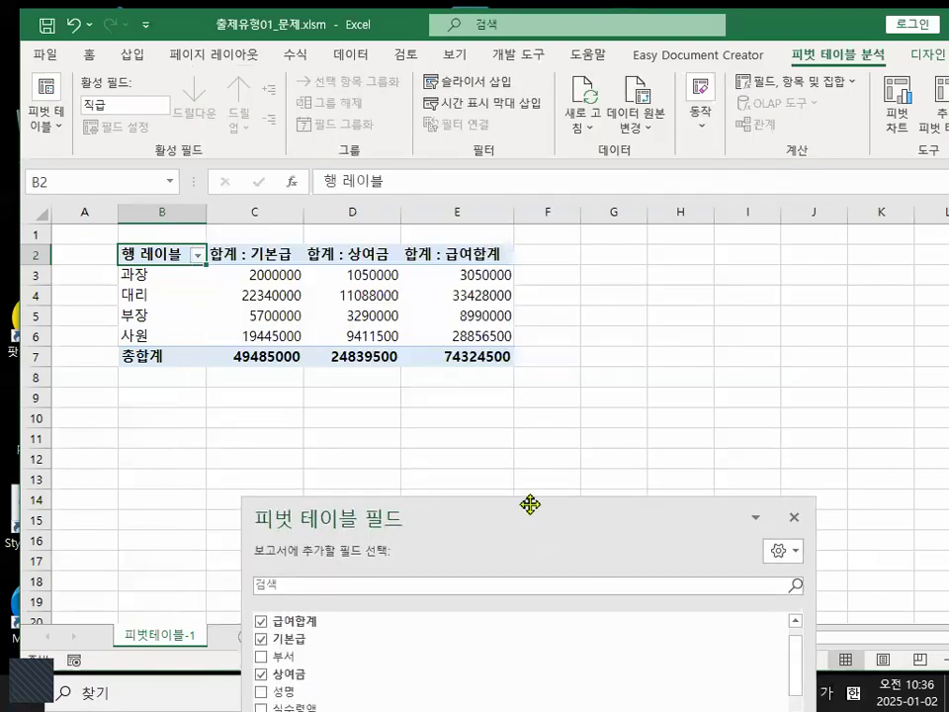
pyautogui.moveTo(529, 312)
pyautogui.mouseDown()
pyautogui.moveTo(351, 386)
pyautogui.moveTo(542, 366)
pyautogui.mouseUp()
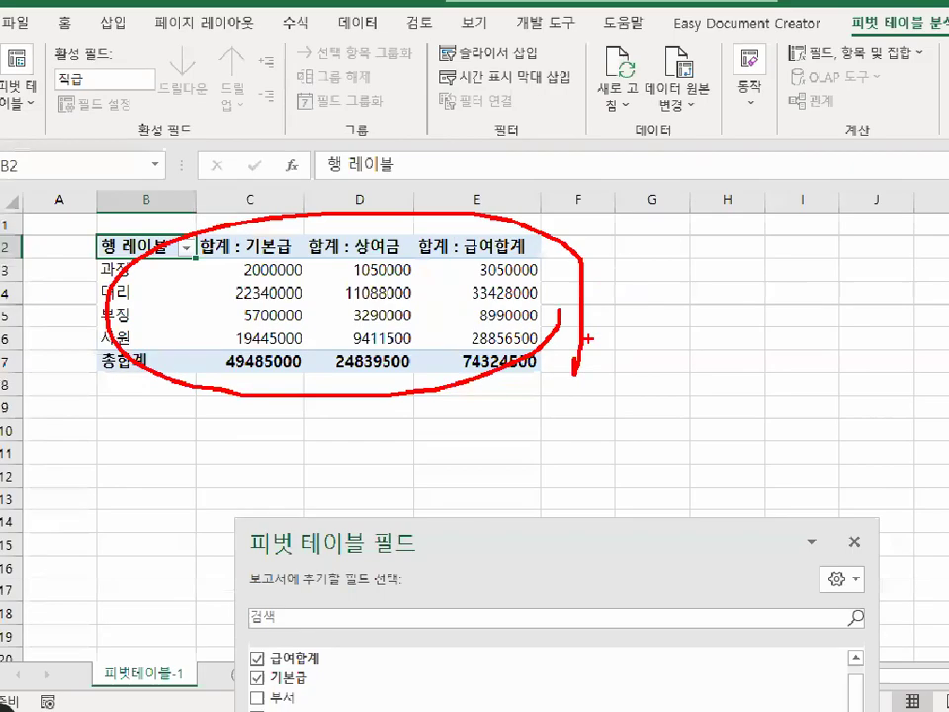
pyautogui.moveTo(456, 514); pyautogui.dragTo(359, 116)
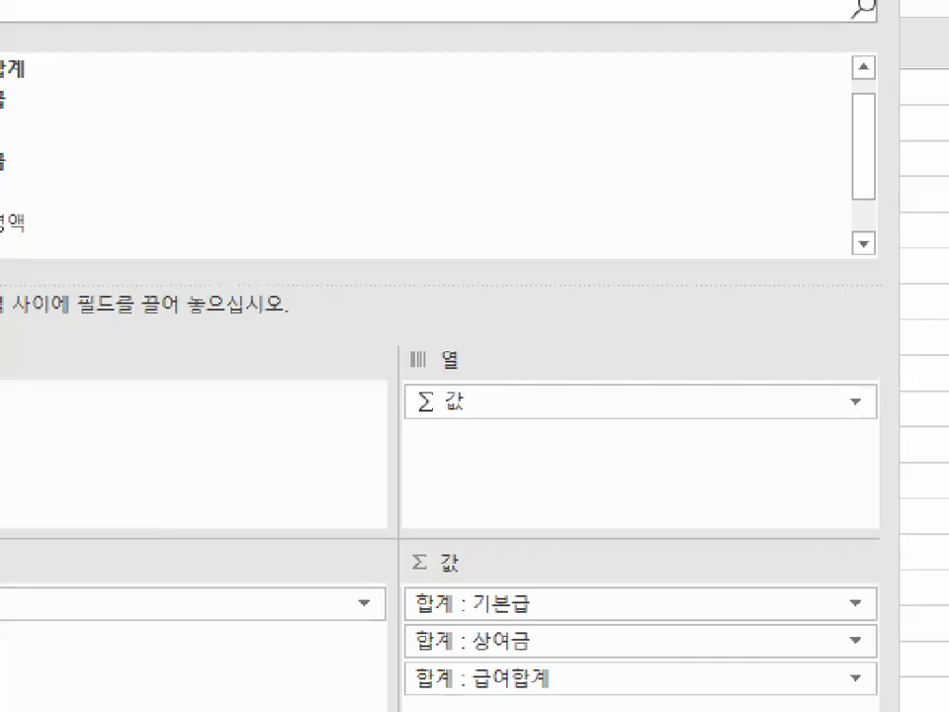
pyautogui.moveTo(480, 418); pyautogui.dragTo(451, 383)
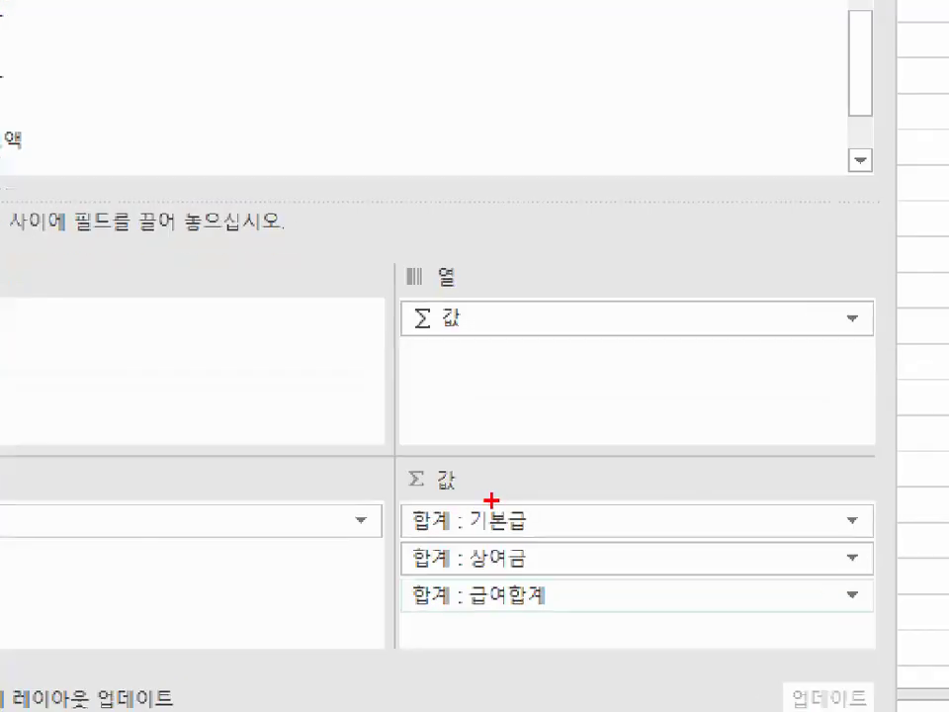
pyautogui.moveTo(485, 527)
pyautogui.mouseDown()
pyautogui.moveTo(408, 528)
pyautogui.moveTo(485, 510)
pyautogui.mouseUp()
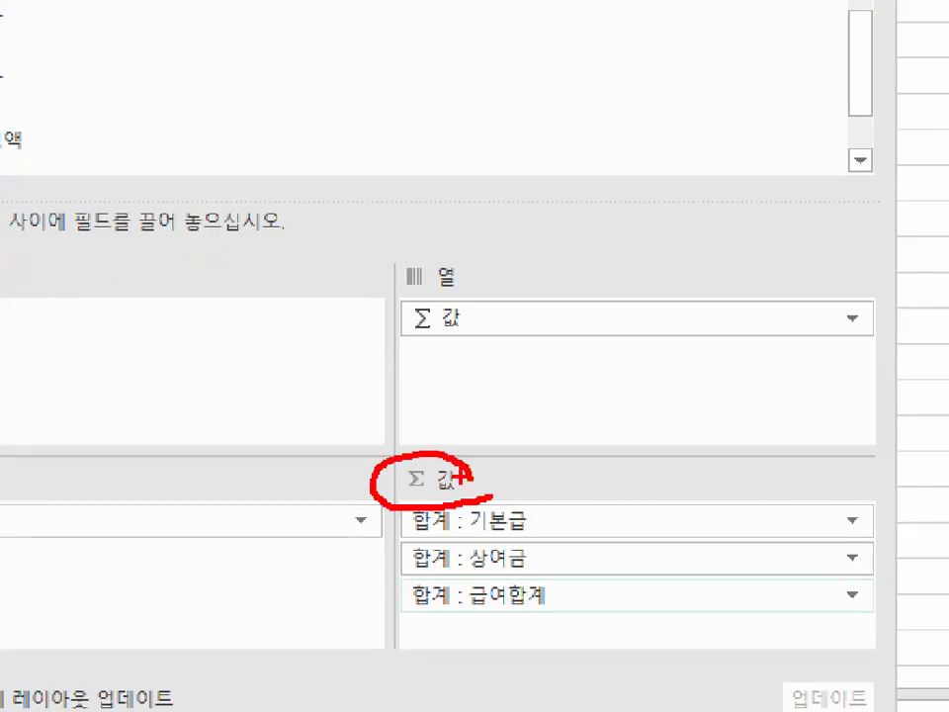
pyautogui.moveTo(489, 321)
pyautogui.mouseDown()
pyautogui.moveTo(425, 353)
pyautogui.moveTo(450, 270)
pyautogui.mouseUp()
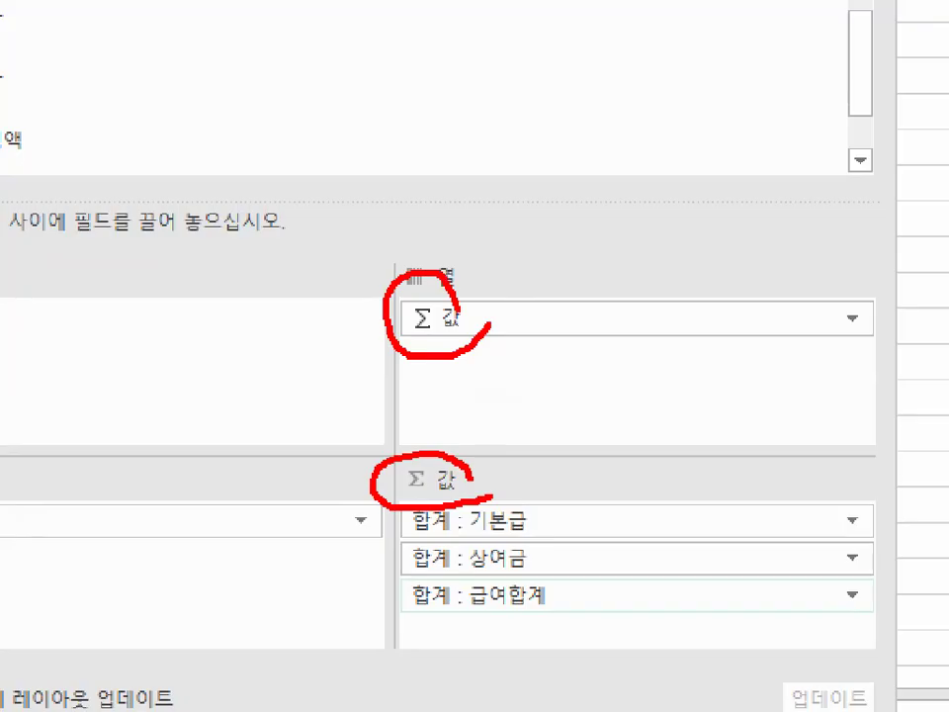
pyautogui.moveTo(524, 346); pyautogui.dragTo(561, 366)
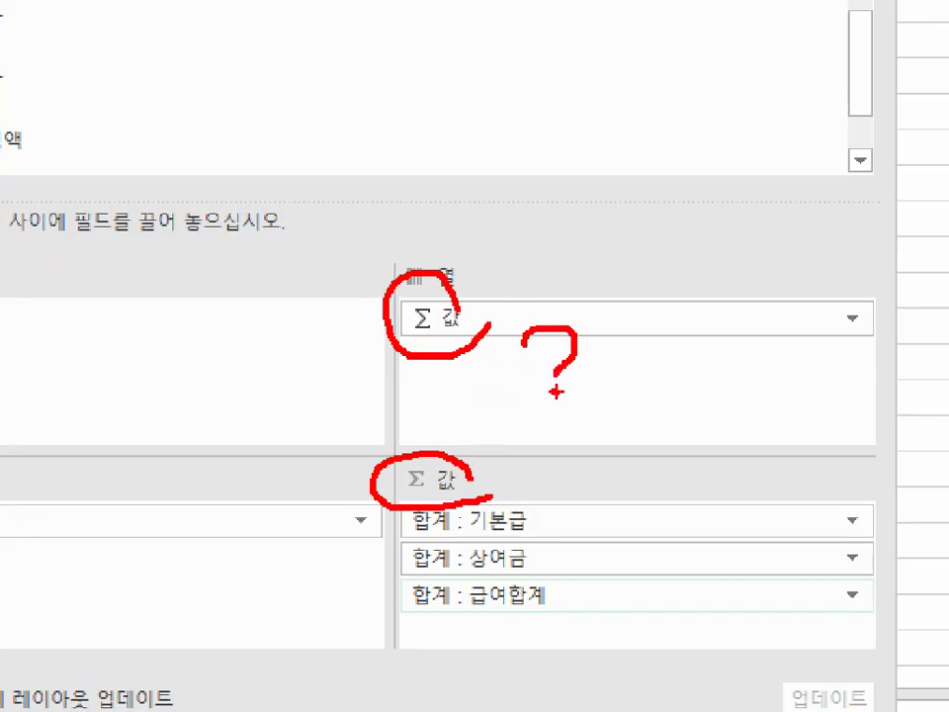
pyautogui.press('Escape')
pyautogui.hotkey('ctrl', '1')
pyautogui.click(446, 408)
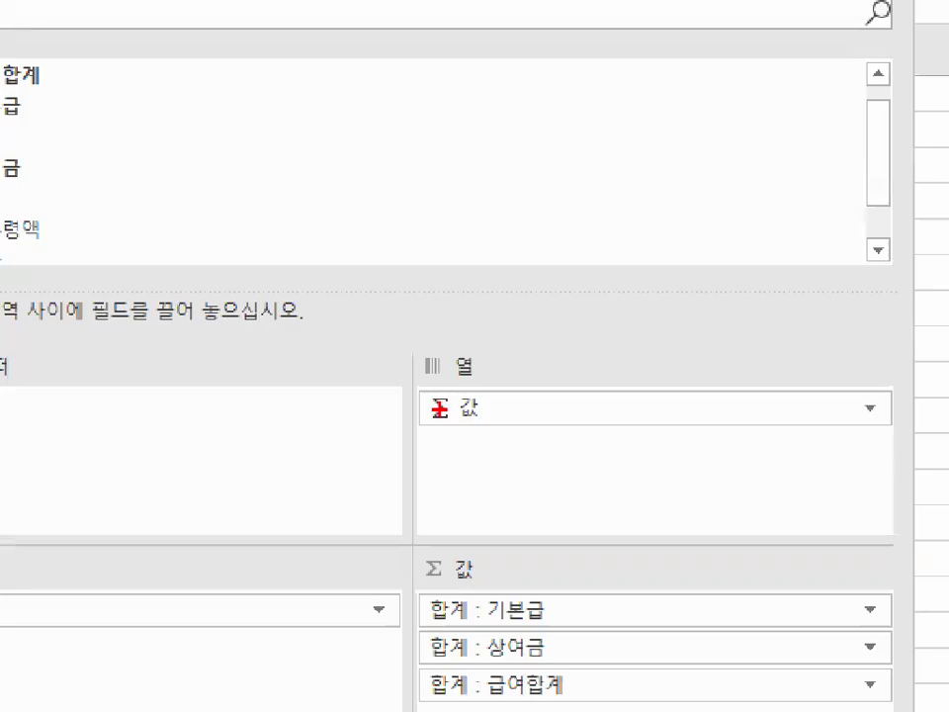
pyautogui.press('Escape')
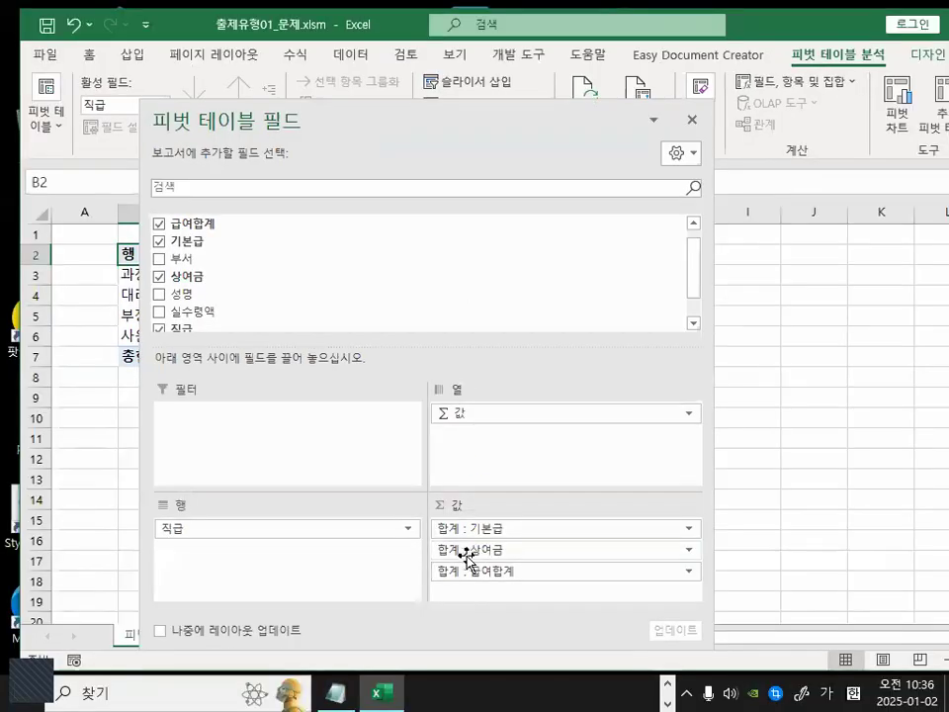
# Review how the three summed value fields appear as columns in the pivot table.
pyautogui.moveTo(437, 111)
pyautogui.mouseDown()
pyautogui.moveTo(457, 271)
pyautogui.moveTo(480, 652)
pyautogui.mouseUp()
pyautogui.hotkey('ctrl', '2')
pyautogui.moveTo(280, 232); pyautogui.dragTo(254, 362)
pyautogui.moveTo(368, 219)
pyautogui.mouseDown()
pyautogui.moveTo(387, 377)
pyautogui.moveTo(403, 385)
pyautogui.mouseUp()
pyautogui.moveTo(475, 208); pyautogui.dragTo(523, 318)
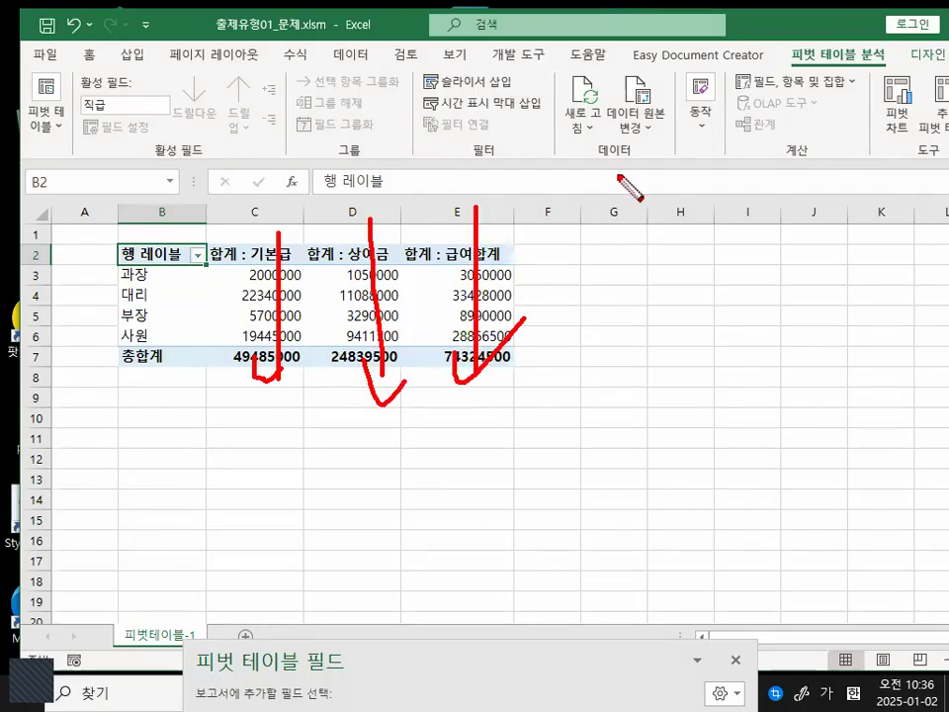
pyautogui.press('Escape')
pyautogui.hotkey('ctrl', '1')
pyautogui.click(289, 265)
pyautogui.moveTo(386, 181); pyautogui.dragTo(263, 337)
pyautogui.moveTo(272, 170); pyautogui.dragTo(334, 267)
pyautogui.press('Escape')
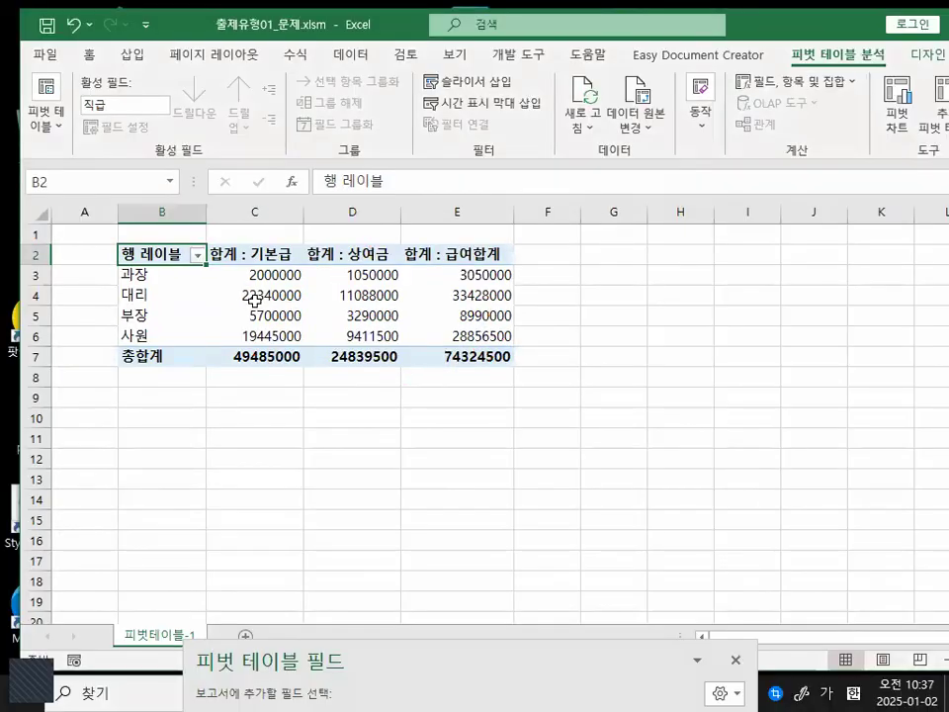
pyautogui.hotkey('ctrl', '2')
pyautogui.moveTo(364, 293); pyautogui.dragTo(384, 292)
pyautogui.moveTo(398, 303); pyautogui.dragTo(219, 304)
pyautogui.moveTo(183, 368); pyautogui.dragTo(430, 370)
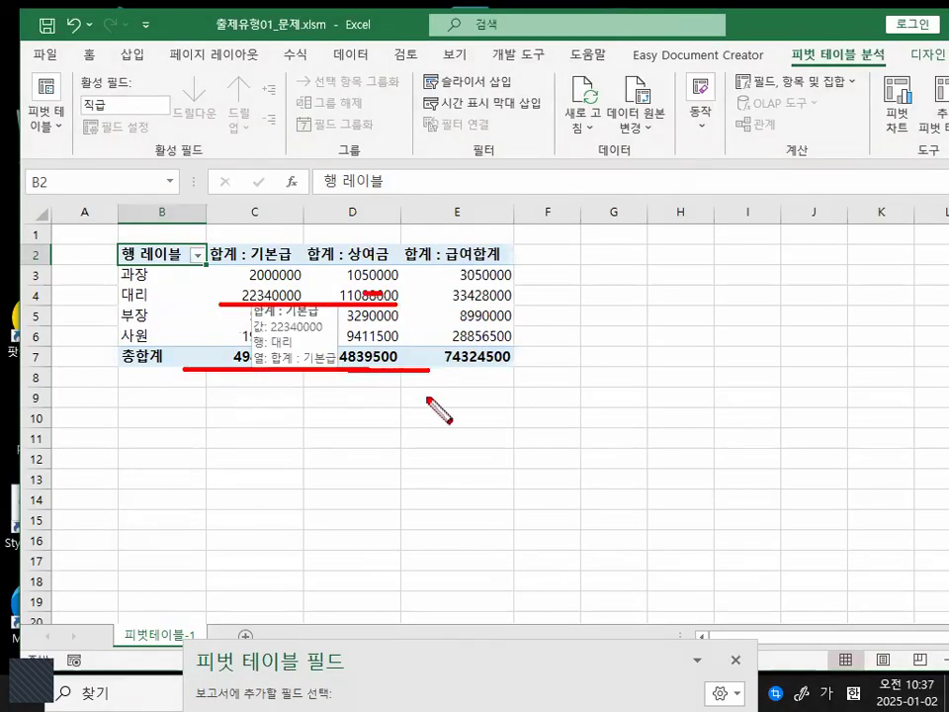
pyautogui.press('Escape')
pyautogui.moveTo(646, 663)
pyautogui.mouseDown()
pyautogui.moveTo(597, 203)
pyautogui.moveTo(690, 77)
pyautogui.mouseUp()
pyautogui.moveTo(586, 584)
pyautogui.mouseDown()
pyautogui.moveTo(547, 409)
pyautogui.moveTo(676, 523)
pyautogui.mouseUp()
pyautogui.moveTo(580, 270)
pyautogui.mouseDown()
pyautogui.moveTo(485, 265)
pyautogui.moveTo(568, 255)
pyautogui.mouseUp()
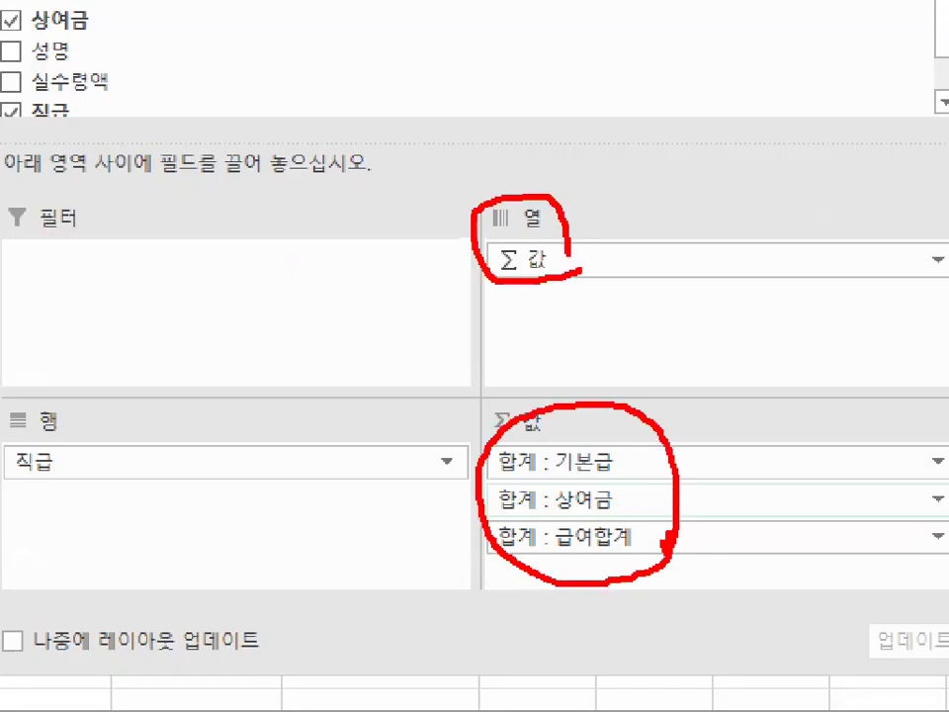
pyautogui.press('Escape')
pyautogui.hotkey('ctrl', '1')
pyautogui.click(295, 480)
pyautogui.moveTo(295, 480)
pyautogui.mouseDown()
pyautogui.moveTo(269, 418)
pyautogui.moveTo(314, 484)
pyautogui.mouseUp()
pyautogui.press('Escape')
# Move the Σ 값 field from the Columns area to the Rows area below 직급.
pyautogui.moveTo(570, 351); pyautogui.dragTo(318, 519)
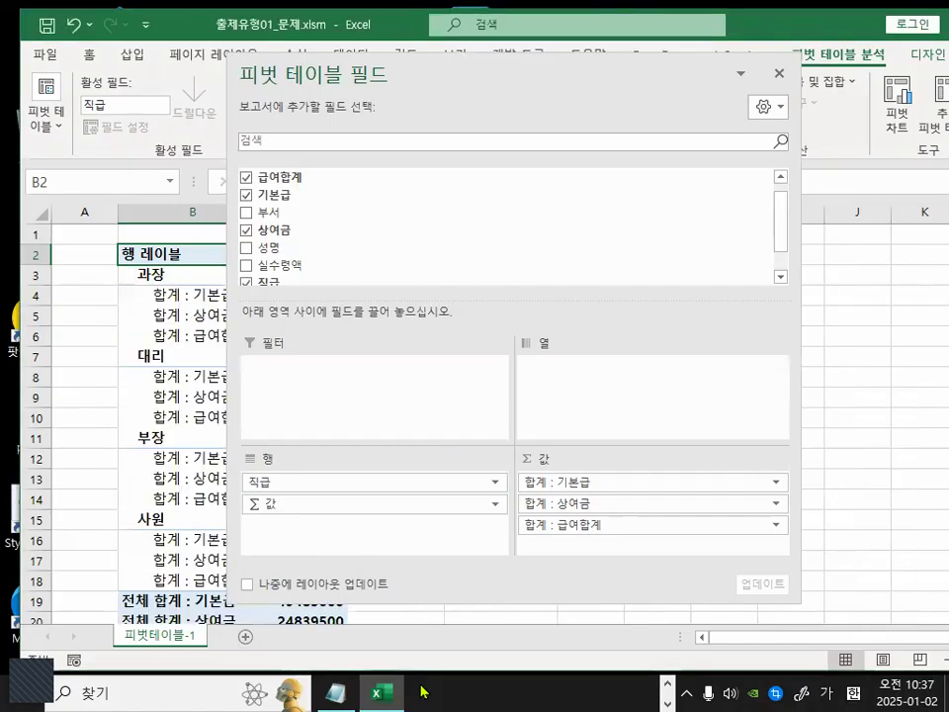
pyautogui.moveTo(567, 116); pyautogui.dragTo(489, 647)
pyautogui.hotkey('ctrl', '1')
pyautogui.click(187, 293)
pyautogui.moveTo(174, 297); pyautogui.dragTo(407, 296)
pyautogui.moveTo(172, 337); pyautogui.dragTo(431, 334)
pyautogui.moveTo(186, 366)
pyautogui.mouseDown()
pyautogui.moveTo(471, 372)
pyautogui.moveTo(450, 367)
pyautogui.mouseUp()
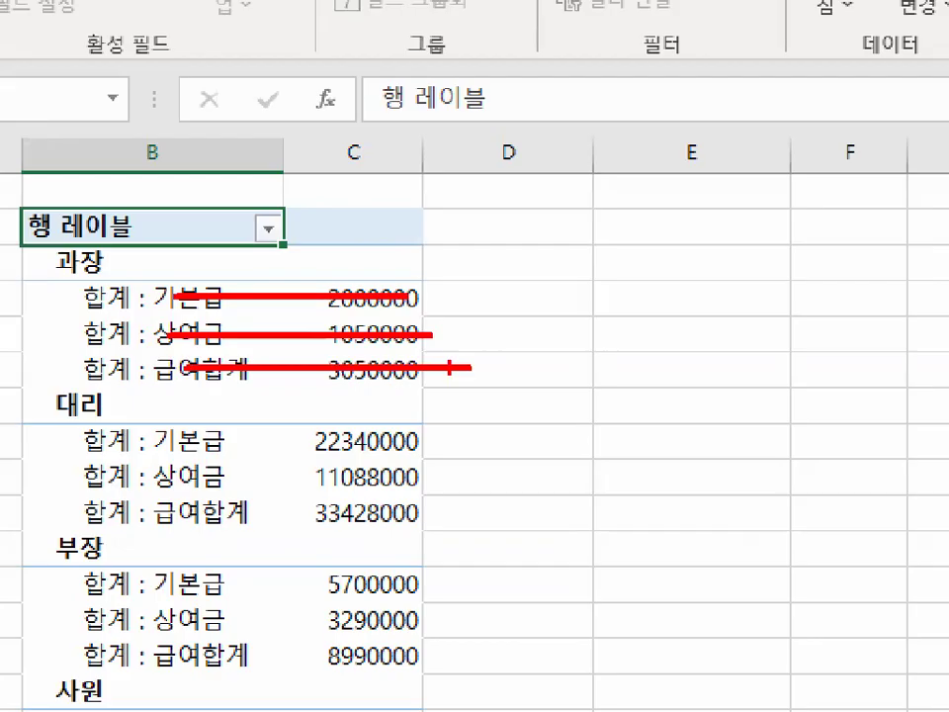
pyautogui.press('Escape')
pyautogui.moveTo(537, 649); pyautogui.dragTo(586, 158)
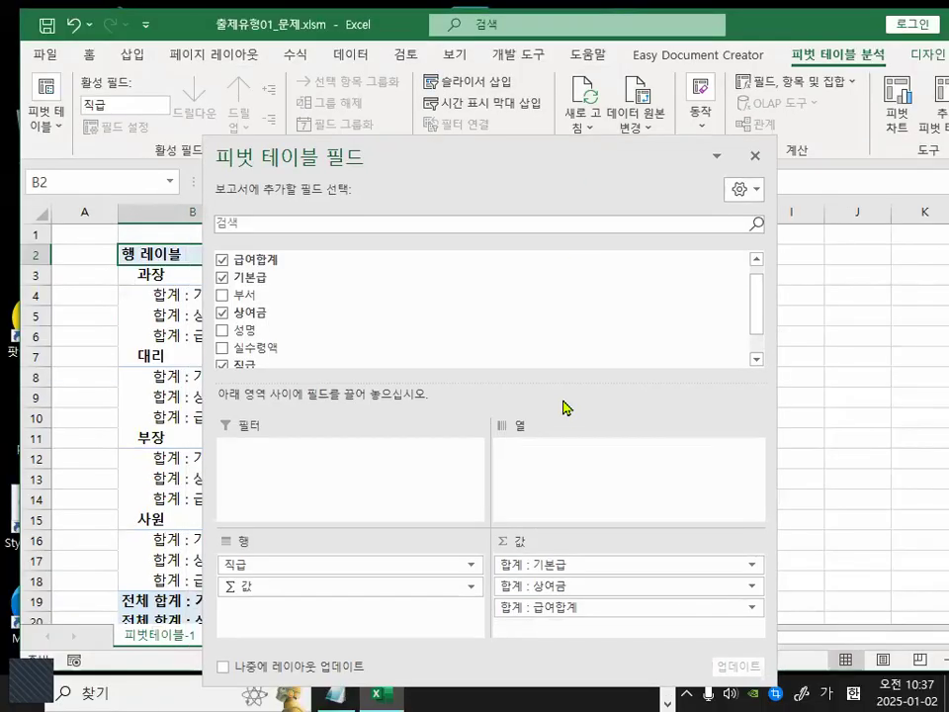
# Move the Σ 값 field from the Rows area back to the Columns area.
pyautogui.hotkey('ctrl', '1')
pyautogui.click(259, 598)
pyautogui.moveTo(260, 599)
pyautogui.mouseDown()
pyautogui.moveTo(276, 584)
pyautogui.moveTo(259, 604)
pyautogui.moveTo(285, 597)
pyautogui.moveTo(322, 564)
pyautogui.moveTo(539, 465)
pyautogui.mouseUp()
pyautogui.press('Escape')
pyautogui.moveTo(515, 165); pyautogui.dragTo(514, 497)
pyautogui.hotkey('ctrl', '1')
pyautogui.moveTo(264, 225)
pyautogui.mouseDown()
pyautogui.moveTo(263, 355)
pyautogui.moveTo(301, 325)
pyautogui.mouseUp()
pyautogui.moveTo(371, 221)
pyautogui.mouseDown()
pyautogui.moveTo(370, 357)
pyautogui.moveTo(491, 372)
pyautogui.mouseUp()
pyautogui.moveTo(621, 181); pyautogui.dragTo(637, 425)
pyautogui.moveTo(618, 356); pyautogui.dragTo(736, 286)
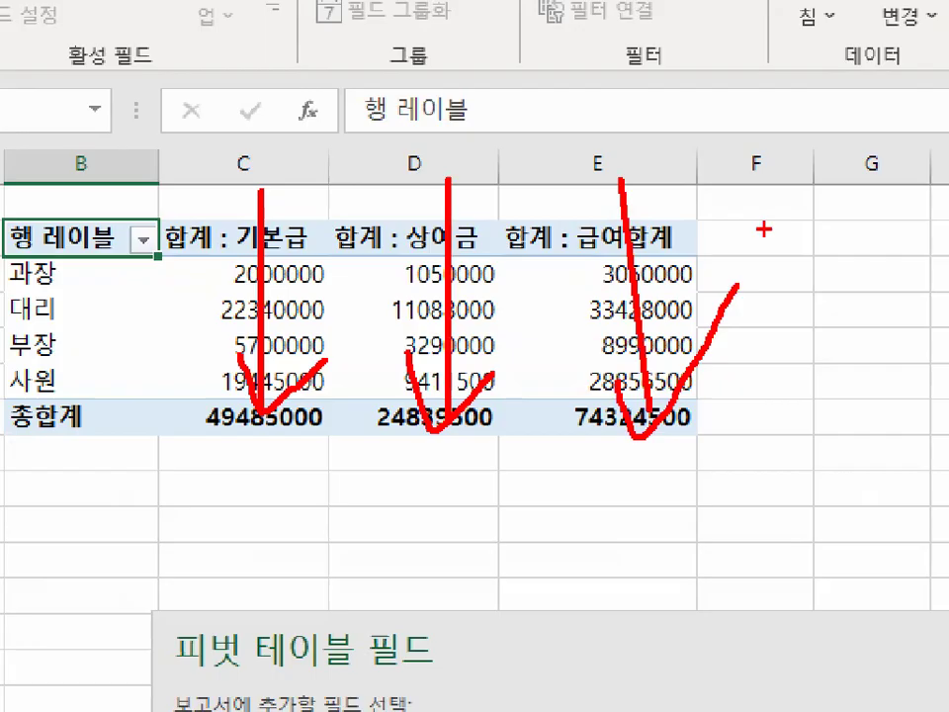
pyautogui.press('Escape')
pyautogui.moveTo(513, 487); pyautogui.dragTo(498, 263)
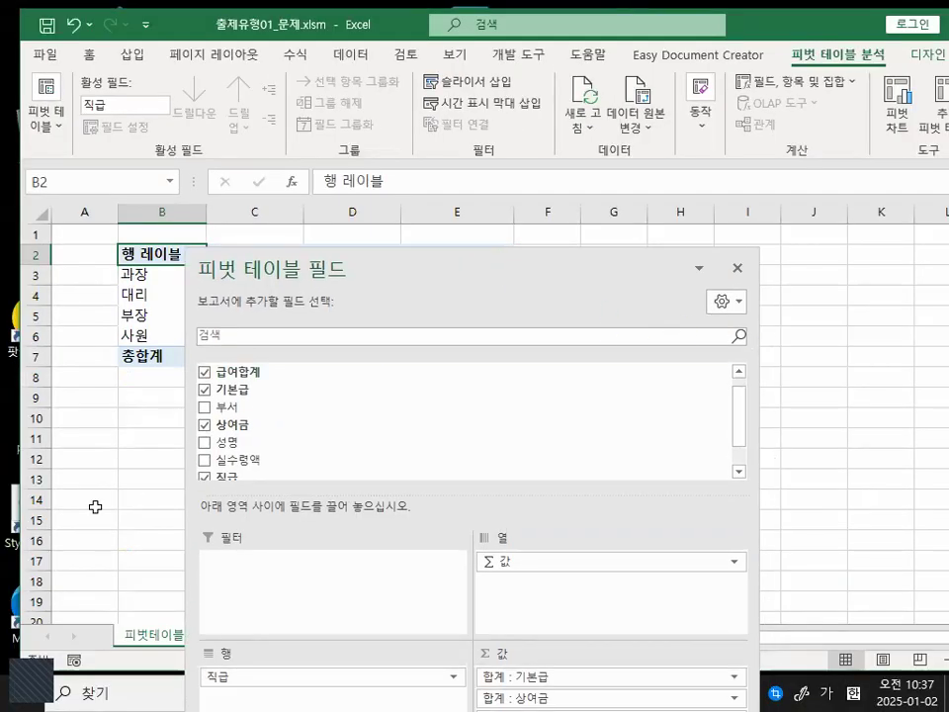
# Select a cell outside and then inside the pivot table, and close the PivotTable Fields pane.
pyautogui.click(132, 450)
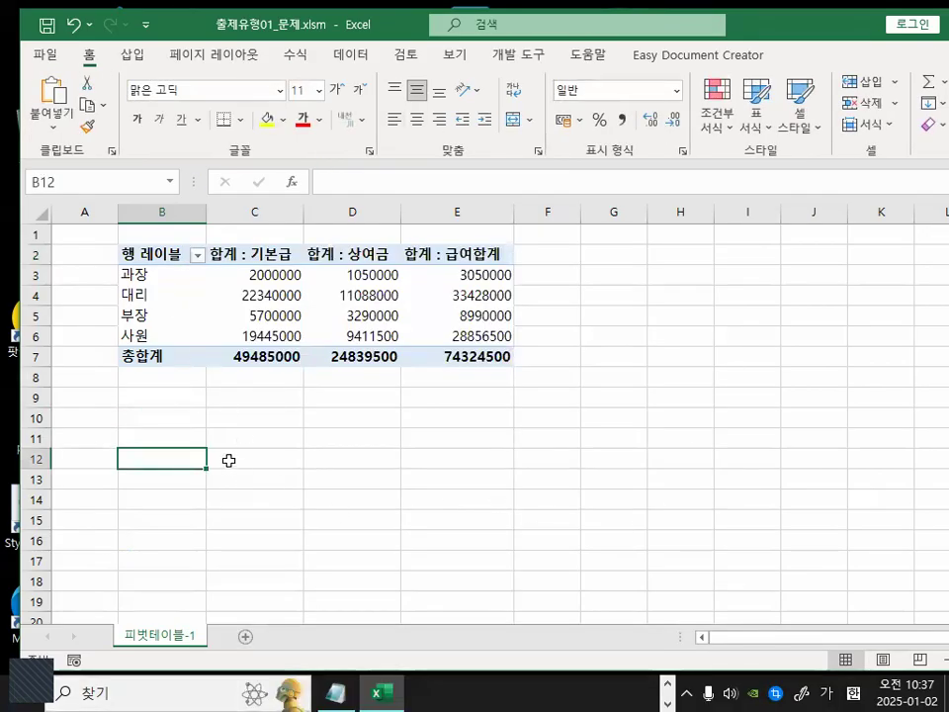
pyautogui.click(267, 456)
pyautogui.click(281, 315)
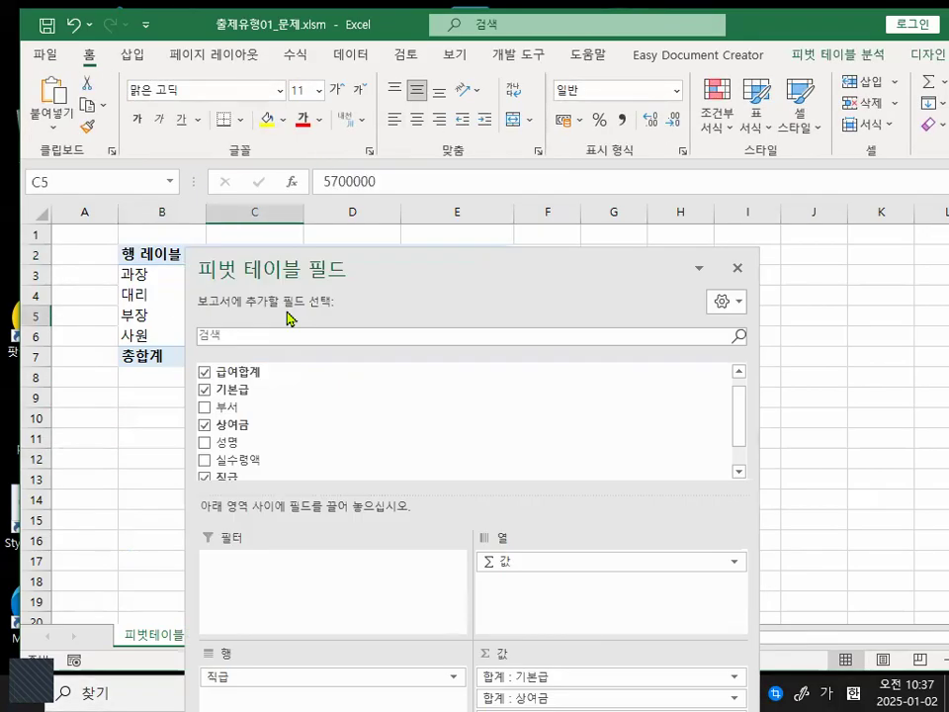
pyautogui.click(738, 269)
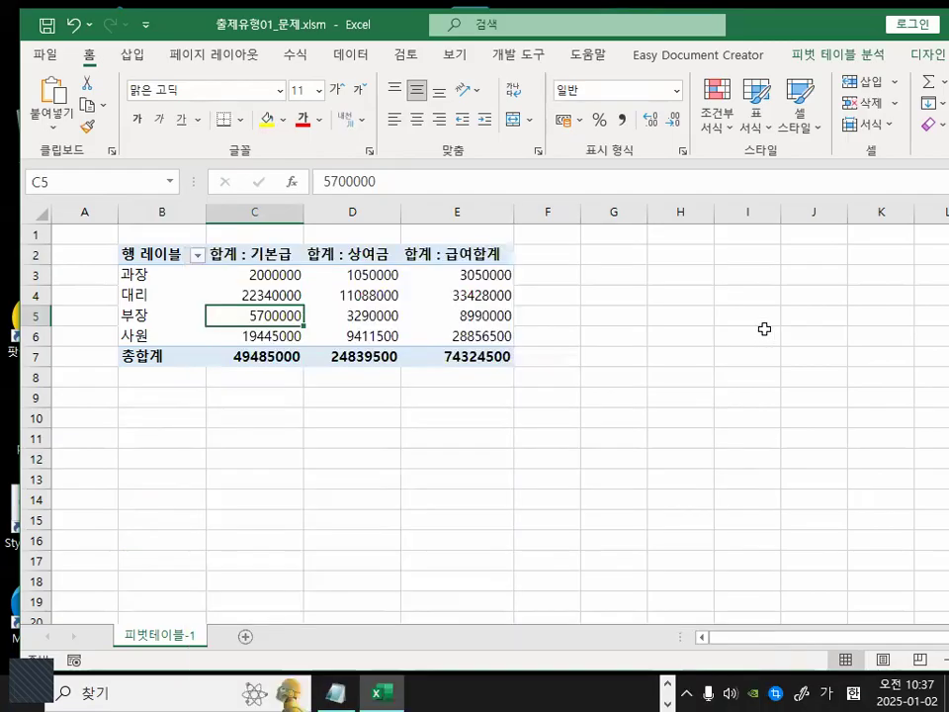
# Reopen the PivotTable field list from the shortcut menu of a 기본급 value cell.
pyautogui.click(193, 435)
pyautogui.click(202, 296)
pyautogui.click(247, 293)
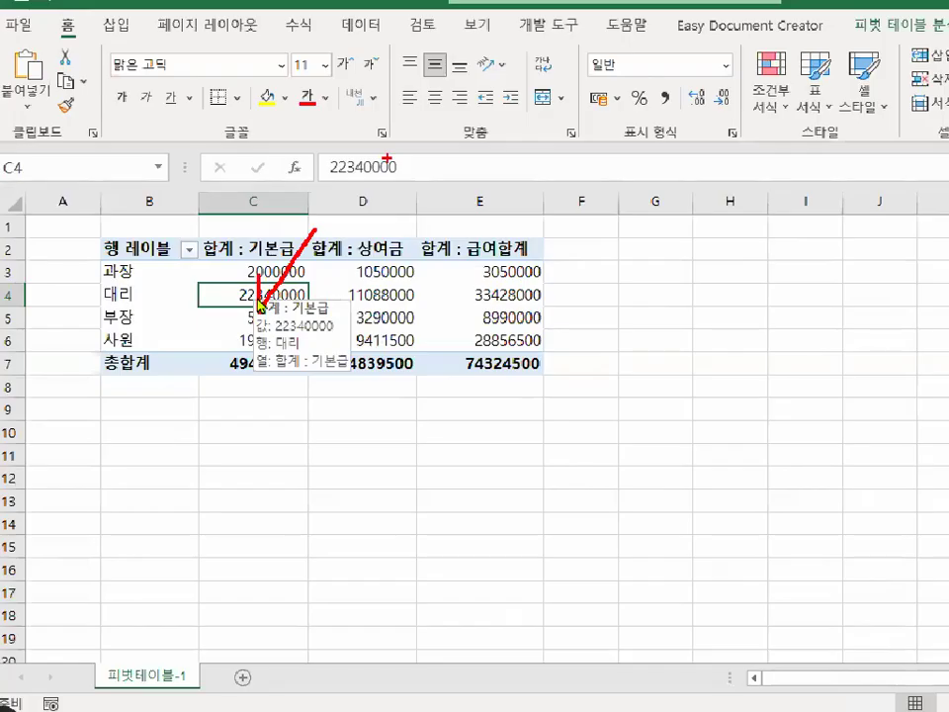
pyautogui.rightClick(256, 299)
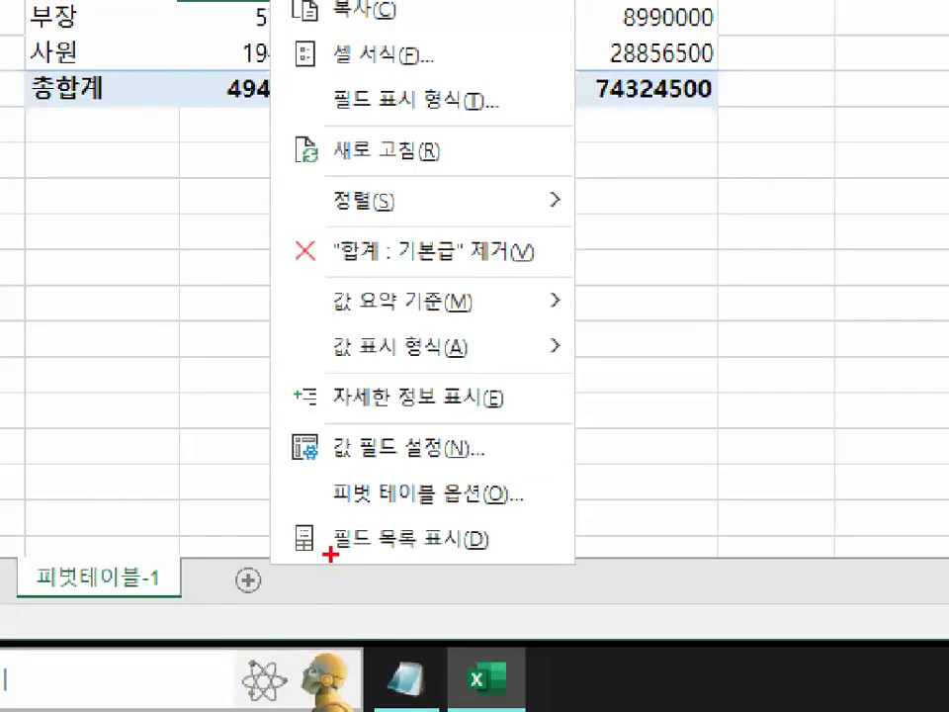
pyautogui.moveTo(381, 494); pyautogui.dragTo(489, 456)
pyautogui.press('Escape')
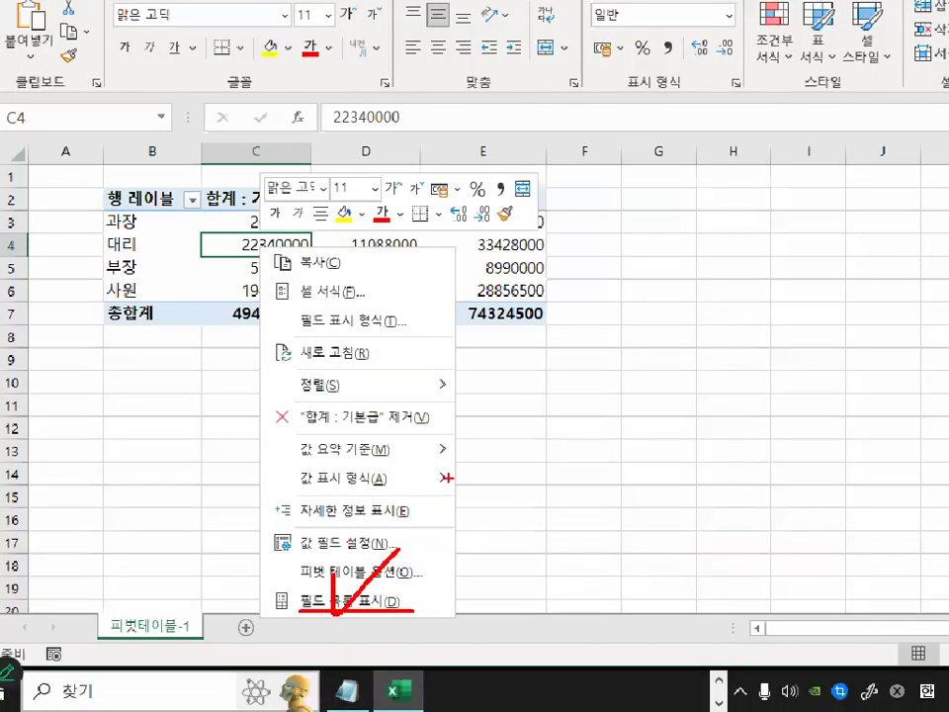
pyautogui.rightClick(252, 338)
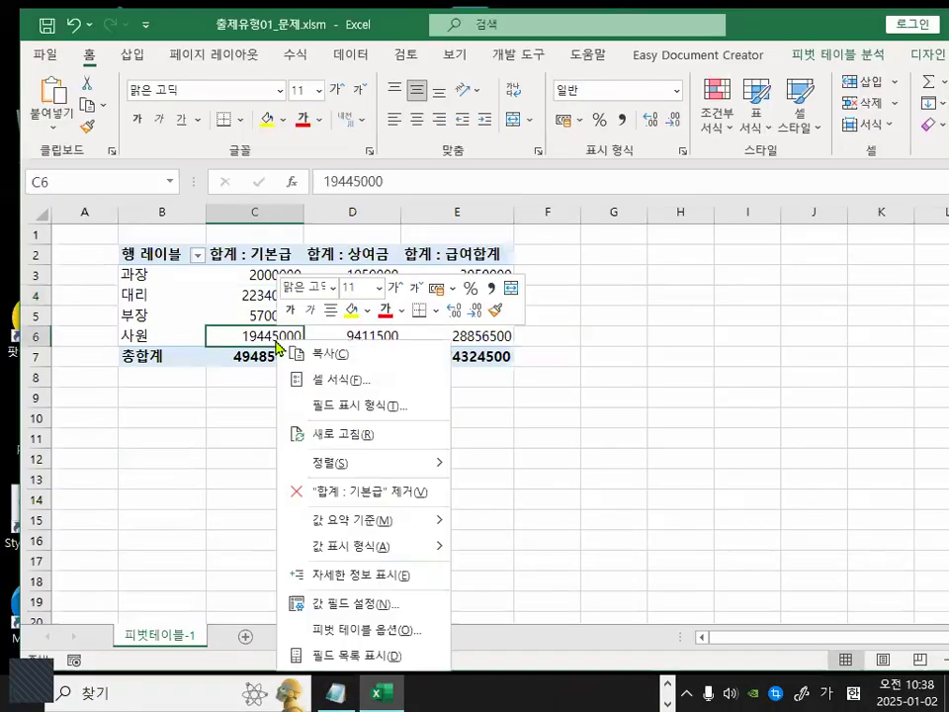
pyautogui.click(347, 659)
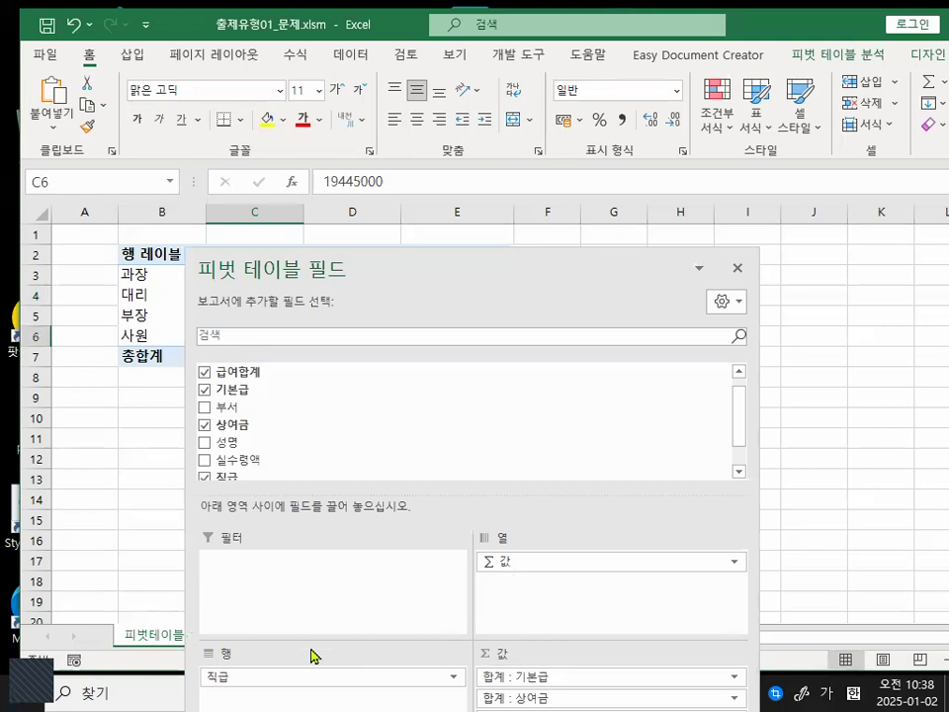
# Select cell B12, then cell C4, and close the PivotTable Fields pane again.
pyautogui.click(121, 465)
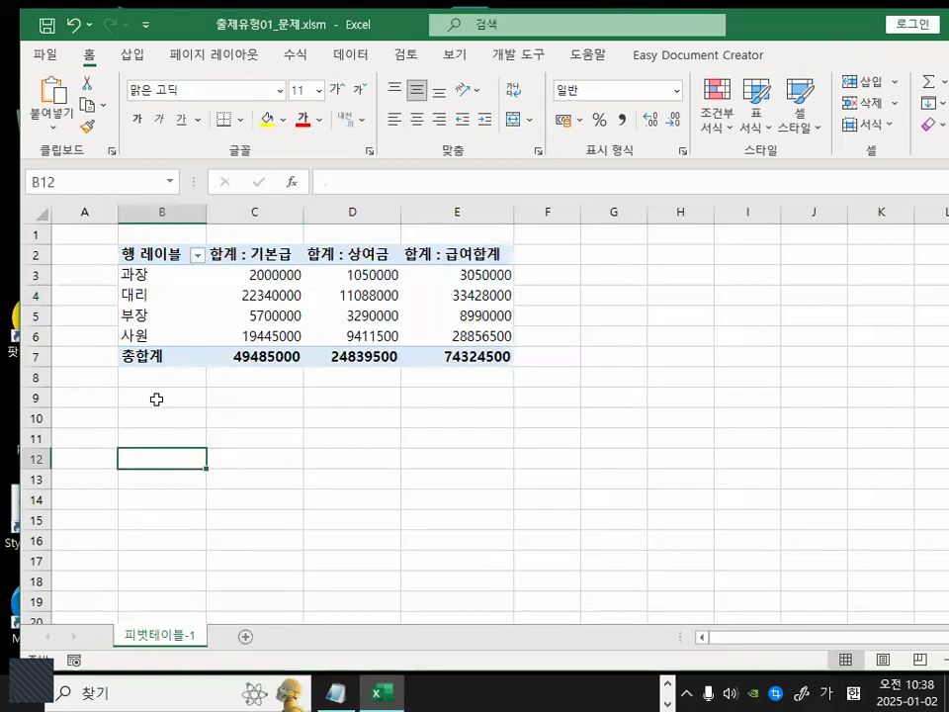
pyautogui.click(250, 290)
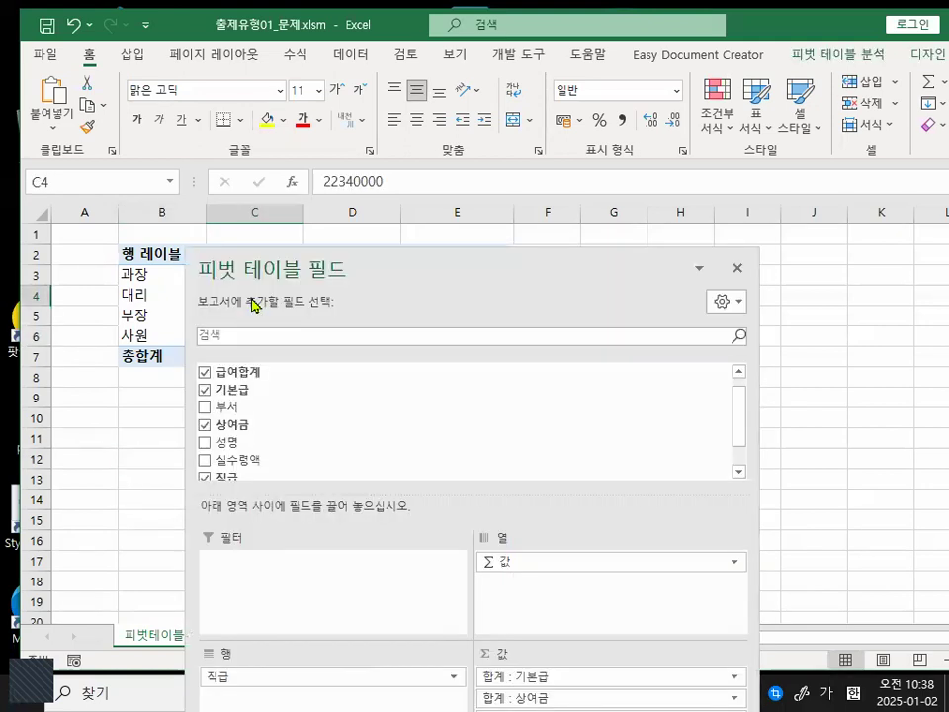
pyautogui.click(736, 267)
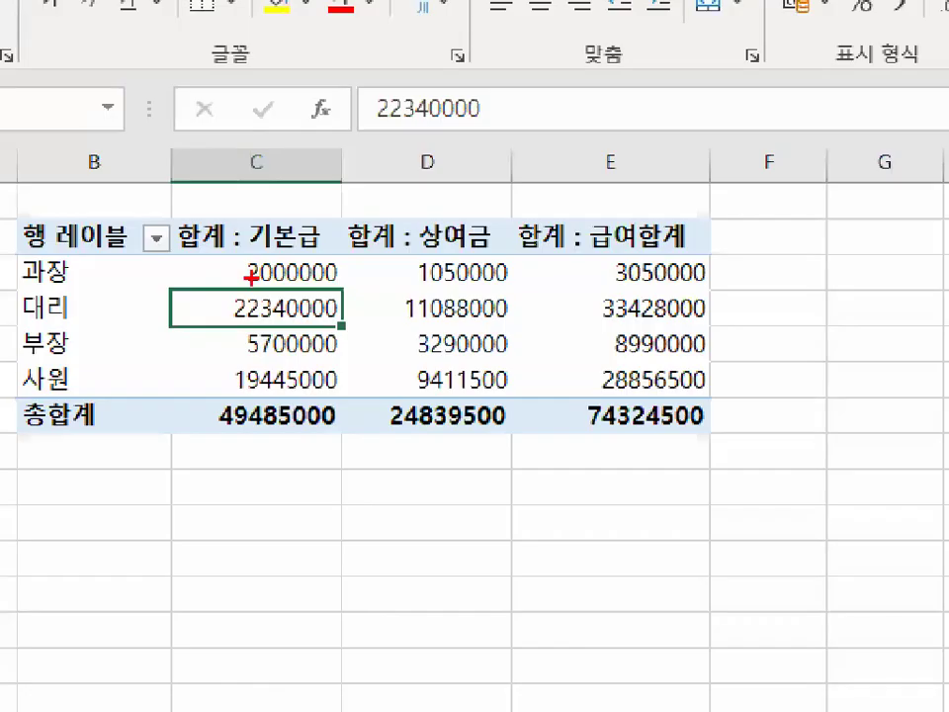
pyautogui.moveTo(523, 289)
pyautogui.mouseDown()
pyautogui.moveTo(522, 327)
pyautogui.moveTo(366, 182)
pyautogui.mouseUp()
pyautogui.moveTo(450, 112); pyautogui.dragTo(672, 425)
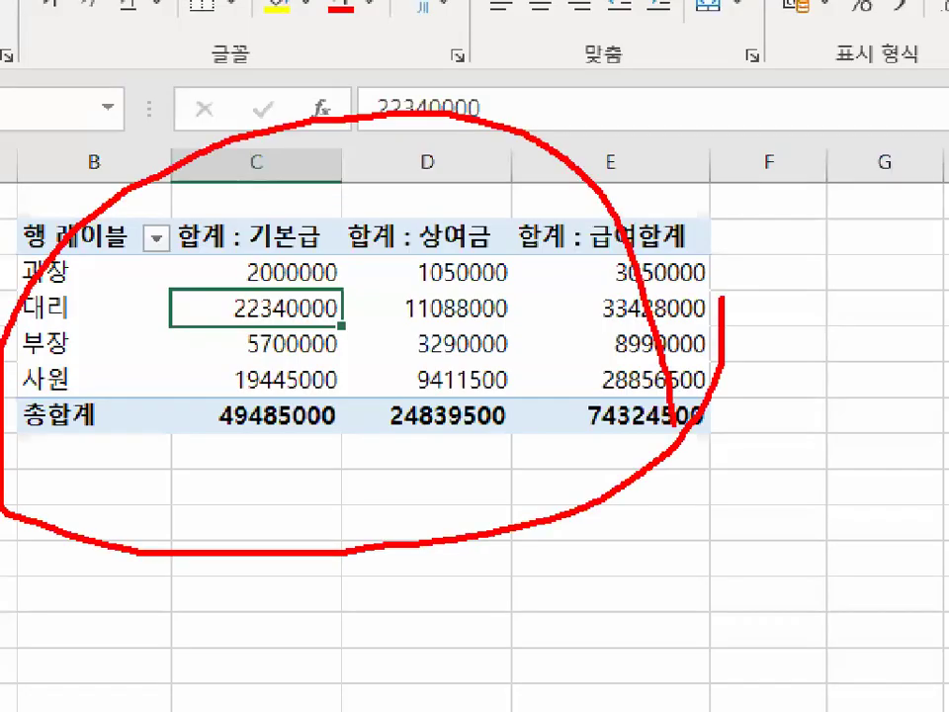
pyautogui.press('Escape')
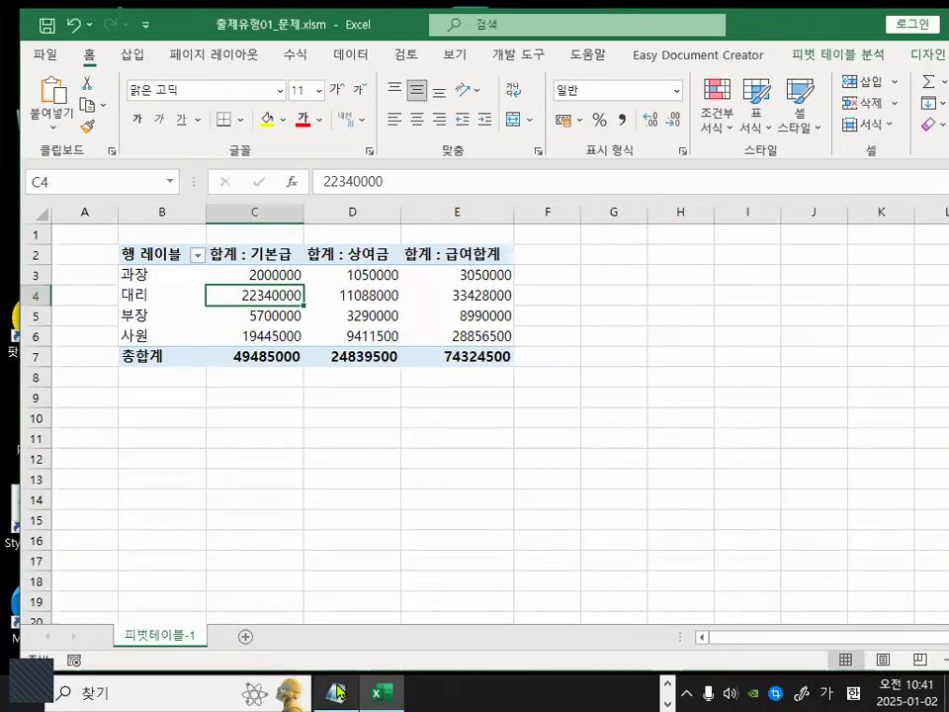
# Switch to Notepad and review the class notes, highlighting the text about existing connections, then return to Excel.
pyautogui.click(338, 689)
pyautogui.moveTo(87, 293); pyautogui.dragTo(281, 293)
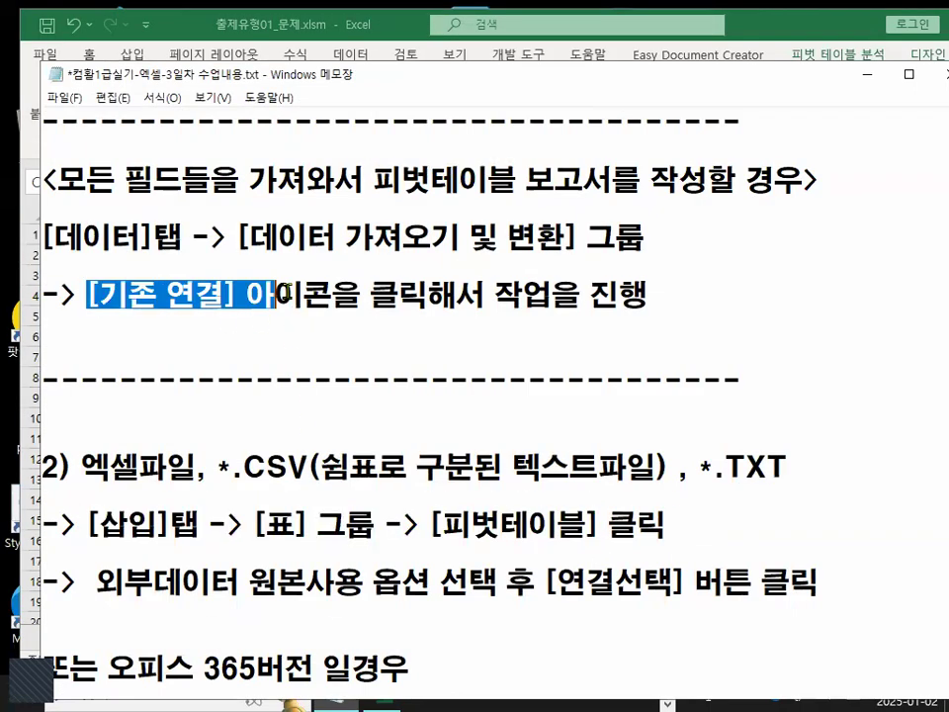
pyautogui.click(867, 75)
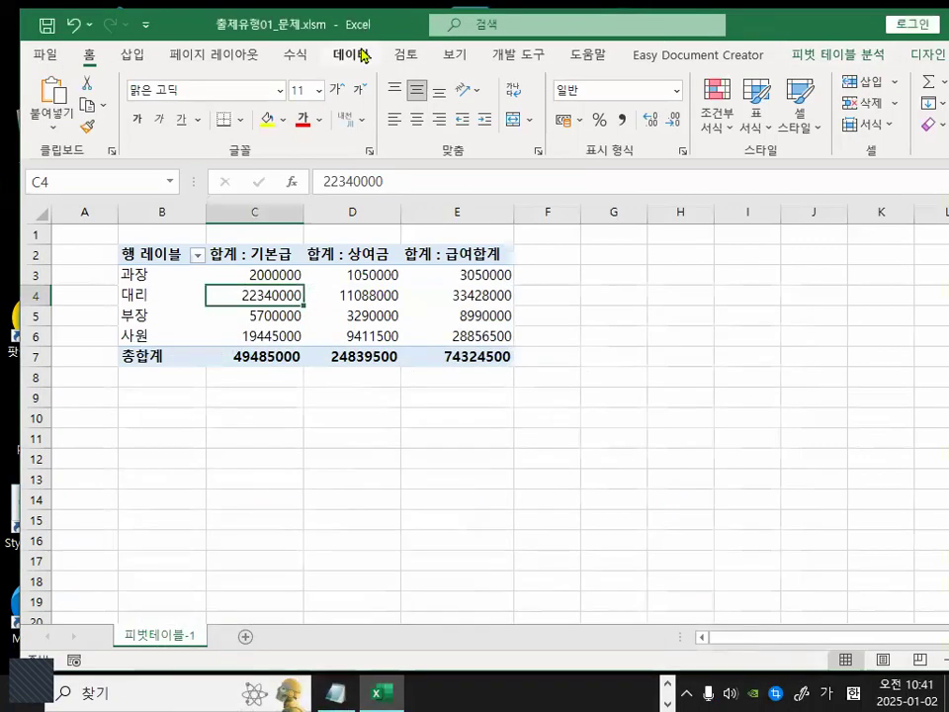
# Open the Get Data menu and browse its data source submenus, then select a pivot value cell.
pyautogui.click(362, 57)
pyautogui.click(52, 110)
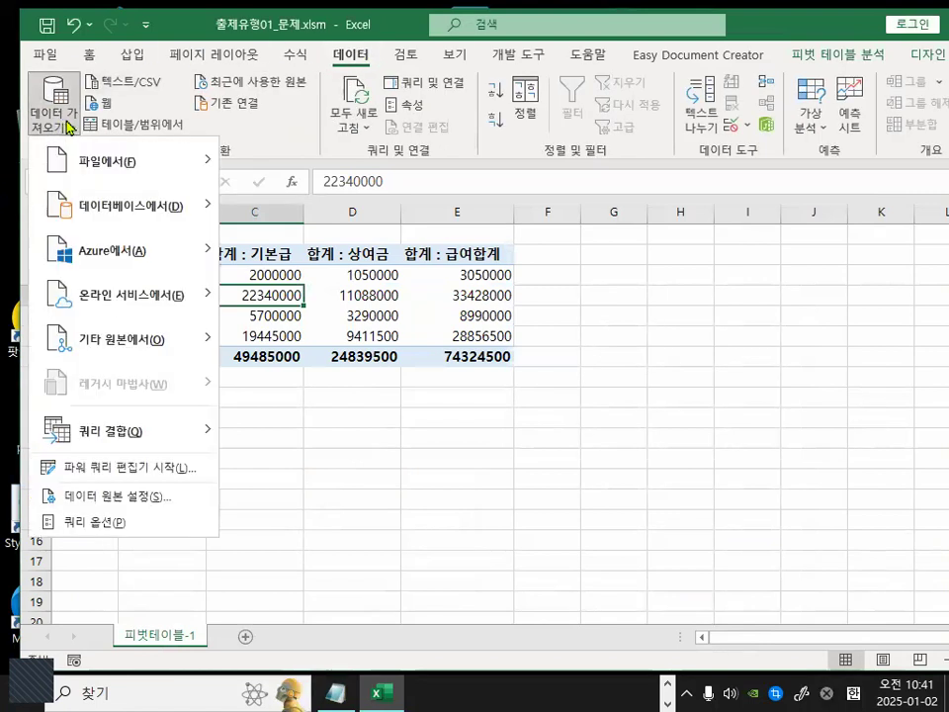
pyautogui.moveTo(113, 348)
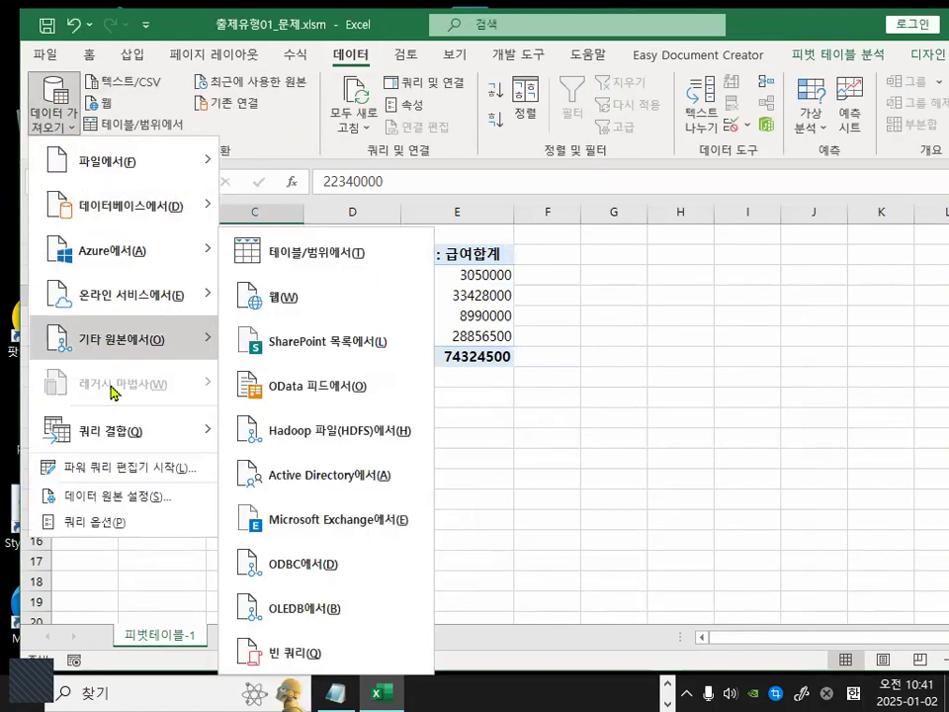
pyautogui.click(716, 278)
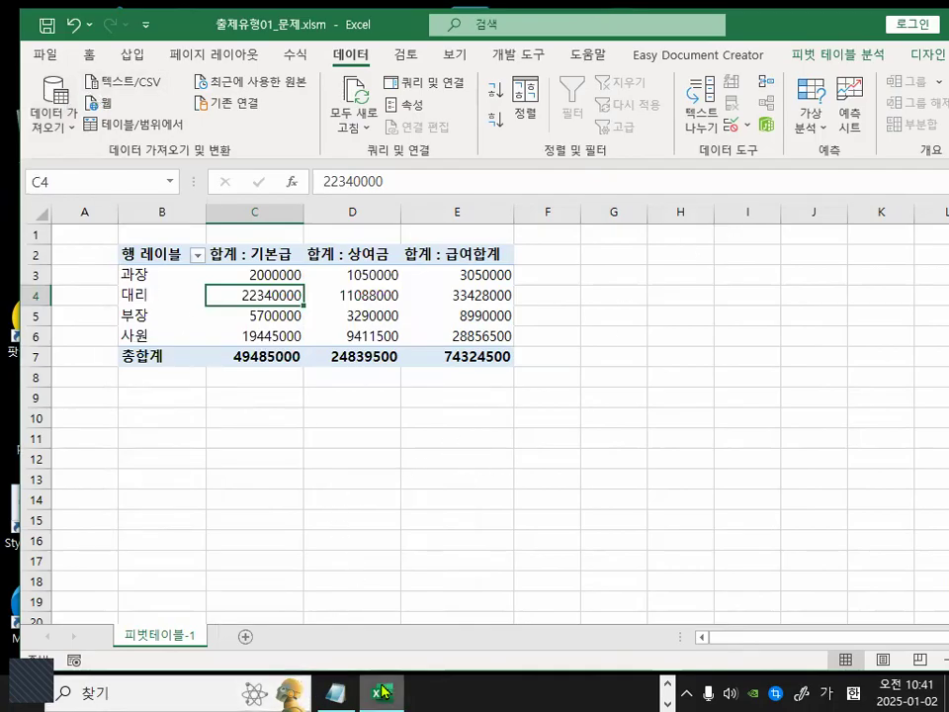
pyautogui.click(341, 302)
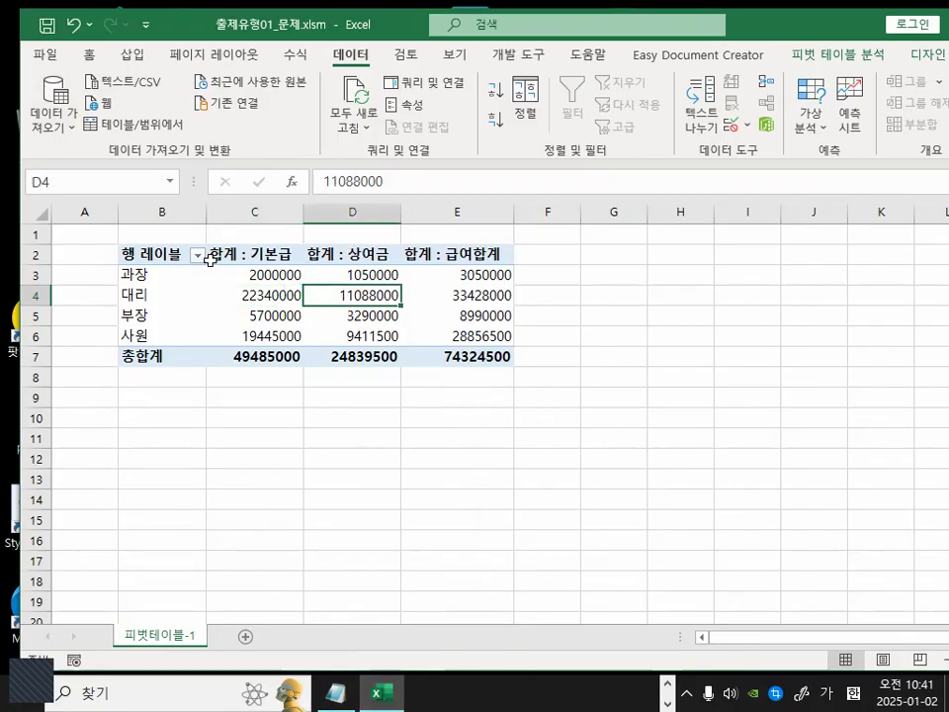
pyautogui.hotkey('ctrl', '1')
pyautogui.moveTo(170, 247)
pyautogui.mouseDown()
pyautogui.moveTo(168, 262)
pyautogui.moveTo(93, 247)
pyautogui.moveTo(159, 232)
pyautogui.moveTo(172, 250)
pyautogui.mouseUp()
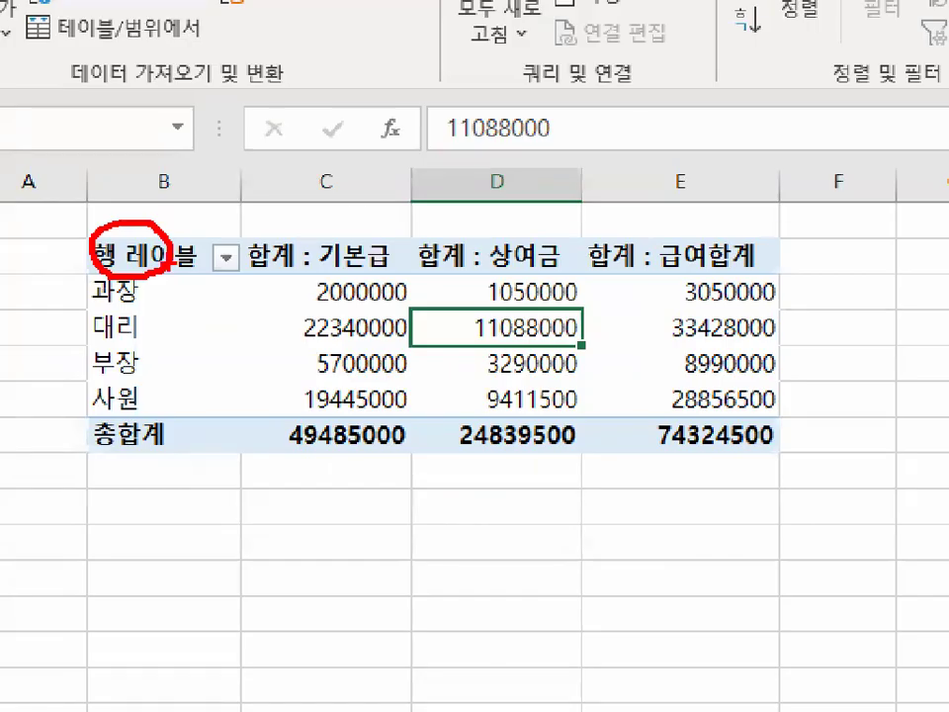
pyautogui.press('Escape')
pyautogui.click(643, 325)
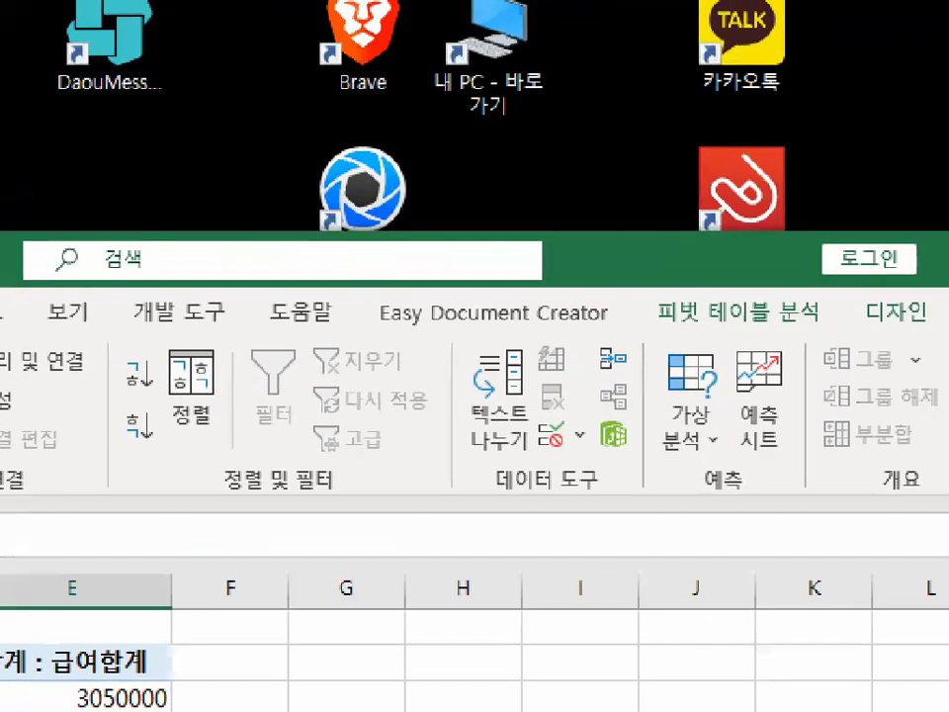
pyautogui.moveTo(841, 302)
pyautogui.mouseDown()
pyautogui.moveTo(772, 323)
pyautogui.moveTo(660, 301)
pyautogui.moveTo(820, 293)
pyautogui.mouseUp()
pyautogui.moveTo(940, 324)
pyautogui.mouseDown()
pyautogui.moveTo(933, 330)
pyautogui.moveTo(866, 306)
pyautogui.moveTo(941, 295)
pyautogui.mouseUp()
pyautogui.press('Escape')
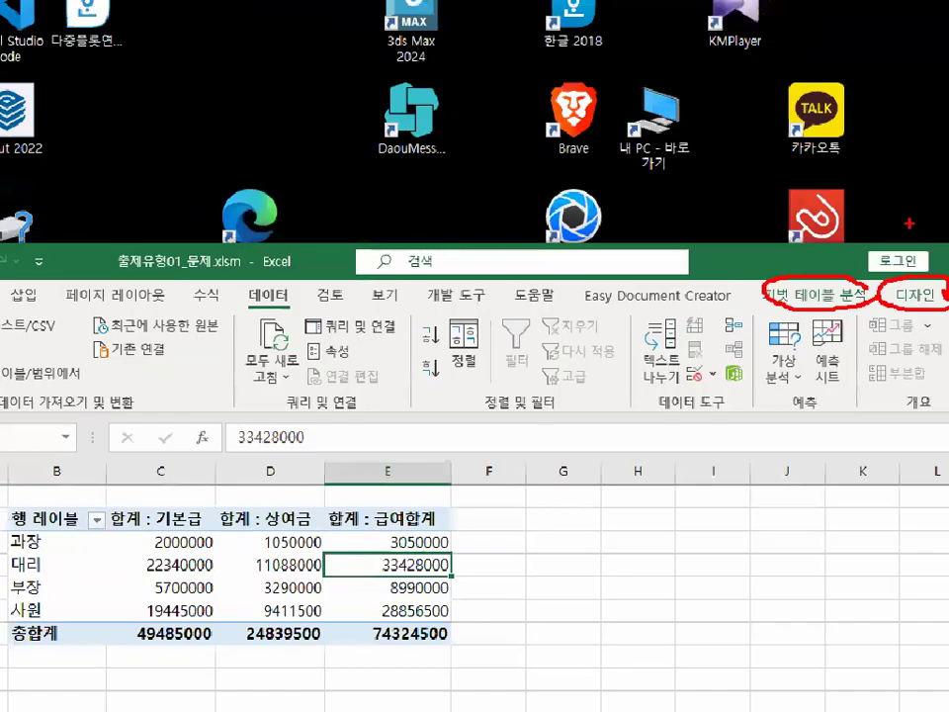
pyautogui.moveTo(781, 261); pyautogui.dragTo(628, 78)
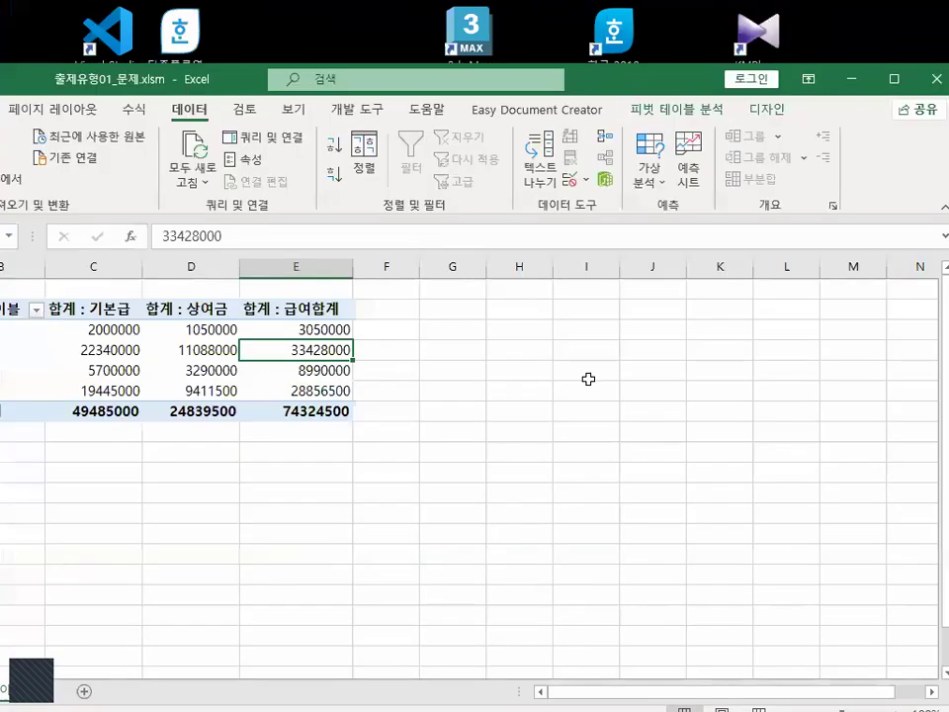
pyautogui.hotkey('ctrl', '1')
pyautogui.moveTo(788, 112)
pyautogui.mouseDown()
pyautogui.moveTo(622, 115)
pyautogui.moveTo(679, 82)
pyautogui.mouseUp()
pyautogui.press('Escape')
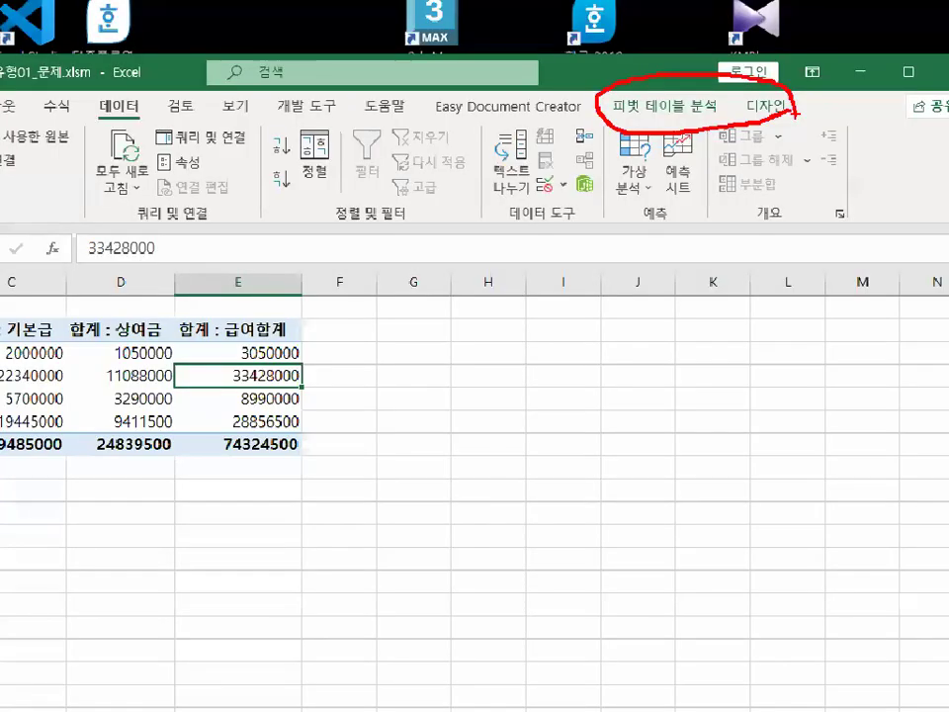
pyautogui.click(693, 346)
pyautogui.hotkey('ctrl', '1')
pyautogui.moveTo(791, 106)
pyautogui.mouseDown()
pyautogui.moveTo(756, 126)
pyautogui.moveTo(777, 126)
pyautogui.mouseUp()
pyautogui.press('Escape')
pyautogui.click(201, 376)
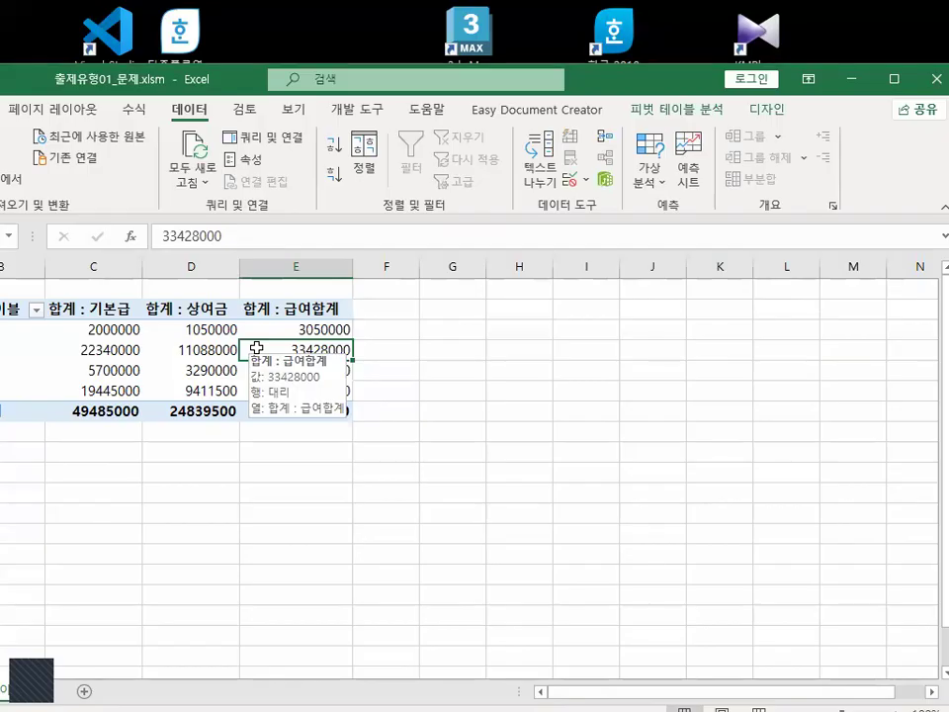
pyautogui.hotkey('ctrl', '1')
pyautogui.moveTo(259, 329); pyautogui.dragTo(302, 306)
pyautogui.press('Escape')
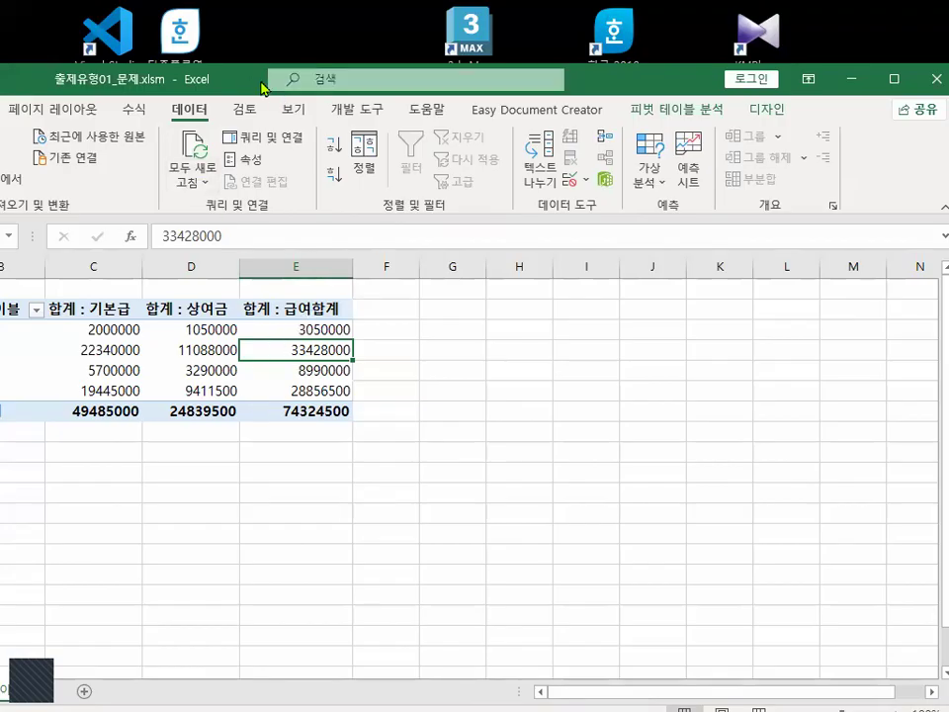
pyautogui.moveTo(264, 87); pyautogui.dragTo(516, 91)
pyautogui.click(144, 158)
pyautogui.moveTo(165, 368)
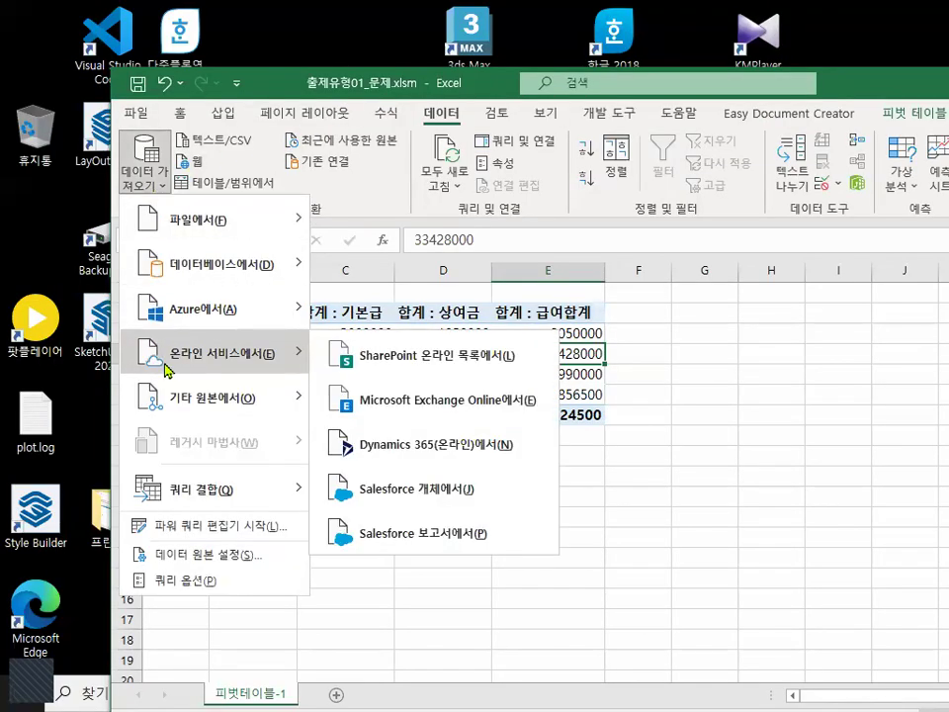
pyautogui.click(787, 346)
pyautogui.click(447, 334)
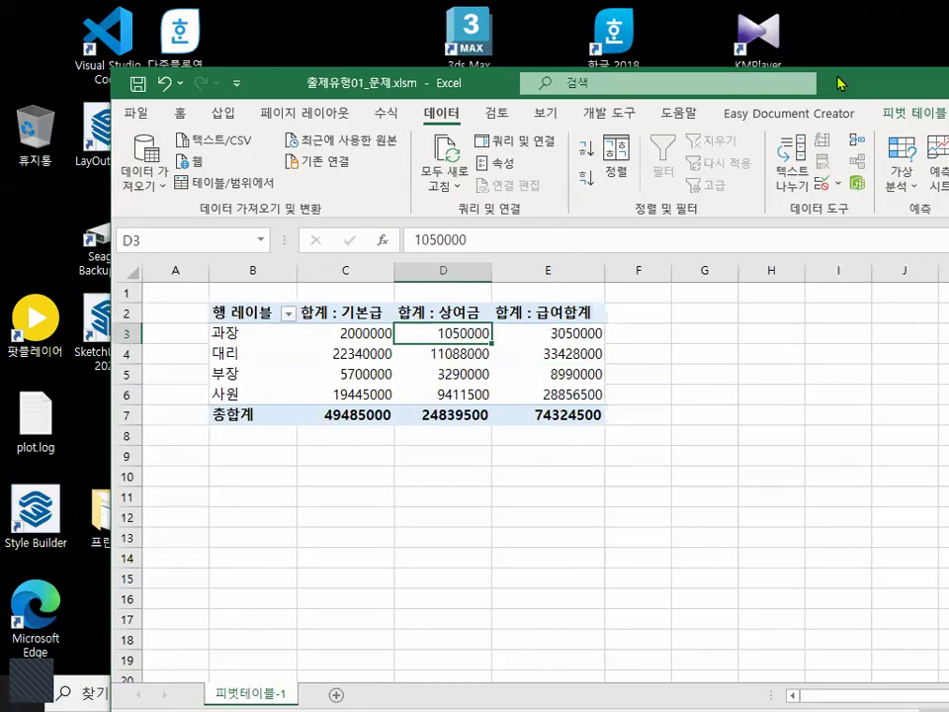
pyautogui.moveTo(838, 83); pyautogui.dragTo(633, 85)
pyautogui.moveTo(341, 386); pyautogui.dragTo(315, 407)
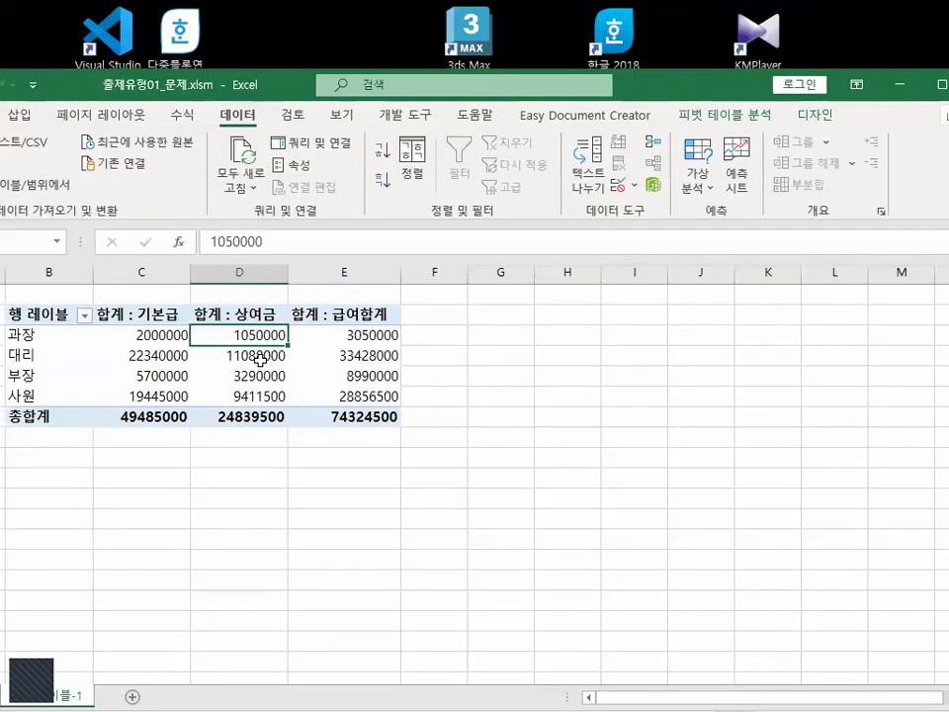
pyautogui.click(283, 347)
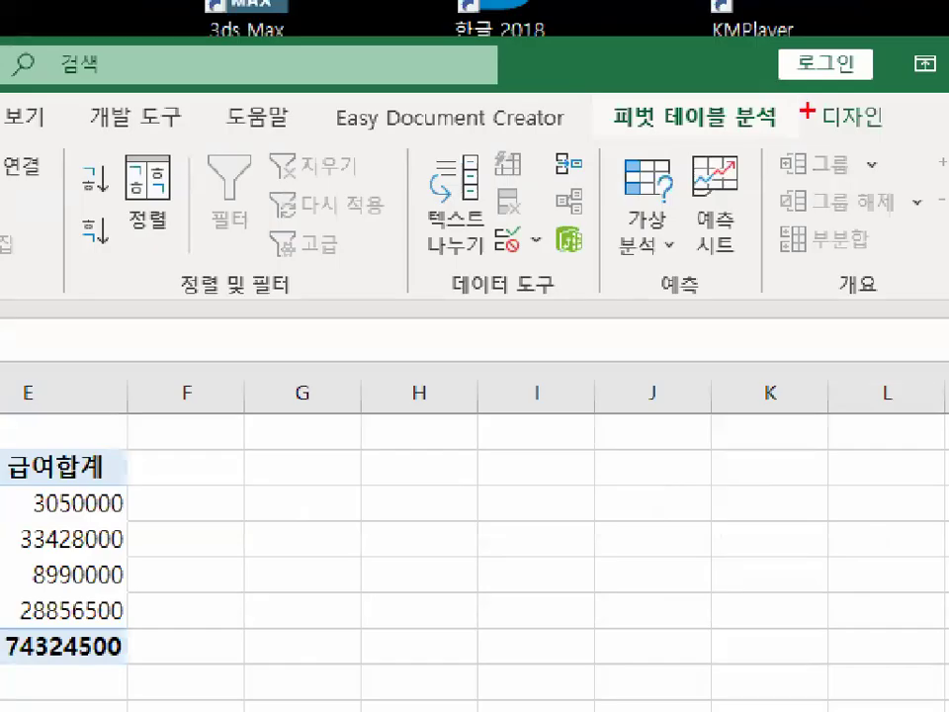
pyautogui.moveTo(845, 118)
pyautogui.mouseDown()
pyautogui.moveTo(789, 120)
pyautogui.moveTo(828, 92)
pyautogui.mouseUp()
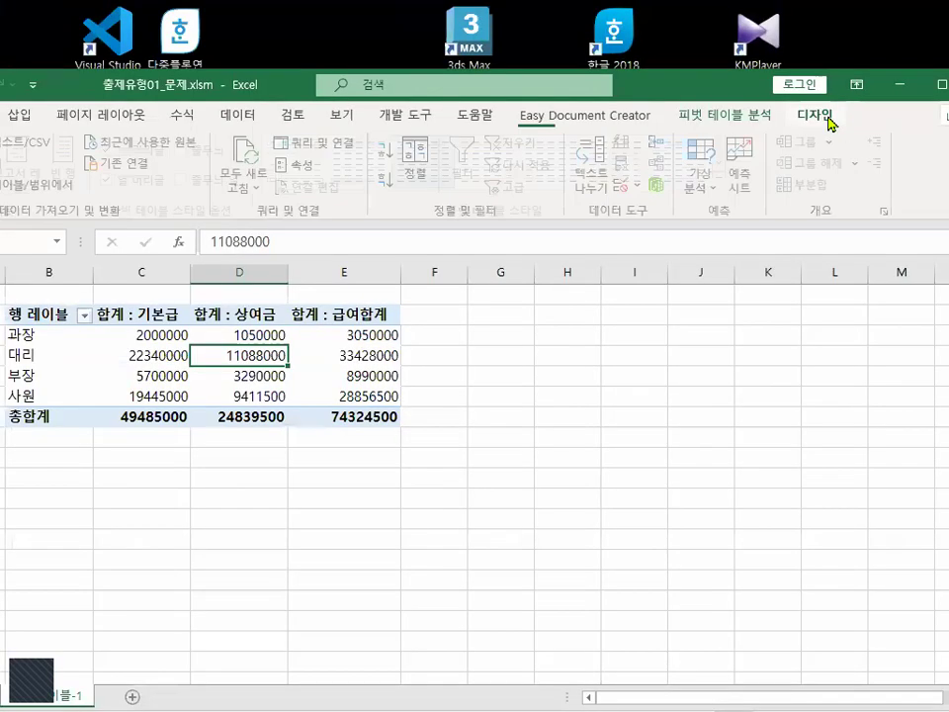
# Set the pivot table's report layout to Show in Outline Form.
pyautogui.click(852, 117)
pyautogui.moveTo(686, 91); pyautogui.dragTo(872, 141)
pyautogui.hotkey('ctrl', '2')
pyautogui.moveTo(919, 206)
pyautogui.mouseDown()
pyautogui.moveTo(443, 182)
pyautogui.moveTo(462, 324)
pyautogui.mouseUp()
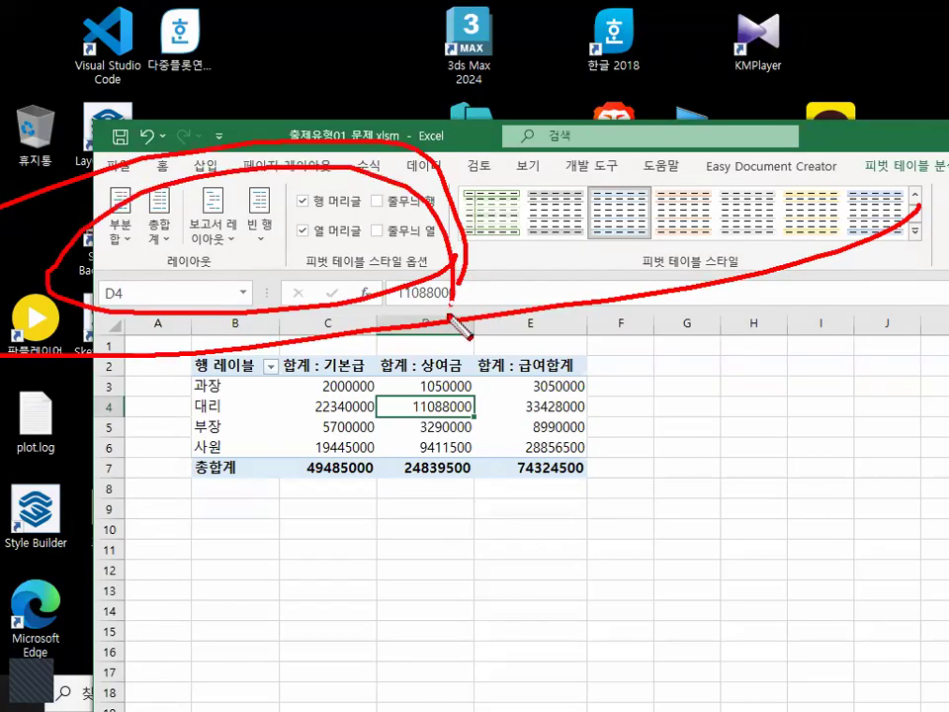
pyautogui.press('Escape')
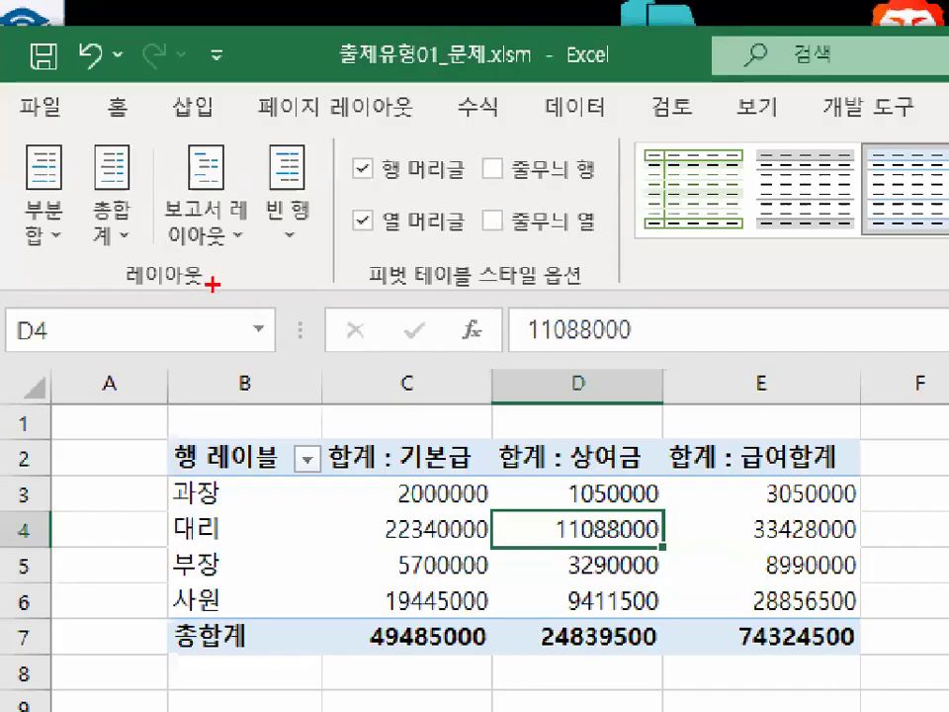
pyautogui.moveTo(216, 265)
pyautogui.mouseDown()
pyautogui.moveTo(168, 273)
pyautogui.moveTo(165, 254)
pyautogui.moveTo(210, 262)
pyautogui.moveTo(144, 163)
pyautogui.moveTo(193, 126)
pyautogui.moveTo(266, 178)
pyautogui.moveTo(222, 251)
pyautogui.mouseUp()
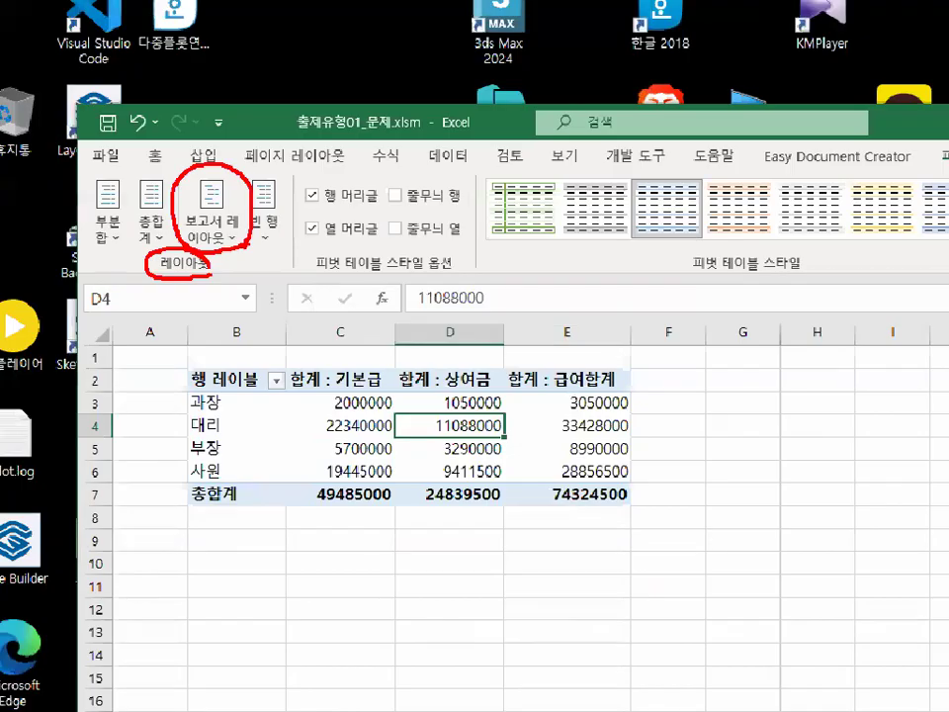
pyautogui.click(235, 233)
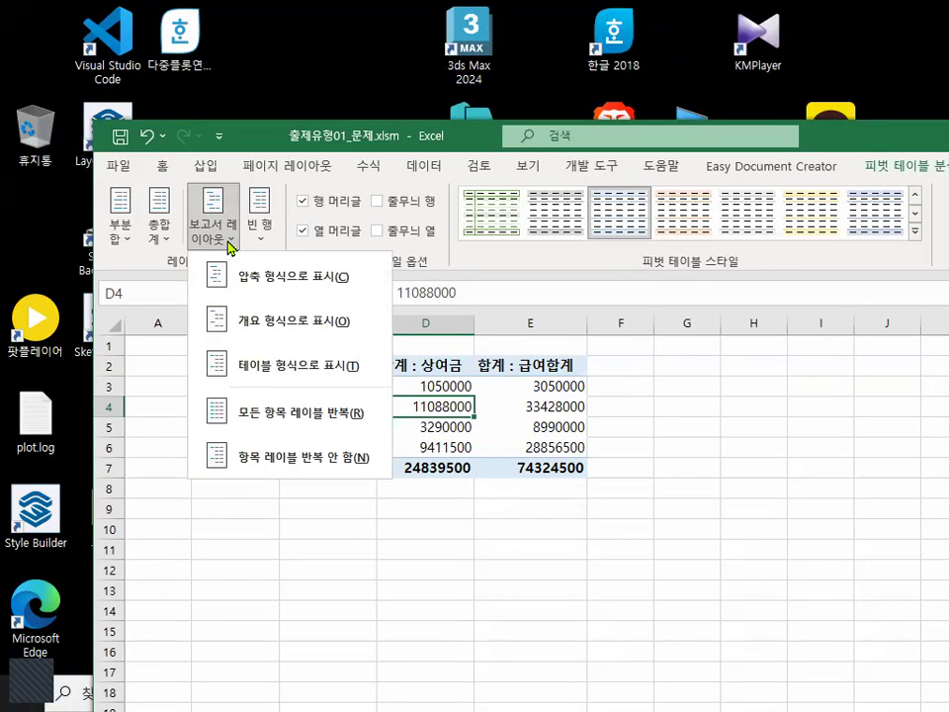
pyautogui.click(262, 338)
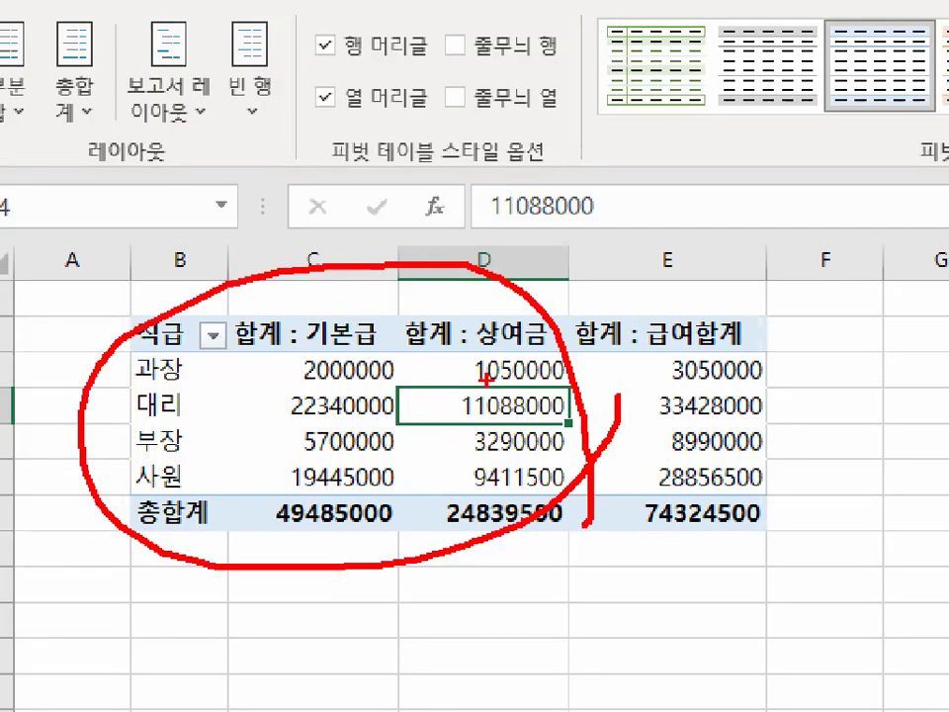
pyautogui.moveTo(870, 345)
pyautogui.mouseDown()
pyautogui.moveTo(843, 402)
pyautogui.moveTo(780, 463)
pyautogui.mouseUp()
pyautogui.moveTo(835, 405); pyautogui.dragTo(879, 457)
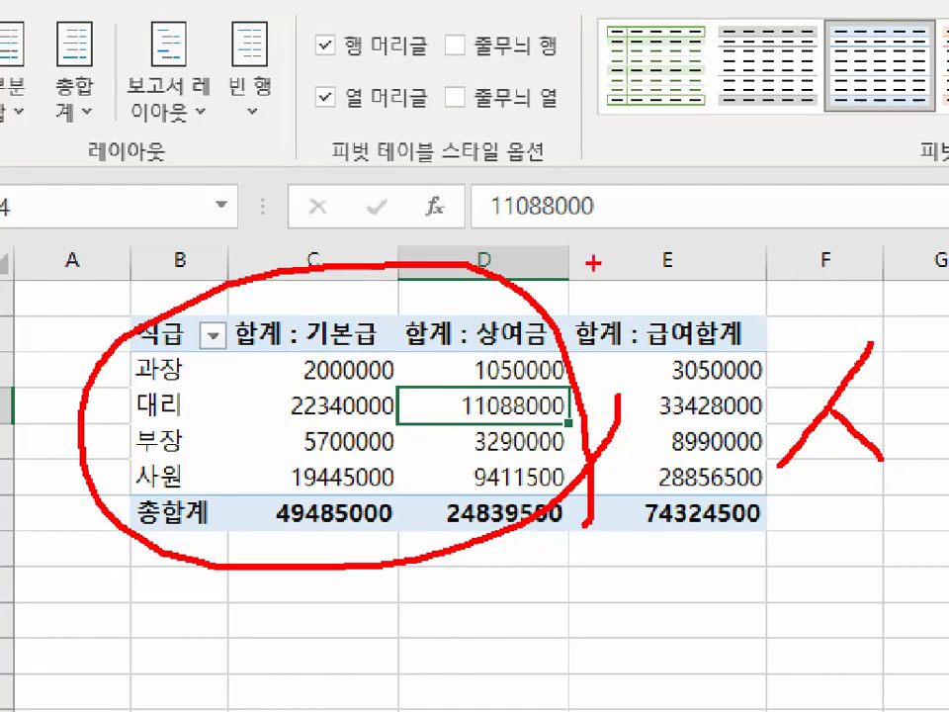
pyautogui.press('Escape')
pyautogui.click(323, 399)
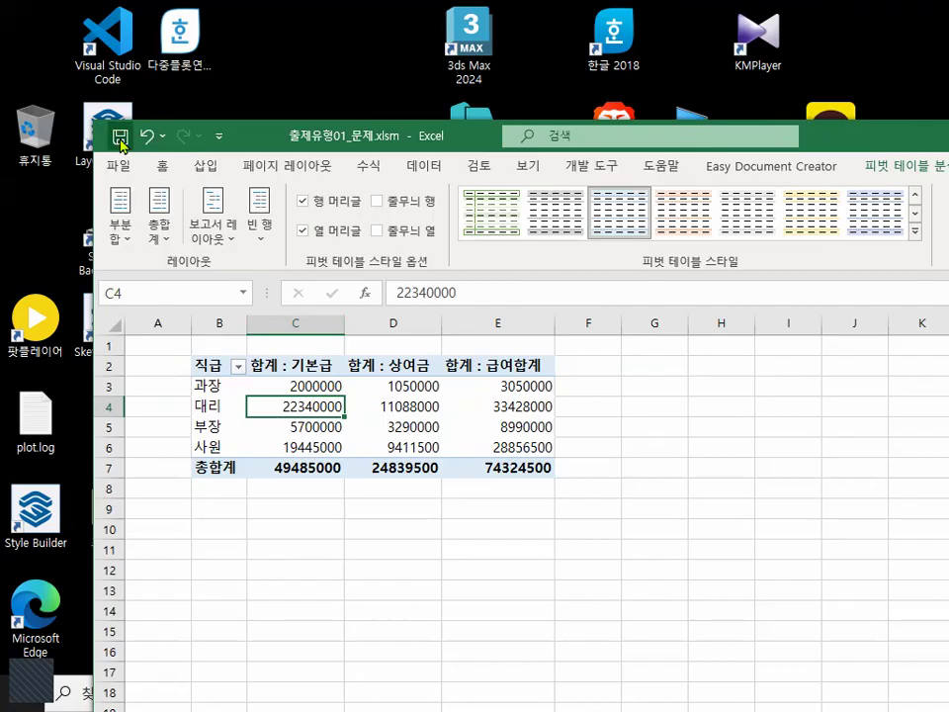
pyautogui.hotkey('ctrl', '1')
pyautogui.click(318, 445)
pyautogui.moveTo(515, 443)
pyautogui.mouseDown()
pyautogui.moveTo(514, 457)
pyautogui.moveTo(234, 421)
pyautogui.moveTo(484, 457)
pyautogui.mouseUp()
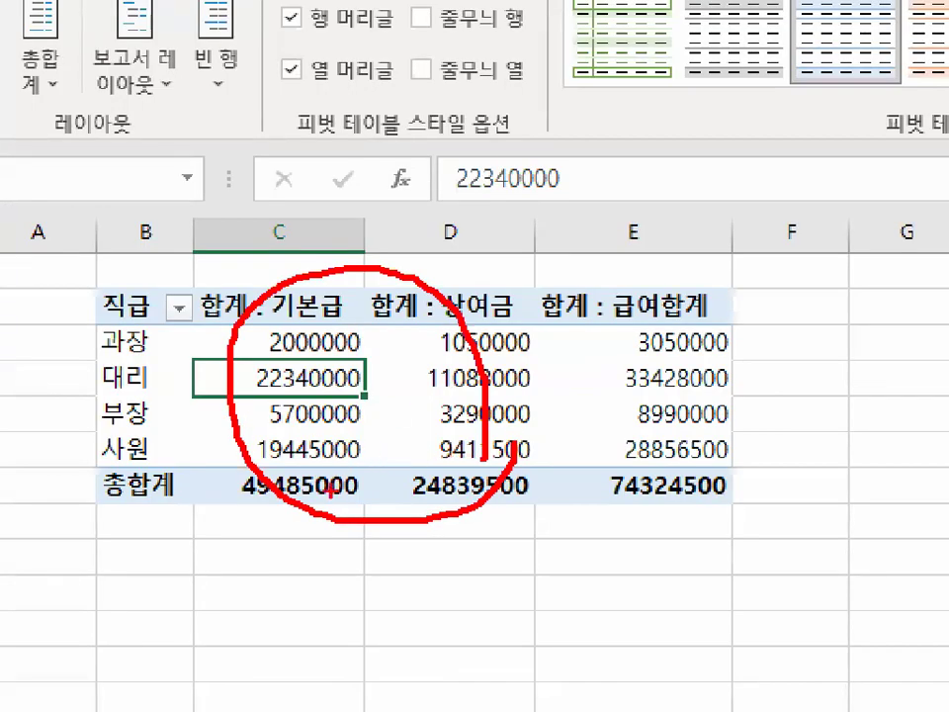
pyautogui.moveTo(423, 494)
pyautogui.mouseDown()
pyautogui.moveTo(419, 594)
pyautogui.moveTo(545, 453)
pyautogui.mouseUp()
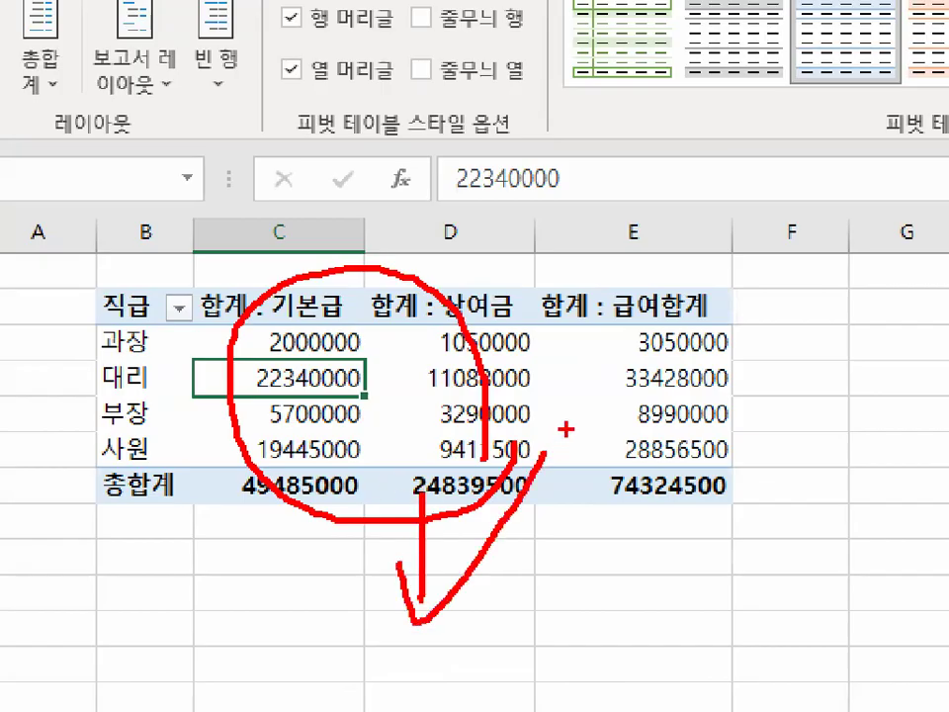
pyautogui.press('Escape')
pyautogui.click(383, 390)
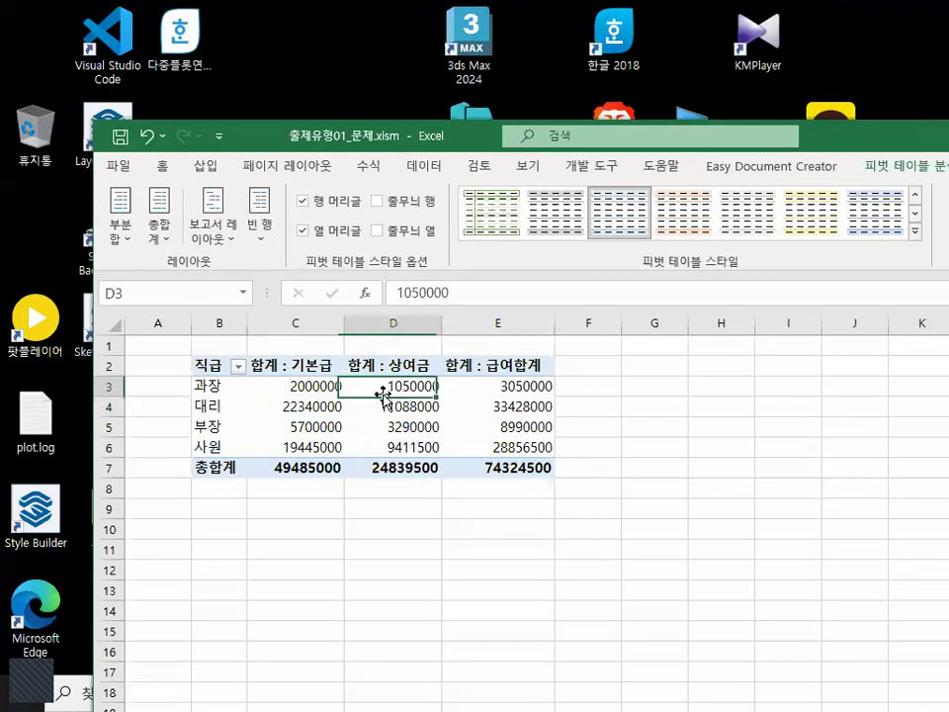